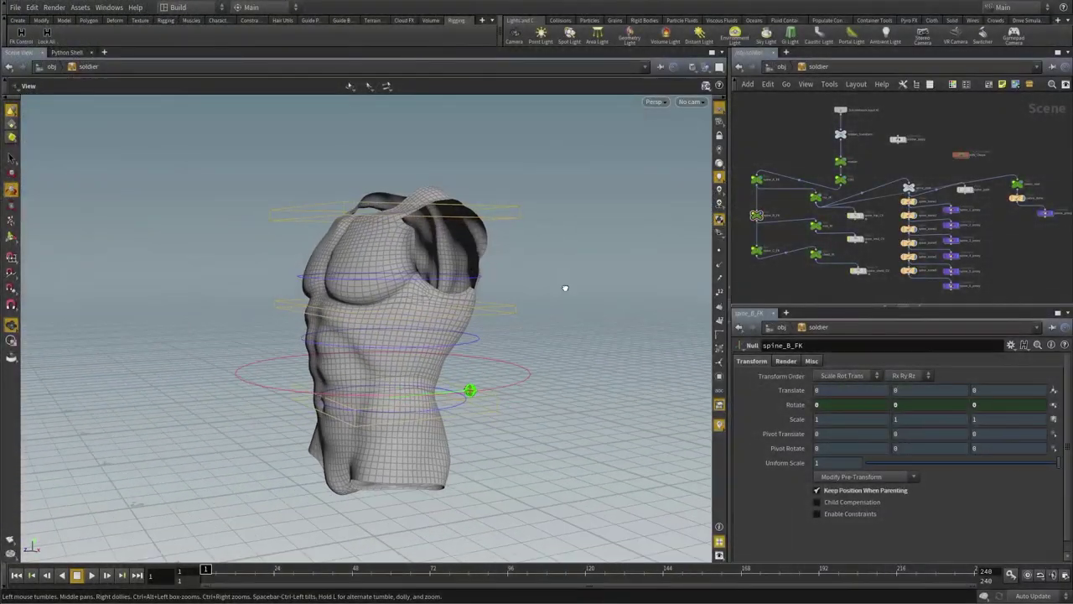
# - Try rotating the spine_C_FK control at the chest and undo the rotation
pyautogui.press('r')
pyautogui.moveTo(343, 293); pyautogui.dragTo(437, 292)
pyautogui.hotkey('ctrl', 'z')
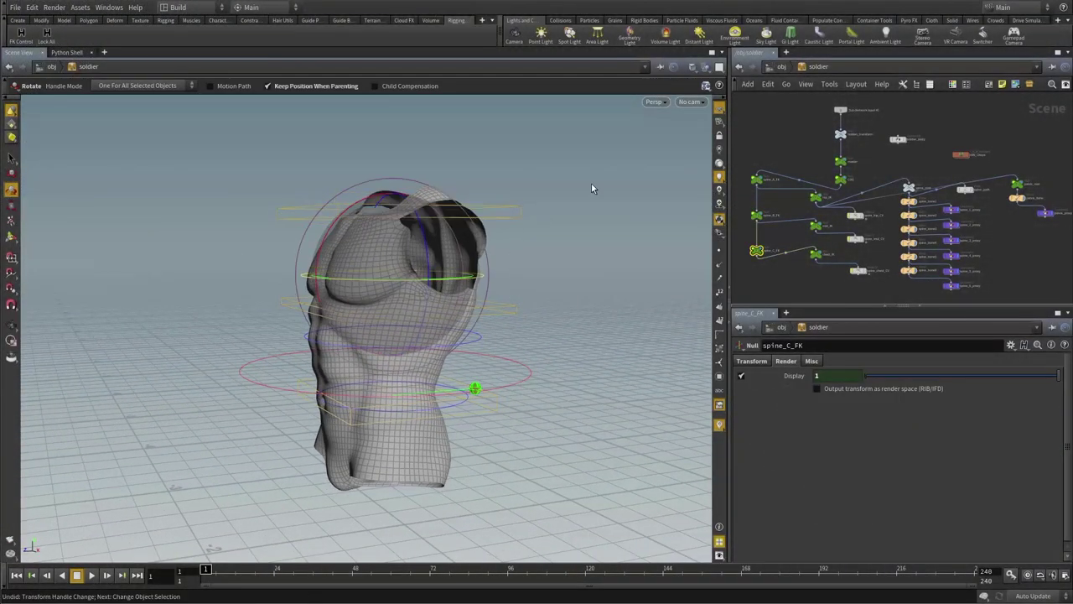
# - Review the Master and Spine parameters of the soldier asset in a separate parameter window and close it
pyautogui.rightClick(821, 66)
pyautogui.click(935, 160)
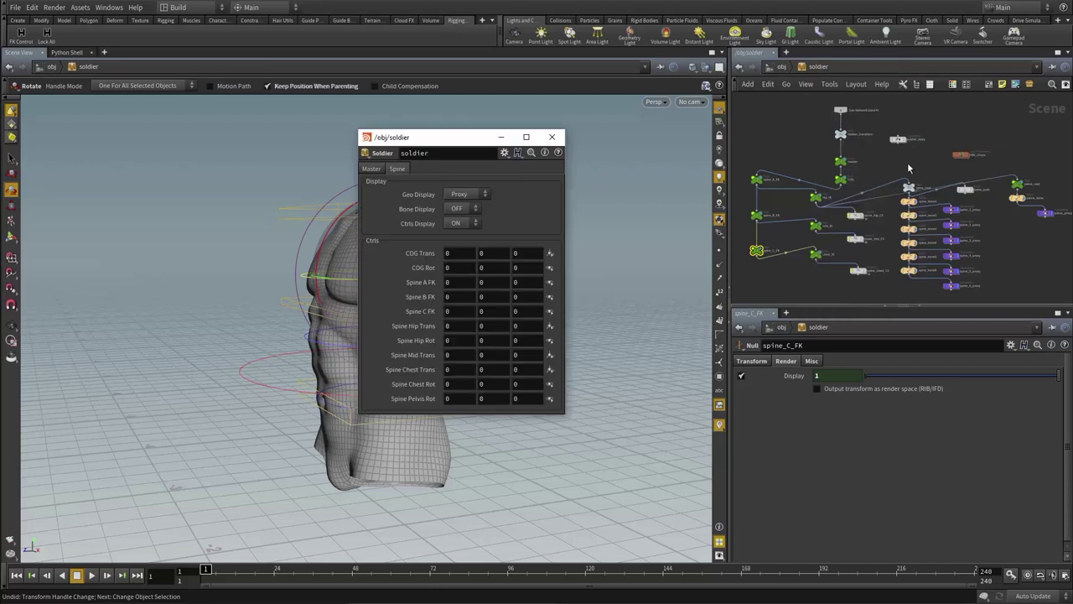
pyautogui.click(373, 169)
pyautogui.click(396, 169)
pyautogui.click(552, 137)
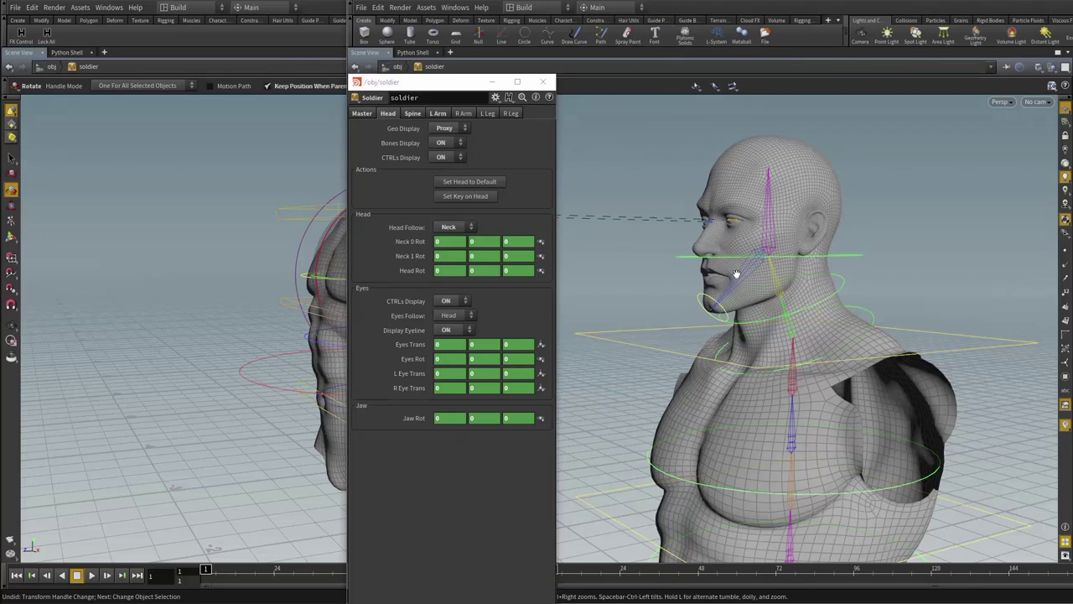
# - Try rotating a neck control on the finished reference rig and undo it
pyautogui.moveTo(885, 300)
pyautogui.mouseDown()
pyautogui.moveTo(873, 305)
pyautogui.moveTo(882, 298)
pyautogui.mouseUp()
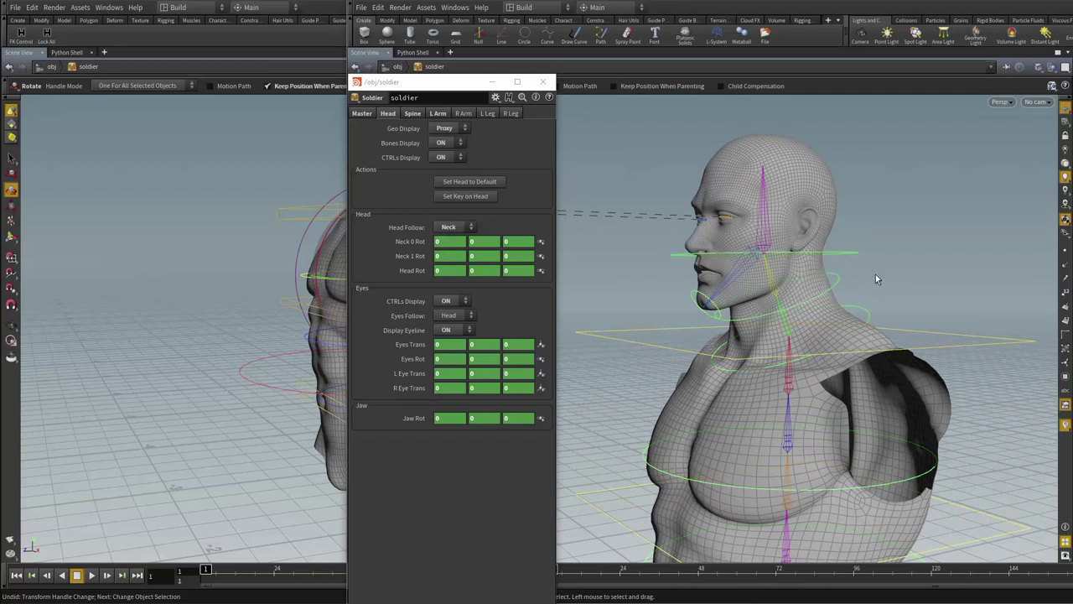
pyautogui.click(831, 314)
pyautogui.moveTo(832, 314); pyautogui.dragTo(847, 297)
pyautogui.hotkey('ctrl', 'z')
# - Try rotating the head control and the jaw control of the reference rig, undoing each rotation
pyautogui.moveTo(886, 240); pyautogui.dragTo(856, 263)
pyautogui.click(855, 265)
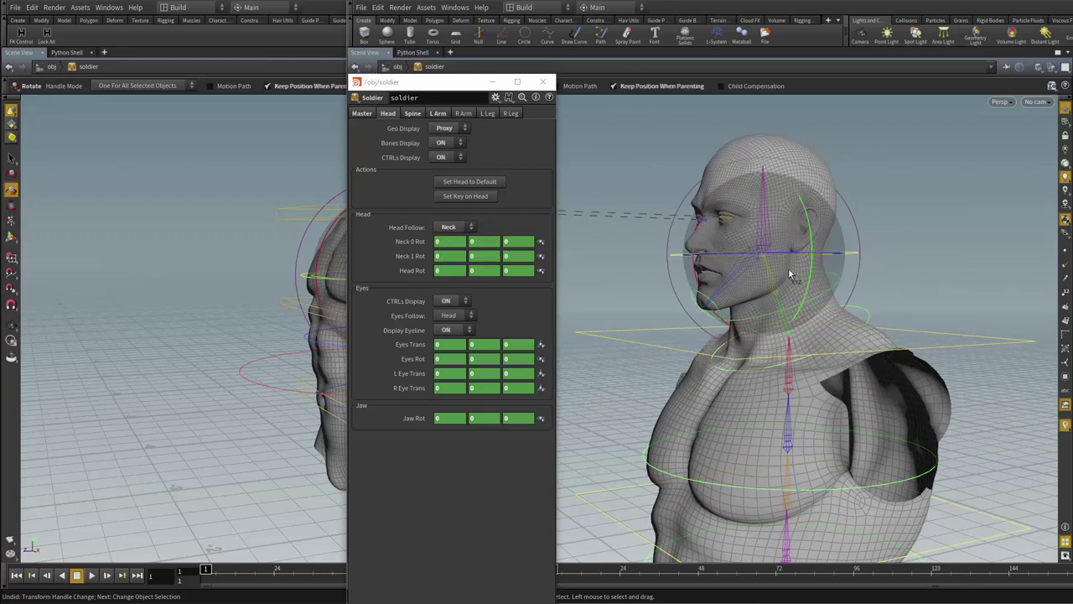
pyautogui.moveTo(788, 267); pyautogui.dragTo(720, 290)
pyautogui.hotkey('ctrl', 'z')
pyautogui.click(695, 292)
pyautogui.hotkey('ctrl', 'z')
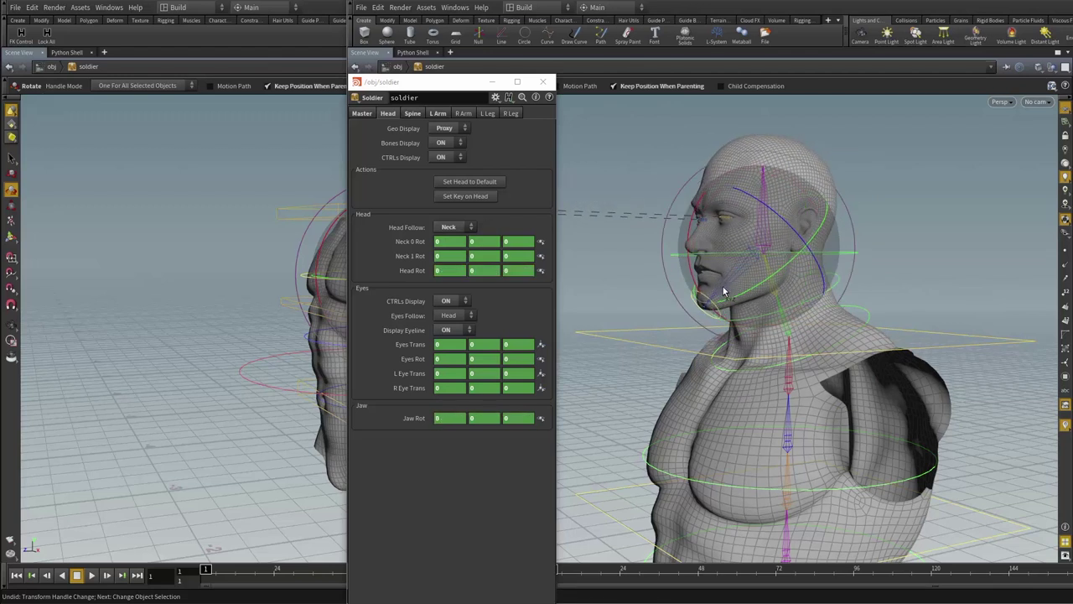
# - Try moving the eye target controls in front of the face and undo the moves
pyautogui.keyDown('alt'); pyautogui.moveTo(761, 256); pyautogui.dragTo(788, 295); pyautogui.keyUp('alt')
pyautogui.click(650, 251)
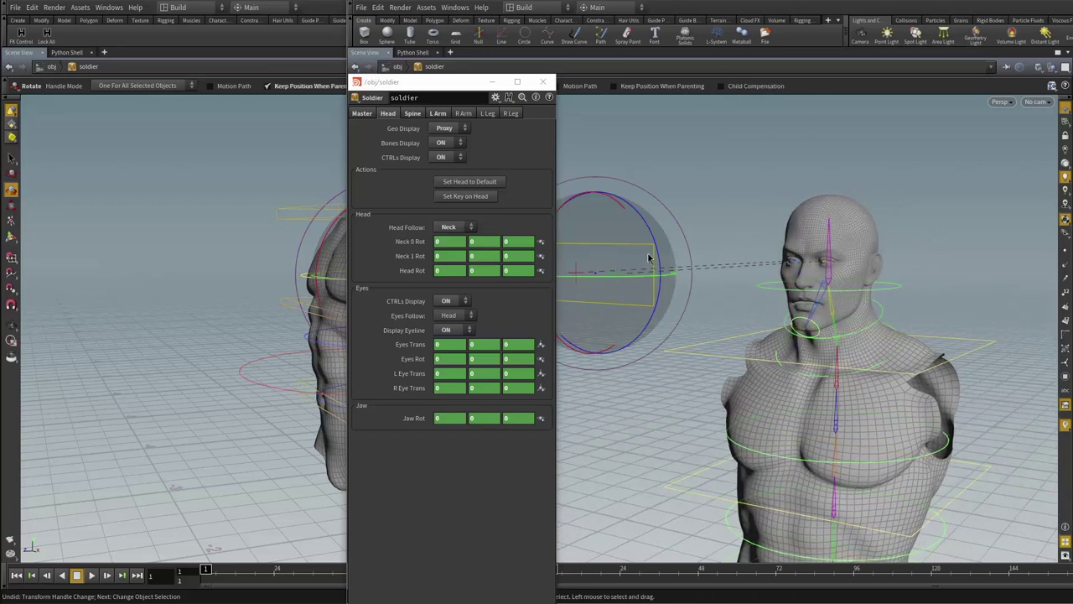
pyautogui.press('t')
pyautogui.moveTo(601, 275); pyautogui.dragTo(721, 275)
pyautogui.hotkey('ctrl', 'z')
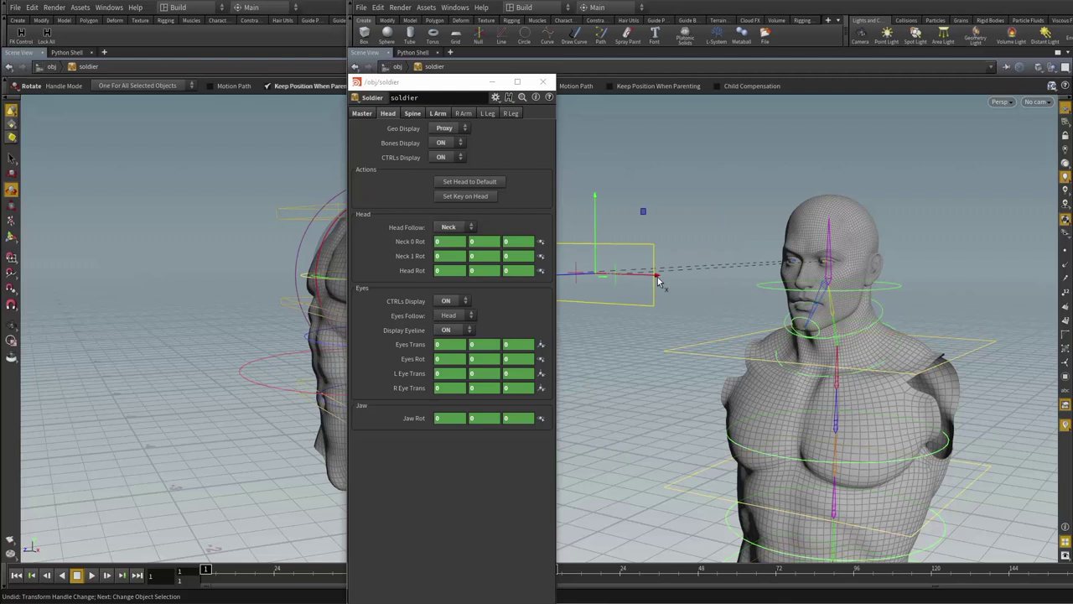
pyautogui.click(614, 289)
pyautogui.moveTo(614, 289); pyautogui.dragTo(827, 267)
pyautogui.hotkey('ctrl', 'z')
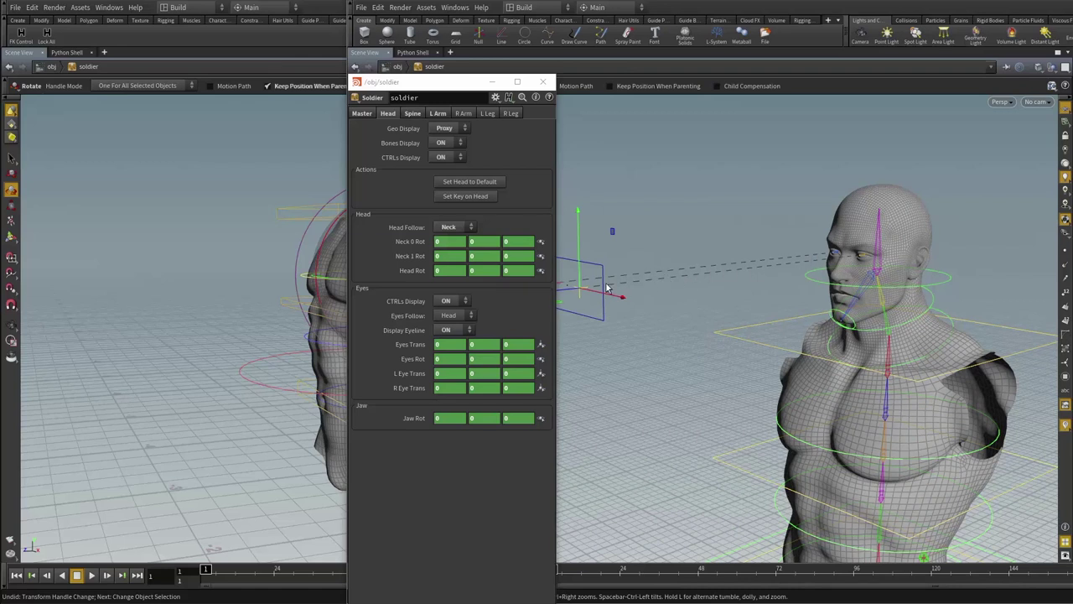
# - Set Display Eyeline to OFF in the Eyes parameters of the Head tab
pyautogui.click(453, 329)
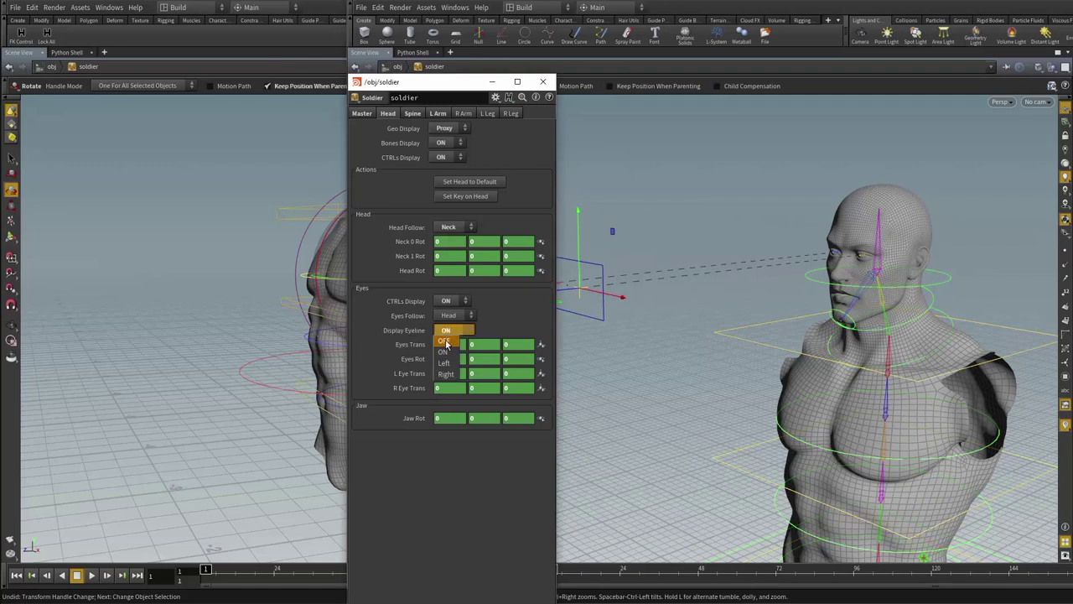
pyautogui.click(448, 369)
pyautogui.moveTo(814, 307); pyautogui.dragTo(793, 326)
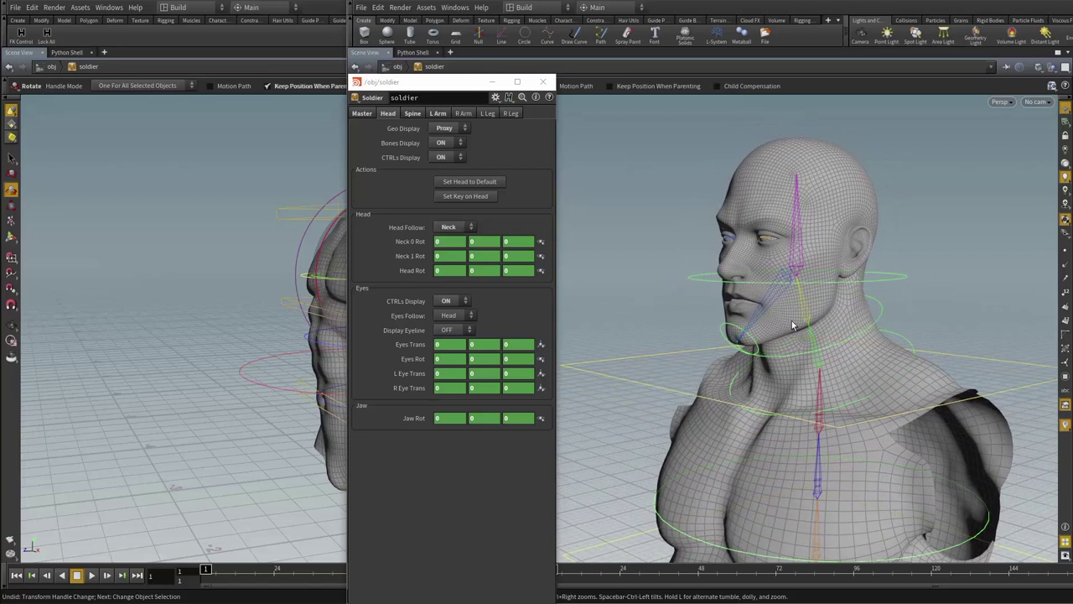
# - Try rotating the control at the base of the neck with Head Follow on Neck and undo it
pyautogui.click(890, 337)
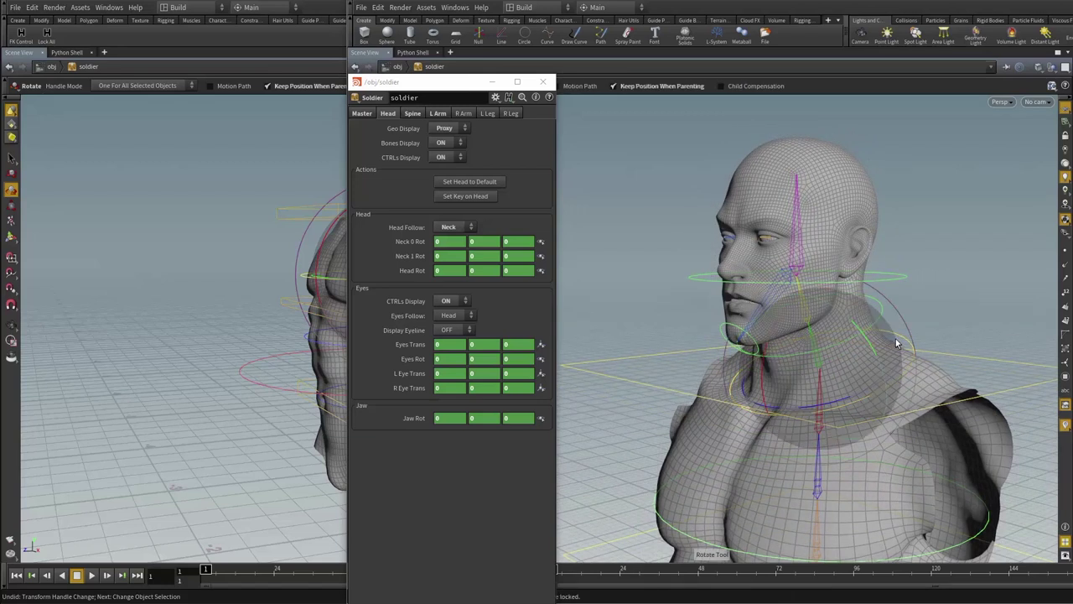
pyautogui.moveTo(884, 336)
pyautogui.mouseDown()
pyautogui.moveTo(898, 349)
pyautogui.moveTo(879, 343)
pyautogui.moveTo(868, 313)
pyautogui.moveTo(889, 319)
pyautogui.mouseUp()
pyautogui.hotkey('ctrl', 'z')
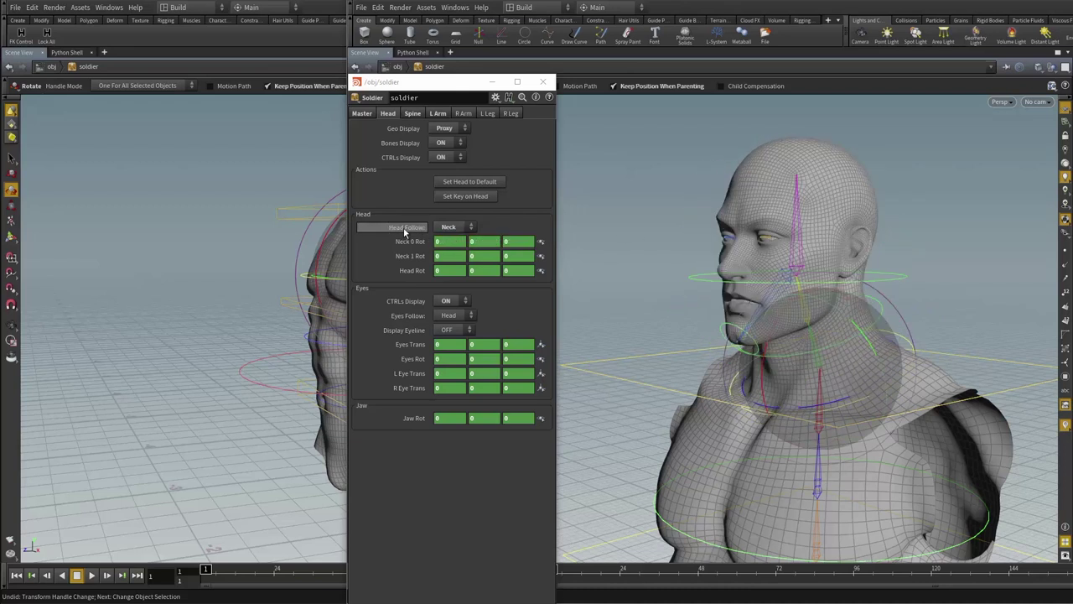
# - Set Head Follow to Chest and test it by rotating the control at the base of the neck
pyautogui.click(449, 227)
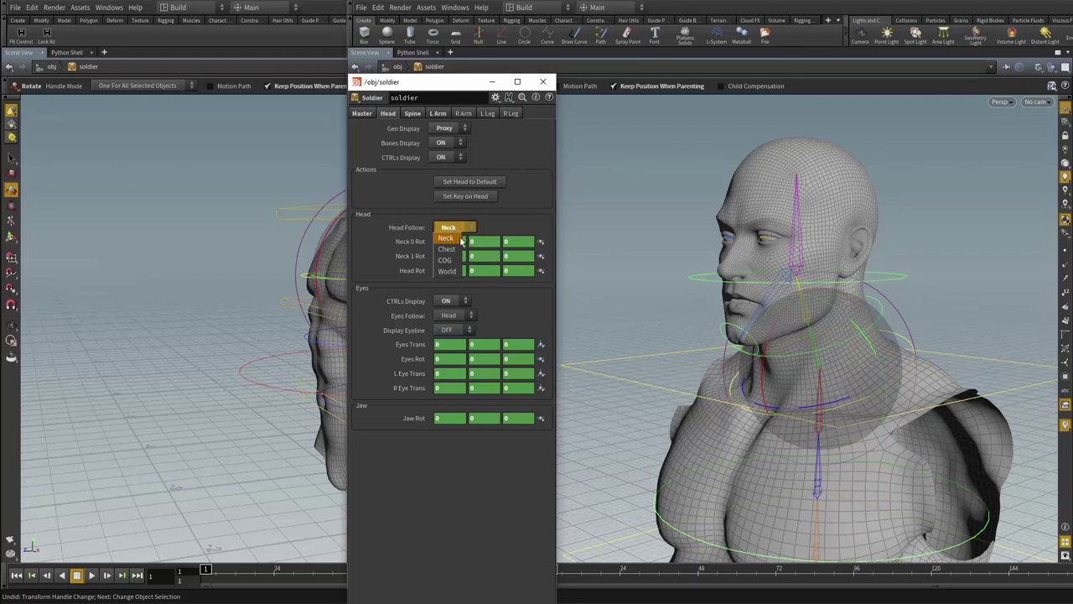
pyautogui.click(447, 249)
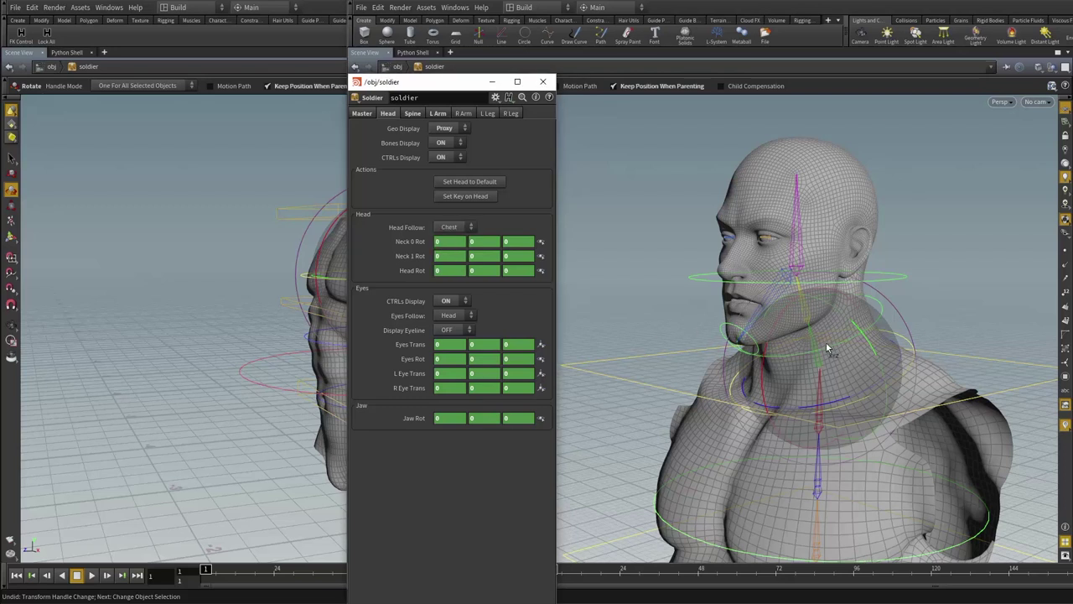
pyautogui.moveTo(827, 343)
pyautogui.mouseDown()
pyautogui.moveTo(850, 355)
pyautogui.moveTo(857, 342)
pyautogui.moveTo(815, 356)
pyautogui.moveTo(795, 326)
pyautogui.moveTo(810, 346)
pyautogui.moveTo(839, 334)
pyautogui.moveTo(815, 353)
pyautogui.moveTo(827, 334)
pyautogui.mouseUp()
pyautogui.hotkey('ctrl', 'z')
pyautogui.moveTo(669, 328); pyautogui.dragTo(685, 368)
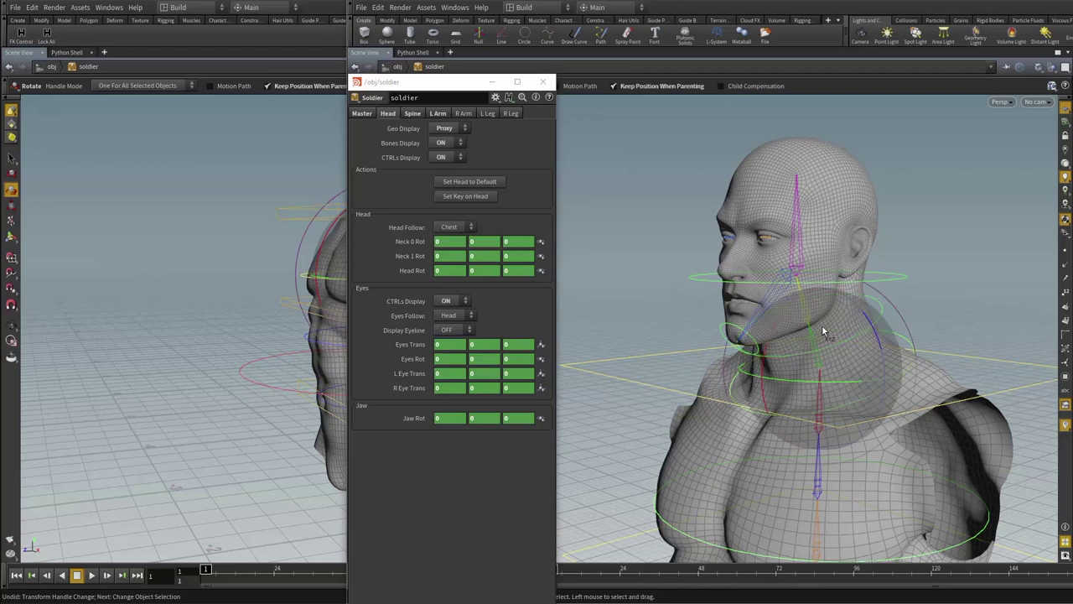
pyautogui.moveTo(826, 334)
pyautogui.mouseDown()
pyautogui.moveTo(819, 343)
pyautogui.moveTo(821, 317)
pyautogui.moveTo(817, 336)
pyautogui.mouseUp()
# - Set Head Follow to COG and test it by rotating the neck and lower torso controls
pyautogui.click(462, 227)
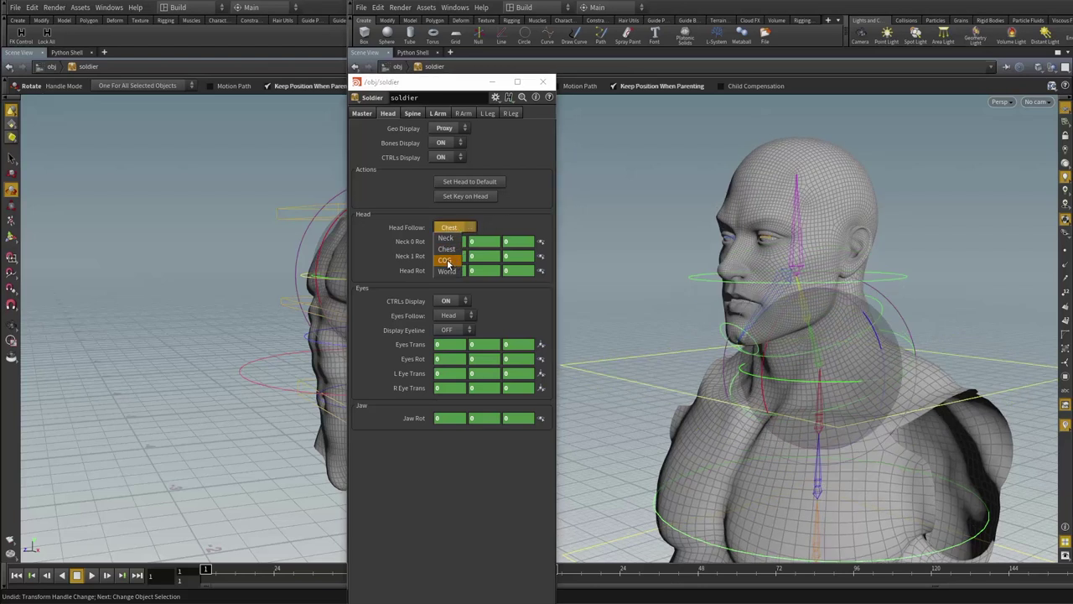
pyautogui.click(447, 261)
pyautogui.moveTo(832, 336); pyautogui.dragTo(826, 358)
pyautogui.keyDown('alt'); pyautogui.moveTo(826, 358); pyautogui.dragTo(683, 495, button='right'); pyautogui.keyUp('alt')
pyautogui.keyDown('alt'); pyautogui.moveTo(683, 426); pyautogui.dragTo(696, 337, button='middle'); pyautogui.keyUp('alt')
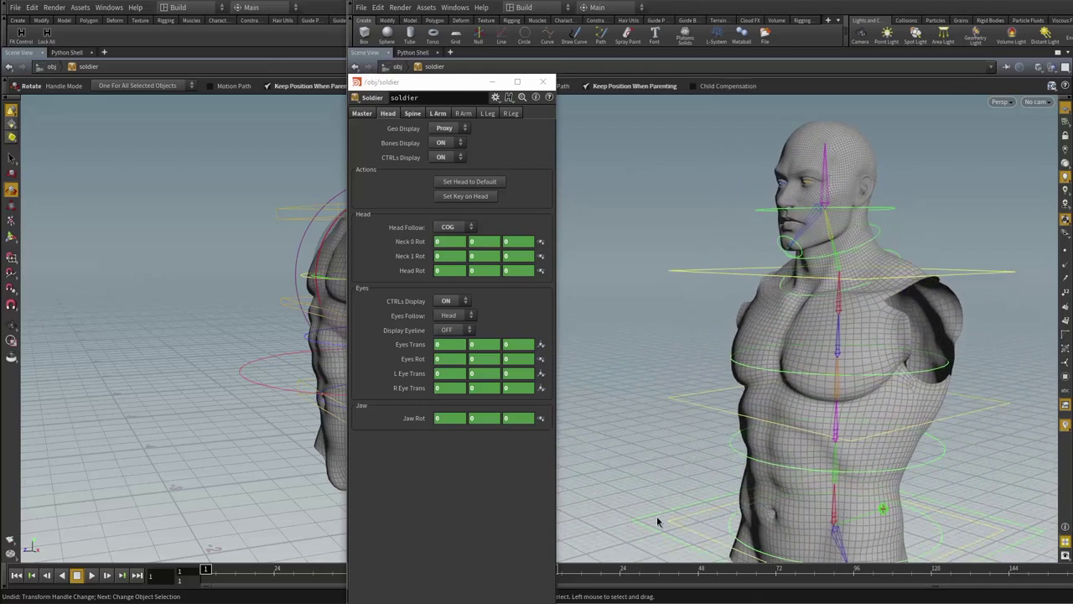
pyautogui.moveTo(807, 492); pyautogui.dragTo(820, 472)
# - Set Head Follow to World, test-rotate the lower torso control and undo that rotation
pyautogui.click(453, 227)
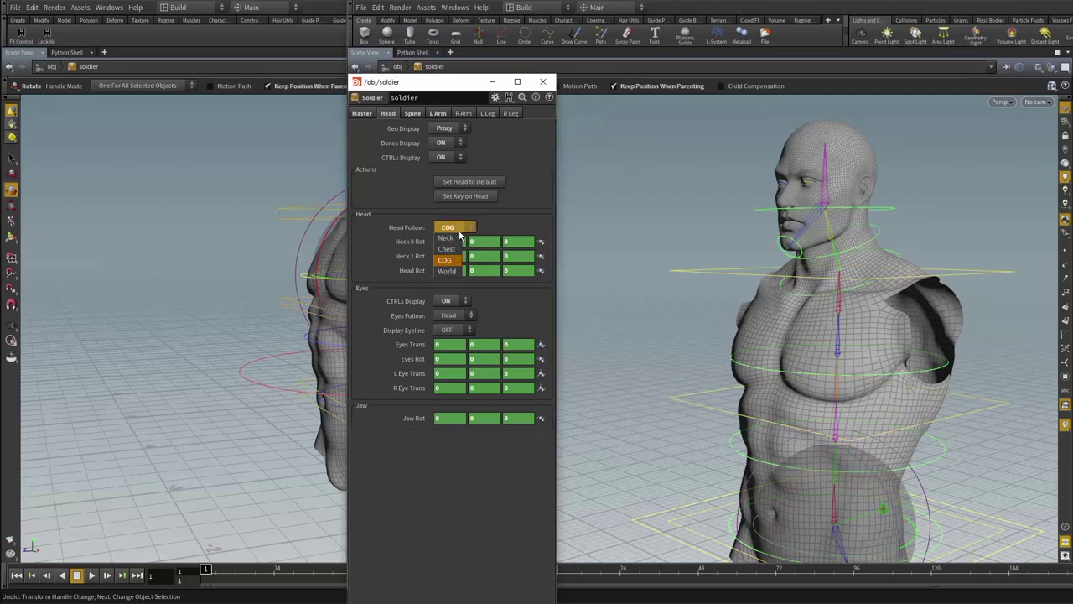
pyautogui.click(457, 270)
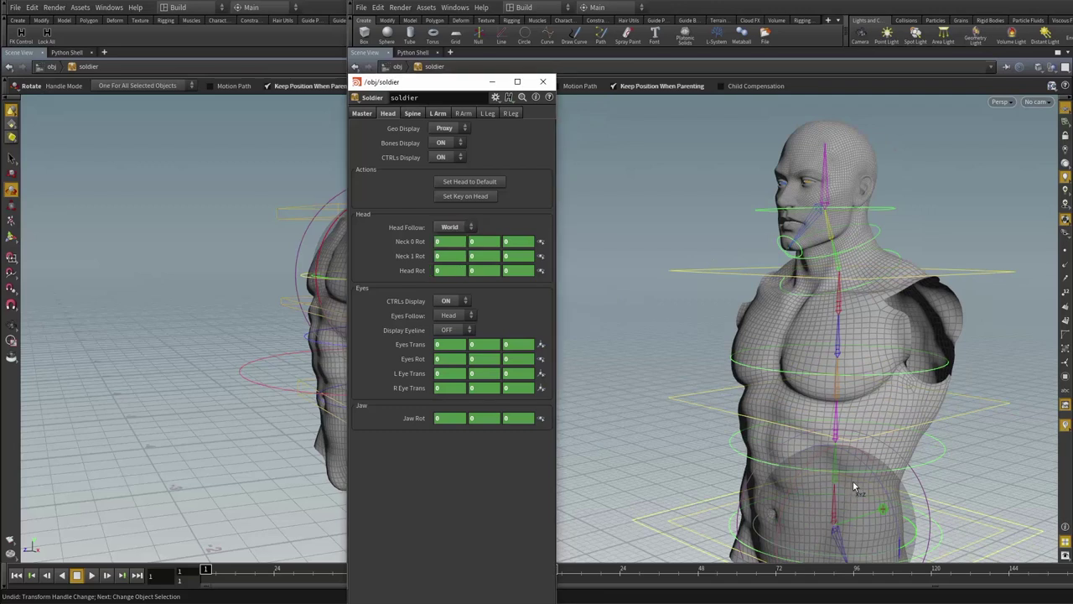
pyautogui.moveTo(853, 481)
pyautogui.mouseDown()
pyautogui.moveTo(842, 503)
pyautogui.moveTo(864, 496)
pyautogui.moveTo(854, 476)
pyautogui.moveTo(844, 500)
pyautogui.moveTo(864, 483)
pyautogui.mouseUp()
pyautogui.hotkey('ctrl', 'z')
pyautogui.keyDown('alt'); pyautogui.moveTo(818, 377); pyautogui.dragTo(810, 324); pyautogui.keyUp('alt')
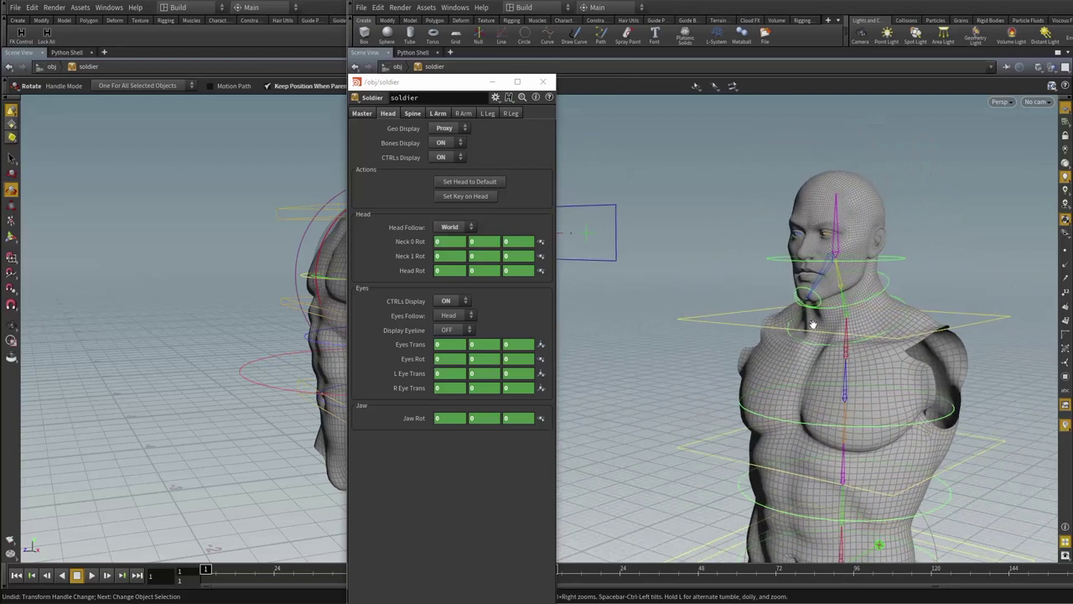
pyautogui.moveTo(811, 323)
pyautogui.keyDown('alt'); pyautogui.mouseDown(button='middle')
pyautogui.moveTo(829, 338)
pyautogui.moveTo(818, 330)
pyautogui.mouseUp(button='middle'); pyautogui.keyUp('alt')
# - Try rotating the head control while Eyes Follow is set to Head, and undo the rotation
pyautogui.moveTo(694, 199); pyautogui.dragTo(641, 241)
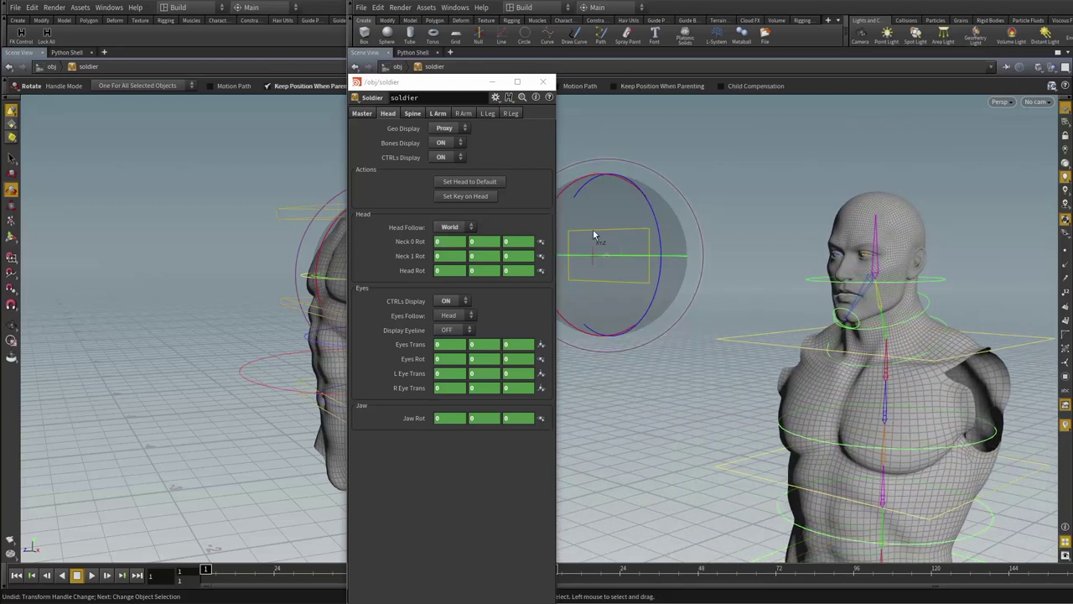
pyautogui.press('t')
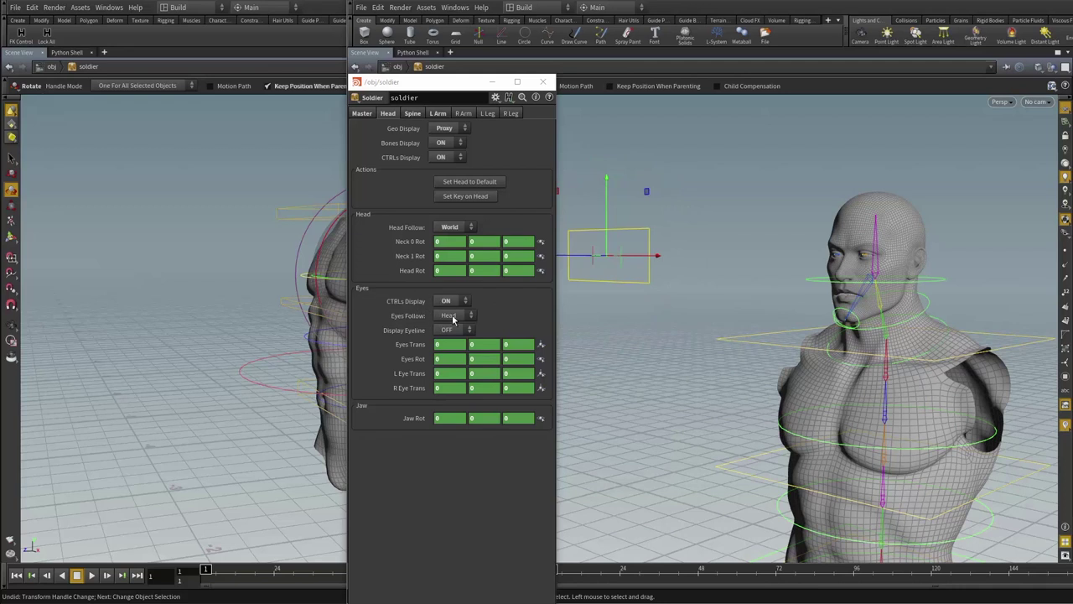
pyautogui.moveTo(980, 260); pyautogui.dragTo(936, 295)
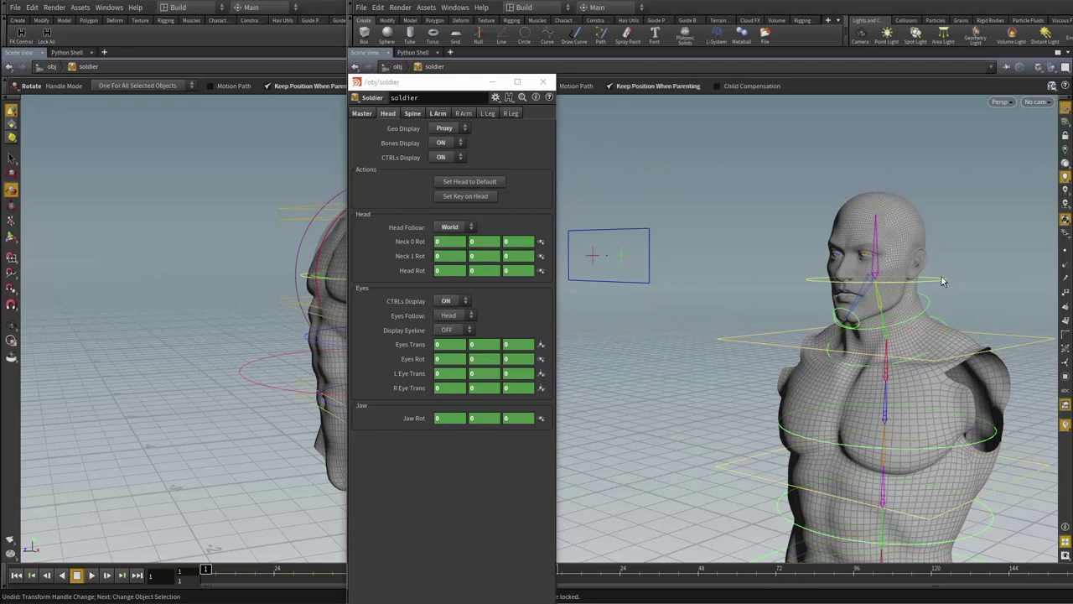
pyautogui.click(943, 281)
pyautogui.moveTo(905, 240)
pyautogui.mouseDown()
pyautogui.moveTo(917, 271)
pyautogui.moveTo(937, 235)
pyautogui.moveTo(910, 265)
pyautogui.moveTo(905, 239)
pyautogui.mouseUp()
pyautogui.hotkey('ctrl', 'z')
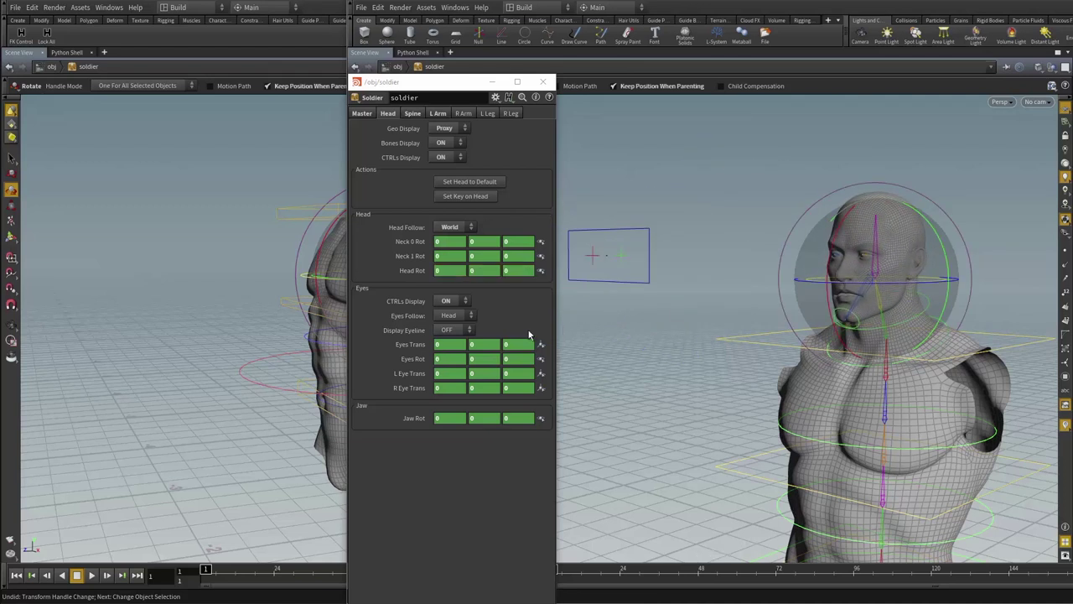
# - Set Eyes Follow to World and test-rotate the head control against the fixed eye target
pyautogui.click(464, 316)
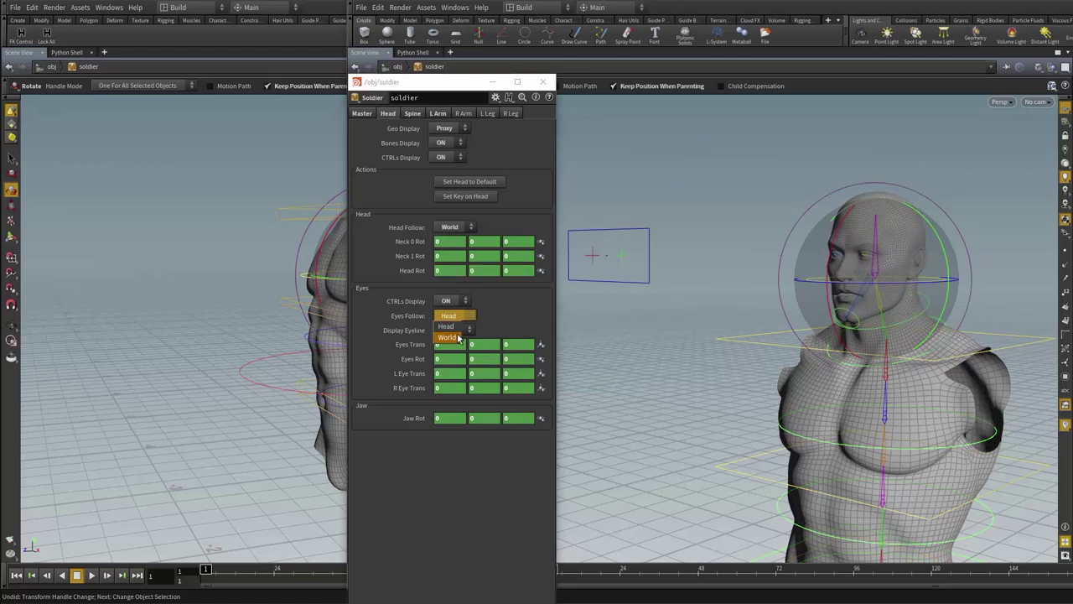
pyautogui.click(461, 334)
pyautogui.moveTo(872, 262)
pyautogui.mouseDown()
pyautogui.moveTo(910, 272)
pyautogui.moveTo(896, 292)
pyautogui.moveTo(864, 282)
pyautogui.moveTo(894, 254)
pyautogui.moveTo(877, 273)
pyautogui.mouseUp()
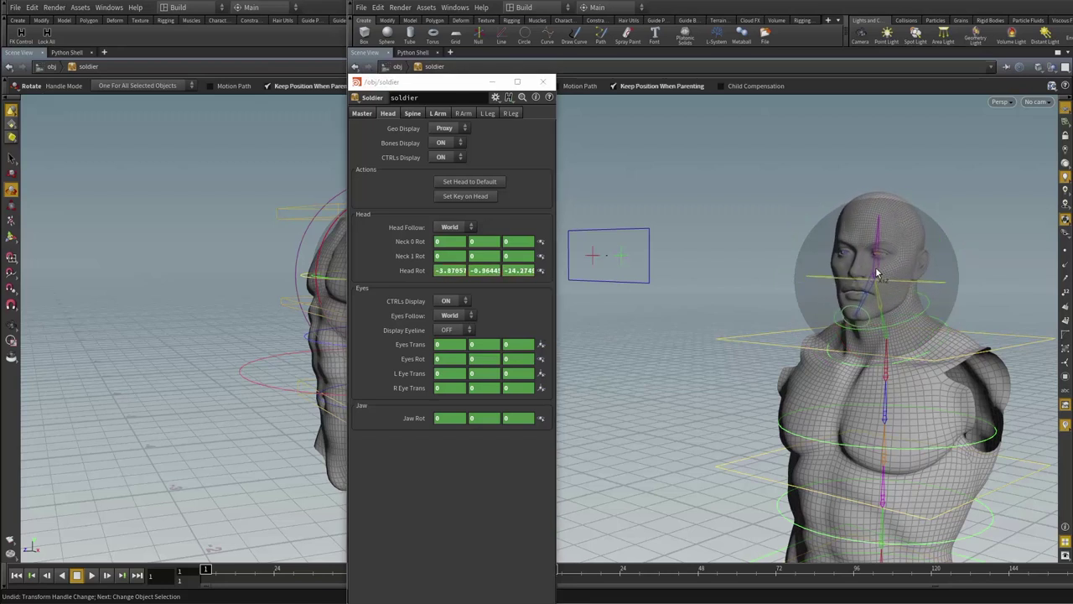
pyautogui.moveTo(877, 273); pyautogui.dragTo(841, 269)
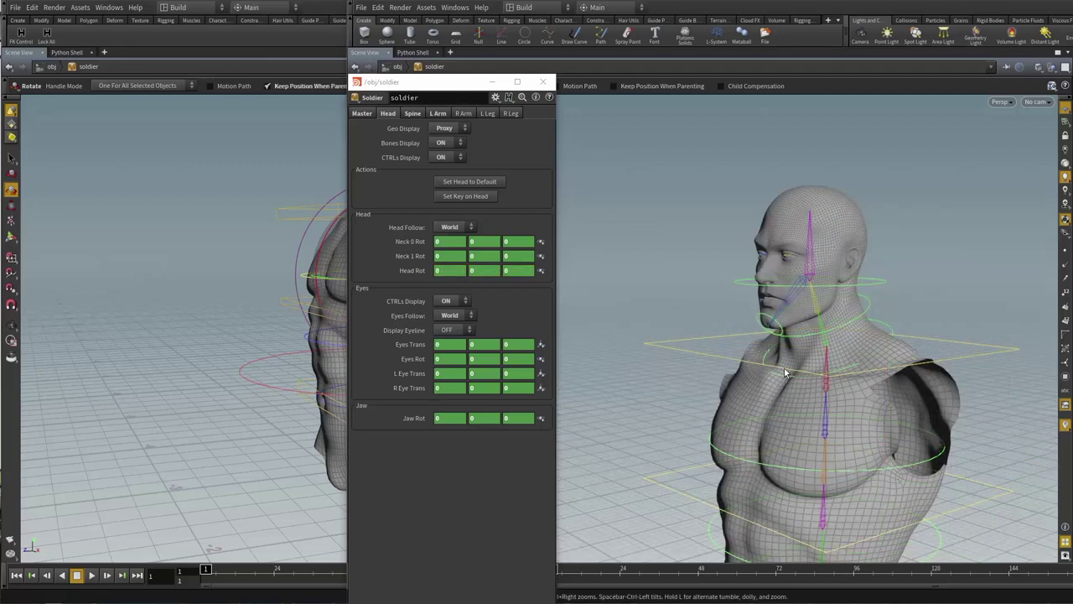
# - Test a torso control to check how the head and eyes behave with both follow settings on World
pyautogui.keyDown('alt'); pyautogui.moveTo(780, 382); pyautogui.dragTo(678, 419, button='right'); pyautogui.keyUp('alt')
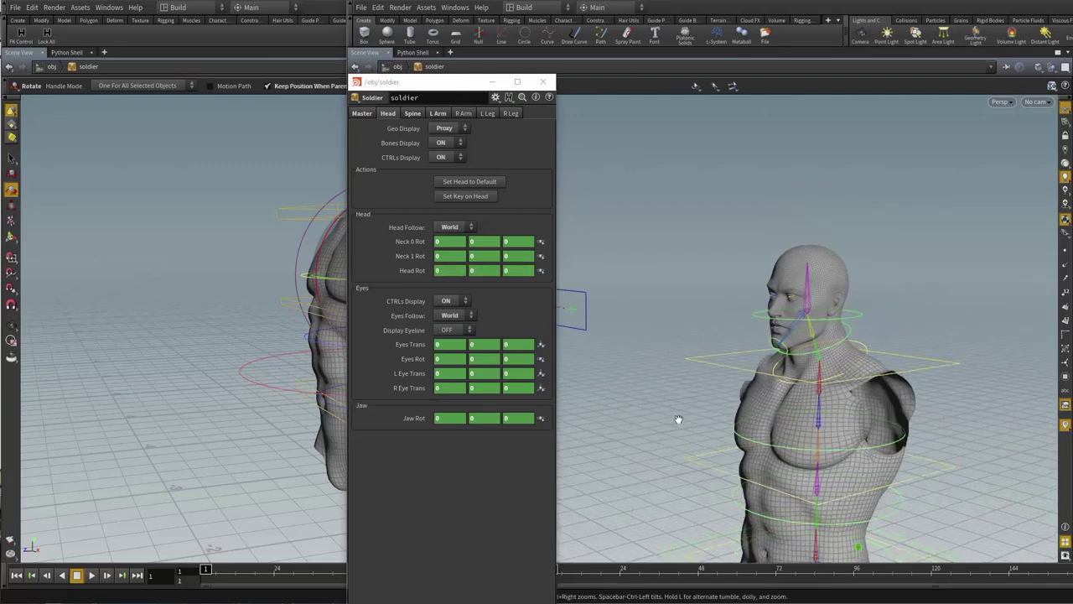
pyautogui.keyDown('alt'); pyautogui.moveTo(678, 419); pyautogui.dragTo(771, 310, button='middle'); pyautogui.keyUp('alt')
pyautogui.keyDown('alt'); pyautogui.moveTo(772, 311); pyautogui.dragTo(796, 388, button='right'); pyautogui.keyUp('alt')
pyautogui.keyDown('alt'); pyautogui.moveTo(796, 388); pyautogui.dragTo(867, 348, button='middle'); pyautogui.keyUp('alt')
pyautogui.moveTo(867, 348); pyautogui.dragTo(863, 417)
pyautogui.click(885, 432)
pyautogui.moveTo(831, 467)
pyautogui.mouseDown()
pyautogui.moveTo(815, 475)
pyautogui.moveTo(838, 465)
pyautogui.mouseUp()
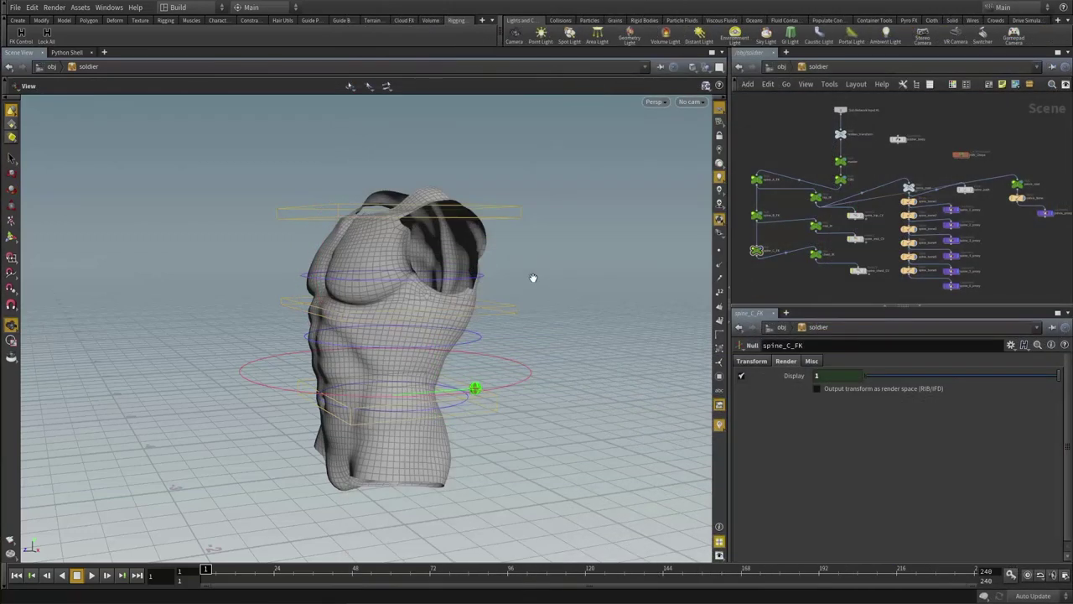
# - Return to the torso rig scene and open the Type Properties of the soldier asset
pyautogui.moveTo(533, 278); pyautogui.dragTo(501, 273)
pyautogui.rightClick(805, 70)
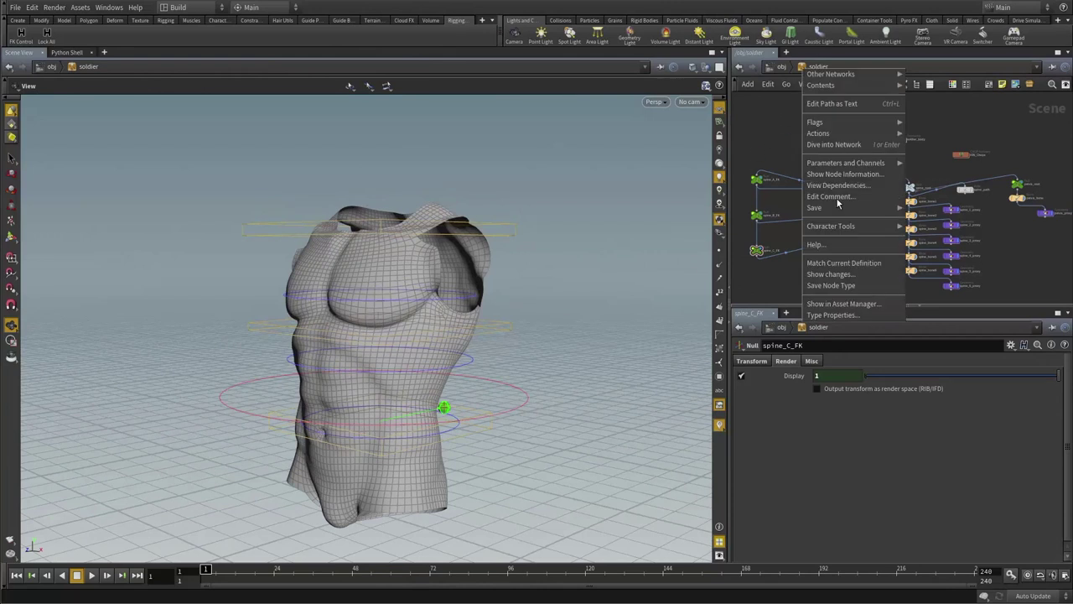
pyautogui.click(843, 314)
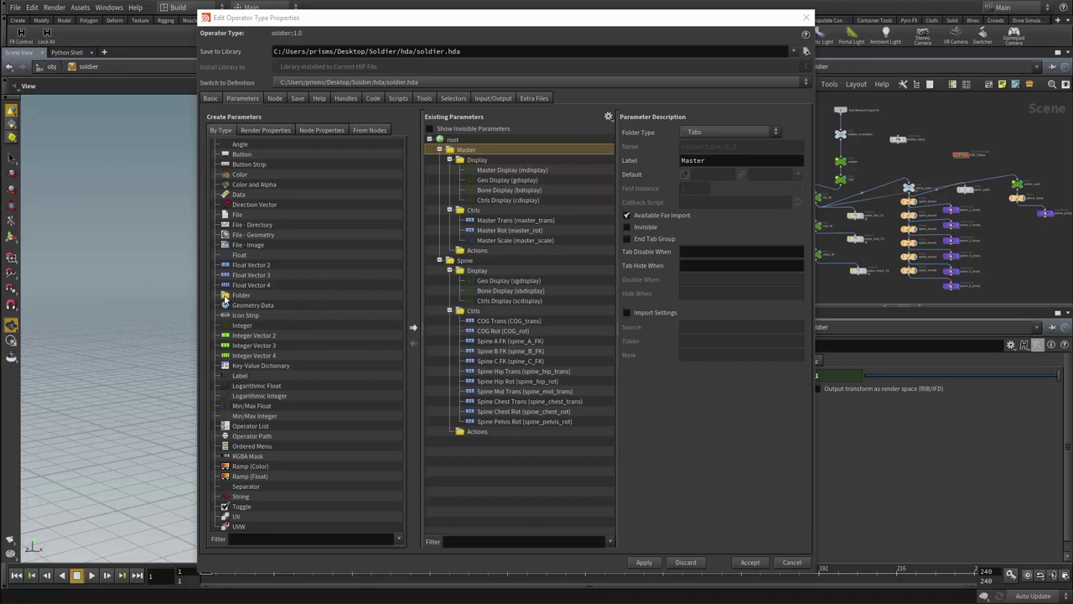
# - Add a new tab folder under root after the Spine folder and label it "Head | Neck"
pyautogui.moveTo(224, 300); pyautogui.dragTo(452, 142)
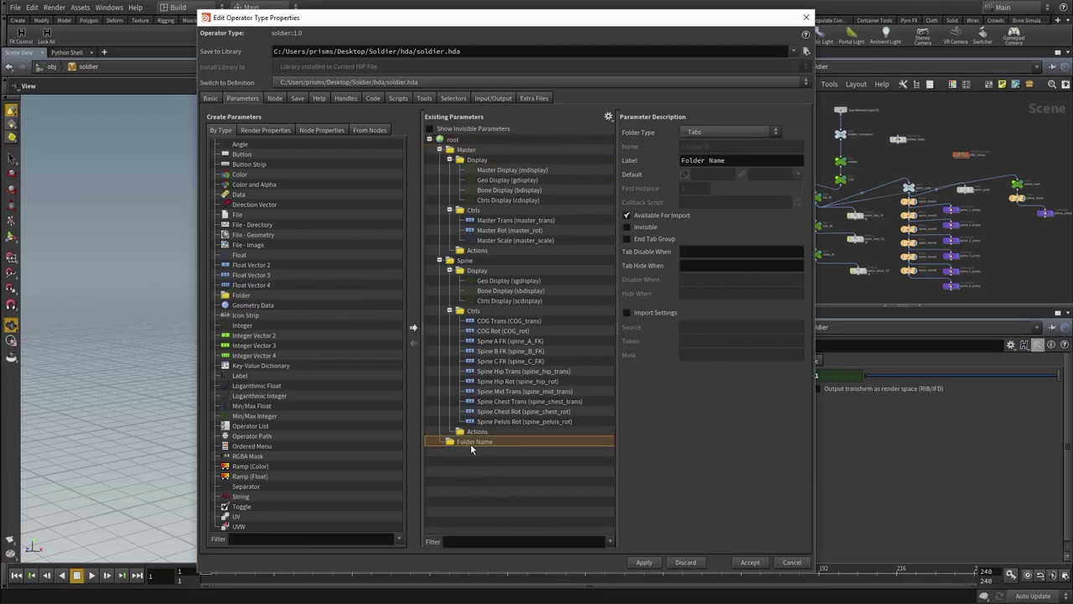
pyautogui.tripleClick(753, 161)
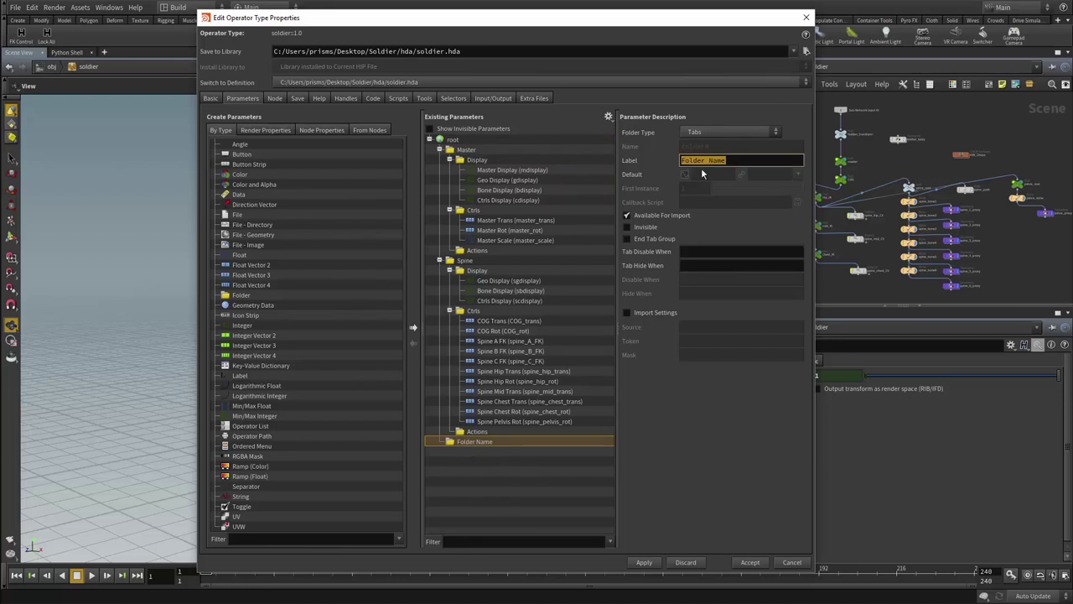
pyautogui.write('Head | Neck')
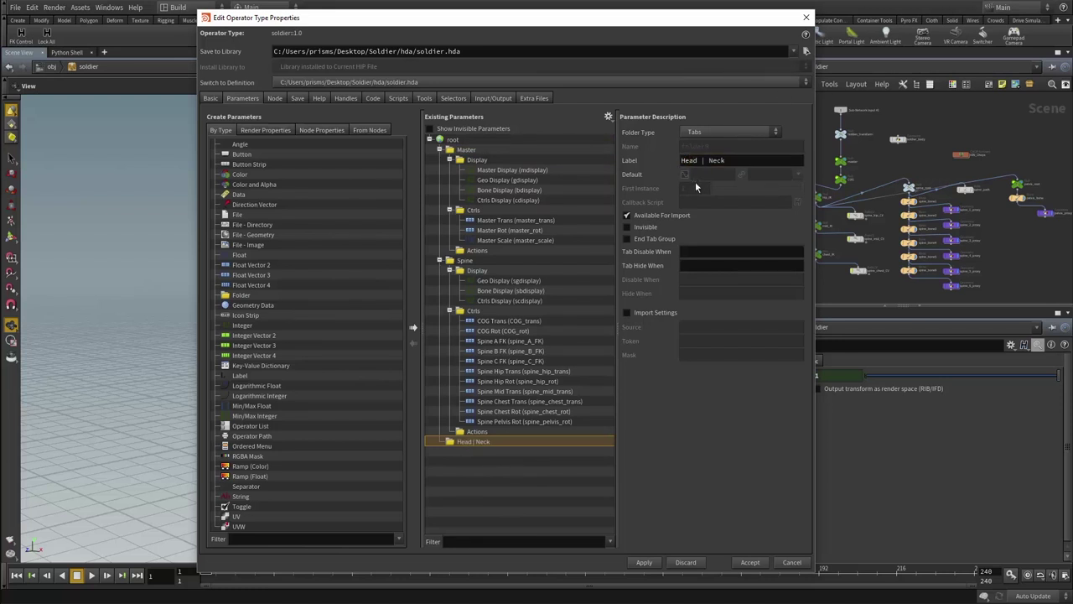
# - Duplicate the Spine tab's Display, Ctrls and Actions folders with their contents and move the copies into the Head | Neck folder
pyautogui.click(465, 271)
pyautogui.keyDown('shift'); pyautogui.click(465, 433); pyautogui.keyUp('shift')
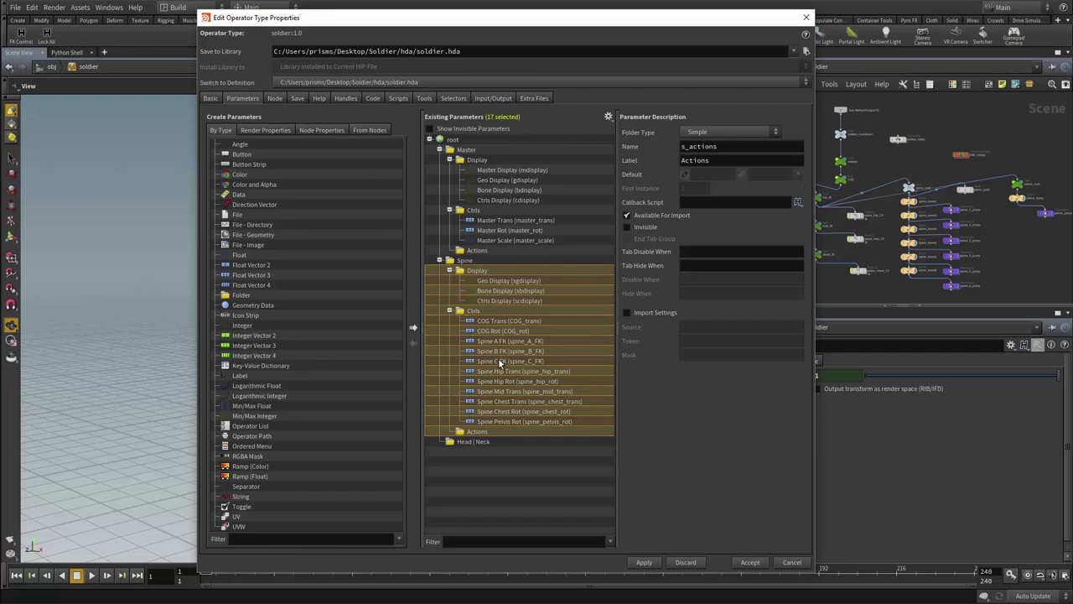
pyautogui.hotkey('ctrl', 'v')
pyautogui.moveTo(610, 359); pyautogui.dragTo(616, 390)
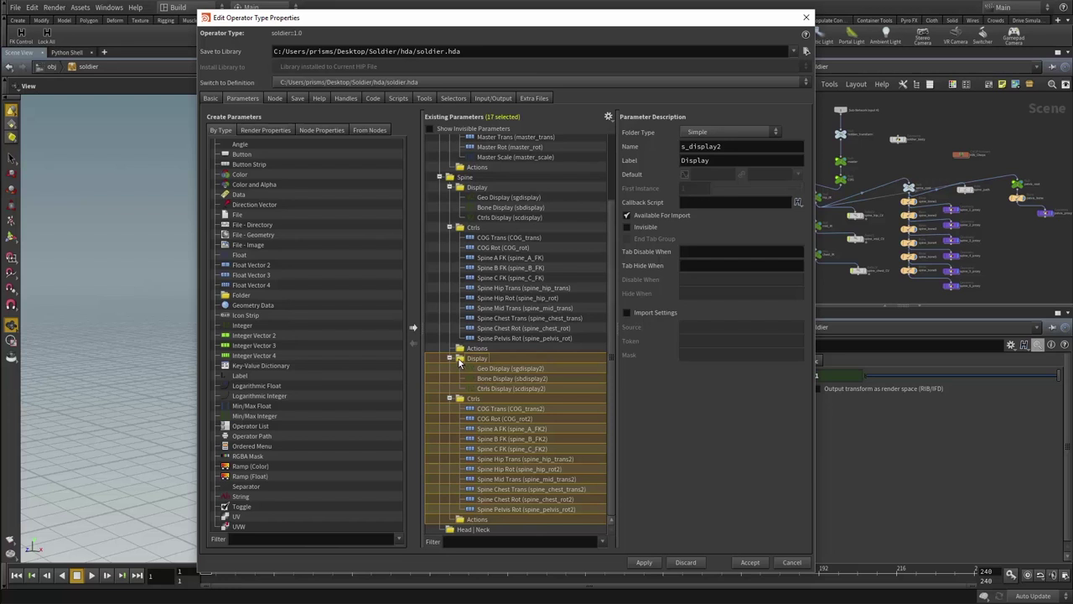
pyautogui.moveTo(486, 359); pyautogui.dragTo(463, 528)
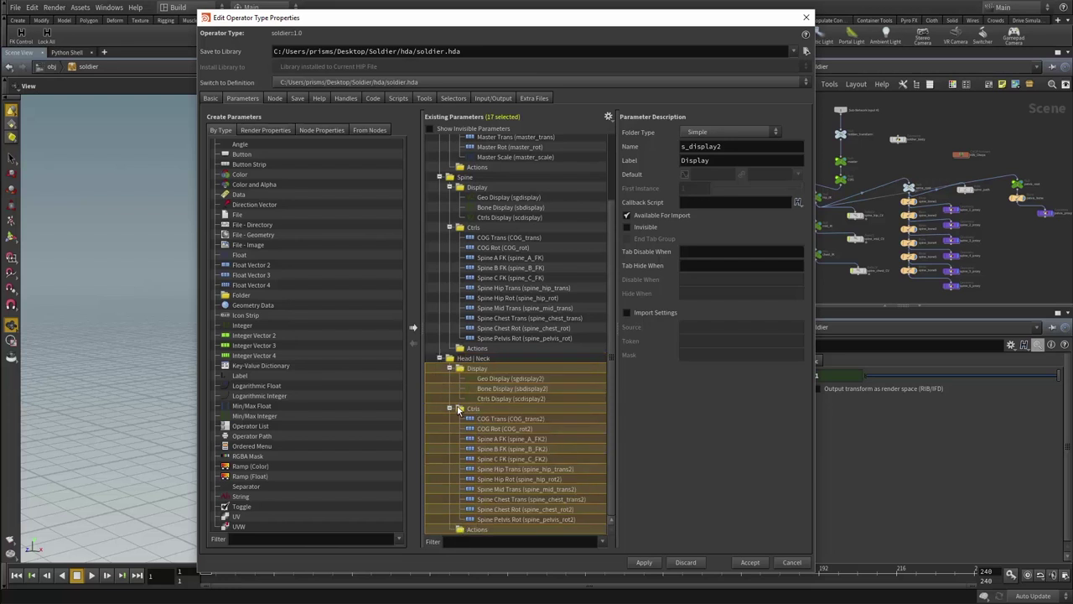
# - Delete all the copied COG and spine control parameters from the Ctrls folder under Head | Neck
pyautogui.click(461, 408)
pyautogui.click(478, 420)
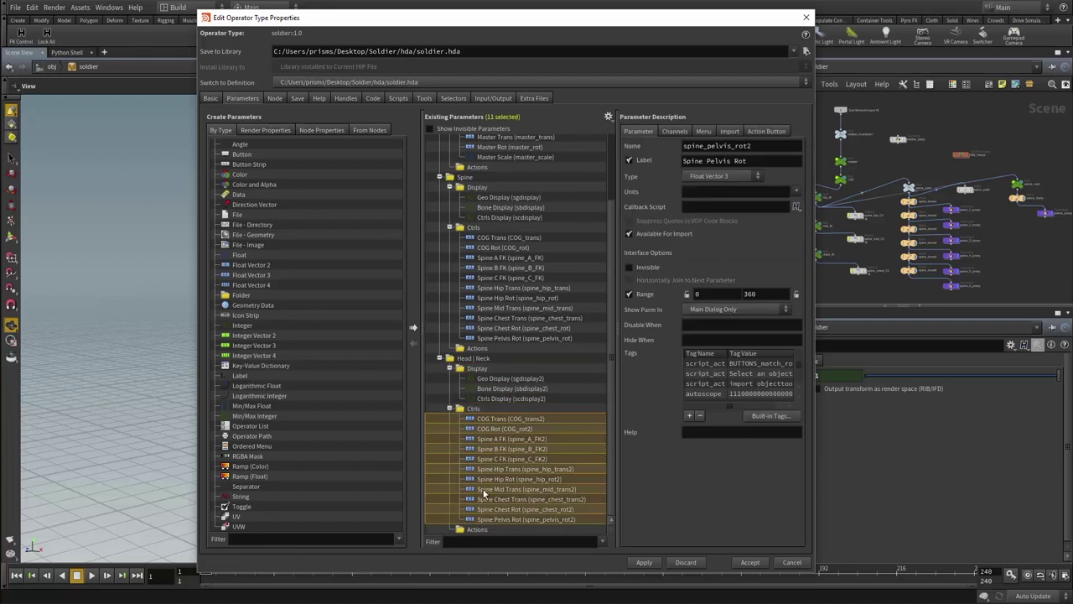
pyautogui.press('Delete')
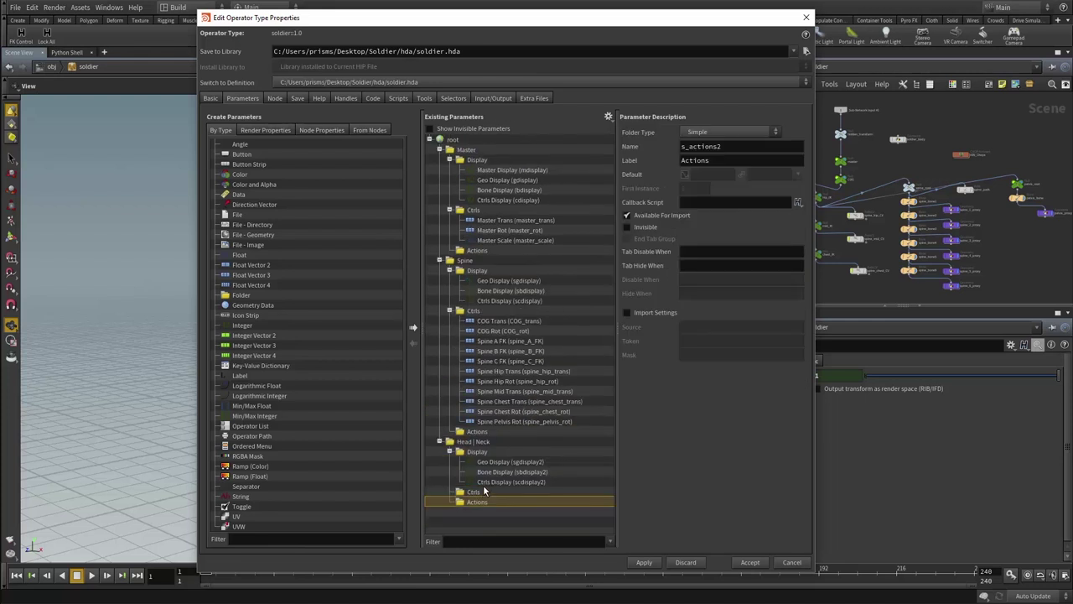
# - Rename the copied Display and Ctrls folders under Head | Neck as h_display and h_ctrls
pyautogui.click(471, 442)
pyautogui.click(466, 453)
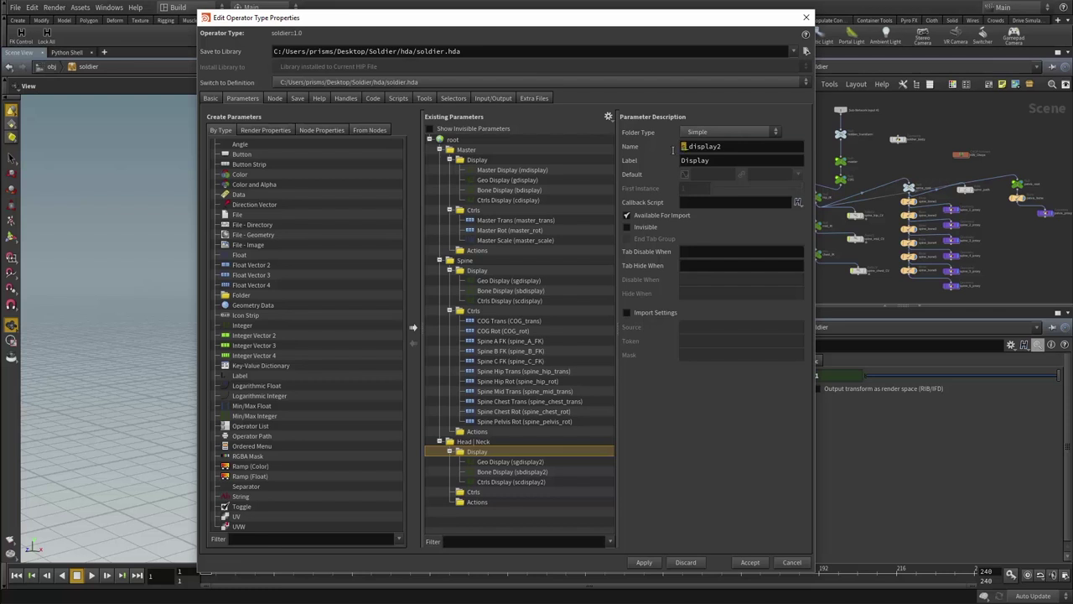
pyautogui.moveTo(681, 146); pyautogui.dragTo(687, 146)
pyautogui.write('h')
pyautogui.press('BackSpace')
pyautogui.click(467, 494)
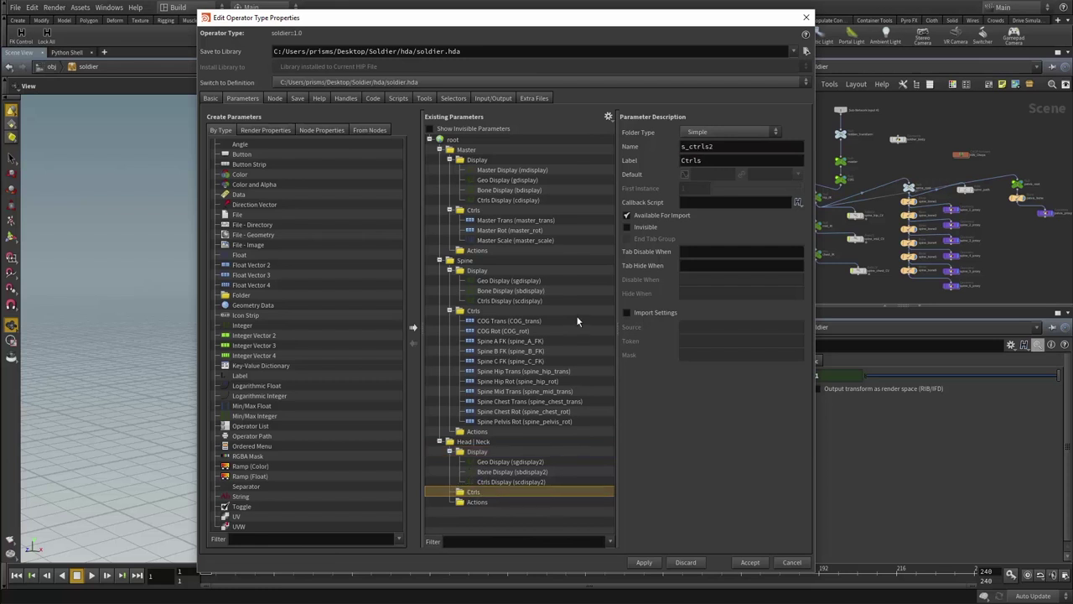
pyautogui.click(683, 146)
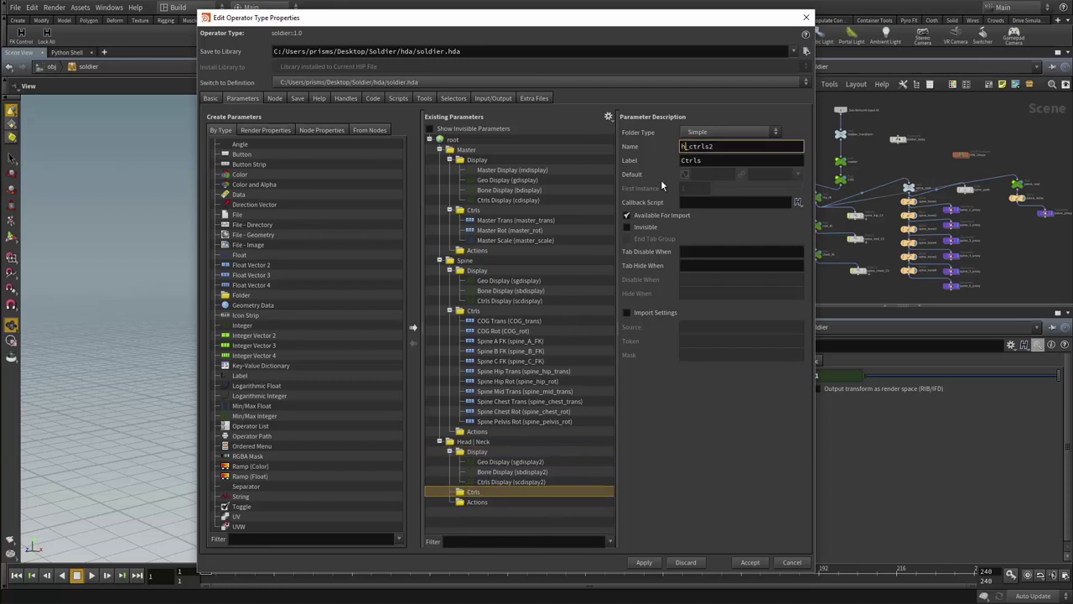
pyautogui.press('BackSpace')
pyautogui.press('Return')
# - Rename the copied Actions folder under Head | Neck as h_actions
pyautogui.click(466, 503)
pyautogui.click(683, 147)
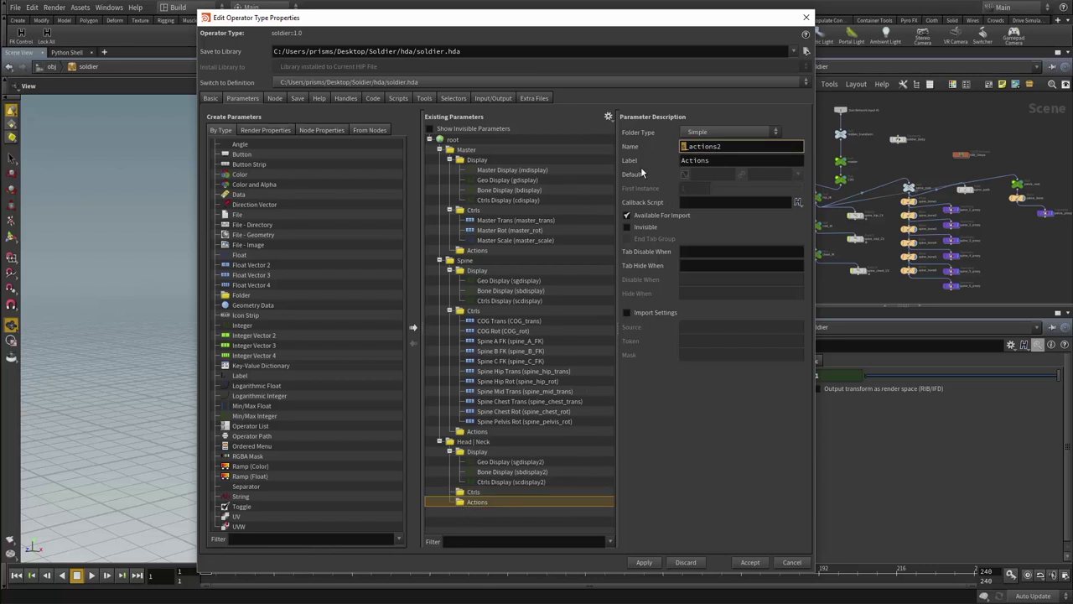
pyautogui.write('h')
pyautogui.press('End')
pyautogui.press('BackSpace')
pyautogui.press('Return')
# - Rename the Geo Display parameter in the Head | Neck Display folder as hgdisplay
pyautogui.click(477, 462)
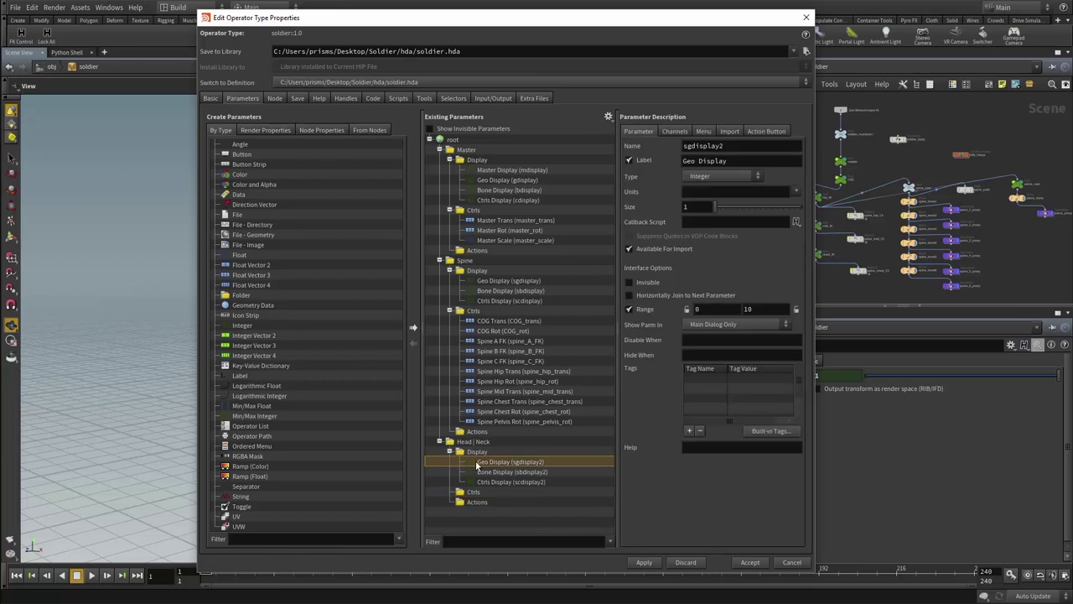
pyautogui.click(684, 147)
pyautogui.write('h')
pyautogui.moveTo(690, 146); pyautogui.dragTo(680, 147)
pyautogui.press('End')
pyautogui.press('BackSpace')
pyautogui.write('_')
pyautogui.press('Return')
# - Rename the Bone Display parameter in the Head | Neck Display folder as hbdisplay
pyautogui.click(481, 473)
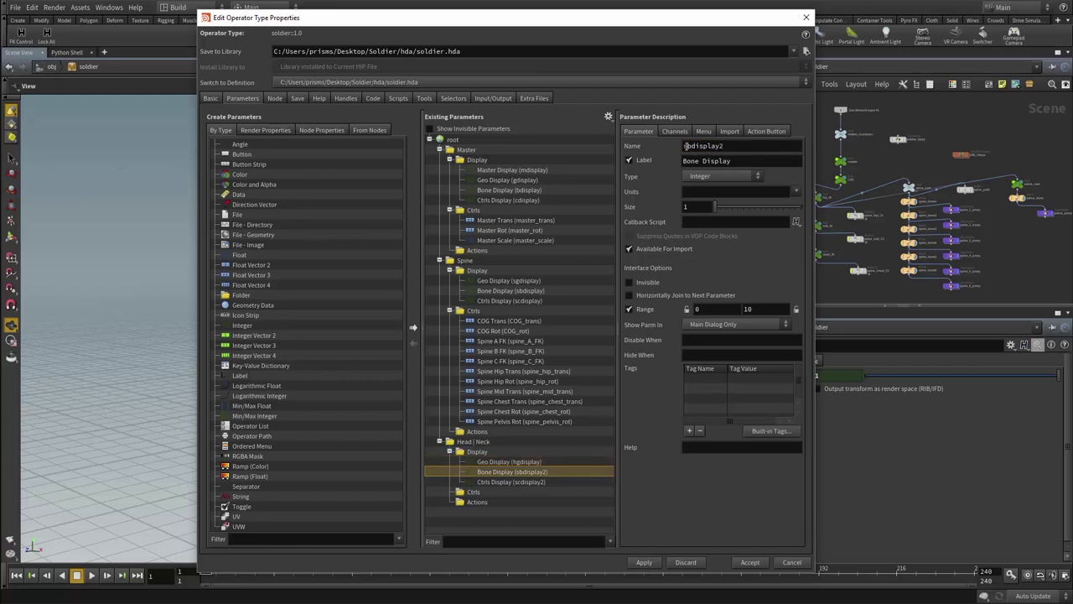
pyautogui.moveTo(686, 147); pyautogui.dragTo(682, 147)
pyautogui.write('h')
pyautogui.press('End')
pyautogui.press('BackSpace')
pyautogui.press('Return')
# - Rename the Ctrls Display parameter in the Head | Neck Display folder as hcdisplay
pyautogui.click(513, 481)
pyautogui.moveTo(686, 147); pyautogui.dragTo(682, 147)
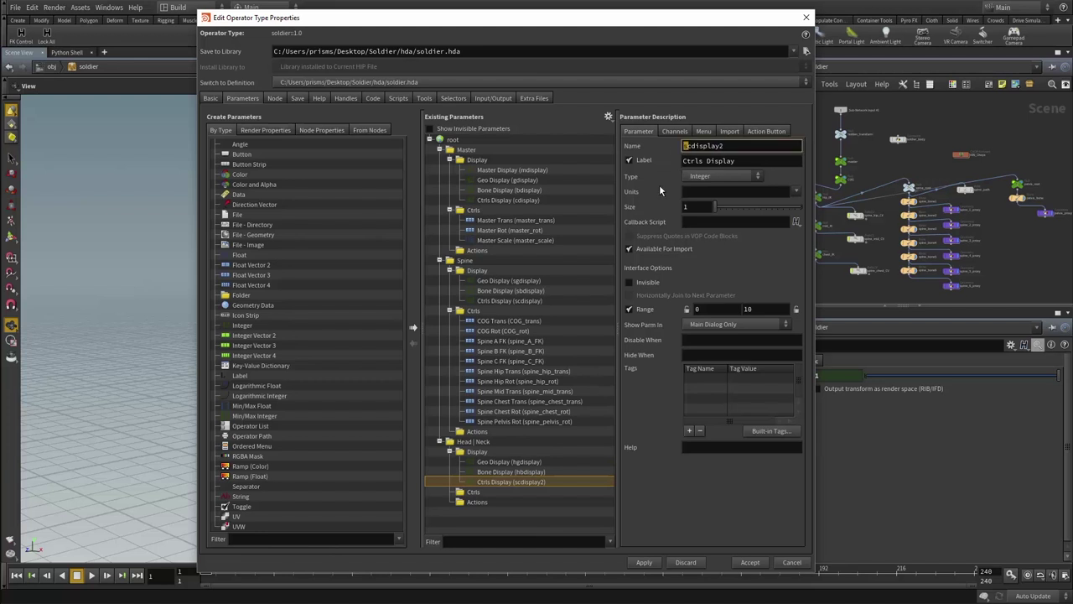
pyautogui.write('h')
pyautogui.press('End')
pyautogui.press('BackSpace')
pyautogui.press('Return')
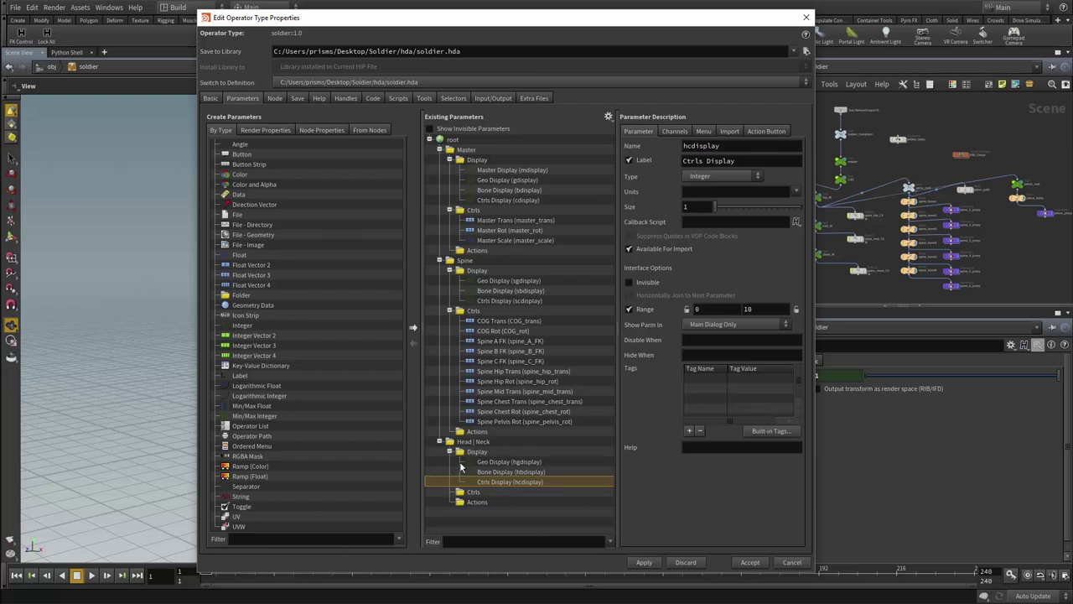
# - Add a Simple folder inside Head | Neck after Actions, with the name eyes and the label Eyes
pyautogui.click(450, 452)
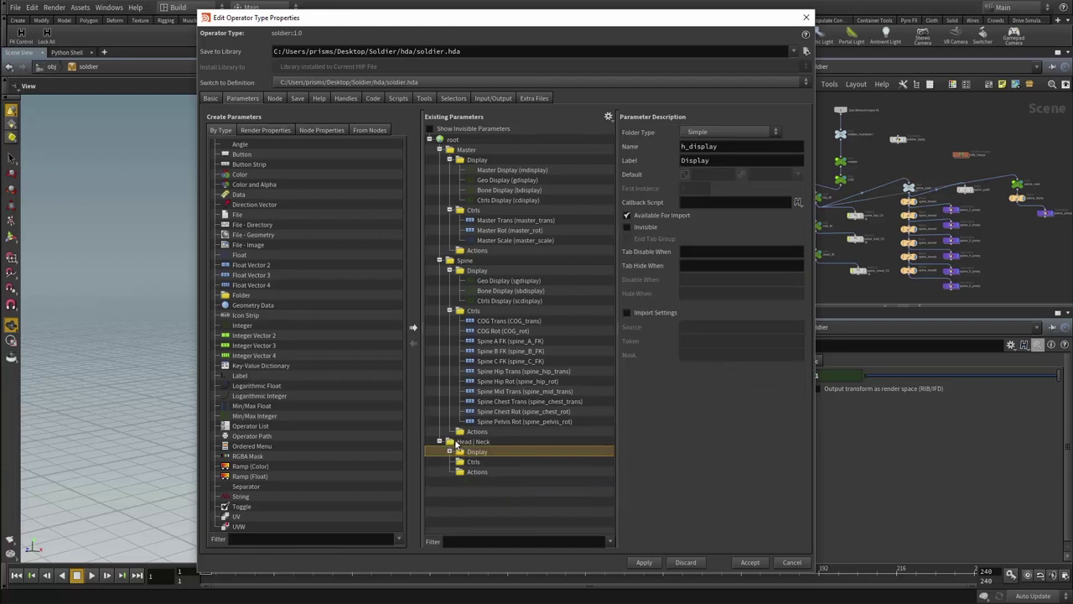
pyautogui.click(457, 442)
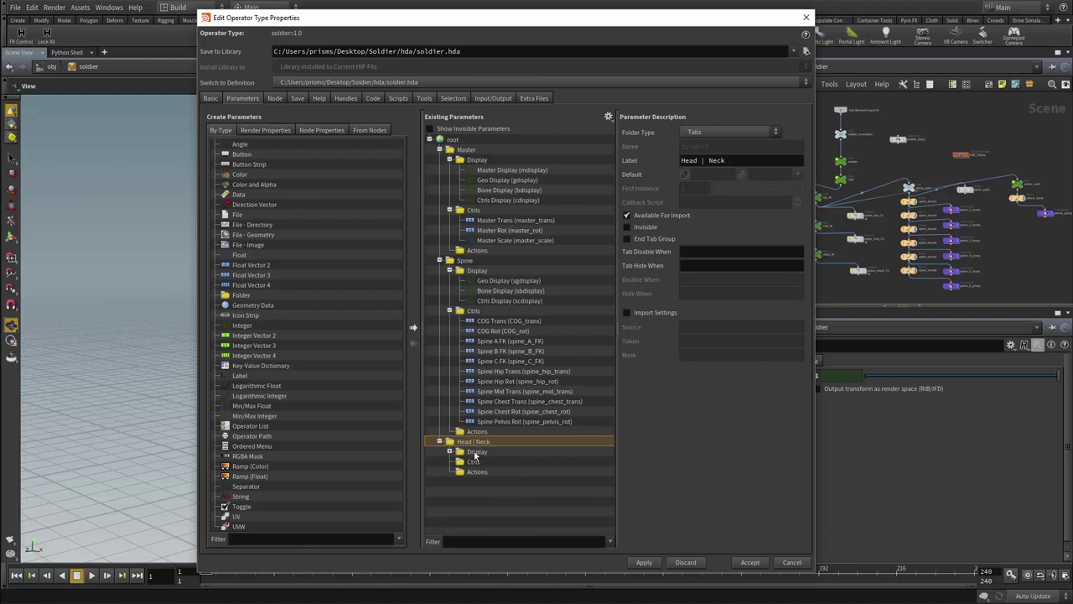
pyautogui.moveTo(232, 296); pyautogui.dragTo(474, 451)
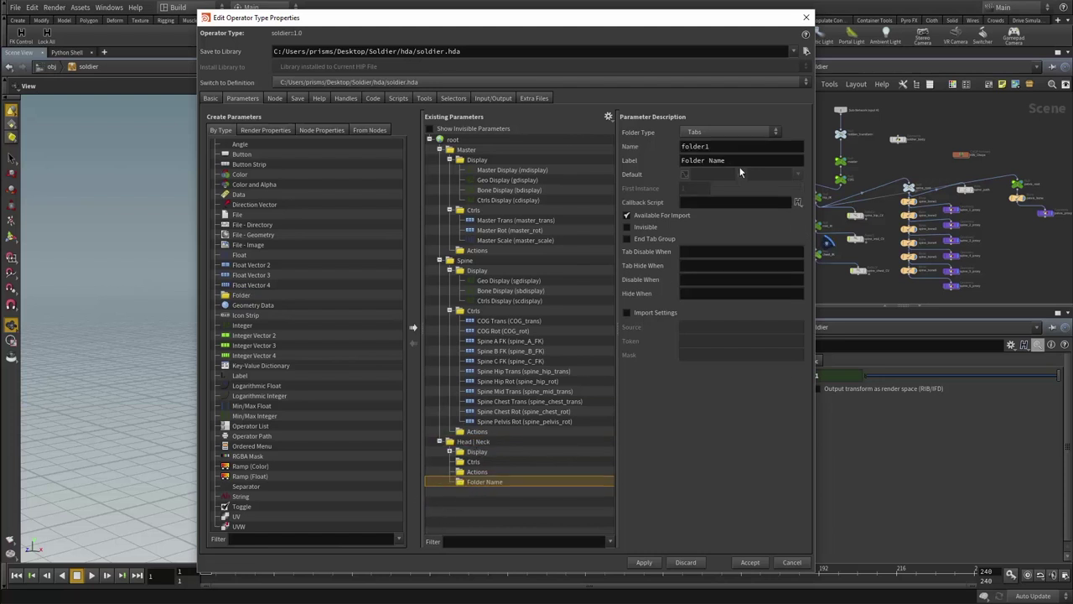
pyautogui.click(714, 131)
pyautogui.click(713, 154)
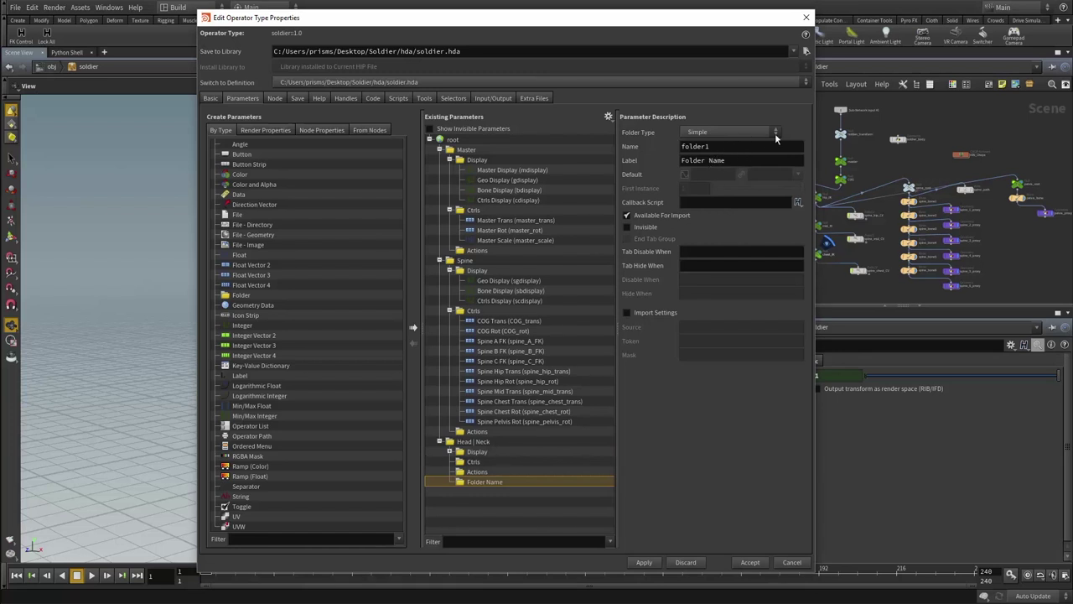
pyautogui.moveTo(728, 161); pyautogui.dragTo(523, 164)
pyautogui.write('Eyes')
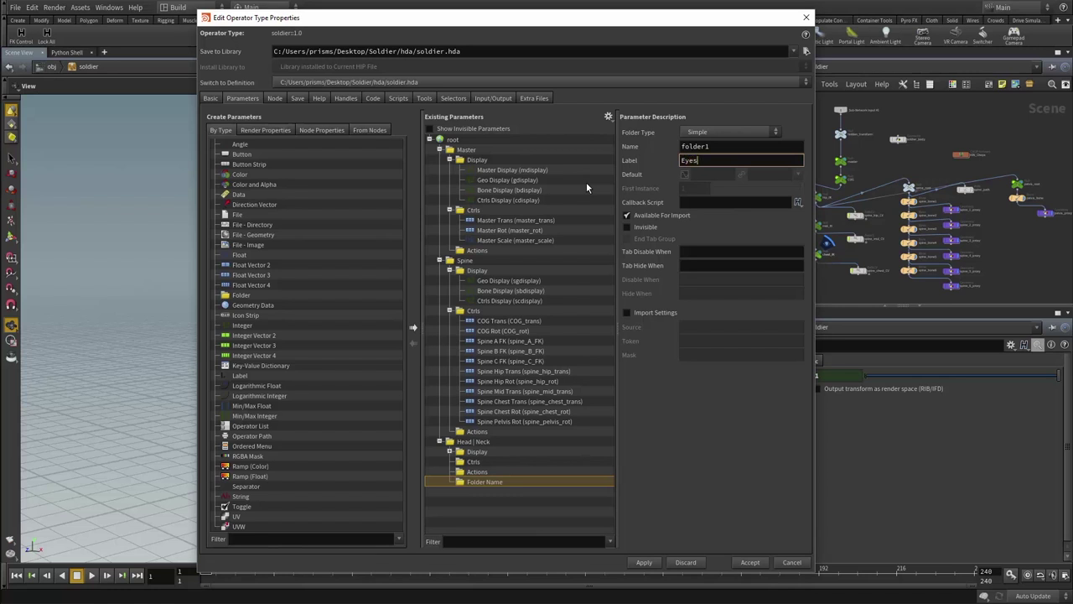
pyautogui.hotkey('shift', 'Tab')
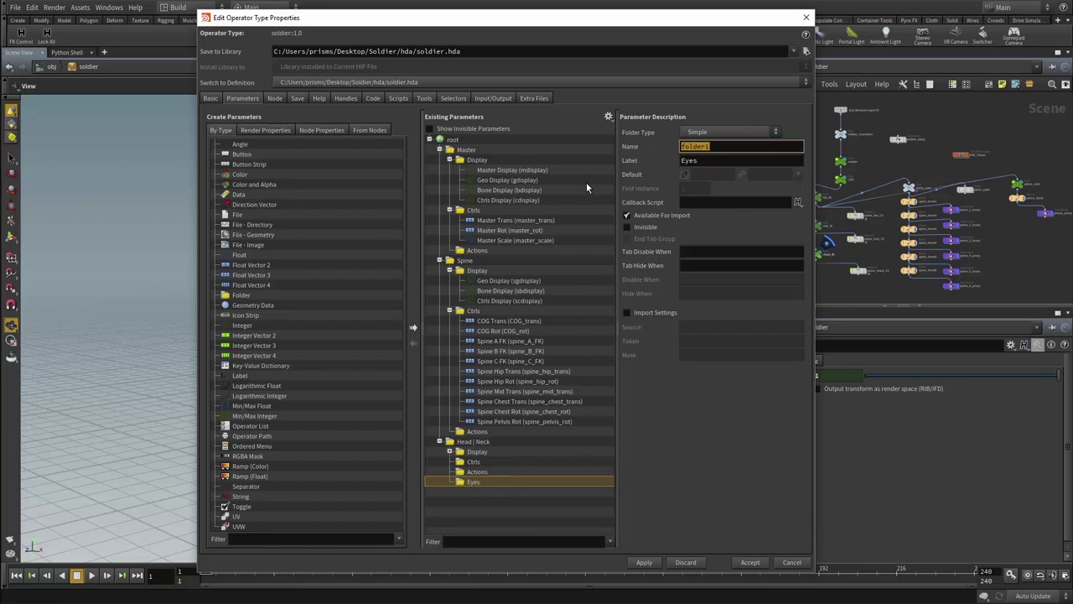
pyautogui.write('eyes')
pyautogui.press('Return')
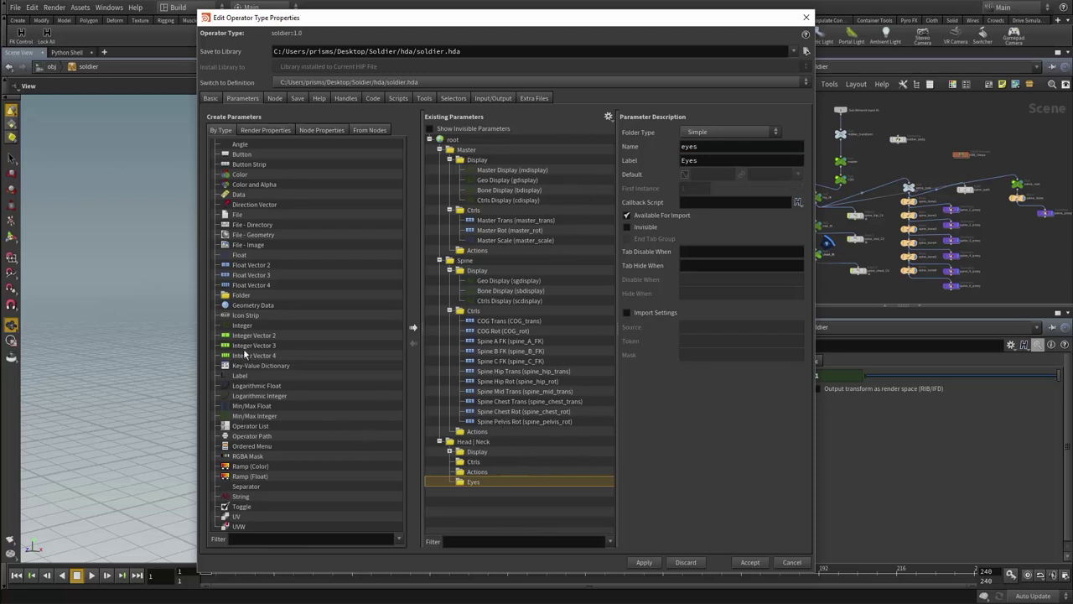
# - Add another folder inside Head | Neck after Eyes, with the name jaw and the label Jaw
pyautogui.moveTo(229, 299); pyautogui.dragTo(473, 485)
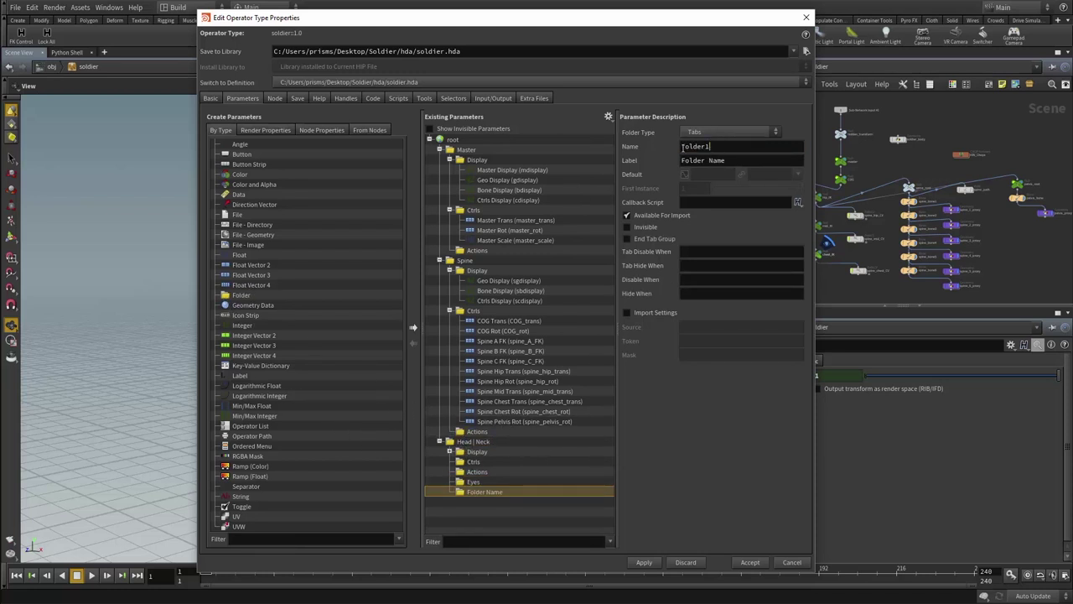
pyautogui.doubleClick(683, 147)
pyautogui.write('jaw')
pyautogui.press('Tab')
pyautogui.write('Jaw')
pyautogui.press('Return')
# - Duplicate the three Head | Neck display parameters and move the copies into the Eyes folder
pyautogui.click(451, 452)
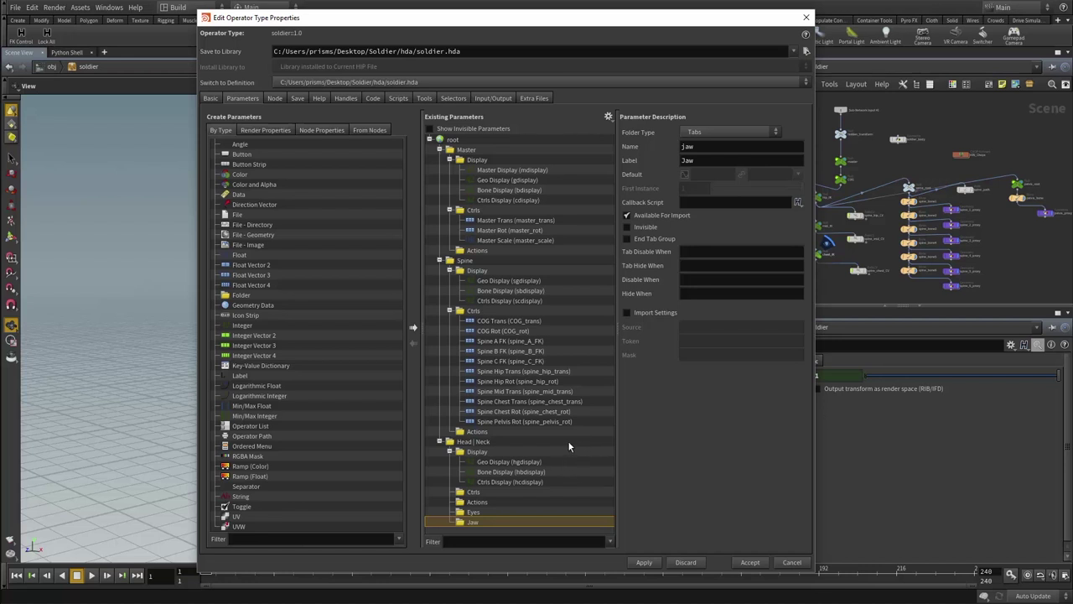
pyautogui.moveTo(485, 461); pyautogui.dragTo(474, 485)
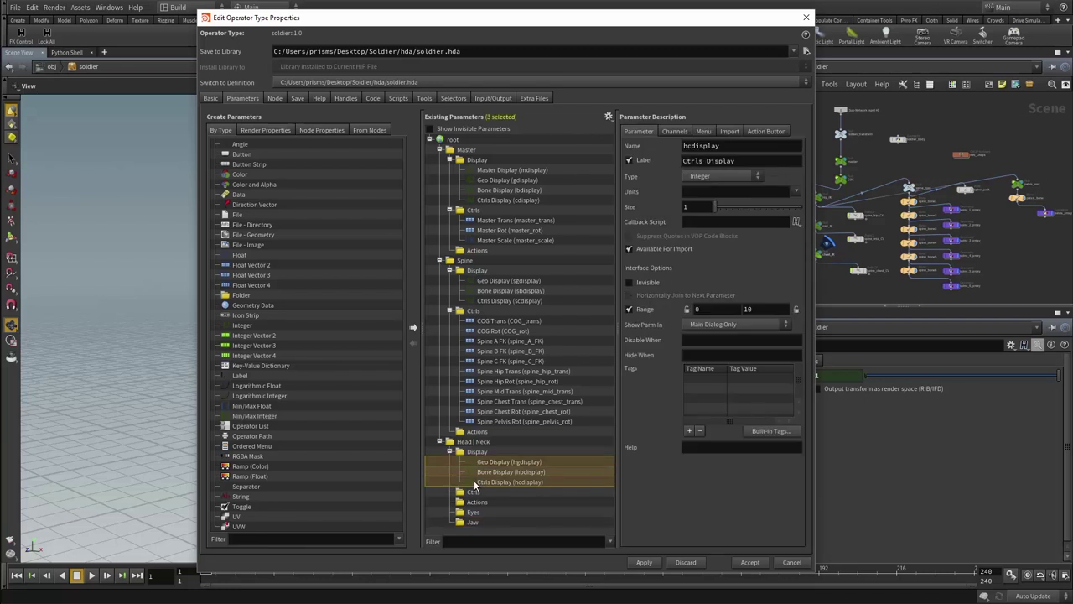
pyautogui.hotkey('ctrl', 'c')
pyautogui.hotkey('ctrl', 'v')
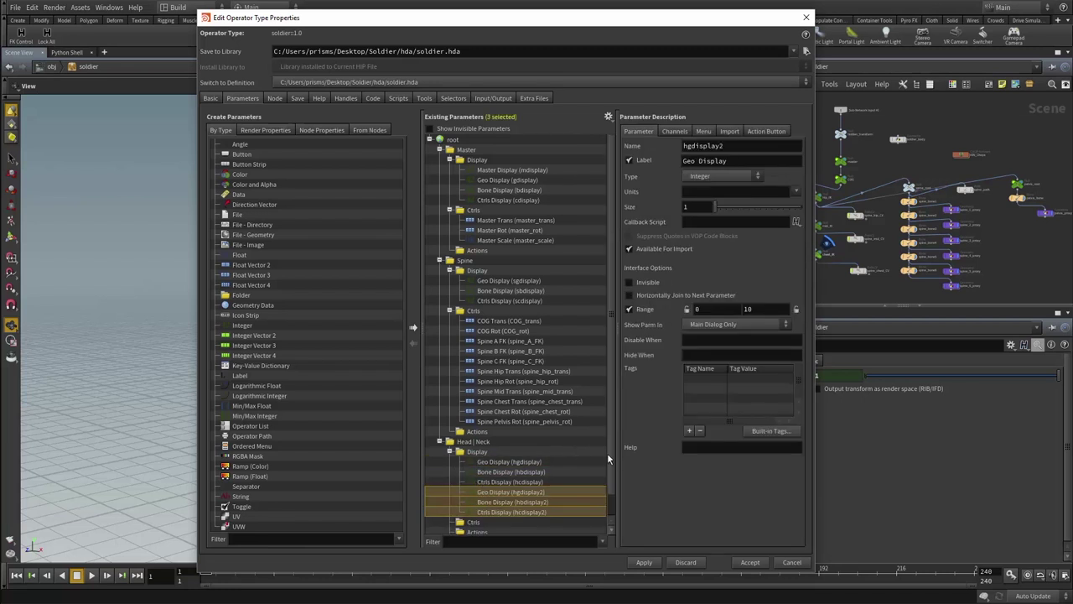
pyautogui.scroll(-1, 612, 456)
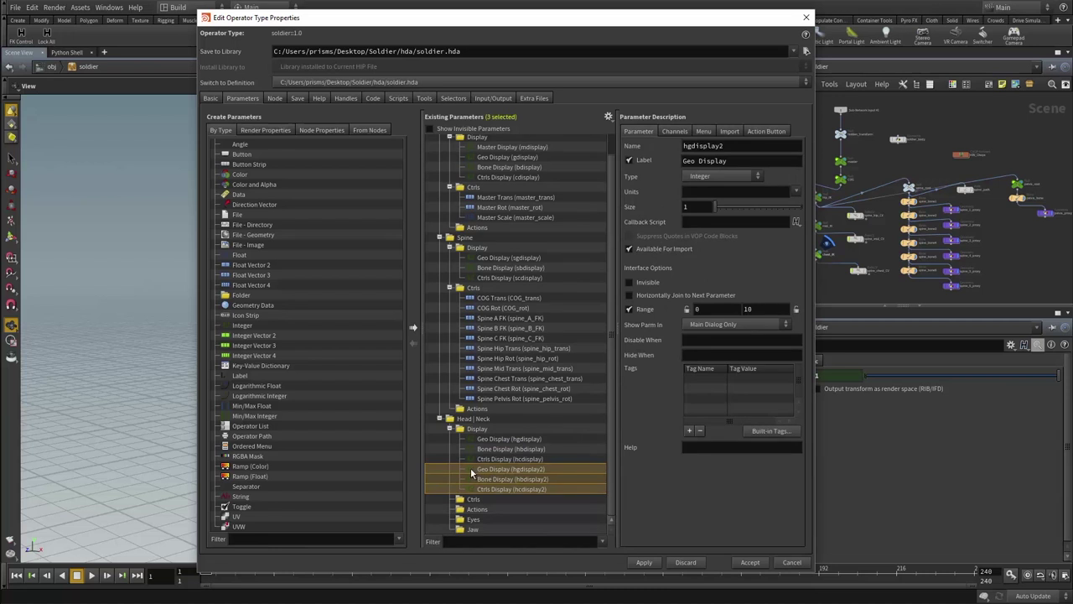
pyautogui.moveTo(493, 482); pyautogui.dragTo(476, 520)
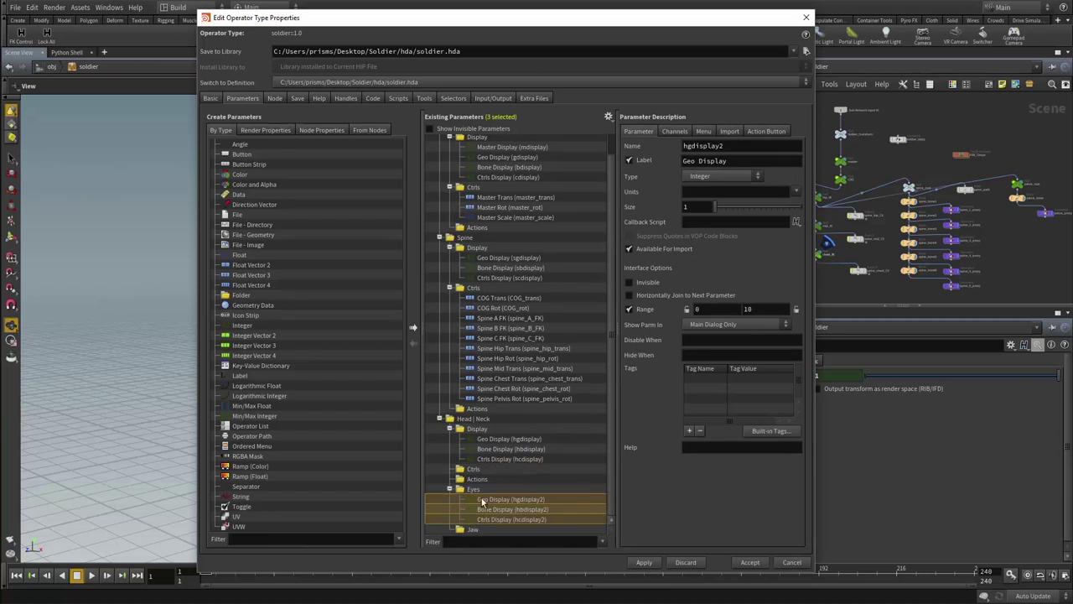
# - Rename the Geo Display parameter in the Eyes folder as egdisplay
pyautogui.click(473, 496)
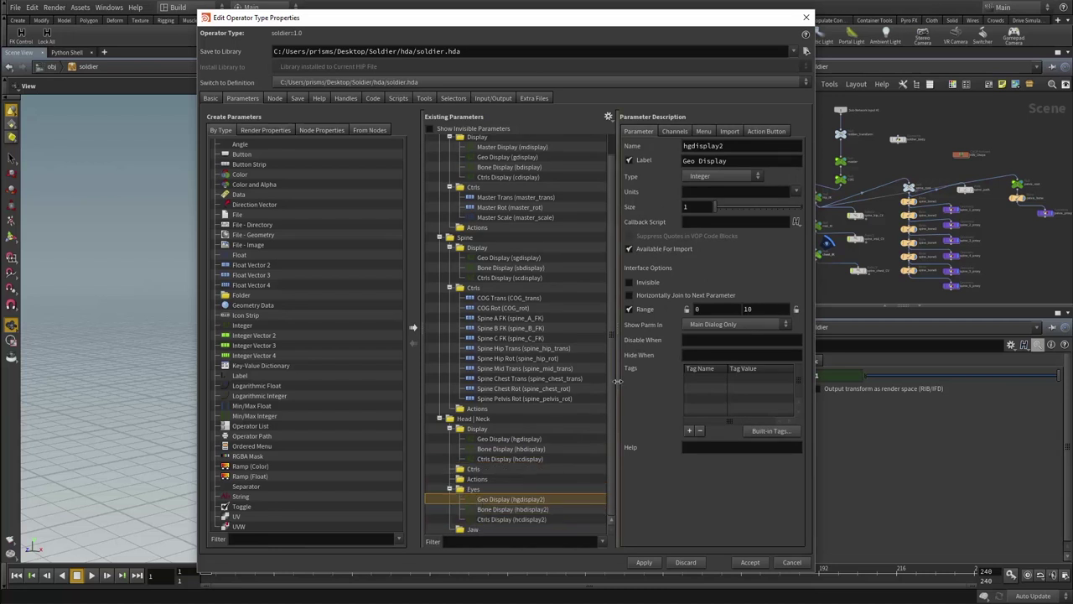
pyautogui.click(685, 146)
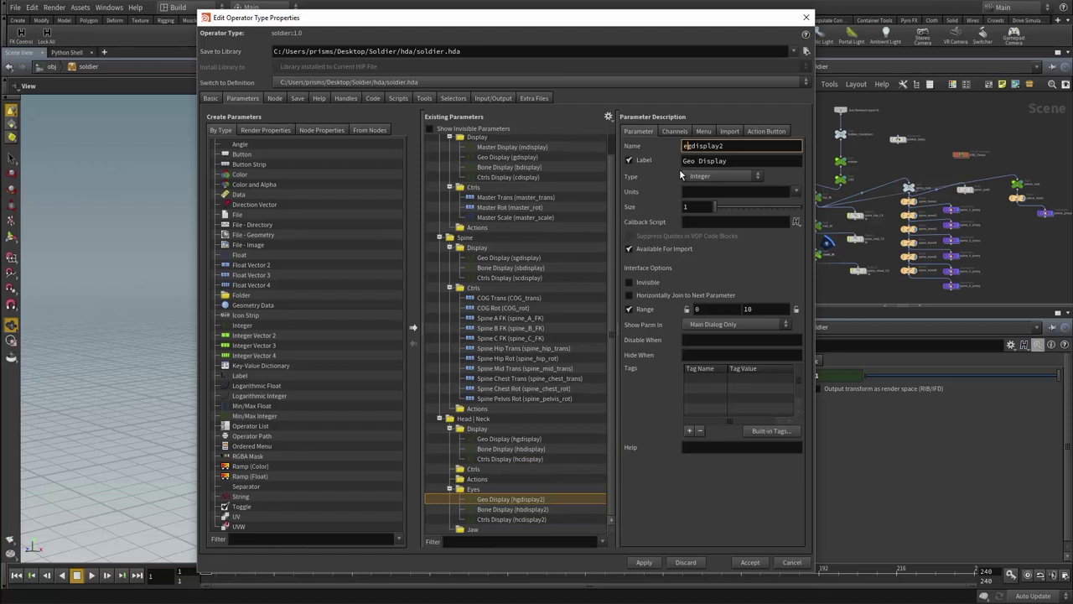
pyautogui.press('BackSpace')
pyautogui.press('Return')
# - Delete the Bone Display parameter from the Eyes folder and rename its Ctrls Display parameter as ecdisplay
pyautogui.click(472, 509)
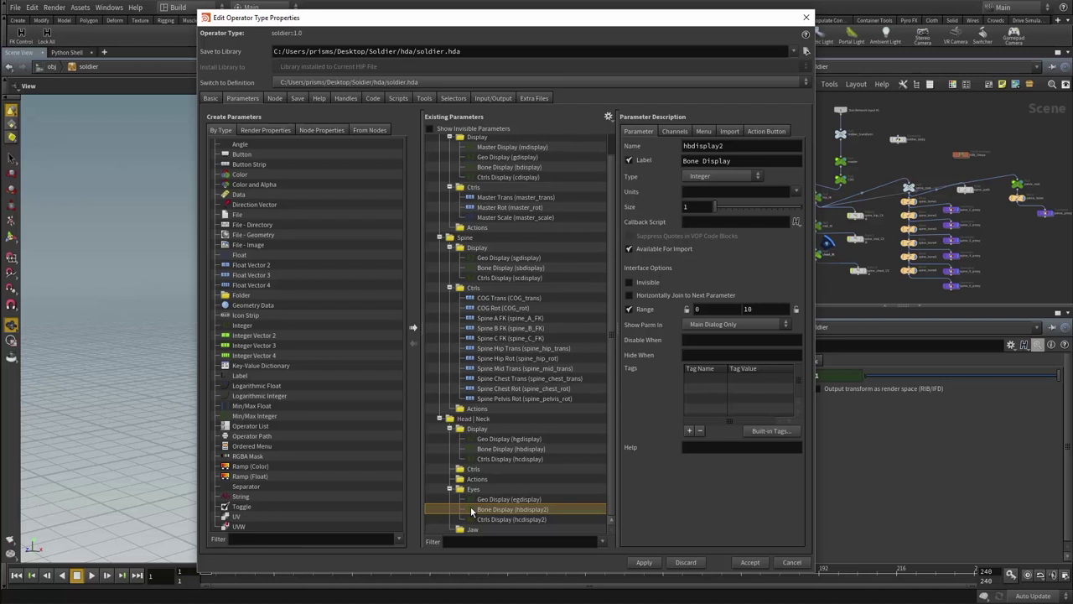
pyautogui.press('Delete')
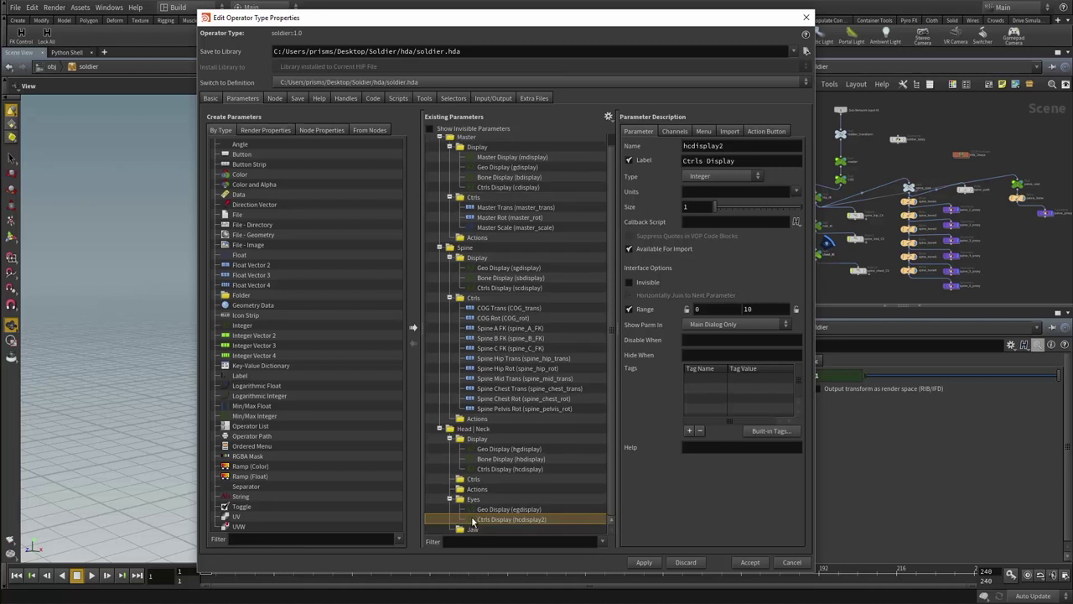
pyautogui.moveTo(689, 147); pyautogui.dragTo(667, 160)
pyautogui.write('e')
pyautogui.press('BackSpace')
pyautogui.press('Return')
# - Duplicate the Eyes folder's Ctrls Display parameter, name the copy efollow and label it "Eyes Follow"
pyautogui.hotkey('ctrl', 'v')
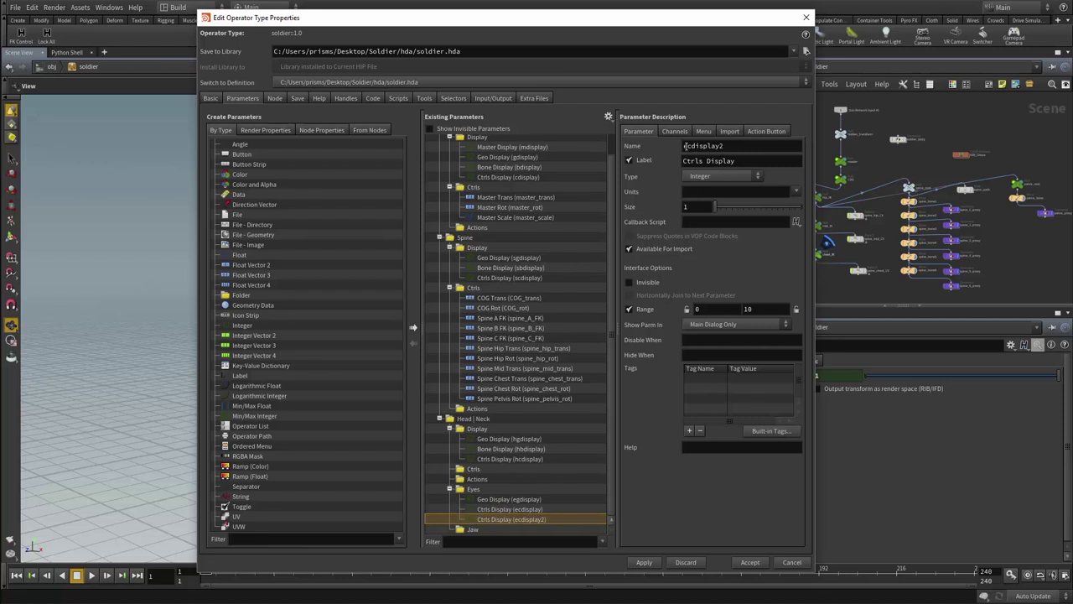
pyautogui.moveTo(683, 146); pyautogui.dragTo(692, 146)
pyautogui.write('e')
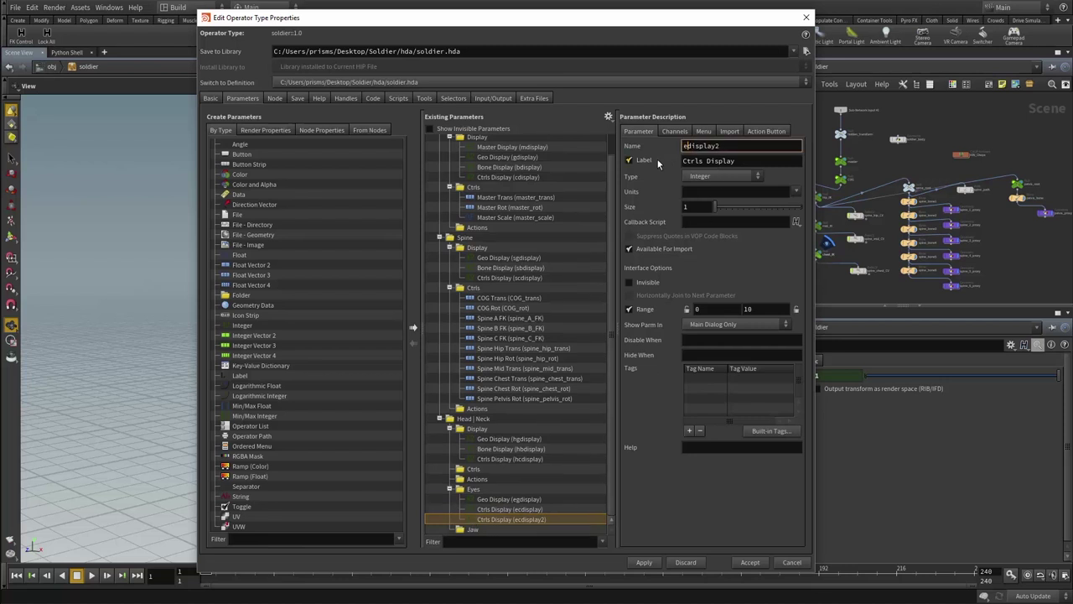
pyautogui.write('follow')
pyautogui.press('Delete')
pyautogui.press('Delete')
pyautogui.press('Delete')
pyautogui.press('Delete')
pyautogui.press('Delete')
pyautogui.press('Delete')
pyautogui.press('Delete')
pyautogui.press('Delete')
pyautogui.press('Tab')
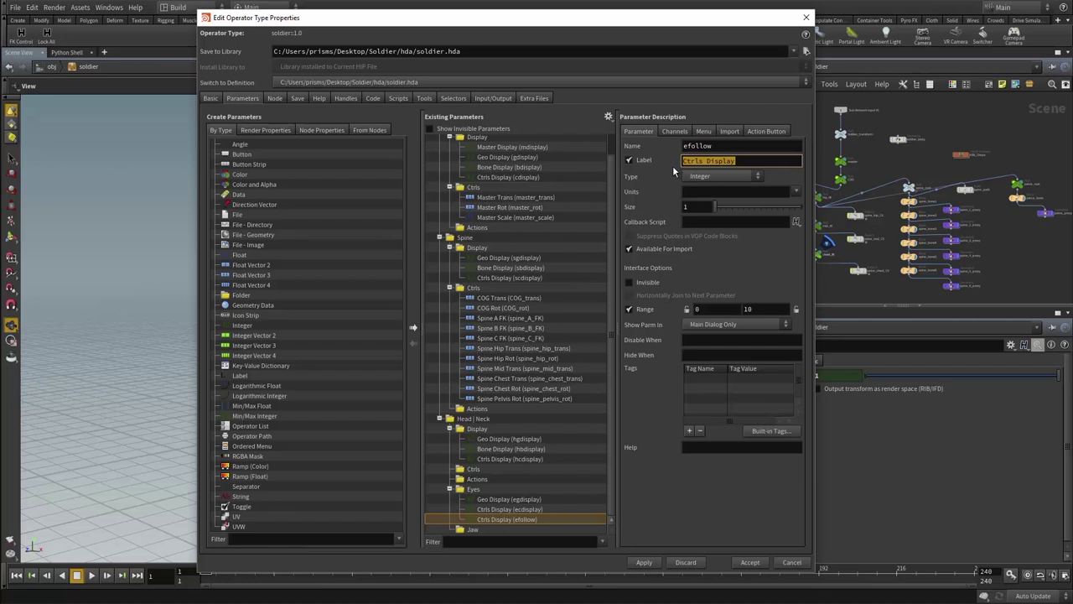
pyautogui.write('Eyes Follow')
pyautogui.press('Return')
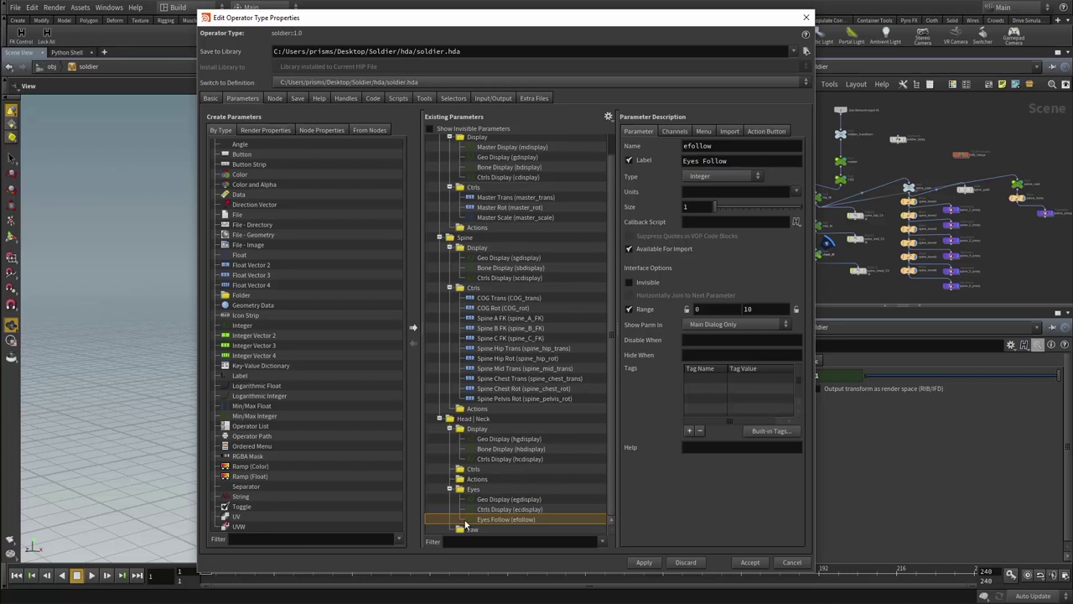
# - Duplicate the Eyes Follow parameter in the Eyes folder, name the copy eeyeline and label it "Eyeline"
pyautogui.hotkey('ctrl', 'c')
pyautogui.hotkey('ctrl', 'v')
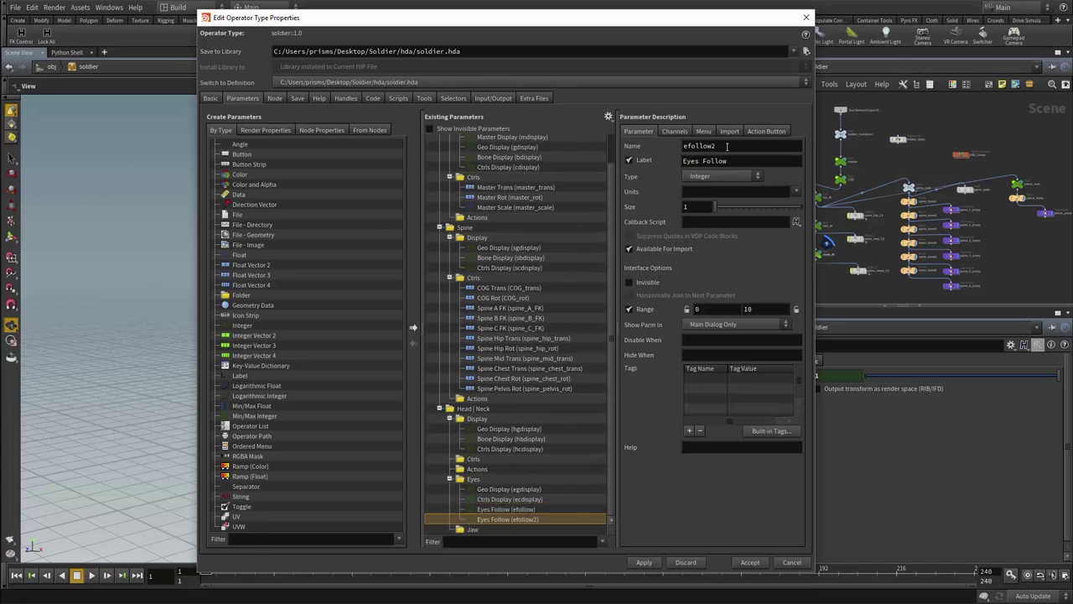
pyautogui.doubleClick(692, 147)
pyautogui.write('e')
pyautogui.write('eyline')
pyautogui.press('Return')
pyautogui.moveTo(735, 164); pyautogui.dragTo(677, 172)
pyautogui.write('Eyeline')
pyautogui.press('Return')
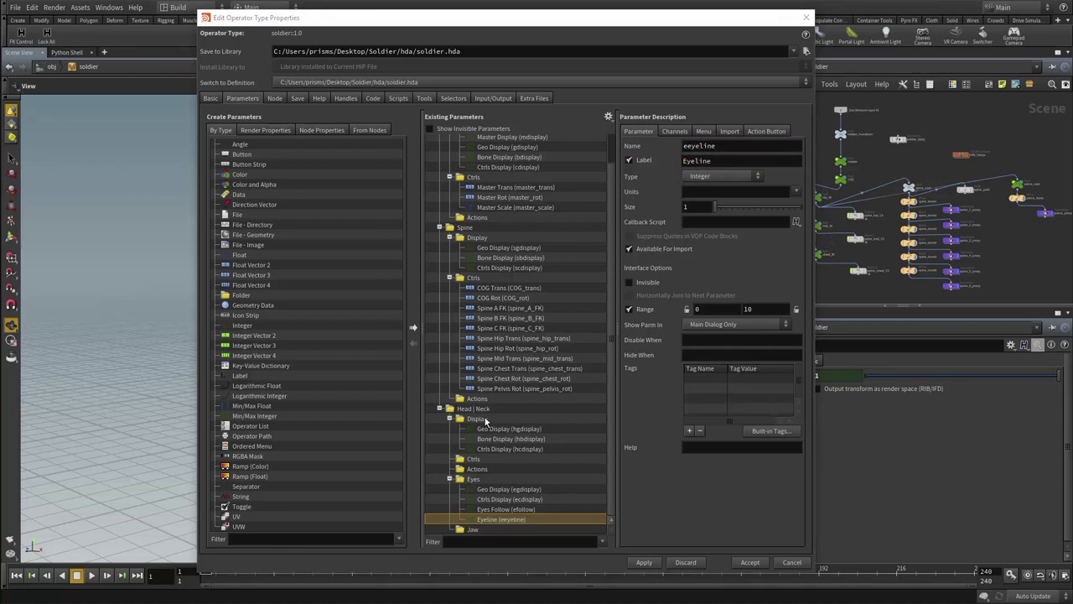
# - Duplicate the Eyes folder's Ctrls Display parameter, move the copy into the Jaw folder and name it jcdisplay
pyautogui.click(474, 502)
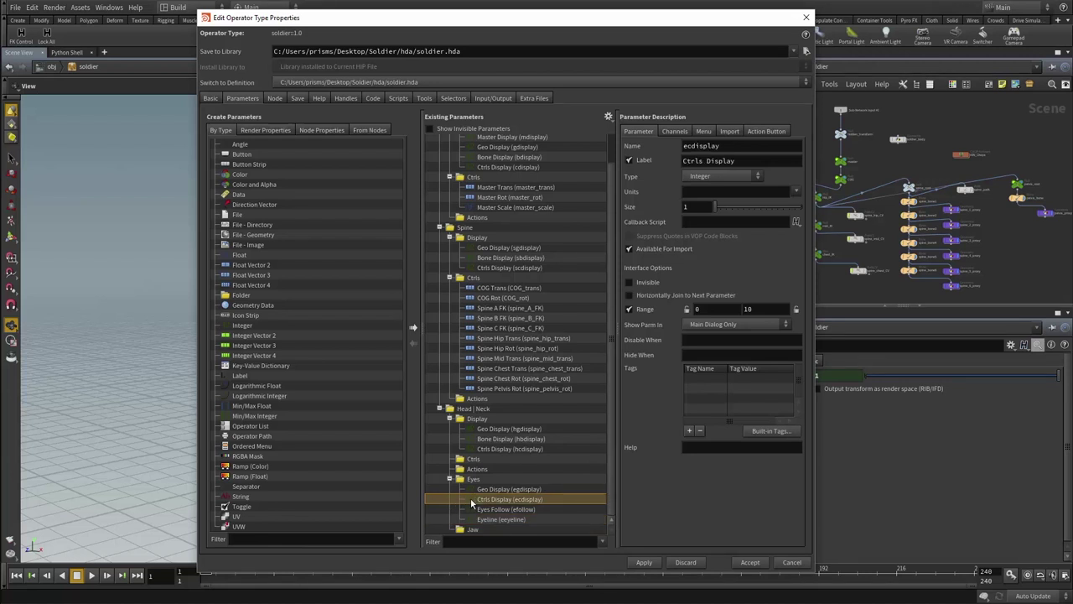
pyautogui.hotkey('ctrl', 'v')
pyautogui.moveTo(471, 500); pyautogui.dragTo(476, 535)
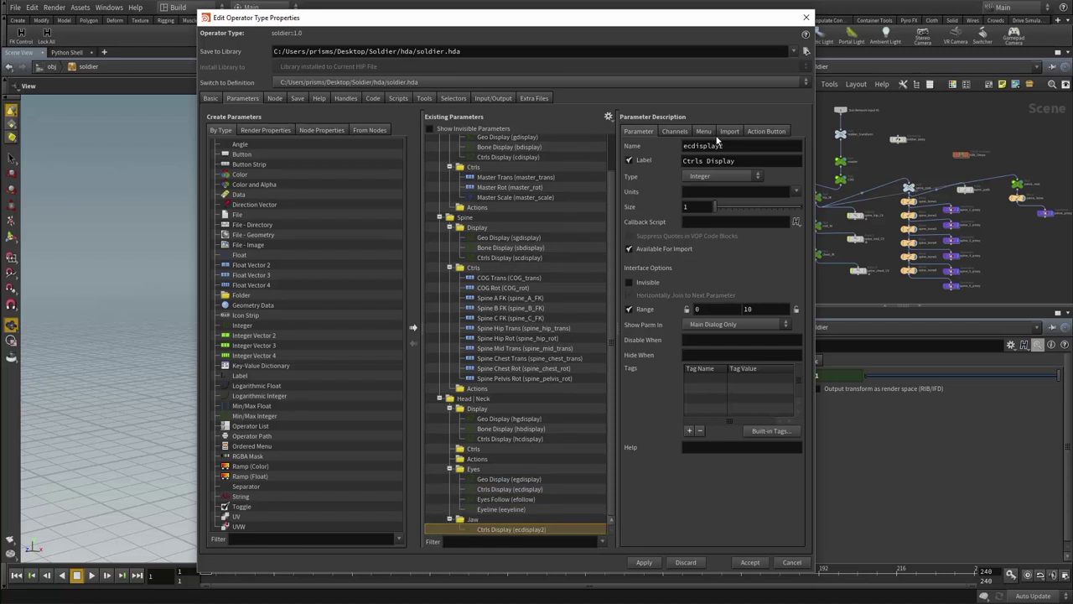
pyautogui.click(676, 147)
pyautogui.press('BackSpace')
pyautogui.press('Return')
pyautogui.moveTo(250, 18); pyautogui.dragTo(151, 10)
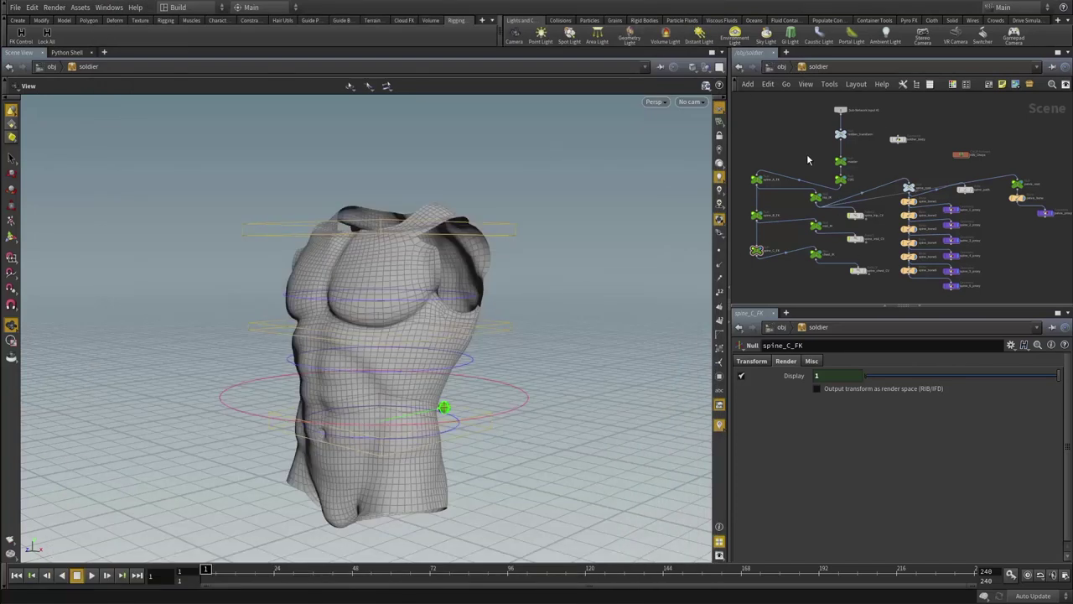
# - Examine the soldier node's information at object level, including its defining library file, and look inside its network
pyautogui.click(782, 67)
pyautogui.middleClick(891, 199)
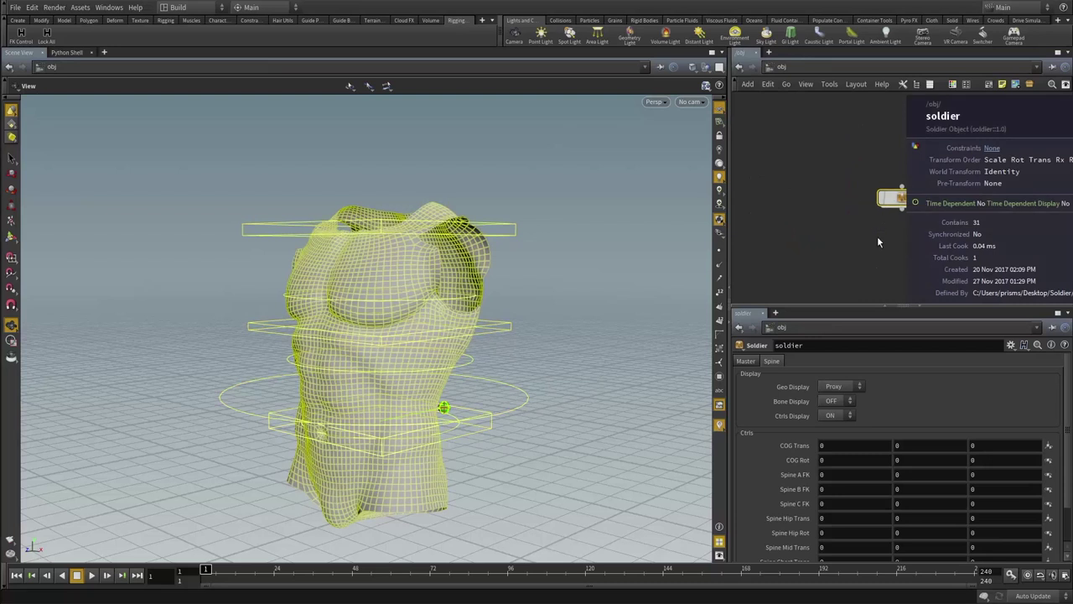
pyautogui.moveTo(891, 199); pyautogui.dragTo(760, 130)
pyautogui.middleClick(760, 130)
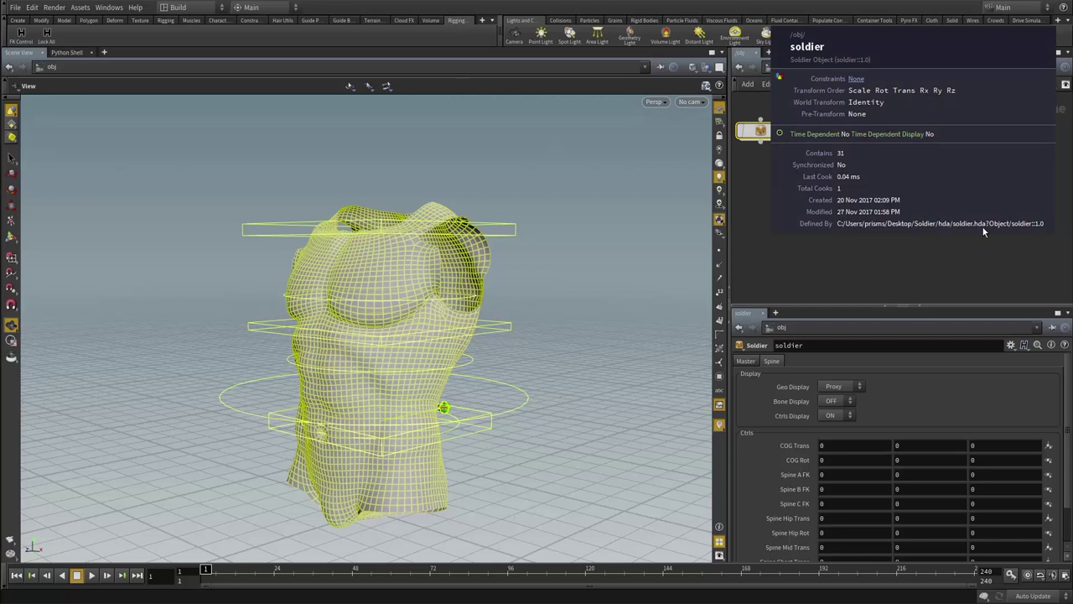
pyautogui.scroll(2, 889, 230)
pyautogui.moveTo(844, 199); pyautogui.dragTo(1028, 291, button='middle')
pyautogui.scroll(2, 1028, 290)
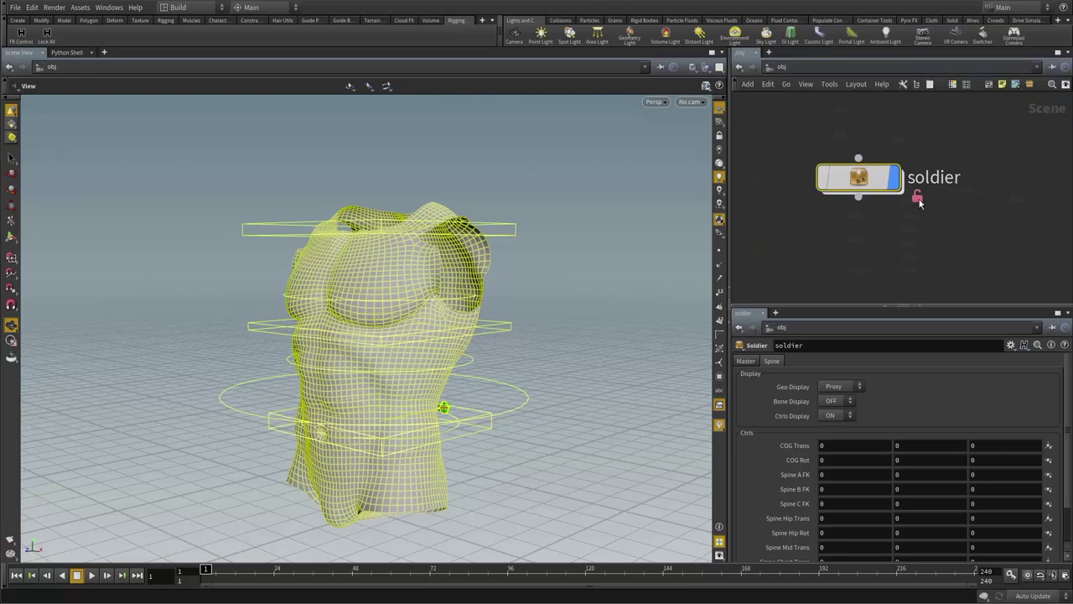
pyautogui.press('i')
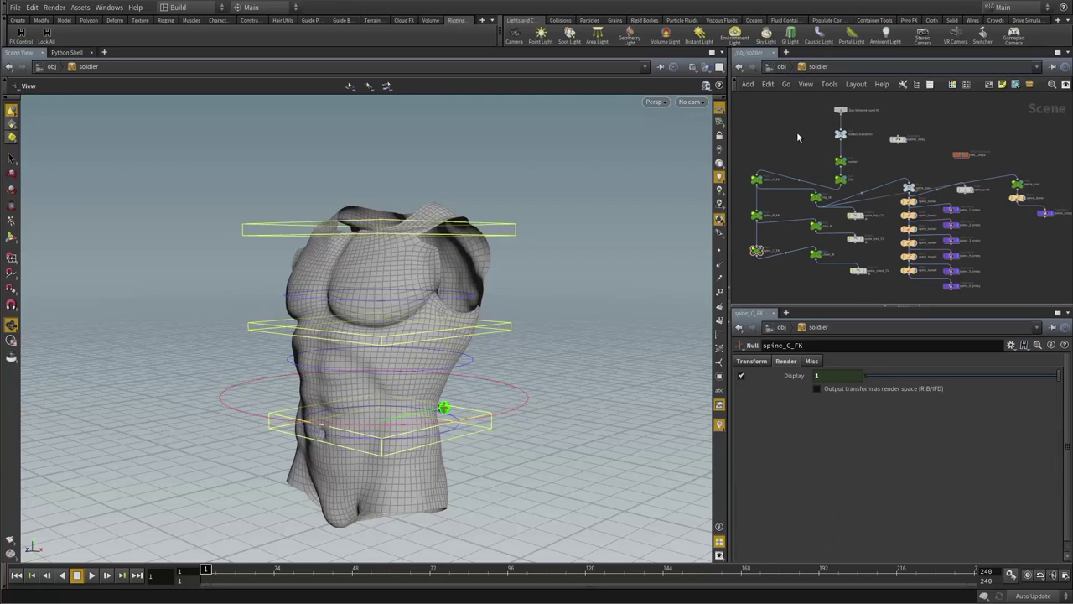
pyautogui.click(781, 66)
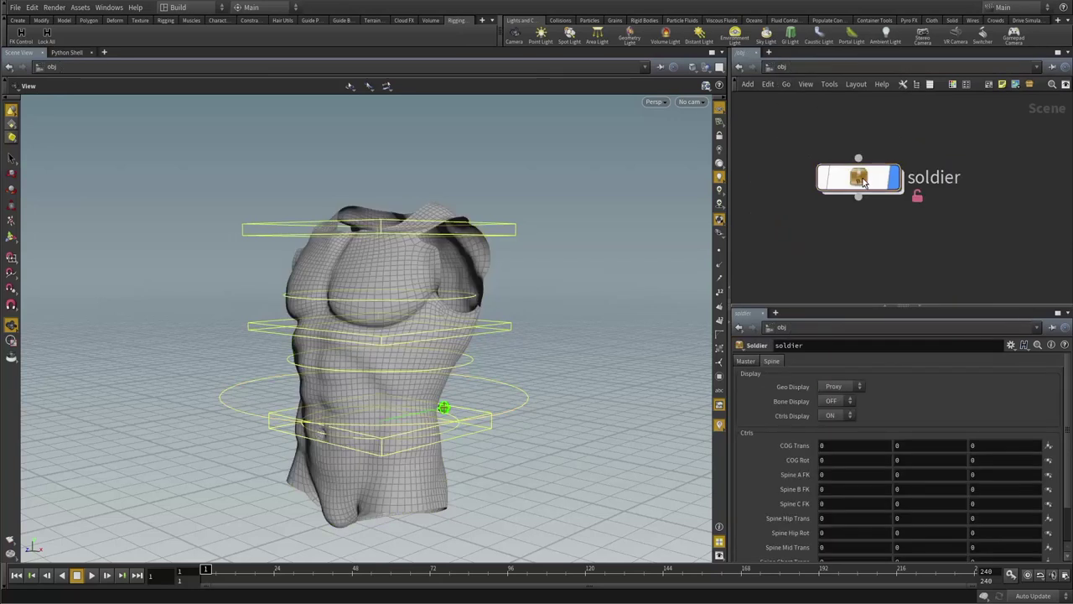
# - Check the library path in the soldier asset's type properties, then apply and accept the parameter edits
pyautogui.moveTo(425, 189); pyautogui.dragTo(497, 50)
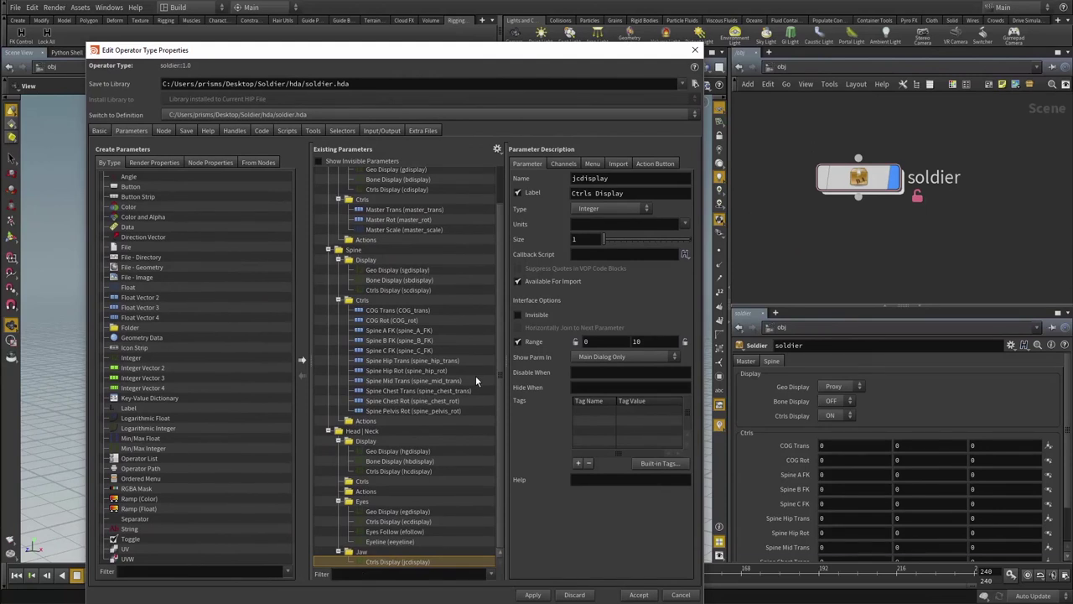
pyautogui.moveTo(639, 54); pyautogui.dragTo(635, 603)
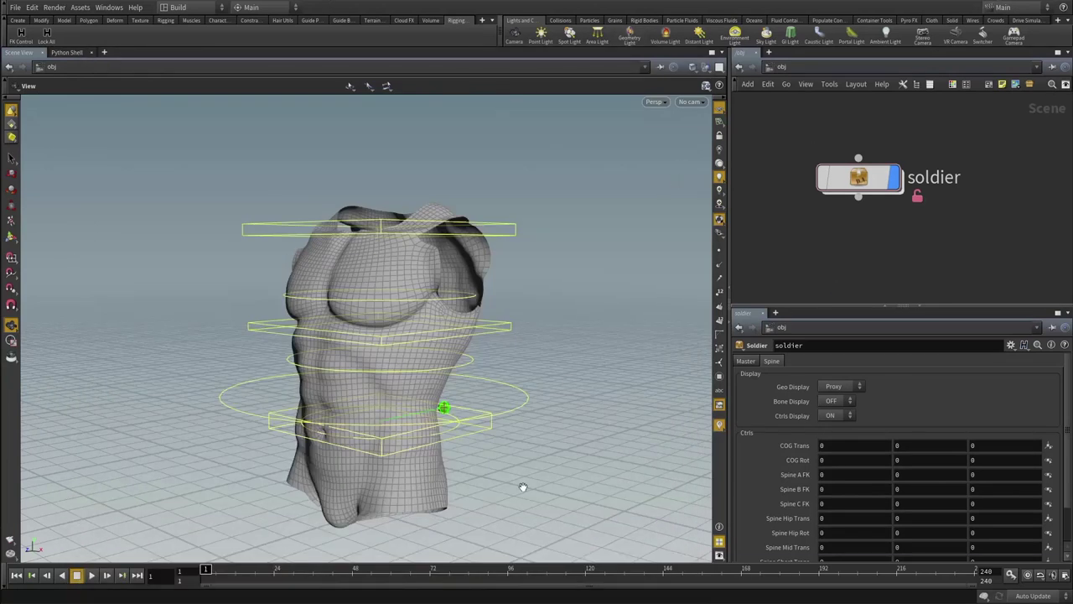
pyautogui.moveTo(512, 603); pyautogui.dragTo(531, 27)
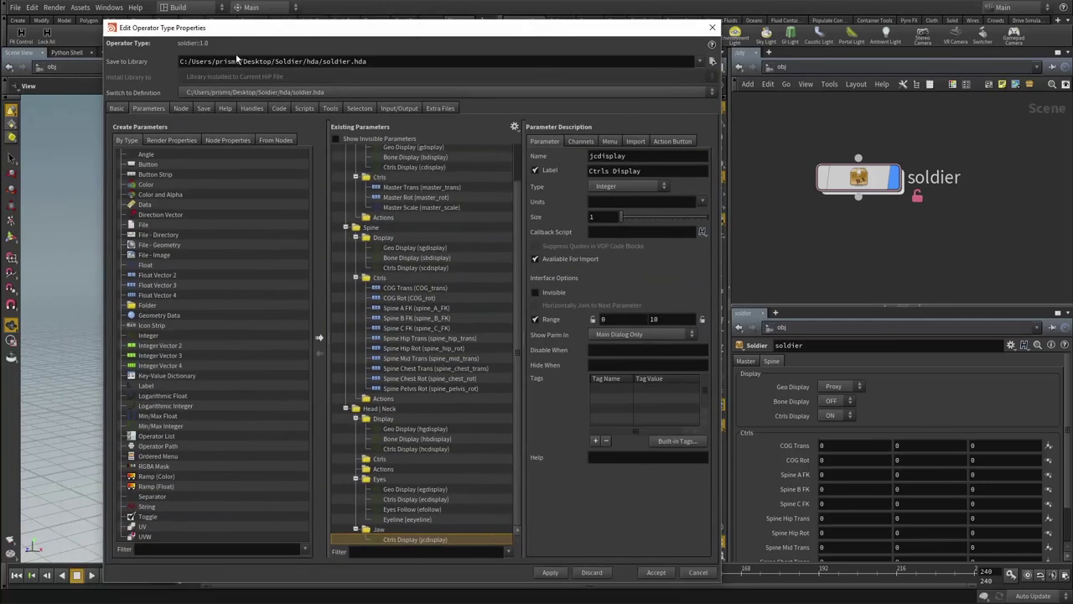
pyautogui.moveTo(326, 62); pyautogui.dragTo(369, 62)
pyautogui.click(351, 61)
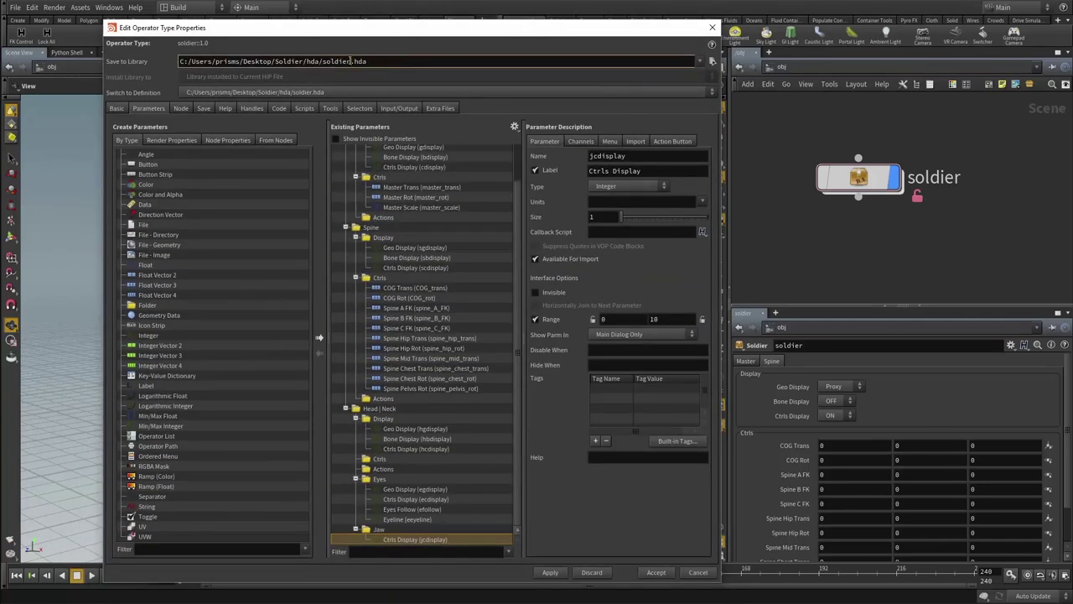
pyautogui.click(557, 574)
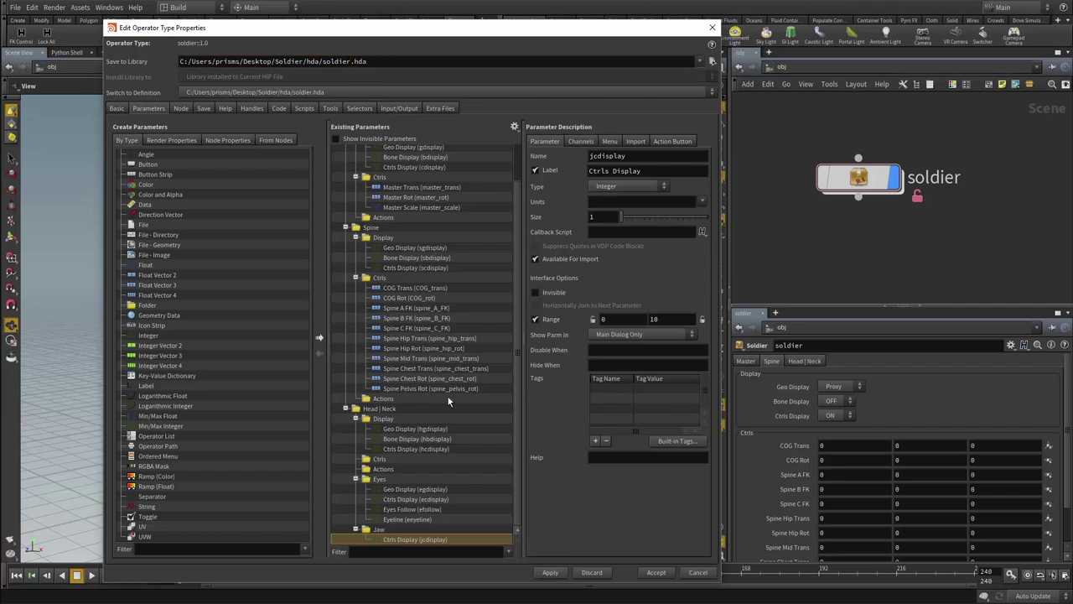
pyautogui.click(665, 573)
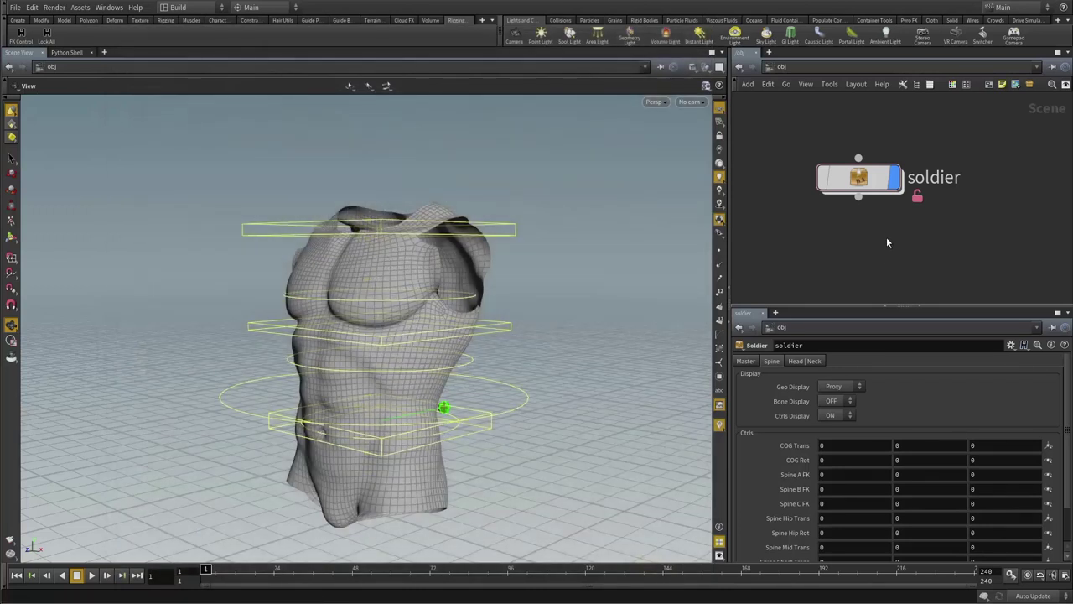
# - Inspect the soldier node's information and network, and review its Master, Spine and Head | Neck parameter tabs
pyautogui.moveTo(852, 178); pyautogui.dragTo(800, 164)
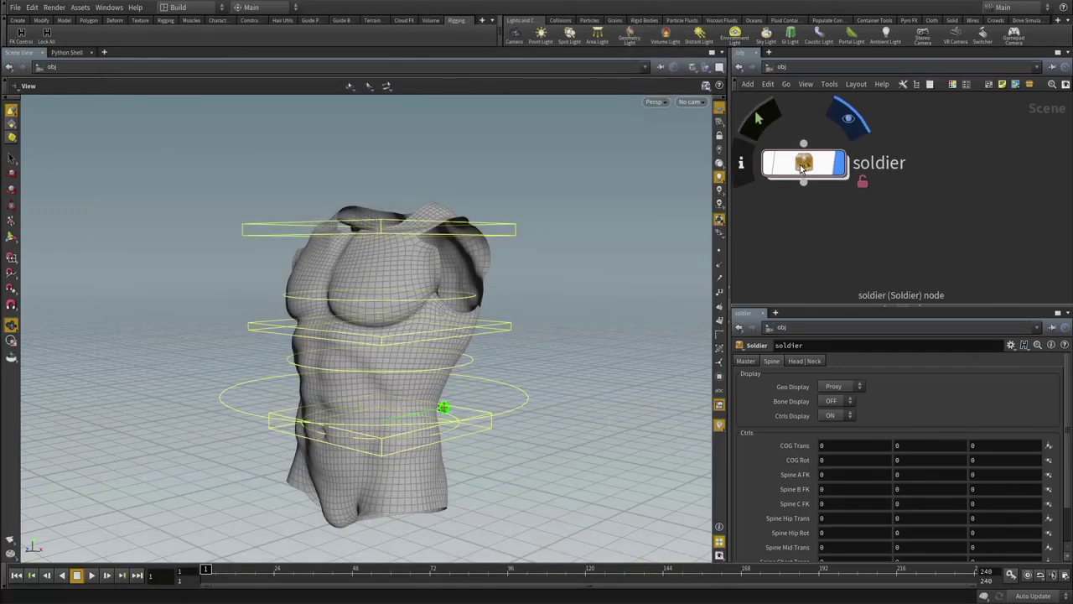
pyautogui.middleClick(800, 164)
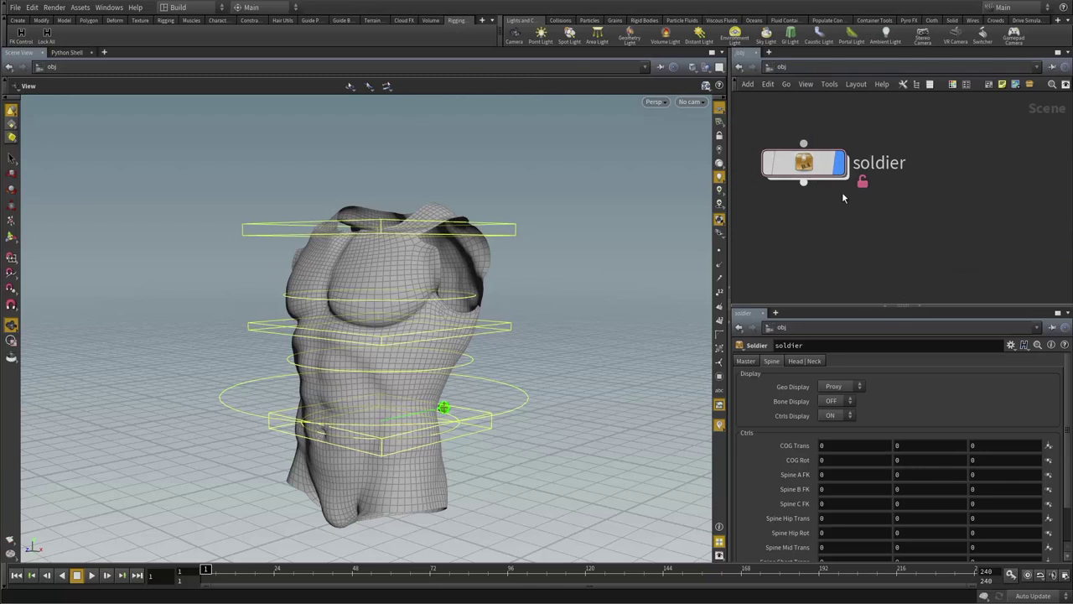
pyautogui.doubleClick(803, 163)
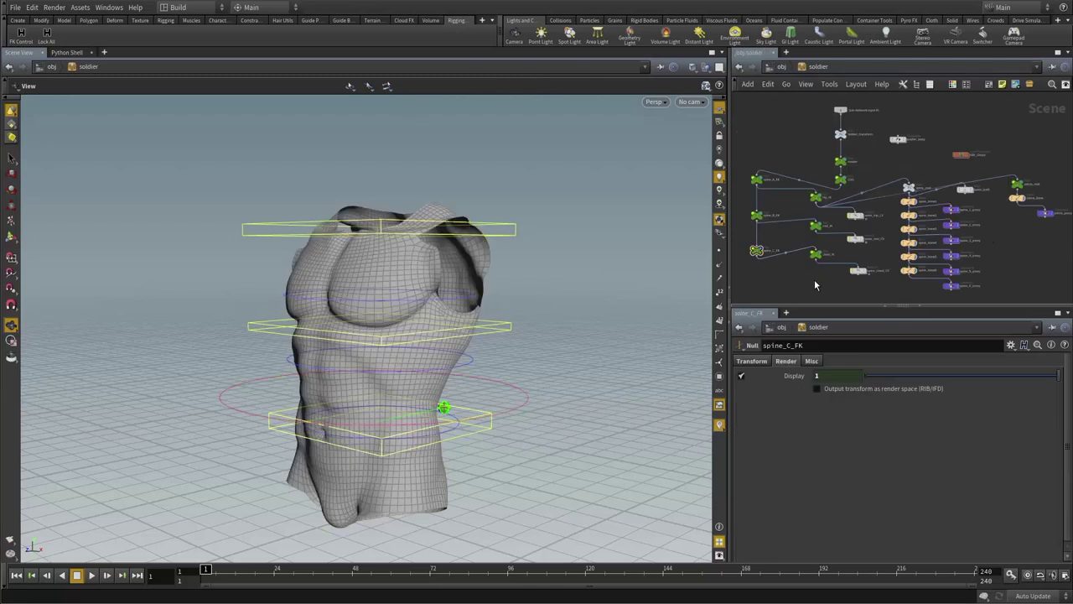
pyautogui.press('u')
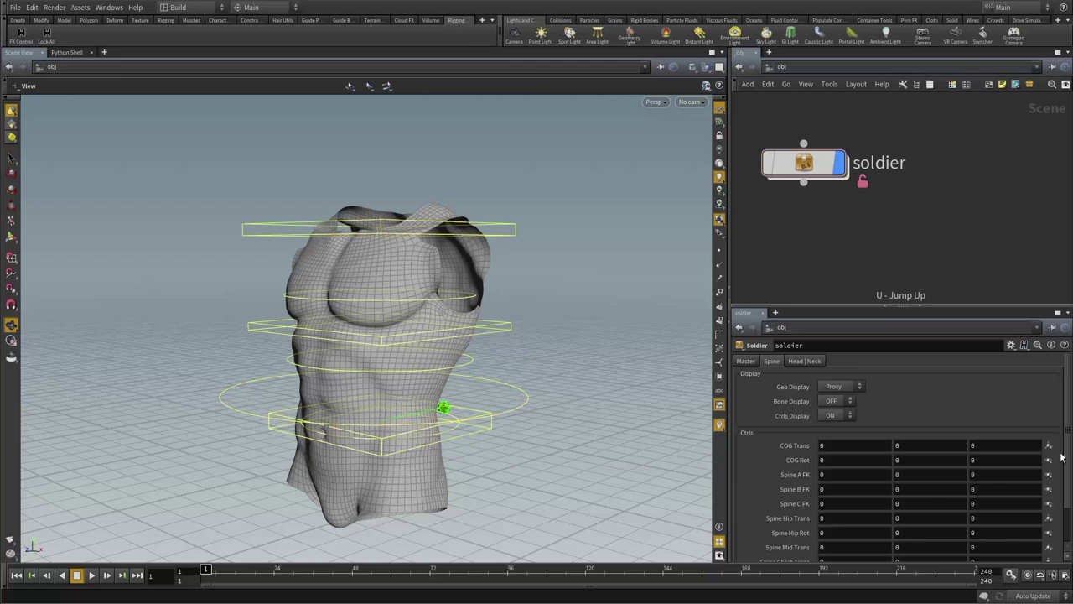
pyautogui.moveTo(1069, 447)
pyautogui.mouseDown()
pyautogui.moveTo(1060, 494)
pyautogui.moveTo(1059, 444)
pyautogui.mouseUp()
pyautogui.click(741, 361)
pyautogui.click(774, 363)
pyautogui.click(806, 361)
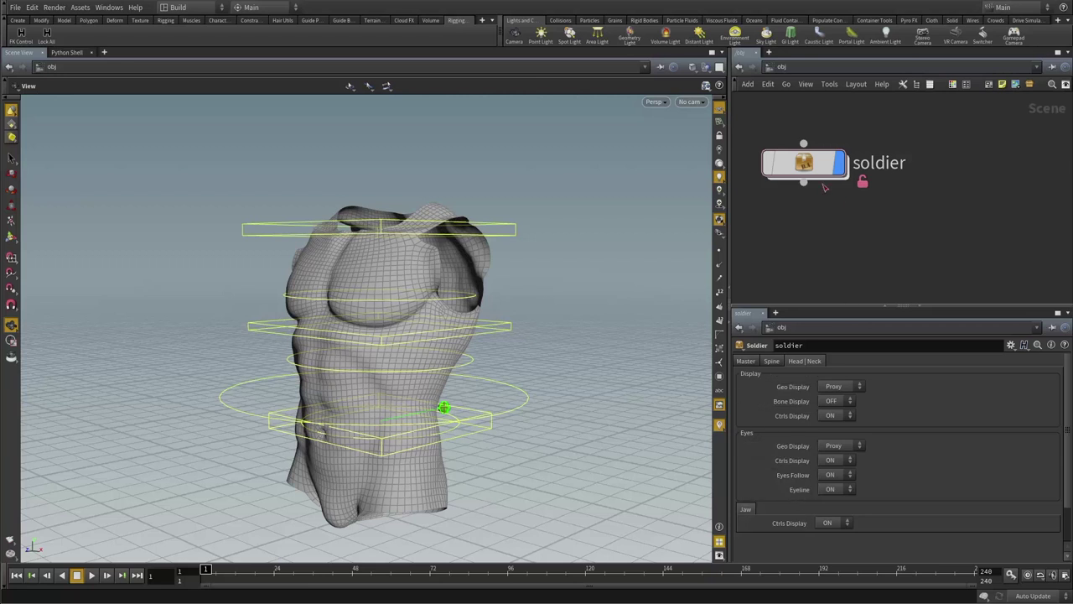
# - Change the Jaw folder's type to Simple in the soldier asset's type properties and accept the change
pyautogui.rightClick(801, 165)
pyautogui.click(845, 367)
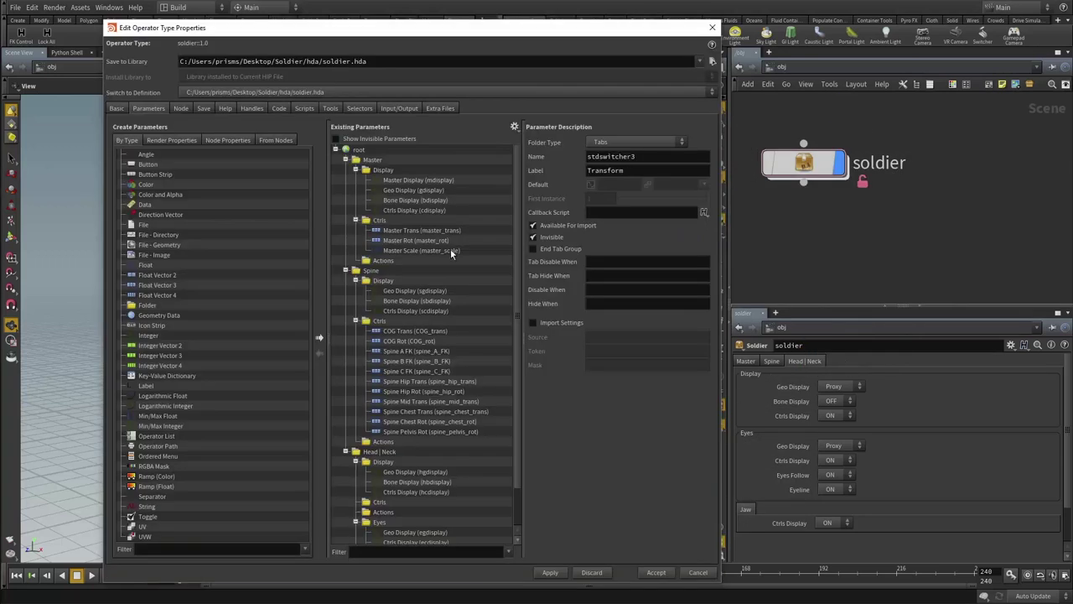
pyautogui.scroll(-2, 429, 360)
pyautogui.click(369, 530)
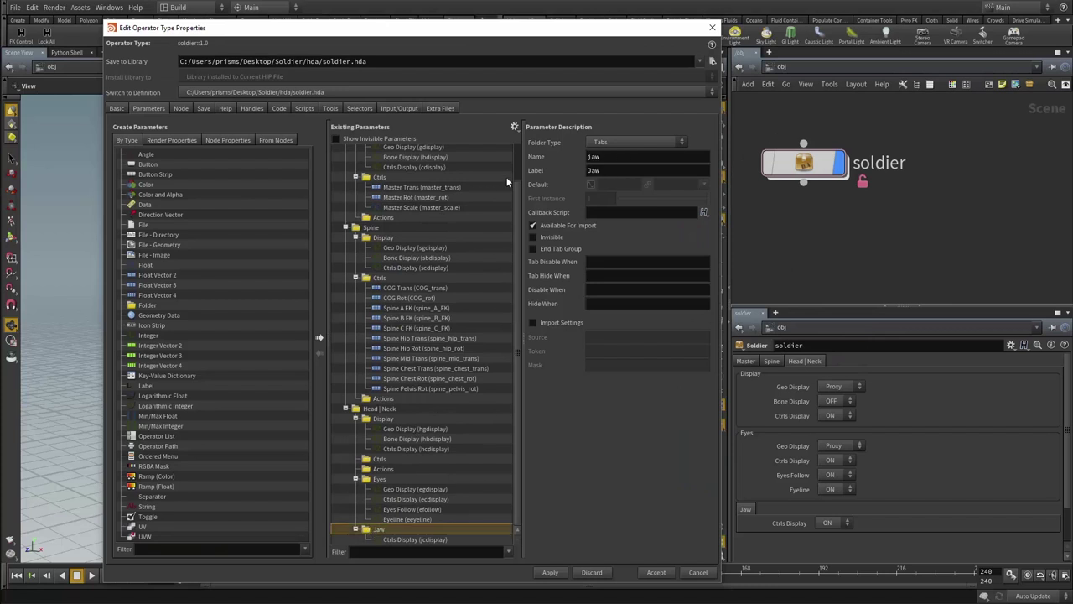
pyautogui.click(593, 144)
pyautogui.click(589, 161)
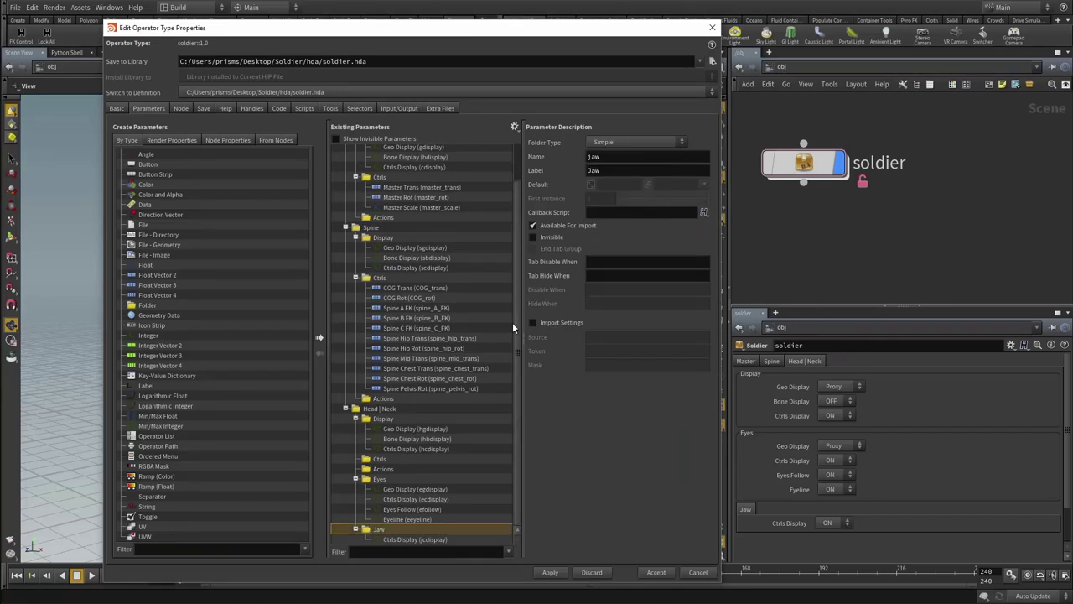
pyautogui.moveTo(605, 30); pyautogui.dragTo(546, 0)
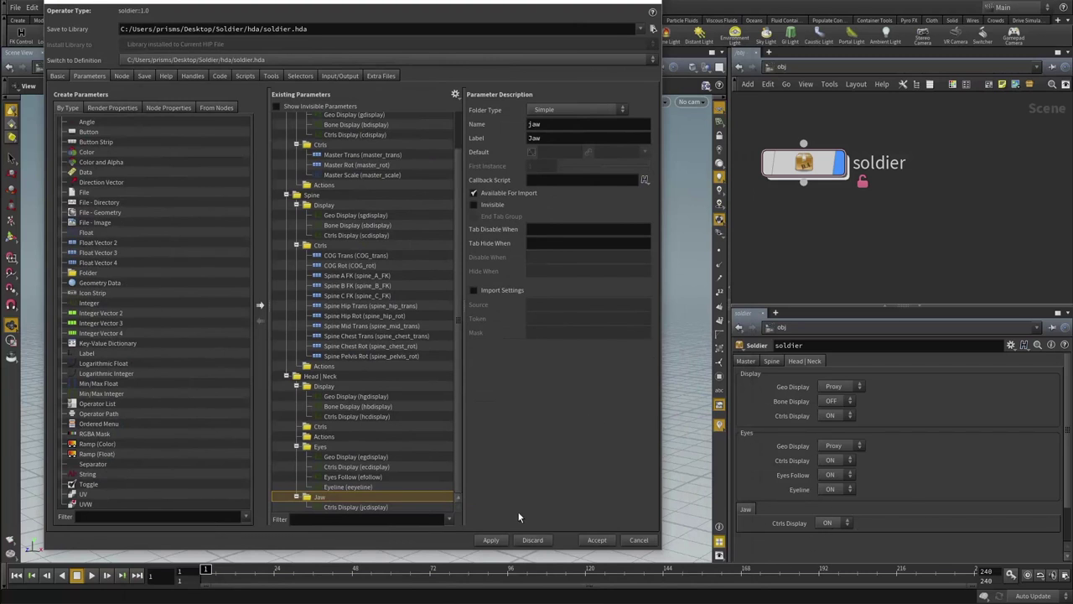
pyautogui.click(490, 541)
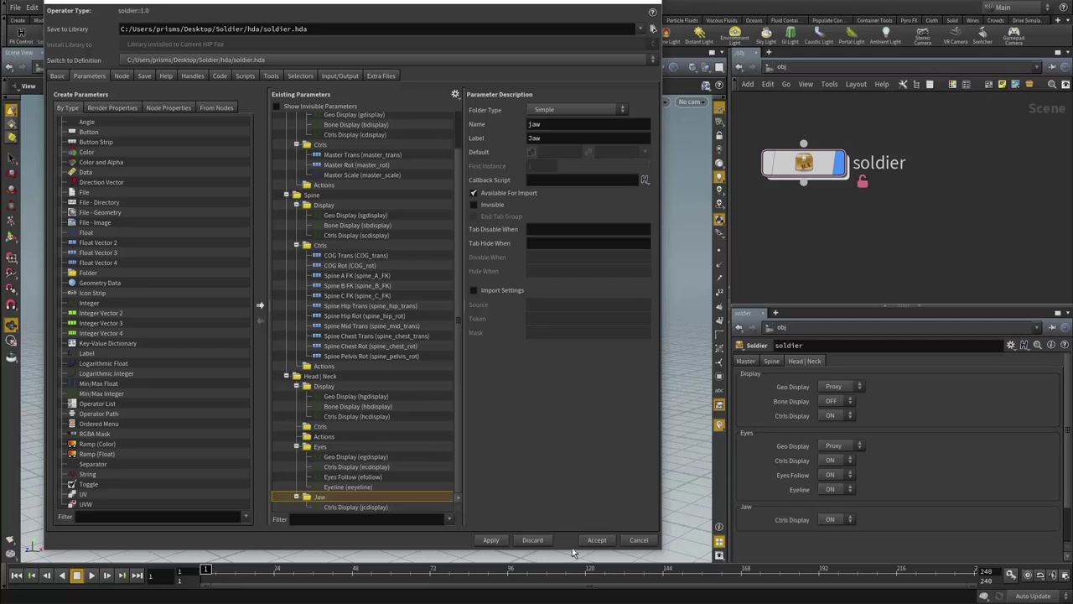
pyautogui.click(596, 541)
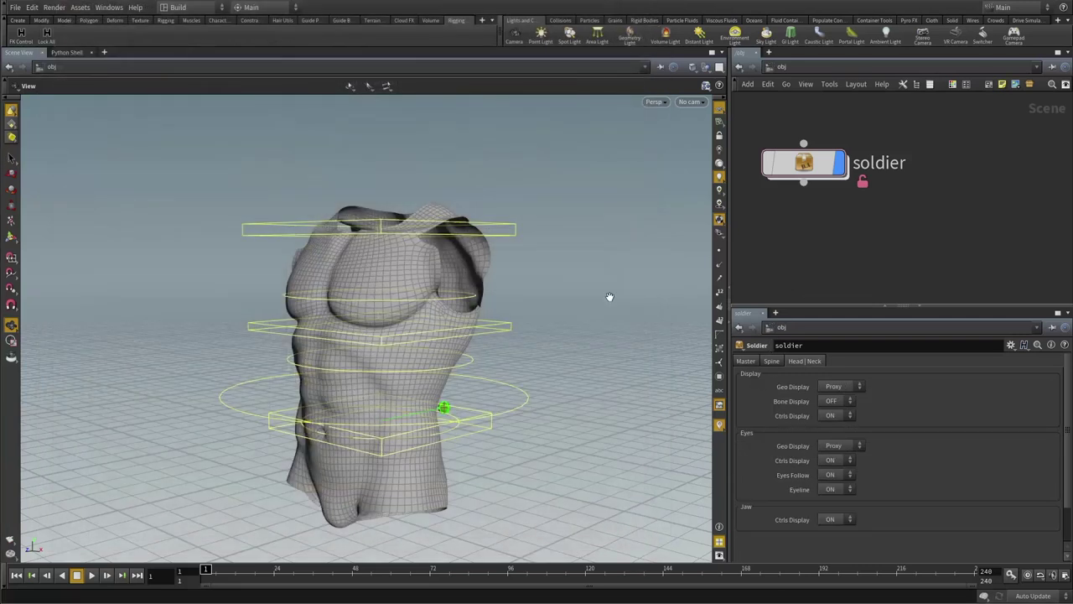
# - Check the soldier node's information and save its node type to the asset library
pyautogui.moveTo(594, 310)
pyautogui.mouseDown()
pyautogui.moveTo(561, 314)
pyautogui.moveTo(598, 312)
pyautogui.mouseUp()
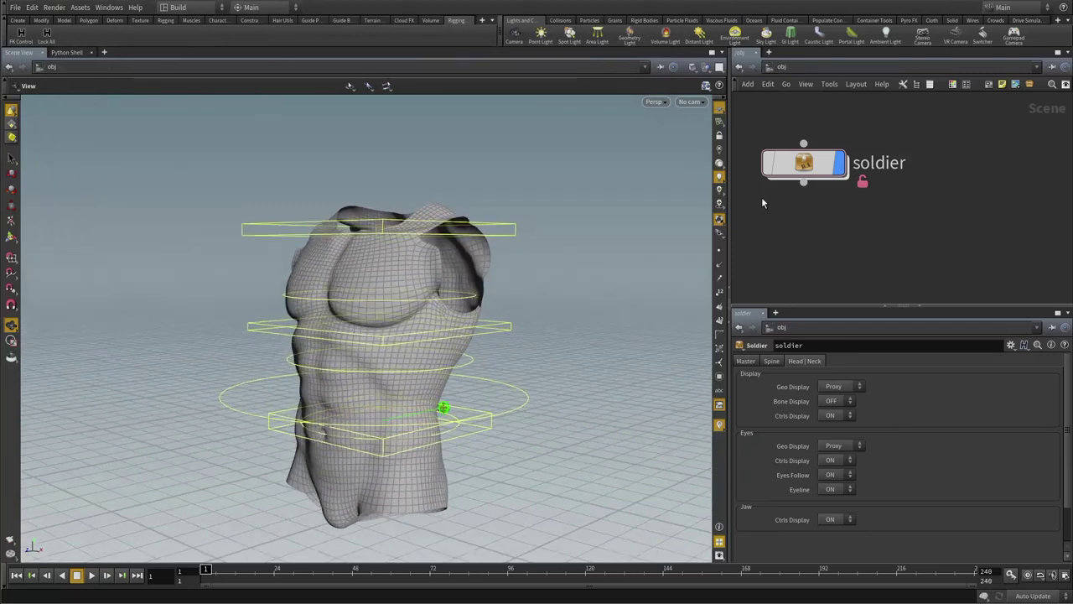
pyautogui.moveTo(810, 170); pyautogui.dragTo(811, 163)
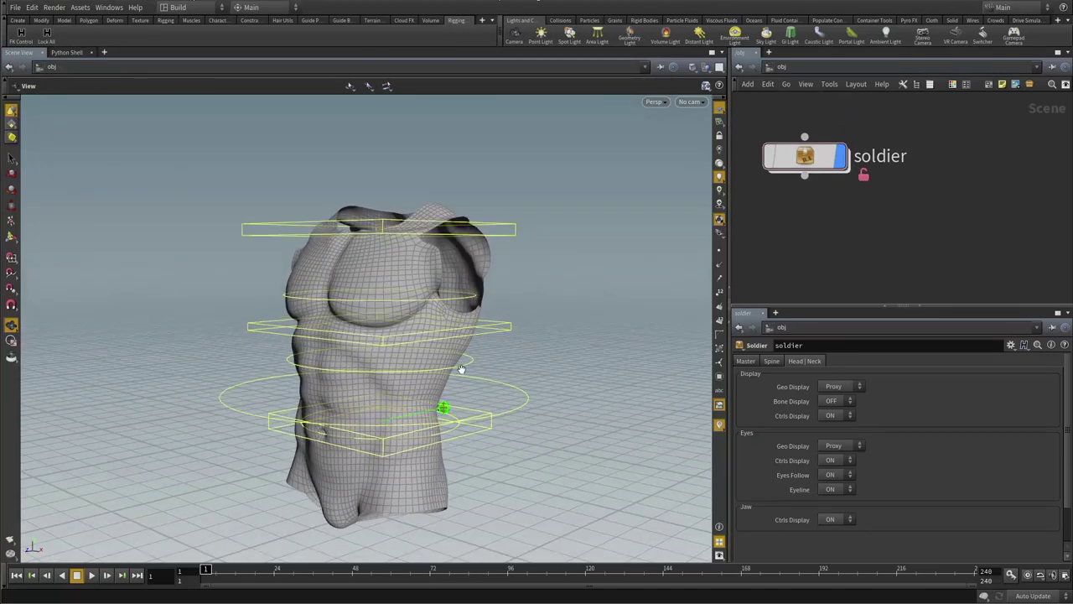
pyautogui.middleClick(808, 159)
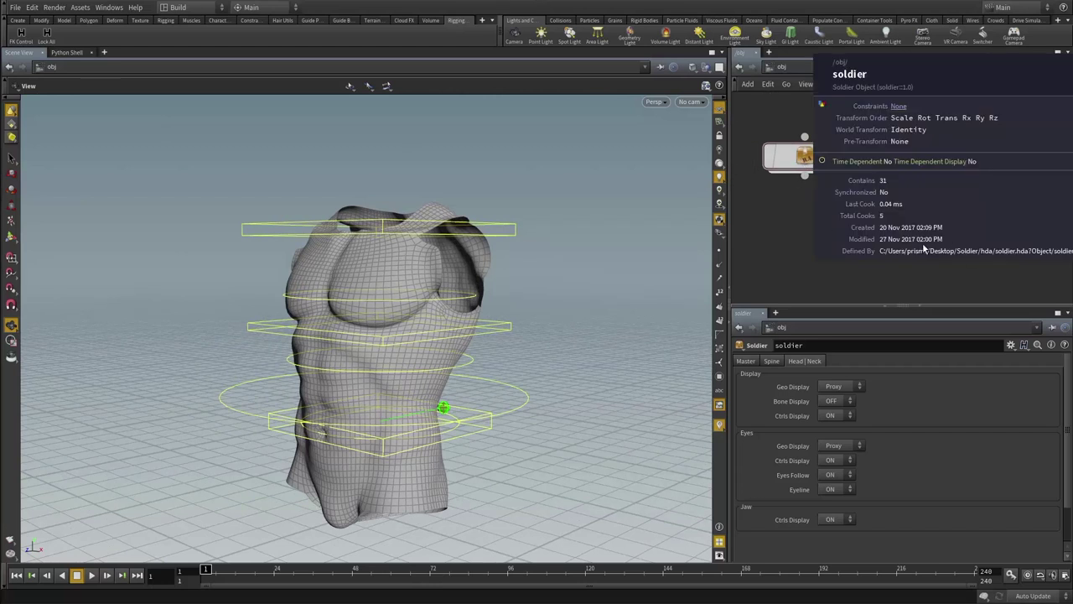
pyautogui.moveTo(880, 240); pyautogui.dragTo(852, 233, button='middle')
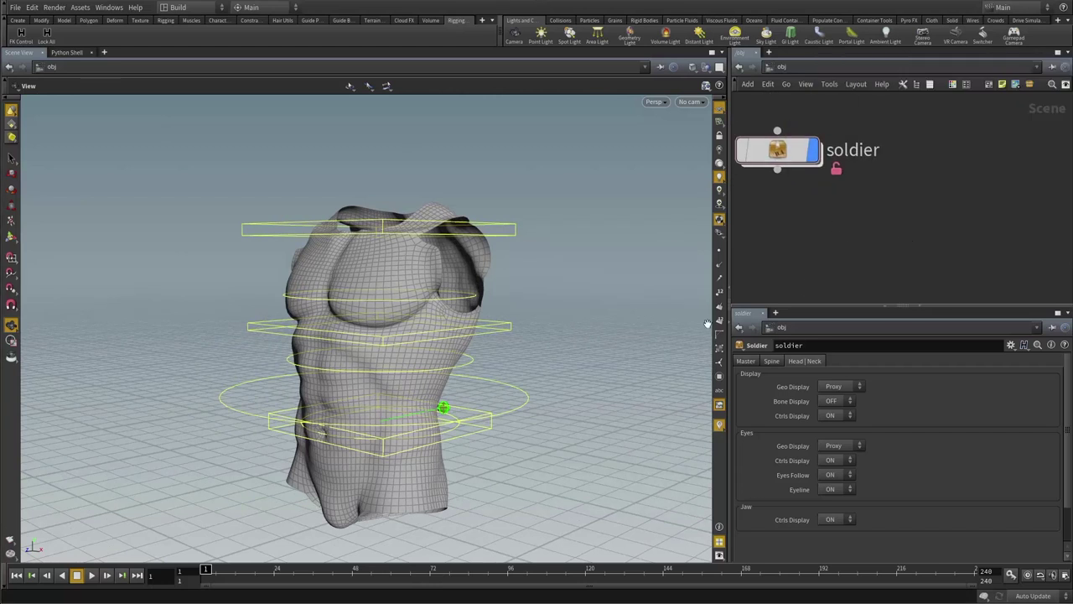
pyautogui.moveTo(534, 337); pyautogui.dragTo(565, 346)
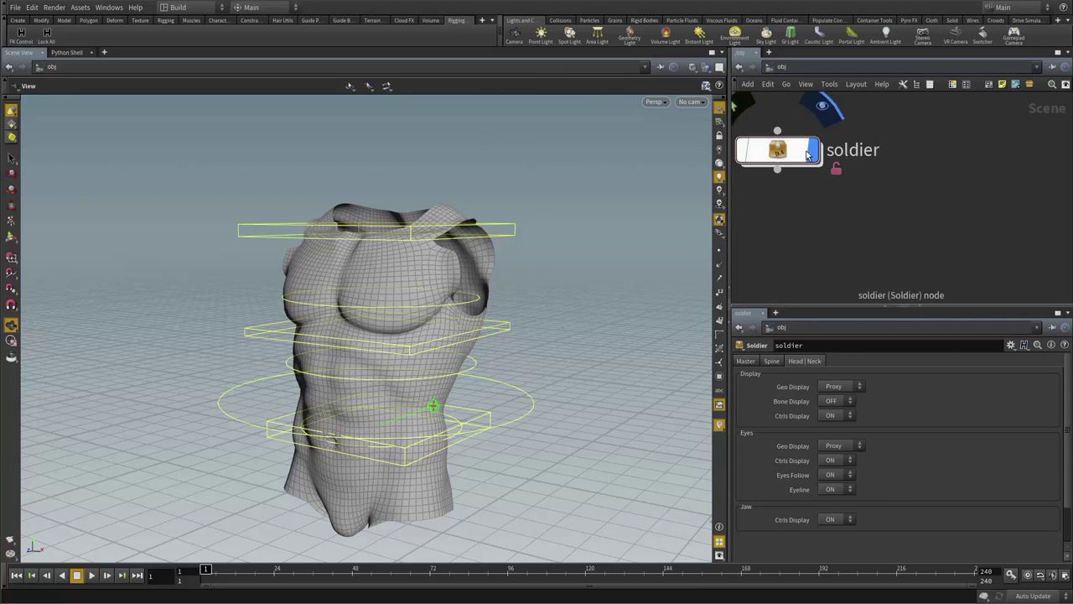
pyautogui.rightClick(770, 151)
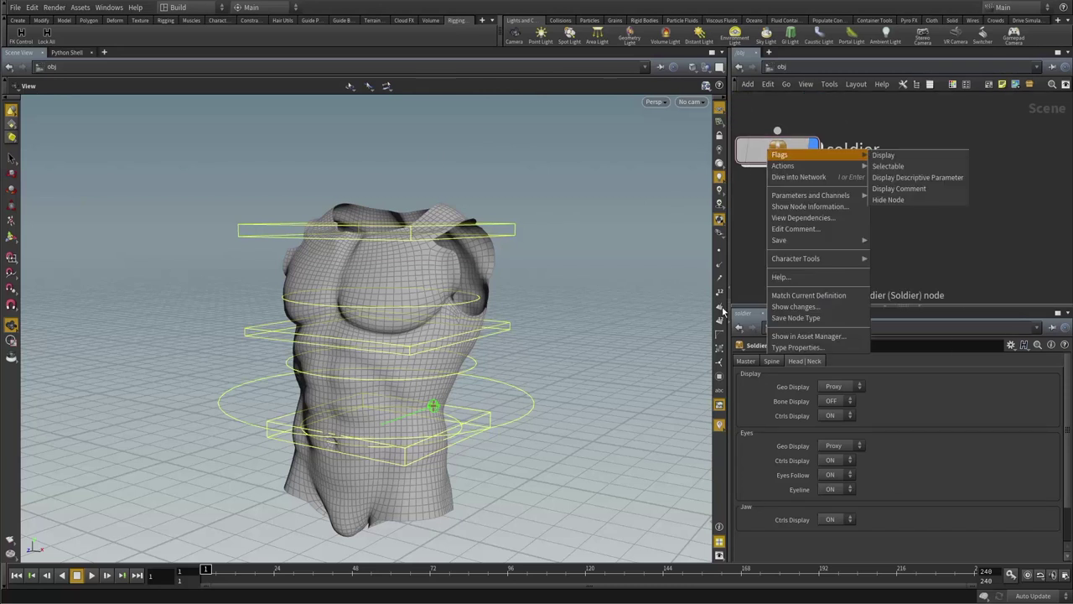
pyautogui.click(798, 319)
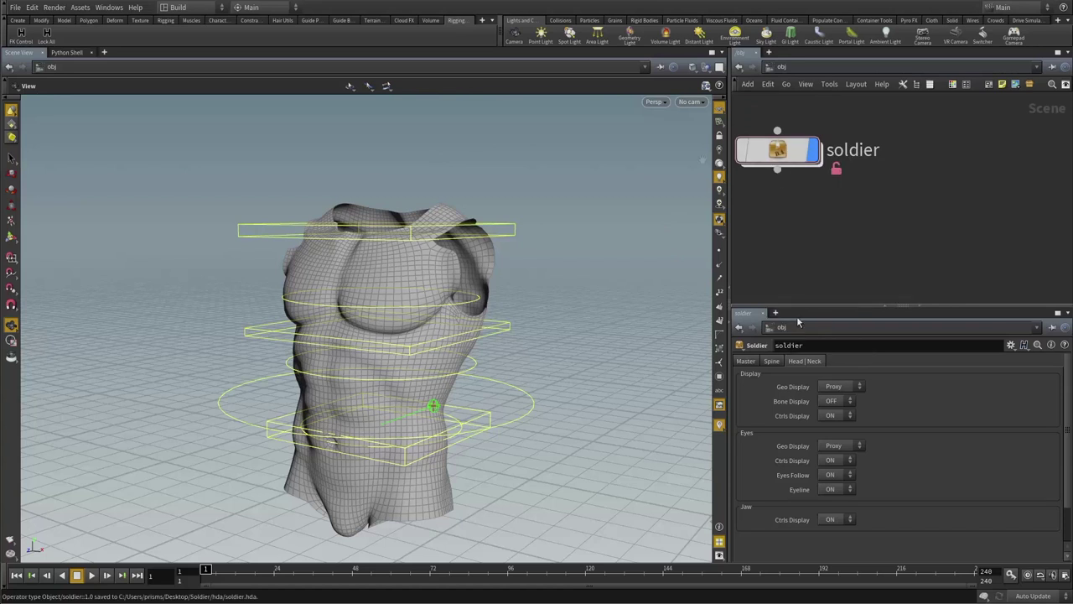
# - Check the soldier node's information and lock the node by matching it to its current definition
pyautogui.rightClick(779, 156)
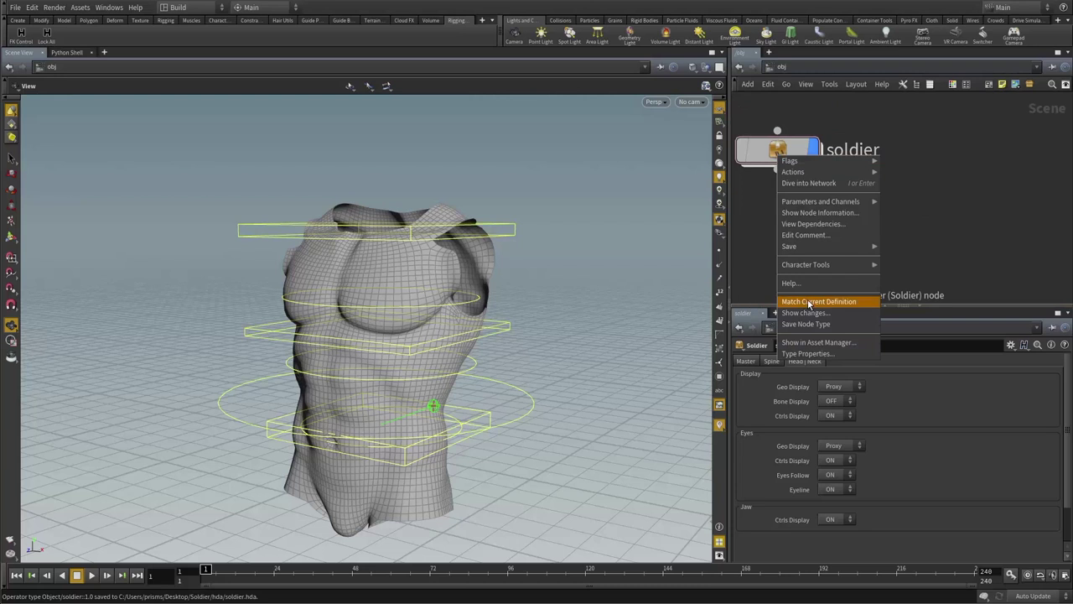
pyautogui.click(949, 277)
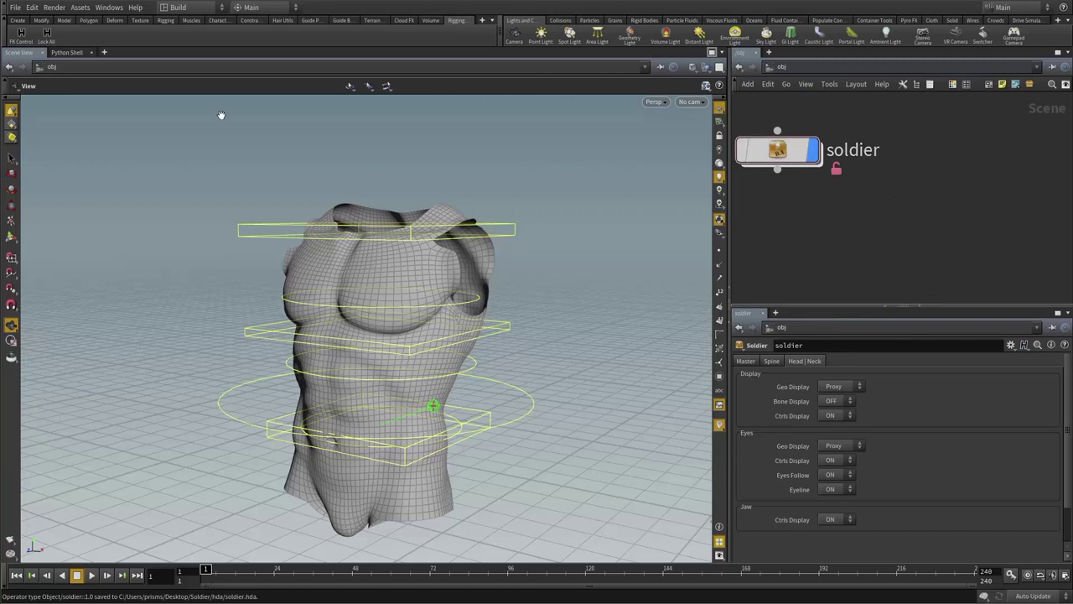
pyautogui.middleClick(777, 161)
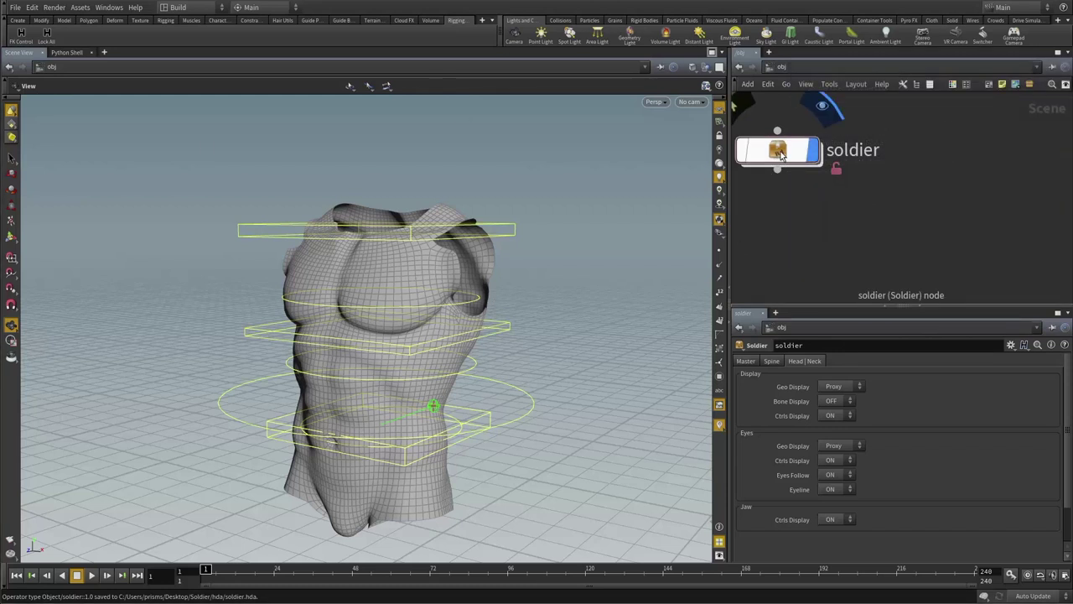
pyautogui.rightClick(780, 154)
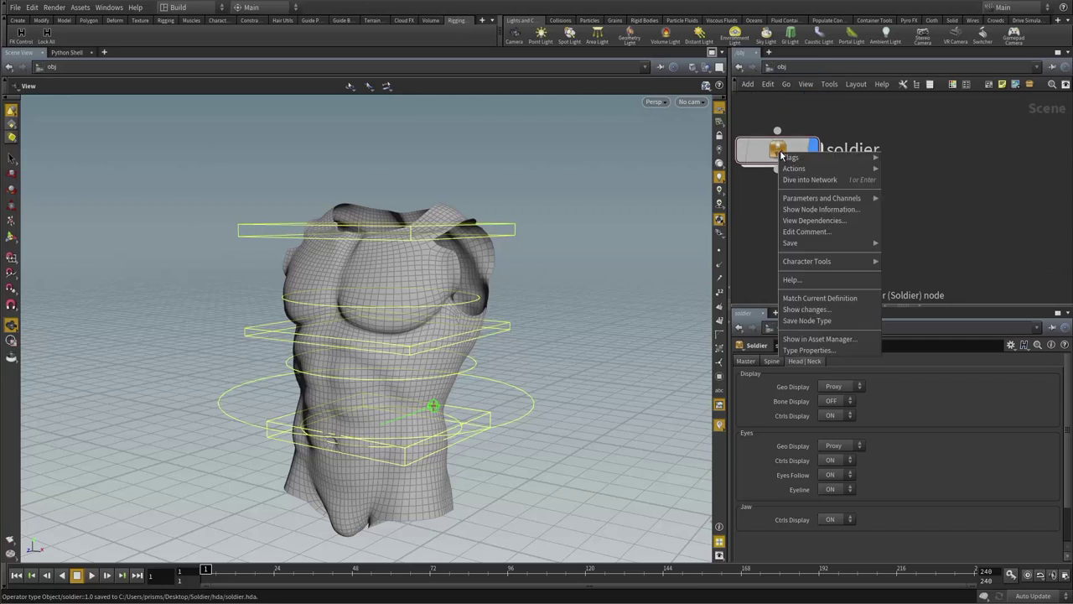
pyautogui.click(810, 299)
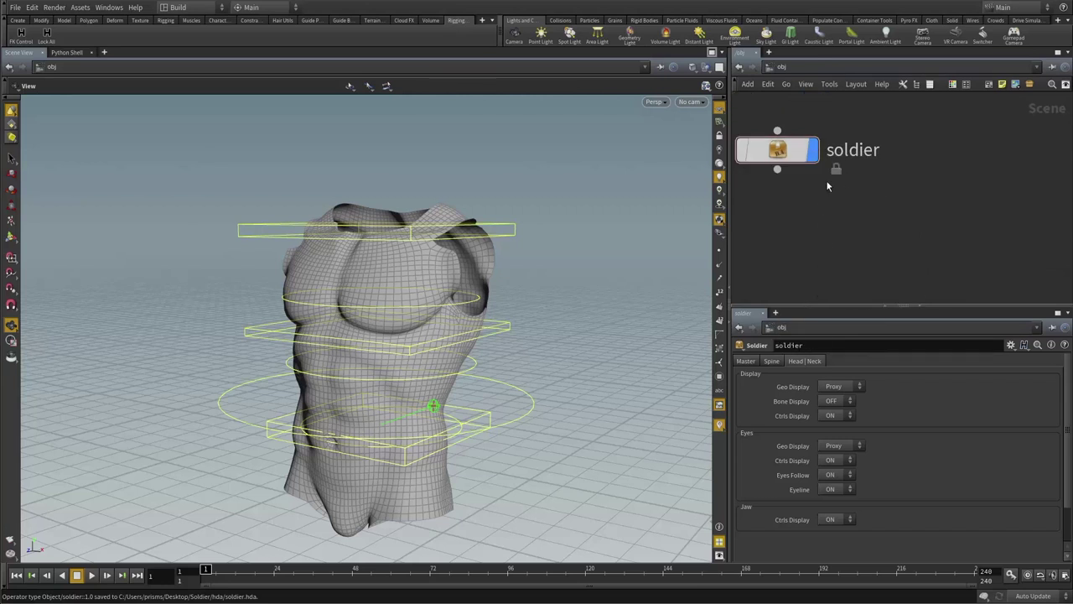
# - Try moving the spine controls and bones inside the locked soldier network, undo the move, and return to object level
pyautogui.doubleClick(785, 151)
pyautogui.moveTo(790, 139); pyautogui.dragTo(877, 288)
pyautogui.moveTo(799, 153); pyautogui.dragTo(911, 292)
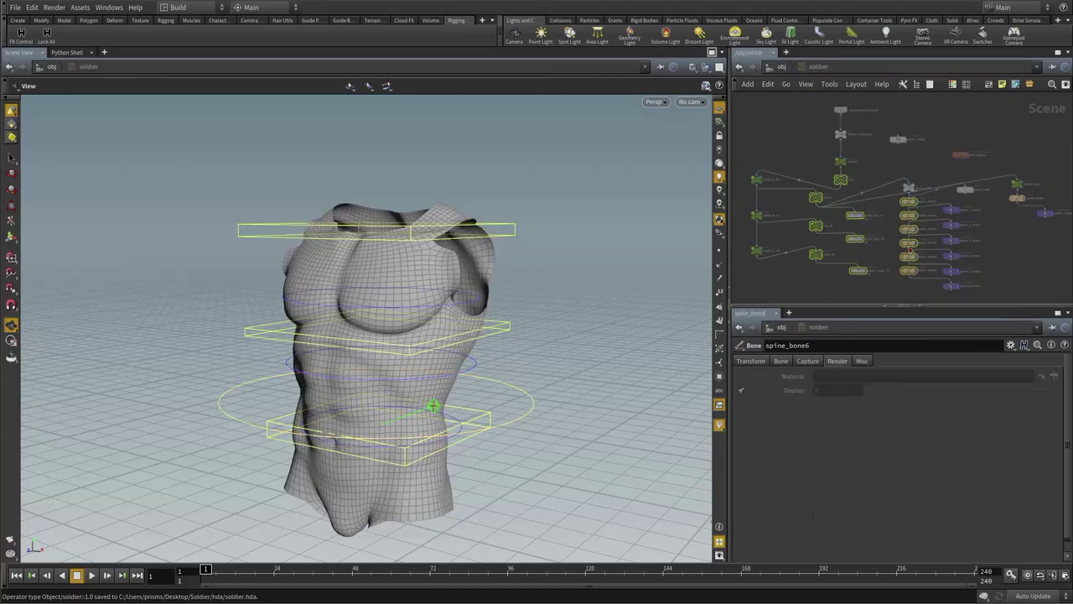
pyautogui.moveTo(909, 224); pyautogui.dragTo(922, 239)
pyautogui.click(922, 239)
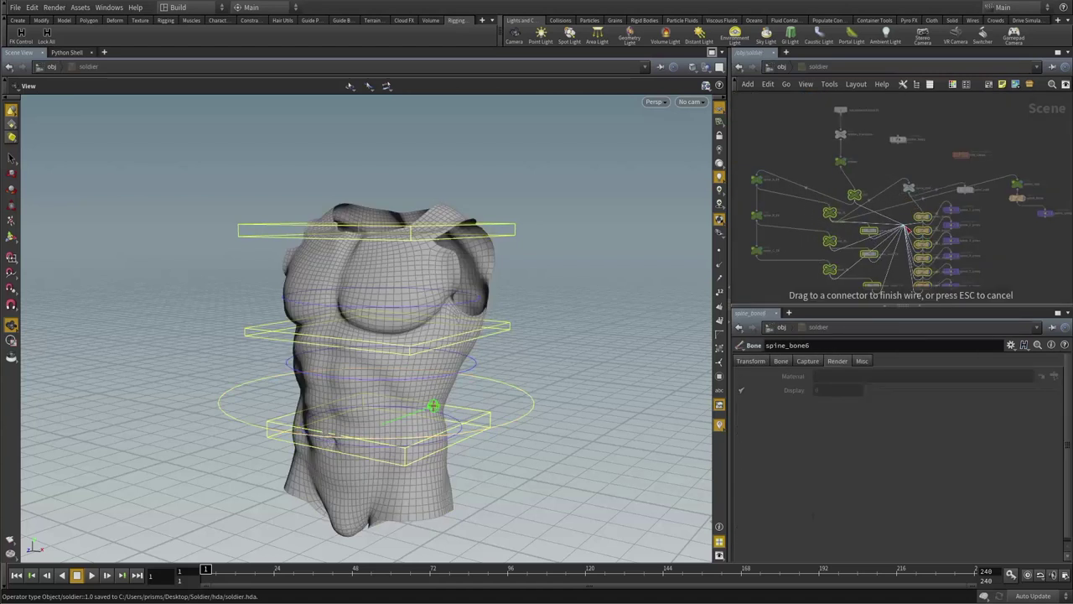
pyautogui.press('Escape')
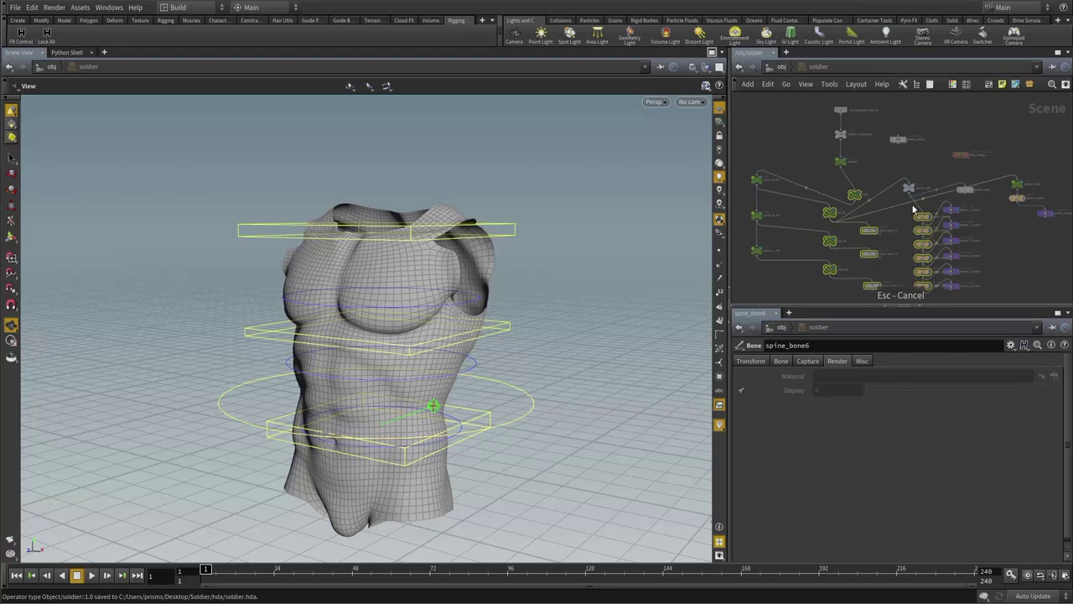
pyautogui.hotkey('ctrl', 'z')
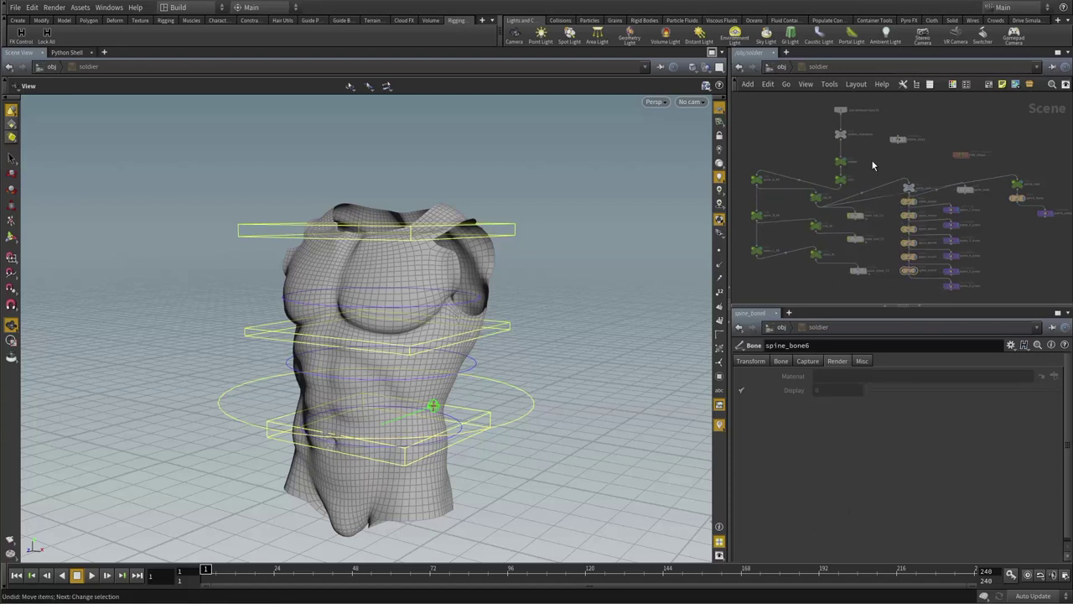
pyautogui.press('u')
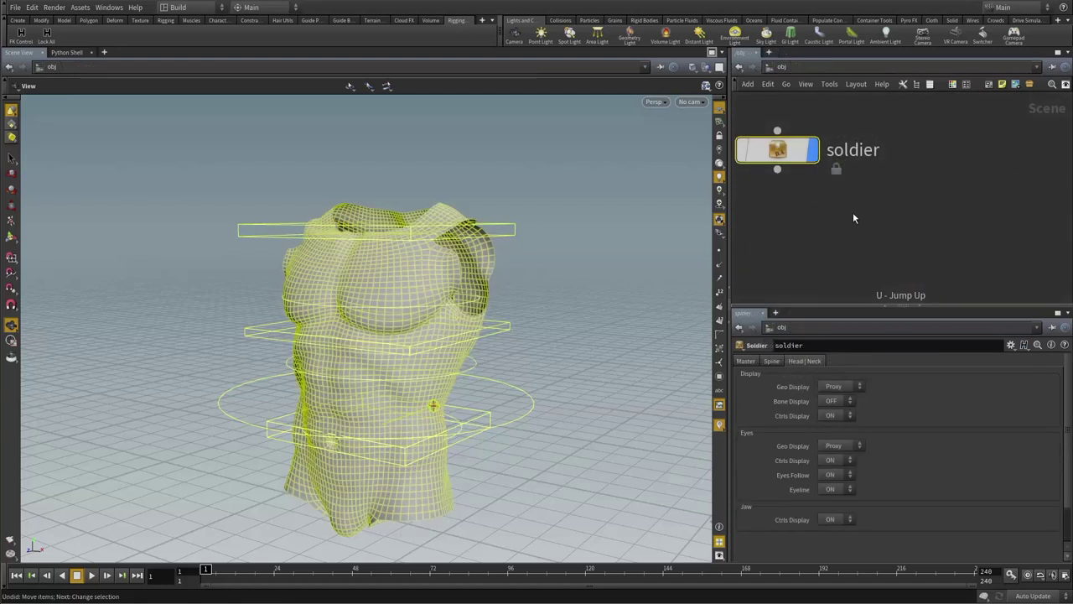
# - Allow editing of the soldier asset's contents and add a torus inside its network
pyautogui.rightClick(789, 159)
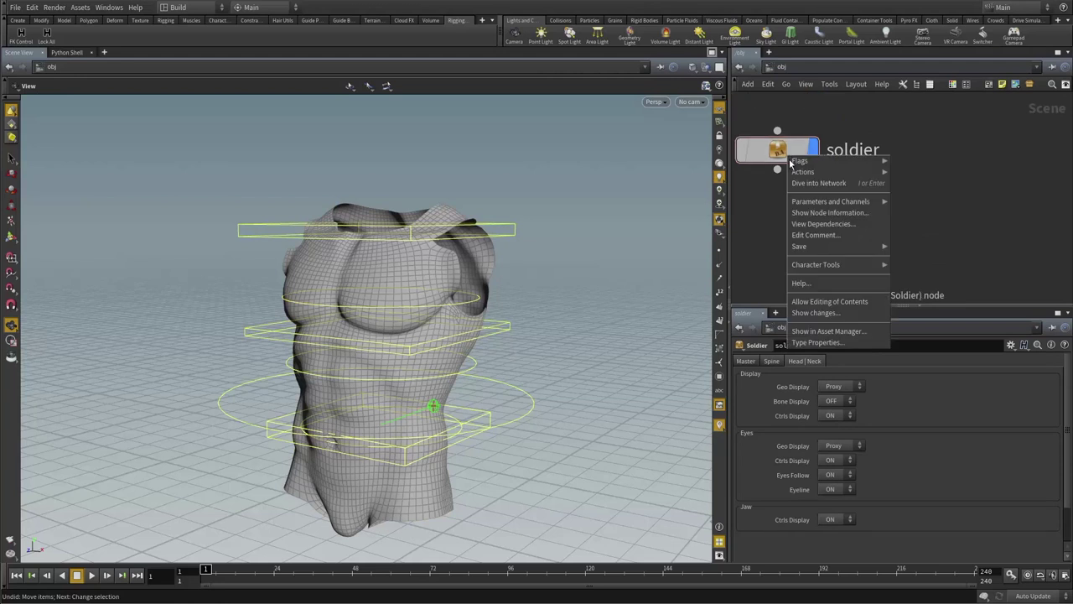
pyautogui.click(831, 304)
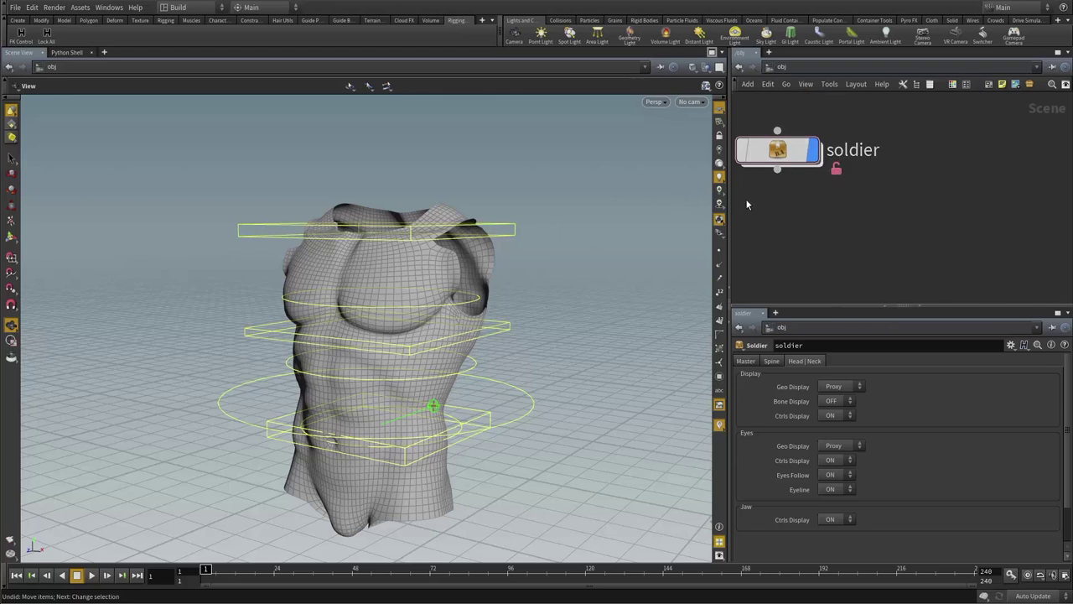
pyautogui.moveTo(775, 175)
pyautogui.doubleClick(776, 151)
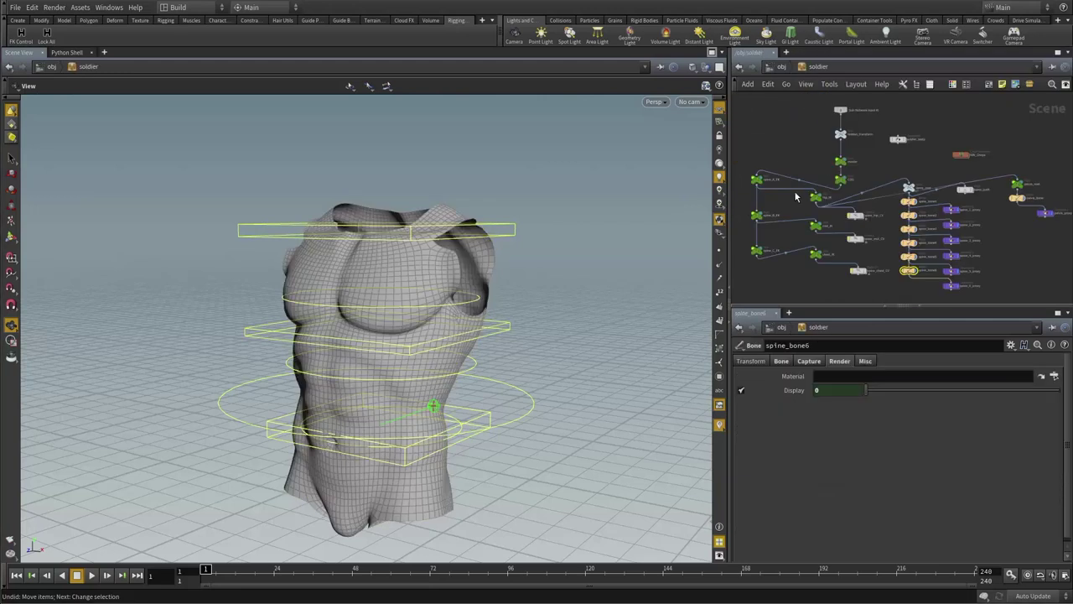
pyautogui.press('Tab')
pyautogui.write('t')
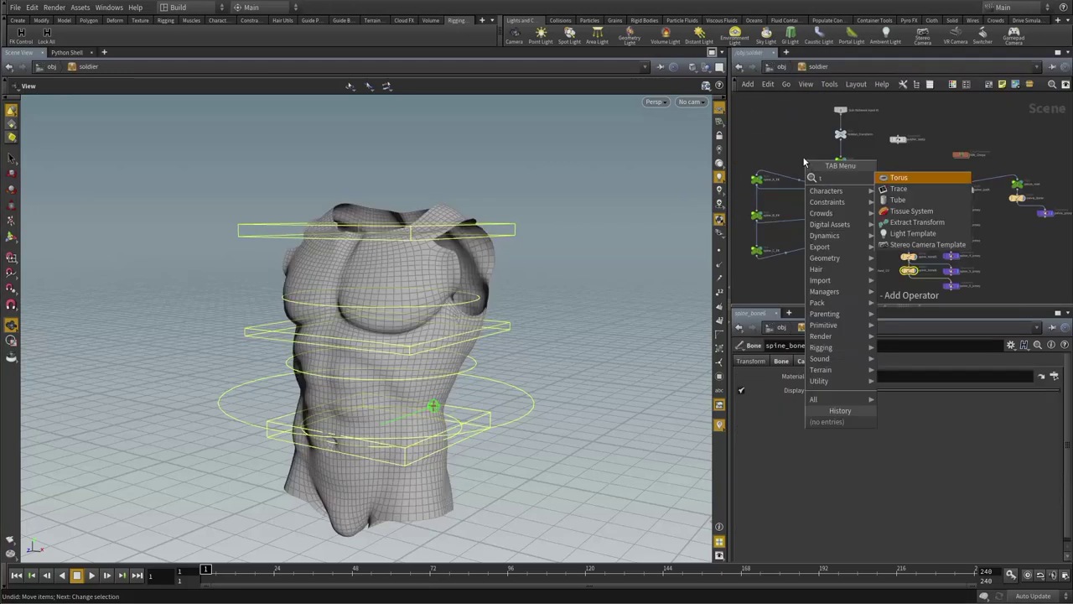
pyautogui.press('Escape')
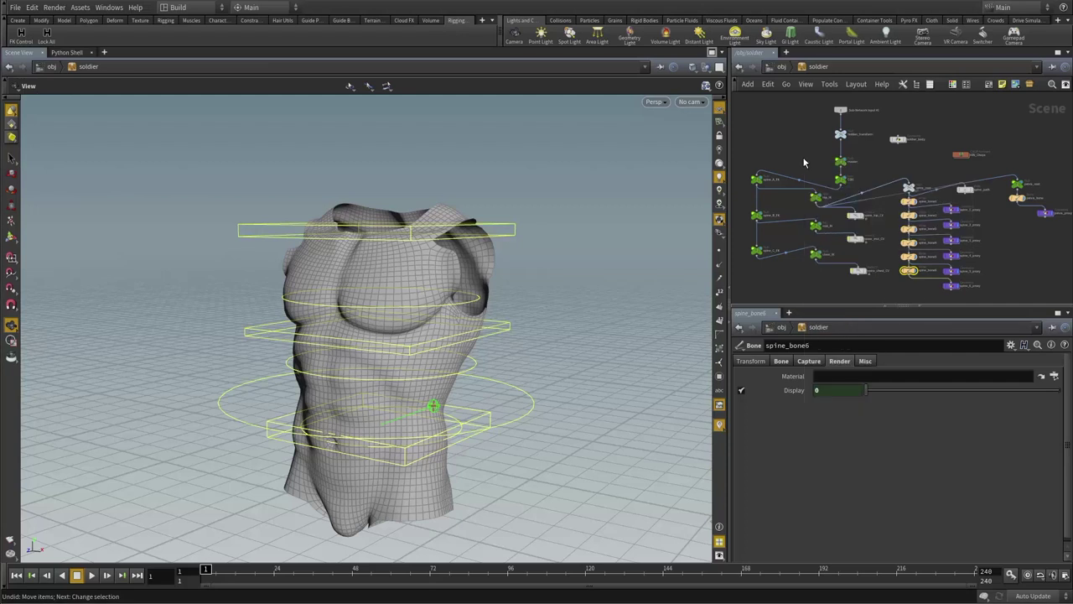
pyautogui.click(820, 170)
pyautogui.moveTo(428, 359); pyautogui.dragTo(362, 374, button='right')
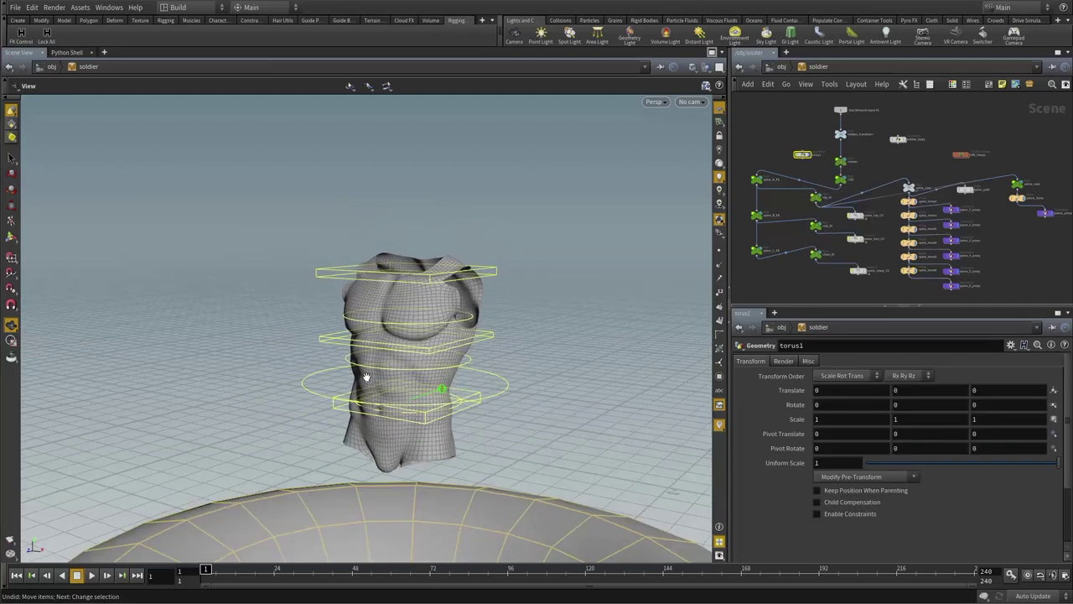
pyautogui.moveTo(483, 360); pyautogui.dragTo(566, 291, button='middle')
pyautogui.moveTo(567, 291); pyautogui.dragTo(503, 349, button='right')
pyautogui.moveTo(503, 350); pyautogui.dragTo(532, 271)
# - Return to object level and shift the soldier's Master Trans X to -0.2
pyautogui.press('u')
pyautogui.moveTo(532, 271); pyautogui.dragTo(462, 283, button='right')
pyautogui.moveTo(462, 283); pyautogui.dragTo(512, 259)
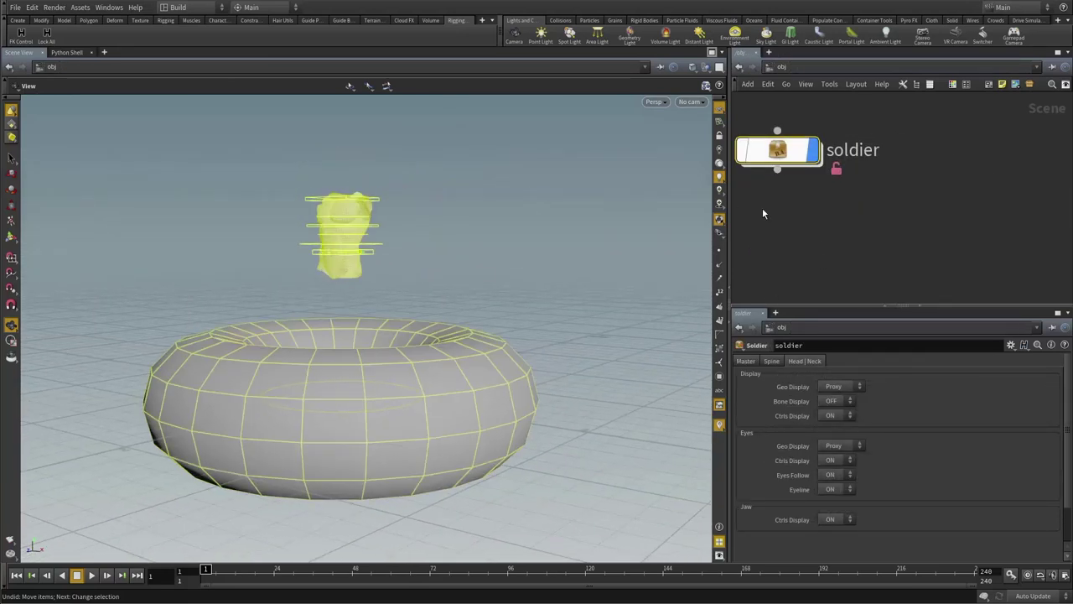
pyautogui.click(746, 362)
pyautogui.moveTo(836, 461); pyautogui.dragTo(856, 388, button='middle')
# - Parent the torus to the master control inside the soldier network and return to object level
pyautogui.doubleClick(794, 156)
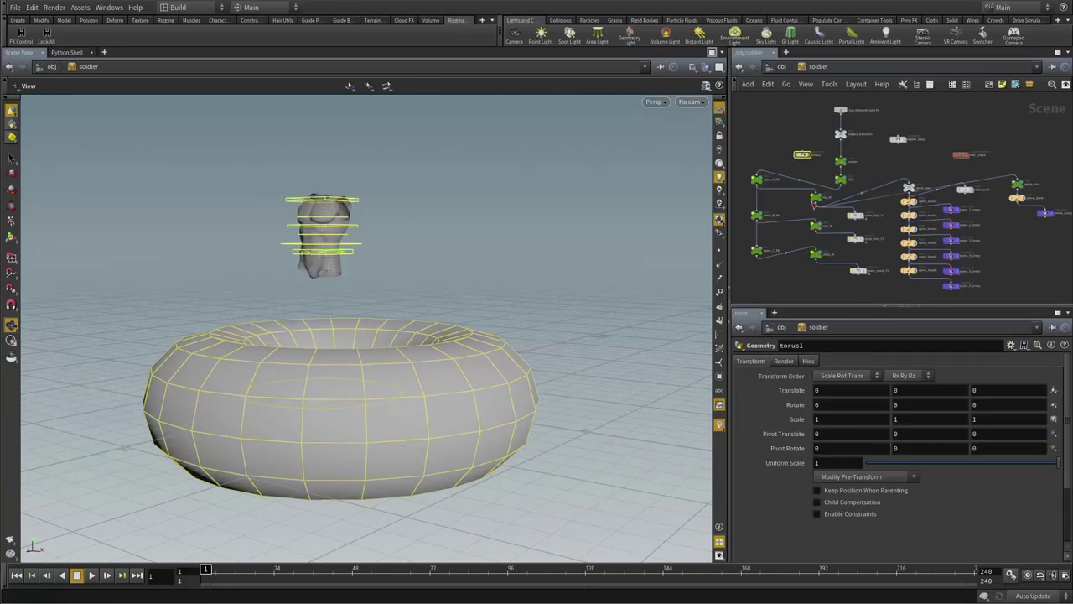
pyautogui.click(802, 160)
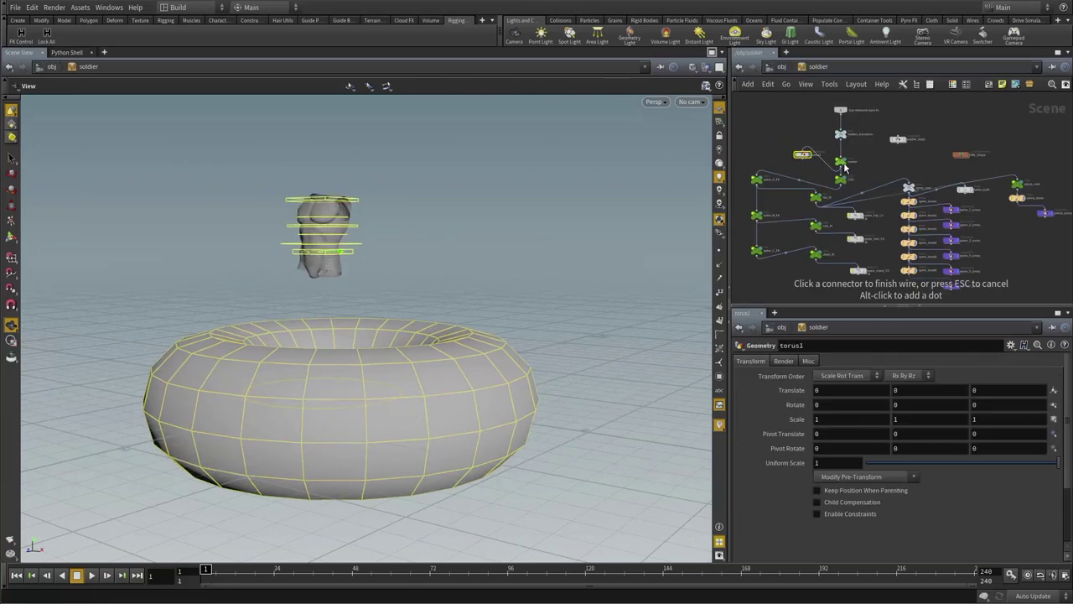
pyautogui.click(842, 167)
pyautogui.click(810, 139)
pyautogui.press('u')
pyautogui.click(800, 213)
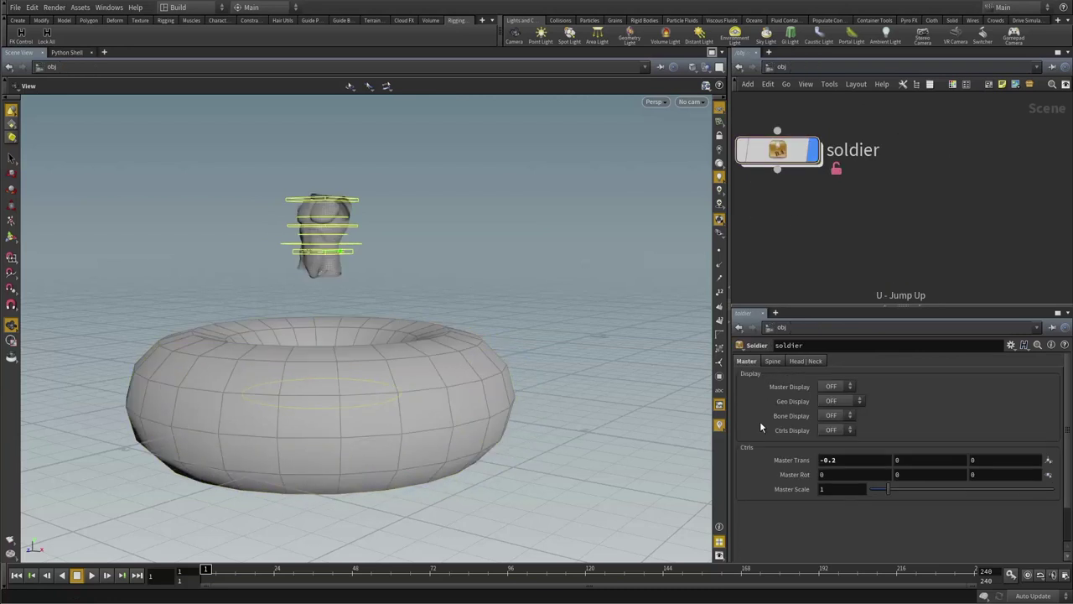
# - Move the soldier along X by setting its Master Trans X to -2.7
pyautogui.moveTo(841, 459); pyautogui.dragTo(511, 353, button='middle')
pyautogui.moveTo(512, 354); pyautogui.dragTo(545, 365)
pyautogui.moveTo(812, 213); pyautogui.dragTo(836, 201, button='middle')
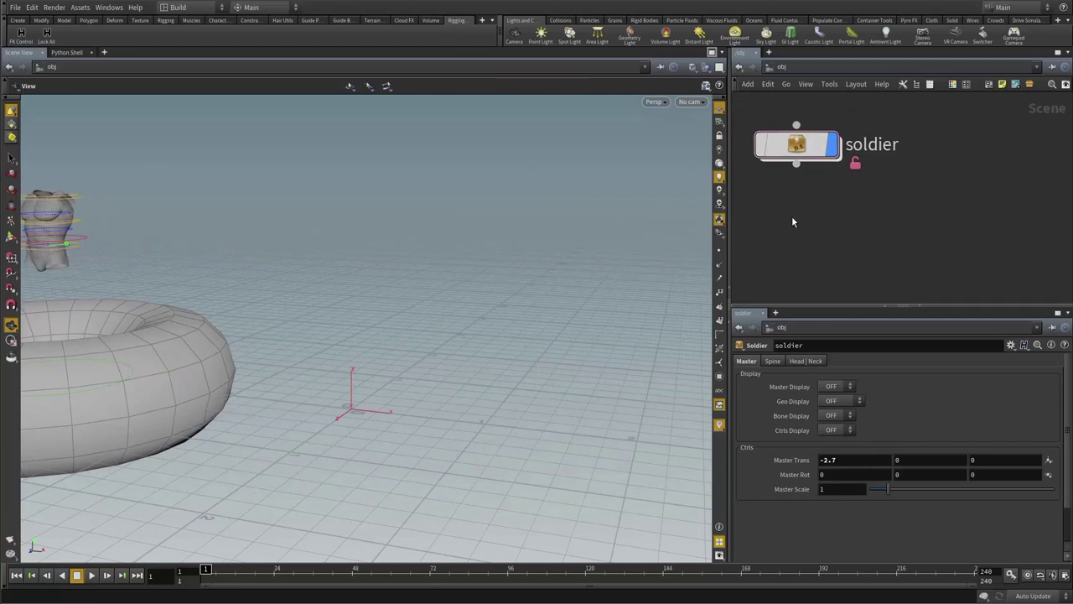
pyautogui.moveTo(457, 294); pyautogui.dragTo(513, 304)
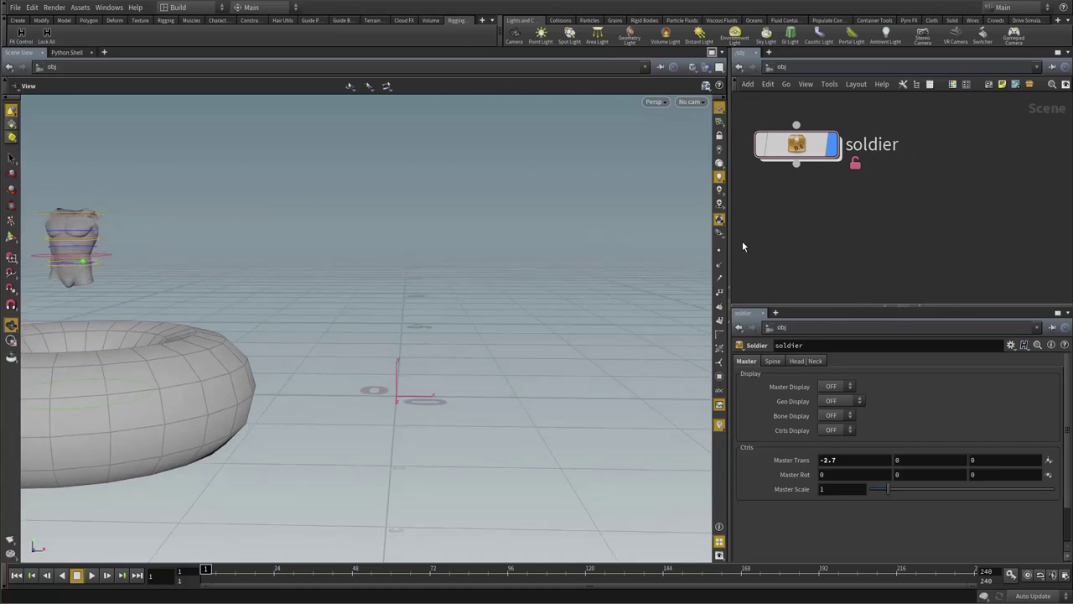
# - Add a second instance of the Soldier digital asset below the soldier node
pyautogui.press('Tab')
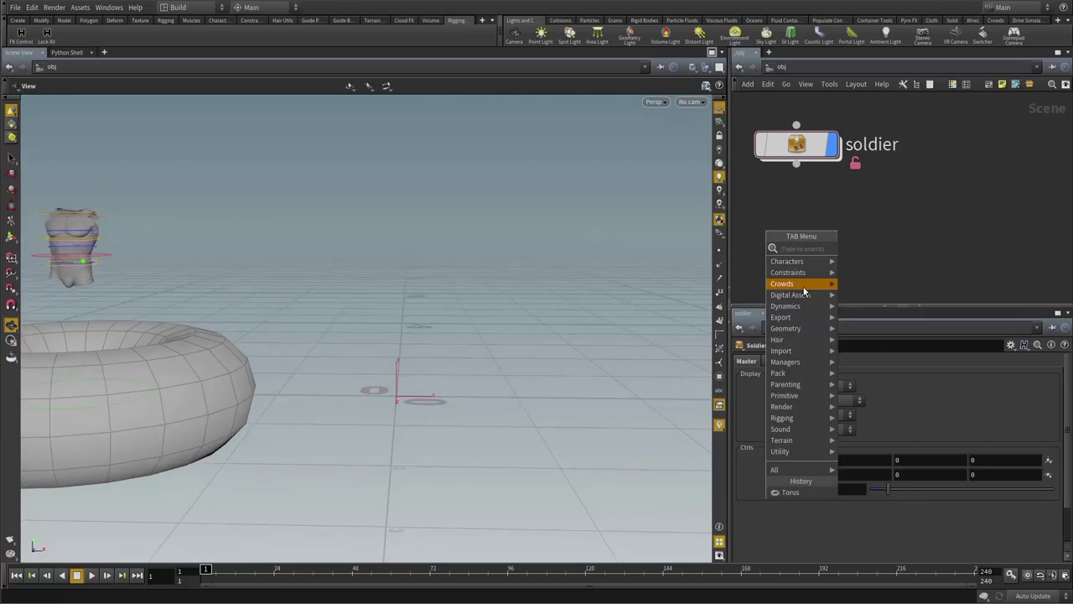
pyautogui.moveTo(793, 295)
pyautogui.click(852, 298)
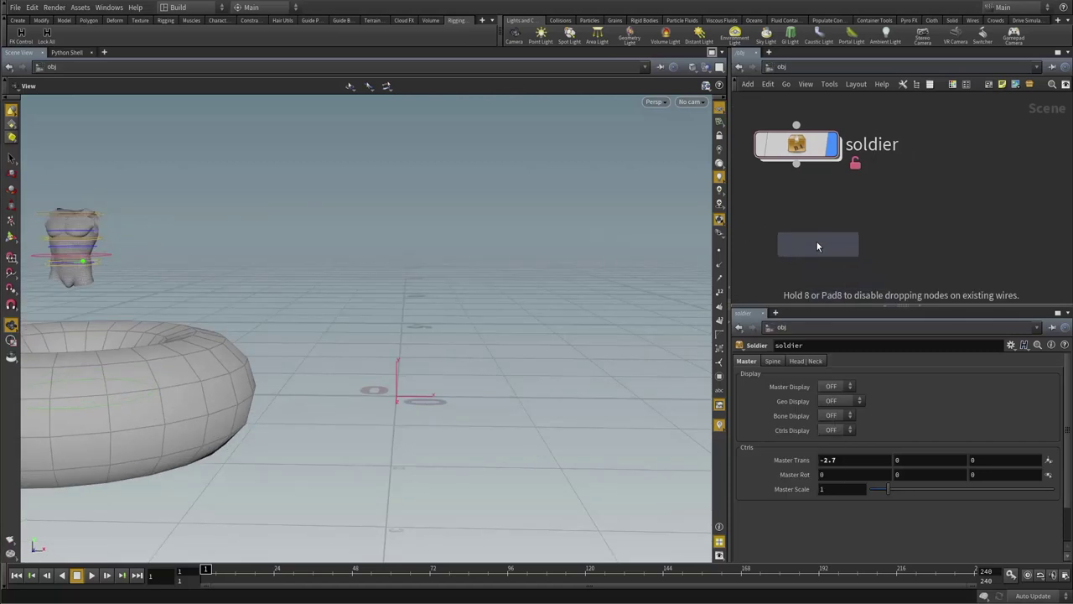
pyautogui.click(817, 243)
pyautogui.moveTo(593, 294); pyautogui.dragTo(501, 285)
pyautogui.click(848, 283)
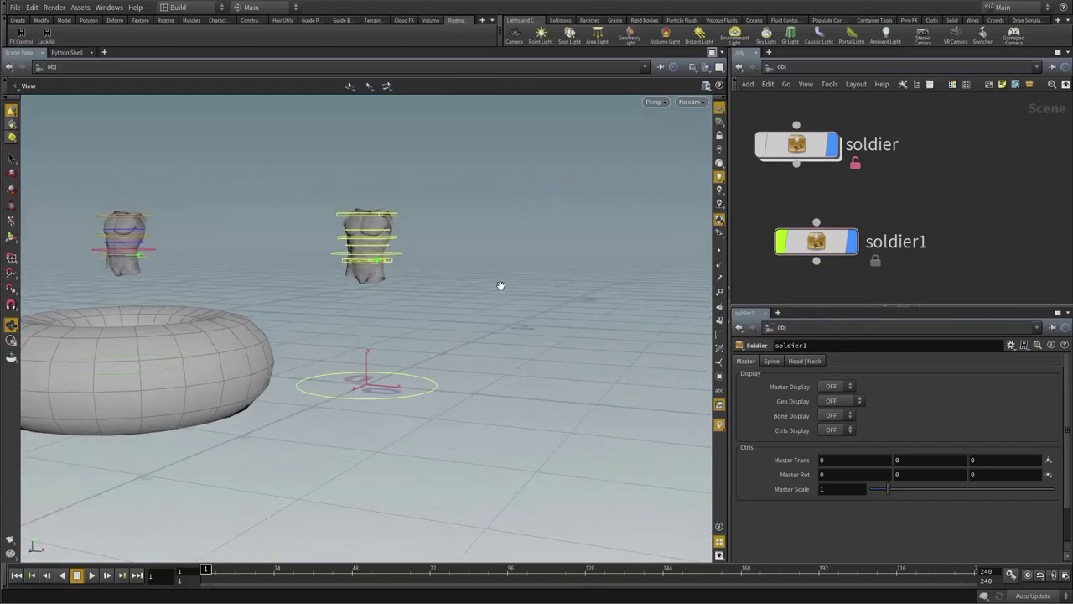
pyautogui.moveTo(501, 285); pyautogui.dragTo(566, 280, button='middle')
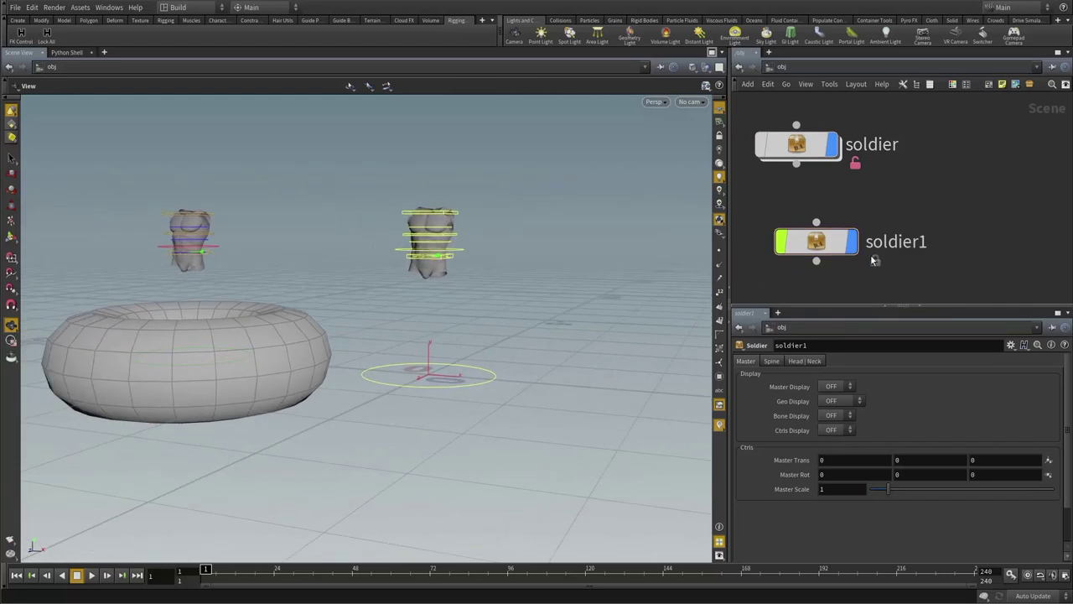
# - Compare the node information of both soldier instances and lay out the nodes in the network
pyautogui.middleClick(824, 245)
pyautogui.click(798, 146)
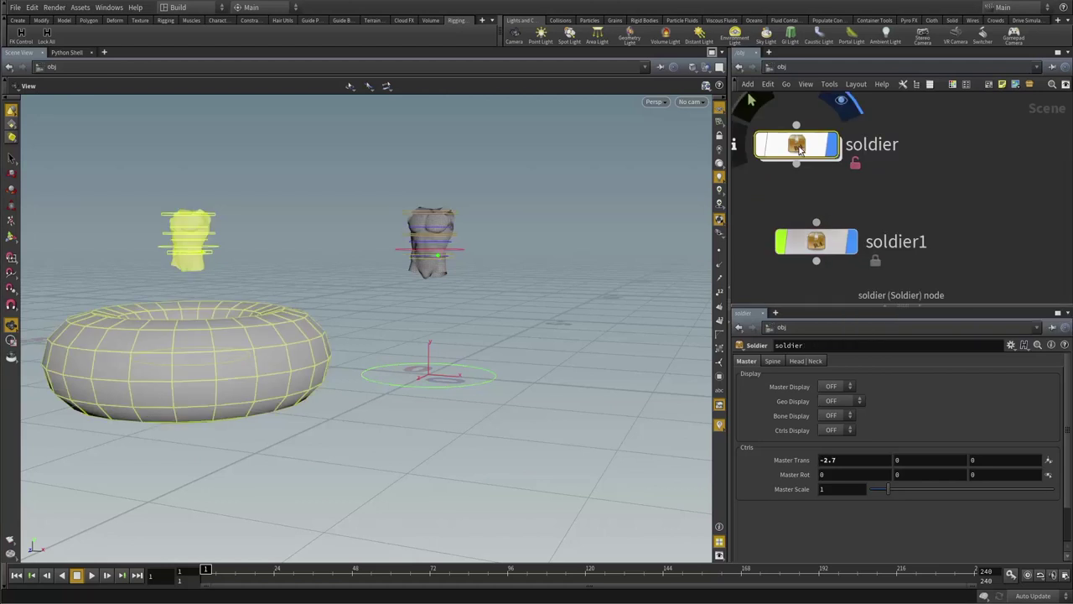
pyautogui.middleClick(797, 146)
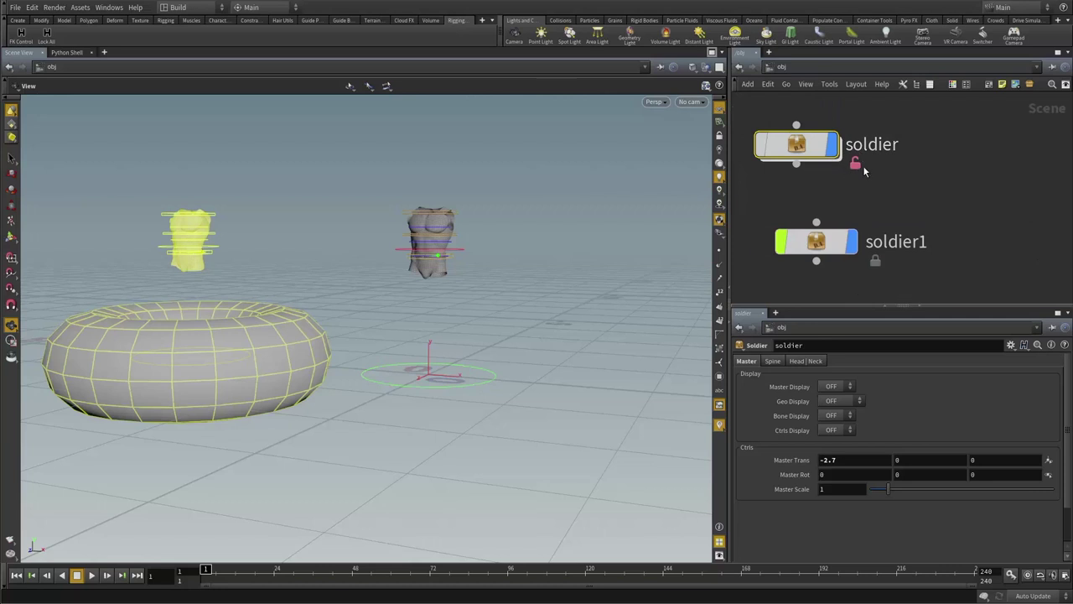
pyautogui.press('l')
pyautogui.moveTo(174, 369); pyautogui.dragTo(147, 361)
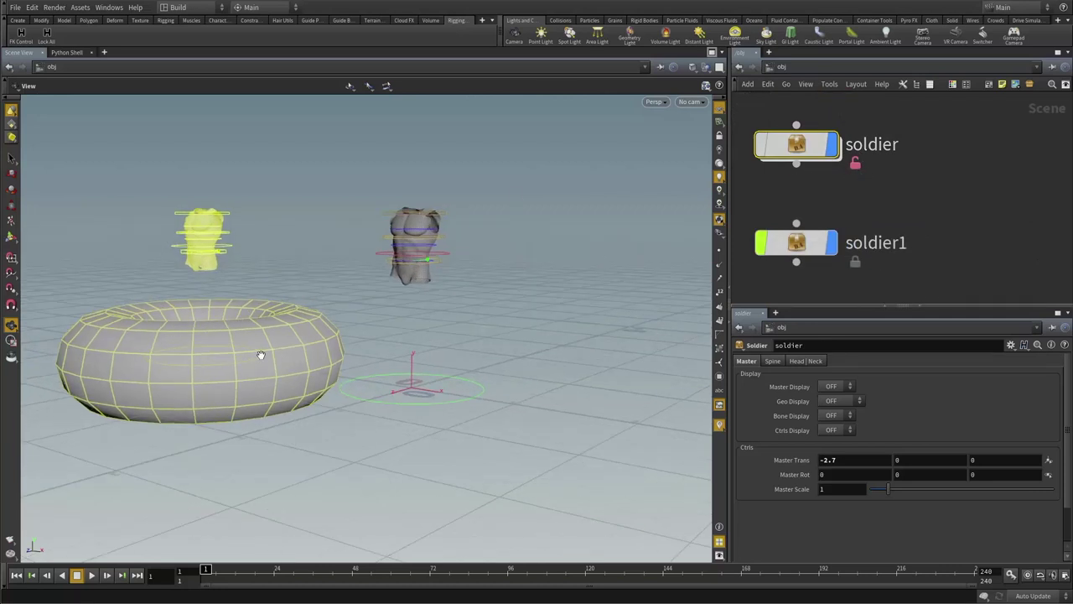
# - Save the unlocked soldier's node type with the torus and examine the change on the soldier1 instance
pyautogui.click(789, 242)
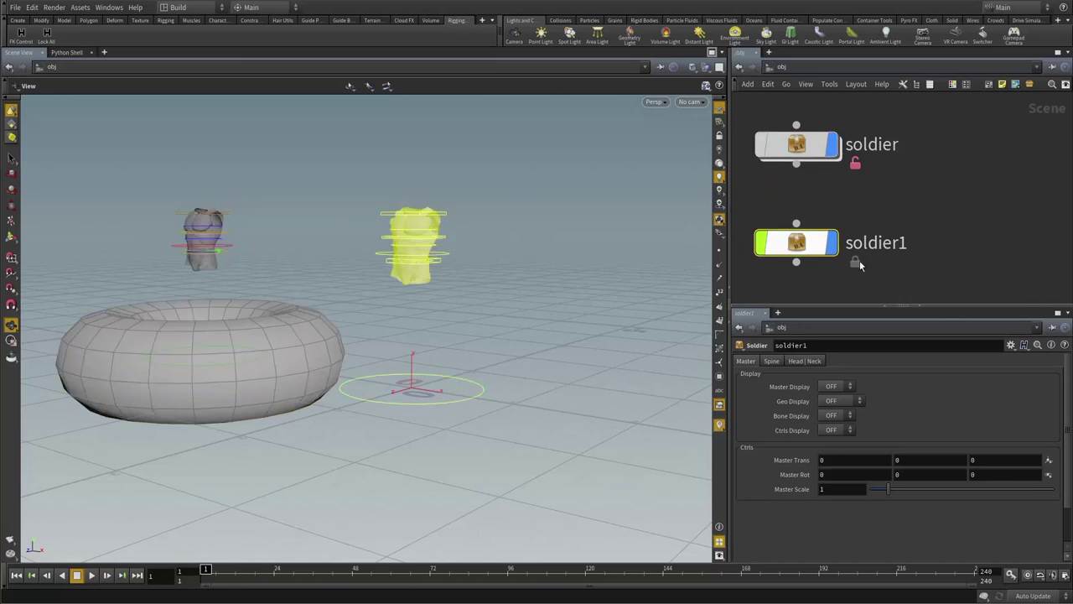
pyautogui.click(799, 155)
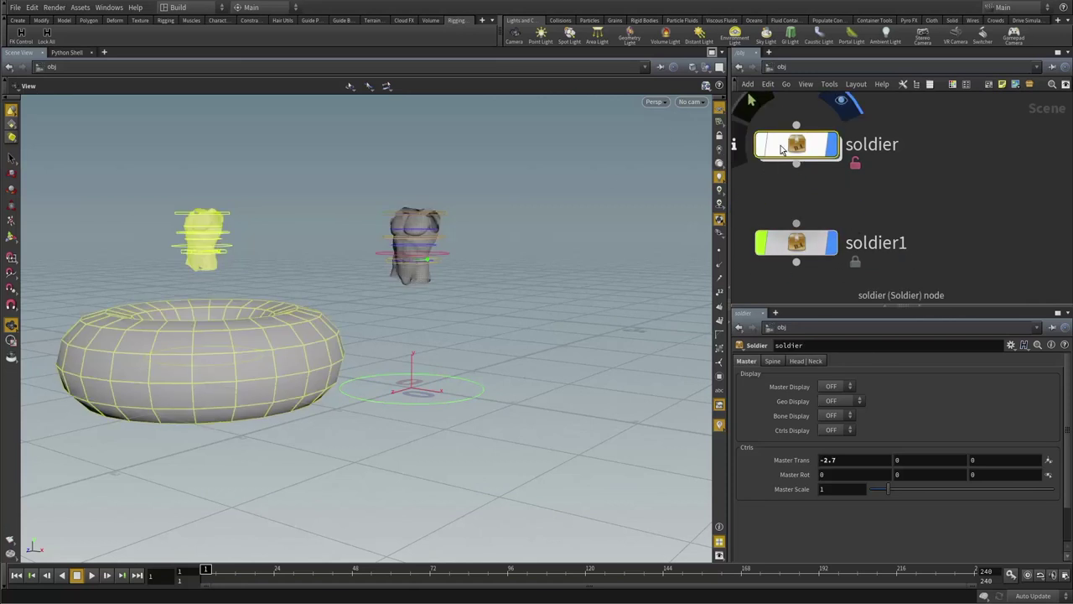
pyautogui.rightClick(795, 145)
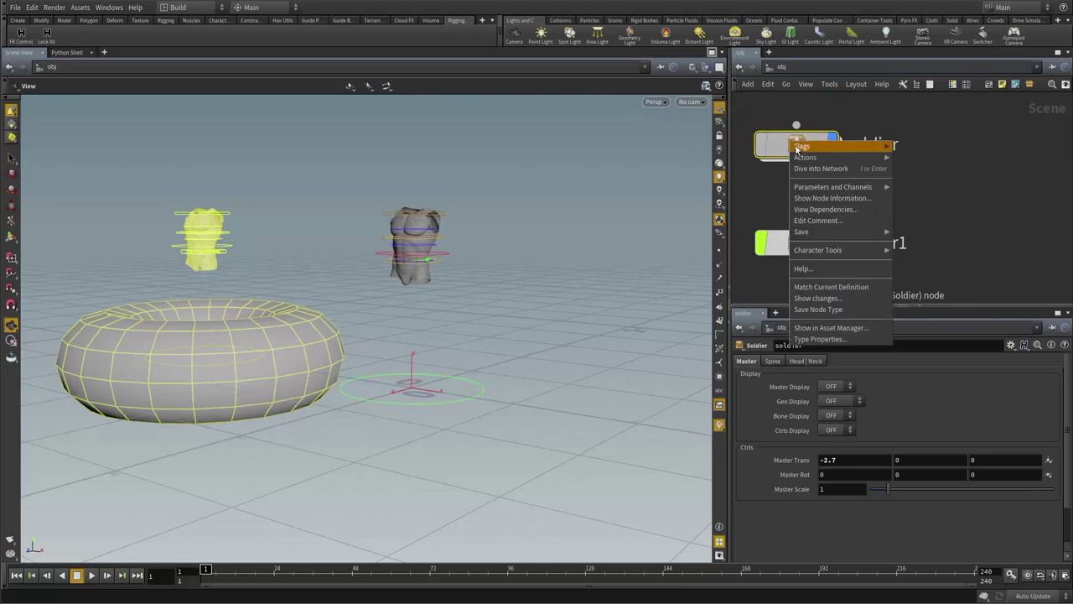
pyautogui.click(836, 311)
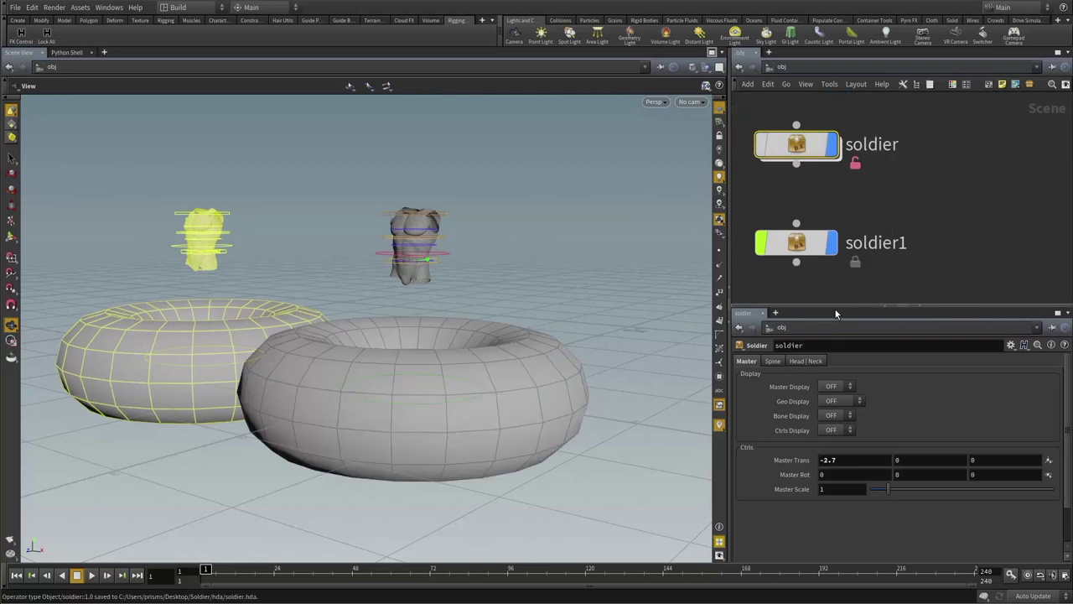
pyautogui.moveTo(420, 295); pyautogui.dragTo(512, 287)
pyautogui.click(795, 242)
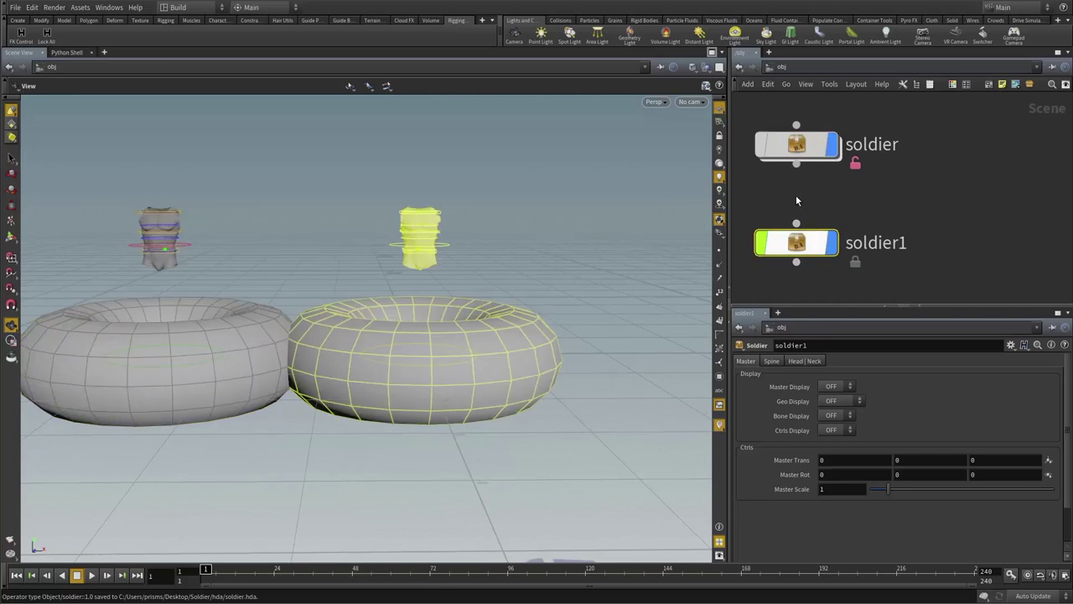
pyautogui.keyDown('alt'); pyautogui.moveTo(475, 338); pyautogui.dragTo(680, 228); pyautogui.keyUp('alt')
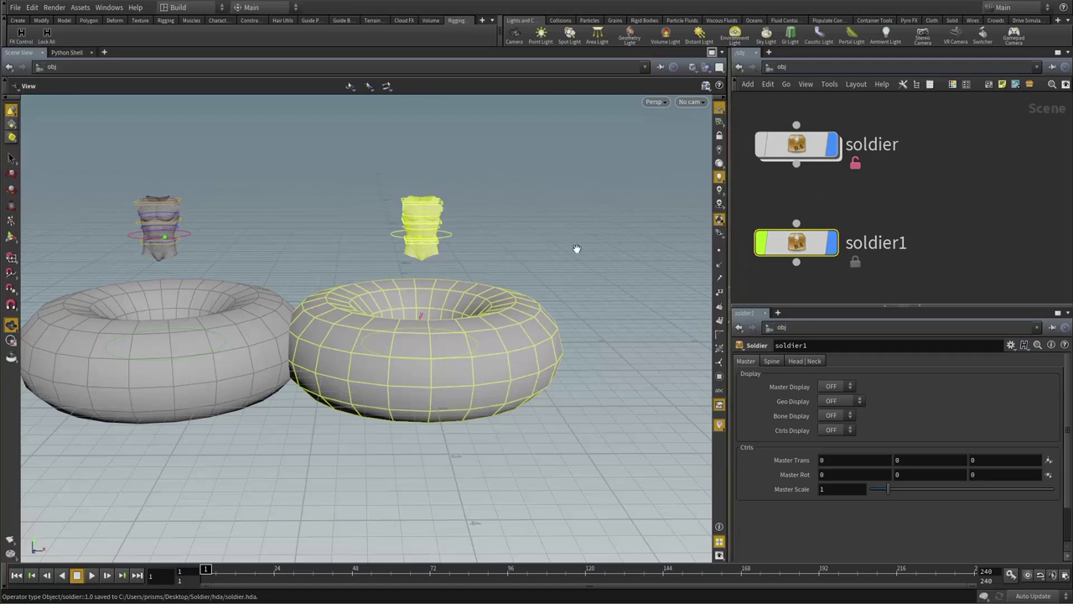
# - Delete the torus1 geometry from inside the unlocked soldier asset and return to the object level
pyautogui.moveTo(539, 312); pyautogui.dragTo(500, 291)
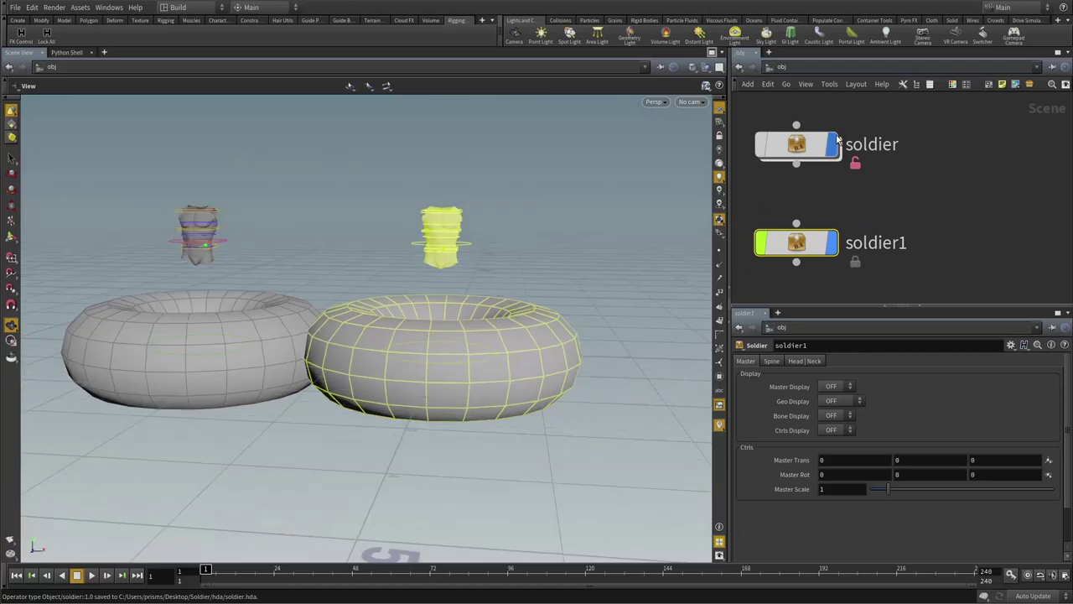
pyautogui.doubleClick(808, 146)
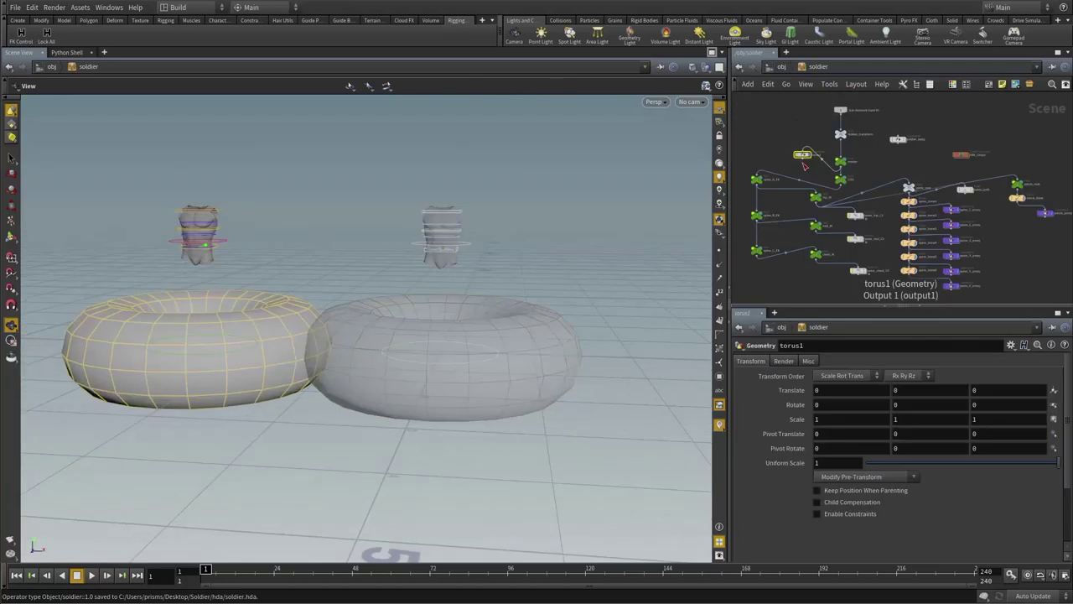
pyautogui.press('Delete')
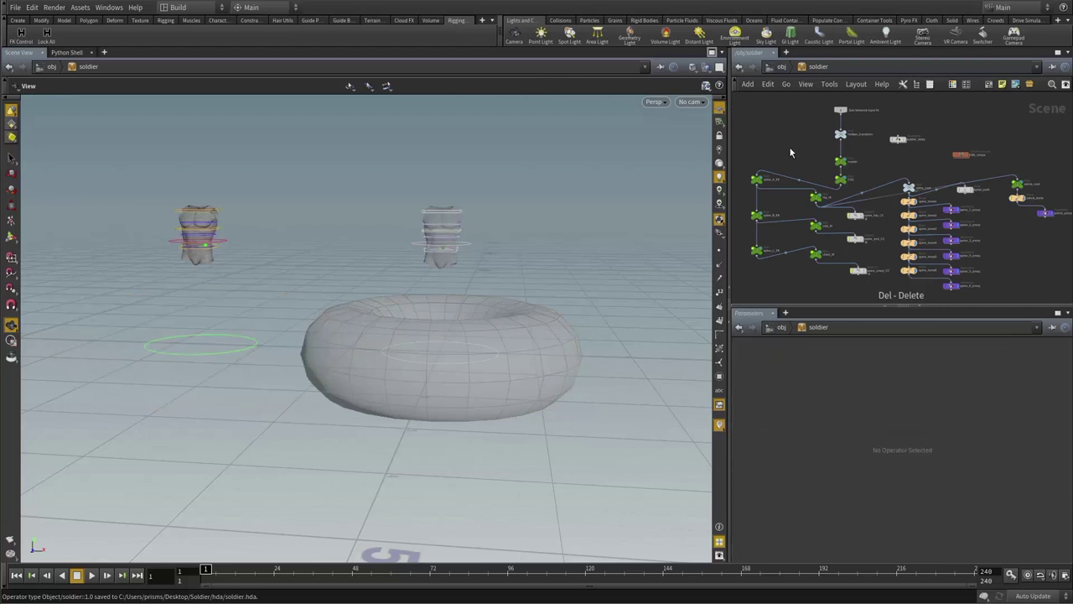
pyautogui.press('u')
pyautogui.click(798, 199)
pyautogui.moveTo(444, 250); pyautogui.dragTo(422, 240)
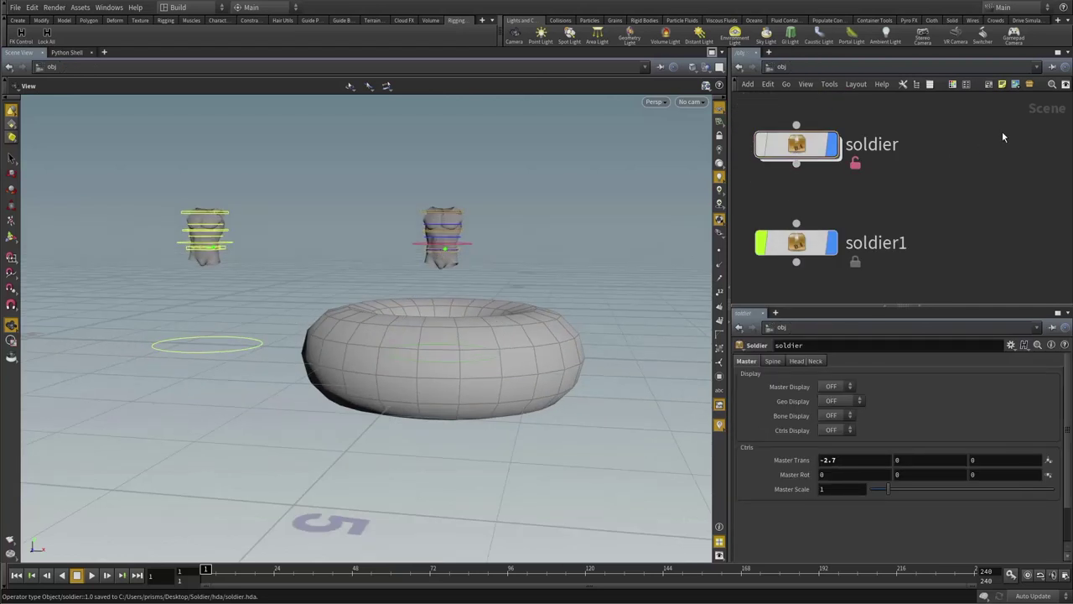
pyautogui.middleClick(801, 150)
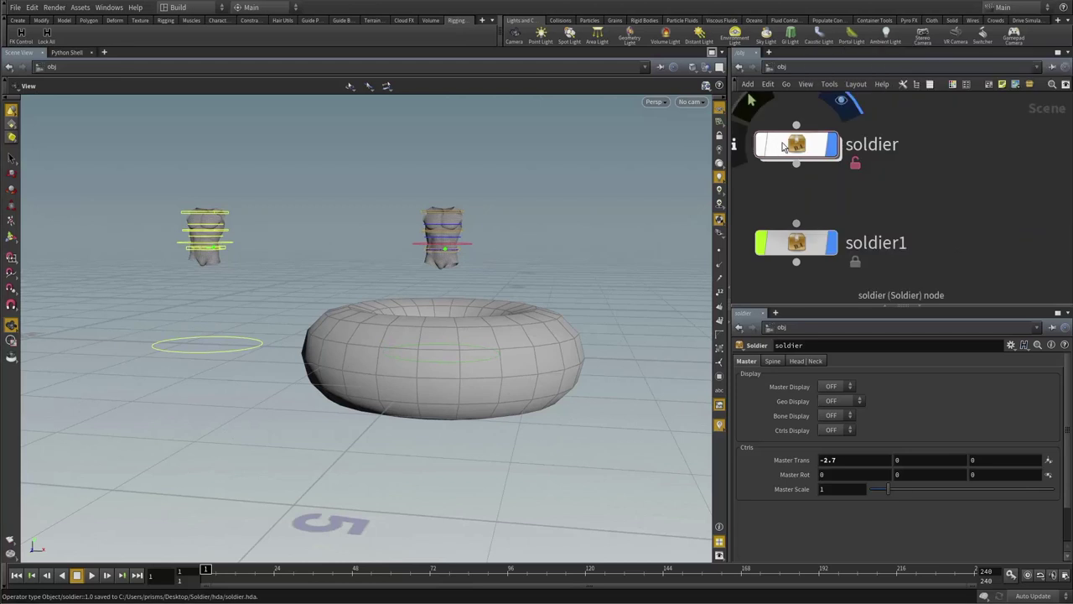
pyautogui.press('i')
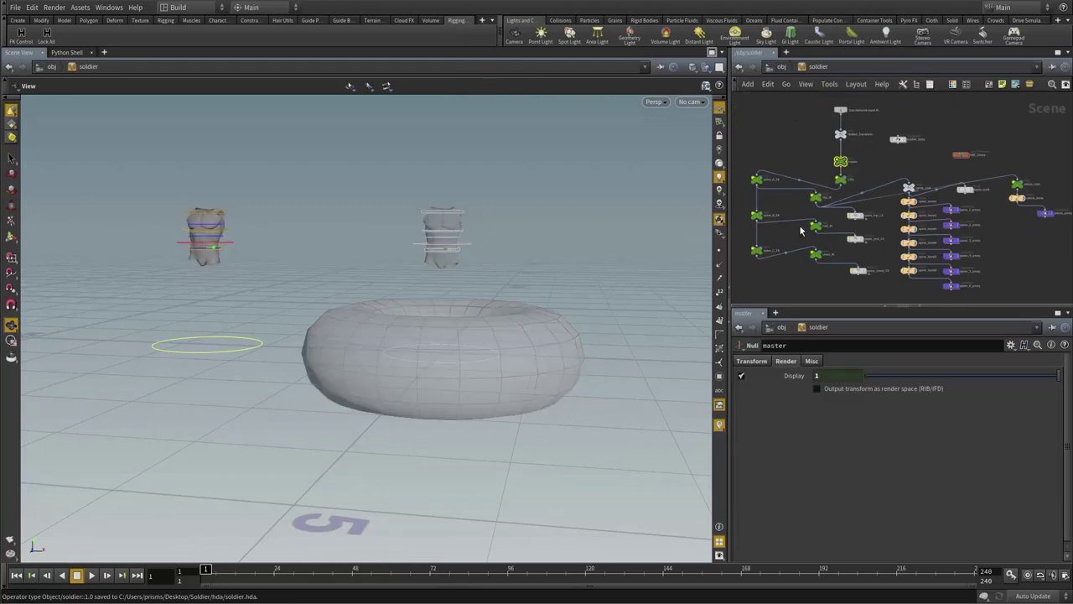
pyautogui.press('u')
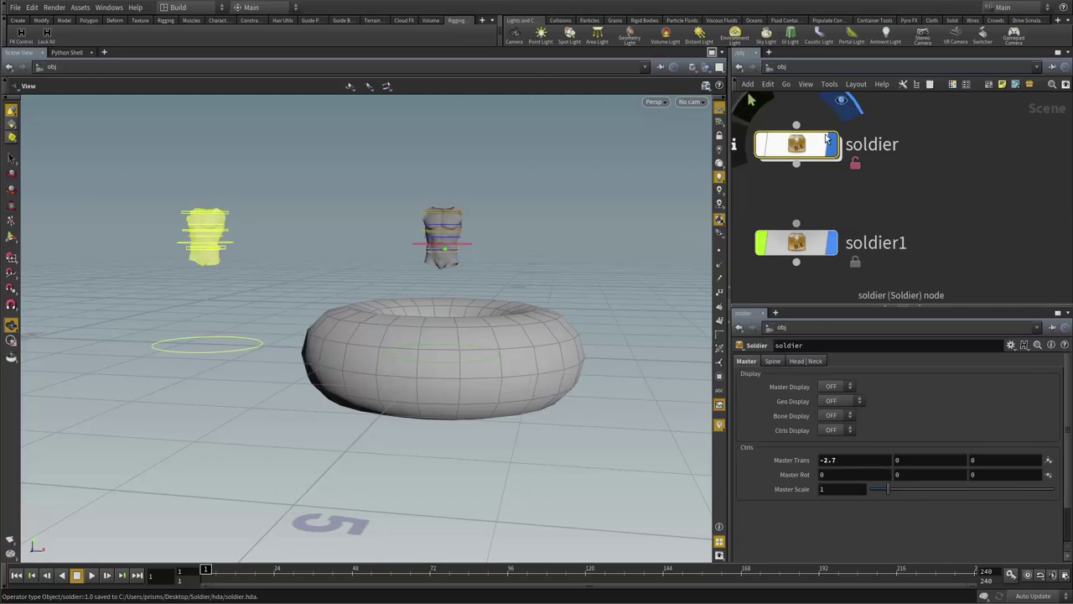
pyautogui.moveTo(803, 243)
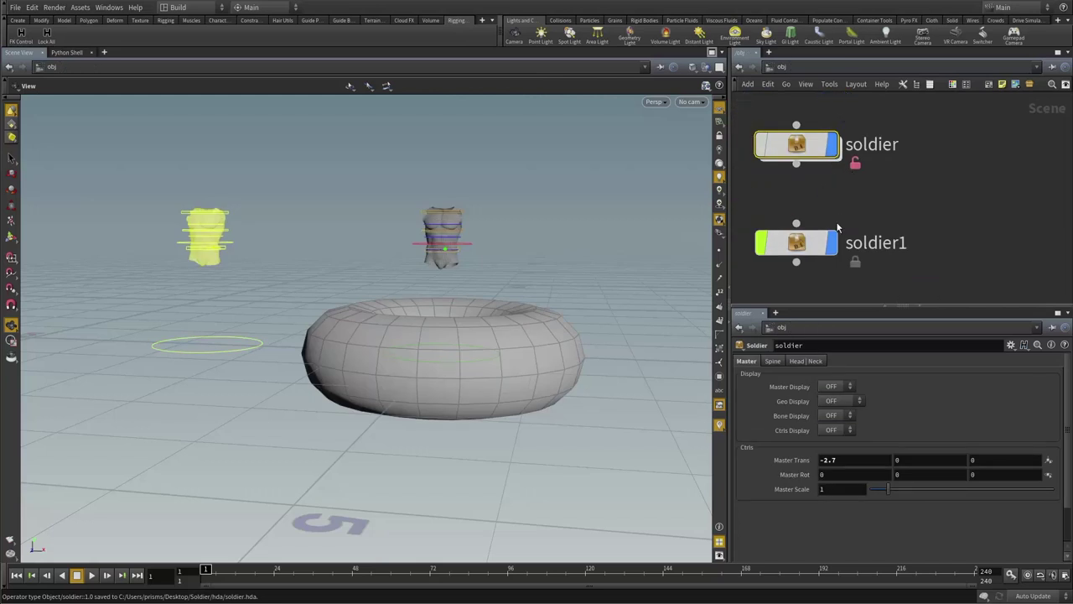
# - Save the soldier's node type without the torus and check the updated soldier1 instance
pyautogui.click(16, 8)
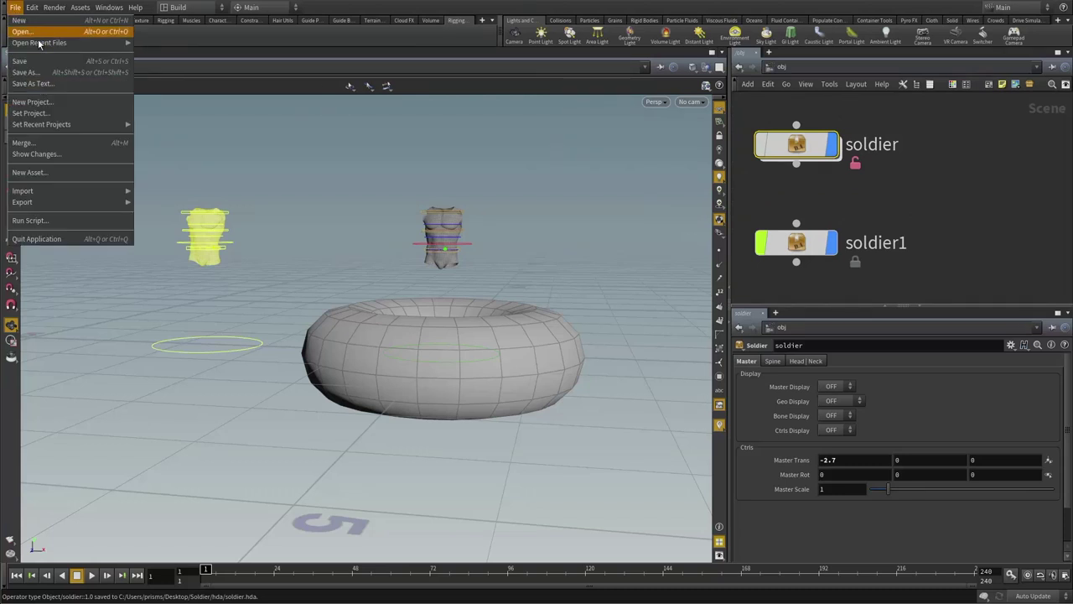
pyautogui.click(937, 237)
pyautogui.rightClick(795, 147)
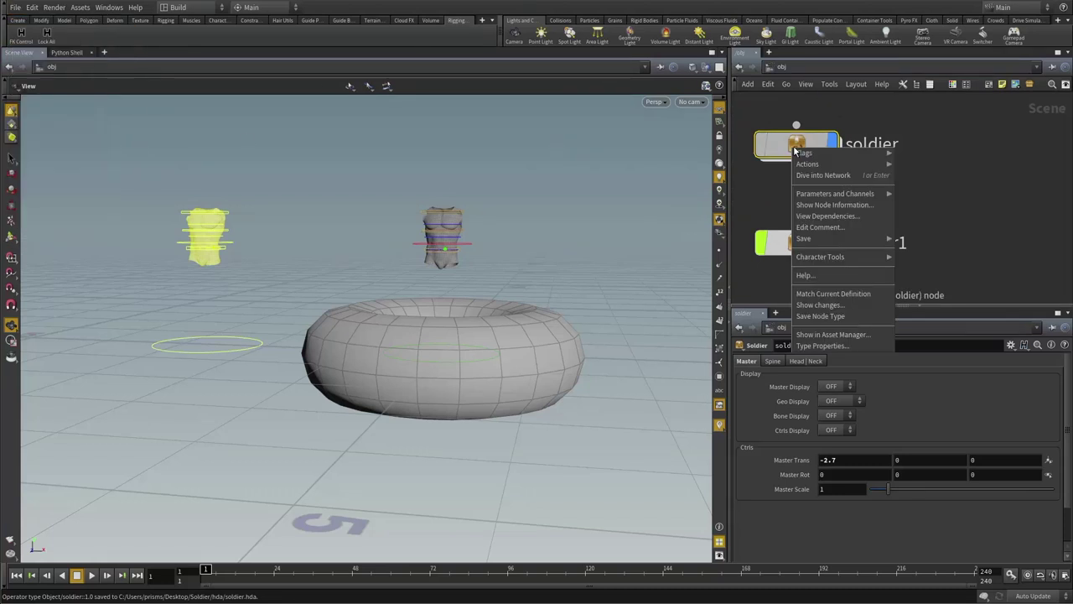
pyautogui.click(827, 316)
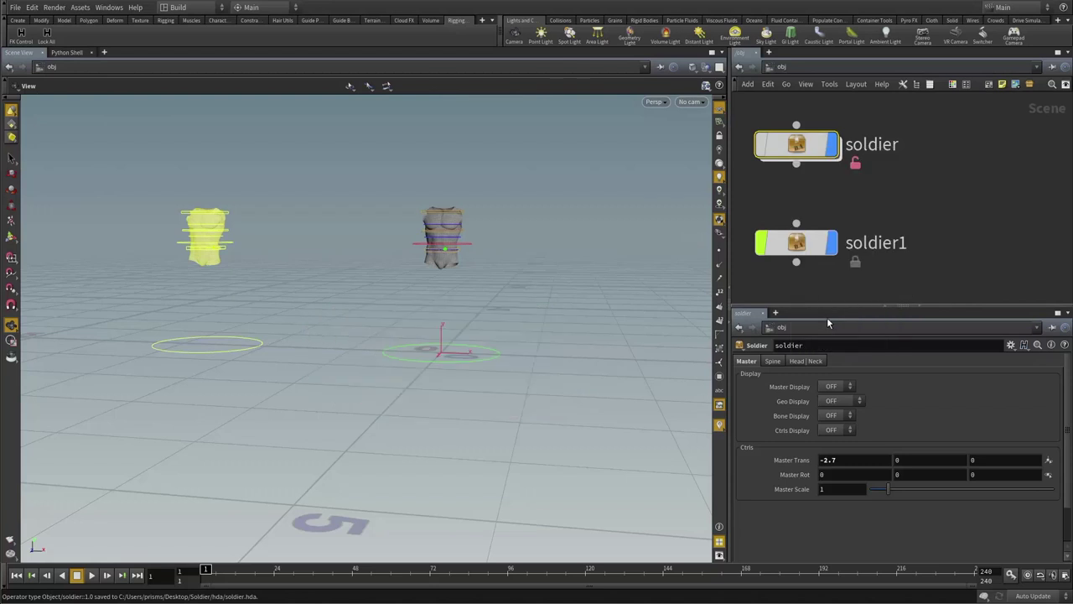
pyautogui.click(808, 249)
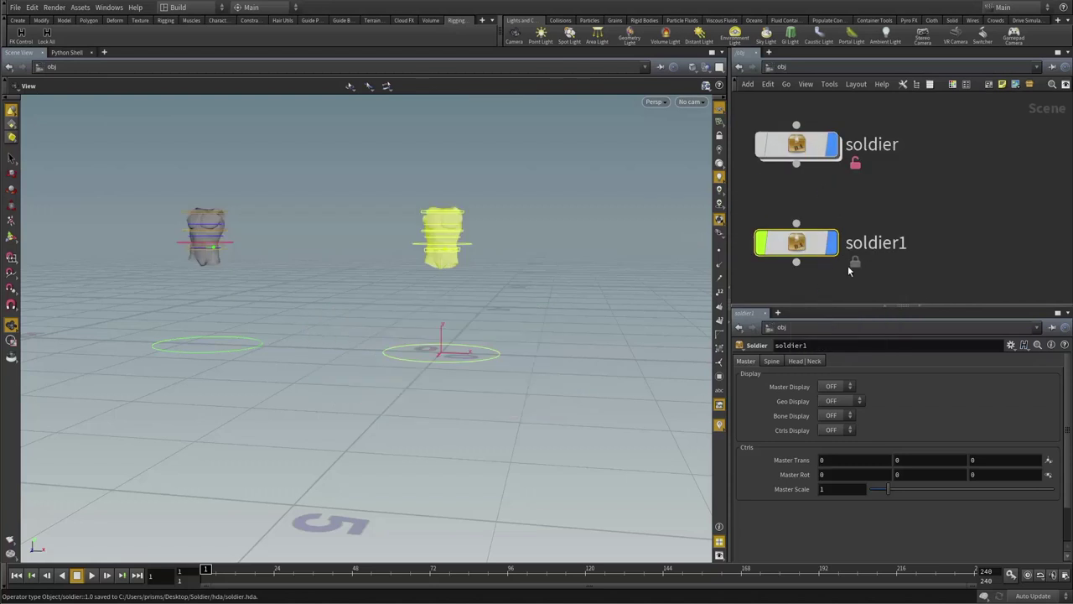
pyautogui.moveTo(477, 289); pyautogui.dragTo(468, 287)
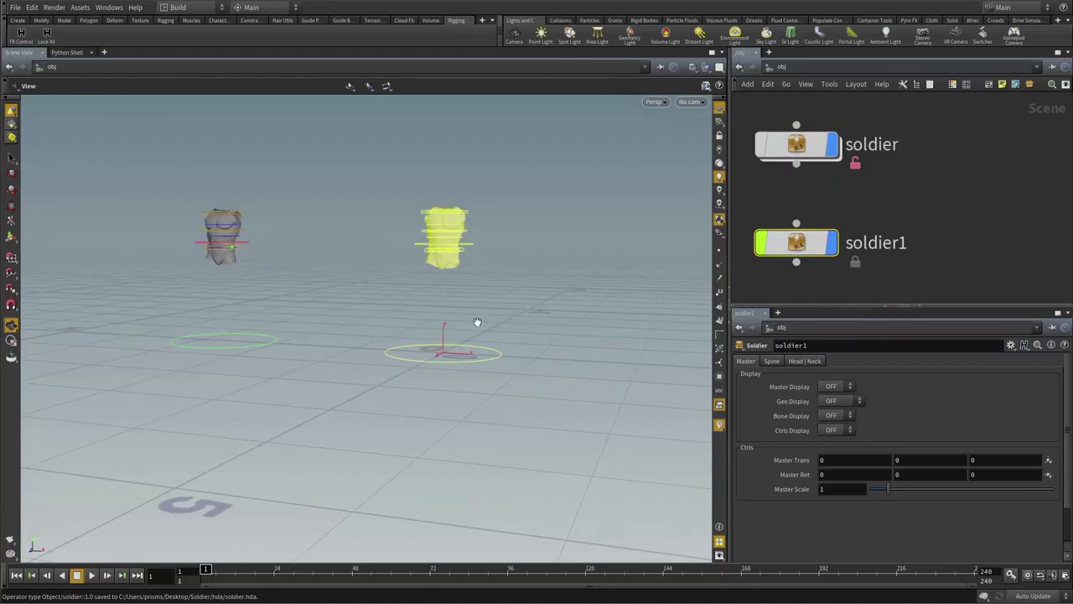
# - Inside the soldier asset's network, set the asset's Spine Geo Display and Ctrls Display parameters to OFF
pyautogui.doubleClick(789, 242)
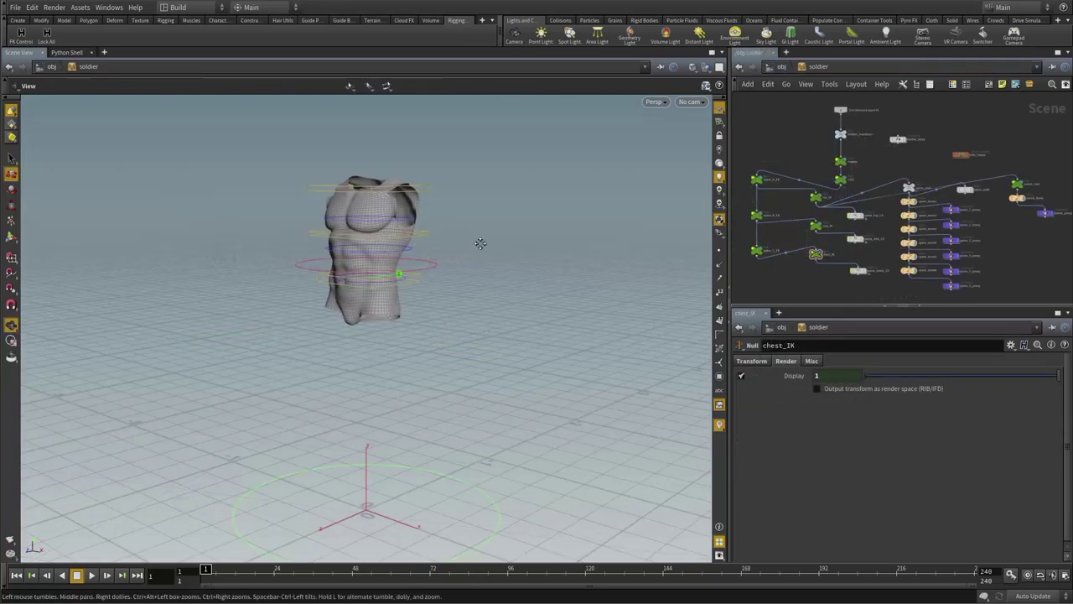
pyautogui.moveTo(479, 240); pyautogui.dragTo(438, 296)
pyautogui.moveTo(438, 296); pyautogui.dragTo(358, 237, button='right')
pyautogui.moveTo(358, 237); pyautogui.dragTo(420, 292, button='middle')
pyautogui.moveTo(419, 292); pyautogui.dragTo(411, 419)
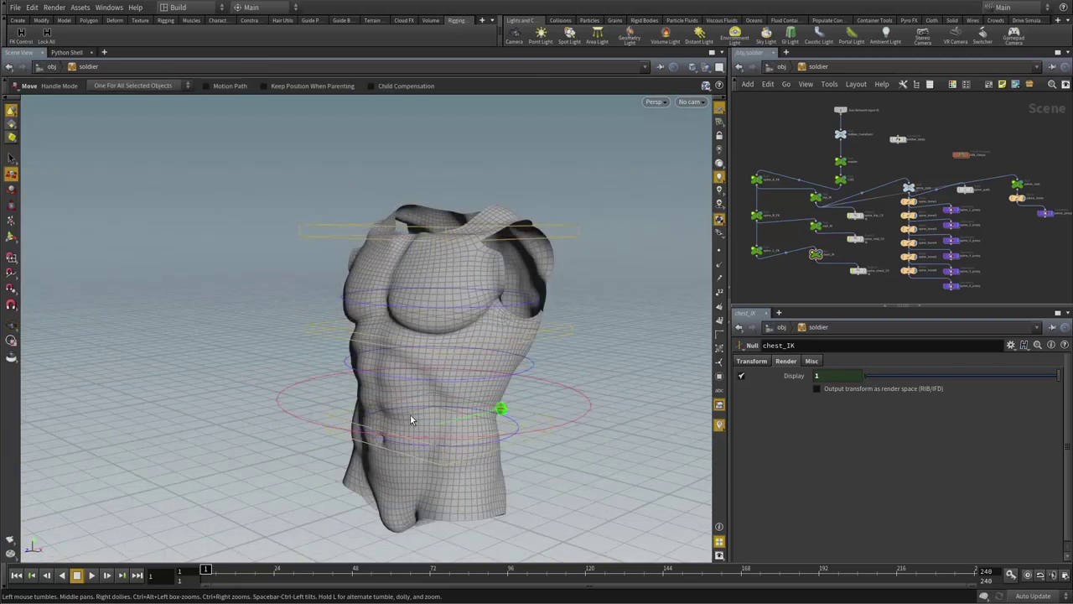
pyautogui.rightClick(818, 70)
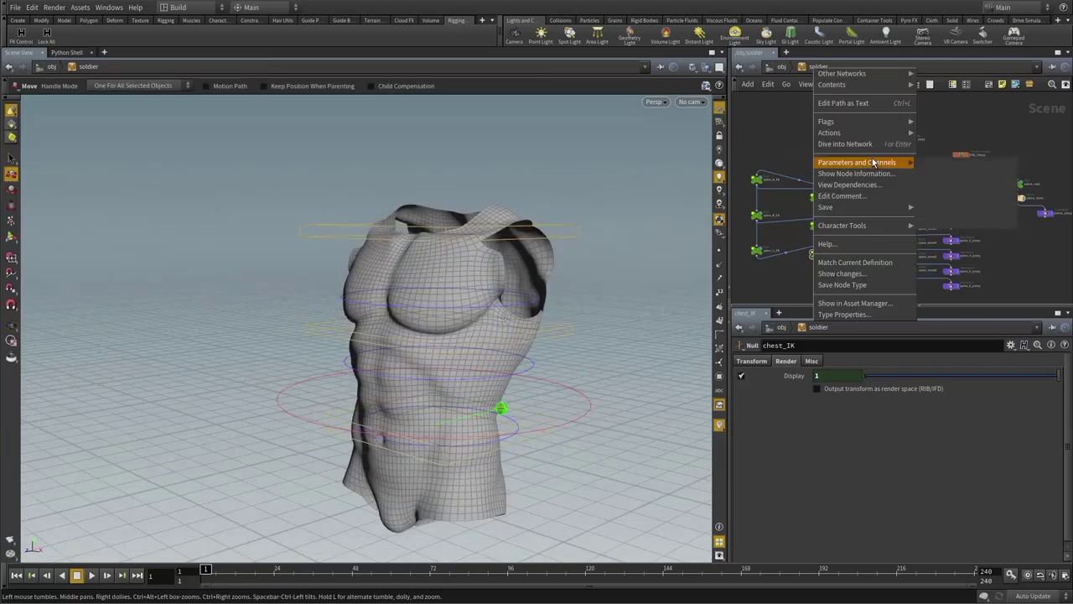
pyautogui.click(960, 164)
pyautogui.click(521, 210)
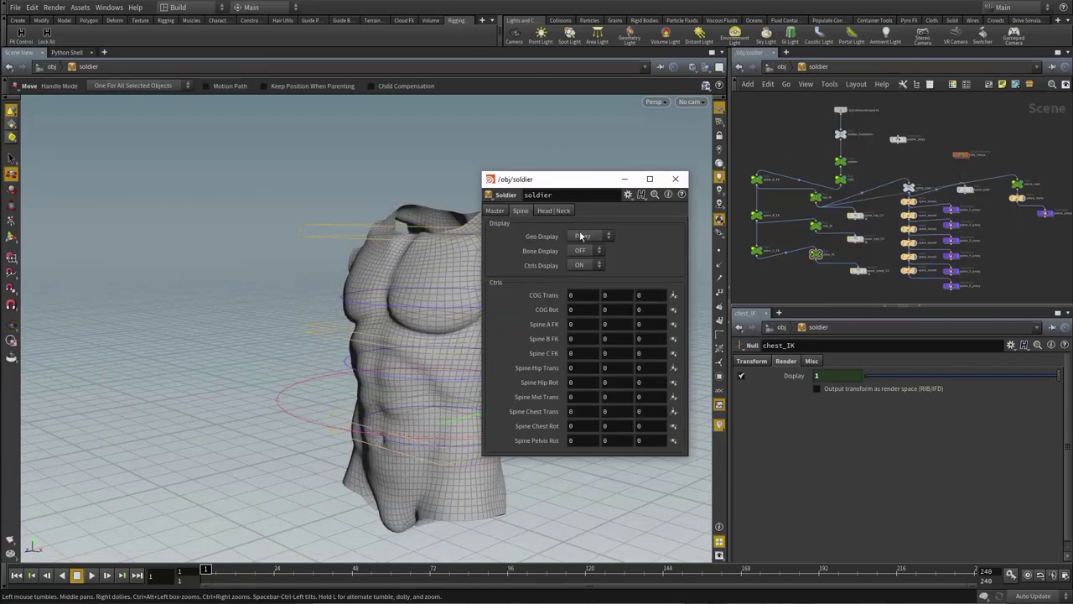
pyautogui.click(582, 236)
pyautogui.click(584, 251)
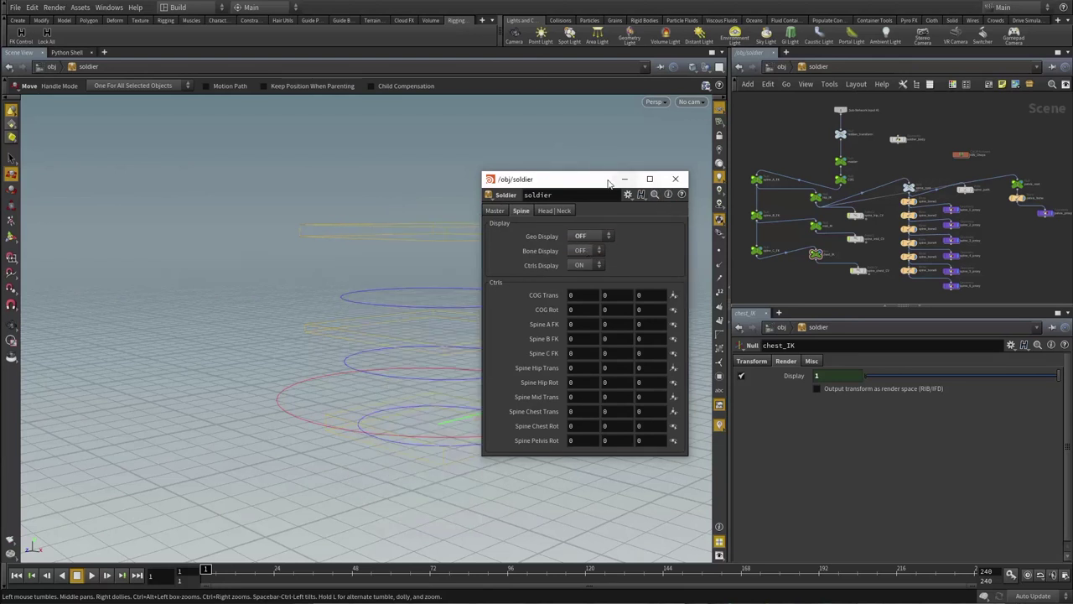
pyautogui.moveTo(600, 182); pyautogui.dragTo(695, 190)
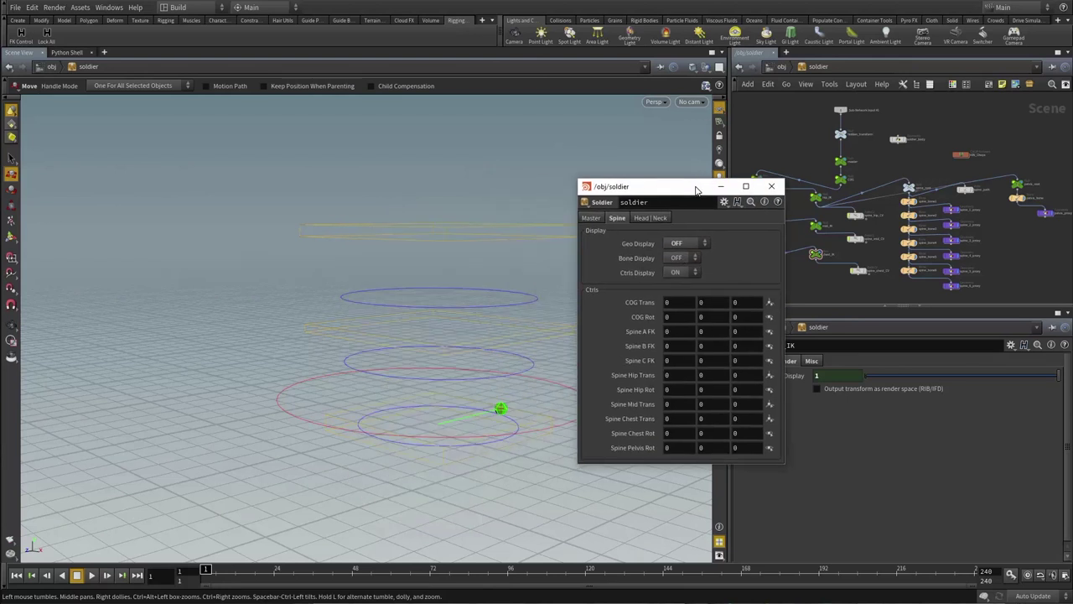
pyautogui.click(676, 274)
pyautogui.click(675, 291)
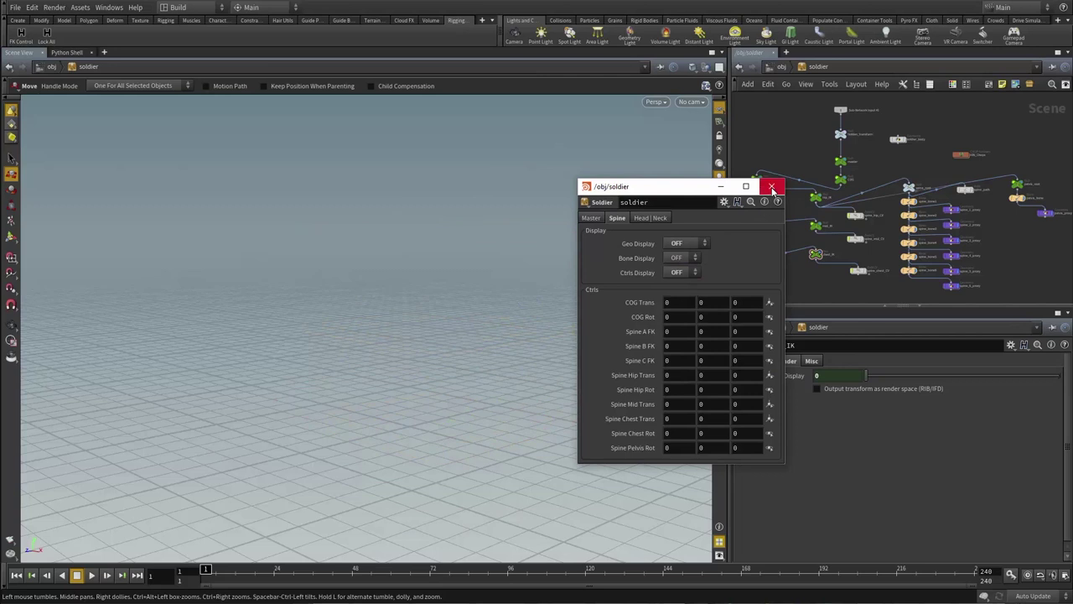
pyautogui.click(772, 187)
# - Display the soldier_body geometry and show its head and shoulders close up in the Right view
pyautogui.scroll(5, 906, 151)
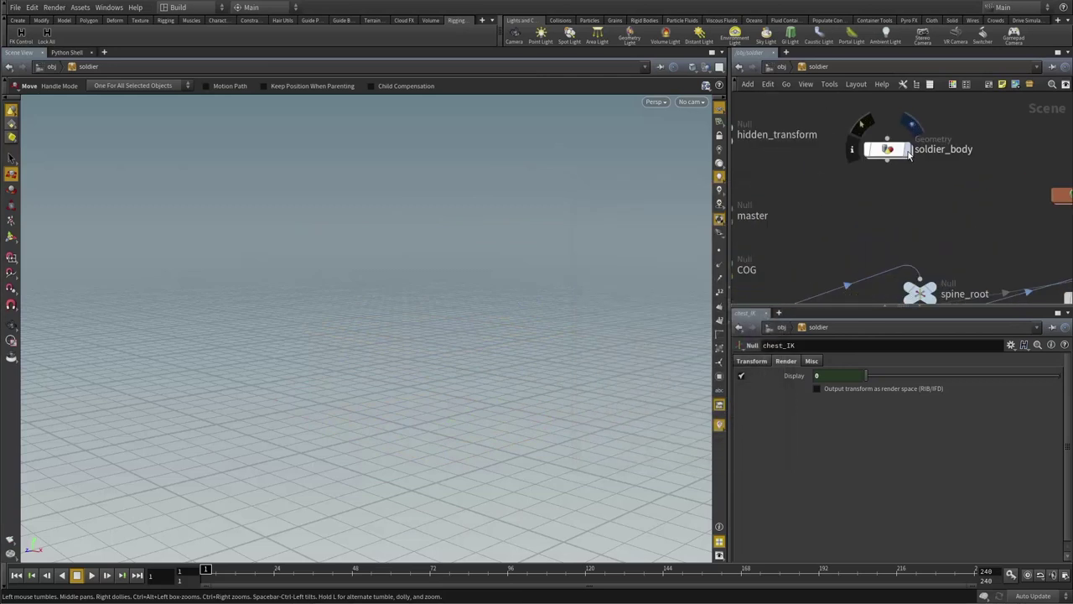
pyautogui.click(909, 154)
pyautogui.click(888, 149)
pyautogui.click(870, 208)
pyautogui.scroll(-3, 475, 238)
pyautogui.keyDown('alt'); pyautogui.moveTo(475, 237); pyautogui.dragTo(438, 247); pyautogui.keyUp('alt')
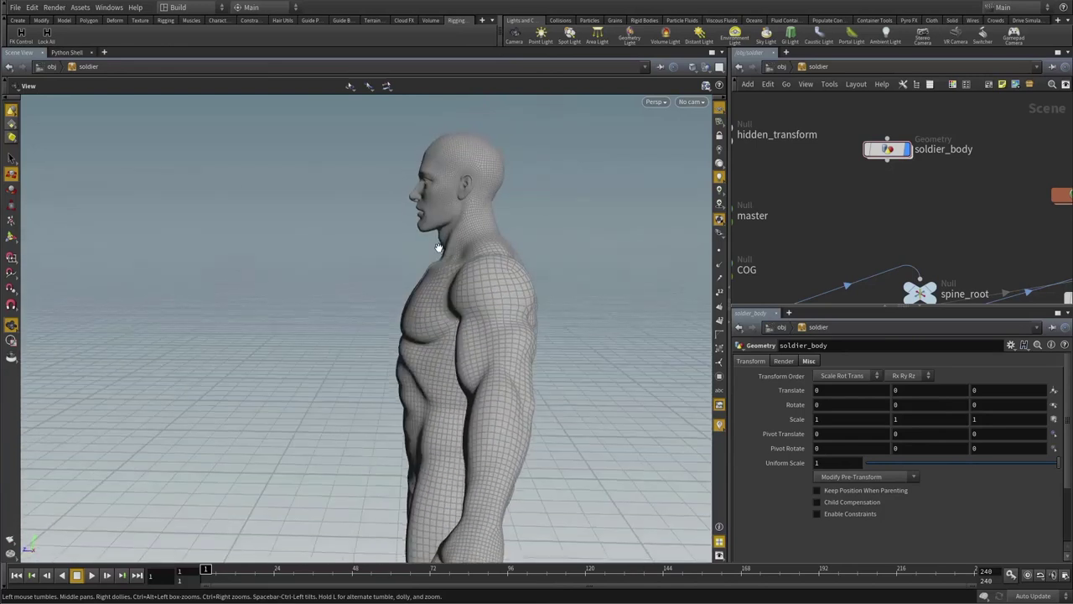
pyautogui.hotkey('space', '4')
pyautogui.moveTo(292, 130); pyautogui.dragTo(300, 243)
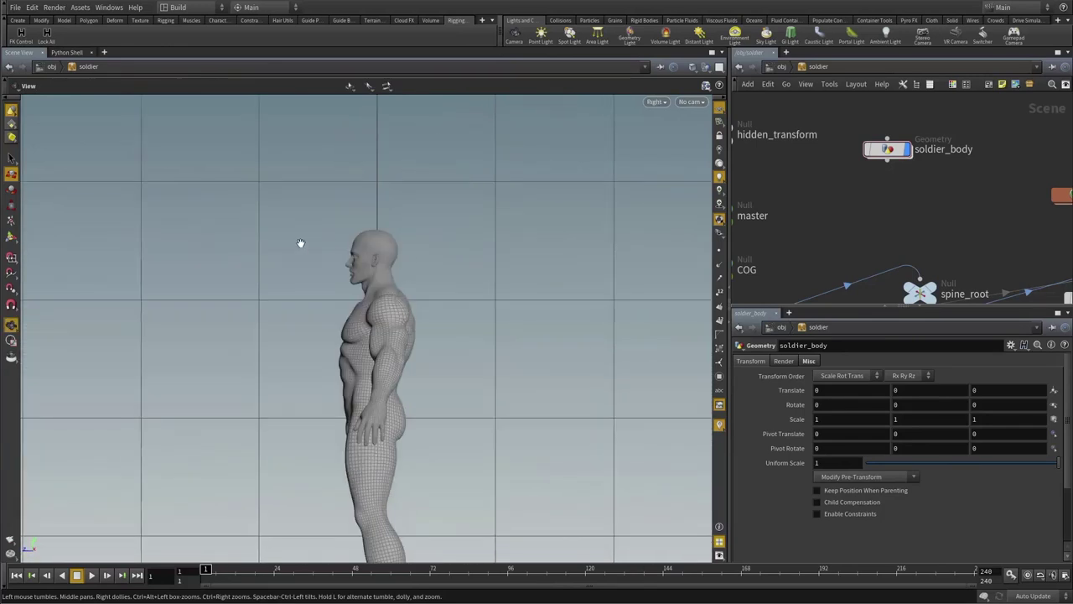
pyautogui.moveTo(301, 244); pyautogui.dragTo(570, 223, button='right')
pyautogui.moveTo(571, 223); pyautogui.dragTo(481, 213, button='middle')
pyautogui.moveTo(481, 213); pyautogui.dragTo(605, 264, button='right')
# - Set the soldier asset's Spine Bone Display parameter to ON and close its parameter window
pyautogui.rightClick(818, 67)
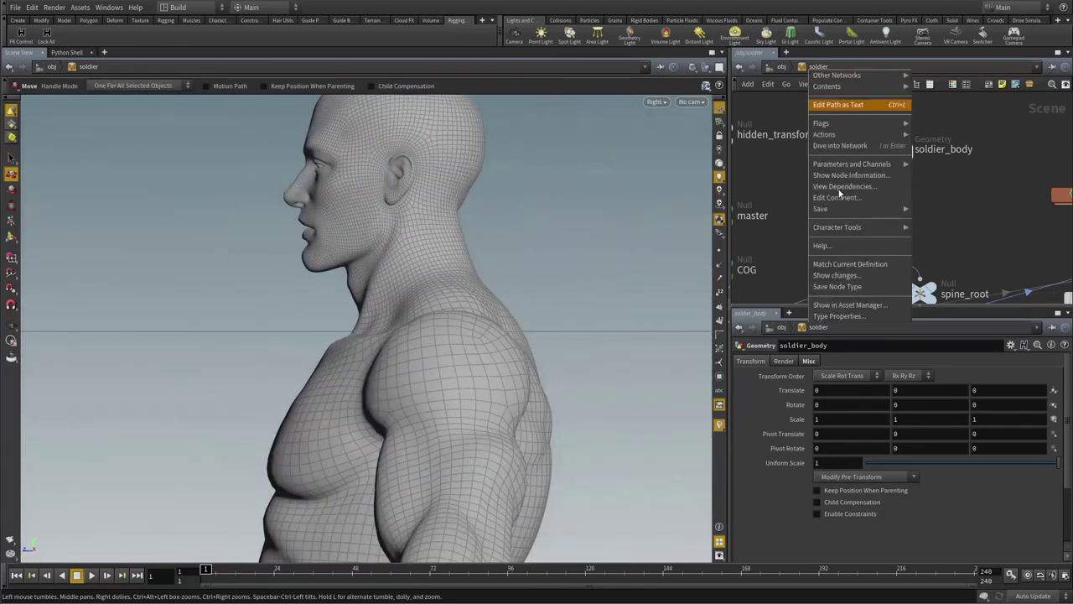
pyautogui.moveTo(862, 164)
pyautogui.click(947, 165)
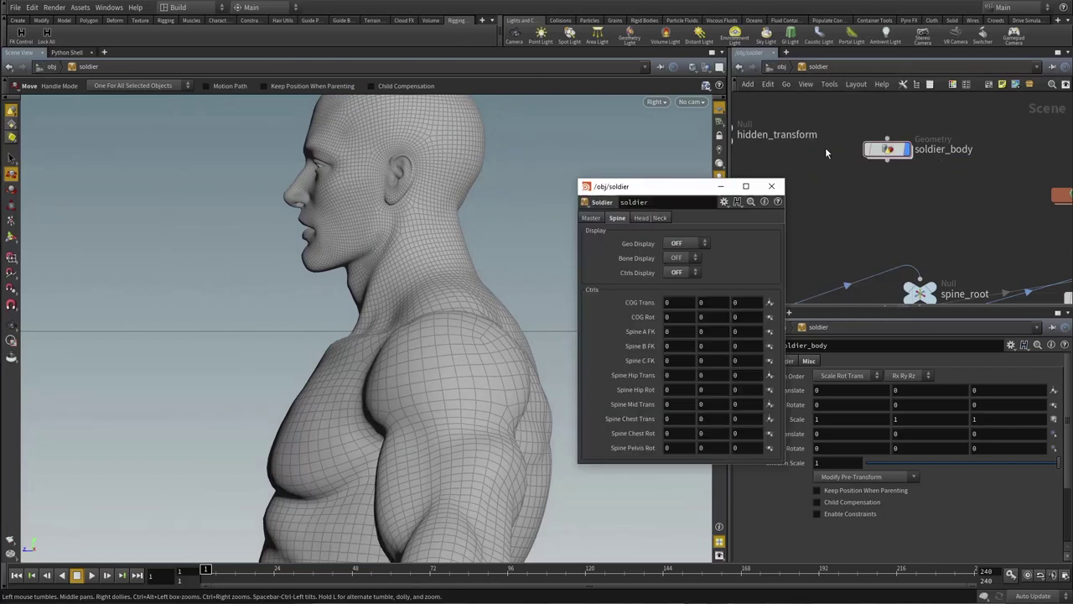
pyautogui.click(678, 257)
pyautogui.click(671, 281)
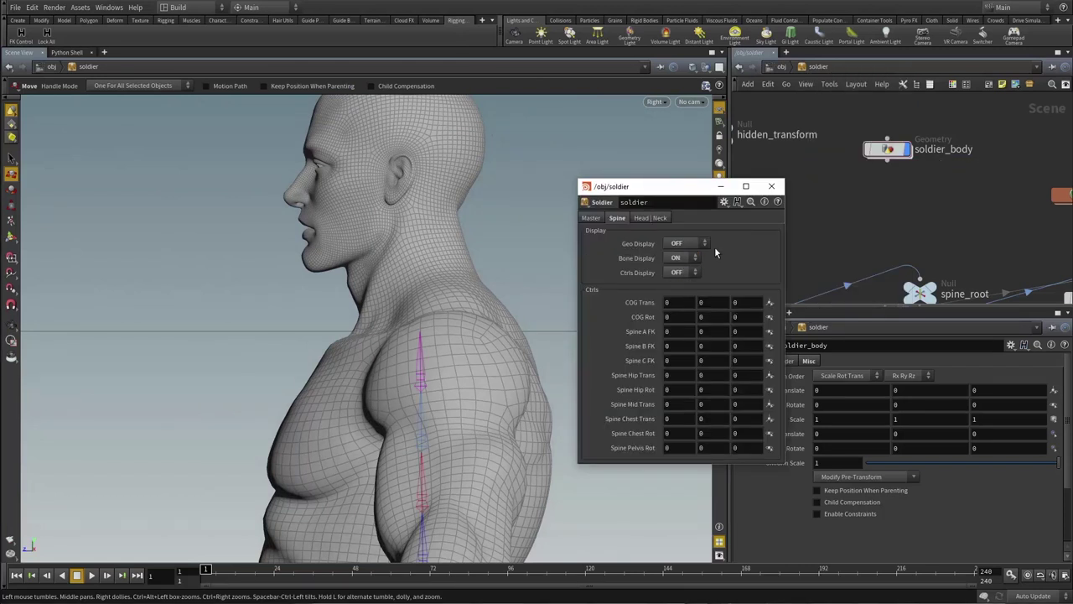
pyautogui.click(771, 186)
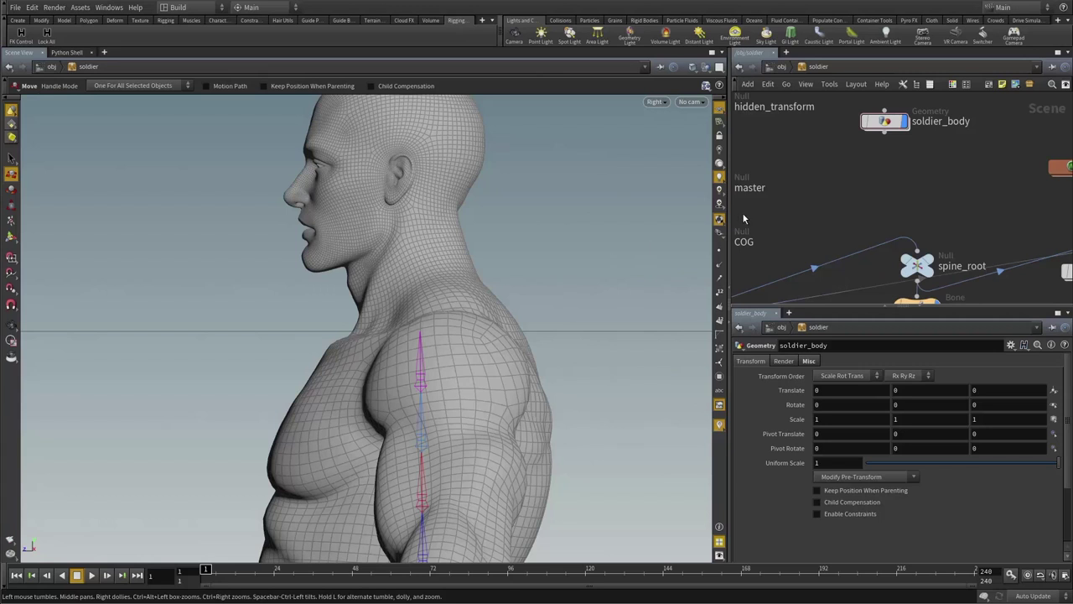
# - Frame the head, neck and uppermost spine bone in the Right view and start the Bones tool
pyautogui.scroll(-2, 818, 208)
pyautogui.scroll(2, 481, 242)
pyautogui.moveTo(436, 307); pyautogui.dragTo(453, 414, button='middle')
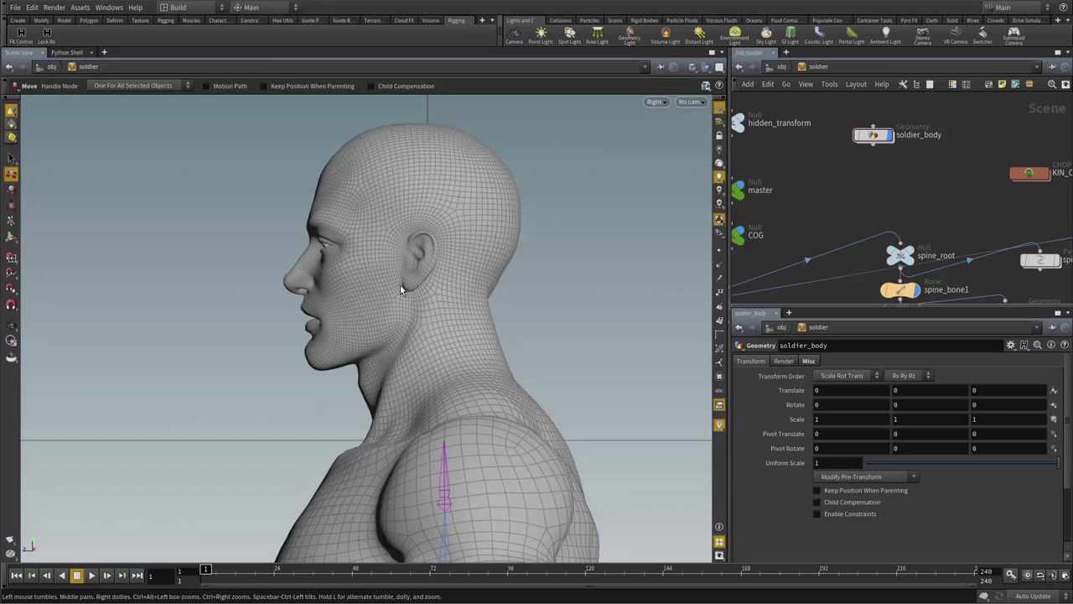
pyautogui.moveTo(381, 355); pyautogui.dragTo(388, 460)
pyautogui.moveTo(325, 148); pyautogui.dragTo(400, 460)
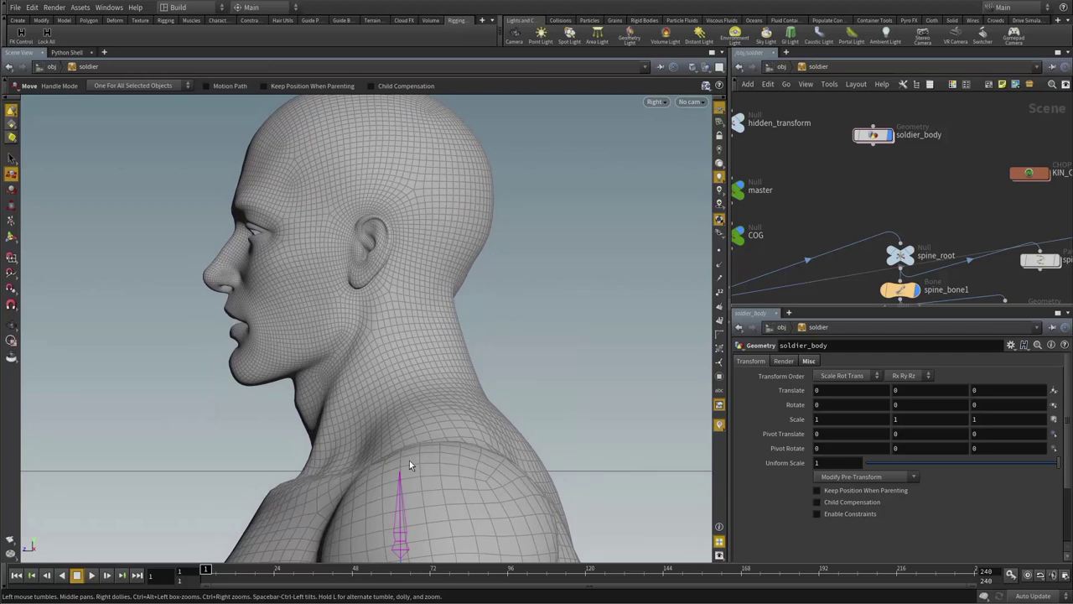
pyautogui.press('Tab')
pyautogui.write('bone')
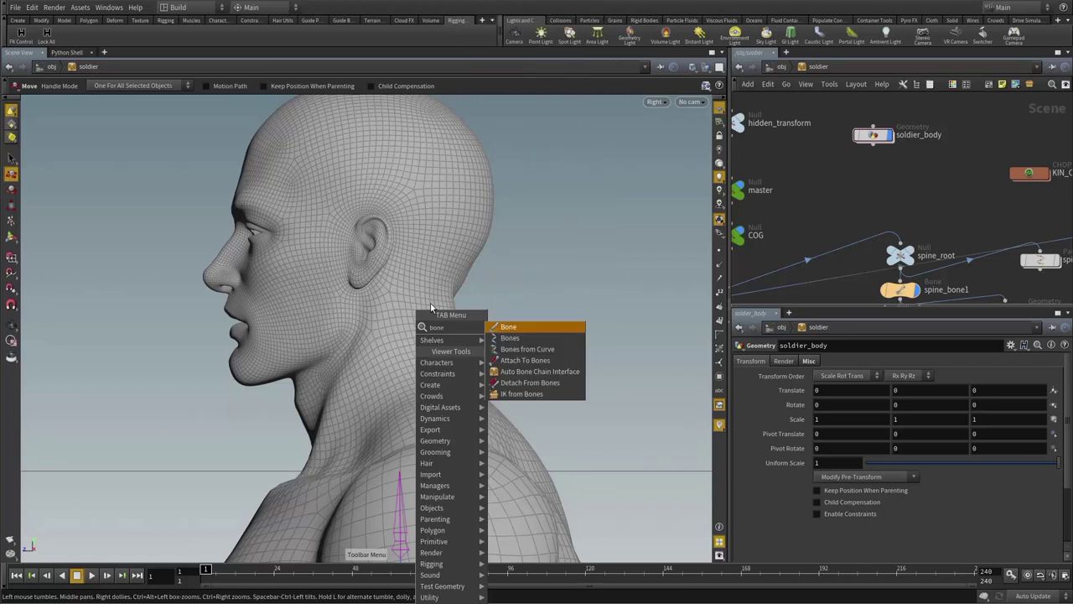
pyautogui.click(497, 328)
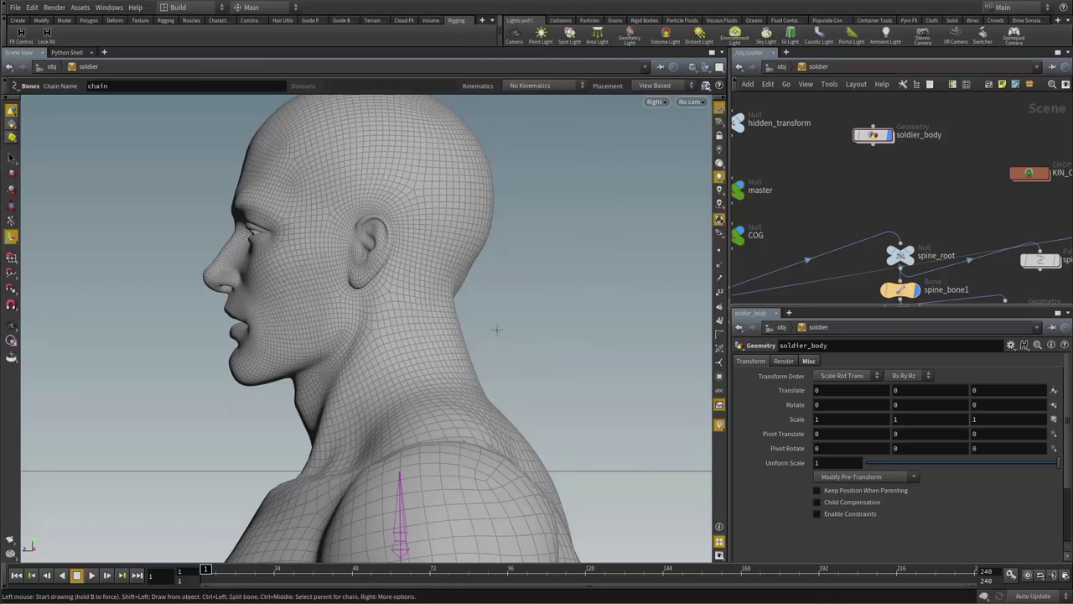
# - Name the new bone chain neck and set its placement to Freehand
pyautogui.keyDown('alt'); pyautogui.moveTo(413, 302); pyautogui.dragTo(401, 278); pyautogui.keyUp('alt')
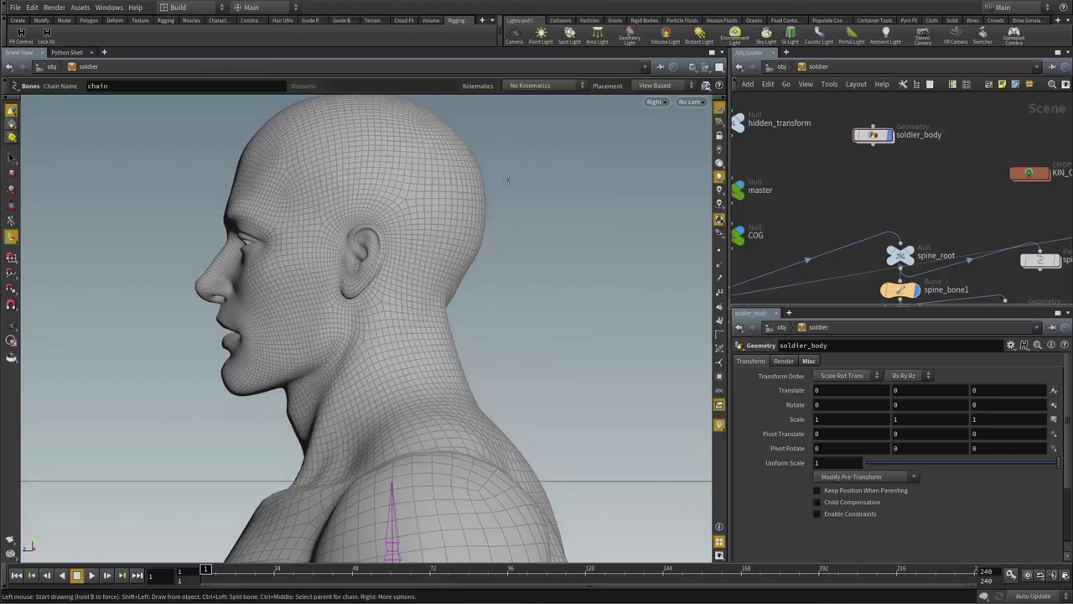
pyautogui.doubleClick(107, 86)
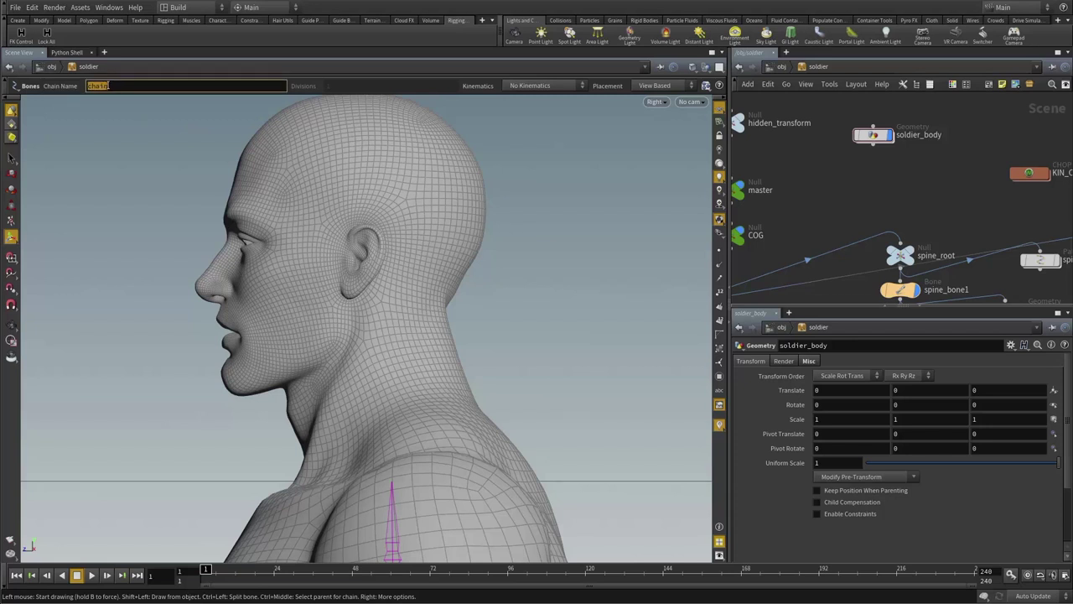
pyautogui.write('neck')
pyautogui.press('Return')
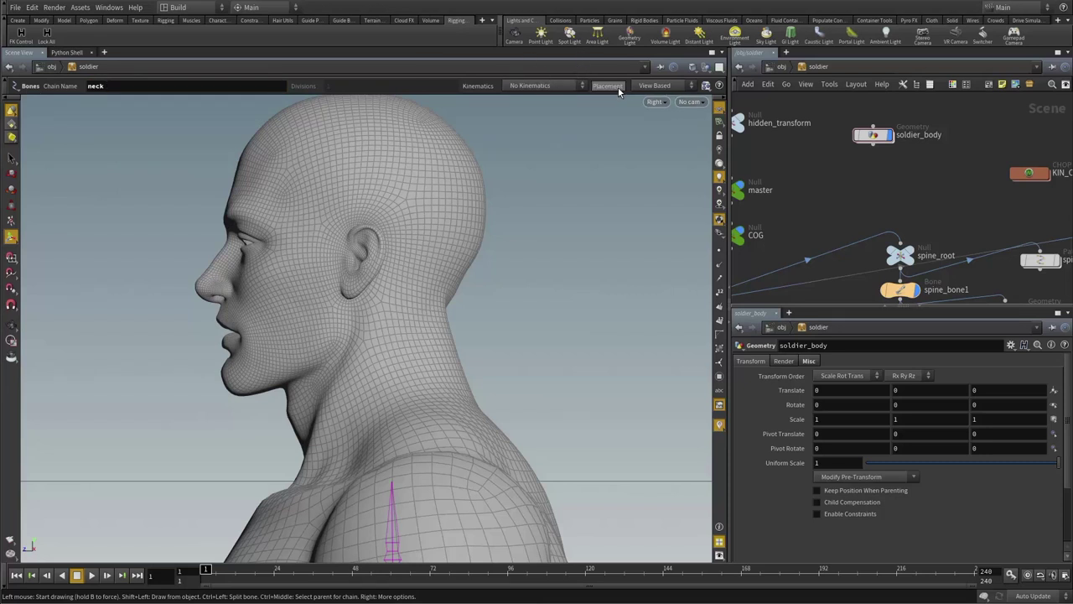
pyautogui.click(655, 85)
pyautogui.click(660, 123)
pyautogui.moveTo(527, 250)
pyautogui.keyDown('alt'); pyautogui.mouseDown(button='right')
pyautogui.moveTo(189, 276)
pyautogui.moveTo(453, 276)
pyautogui.mouseUp(button='right'); pyautogui.keyUp('alt')
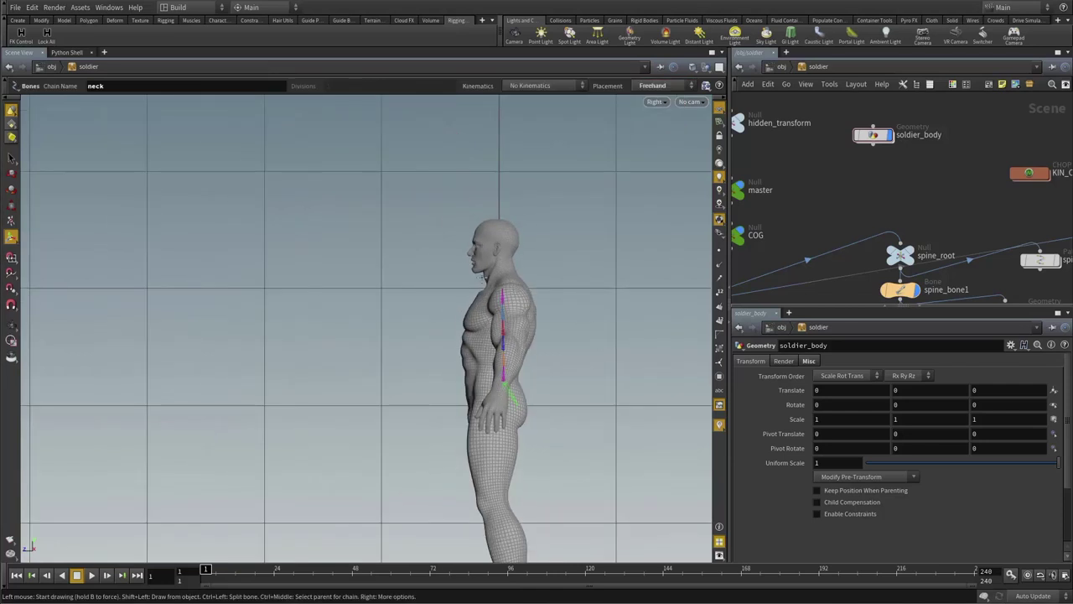
# - Draw a two-bone neck chain from the tip of the uppermost spine bone through the neck to the skull base and finish it
pyautogui.keyDown('alt'); pyautogui.moveTo(483, 278); pyautogui.dragTo(335, 280, button='middle'); pyautogui.keyUp('alt')
pyautogui.keyDown('alt'); pyautogui.moveTo(335, 280); pyautogui.dragTo(479, 247, button='right'); pyautogui.keyUp('alt')
pyautogui.keyDown('alt'); pyautogui.moveTo(309, 174); pyautogui.dragTo(343, 292, button='middle'); pyautogui.keyUp('alt')
pyautogui.keyDown('alt'); pyautogui.moveTo(343, 292); pyautogui.dragTo(447, 298, button='right'); pyautogui.keyUp('alt')
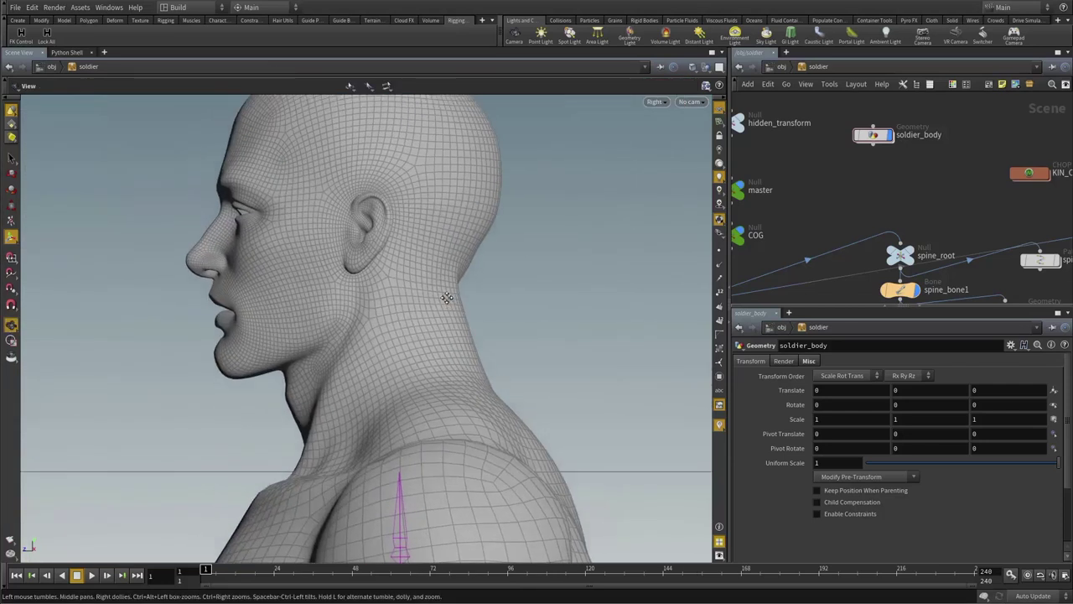
pyautogui.keyDown('alt'); pyautogui.moveTo(481, 231); pyautogui.dragTo(476, 297, button='middle'); pyautogui.keyUp('alt')
pyautogui.keyDown('alt'); pyautogui.moveTo(463, 364); pyautogui.dragTo(482, 293, button='middle'); pyautogui.keyUp('alt')
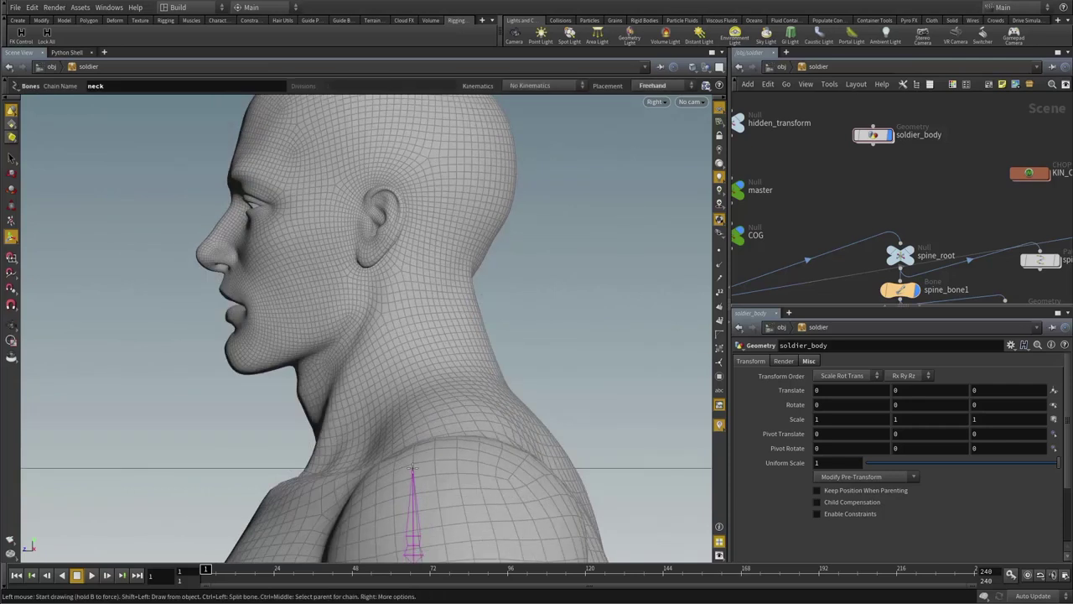
pyautogui.click(420, 430)
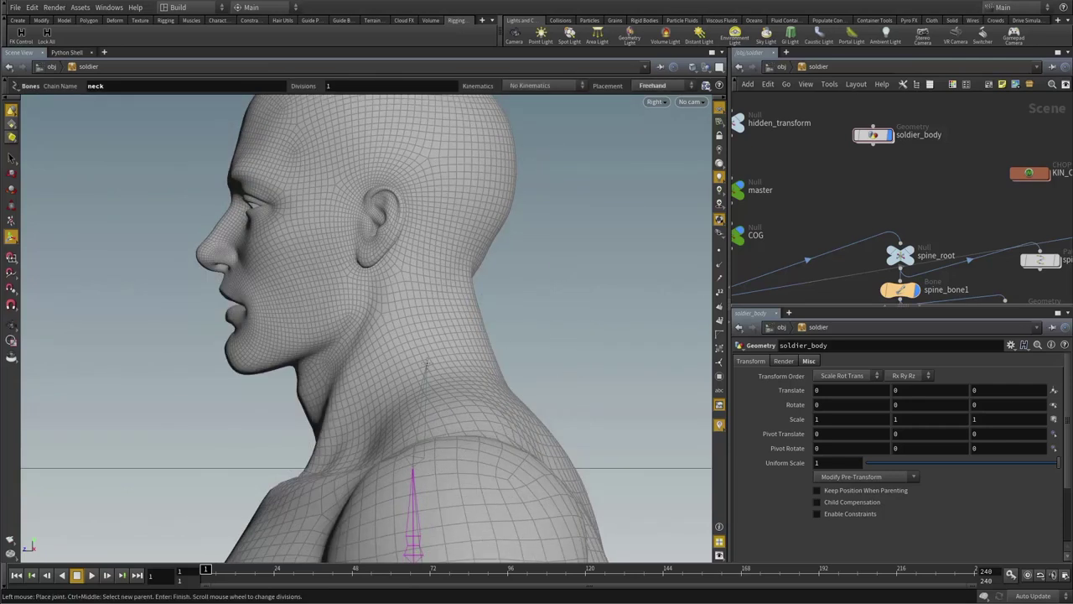
pyautogui.click(425, 363)
pyautogui.rightClick(560, 236)
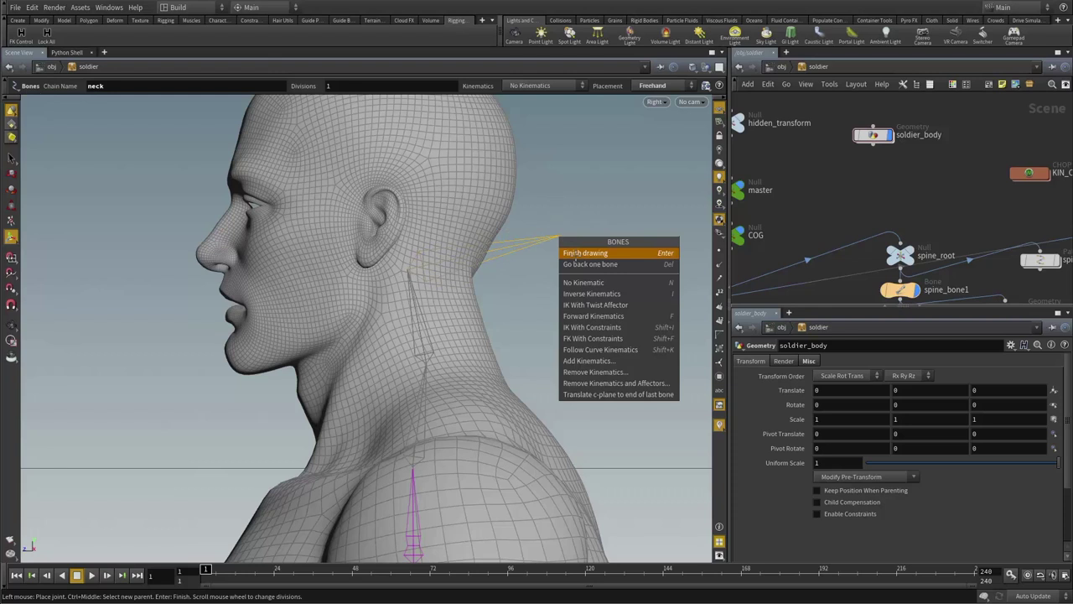
pyautogui.click(575, 253)
# - Rename the new neck chain's root null to neck_root
pyautogui.scroll(-5, 1003, 163)
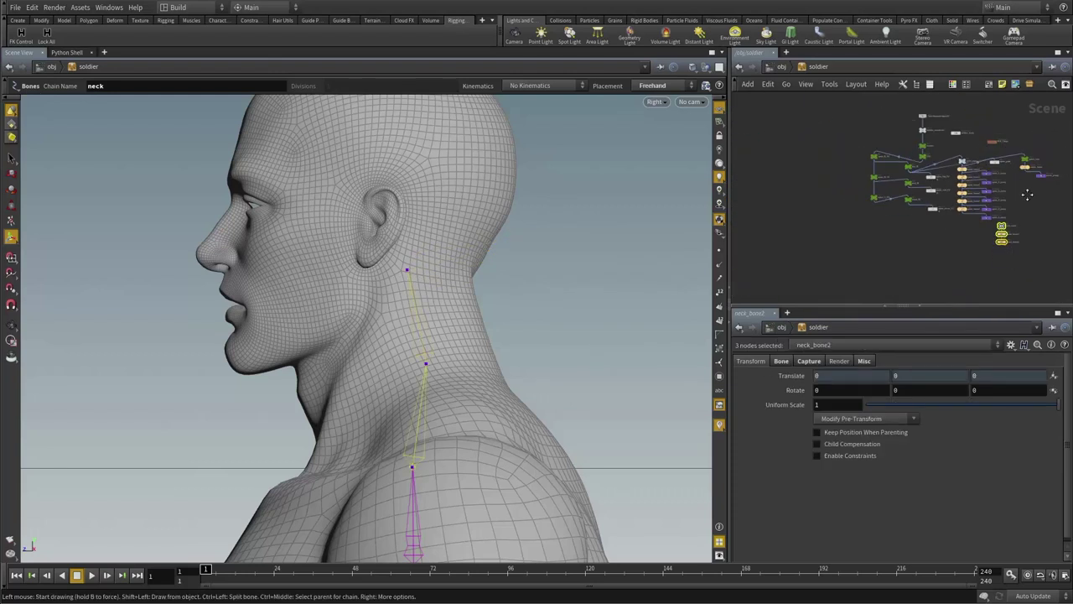
pyautogui.scroll(2, 1031, 203)
pyautogui.moveTo(1033, 206); pyautogui.dragTo(977, 183, button='middle')
pyautogui.press('f')
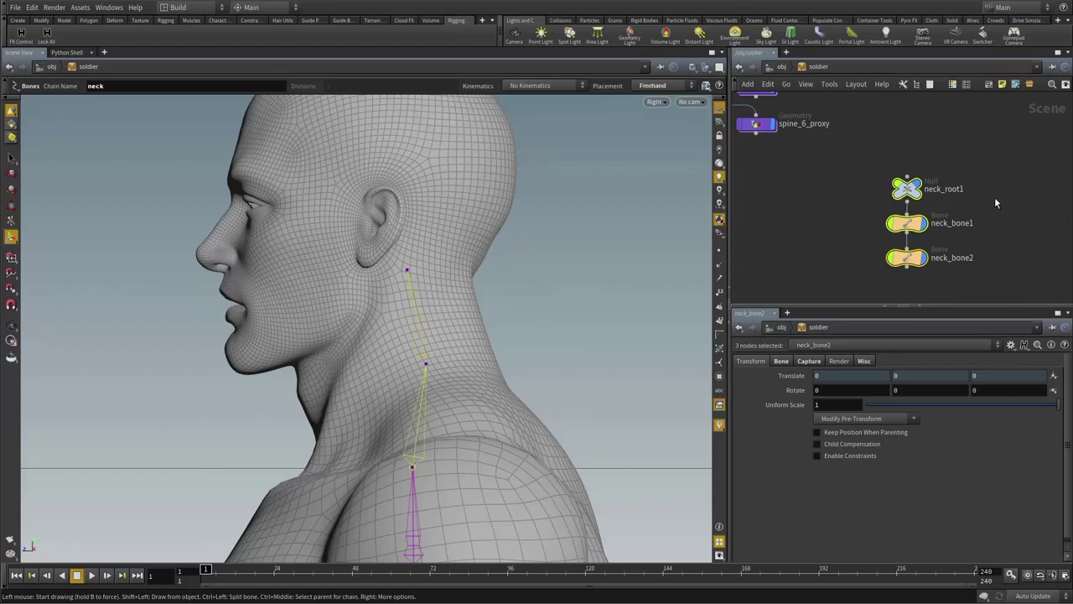
pyautogui.click(941, 210)
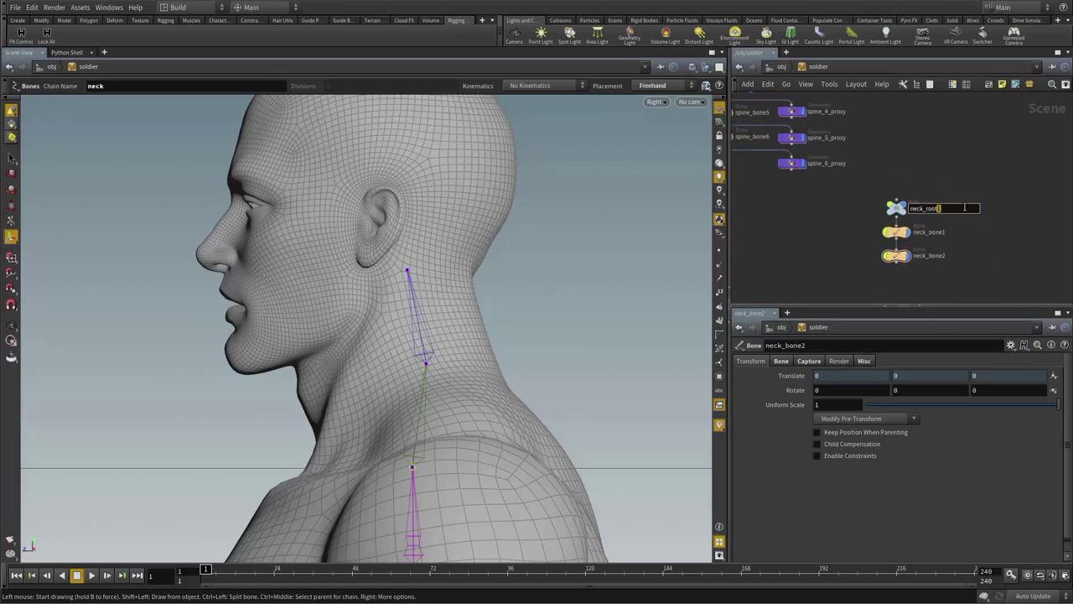
pyautogui.press('Return')
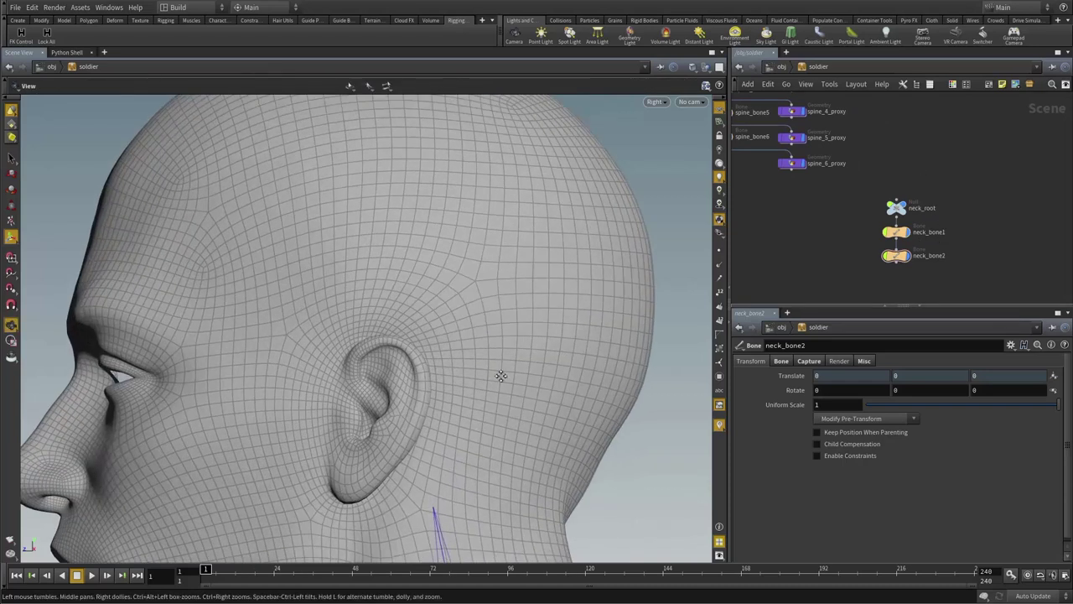
# - Draw a single-bone chain named head from the tip of the upper neck bone to the top of the skull
pyautogui.moveTo(501, 376); pyautogui.dragTo(465, 360, button='right')
pyautogui.moveTo(465, 360); pyautogui.dragTo(460, 353, button='middle')
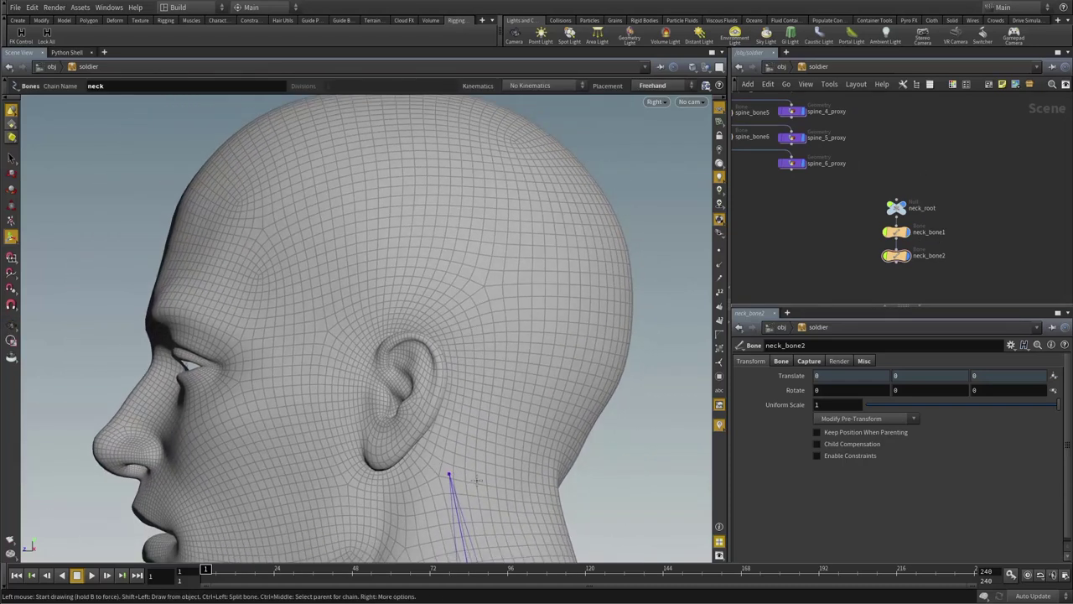
pyautogui.moveTo(476, 480); pyautogui.dragTo(455, 351, button='middle')
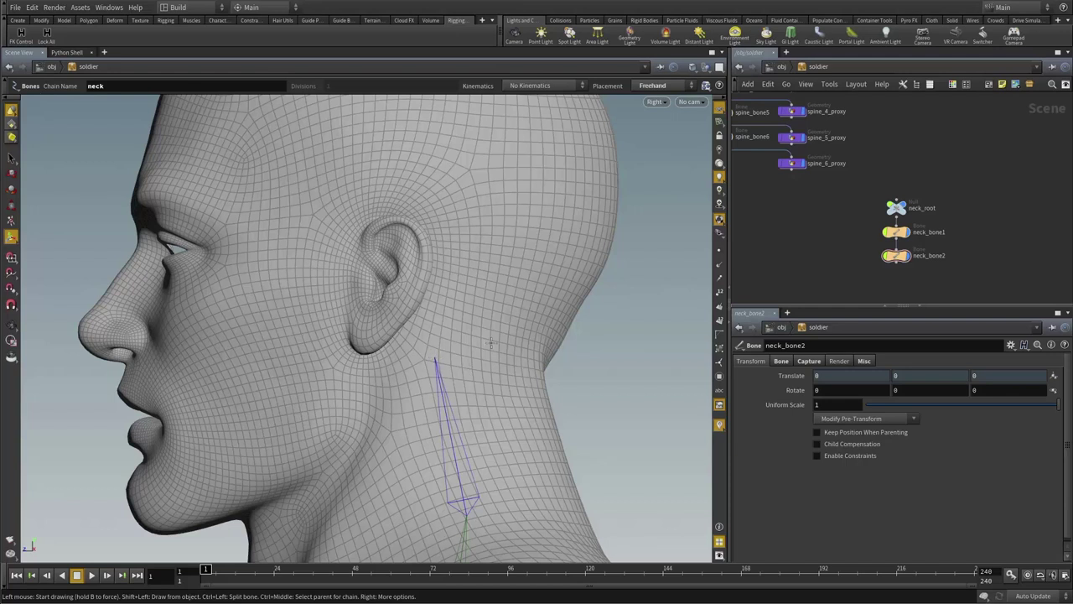
pyautogui.press('Escape')
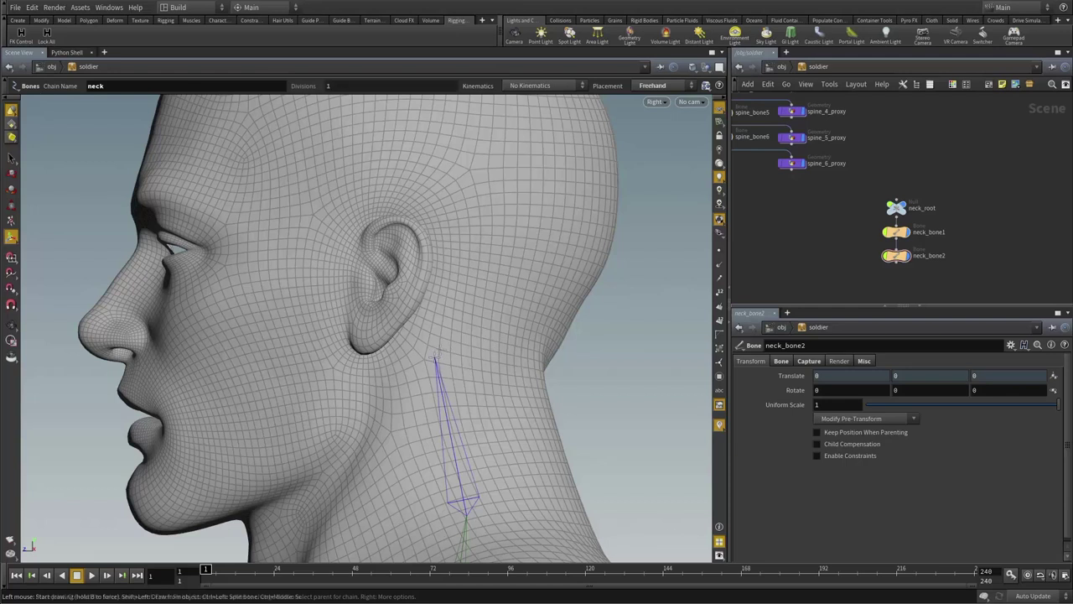
pyautogui.moveTo(451, 298)
pyautogui.mouseDown()
pyautogui.moveTo(492, 335)
pyautogui.moveTo(467, 307)
pyautogui.mouseUp()
pyautogui.moveTo(467, 307); pyautogui.dragTo(457, 312, button='middle')
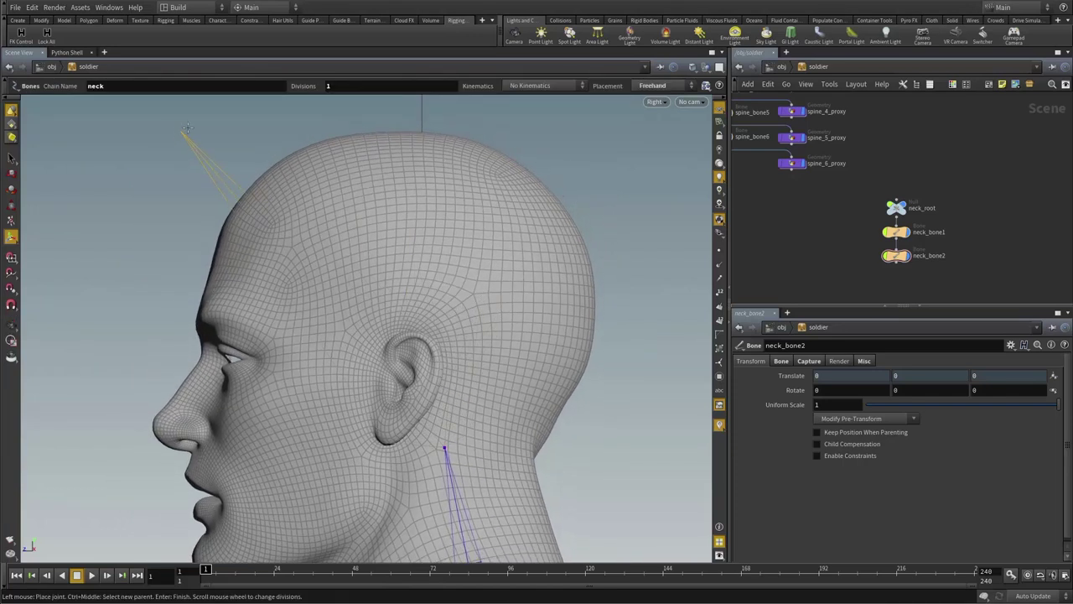
pyautogui.doubleClick(111, 81)
pyautogui.write('head')
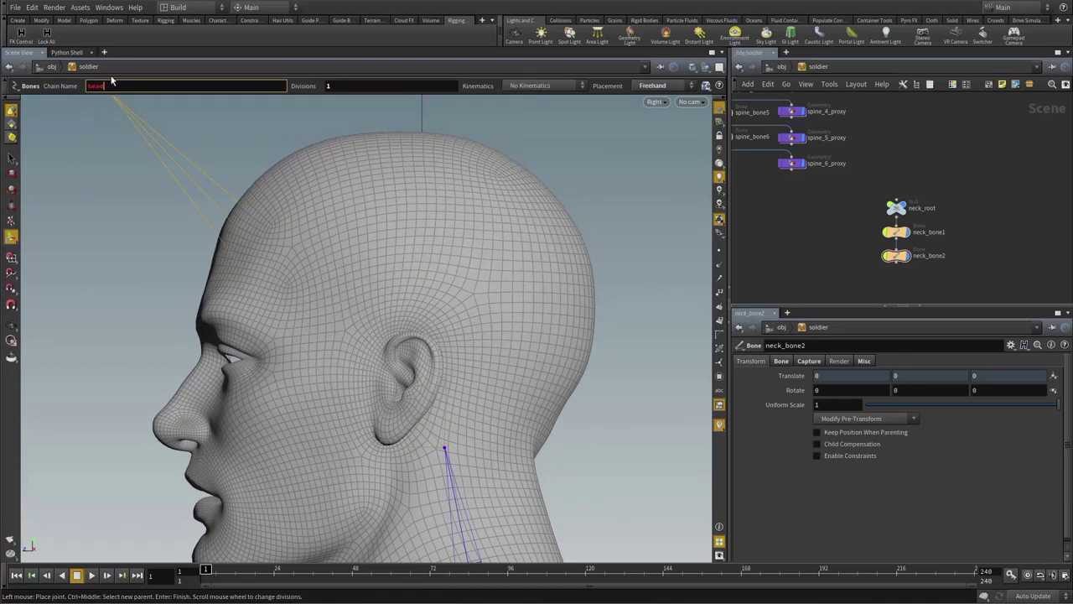
pyautogui.press('Return')
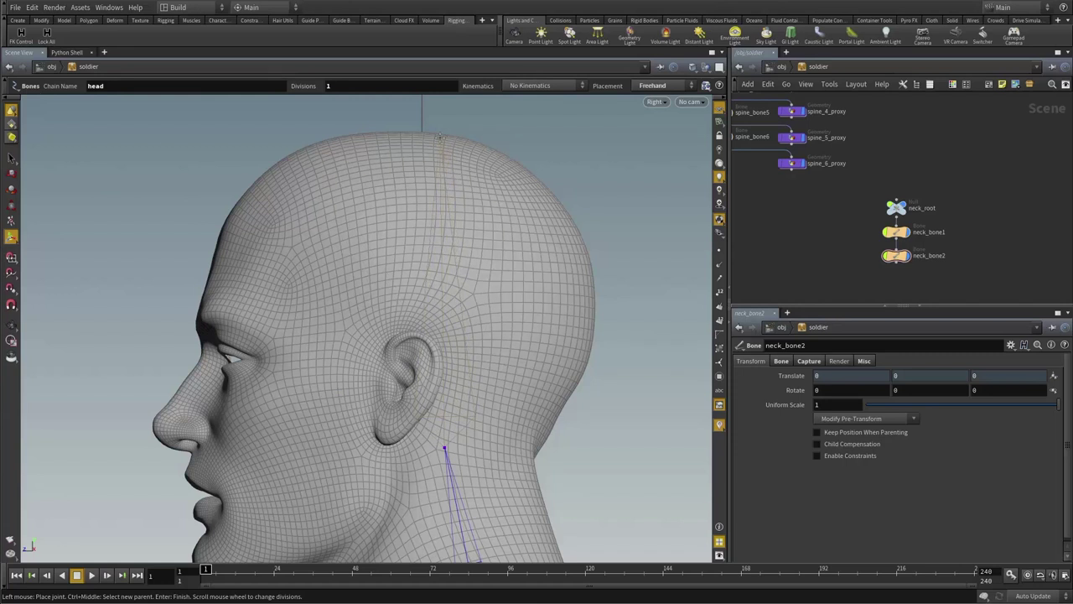
pyautogui.click(440, 137)
pyautogui.rightClick(476, 126)
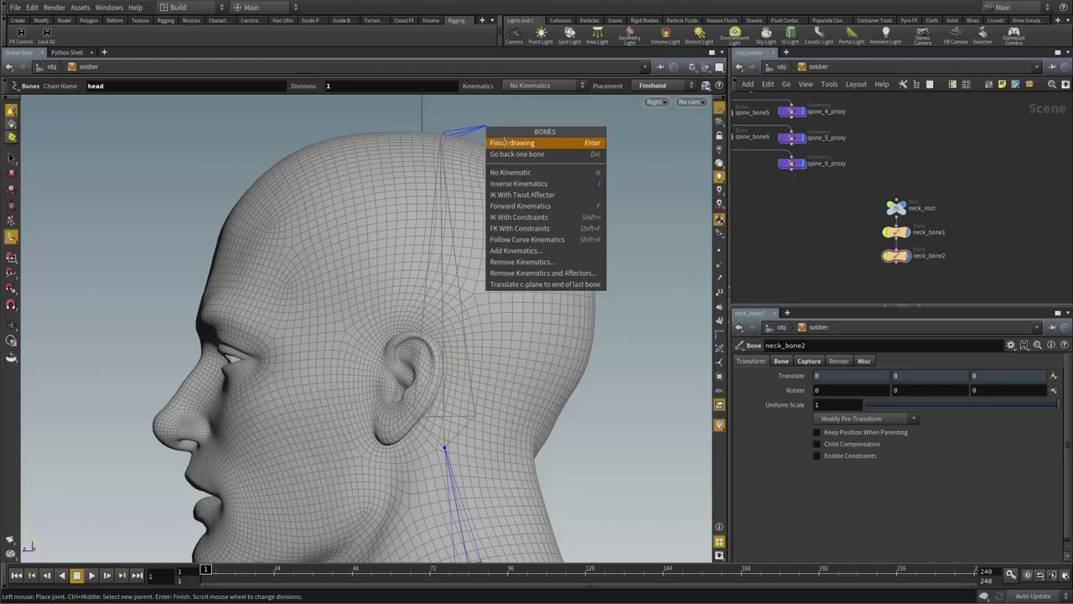
pyautogui.click(503, 142)
# - Rename the head chain's root null to head_root
pyautogui.click(964, 274)
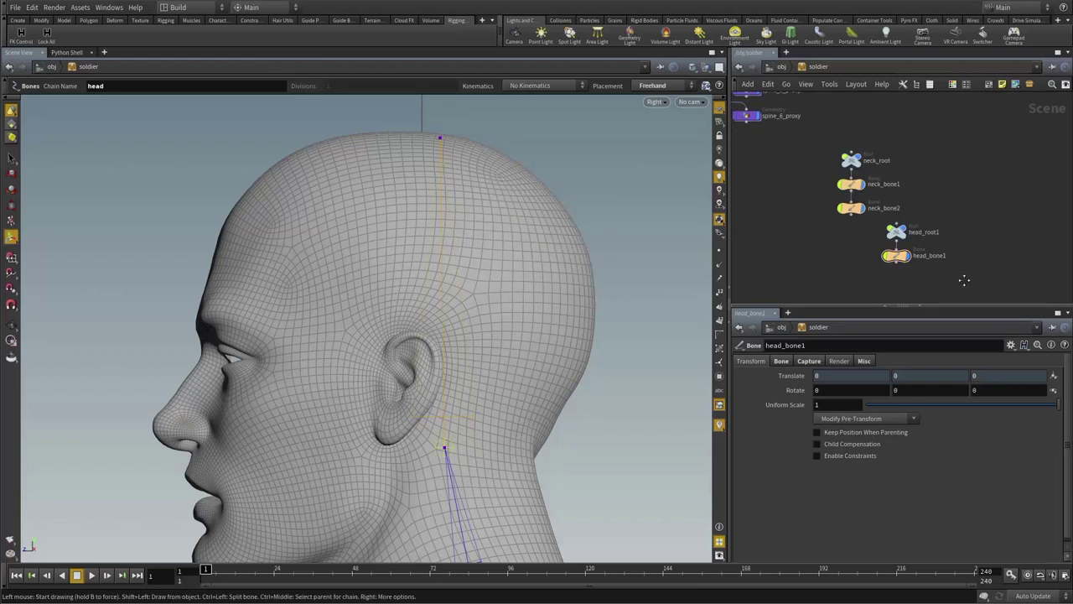
pyautogui.moveTo(963, 278); pyautogui.dragTo(946, 275, button='middle')
pyautogui.scroll(4, 923, 246)
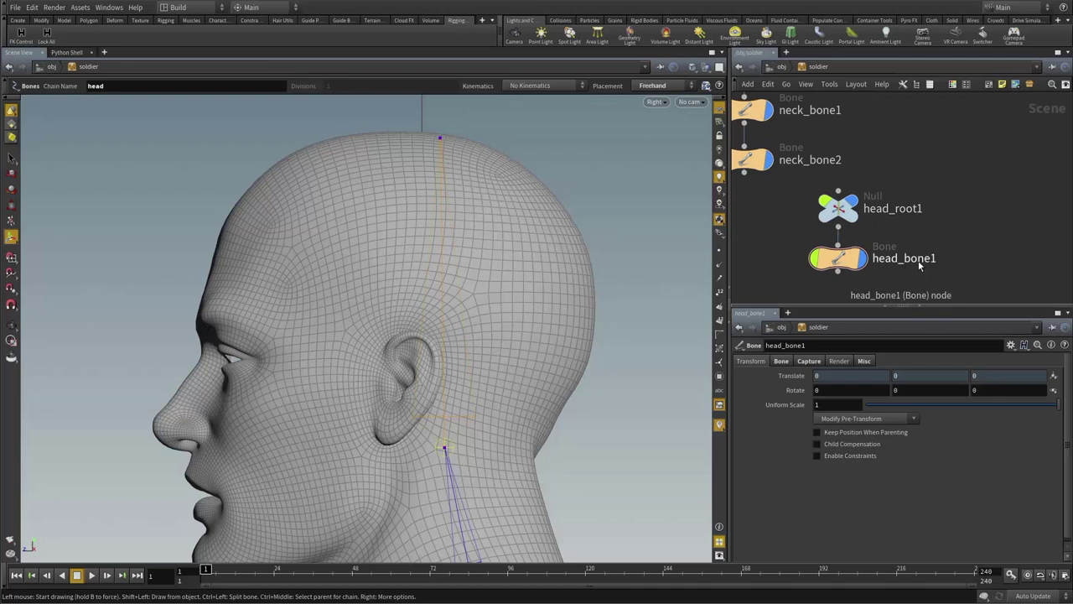
pyautogui.doubleClick(921, 211)
pyautogui.press('BackSpace')
pyautogui.press('Return')
pyautogui.scroll(-5, 934, 162)
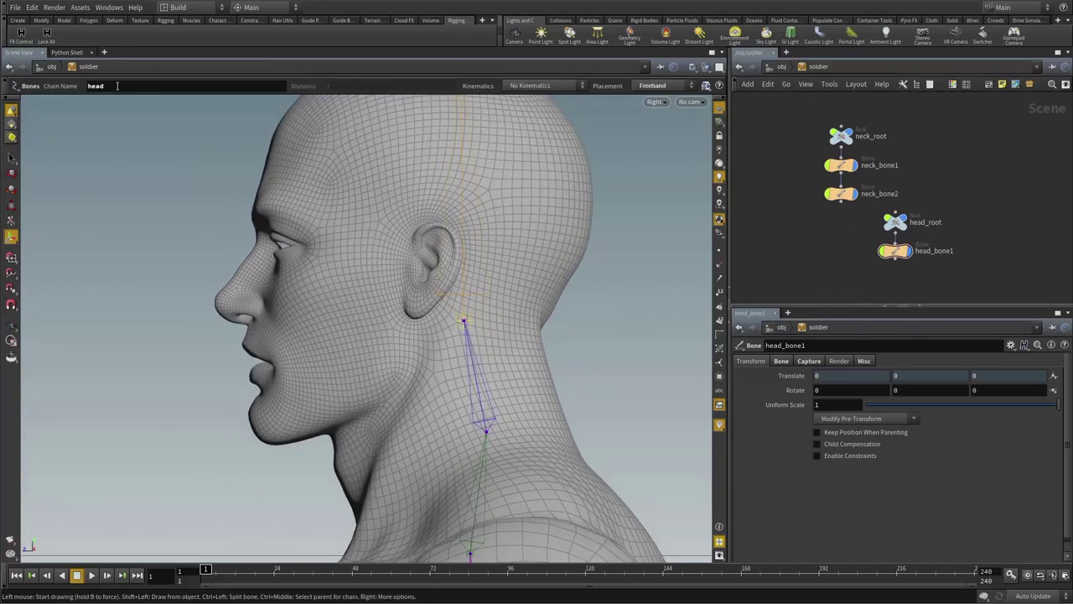
# - Draw a single-bone chain named jaw from just in front of the earlobe to the chin
pyautogui.doubleClick(89, 85)
pyautogui.write('jaw')
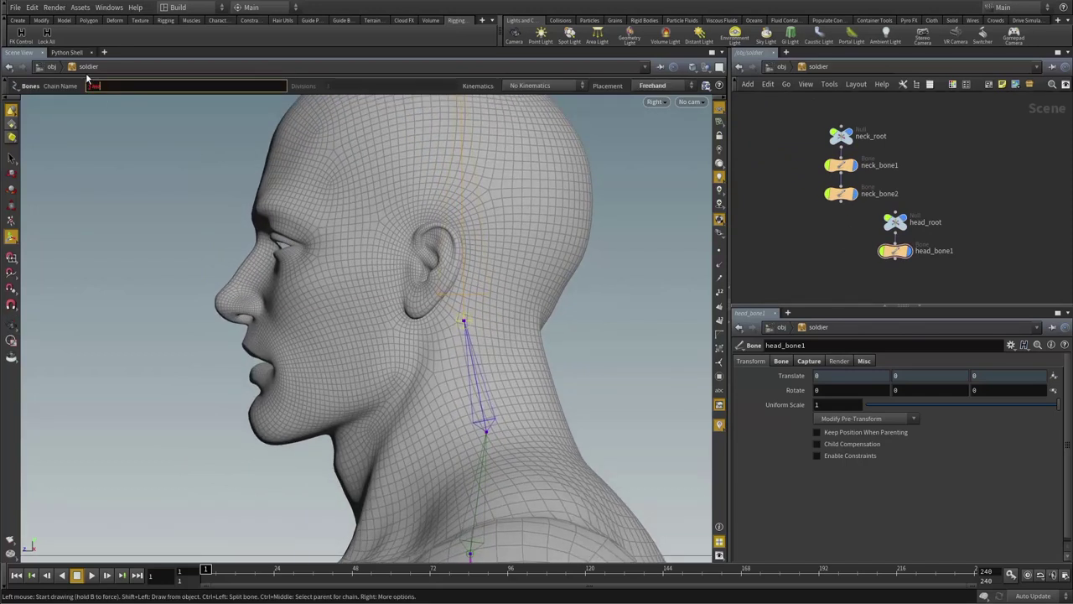
pyautogui.press('Return')
pyautogui.scroll(6, 515, 283)
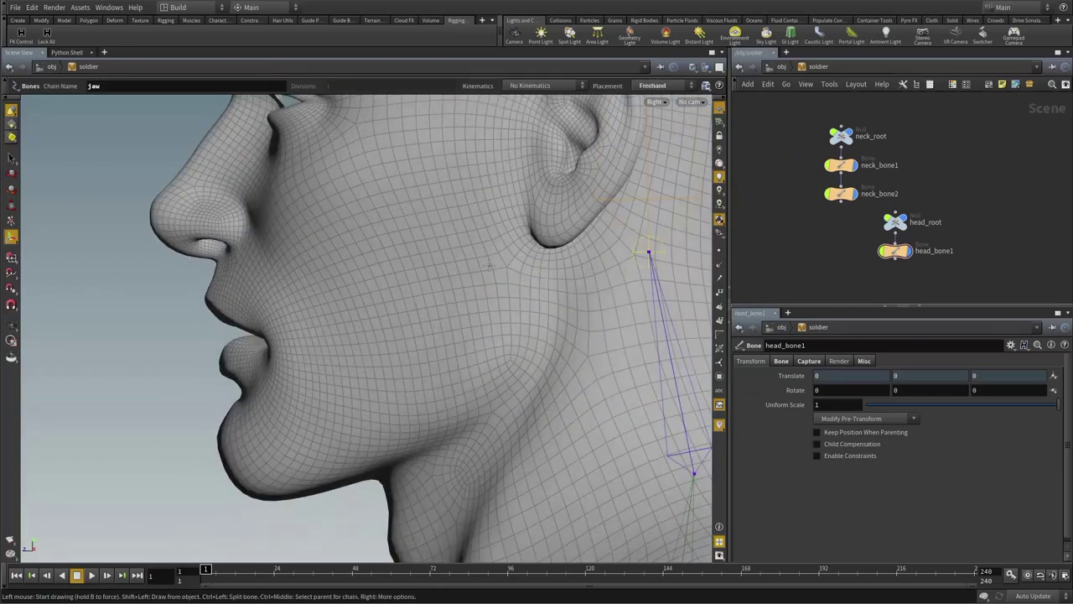
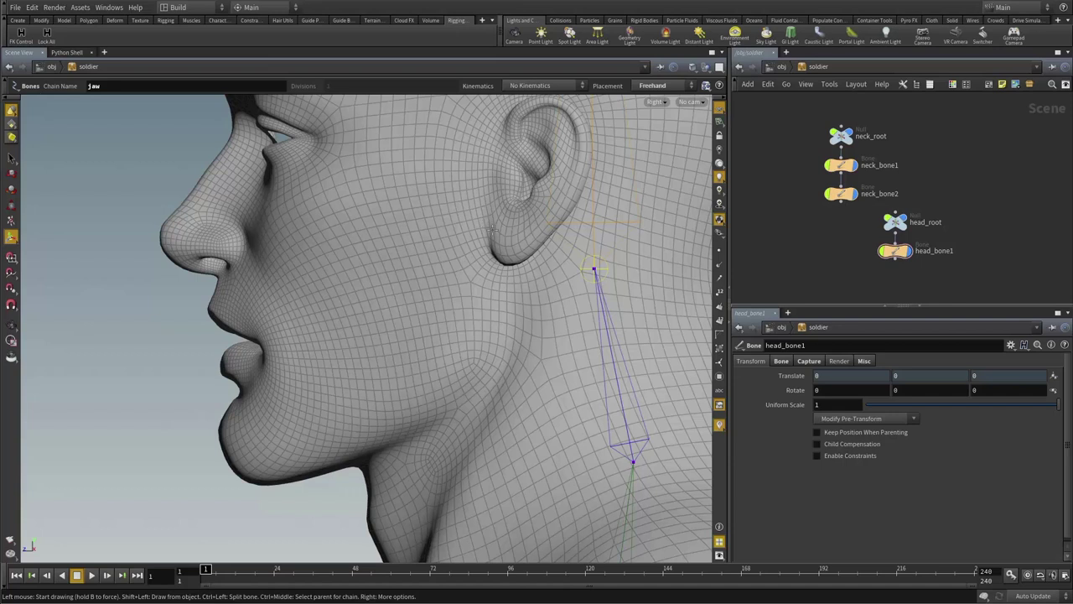
pyautogui.click(493, 227)
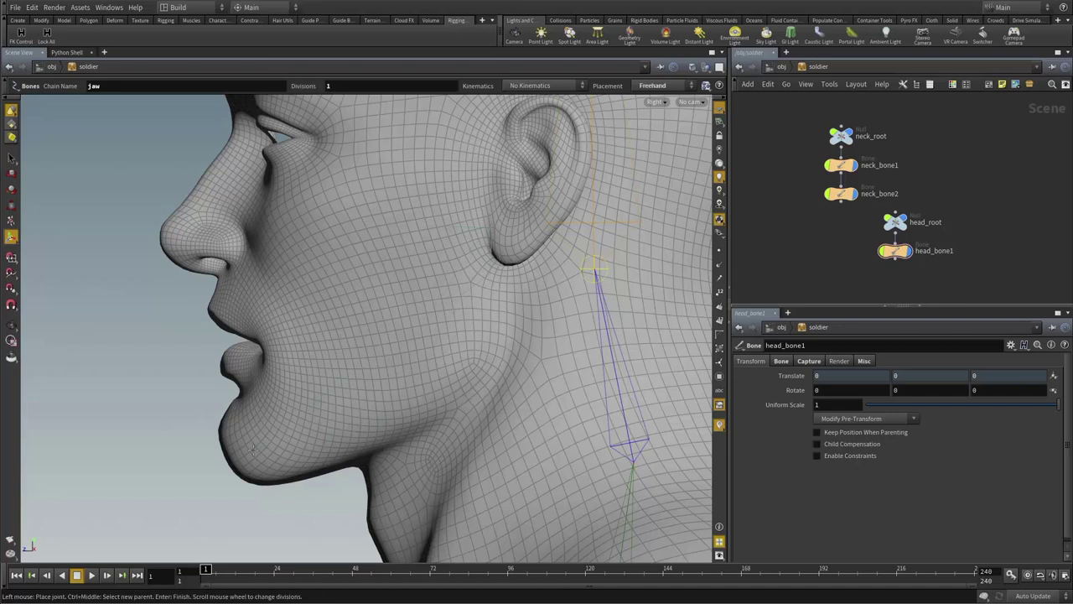
pyautogui.rightClick(134, 389)
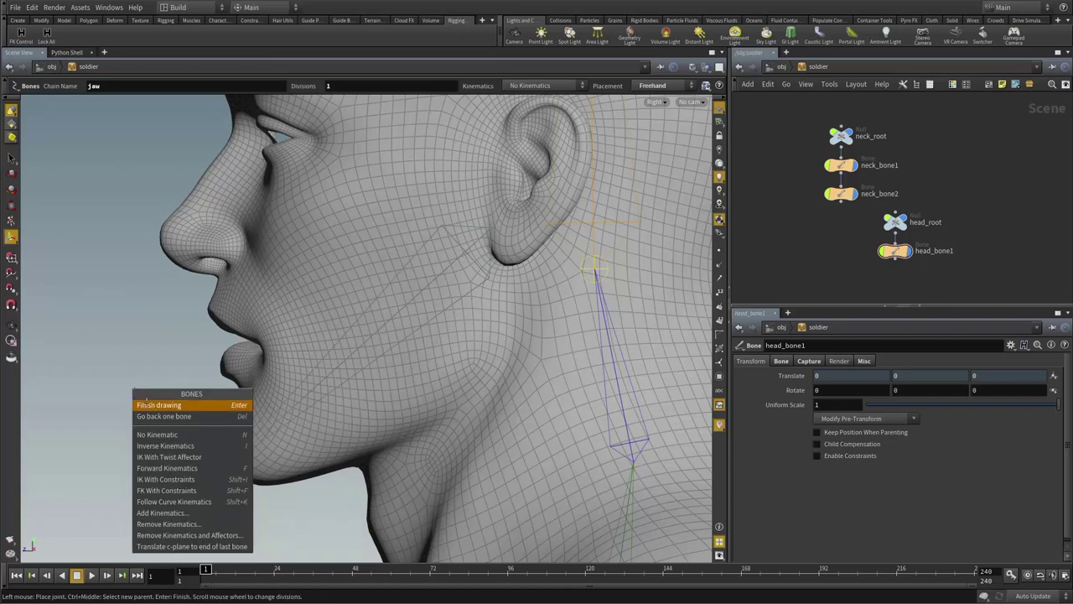
pyautogui.click(147, 405)
# - Rename the jaw chain's root null to jaw_root and leave the Bones tool
pyautogui.scroll(-5, 201, 392)
pyautogui.click(939, 224)
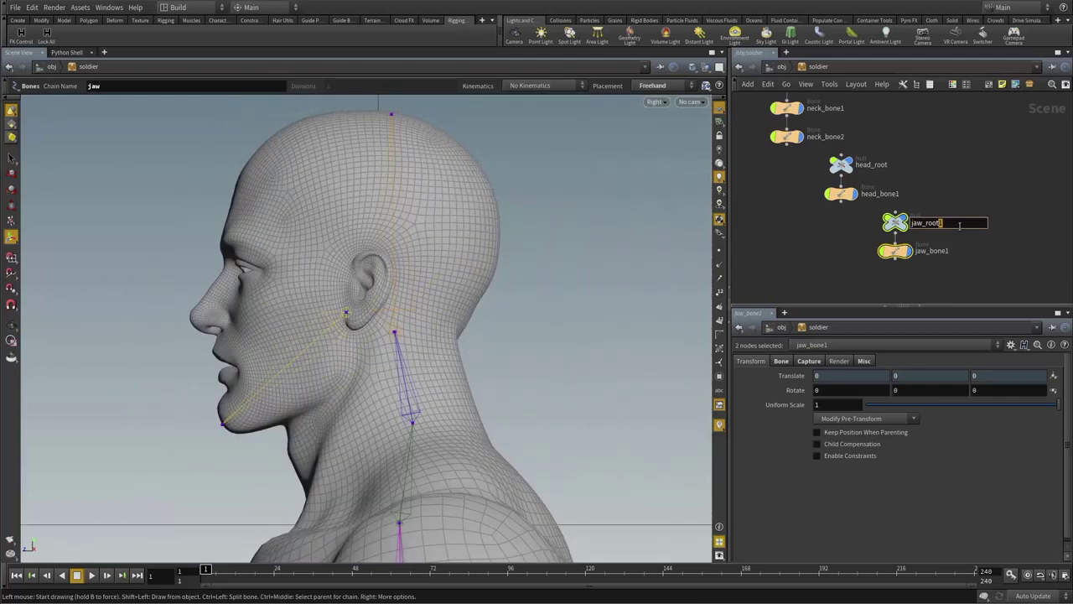
pyautogui.press('BackSpace')
pyautogui.press('Return')
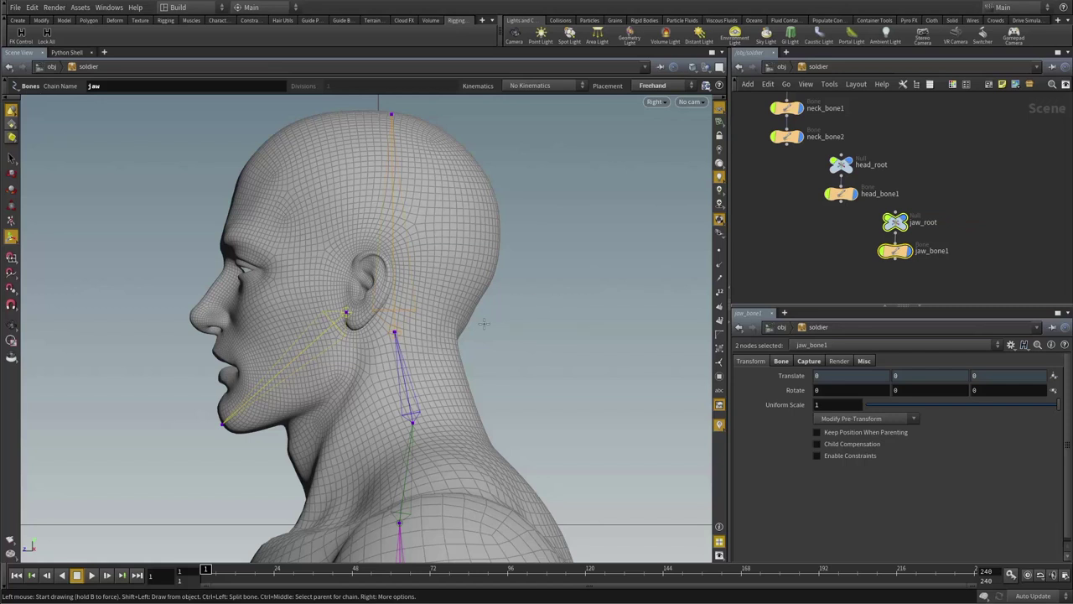
pyautogui.press('Escape')
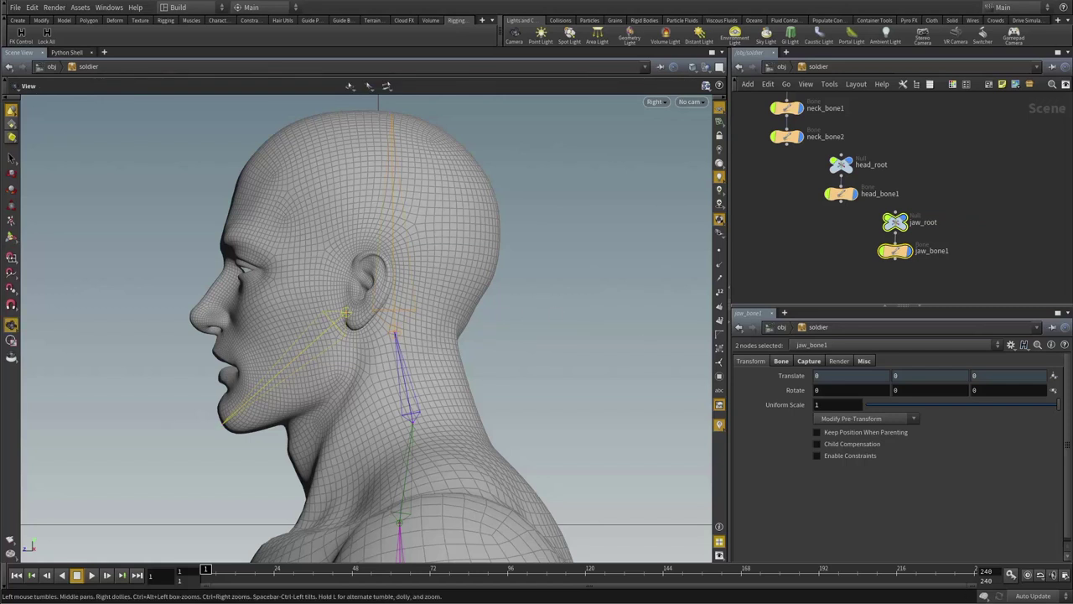
# - Move head_bone1 further below head_root in the network and enable its Keep Position When Parenting option
pyautogui.moveTo(886, 133); pyautogui.dragTo(951, 173, button='middle')
pyautogui.moveTo(872, 208); pyautogui.dragTo(867, 196, button='middle')
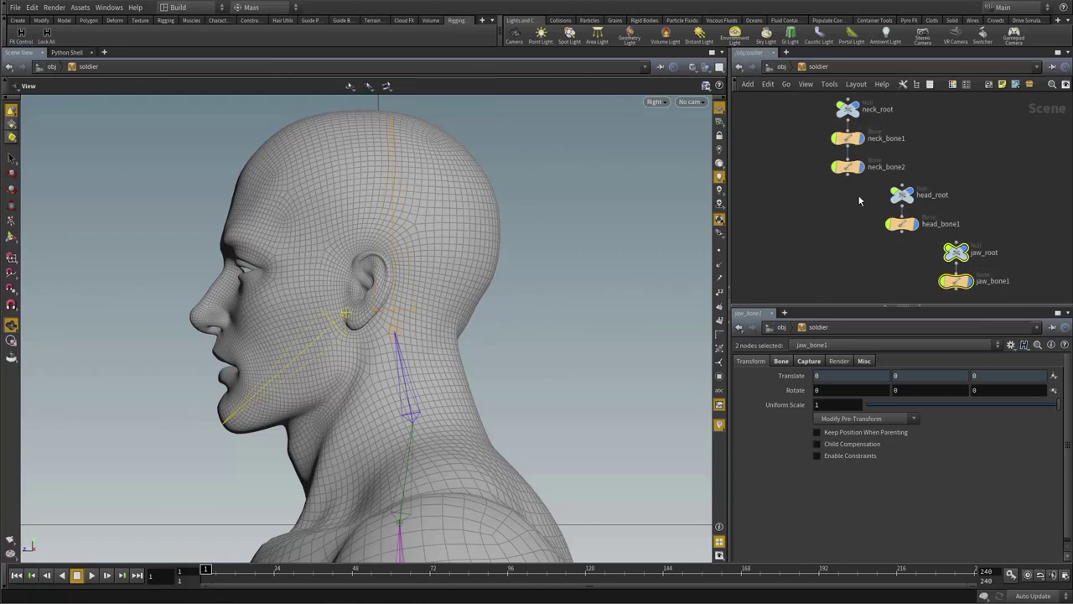
pyautogui.moveTo(855, 194); pyautogui.dragTo(963, 201)
pyautogui.click(963, 200)
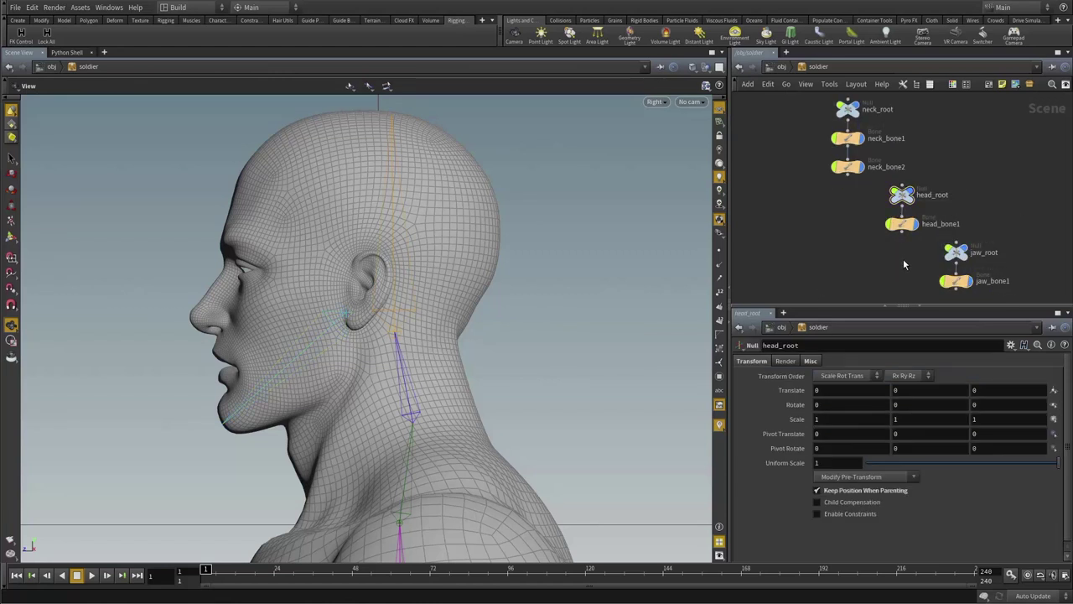
pyautogui.moveTo(904, 258); pyautogui.dragTo(874, 247, button='middle')
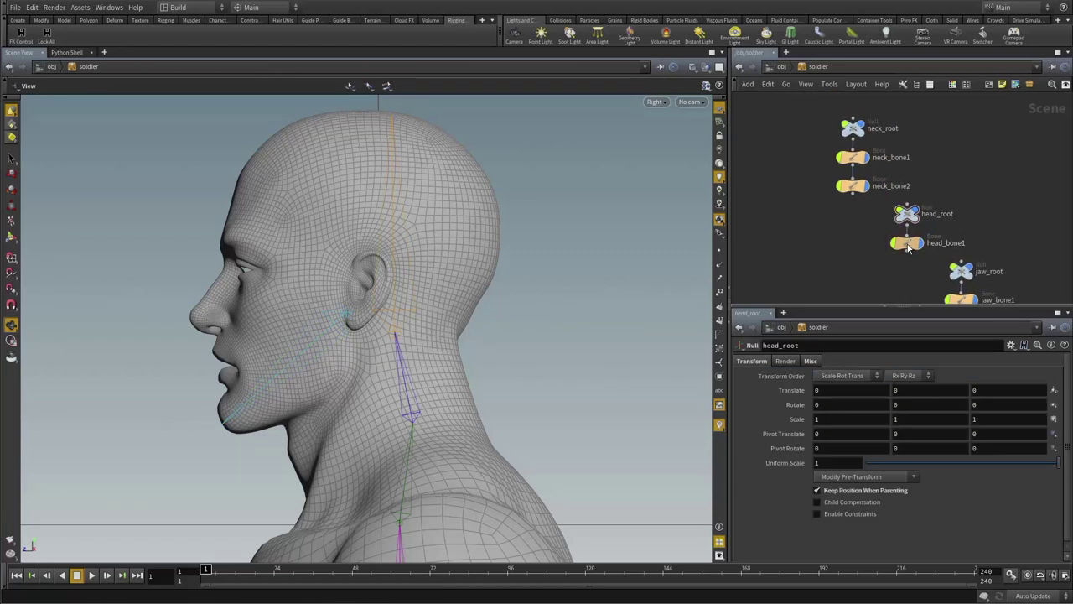
pyautogui.moveTo(907, 243); pyautogui.dragTo(907, 269)
pyautogui.click(847, 432)
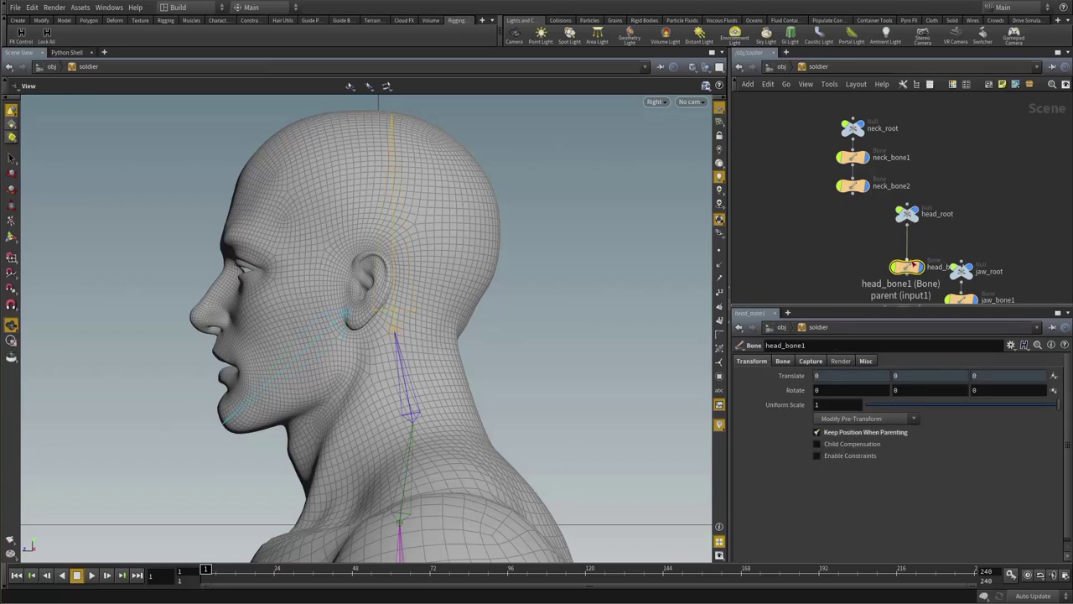
# - Parent head_bone1 to neck_bone2 instead of head_root and check the joint up close
pyautogui.click(907, 261)
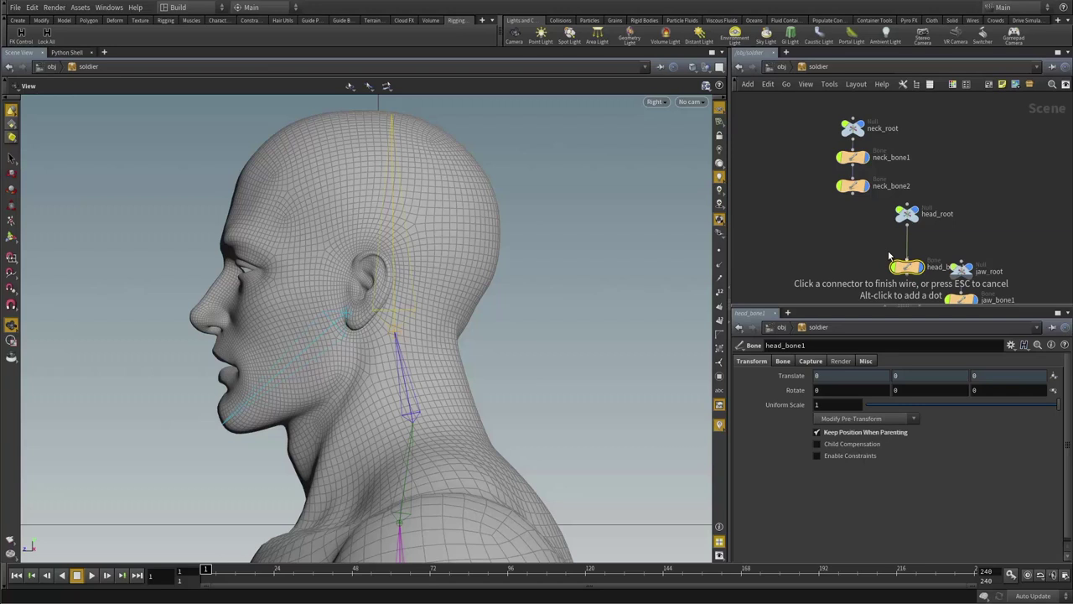
pyautogui.click(858, 189)
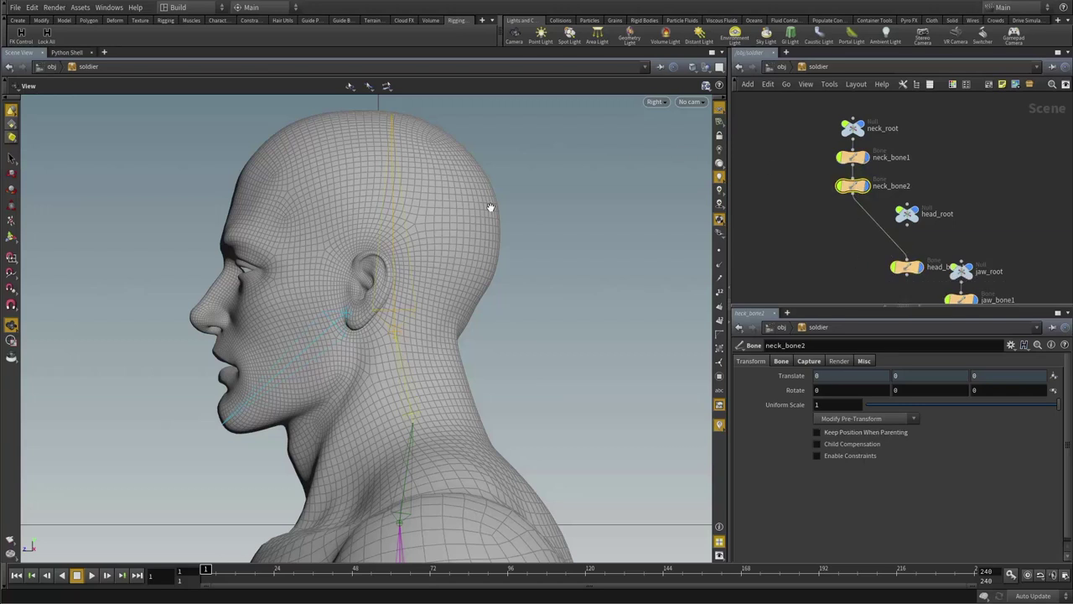
pyautogui.moveTo(344, 356); pyautogui.dragTo(543, 277, button='right')
# - Line up head_bone1 beneath neck_bone2 in the network and delete the unused head_root null
pyautogui.click(882, 267)
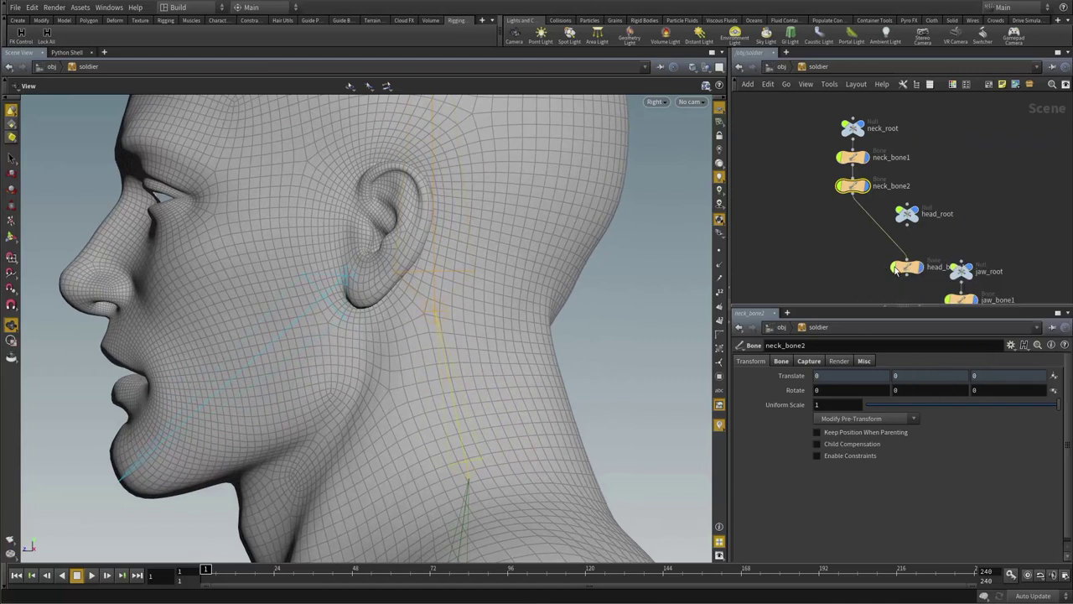
pyautogui.moveTo(904, 267); pyautogui.dragTo(853, 260)
pyautogui.click(907, 216)
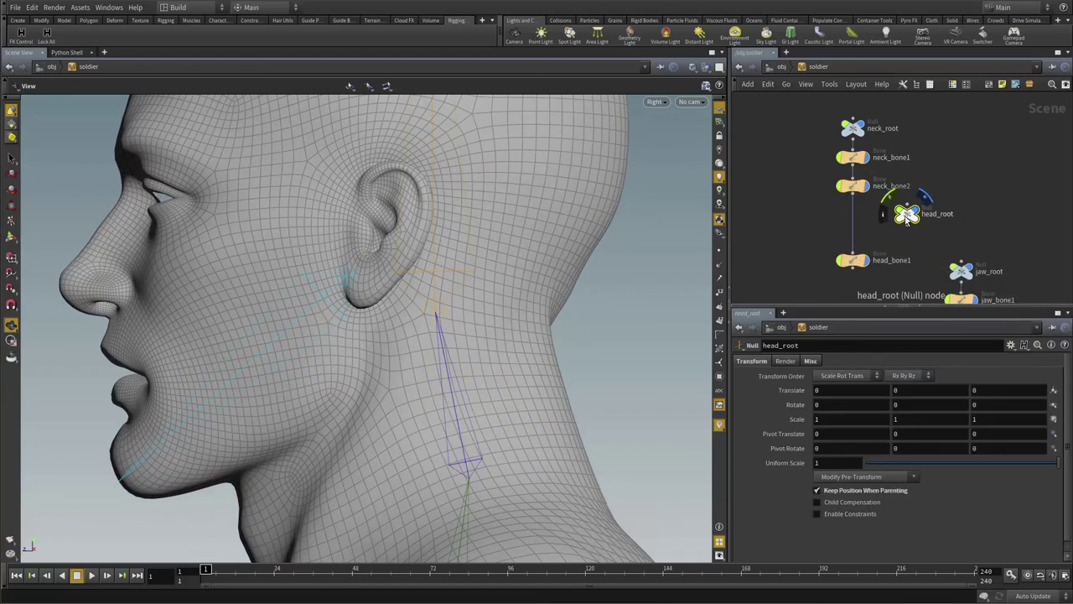
pyautogui.press('Delete')
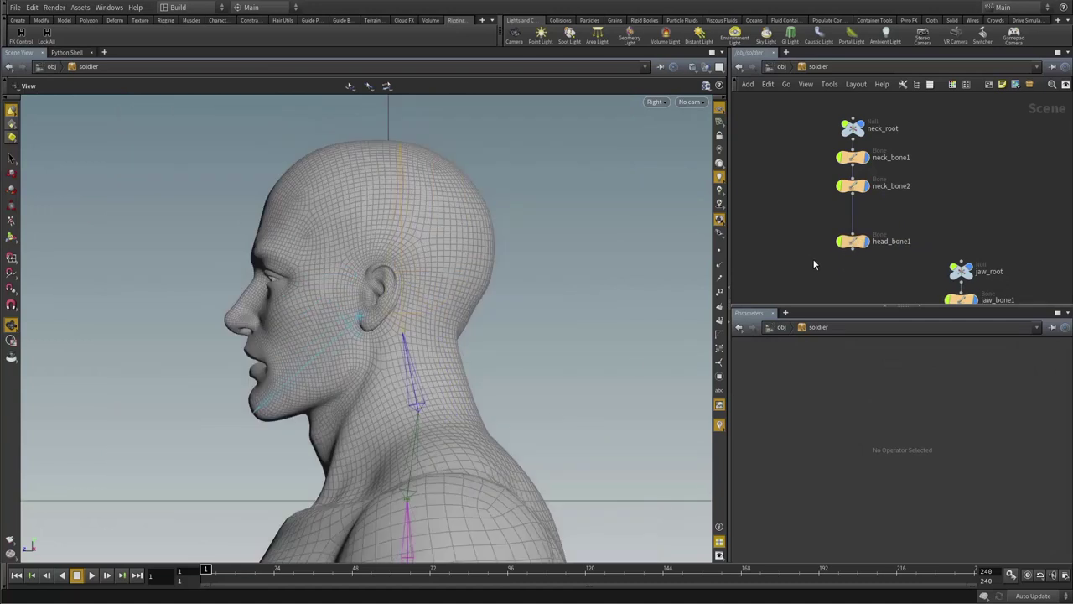
# - Parent jaw_root to head_bone1 and inspect the jaw, head and neck joints up close
pyautogui.scroll(-3, 878, 246)
pyautogui.scroll(-2, 878, 240)
pyautogui.click(937, 220)
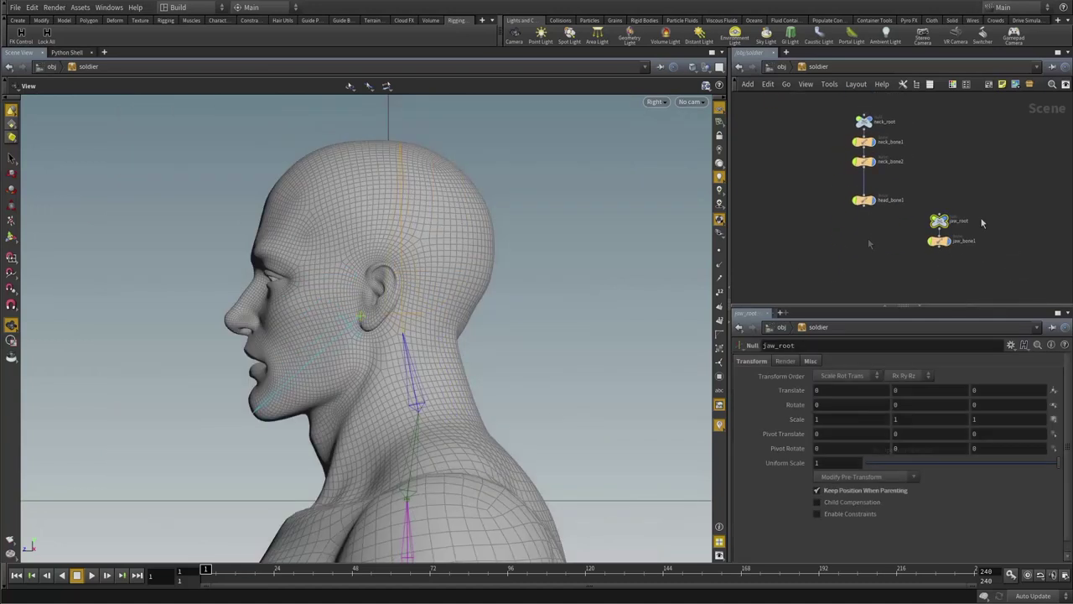
pyautogui.click(939, 212)
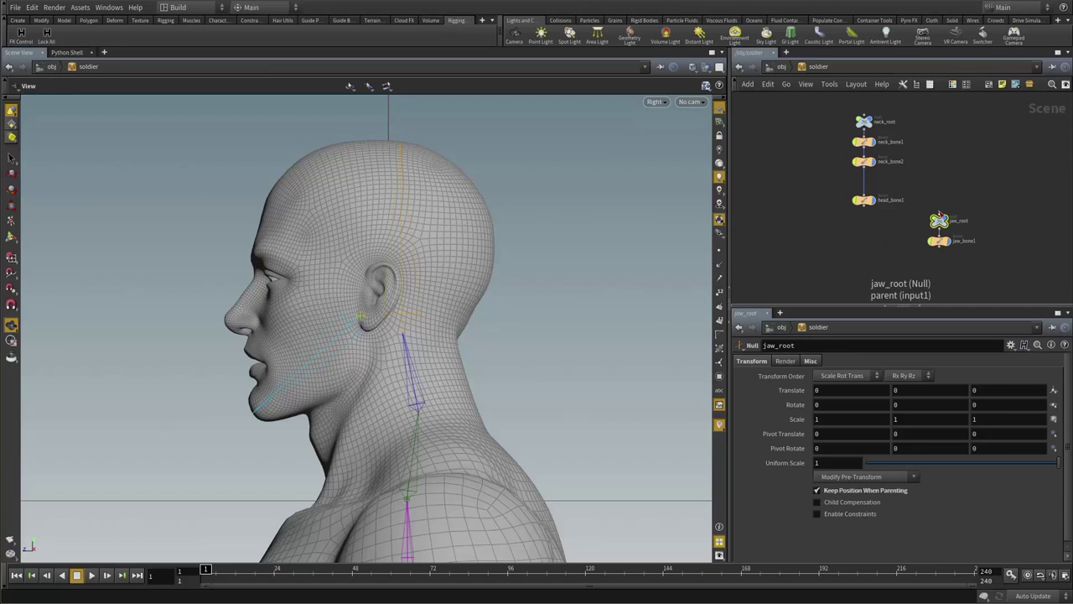
pyautogui.click(875, 218)
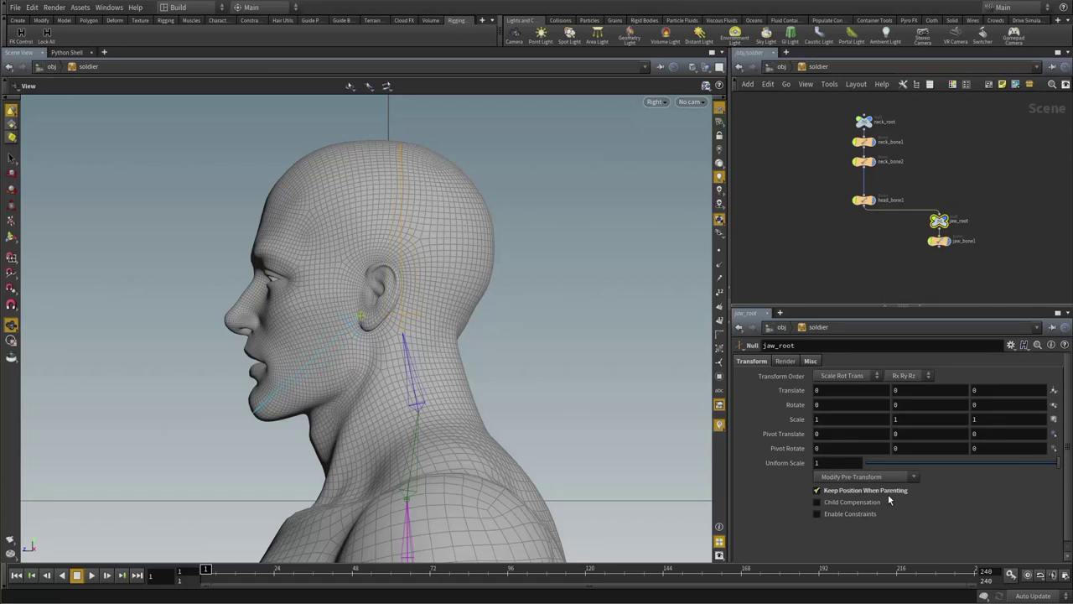
pyautogui.scroll(5, 403, 318)
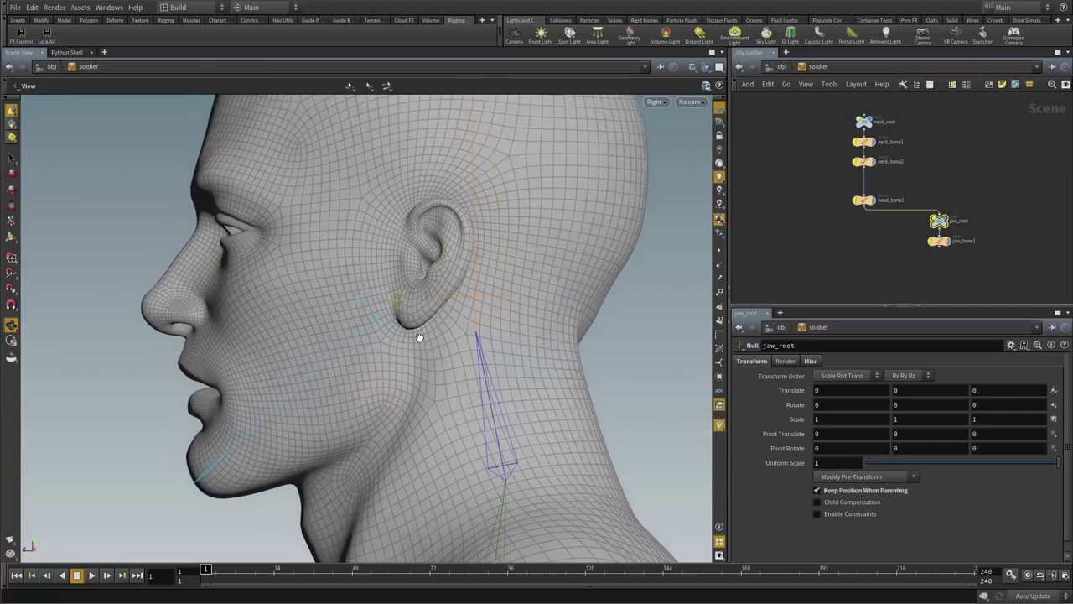
pyautogui.scroll(3, 393, 303)
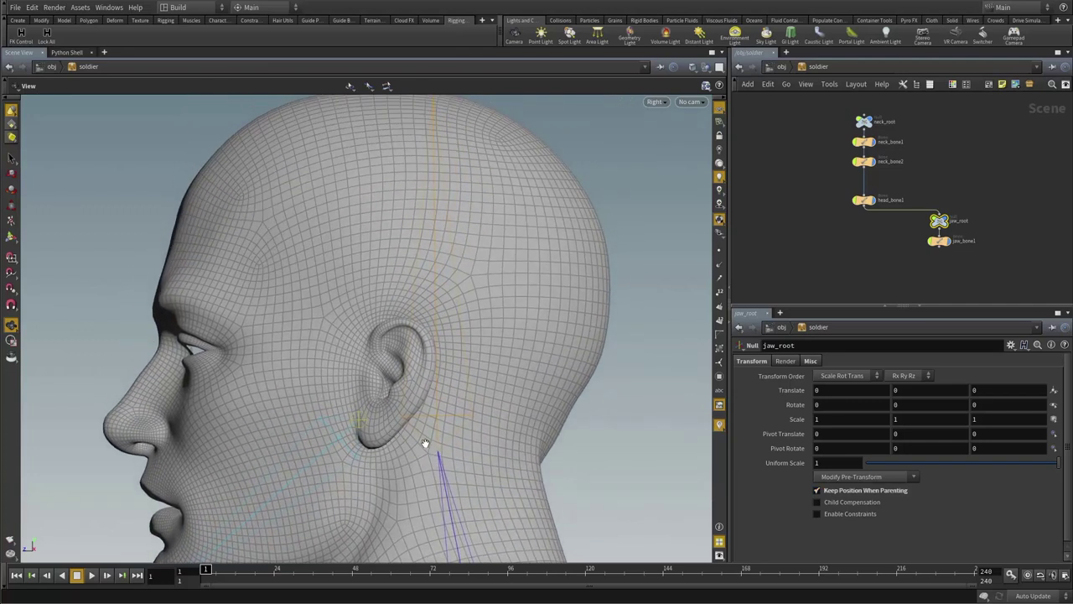
pyautogui.scroll(-8, 440, 452)
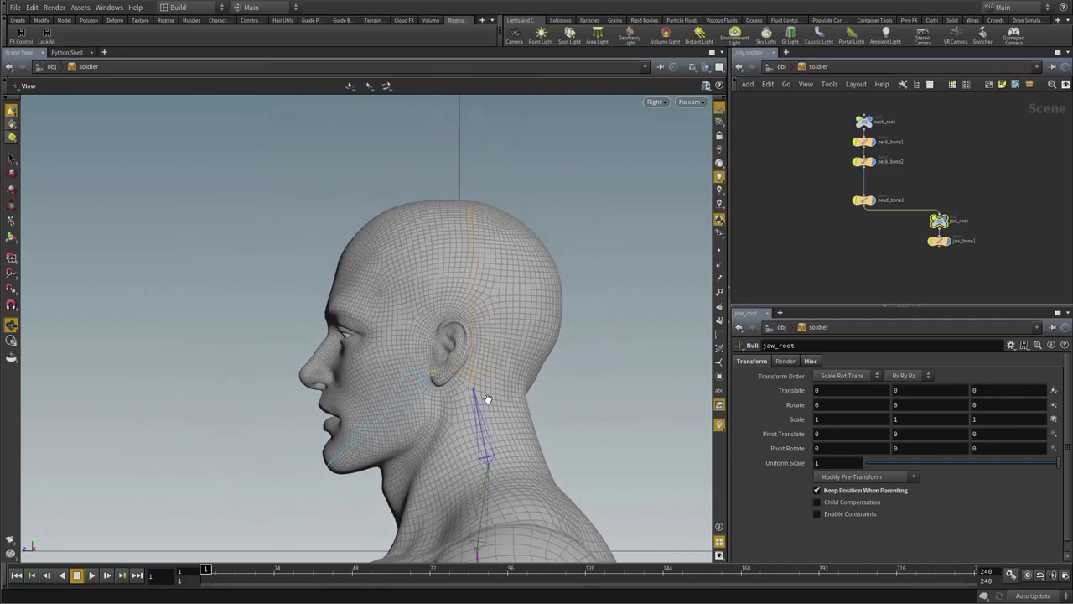
pyautogui.moveTo(425, 345); pyautogui.dragTo(472, 372, button='middle')
pyautogui.scroll(2, 473, 368)
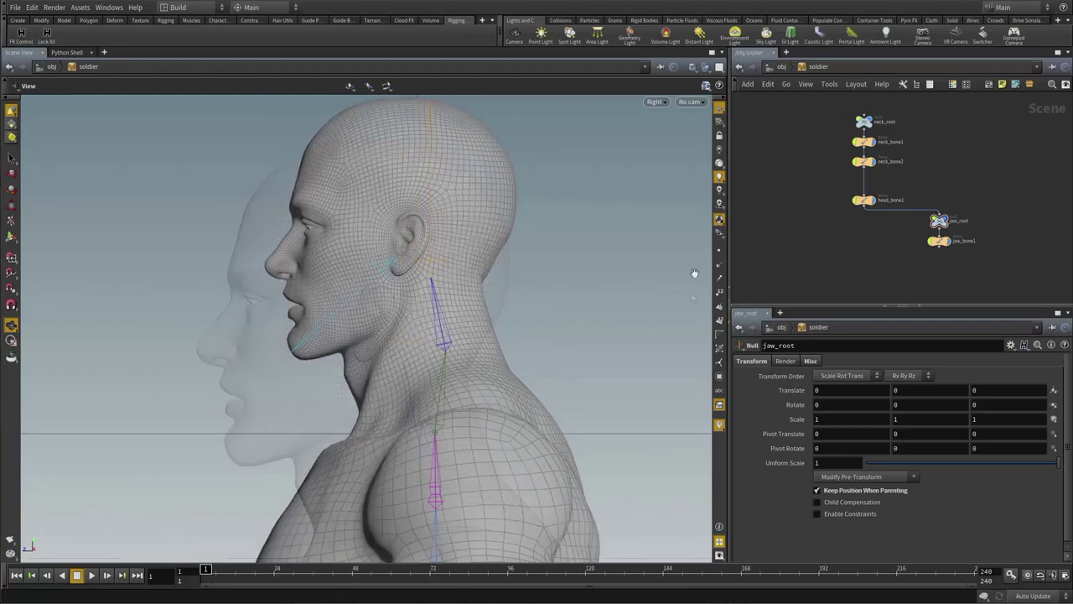
# - Examine in the network how the neck, head and spine proxy geometries are wired to their bones
pyautogui.scroll(-3, 838, 228)
pyautogui.moveTo(879, 162); pyautogui.dragTo(1009, 337, button='middle')
pyautogui.click(876, 185)
pyautogui.click(883, 159)
pyautogui.scroll(-1, 396, 351)
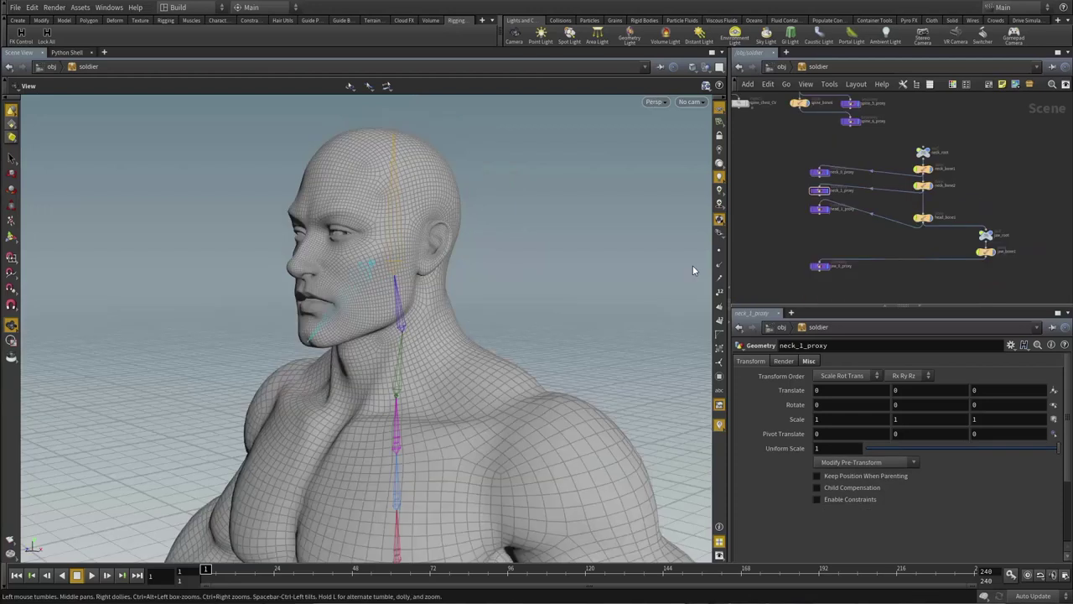
pyautogui.moveTo(692, 265); pyautogui.dragTo(728, 255)
pyautogui.moveTo(884, 126); pyautogui.dragTo(897, 238, button='middle')
pyautogui.scroll(4, 914, 186)
pyautogui.moveTo(914, 186); pyautogui.dragTo(996, 232, button='middle')
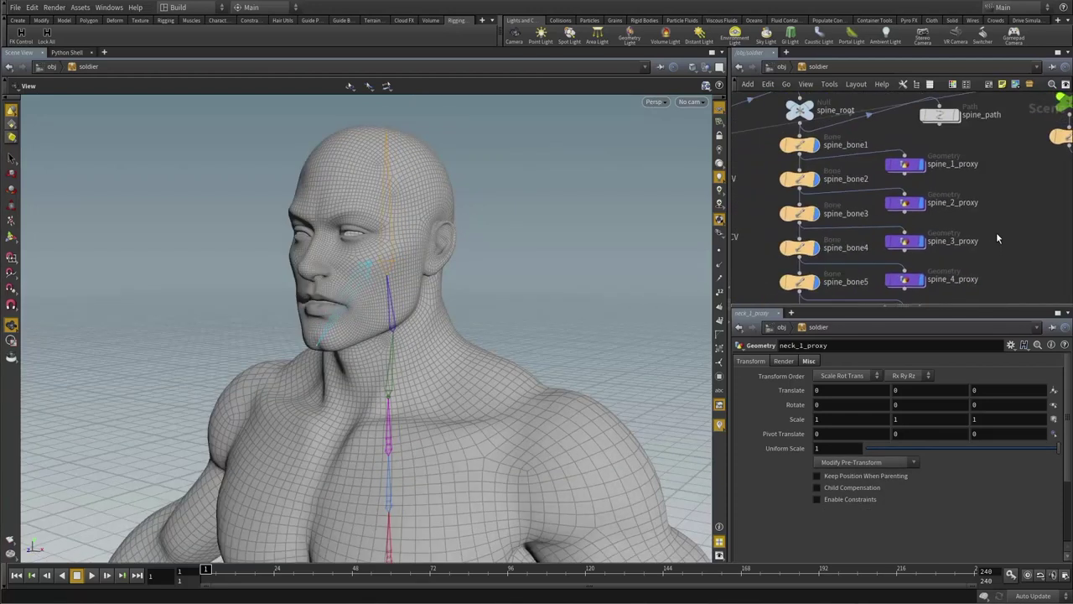
pyautogui.scroll(-2, 956, 224)
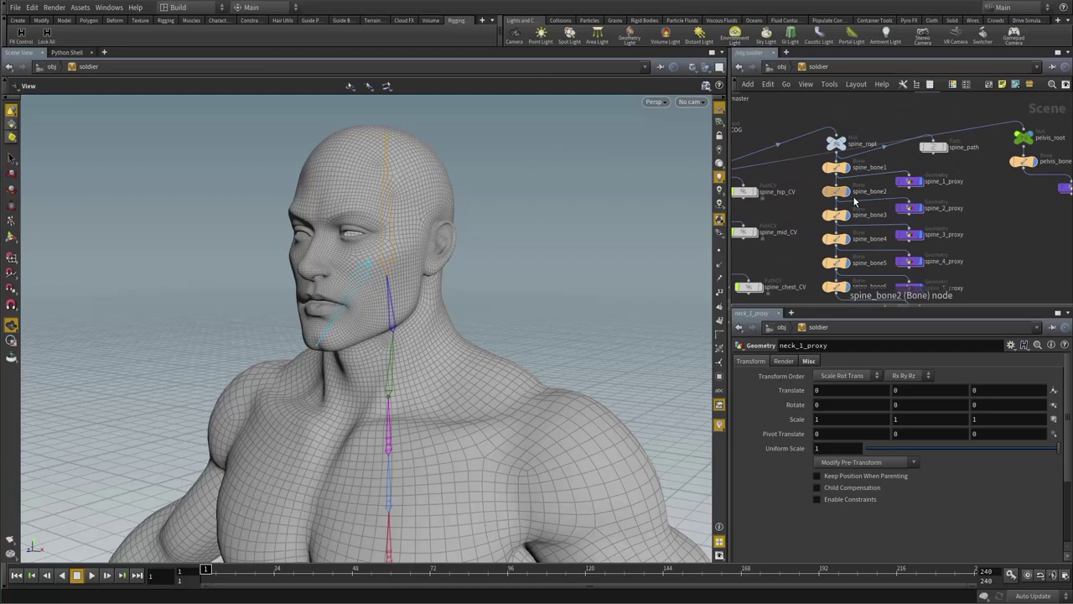
pyautogui.moveTo(985, 246); pyautogui.dragTo(965, 249, button='middle')
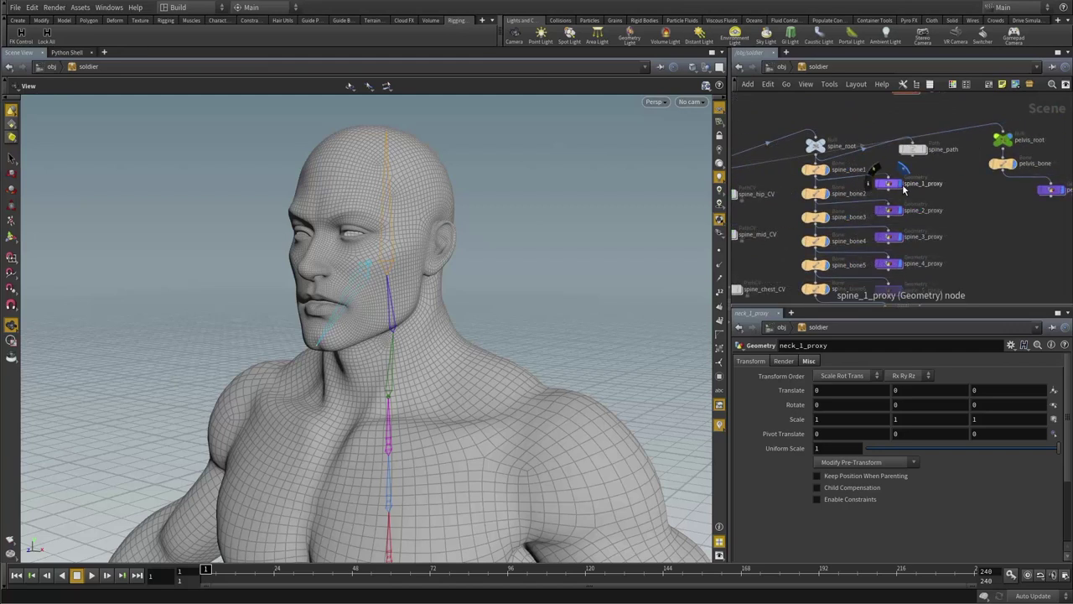
# - Move neck_0_proxy, neck_1_proxy and head_1_proxy closer to the neck and head bones in the network
pyautogui.moveTo(942, 293); pyautogui.dragTo(917, 164, button='middle')
pyautogui.scroll(4, 927, 193)
pyautogui.moveTo(794, 145); pyautogui.dragTo(786, 285)
pyautogui.moveTo(780, 189); pyautogui.dragTo(889, 207)
pyautogui.click(807, 177)
pyautogui.moveTo(1038, 213); pyautogui.dragTo(997, 149, button='middle')
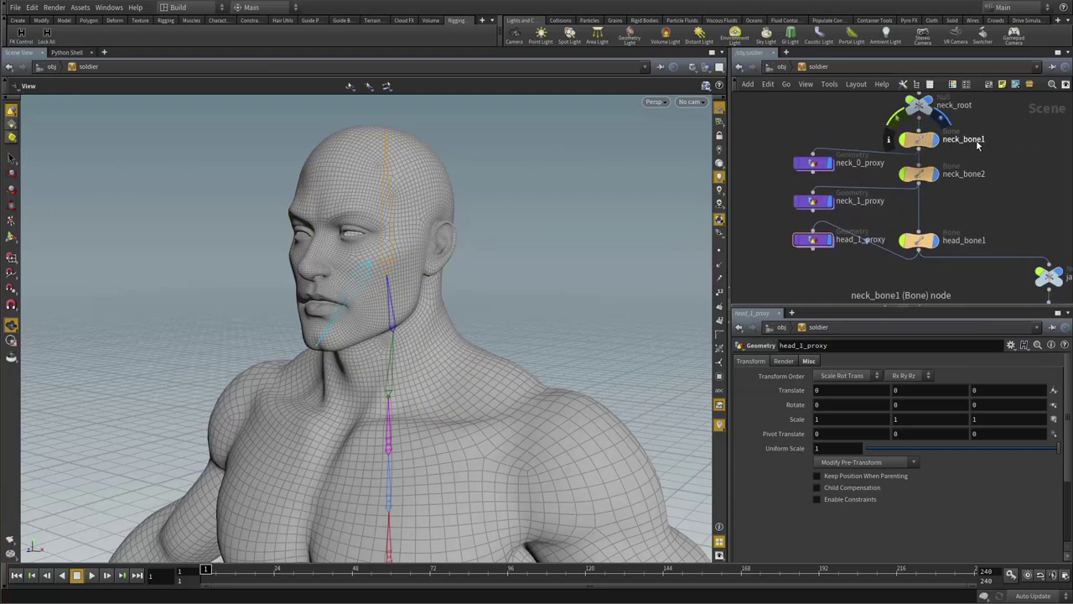
# - Open neck_0_proxy and examine the source object and group set on its object_merge1 node
pyautogui.click(815, 163)
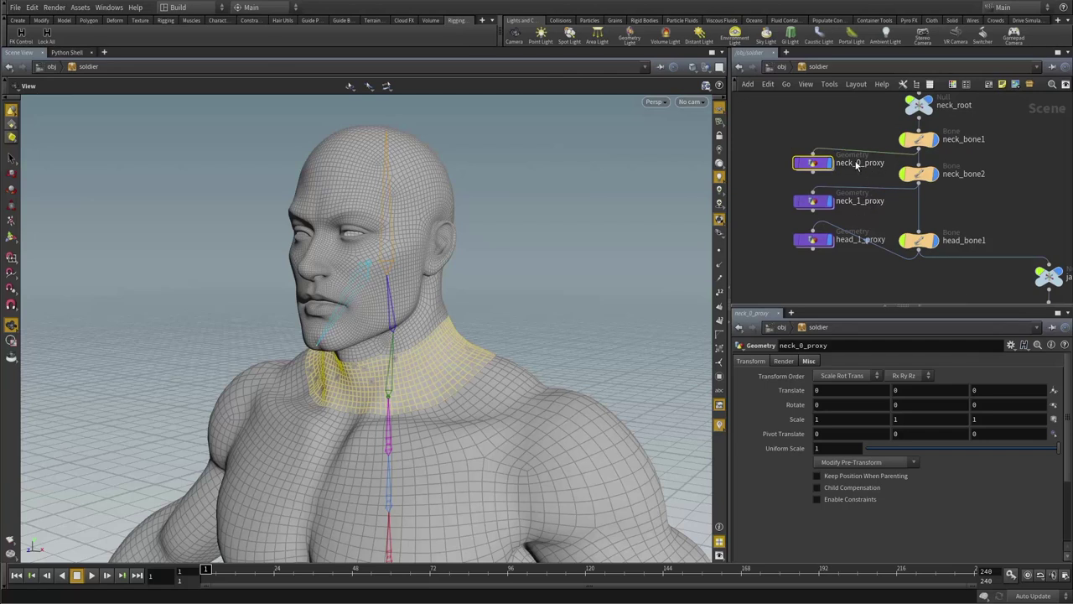
pyautogui.moveTo(836, 170)
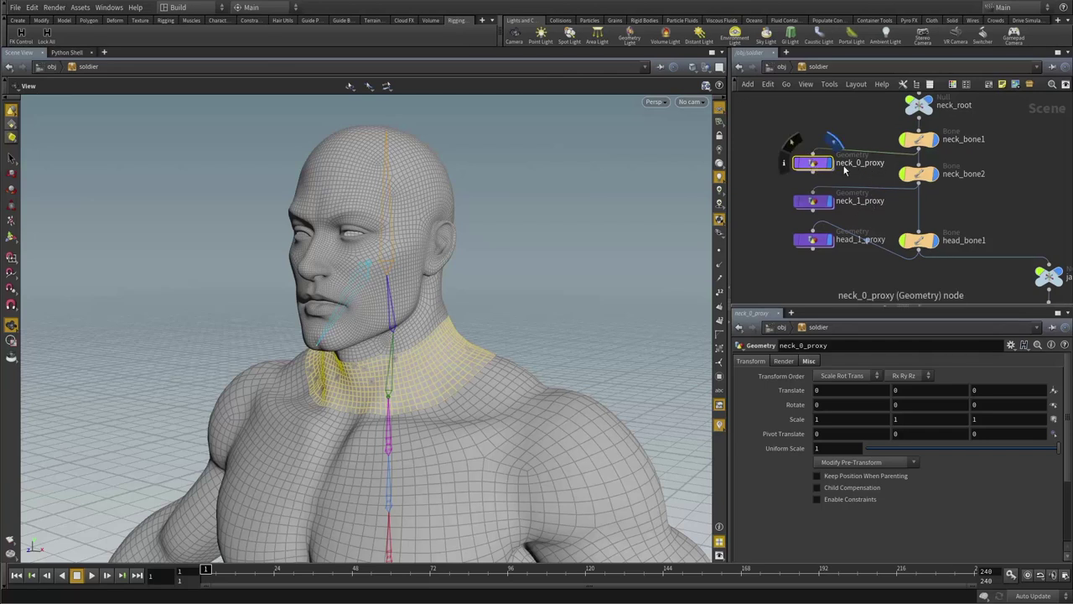
pyautogui.doubleClick(812, 167)
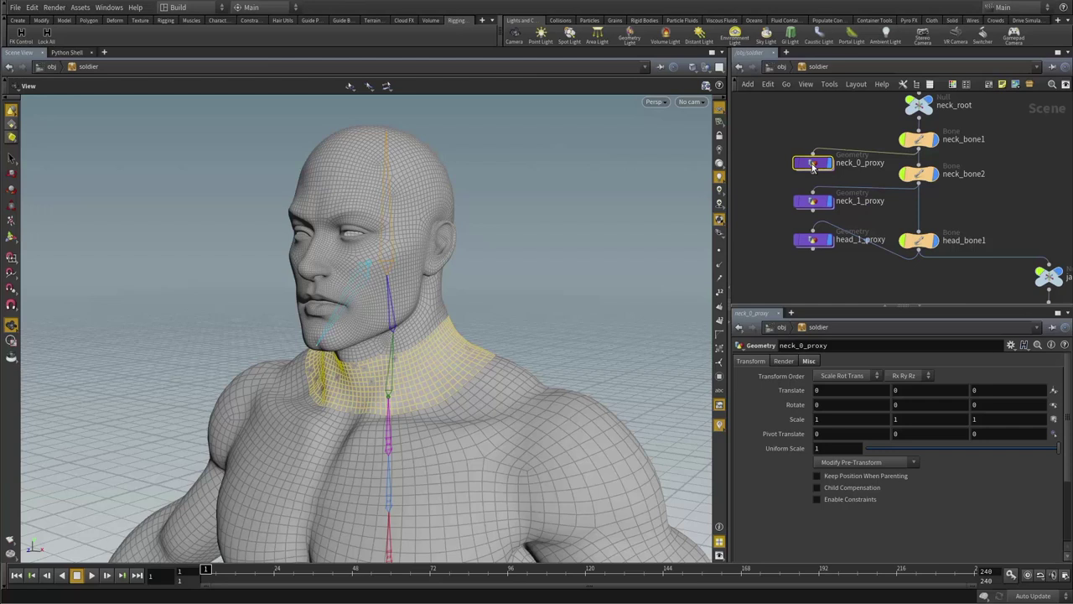
pyautogui.doubleClick(813, 166)
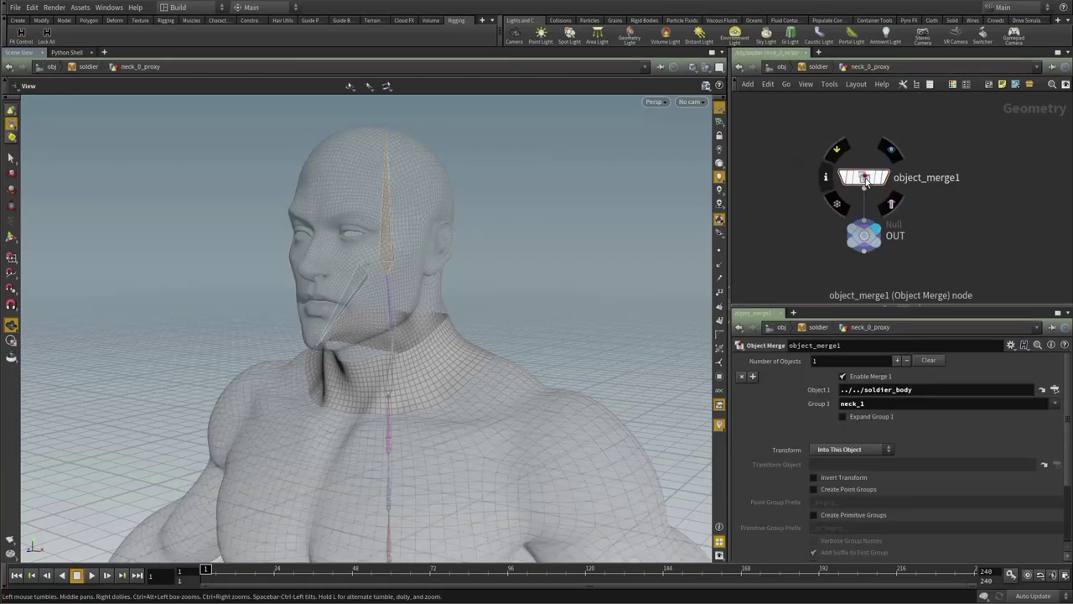
pyautogui.click(988, 223)
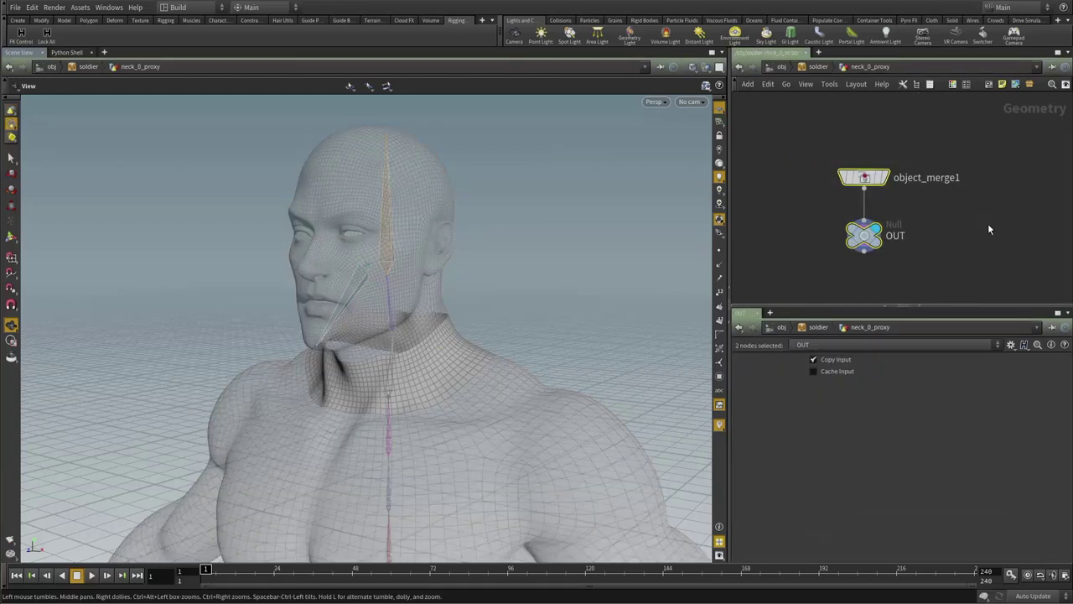
pyautogui.click(850, 172)
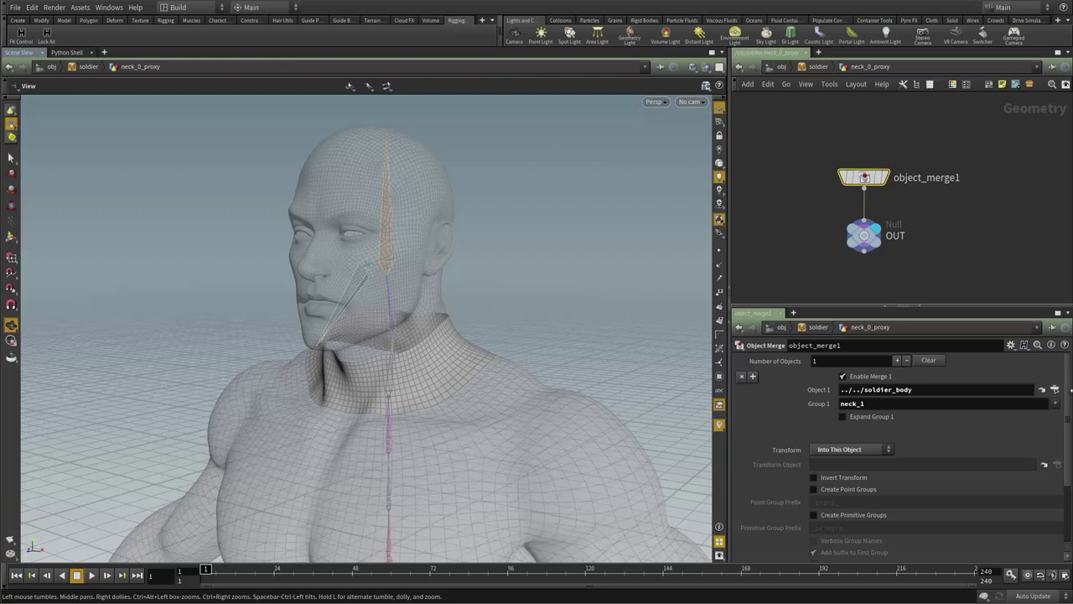
# - Go back to the soldier network, open soldier_body and display its spine_3 group node
pyautogui.click(794, 66)
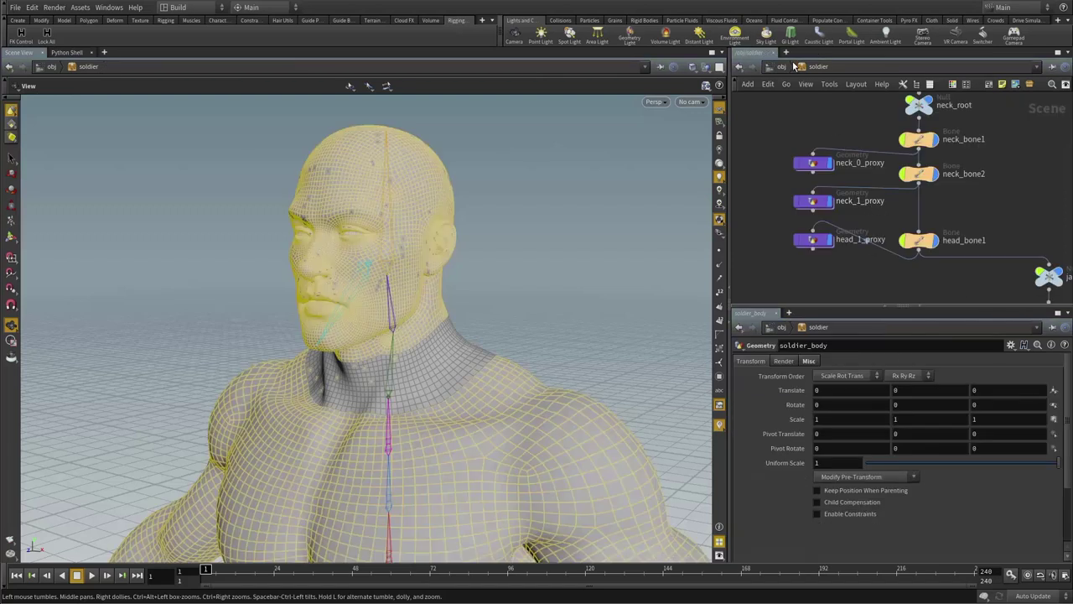
pyautogui.scroll(-6, 849, 141)
pyautogui.moveTo(844, 117); pyautogui.dragTo(861, 279, button='middle')
pyautogui.scroll(2, 881, 165)
pyautogui.moveTo(822, 155); pyautogui.dragTo(933, 221, button='middle')
pyautogui.doubleClick(882, 166)
pyautogui.click(841, 178)
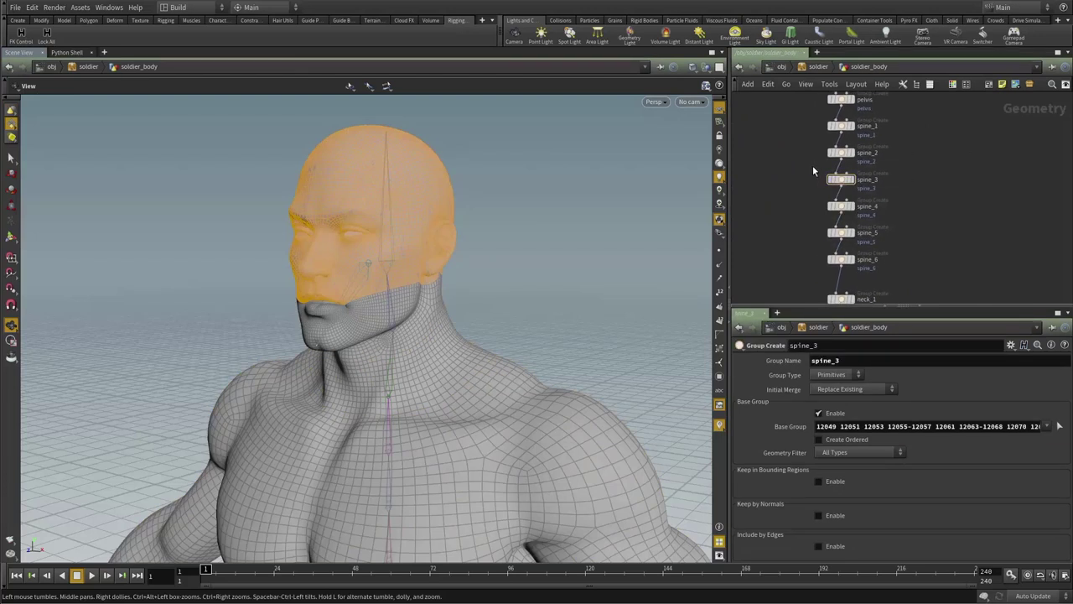
pyautogui.press('r')
pyautogui.moveTo(795, 191); pyautogui.dragTo(941, 174)
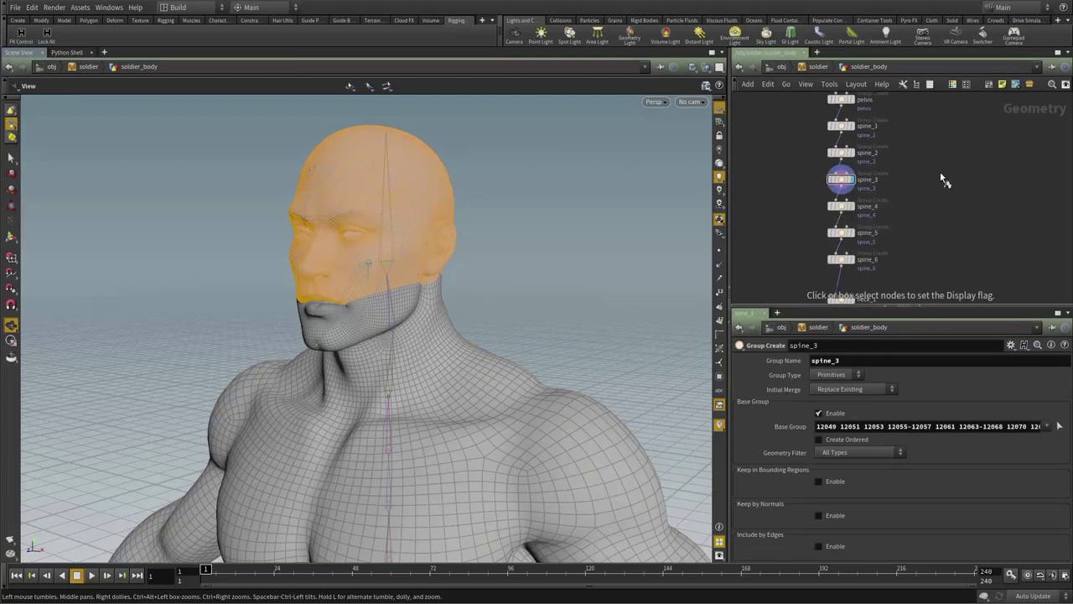
# - Display the neck_1, neck_2, jaw and head group nodes one after another to review the polygons each covers
pyautogui.moveTo(805, 239); pyautogui.dragTo(819, 119, button='middle')
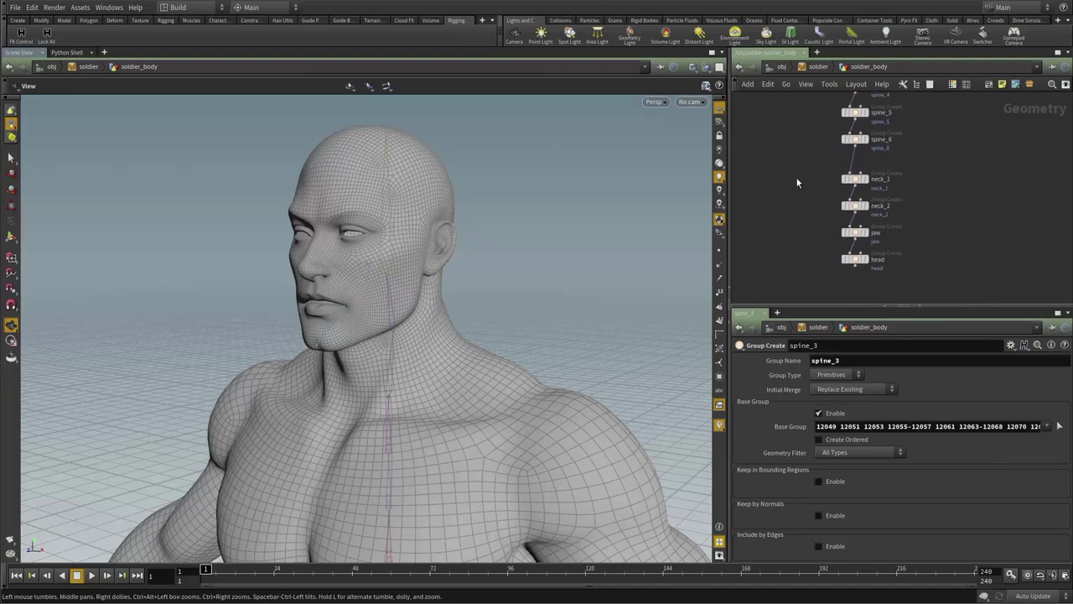
pyautogui.click(860, 179)
pyautogui.press('r')
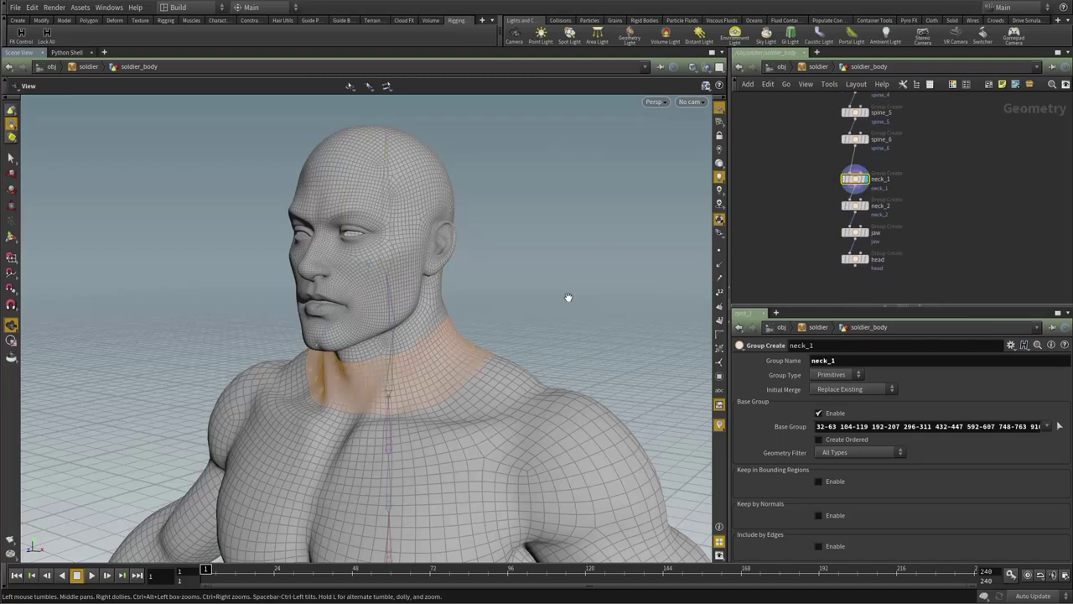
pyautogui.moveTo(568, 300); pyautogui.dragTo(439, 376)
pyautogui.click(866, 207)
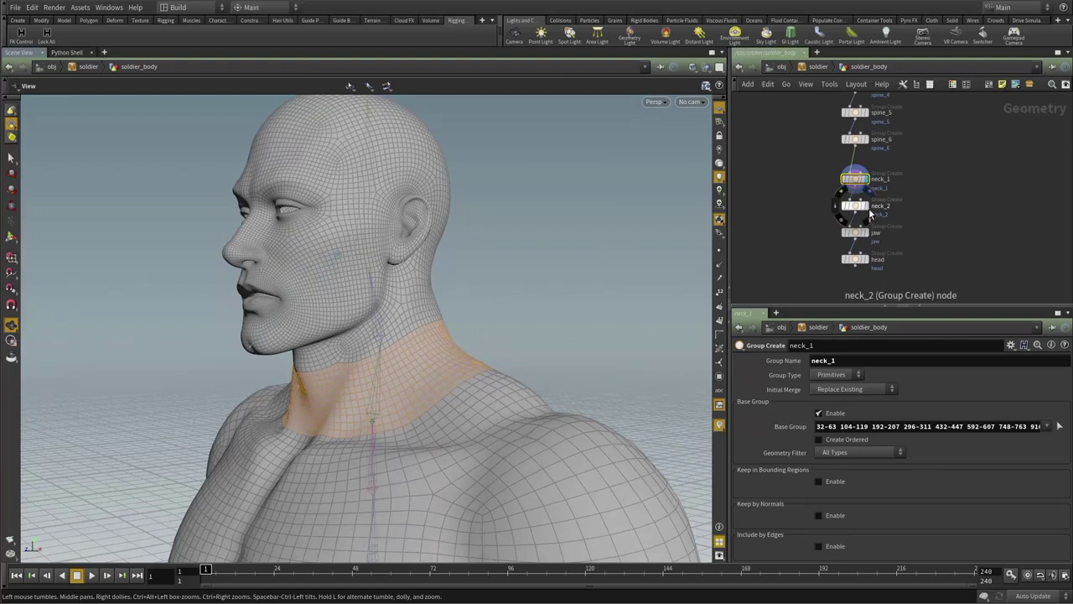
pyautogui.click(867, 232)
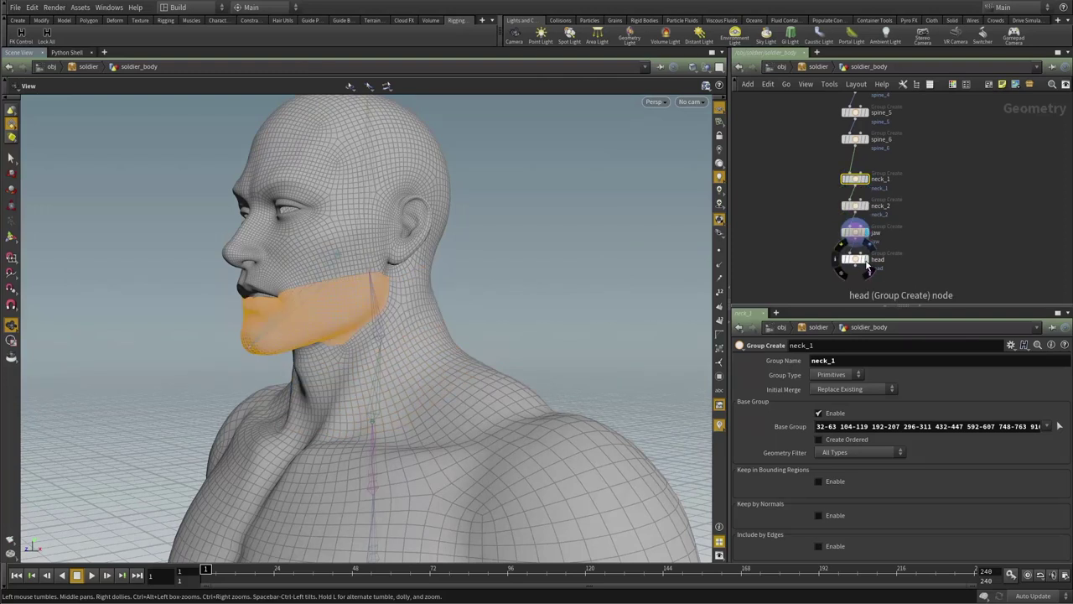
pyautogui.click(867, 262)
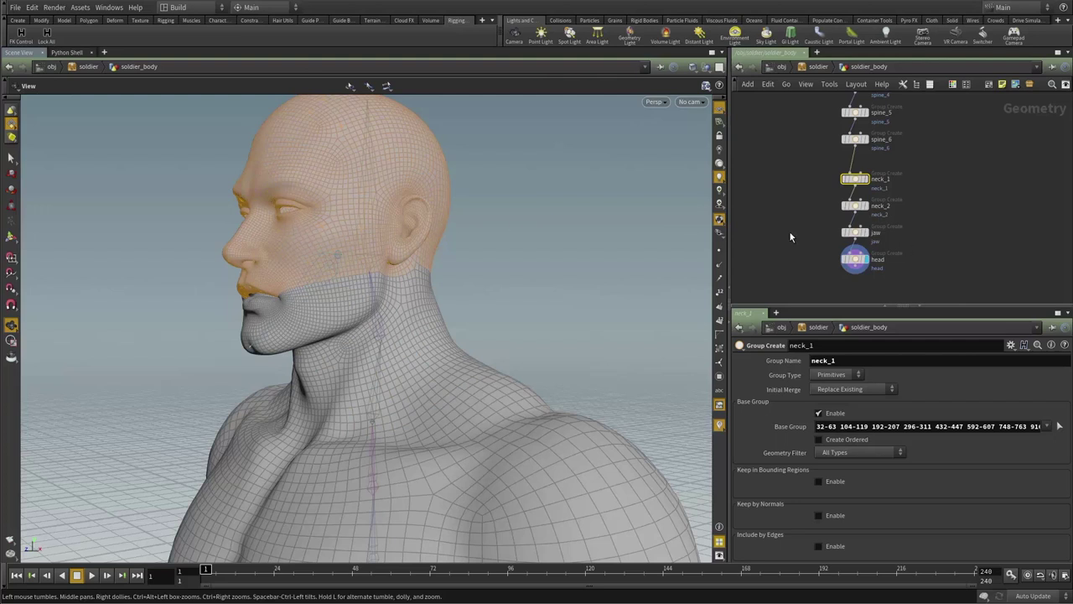
pyautogui.click(853, 260)
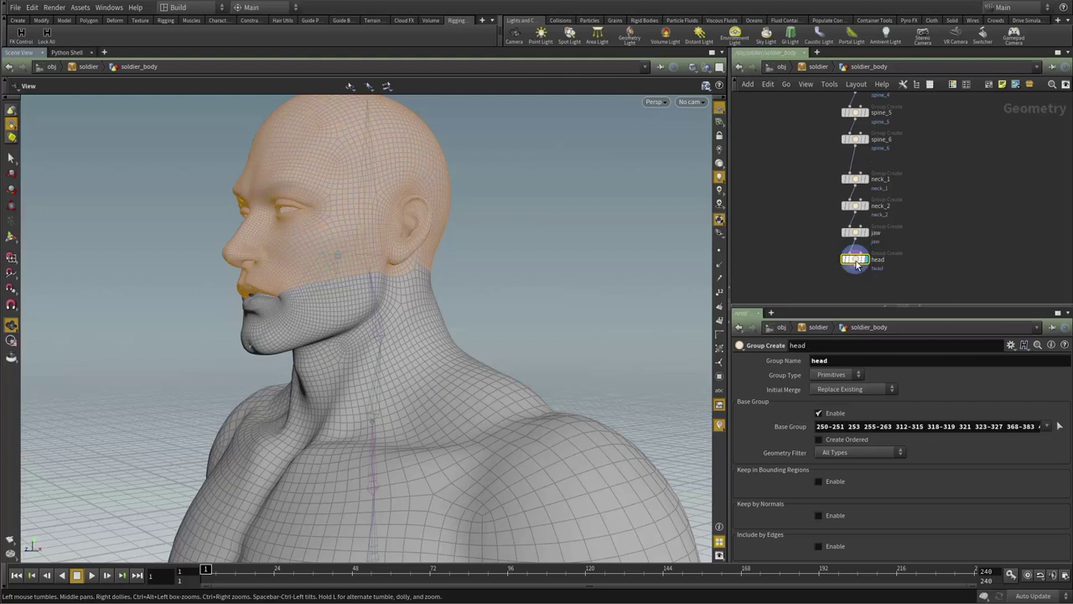
# - Reopen neck_0_proxy, check the groups available to its object merge, and lock its OUT null
pyautogui.press('u')
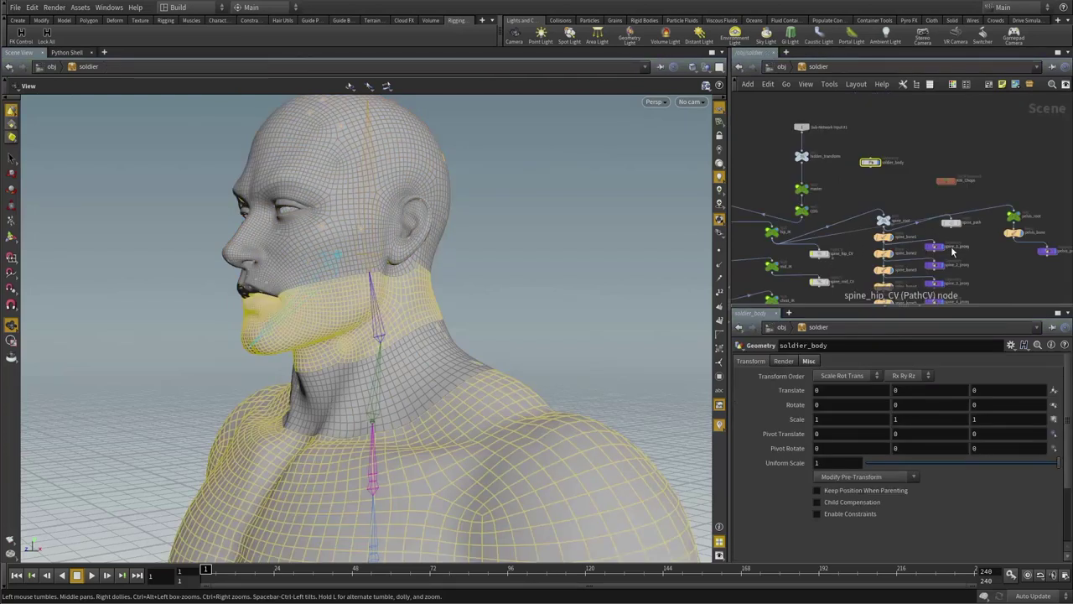
pyautogui.moveTo(982, 297); pyautogui.dragTo(913, 133, button='middle')
pyautogui.doubleClick(889, 236)
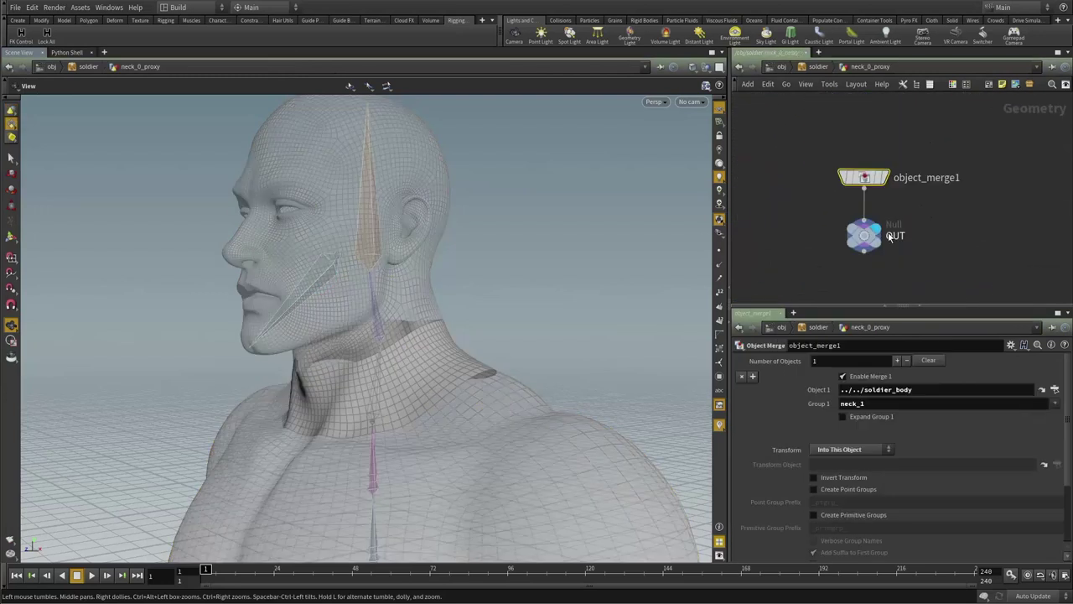
pyautogui.click(1057, 406)
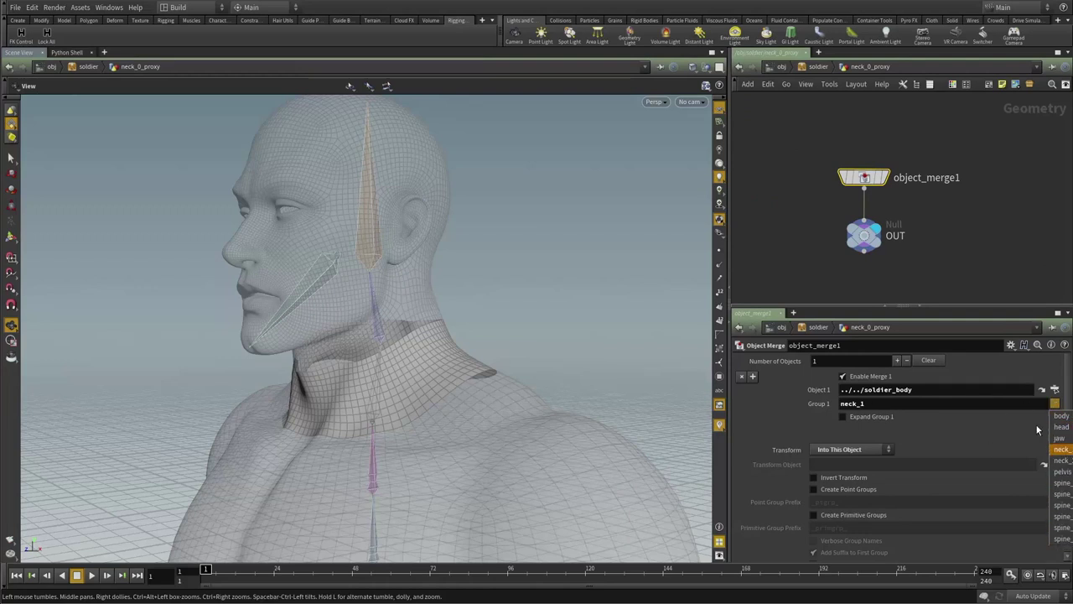
pyautogui.click(857, 243)
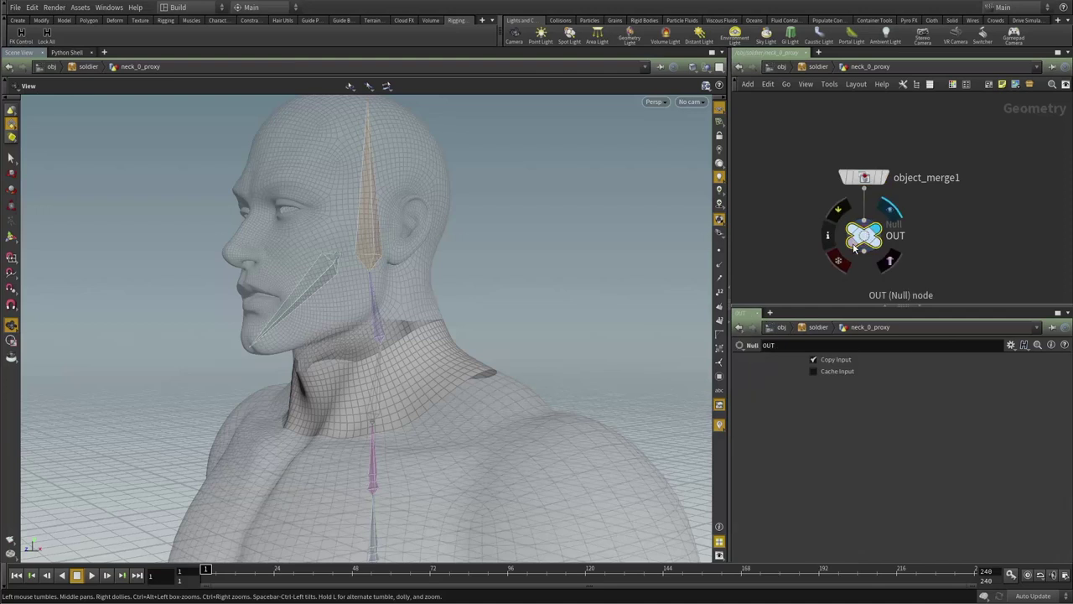
pyautogui.click(855, 248)
pyautogui.click(787, 243)
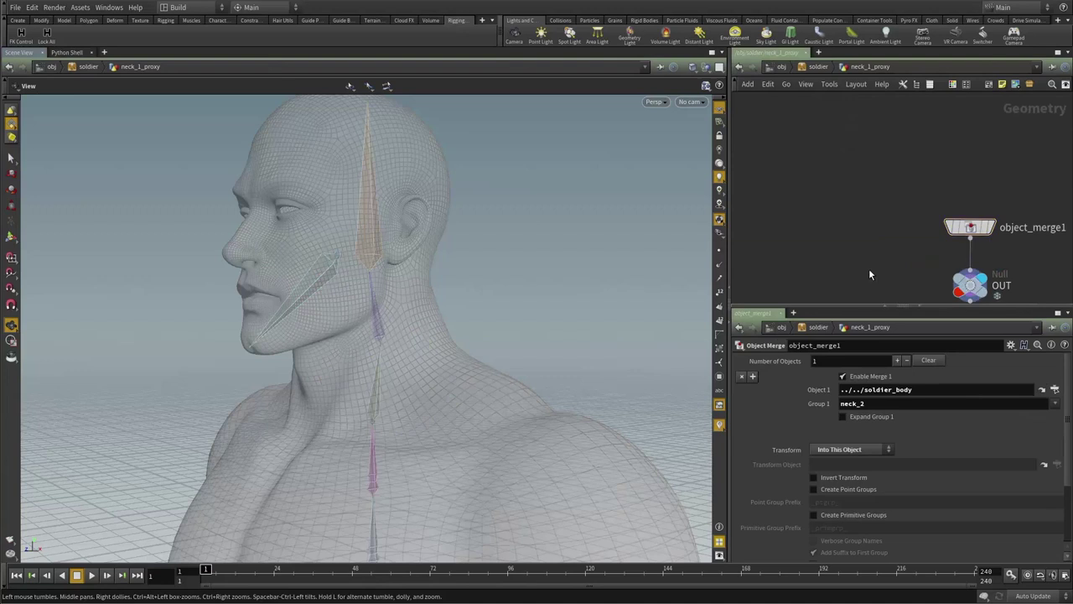
# - Open head_1_proxy and jaw_0_proxy in turn and lock the OUT null inside each
pyautogui.press('u')
pyautogui.doubleClick(872, 234)
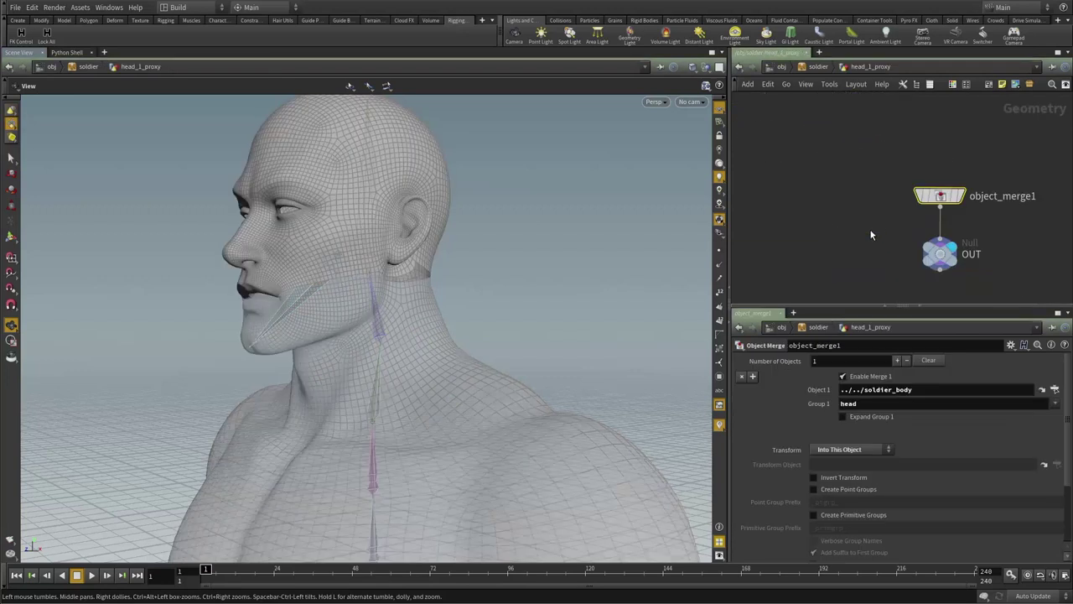
pyautogui.press('u')
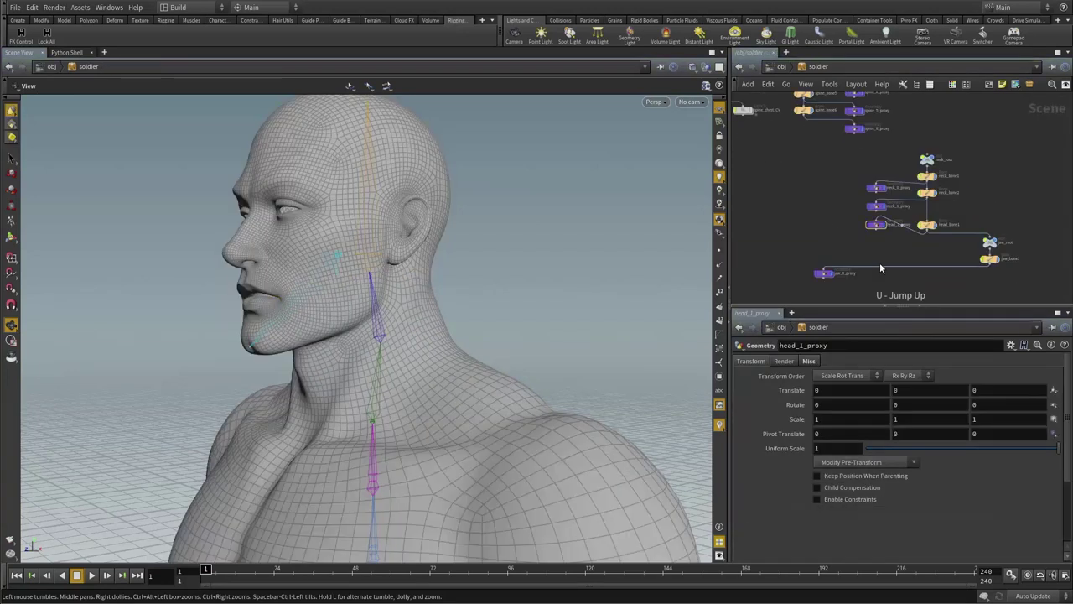
pyautogui.doubleClick(828, 273)
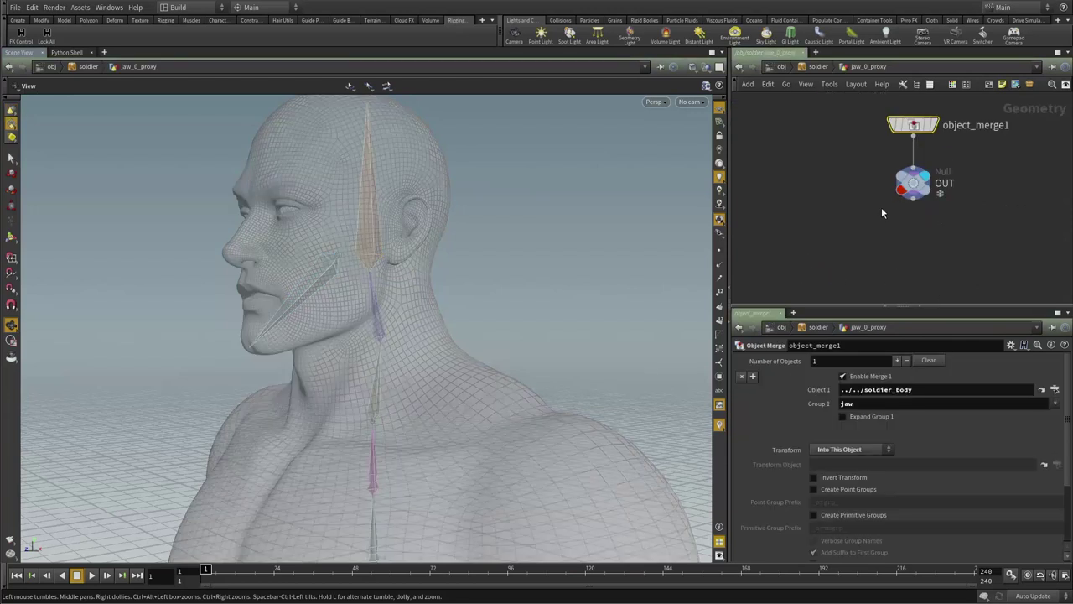
# - Return to the soldier network and turn off the display of soldier_body
pyautogui.click(867, 239)
pyautogui.moveTo(829, 106); pyautogui.dragTo(858, 240, button='middle')
pyautogui.moveTo(806, 125); pyautogui.dragTo(837, 217, button='middle')
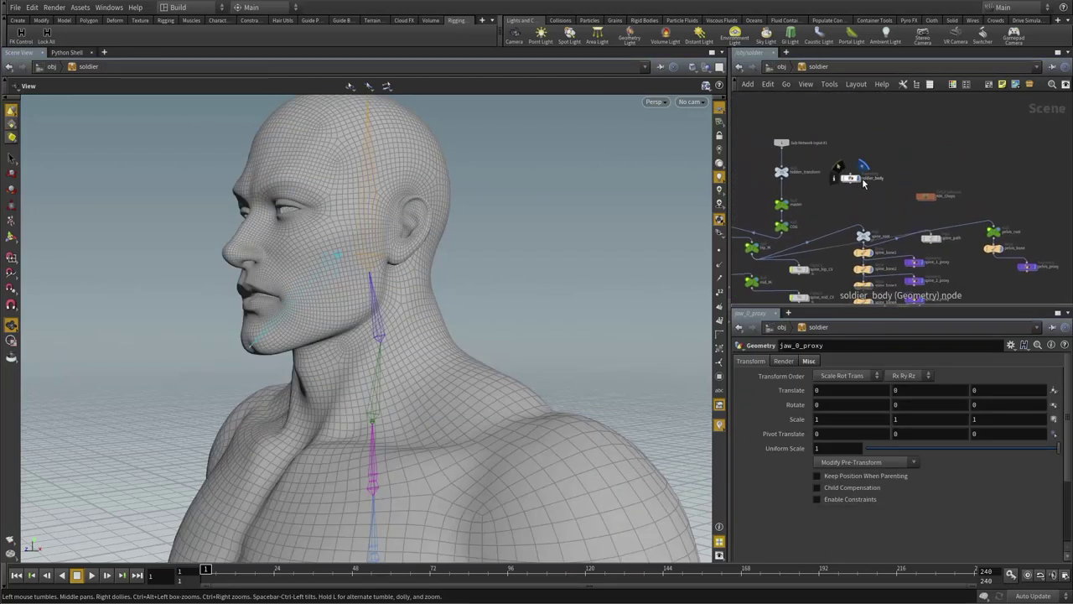
pyautogui.scroll(5, 853, 184)
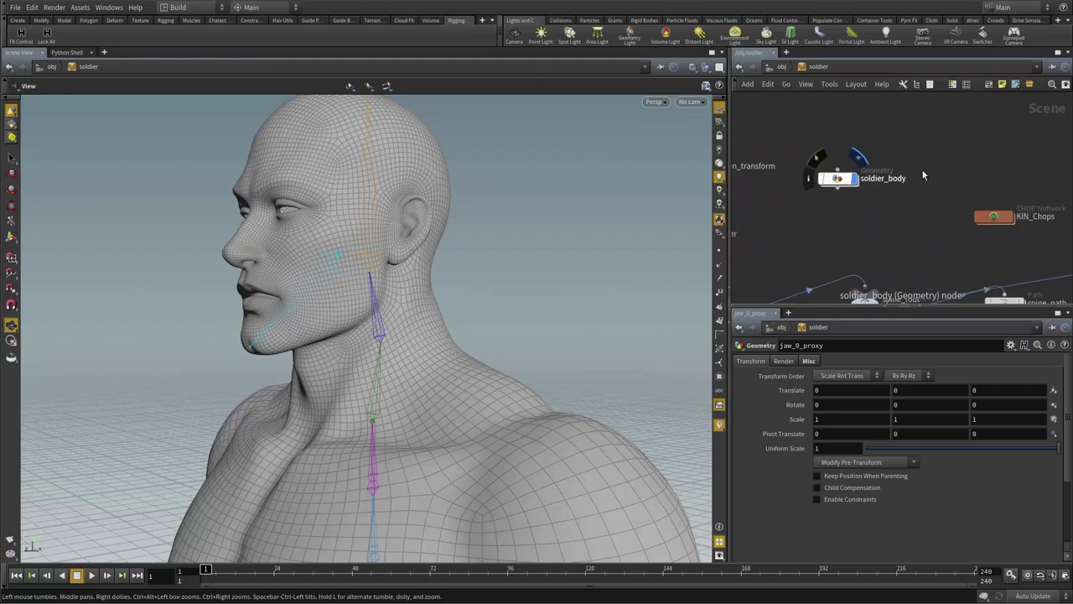
pyautogui.click(854, 180)
# - Open jaw_0_proxy, unlock its OUT null by discarding the locked changes, and return to the soldier network
pyautogui.scroll(-4, 854, 214)
pyautogui.scroll(-1, 859, 219)
pyautogui.moveTo(854, 298); pyautogui.dragTo(829, 180, button='middle')
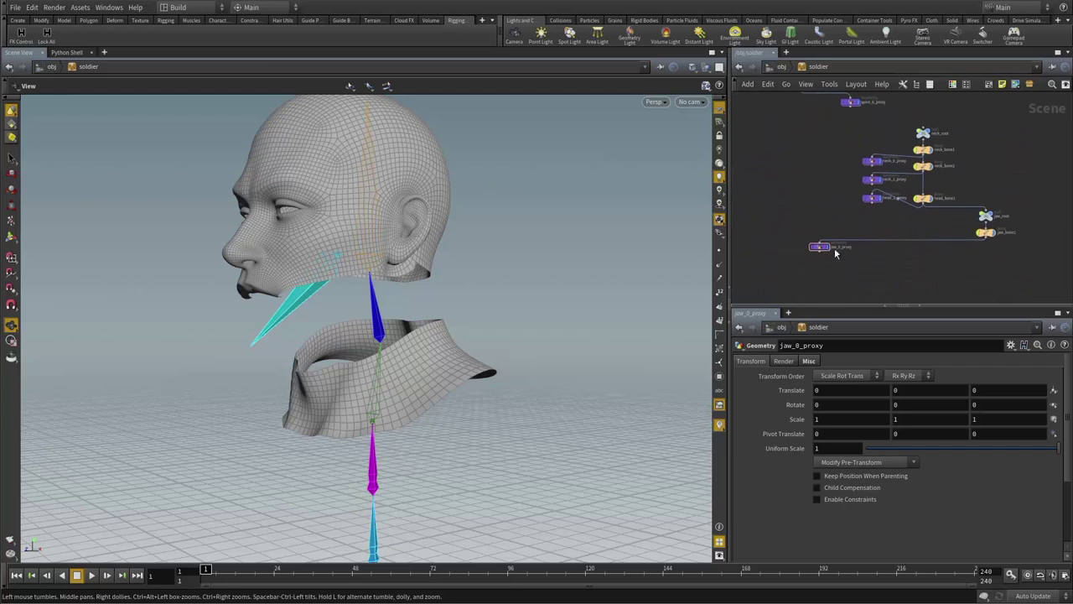
pyautogui.doubleClick(822, 246)
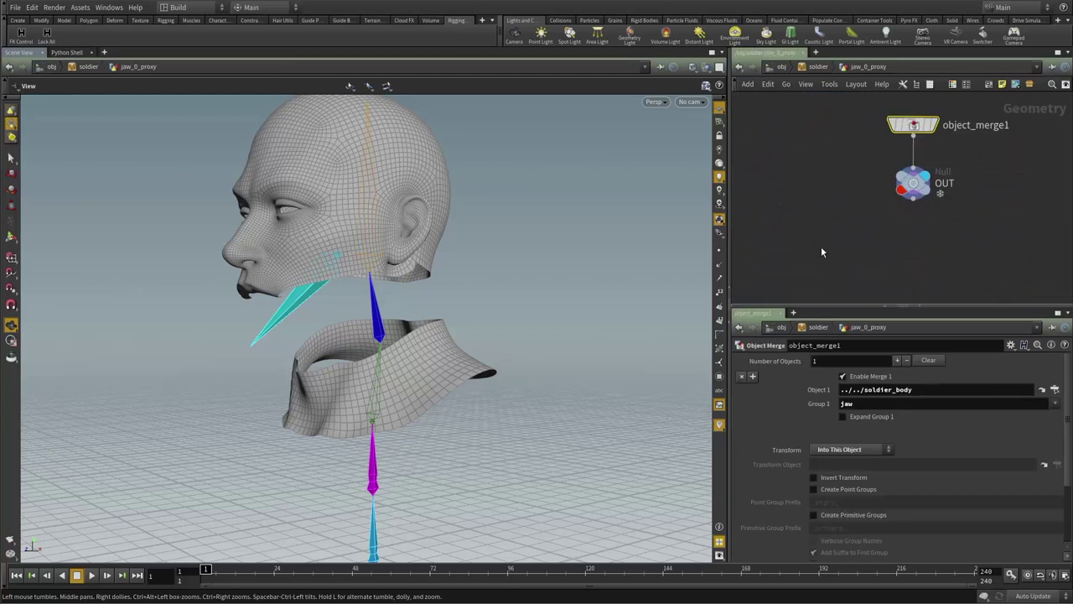
pyautogui.click(894, 201)
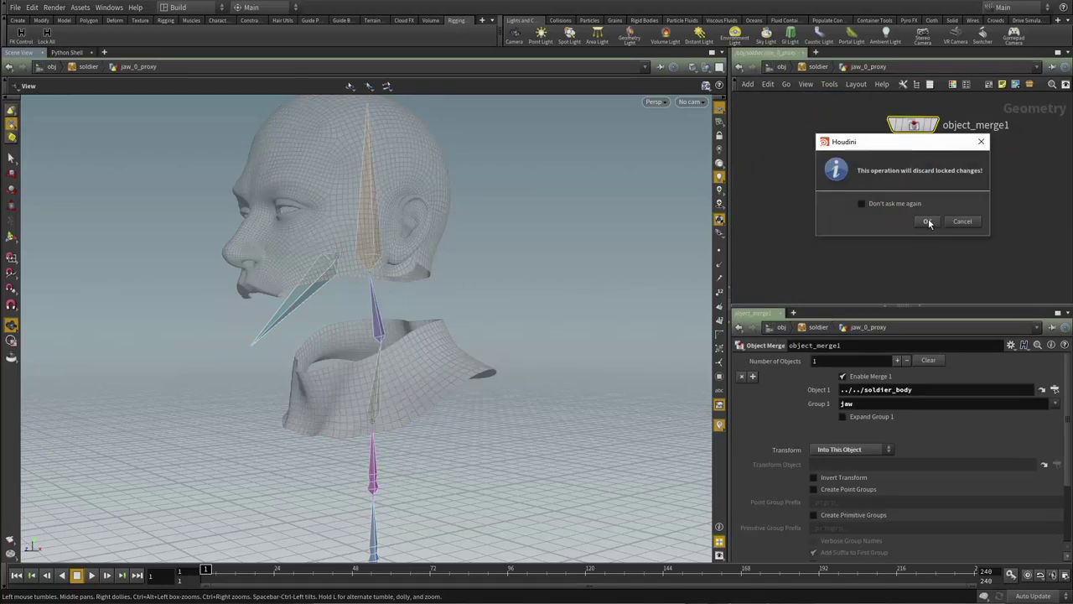
pyautogui.click(927, 221)
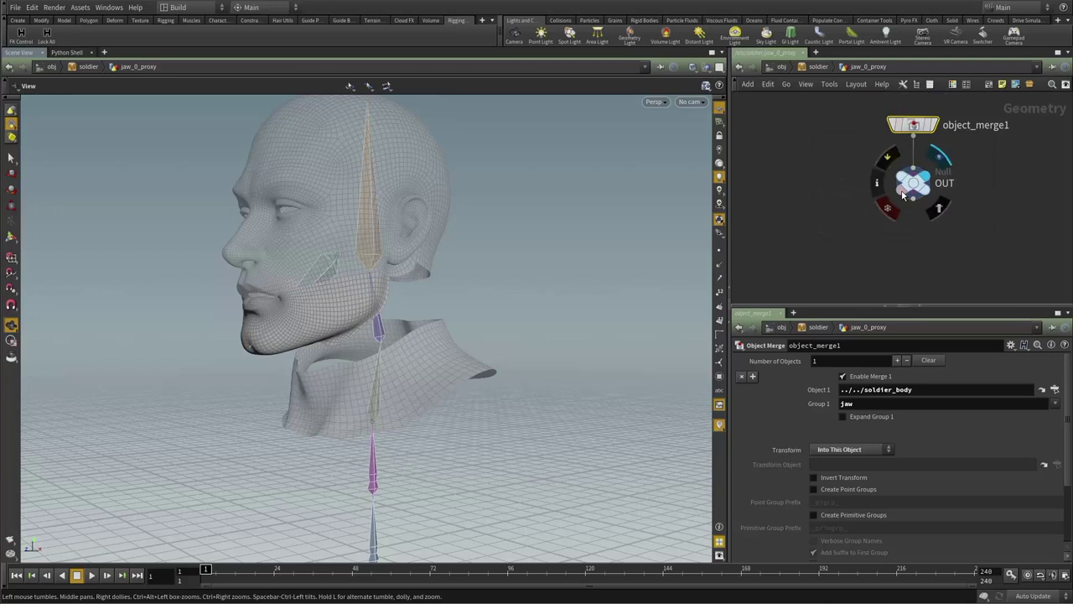
pyautogui.press('u')
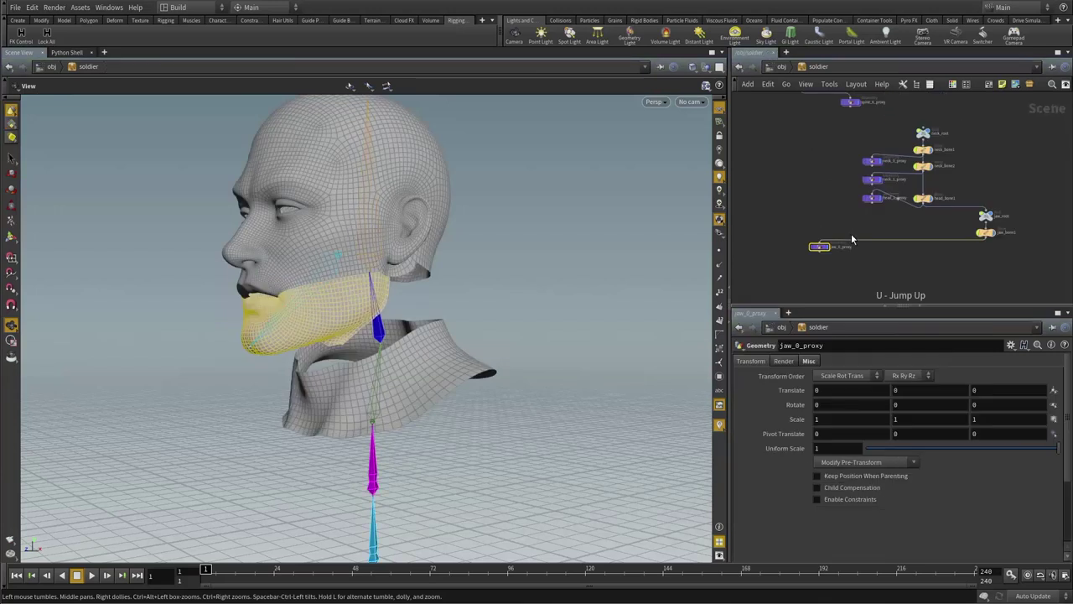
# - Open neck_1_proxy, discard the locked changes on its OUT null and lock it again
pyautogui.doubleClick(871, 178)
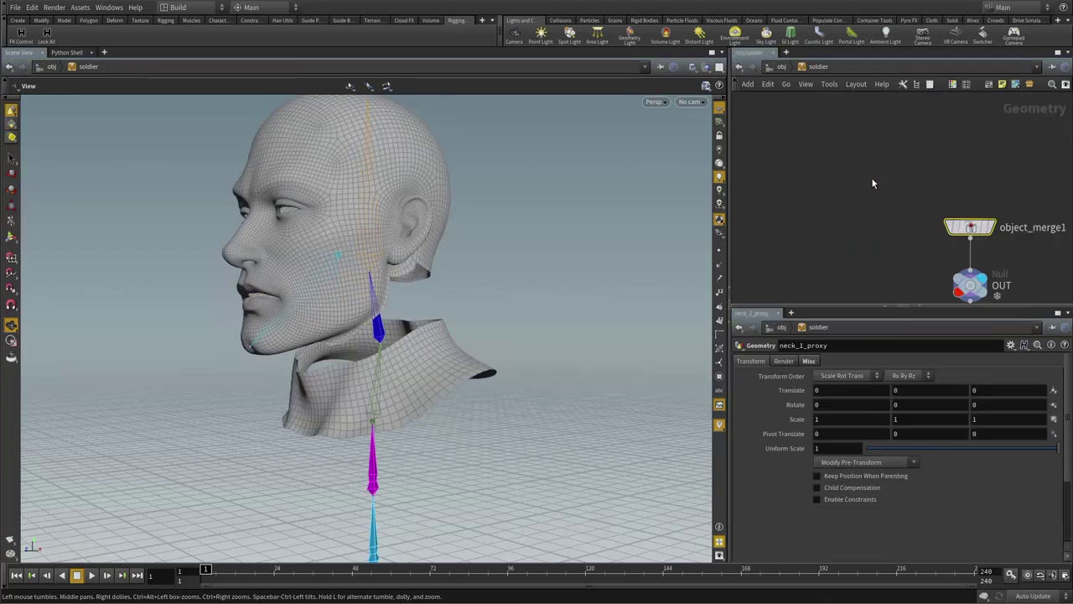
pyautogui.click(961, 293)
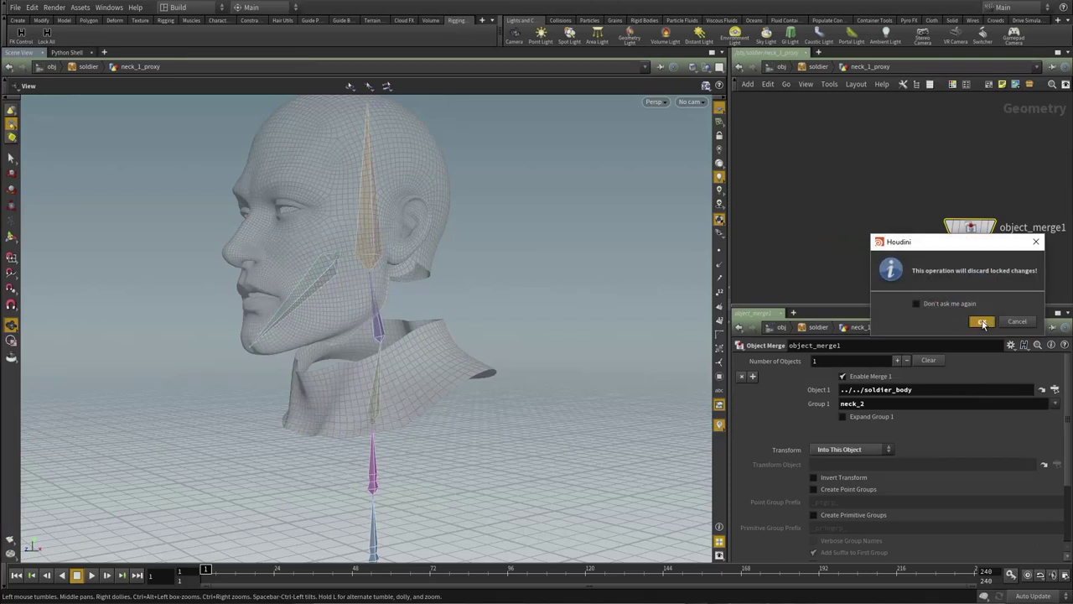
pyautogui.click(954, 301)
pyautogui.moveTo(920, 265); pyautogui.dragTo(848, 199, button='middle')
pyautogui.moveTo(855, 182); pyautogui.dragTo(936, 145)
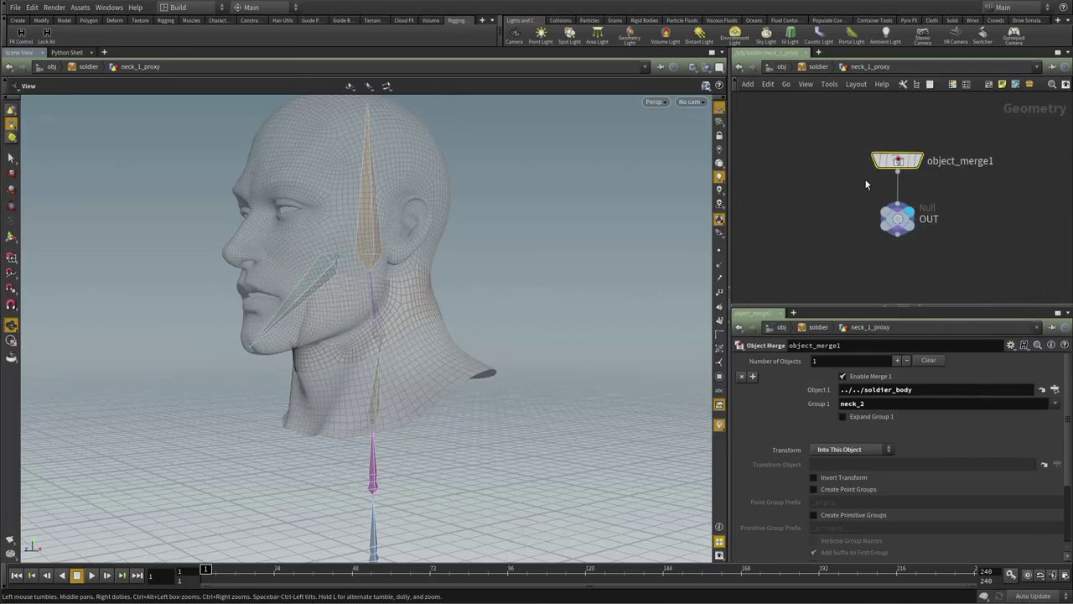
pyautogui.moveTo(881, 204); pyautogui.dragTo(874, 215, button='middle')
pyautogui.moveTo(891, 173)
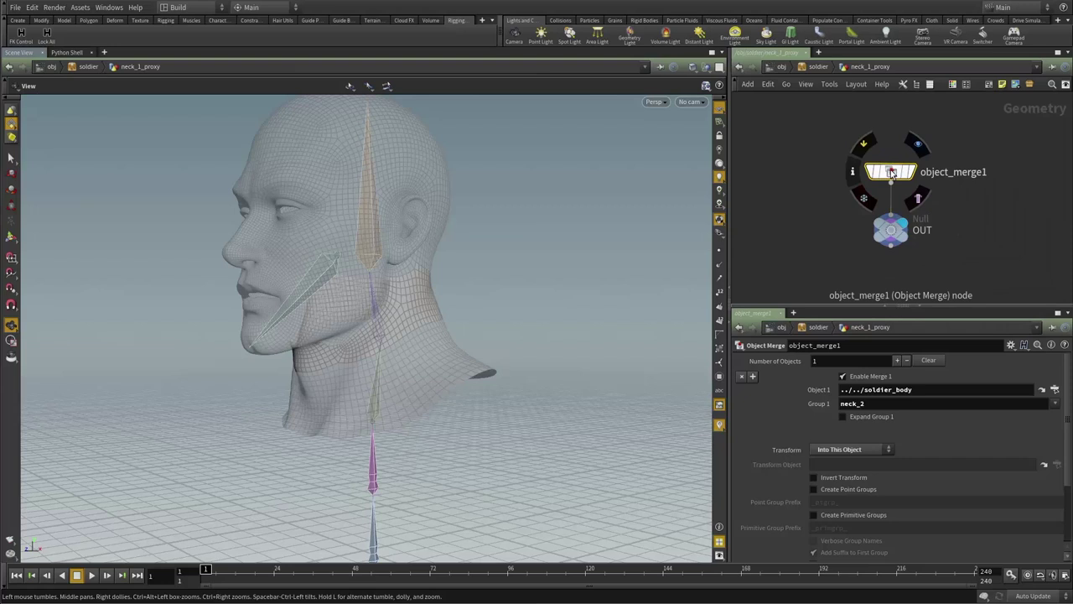
pyautogui.click(893, 235)
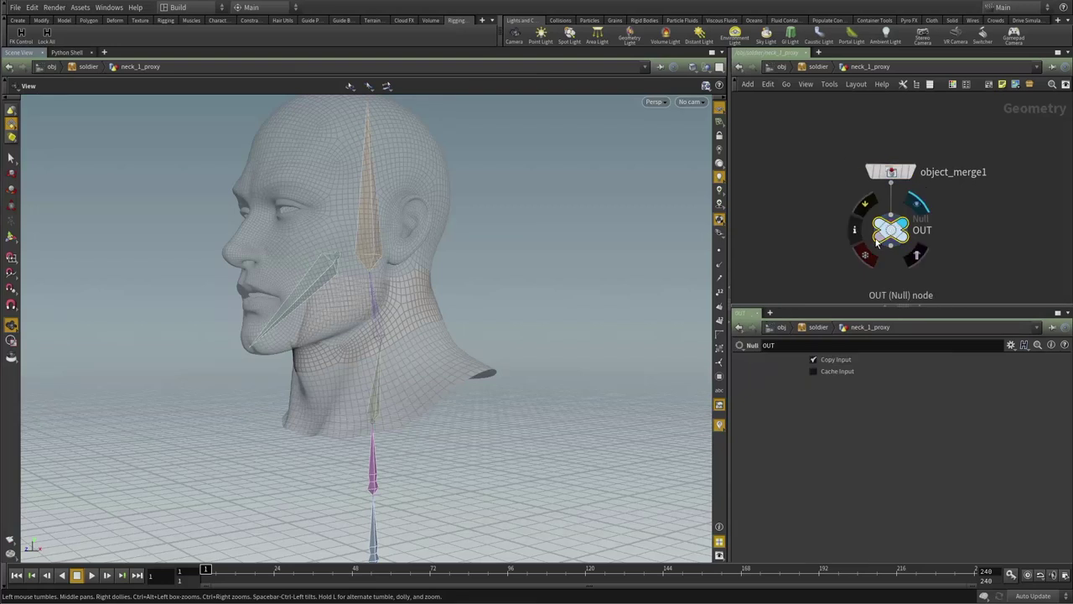
# - Unlock neck_1_proxy's OUT null with object_merge1 displayed, relock and display OUT, and go back up to the soldier network
pyautogui.click(891, 172)
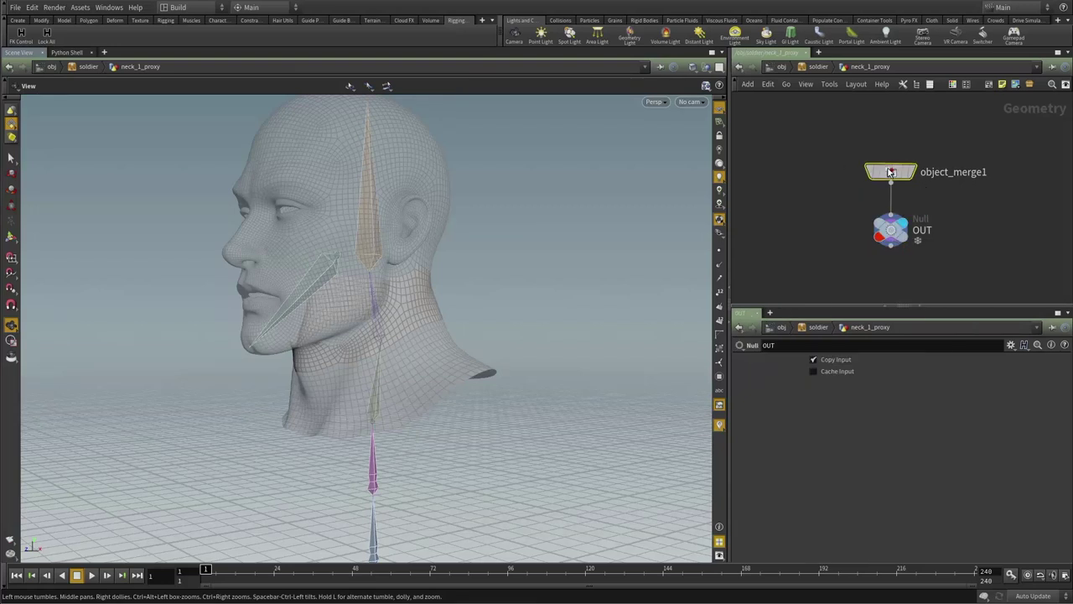
pyautogui.click(882, 241)
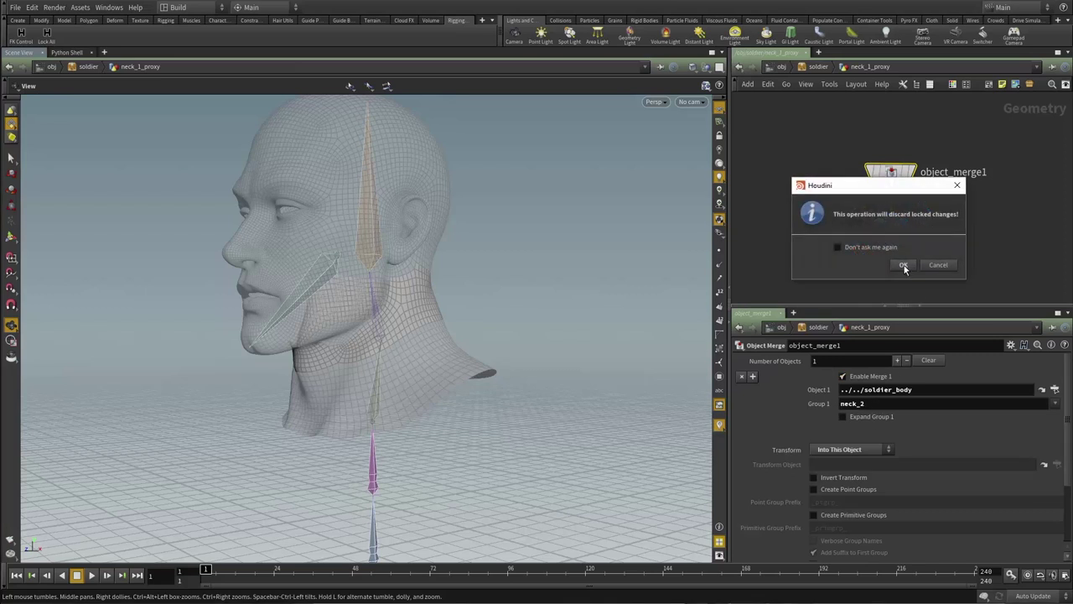
pyautogui.click(907, 268)
pyautogui.click(910, 172)
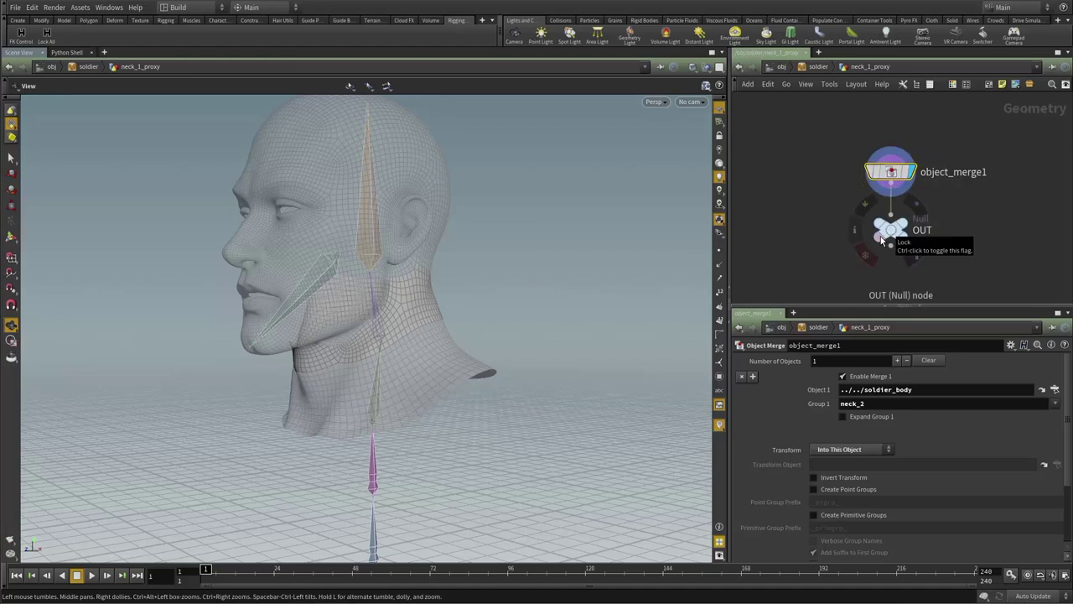
pyautogui.click(872, 250)
pyautogui.click(913, 228)
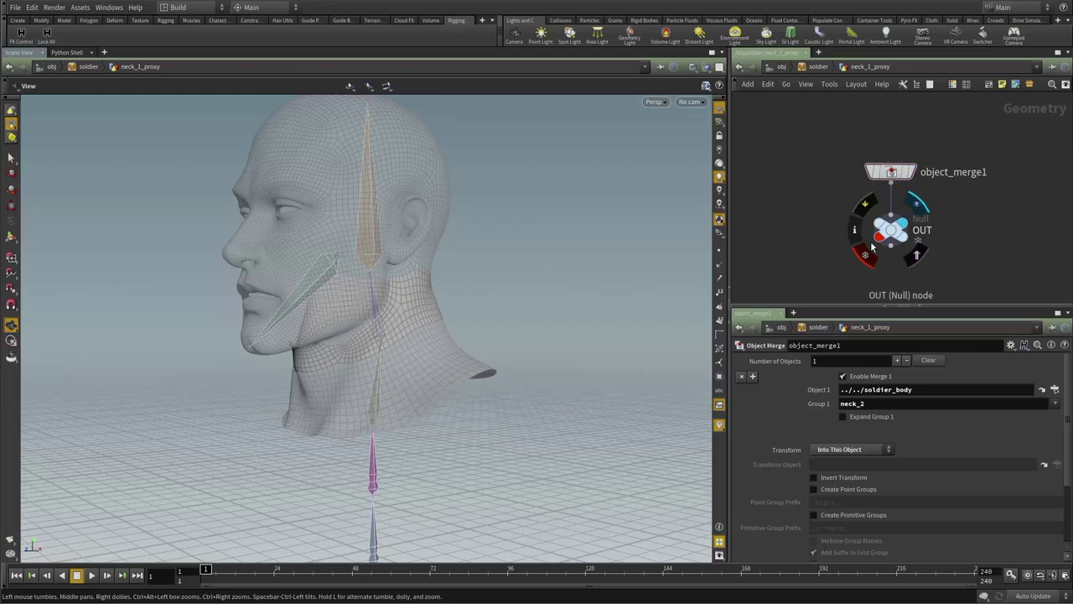
pyautogui.press('u')
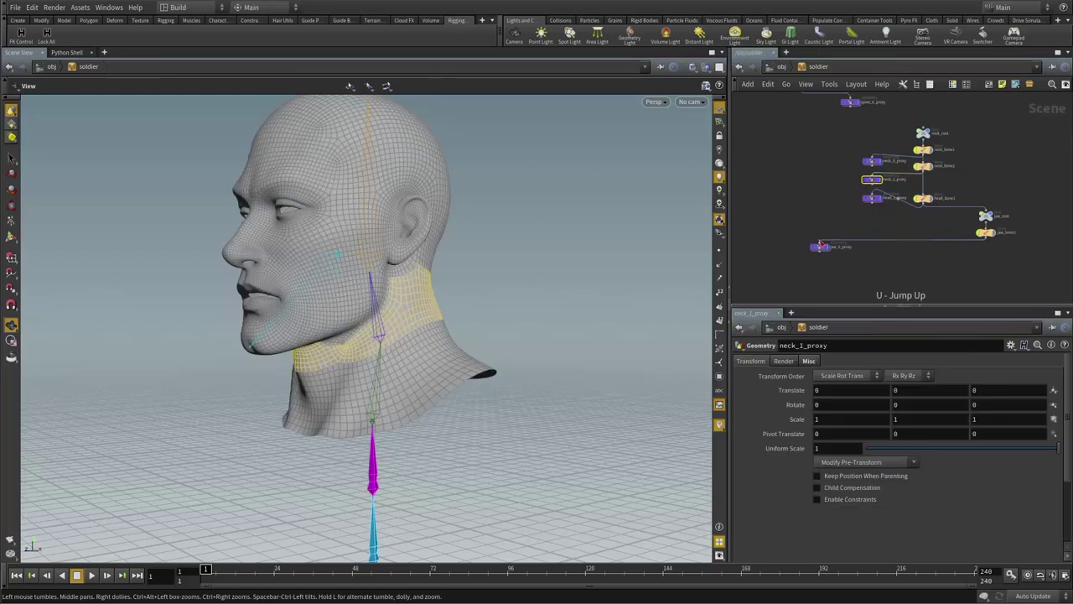
# - Test the proxies by rotating the neck, head and jaw bones together, and undo the rotation
pyautogui.moveTo(820, 246); pyautogui.dragTo(914, 144)
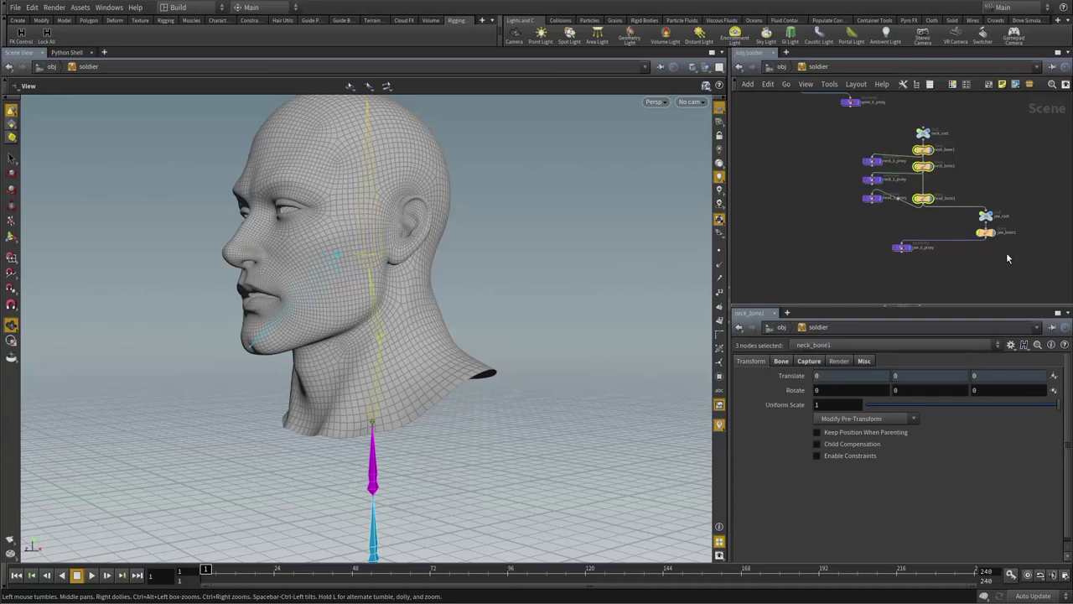
pyautogui.keyDown('shift'); pyautogui.click(987, 232); pyautogui.keyUp('shift')
pyautogui.press('r')
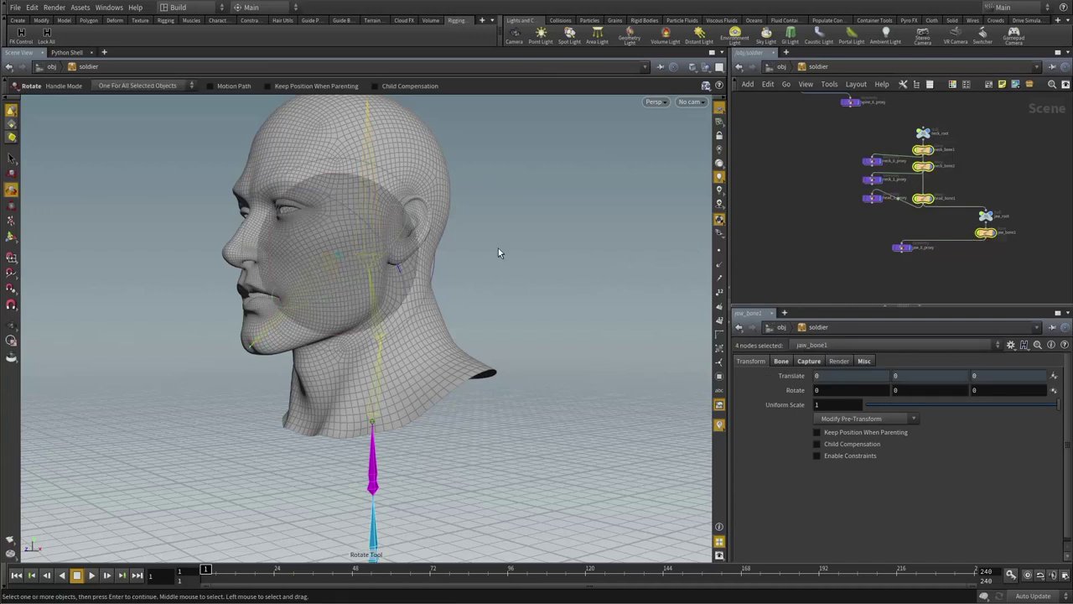
pyautogui.moveTo(498, 248); pyautogui.dragTo(427, 290)
pyautogui.hotkey('ctrl', 'z')
pyautogui.hotkey('ctrl', 'z')
pyautogui.click(505, 285)
pyautogui.keyDown('alt'); pyautogui.moveTo(513, 284); pyautogui.dragTo(558, 298); pyautogui.keyUp('alt')
pyautogui.press('r')
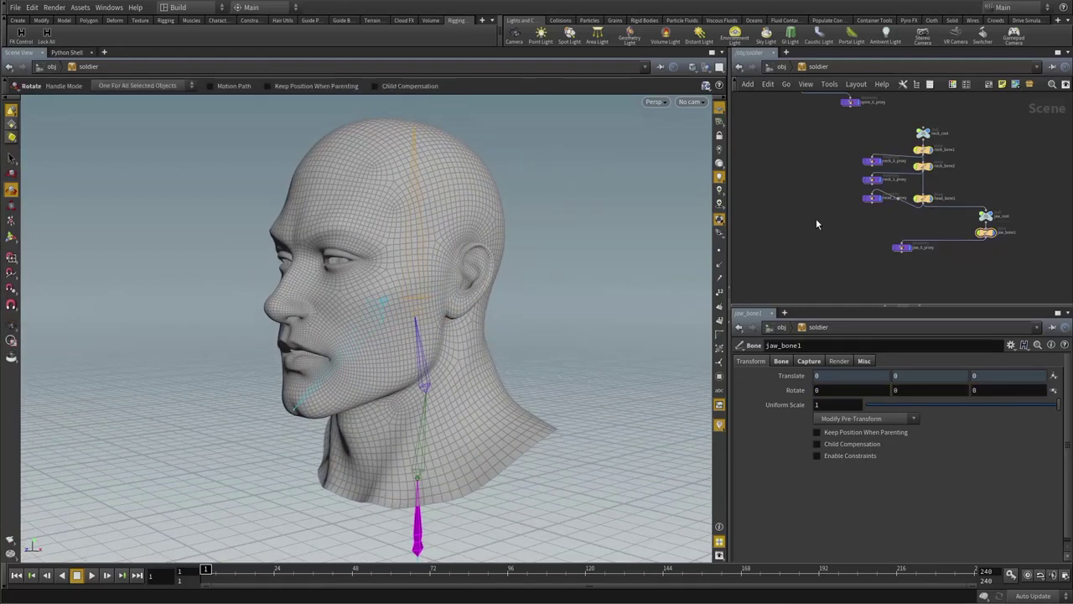
# - Select neck_0_proxy, neck_1_proxy, head_1_proxy and jaw_0_proxy in turn to review the geometry and transform parameters of each
pyautogui.keyDown('alt'); pyautogui.moveTo(817, 220); pyautogui.dragTo(807, 225); pyautogui.keyUp('alt')
pyautogui.keyDown('alt'); pyautogui.moveTo(802, 220); pyautogui.dragTo(804, 230, button='right'); pyautogui.keyUp('alt')
pyautogui.keyDown('alt'); pyautogui.moveTo(804, 230); pyautogui.dragTo(791, 232); pyautogui.keyUp('alt')
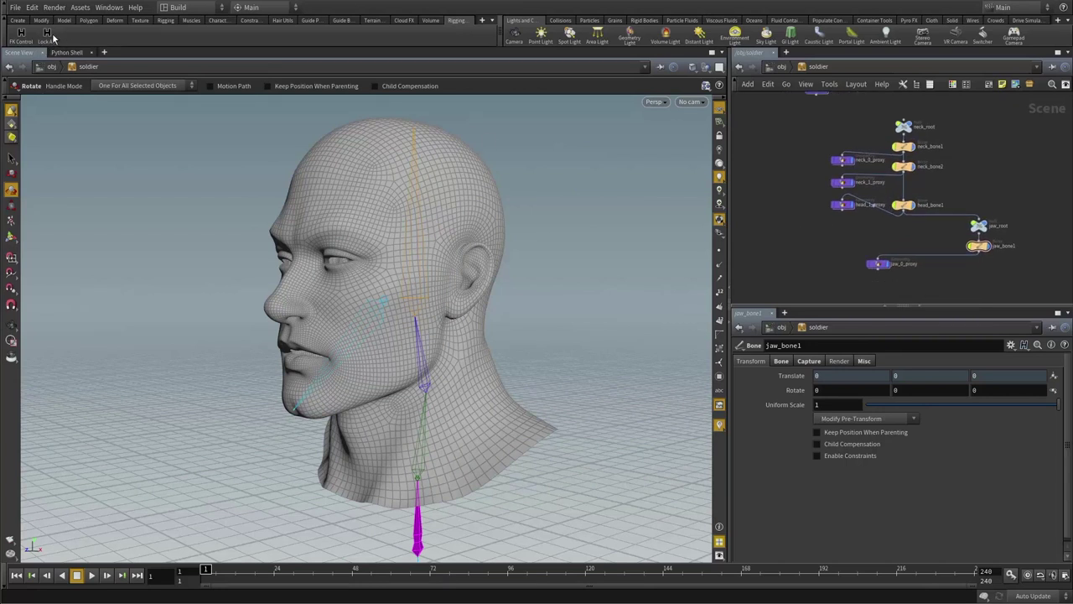
pyautogui.press('space')
pyautogui.moveTo(865, 214); pyautogui.dragTo(841, 202)
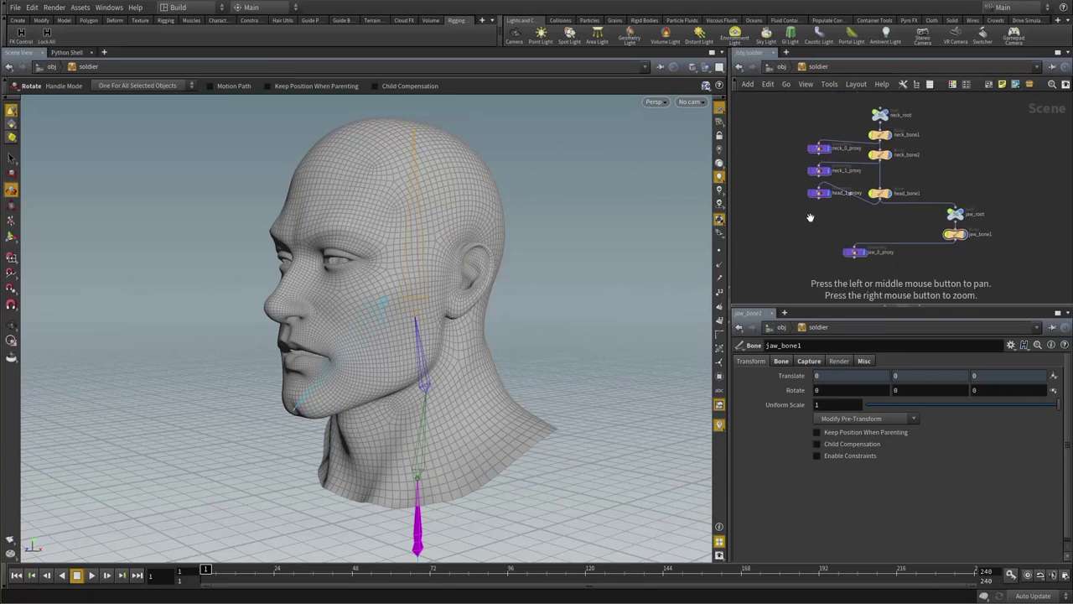
pyautogui.click(819, 148)
pyautogui.click(819, 171)
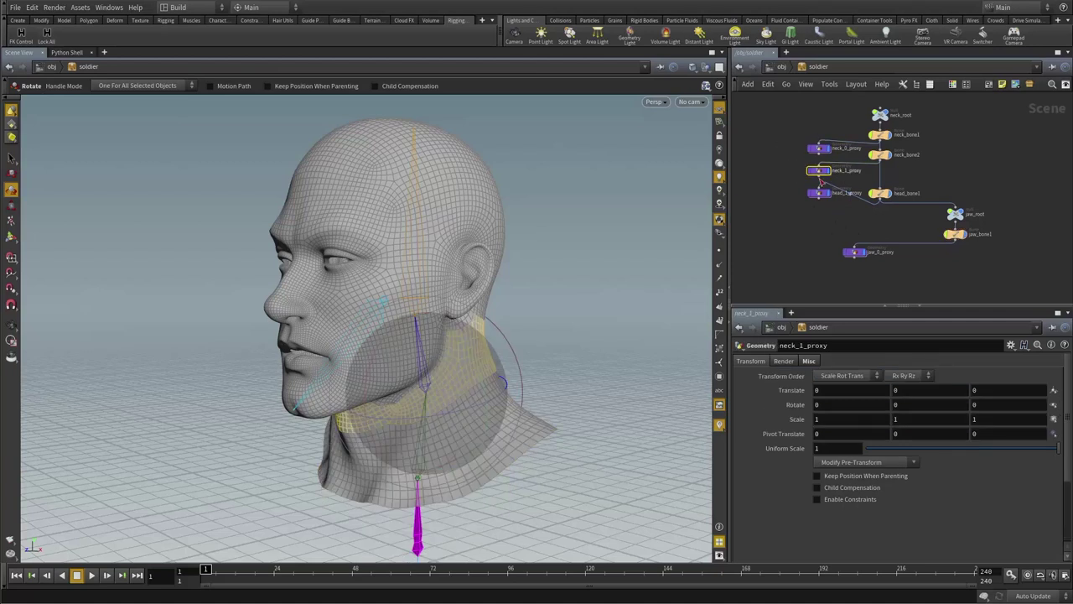
pyautogui.click(831, 196)
pyautogui.click(854, 252)
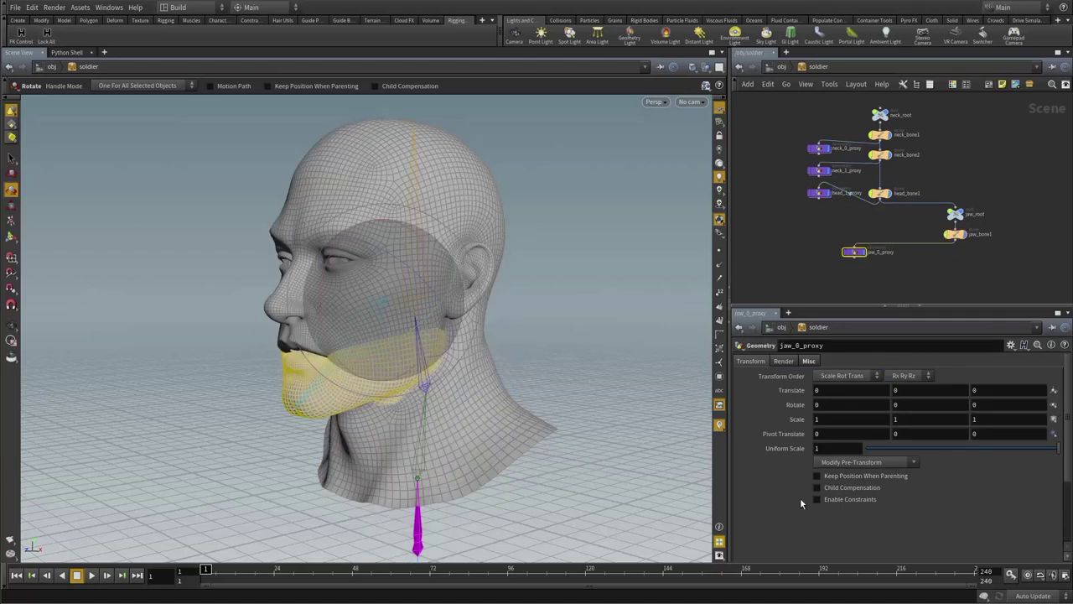
# - Line up jaw_0_proxy with the other proxies and lock the transform parameters of all four proxy nodes using Lock All
pyautogui.moveTo(851, 252); pyautogui.dragTo(830, 251)
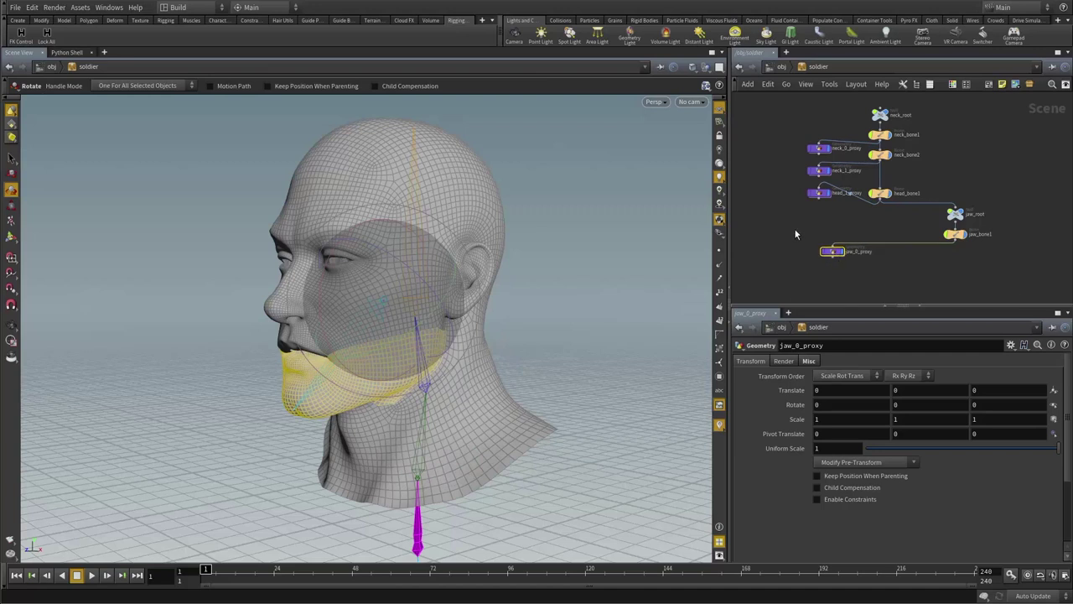
pyautogui.click(796, 234)
pyautogui.moveTo(803, 134); pyautogui.dragTo(852, 271)
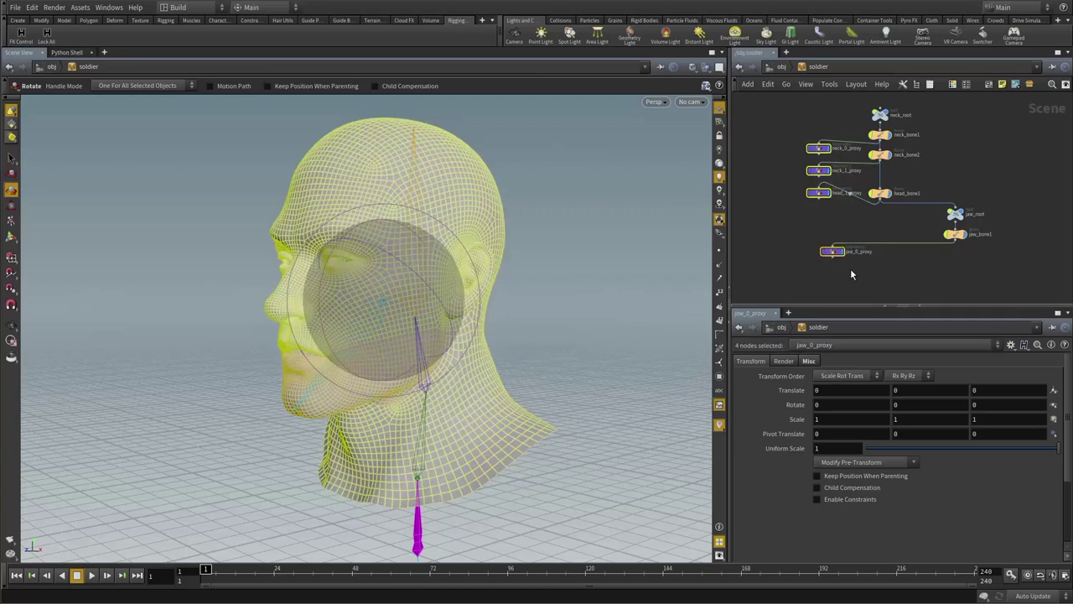
pyautogui.click(48, 40)
pyautogui.click(780, 243)
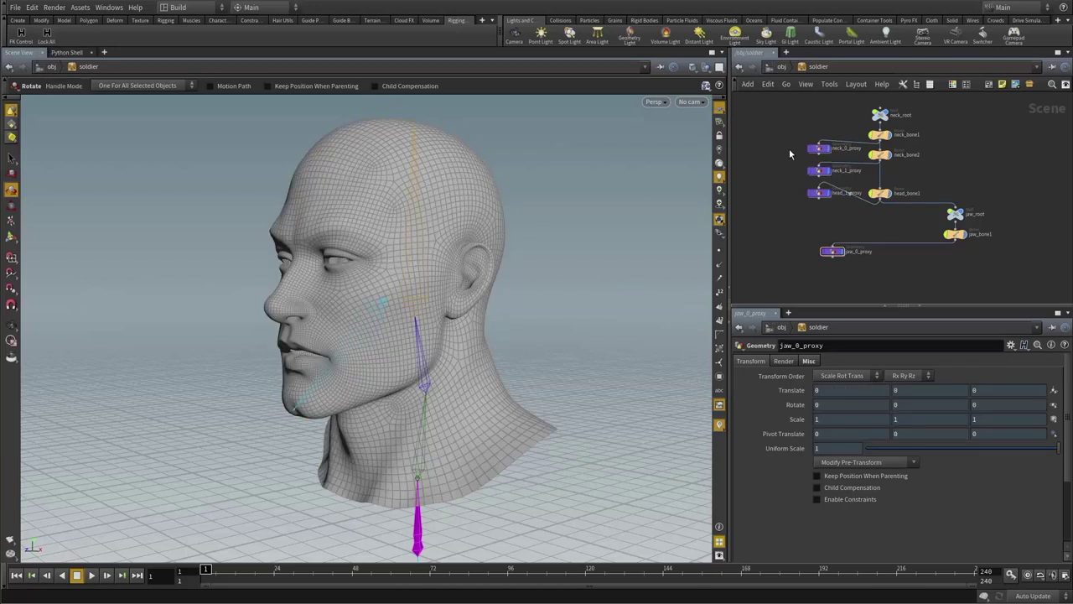
# - Select the neck, head and jaw proxies again to check that their transform parameters are locked
pyautogui.moveTo(789, 149); pyautogui.dragTo(829, 174)
pyautogui.click(818, 193)
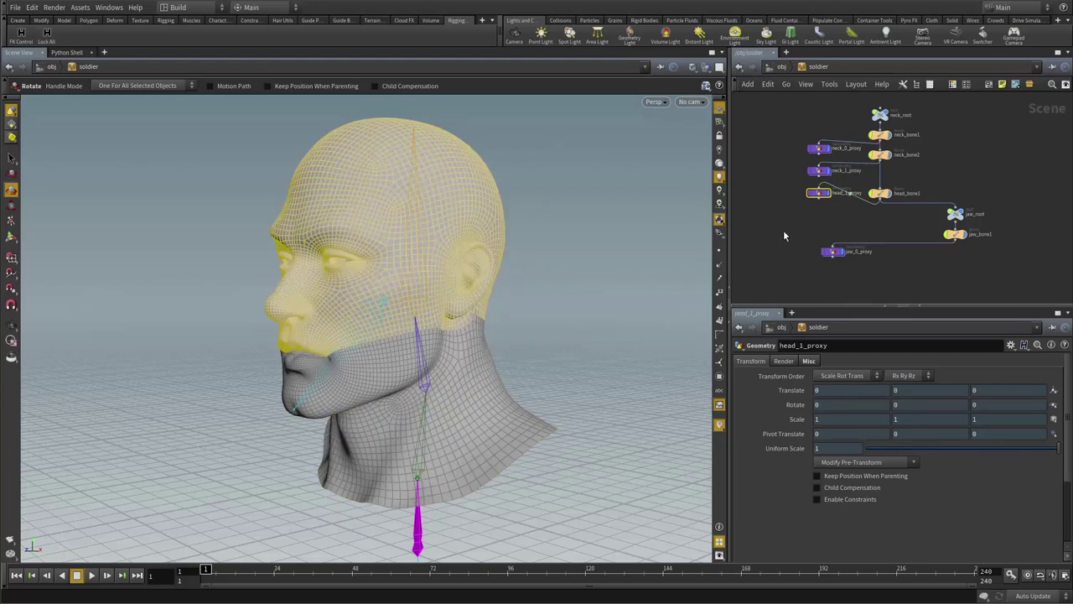
pyautogui.click(832, 251)
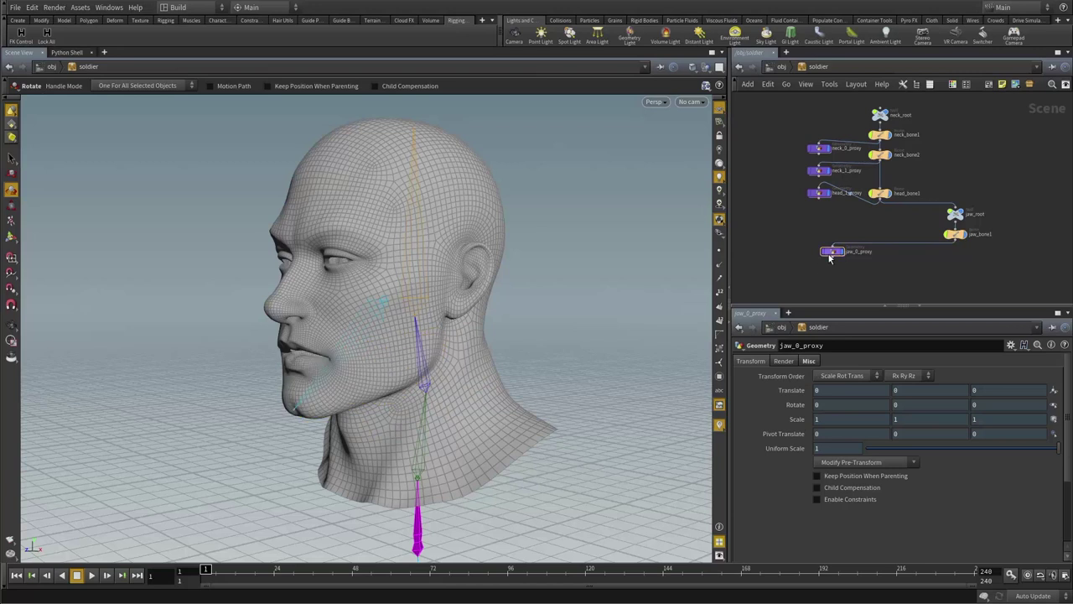
pyautogui.moveTo(852, 257)
pyautogui.mouseDown()
pyautogui.moveTo(894, 257)
pyautogui.moveTo(848, 251)
pyautogui.mouseUp()
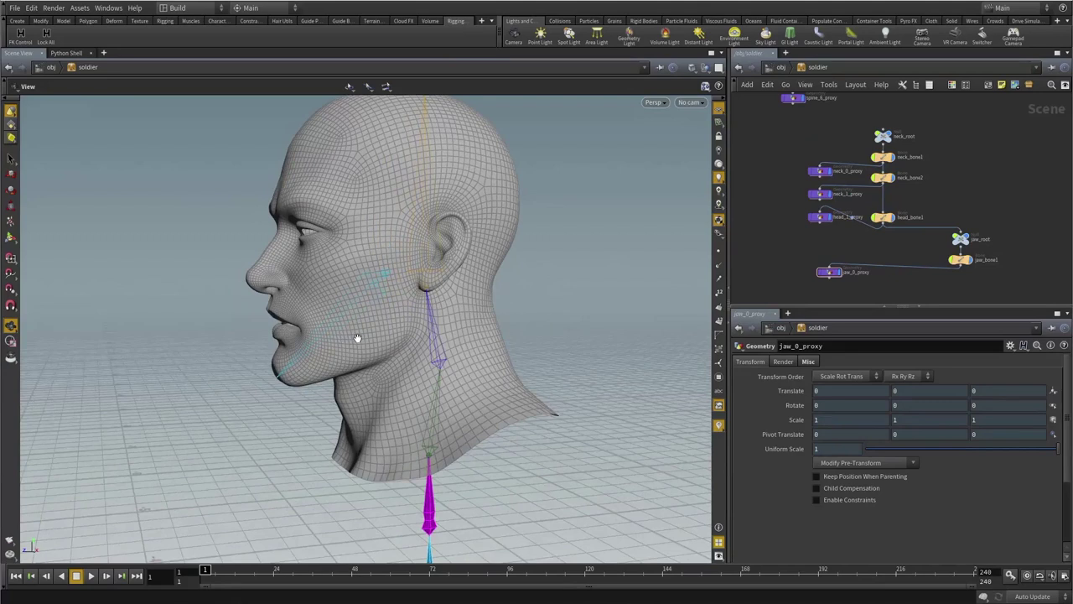
pyautogui.moveTo(357, 338); pyautogui.dragTo(531, 335)
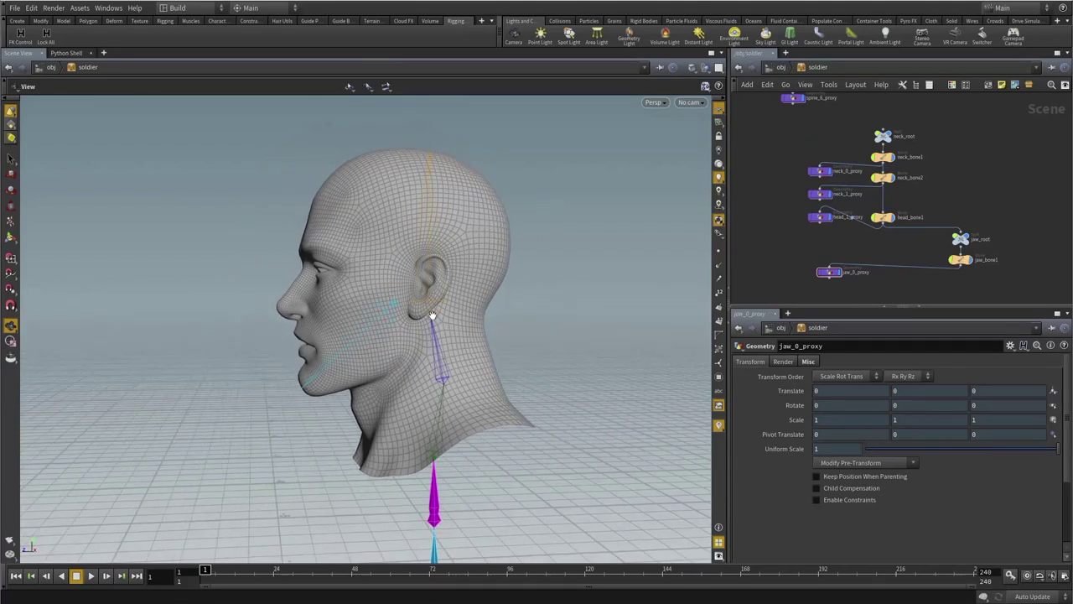
pyautogui.moveTo(363, 433); pyautogui.dragTo(471, 416, button='right')
pyautogui.moveTo(533, 382); pyautogui.dragTo(520, 366, button='right')
pyautogui.moveTo(520, 366); pyautogui.dragTo(504, 433)
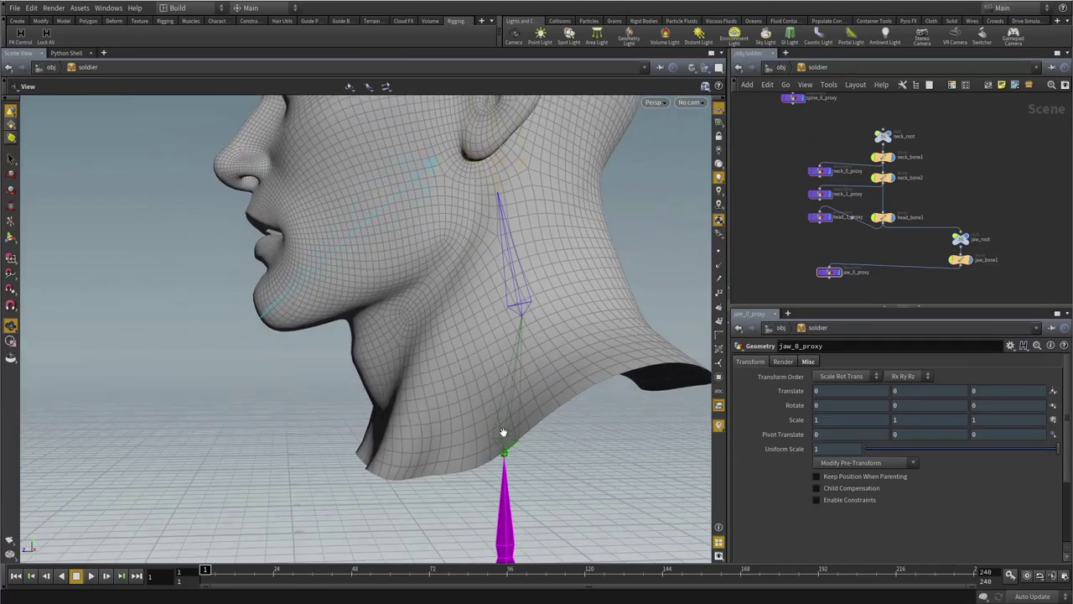
pyautogui.moveTo(537, 371); pyautogui.dragTo(513, 369, button='right')
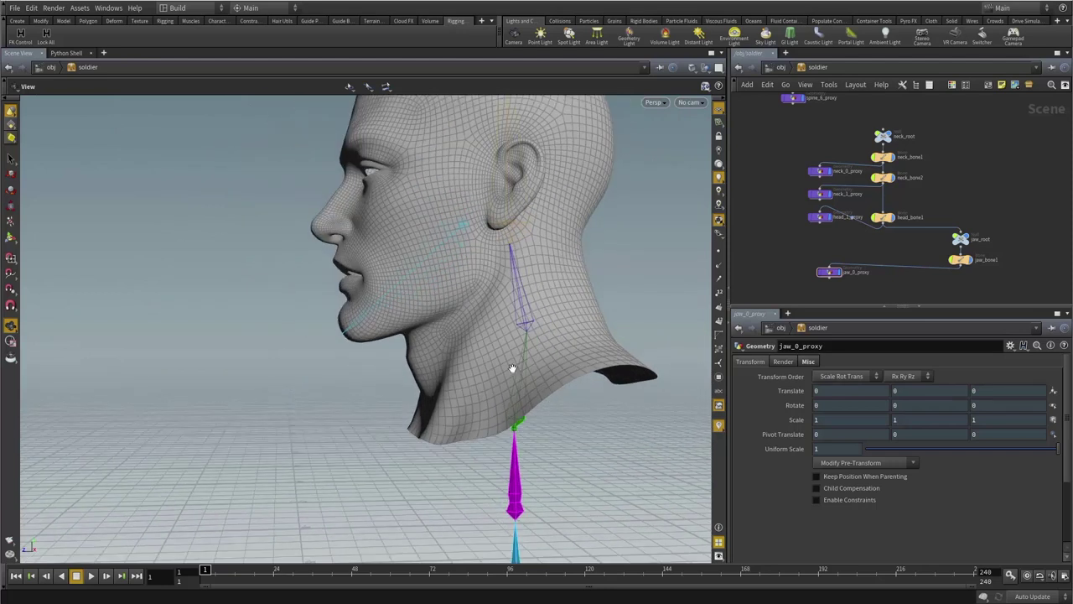
pyautogui.moveTo(513, 340); pyautogui.dragTo(467, 378, button='middle')
pyautogui.moveTo(468, 378)
pyautogui.mouseDown()
pyautogui.moveTo(478, 385)
pyautogui.moveTo(475, 361)
pyautogui.mouseUp()
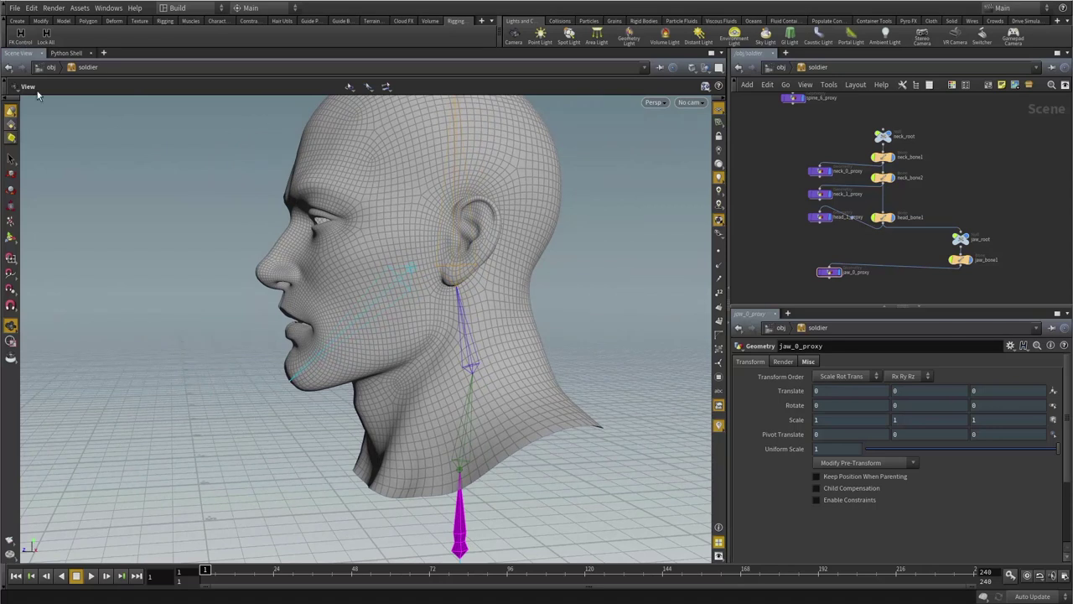
# - Create an FK control for neck_bone1 with the FK Control tool, using the prefix neck_bone1
pyautogui.click(882, 156)
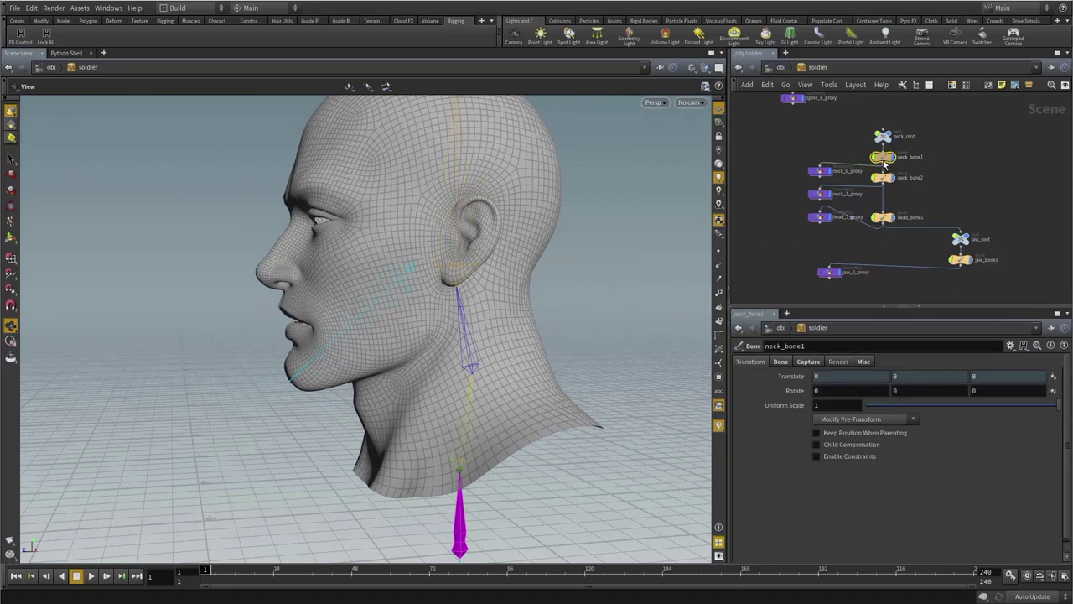
pyautogui.click(23, 37)
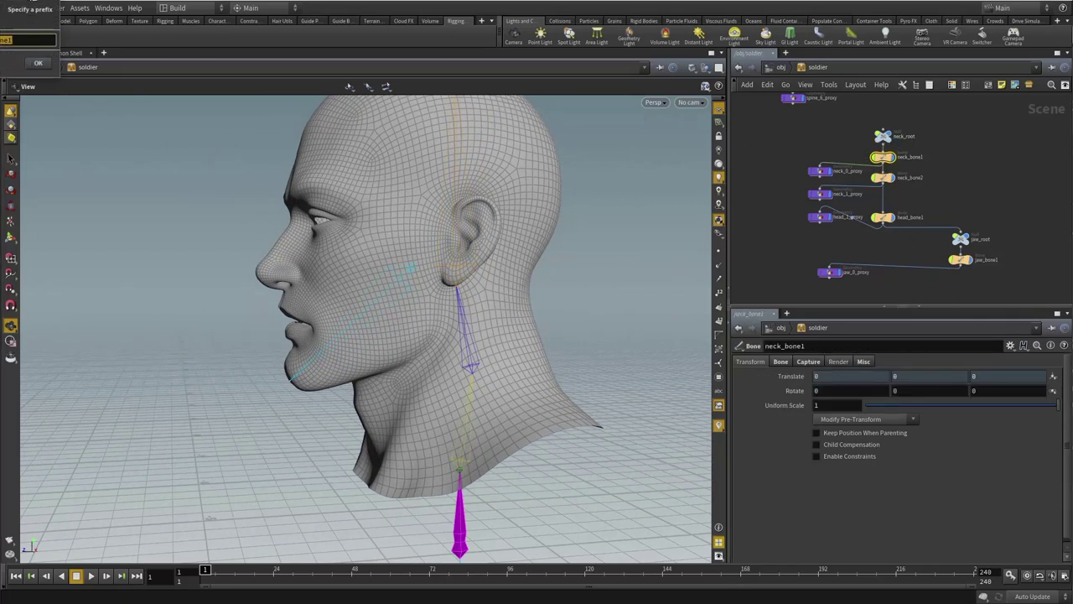
pyautogui.moveTo(11, 0); pyautogui.dragTo(597, 322)
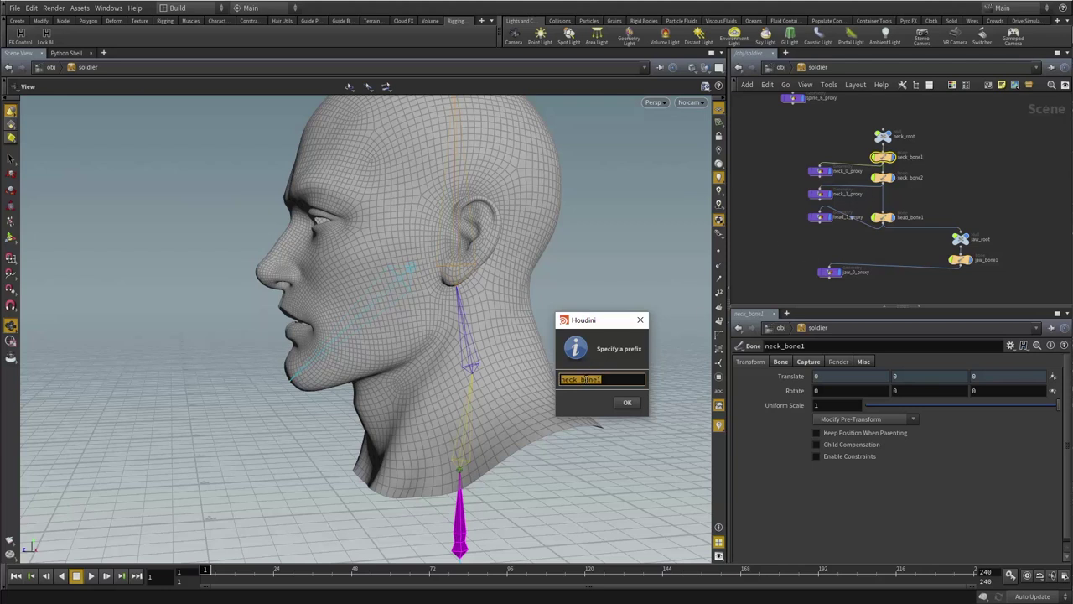
pyautogui.click(627, 403)
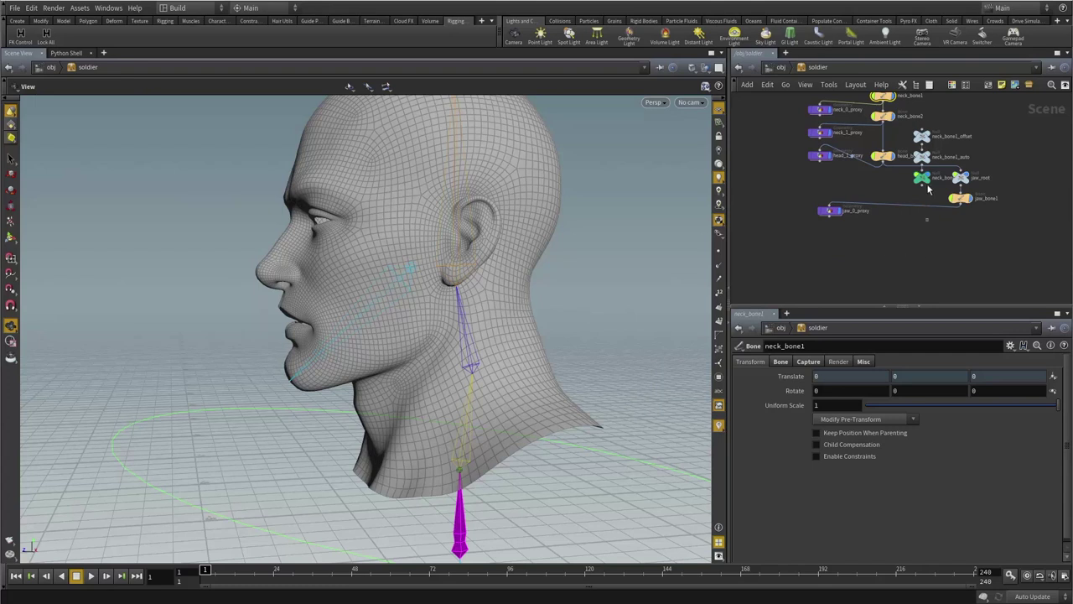
# - Move the neck_bone1_offset, neck_bone1_auto and neck_bone1_ctrl nulls together into empty network space, clear of the neck and jaw bones
pyautogui.moveTo(927, 189); pyautogui.dragTo(919, 119)
pyautogui.scroll(-3, 914, 231)
pyautogui.moveTo(935, 246); pyautogui.dragTo(1001, 258, button='middle')
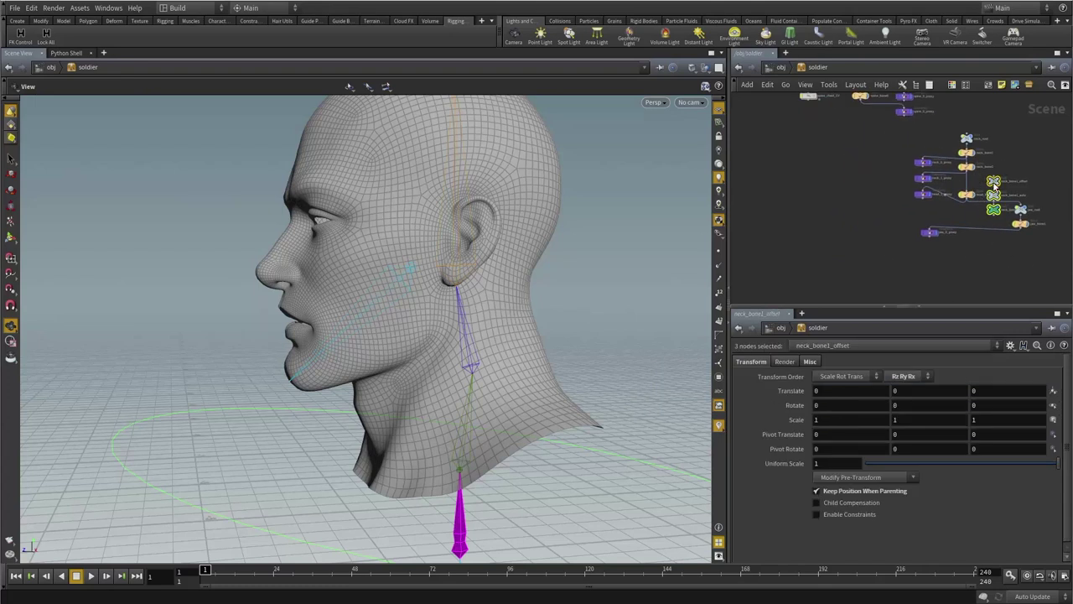
pyautogui.moveTo(995, 188); pyautogui.dragTo(776, 172)
pyautogui.press('f')
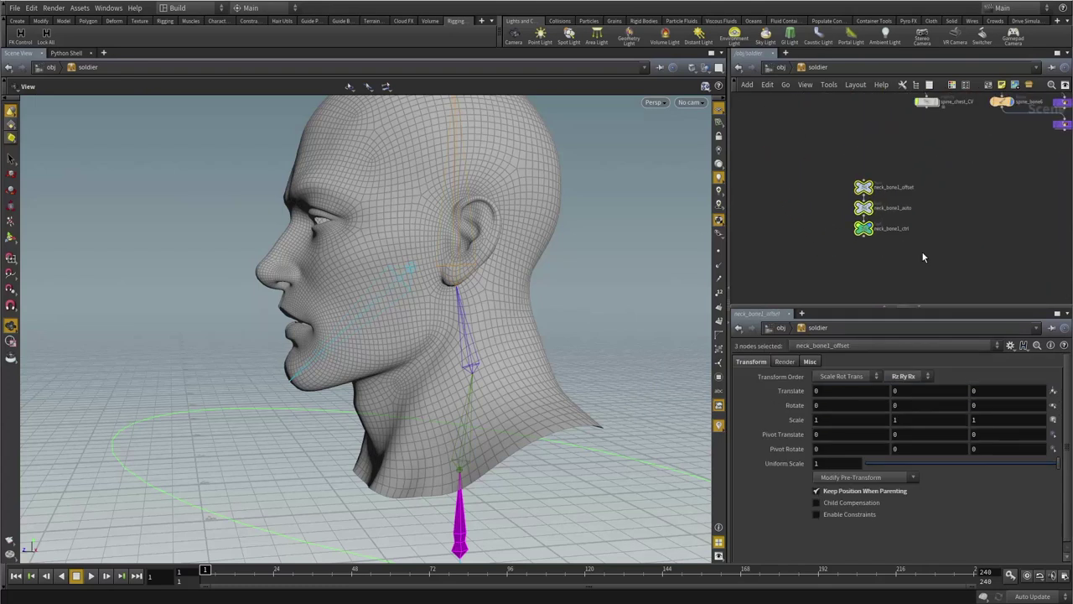
# - Examine the neck_bone1 offset, auto and ctrl nulls, checking inside the offset and auto nodes for geometry
pyautogui.click(798, 216)
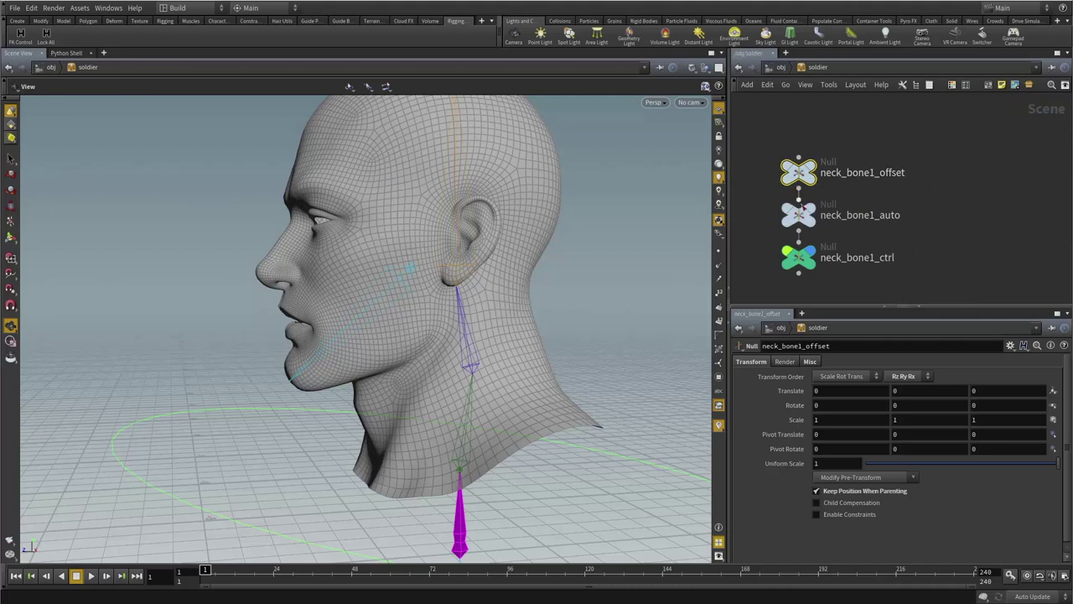
pyautogui.click(800, 253)
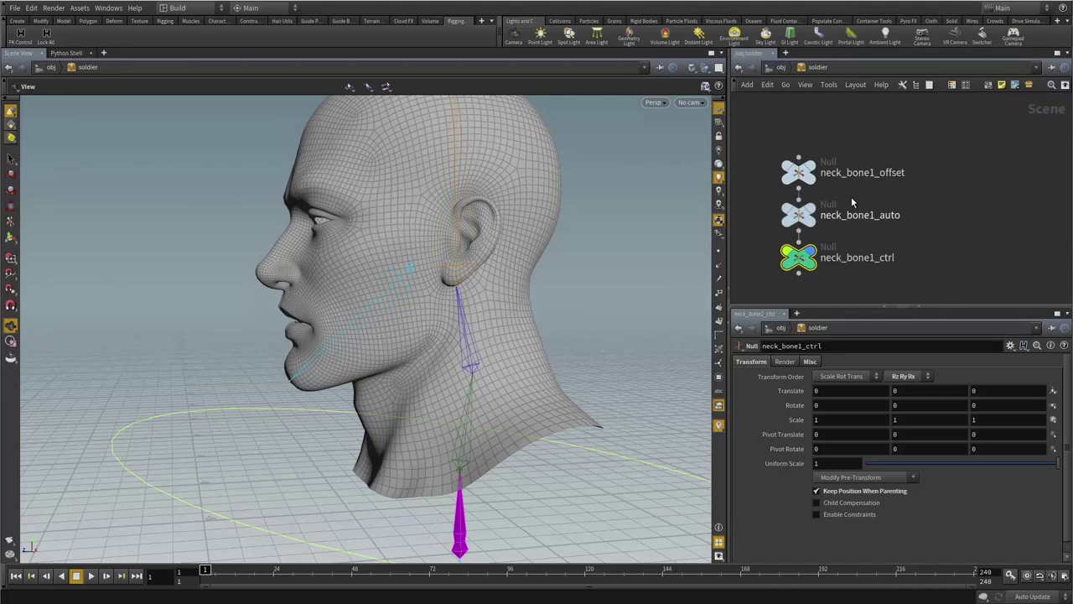
pyautogui.doubleClick(801, 174)
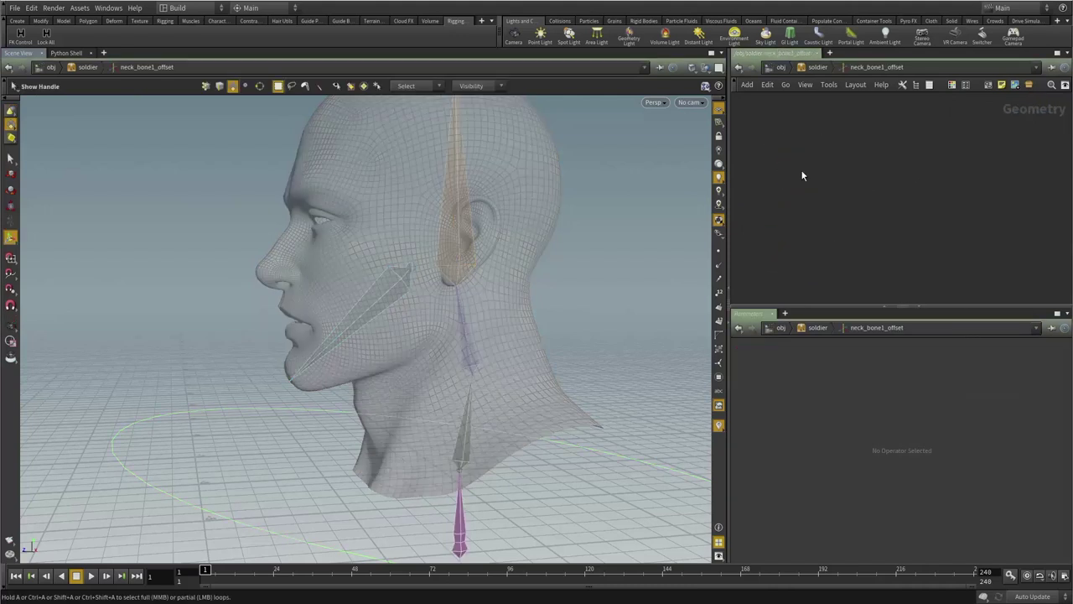
pyautogui.press('u')
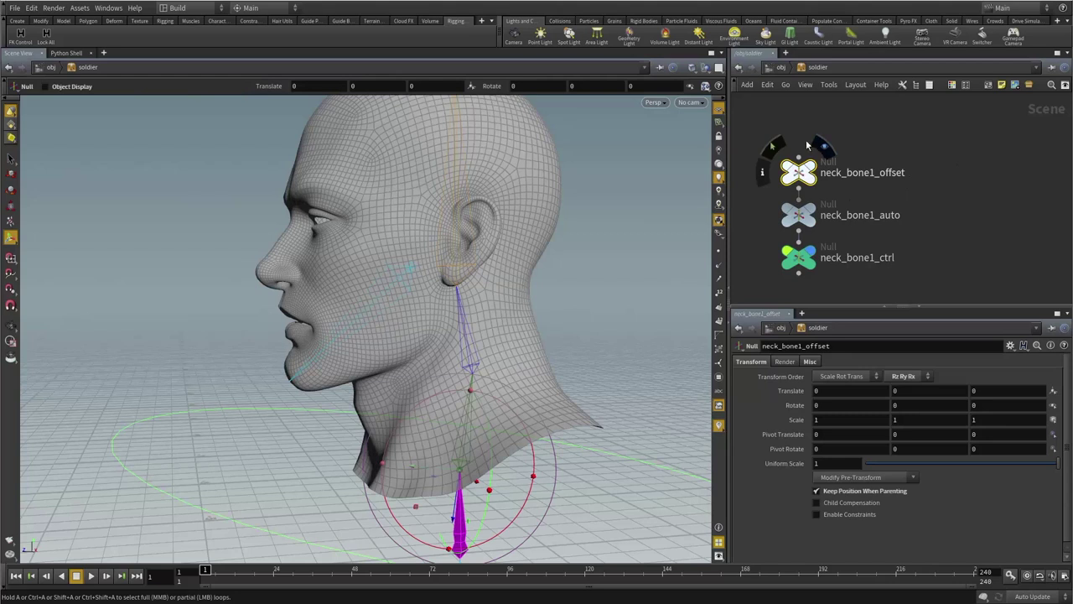
pyautogui.moveTo(758, 120); pyautogui.dragTo(884, 192)
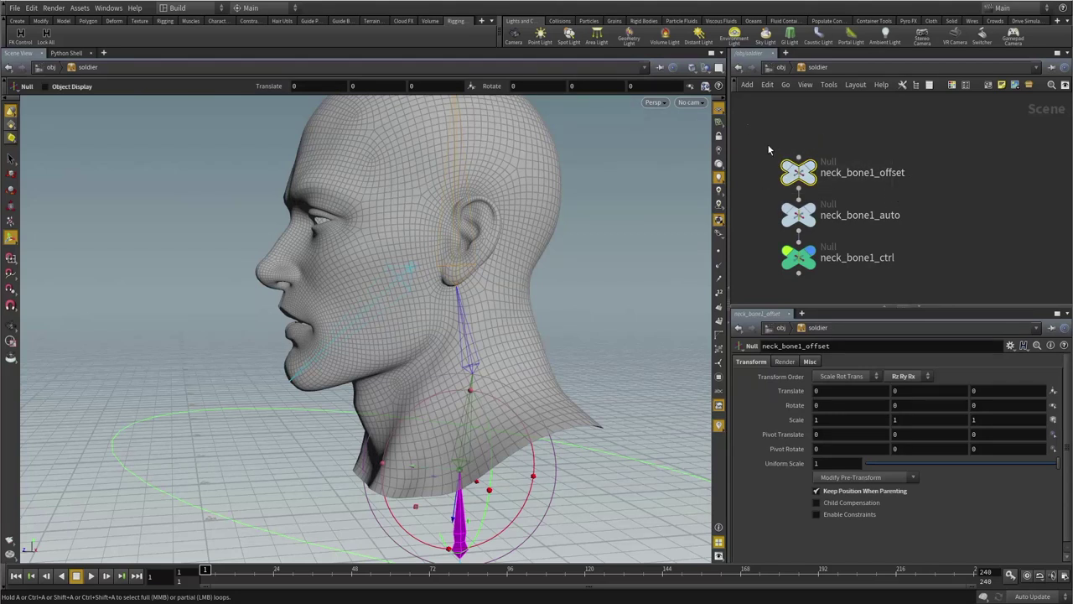
pyautogui.moveTo(748, 124); pyautogui.dragTo(888, 270)
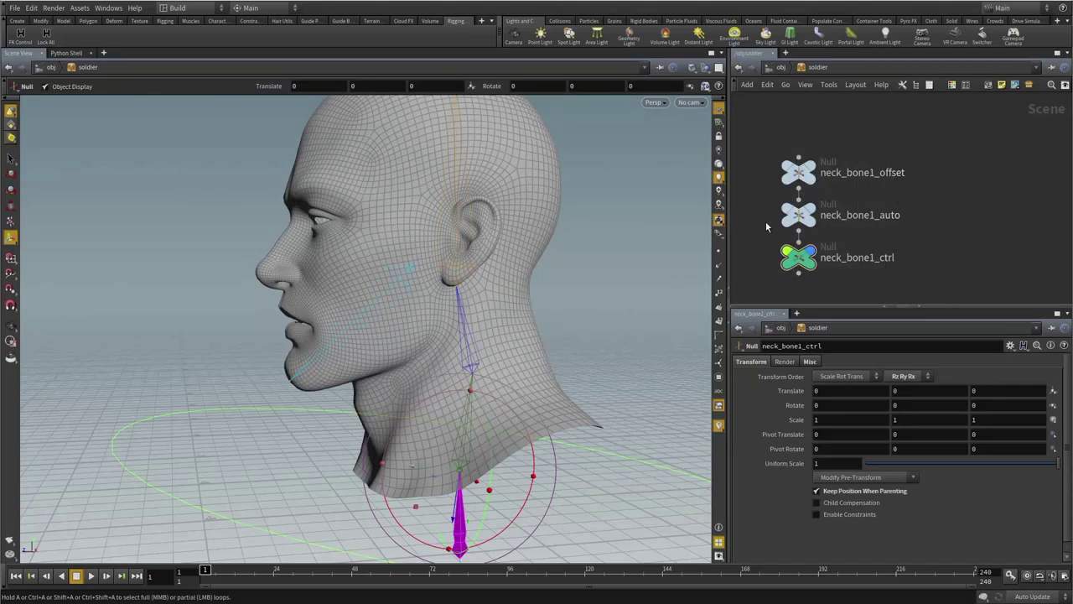
pyautogui.click(801, 216)
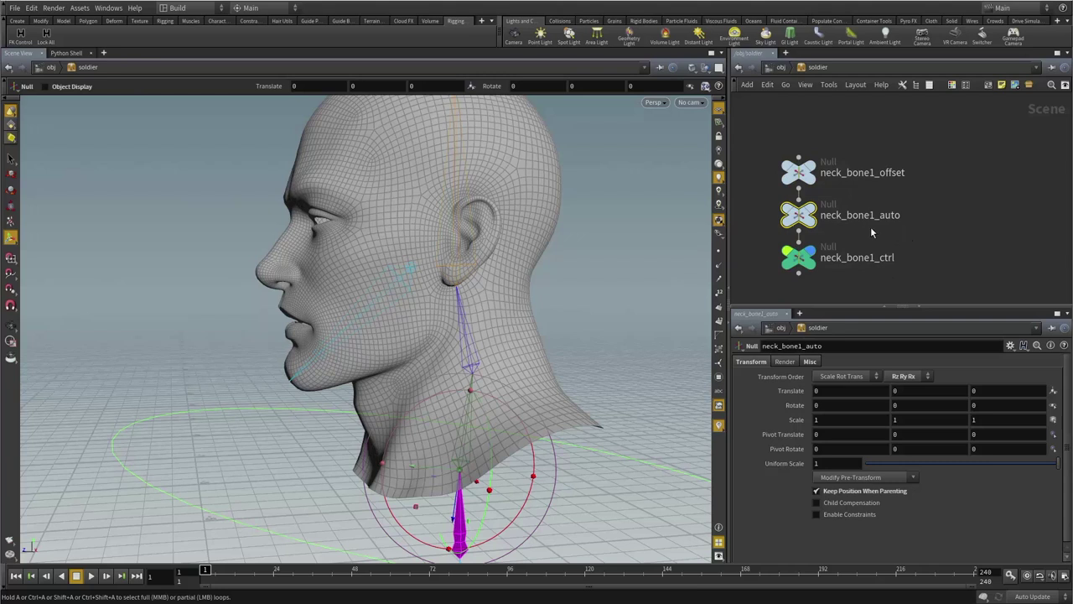
pyautogui.doubleClick(814, 215)
pyautogui.press('u')
pyautogui.moveTo(538, 356); pyautogui.dragTo(545, 335)
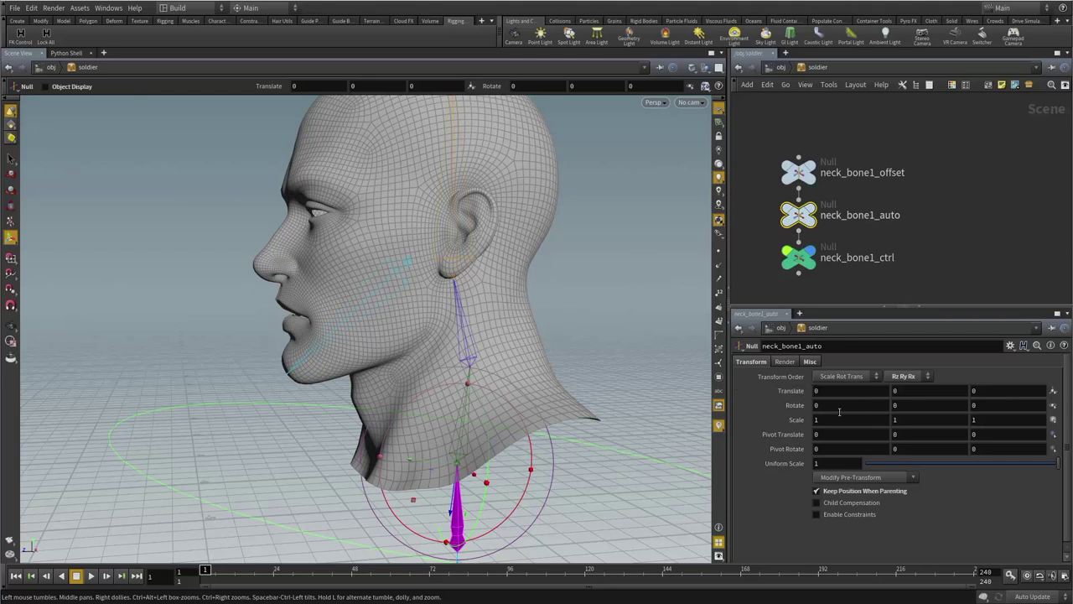
# - Look inside neck_bone1_ctrl to examine its control shape node and settings, and return to the soldier network
pyautogui.moveTo(799, 217)
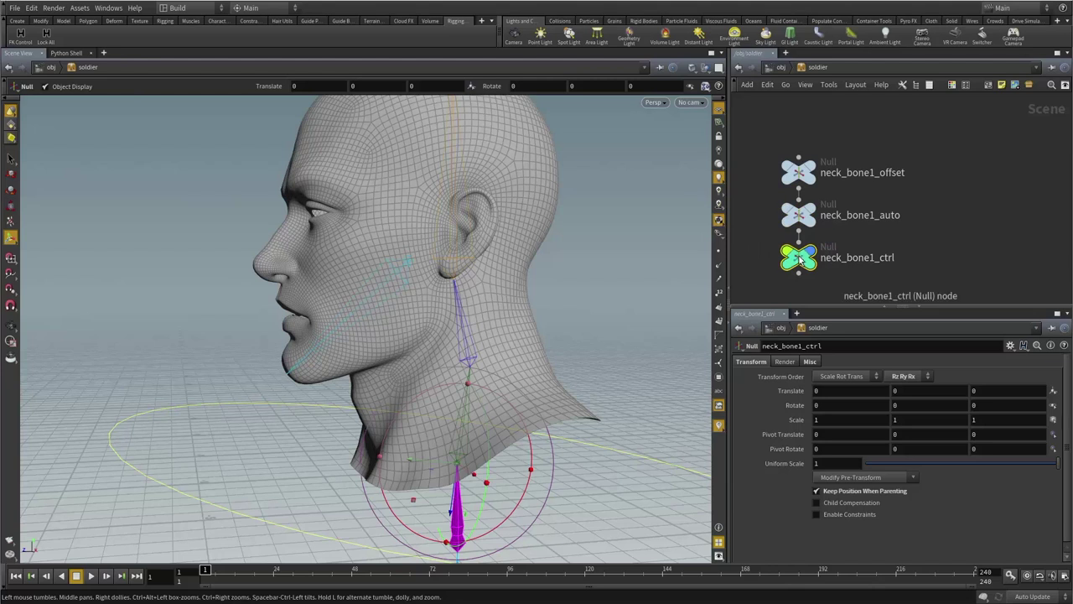
pyautogui.click(799, 256)
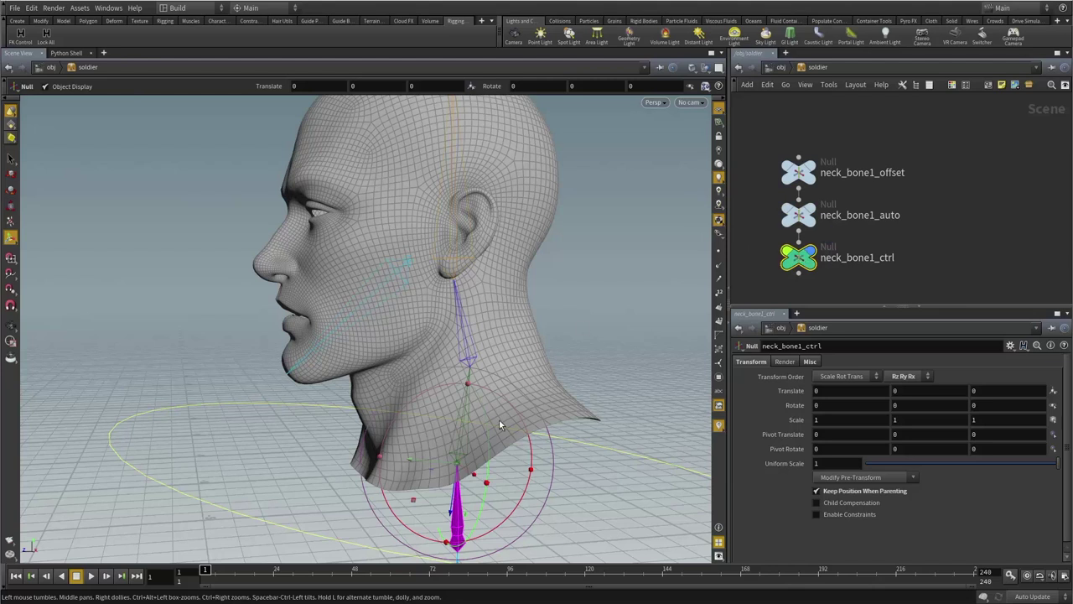
pyautogui.doubleClick(799, 258)
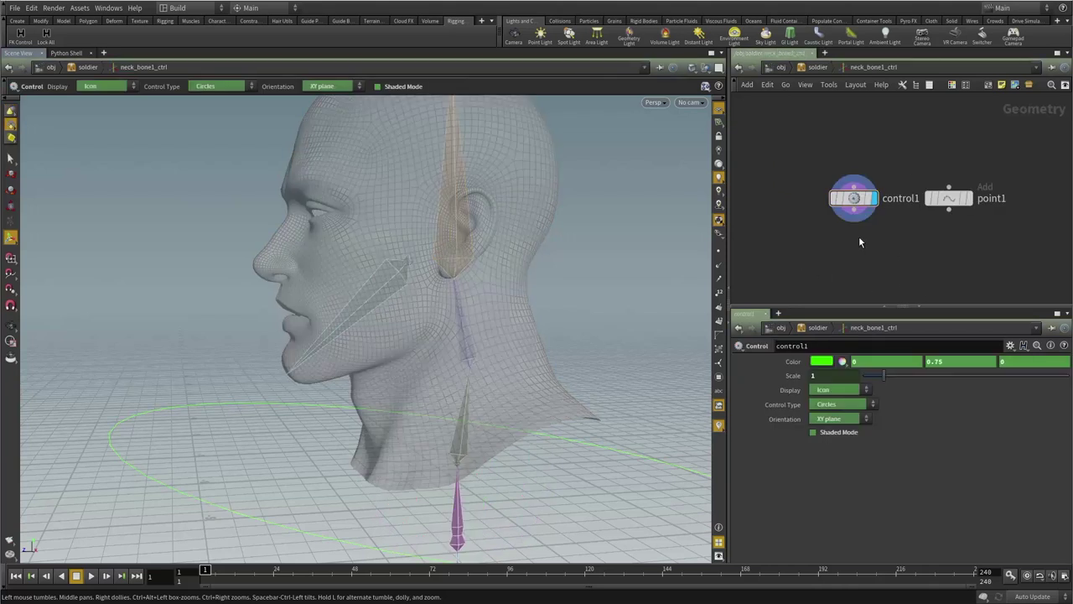
pyautogui.press('u')
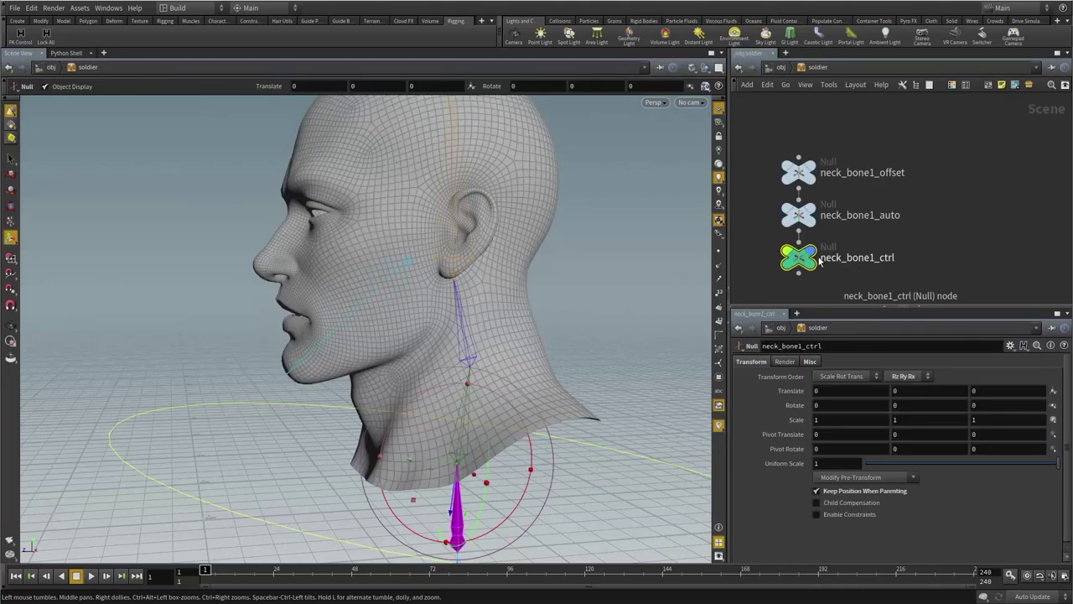
pyautogui.moveTo(799, 260)
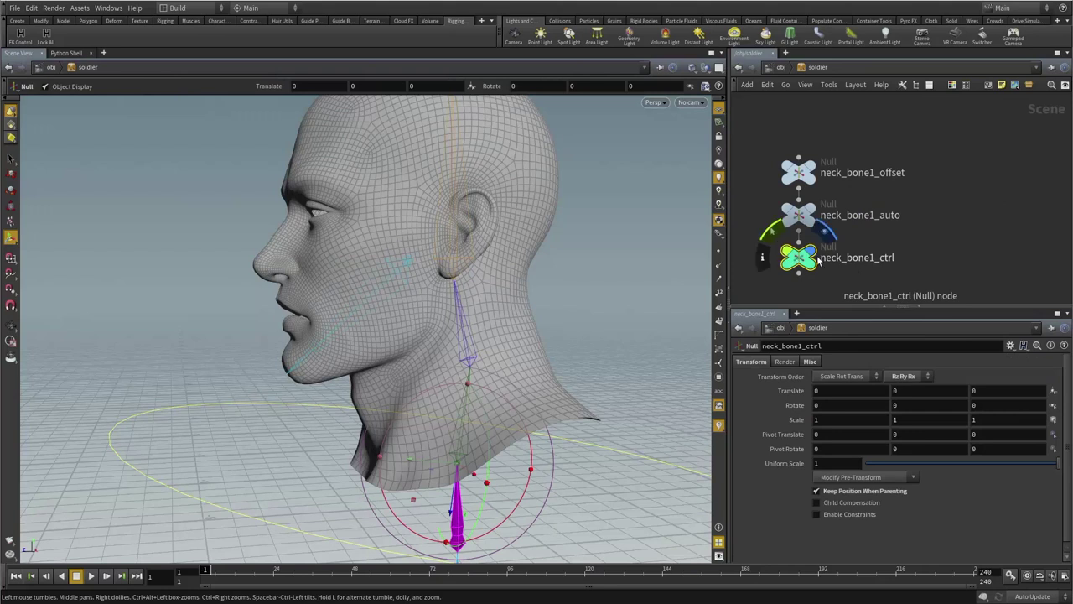
# - Examine the neck control's circle around the head model and its three-null hierarchy in the network
pyautogui.scroll(-3, 958, 241)
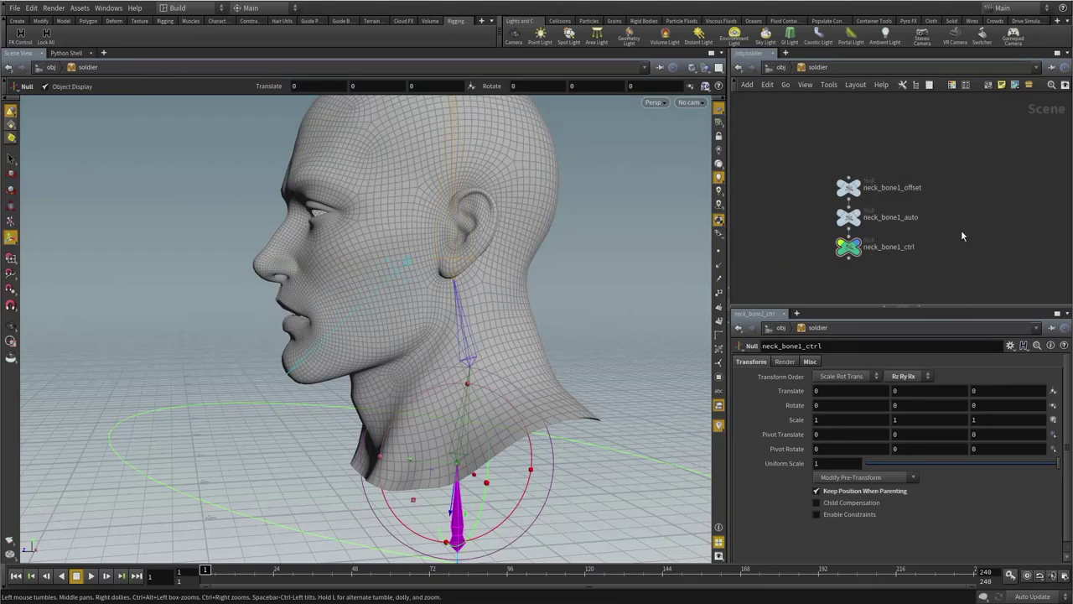
pyautogui.scroll(-3, 609, 295)
pyautogui.keyDown('alt'); pyautogui.moveTo(609, 295); pyautogui.dragTo(554, 272); pyautogui.keyUp('alt')
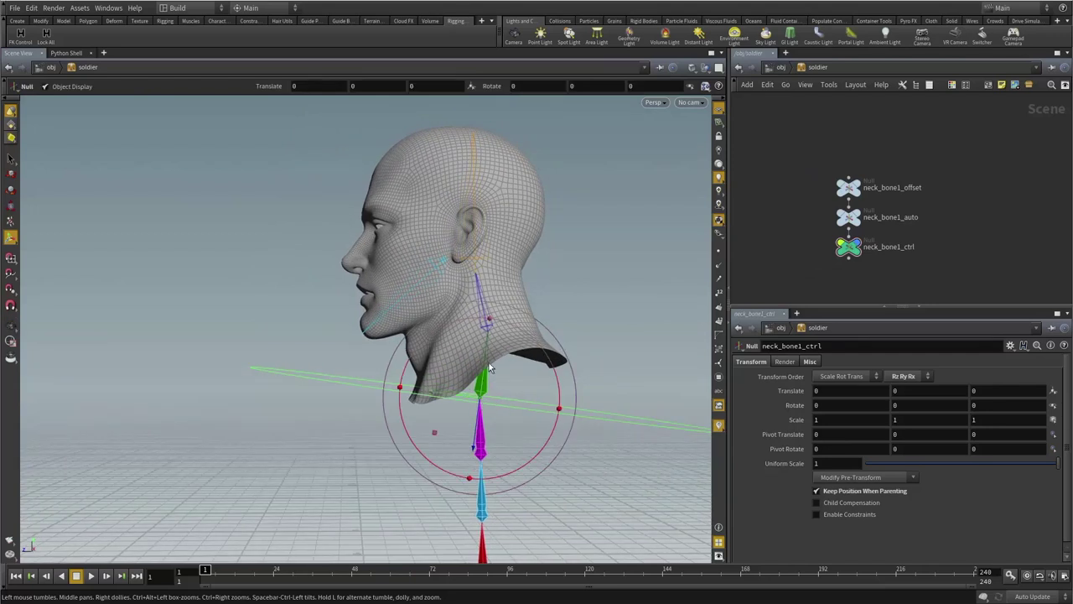
pyautogui.keyDown('alt'); pyautogui.moveTo(493, 350); pyautogui.dragTo(529, 383); pyautogui.keyUp('alt')
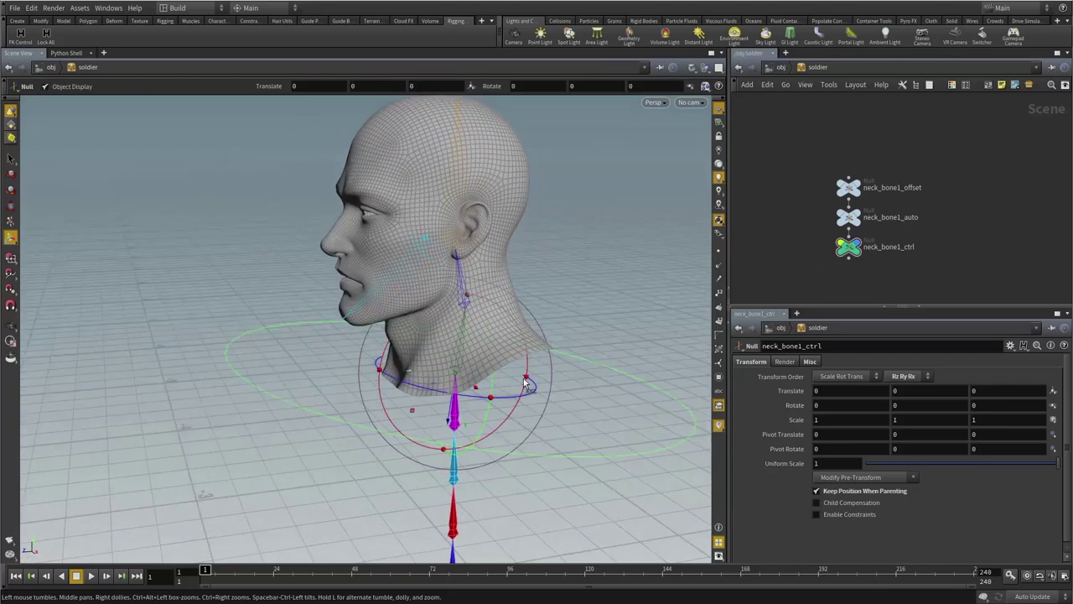
pyautogui.keyDown('alt'); pyautogui.moveTo(611, 374); pyautogui.dragTo(605, 381); pyautogui.keyUp('alt')
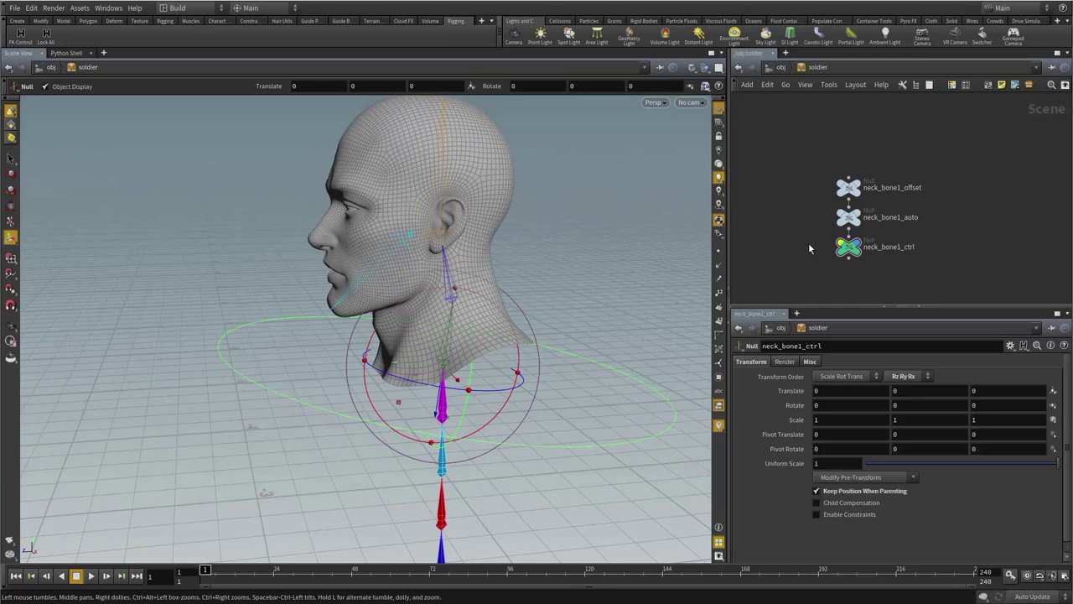
pyautogui.moveTo(813, 172); pyautogui.dragTo(886, 269)
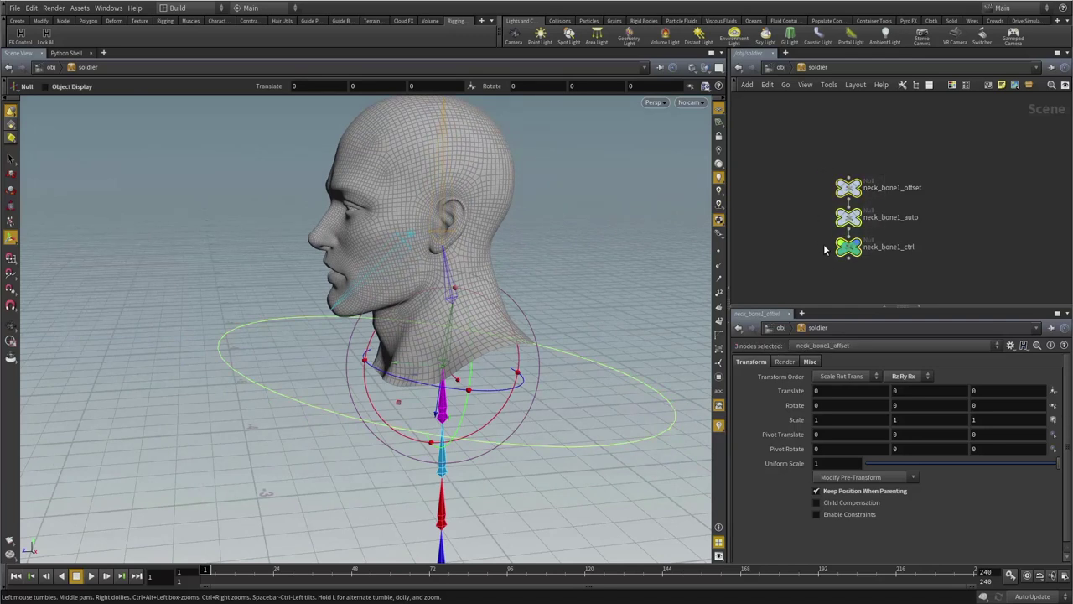
pyautogui.click(805, 180)
pyautogui.moveTo(800, 151); pyautogui.dragTo(889, 264)
pyautogui.moveTo(792, 161); pyautogui.dragTo(906, 304)
pyautogui.click(800, 235)
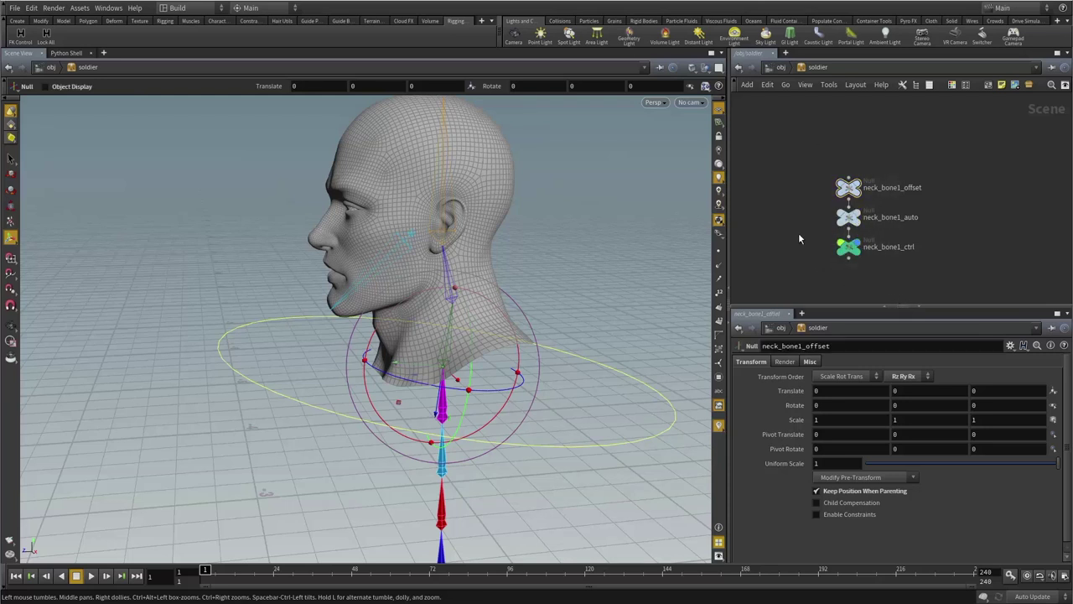
# - Parent neck_bone1_offset to chest_IK by wiring its input to the chest control's output
pyautogui.scroll(-1, 800, 209)
pyautogui.moveTo(829, 172); pyautogui.dragTo(822, 224, button='middle')
pyautogui.click(835, 235)
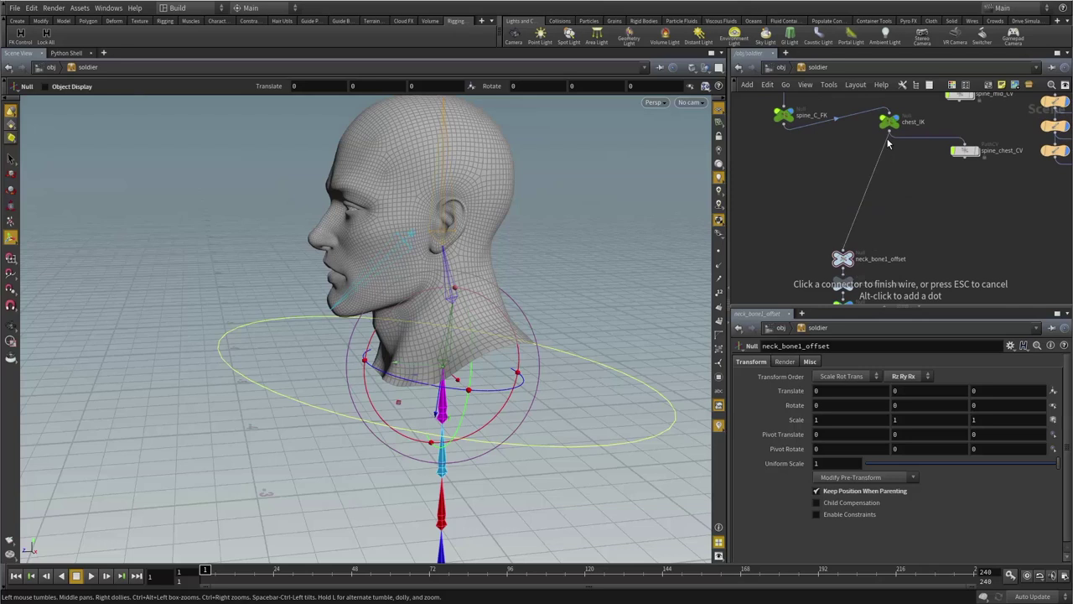
pyautogui.click(890, 134)
# - Set Ctrls Display to ON in the soldier asset's Spine parameters and close the parameter window
pyautogui.rightClick(807, 68)
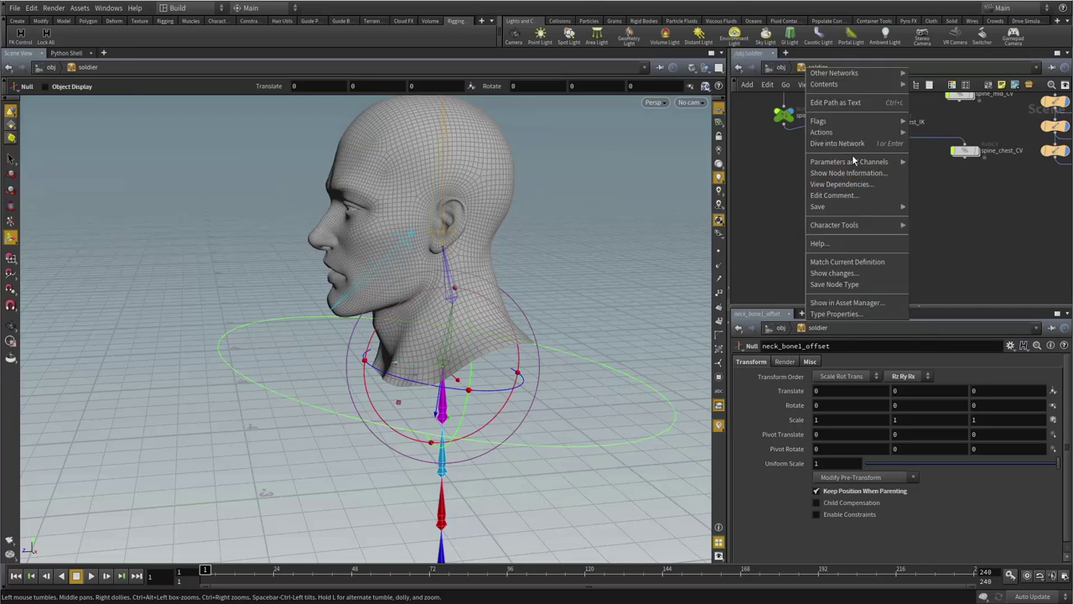
pyautogui.moveTo(848, 161)
pyautogui.click(935, 162)
pyautogui.click(681, 272)
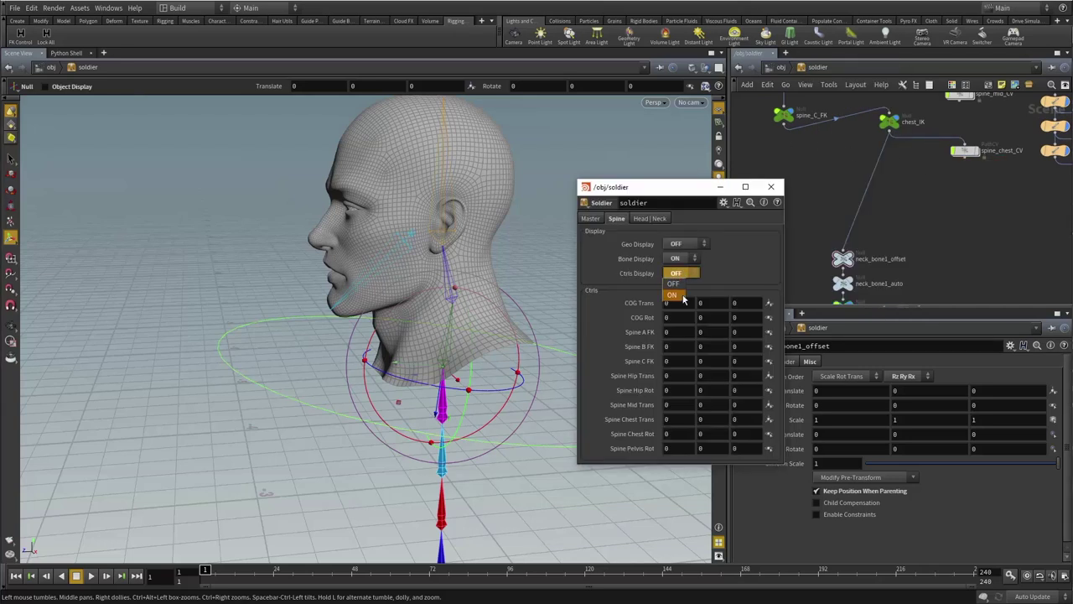
pyautogui.click(679, 293)
pyautogui.click(773, 188)
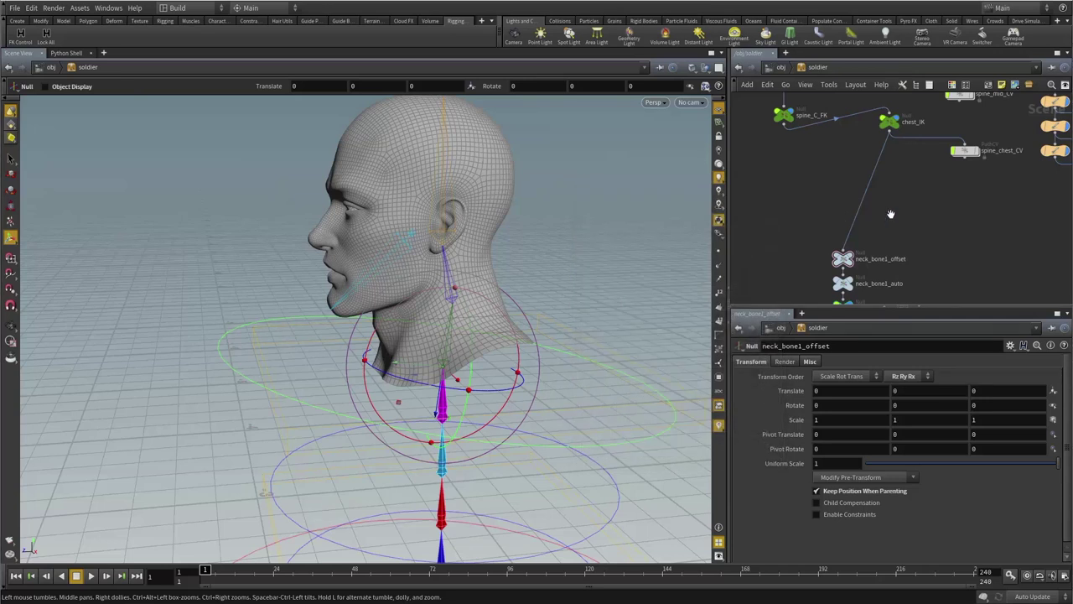
# - Test the neck control's parenting by rotating the chest control about -13 degrees around X, and undo the rotation
pyautogui.moveTo(892, 213); pyautogui.dragTo(889, 173, button='middle')
pyautogui.moveTo(763, 267); pyautogui.dragTo(926, 265)
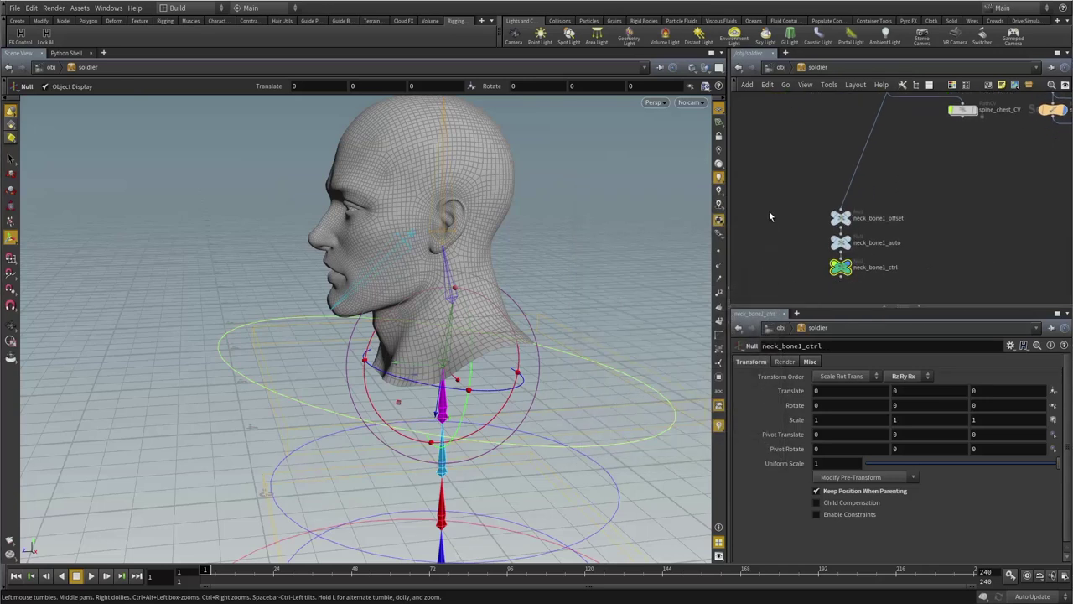
pyautogui.keyDown('alt'); pyautogui.moveTo(314, 401); pyautogui.dragTo(322, 353, button='middle'); pyautogui.keyUp('alt')
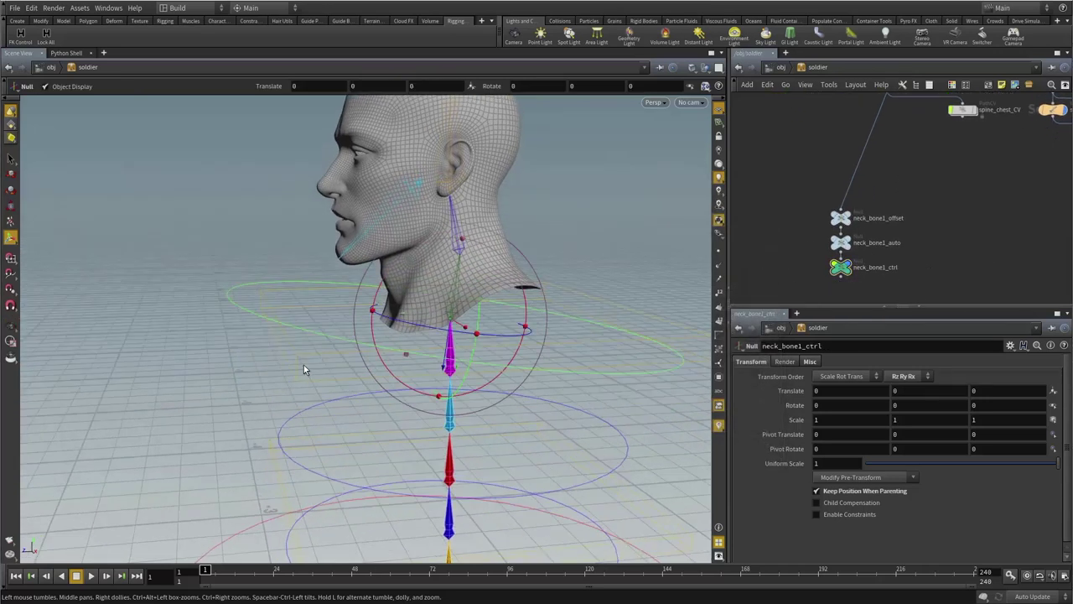
pyautogui.click(328, 369)
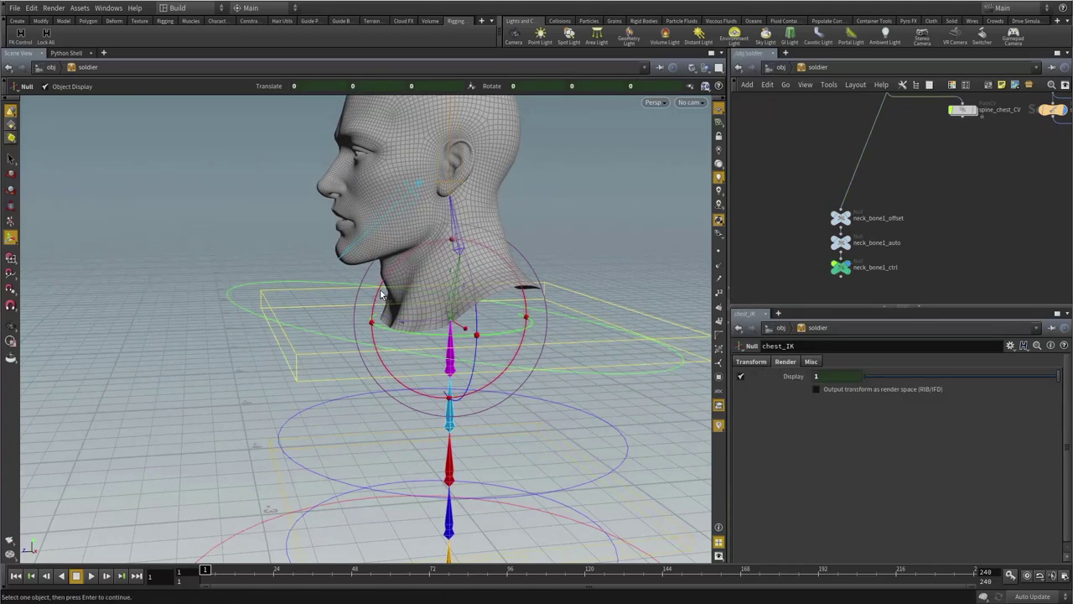
pyautogui.moveTo(383, 294); pyautogui.dragTo(407, 292)
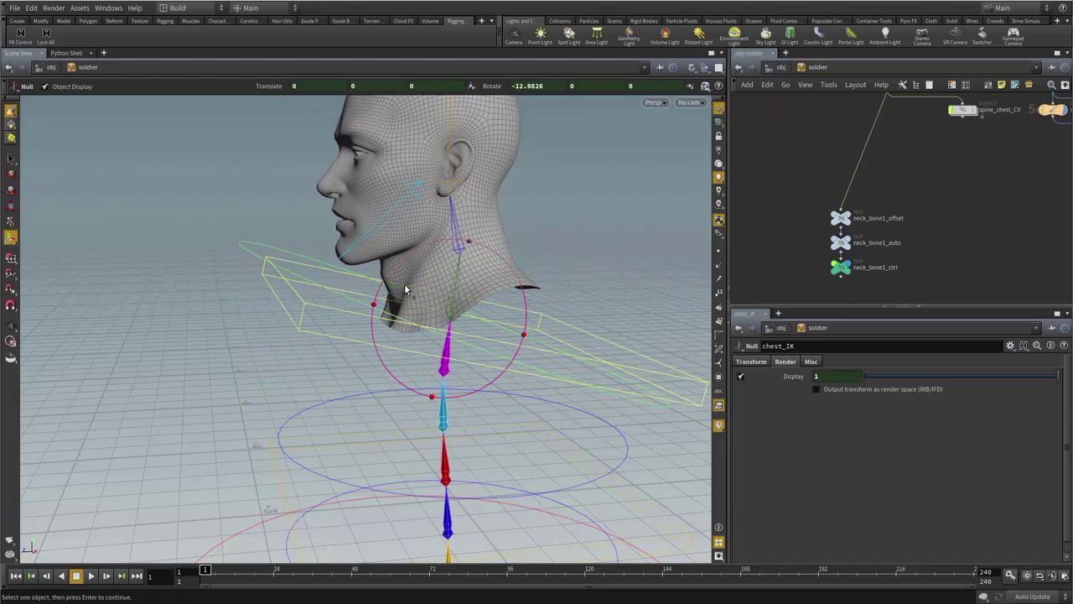
pyautogui.hotkey('ctrl', 'z')
# - Create an FK control for neck_bone2 with the prefix neck_bone2 and place its nodes beside the neck_bone1 control chain
pyautogui.scroll(-5, 875, 228)
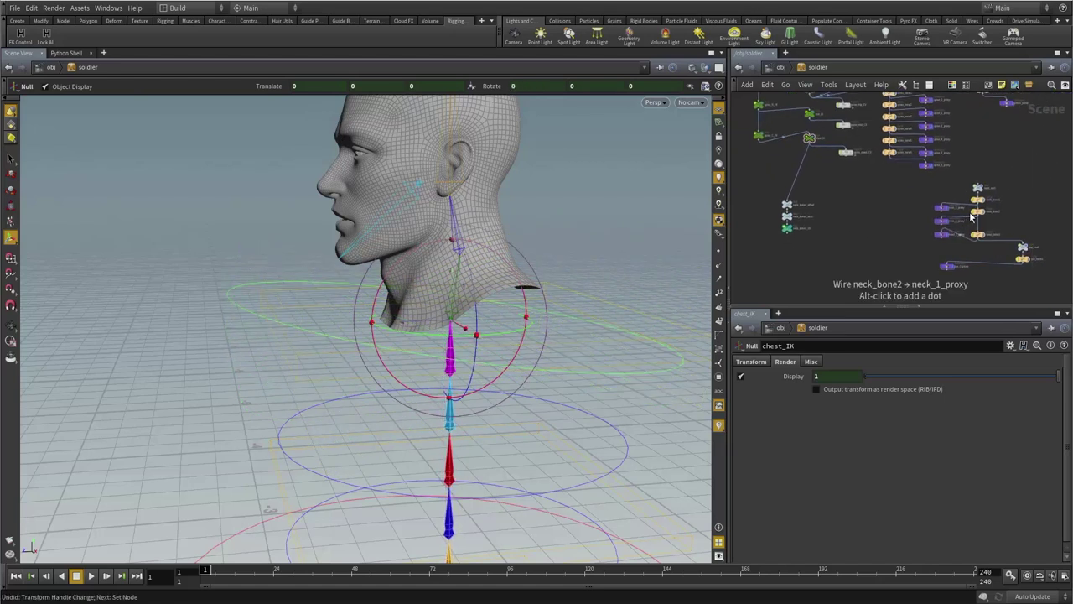
pyautogui.click(978, 211)
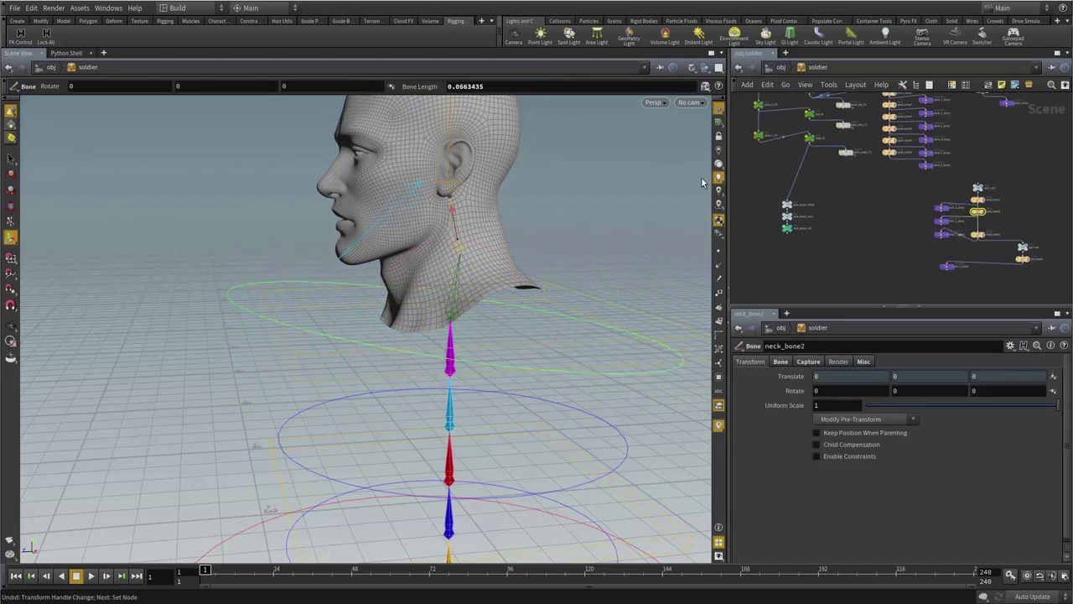
pyautogui.click(26, 37)
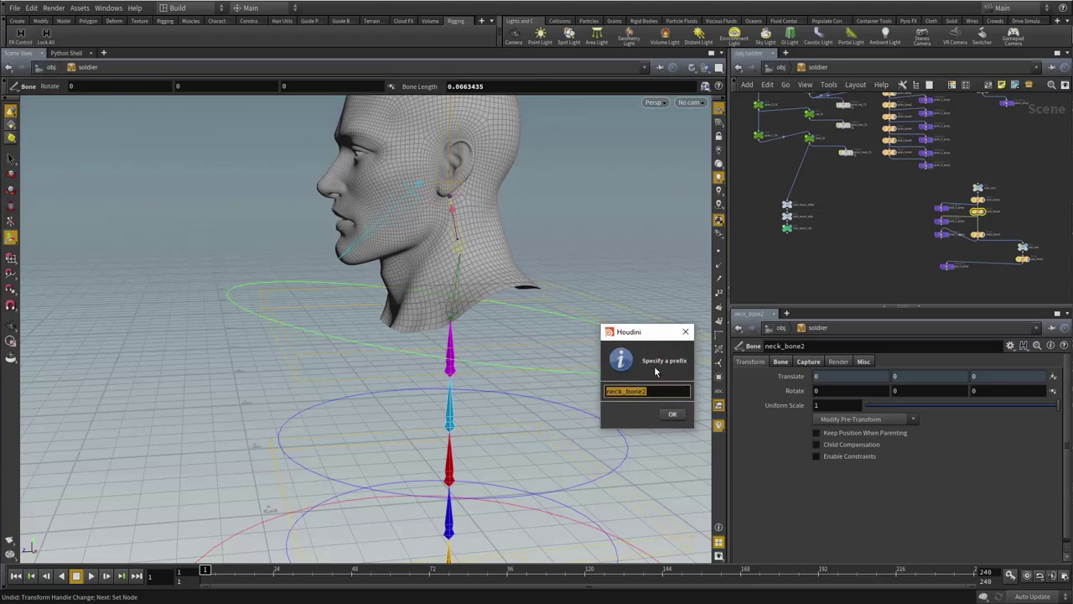
pyautogui.click(673, 415)
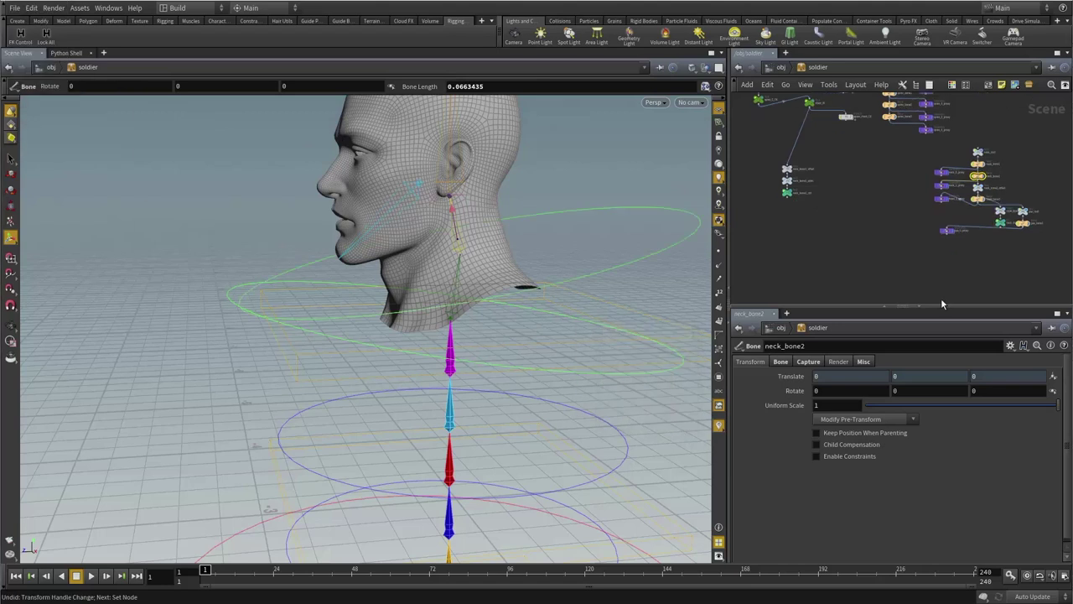
pyautogui.moveTo(979, 188); pyautogui.dragTo(1001, 194)
pyautogui.moveTo(998, 248); pyautogui.dragTo(823, 172)
# - Create an FK control for head_bone1 with the prefix head_bone1 and place its nodes beside the neck_bone2 control chain
pyautogui.click(978, 199)
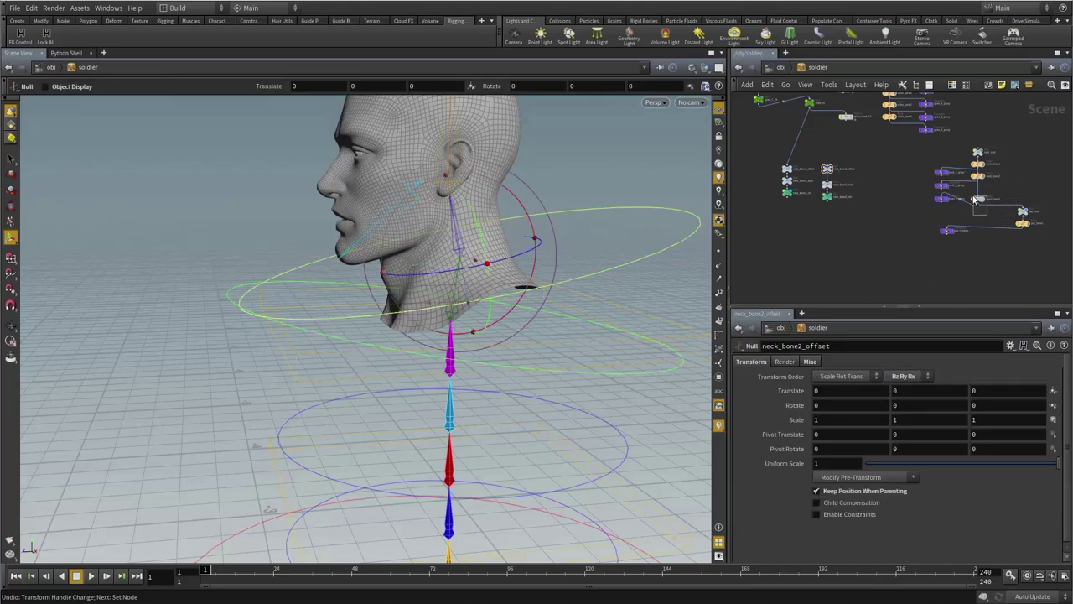
pyautogui.click(23, 38)
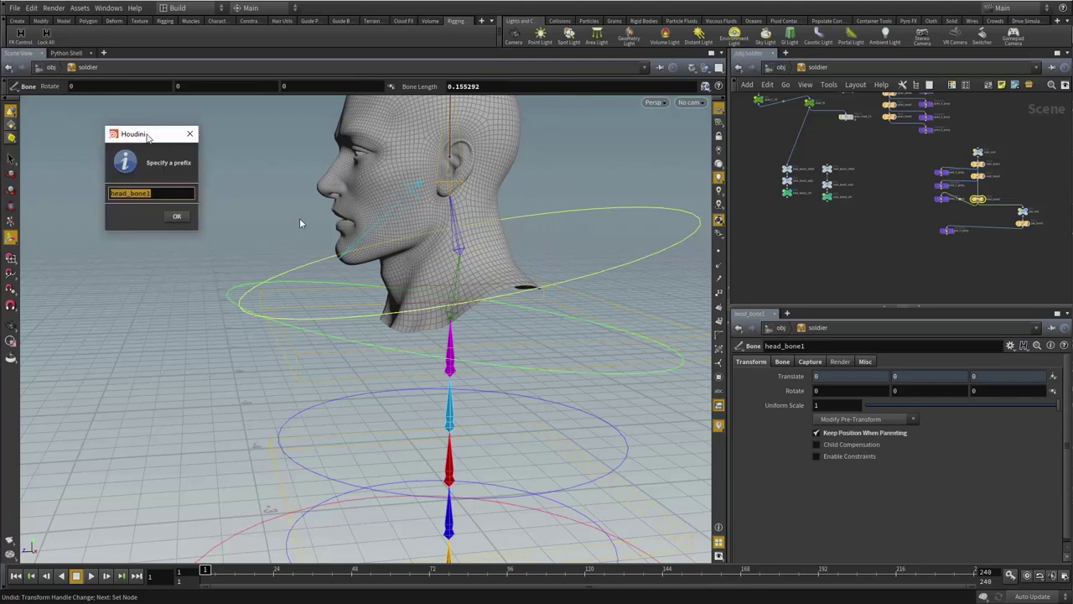
pyautogui.click(646, 377)
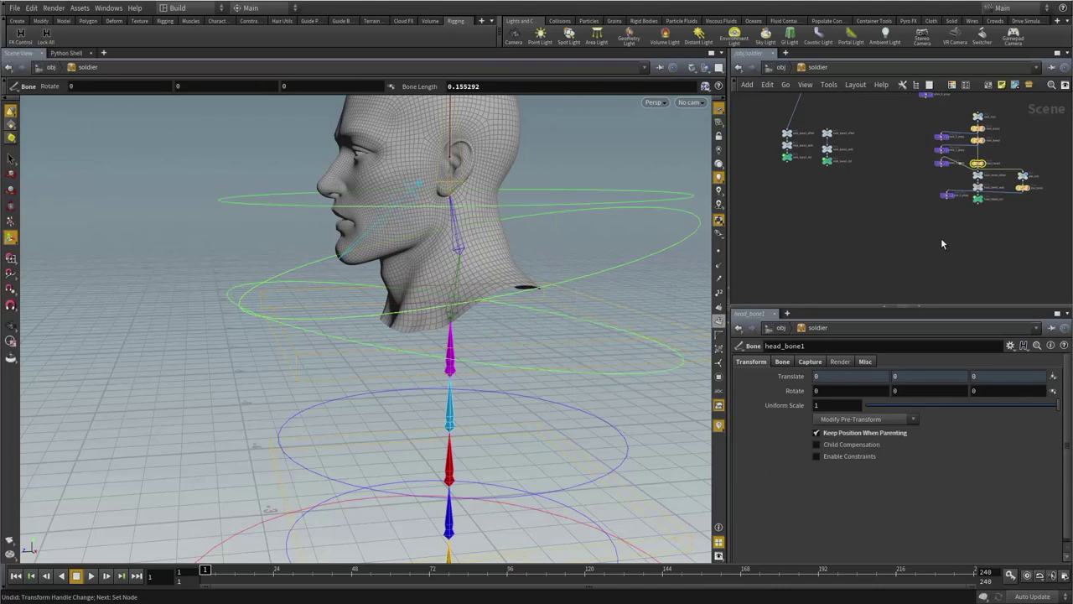
pyautogui.moveTo(975, 193); pyautogui.dragTo(860, 153)
# - Create an FK control for jaw_bone1 with the prefix jaw_bone1
pyautogui.click(1024, 187)
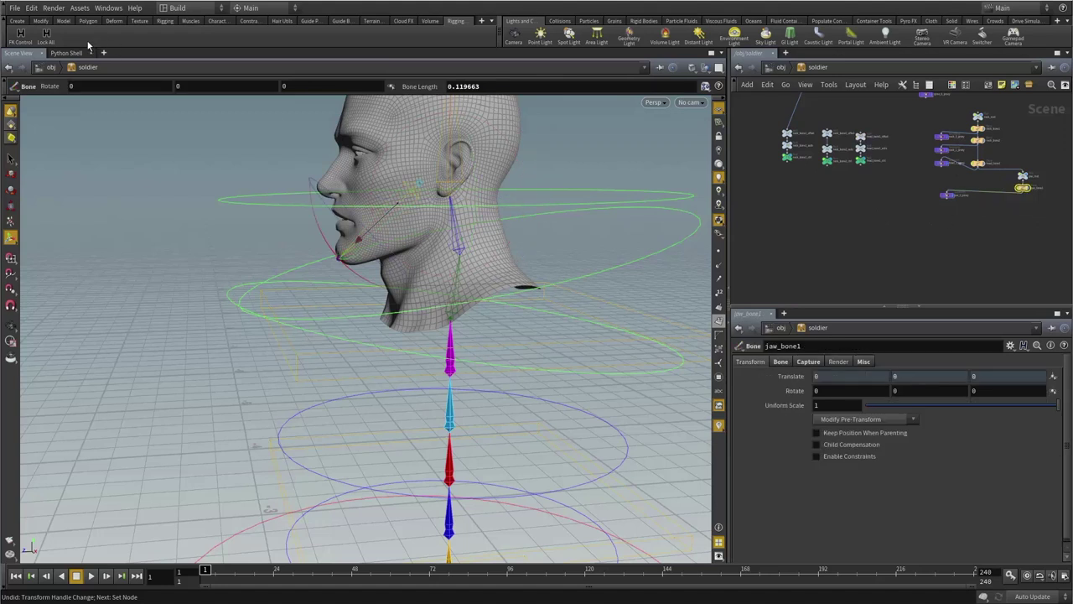
pyautogui.click(19, 39)
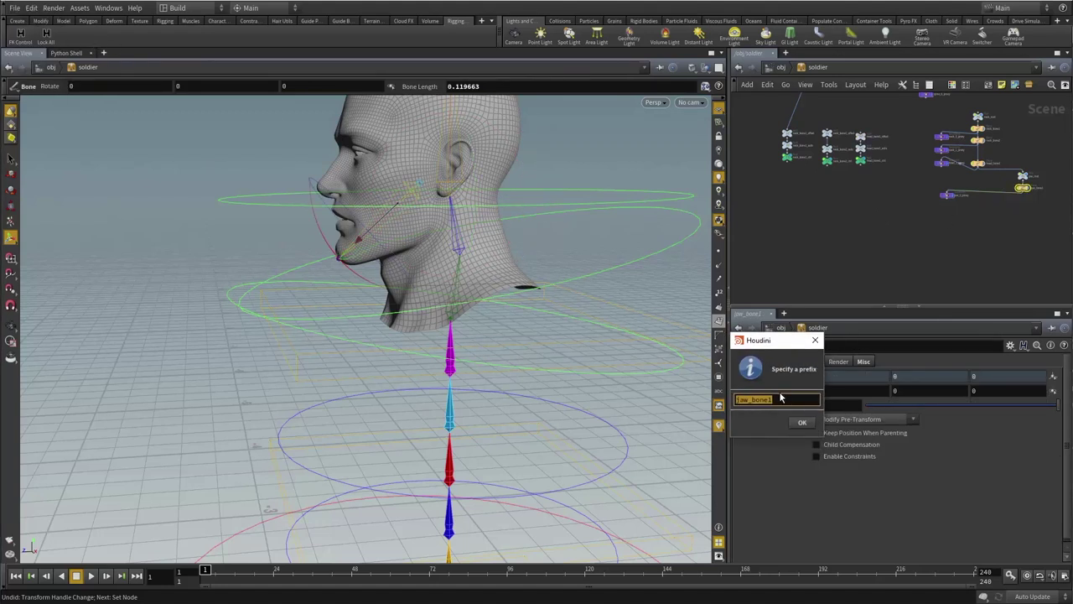
# - Create the jaw bone's control nulls with the prefix jaw_bone1 and place them beside the head_bone1 nulls in the network
pyautogui.click(804, 422)
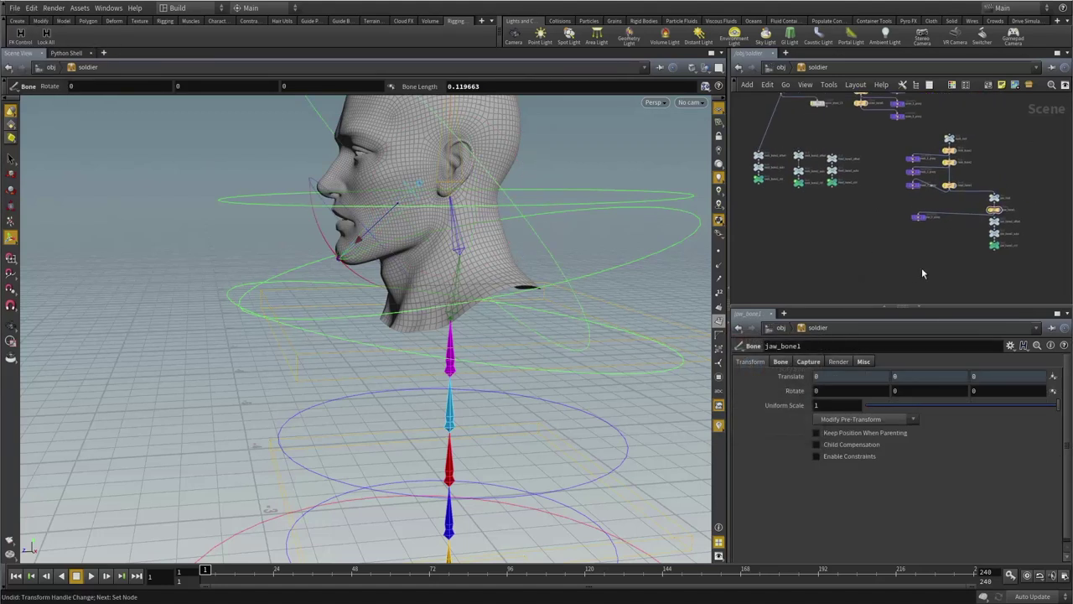
pyautogui.moveTo(988, 238); pyautogui.dragTo(861, 161)
pyautogui.click(828, 212)
pyautogui.scroll(2, 813, 201)
pyautogui.moveTo(813, 202); pyautogui.dragTo(872, 268, button='middle')
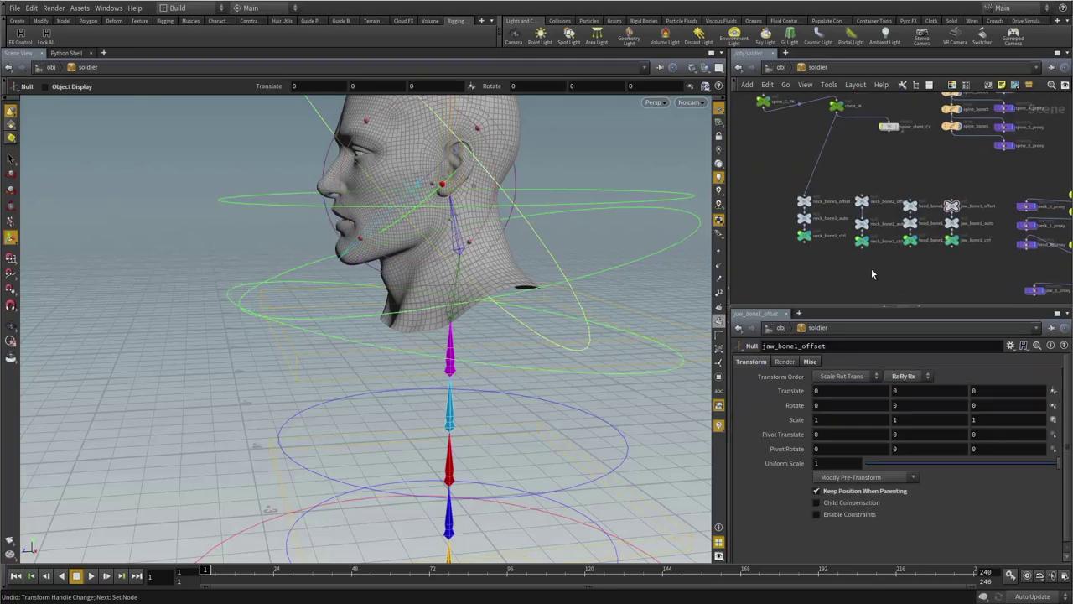
# - Parent neck_bone2_offset under neck_bone1_ctrl by wiring the two nulls together
pyautogui.scroll(2, 871, 268)
pyautogui.scroll(-3, 860, 269)
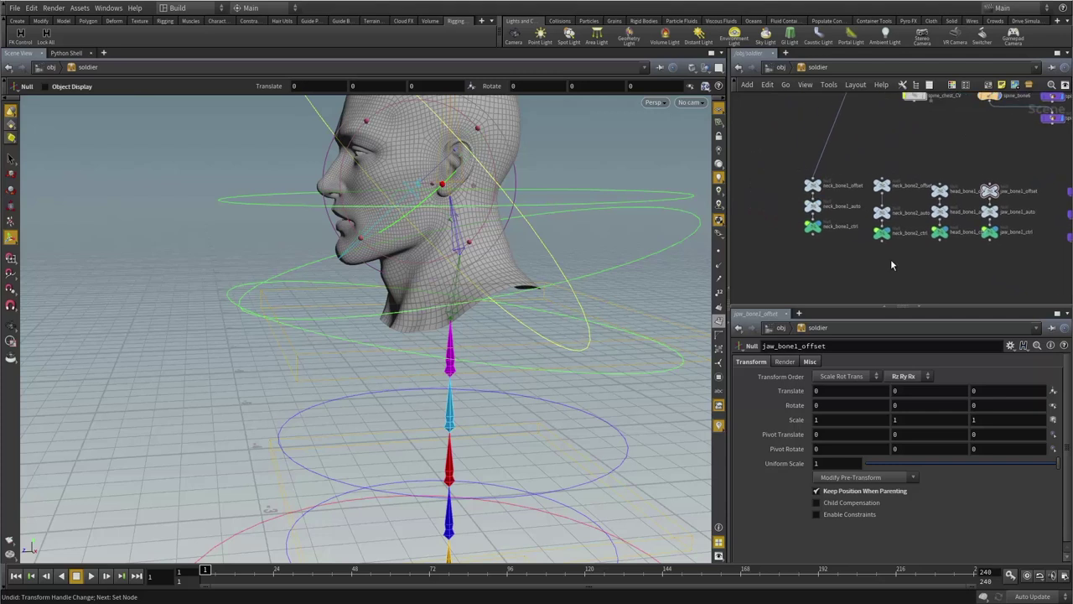
pyautogui.click(882, 206)
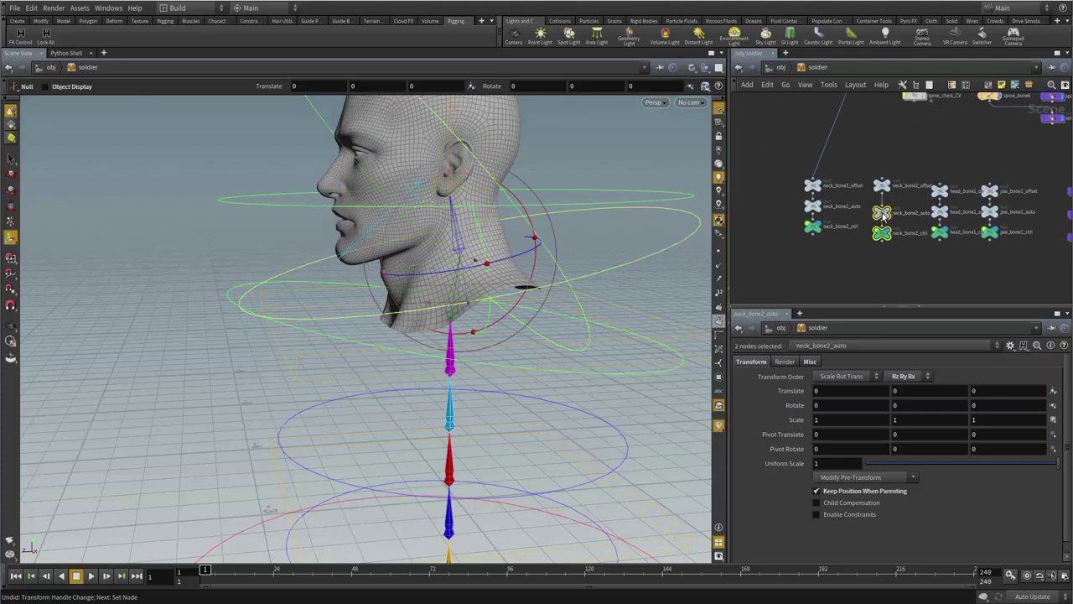
pyautogui.moveTo(834, 268); pyautogui.dragTo(830, 278, button='middle')
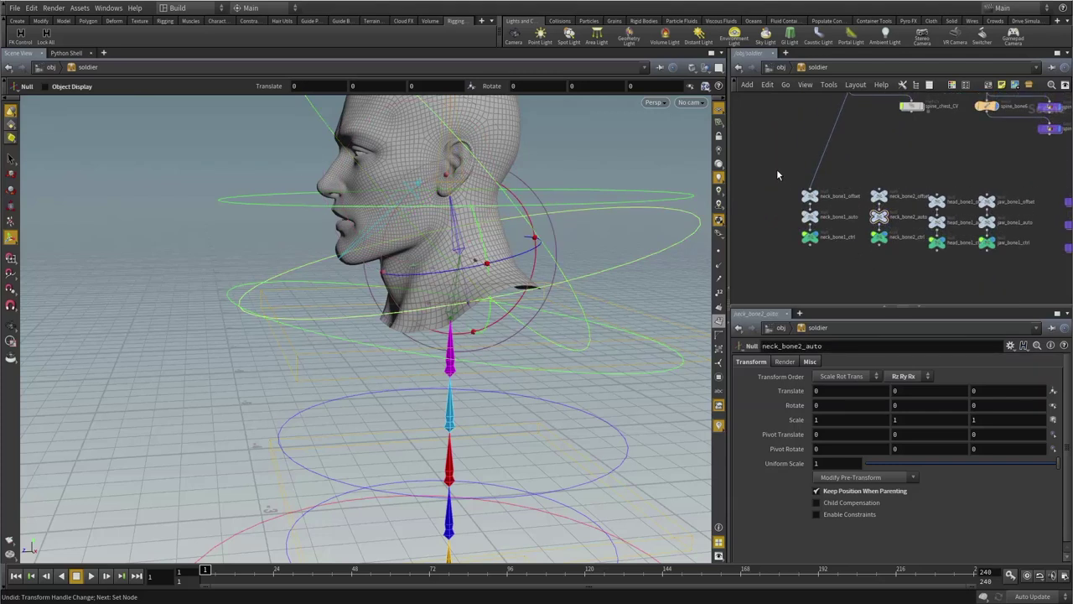
pyautogui.click(879, 195)
pyautogui.moveTo(959, 172); pyautogui.dragTo(1002, 210)
pyautogui.moveTo(590, 221); pyautogui.dragTo(409, 365)
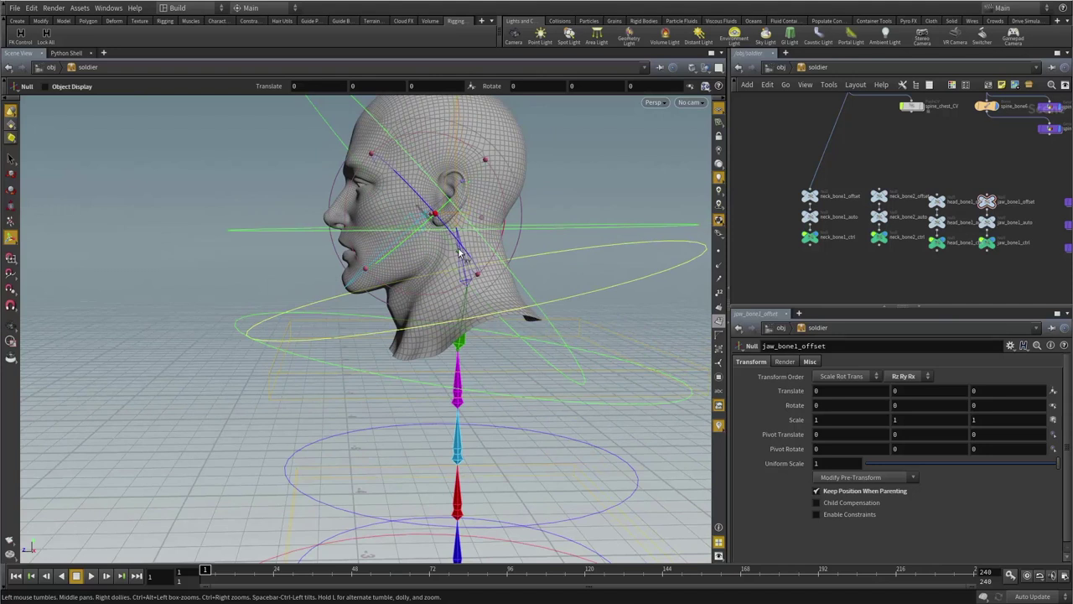
pyautogui.press('Escape')
pyautogui.scroll(3, 847, 201)
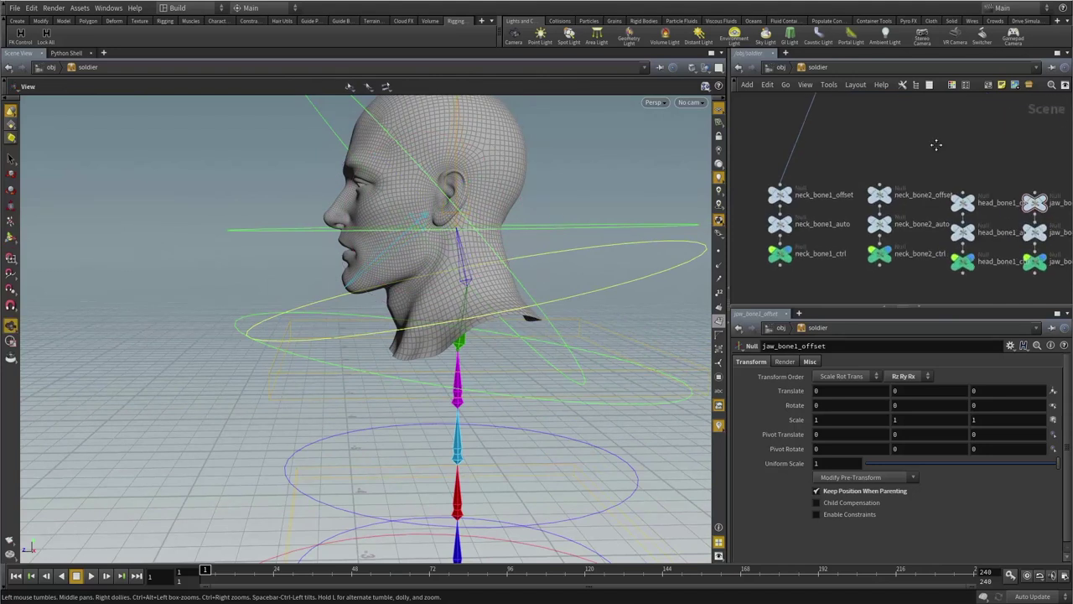
pyautogui.click(907, 148)
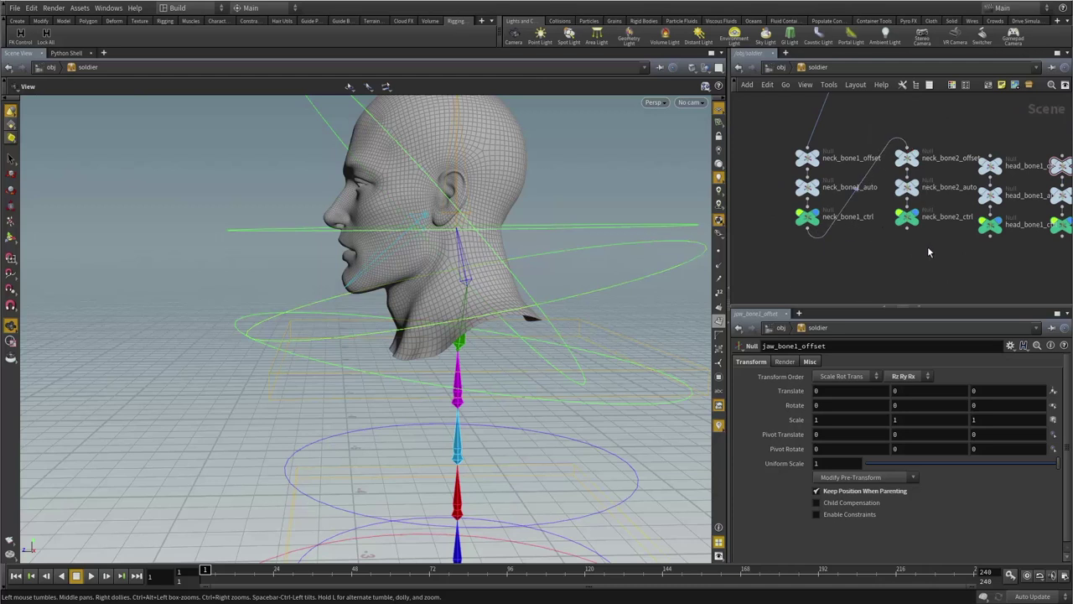
# - Line up the head_bone1 nulls with the neck ones, then parent head_bone1_offset to neck_bone2_ctrl and jaw_bone1_offset to head_bone1_ctrl
pyautogui.moveTo(931, 246); pyautogui.dragTo(837, 275, button='middle')
pyautogui.moveTo(902, 152); pyautogui.dragTo(895, 252)
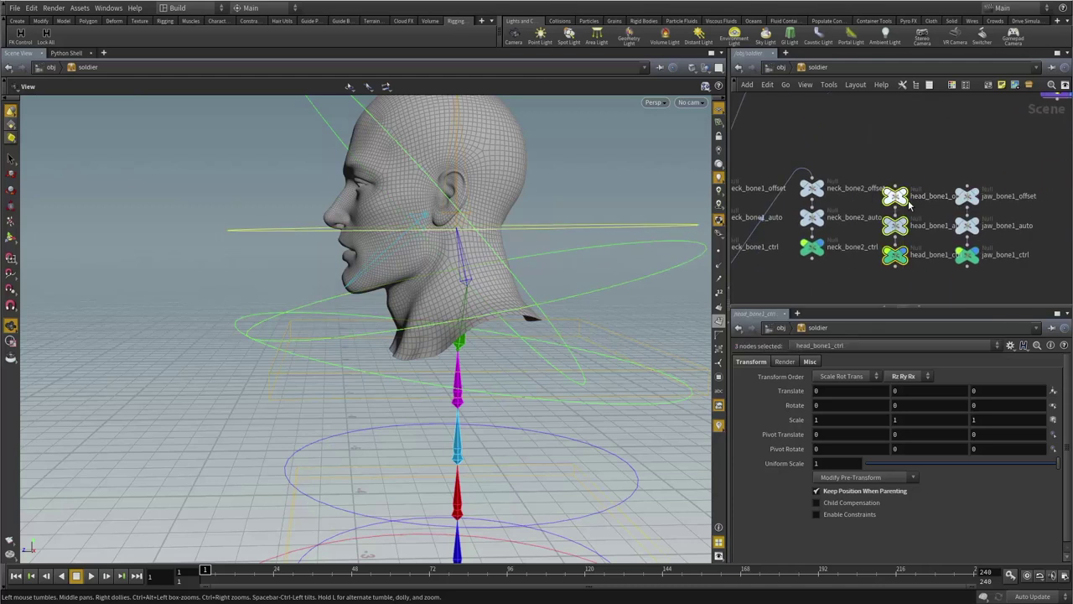
pyautogui.moveTo(909, 199); pyautogui.dragTo(913, 192)
pyautogui.click(911, 170)
pyautogui.click(900, 177)
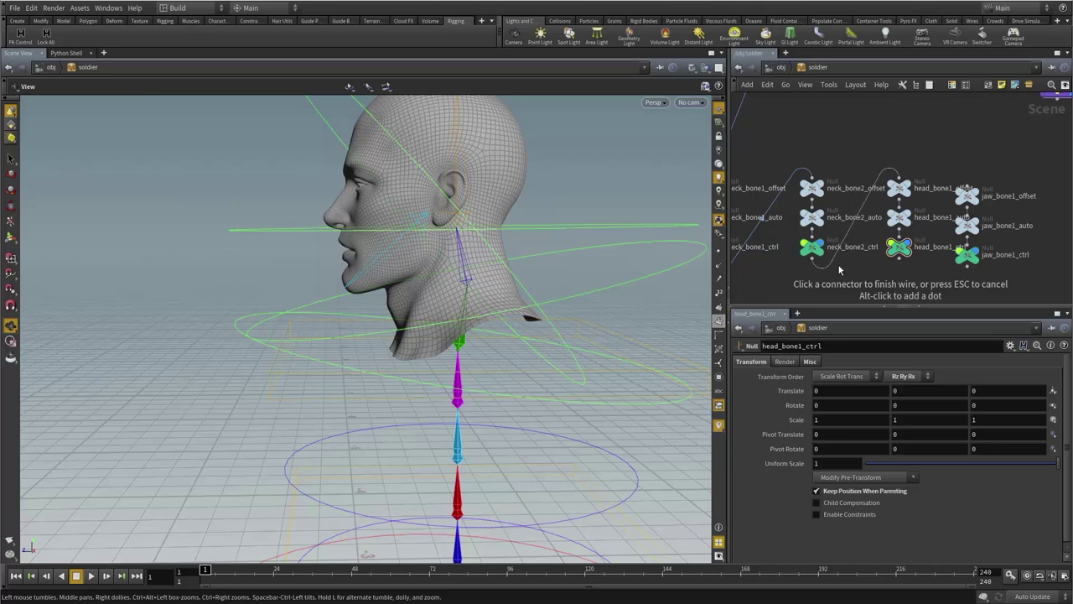
pyautogui.click(812, 260)
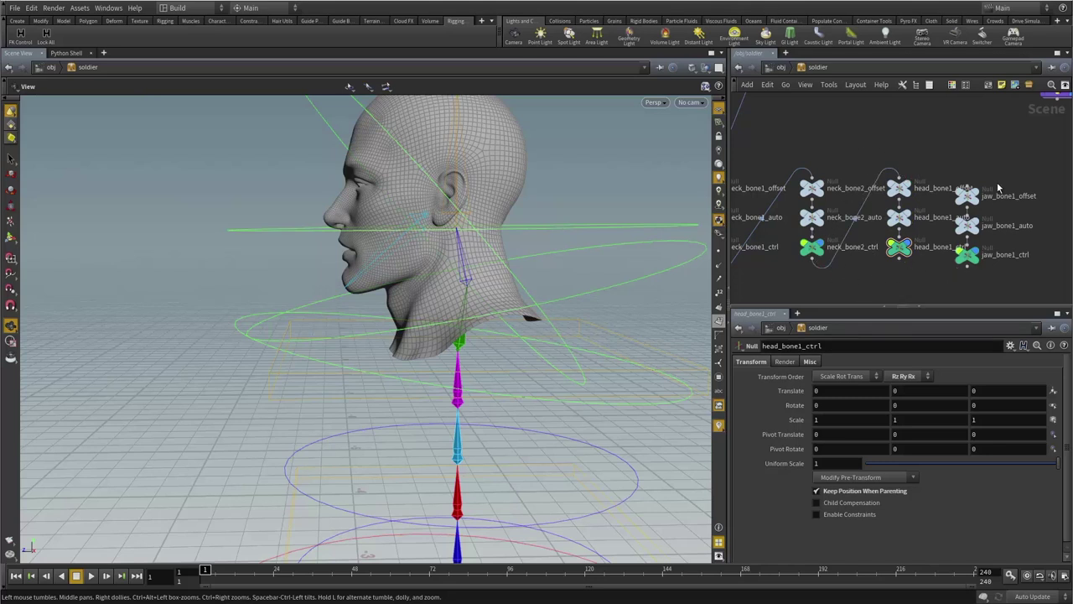
pyautogui.click(967, 178)
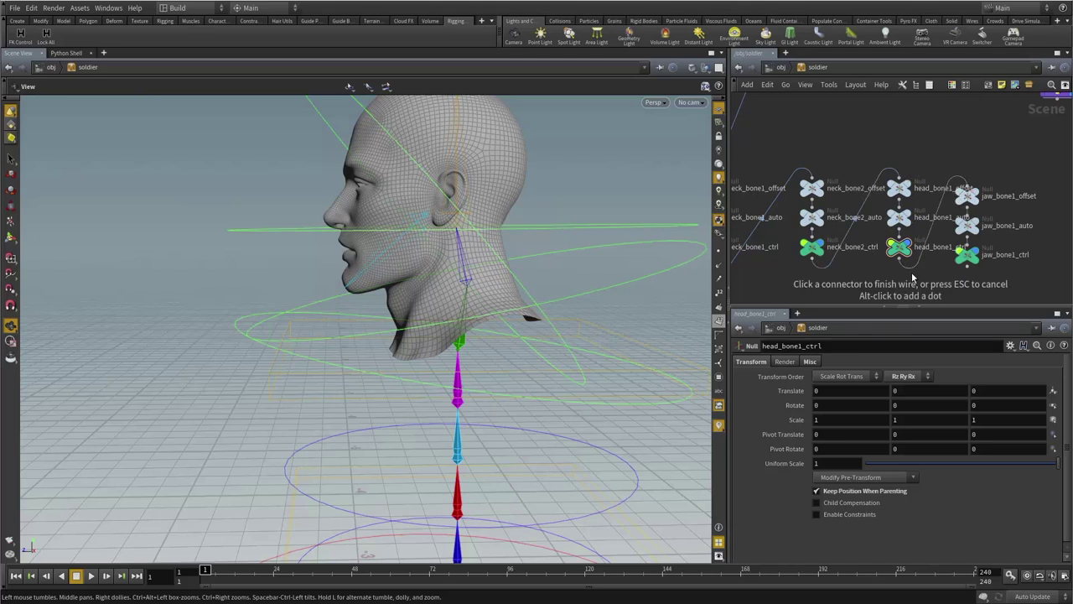
pyautogui.click(901, 262)
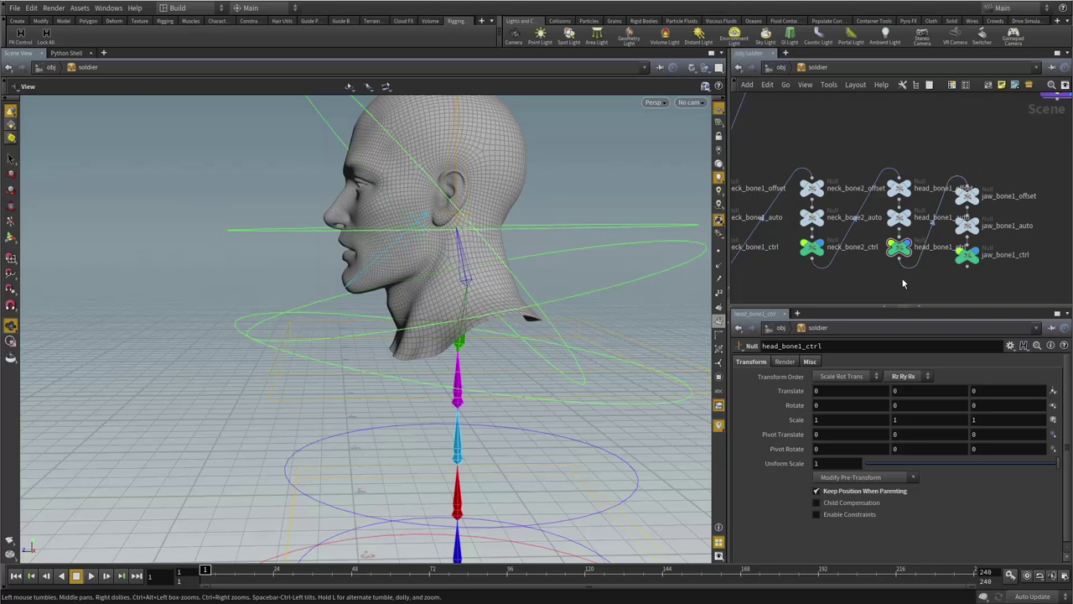
# - Align the offset, auto and ctrl nulls of neck_bone1 in a vertical column with wider, even spacing
pyautogui.moveTo(765, 286); pyautogui.dragTo(837, 262, button='middle')
pyautogui.scroll(-2, 837, 261)
pyautogui.moveTo(829, 180); pyautogui.dragTo(790, 225)
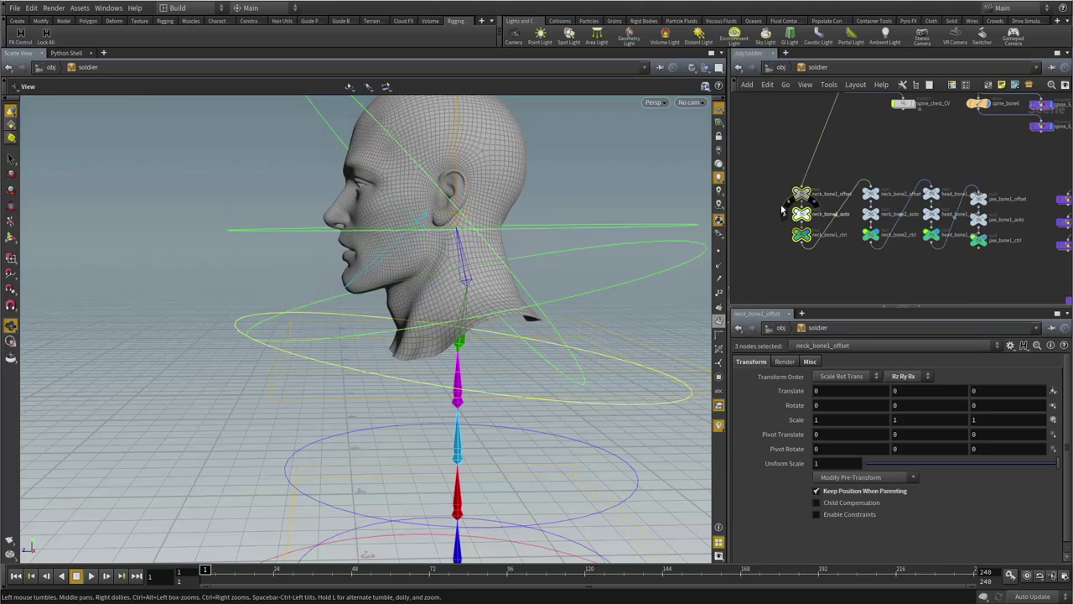
pyautogui.click(782, 209)
pyautogui.moveTo(770, 162); pyautogui.dragTo(816, 257)
pyautogui.scroll(2, 815, 256)
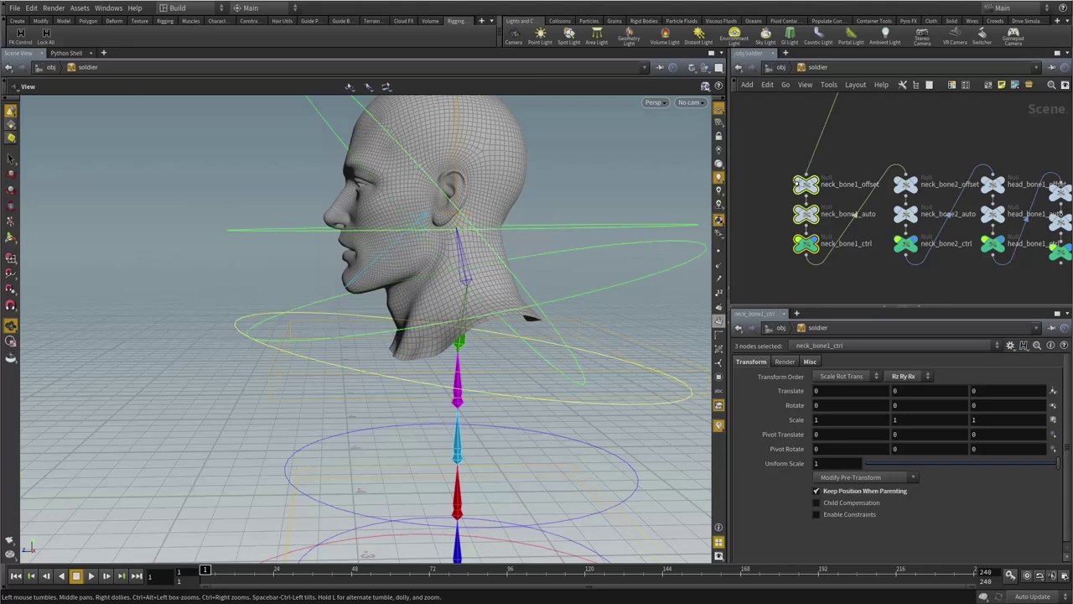
pyautogui.moveTo(807, 183); pyautogui.dragTo(819, 252)
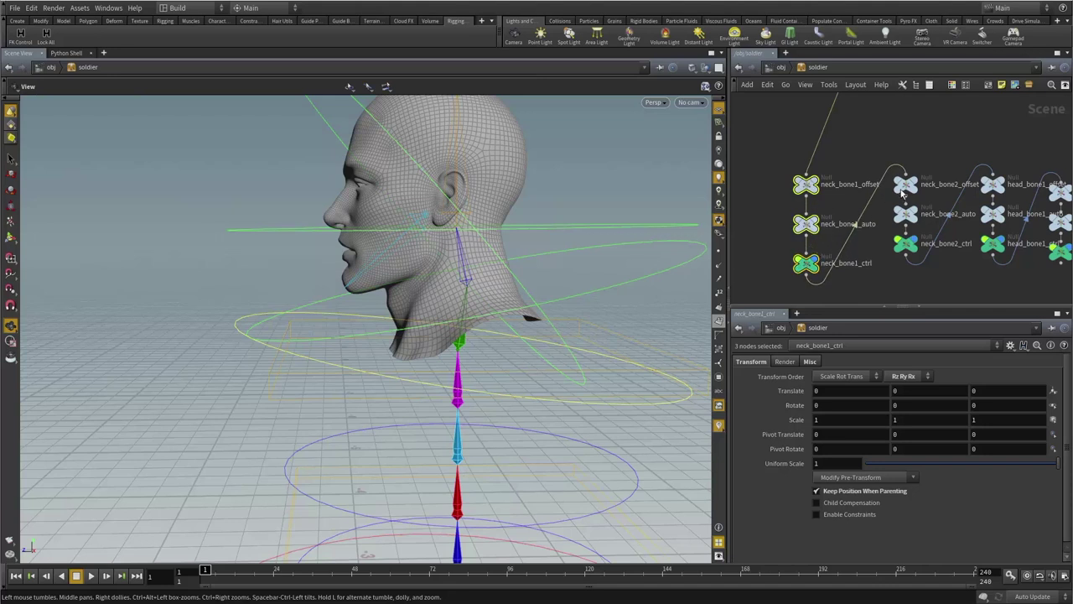
# - Space the neck_bone2, head_bone1 and jaw_bone1 nulls vertically to match neck_bone1, and line up the jaw column with the others
pyautogui.moveTo(904, 189); pyautogui.dragTo(920, 275)
pyautogui.hotkey('ctrl', 'z')
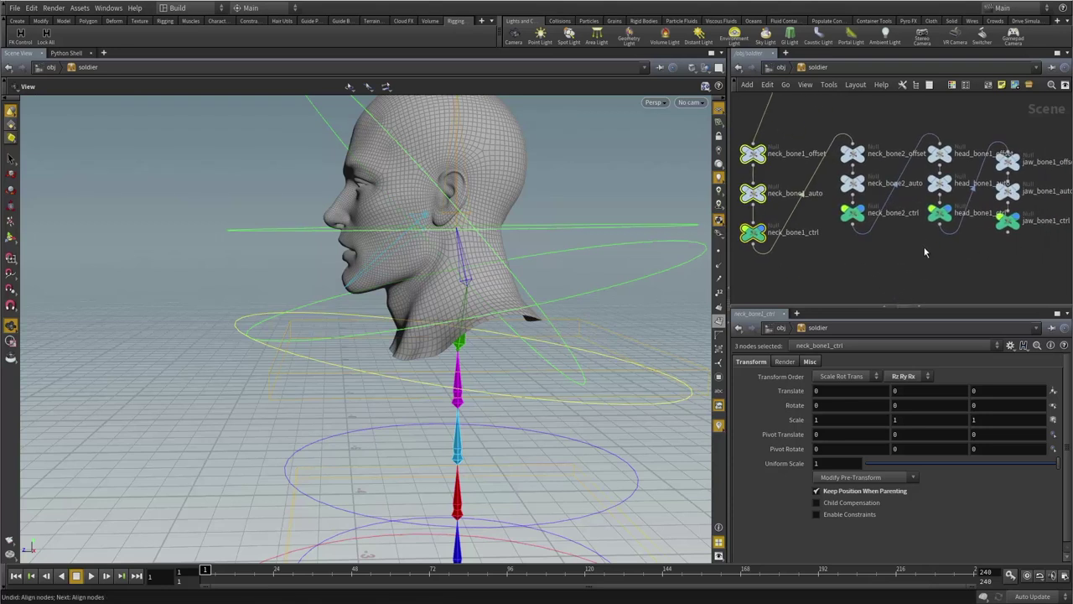
pyautogui.hotkey('ctrl', 'z')
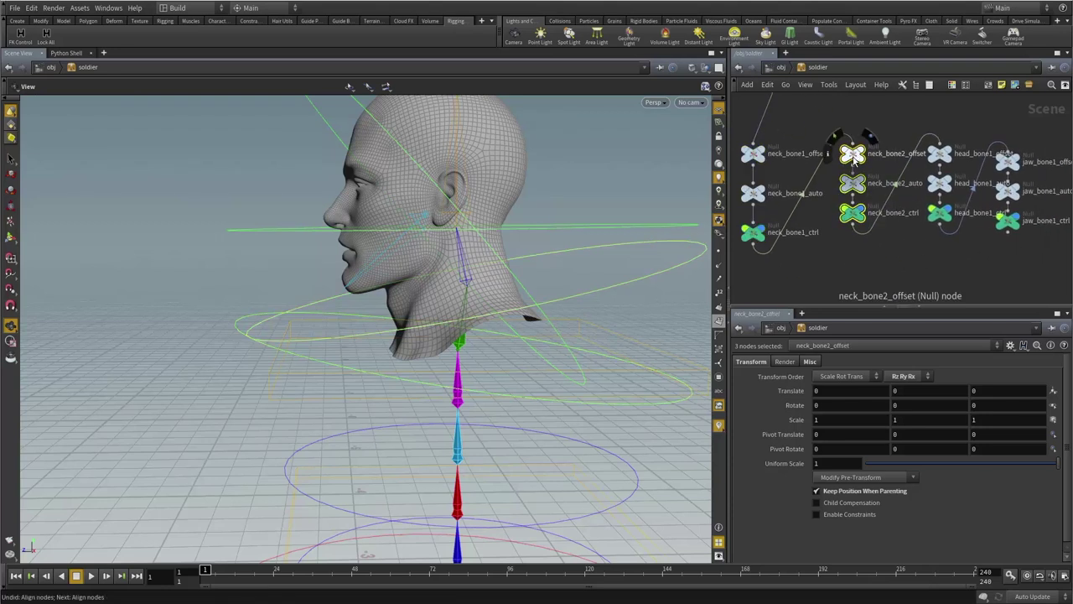
pyautogui.moveTo(854, 159); pyautogui.dragTo(857, 198)
pyautogui.moveTo(932, 127); pyautogui.dragTo(953, 288)
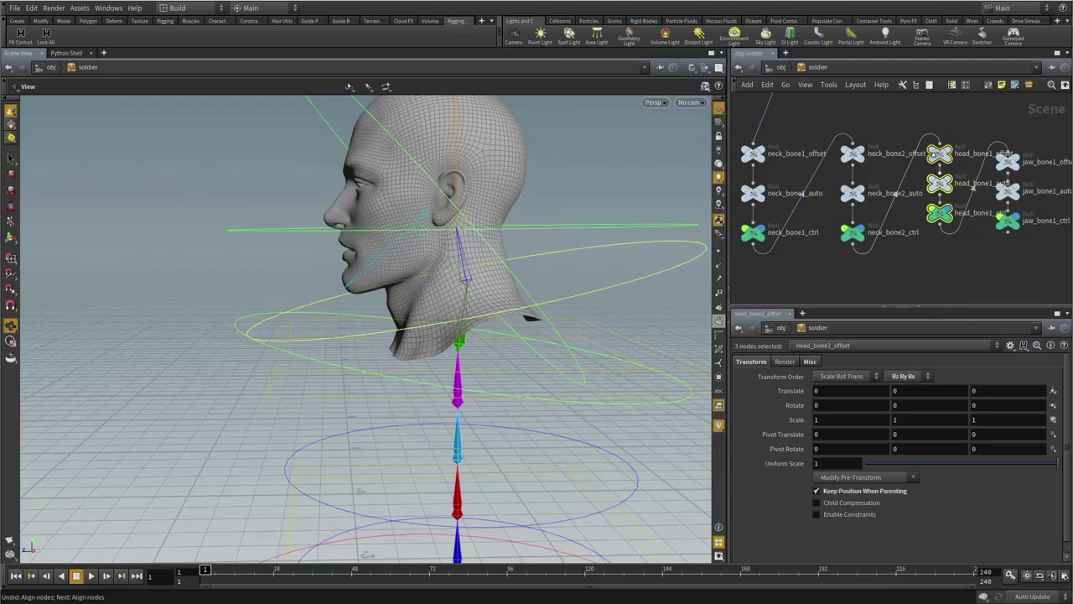
pyautogui.moveTo(935, 155); pyautogui.dragTo(945, 198)
pyautogui.moveTo(1001, 125); pyautogui.dragTo(1017, 277)
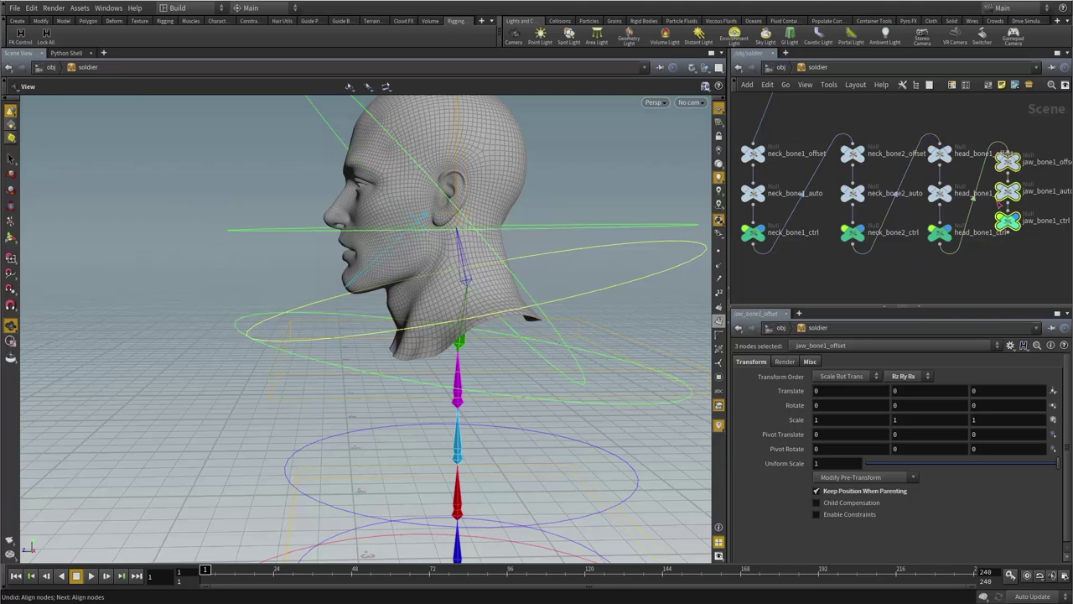
pyautogui.press('l')
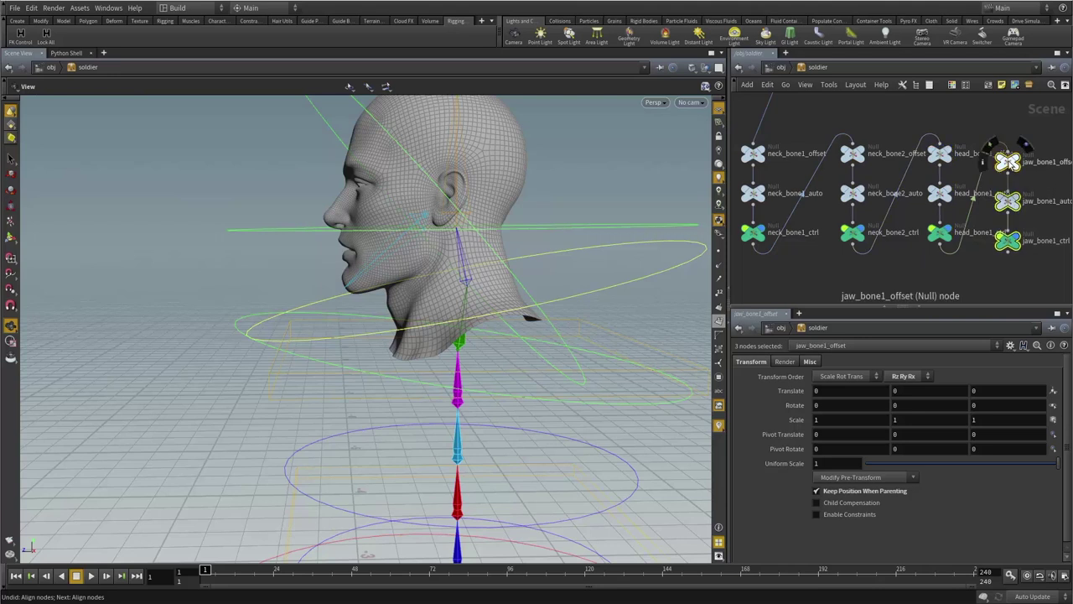
pyautogui.moveTo(1011, 164); pyautogui.dragTo(1031, 157)
# - Select the four neck, head and jaw ctrl nulls and set their Display Uniform Scale to 0.5
pyautogui.click(928, 281)
pyautogui.scroll(-3, 965, 272)
pyautogui.moveTo(964, 272); pyautogui.dragTo(929, 260, button='middle')
pyautogui.moveTo(990, 256); pyautogui.dragTo(761, 224)
pyautogui.moveTo(419, 262)
pyautogui.keyDown('alt'); pyautogui.mouseDown()
pyautogui.moveTo(424, 280)
pyautogui.moveTo(256, 311)
pyautogui.moveTo(238, 325)
pyautogui.moveTo(427, 307)
pyautogui.moveTo(505, 238)
pyautogui.moveTo(518, 254)
pyautogui.moveTo(280, 288)
pyautogui.moveTo(416, 278)
pyautogui.mouseUp(); pyautogui.keyUp('alt')
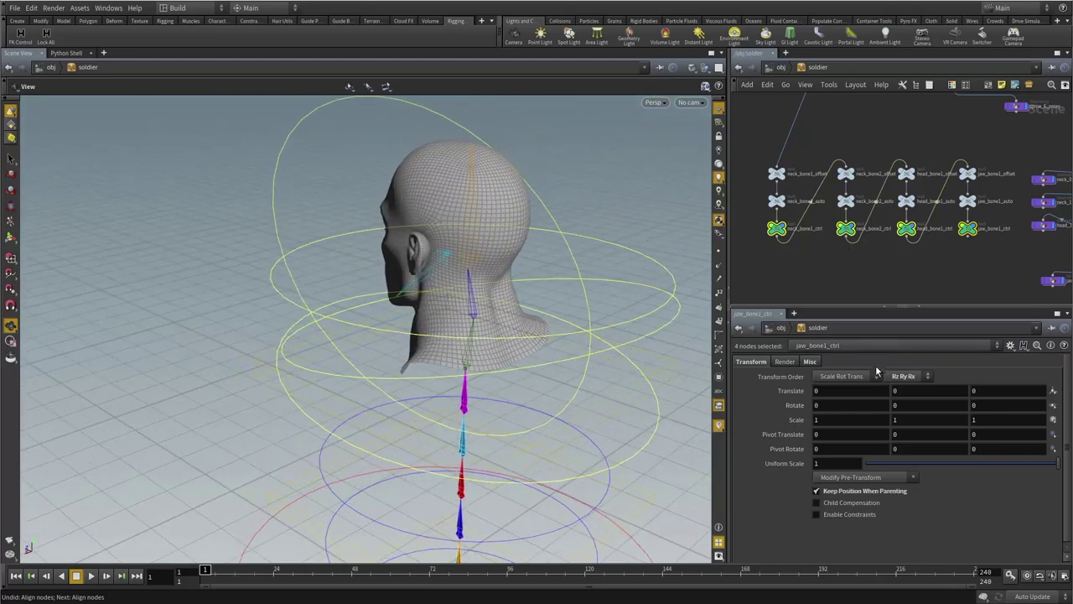
pyautogui.click(812, 362)
pyautogui.moveTo(885, 445); pyautogui.dragTo(803, 453)
pyautogui.write('0.5')
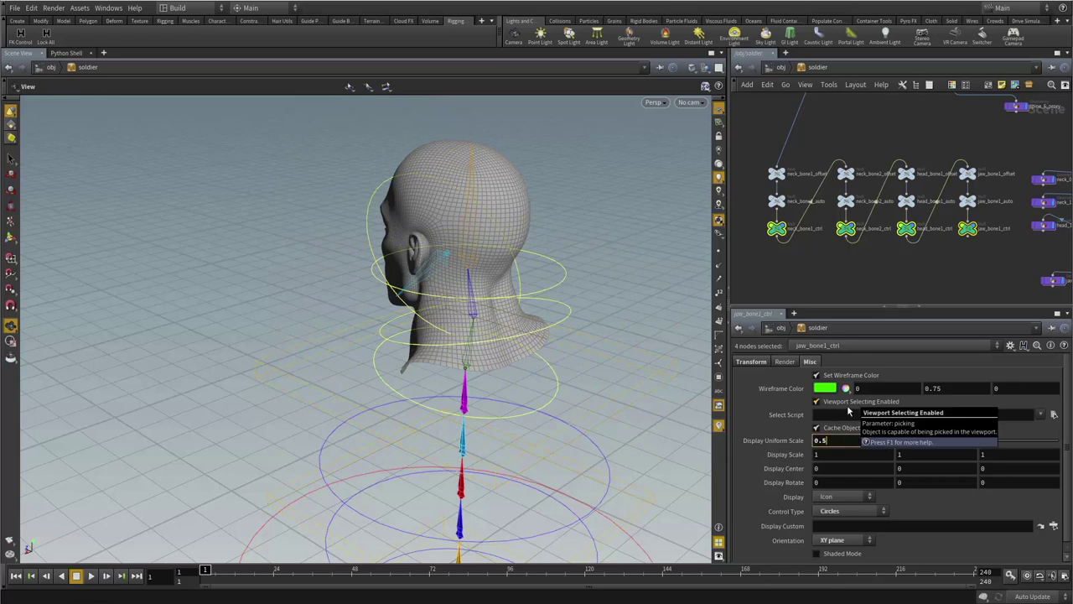
pyautogui.press('Return')
# - Set the Display Uniform Scale of neck_bone2_ctrl to 0.40
pyautogui.moveTo(801, 262); pyautogui.dragTo(759, 231)
pyautogui.moveTo(384, 378); pyautogui.dragTo(570, 334)
pyautogui.moveTo(875, 273); pyautogui.dragTo(837, 225)
pyautogui.moveTo(547, 330); pyautogui.dragTo(538, 334)
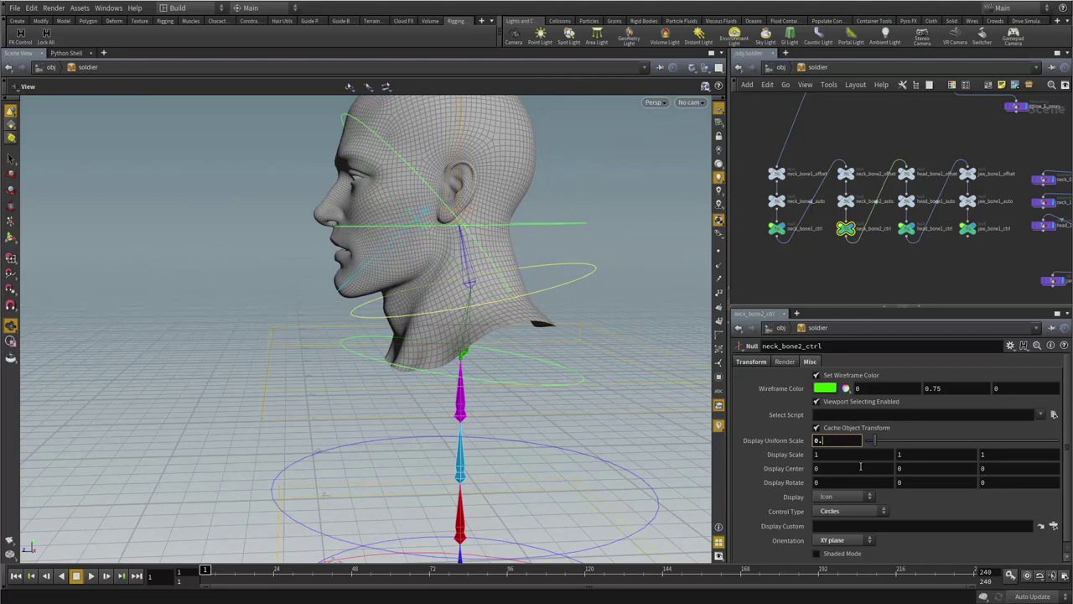
pyautogui.press('Return')
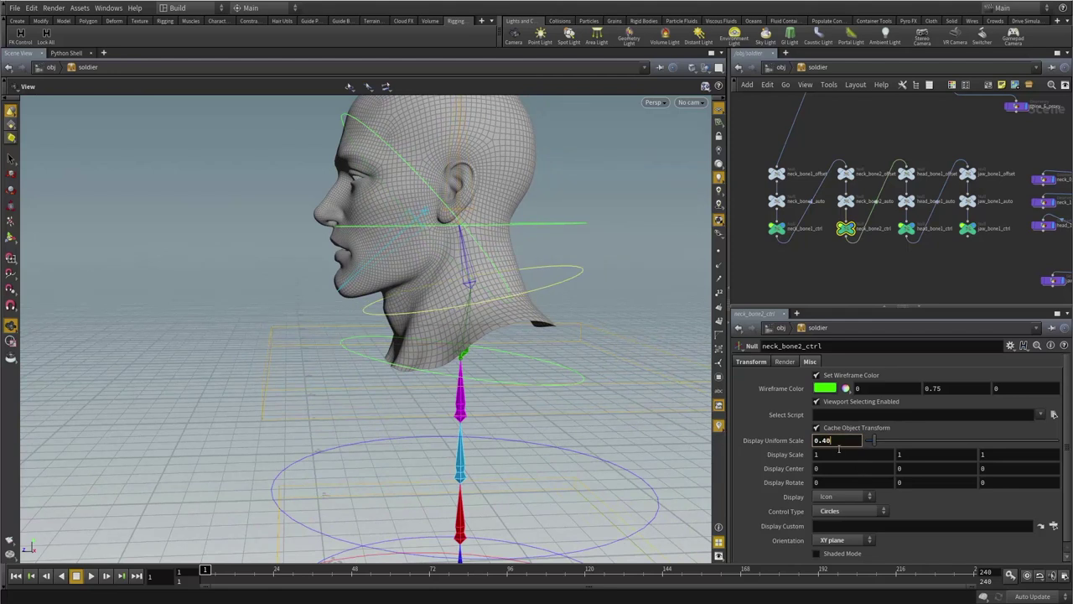
pyautogui.press('Return')
# - Set the Display Uniform Scale of head_bone1_ctrl to 0.55
pyautogui.click(907, 228)
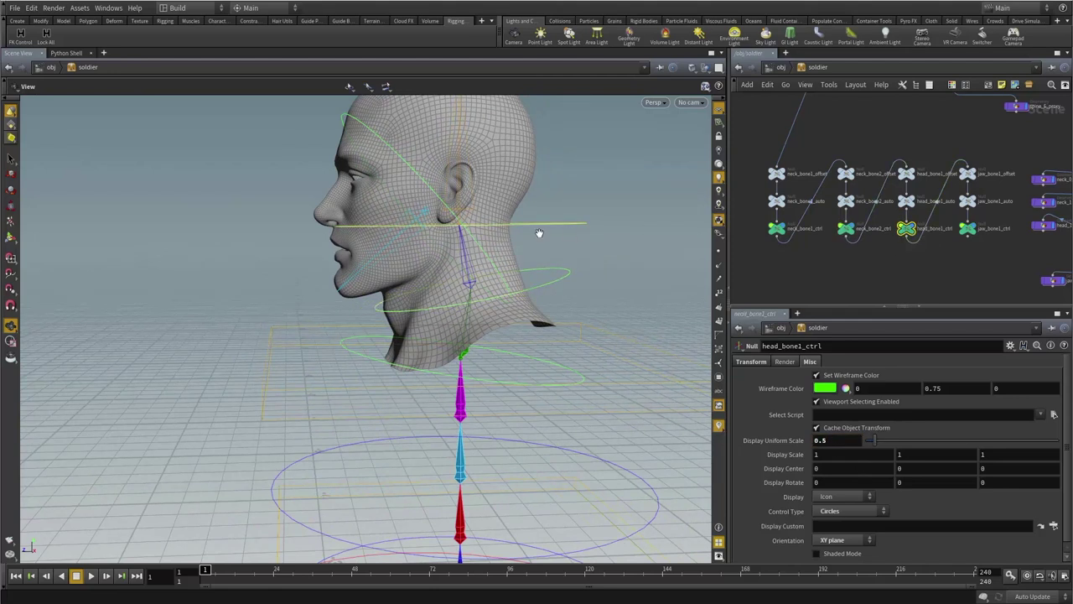
pyautogui.keyDown('alt'); pyautogui.moveTo(539, 233); pyautogui.dragTo(537, 293); pyautogui.keyUp('alt')
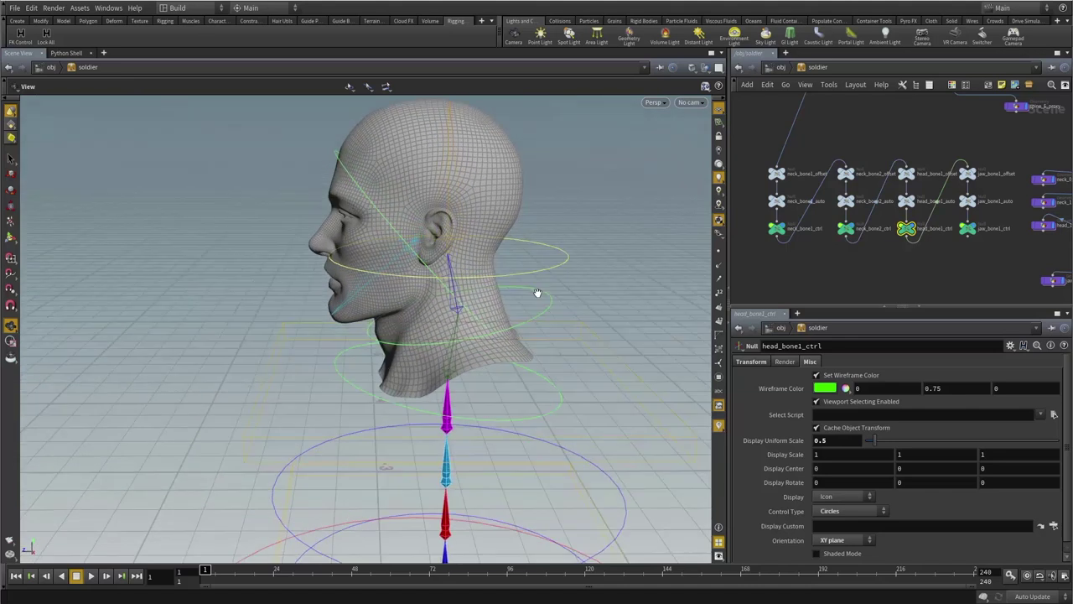
pyautogui.click(834, 440)
pyautogui.write('5')
pyautogui.press('Return')
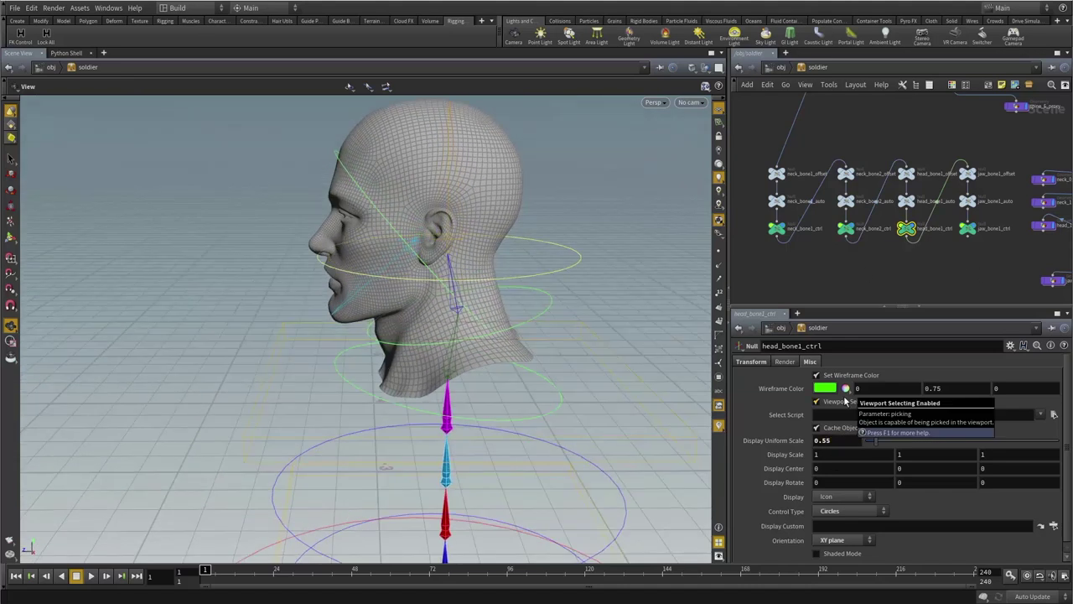
# - Shrink the jaw_bone1_ctrl icon by setting its Display Uniform Scale to 0.1
pyautogui.click(968, 228)
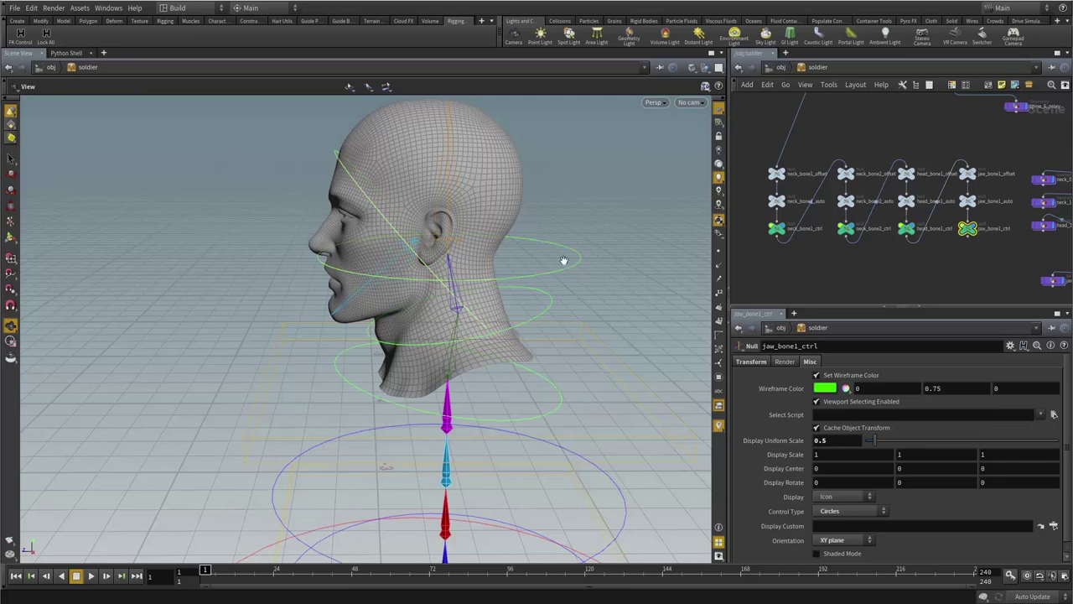
pyautogui.keyDown('alt'); pyautogui.moveTo(453, 262); pyautogui.dragTo(725, 405); pyautogui.keyUp('alt')
pyautogui.click(838, 441)
pyautogui.press('BackSpace')
pyautogui.write('12')
pyautogui.press('Return')
pyautogui.click(842, 442)
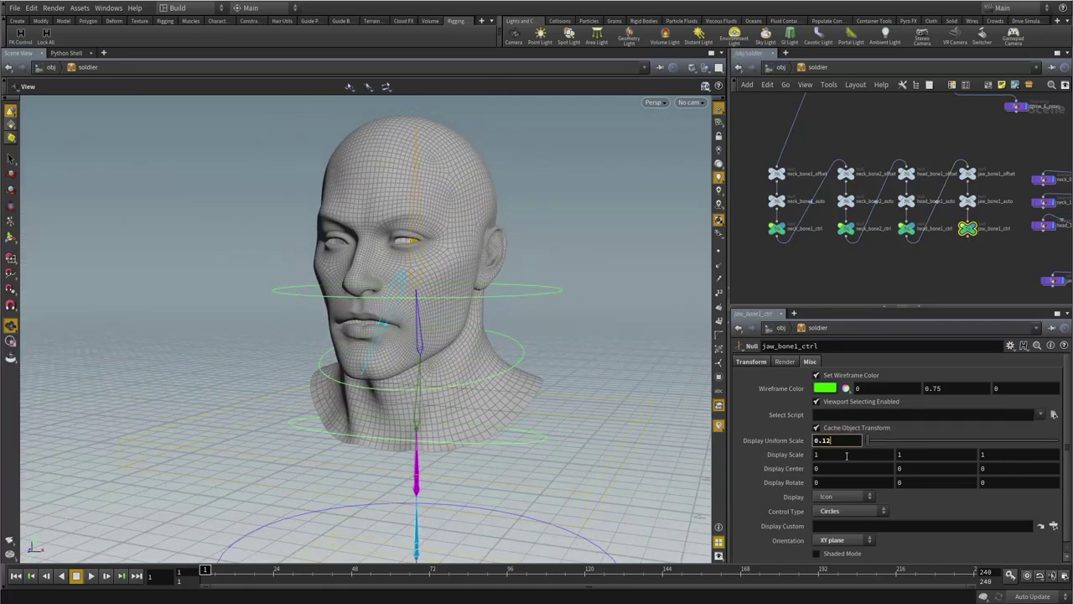
pyautogui.press('Return')
pyautogui.keyDown('alt'); pyautogui.moveTo(545, 338); pyautogui.dragTo(366, 278); pyautogui.keyUp('alt')
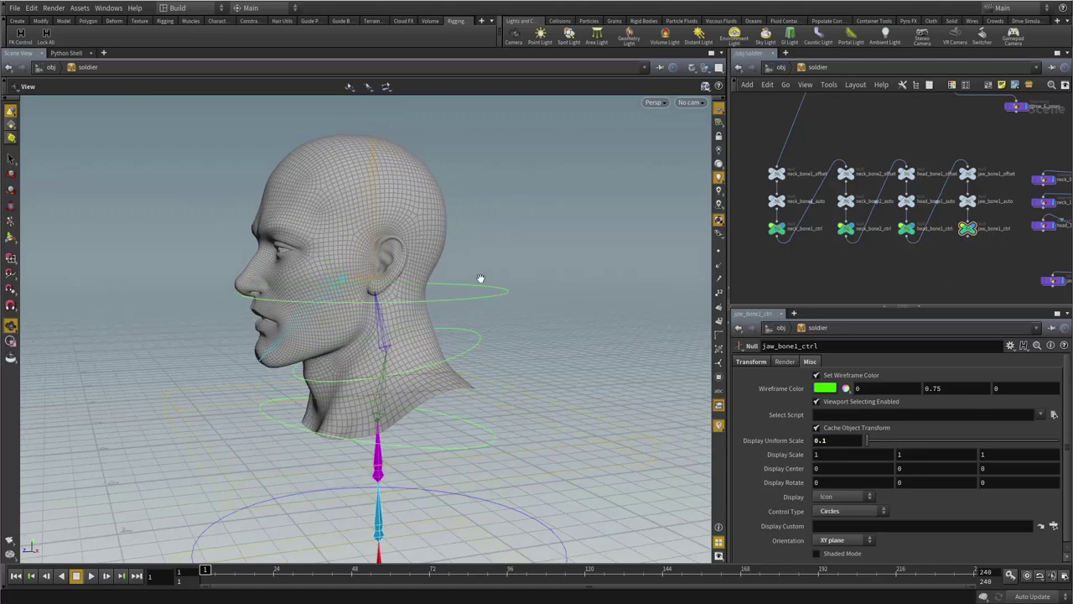
# - Show the rotate handle on jaw_bone1_ctrl and examine its pivot and orientation relative to the jaw
pyautogui.press('r')
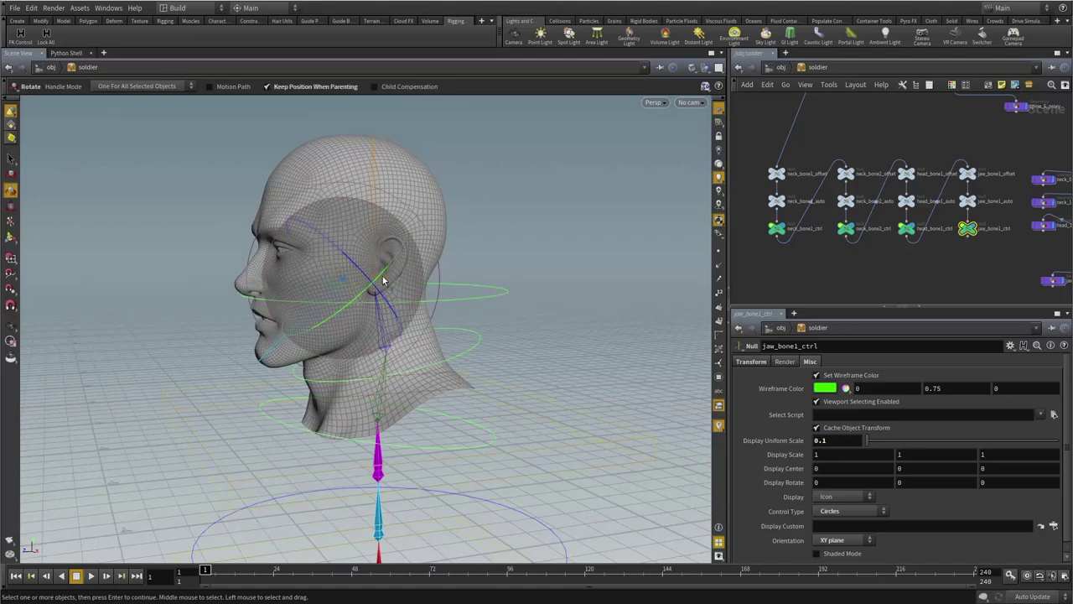
pyautogui.keyDown('alt'); pyautogui.moveTo(504, 252); pyautogui.dragTo(482, 258); pyautogui.keyUp('alt')
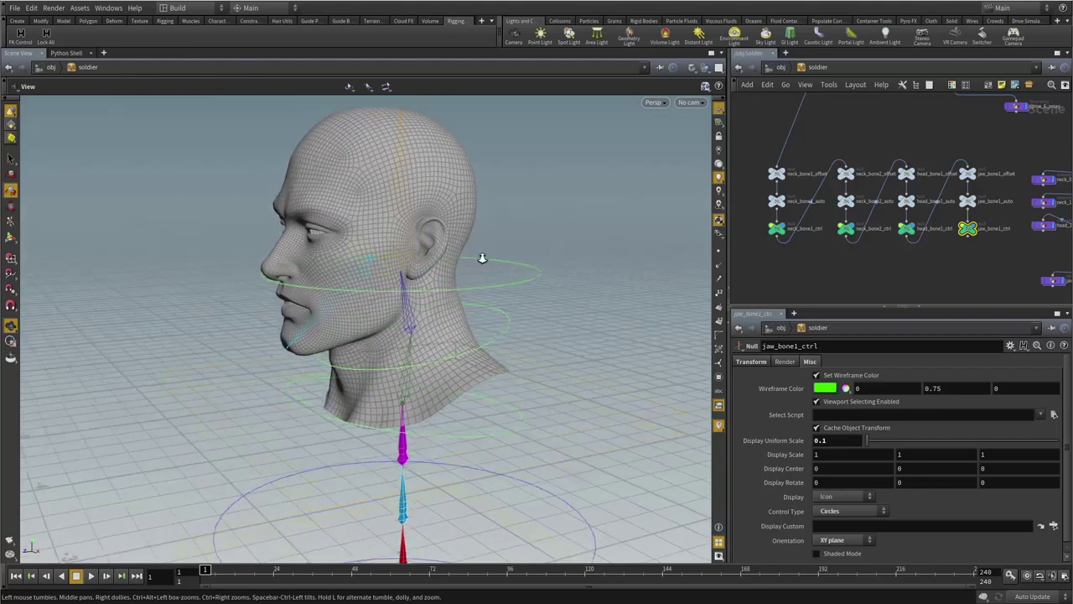
pyautogui.keyDown('alt'); pyautogui.moveTo(482, 257); pyautogui.dragTo(539, 263, button='right'); pyautogui.keyUp('alt')
pyautogui.press('r')
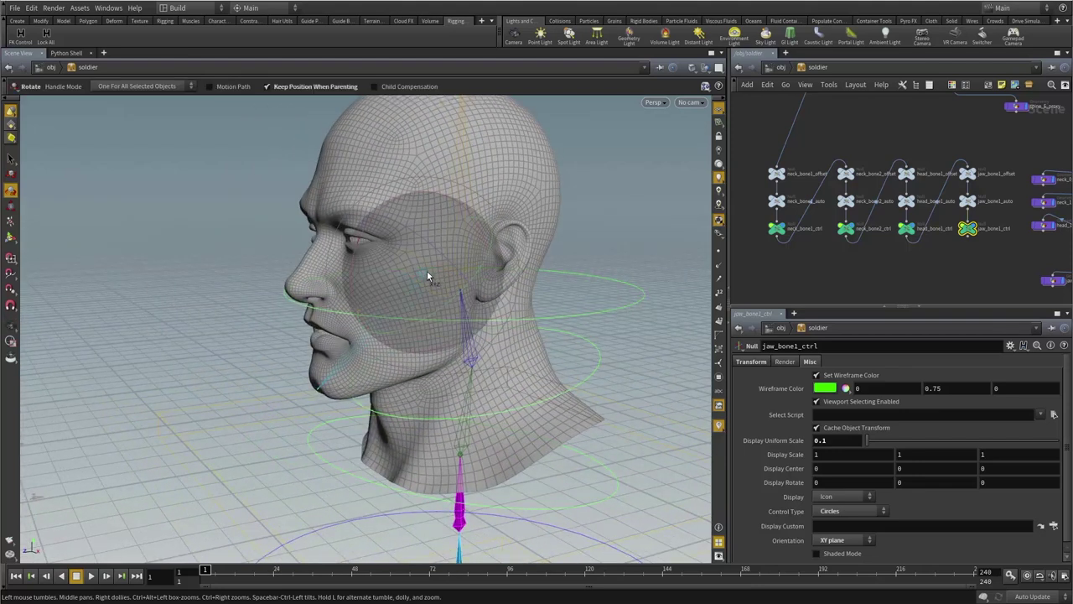
pyautogui.keyDown('alt'); pyautogui.moveTo(453, 300); pyautogui.dragTo(463, 288); pyautogui.keyUp('alt')
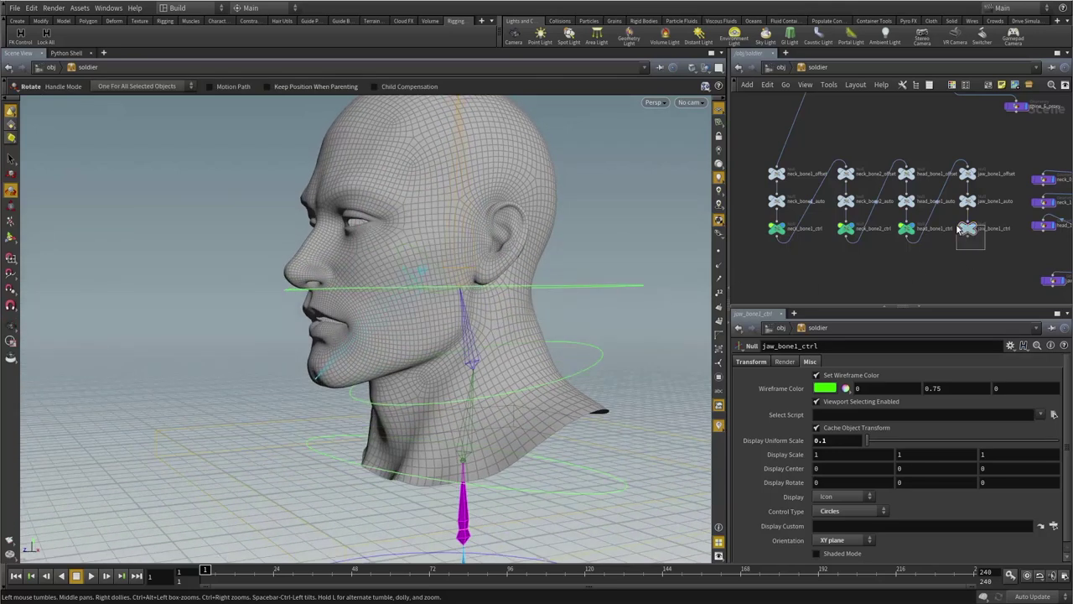
# - Offset jaw_bone1_ctrl towards the chin with a Translate Z of -0.12 and compensate with a Pivot Translate Z of 0.12
pyautogui.click(751, 362)
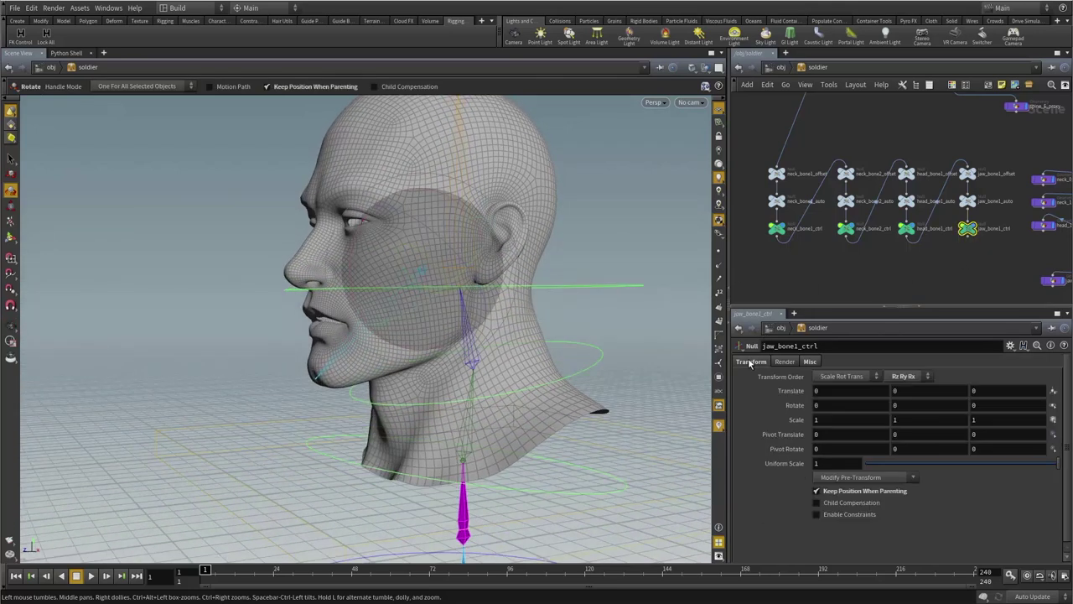
pyautogui.middleClick(989, 390)
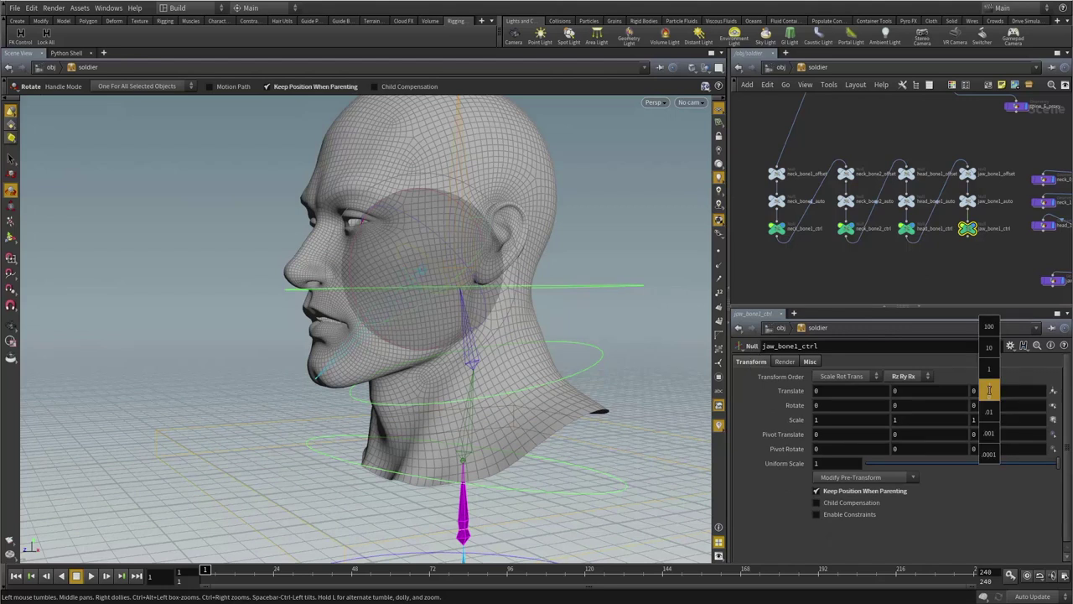
pyautogui.moveTo(990, 390); pyautogui.dragTo(914, 453, button='middle')
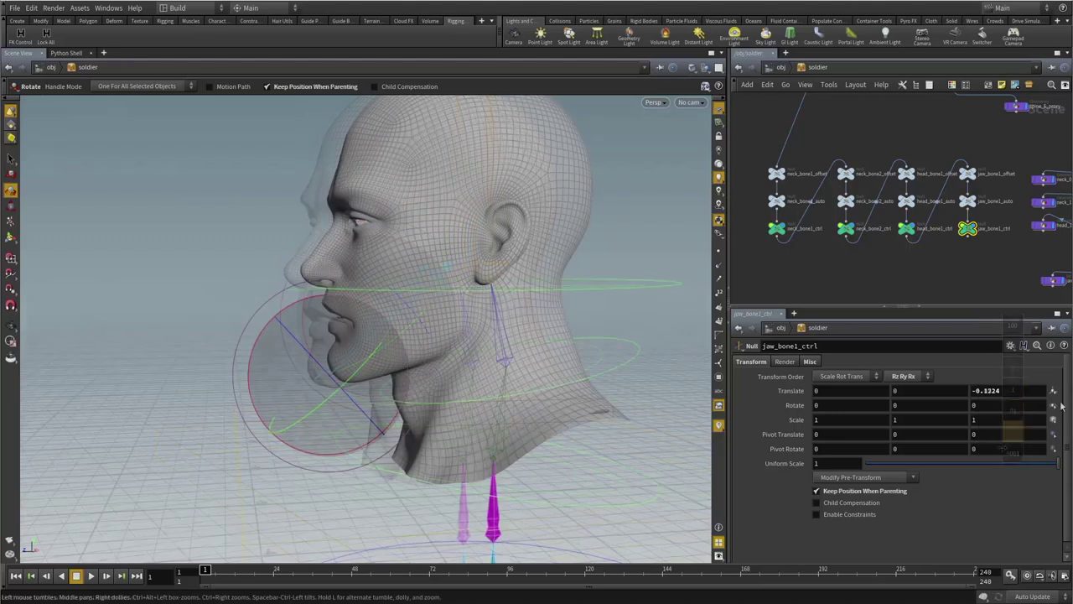
pyautogui.press('Return')
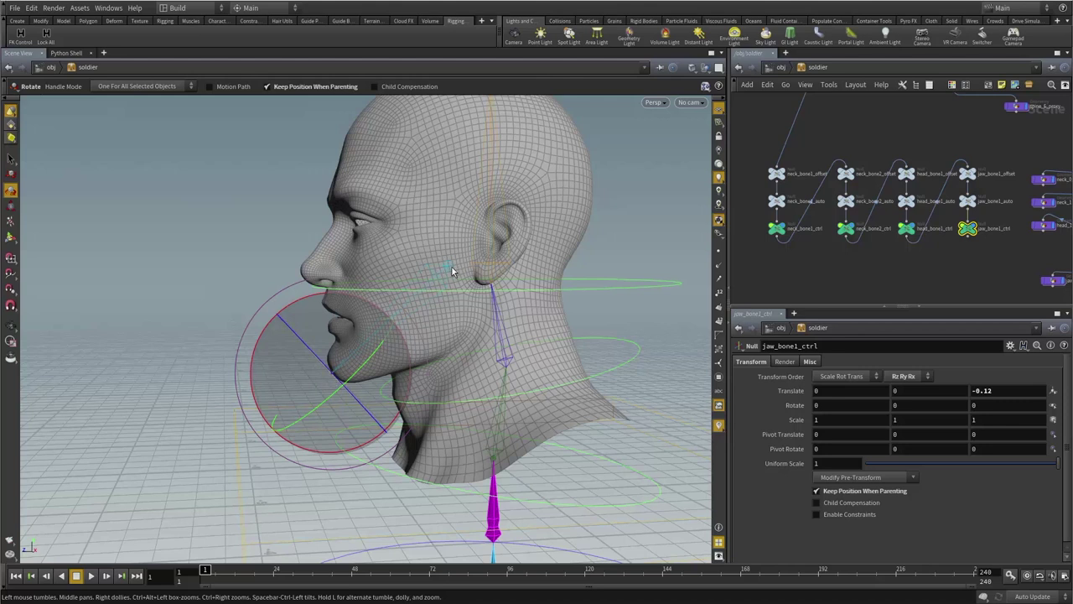
pyautogui.click(976, 391)
pyautogui.click(994, 436)
pyautogui.press('Return')
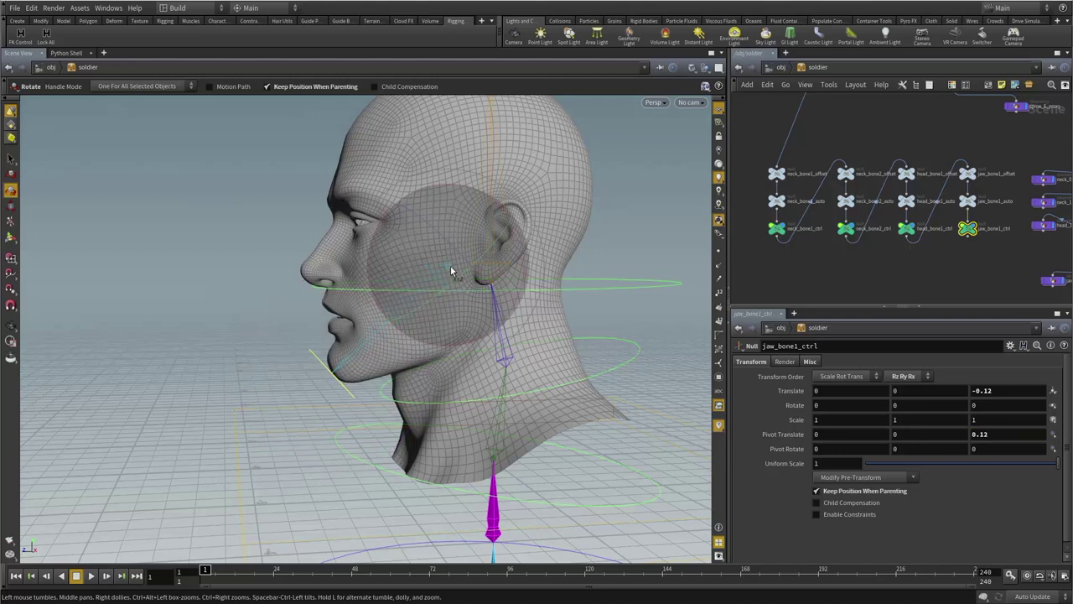
# - Test-rotate the jaw control about its offset pivot and undo the rotation
pyautogui.click(278, 337)
pyautogui.moveTo(279, 334); pyautogui.dragTo(312, 376)
pyautogui.moveTo(395, 306); pyautogui.dragTo(405, 303)
pyautogui.hotkey('ctrl', 'z')
pyautogui.press('Escape')
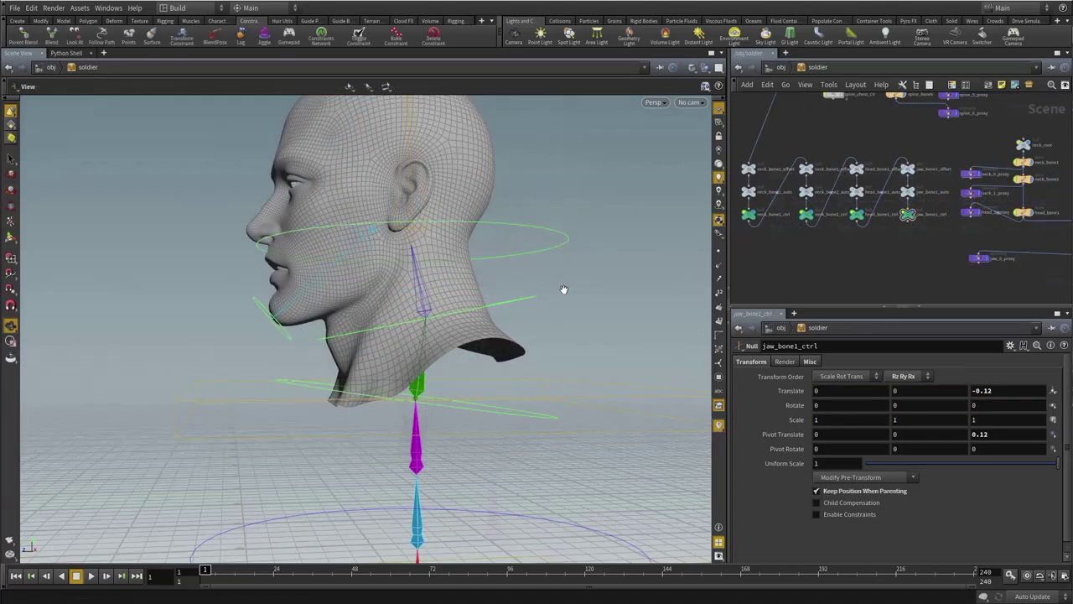
# - Test-rotate head_bone1_ctrl to check that the jaw control follows, and undo the rotation
pyautogui.moveTo(564, 289)
pyautogui.mouseDown()
pyautogui.moveTo(570, 278)
pyautogui.moveTo(560, 276)
pyautogui.mouseUp()
pyautogui.press('r')
pyautogui.click(543, 245)
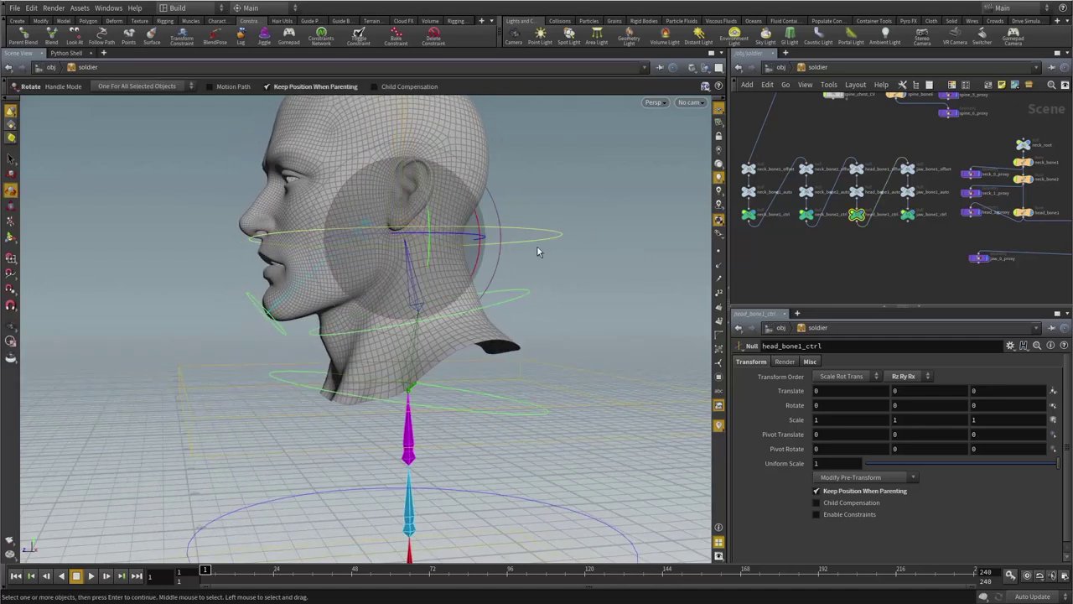
pyautogui.moveTo(473, 256); pyautogui.dragTo(478, 248)
pyautogui.hotkey('ctrl', 'z')
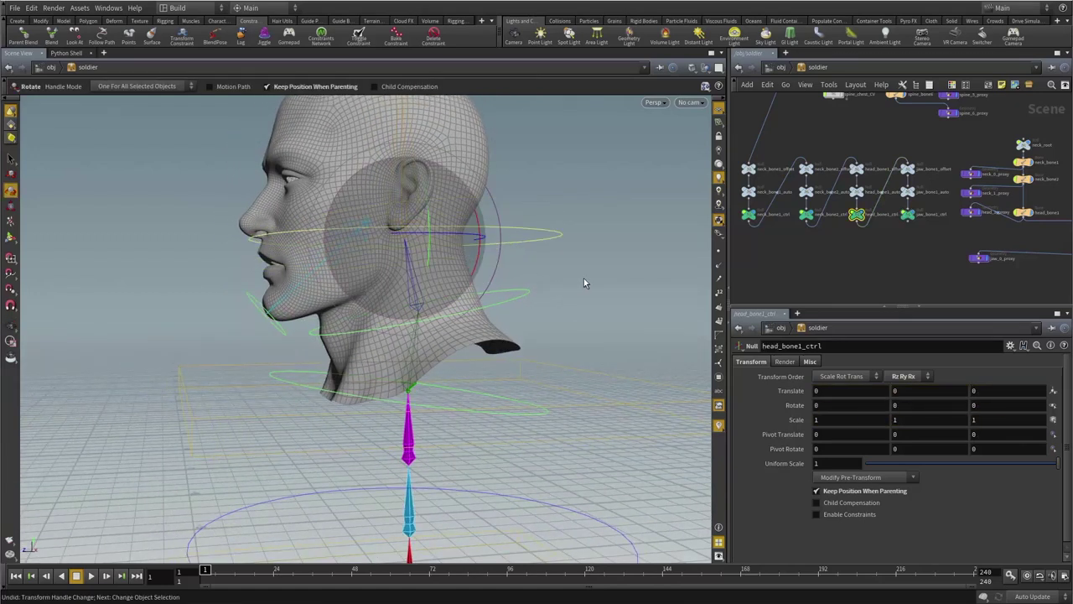
pyautogui.press('Escape')
pyautogui.moveTo(565, 254); pyautogui.dragTo(592, 255)
pyautogui.press('r')
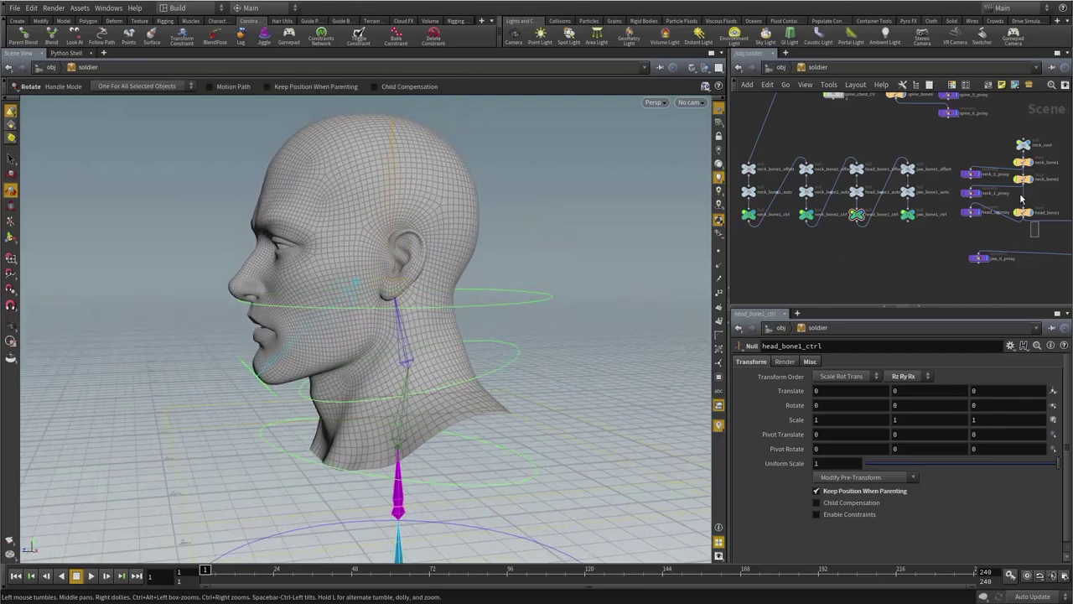
# - Start a Blend constraint on neck_bone1 of type Simple, with only RX, RY and RZ enabled and Keep position set to After
pyautogui.click(1023, 162)
pyautogui.press('Escape')
pyautogui.moveTo(547, 305); pyautogui.dragTo(537, 268)
pyautogui.press('r')
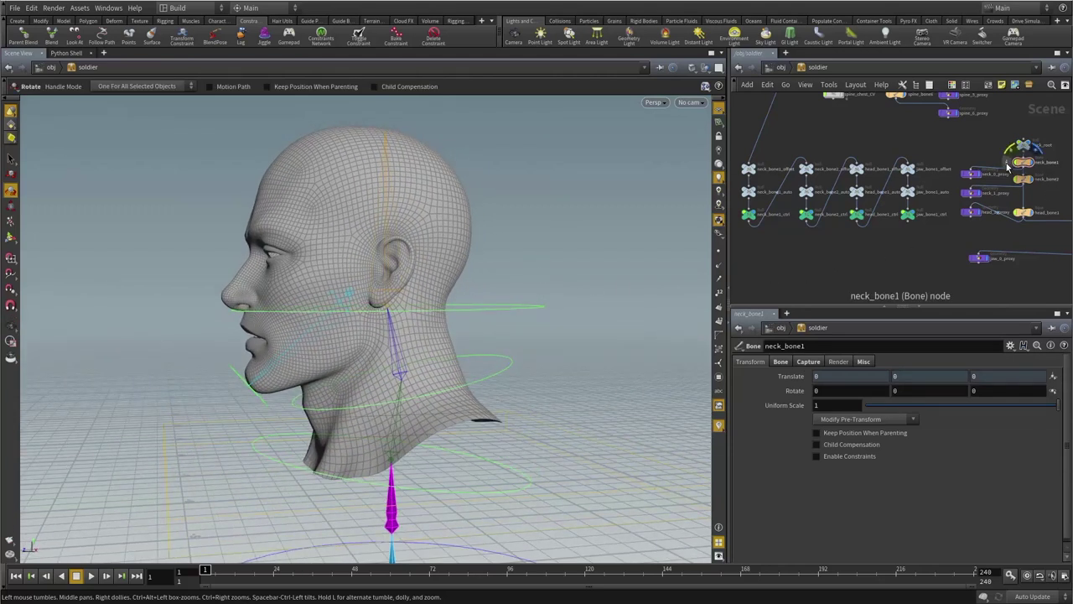
pyautogui.moveTo(987, 164); pyautogui.dragTo(1044, 168)
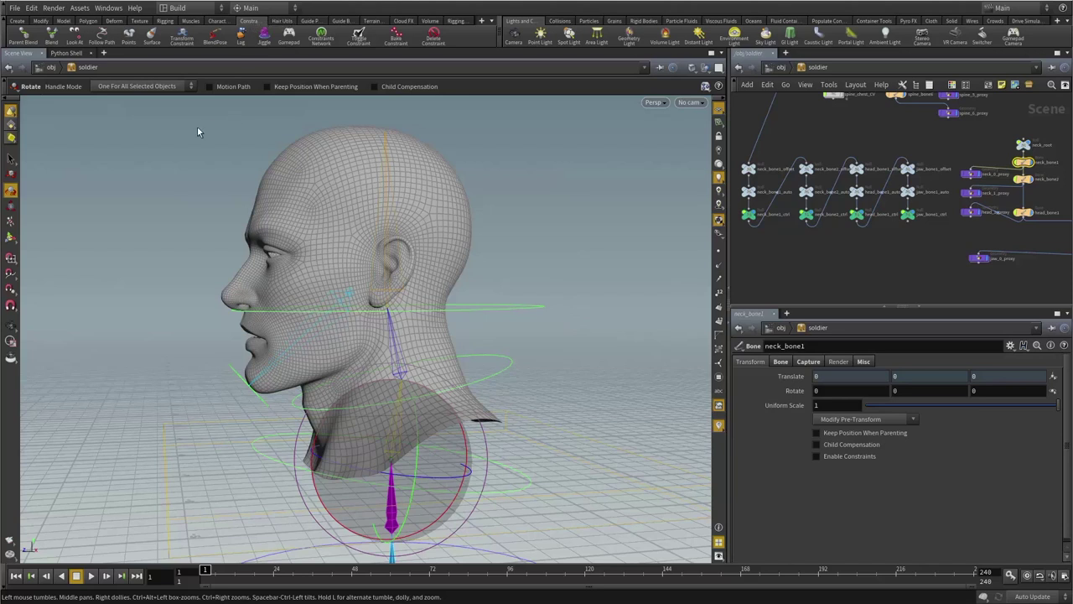
pyautogui.click(51, 39)
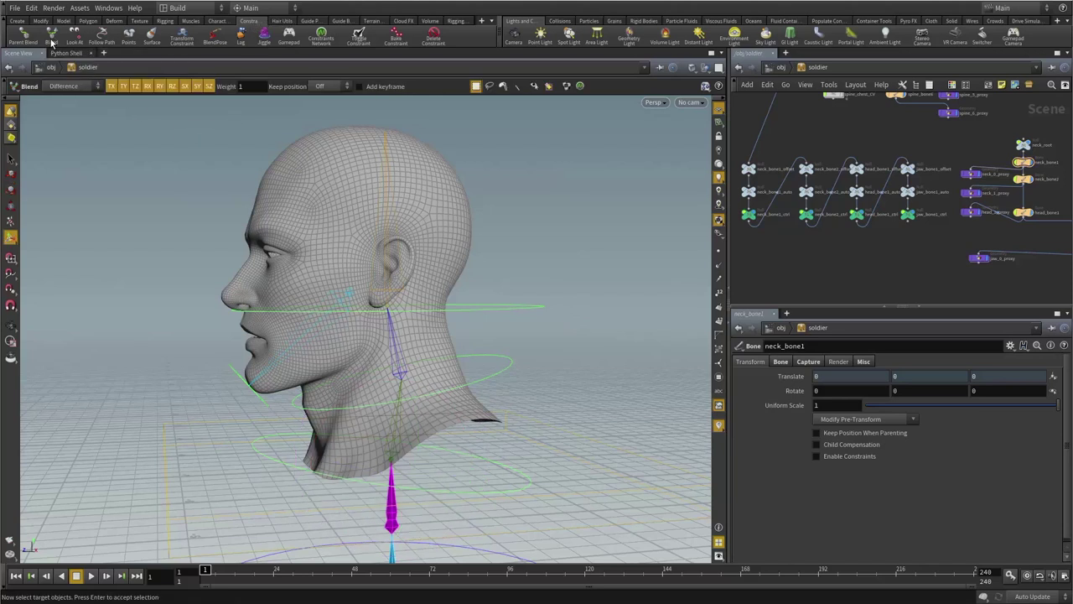
pyautogui.click(62, 87)
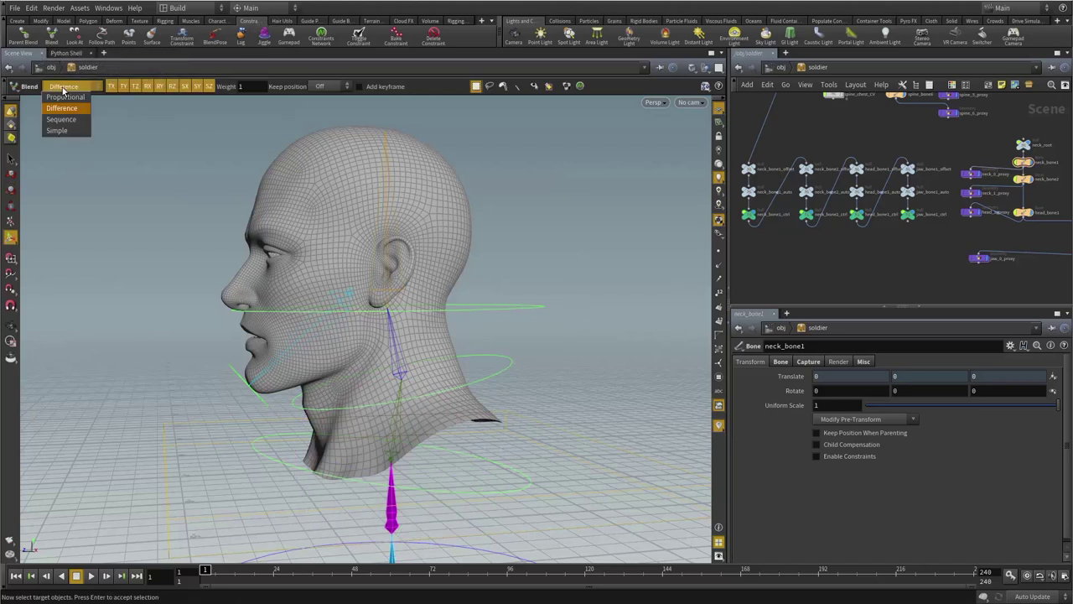
pyautogui.click(58, 132)
pyautogui.moveTo(111, 89); pyautogui.dragTo(196, 89)
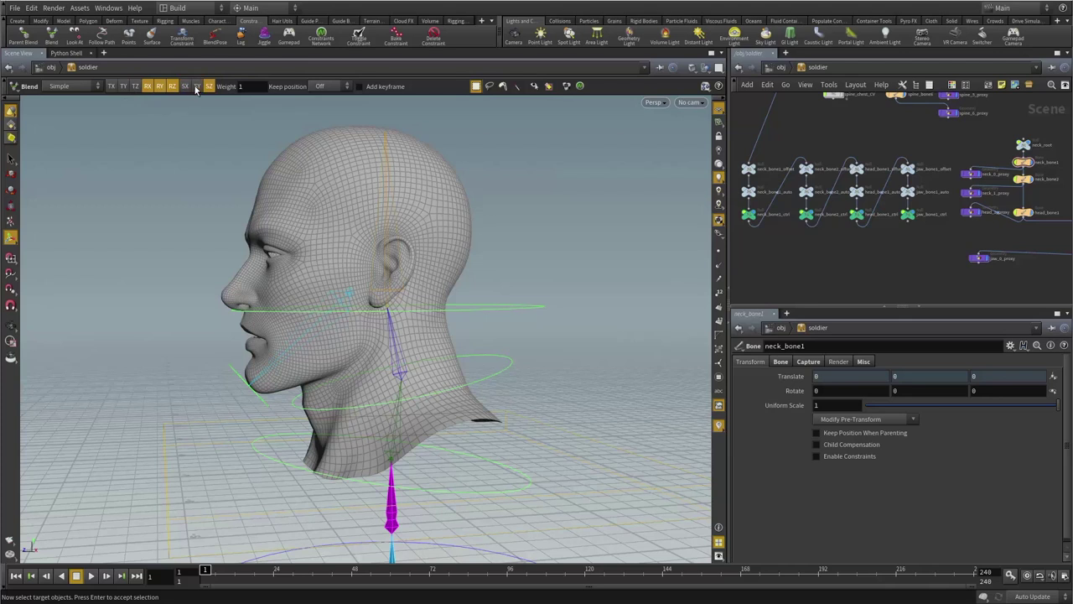
pyautogui.click(213, 86)
pyautogui.click(327, 87)
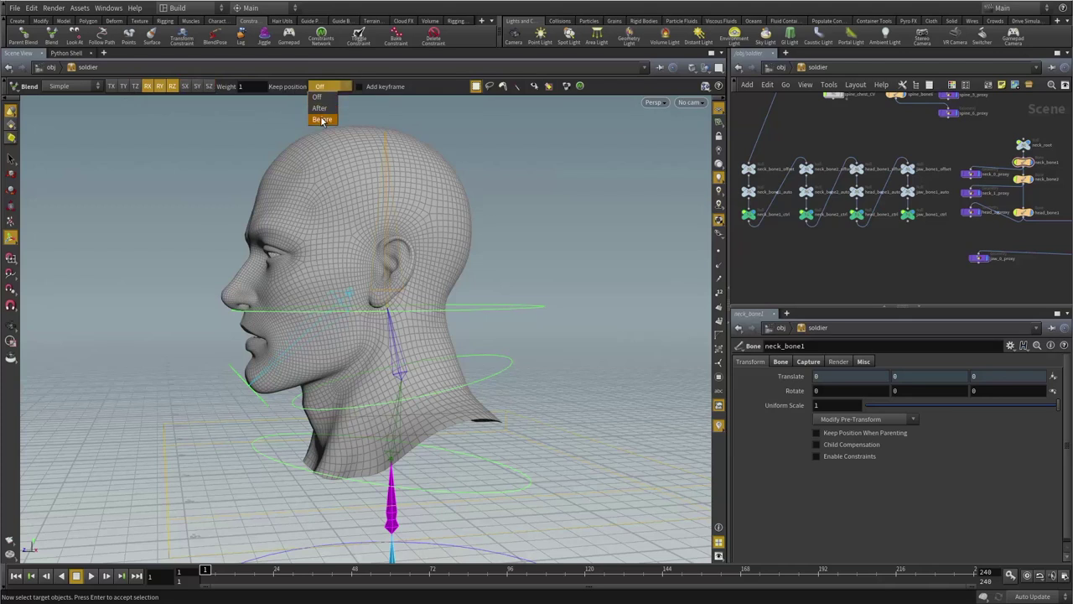
pyautogui.click(321, 110)
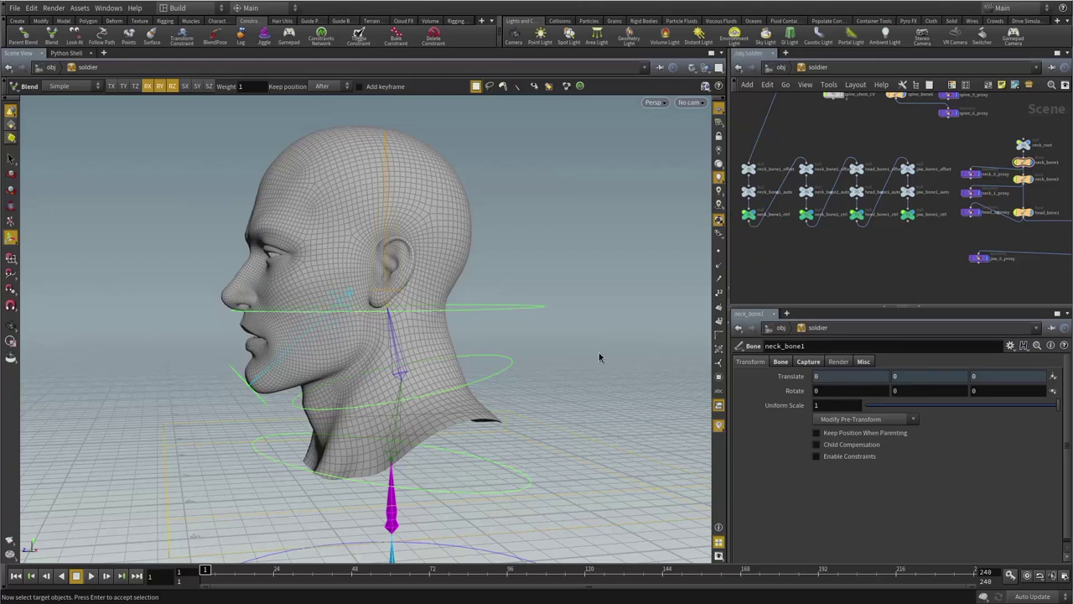
# - Choose neck_bone1_ctrl as the blend target for neck_bone1 and accept the selection
pyautogui.moveTo(599, 357); pyautogui.dragTo(467, 412)
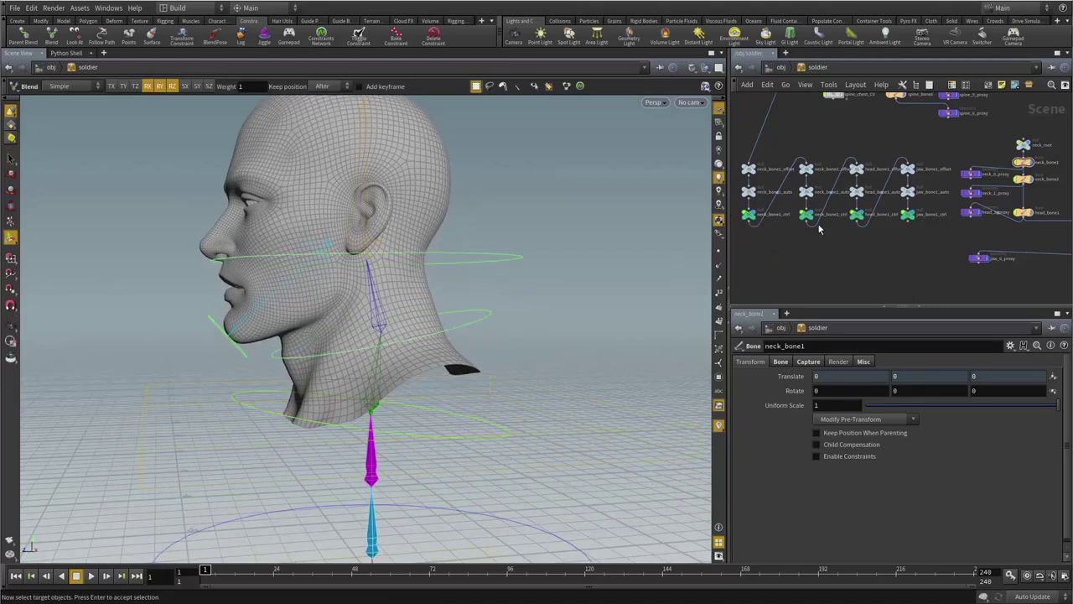
pyautogui.click(748, 214)
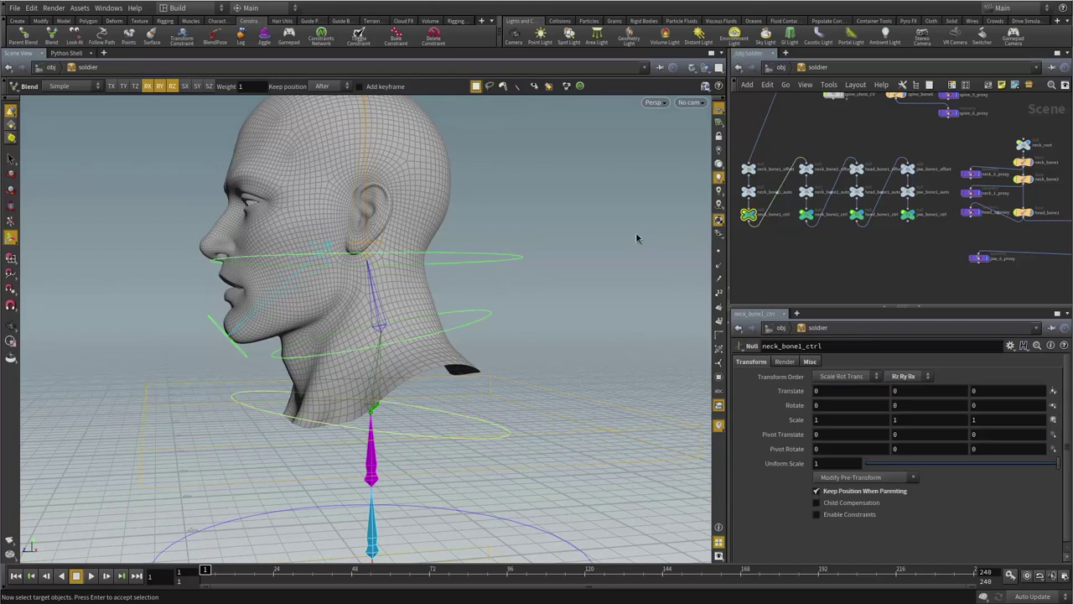
pyautogui.rightClick(549, 183)
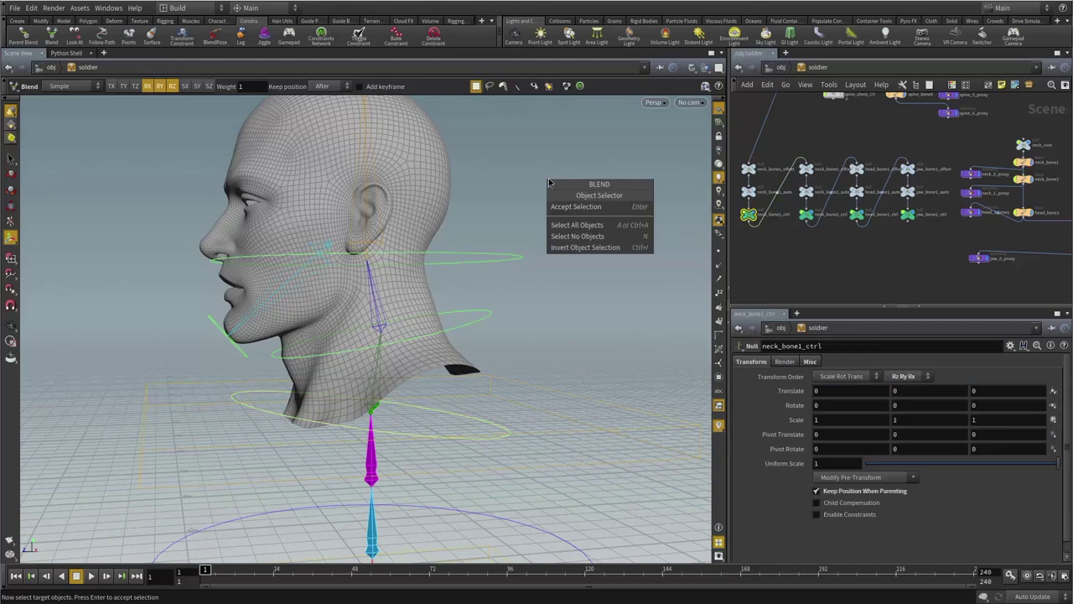
pyautogui.click(579, 207)
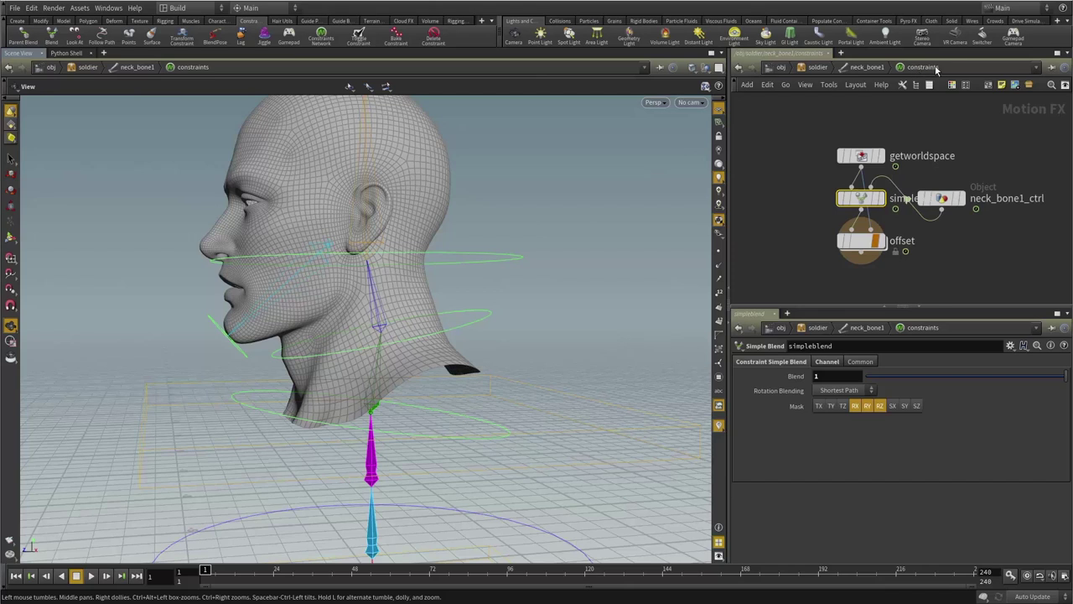
# - Spread out the getworldspace, neck_bone1_ctrl, simpleblend and offset nodes in the constraints network so their wires are readable
pyautogui.click(902, 85)
pyautogui.moveTo(862, 156); pyautogui.dragTo(850, 124)
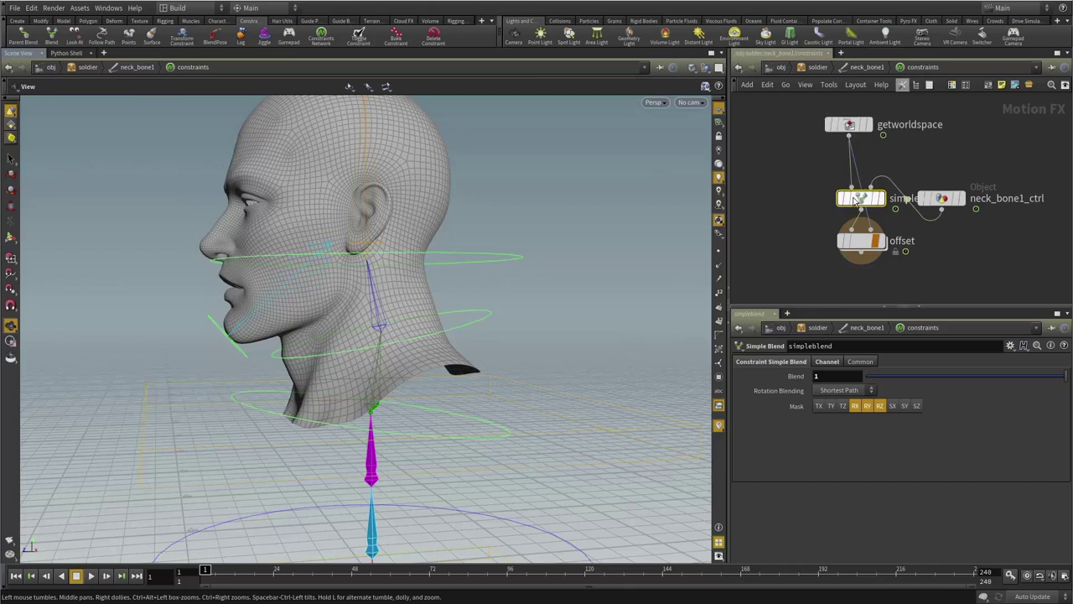
pyautogui.moveTo(867, 244); pyautogui.dragTo(867, 284)
pyautogui.moveTo(948, 200); pyautogui.dragTo(979, 161)
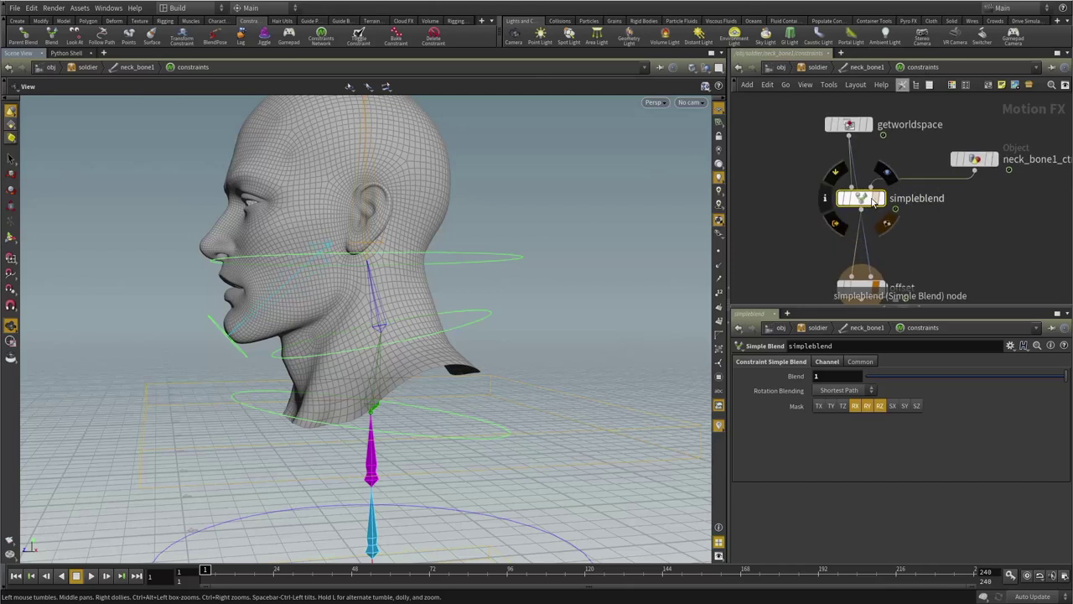
pyautogui.moveTo(866, 203); pyautogui.dragTo(821, 238)
pyautogui.moveTo(903, 162)
pyautogui.mouseDown(button='middle')
pyautogui.moveTo(884, 178)
pyautogui.moveTo(882, 158)
pyautogui.mouseUp(button='middle')
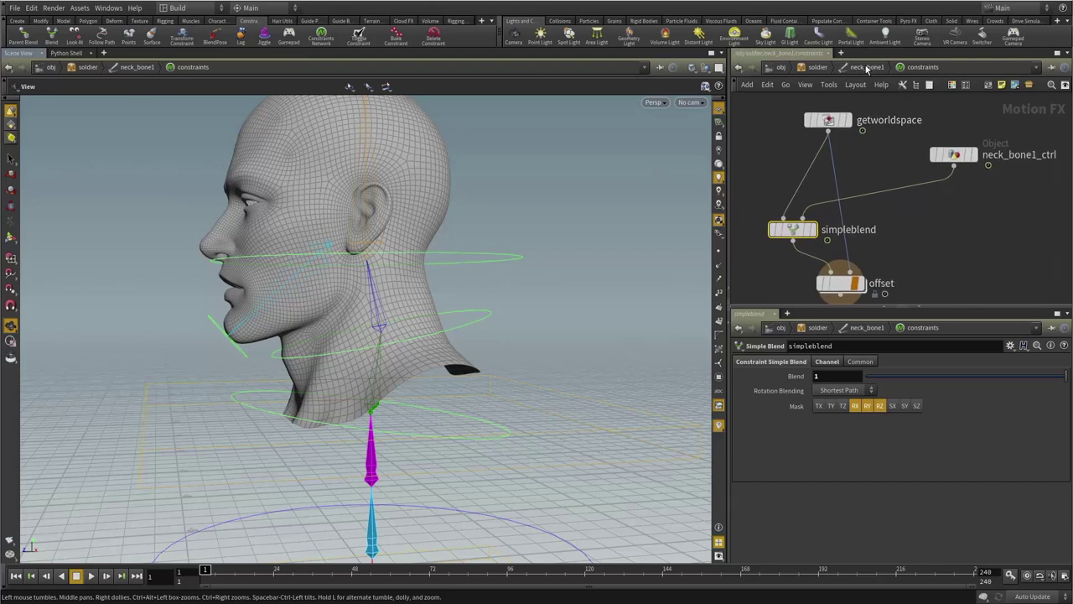
# - Examine the parameters of the getworldspace, neck_bone1_ctrl, simpleblend and offset nodes in neck_bone1's constraints network
pyautogui.click(818, 122)
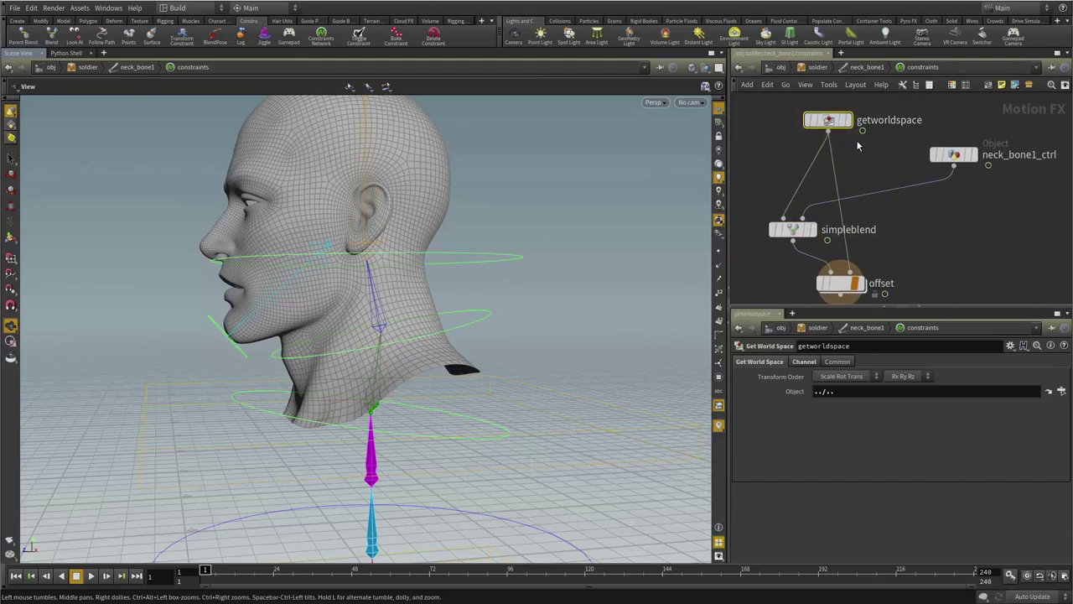
pyautogui.click(954, 154)
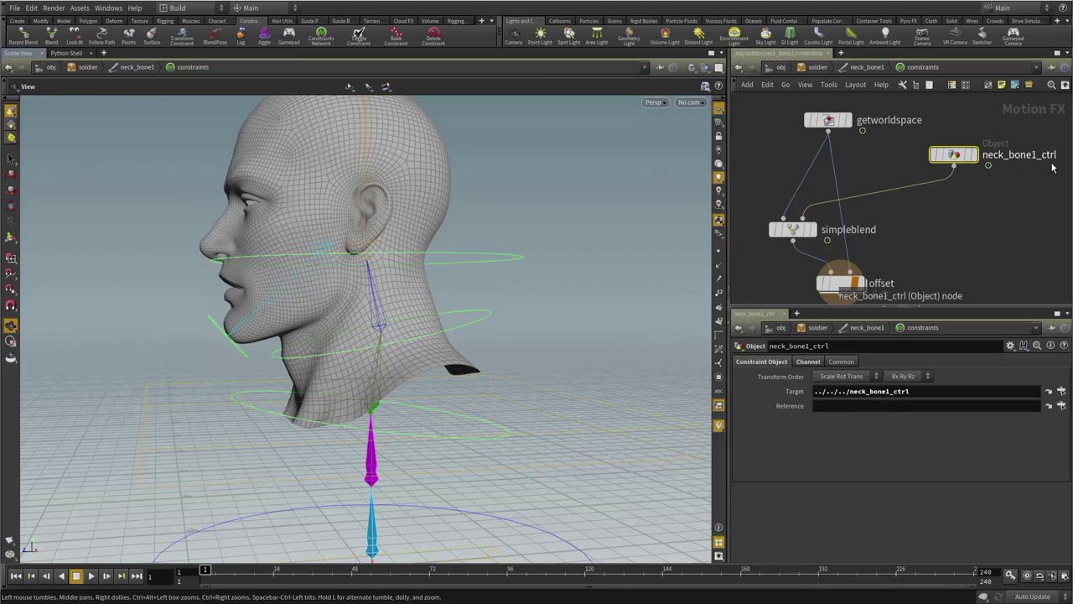
pyautogui.click(792, 229)
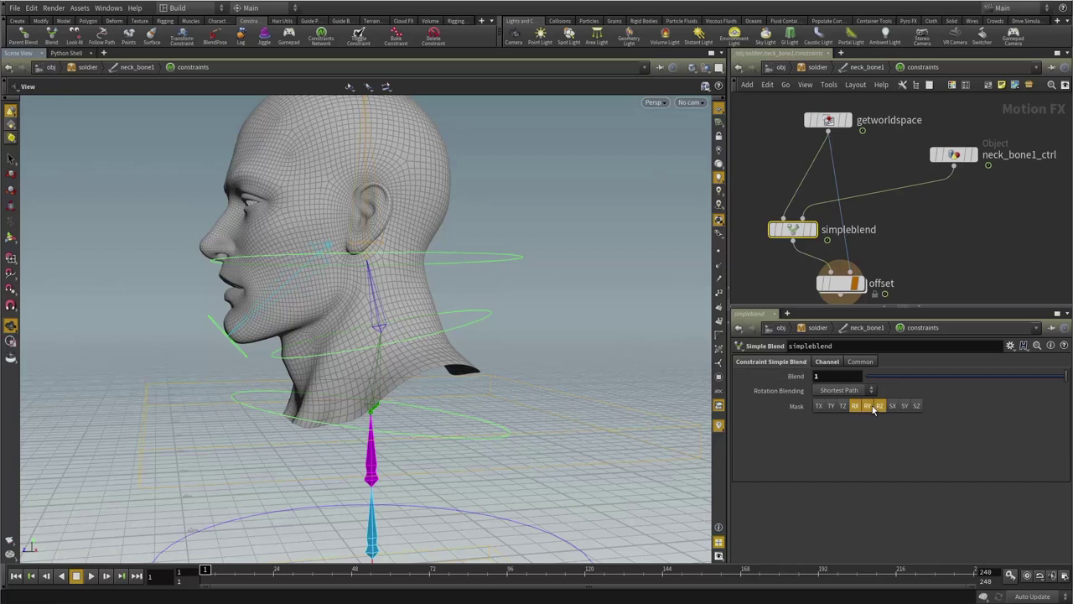
pyautogui.click(838, 290)
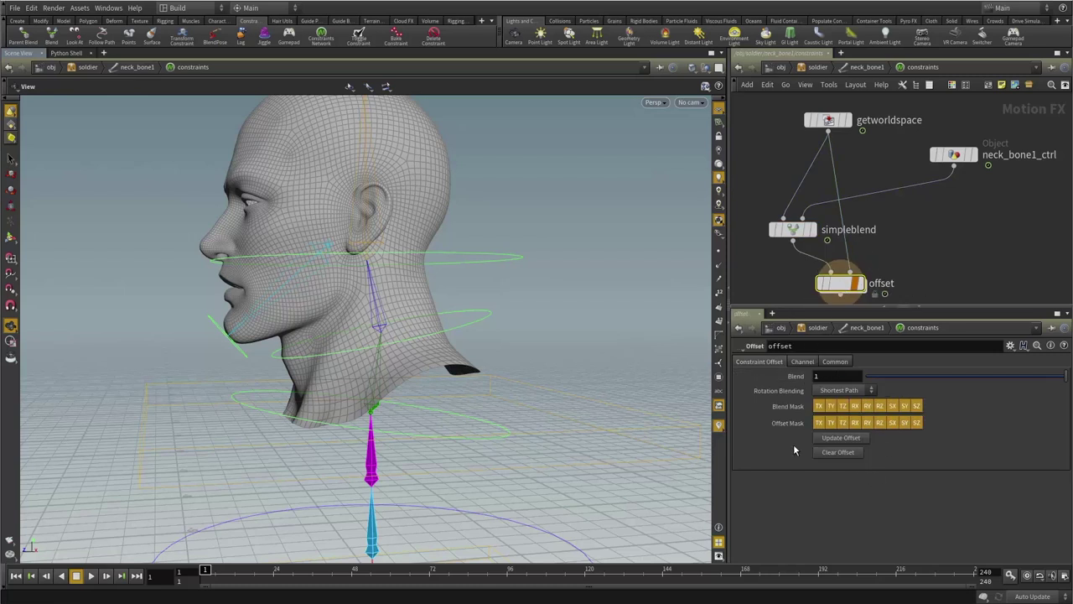
pyautogui.moveTo(568, 376); pyautogui.dragTo(530, 372)
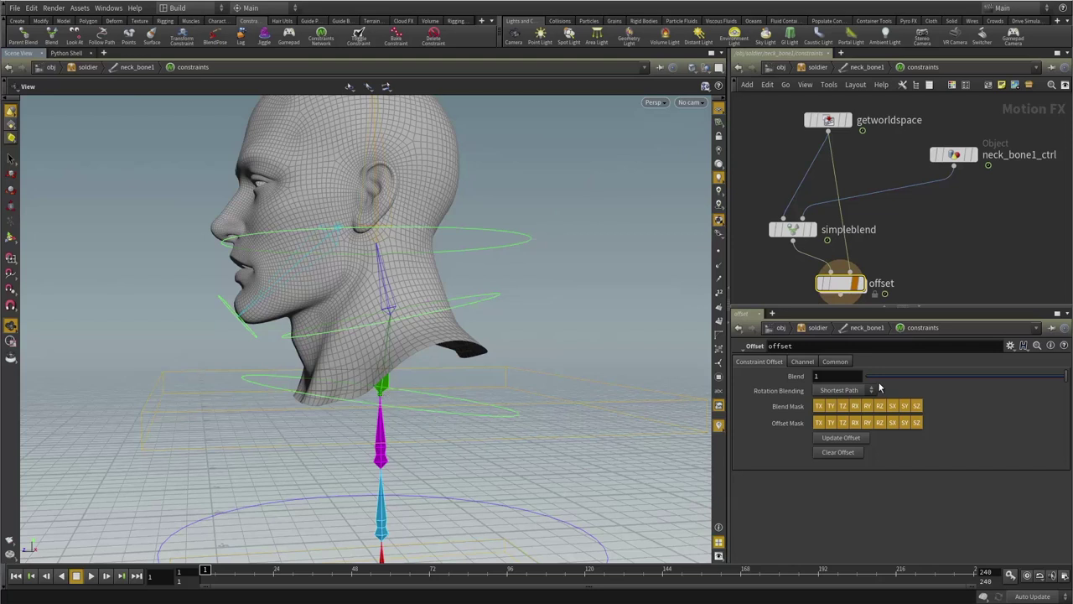
# - Return to the soldier network, examine neck_bone1's constraint settings, and follow its Constraints path into the constraints network and back
pyautogui.moveTo(850, 290)
pyautogui.press('u')
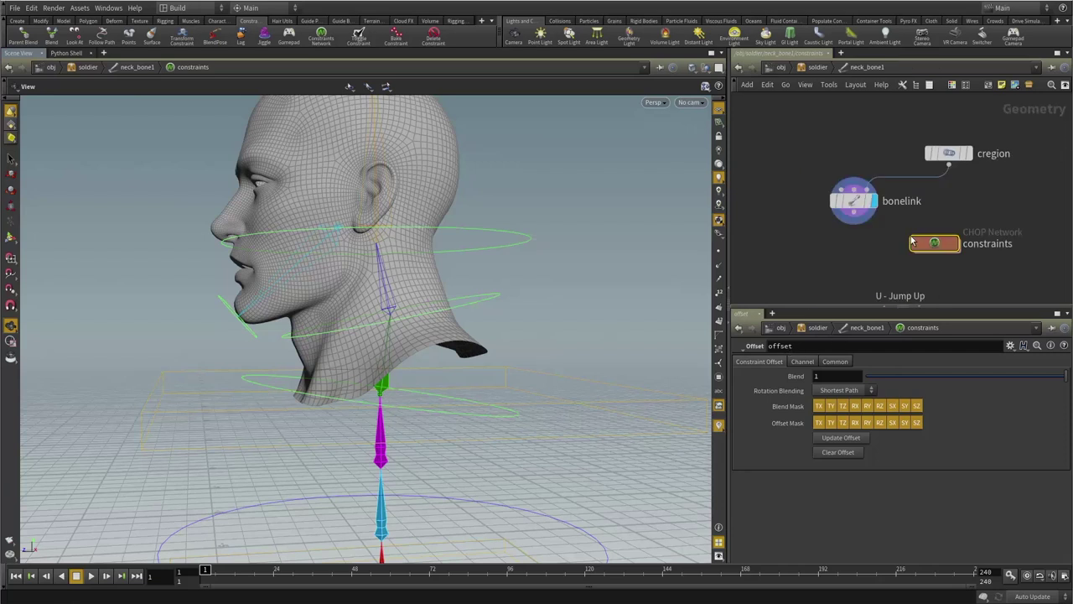
pyautogui.press('u')
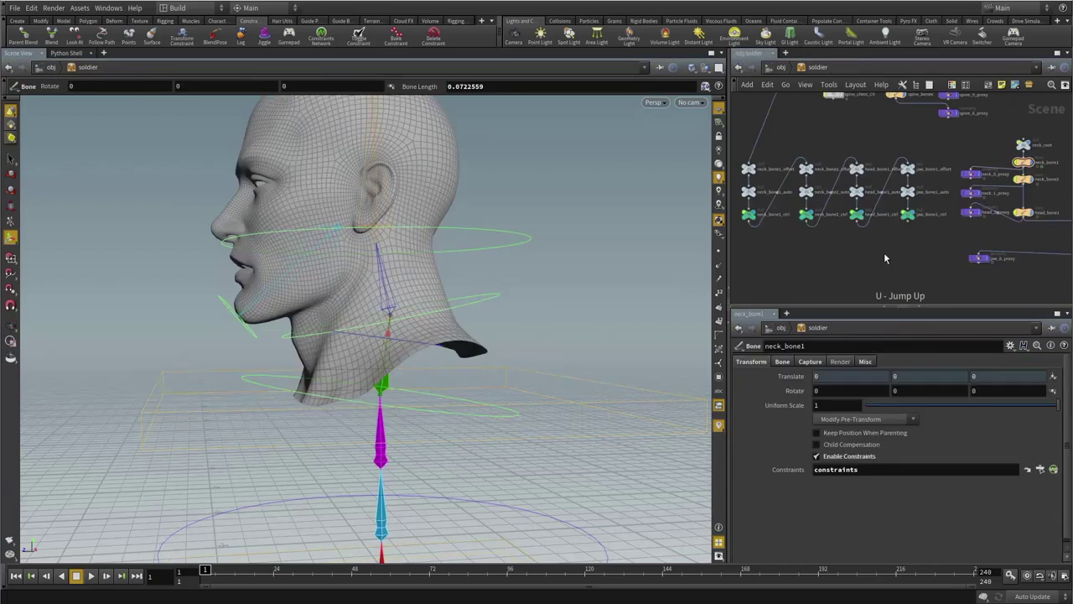
pyautogui.click(1025, 163)
pyautogui.scroll(5, 1027, 164)
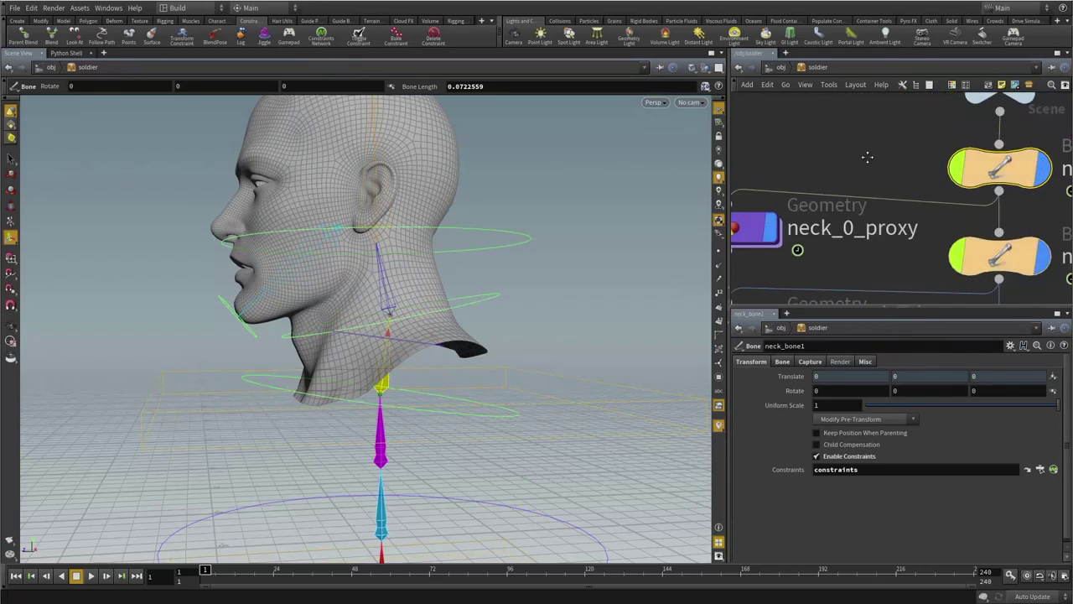
pyautogui.scroll(-3, 993, 194)
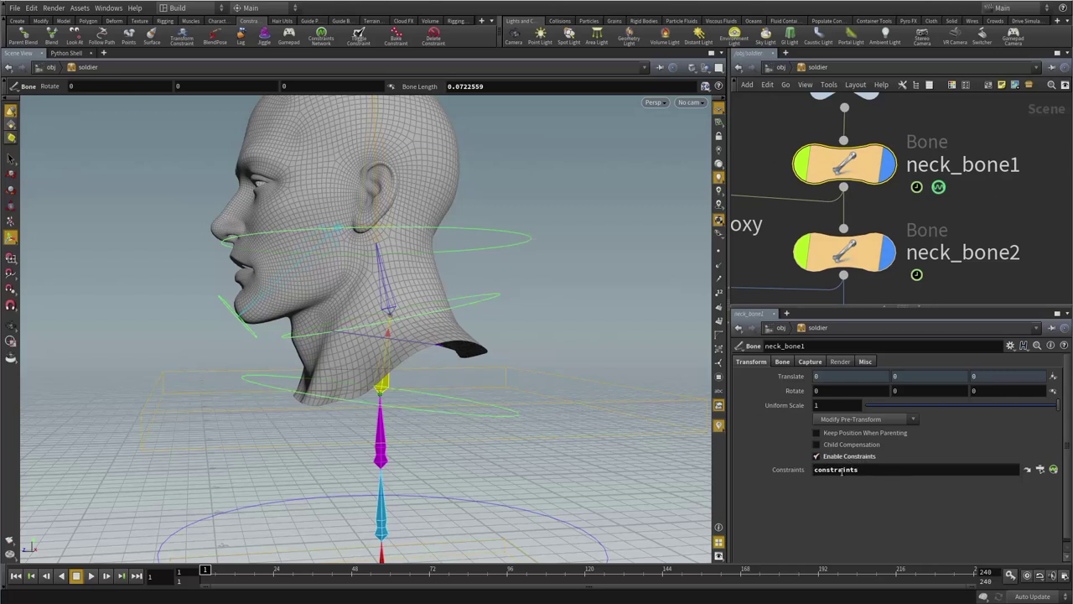
pyautogui.click(1028, 469)
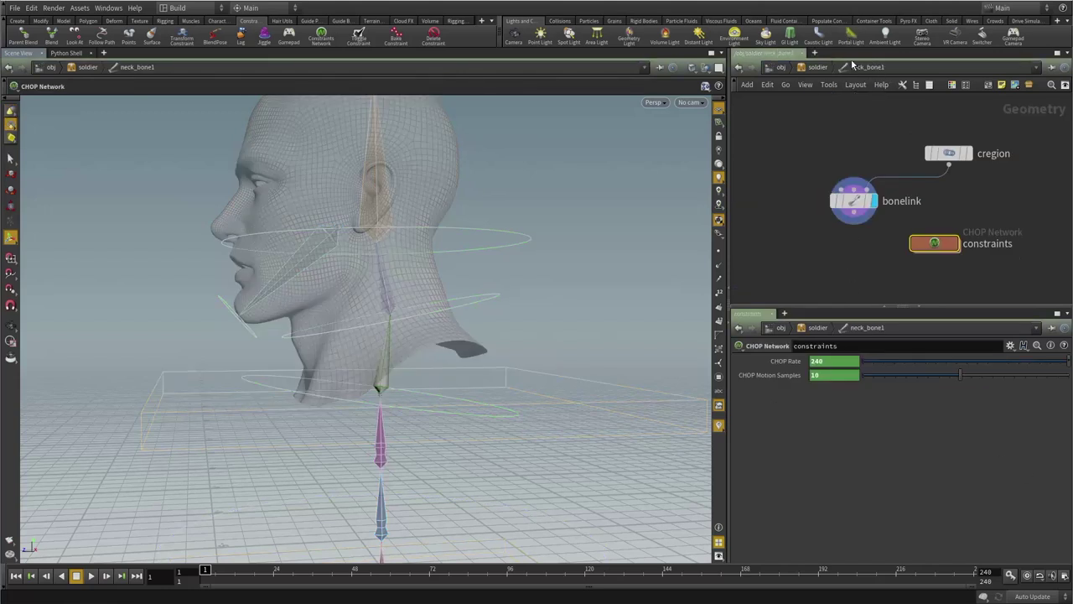
pyautogui.doubleClick(937, 245)
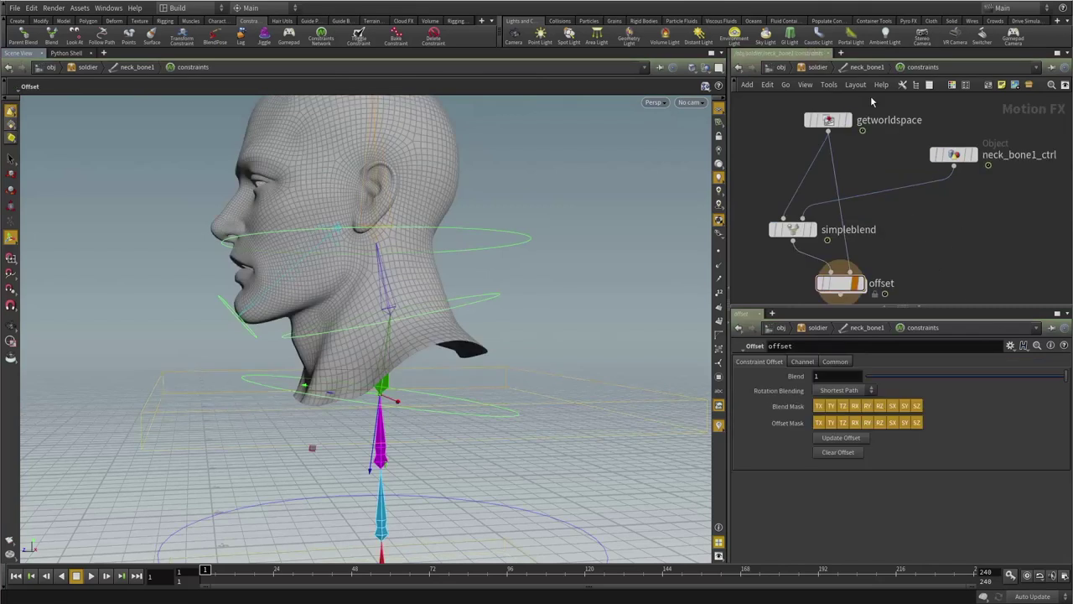
pyautogui.click(805, 69)
pyautogui.scroll(-2, 973, 210)
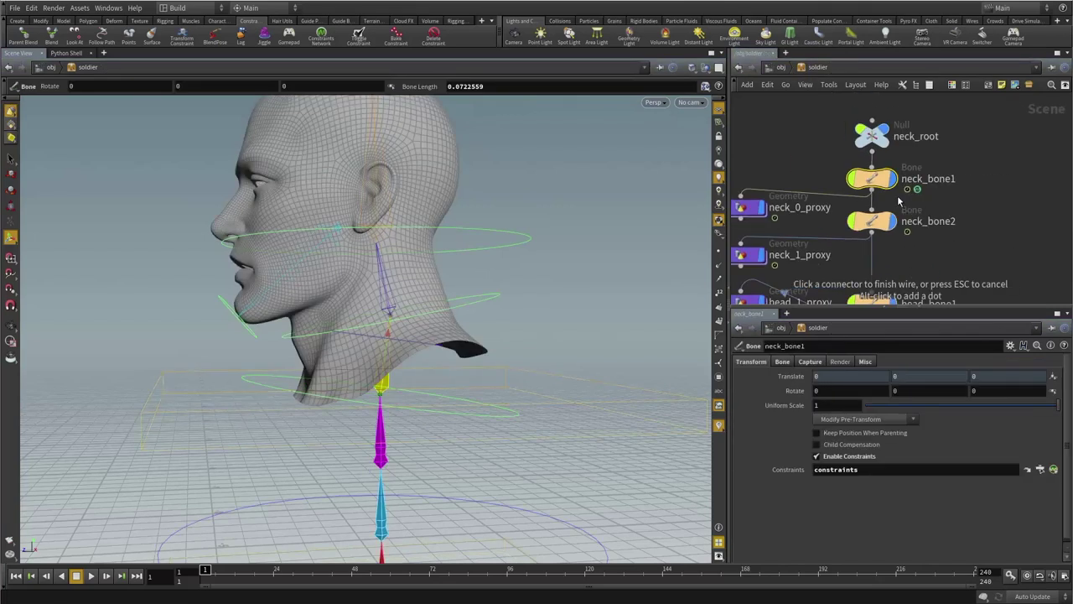
# - Test-rotate neck_bone1_ctrl in the viewport to check that the neck follows, and undo the rotation
pyautogui.scroll(-6, 972, 208)
pyautogui.scroll(3, 895, 241)
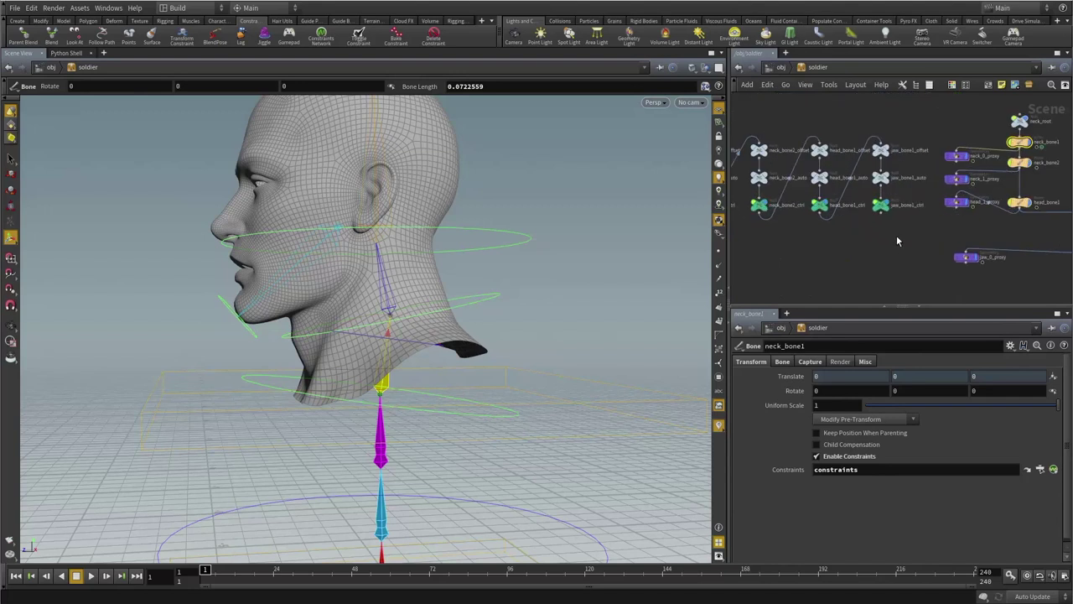
pyautogui.moveTo(839, 238); pyautogui.dragTo(935, 245, button='middle')
pyautogui.moveTo(782, 212); pyautogui.dragTo(784, 212)
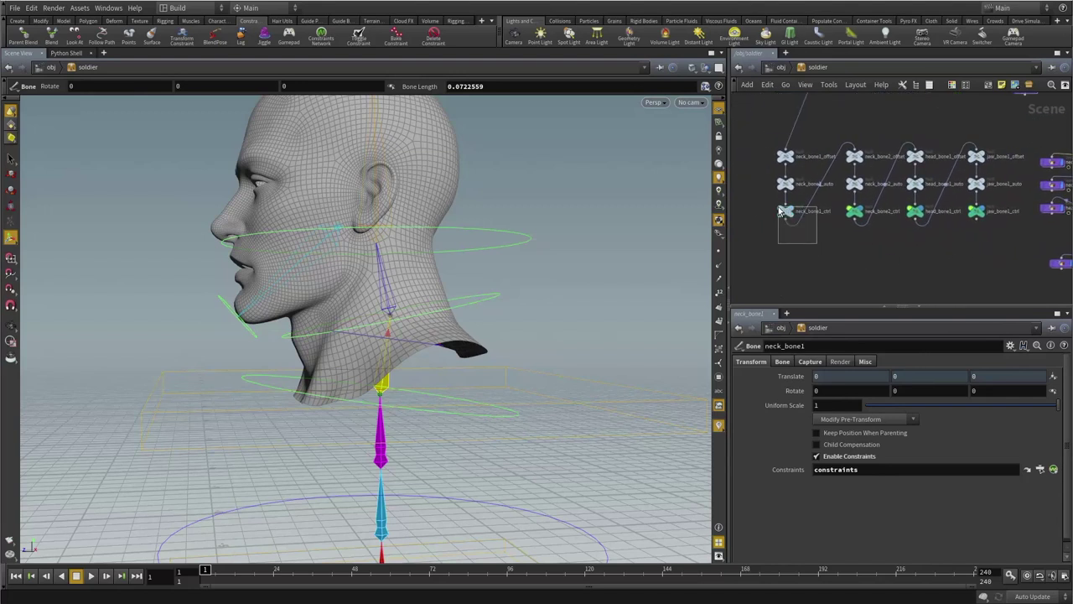
pyautogui.press('r')
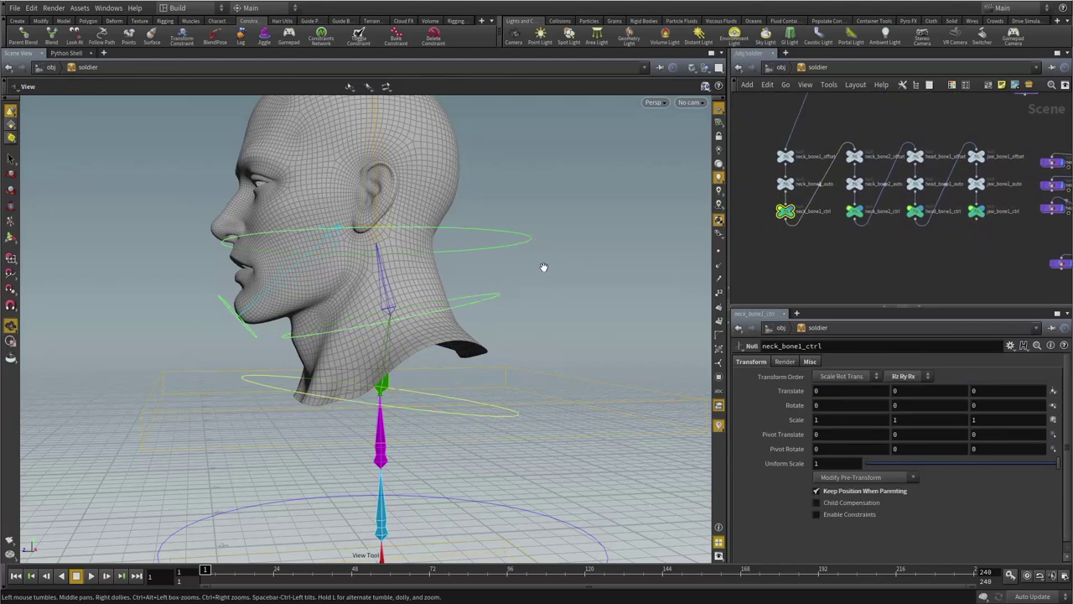
pyautogui.keyDown('alt'); pyautogui.moveTo(435, 367); pyautogui.dragTo(439, 341, button='middle'); pyautogui.keyUp('alt')
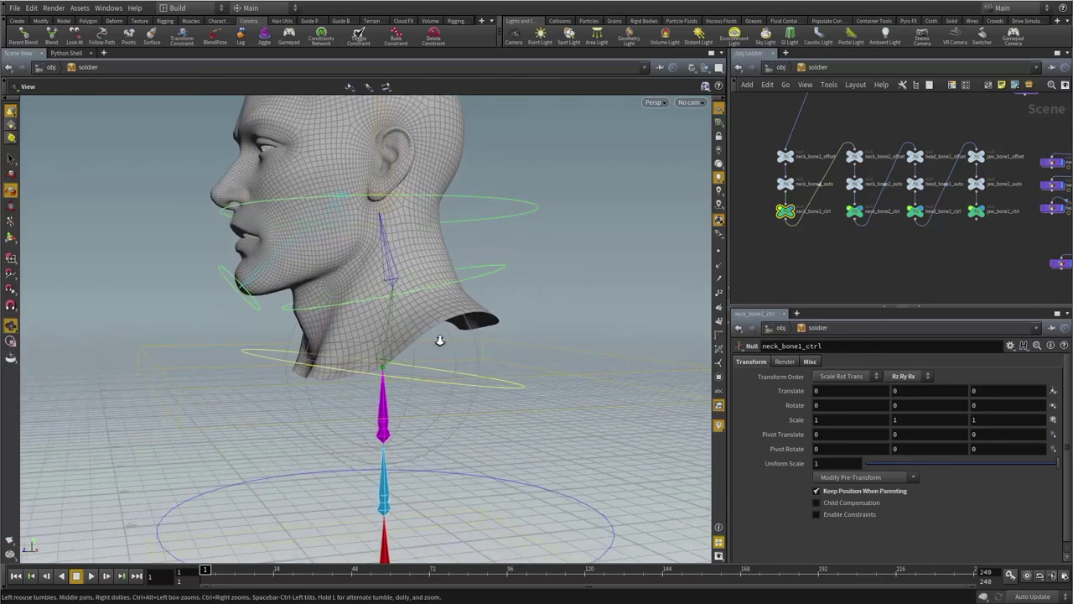
pyautogui.keyDown('alt'); pyautogui.moveTo(438, 341); pyautogui.dragTo(458, 333, button='right'); pyautogui.keyUp('alt')
pyautogui.keyDown('alt'); pyautogui.moveTo(458, 333); pyautogui.dragTo(483, 338, button='middle'); pyautogui.keyUp('alt')
pyautogui.moveTo(482, 338); pyautogui.dragTo(414, 317)
pyautogui.press('r')
pyautogui.hotkey('ctrl', 'z')
pyautogui.moveTo(482, 318); pyautogui.dragTo(453, 319)
# - Constrain neck_bone2 to neck_bone2_ctrl with a simple blend limited to RX, RY and RZ
pyautogui.scroll(-3, 836, 257)
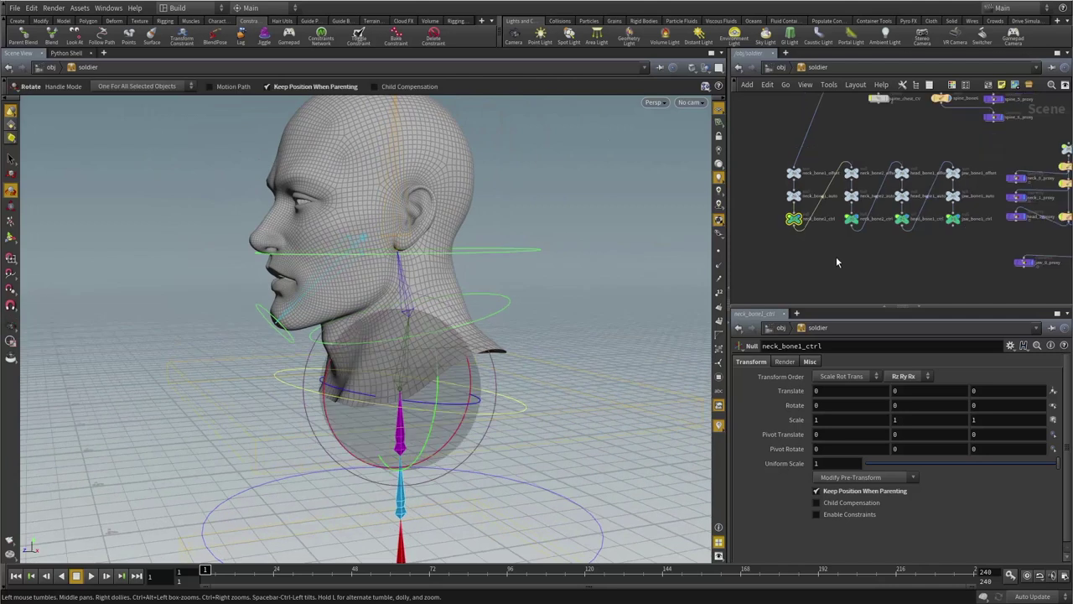
pyautogui.moveTo(877, 261); pyautogui.dragTo(833, 269, button='middle')
pyautogui.scroll(2, 836, 270)
pyautogui.click(846, 274)
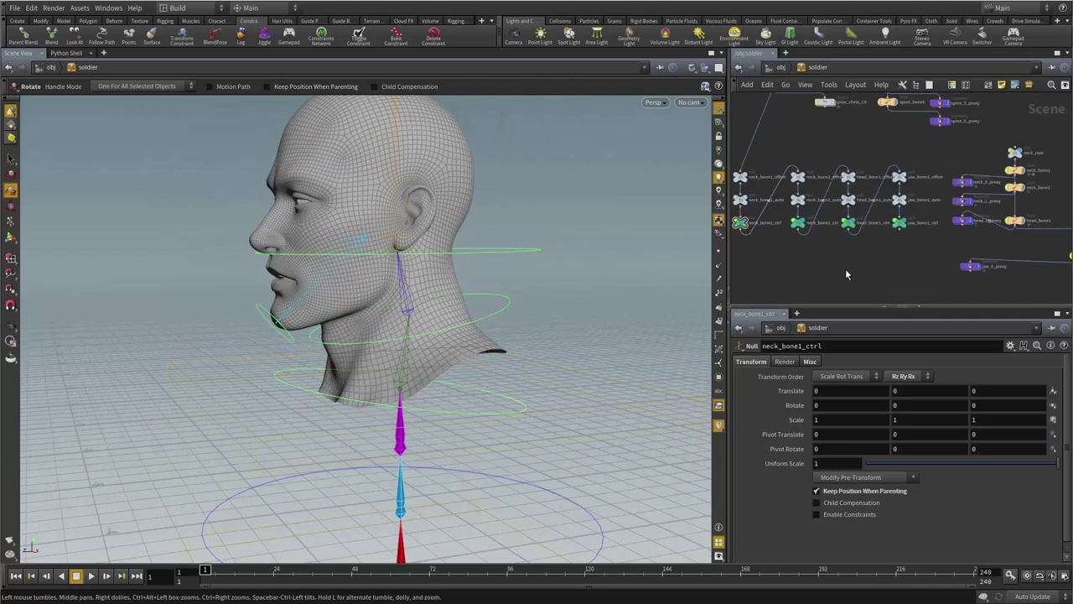
pyautogui.click(1015, 186)
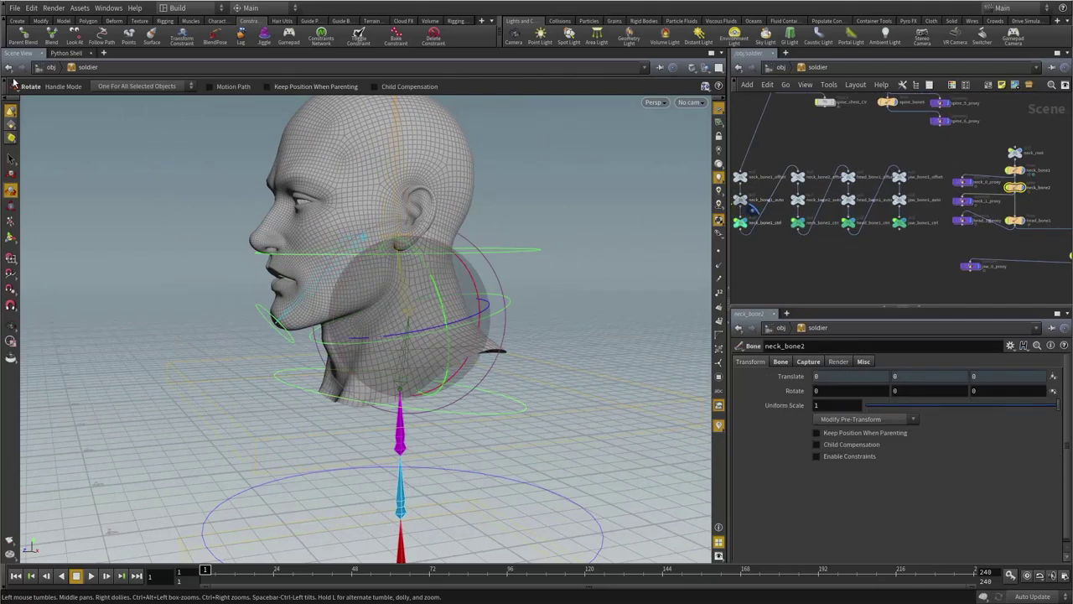
pyautogui.click(51, 38)
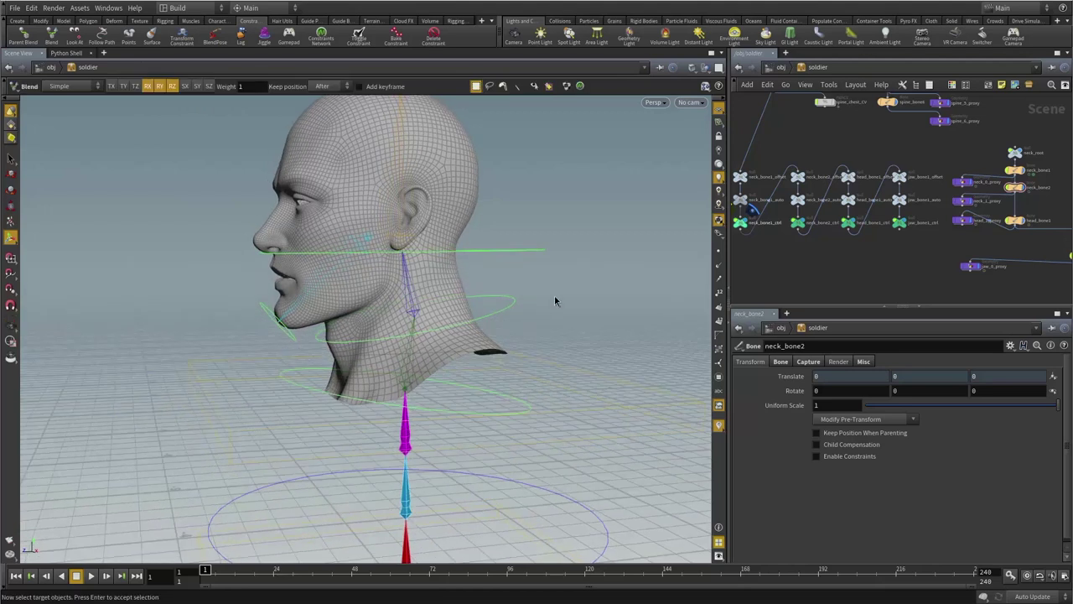
pyautogui.click(512, 308)
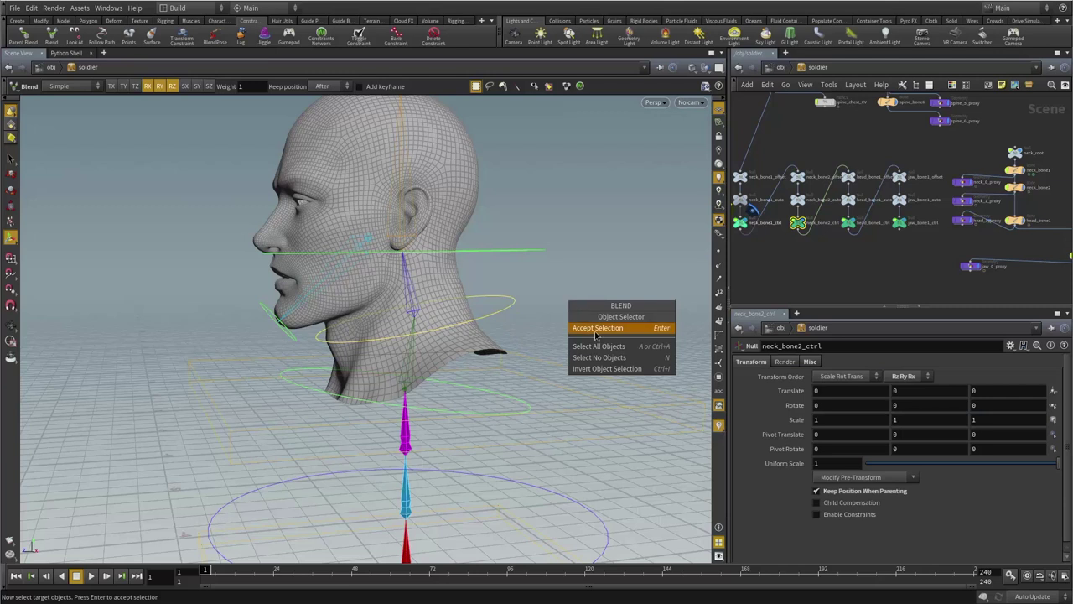
pyautogui.click(595, 331)
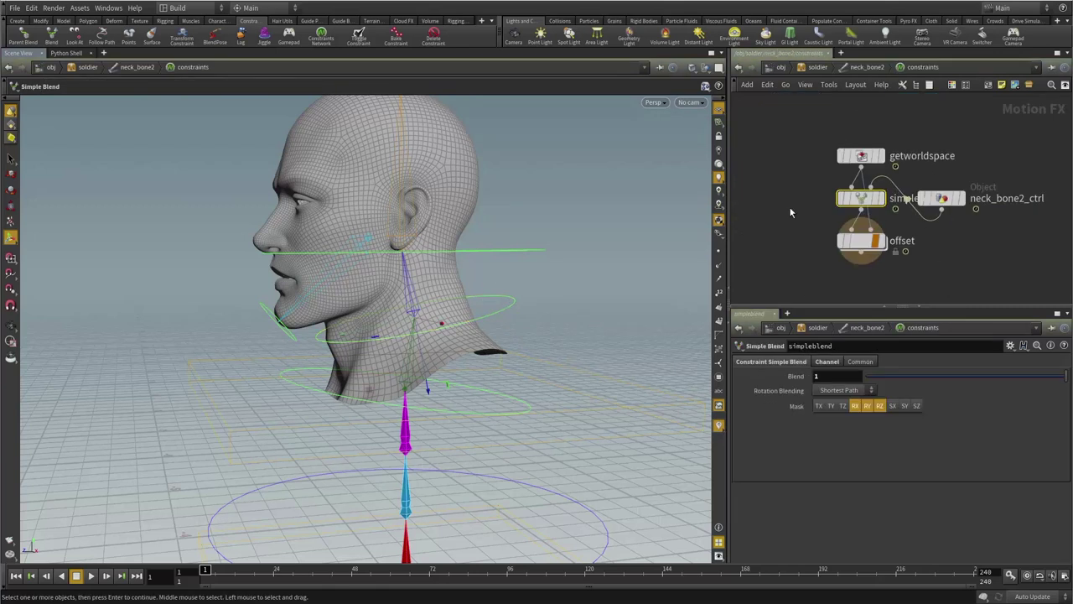
# - Return to the soldier network and blend-constrain head_bone1 to head_bone1_ctrl on the rotation channels only
pyautogui.click(820, 68)
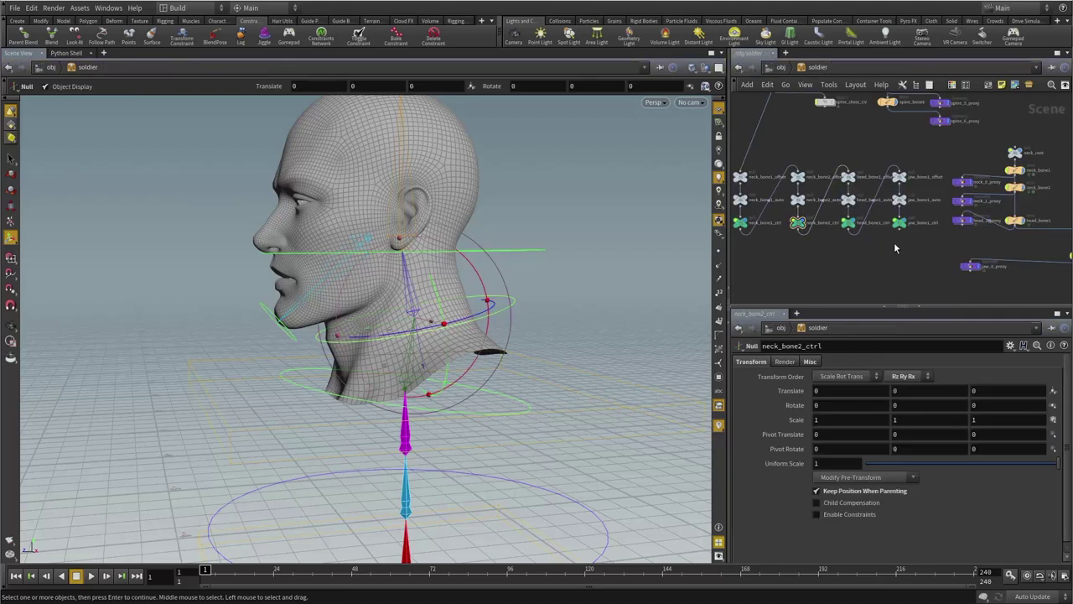
pyautogui.click(1019, 223)
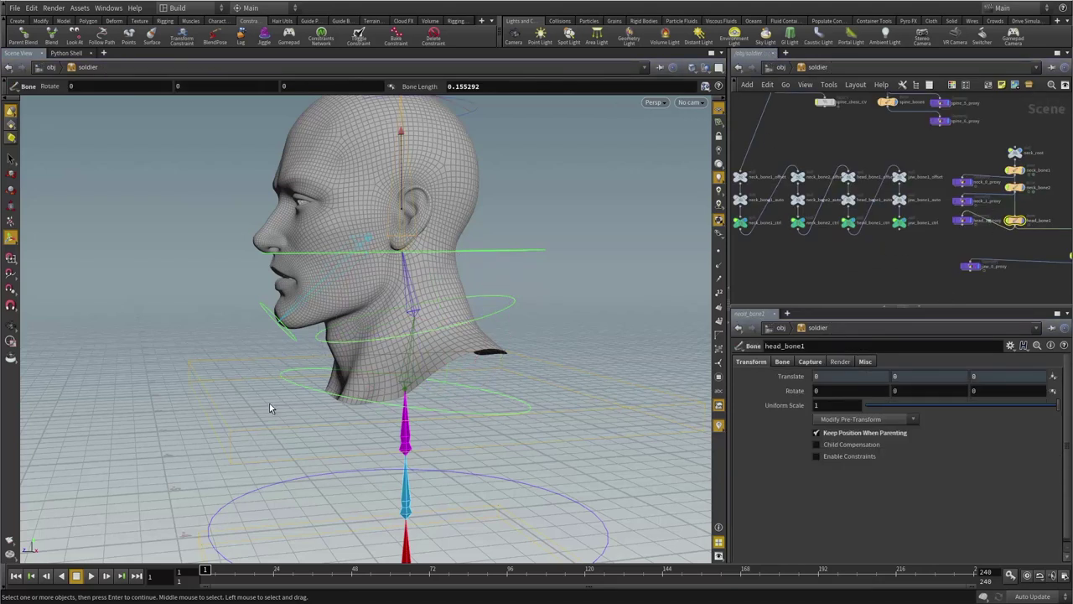
pyautogui.click(52, 39)
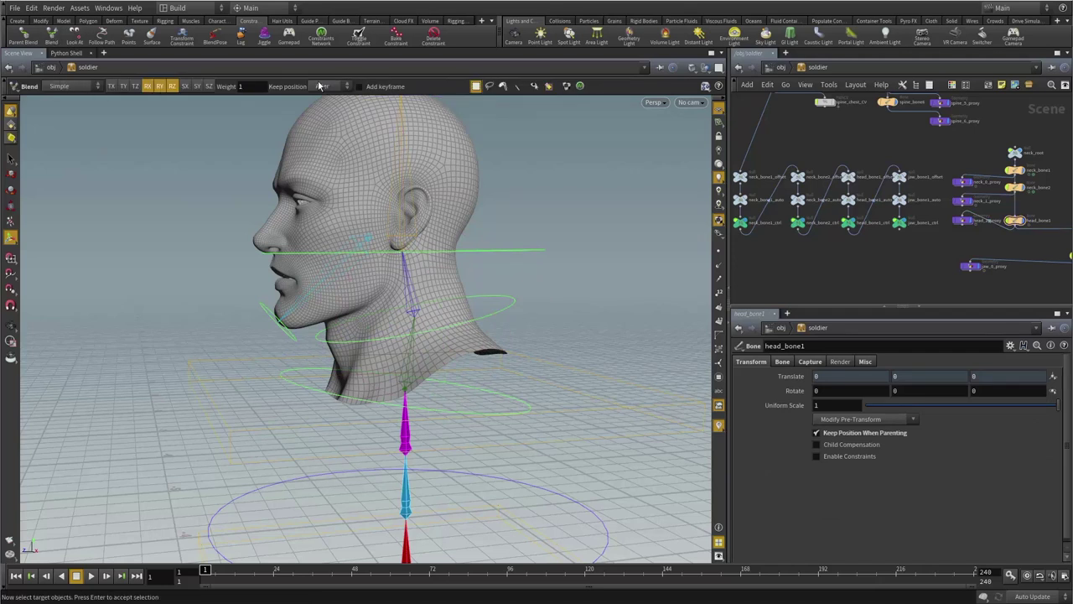
pyautogui.moveTo(552, 216); pyautogui.dragTo(531, 268)
pyautogui.rightClick(577, 208)
pyautogui.click(592, 229)
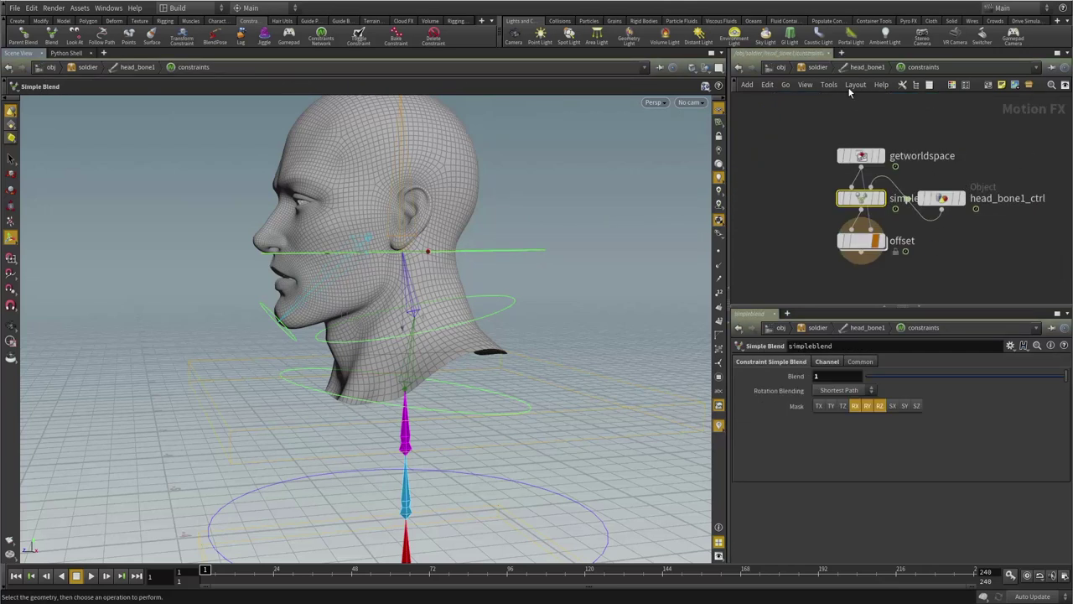
# - Return to the soldier network and blend-constrain jaw_bone1 to jaw_bone1_ctrl on RX, RY and RZ only
pyautogui.click(818, 67)
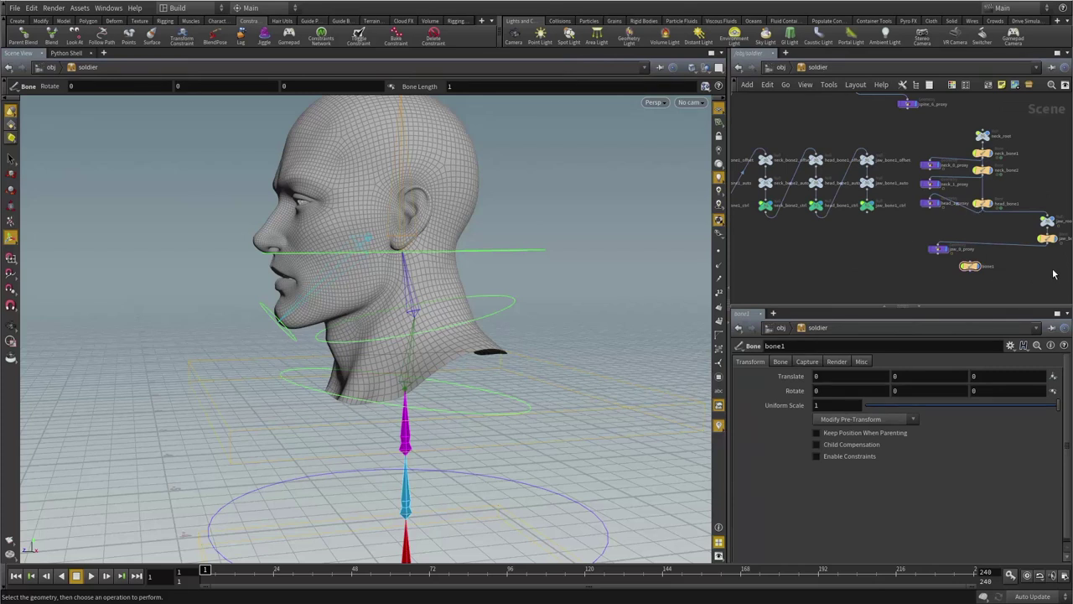
pyautogui.click(1047, 239)
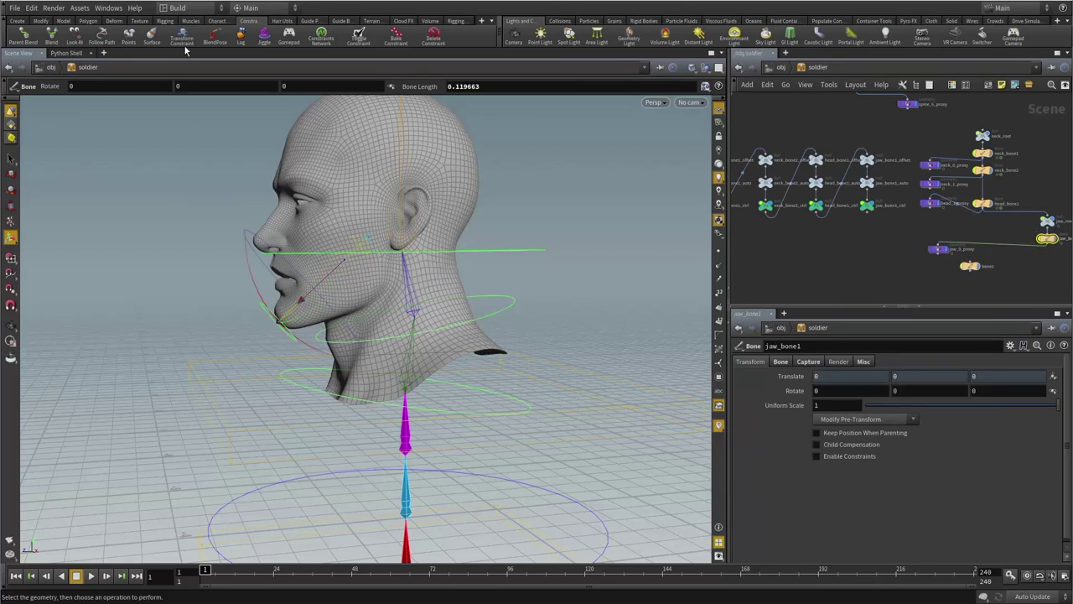
pyautogui.click(52, 35)
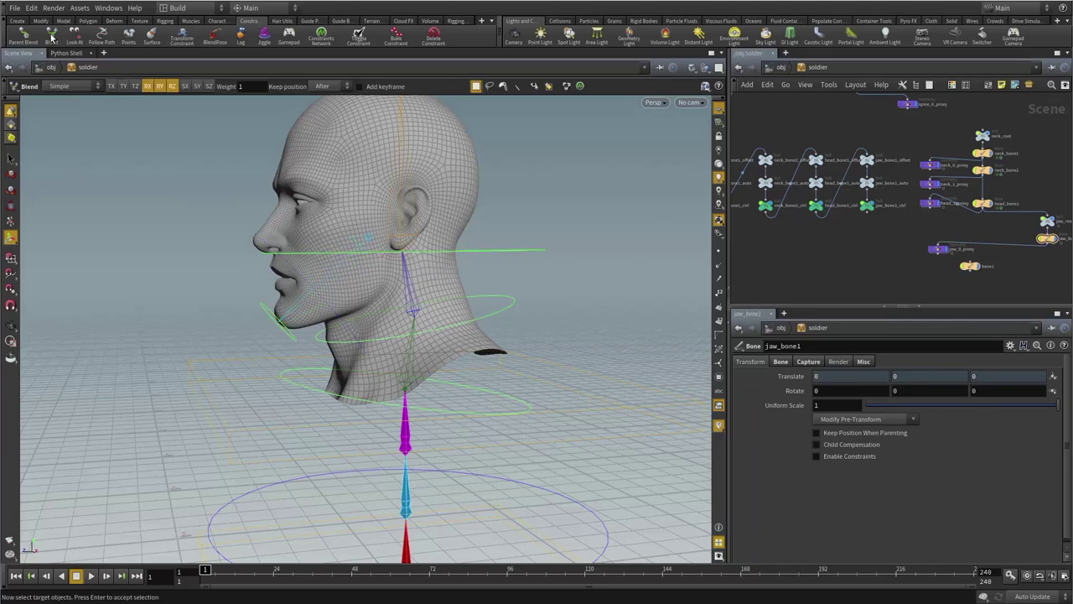
pyautogui.click(147, 86)
pyautogui.click(267, 330)
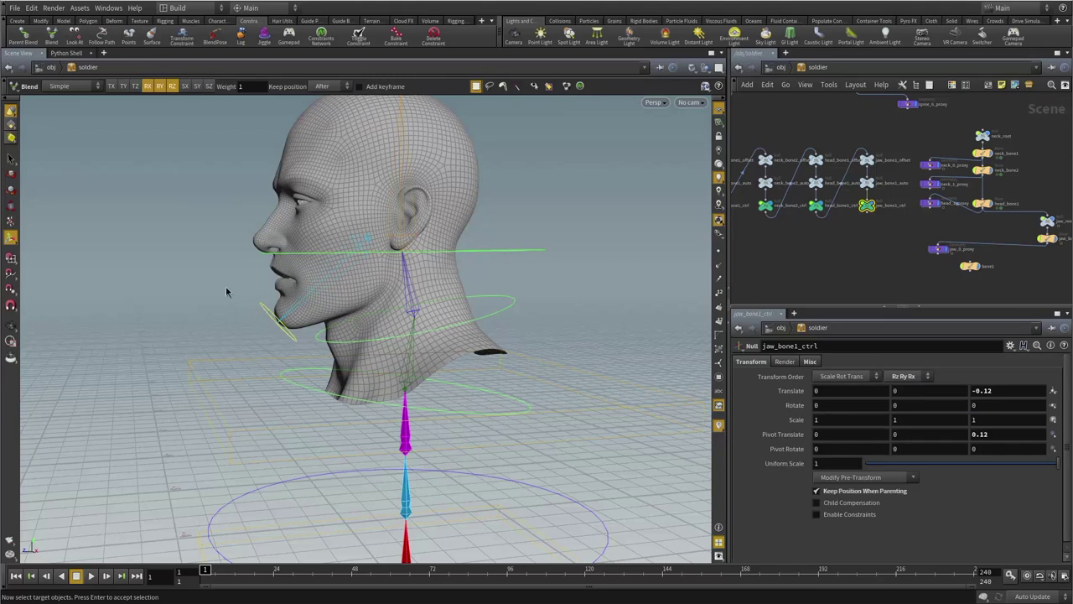
pyautogui.rightClick(203, 258)
pyautogui.click(210, 276)
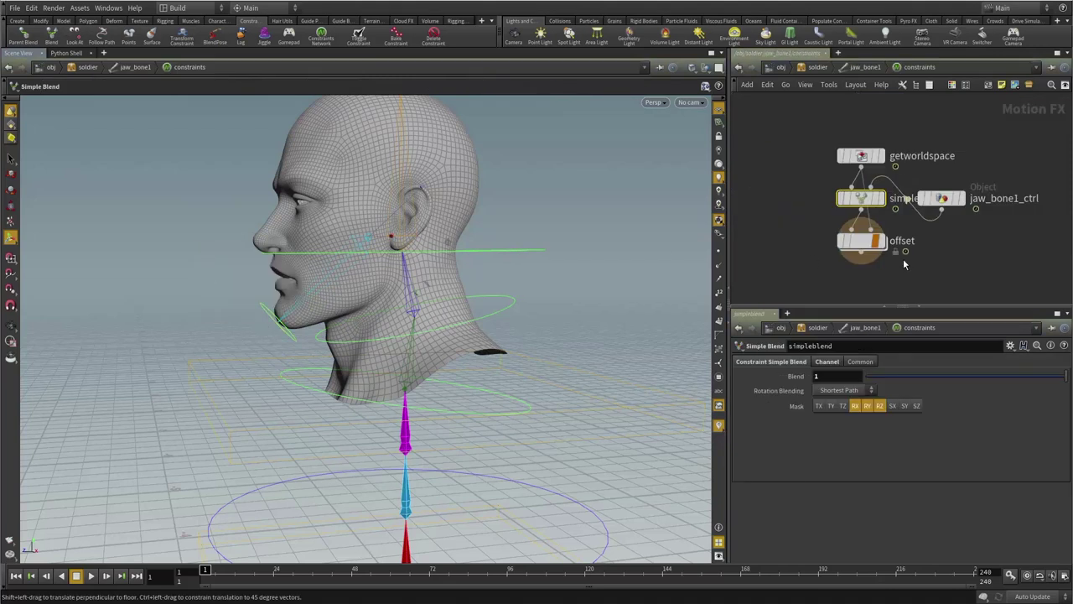
# - Return to the soldier network, test-rotate jaw_bone1_ctrl, and undo the jaw rotation
pyautogui.click(807, 67)
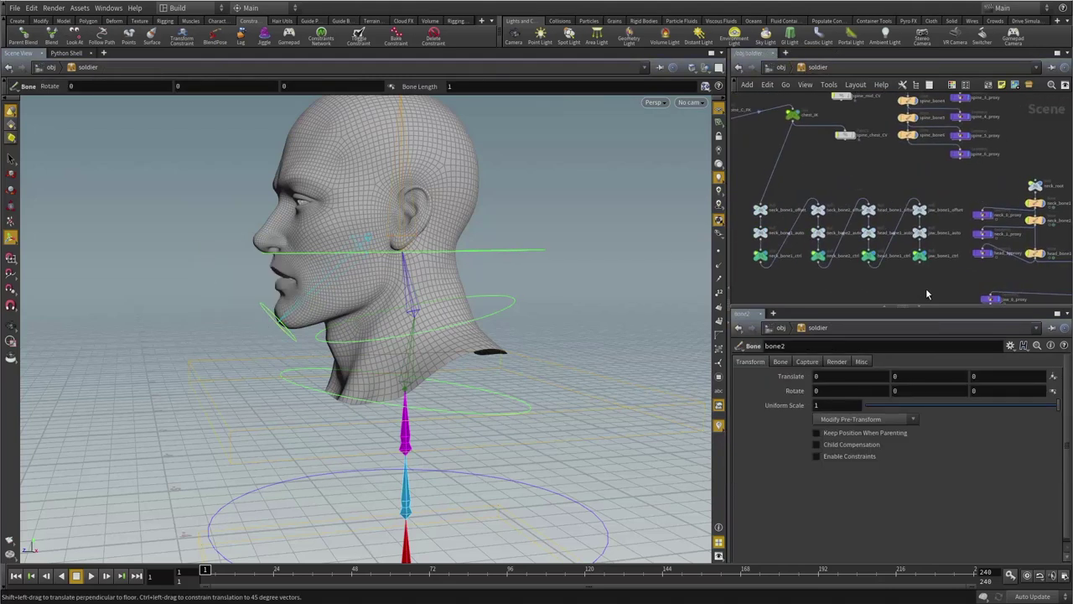
pyautogui.click(967, 250)
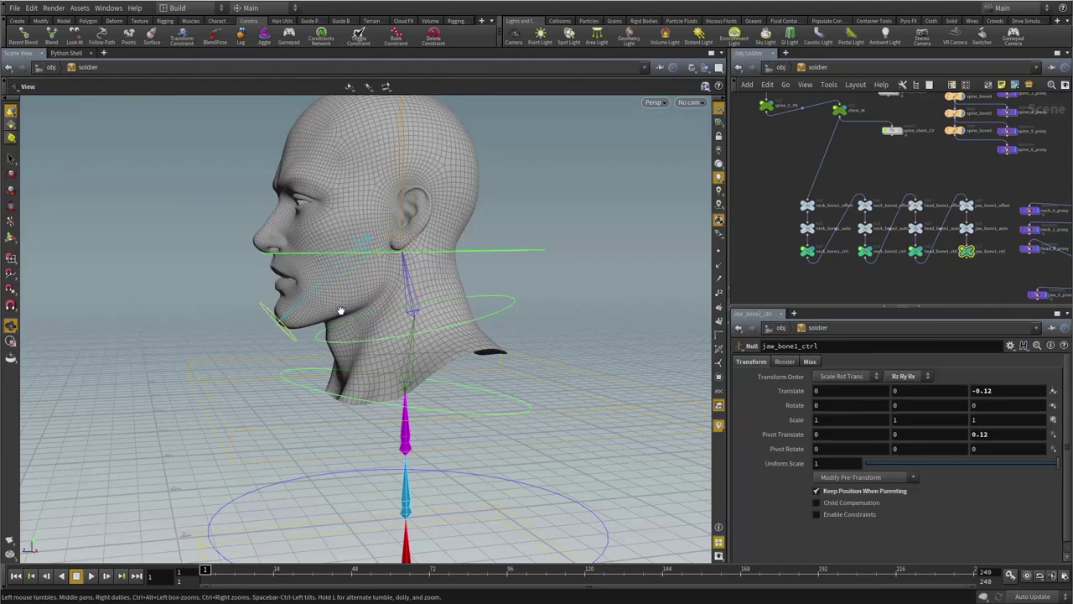
pyautogui.press('r')
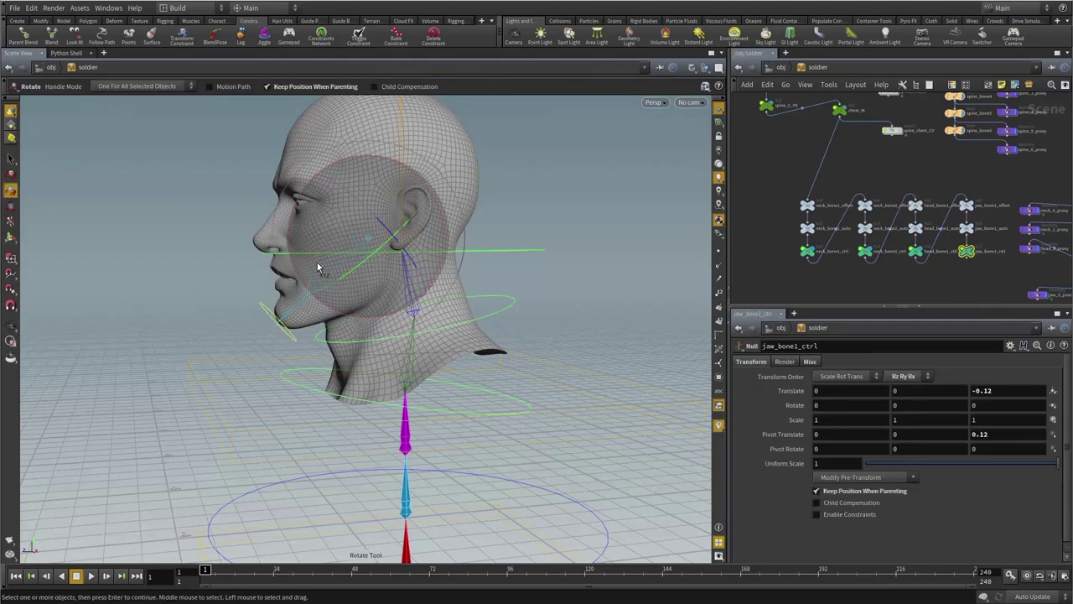
pyautogui.moveTo(322, 269)
pyautogui.mouseDown()
pyautogui.moveTo(356, 270)
pyautogui.moveTo(349, 261)
pyautogui.moveTo(328, 270)
pyautogui.moveTo(352, 271)
pyautogui.moveTo(328, 276)
pyautogui.moveTo(335, 261)
pyautogui.mouseUp()
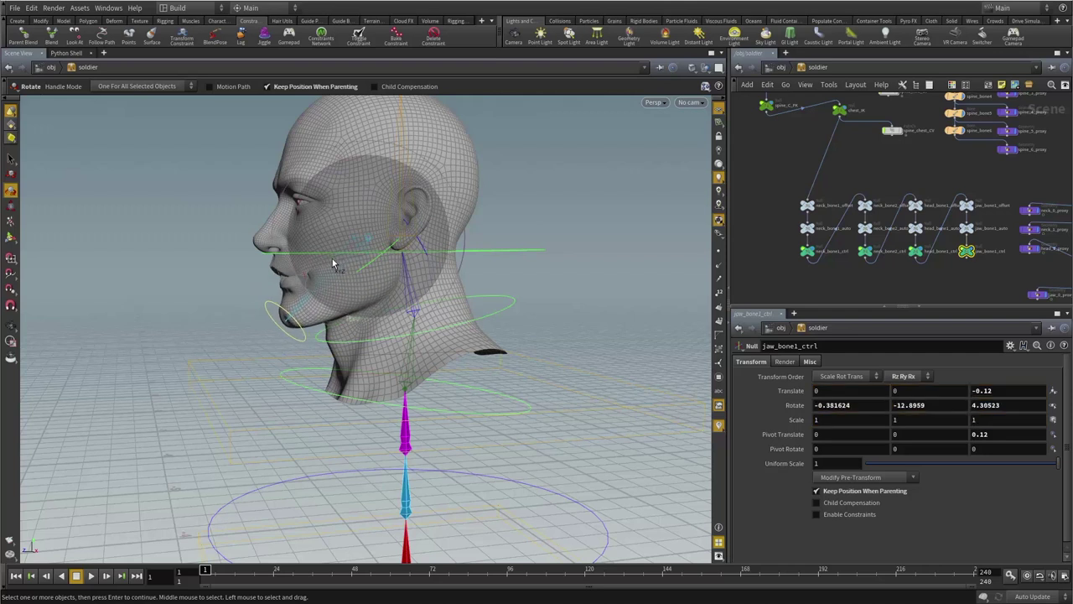
pyautogui.hotkey('ctrl', 'z')
# - Test-rotate the head control, neck_bone2_ctrl and neck_bone1_ctrl one after another, undoing each rotation
pyautogui.moveTo(598, 226); pyautogui.dragTo(526, 271)
pyautogui.moveTo(472, 233)
pyautogui.mouseDown()
pyautogui.moveTo(484, 257)
pyautogui.moveTo(473, 242)
pyautogui.mouseUp()
pyautogui.hotkey('ctrl', 'z')
pyautogui.moveTo(554, 290); pyautogui.dragTo(502, 325)
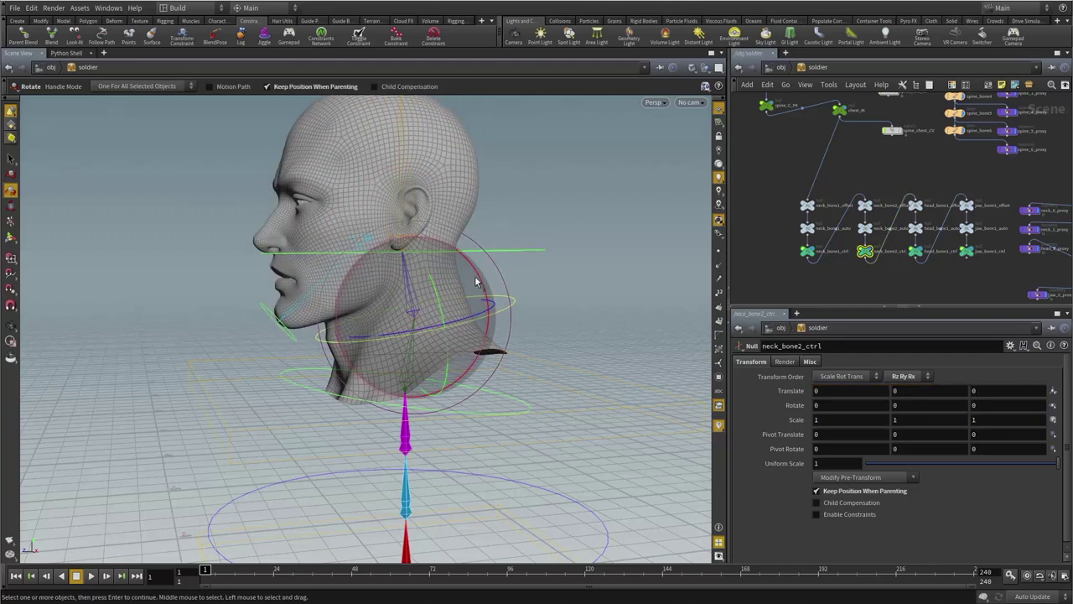
pyautogui.moveTo(476, 278); pyautogui.dragTo(479, 282)
pyautogui.hotkey('ctrl', 'z')
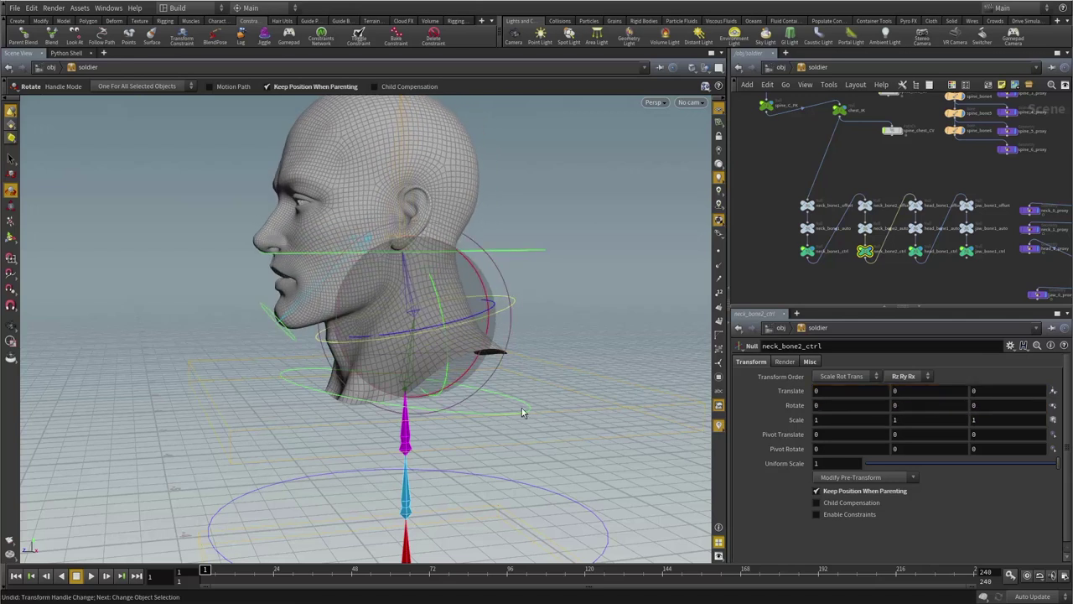
pyautogui.click(521, 408)
pyautogui.moveTo(467, 377)
pyautogui.mouseDown()
pyautogui.moveTo(470, 364)
pyautogui.moveTo(466, 374)
pyautogui.mouseUp()
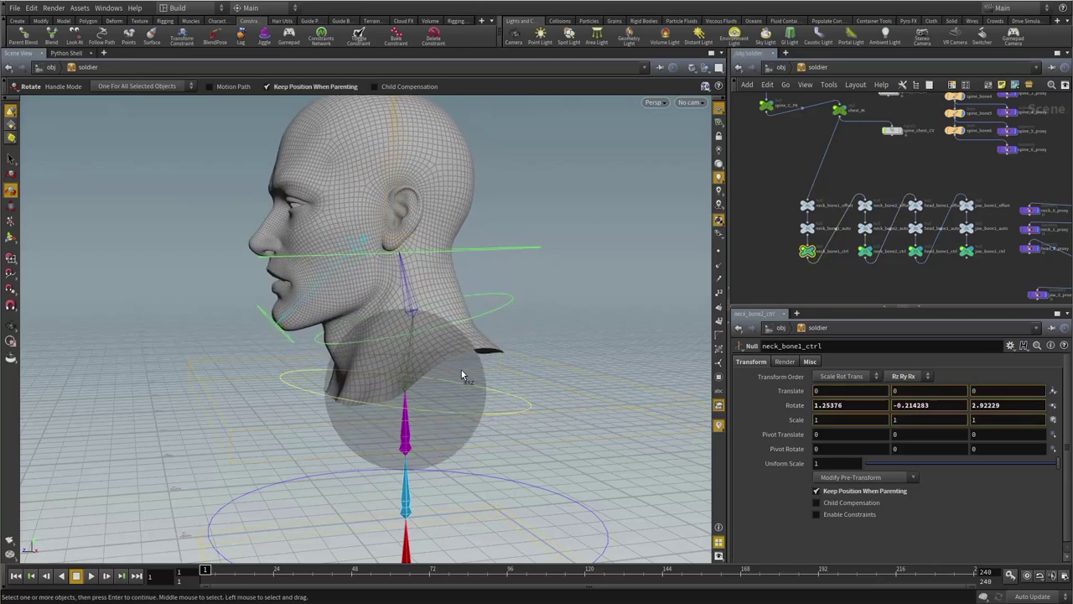
pyautogui.hotkey('ctrl', 'z')
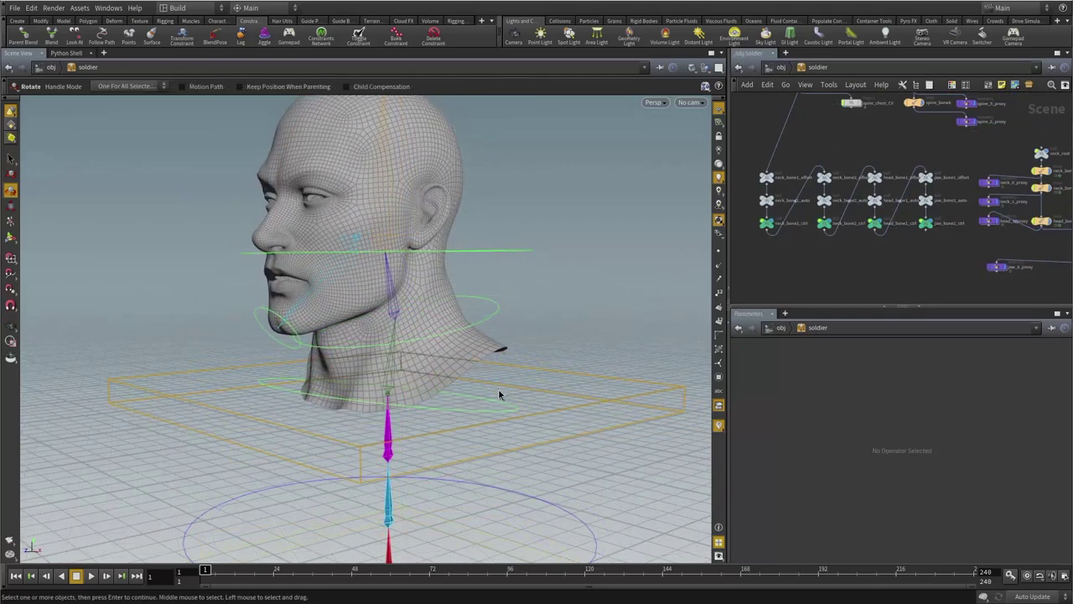
# - Test-rotate neck_bone1_ctrl again, followed by neck_bone2_ctrl and head_bone1_ctrl together, undoing each rotation
pyautogui.click(499, 393)
pyautogui.moveTo(426, 371); pyautogui.dragTo(431, 374)
pyautogui.hotkey('ctrl', 'z')
pyautogui.click(507, 305)
pyautogui.moveTo(507, 305); pyautogui.dragTo(497, 317)
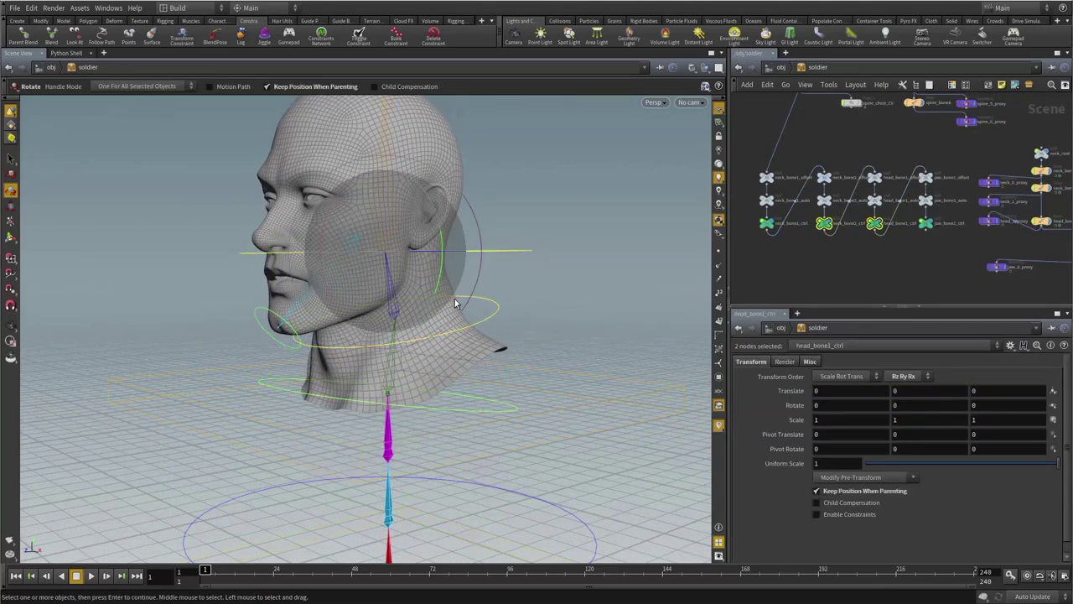
pyautogui.moveTo(430, 277); pyautogui.dragTo(434, 279)
pyautogui.hotkey('ctrl', 'z')
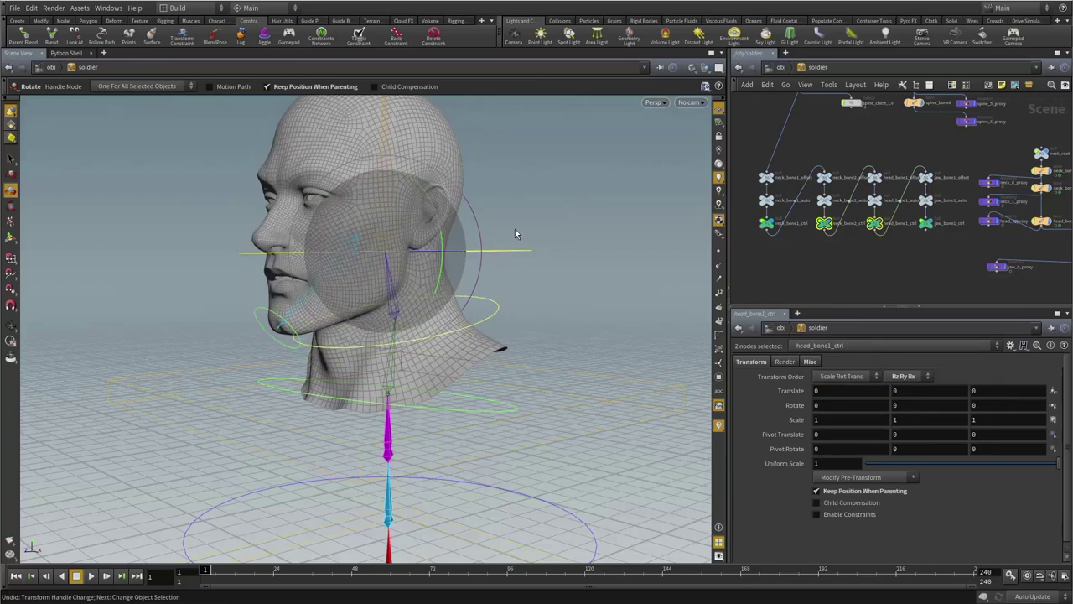
# - Clear the selection, rotate jaw_bone1_ctrl once more to test the mouth opening, and undo it
pyautogui.click(515, 232)
pyautogui.moveTo(248, 310); pyautogui.dragTo(265, 317)
pyautogui.moveTo(321, 286); pyautogui.dragTo(334, 293)
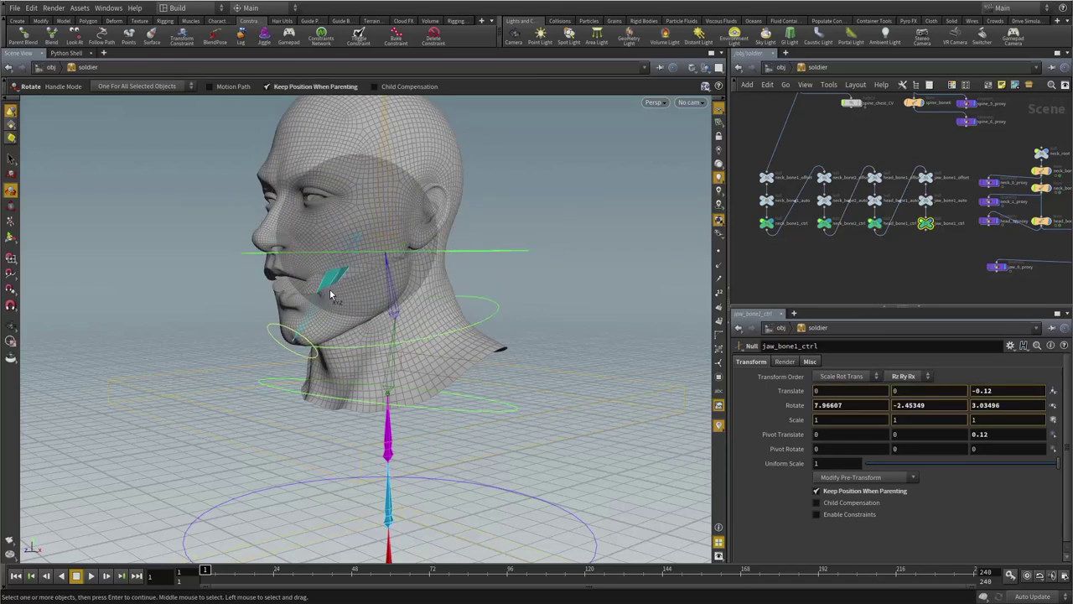
pyautogui.hotkey('ctrl', 'z')
# - Open the soldier asset's type properties and collapse the Master and Spine folders in its existing parameters
pyautogui.click(554, 249)
pyautogui.keyDown('alt'); pyautogui.moveTo(530, 235); pyautogui.dragTo(514, 274, button='middle'); pyautogui.keyUp('alt')
pyautogui.keyDown('alt'); pyautogui.moveTo(515, 274); pyautogui.dragTo(740, 228); pyautogui.keyUp('alt')
pyautogui.press('r')
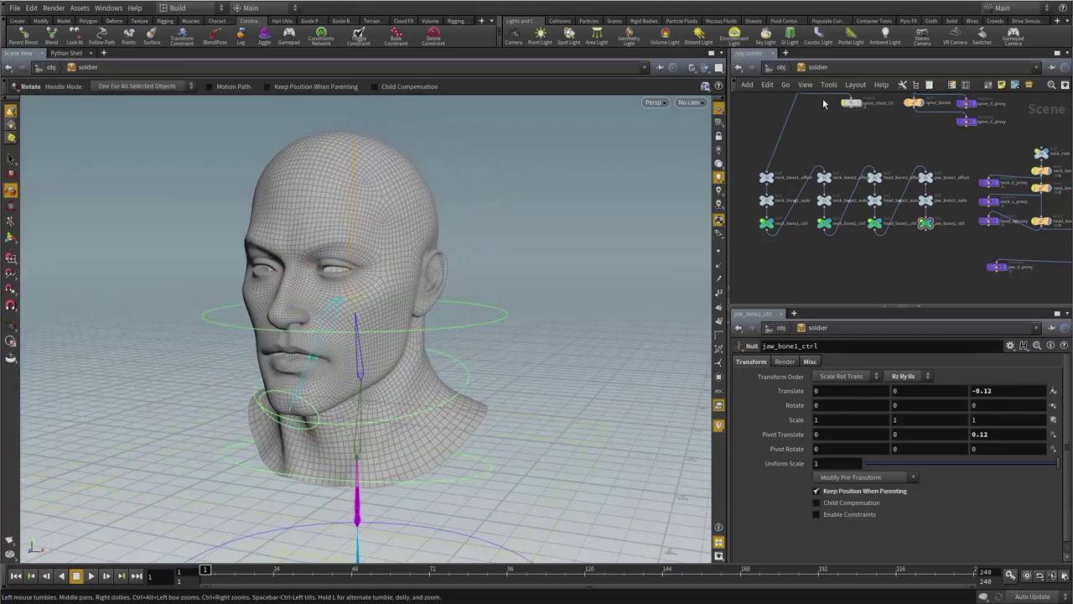
pyautogui.rightClick(818, 67)
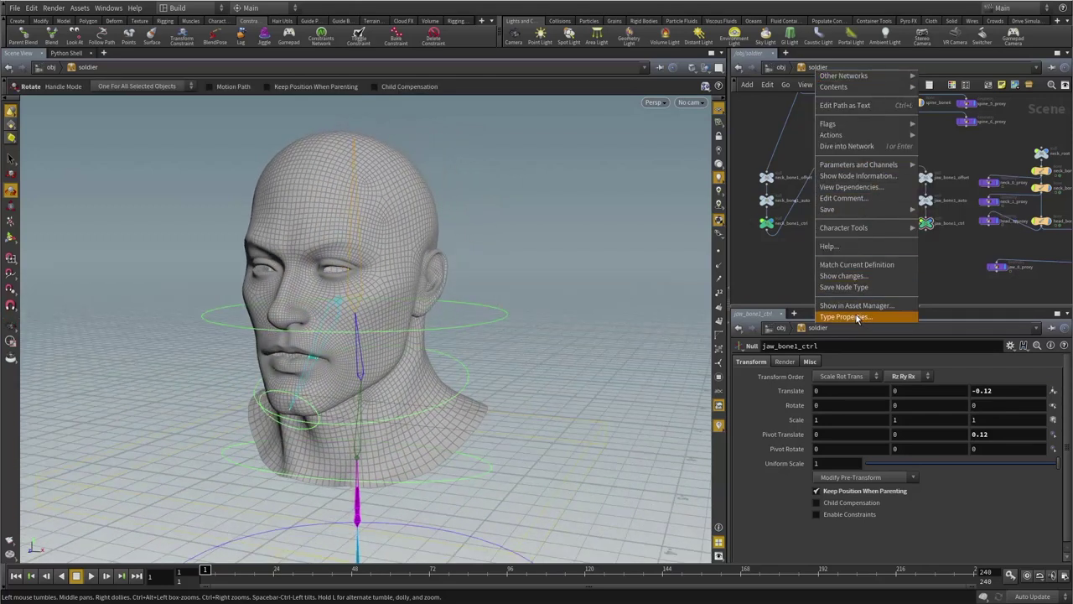
pyautogui.click(847, 316)
pyautogui.moveTo(538, 30); pyautogui.dragTo(566, 28)
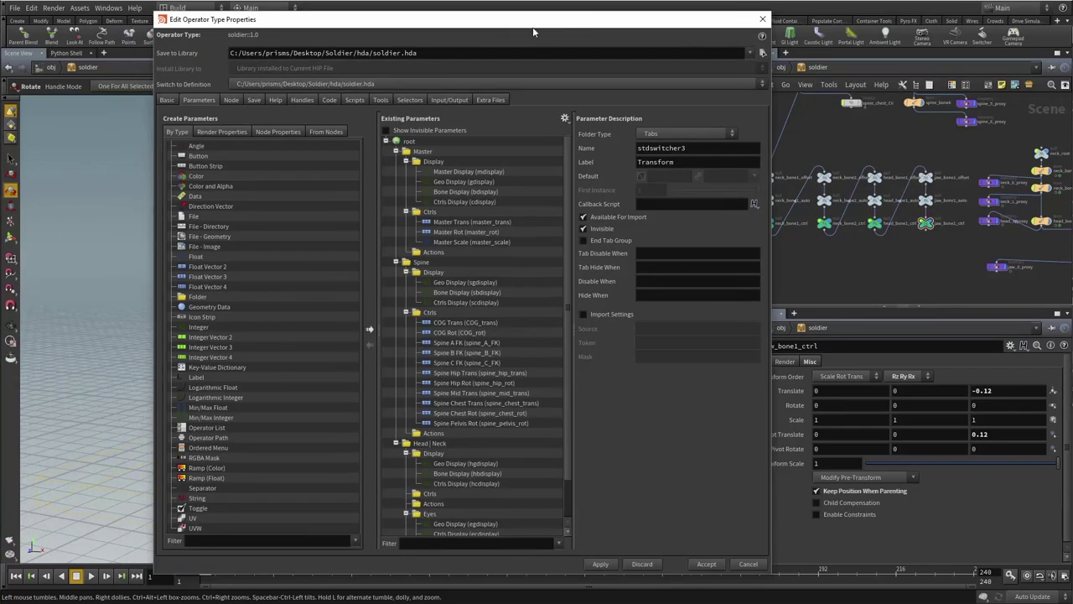
pyautogui.click(396, 151)
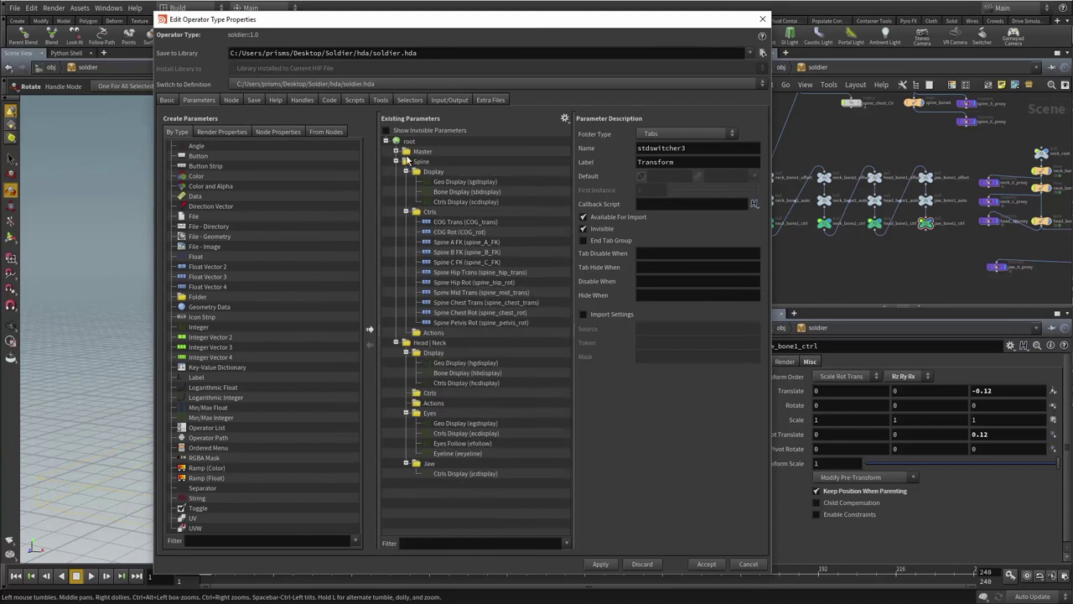
pyautogui.click(396, 161)
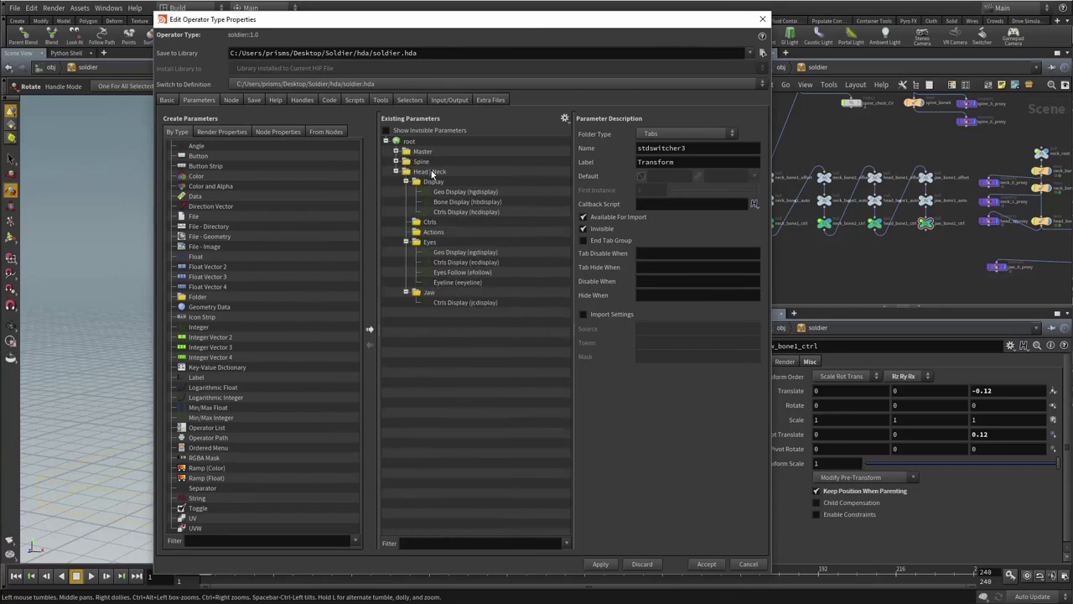
# - Review the Display, Ctrls, Actions, Eyes and Jaw folders inside the Head | Neck folder
pyautogui.click(432, 172)
pyautogui.click(419, 182)
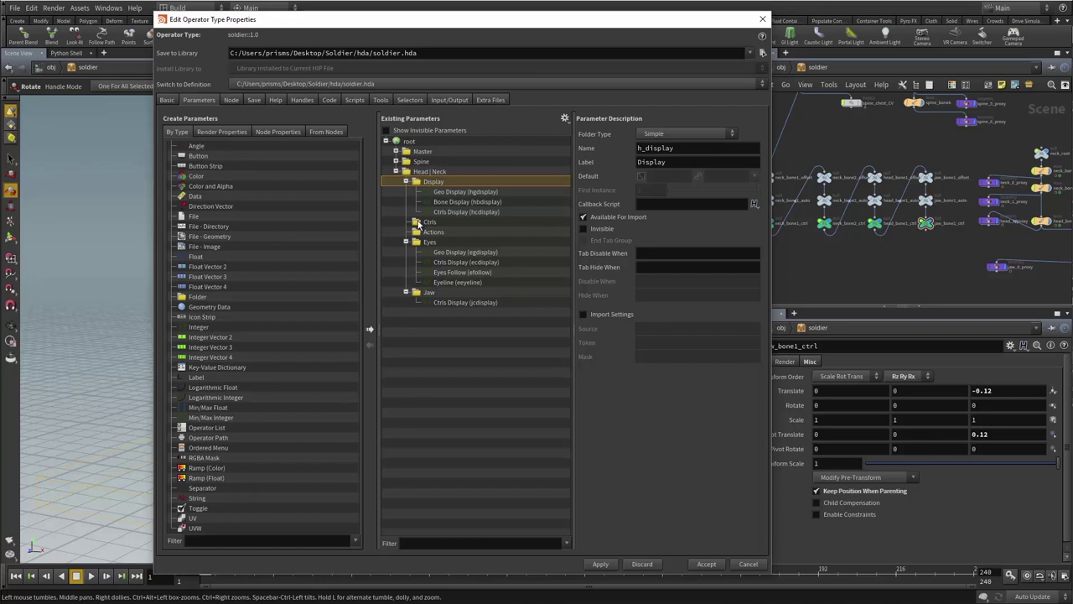
pyautogui.click(418, 223)
pyautogui.click(419, 232)
pyautogui.click(419, 243)
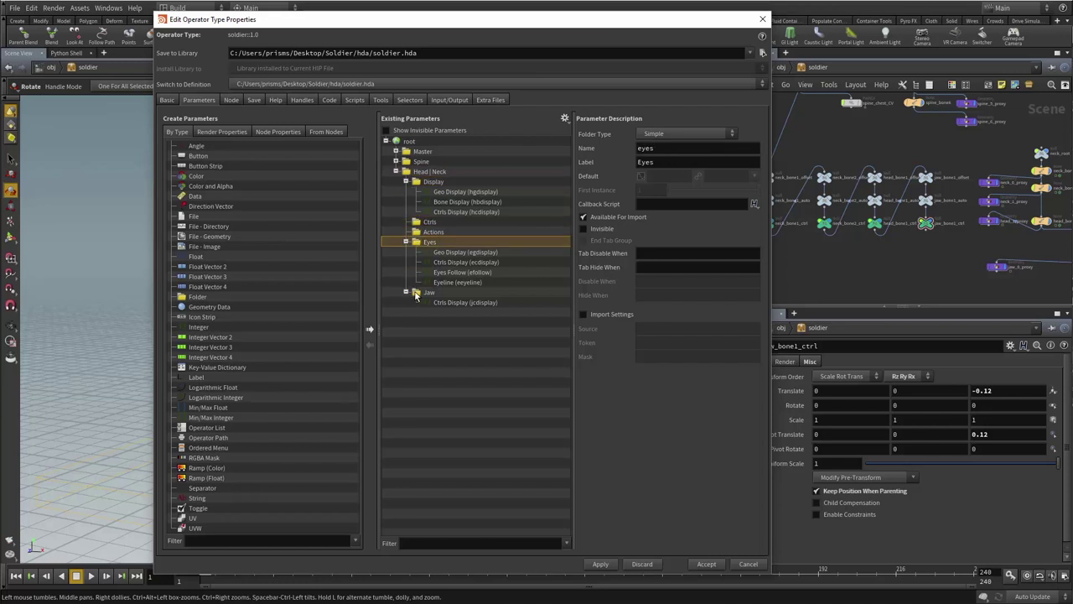
pyautogui.click(416, 294)
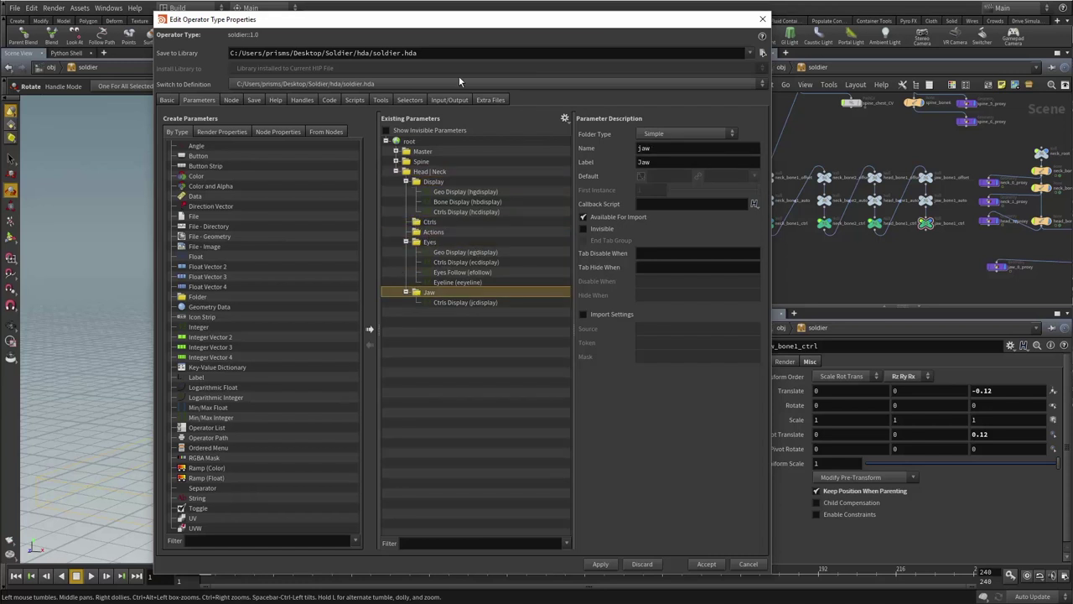
# - Clear jaw_bone1_ctrl's leftover translation with Clean Transform, keeping the type properties window clear of the network and parameters
pyautogui.moveTo(512, 25); pyautogui.dragTo(388, 21)
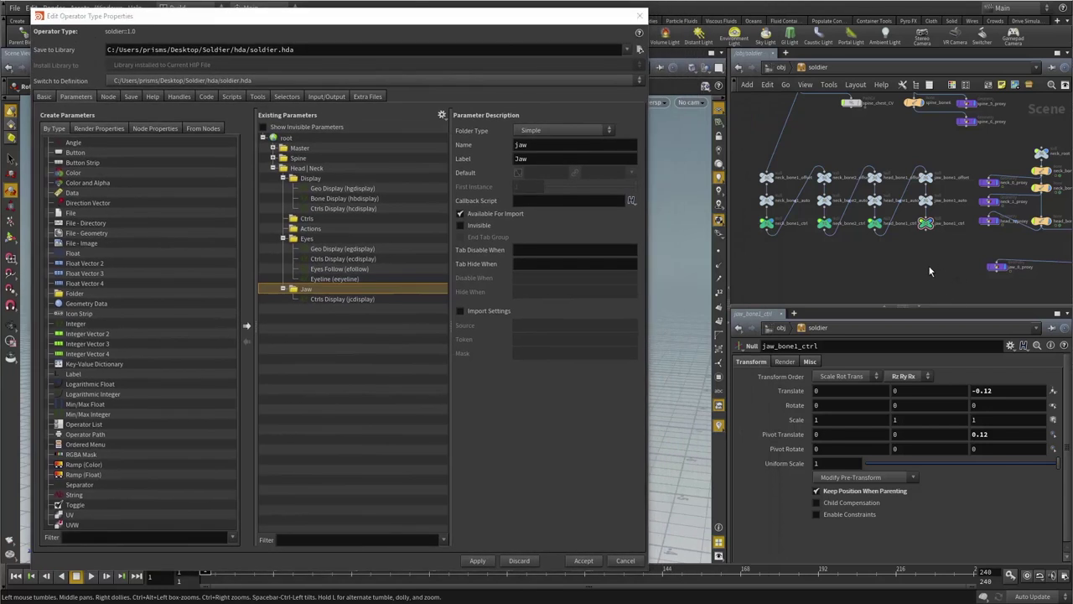
pyautogui.scroll(2, 931, 261)
pyautogui.moveTo(953, 253); pyautogui.dragTo(901, 201)
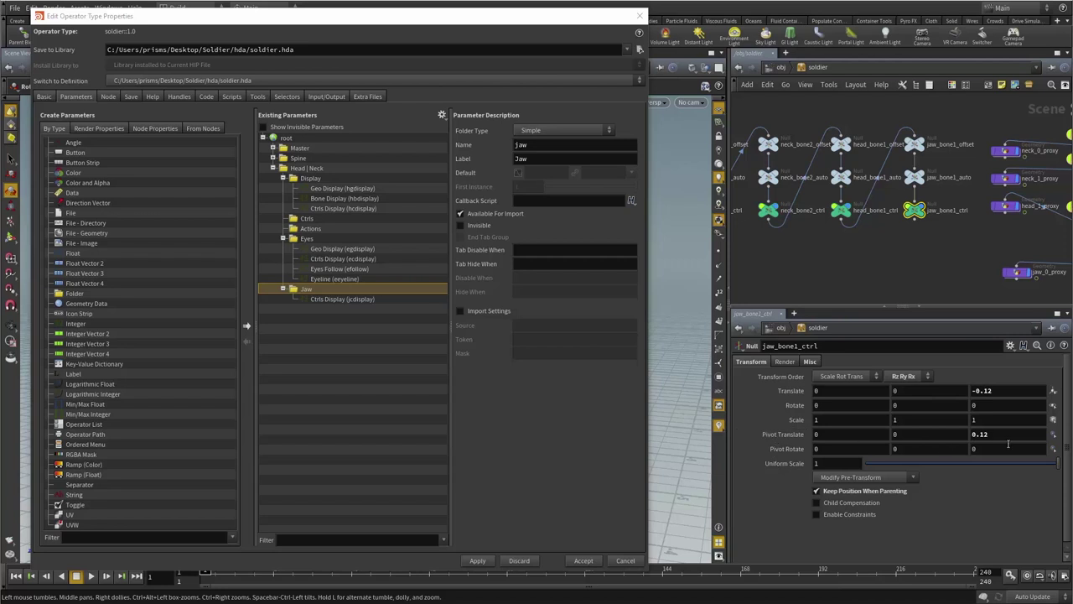
pyautogui.moveTo(495, 12); pyautogui.dragTo(1007, 10)
pyautogui.moveTo(117, 486); pyautogui.dragTo(250, 409)
pyautogui.press('r')
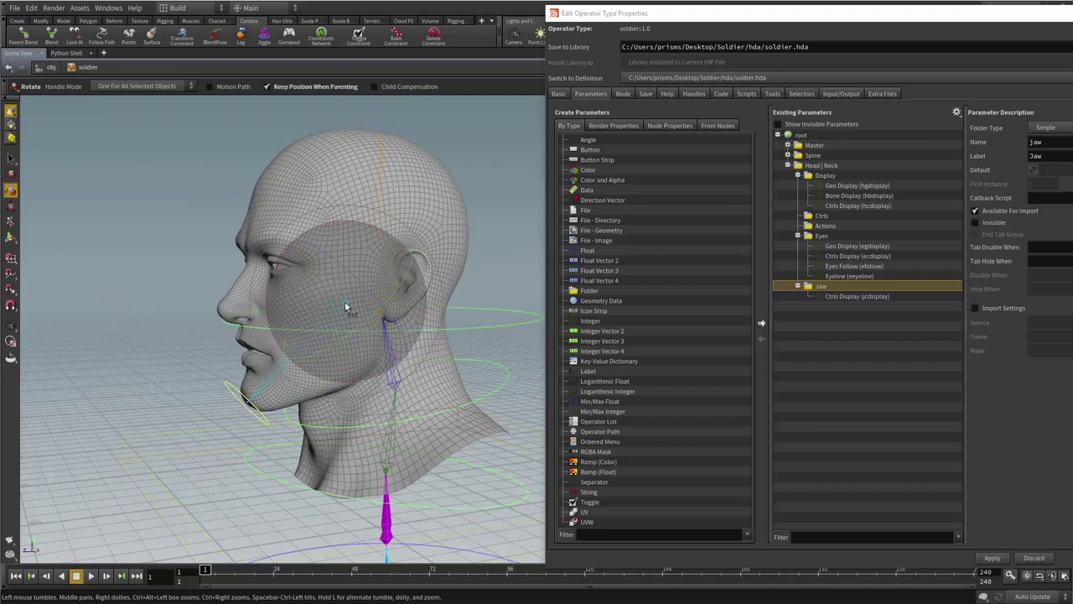
pyautogui.click(567, 26)
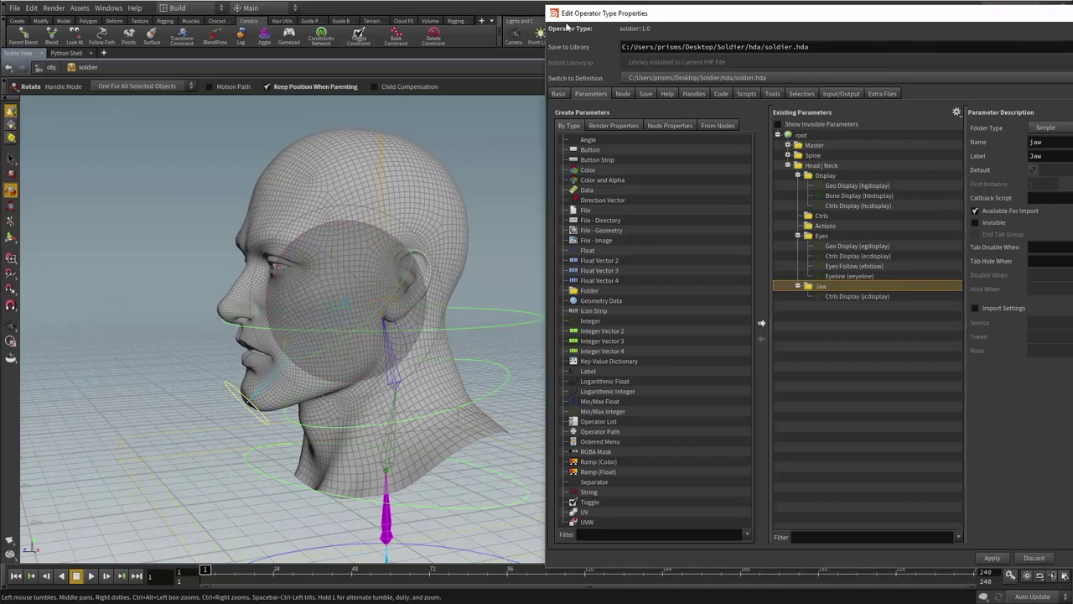
pyautogui.moveTo(567, 13); pyautogui.dragTo(62, 9)
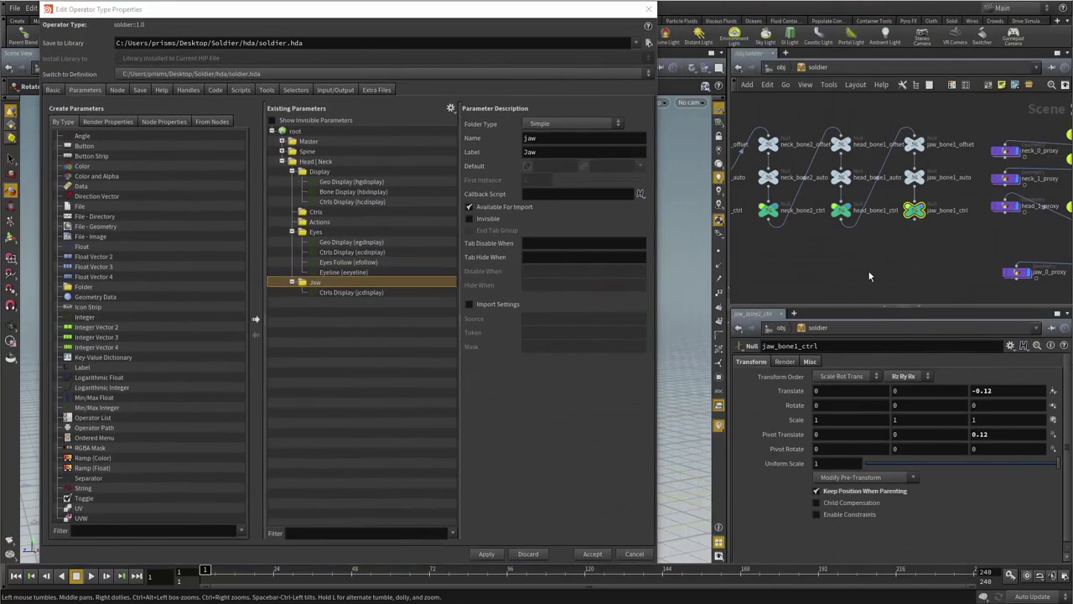
pyautogui.click(866, 479)
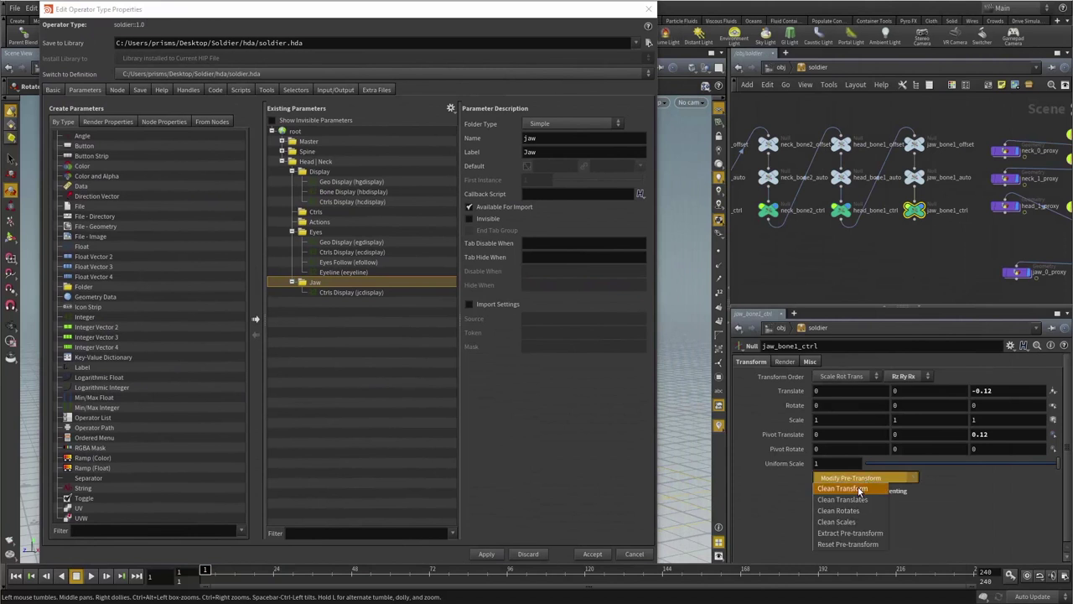
pyautogui.click(860, 490)
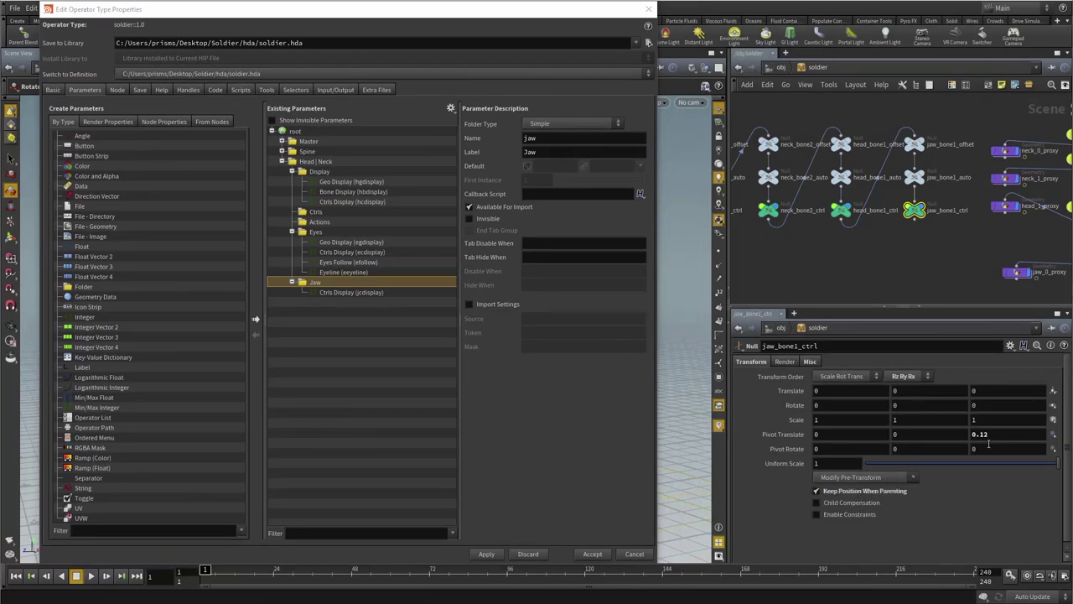
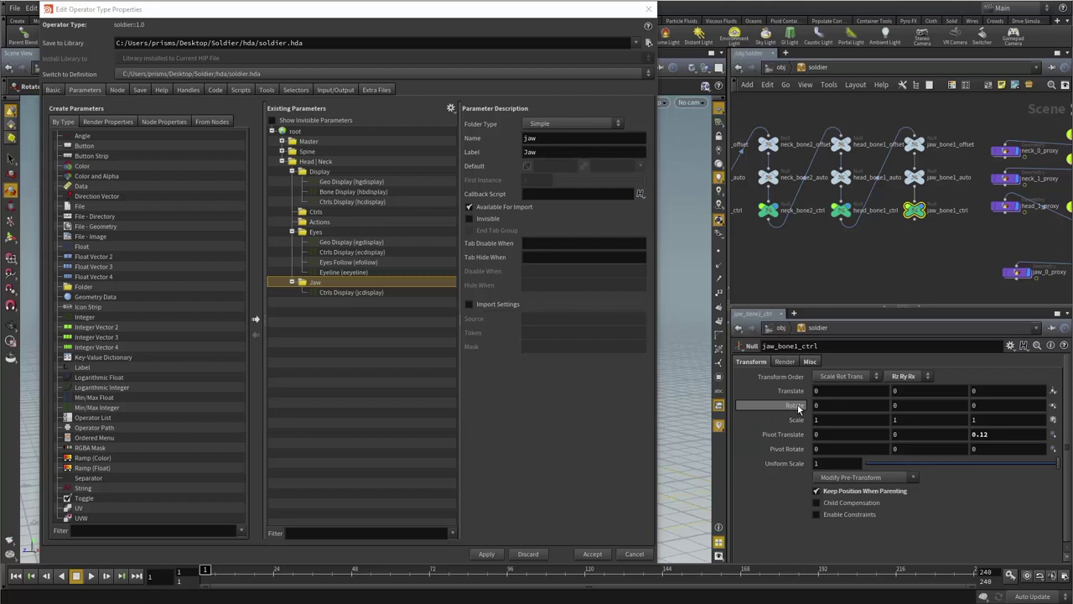
# - Promote jaw_bone1_ctrl's rotation into the Jaw folder with the name jaw_rot and the label Jaw Rotate, and accept the changes
pyautogui.moveTo(798, 408); pyautogui.dragTo(316, 287)
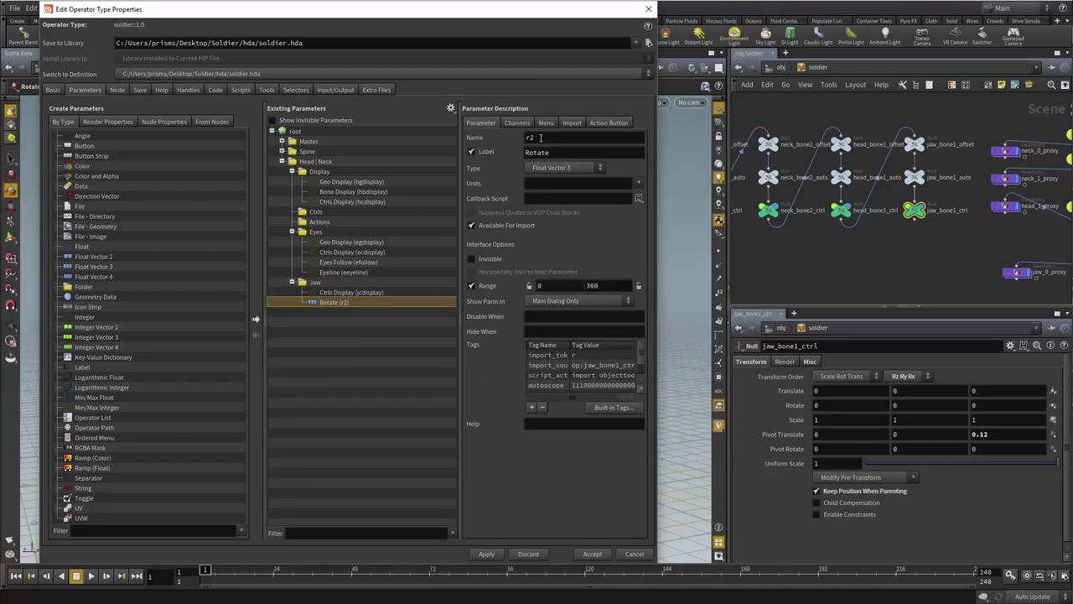
pyautogui.doubleClick(576, 140)
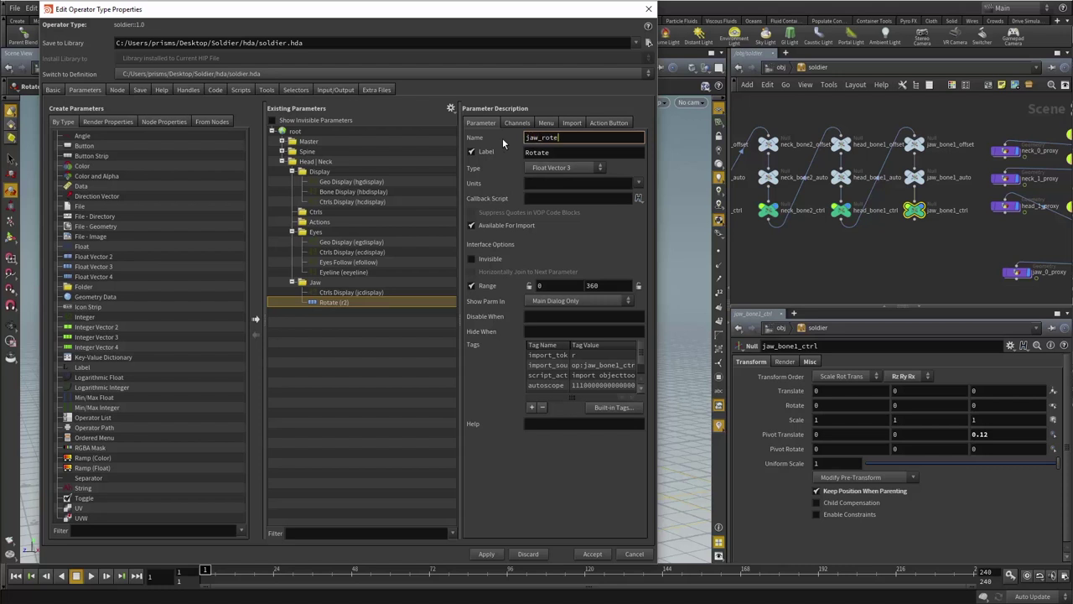
pyautogui.press('Return')
pyautogui.doubleClick(566, 152)
pyautogui.write('Jaw')
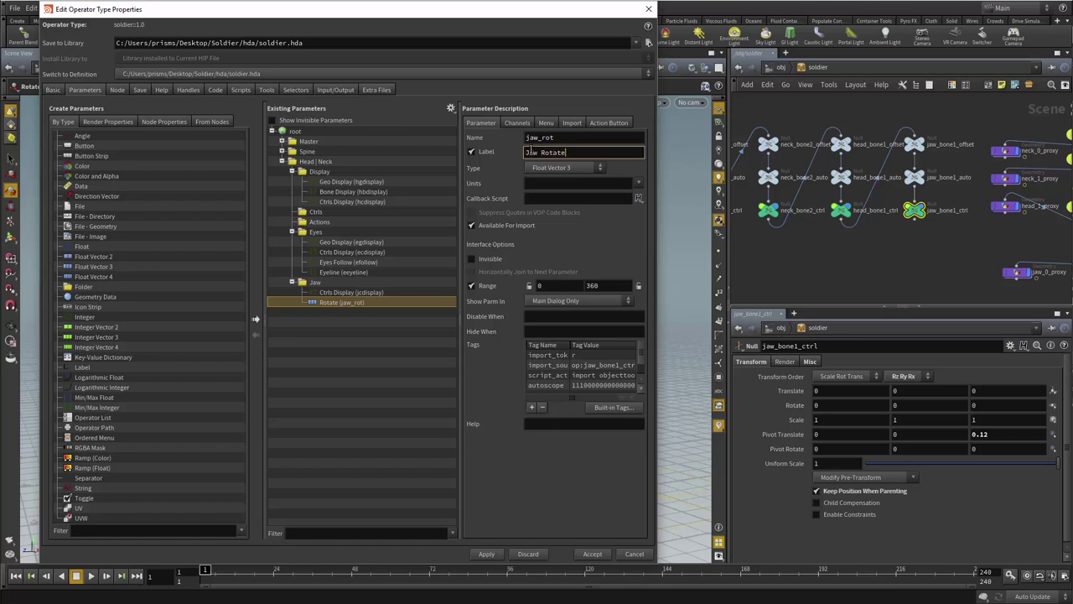
pyautogui.press('Return')
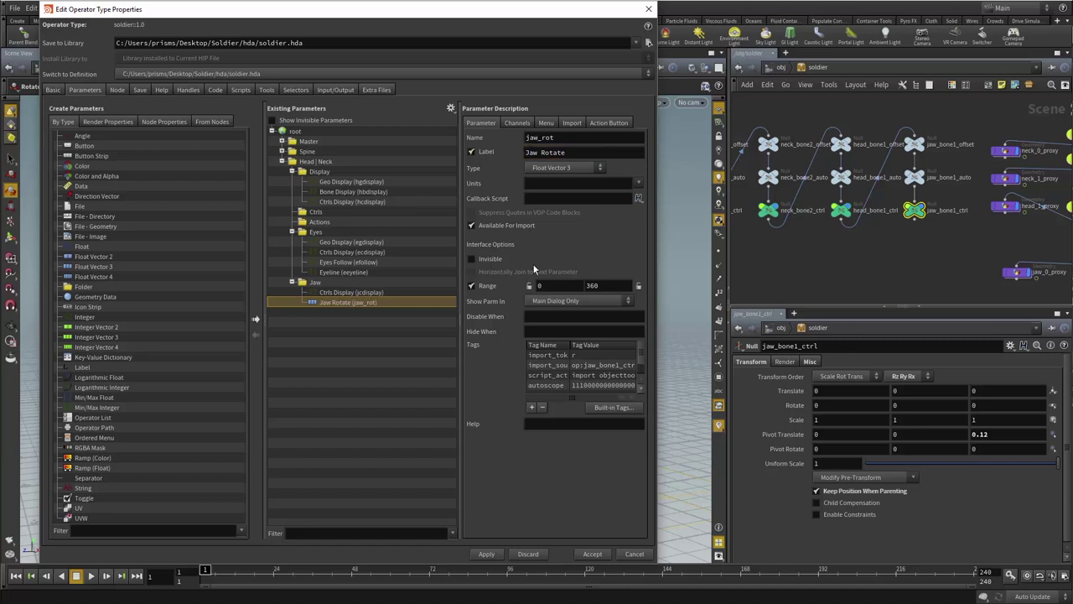
pyautogui.click(486, 554)
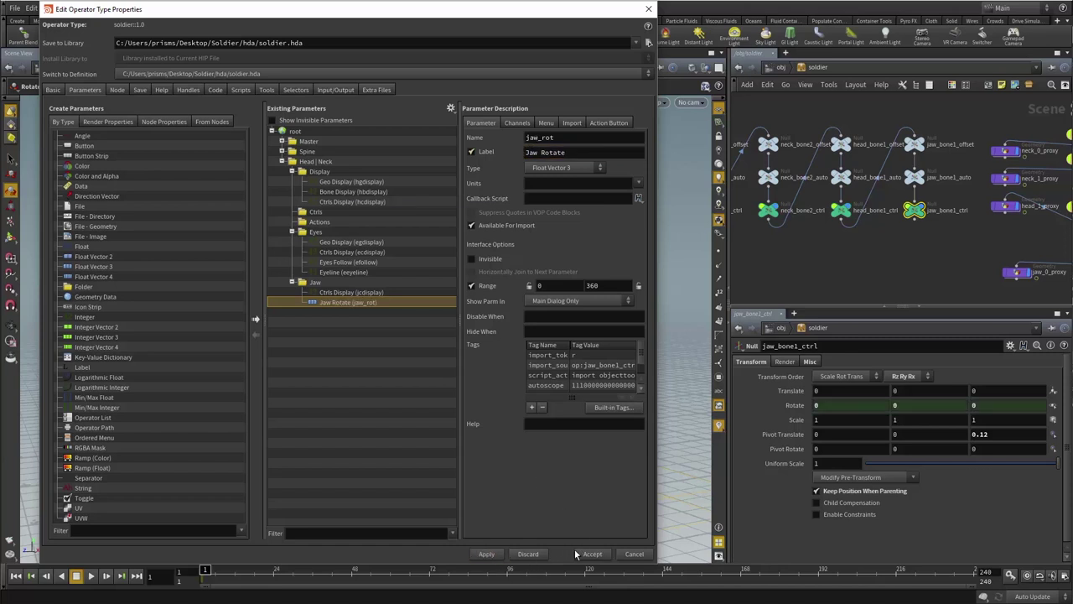
pyautogui.click(592, 553)
# - Check the channel references on jaw_bone1_ctrl's rotation and open the soldier asset's parameters in a floating window
pyautogui.click(793, 406)
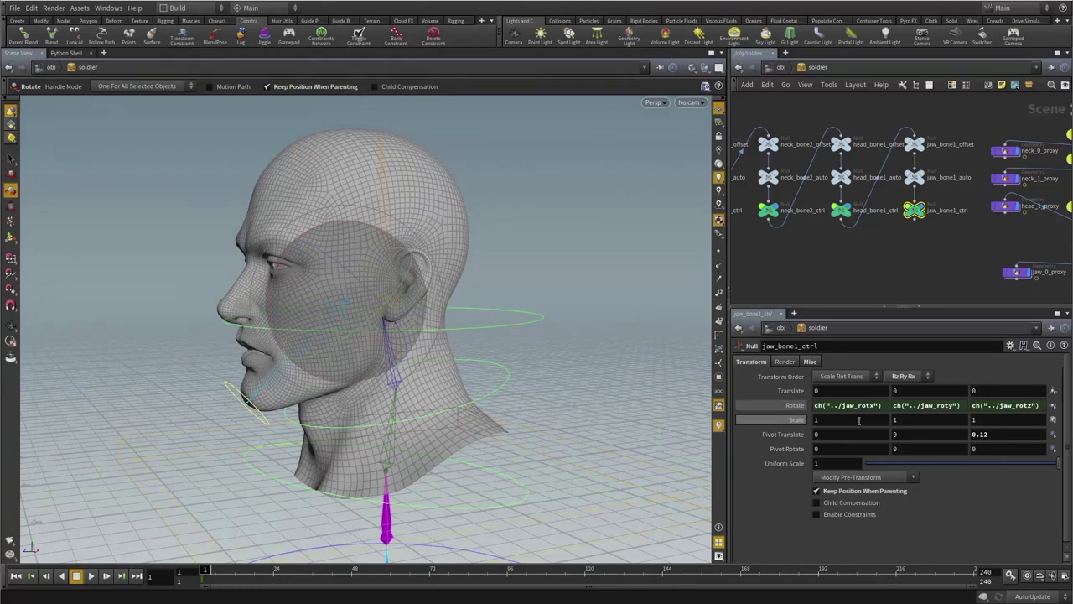
pyautogui.click(796, 408)
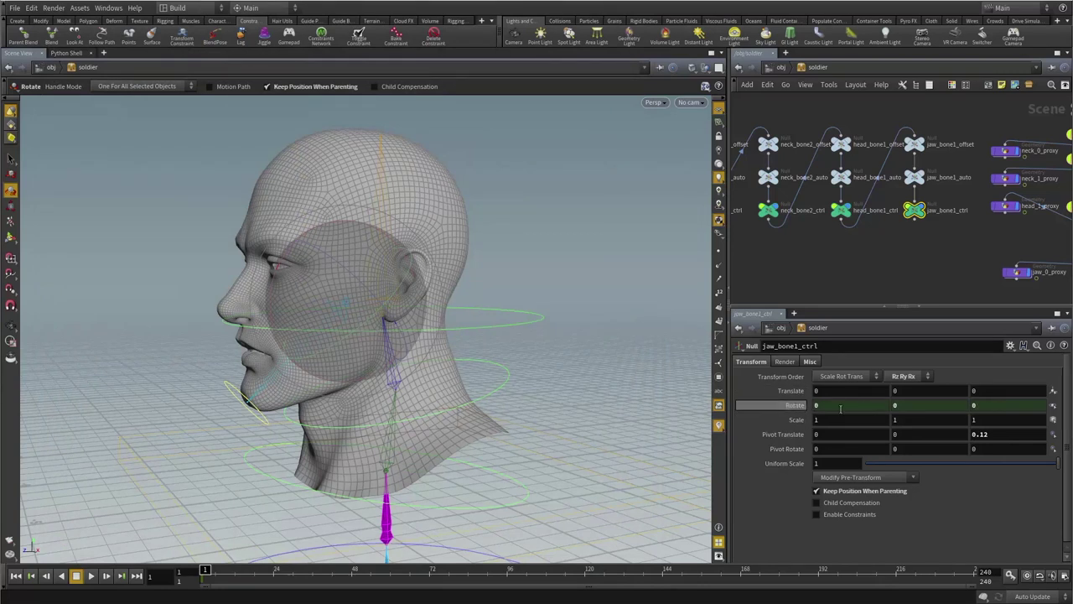
pyautogui.rightClick(808, 69)
pyautogui.moveTo(851, 160)
pyautogui.click(930, 166)
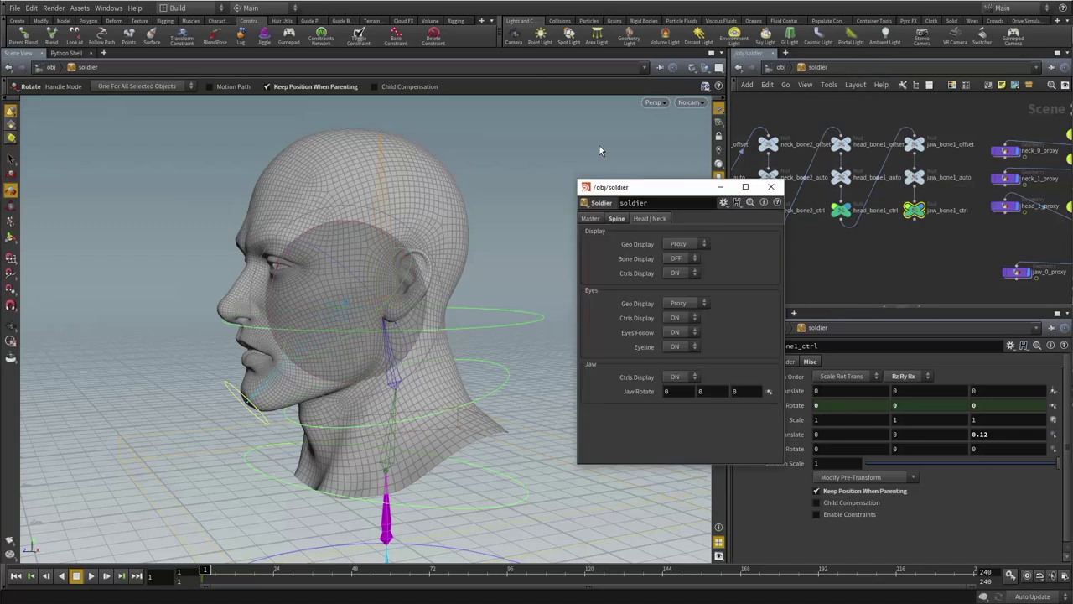
pyautogui.moveTo(660, 188); pyautogui.dragTo(371, 155)
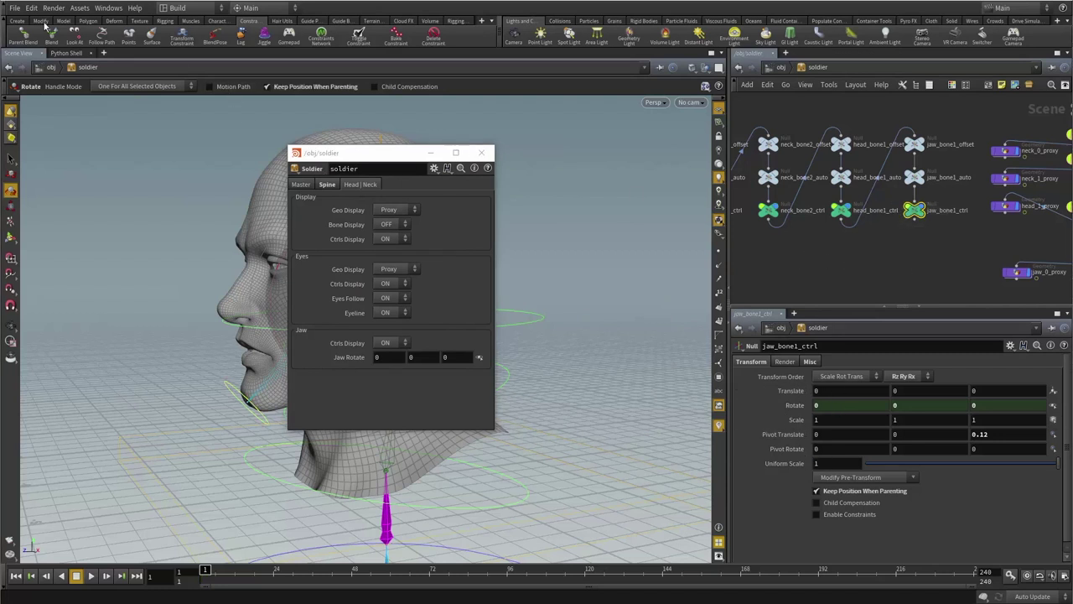
# - Lock jaw_bone1_ctrl's transform parameters with the Lock All tool and recheck its rotation channel references
pyautogui.click(455, 21)
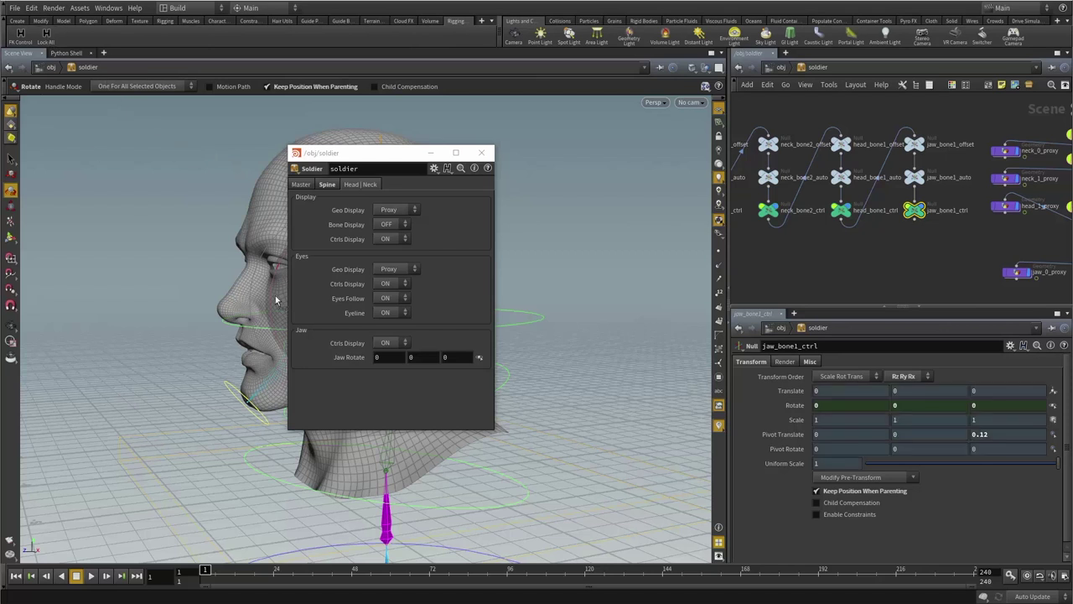
pyautogui.click(790, 408)
pyautogui.click(793, 407)
pyautogui.click(794, 408)
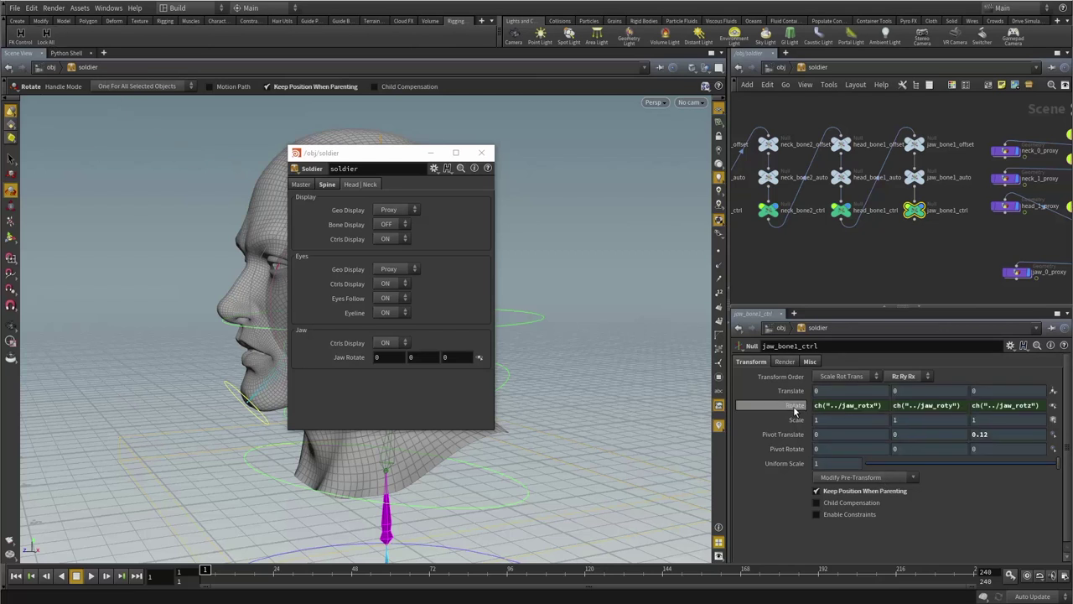
pyautogui.click(794, 409)
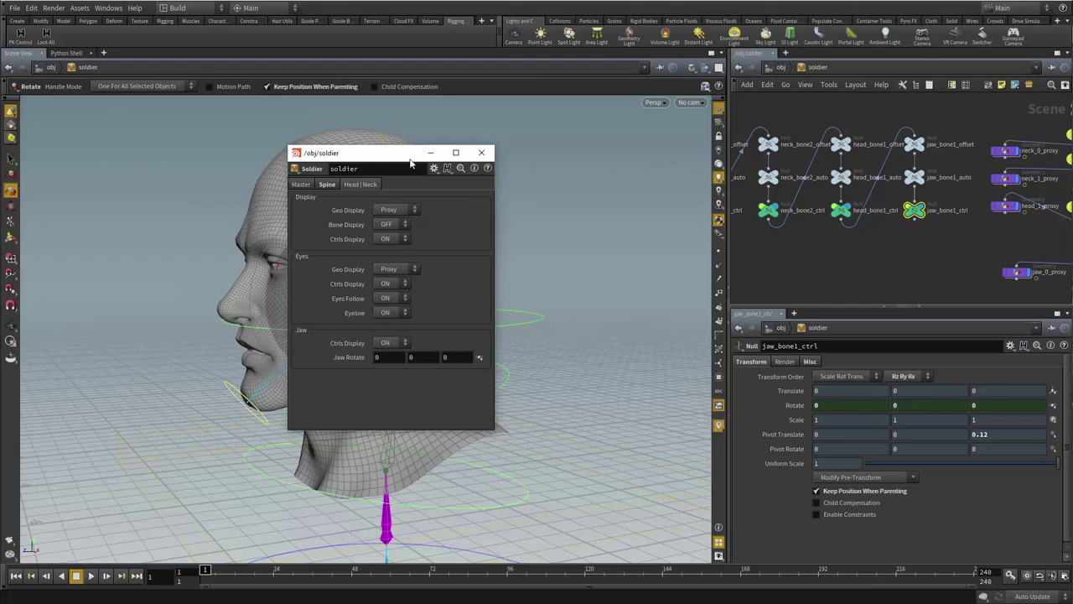
# - Inspect neck_bone2_ctrl and head_bone1_ctrl in the network and examine the head control in the viewport
pyautogui.moveTo(410, 160); pyautogui.dragTo(592, 86)
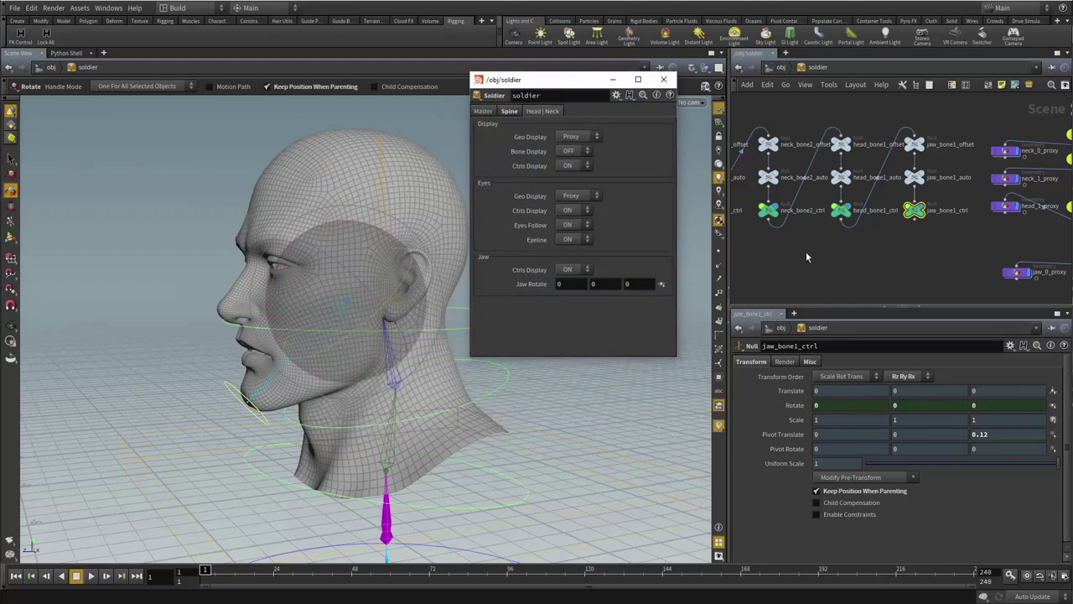
pyautogui.moveTo(806, 252); pyautogui.dragTo(899, 247, button='middle')
pyautogui.click(862, 207)
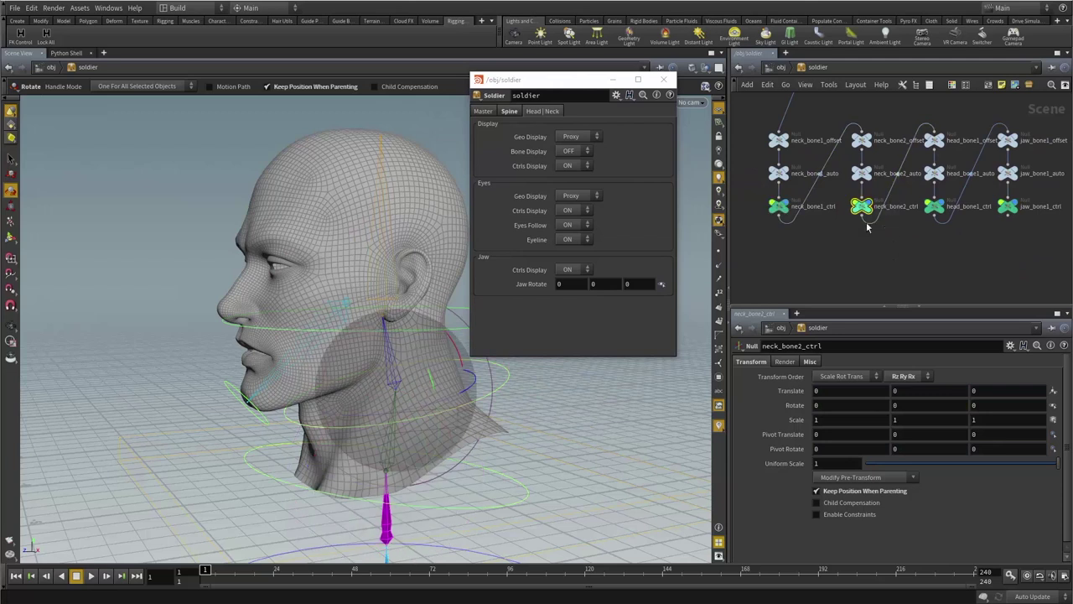
pyautogui.click(933, 207)
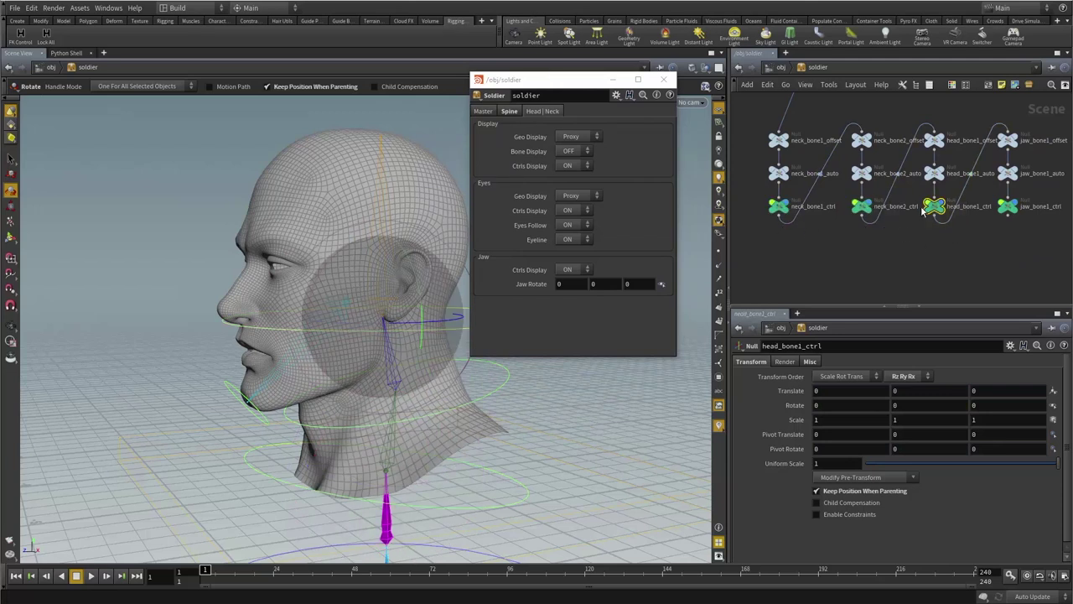
pyautogui.scroll(-2, 978, 250)
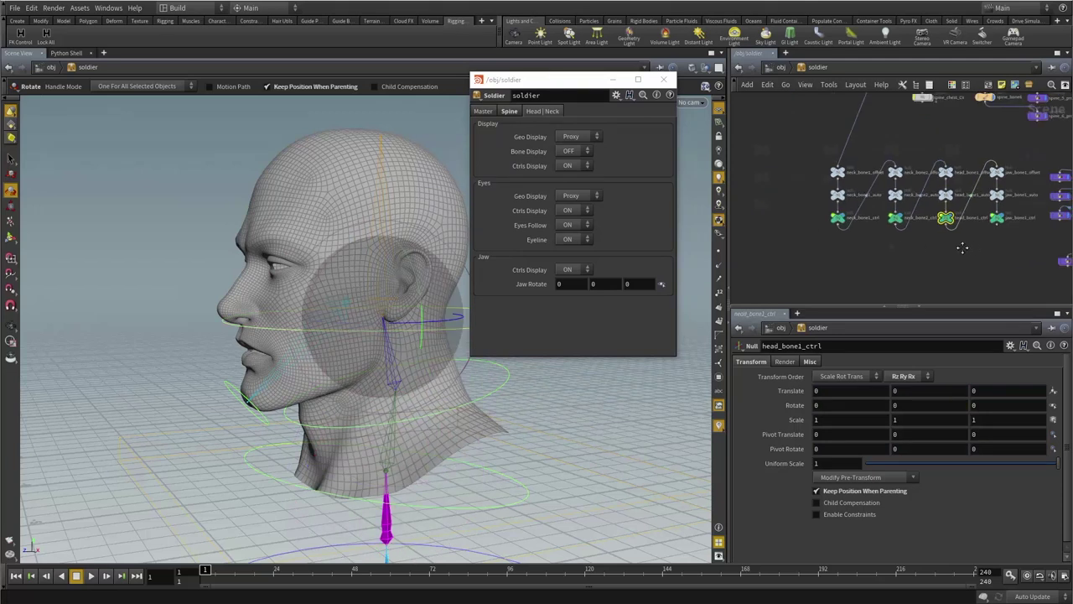
pyautogui.moveTo(961, 247); pyautogui.dragTo(912, 243, button='middle')
pyautogui.scroll(1, 912, 243)
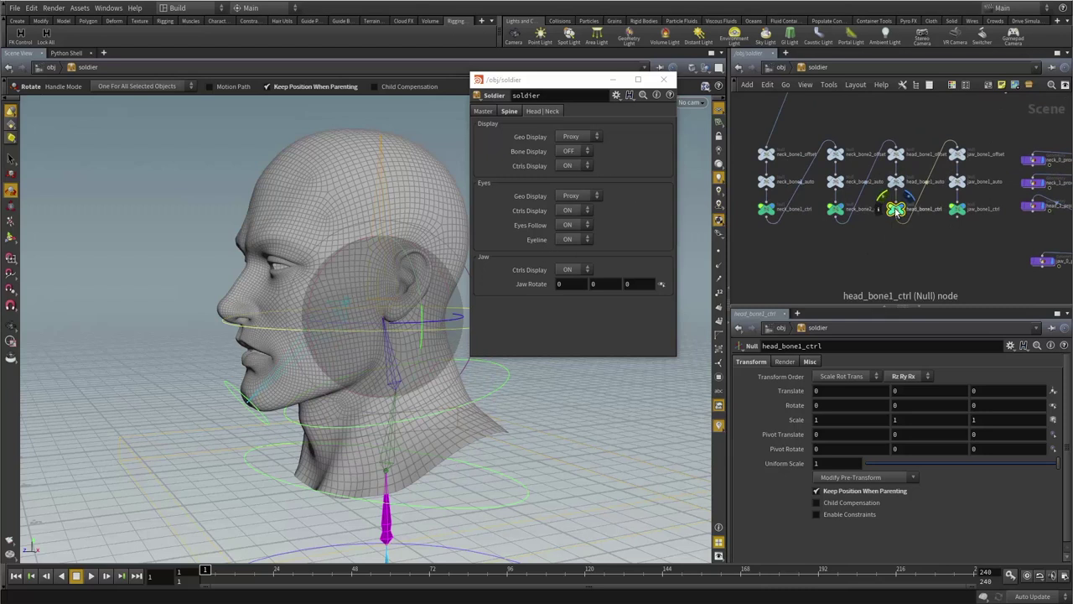
pyautogui.moveTo(357, 297); pyautogui.dragTo(371, 280)
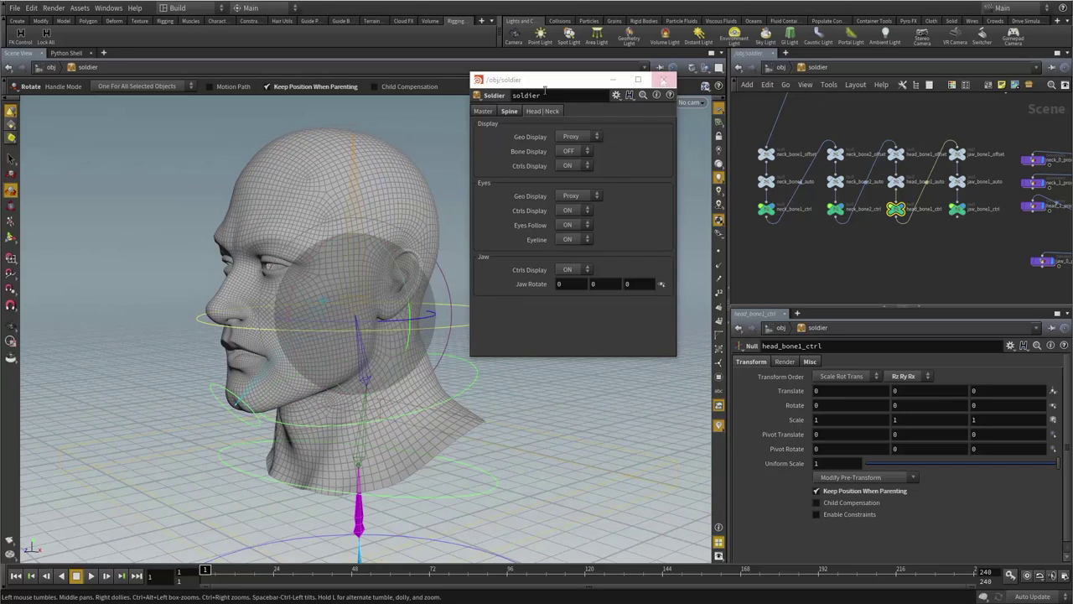
# - Reopen the soldier asset's type properties in place of its parameter window and collapse the Master and Spine folders
pyautogui.click(664, 79)
pyautogui.rightClick(803, 74)
pyautogui.click(836, 314)
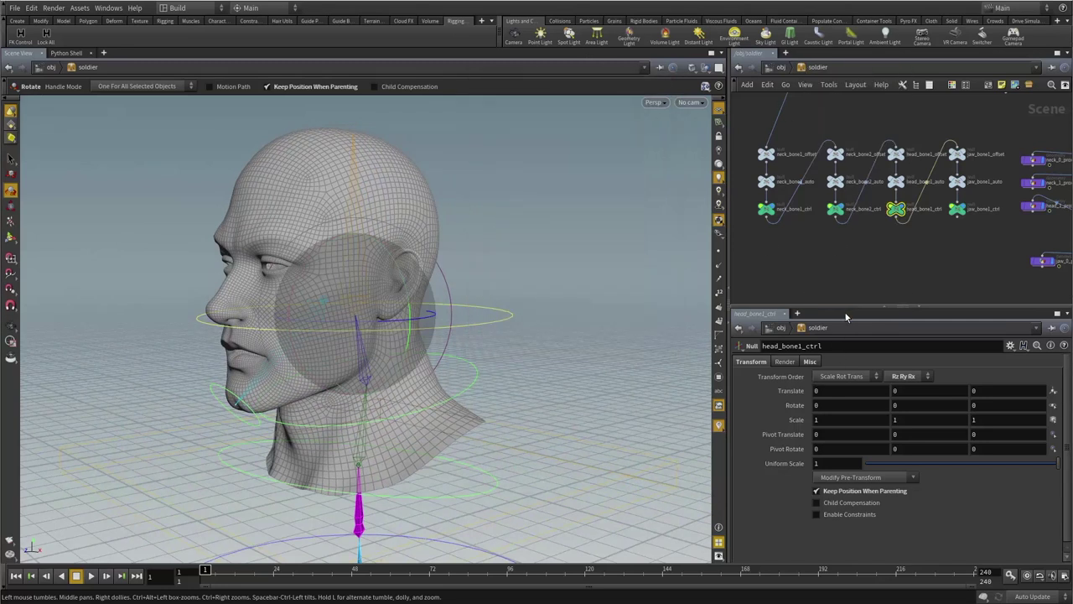
pyautogui.moveTo(462, 15); pyautogui.dragTo(545, 12)
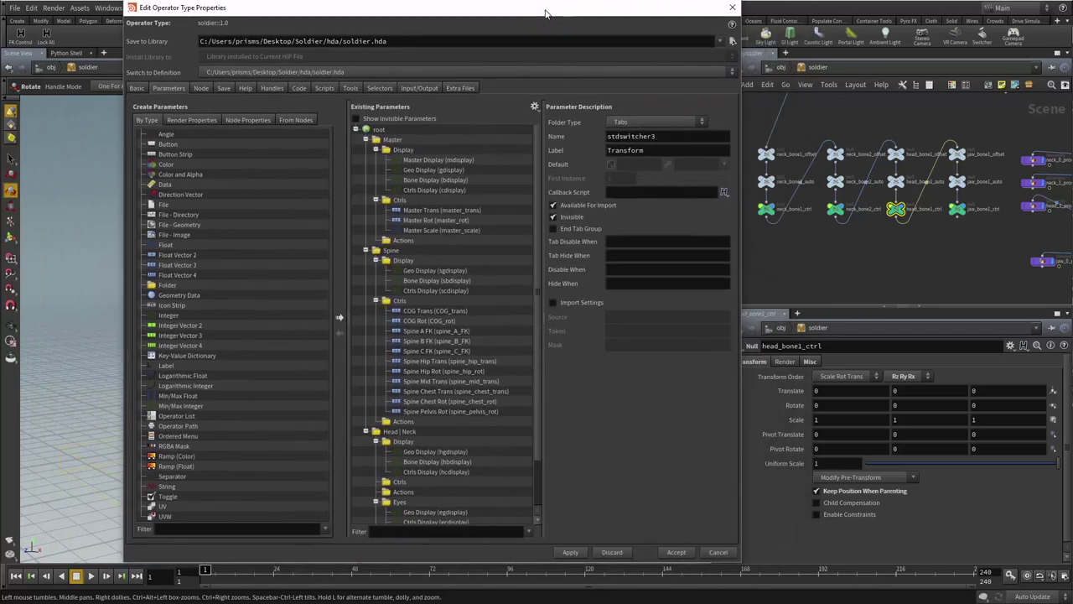
pyautogui.click(366, 139)
pyautogui.click(365, 149)
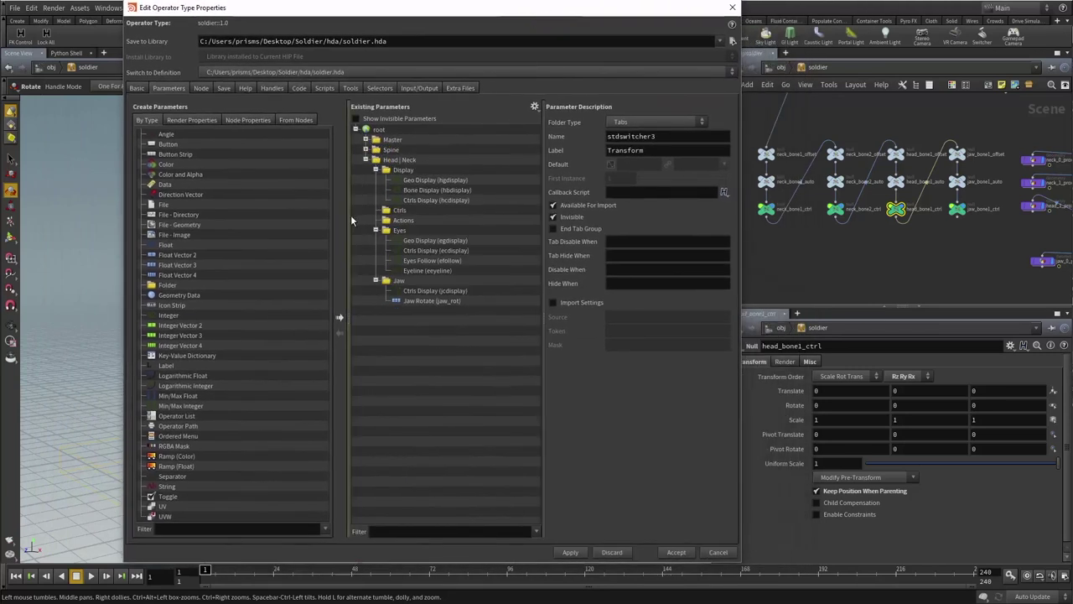
# - Promote neck_bone1_ctrl's rotation into the Ctrls folder under Head | Neck
pyautogui.click(394, 210)
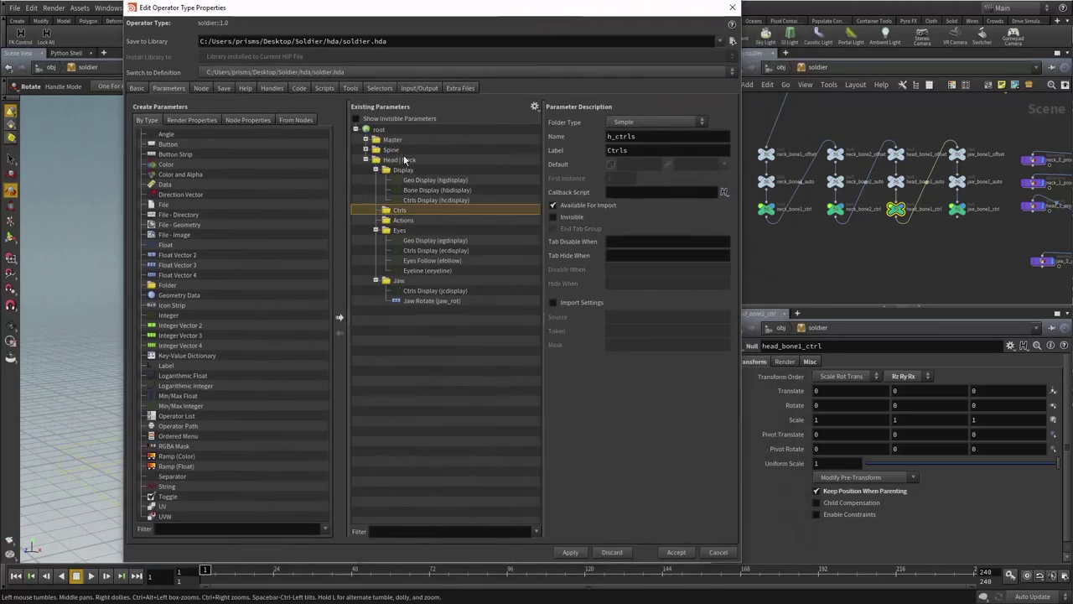
pyautogui.click(766, 209)
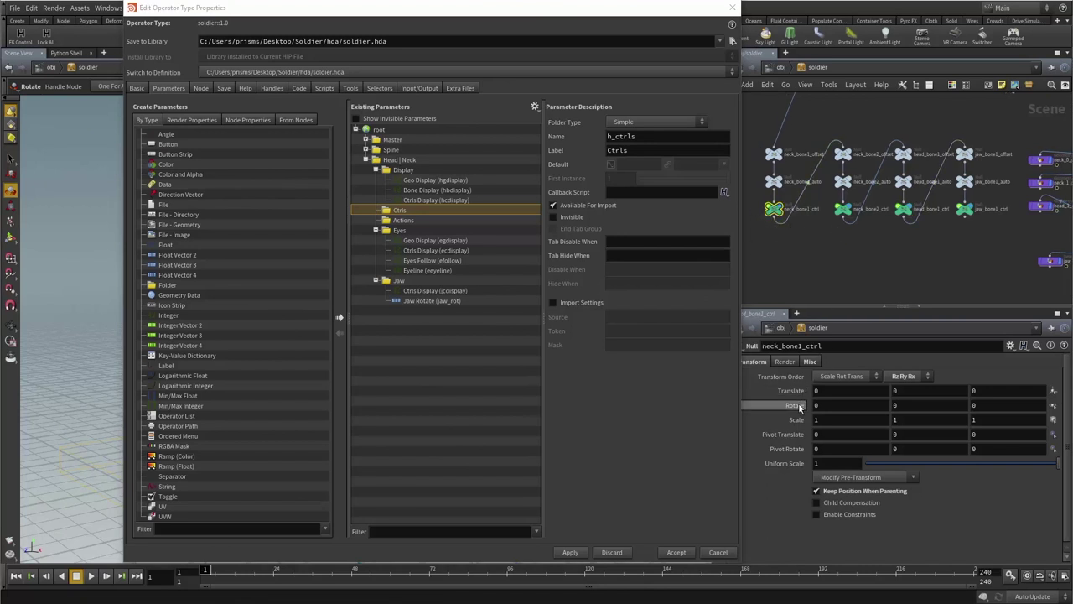
pyautogui.moveTo(792, 406); pyautogui.dragTo(404, 215)
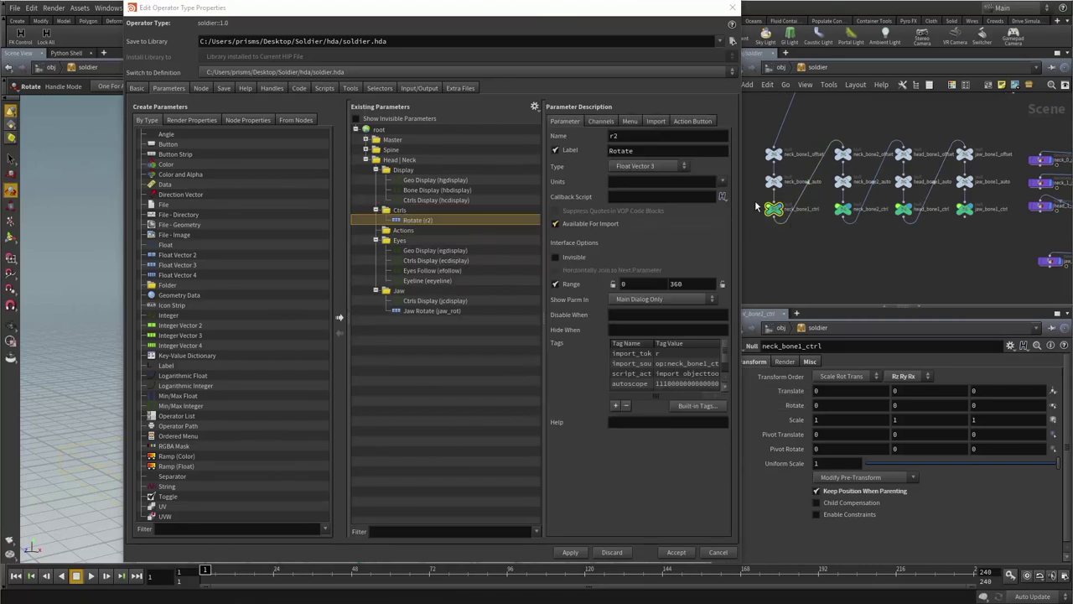
# - Promote the rotations of neck_bone2_ctrl and head_bone1_ctrl into the Ctrls folder under Head | Neck
pyautogui.click(844, 211)
pyautogui.moveTo(469, 210); pyautogui.dragTo(400, 213)
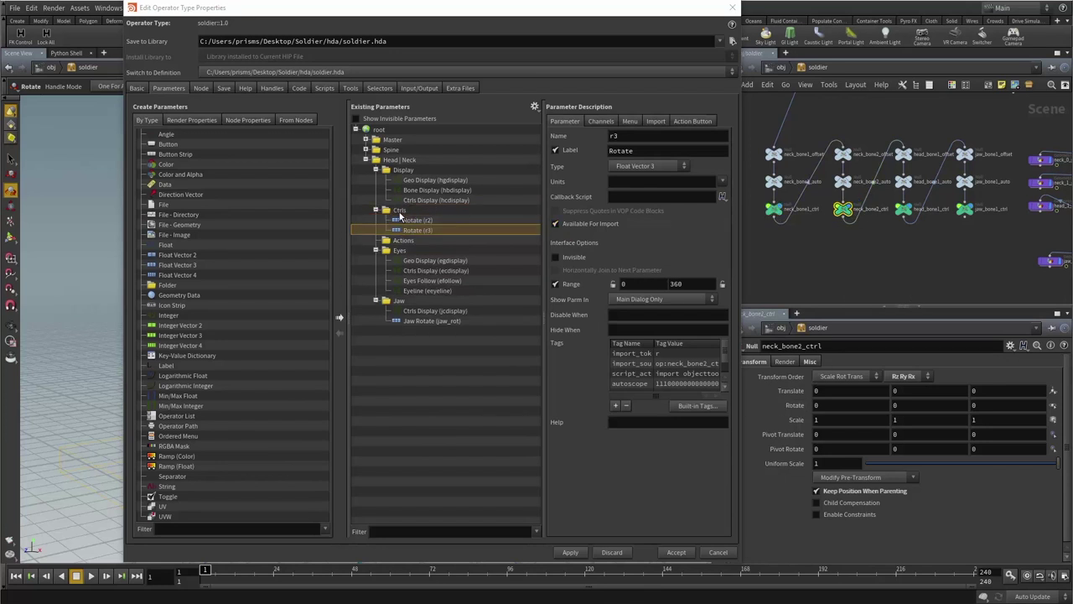
pyautogui.click(904, 209)
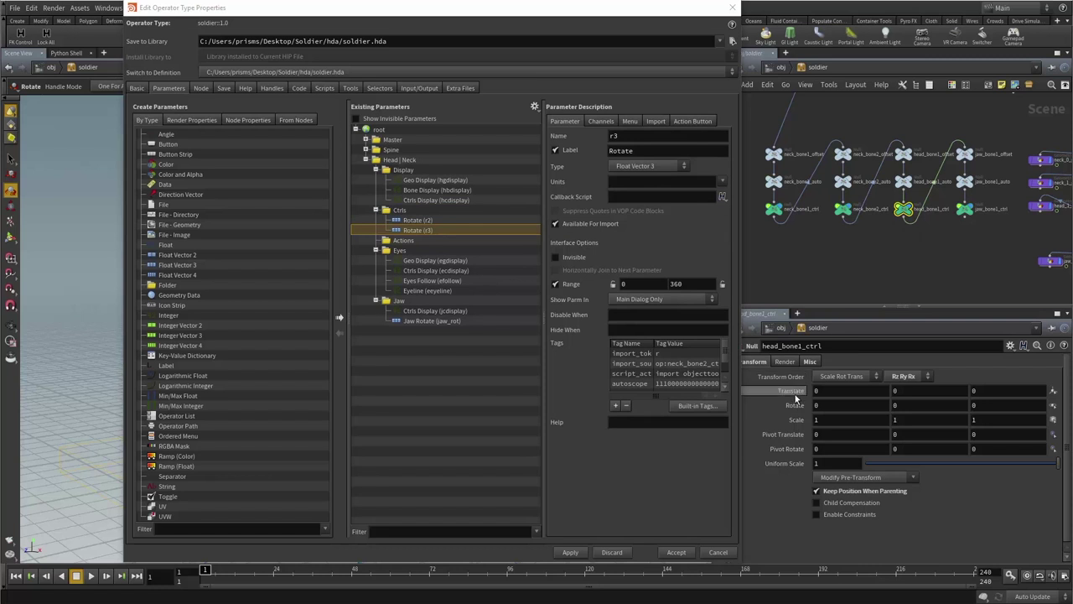
pyautogui.moveTo(795, 406); pyautogui.dragTo(407, 214)
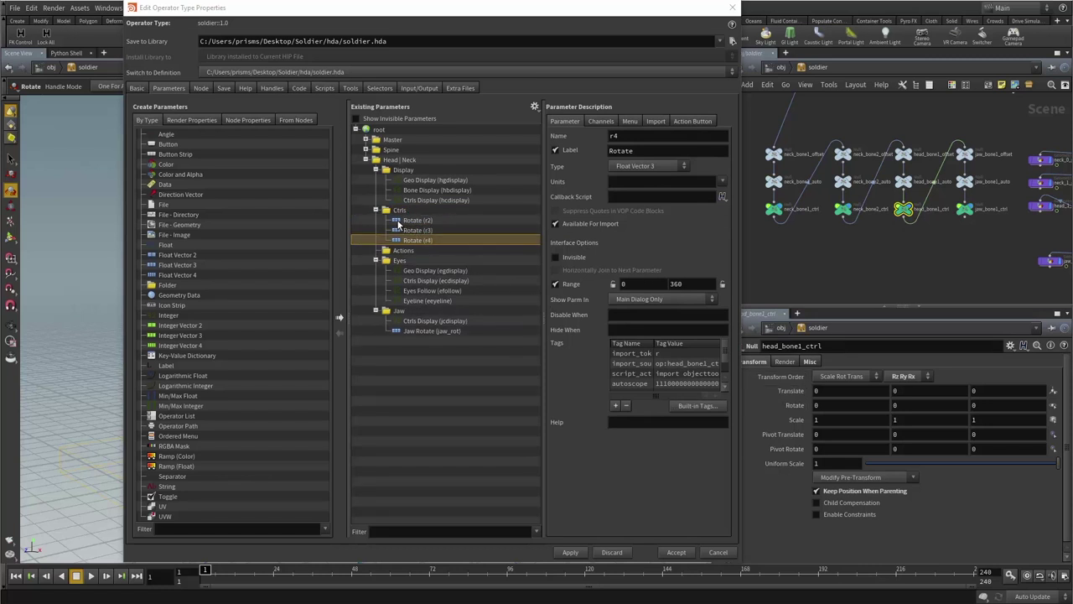
# - Name the three promoted rotations neck_bone1_rot, neck_bone2_rot and head_rot, labelled Neck 1 Rot, Neck 2 Rot and Head Rot
pyautogui.click(400, 221)
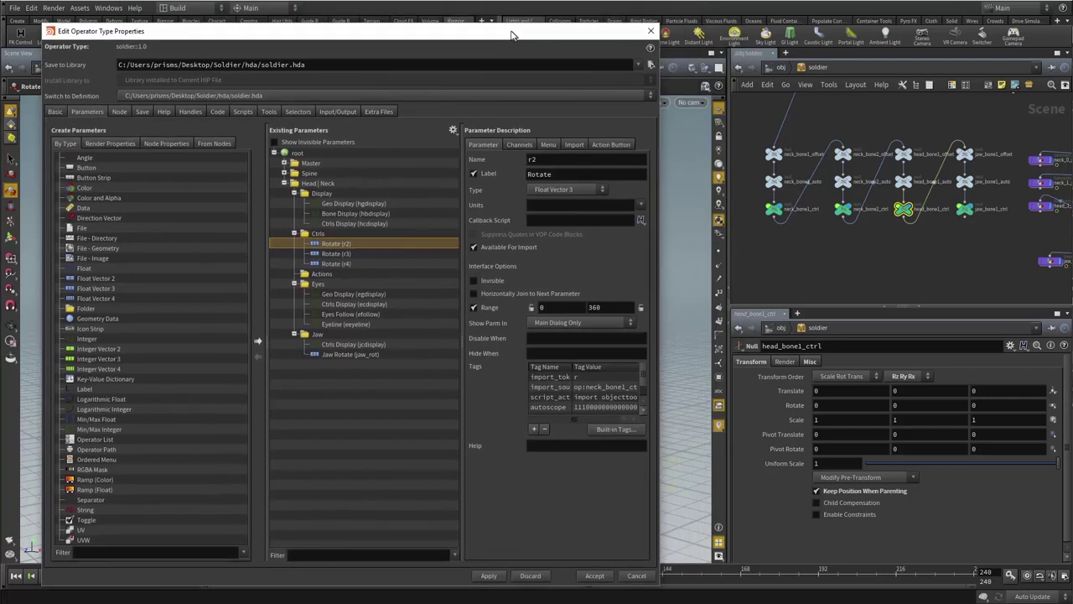
pyautogui.click(587, 174)
pyautogui.click(364, 253)
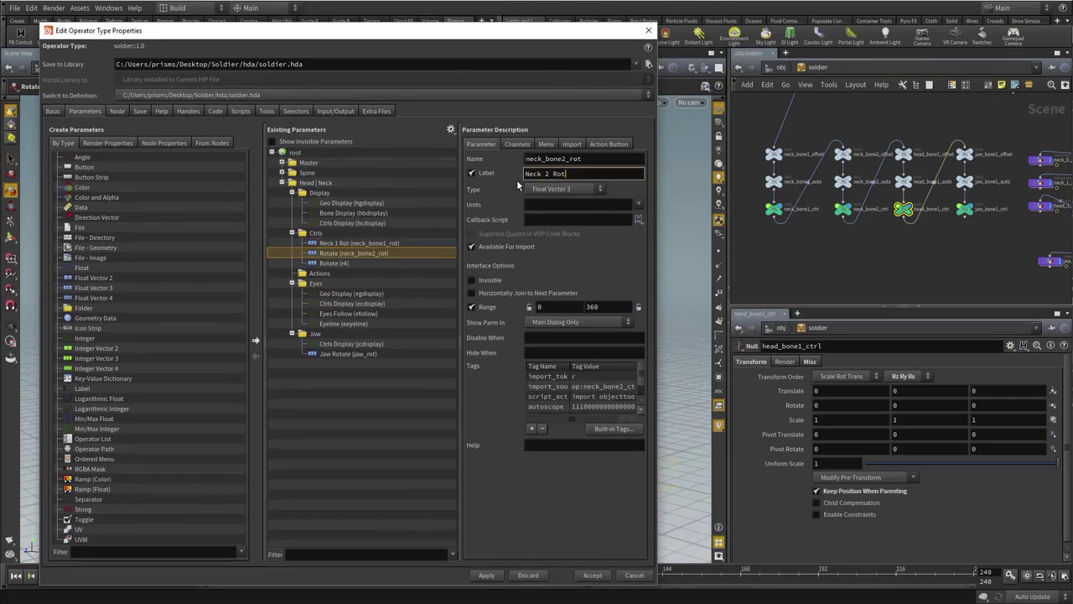
pyautogui.click(517, 179)
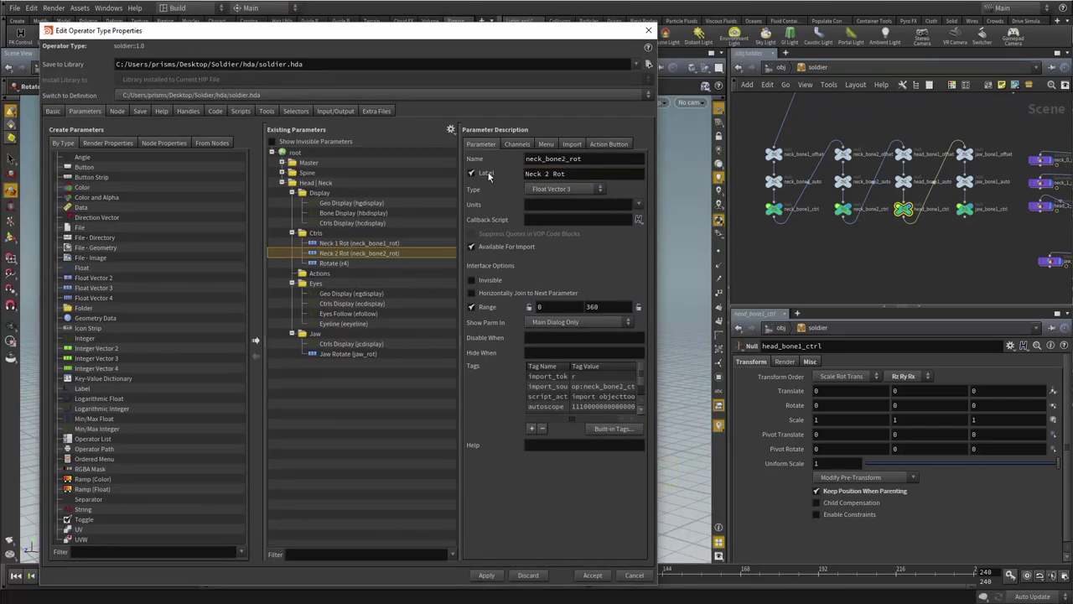
pyautogui.click(373, 265)
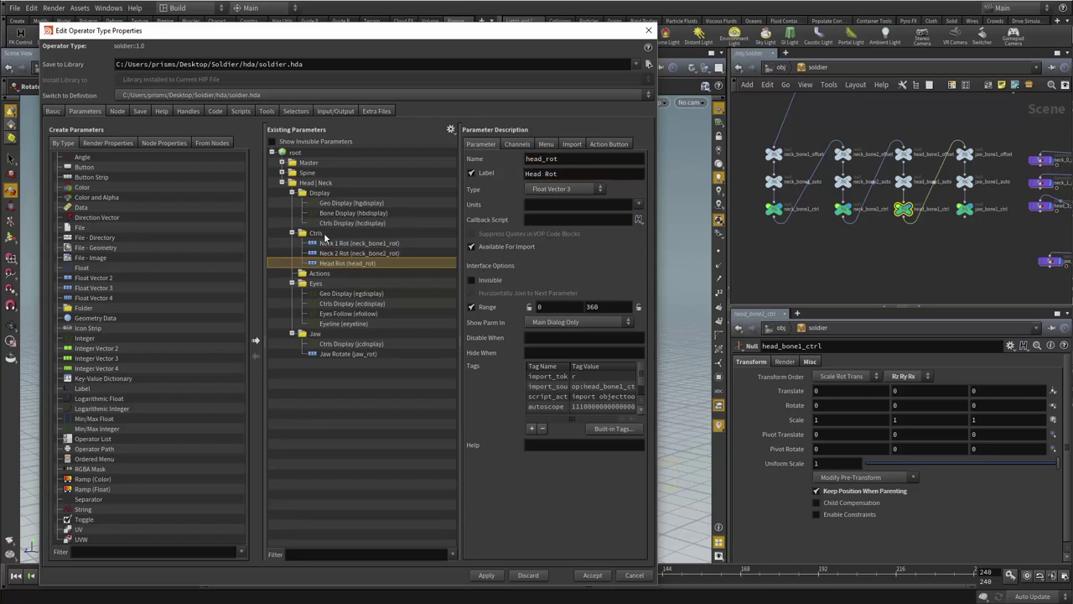
# - Review the neck and head rotation parameters, apply them and accept the soldier asset's type properties
pyautogui.click(316, 244)
pyautogui.click(316, 254)
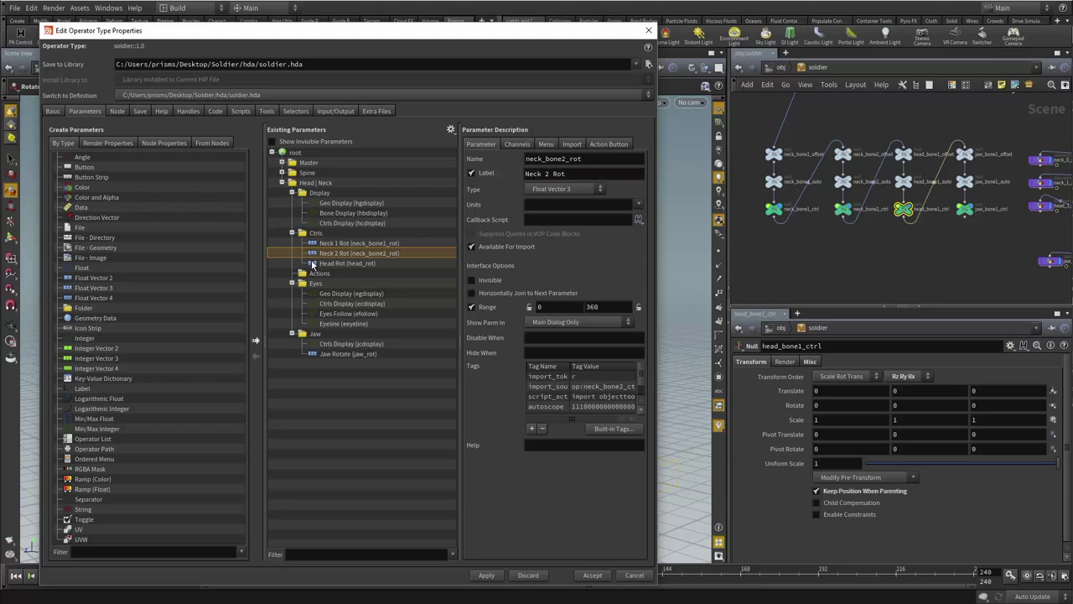
pyautogui.click(315, 265)
pyautogui.click(486, 576)
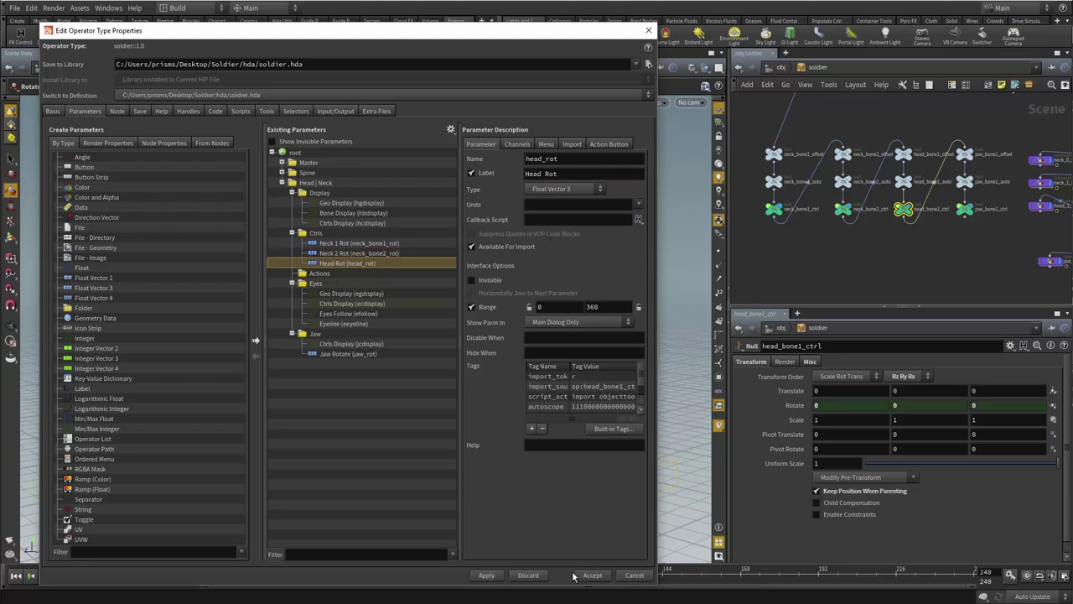
pyautogui.click(591, 576)
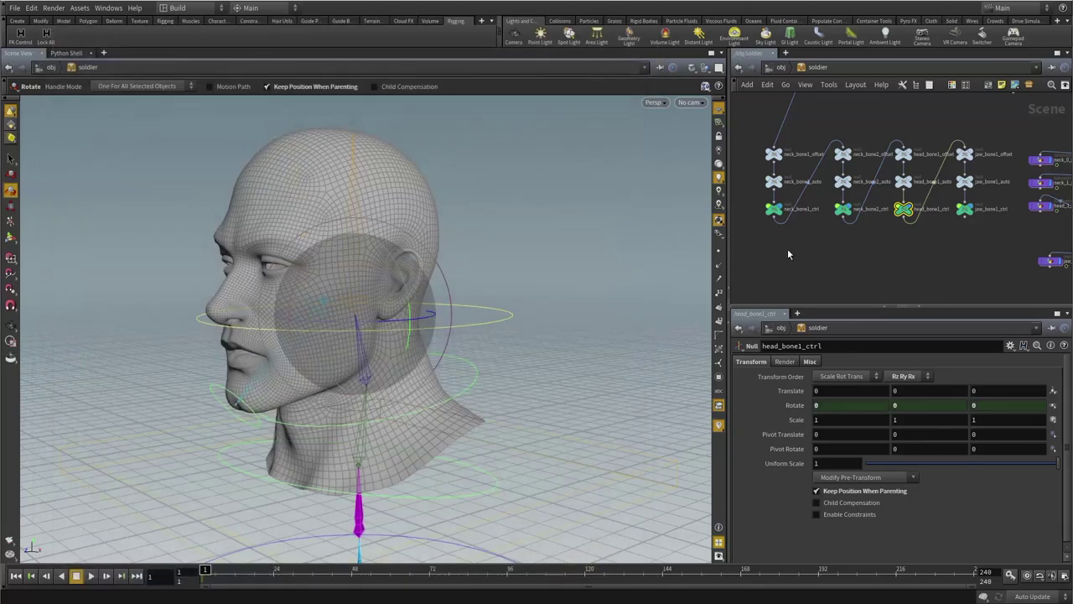
# - Open the soldier asset's parameter window, enlarge it to check the new Ctrls rotations and close it
pyautogui.rightClick(811, 66)
pyautogui.moveTo(868, 159)
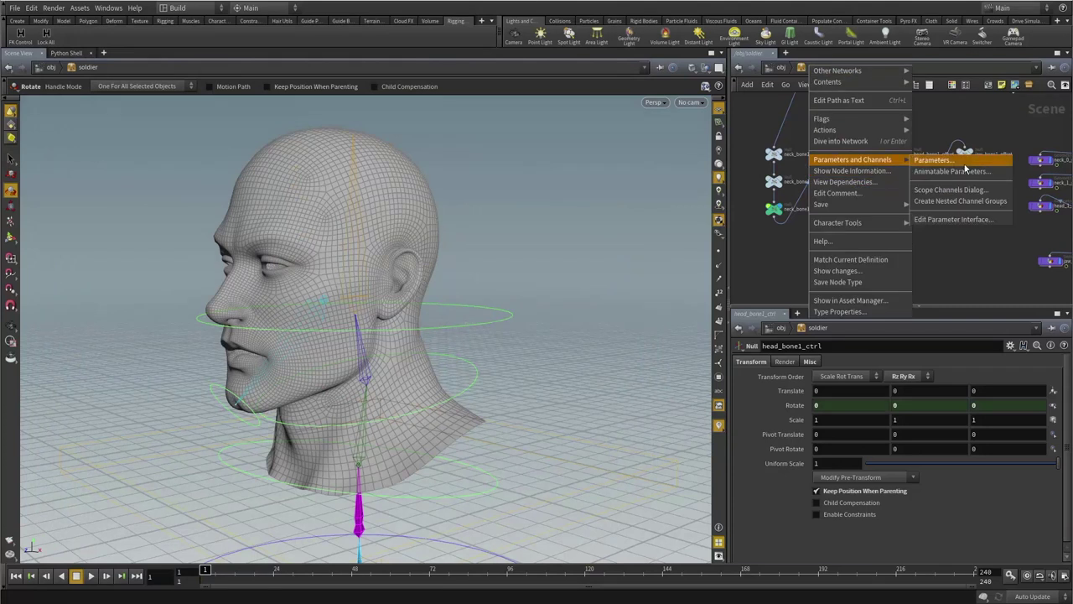
pyautogui.click(956, 161)
pyautogui.moveTo(577, 87); pyautogui.dragTo(296, 144)
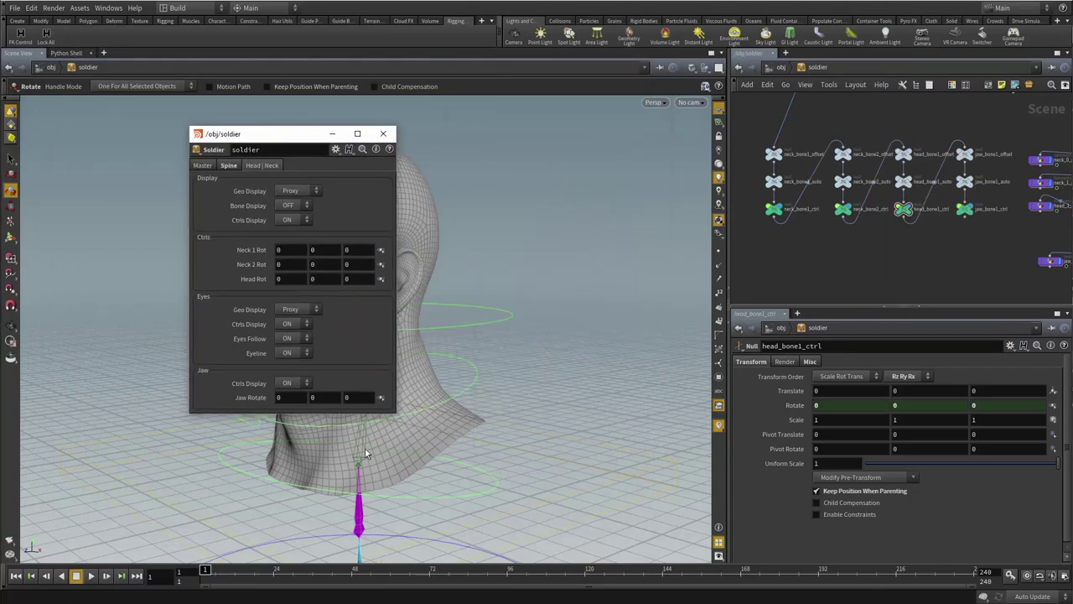
pyautogui.moveTo(394, 415); pyautogui.dragTo(495, 482)
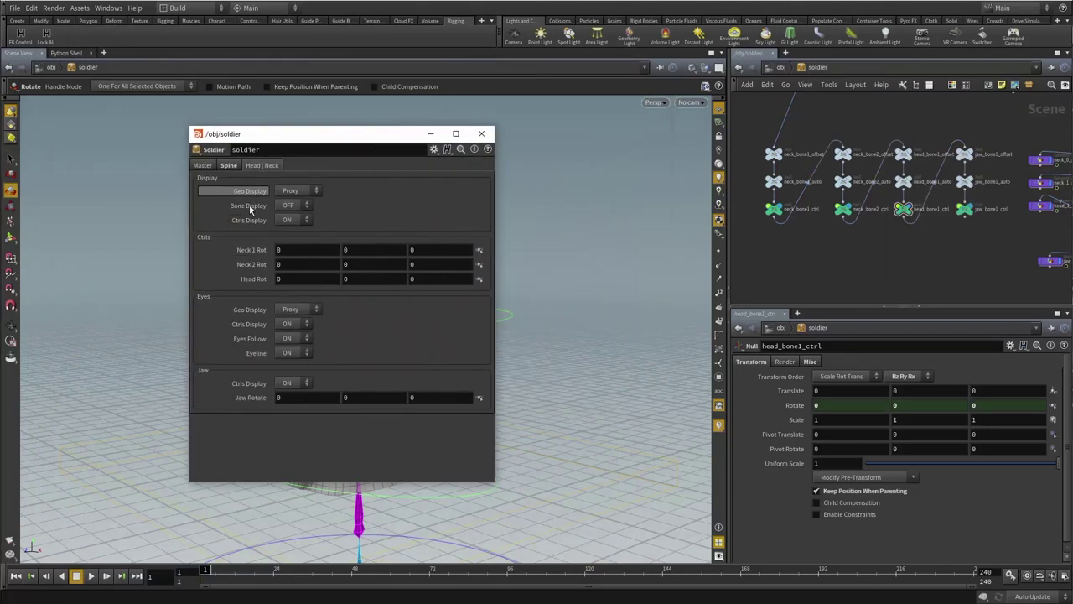
pyautogui.click(490, 148)
# - Lock the transform parameters of neck_bone1_ctrl, neck_bone2_ctrl and head_bone1_ctrl with the Lock All tool and check each control
pyautogui.moveTo(1001, 233); pyautogui.dragTo(749, 204)
pyautogui.moveTo(926, 236); pyautogui.dragTo(766, 201)
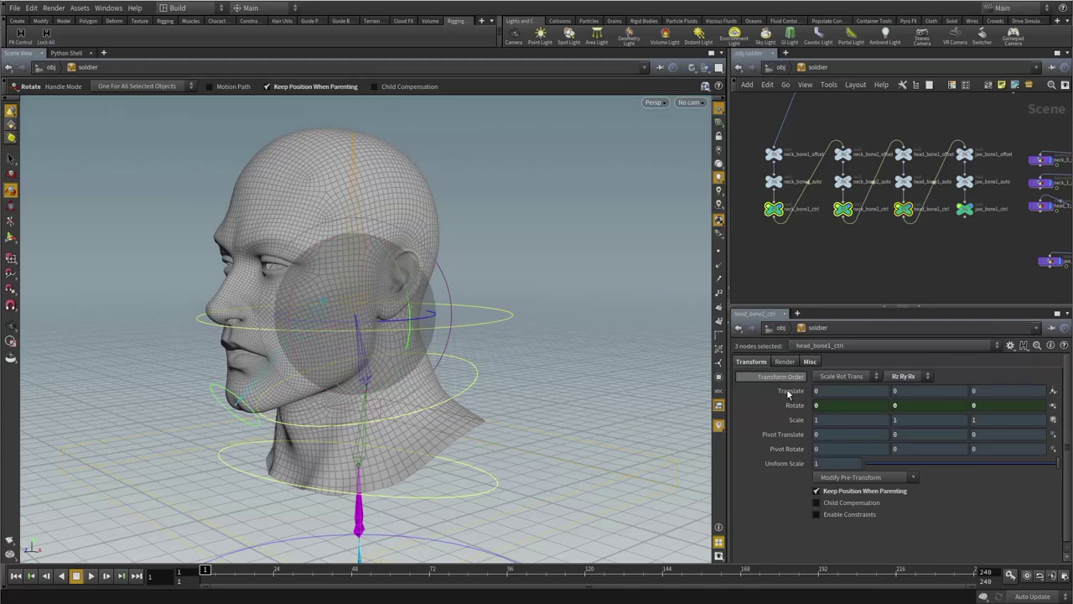
pyautogui.click(853, 253)
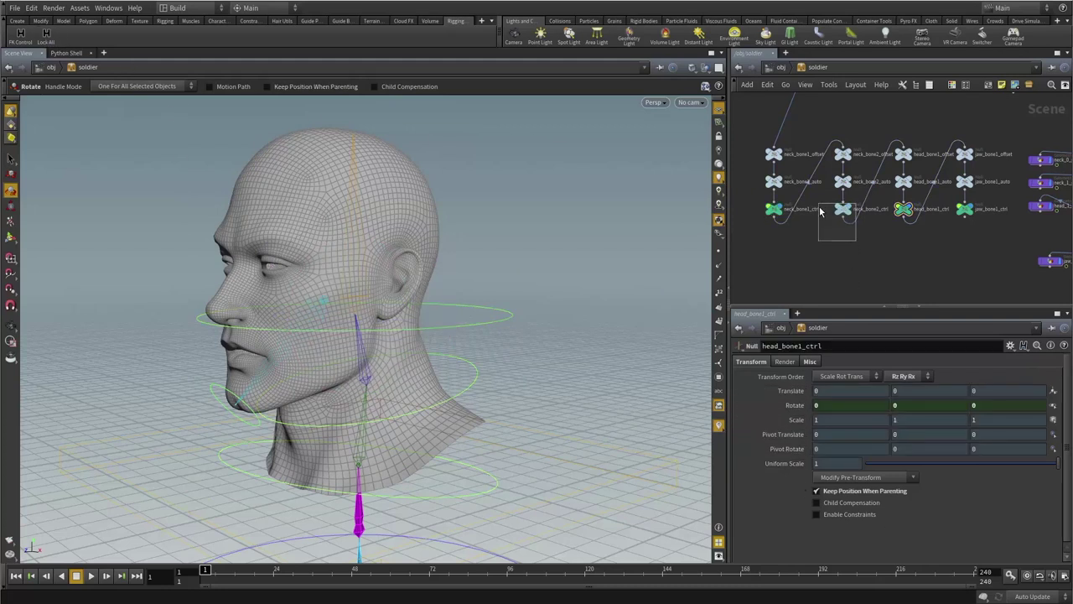
pyautogui.moveTo(820, 211); pyautogui.dragTo(819, 203)
pyautogui.moveTo(931, 244); pyautogui.dragTo(887, 203)
pyautogui.moveTo(986, 236); pyautogui.dragTo(948, 201)
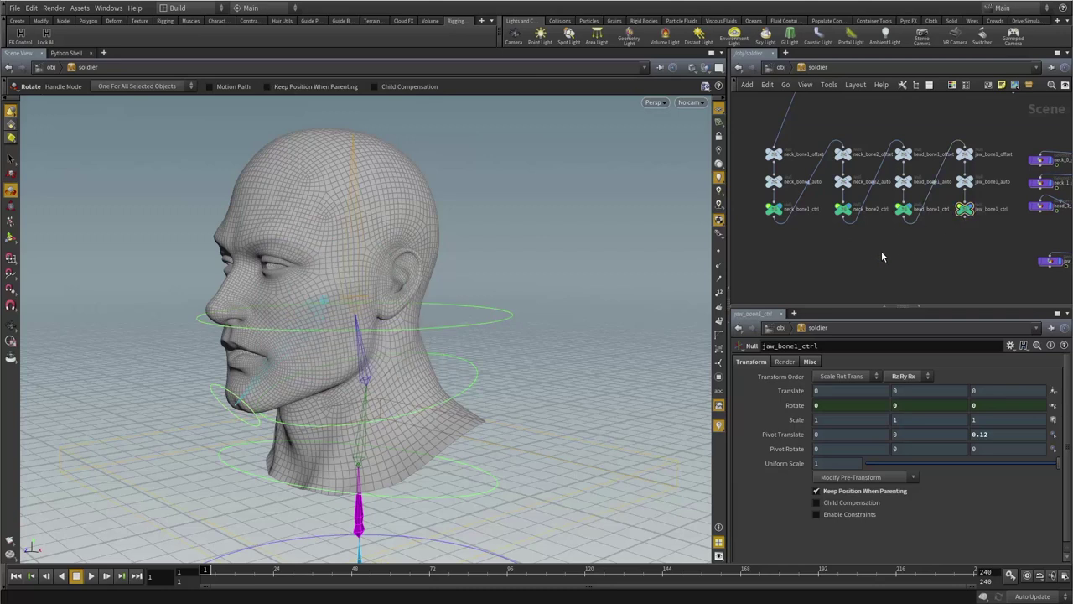
# - Select head_bone1_ctrl with the Rotate tool and examine the head control from several angles in the viewport
pyautogui.moveTo(531, 298); pyautogui.dragTo(514, 327)
pyautogui.press('r')
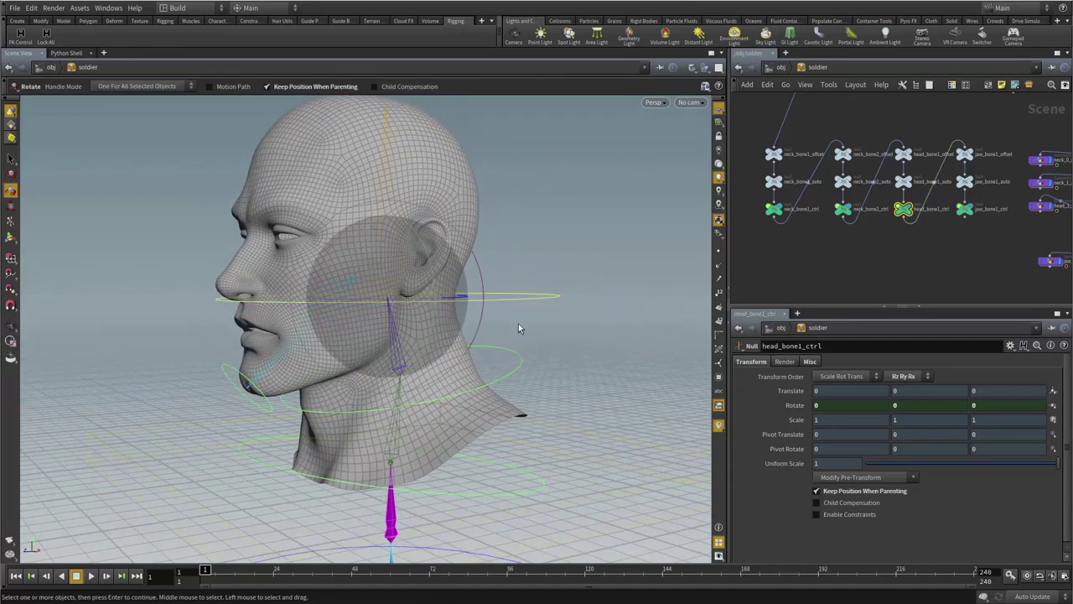
pyautogui.moveTo(579, 336); pyautogui.dragTo(379, 302)
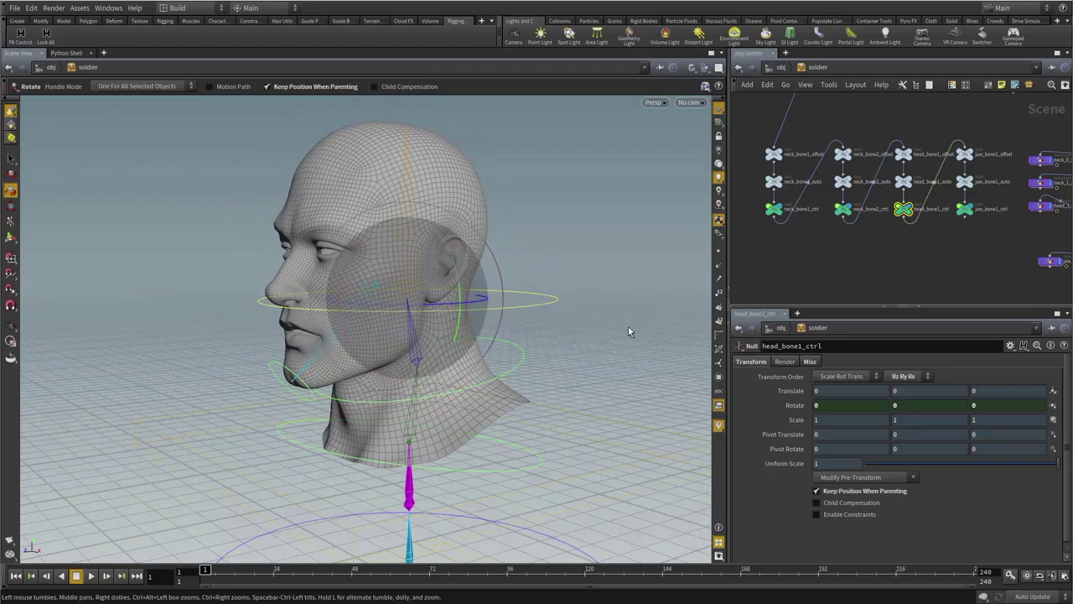
pyautogui.press('Escape')
pyautogui.moveTo(626, 328); pyautogui.dragTo(606, 346)
# - Add a null below the neck and head control chains and name it headFollowsNeck_loc
pyautogui.click(844, 283)
pyautogui.scroll(-1, 847, 282)
pyautogui.moveTo(839, 295); pyautogui.dragTo(846, 240, button='middle')
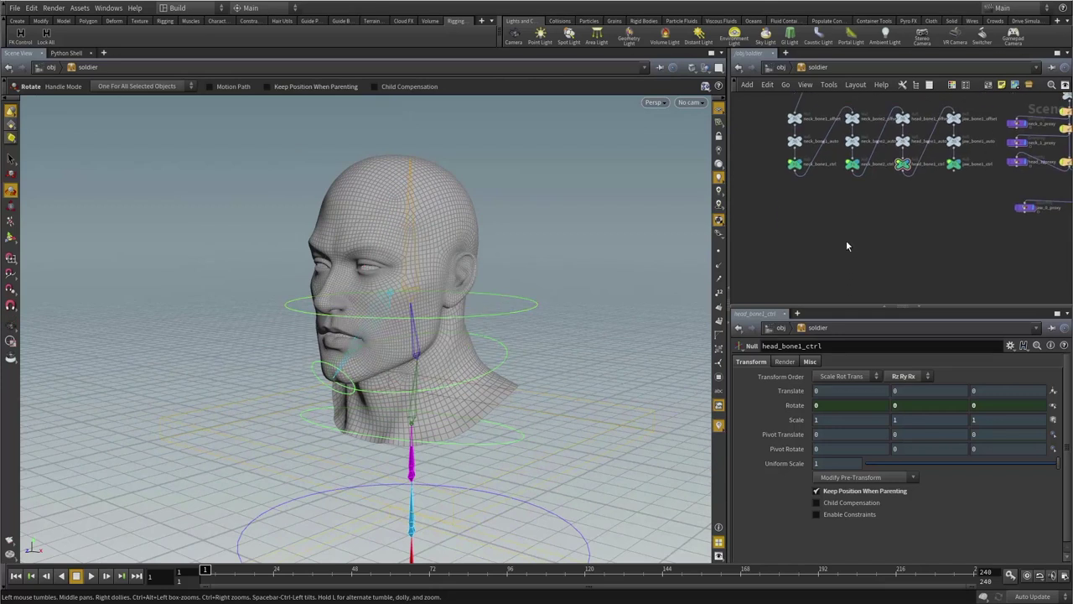
pyautogui.press('Tab')
pyautogui.write('n')
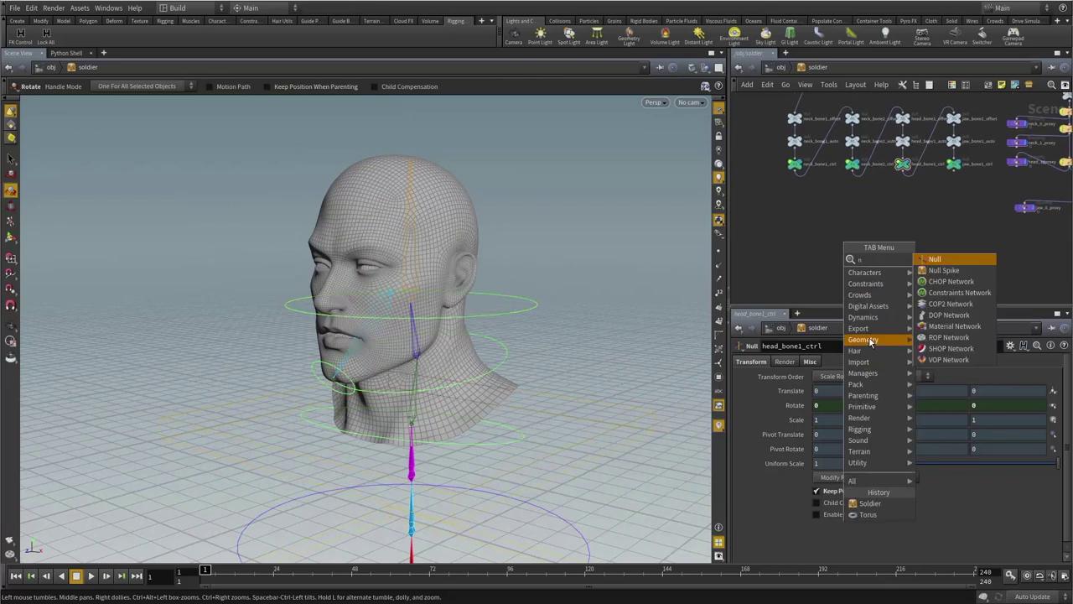
pyautogui.click(933, 266)
pyautogui.click(830, 240)
pyautogui.scroll(3, 843, 260)
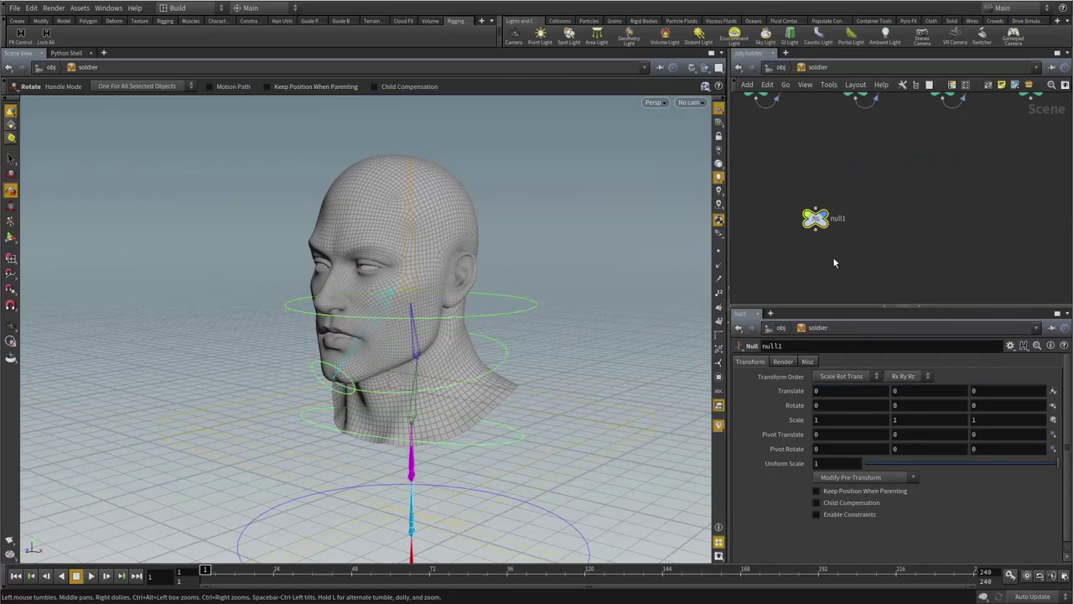
pyautogui.doubleClick(857, 244)
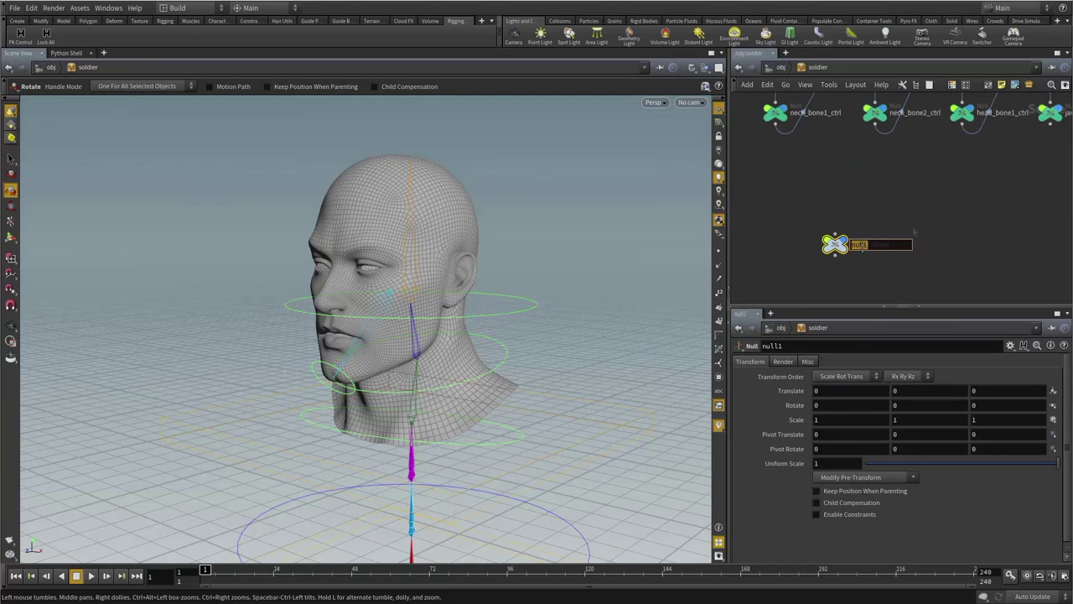
pyautogui.write('headFollowsNeck_loc')
pyautogui.press('Return')
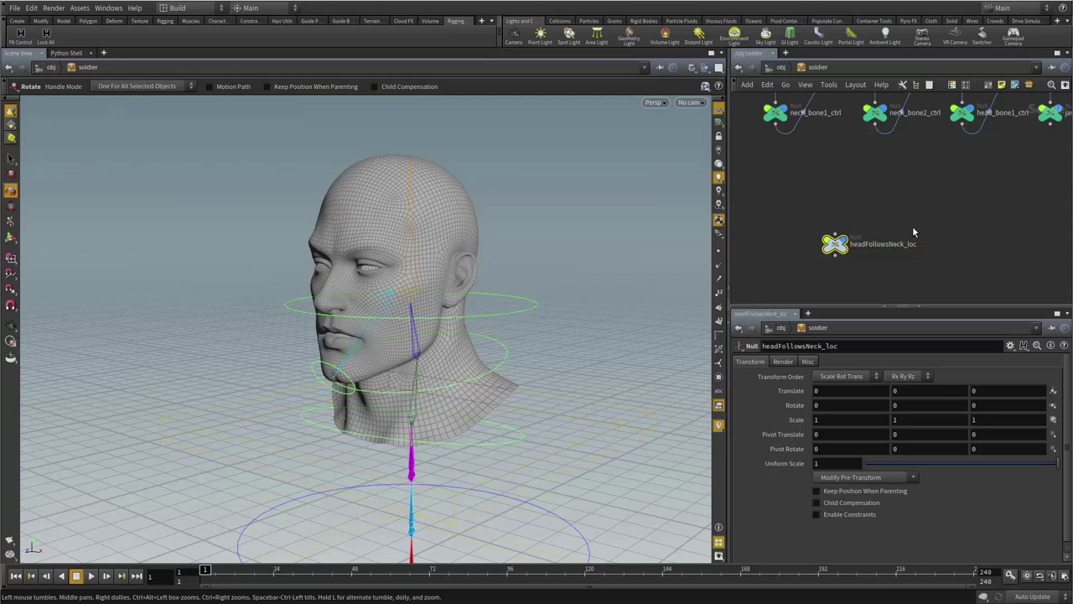
# - Parent headFollowsNeck_loc to head_bone1_ctrl so it snaps to the head control's position
pyautogui.scroll(-2, 890, 253)
pyautogui.moveTo(889, 252); pyautogui.dragTo(869, 272, button='middle')
pyautogui.click(831, 256)
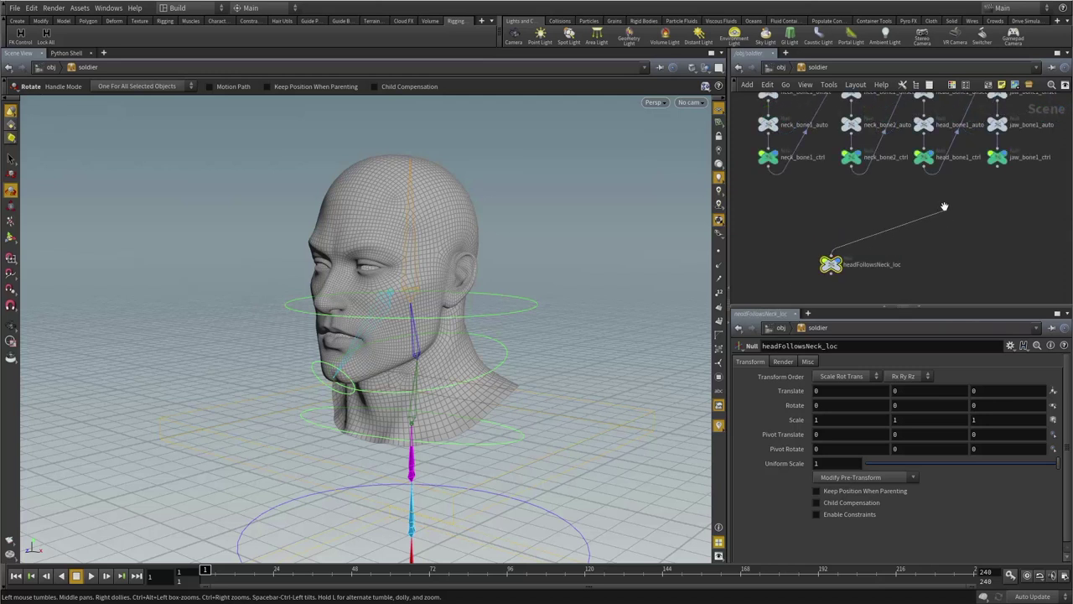
pyautogui.moveTo(945, 206); pyautogui.dragTo(930, 259, button='middle')
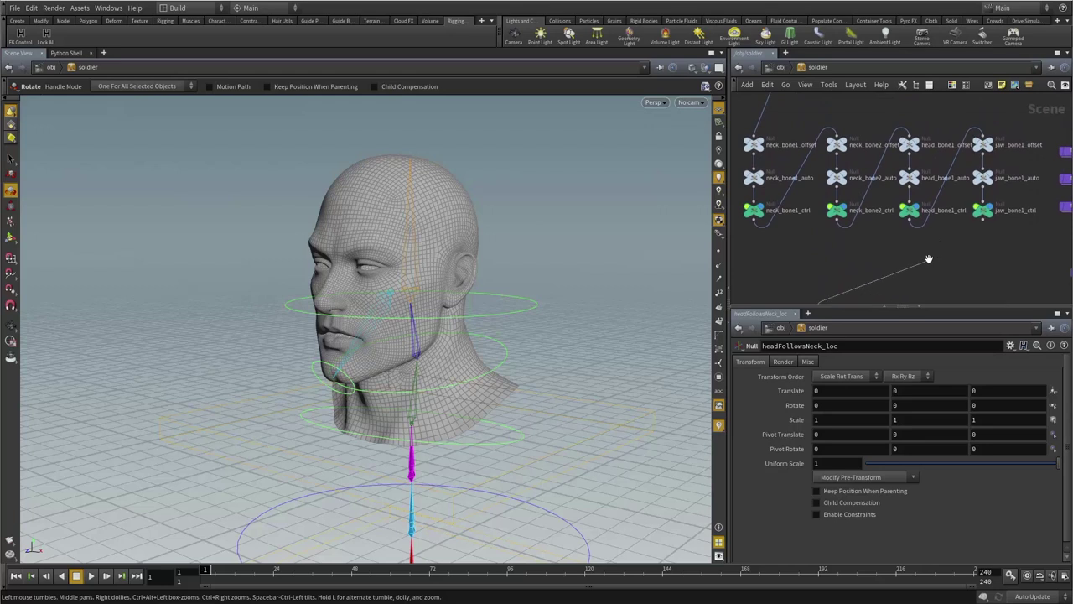
pyautogui.click(912, 219)
pyautogui.moveTo(598, 240); pyautogui.dragTo(591, 293)
pyautogui.press('r')
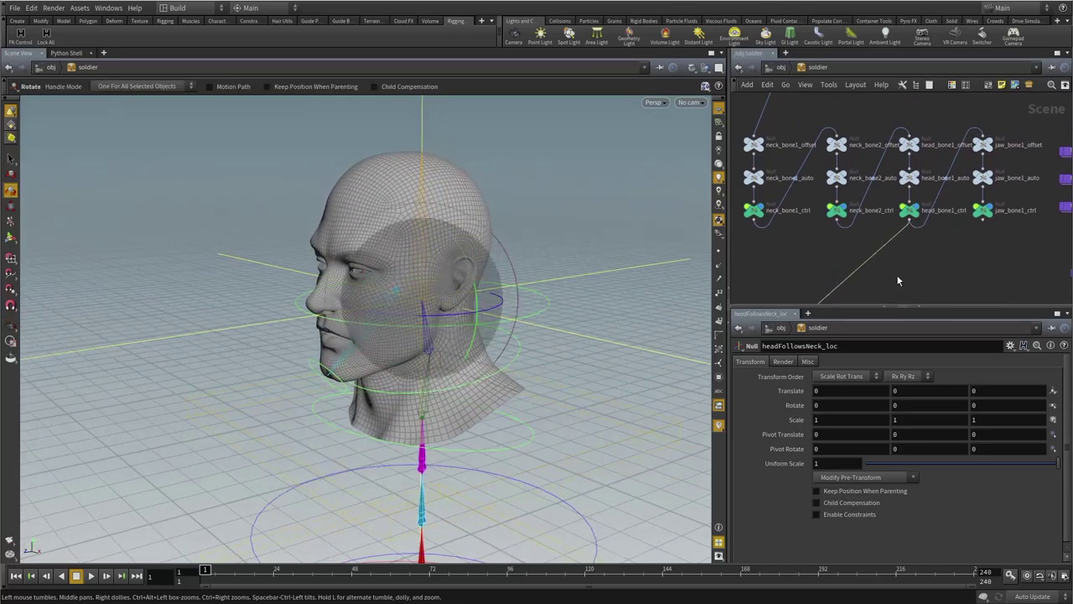
# - Enable Keep Position When Parenting on headFollowsNeck_loc and cut its wire from head_bone1_ctrl
pyautogui.moveTo(898, 281); pyautogui.dragTo(912, 173, button='middle')
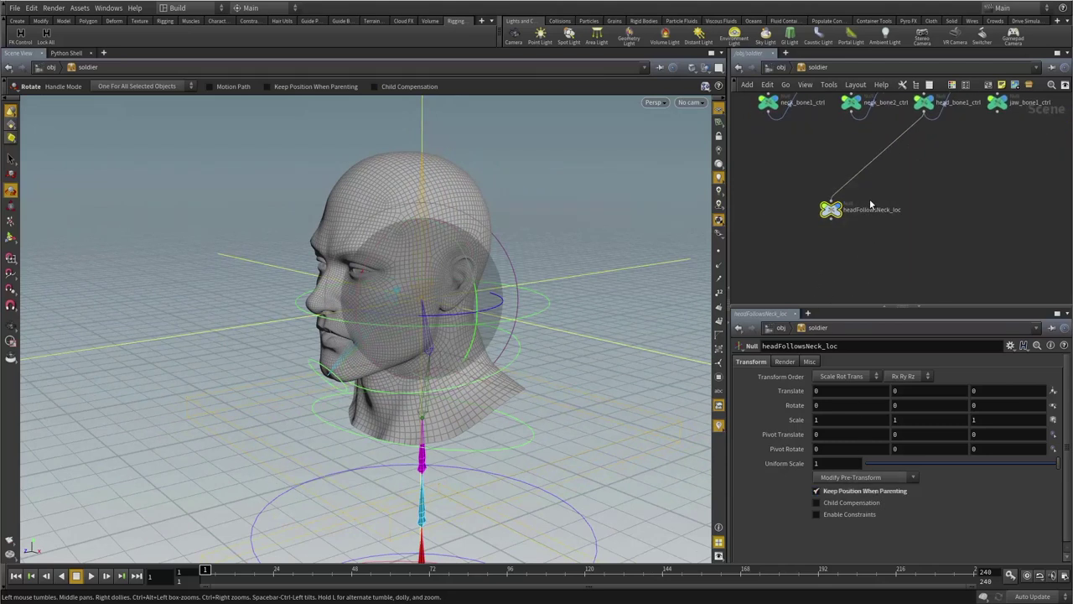
pyautogui.moveTo(849, 156); pyautogui.dragTo(896, 251)
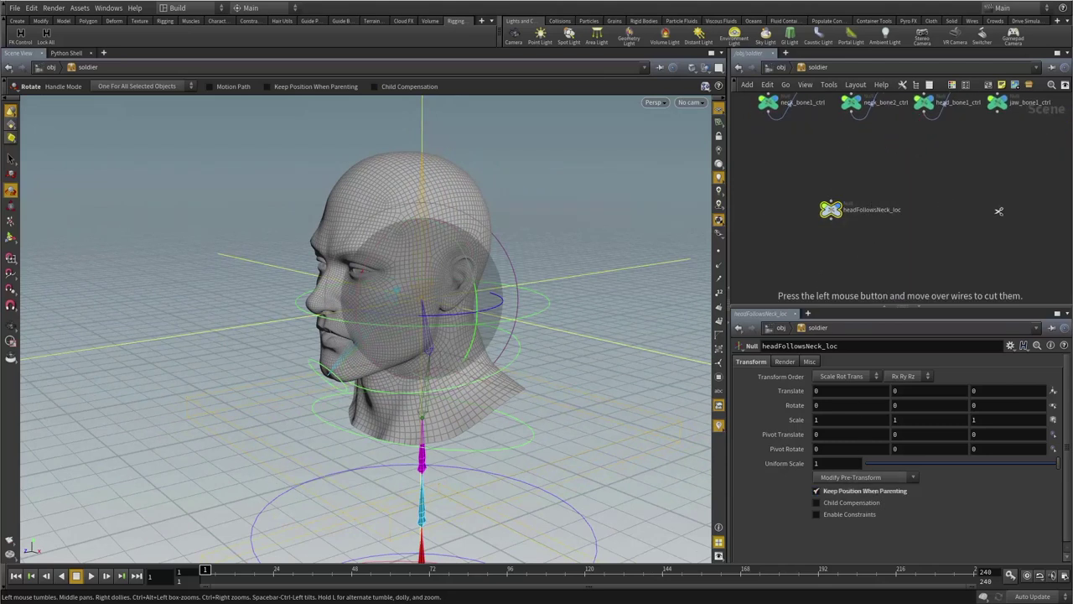
pyautogui.click(864, 249)
pyautogui.moveTo(830, 210)
pyautogui.mouseDown()
pyautogui.moveTo(906, 241)
pyautogui.moveTo(873, 214)
pyautogui.moveTo(845, 213)
pyautogui.mouseUp()
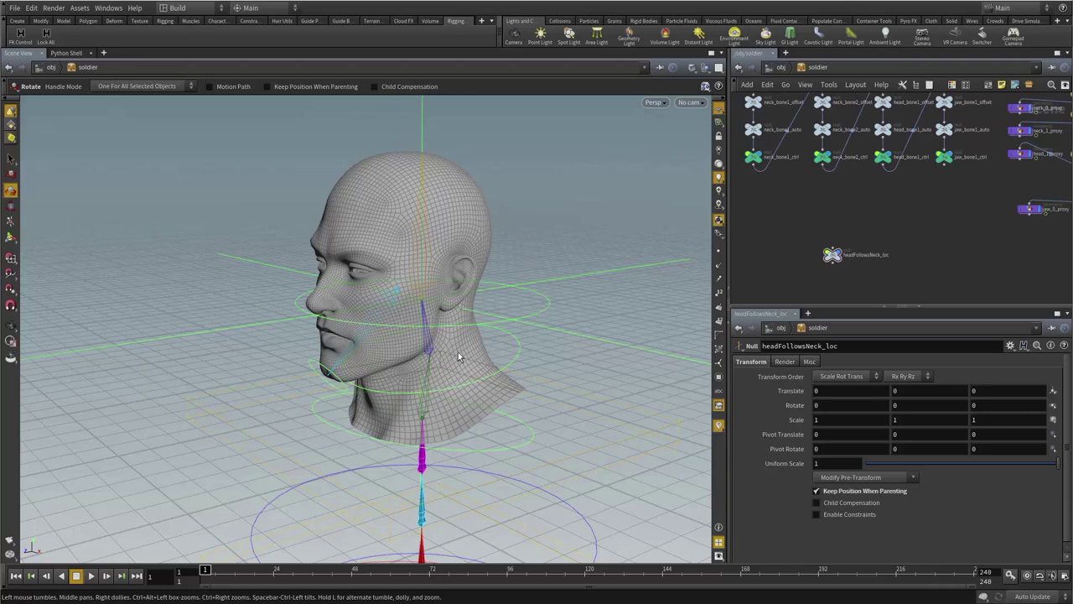
# - Examine headFollowsNeck_loc against neck_bone2_ctrl and neck_bone1_ctrl in the network and viewport
pyautogui.click(543, 353)
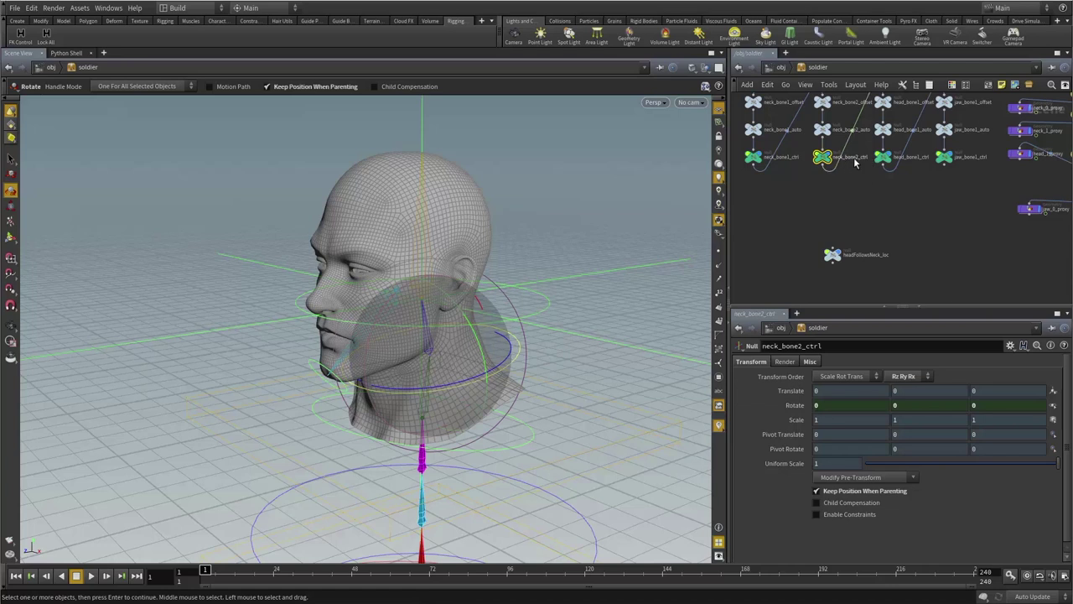
pyautogui.click(833, 254)
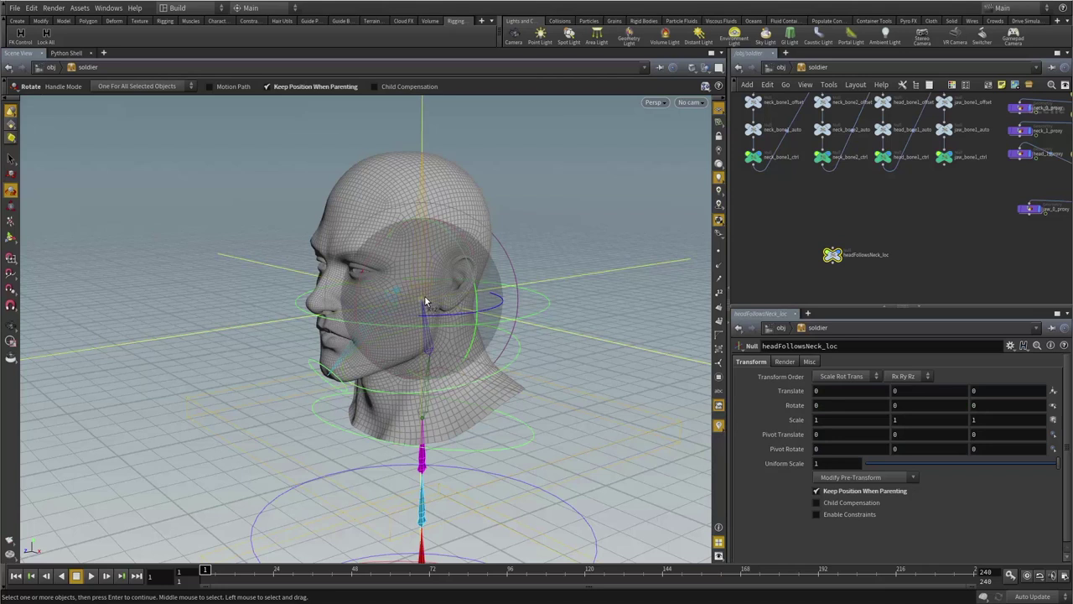
pyautogui.click(889, 210)
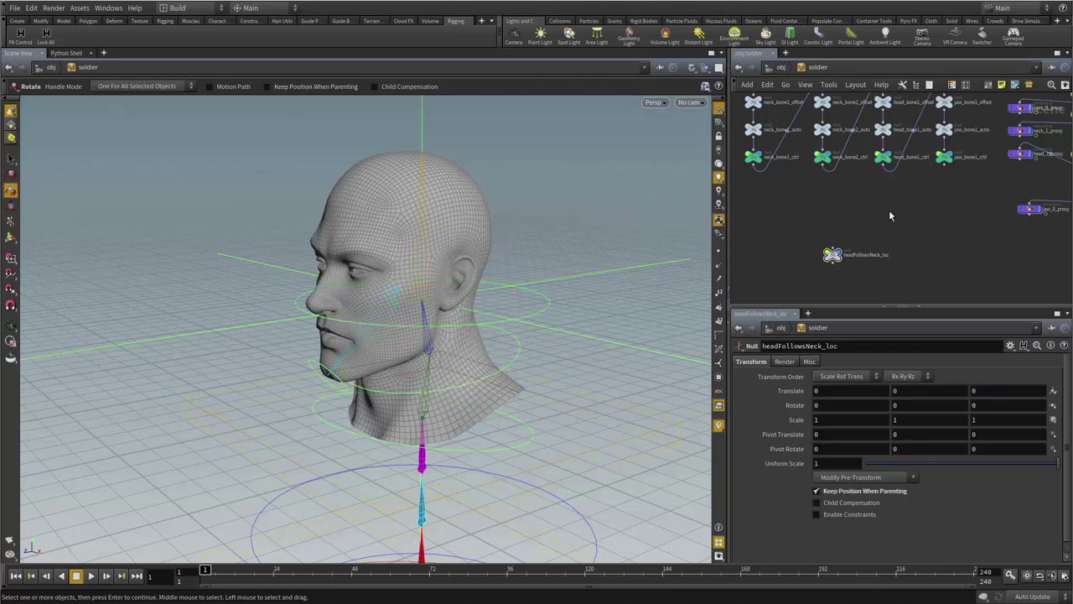
pyautogui.moveTo(902, 224)
pyautogui.mouseDown(button='middle')
pyautogui.moveTo(907, 240)
pyautogui.moveTo(902, 223)
pyautogui.mouseUp(button='middle')
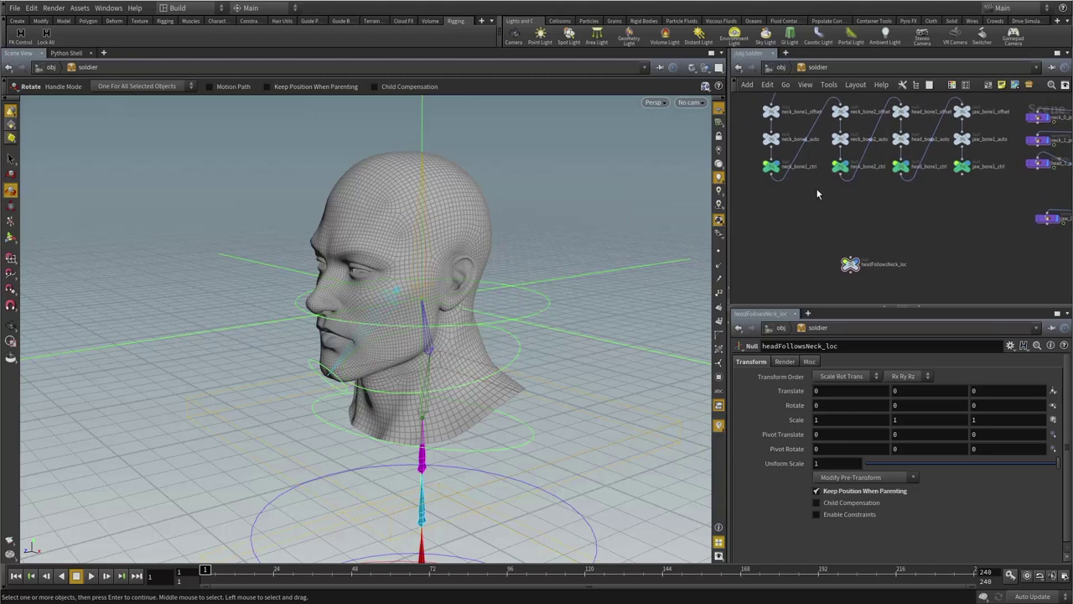
pyautogui.moveTo(792, 201); pyautogui.dragTo(752, 169)
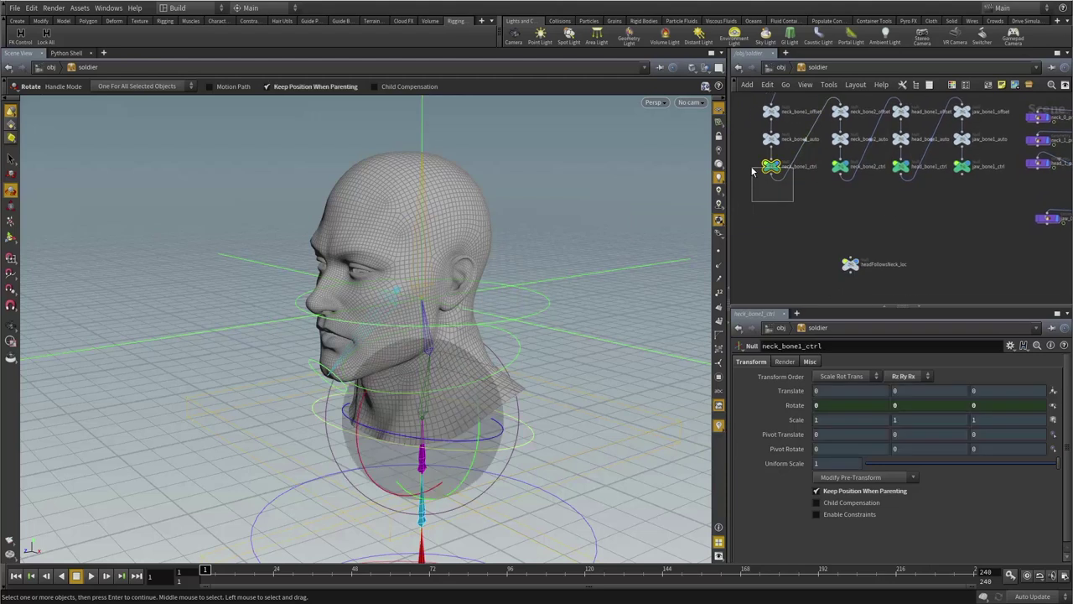
pyautogui.click(790, 209)
pyautogui.moveTo(803, 235); pyautogui.dragTo(898, 291)
pyautogui.moveTo(785, 220); pyautogui.dragTo(884, 287)
pyautogui.click(823, 238)
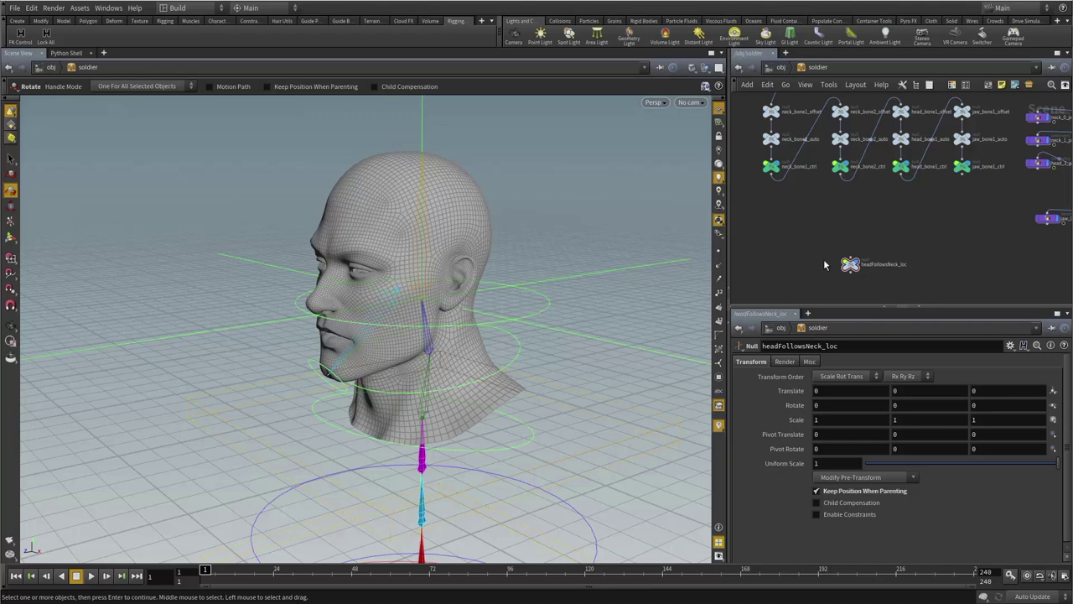
# - Duplicate headFollowsNeck_loc directly below the original and rename the copy headFollowsChest_loc
pyautogui.moveTo(824, 265); pyautogui.dragTo(799, 225, button='middle')
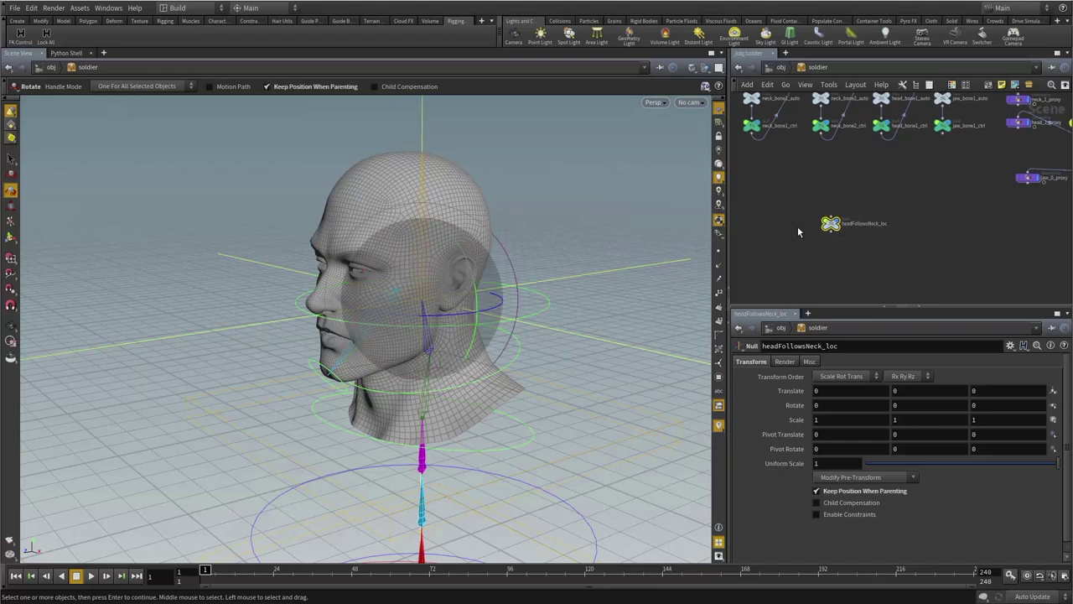
pyautogui.hotkey('ctrl', 'c')
pyautogui.hotkey('ctrl', 'v')
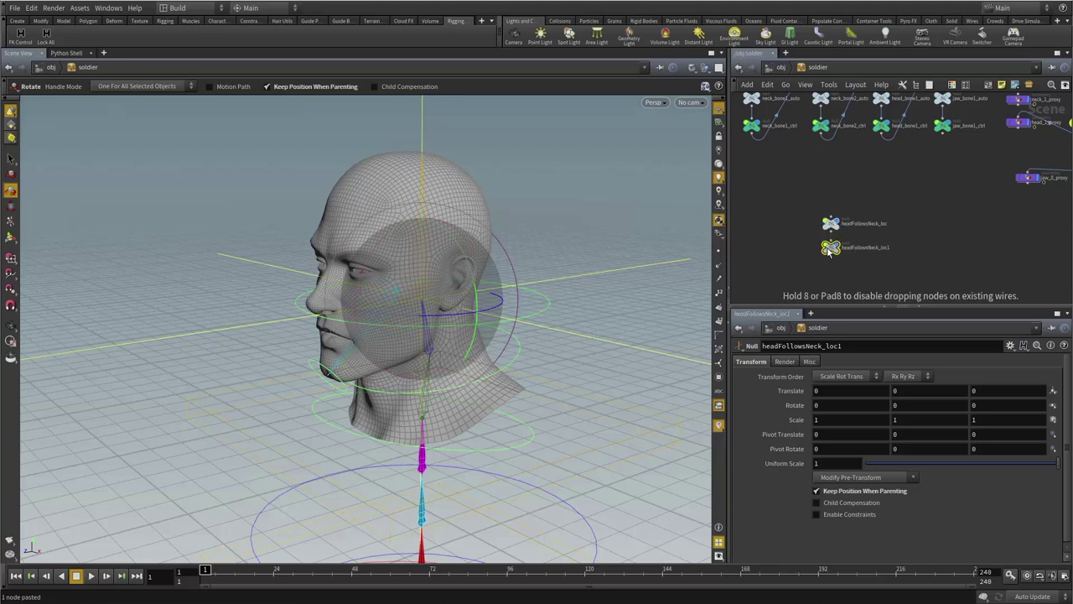
pyautogui.click(830, 248)
pyautogui.scroll(5, 884, 263)
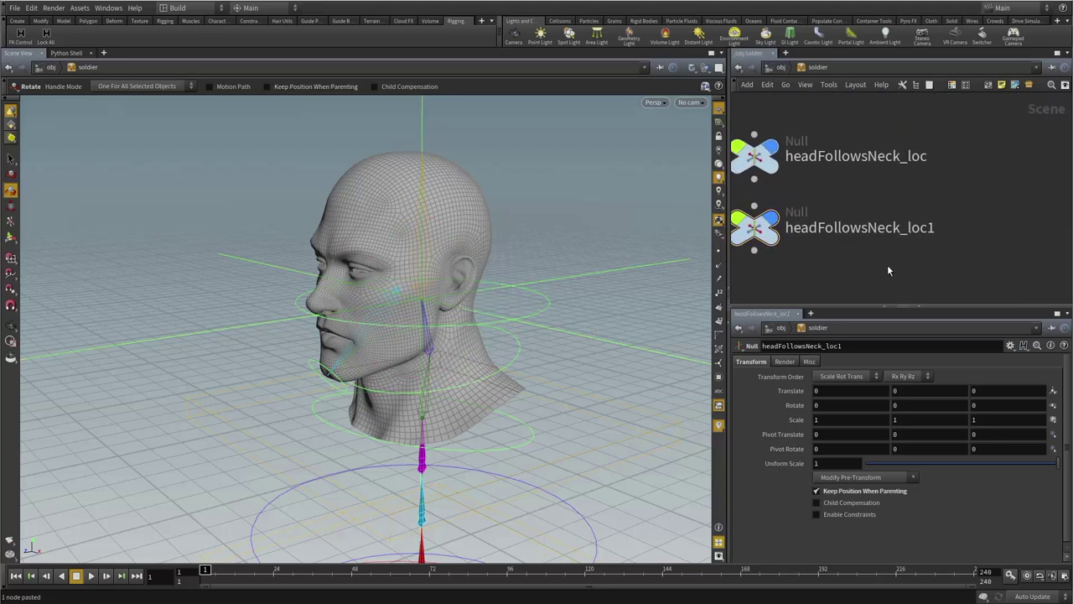
pyautogui.click(870, 229)
pyautogui.moveTo(871, 229); pyautogui.dragTo(787, 228)
# - Duplicate headFollowsChest_loc below itself and rename the copy headFollowsCOG_loc
pyautogui.hotkey('ctrl', 'c')
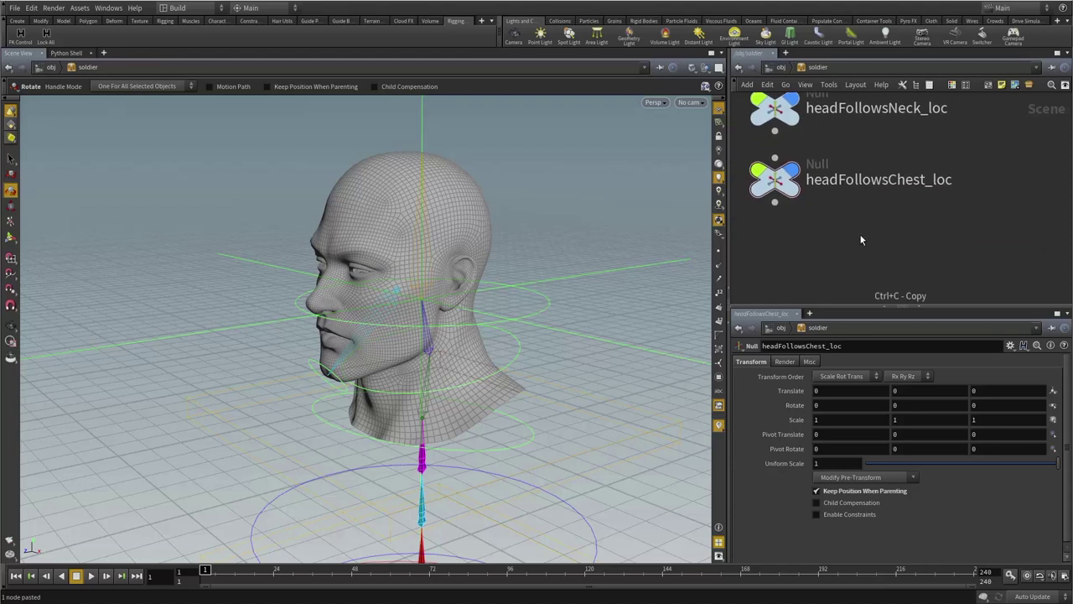
pyautogui.hotkey('ctrl', 'v')
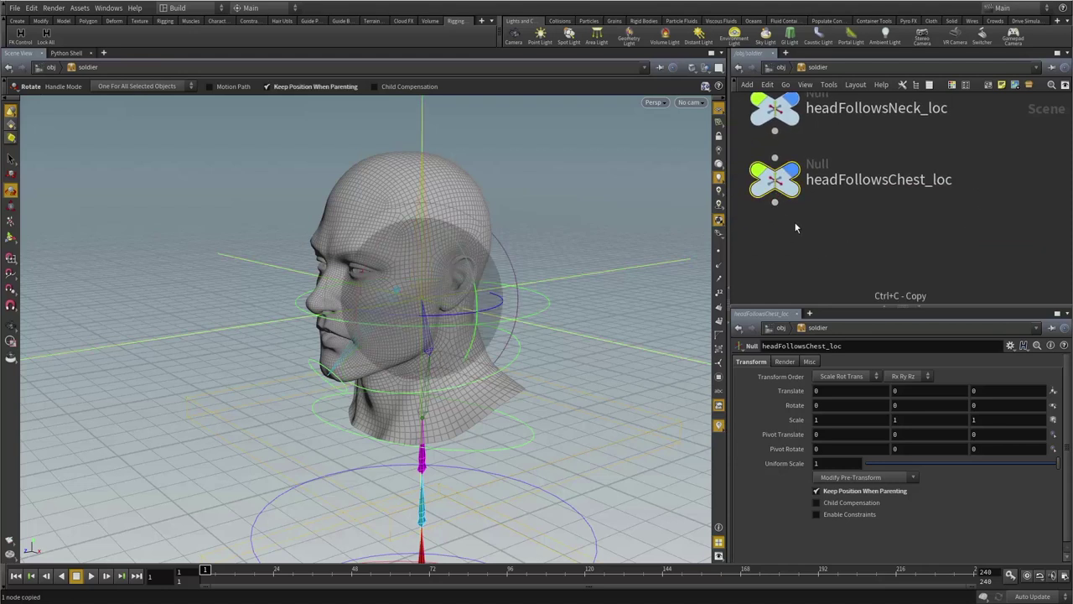
pyautogui.click(795, 222)
pyautogui.moveTo(794, 222); pyautogui.dragTo(774, 237)
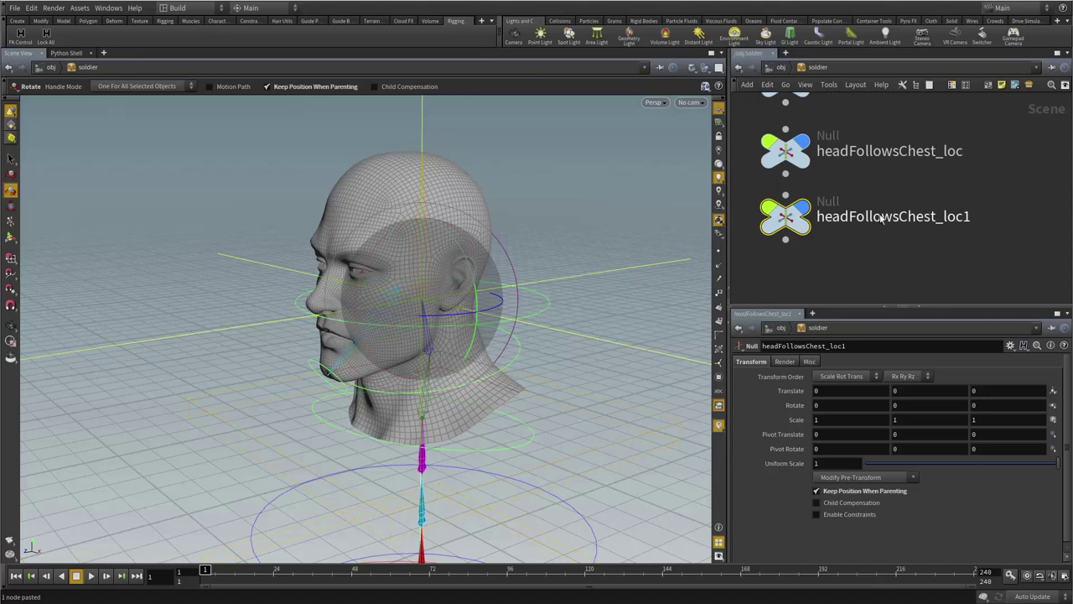
pyautogui.doubleClick(904, 216)
pyautogui.moveTo(903, 216); pyautogui.dragTo(931, 216)
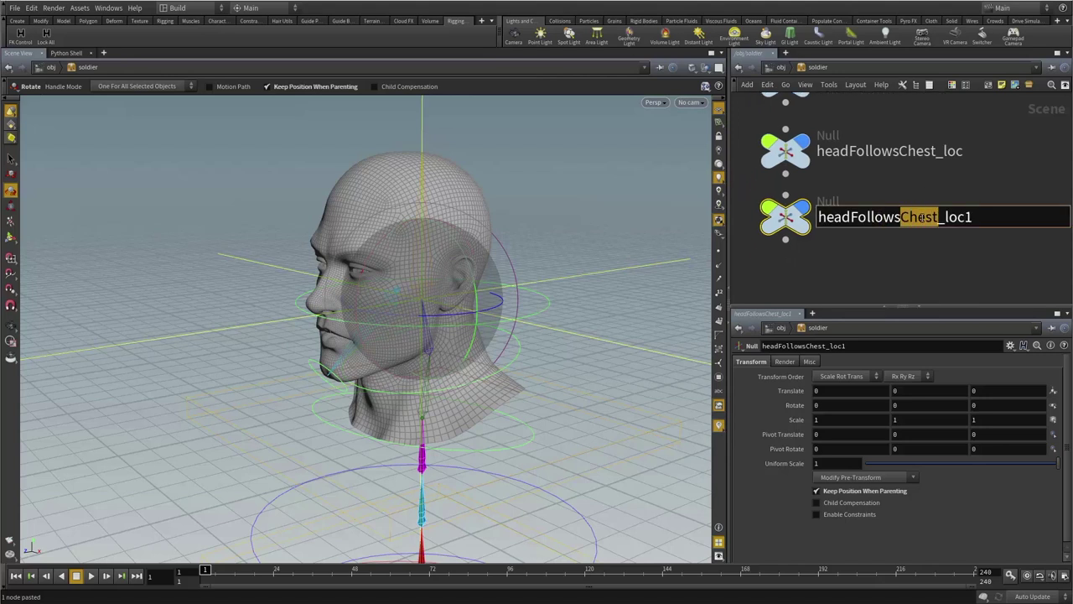
pyautogui.write('COG')
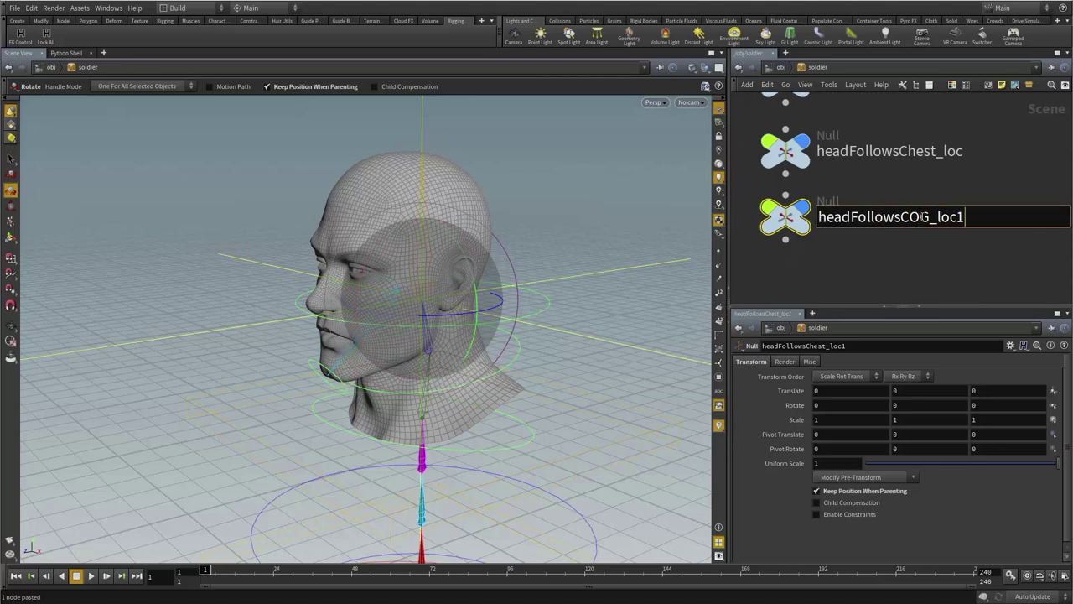
pyautogui.press('BackSpace')
pyautogui.press('Return')
# - Paste another copy of the chest null below headFollowsCOG_loc and rename it headFollowsWorld_loc
pyautogui.moveTo(880, 251); pyautogui.dragTo(899, 194, button='middle')
pyautogui.click(869, 225)
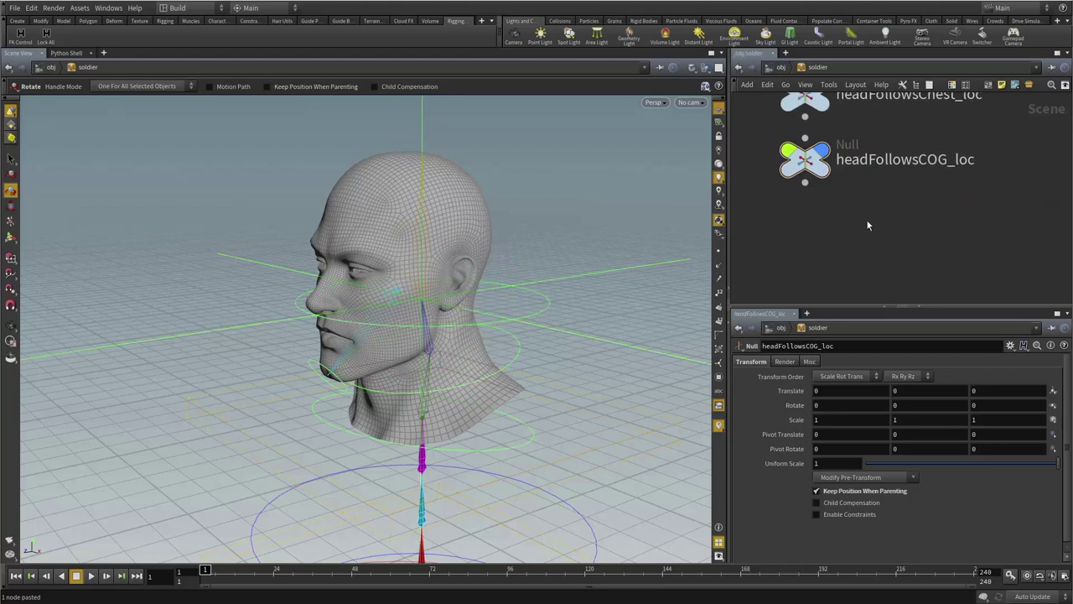
pyautogui.hotkey('ctrl', 'v')
pyautogui.moveTo(869, 224); pyautogui.dragTo(808, 229)
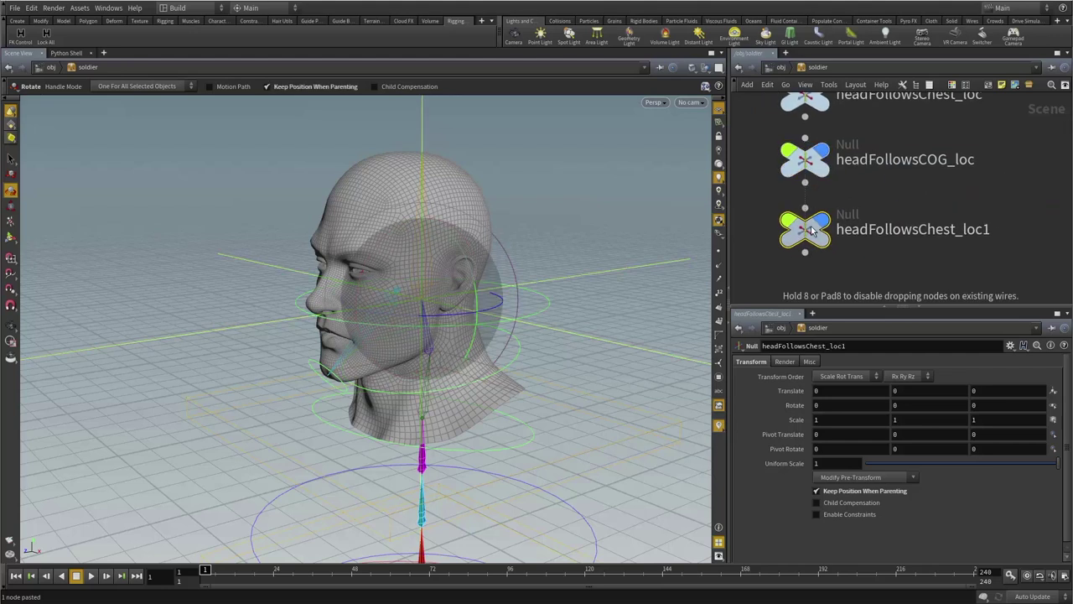
pyautogui.doubleClick(920, 234)
pyautogui.moveTo(921, 227); pyautogui.dragTo(951, 216)
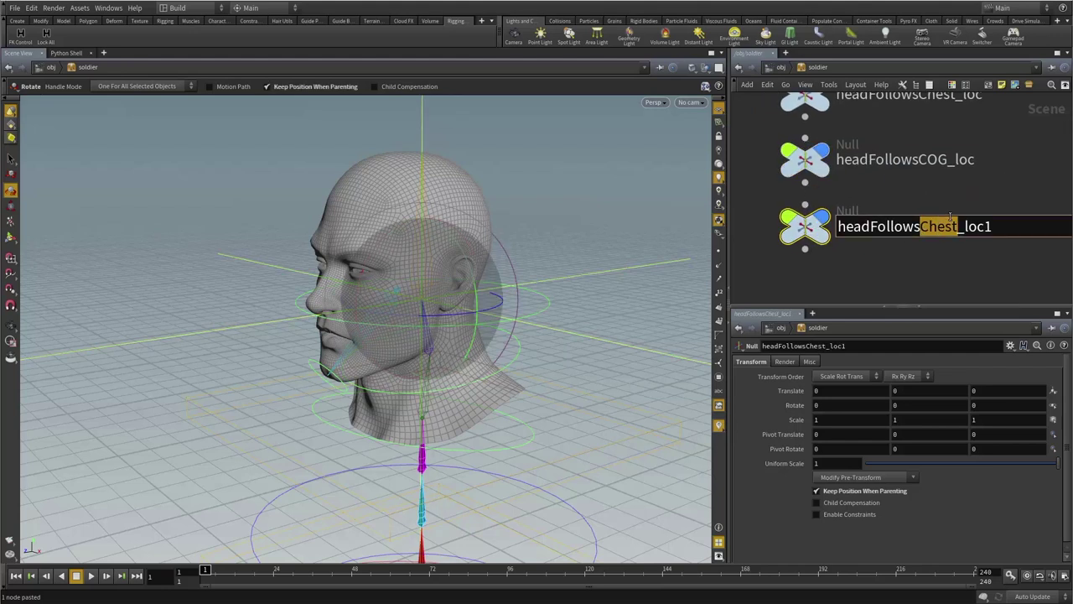
pyautogui.write('World')
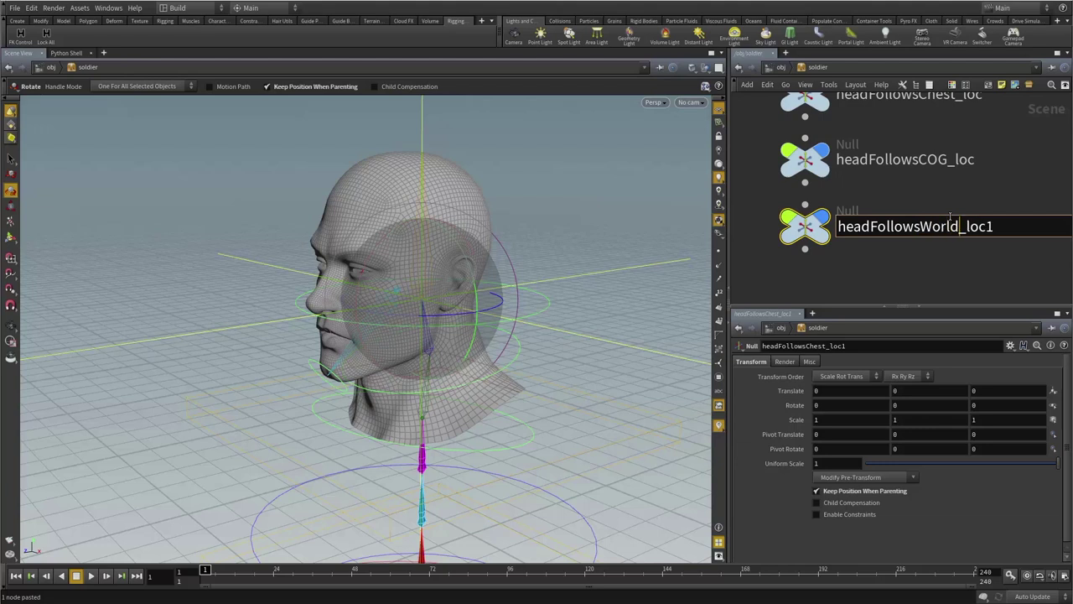
pyautogui.press('BackSpace')
pyautogui.press('Return')
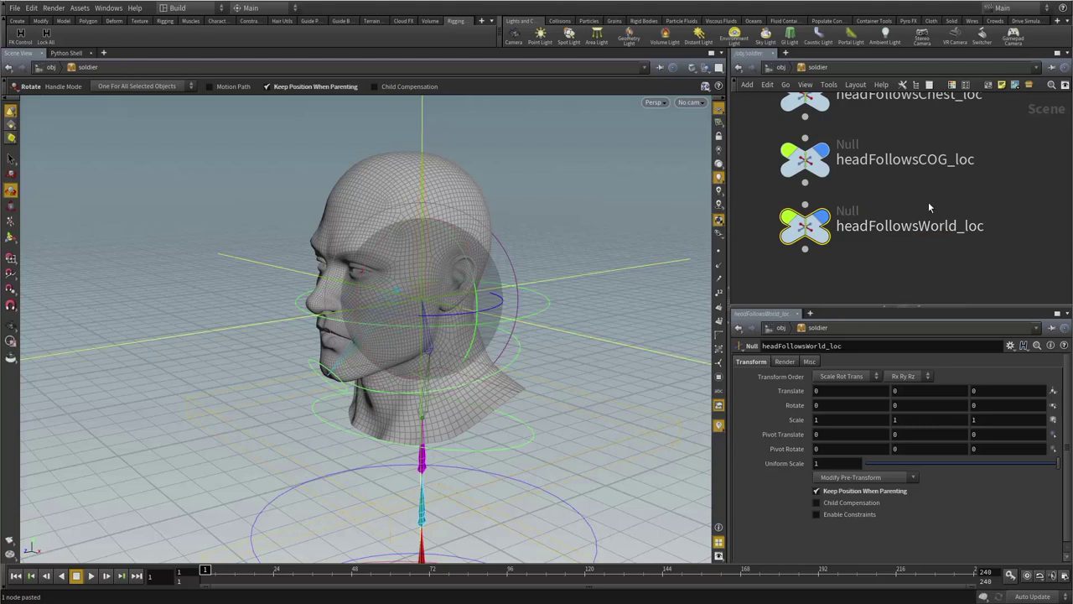
# - Examine the Neck, Chest, COG and World headFollows nulls one by one in the network and viewport
pyautogui.click(929, 201)
pyautogui.scroll(-2, 931, 197)
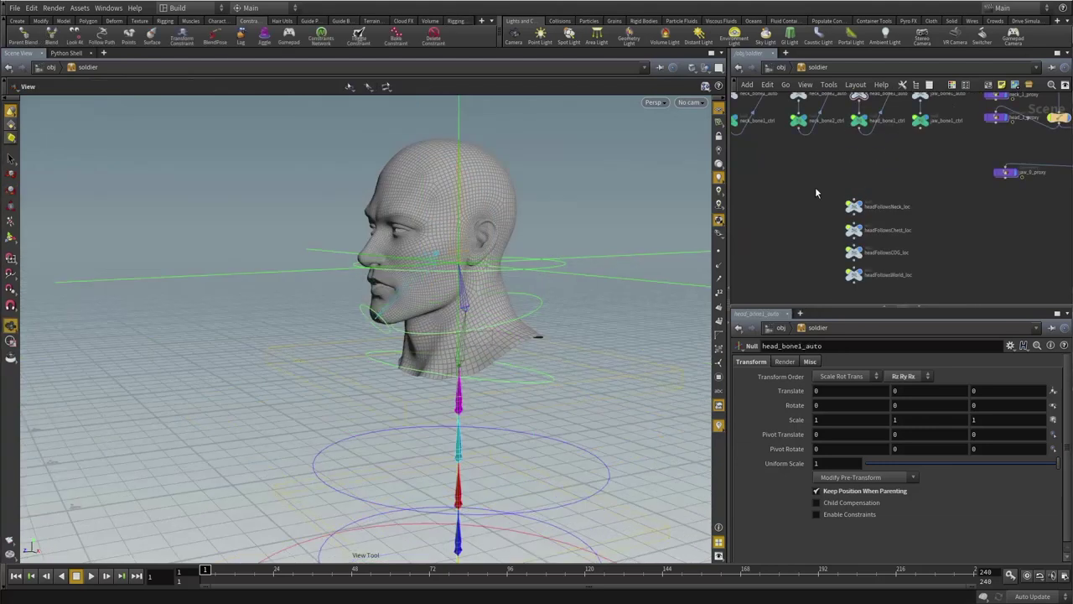
pyautogui.click(853, 206)
pyautogui.click(853, 230)
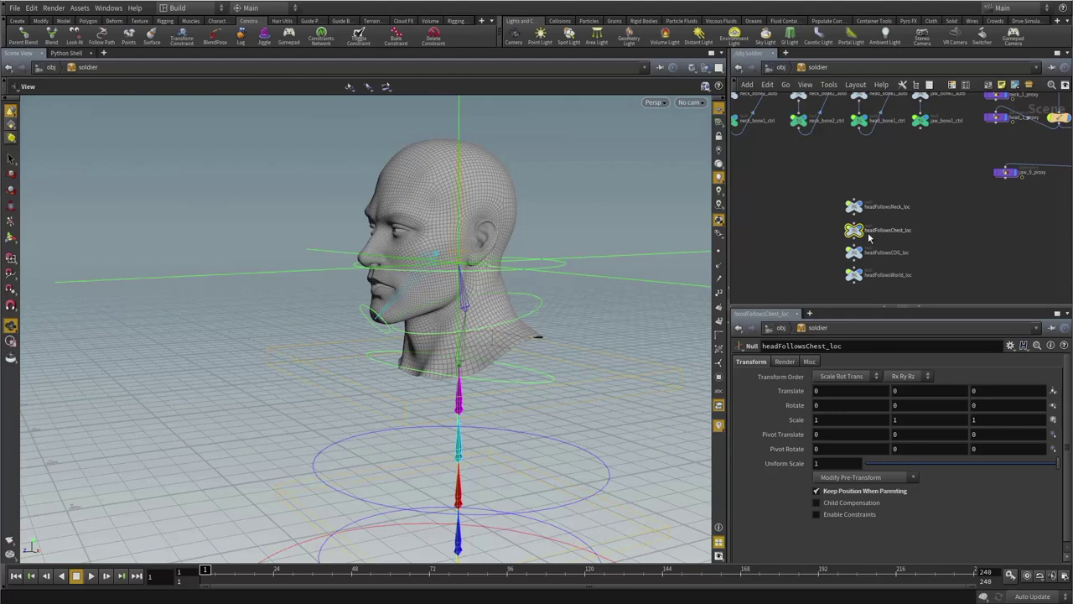
pyautogui.click(853, 252)
pyautogui.click(853, 274)
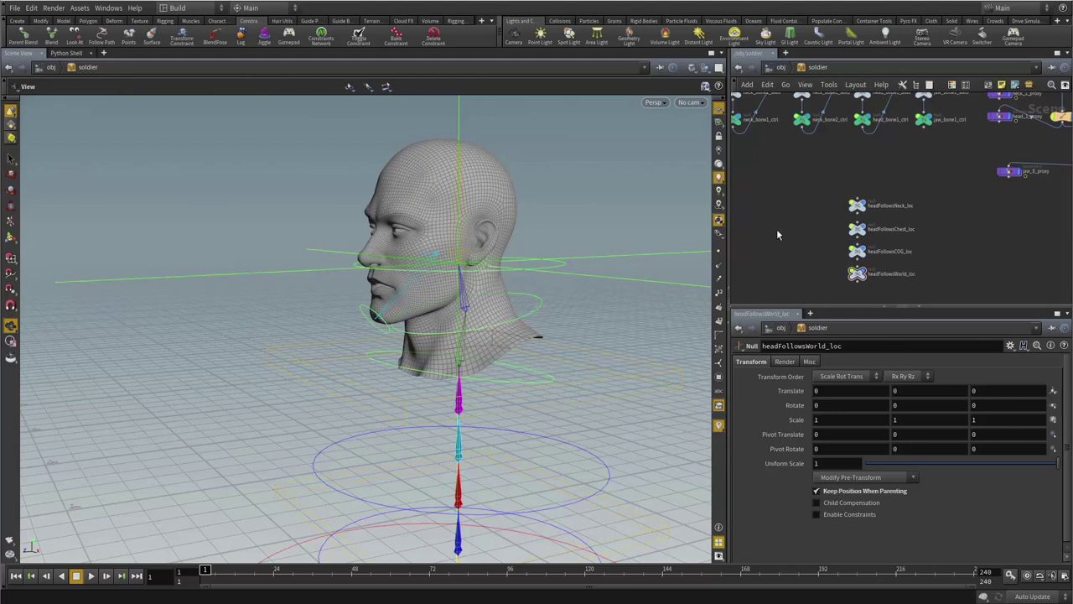
pyautogui.moveTo(585, 264); pyautogui.dragTo(789, 244)
pyautogui.moveTo(805, 212); pyautogui.dragTo(860, 217, button='middle')
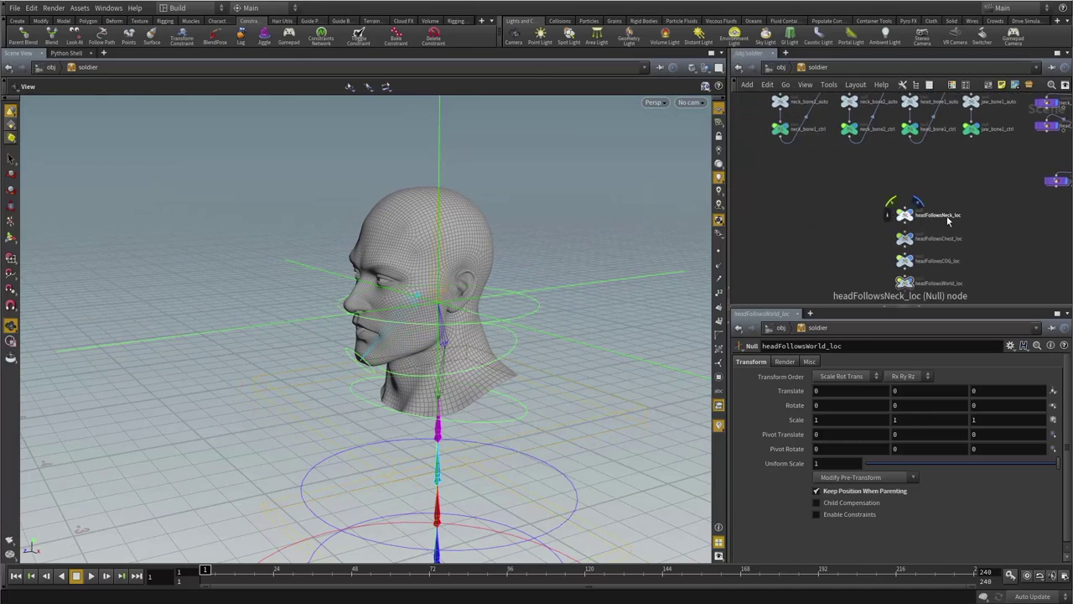
# - Parent headFollowsNeck_loc to neck_bone1_ctrl by wiring its input to that control's output
pyautogui.click(905, 208)
pyautogui.moveTo(813, 167); pyautogui.dragTo(848, 223, button='middle')
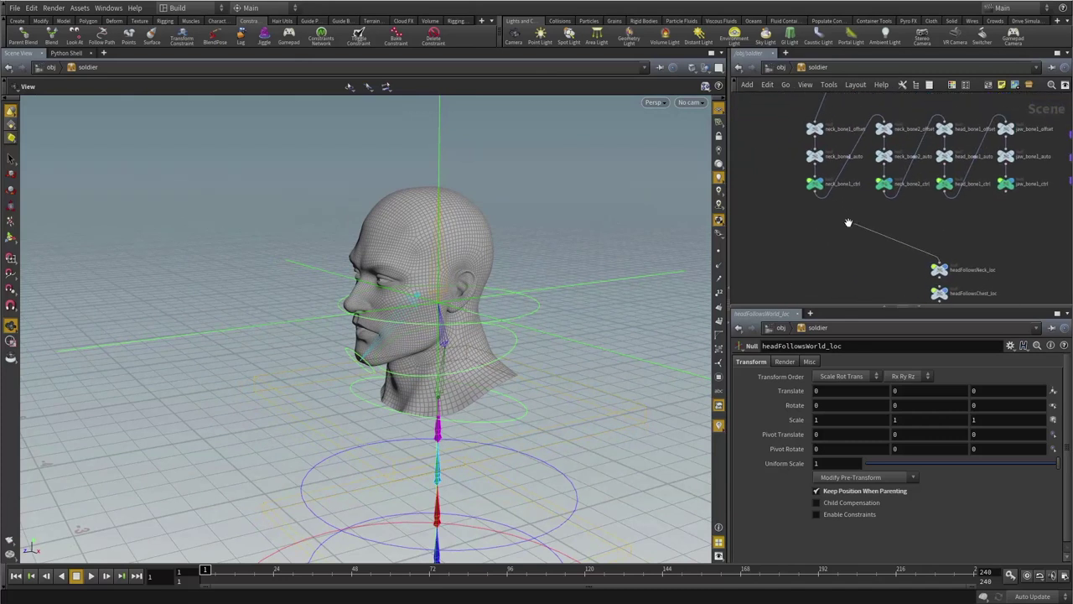
pyautogui.click(816, 196)
pyautogui.moveTo(851, 216); pyautogui.dragTo(820, 159, button='middle')
# - Parent headFollowsChest_loc to the chest_IK control by wiring its input to that control's output
pyautogui.click(910, 230)
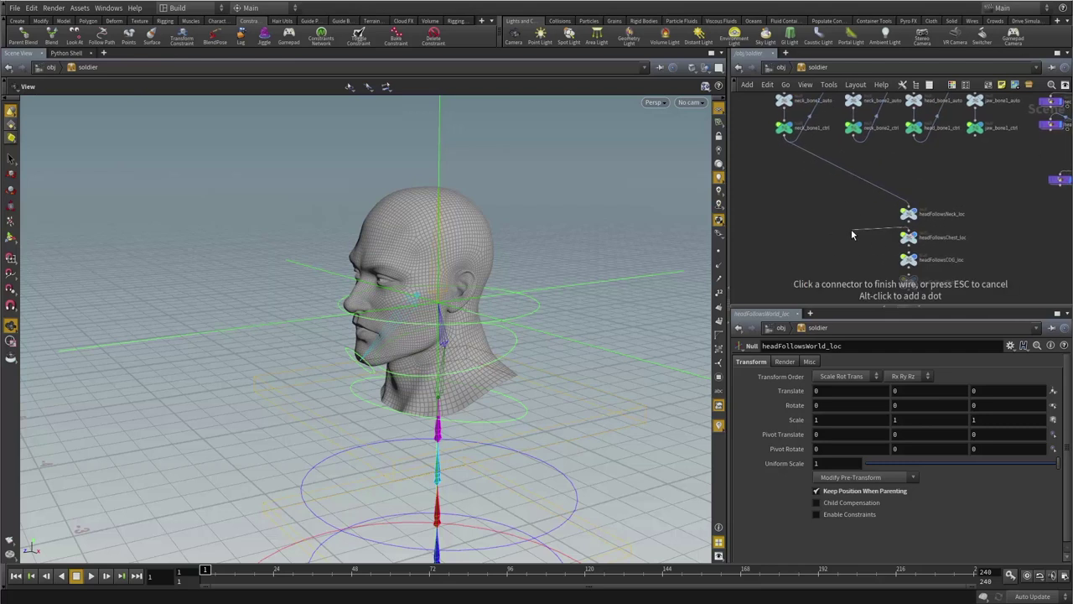
pyautogui.moveTo(822, 213); pyautogui.dragTo(864, 270, button='middle')
pyautogui.moveTo(797, 181); pyautogui.dragTo(831, 257, button='middle')
pyautogui.moveTo(840, 184)
pyautogui.mouseDown(button='middle')
pyautogui.moveTo(851, 254)
pyautogui.moveTo(826, 298)
pyautogui.mouseUp(button='middle')
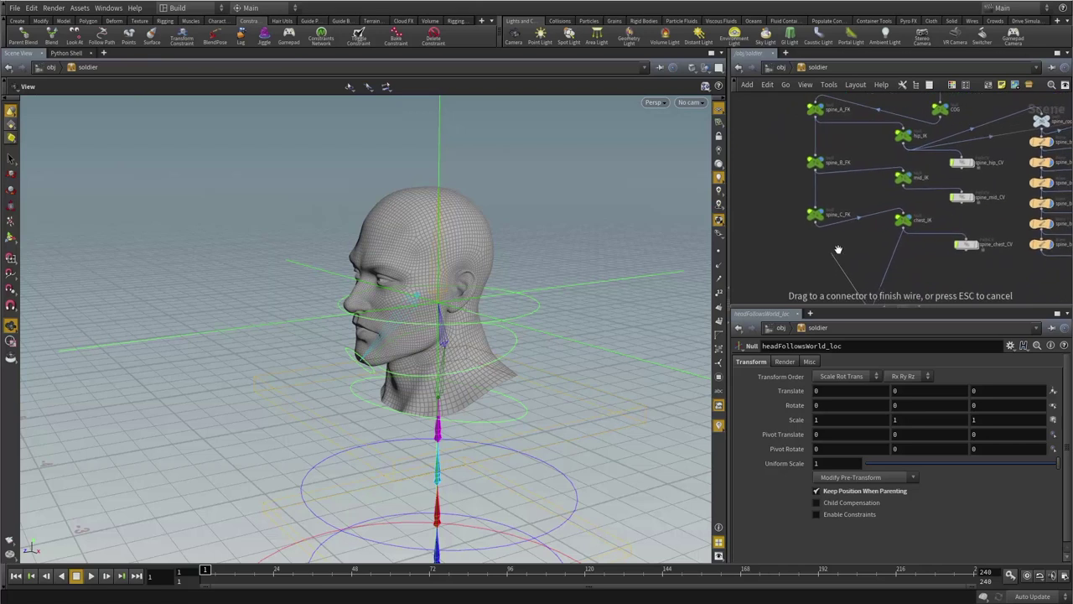
pyautogui.click(904, 229)
# - Parent headFollowsCOG_loc to the COG control by wiring its input to that control's output
pyautogui.moveTo(852, 253); pyautogui.dragTo(826, 138, button='middle')
pyautogui.moveTo(822, 230); pyautogui.dragTo(793, 196, button='middle')
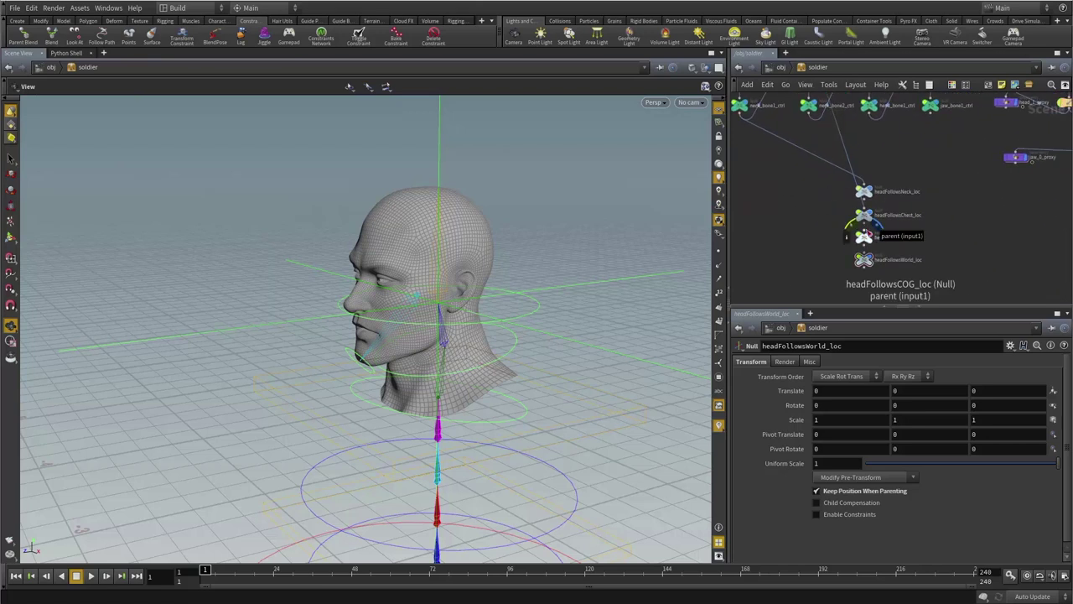
pyautogui.click(865, 230)
pyautogui.moveTo(805, 208); pyautogui.dragTo(854, 269, button='middle')
pyautogui.moveTo(772, 214); pyautogui.dragTo(818, 304, button='middle')
pyautogui.moveTo(775, 147); pyautogui.dragTo(796, 298, button='middle')
pyautogui.moveTo(779, 161); pyautogui.dragTo(778, 237, button='middle')
pyautogui.moveTo(919, 242); pyautogui.dragTo(833, 199, button='middle')
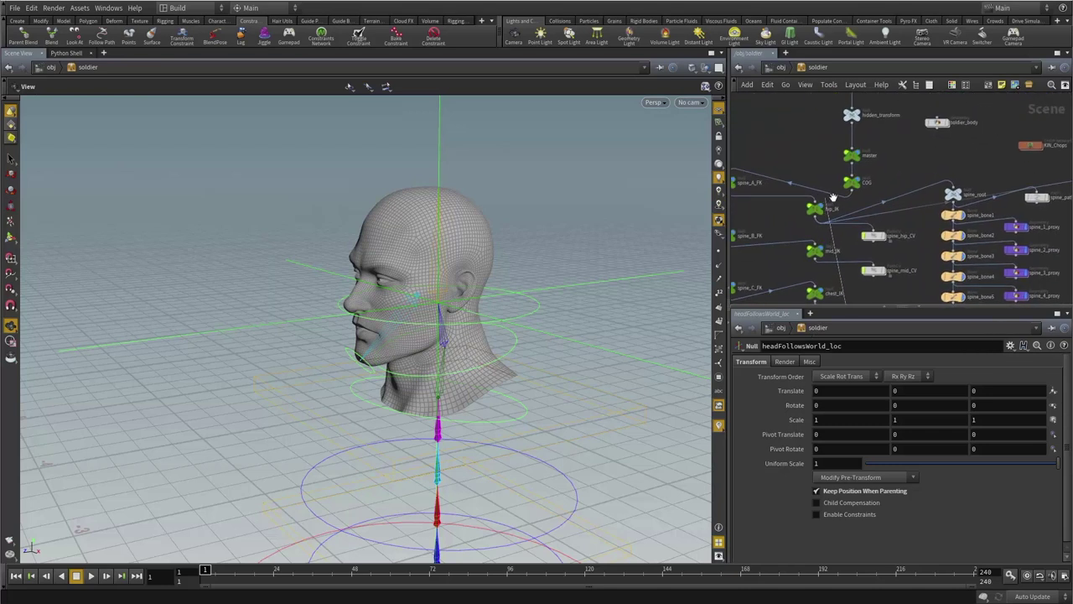
pyautogui.click(853, 194)
# - Parent headFollowsWorld_loc to the master control near the start of the rig hierarchy
pyautogui.keyDown('alt'); pyautogui.moveTo(832, 202); pyautogui.dragTo(843, 294, button='right'); pyautogui.keyUp('alt')
pyautogui.keyDown('alt'); pyautogui.moveTo(844, 294); pyautogui.dragTo(827, 204, button='middle'); pyautogui.keyUp('alt')
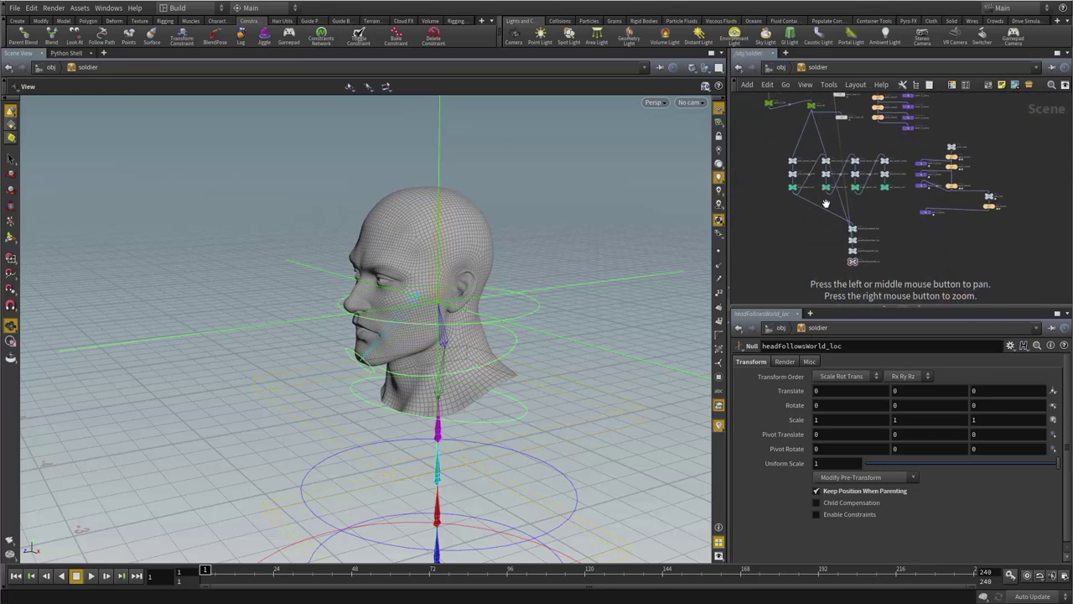
pyautogui.keyDown('alt'); pyautogui.moveTo(827, 203); pyautogui.dragTo(870, 294, button='right'); pyautogui.keyUp('alt')
pyautogui.keyDown('alt'); pyautogui.moveTo(871, 294); pyautogui.dragTo(857, 240, button='middle'); pyautogui.keyUp('alt')
pyautogui.click(850, 208)
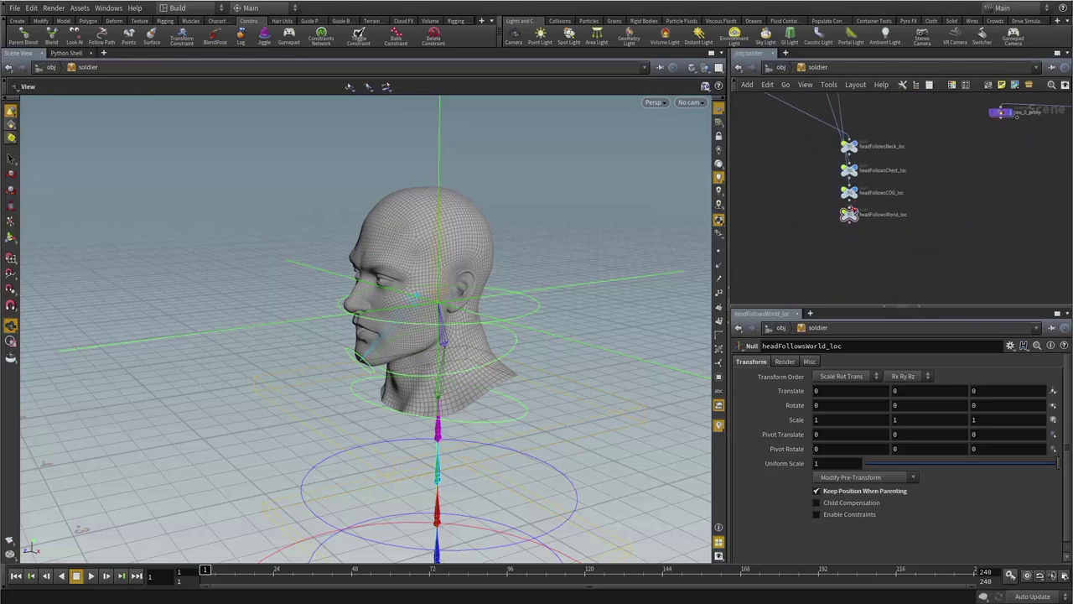
pyautogui.scroll(-4, 809, 182)
pyautogui.moveTo(810, 182); pyautogui.dragTo(843, 296, button='middle')
pyautogui.moveTo(787, 99); pyautogui.dragTo(811, 193, button='middle')
pyautogui.scroll(8, 811, 193)
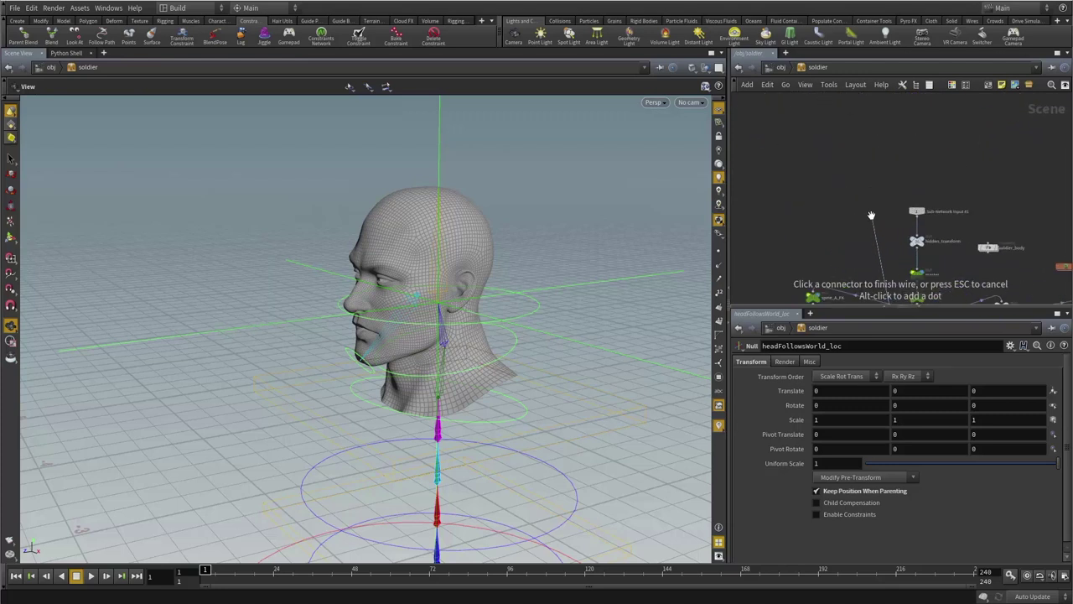
pyautogui.click(845, 194)
pyautogui.scroll(-8, 805, 222)
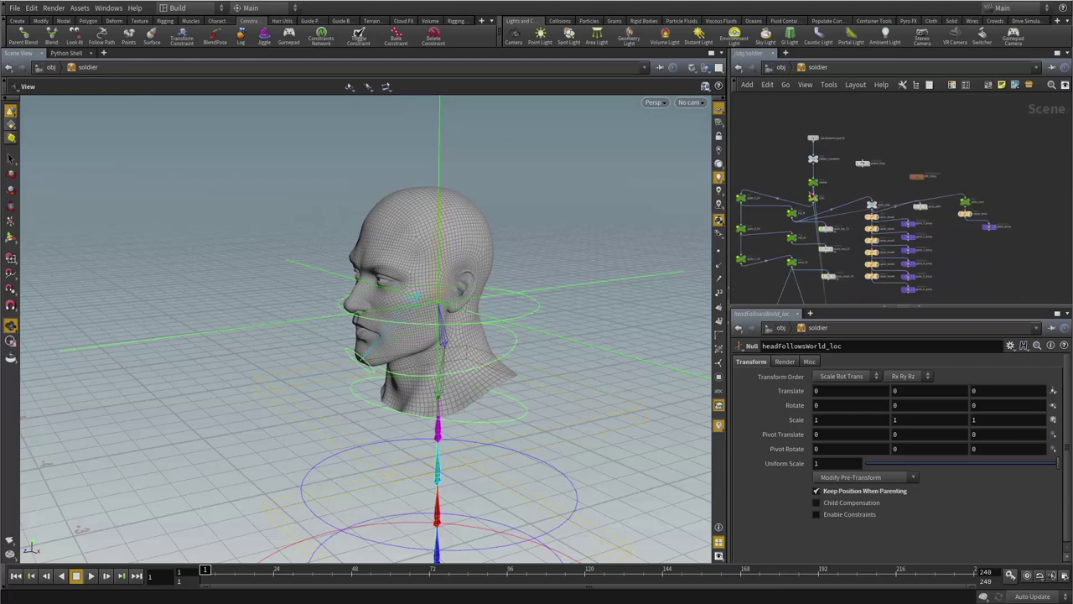
# - Hide the four headFollows nulls in the viewport and move them together to the left of the neck control chains
pyautogui.scroll(8, 850, 259)
pyautogui.moveTo(851, 107); pyautogui.dragTo(949, 261)
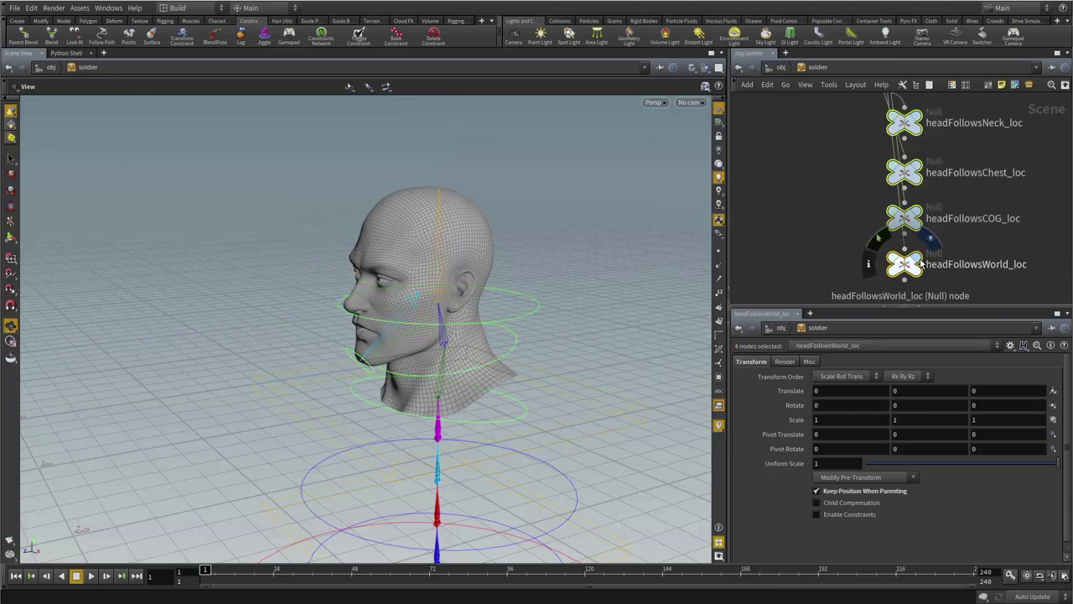
pyautogui.scroll(-3, 866, 230)
pyautogui.moveTo(866, 230); pyautogui.dragTo(918, 228, button='middle')
pyautogui.moveTo(952, 202); pyautogui.dragTo(752, 189)
pyautogui.click(868, 183)
# - Start a Parent Blend constraint with Keep position and accept head_bone1_auto as the object to constrain
pyautogui.scroll(-3, 878, 183)
pyautogui.moveTo(893, 198); pyautogui.dragTo(902, 225, button='middle')
pyautogui.scroll(4, 911, 220)
pyautogui.scroll(2, 903, 225)
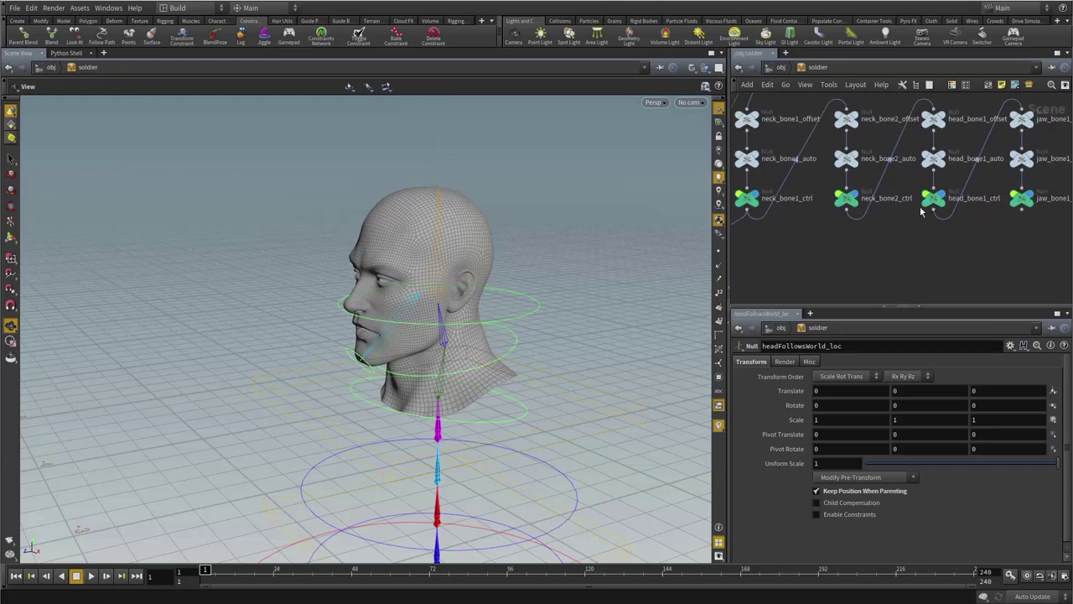
pyautogui.click(934, 161)
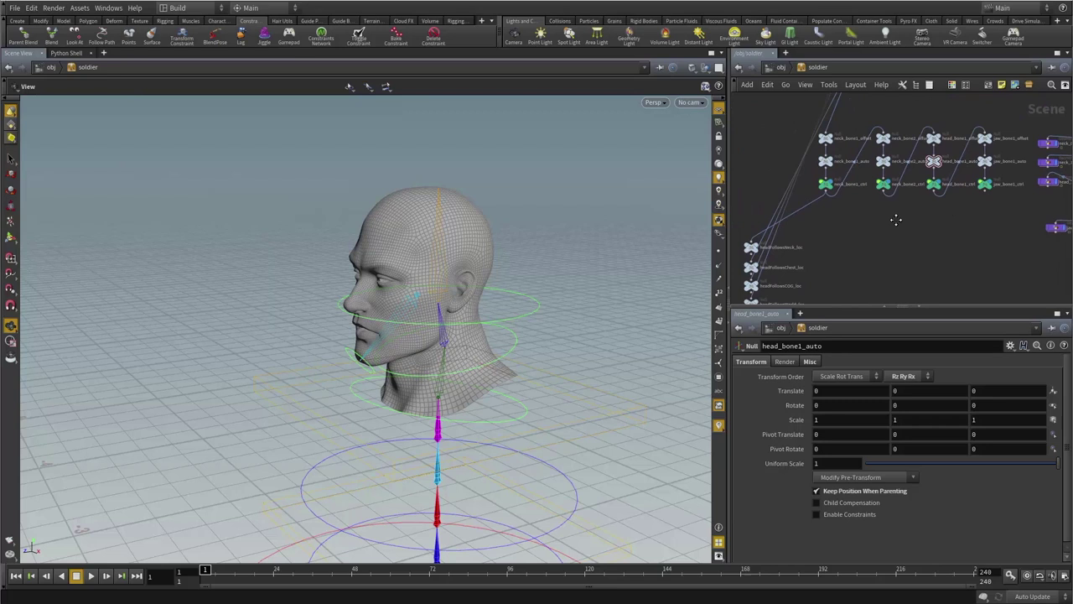
pyautogui.moveTo(896, 220); pyautogui.dragTo(889, 215, button='middle')
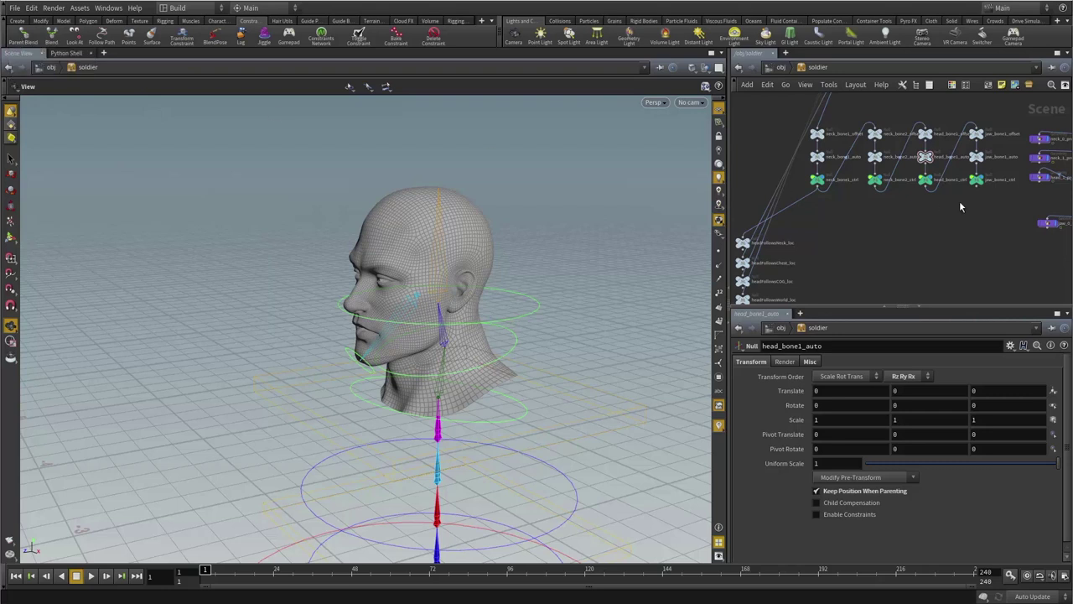
pyautogui.click(22, 37)
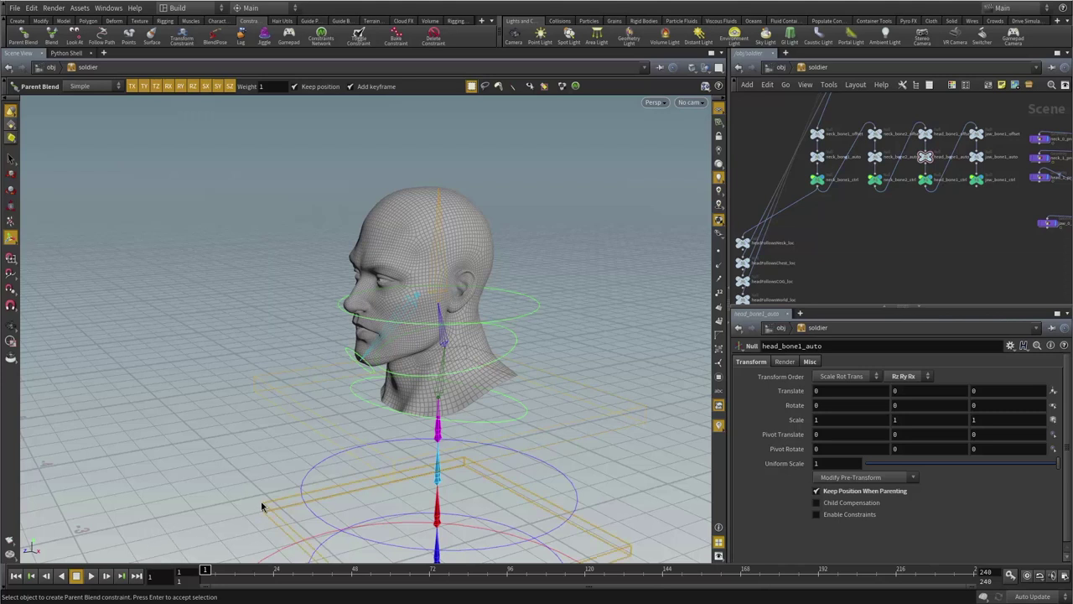
pyautogui.scroll(4, 945, 212)
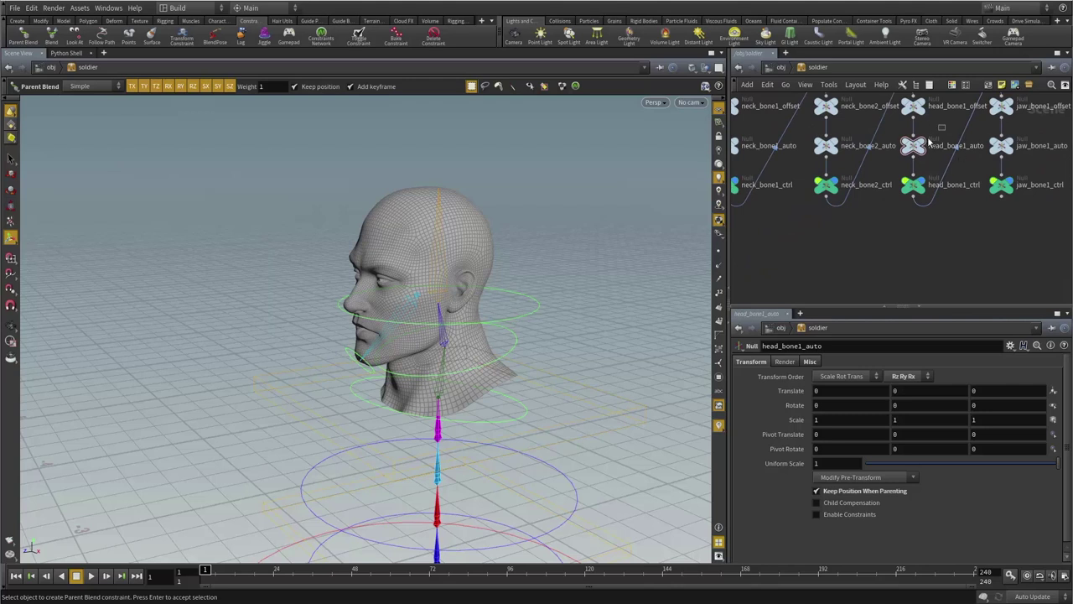
pyautogui.click(914, 145)
pyautogui.rightClick(593, 180)
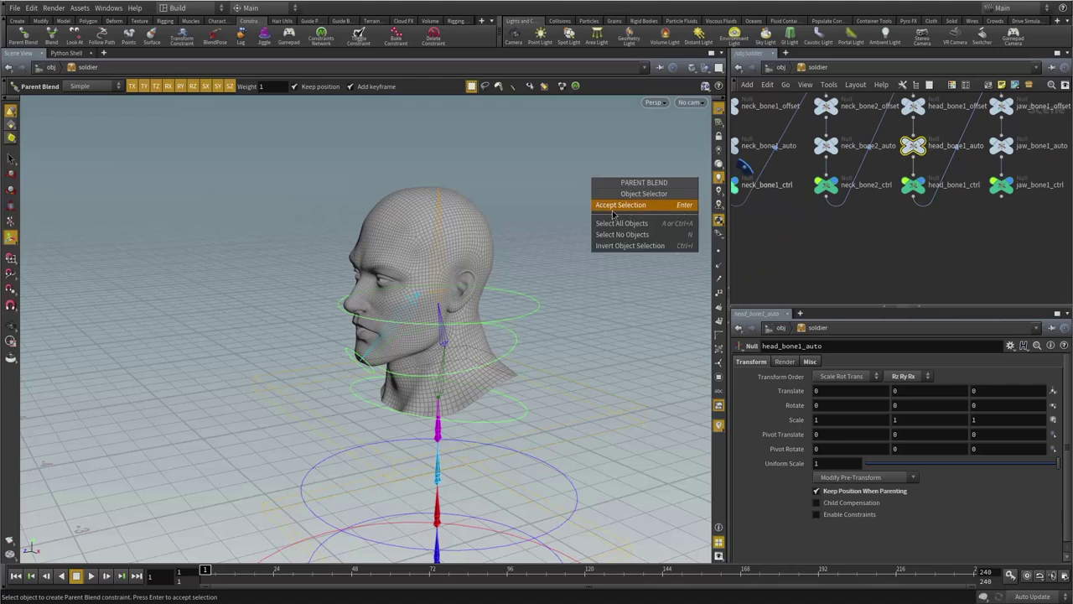
pyautogui.click(614, 210)
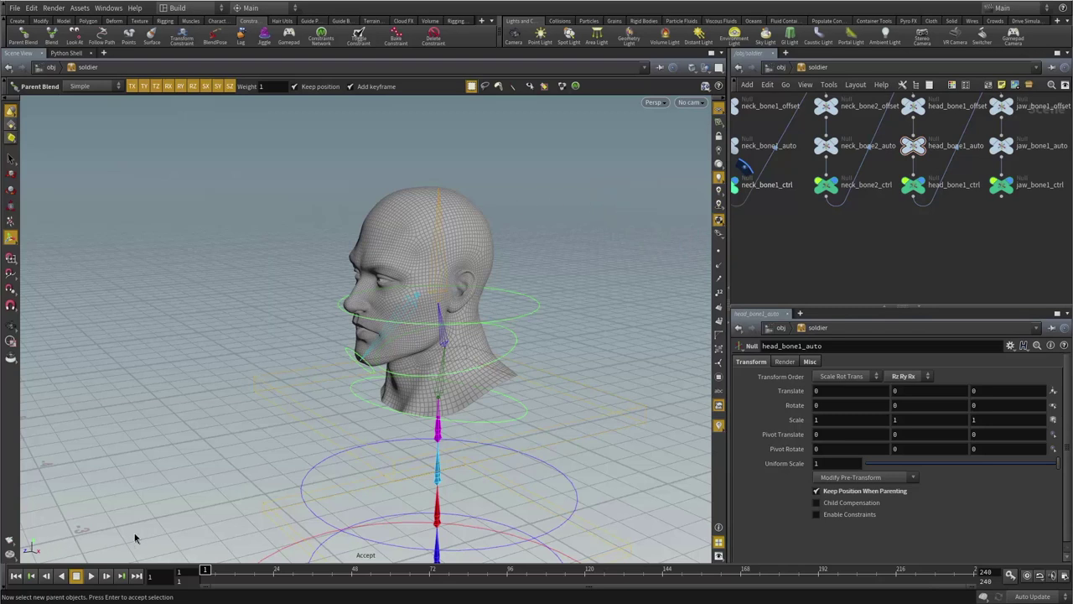
# - Select headFollowsNeck_loc, headFollowsChest_loc, headFollowsCOG_loc and headFollowsWorld_loc, in that order, and accept them as the Parent Blend's parents
pyautogui.scroll(-5, 857, 247)
pyautogui.moveTo(817, 261); pyautogui.dragTo(981, 225, button='middle')
pyautogui.scroll(4, 982, 225)
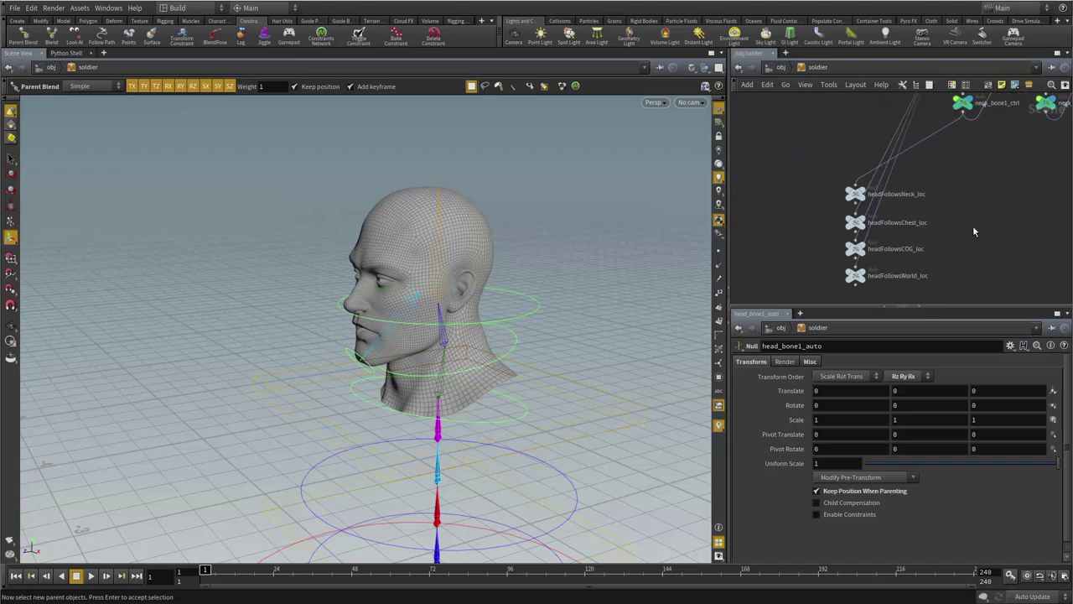
pyautogui.moveTo(796, 175); pyautogui.dragTo(979, 187)
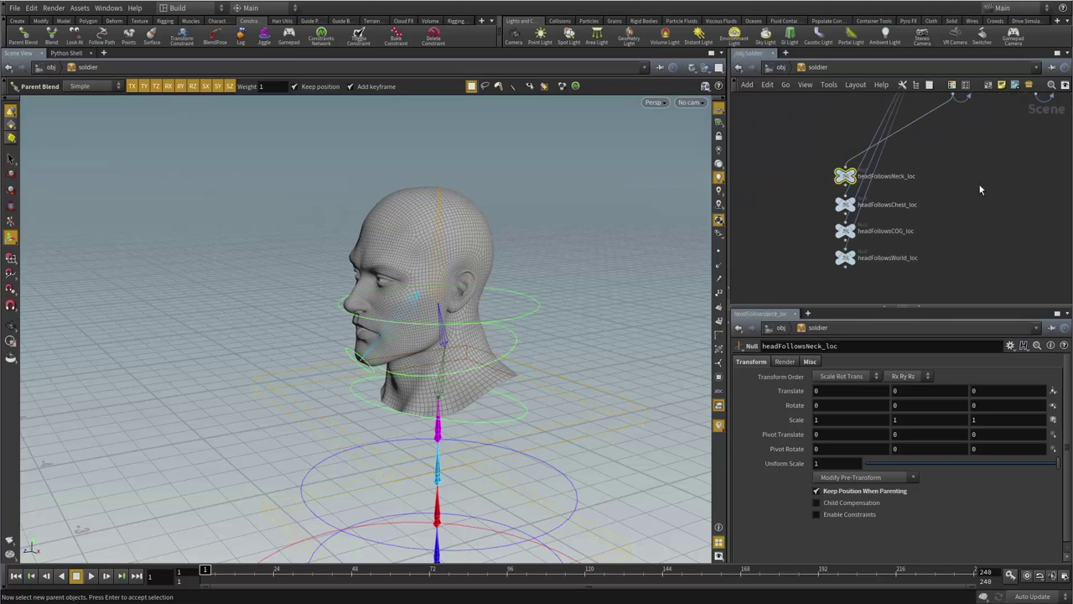
pyautogui.keyDown('shift'); pyautogui.click(849, 206); pyautogui.keyUp('shift')
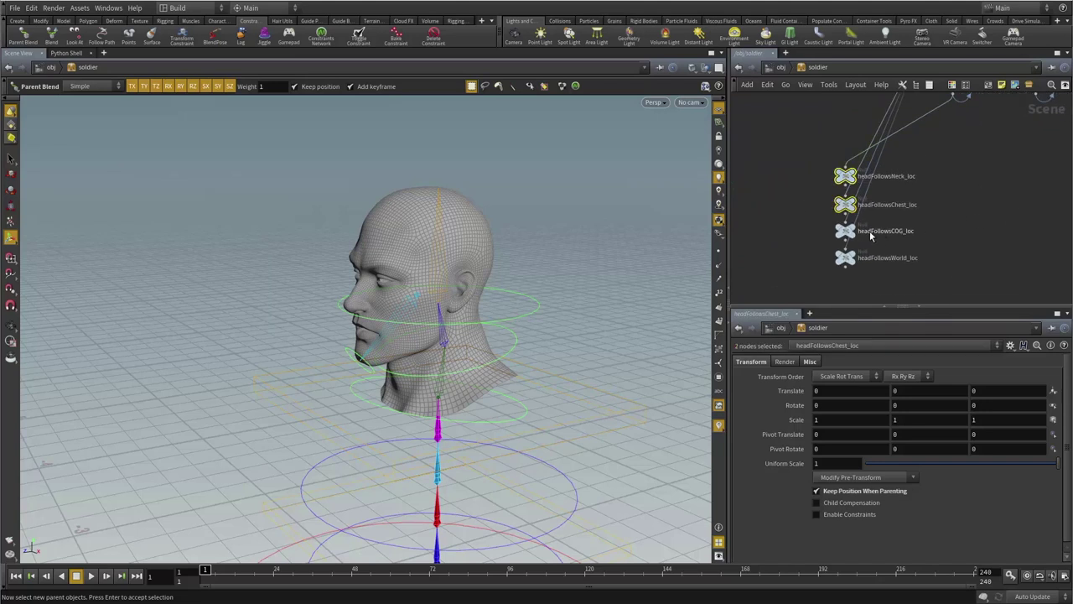
pyautogui.keyDown('shift'); pyautogui.click(851, 228); pyautogui.keyUp('shift')
pyautogui.keyDown('shift'); pyautogui.moveTo(806, 260); pyautogui.dragTo(998, 261); pyautogui.keyUp('shift')
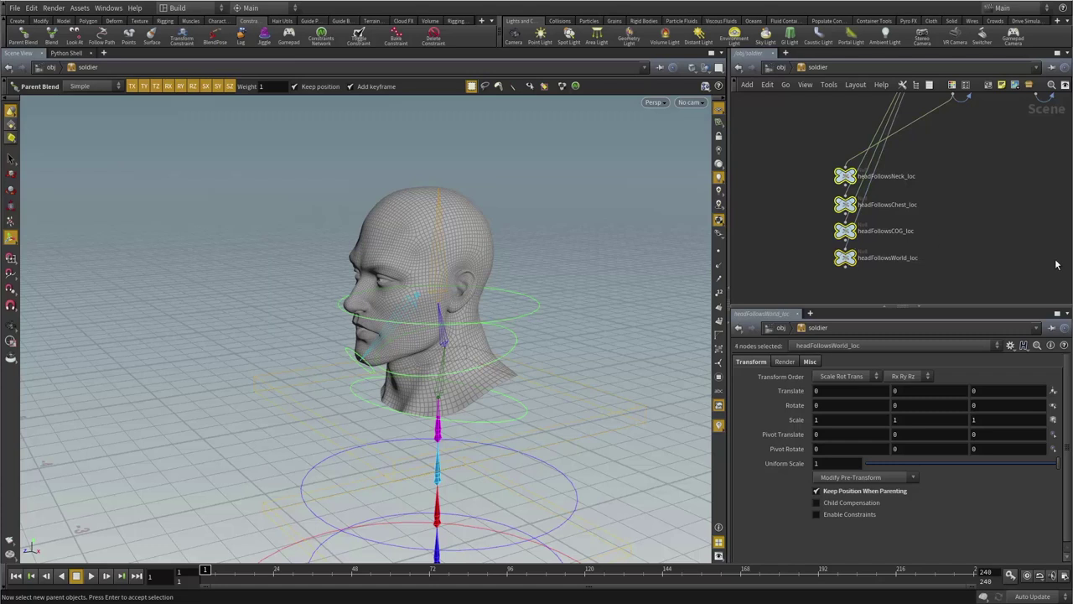
pyautogui.rightClick(587, 165)
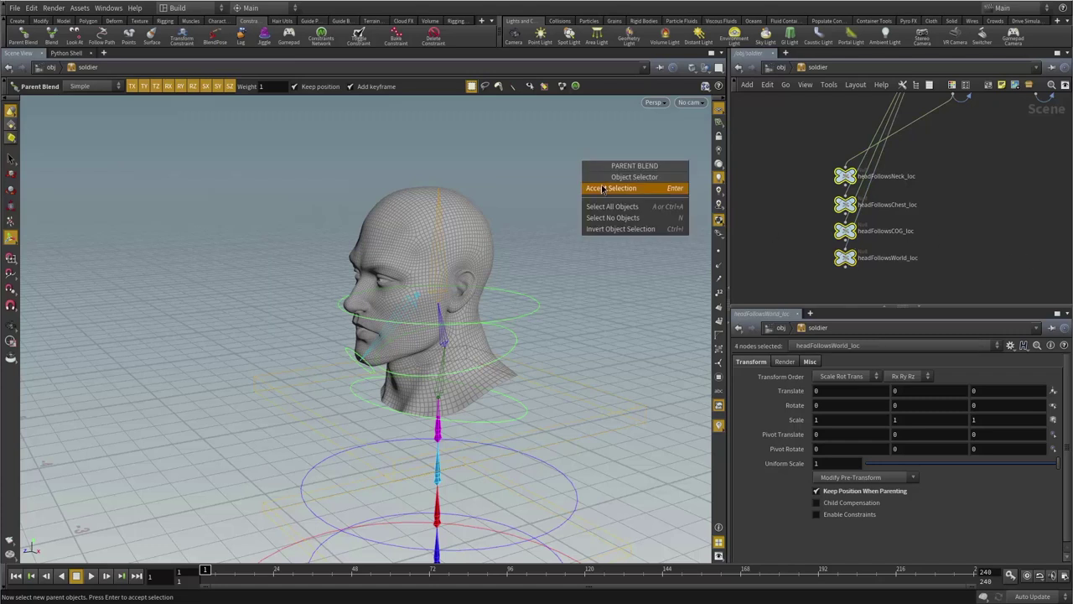
pyautogui.click(602, 186)
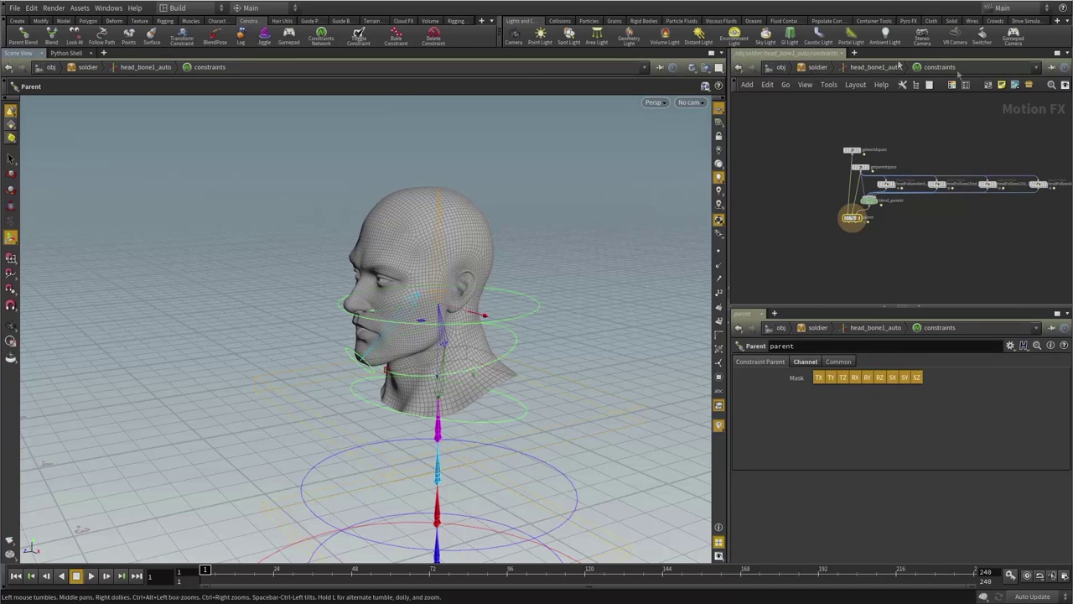
# - Move the parent and blend_parents nodes lower in the constraints network to open space beneath the offset nodes
pyautogui.press('h')
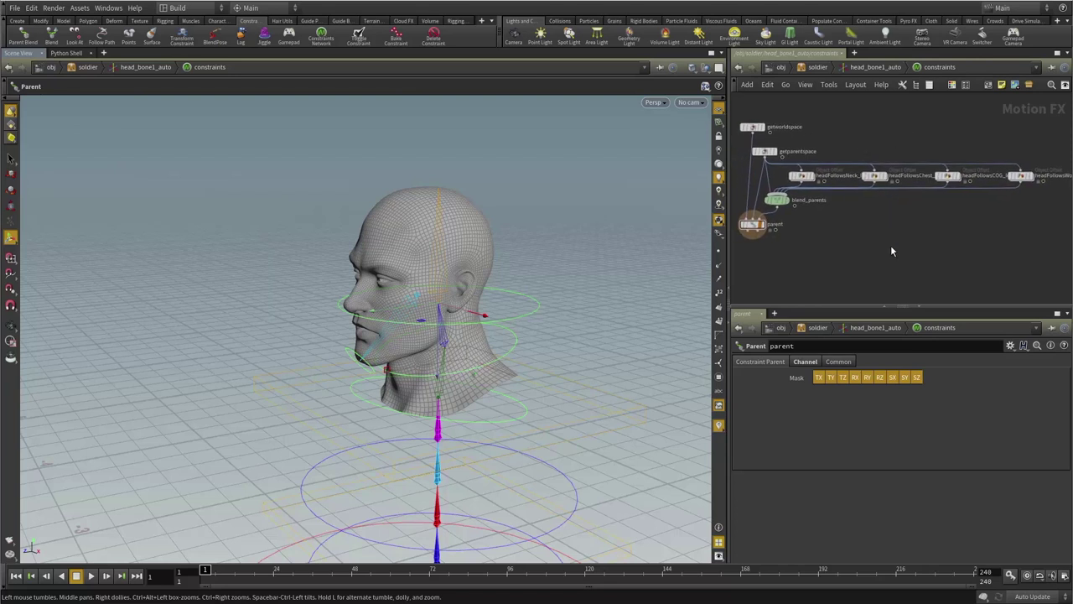
pyautogui.moveTo(759, 219); pyautogui.dragTo(761, 276)
pyautogui.moveTo(779, 196); pyautogui.dragTo(795, 245)
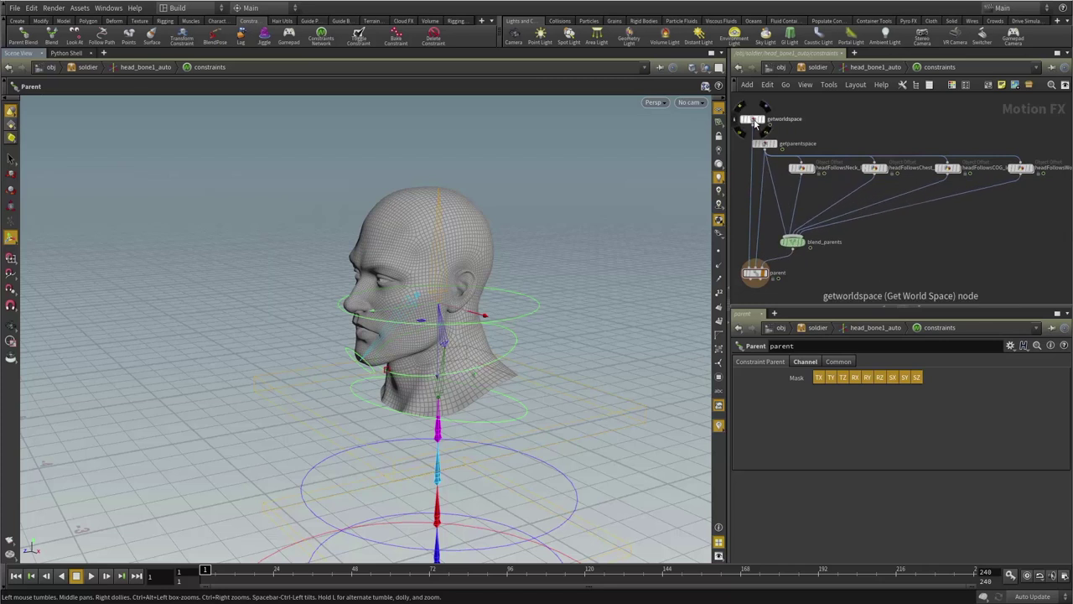
# - Examine the getworldspace and getparentspace nodes, checking head_bone1_auto's place in the soldier network before returning to its constraints
pyautogui.click(751, 122)
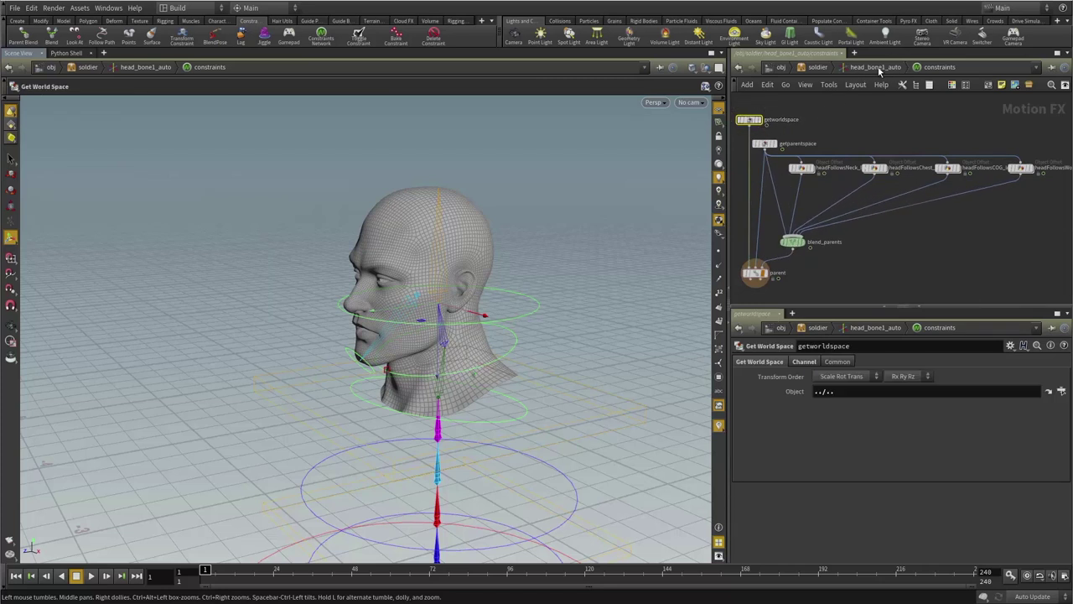
pyautogui.click(764, 145)
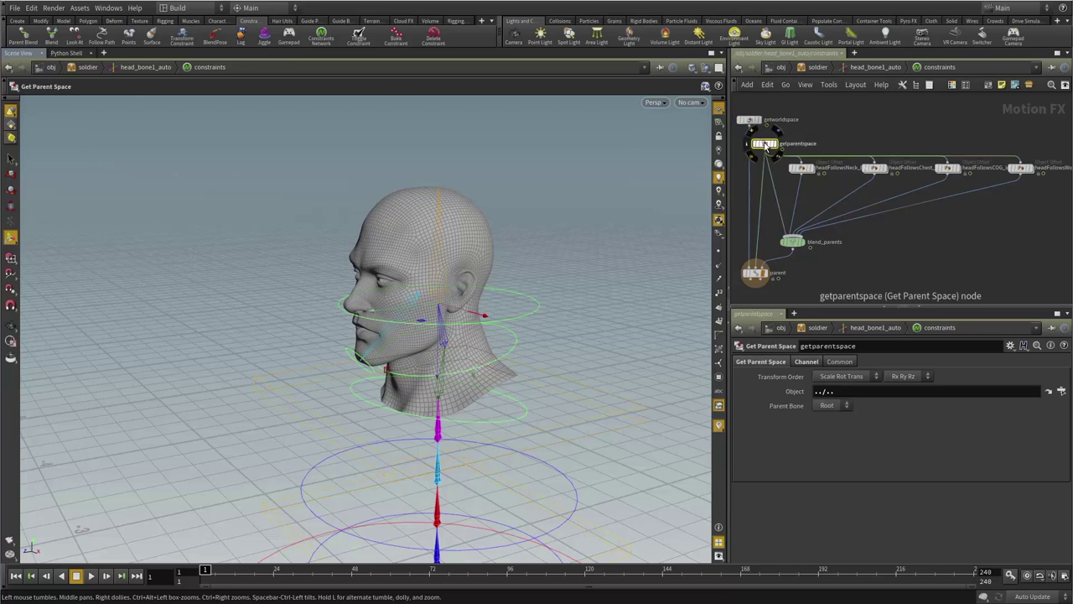
pyautogui.click(820, 69)
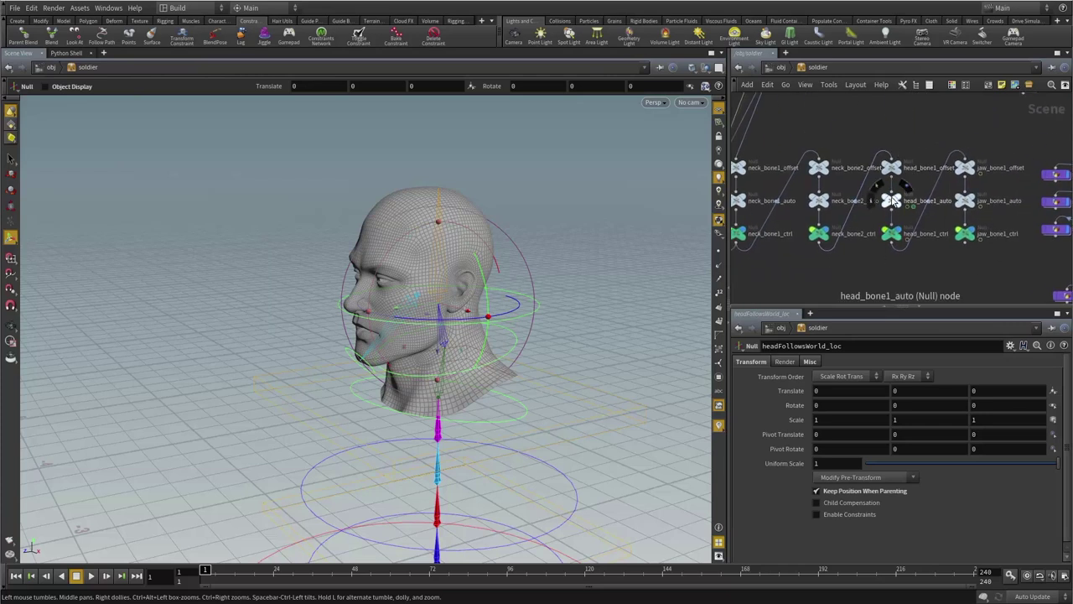
pyautogui.doubleClick(893, 203)
pyautogui.doubleClick(894, 201)
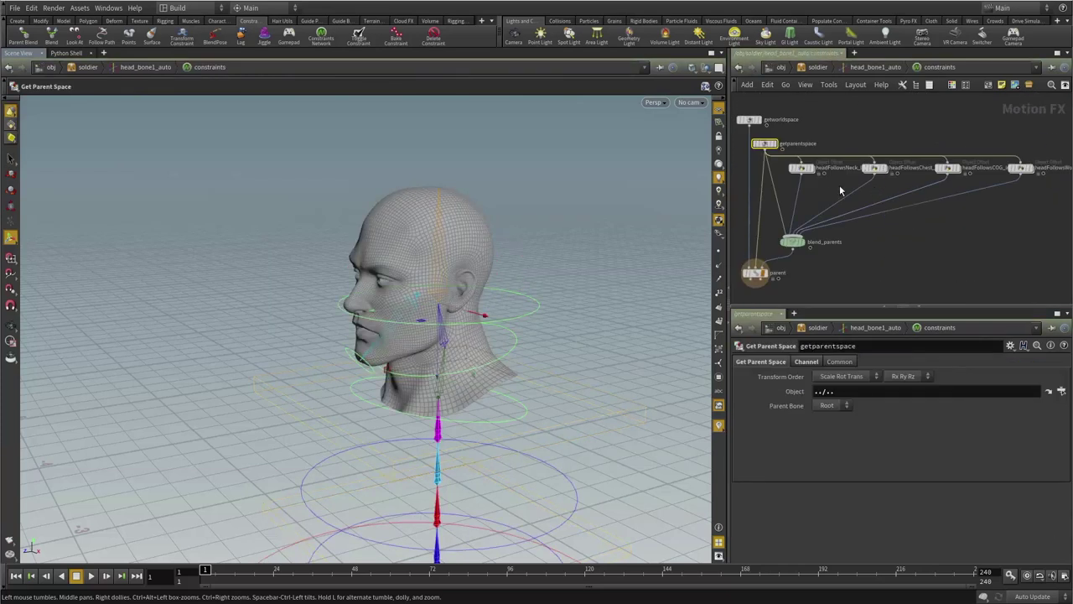
# - Stagger the headFollows Chest, COG and World offset nodes diagonally below the Neck one, undoing the accidental wire insertion
pyautogui.click(801, 169)
pyautogui.moveTo(875, 168); pyautogui.dragTo(858, 186)
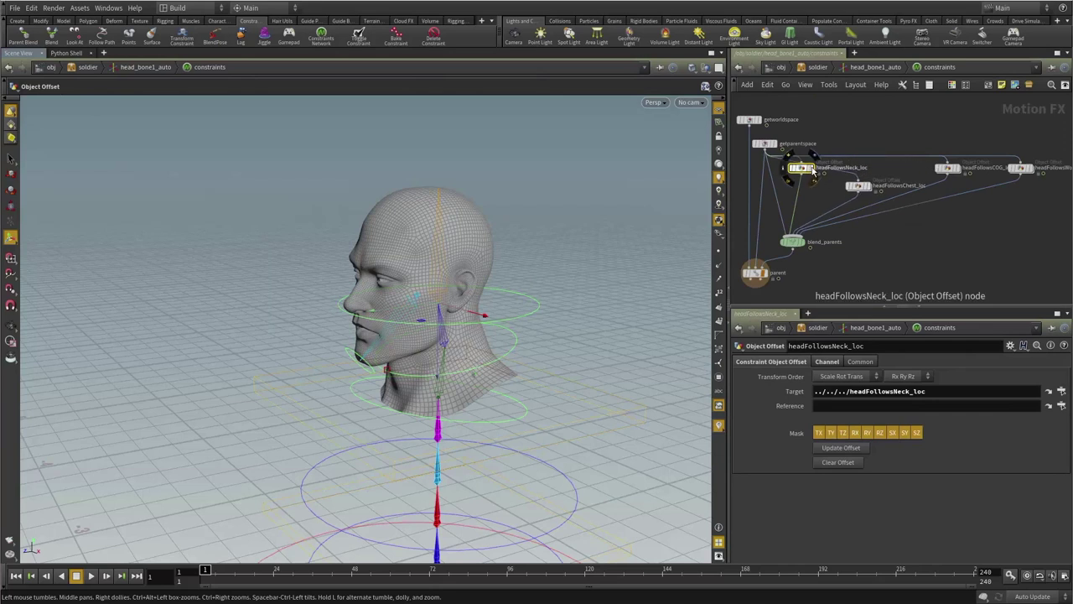
pyautogui.moveTo(948, 168); pyautogui.dragTo(917, 218)
pyautogui.hotkey('ctrl', 'z')
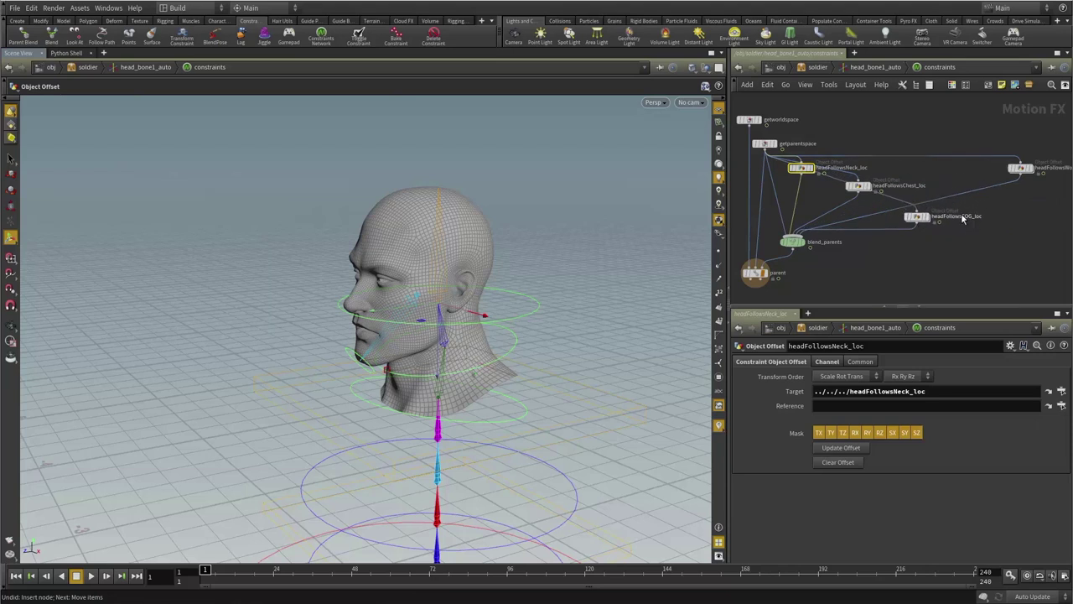
pyautogui.moveTo(1019, 169); pyautogui.dragTo(969, 234)
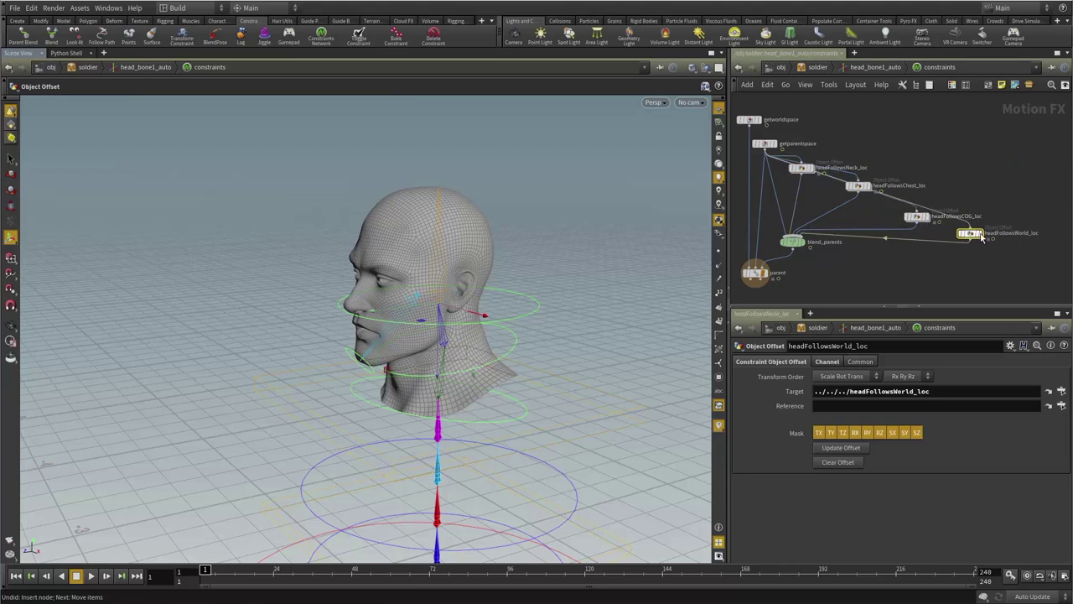
pyautogui.moveTo(870, 261); pyautogui.dragTo(891, 255, button='middle')
pyautogui.scroll(1, 926, 253)
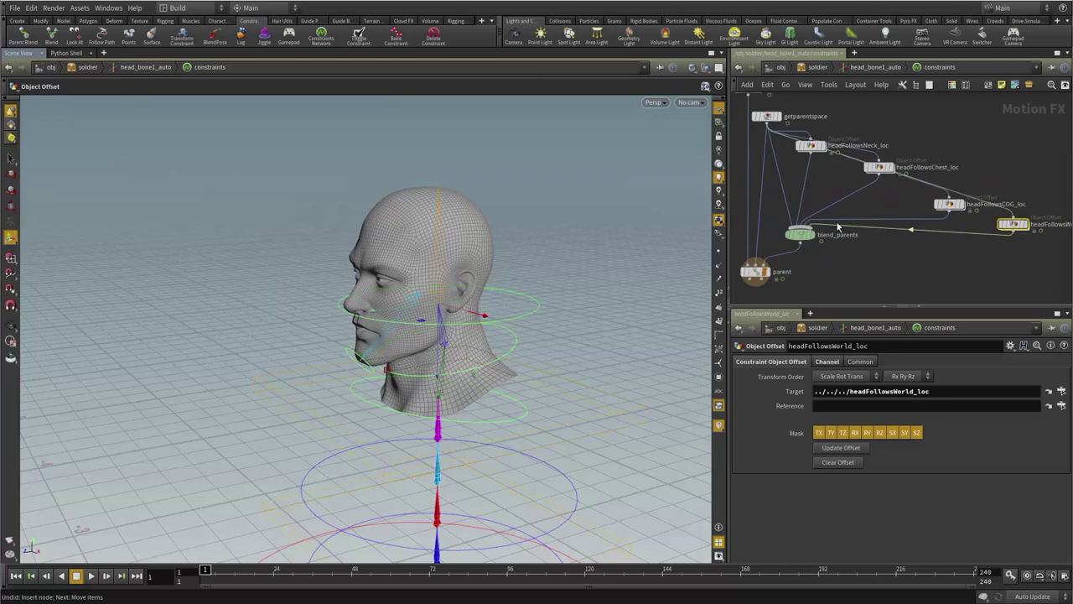
# - Examine the blend weights and masks on blend_parents and the channel mask on the parent node
pyautogui.click(802, 235)
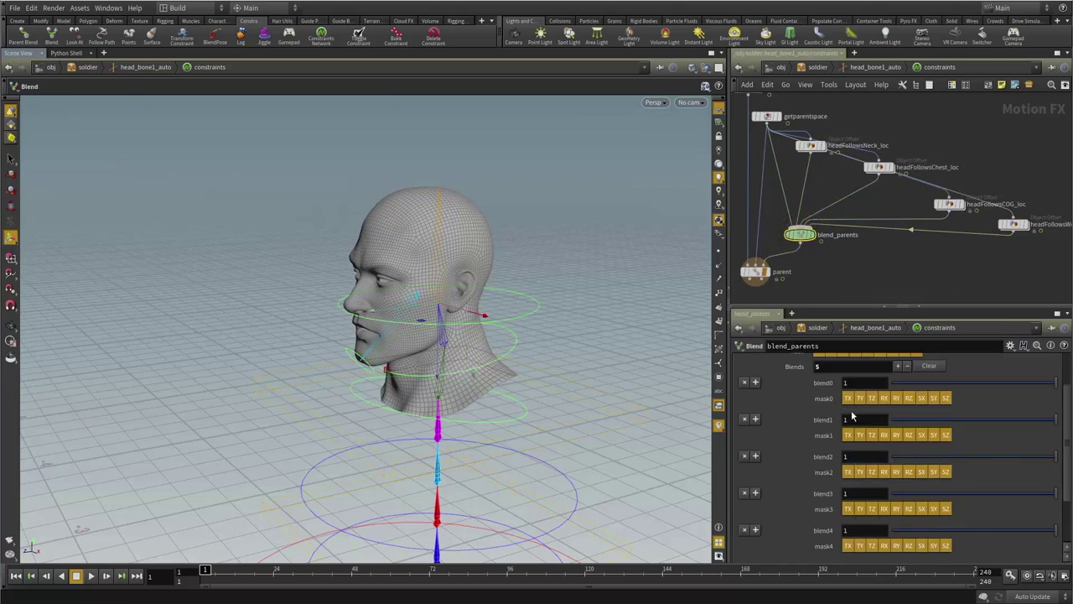
pyautogui.moveTo(894, 267); pyautogui.dragTo(932, 246, button='middle')
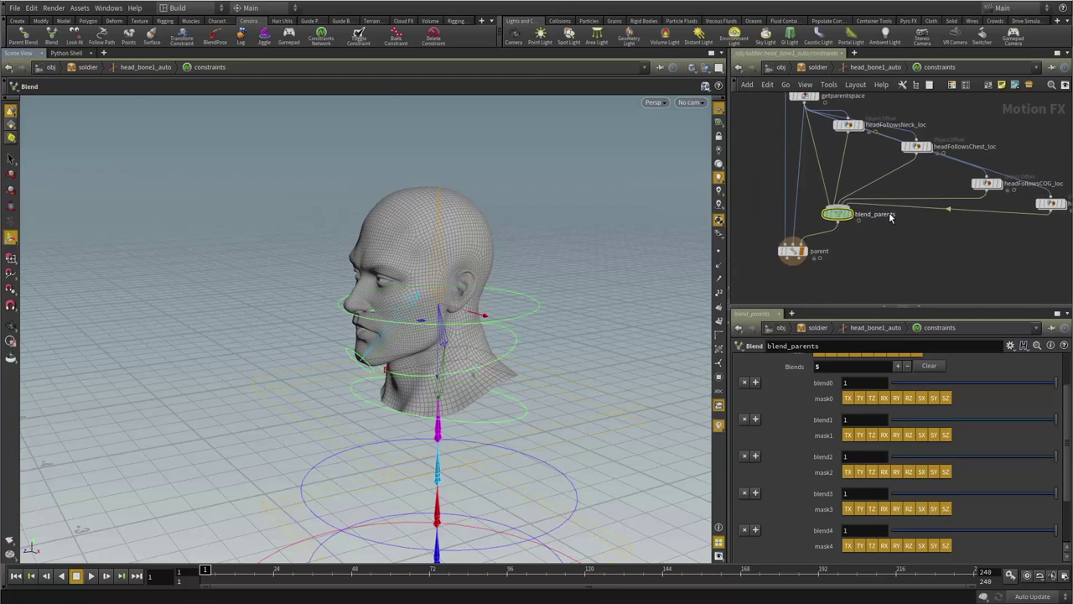
pyautogui.click(801, 251)
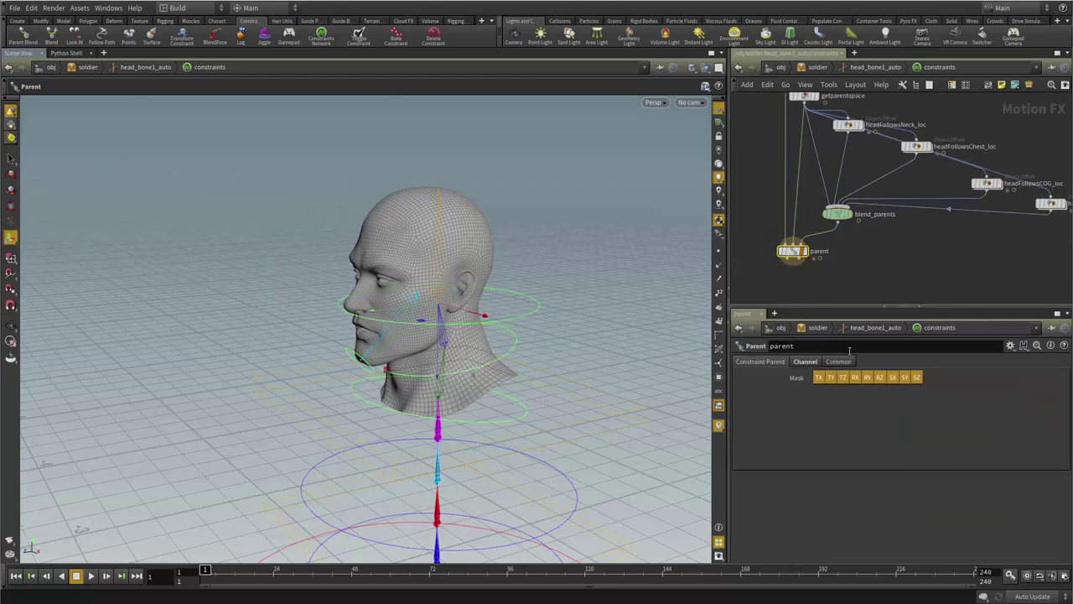
pyautogui.click(885, 263)
pyautogui.moveTo(918, 251); pyautogui.dragTo(876, 264, button='middle')
pyautogui.scroll(-2, 875, 269)
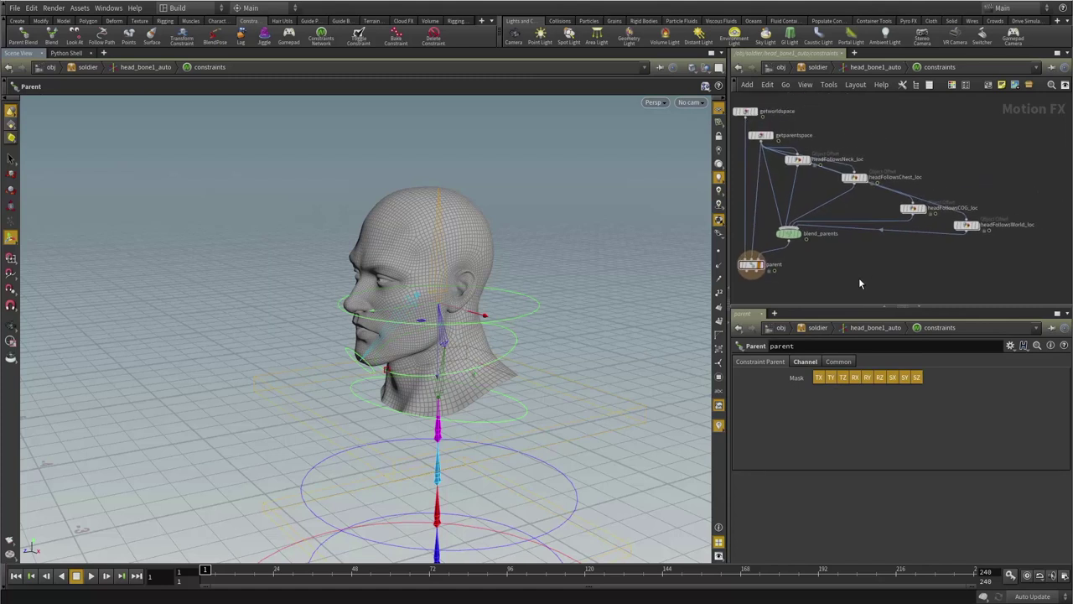
pyautogui.click(790, 239)
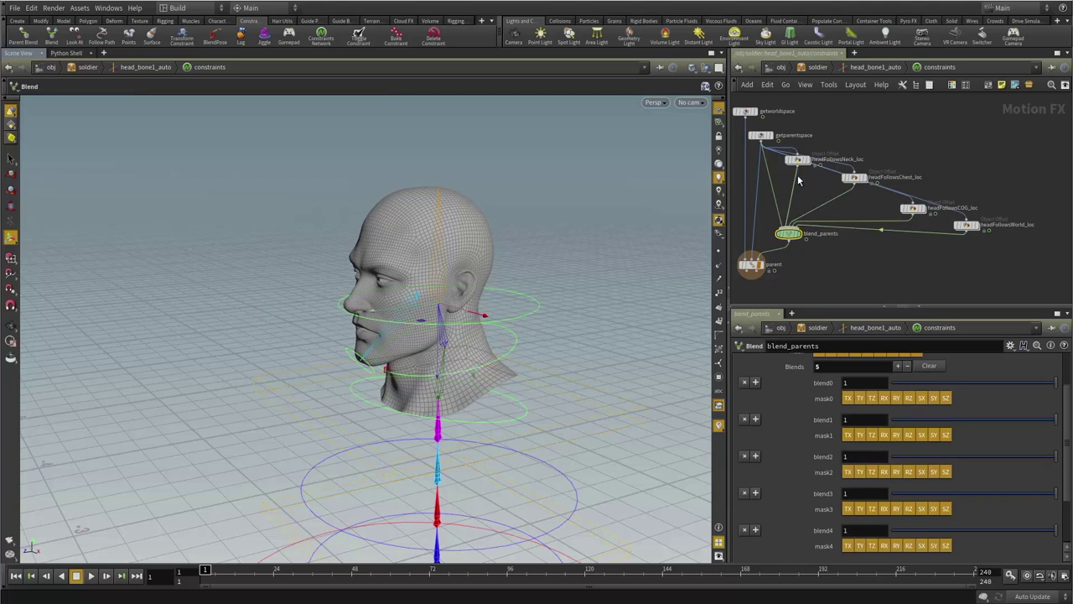
pyautogui.moveTo(958, 420); pyautogui.dragTo(1048, 418)
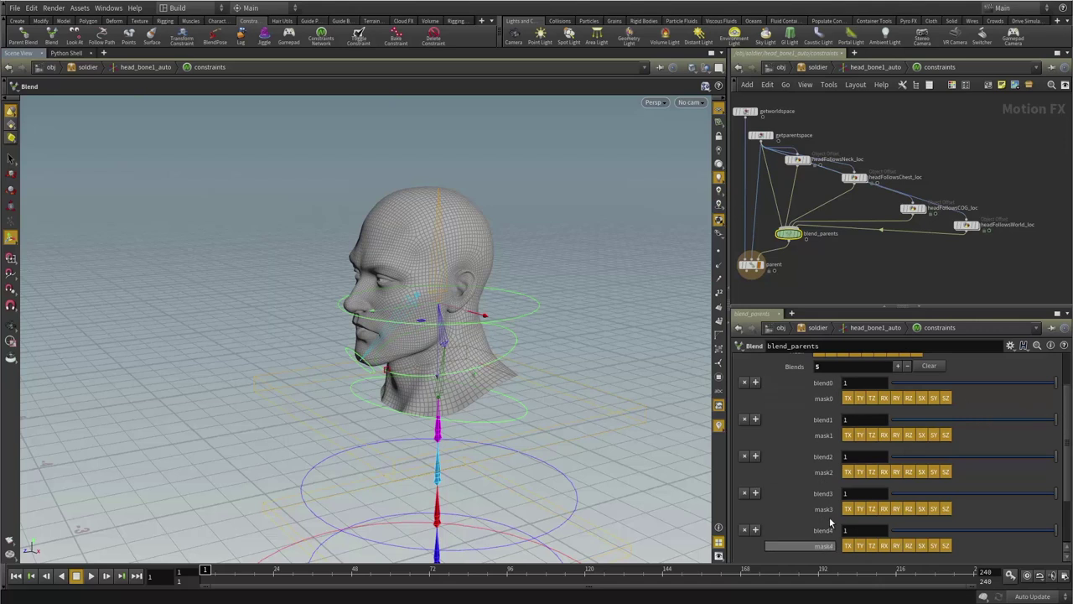
# - Open the soldier asset's parameters in a floating window over the viewport and review the Head Space options
pyautogui.rightClick(811, 72)
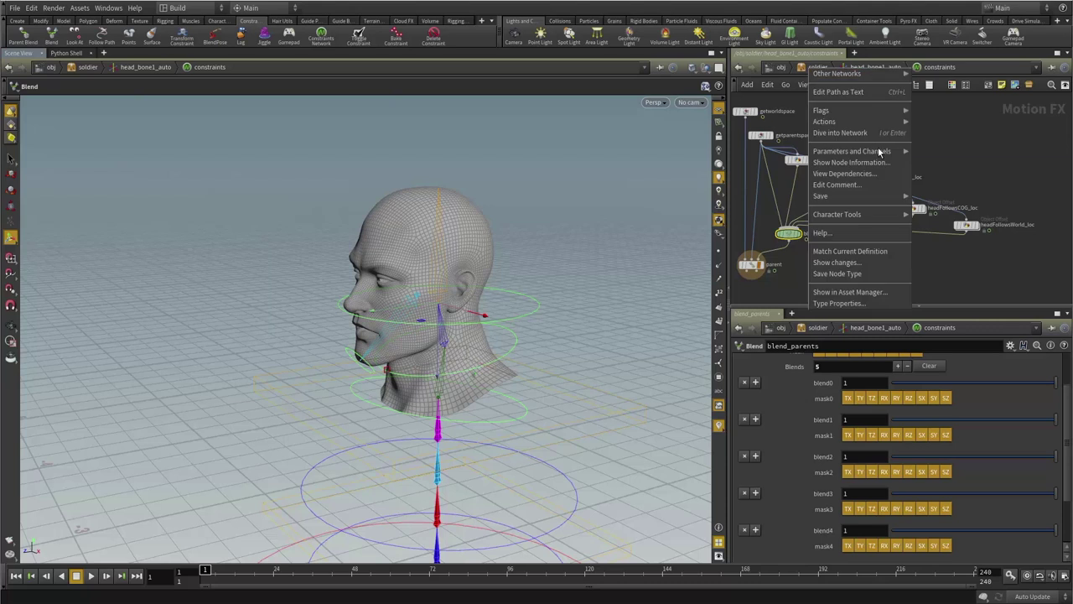
pyautogui.moveTo(880, 152)
pyautogui.click(933, 157)
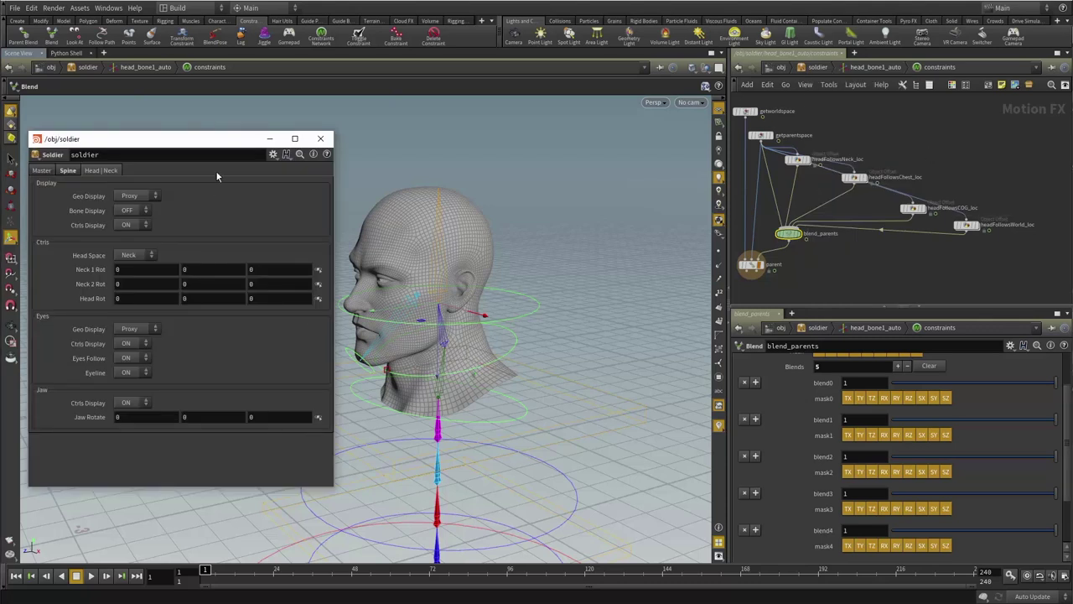
pyautogui.moveTo(220, 146); pyautogui.dragTo(542, 158)
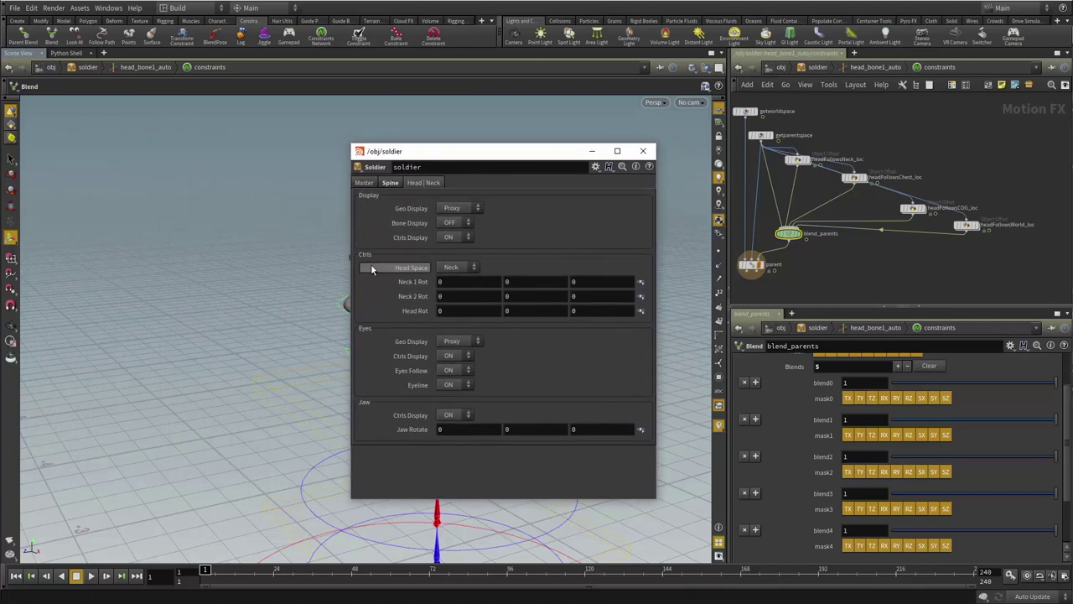
pyautogui.click(453, 268)
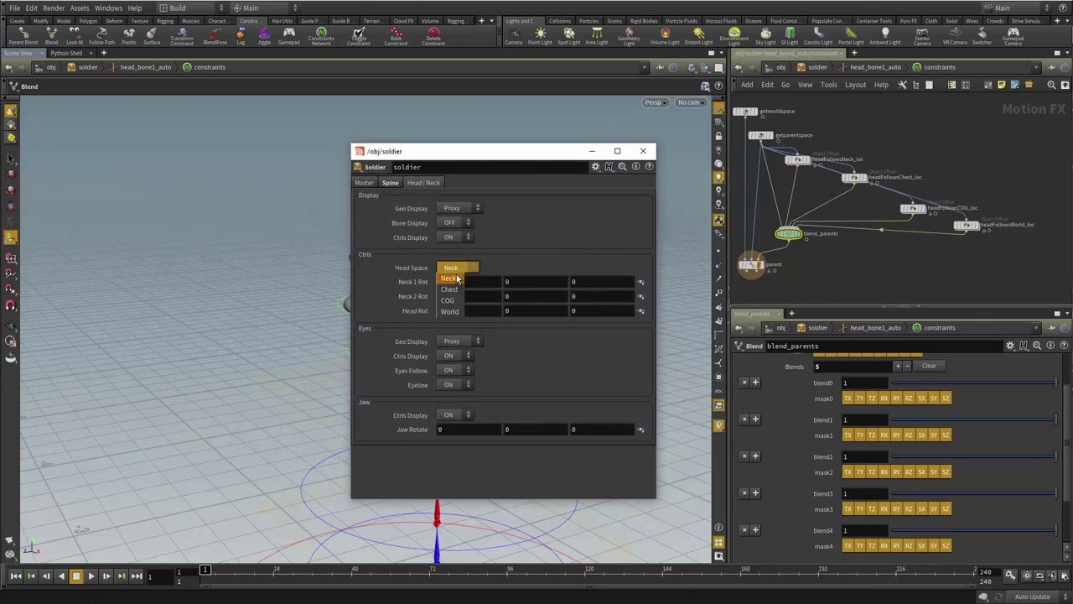
pyautogui.click(504, 267)
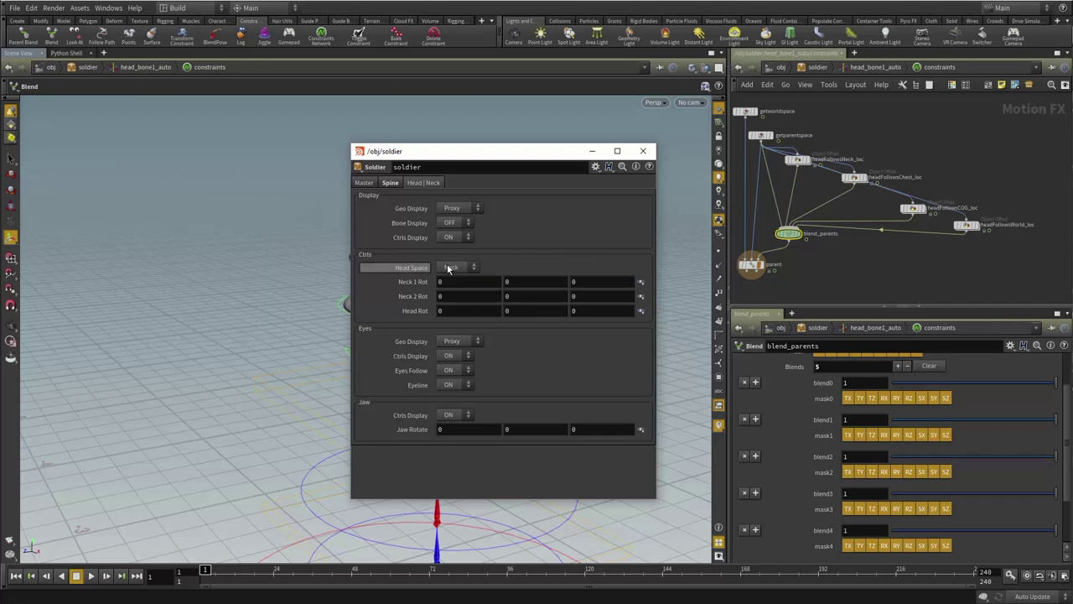
pyautogui.click(449, 268)
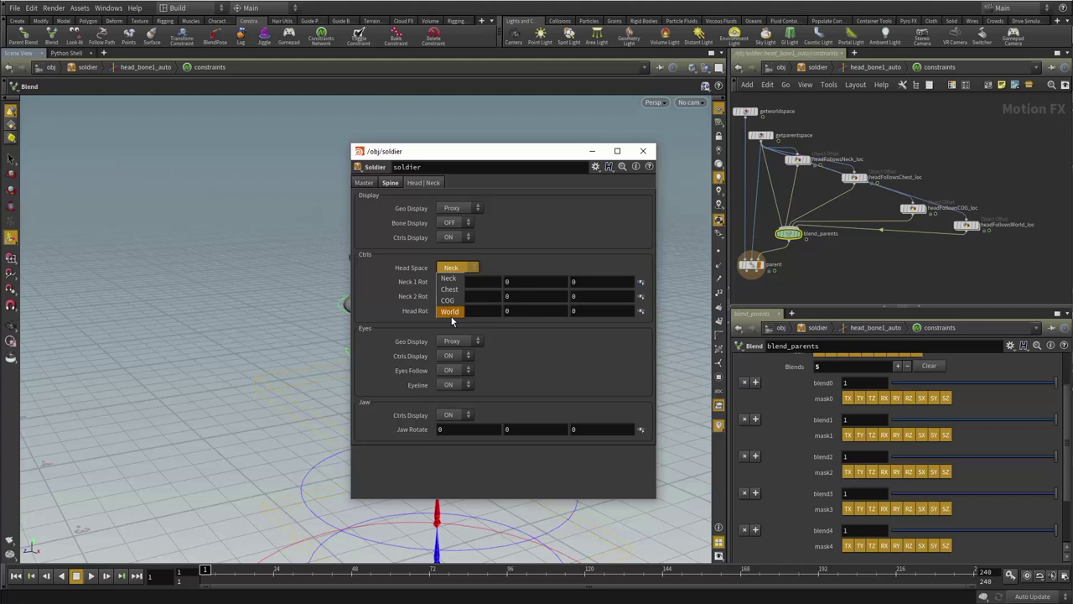
pyautogui.click(546, 226)
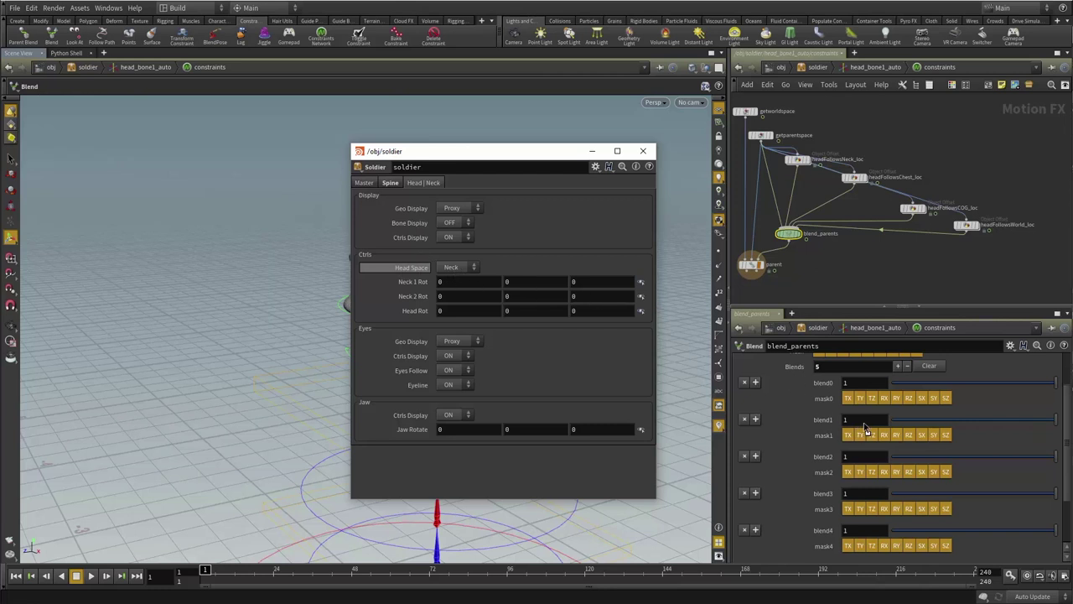
# - Link blend1 of blend_parents to the soldier's Head Space parameter as a relative channel reference and show its evaluated value
pyautogui.moveTo(867, 428); pyautogui.dragTo(867, 426)
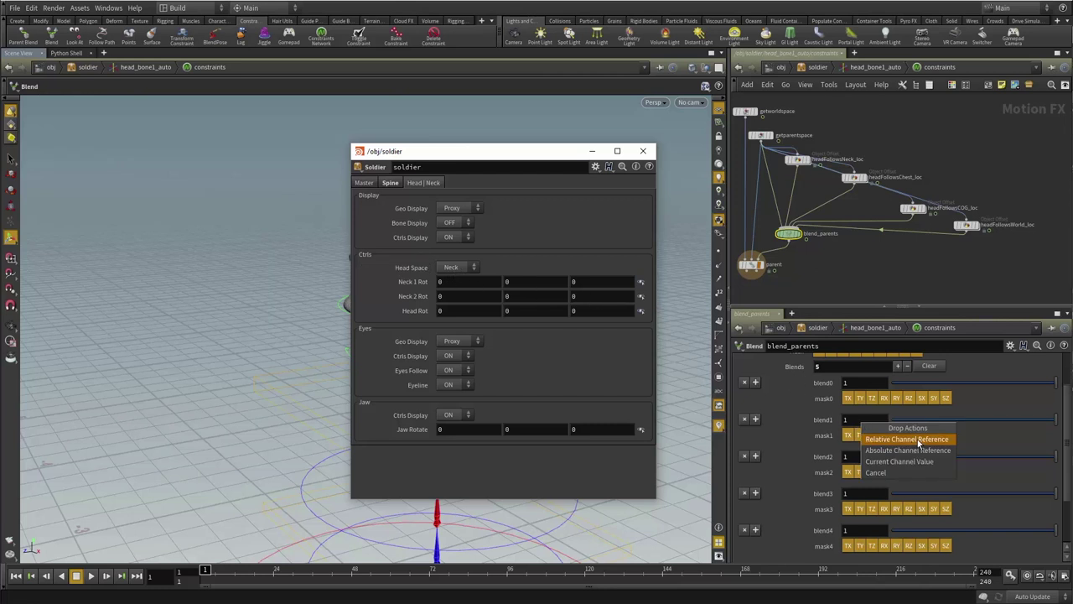
pyautogui.click(919, 439)
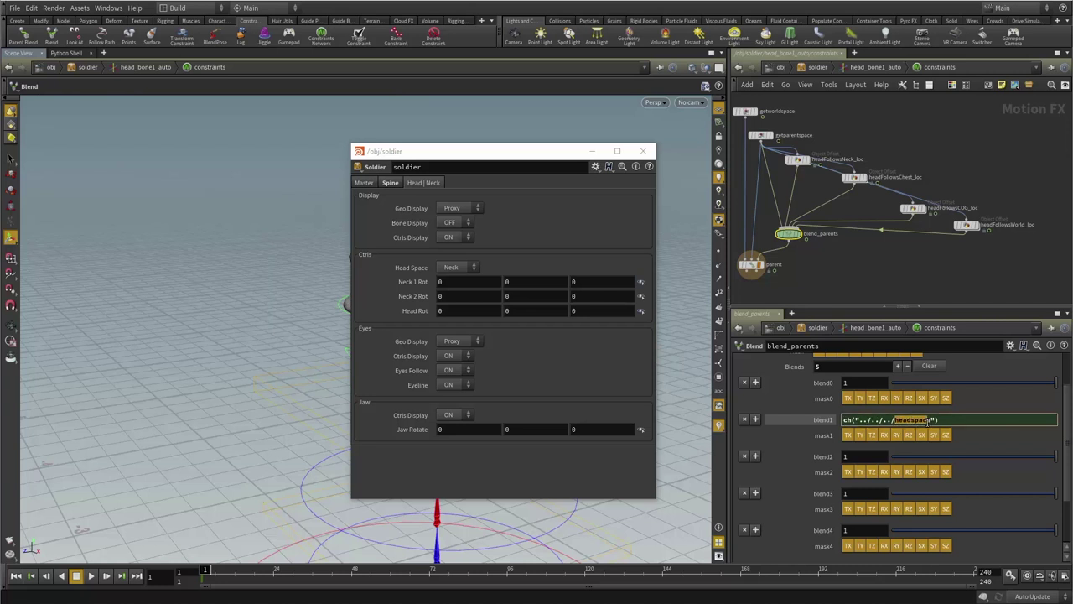
pyautogui.rightClick(825, 421)
pyautogui.click(832, 435)
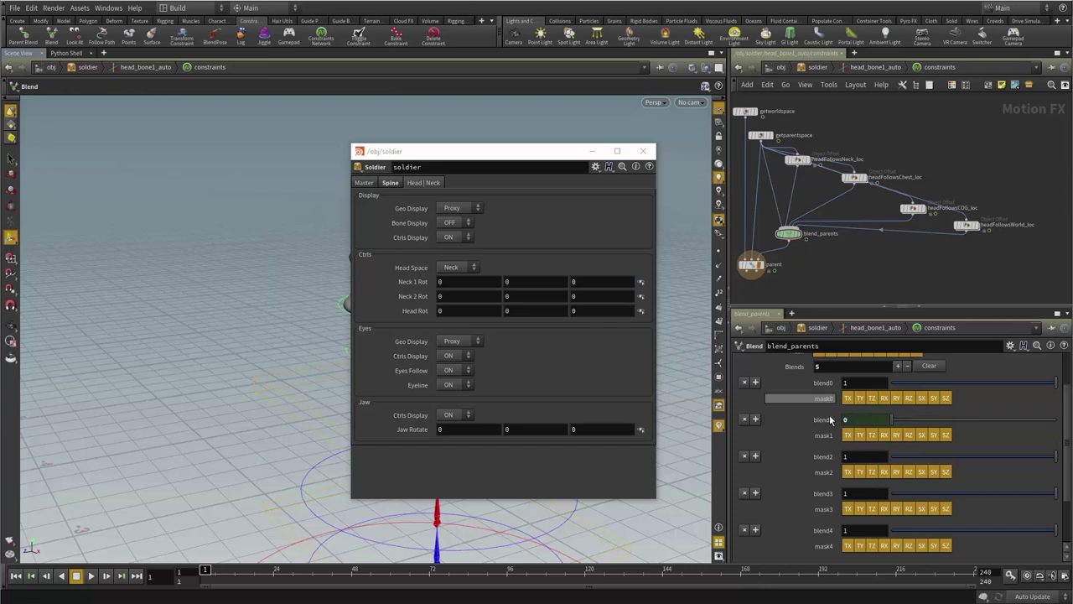
# - Test the blend1 link by switching Head Space to World and back to Neck
pyautogui.click(460, 267)
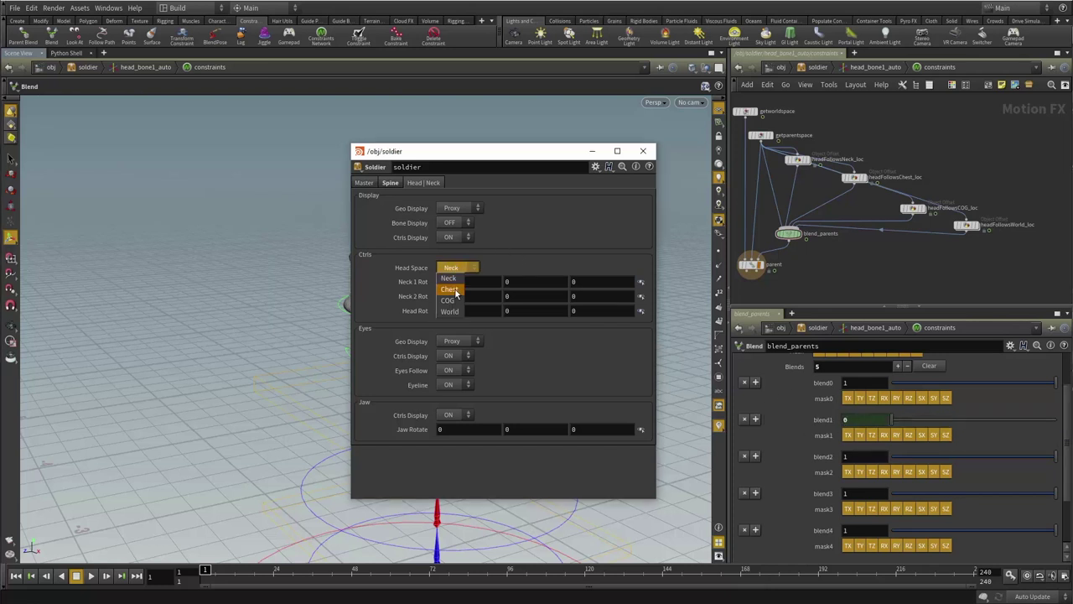
pyautogui.click(451, 312)
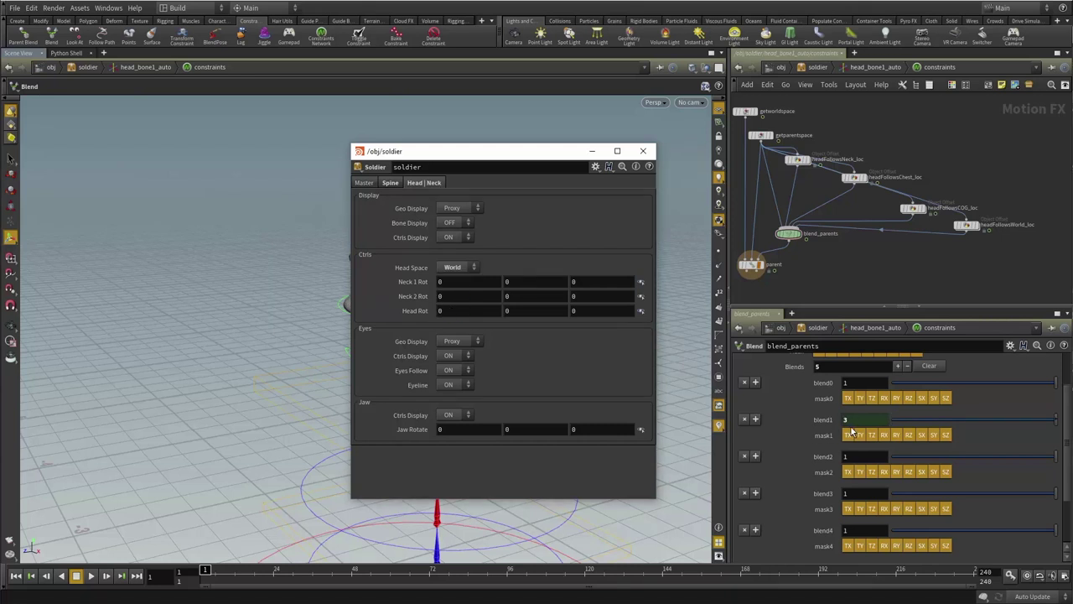
pyautogui.click(470, 268)
pyautogui.click(453, 269)
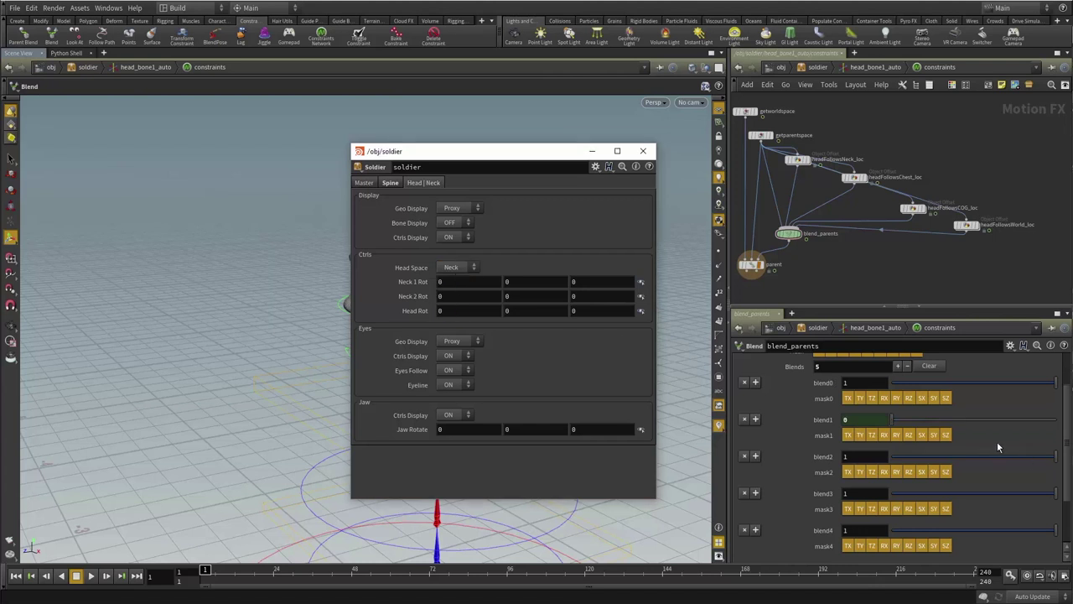
# - Show blend1's channel reference in a widened parameter pane and insert the opening of an if function, "if (", before it
pyautogui.click(823, 419)
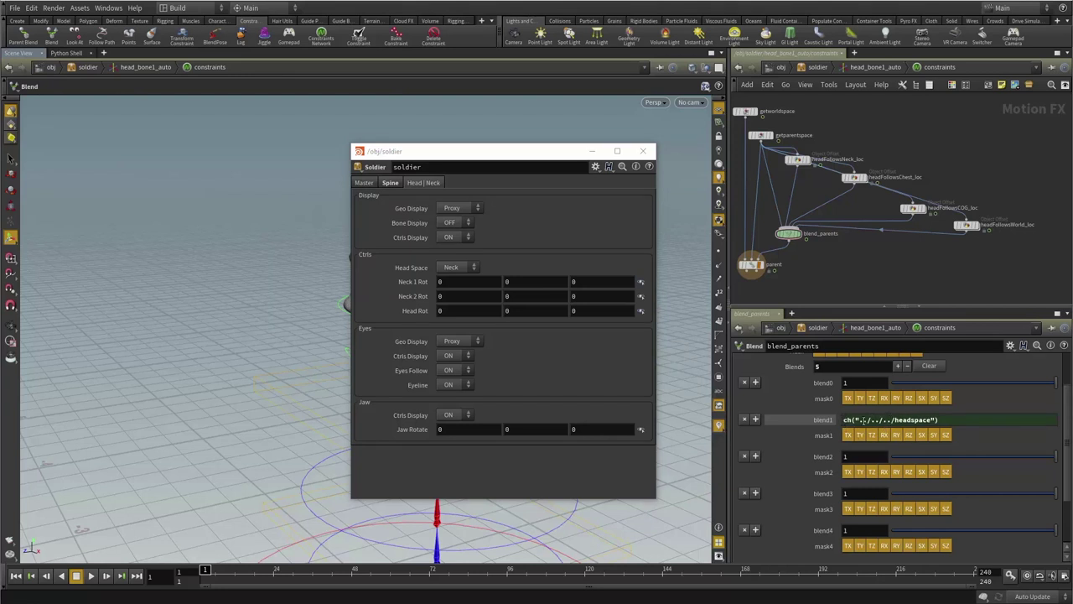
pyautogui.moveTo(726, 423); pyautogui.dragTo(653, 424)
pyautogui.click(769, 419)
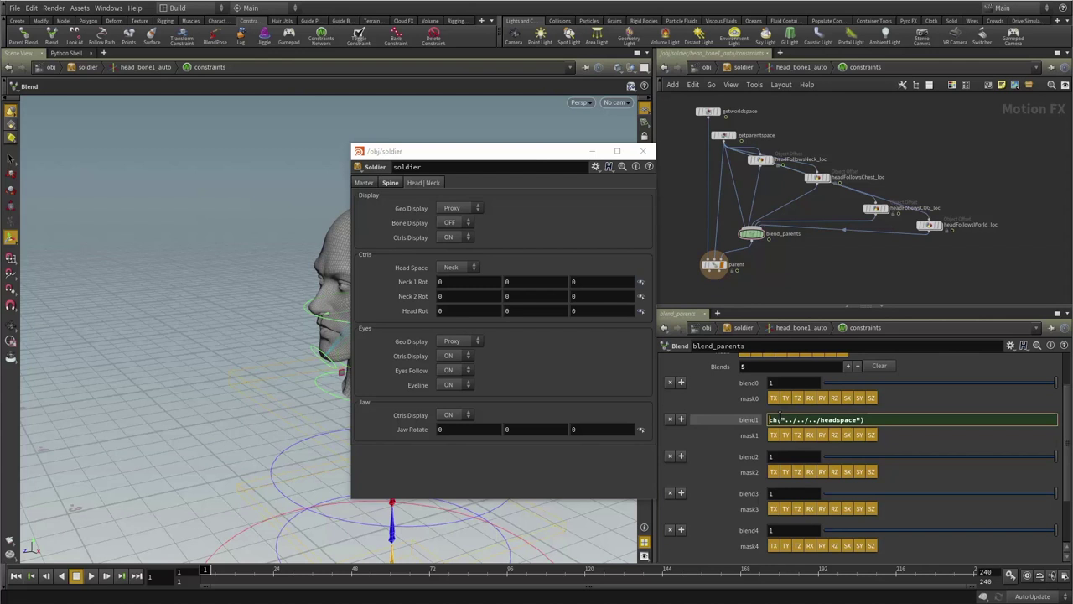
pyautogui.write('if ')
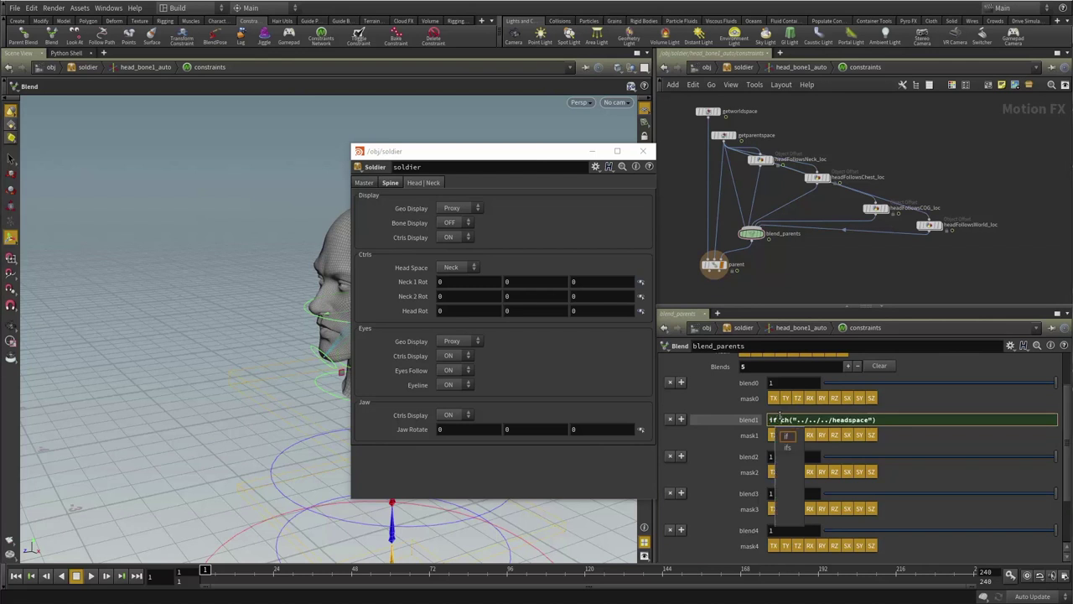
pyautogui.write('(')
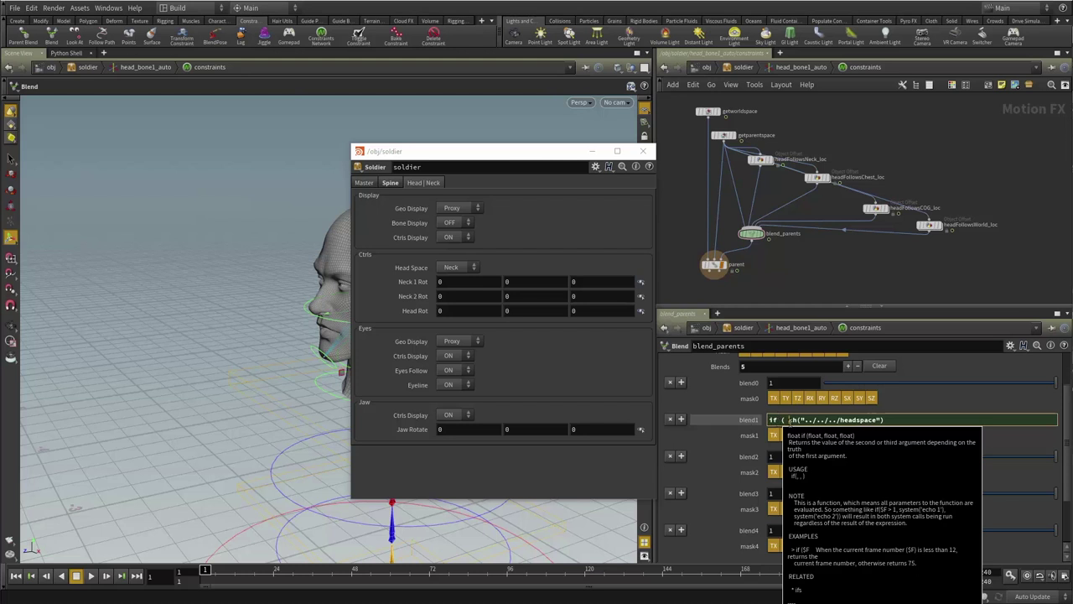
pyautogui.moveTo(788, 419); pyautogui.dragTo(839, 421)
pyautogui.write('"')
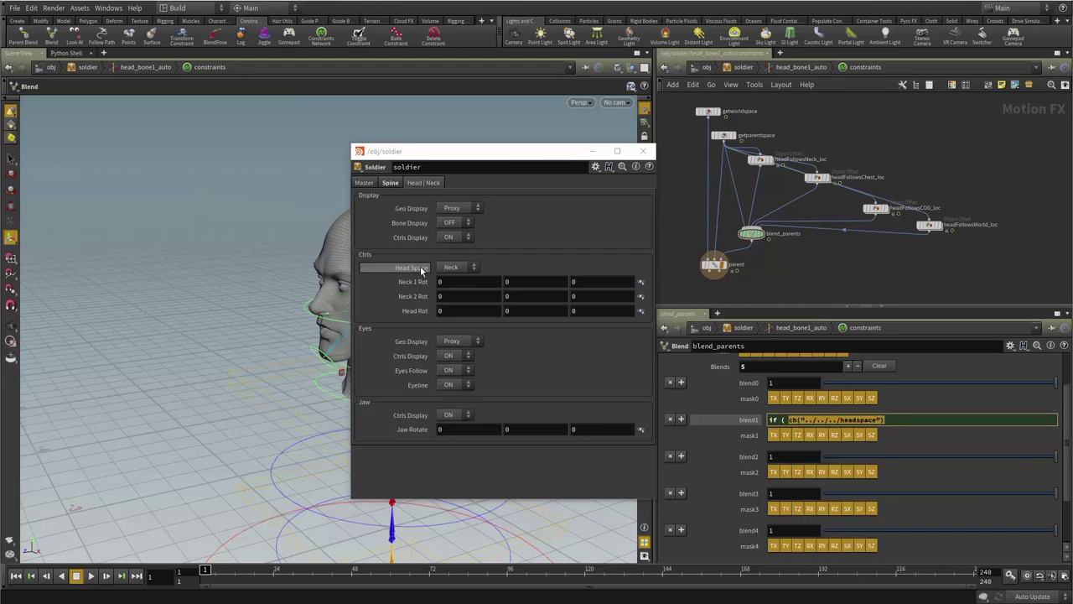
pyautogui.click(892, 420)
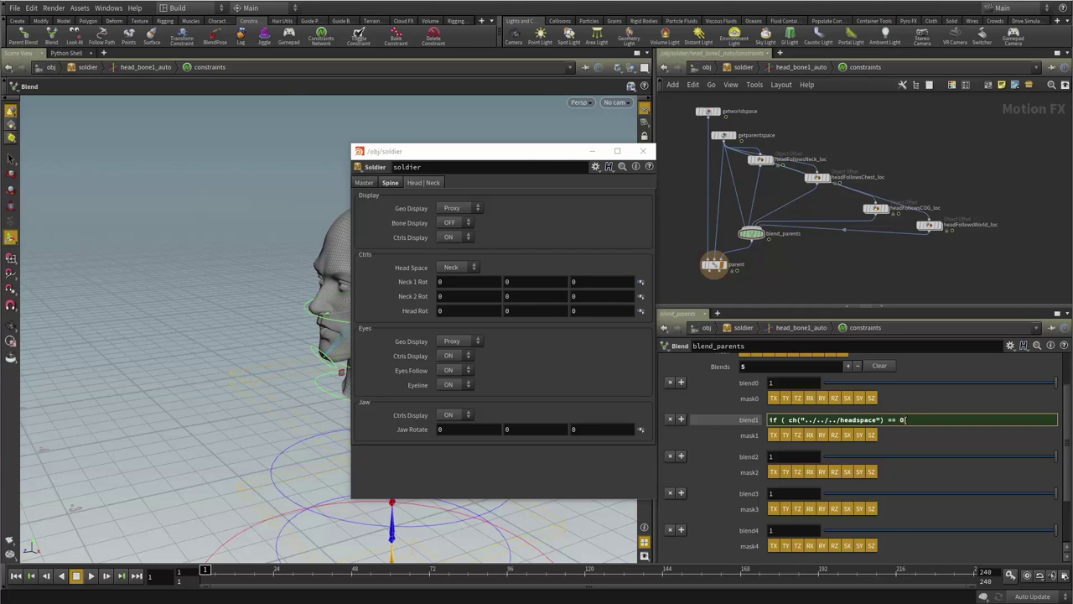
# - Complete blend1's expression as if ( ch("../../../headspace") == 0, 1, 0) and copy it
pyautogui.write(',')
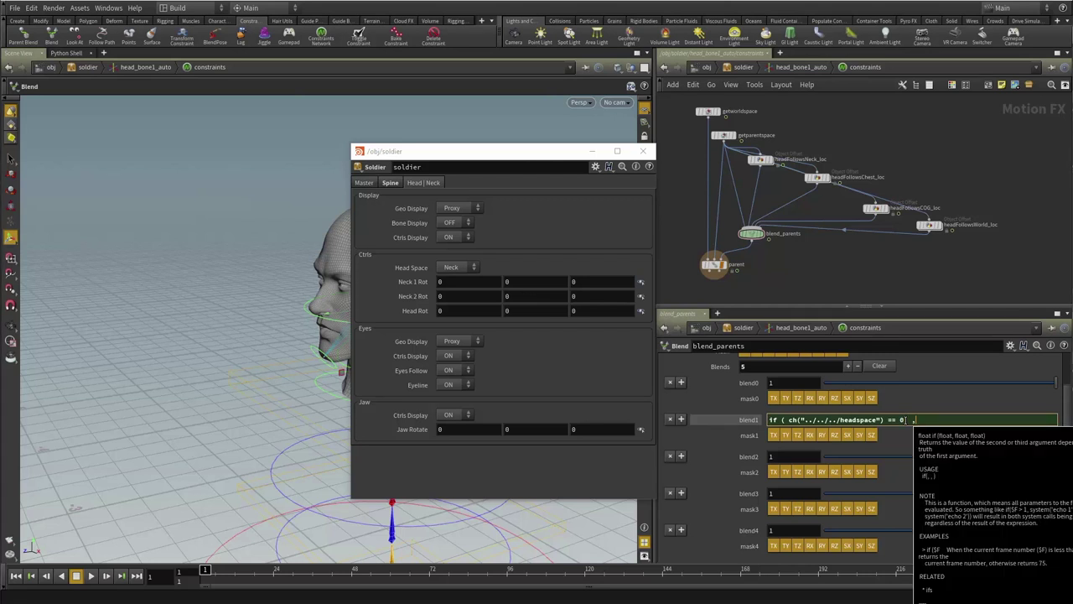
pyautogui.press('Left')
pyautogui.press('Left')
pyautogui.press('Left')
pyautogui.press('BackSpace')
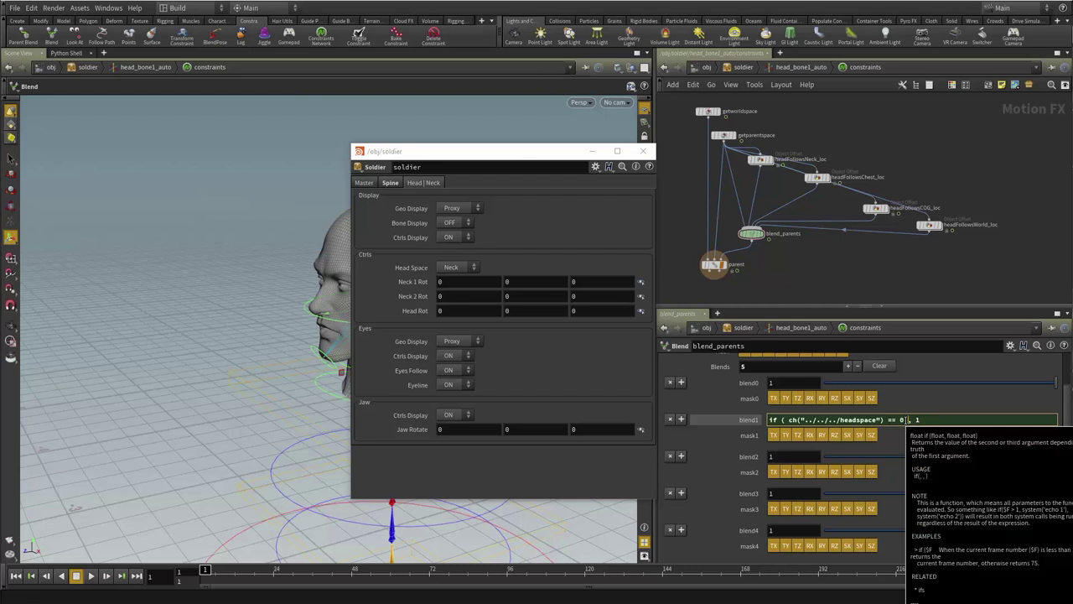
pyautogui.press('Right')
pyautogui.press('Right')
pyautogui.press('Right')
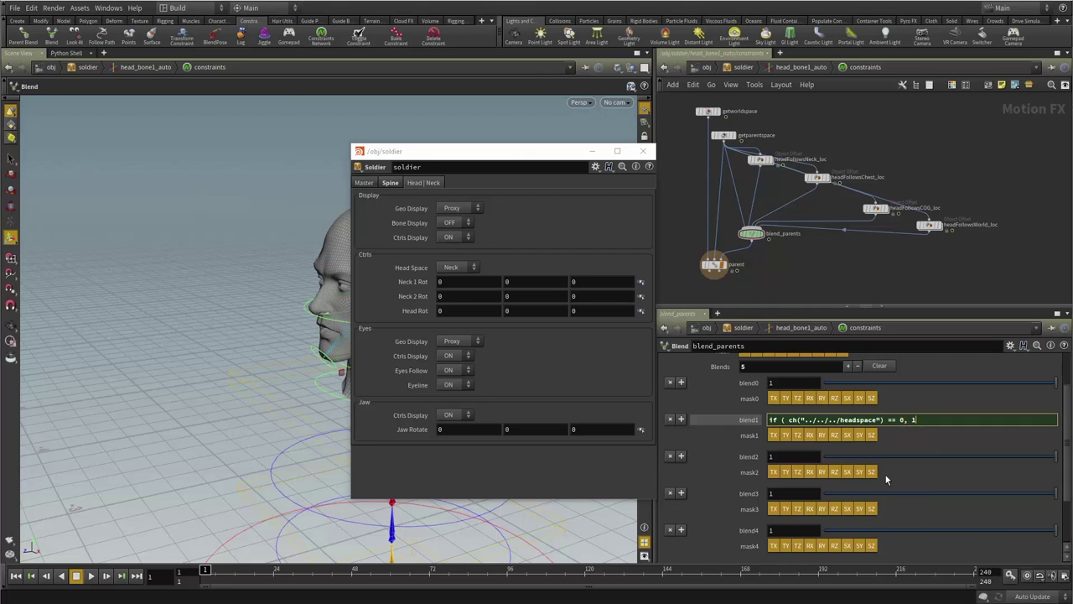
pyautogui.write(',')
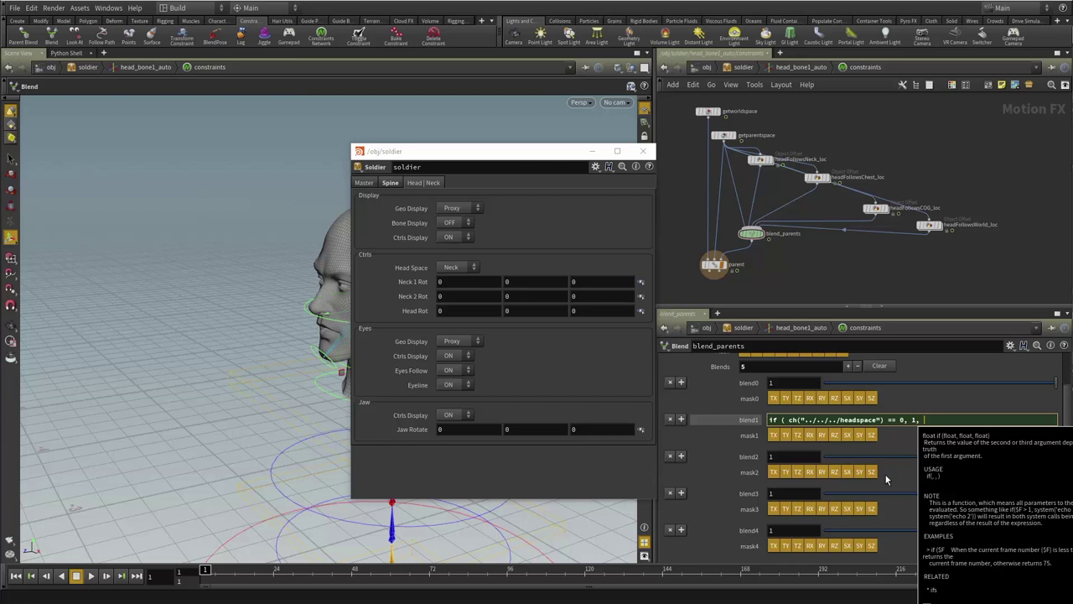
pyautogui.write(' 0)')
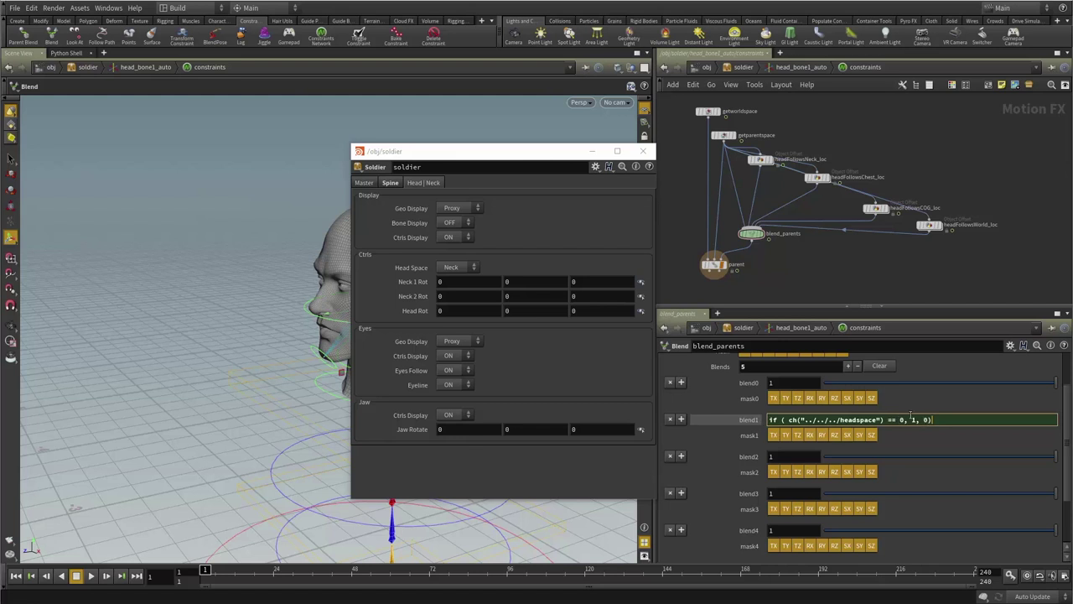
pyautogui.press('Return')
pyautogui.hotkey('ctrl', 'c')
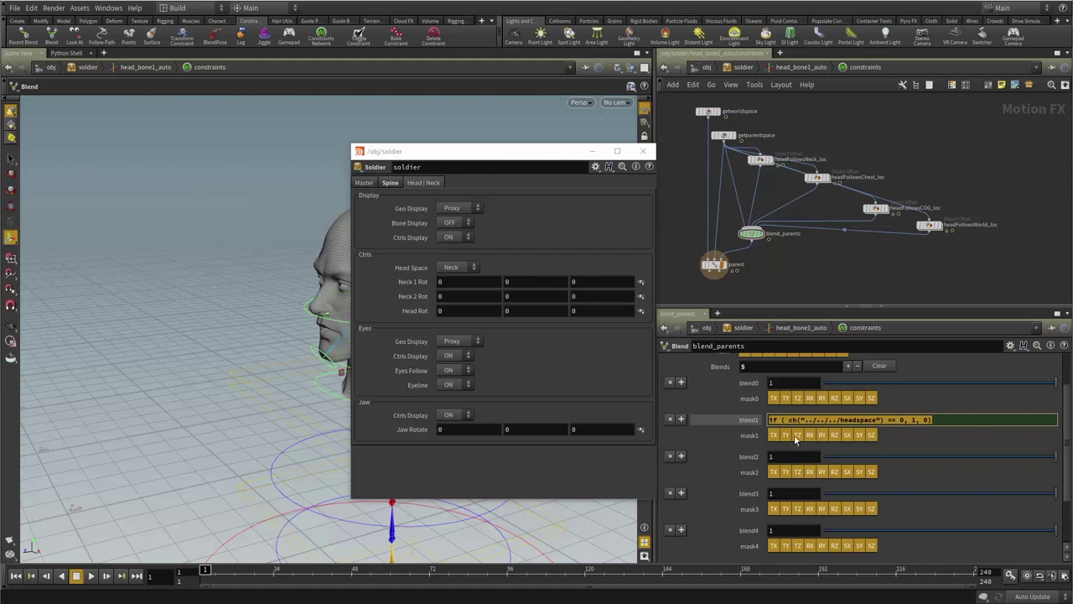
# - Compare blend1's expression with its evaluated value, and switch Head Space to Chest to test the condition
pyautogui.click(746, 421)
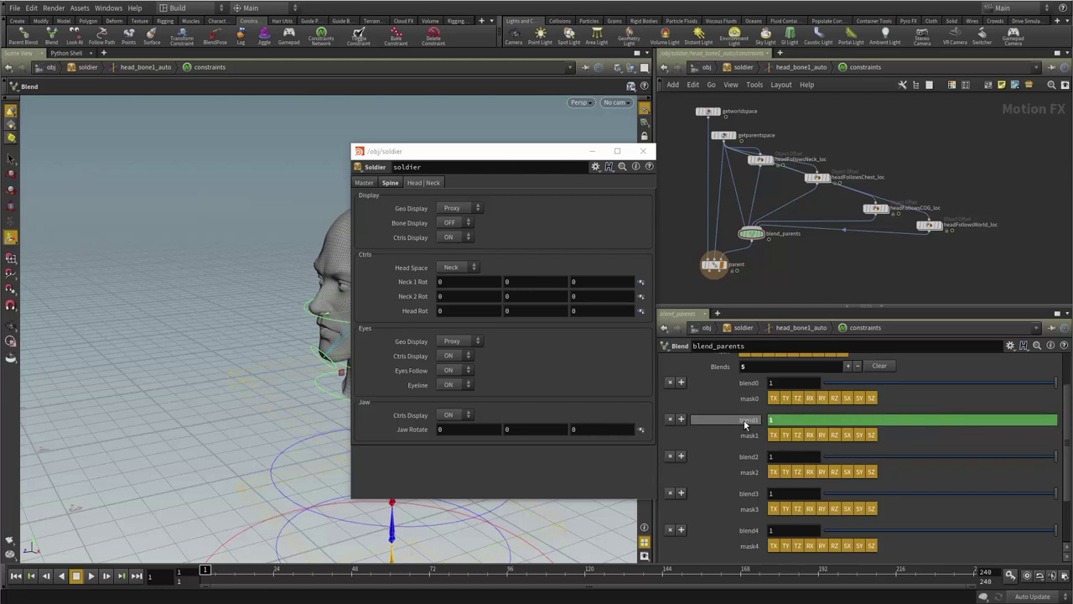
pyautogui.click(747, 422)
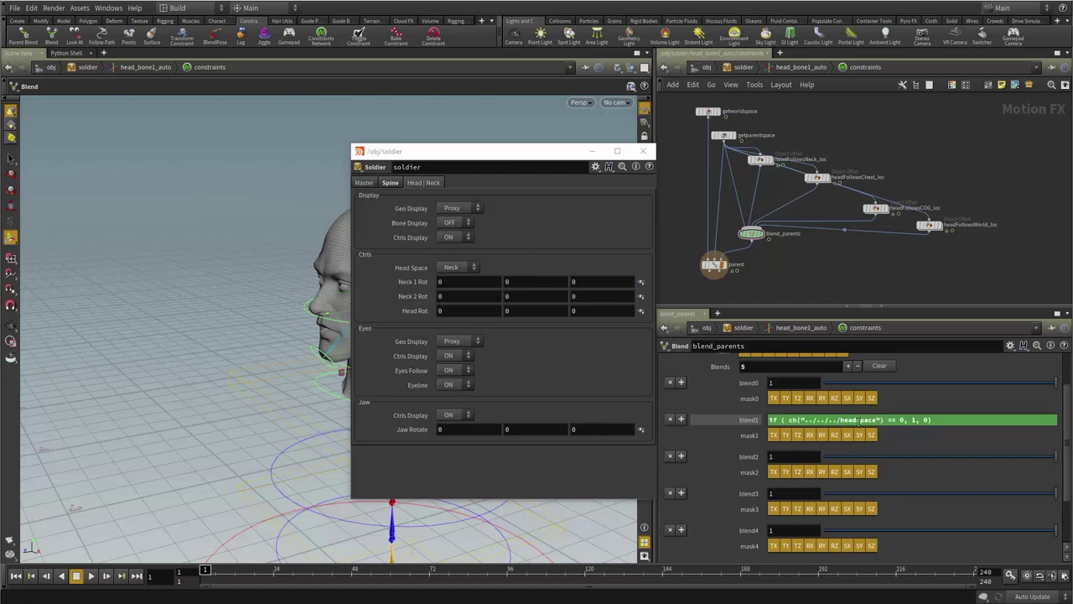
pyautogui.click(745, 420)
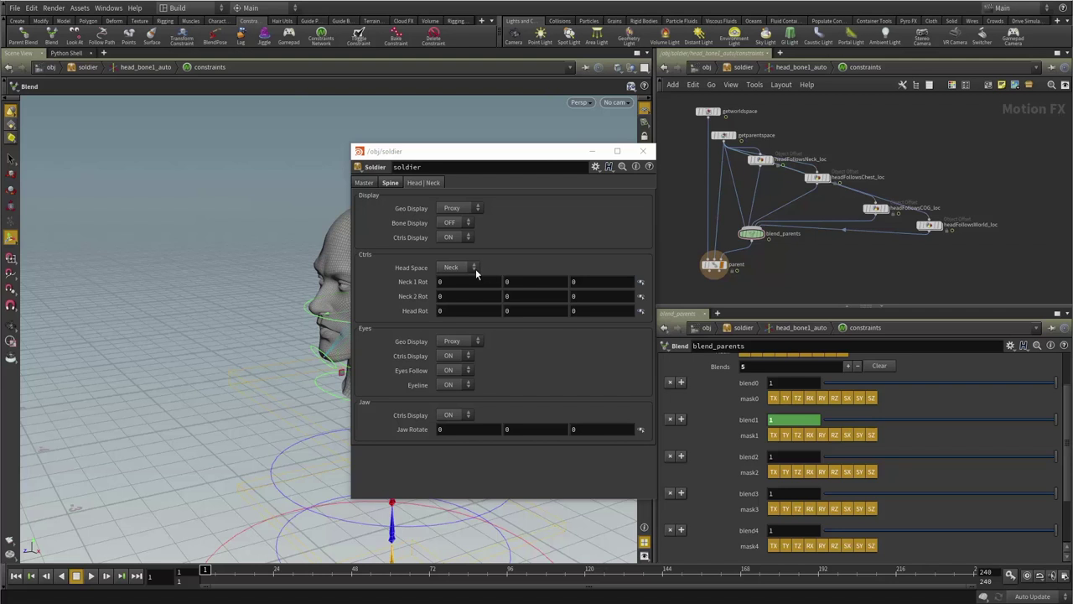
pyautogui.click(748, 419)
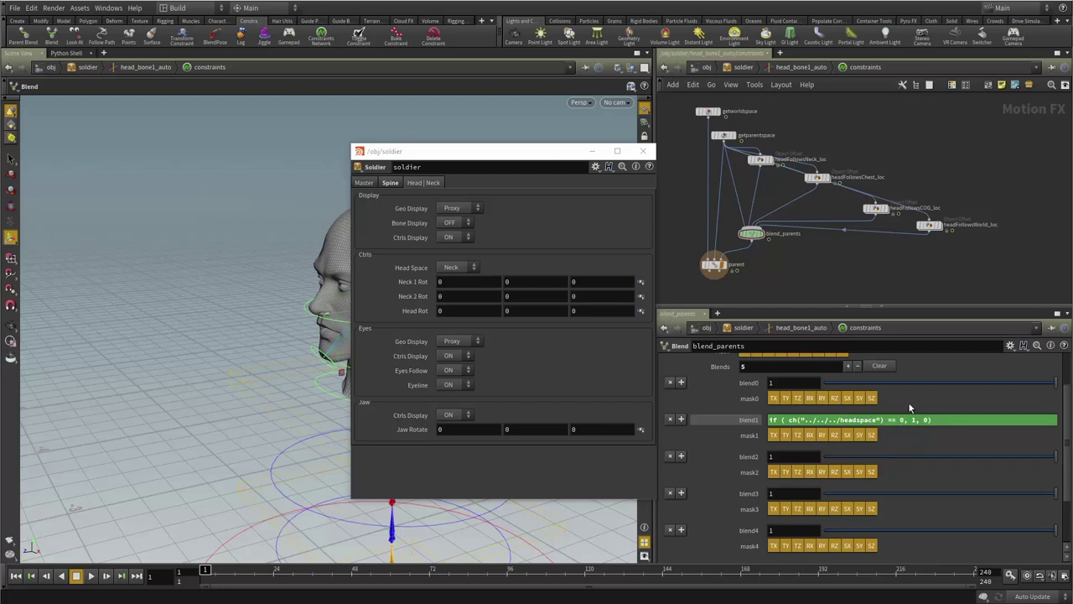
pyautogui.click(751, 420)
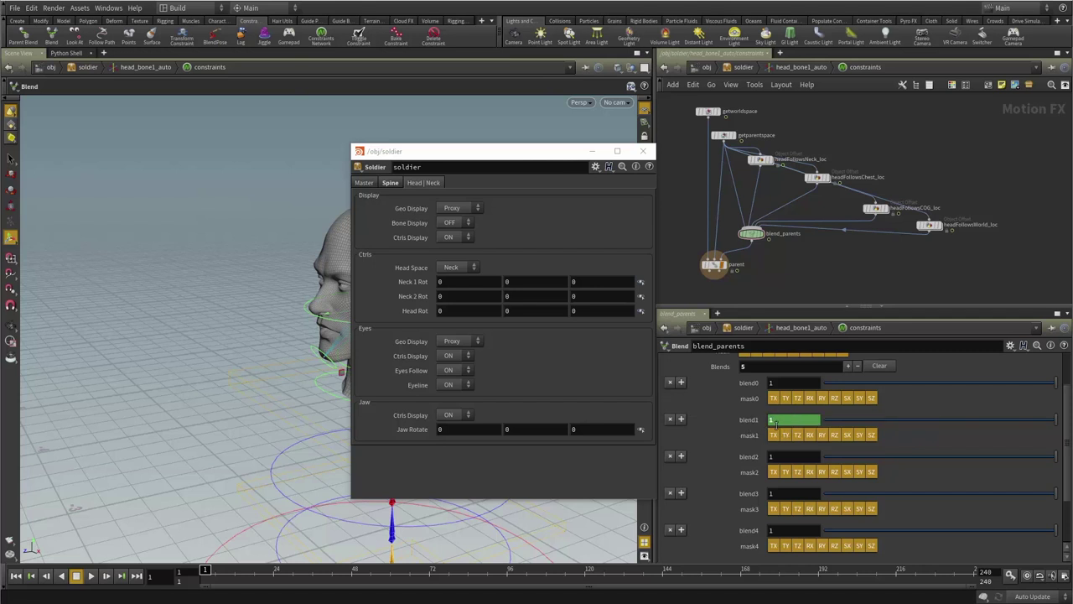
pyautogui.click(453, 268)
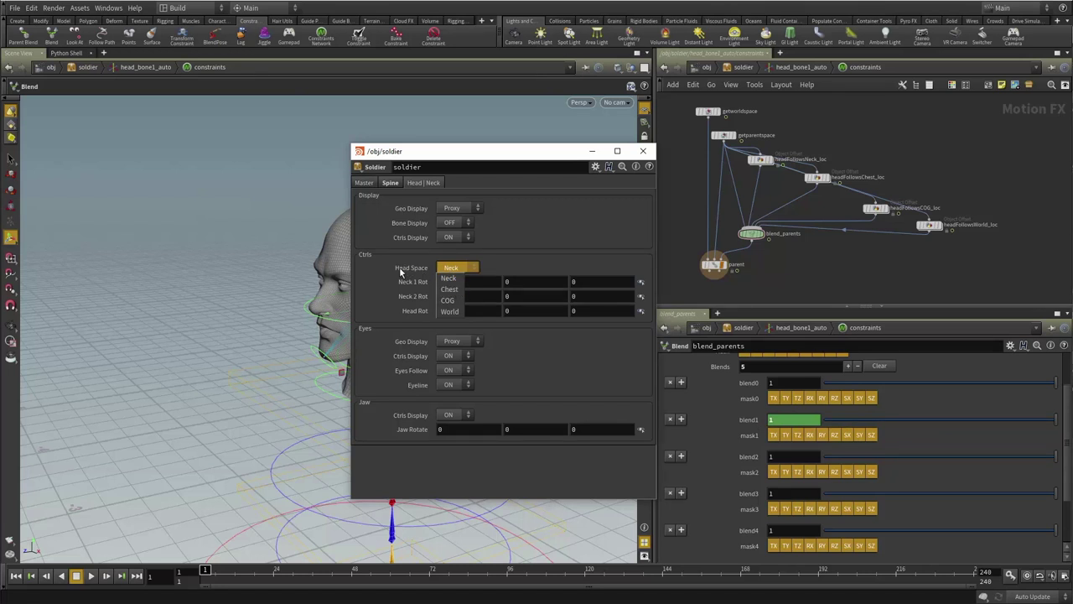
pyautogui.click(450, 291)
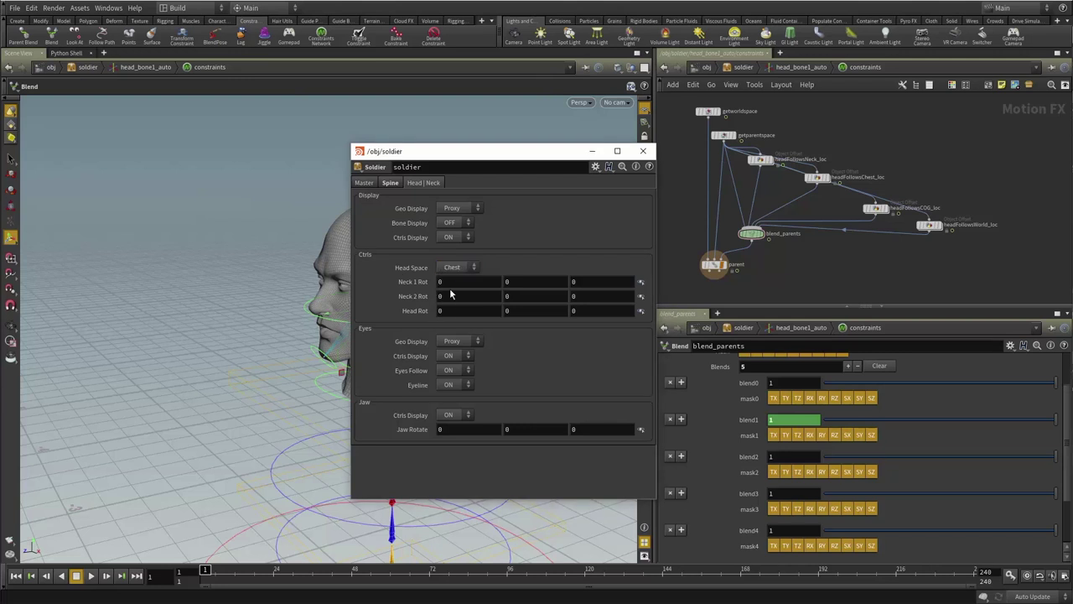
pyautogui.click(742, 420)
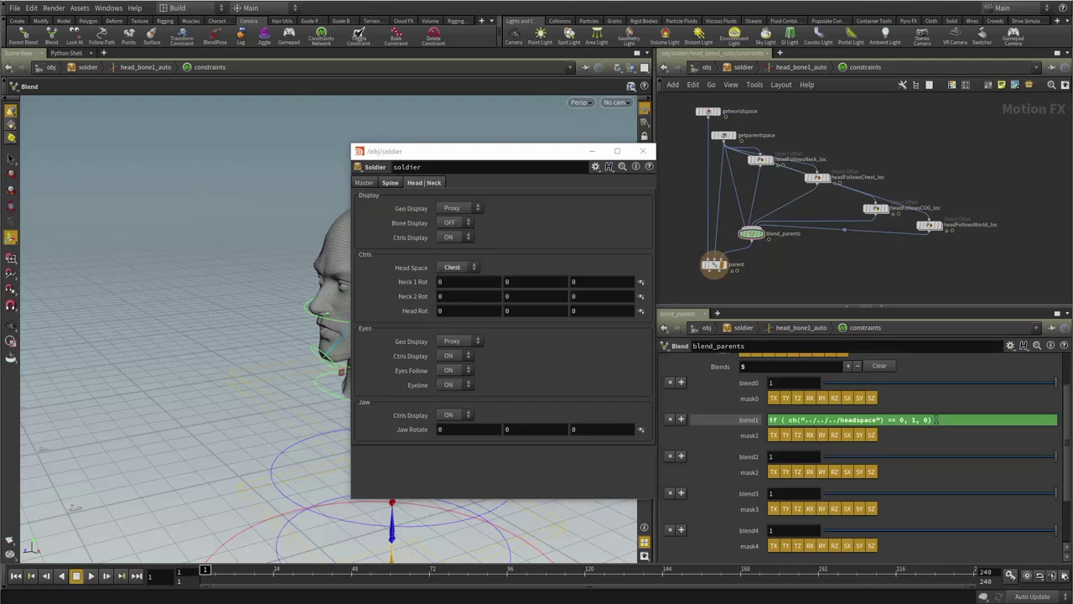
# - Reuse blend1's expression in blend2 with the comparison value 1: if ( ch("../../../headspace") == 1, 1, 0)
pyautogui.click(746, 424)
pyautogui.click(746, 424)
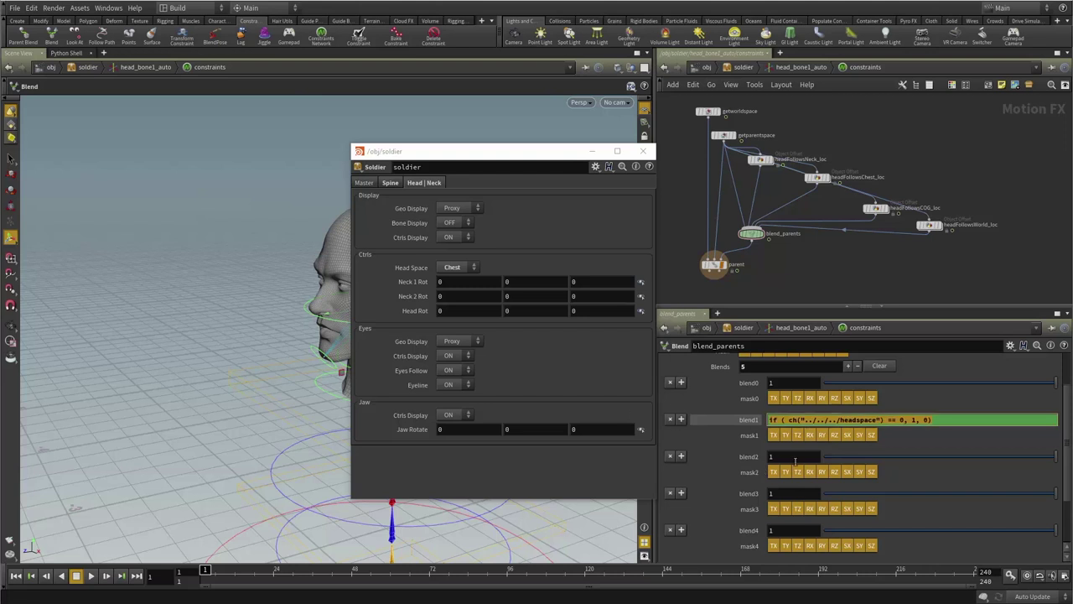
pyautogui.click(792, 457)
pyautogui.hotkey('ctrl', 'v')
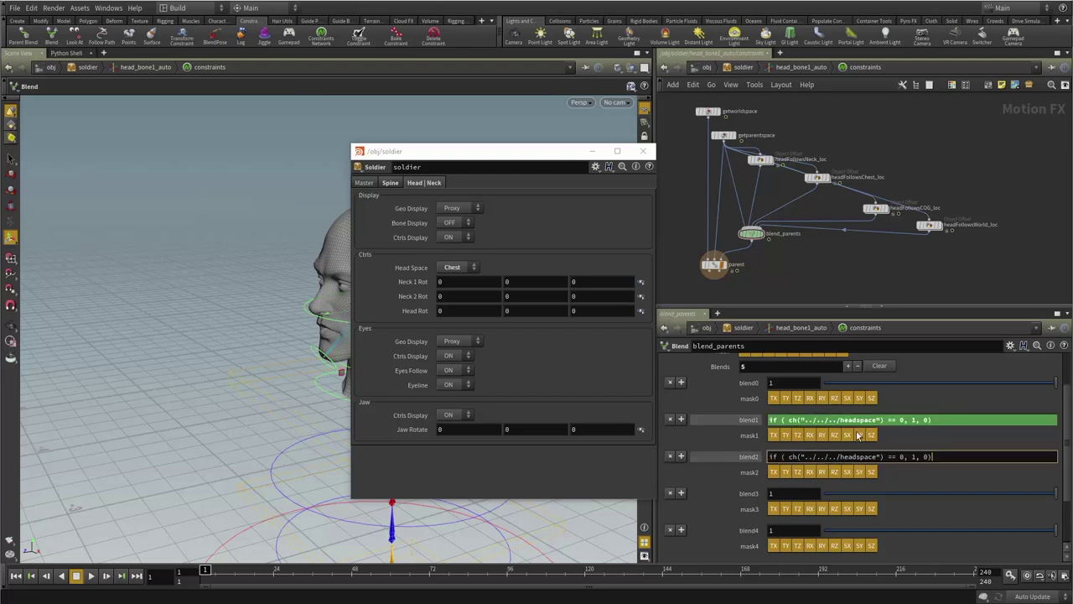
pyautogui.click(454, 268)
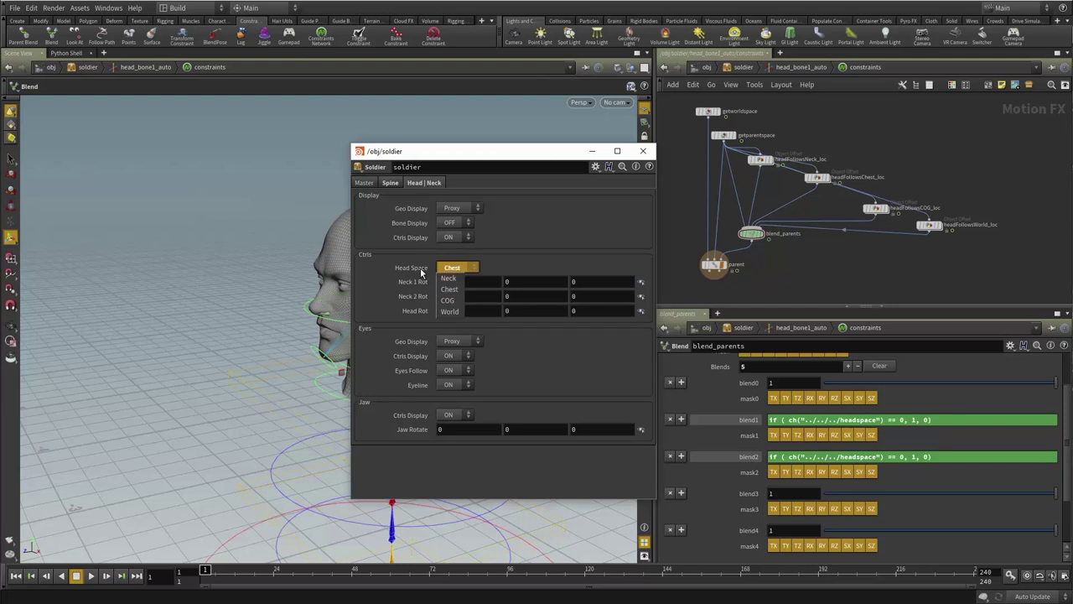
pyautogui.click(530, 271)
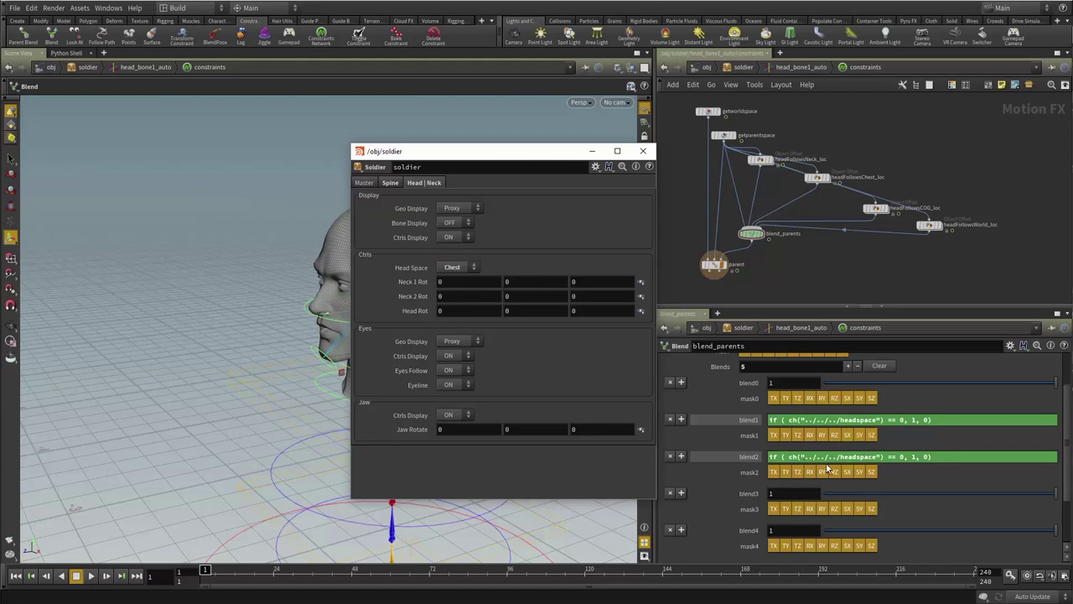
pyautogui.click(902, 457)
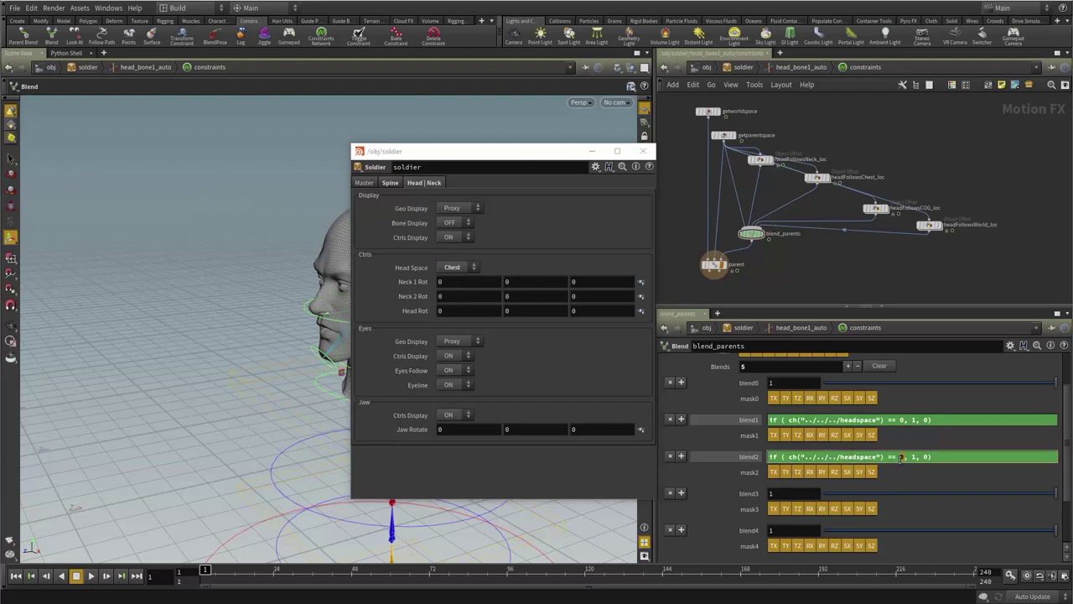
pyautogui.write('1')
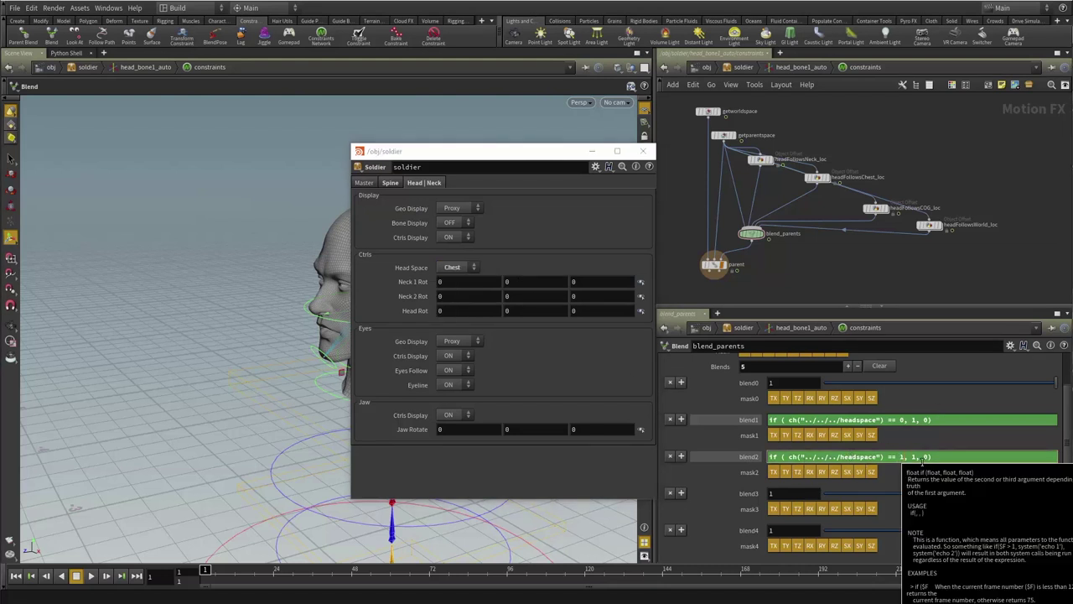
pyautogui.press('Return')
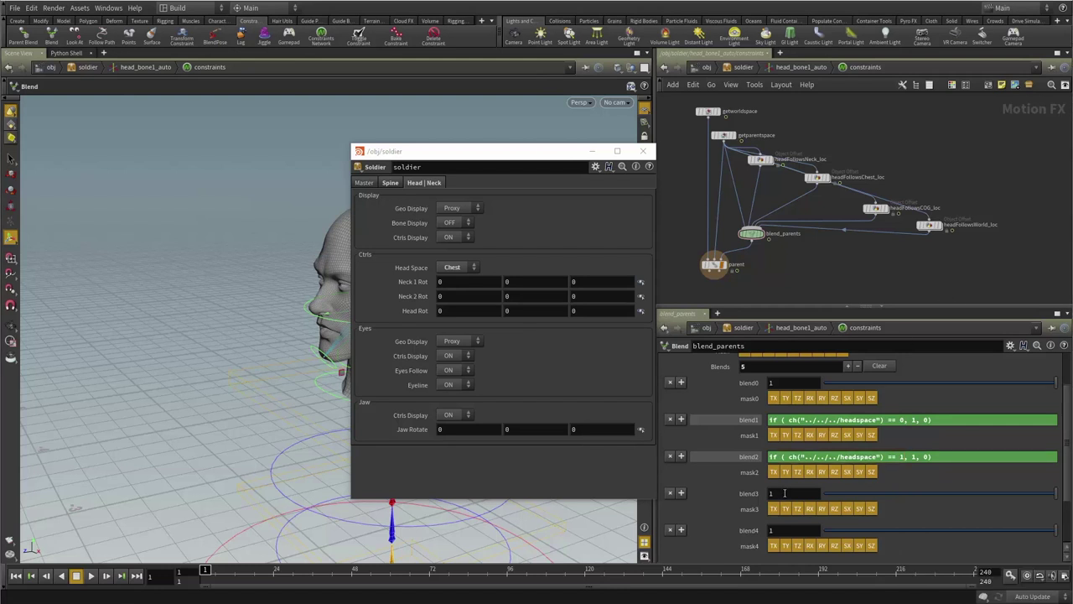
# - Set blend3 to if ( ch("../../../headspace") == 2, 1, 0) and switch Head Space to COG
pyautogui.doubleClick(784, 494)
pyautogui.hotkey('ctrl', 'v')
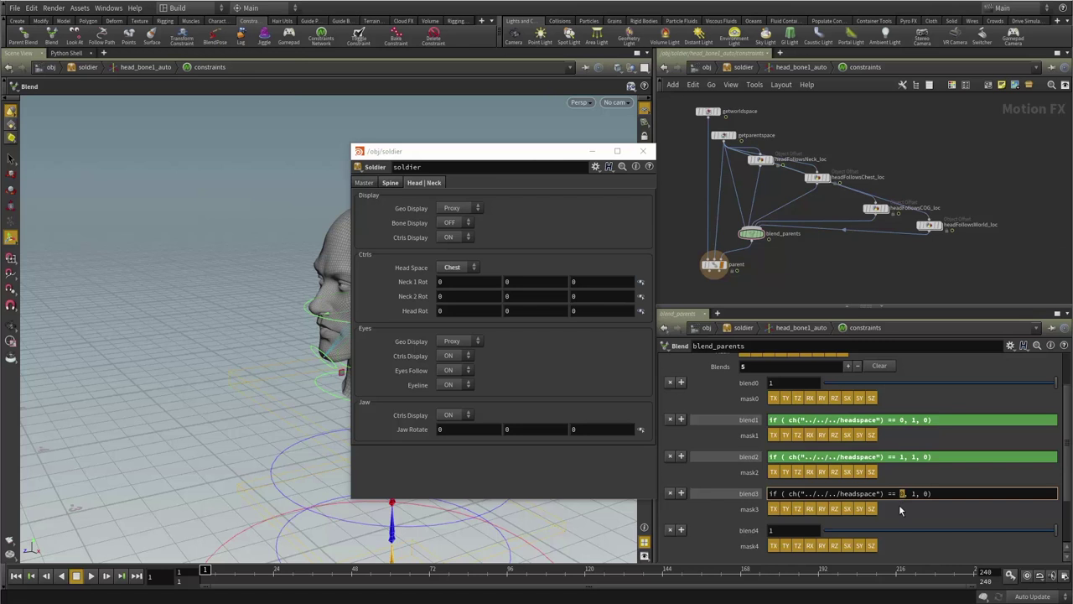
pyautogui.write('2')
pyautogui.press('Return')
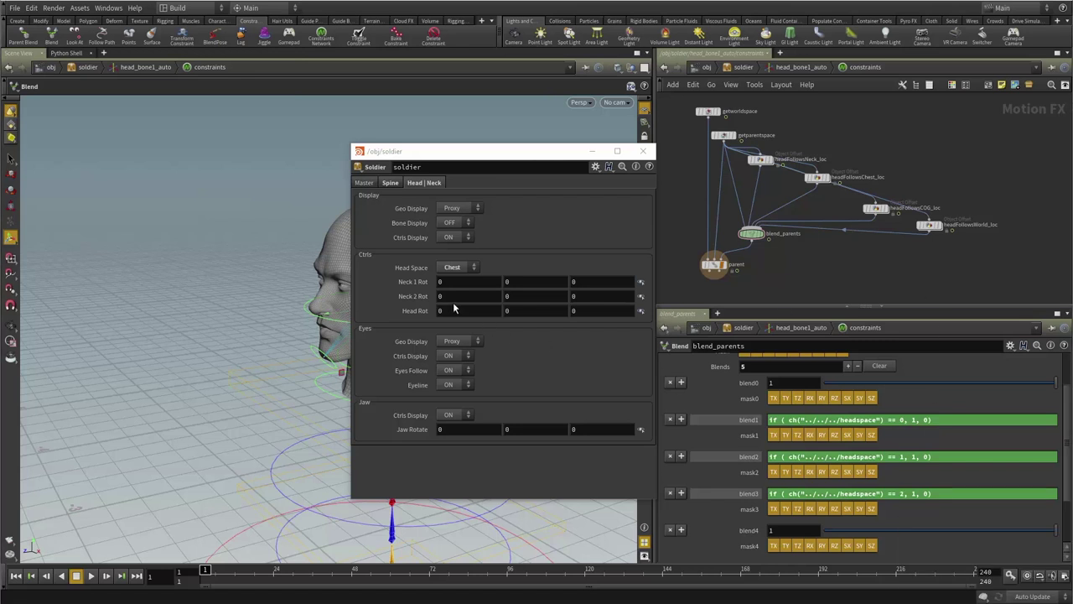
pyautogui.click(453, 267)
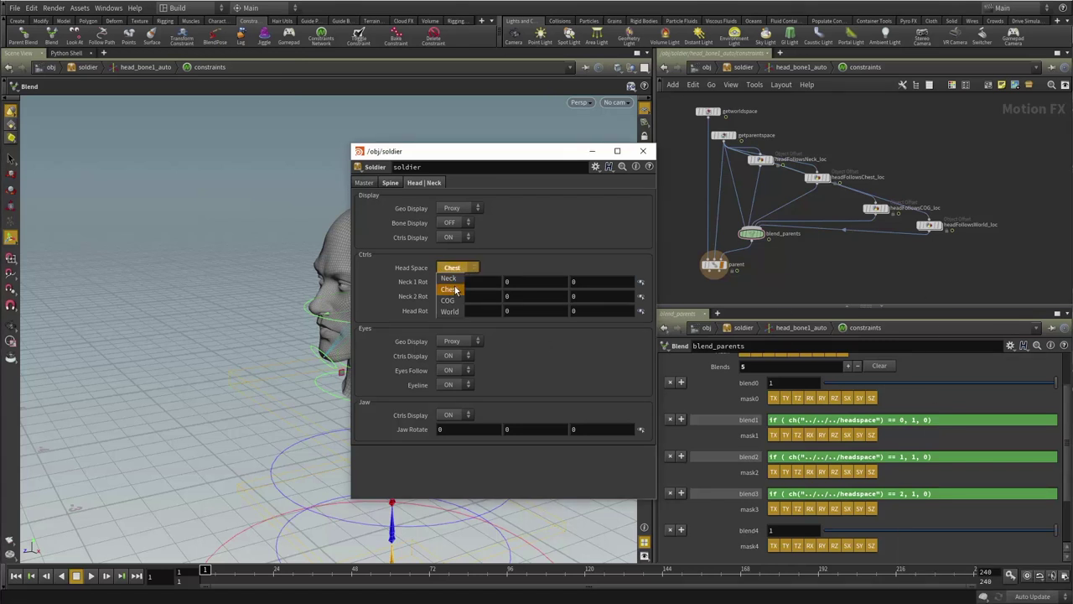
pyautogui.click(451, 300)
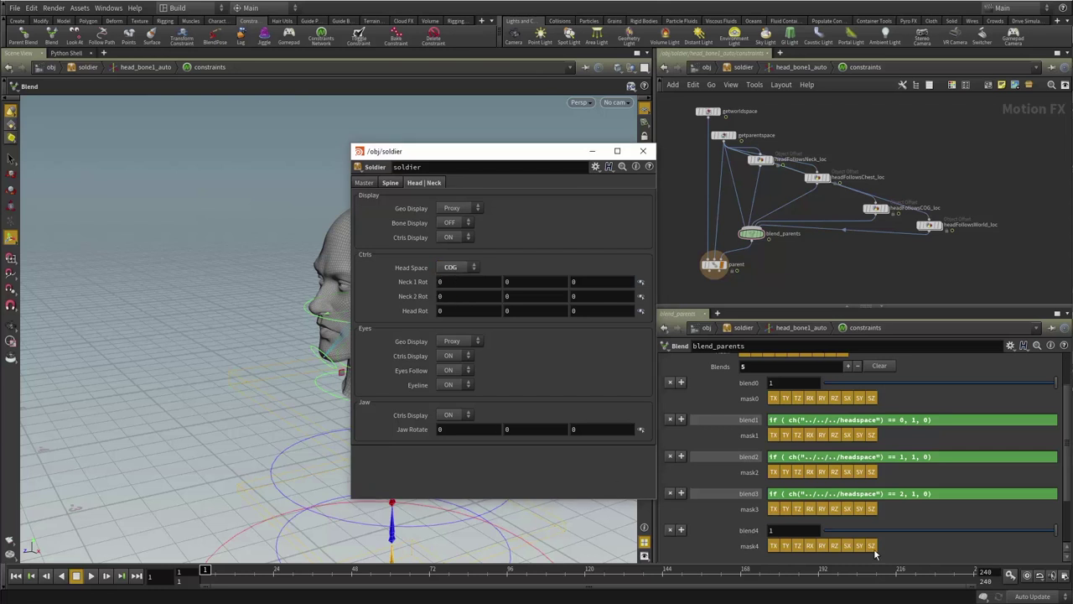
# - Set blend4 to the same headspace expression with the comparison value 3: if ( ch("../../../headspace") == 3, 1, 0)
pyautogui.click(797, 530)
pyautogui.write('if ( ch("../../../headspace") == 0, 1, 0)')
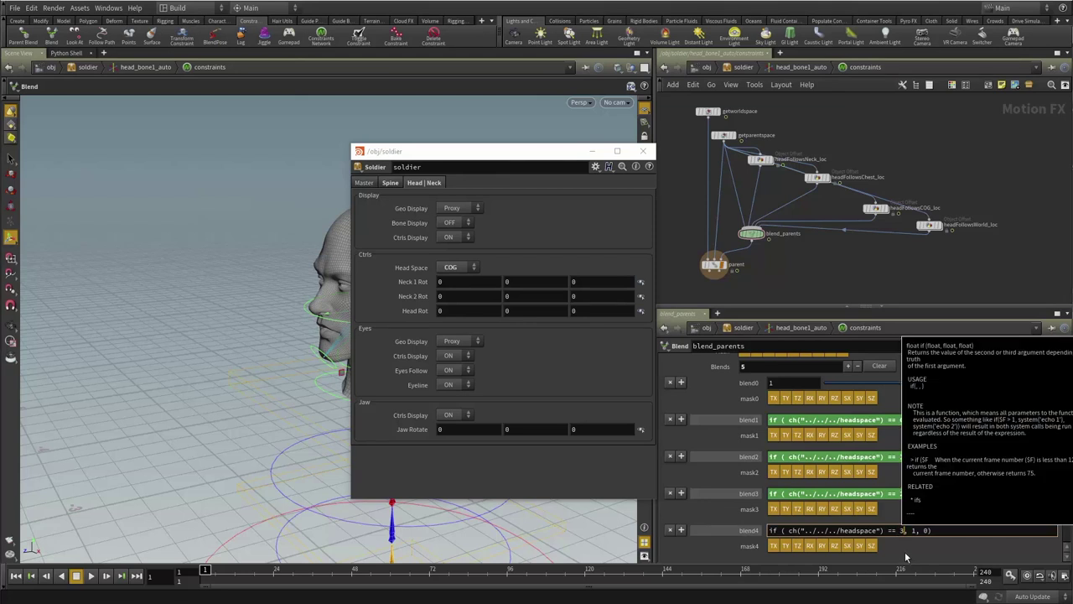
pyautogui.write('3')
pyautogui.press('Return')
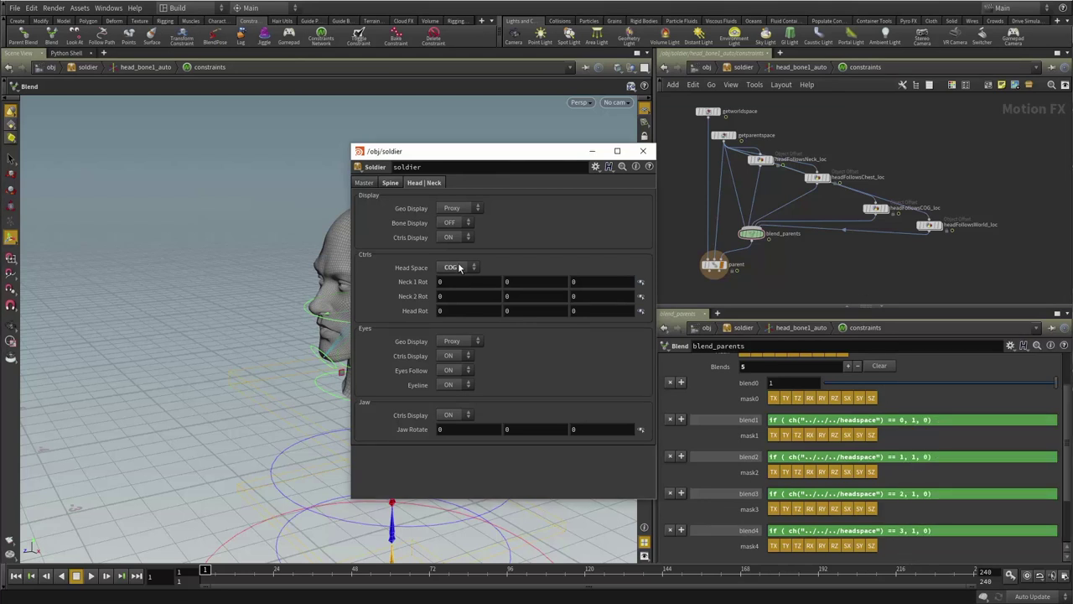
# - Switch Head Space to World, show the evaluated values of blend1 to blend4, and inspect the headFollowsWorld_loc node
pyautogui.click(453, 267)
pyautogui.click(448, 316)
pyautogui.click(732, 421)
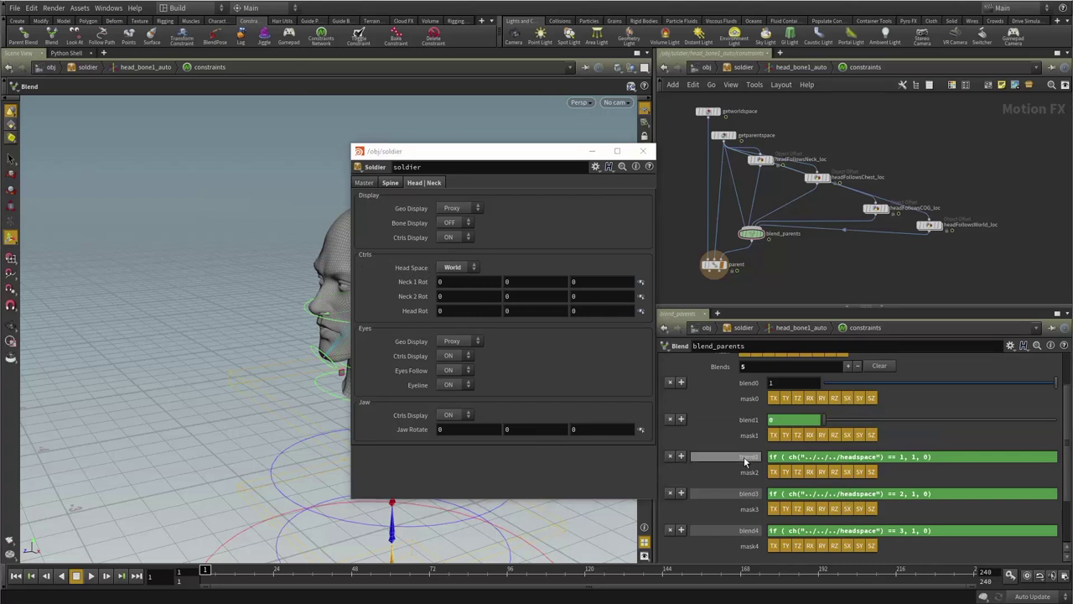
pyautogui.click(744, 457)
pyautogui.click(748, 493)
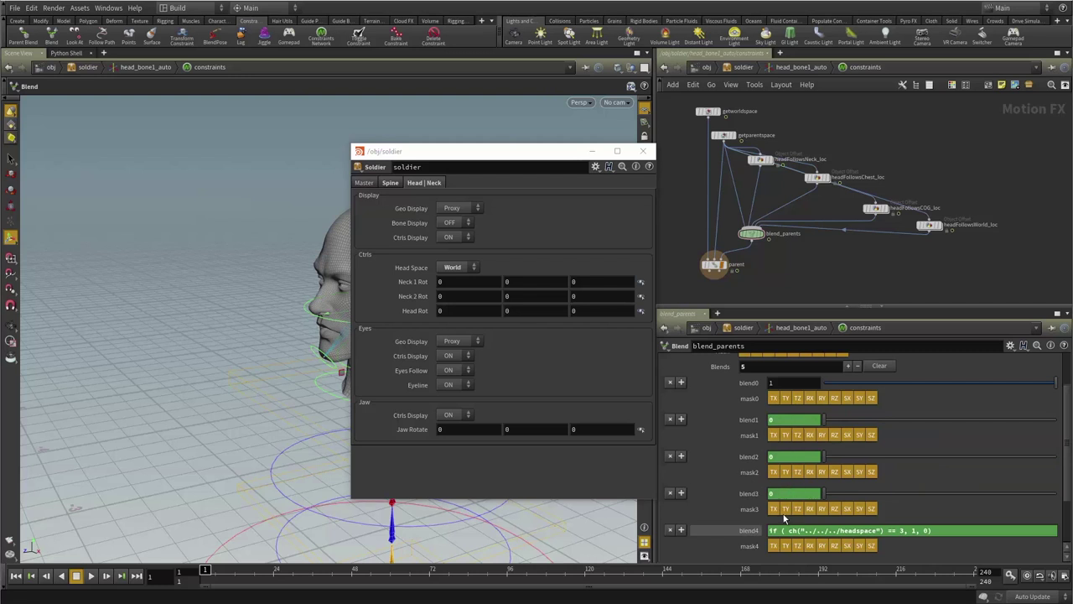
pyautogui.click(750, 531)
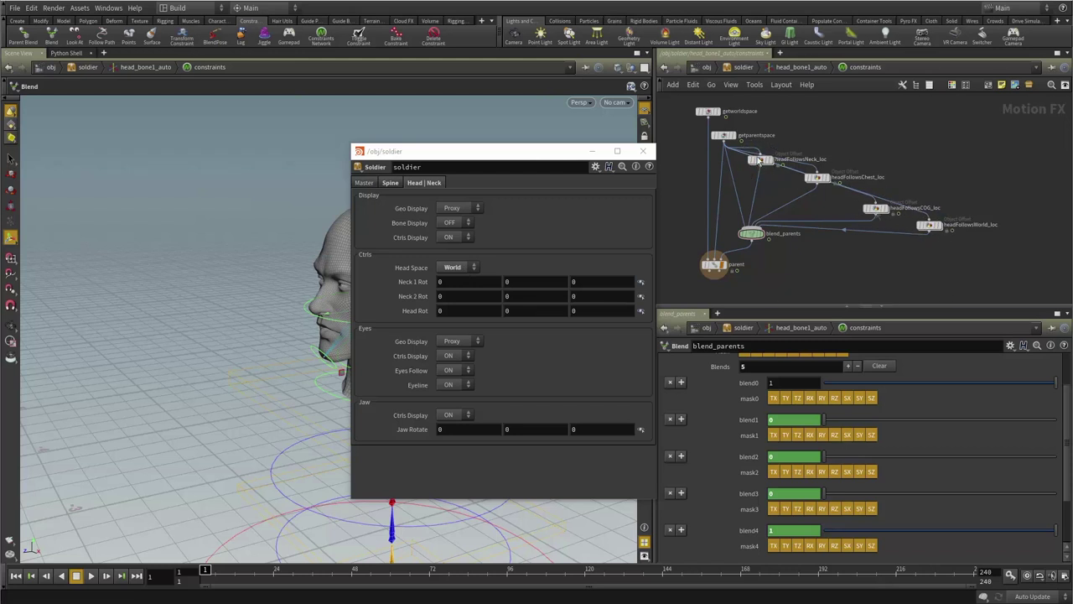
pyautogui.click(929, 225)
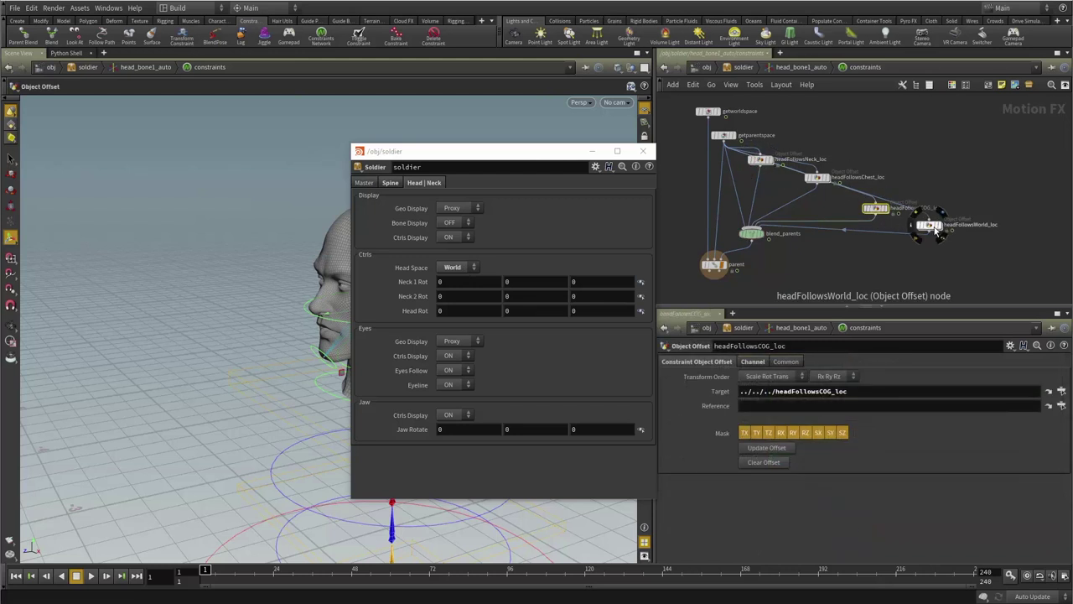
# - Set Head Space back to Neck and return from the constraints network to the soldier level
pyautogui.click(457, 266)
pyautogui.click(453, 282)
pyautogui.click(644, 152)
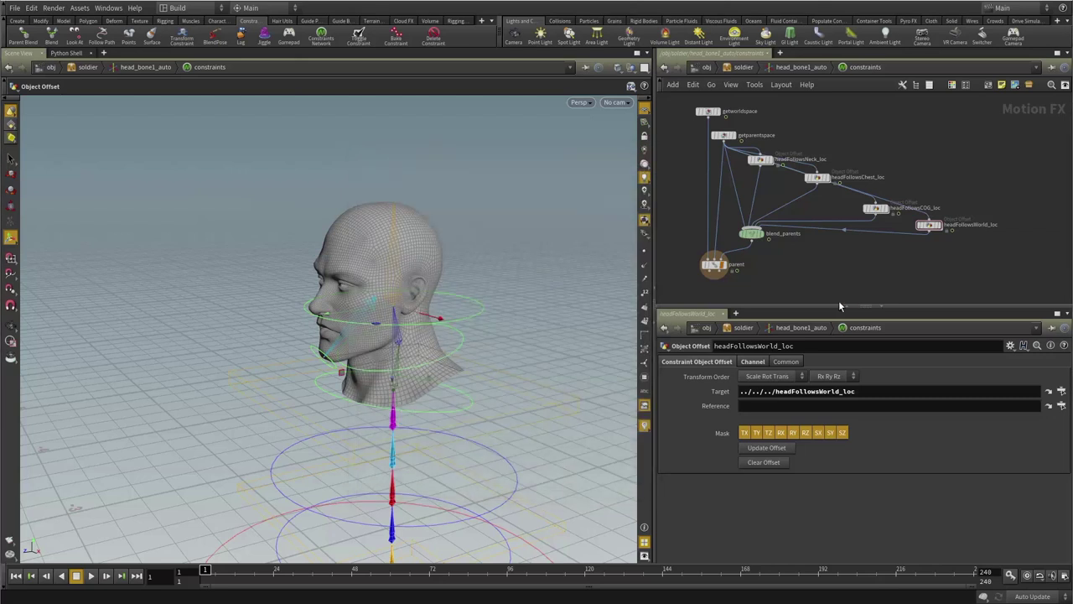
pyautogui.press('u')
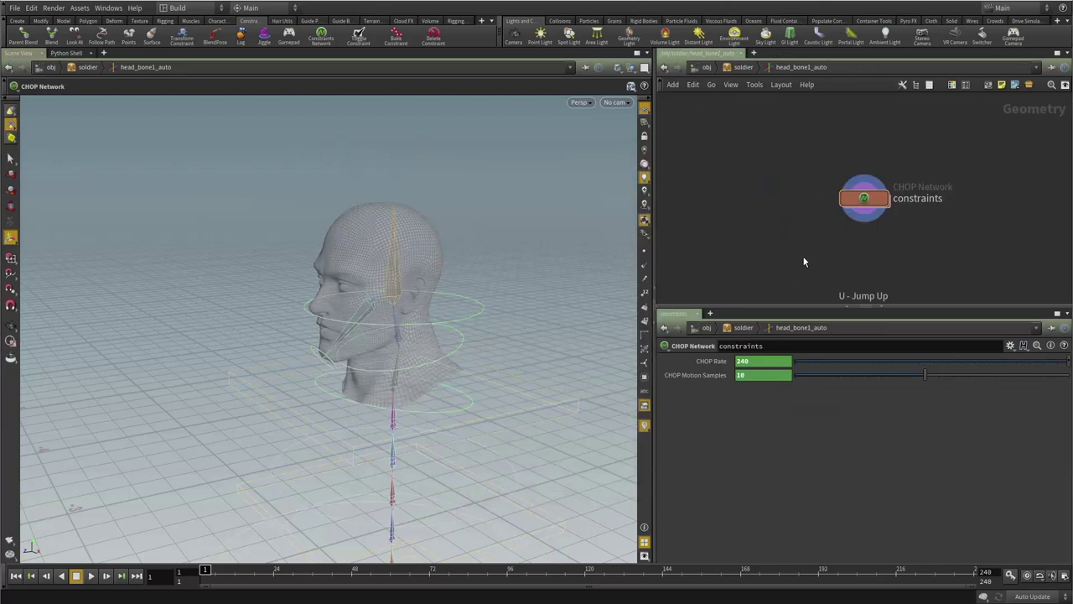
pyautogui.press('u')
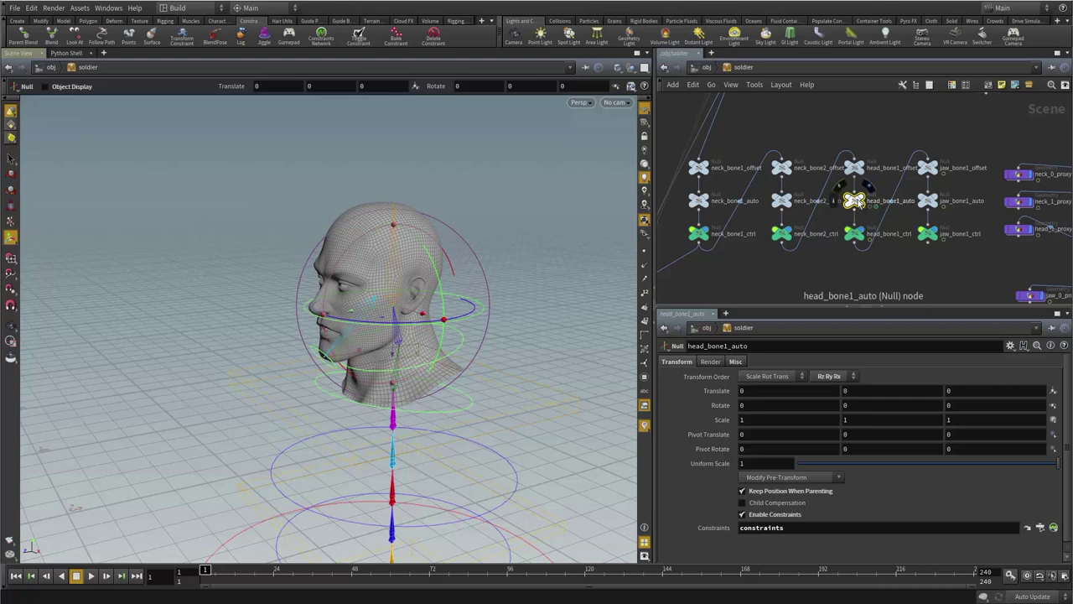
pyautogui.click(828, 279)
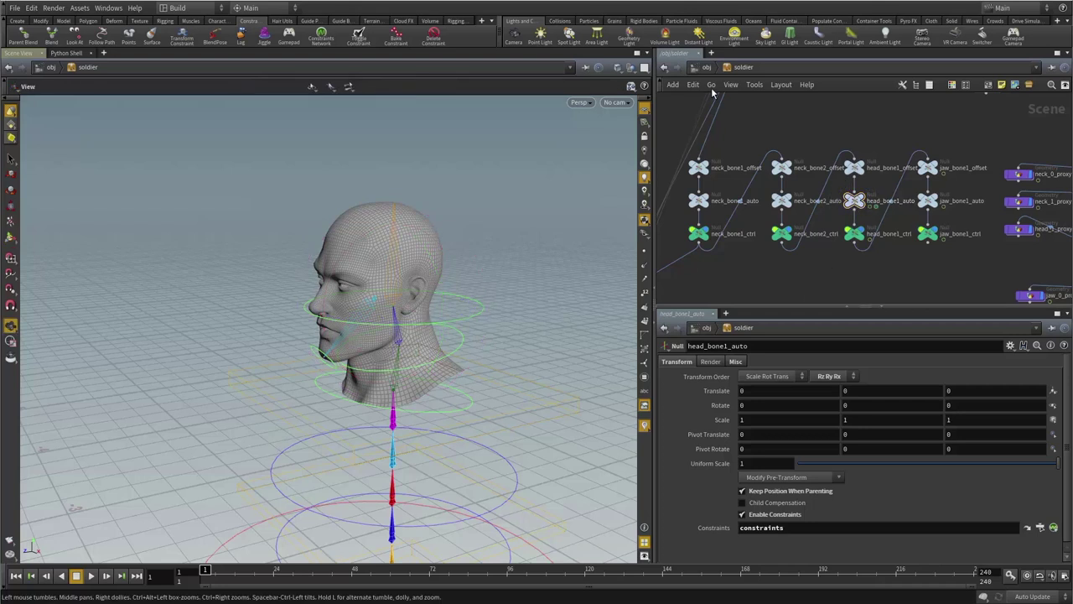
# - Open the soldier's parameters in a floating window, narrowed and placed beside the head in the viewport
pyautogui.rightClick(736, 67)
pyautogui.click(863, 158)
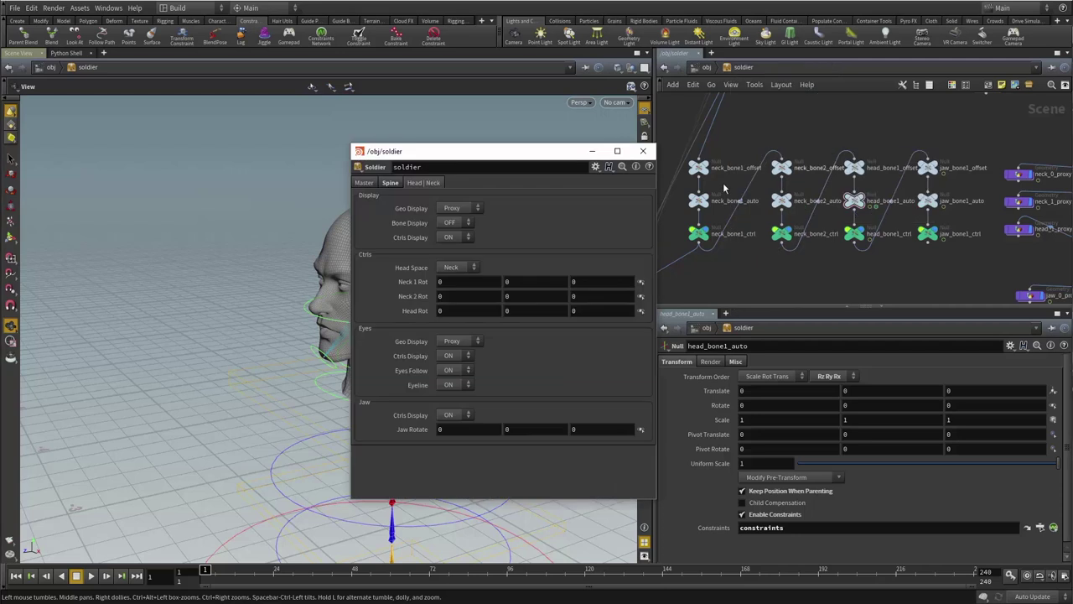
pyautogui.moveTo(529, 157); pyautogui.dragTo(185, 156)
pyautogui.moveTo(310, 366); pyautogui.dragTo(89, 288)
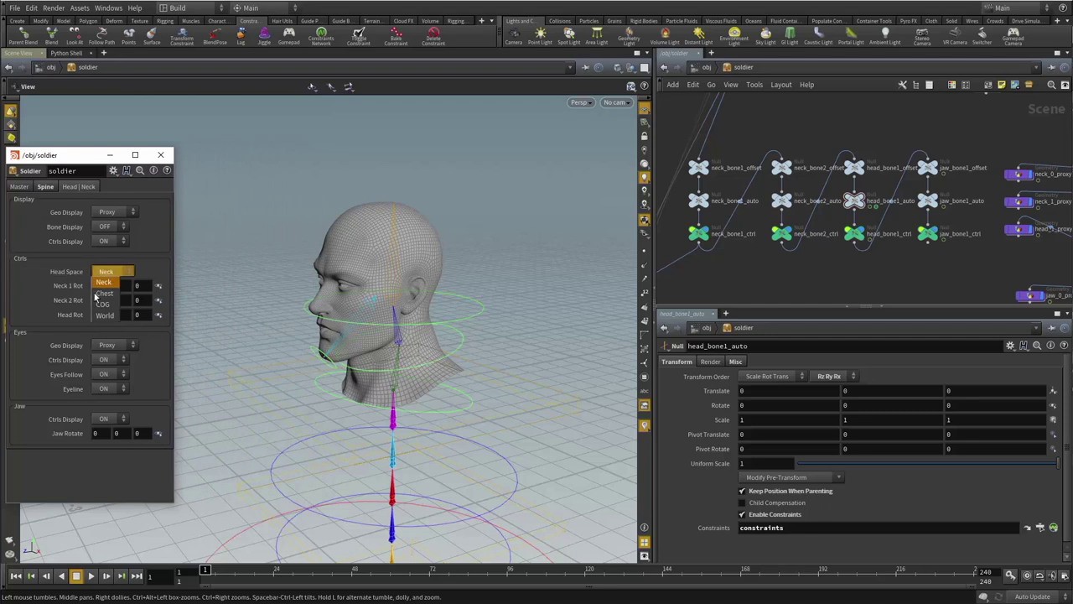
# - Test-rotate head_bone1_ctrl and neck_bone2_ctrl with Head Space on Neck, undoing each rotation
pyautogui.scroll(5, 433, 319)
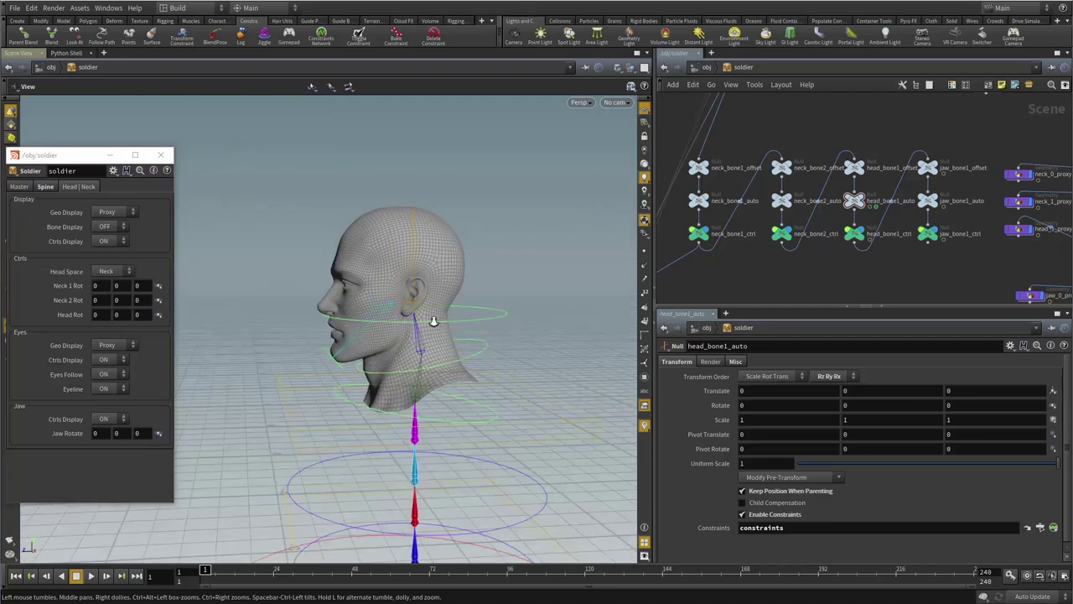
pyautogui.press('r')
pyautogui.moveTo(548, 251); pyautogui.dragTo(506, 364)
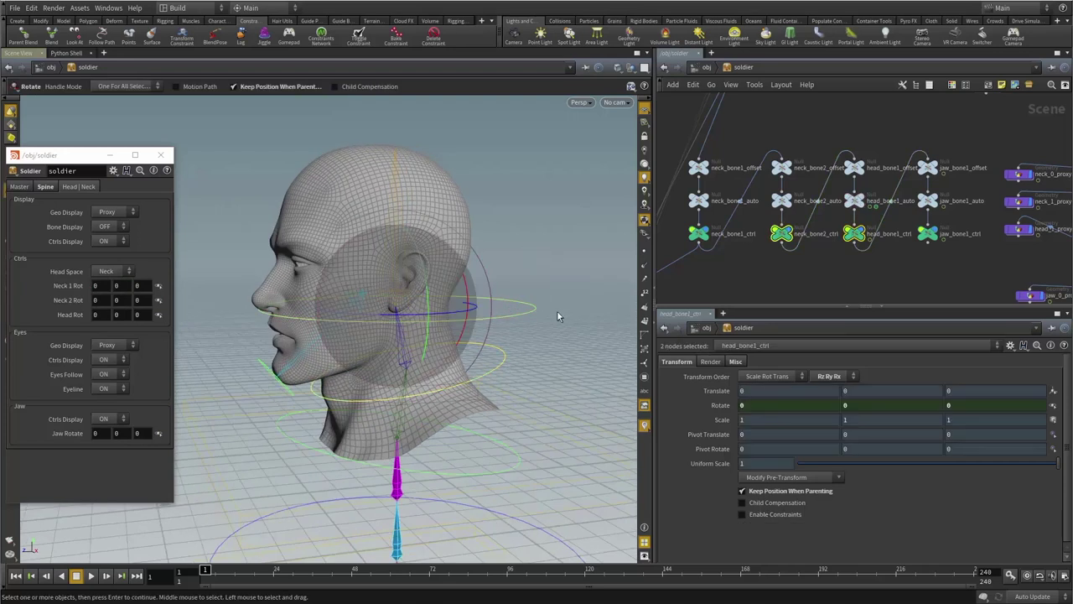
pyautogui.moveTo(540, 279); pyautogui.dragTo(524, 327)
pyautogui.moveTo(447, 296); pyautogui.dragTo(443, 274)
pyautogui.hotkey('ctrl', 'z')
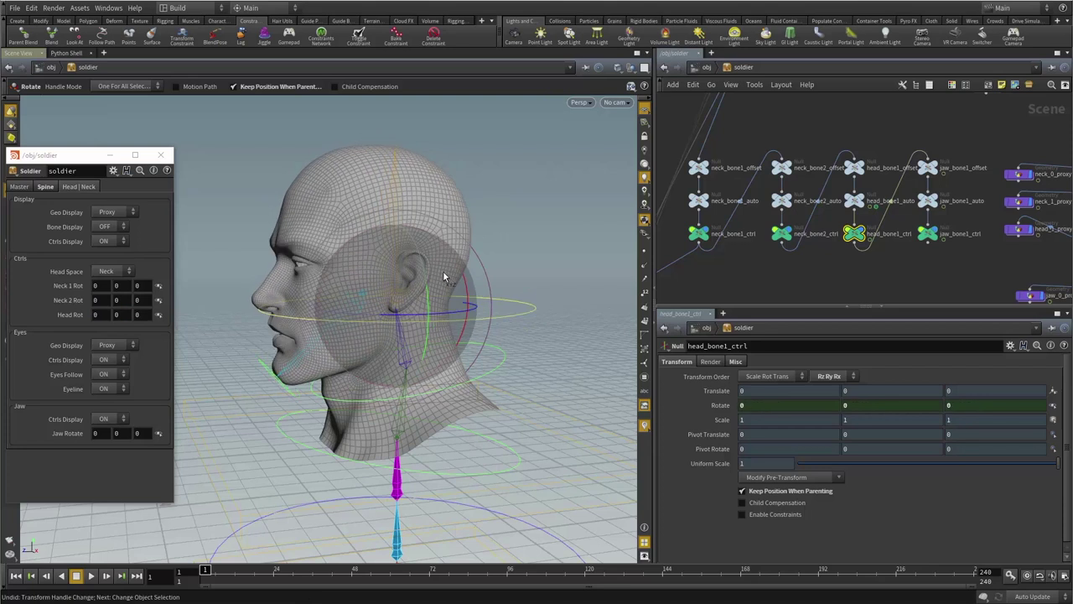
pyautogui.moveTo(528, 344); pyautogui.dragTo(492, 331)
pyautogui.hotkey('ctrl', 'z')
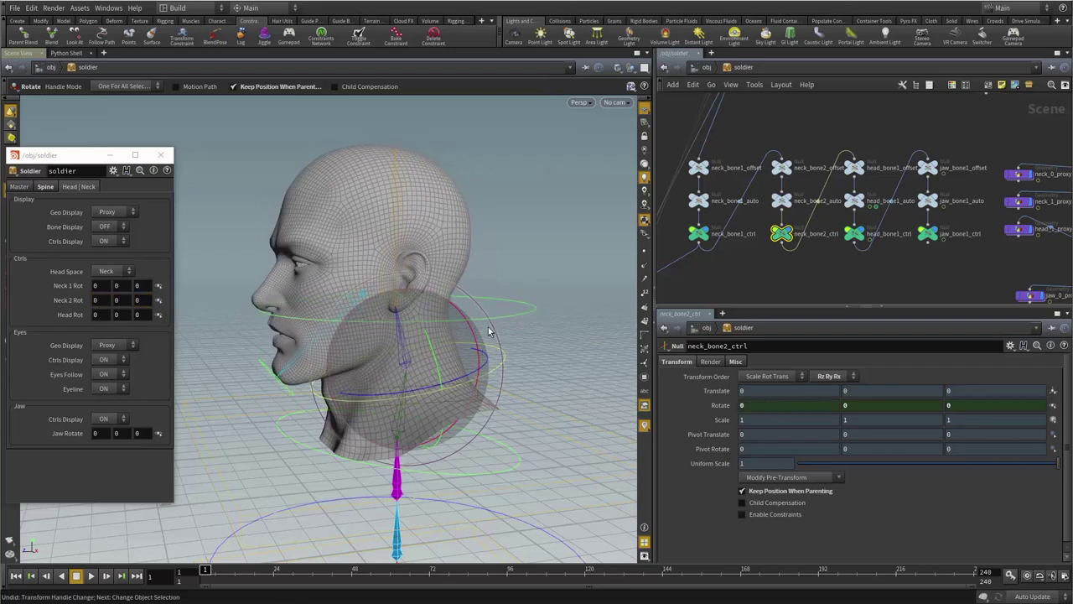
# - Test-rotate neck_bone1_ctrl in Neck space and undo the rotation
pyautogui.click(501, 452)
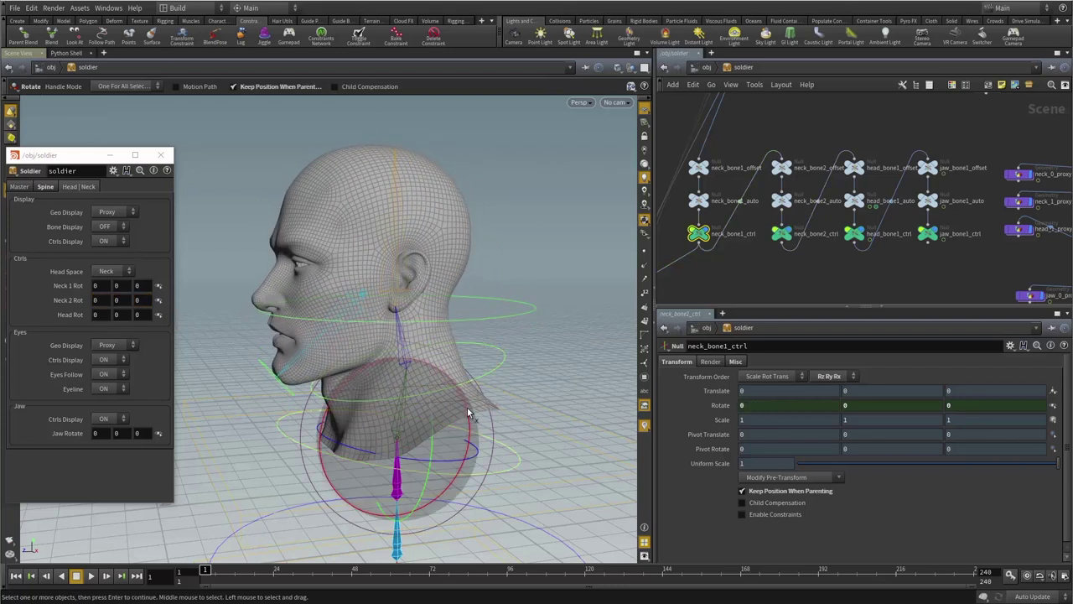
pyautogui.moveTo(470, 414); pyautogui.dragTo(468, 414)
pyautogui.moveTo(470, 422); pyautogui.dragTo(479, 391)
pyautogui.hotkey('ctrl', 'z')
# - Test-rotate the chest_IK control in Neck space, undo the rotation, and clear the control selection
pyautogui.keyDown('alt'); pyautogui.moveTo(535, 363); pyautogui.dragTo(501, 330, button='right'); pyautogui.keyUp('alt')
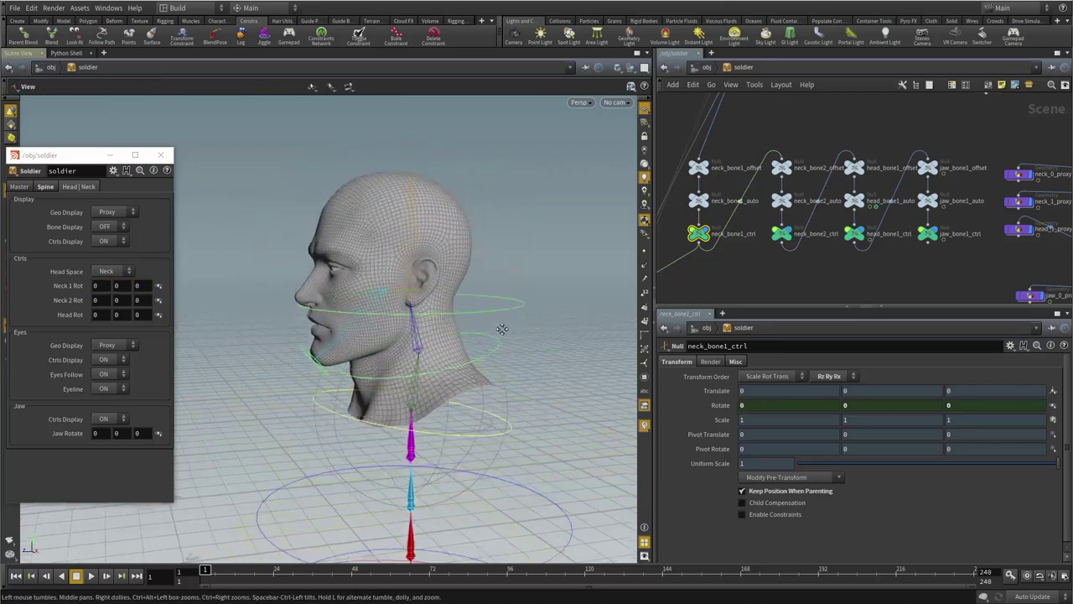
pyautogui.keyDown('alt'); pyautogui.moveTo(501, 330); pyautogui.dragTo(466, 291, button='middle'); pyautogui.keyUp('alt')
pyautogui.click(492, 350)
pyautogui.moveTo(447, 342)
pyautogui.mouseDown()
pyautogui.moveTo(445, 355)
pyautogui.moveTo(446, 327)
pyautogui.moveTo(447, 357)
pyautogui.moveTo(452, 342)
pyautogui.mouseUp()
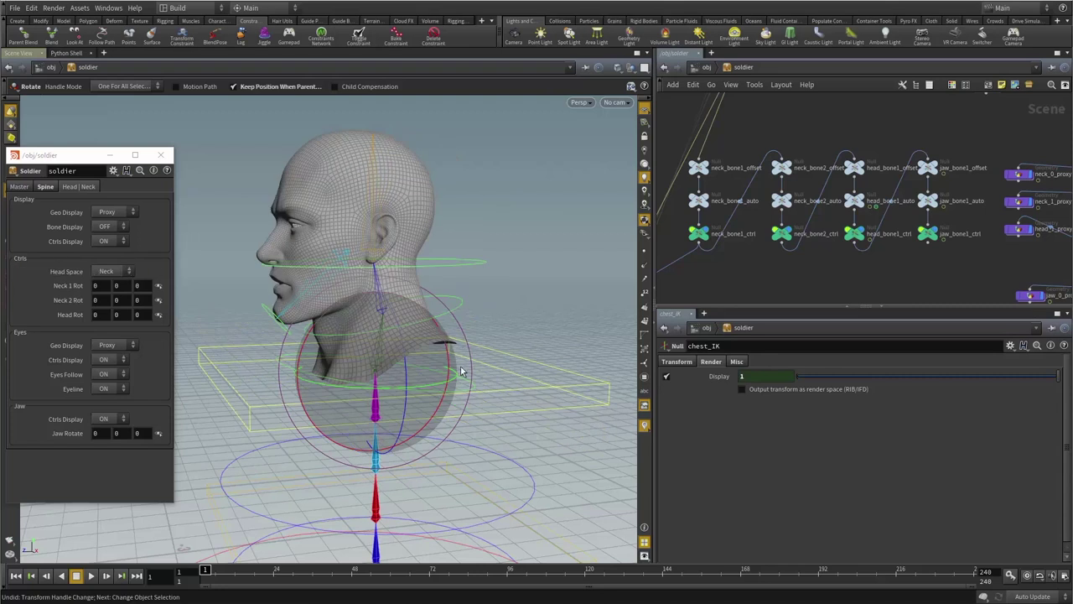
pyautogui.click(499, 328)
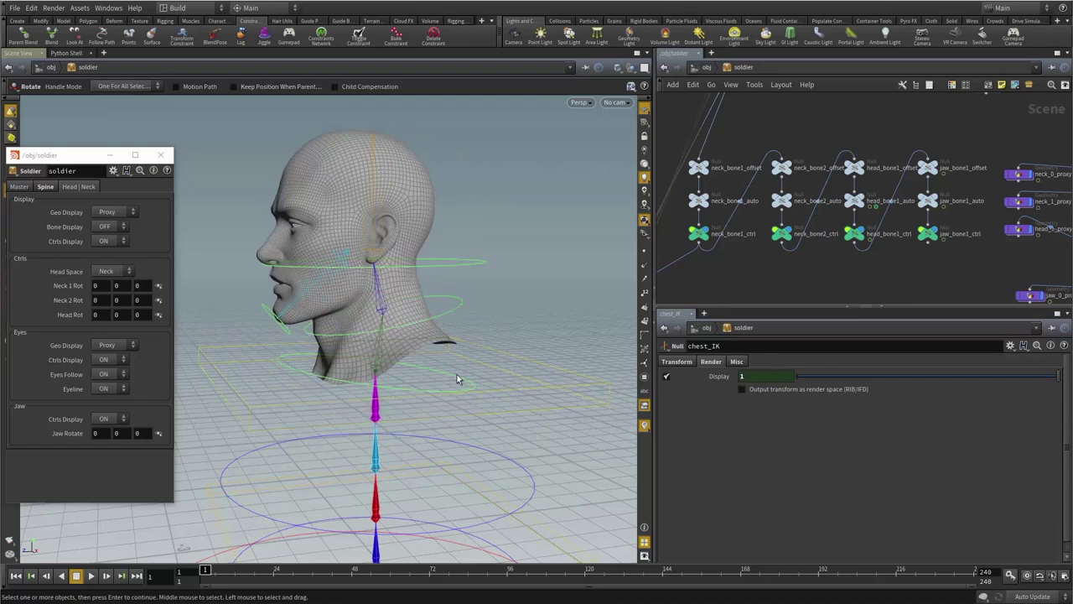
pyautogui.click(457, 379)
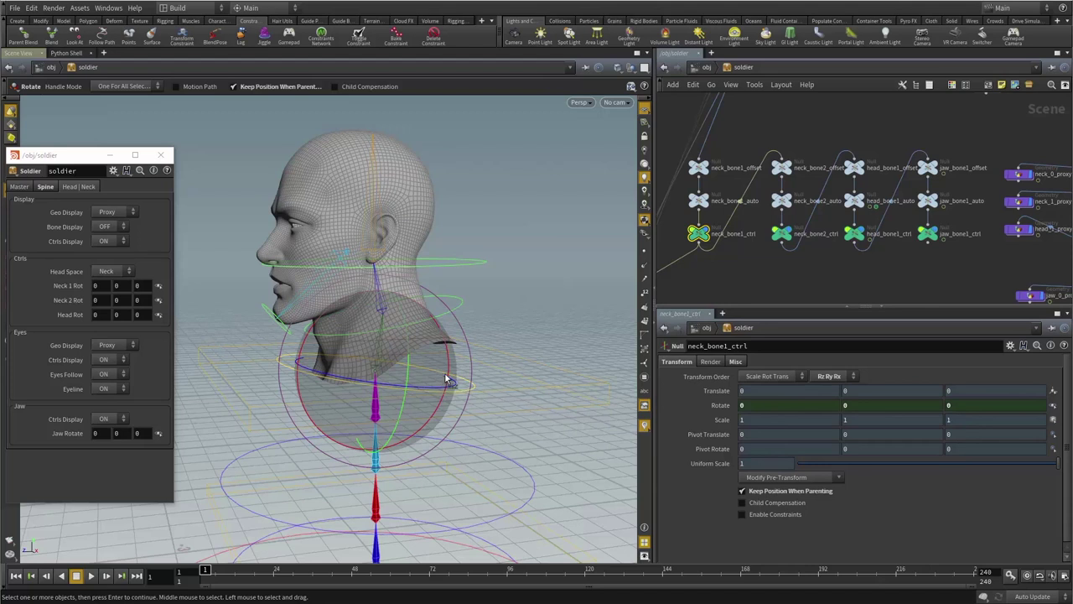
pyautogui.click(510, 393)
# - Switch Head Space to Chest and test-rotate neck_bone2_ctrl and neck_bone1_ctrl, undoing each rotation
pyautogui.click(108, 272)
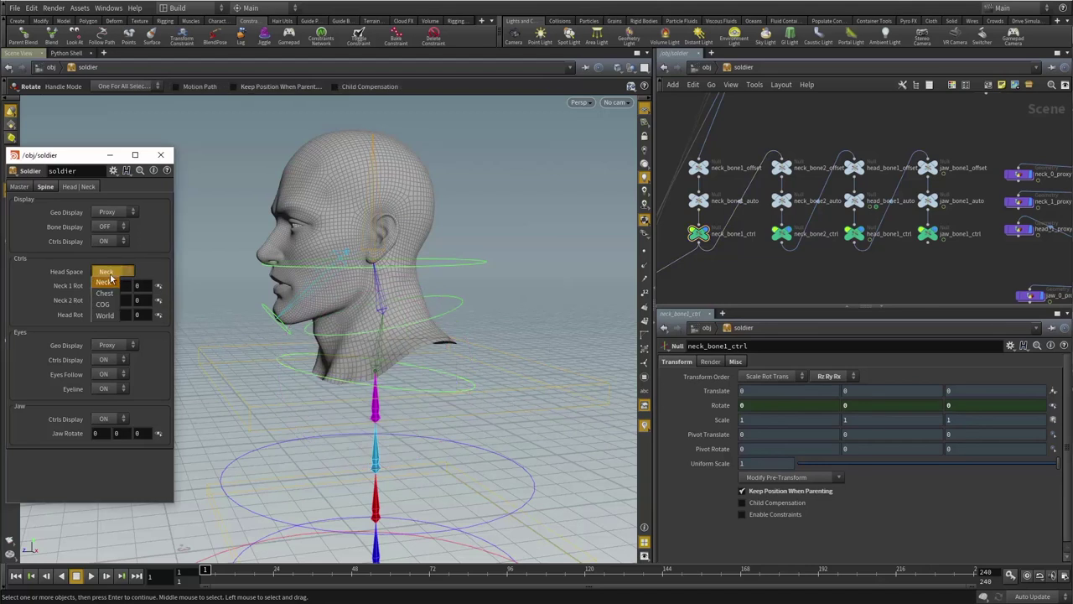
pyautogui.click(104, 295)
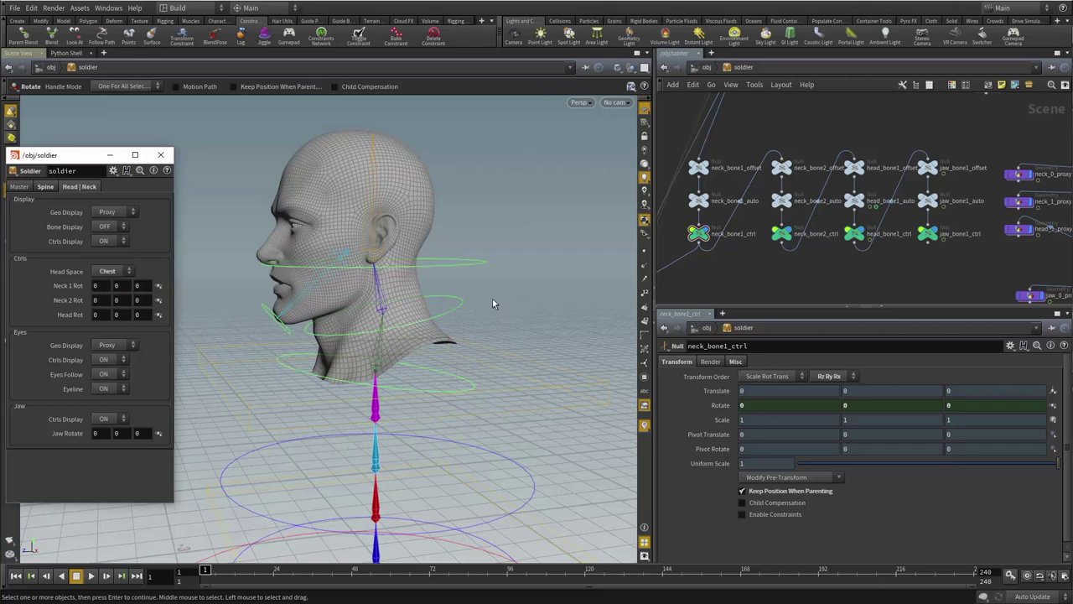
pyautogui.click(442, 297)
pyautogui.moveTo(442, 297)
pyautogui.mouseDown()
pyautogui.moveTo(455, 311)
pyautogui.moveTo(451, 304)
pyautogui.mouseUp()
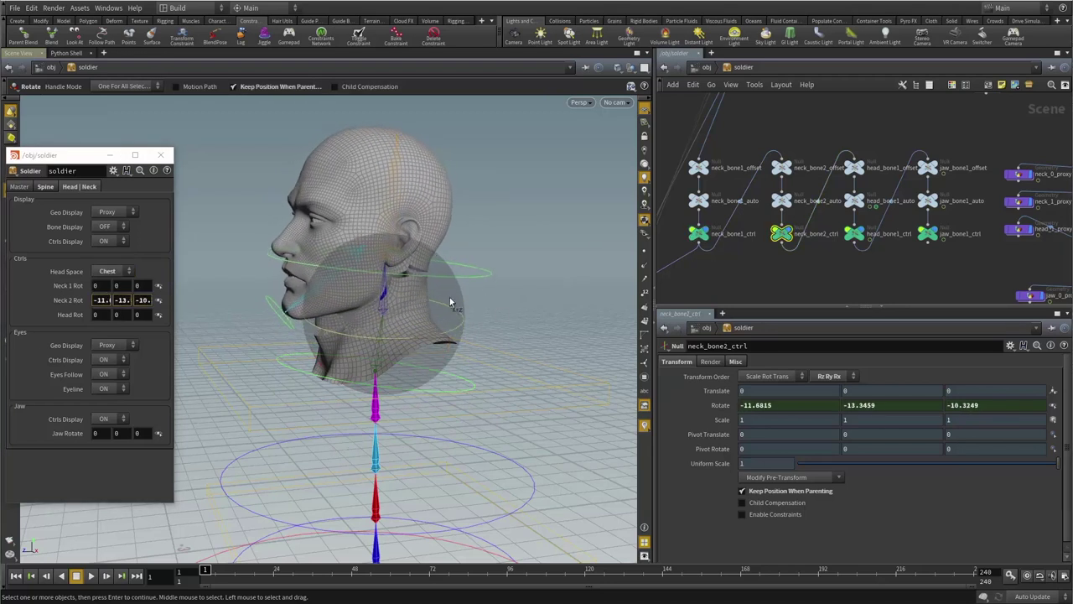
pyautogui.hotkey('ctrl', 'z')
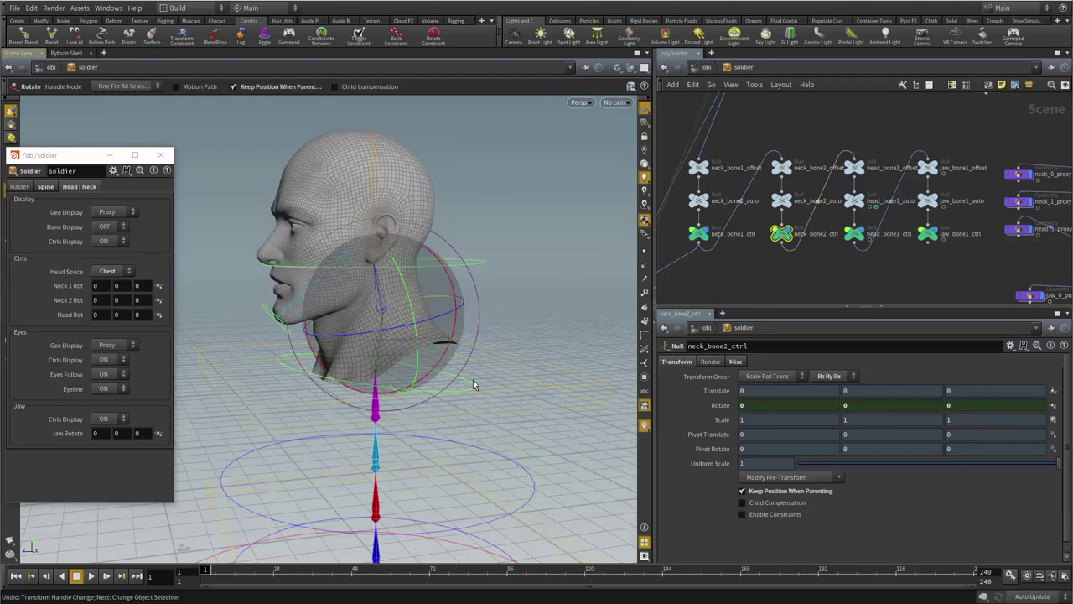
pyautogui.click(464, 369)
pyautogui.moveTo(442, 339); pyautogui.dragTo(433, 303)
pyautogui.hotkey('ctrl', 'z')
# - Test-rotate the chest_IK control with Head Space on Chest and undo the rotation
pyautogui.click(543, 408)
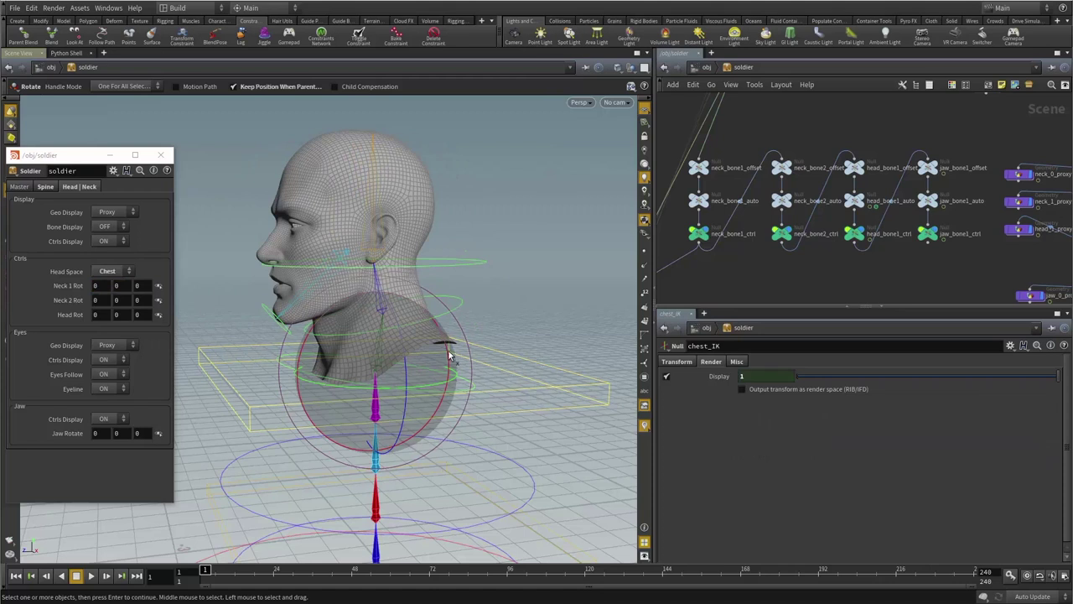
pyautogui.moveTo(449, 356)
pyautogui.mouseDown()
pyautogui.moveTo(460, 384)
pyautogui.moveTo(448, 357)
pyautogui.moveTo(457, 356)
pyautogui.mouseUp()
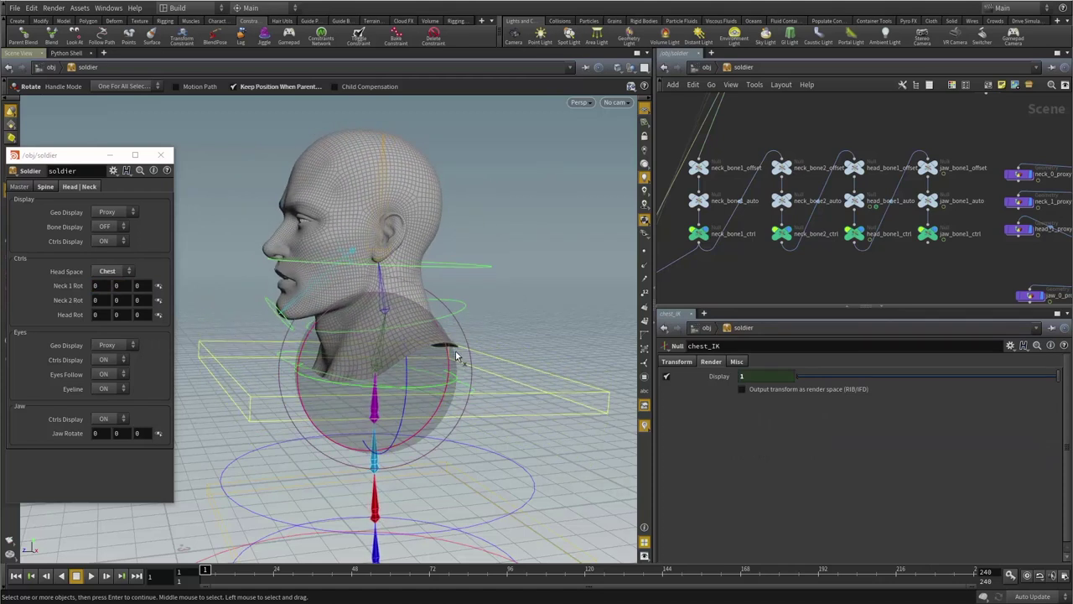
pyautogui.hotkey('ctrl', 'z')
# - Switch Head Space to COG, test-rotate the chest_IK control, and undo the rotation
pyautogui.click(117, 273)
pyautogui.click(115, 310)
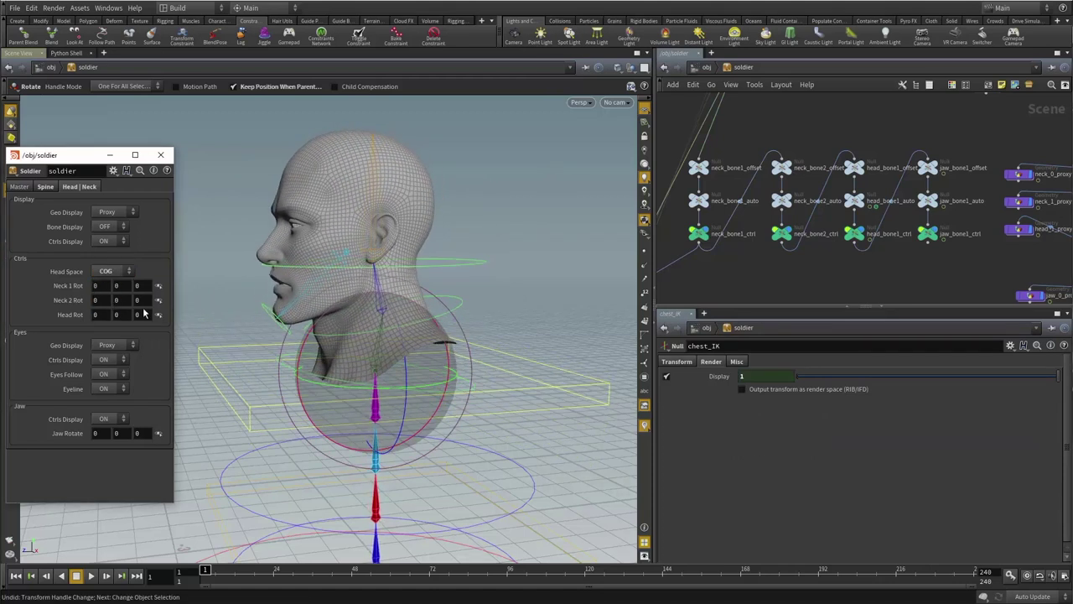
pyautogui.keyDown('alt'); pyautogui.moveTo(372, 293); pyautogui.dragTo(420, 311, button='right'); pyautogui.keyUp('alt')
pyautogui.keyDown('alt'); pyautogui.moveTo(419, 311); pyautogui.dragTo(442, 278, button='middle'); pyautogui.keyUp('alt')
pyautogui.moveTo(441, 276); pyautogui.dragTo(469, 369)
pyautogui.press('r')
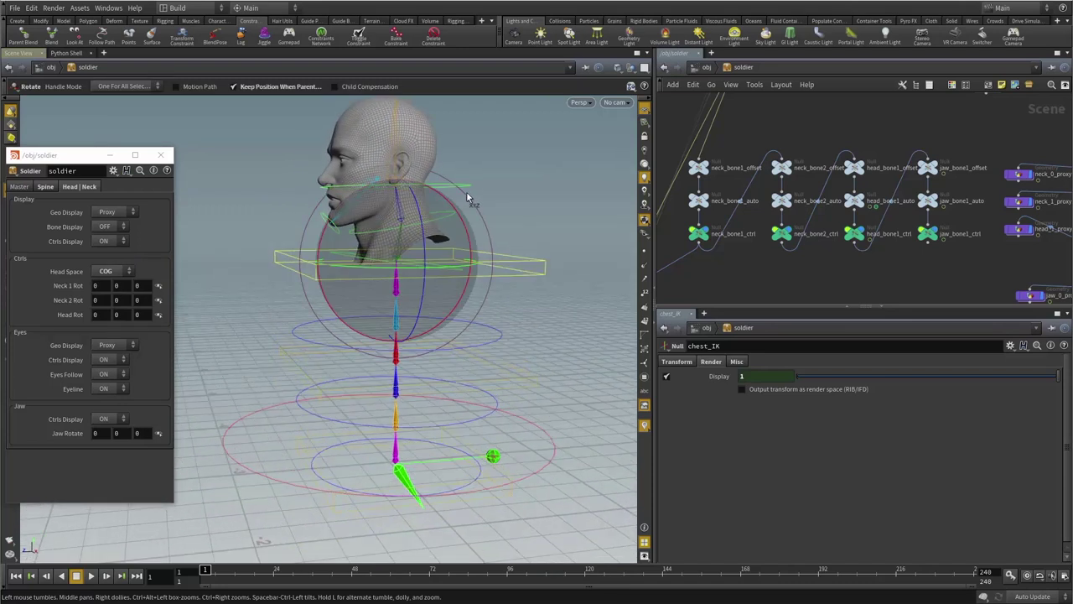
pyautogui.moveTo(542, 205); pyautogui.dragTo(543, 298)
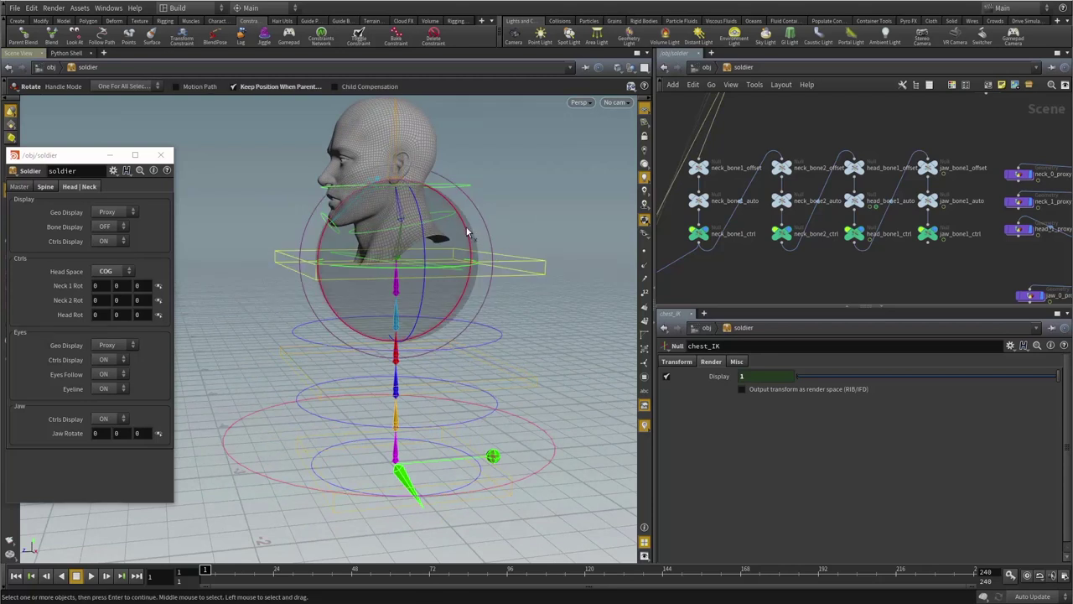
pyautogui.moveTo(469, 227); pyautogui.dragTo(474, 203)
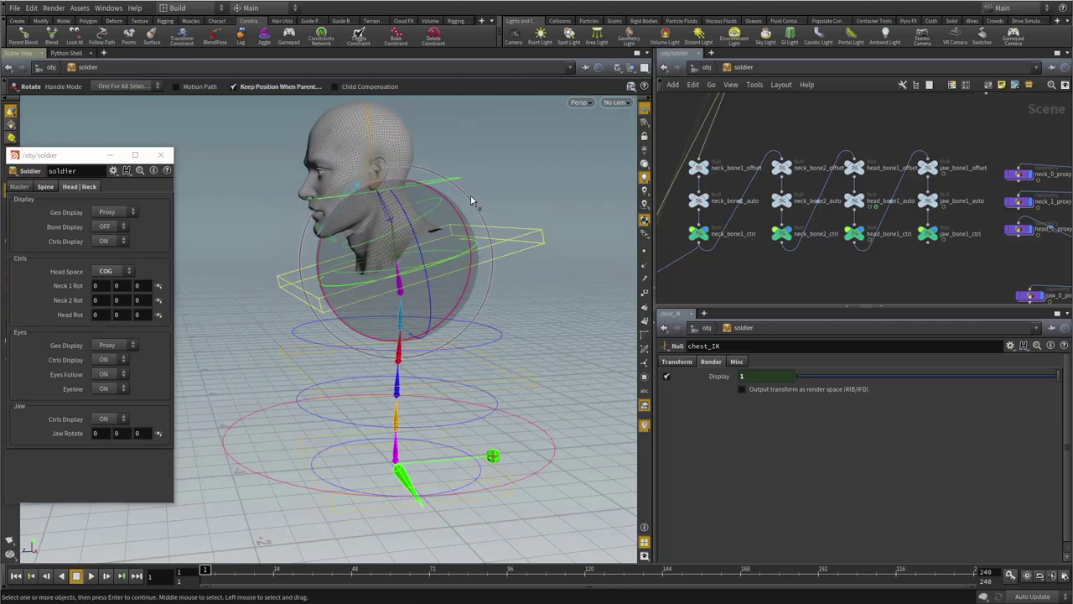
pyautogui.hotkey('ctrl', 'z')
# - Test-rotate the COG control with Head Space on COG and undo the rotation
pyautogui.moveTo(576, 410); pyautogui.dragTo(534, 439)
pyautogui.moveTo(448, 398)
pyautogui.mouseDown()
pyautogui.moveTo(467, 427)
pyautogui.moveTo(460, 408)
pyautogui.mouseUp()
pyautogui.hotkey('ctrl', 'z')
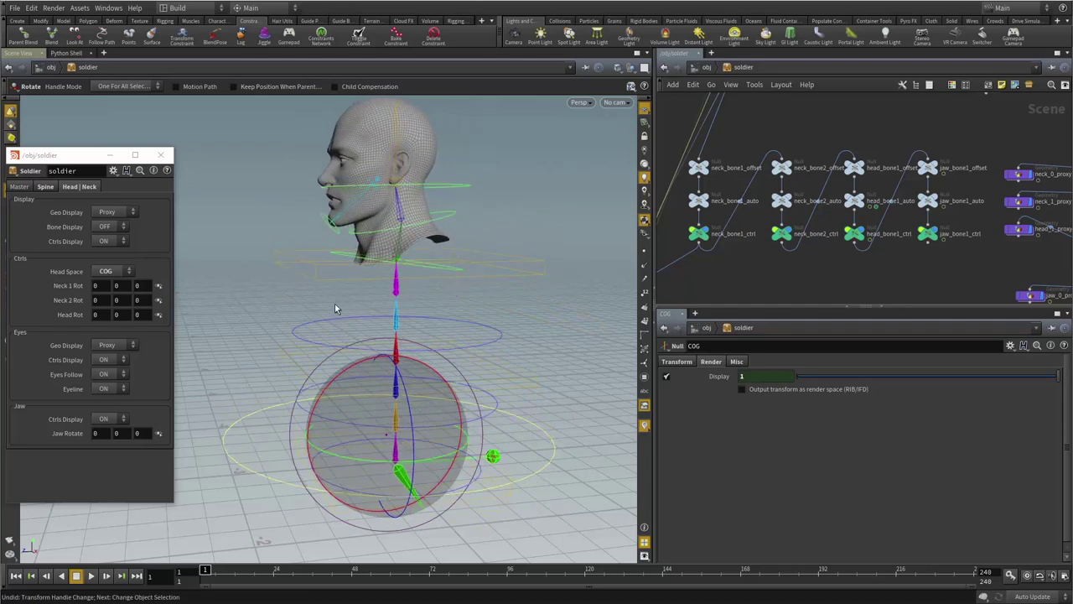
# - Switch Head Space to World, test-rotate the master control, and undo the rotation
pyautogui.click(105, 273)
pyautogui.click(111, 321)
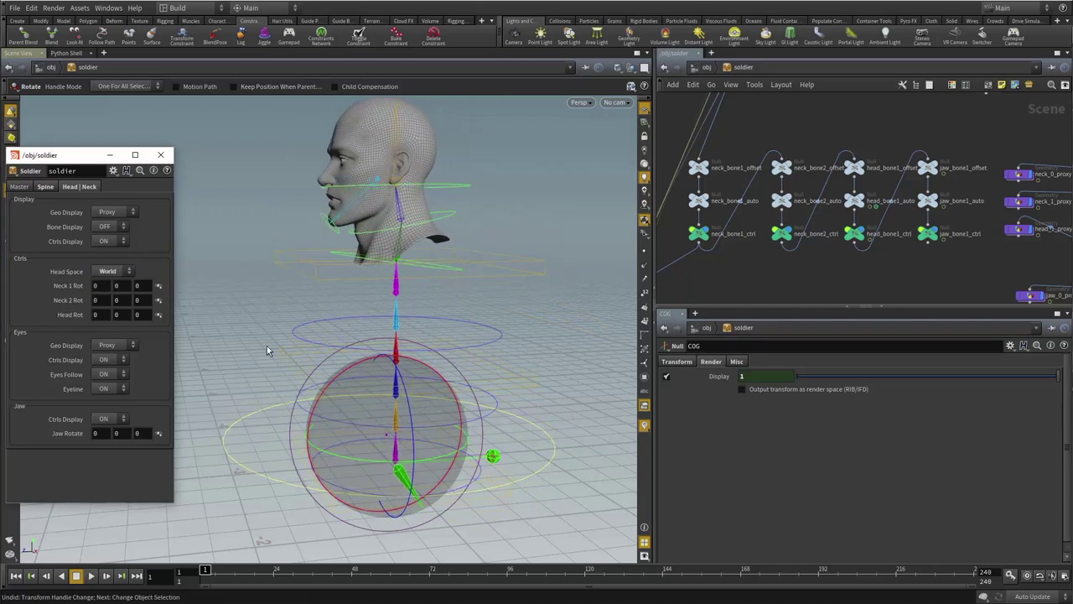
pyautogui.keyDown('alt'); pyautogui.moveTo(404, 333); pyautogui.dragTo(338, 355, button='right'); pyautogui.keyUp('alt')
pyautogui.keyDown('alt'); pyautogui.moveTo(338, 354); pyautogui.dragTo(433, 353); pyautogui.keyUp('alt')
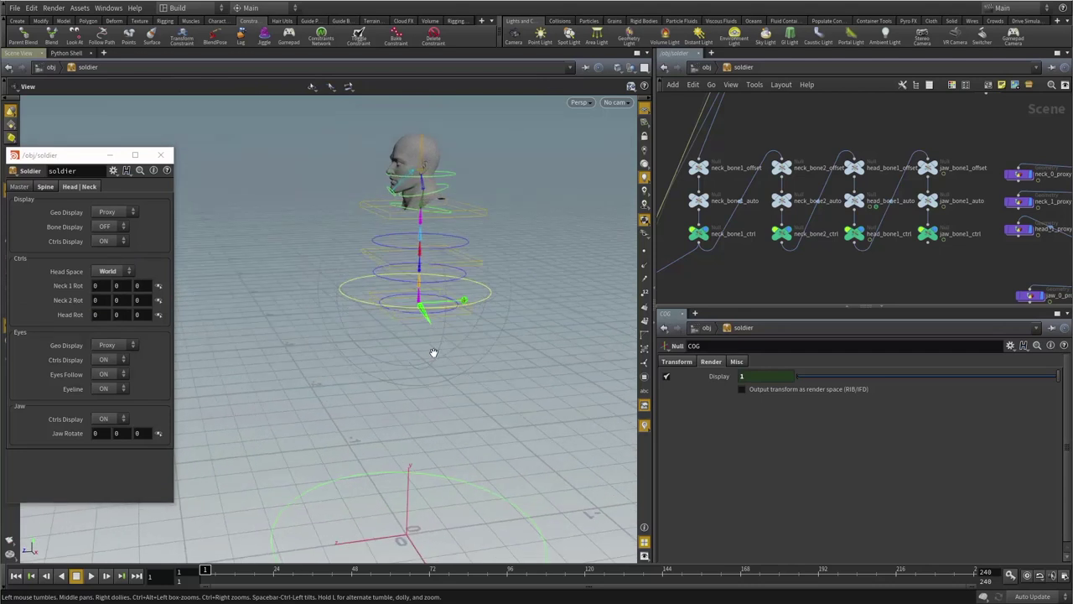
pyautogui.press('s')
pyautogui.click(483, 216)
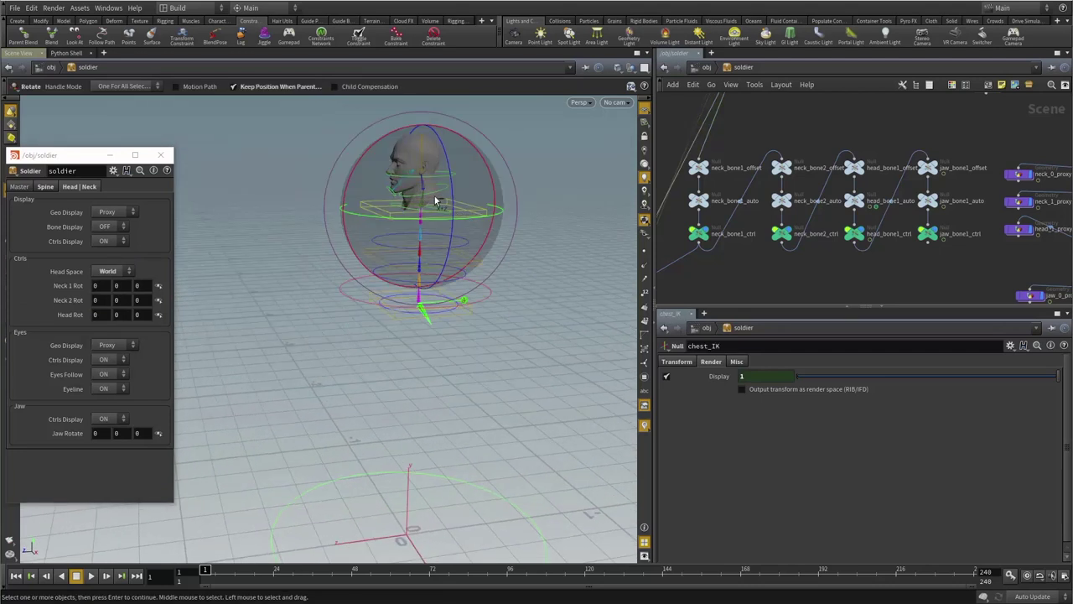
pyautogui.click(453, 511)
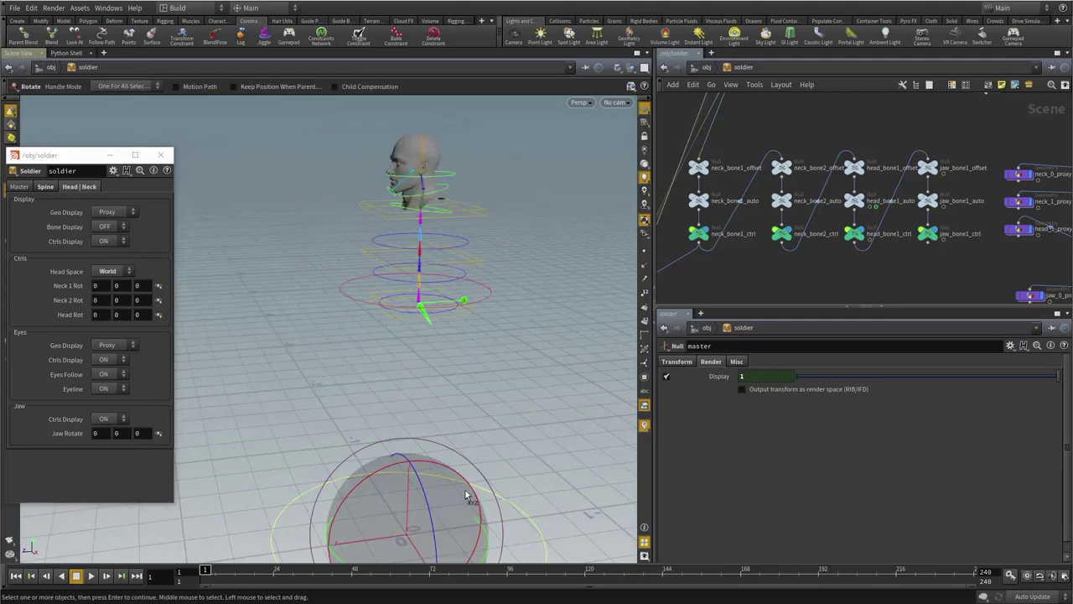
pyautogui.moveTo(466, 485); pyautogui.dragTo(462, 487)
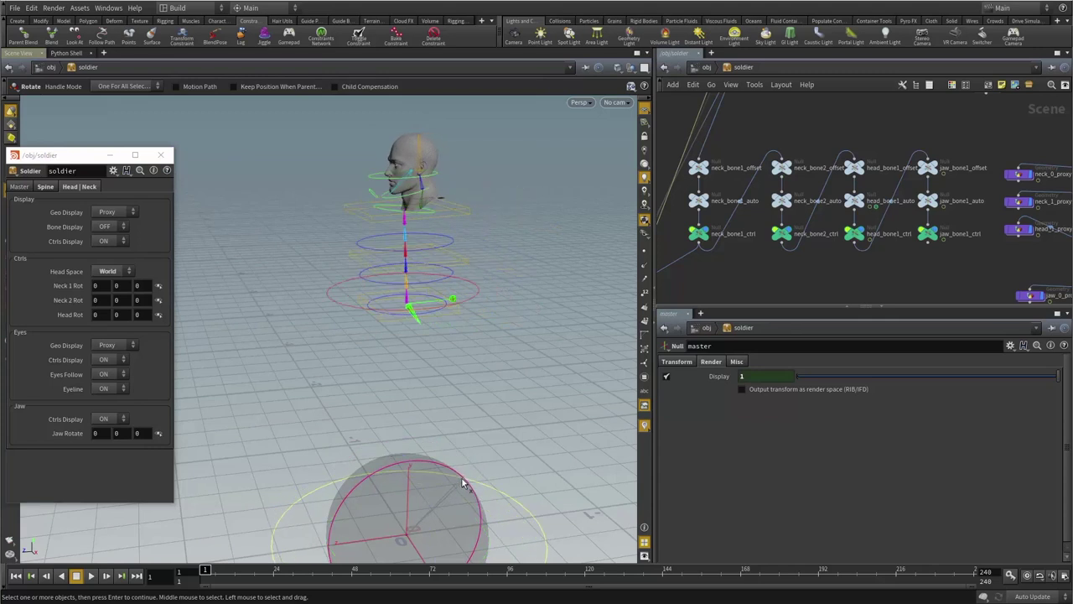
pyautogui.hotkey('ctrl', 'z')
# - Switch Head Space to Neck
pyautogui.keyDown('alt'); pyautogui.moveTo(397, 295); pyautogui.dragTo(400, 358, button='middle'); pyautogui.keyUp('alt')
pyautogui.keyDown('alt'); pyautogui.moveTo(400, 358); pyautogui.dragTo(472, 257, button='right'); pyautogui.keyUp('alt')
pyautogui.keyDown('alt'); pyautogui.moveTo(472, 257); pyautogui.dragTo(456, 297, button='middle'); pyautogui.keyUp('alt')
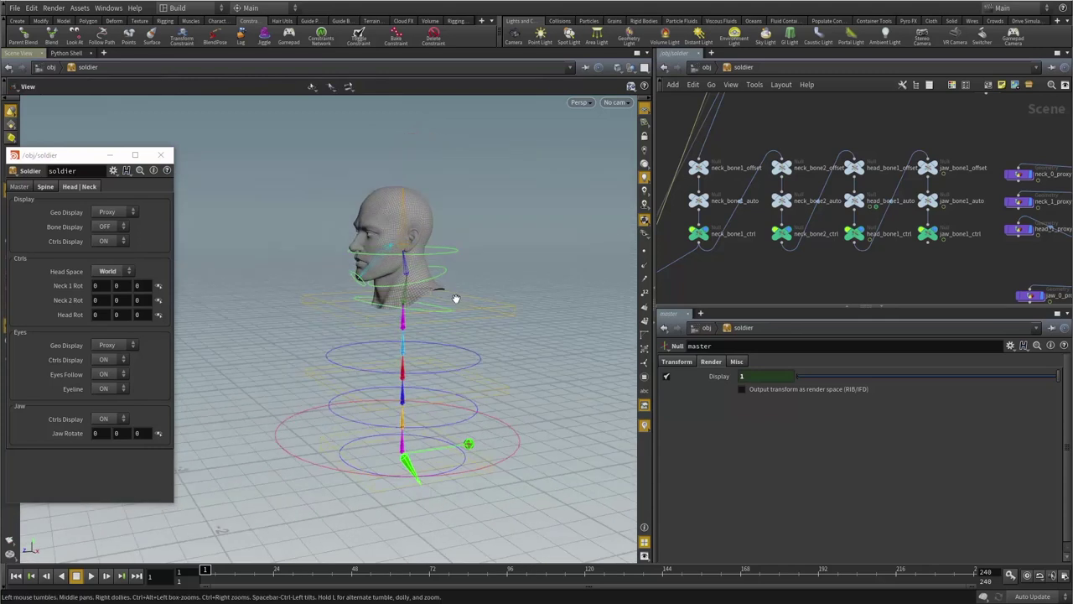
pyautogui.keyDown('alt'); pyautogui.moveTo(456, 296); pyautogui.dragTo(489, 304, button='right'); pyautogui.keyUp('alt')
pyautogui.keyDown('alt'); pyautogui.moveTo(488, 304); pyautogui.dragTo(485, 278, button='middle'); pyautogui.keyUp('alt')
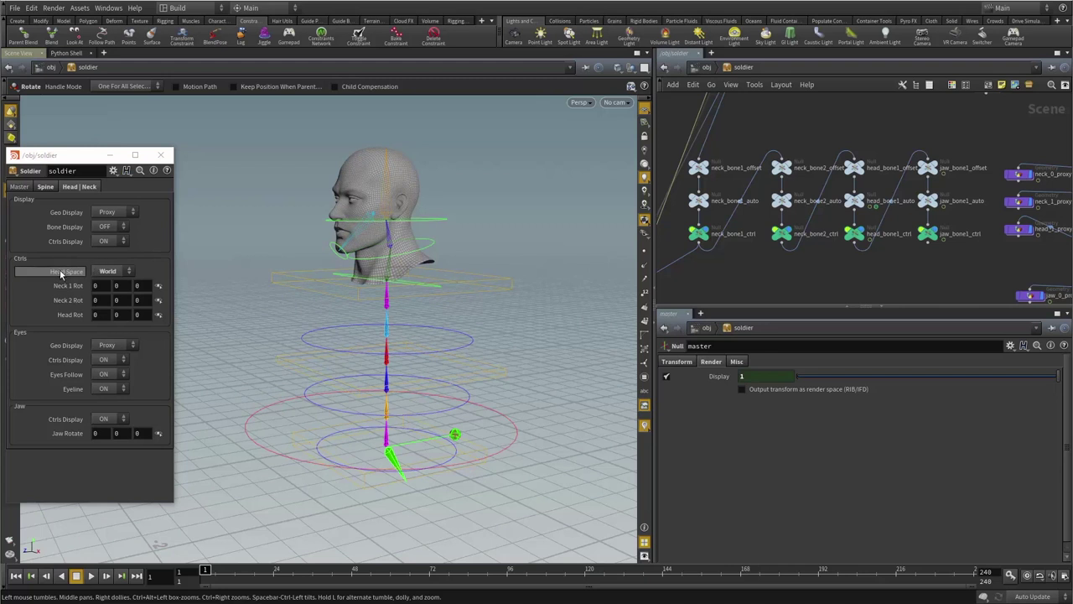
pyautogui.click(108, 272)
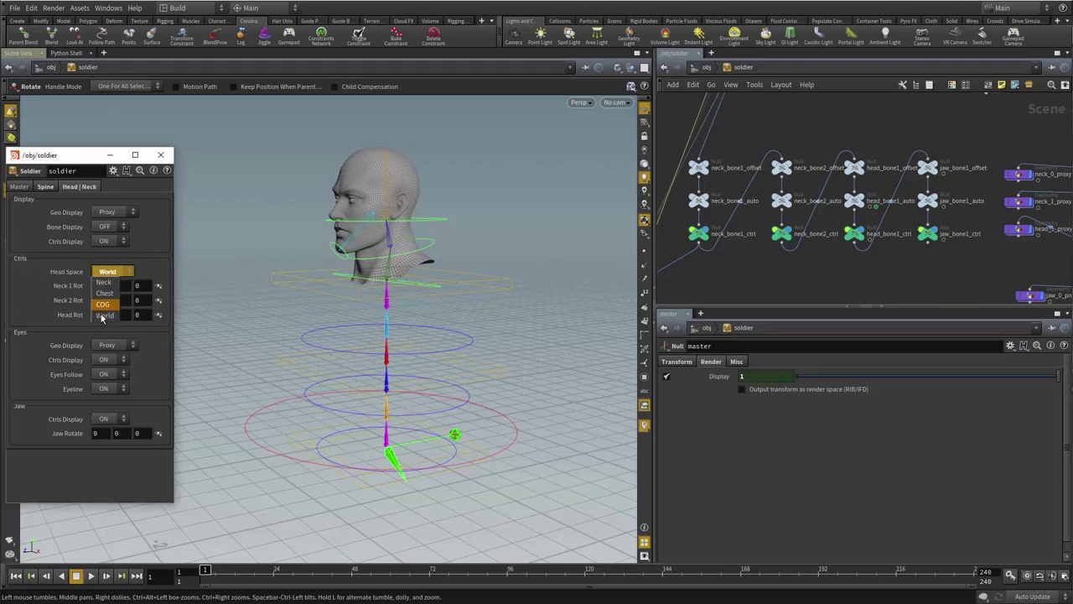
pyautogui.click(109, 283)
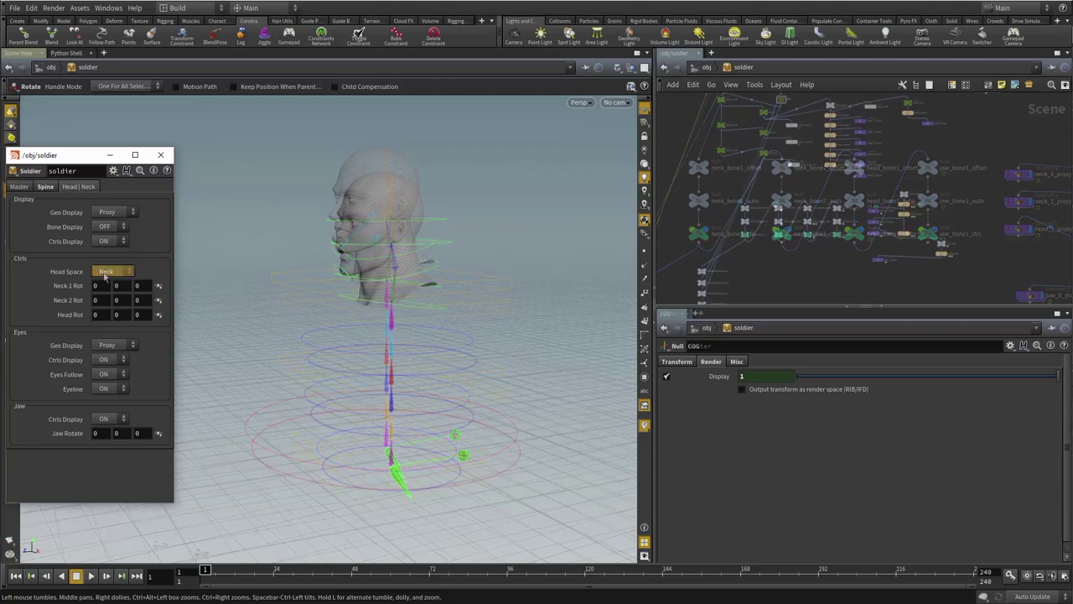
# - Set Head Space back to World, test-rotate the master control again, and undo the rotation
pyautogui.click(108, 271)
pyautogui.click(108, 315)
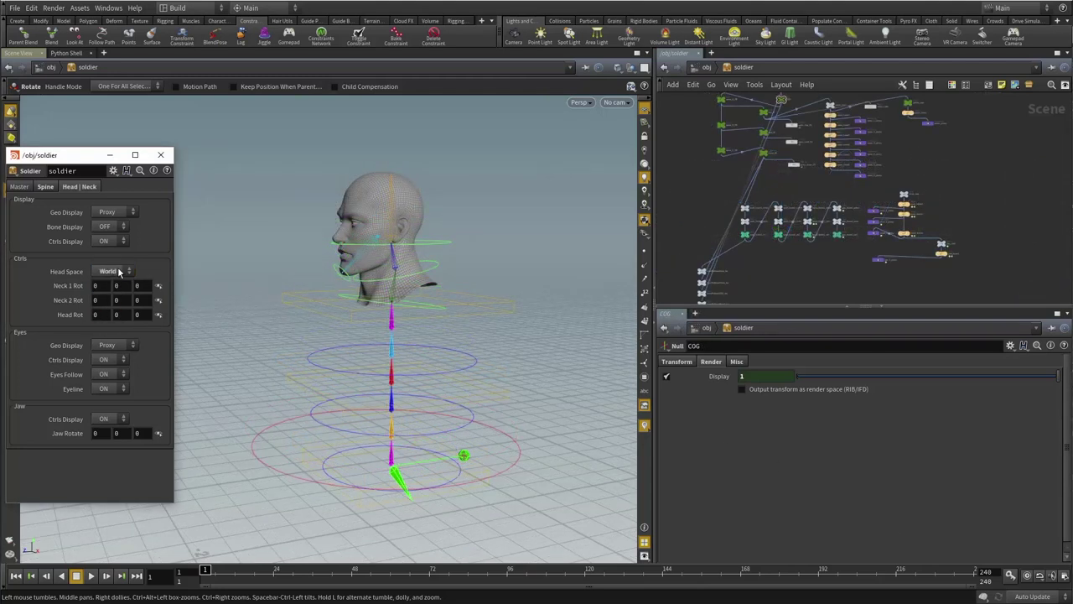
pyautogui.moveTo(517, 439)
pyautogui.keyDown('alt'); pyautogui.mouseDown(button='middle')
pyautogui.moveTo(522, 417)
pyautogui.moveTo(508, 477)
pyautogui.moveTo(515, 453)
pyautogui.mouseUp(button='middle'); pyautogui.keyUp('alt')
pyautogui.keyDown('alt'); pyautogui.moveTo(515, 453); pyautogui.dragTo(457, 486, button='right'); pyautogui.keyUp('alt')
pyautogui.click(422, 551)
pyautogui.press('r')
pyautogui.moveTo(456, 486); pyautogui.dragTo(447, 507)
pyautogui.hotkey('ctrl', 'z')
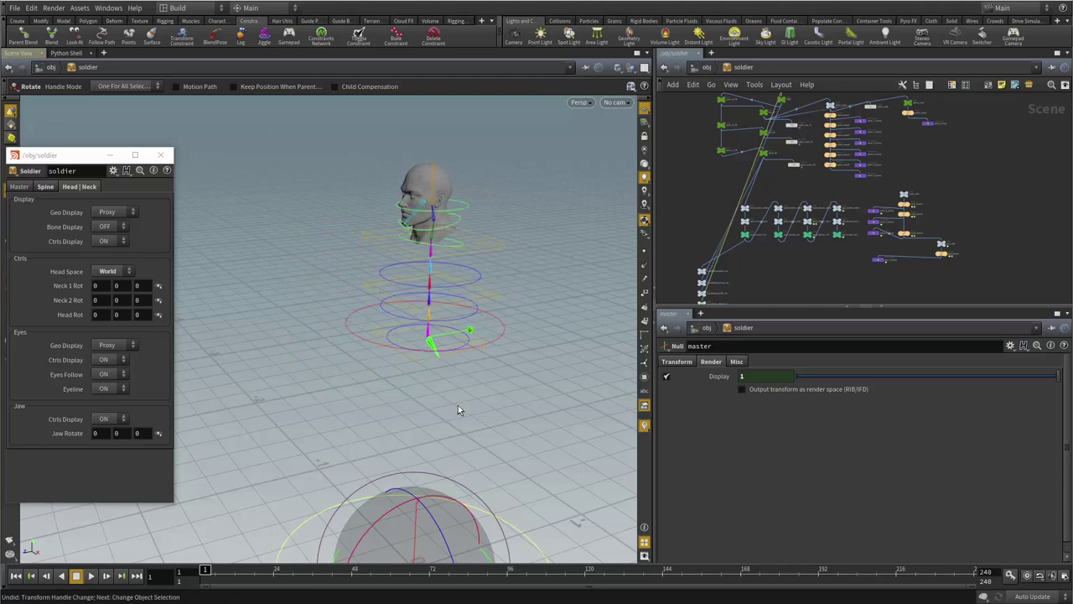
pyautogui.keyDown('alt'); pyautogui.moveTo(458, 410); pyautogui.dragTo(467, 438); pyautogui.keyUp('alt')
pyautogui.keyDown('alt'); pyautogui.moveTo(467, 439); pyautogui.dragTo(501, 408, button='right'); pyautogui.keyUp('alt')
pyautogui.keyDown('alt'); pyautogui.moveTo(500, 408); pyautogui.dragTo(466, 371, button='middle'); pyautogui.keyUp('alt')
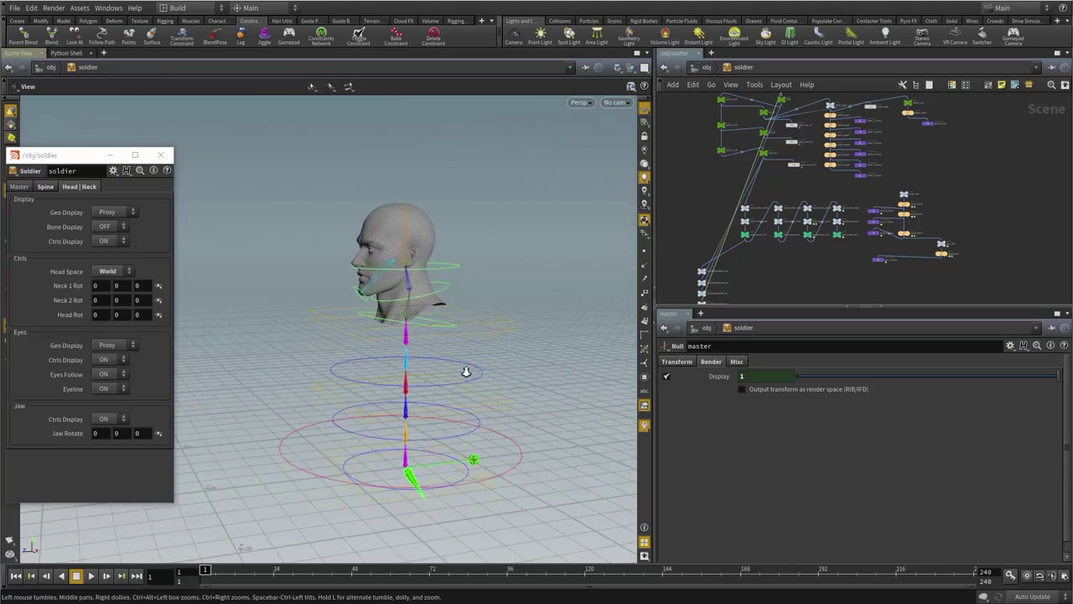
# - Examine the head and neck rig in the viewport and locate the neck_root null above the neck bones
pyautogui.keyDown('alt'); pyautogui.moveTo(467, 371); pyautogui.dragTo(496, 351, button='right'); pyautogui.keyUp('alt')
pyautogui.scroll(8, 433, 310)
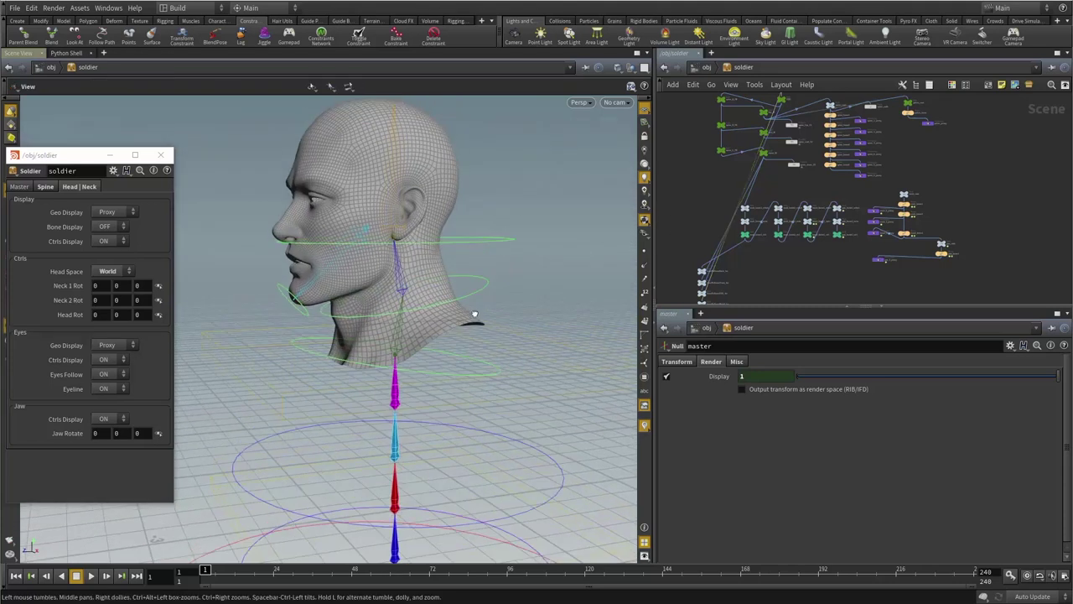
pyautogui.scroll(5, 866, 195)
pyautogui.click(914, 229)
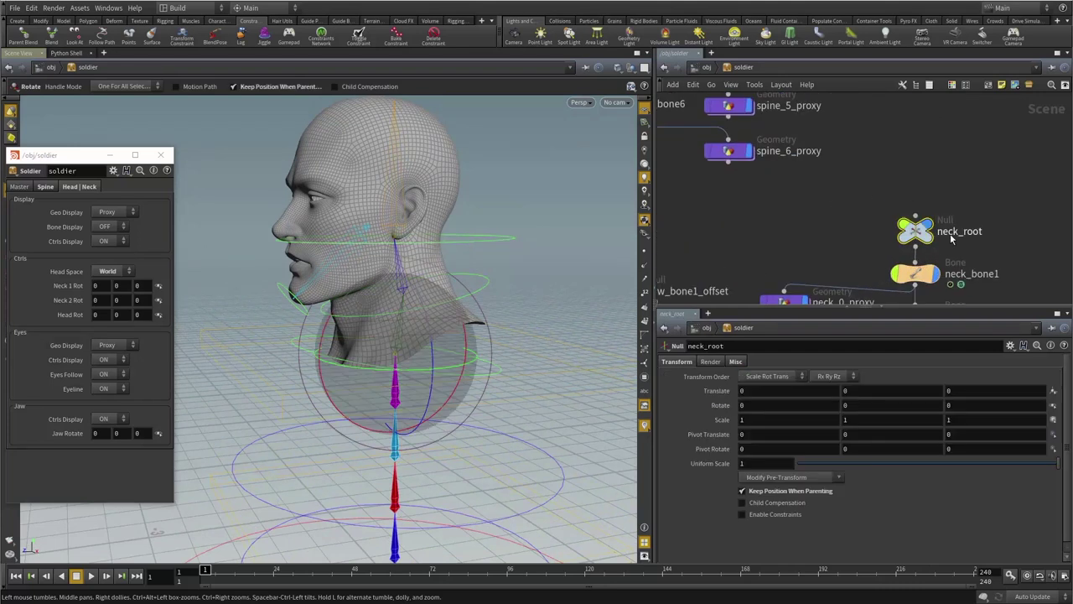
pyautogui.scroll(-5, 856, 219)
pyautogui.scroll(-3, 862, 226)
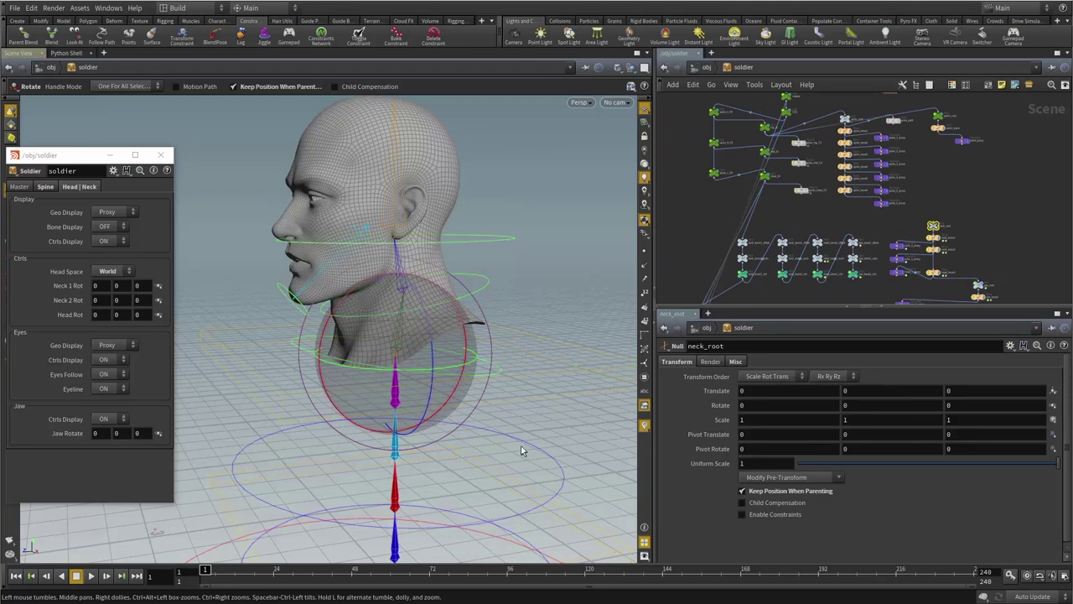
pyautogui.click(704, 234)
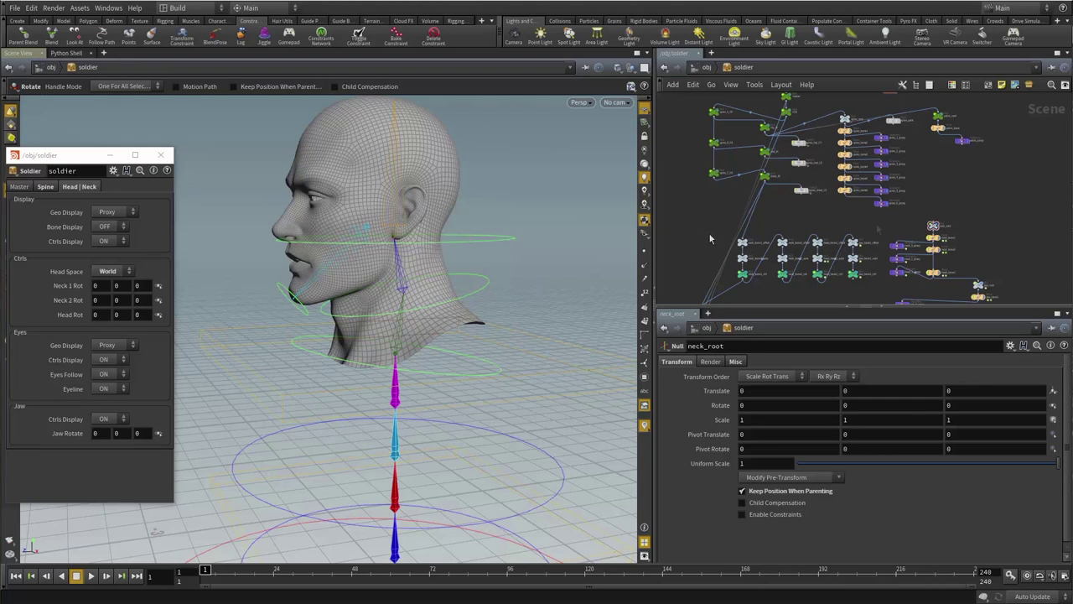
pyautogui.click(934, 225)
pyautogui.scroll(5, 986, 223)
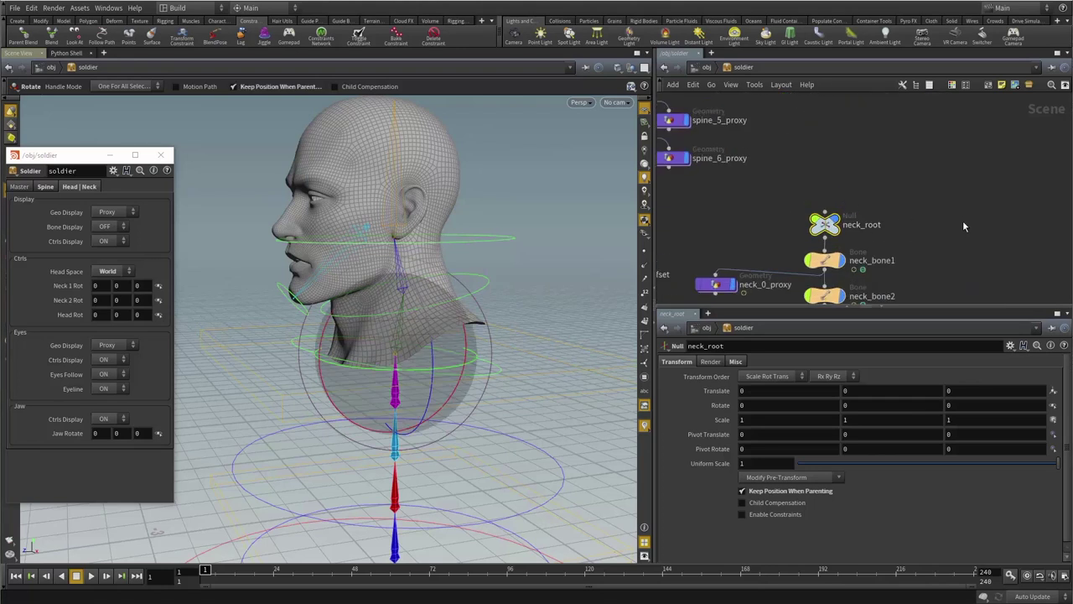
pyautogui.scroll(-4, 962, 214)
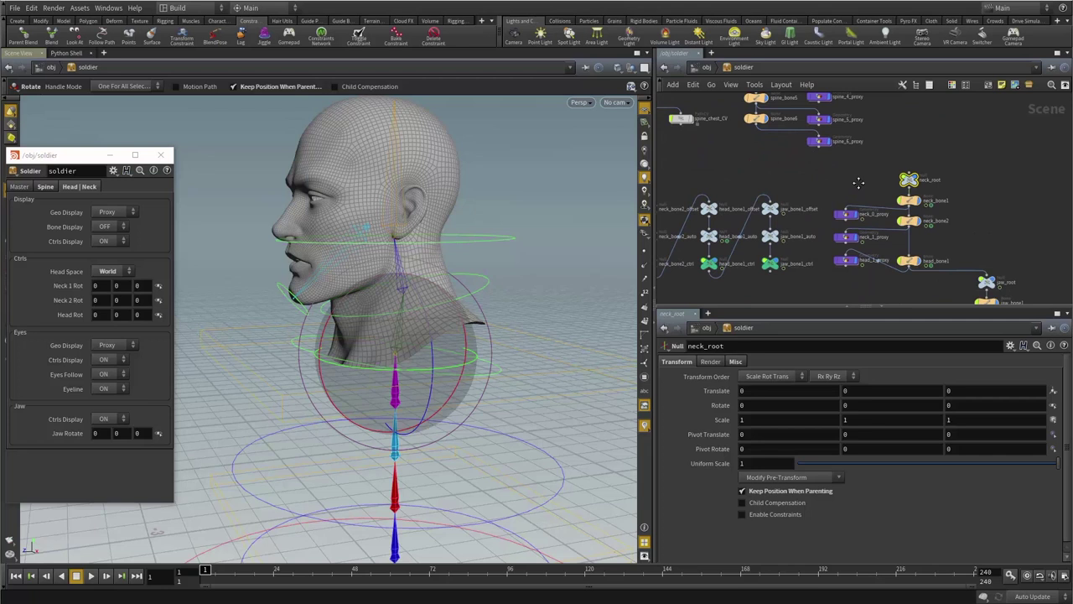
# - Locate the neck_bone1_ctrl null among the neck control nodes and check its transform channels
pyautogui.moveTo(859, 183); pyautogui.dragTo(891, 179, button='middle')
pyautogui.moveTo(822, 177); pyautogui.dragTo(890, 165, button='middle')
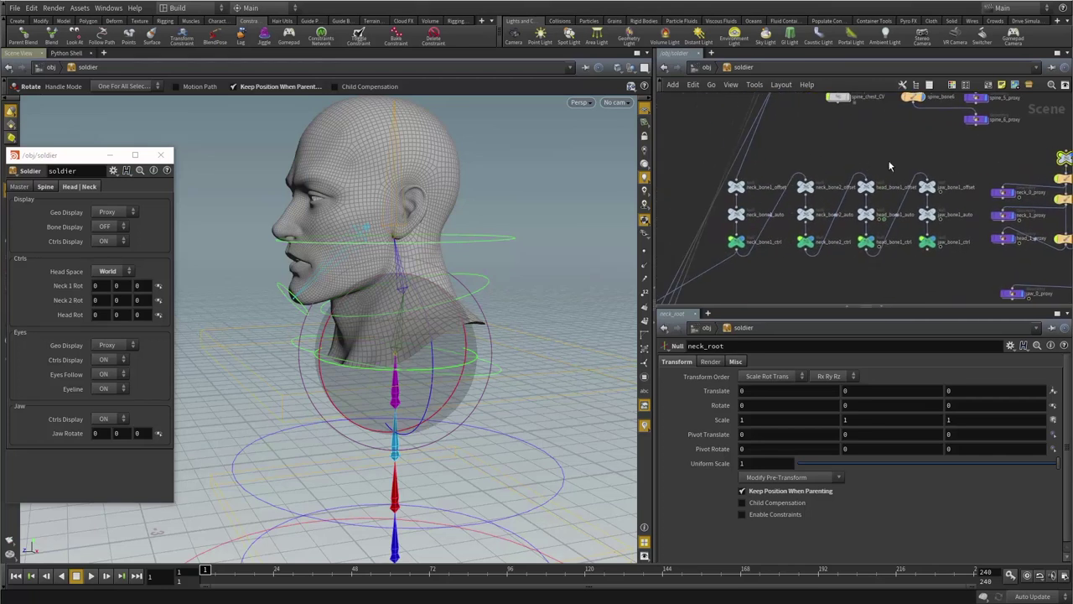
pyautogui.click(760, 244)
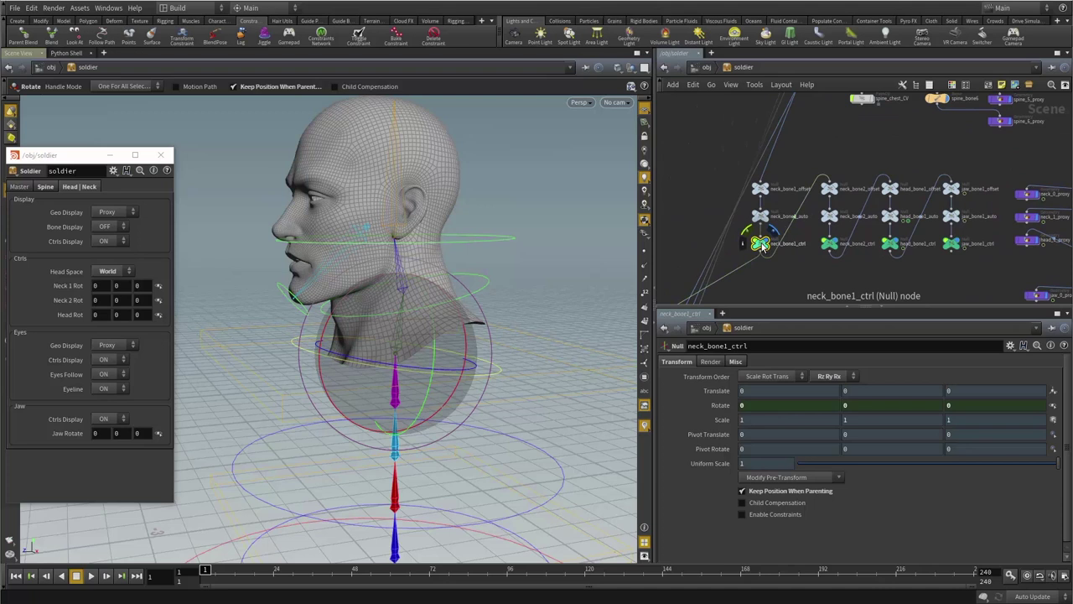
pyautogui.click(785, 269)
pyautogui.scroll(-3, 862, 272)
pyautogui.moveTo(1006, 197); pyautogui.dragTo(916, 178, button='middle')
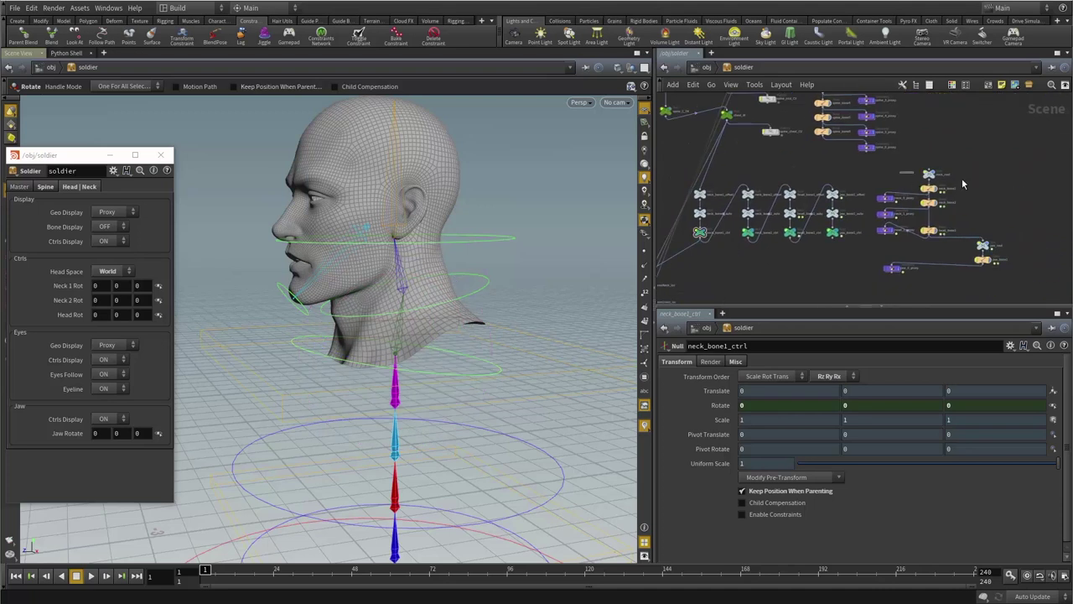
# - Apply a simple Blend constraint to neck_root with neck_bone1_ctrl as the target
pyautogui.moveTo(900, 171); pyautogui.dragTo(963, 180)
pyautogui.click(168, 156)
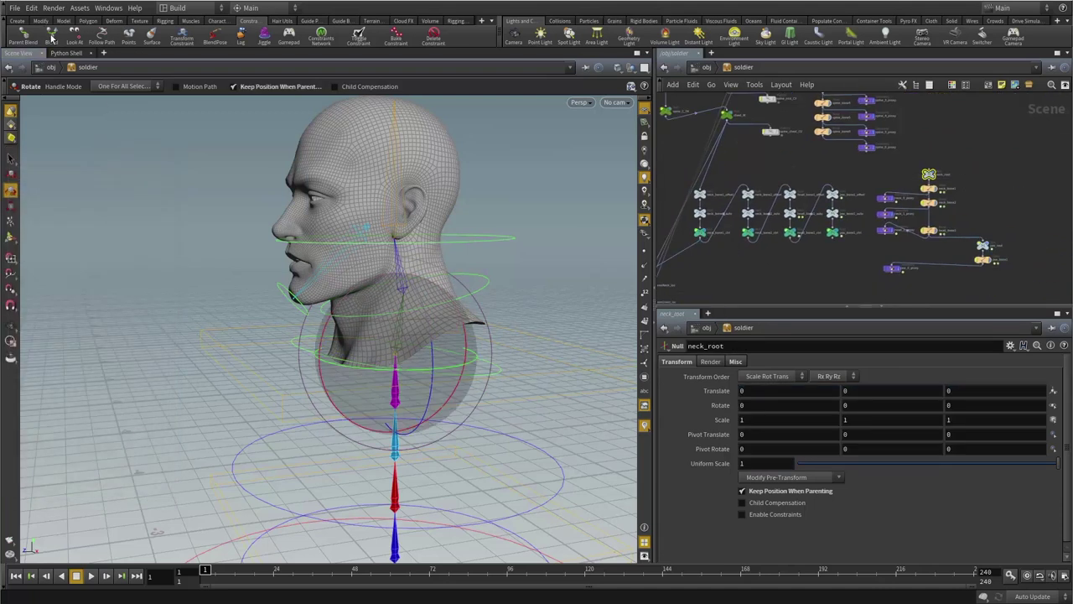
pyautogui.click(51, 37)
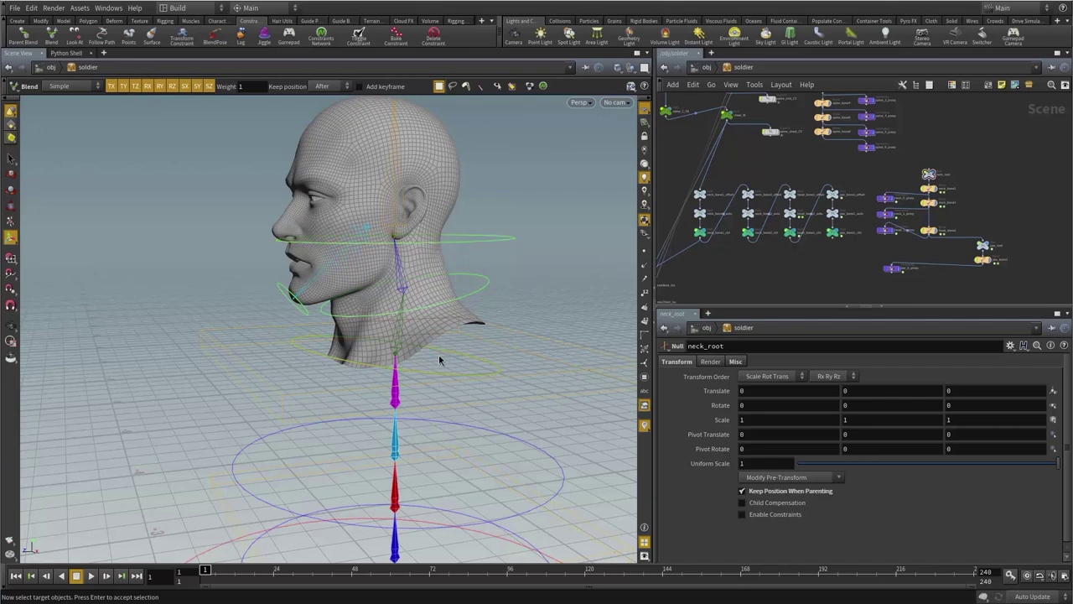
pyautogui.keyDown('alt'); pyautogui.moveTo(508, 323); pyautogui.dragTo(500, 328); pyautogui.keyUp('alt')
pyautogui.click(478, 344)
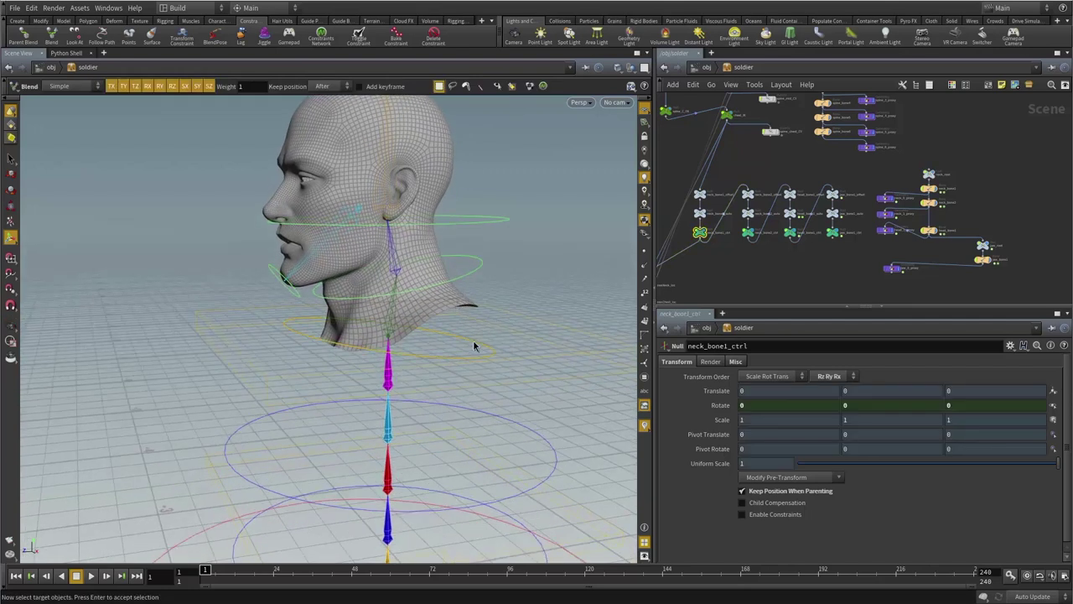
pyautogui.rightClick(534, 246)
pyautogui.click(555, 271)
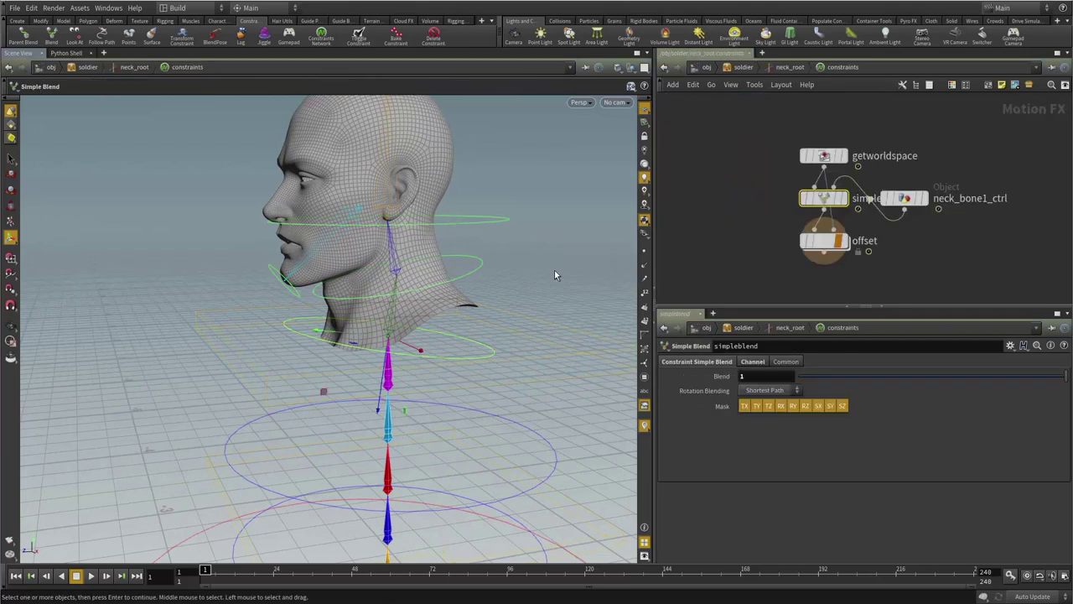
# - Return to the soldier network and open the soldier asset's parameters in a floating window
pyautogui.click(742, 68)
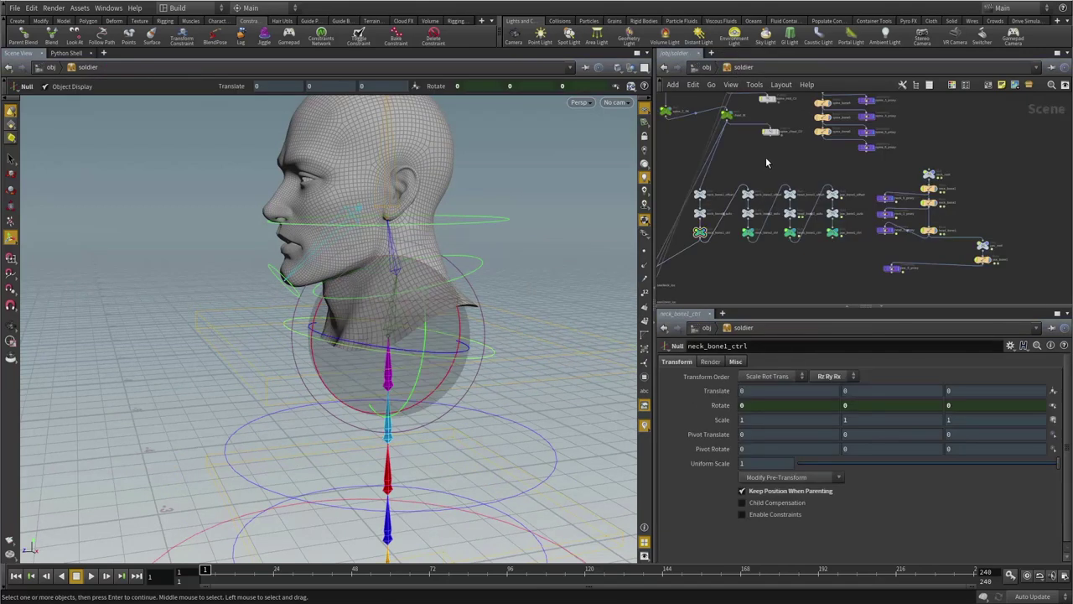
pyautogui.press('Escape')
pyautogui.rightClick(739, 72)
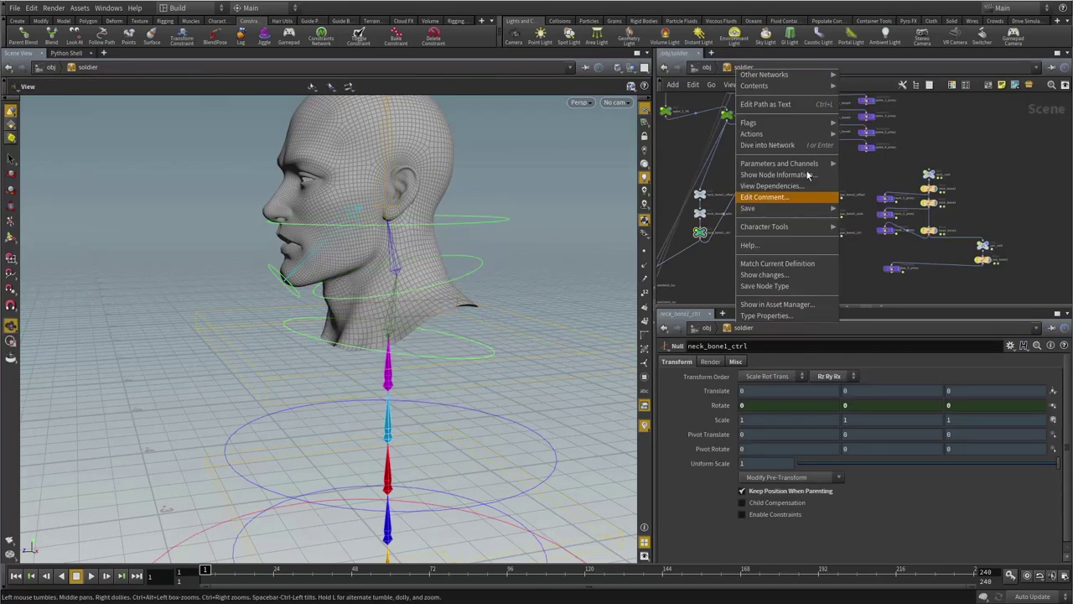
pyautogui.moveTo(788, 165)
pyautogui.click(872, 166)
# - Test-rotate the master control with Head Space at World, and undo the rotation
pyautogui.moveTo(306, 332); pyautogui.dragTo(247, 364, button='right')
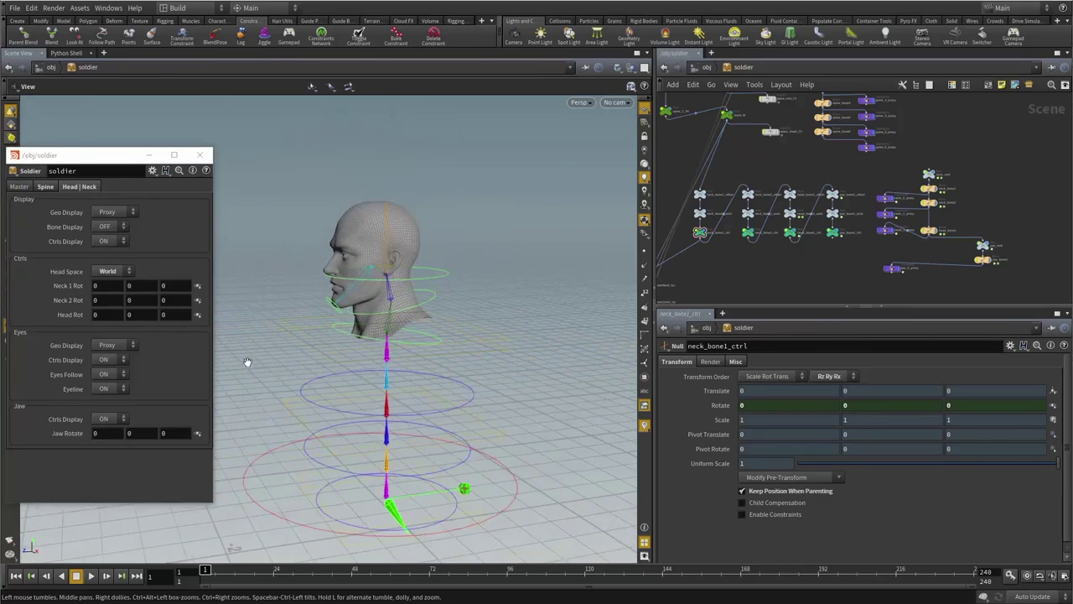
pyautogui.moveTo(293, 352); pyautogui.dragTo(341, 388)
pyautogui.moveTo(341, 389); pyautogui.dragTo(375, 302, button='middle')
pyautogui.moveTo(374, 302); pyautogui.dragTo(475, 401)
pyautogui.click(450, 442)
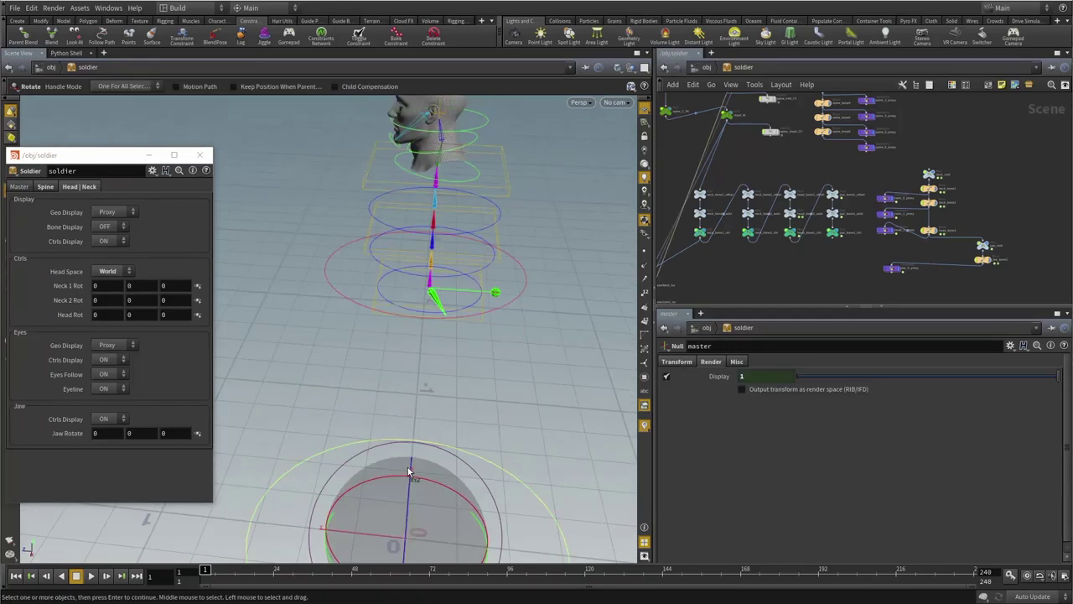
pyautogui.moveTo(444, 440); pyautogui.dragTo(444, 381, button='middle')
pyautogui.moveTo(444, 381); pyautogui.dragTo(451, 385, button='right')
pyautogui.moveTo(450, 386); pyautogui.dragTo(417, 431)
pyautogui.hotkey('ctrl', 'z')
# - Test-rotate the COG control with Head Space at World, and undo the rotation
pyautogui.moveTo(411, 401); pyautogui.dragTo(378, 460, button='middle')
pyautogui.moveTo(378, 459); pyautogui.dragTo(419, 376)
pyautogui.click(457, 413)
pyautogui.hotkey('ctrl', 'z')
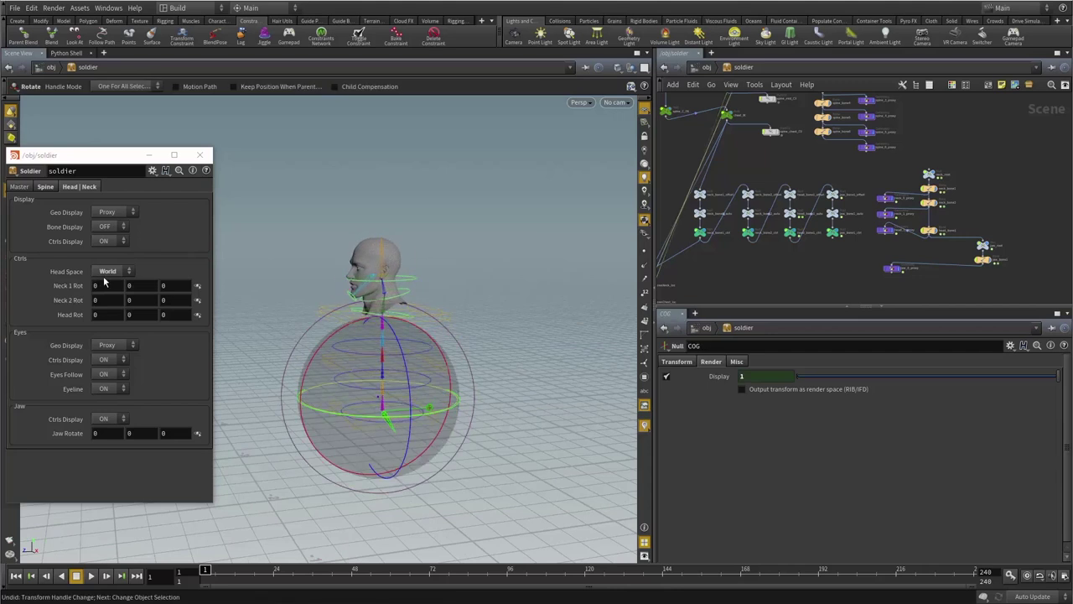
# - Set Head Space to Chest, test-rotate the chest_IK control, and undo the rotation
pyautogui.click(110, 270)
pyautogui.click(108, 294)
pyautogui.moveTo(365, 312); pyautogui.dragTo(506, 322, button='right')
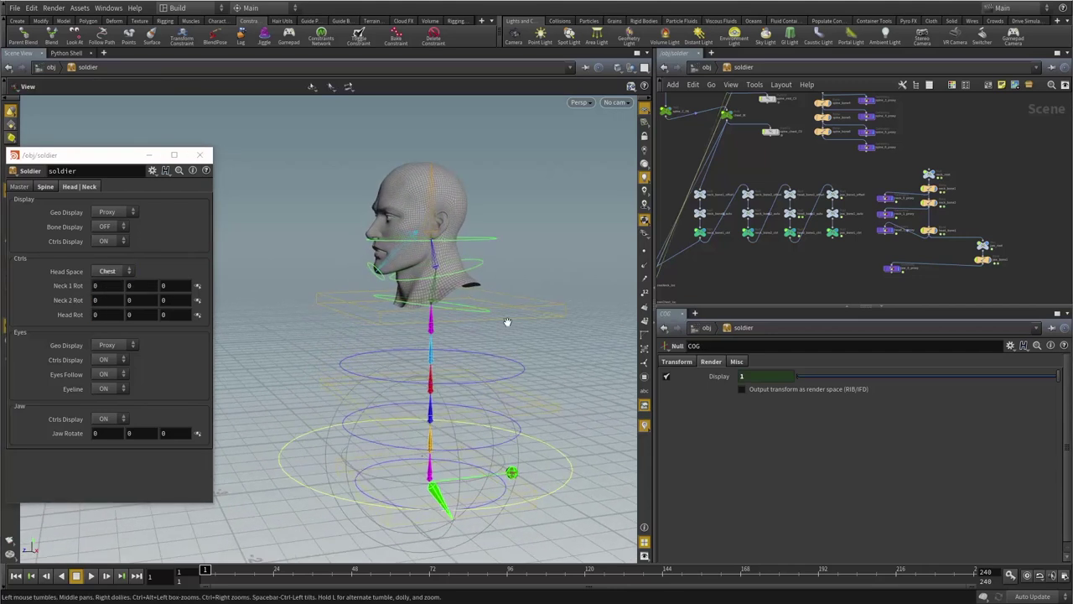
pyautogui.keyDown('alt'); pyautogui.moveTo(465, 405); pyautogui.dragTo(506, 368); pyautogui.keyUp('alt')
pyautogui.click(501, 313)
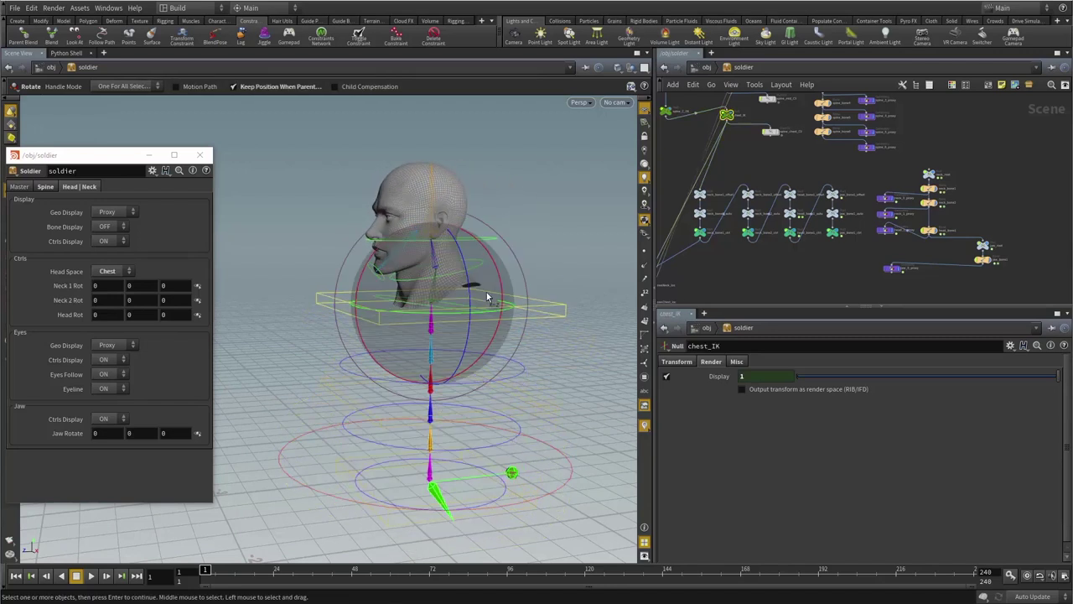
pyautogui.moveTo(487, 297); pyautogui.dragTo(480, 275)
pyautogui.hotkey('ctrl', 'z')
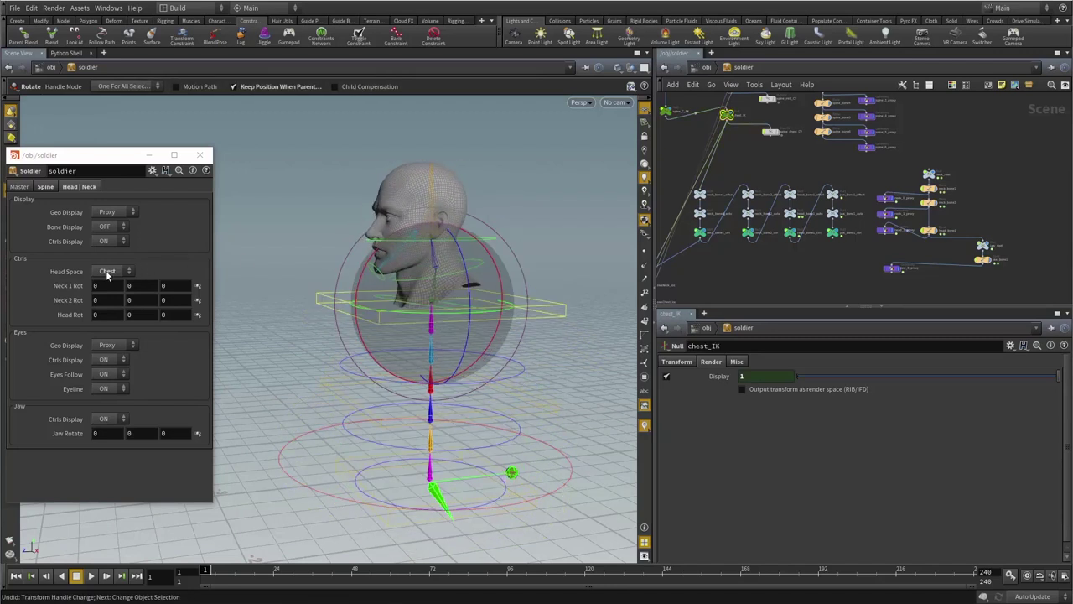
# - Set Head Space to COG, test-rotate the chest_IK control, and undo the rotation
pyautogui.click(107, 273)
pyautogui.click(110, 304)
pyautogui.moveTo(520, 283); pyautogui.dragTo(571, 257)
pyautogui.hotkey('ctrl', 'z')
# - Inspect the four offset nulls of the neck, head and jaw controls, starting with neck_bone1_offset
pyautogui.click(760, 286)
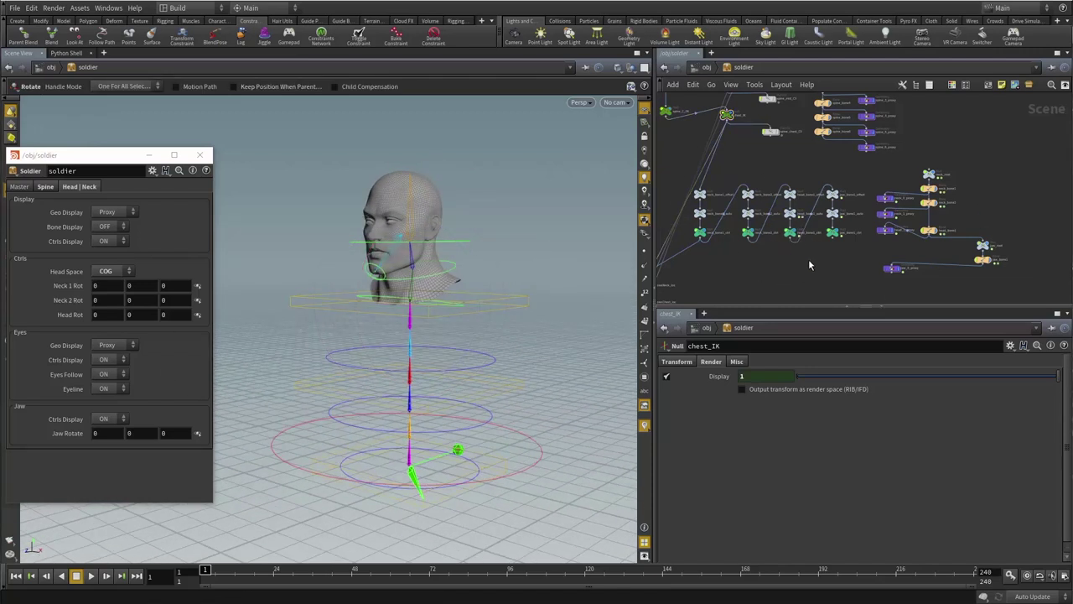
pyautogui.moveTo(794, 270); pyautogui.dragTo(868, 271, button='middle')
pyautogui.scroll(2, 810, 267)
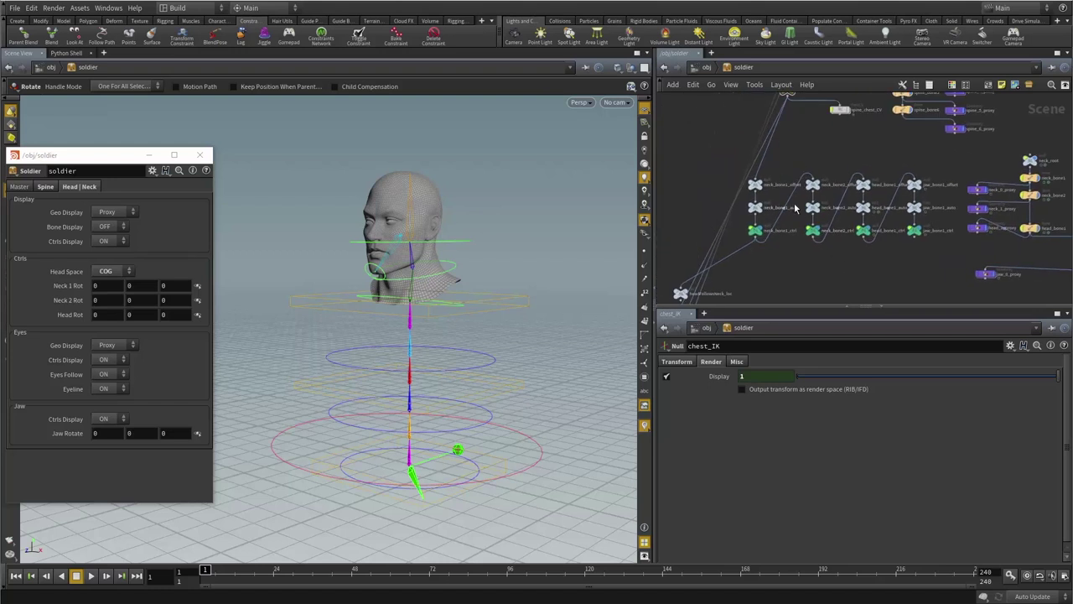
pyautogui.click(764, 188)
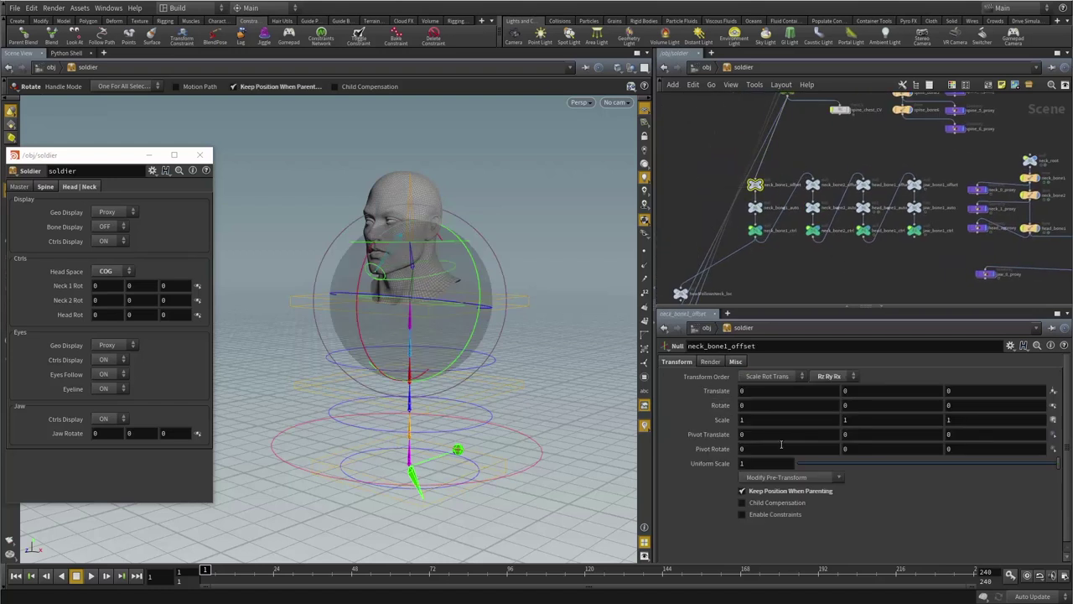
pyautogui.moveTo(797, 154); pyautogui.dragTo(940, 188)
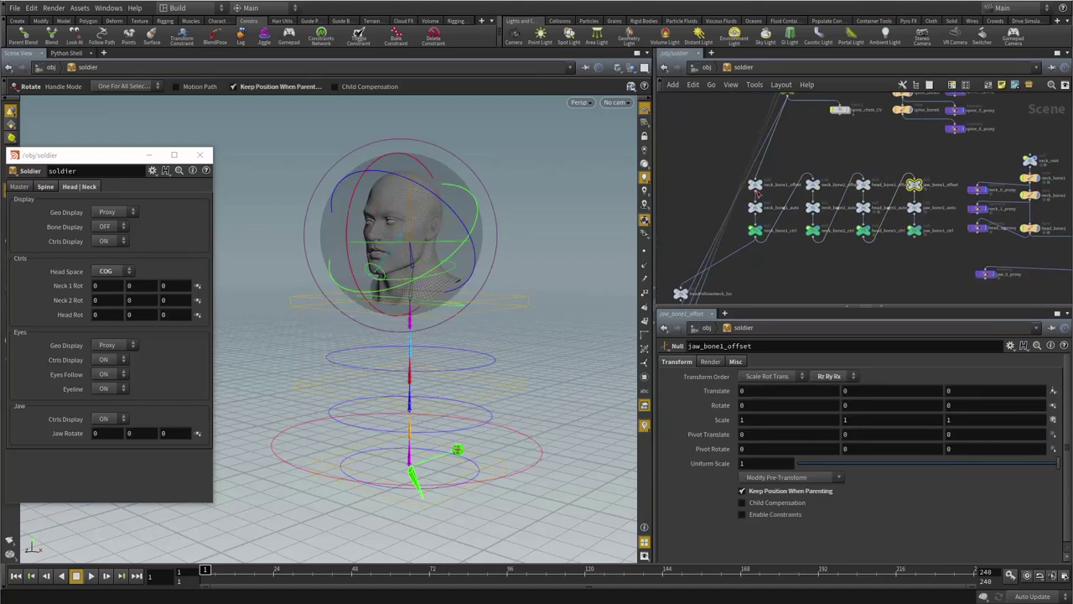
pyautogui.moveTo(869, 190); pyautogui.dragTo(956, 195)
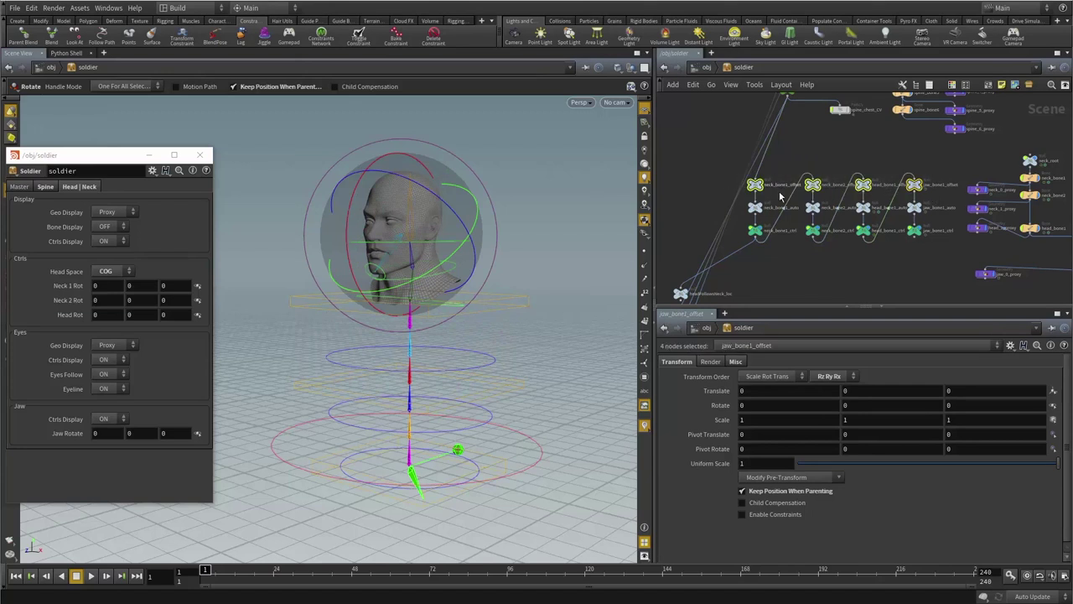
# - Inspect the neck_bone2, head_bone1 and jaw_bone1 auto nulls and check head_bone1_auto's constraint settings
pyautogui.click(697, 210)
pyautogui.click(813, 207)
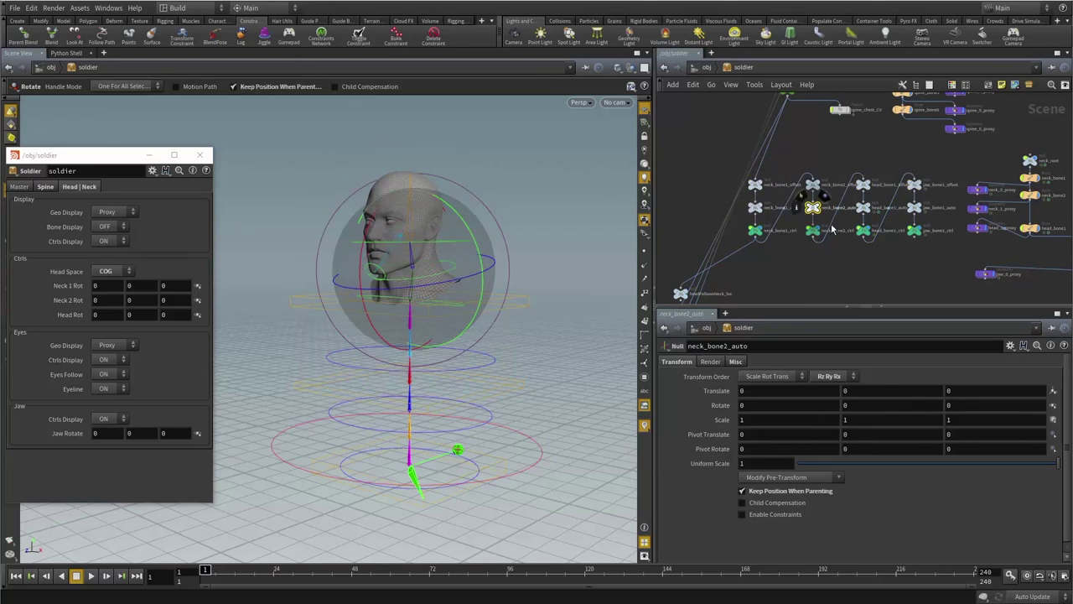
pyautogui.click(863, 207)
pyautogui.click(914, 207)
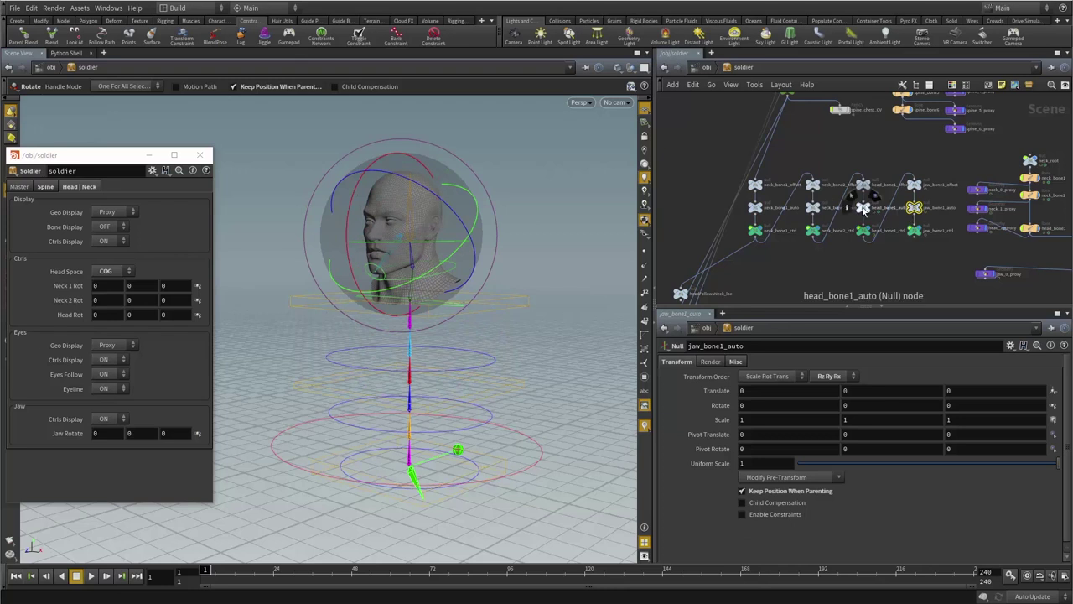
pyautogui.click(864, 208)
pyautogui.scroll(5, 882, 213)
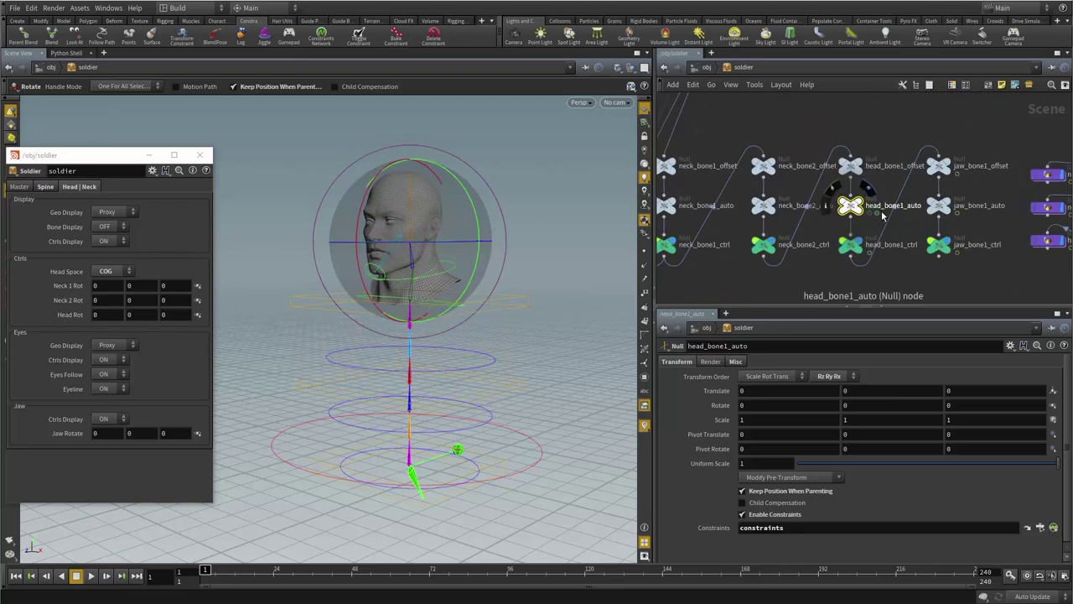
pyautogui.scroll(-5, 822, 273)
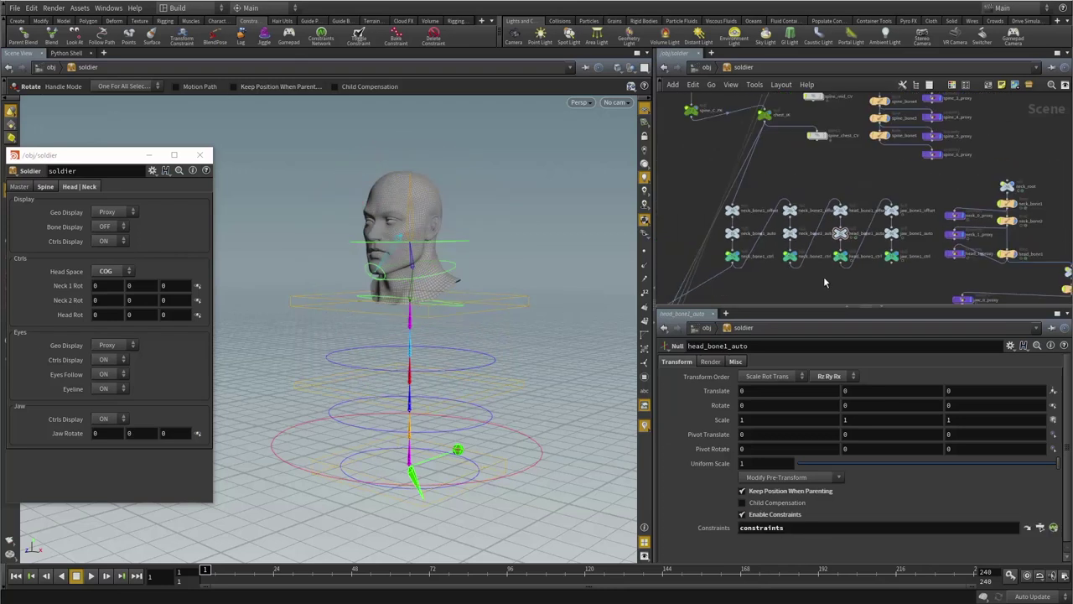
# - Lock all transform channels on the eight neck, head and jaw offset and auto nulls using Lock All
pyautogui.moveTo(833, 239); pyautogui.dragTo(892, 249)
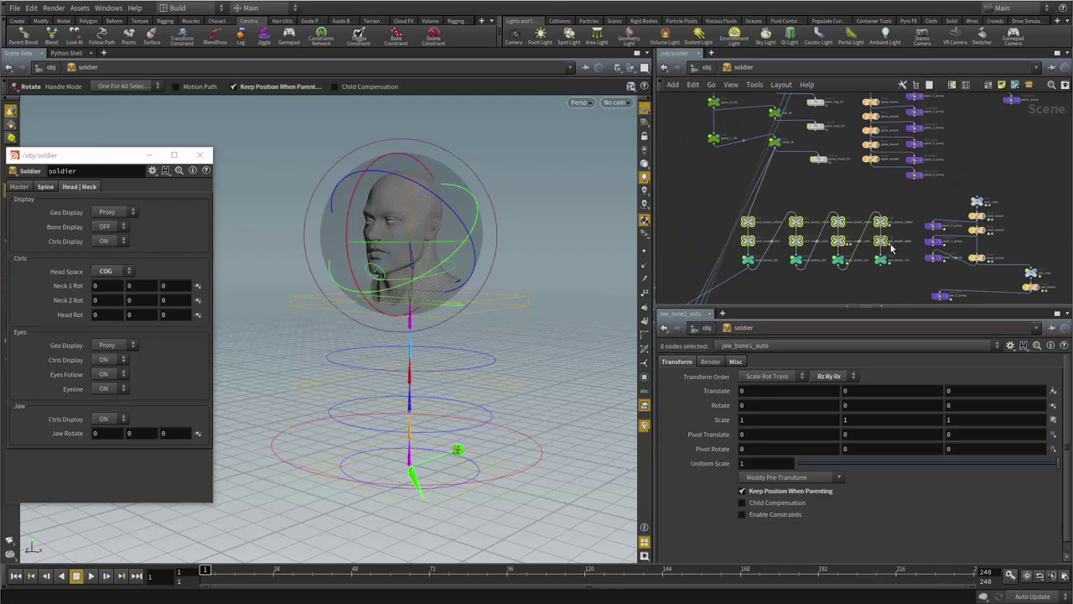
pyautogui.click(199, 156)
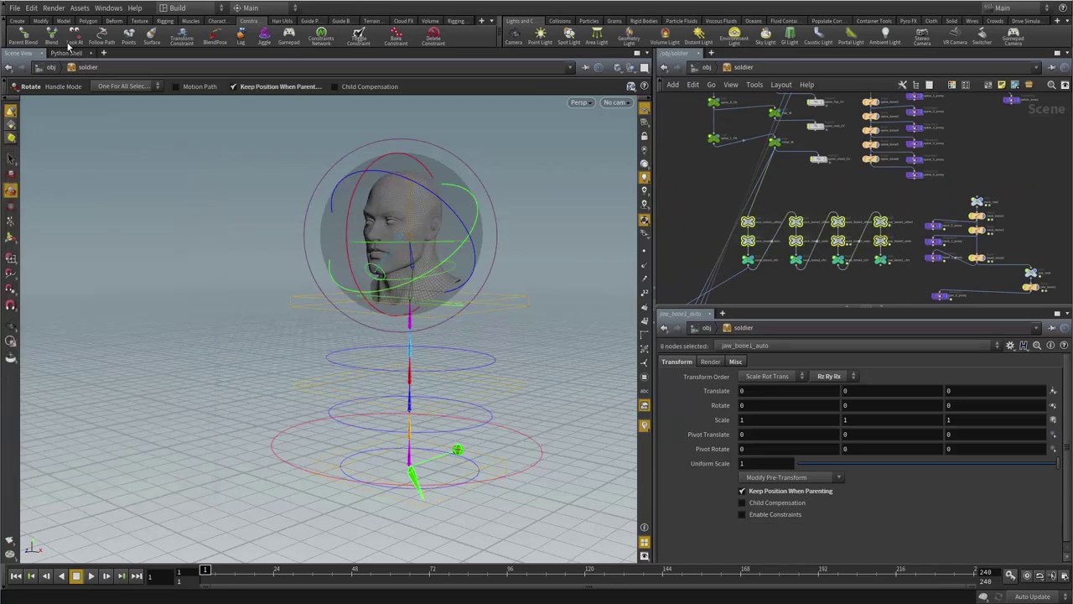
pyautogui.click(455, 21)
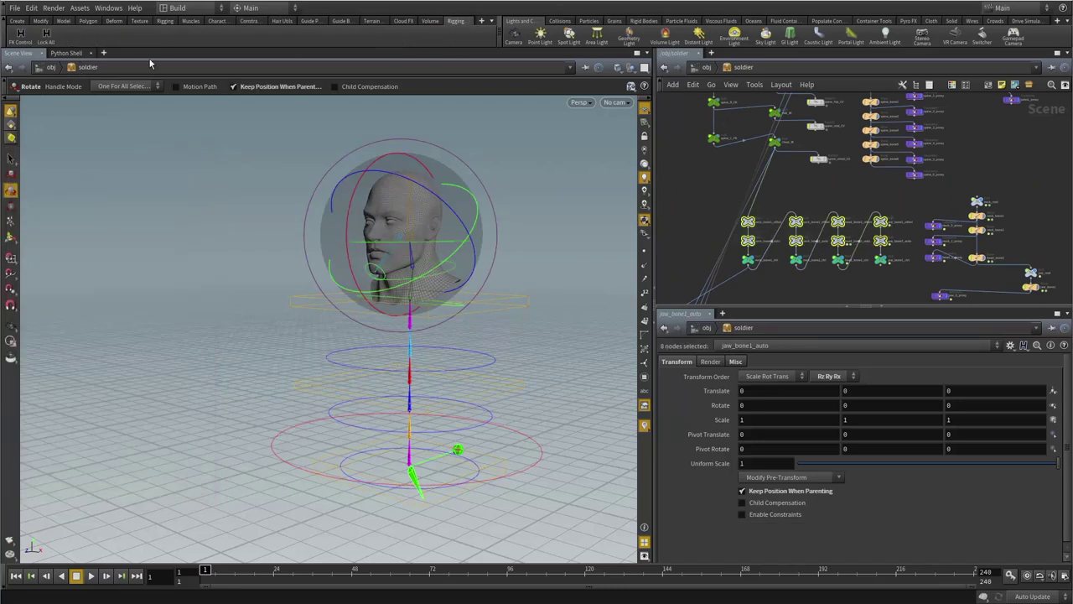
pyautogui.click(46, 37)
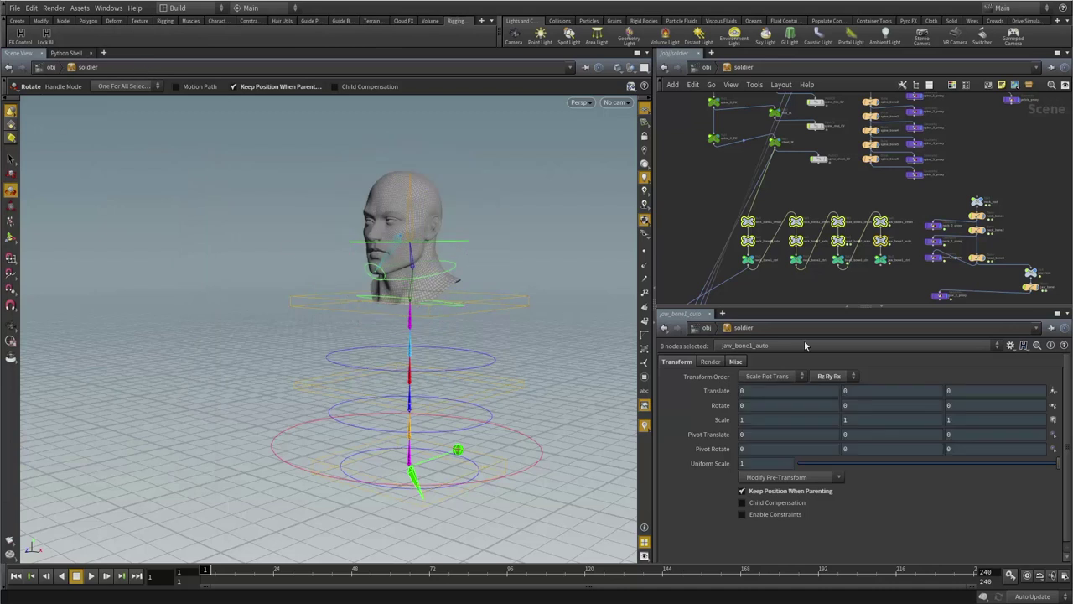
pyautogui.click(803, 297)
pyautogui.scroll(3, 862, 289)
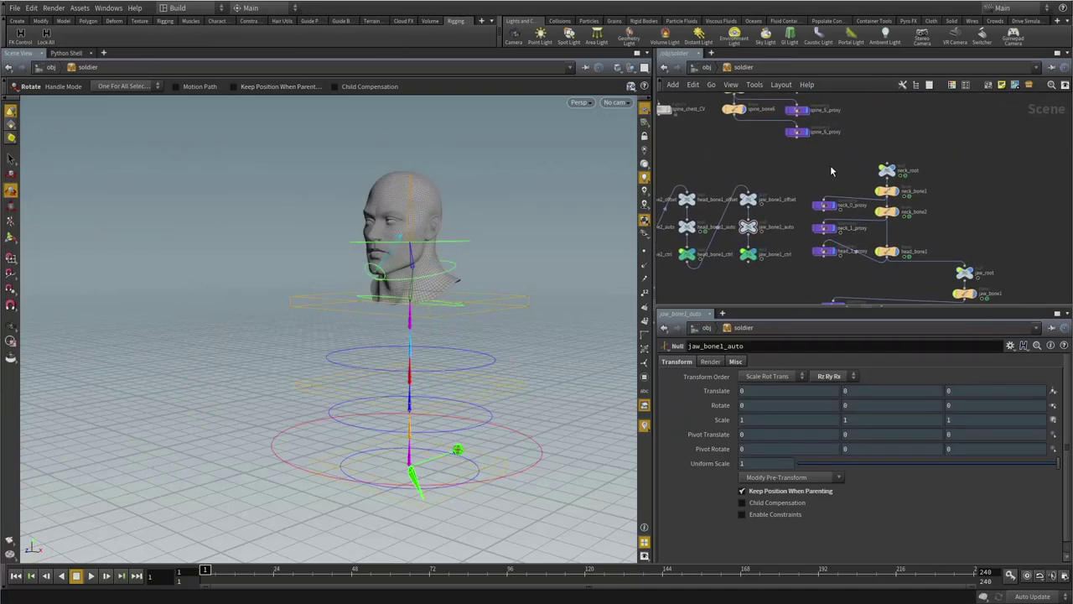
# - Turn off the display and selectable flags on neck_root and lock all its transform channels with Lock All
pyautogui.moveTo(831, 171); pyautogui.dragTo(981, 180)
pyautogui.press('f')
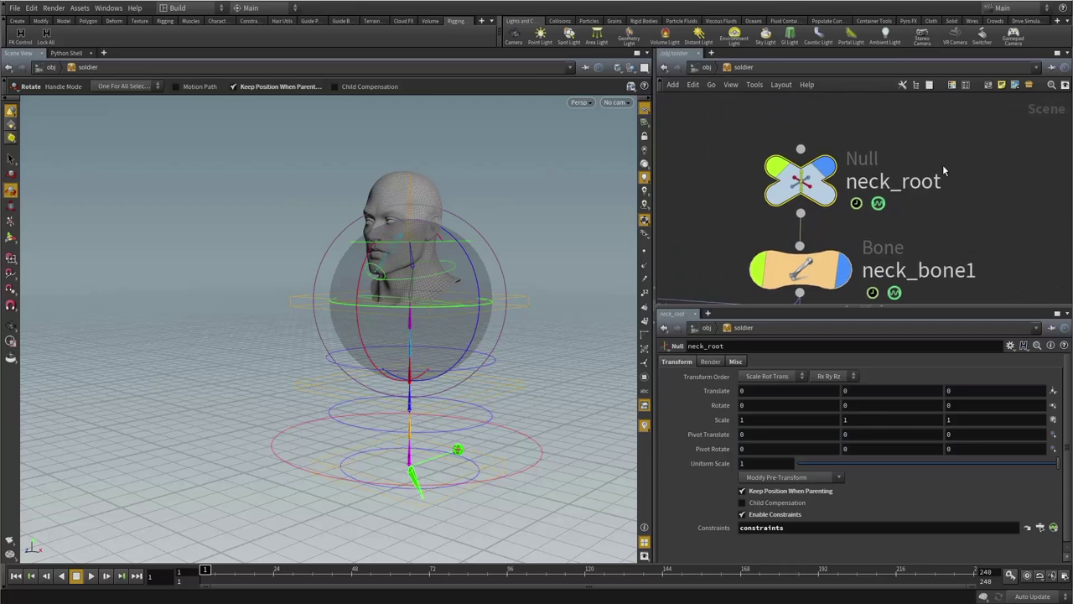
pyautogui.moveTo(785, 167)
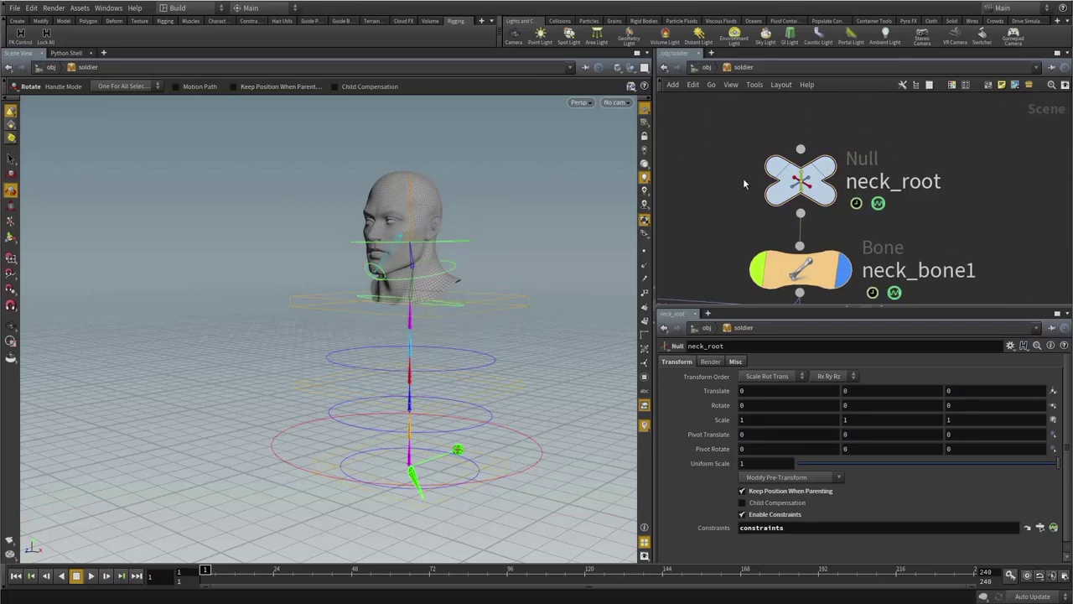
pyautogui.click(47, 36)
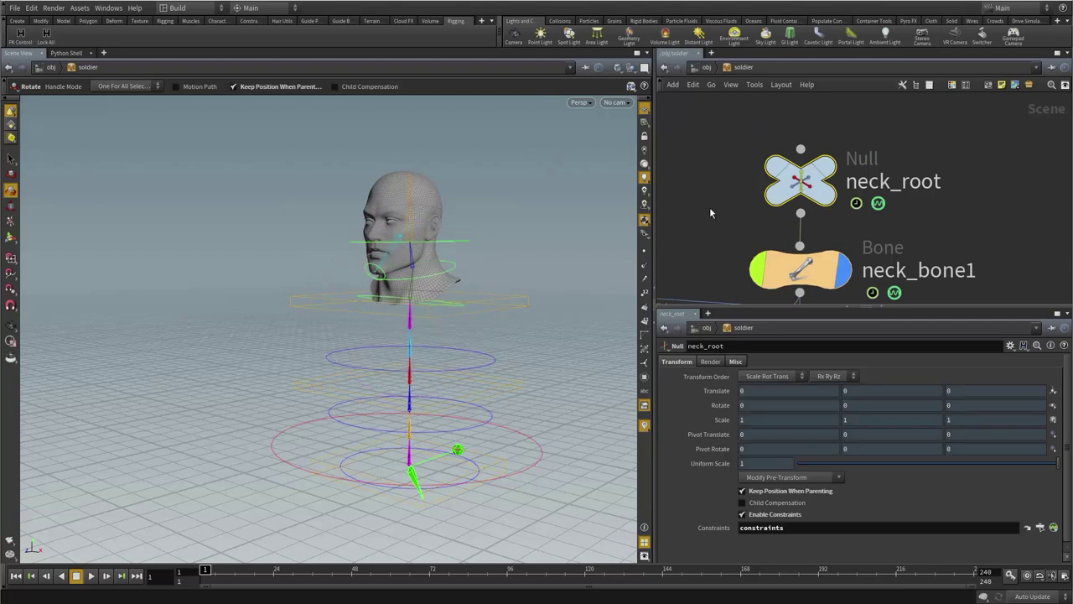
# - Turn off the display and selectable flags on jaw_root and lock all its transform channels with Lock All
pyautogui.scroll(-3, 709, 213)
pyautogui.scroll(-3, 953, 227)
pyautogui.moveTo(946, 180); pyautogui.dragTo(928, 123, button='middle')
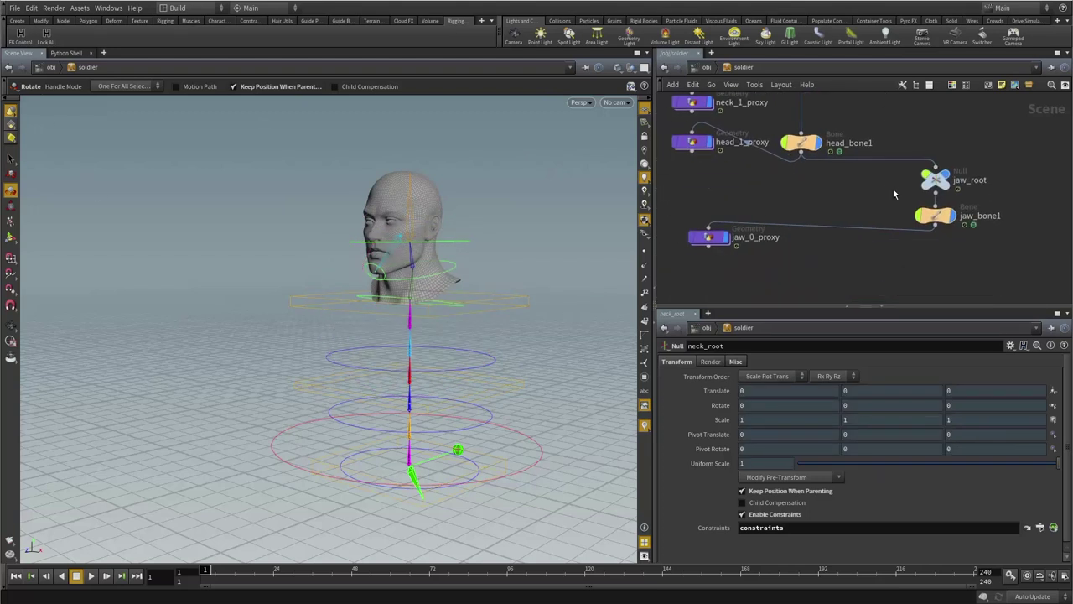
pyautogui.moveTo(880, 185); pyautogui.dragTo(1055, 198)
pyautogui.scroll(4, 950, 176)
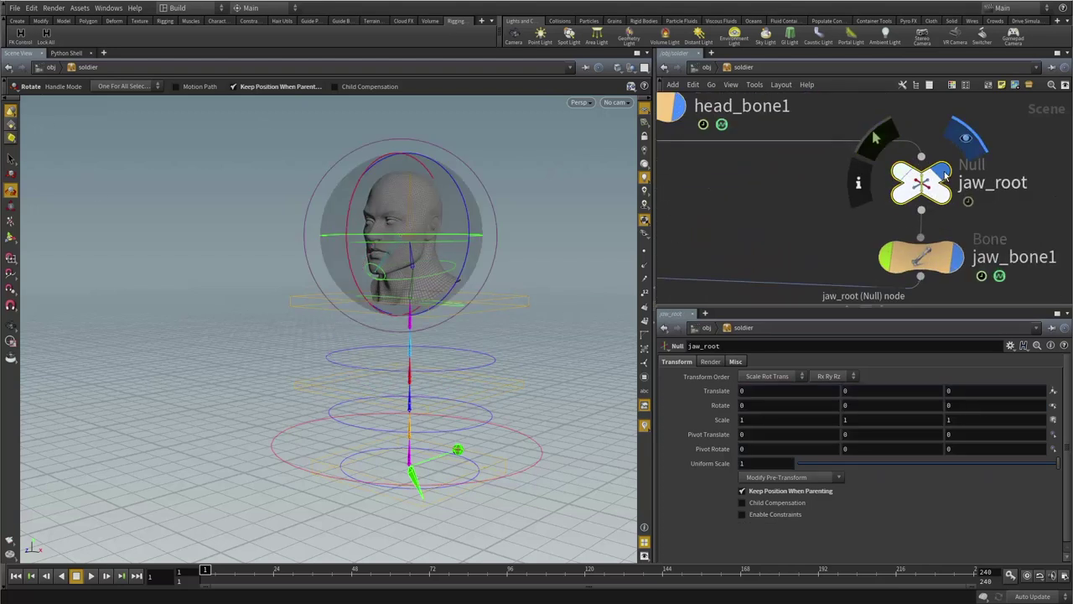
pyautogui.click(50, 44)
pyautogui.click(803, 256)
# - Lock all transform channels on the headFollowsNeck, headFollowsChest, headFollowsCOG and headFollowsWorld locators using Lock All
pyautogui.scroll(-4, 787, 233)
pyautogui.moveTo(710, 248); pyautogui.dragTo(885, 225, button='middle')
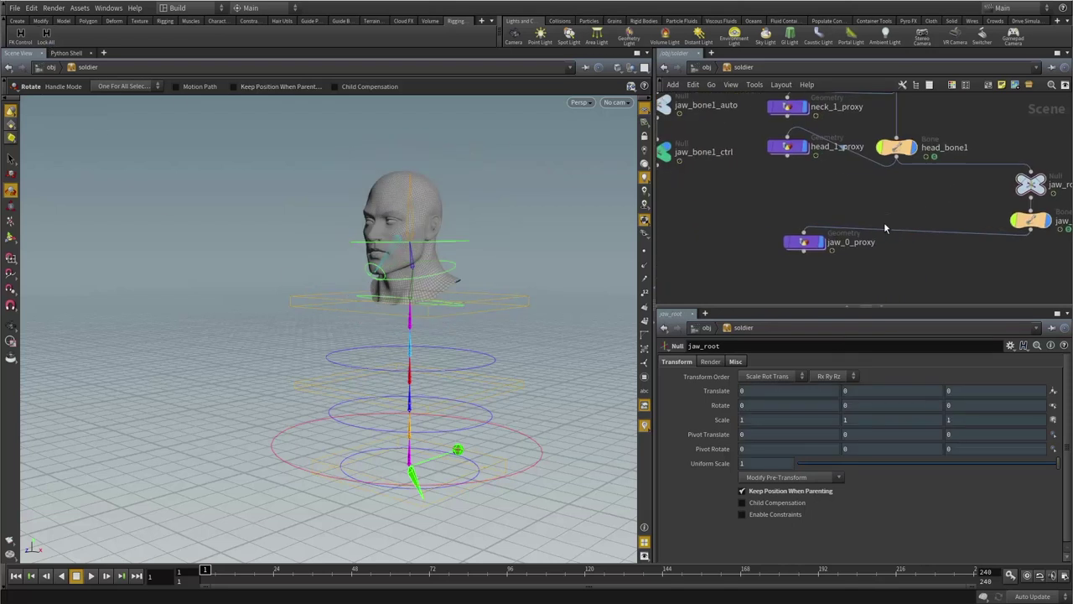
pyautogui.scroll(-2, 877, 257)
pyautogui.moveTo(726, 263); pyautogui.dragTo(939, 196, button='middle')
pyautogui.moveTo(720, 214); pyautogui.dragTo(901, 197, button='middle')
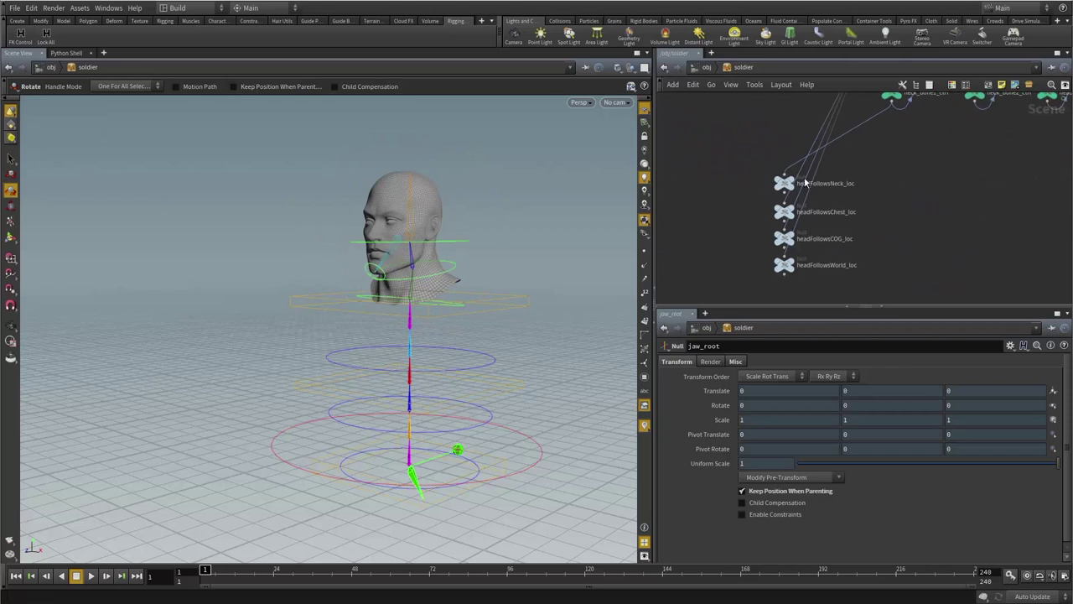
pyautogui.click(787, 183)
pyautogui.click(785, 212)
pyautogui.click(785, 239)
pyautogui.click(791, 265)
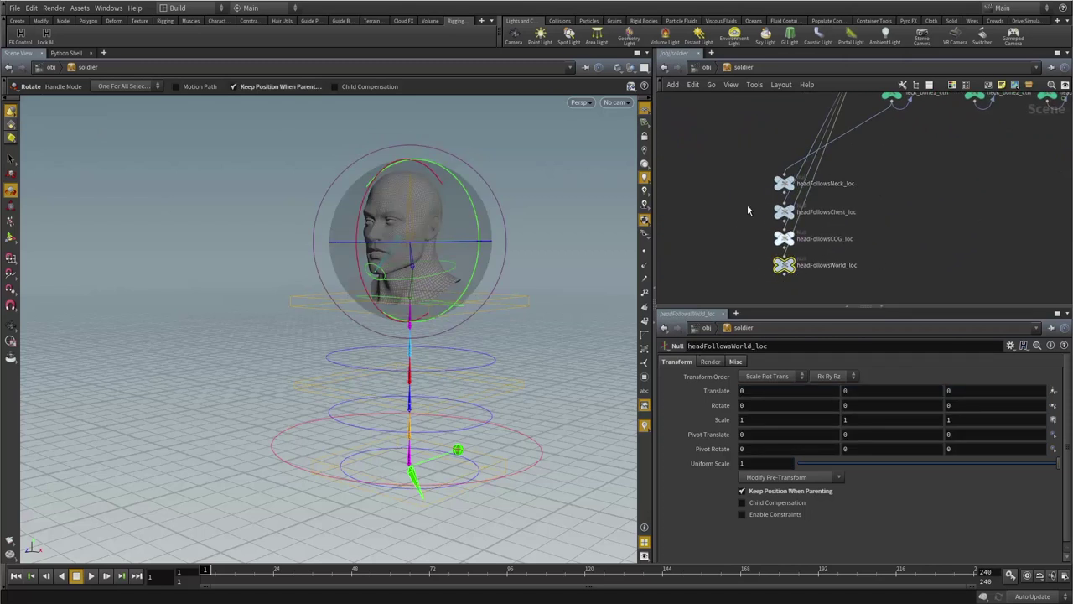
pyautogui.moveTo(734, 169); pyautogui.dragTo(856, 280)
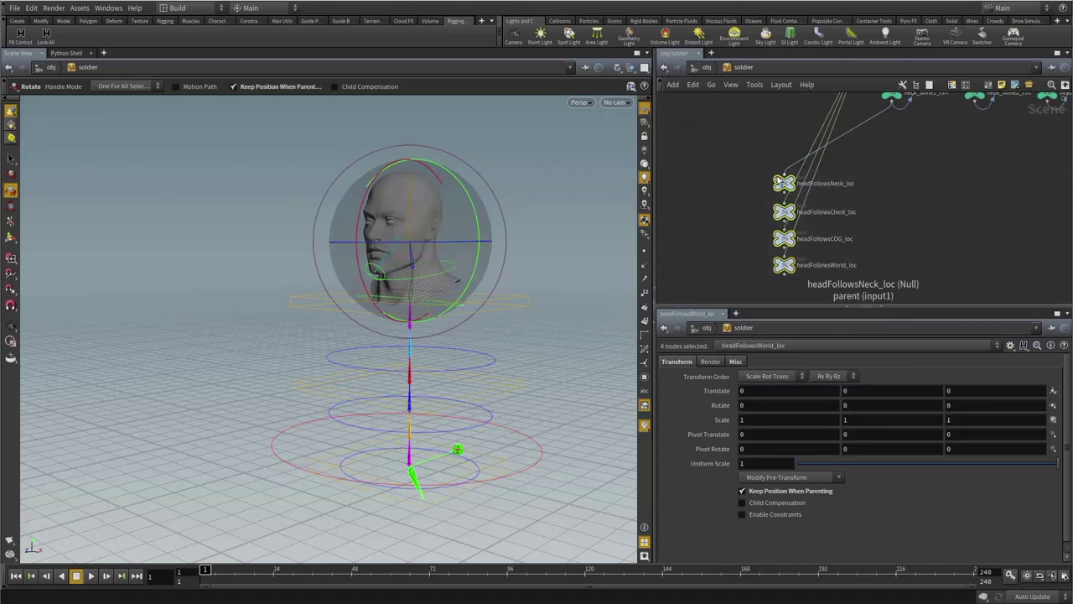
pyautogui.click(46, 42)
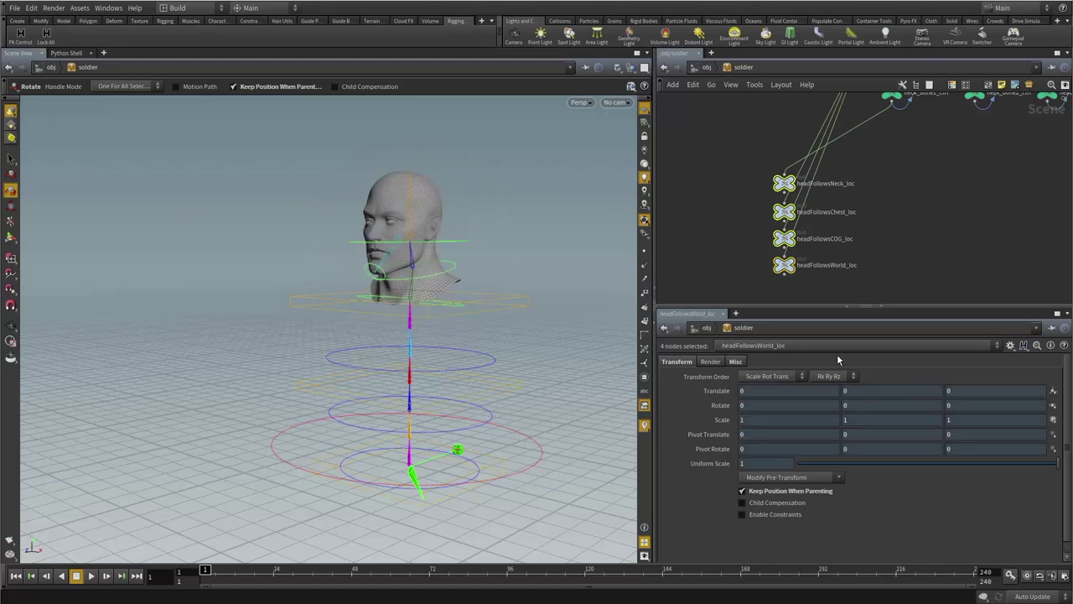
pyautogui.click(728, 253)
# - Examine the head, neck and jaw node layout and the matching controls on the soldier model
pyautogui.scroll(-3, 727, 252)
pyautogui.moveTo(862, 238); pyautogui.dragTo(795, 249, button='middle')
pyautogui.moveTo(912, 213); pyautogui.dragTo(883, 219, button='middle')
pyautogui.scroll(-3, 830, 249)
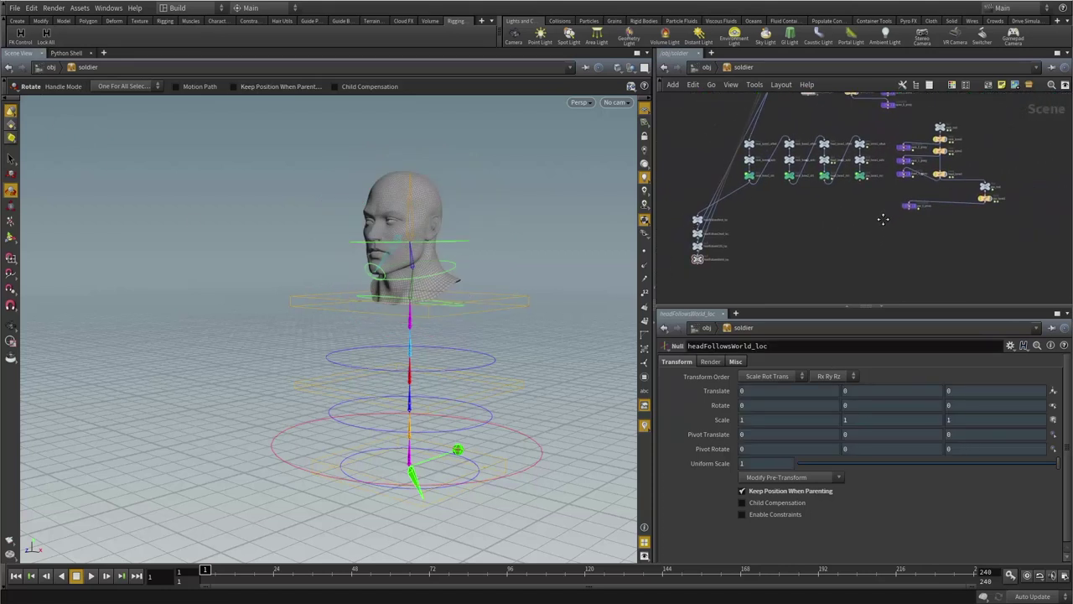
pyautogui.keyDown('alt'); pyautogui.moveTo(499, 291); pyautogui.dragTo(599, 240, button='right'); pyautogui.keyUp('alt')
pyautogui.keyDown('alt'); pyautogui.moveTo(468, 256); pyautogui.dragTo(444, 316, button='middle'); pyautogui.keyUp('alt')
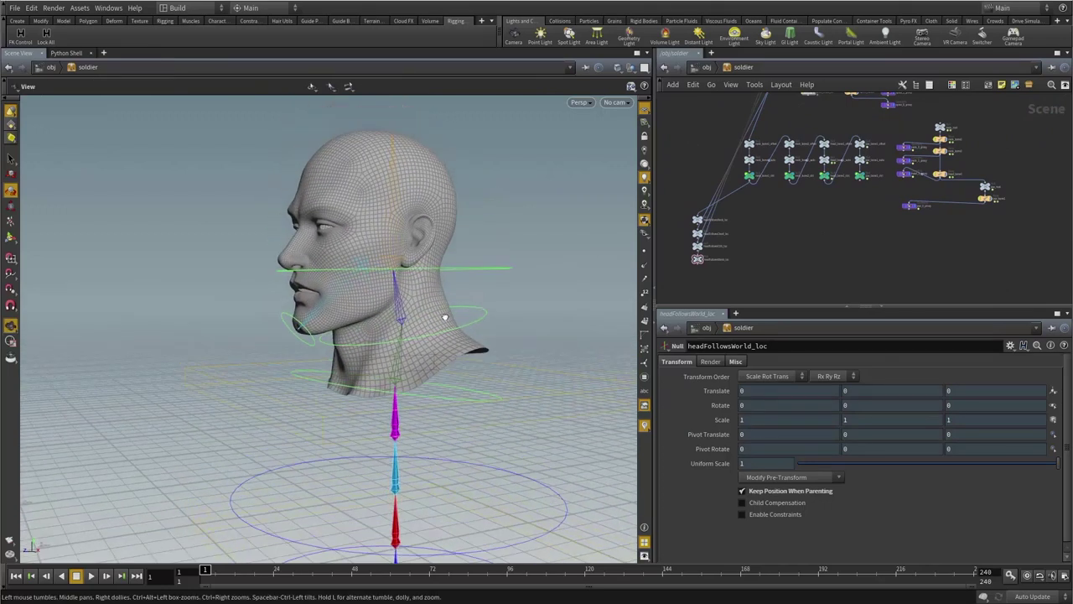
pyautogui.keyDown('alt'); pyautogui.moveTo(443, 316); pyautogui.dragTo(433, 310); pyautogui.keyUp('alt')
pyautogui.press('r')
pyautogui.keyDown('alt'); pyautogui.moveTo(364, 286); pyautogui.dragTo(422, 293); pyautogui.keyUp('alt')
pyautogui.keyDown('alt'); pyautogui.moveTo(422, 293); pyautogui.dragTo(358, 249, button='right'); pyautogui.keyUp('alt')
pyautogui.keyDown('alt'); pyautogui.moveTo(357, 249); pyautogui.dragTo(371, 276); pyautogui.keyUp('alt')
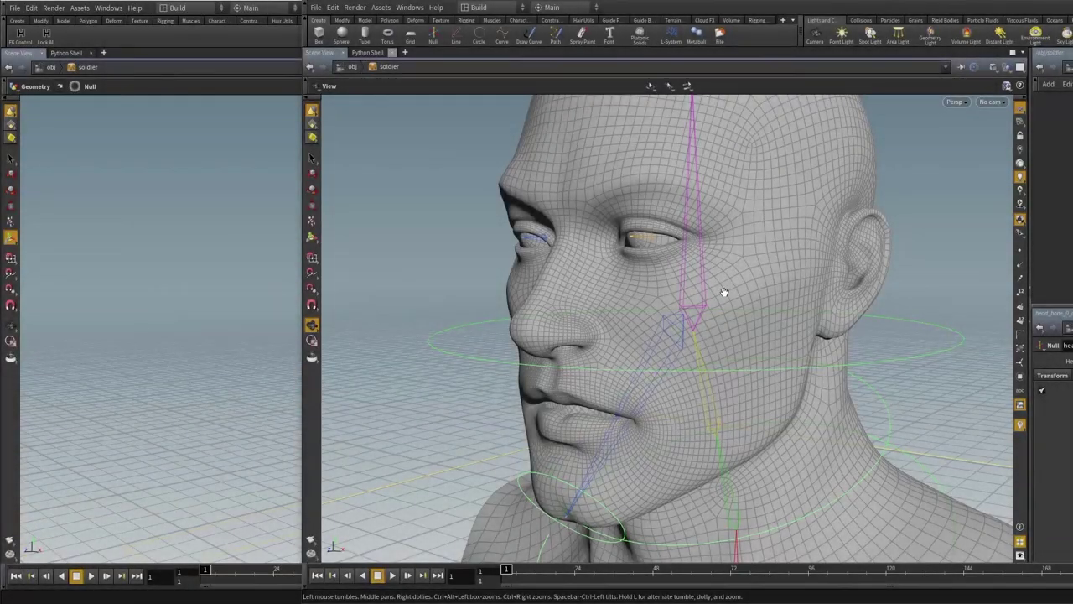
# - Switch to the Houdini window with the finished reference rig and examine its eye bones and eye controls
pyautogui.moveTo(661, 271)
pyautogui.mouseDown()
pyautogui.moveTo(662, 317)
pyautogui.moveTo(714, 263)
pyautogui.moveTo(718, 305)
pyautogui.moveTo(773, 300)
pyautogui.moveTo(677, 277)
pyautogui.mouseUp()
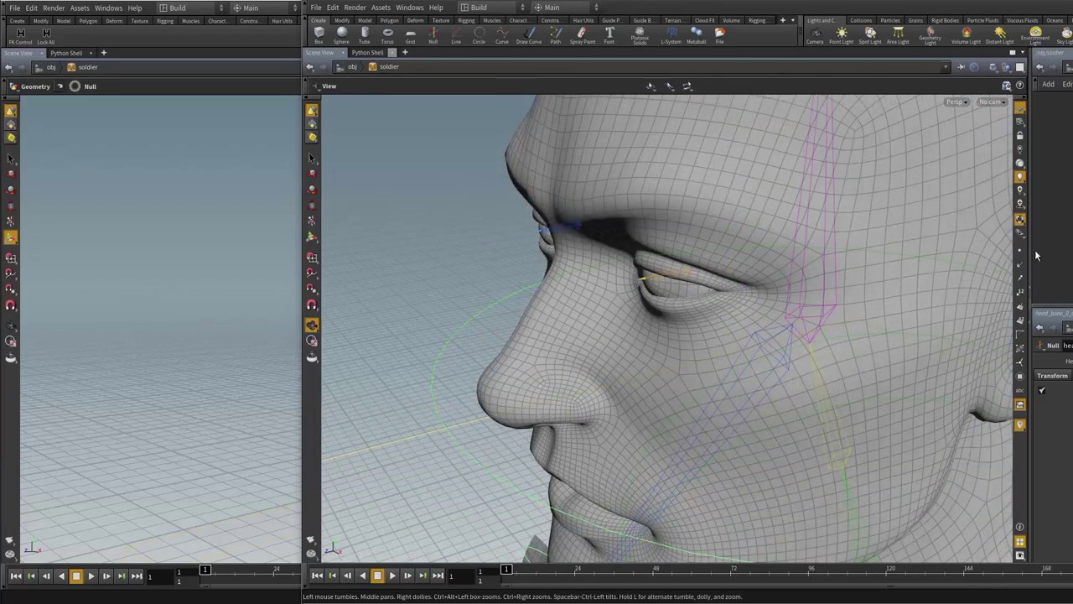
pyautogui.click(1072, 252)
pyautogui.click(1072, 252)
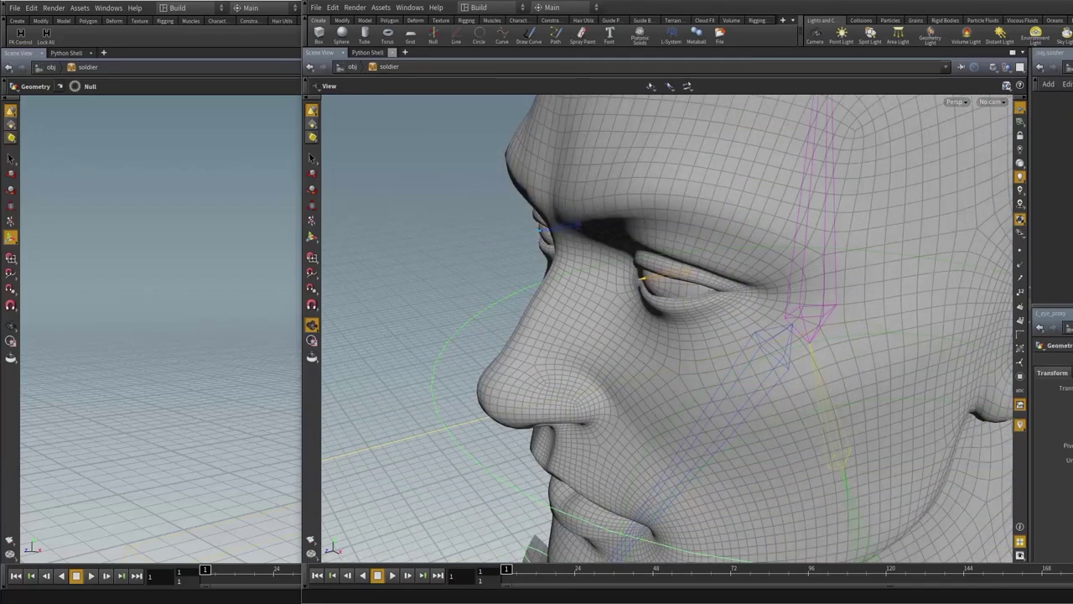
pyautogui.moveTo(650, 306); pyautogui.dragTo(763, 296)
pyautogui.moveTo(763, 297); pyautogui.dragTo(613, 343, button='right')
pyautogui.moveTo(613, 343); pyautogui.dragTo(692, 321, button='middle')
pyautogui.moveTo(693, 320); pyautogui.dragTo(686, 286)
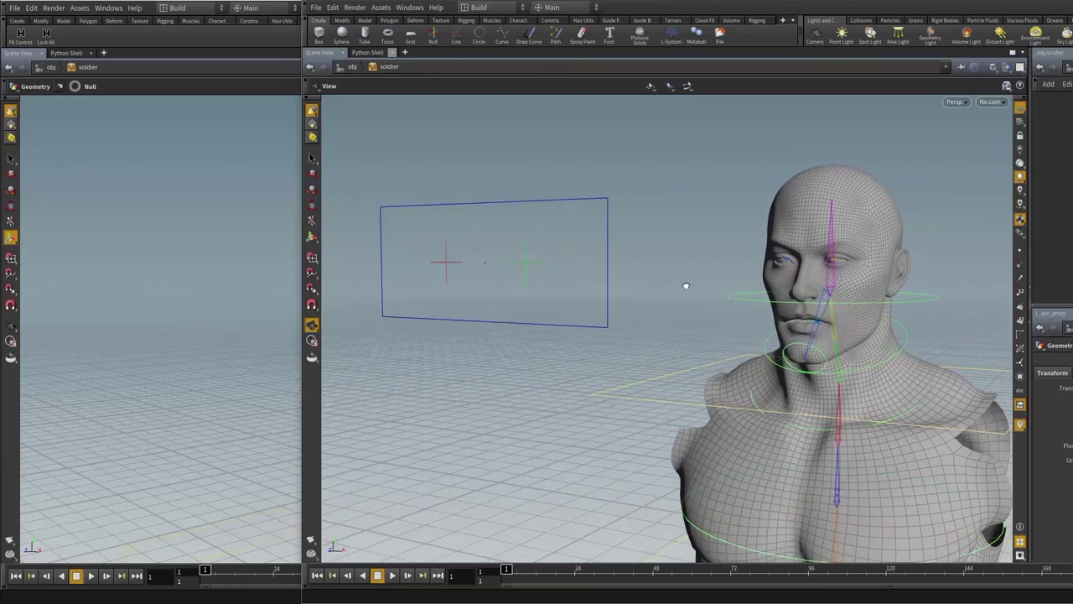
# - Select the left and right eye controls in turn, test-move the main eyes control, and undo the move
pyautogui.press('t')
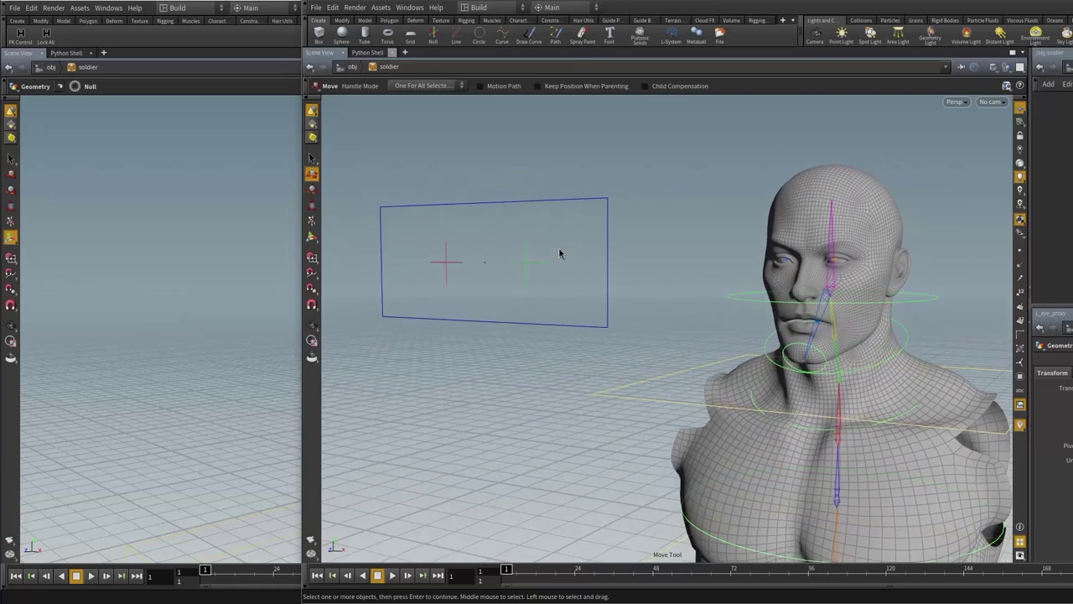
pyautogui.click(529, 265)
pyautogui.click(447, 263)
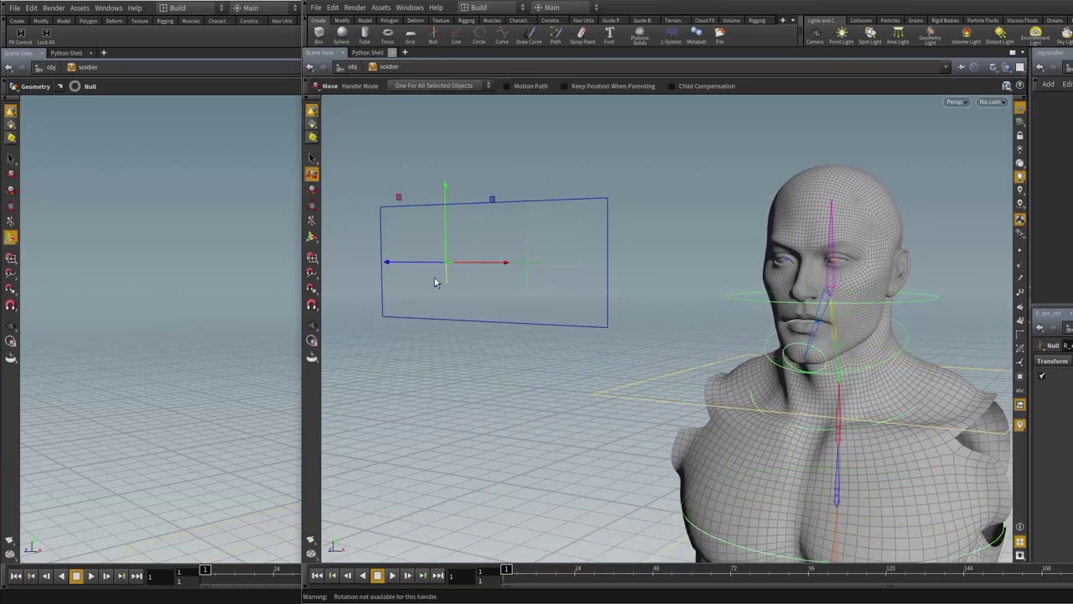
pyautogui.click(524, 262)
pyautogui.click(538, 273)
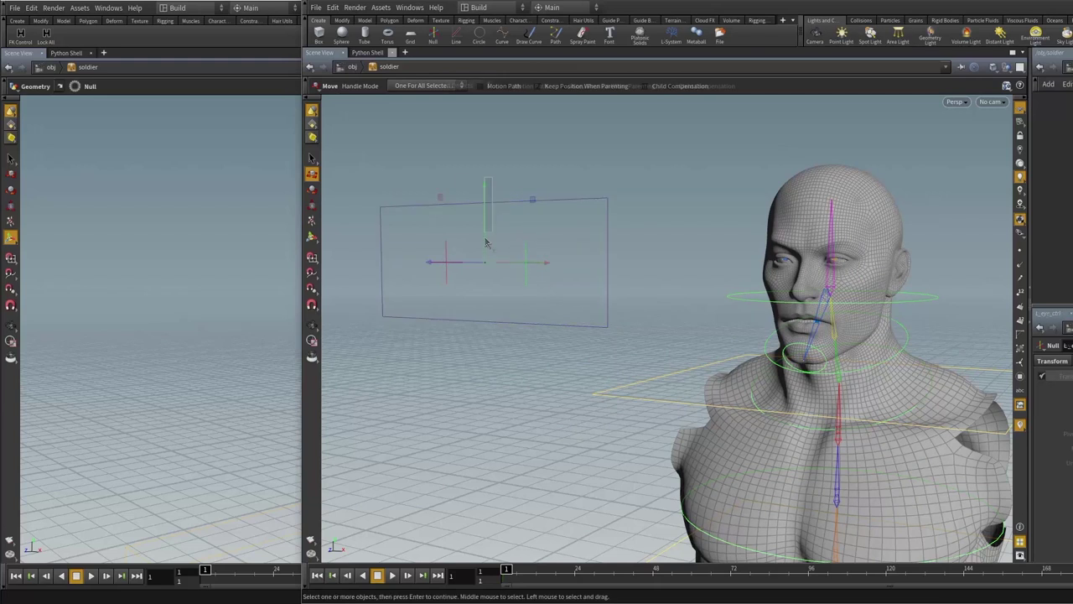
pyautogui.click(488, 263)
pyautogui.moveTo(489, 265); pyautogui.dragTo(560, 322)
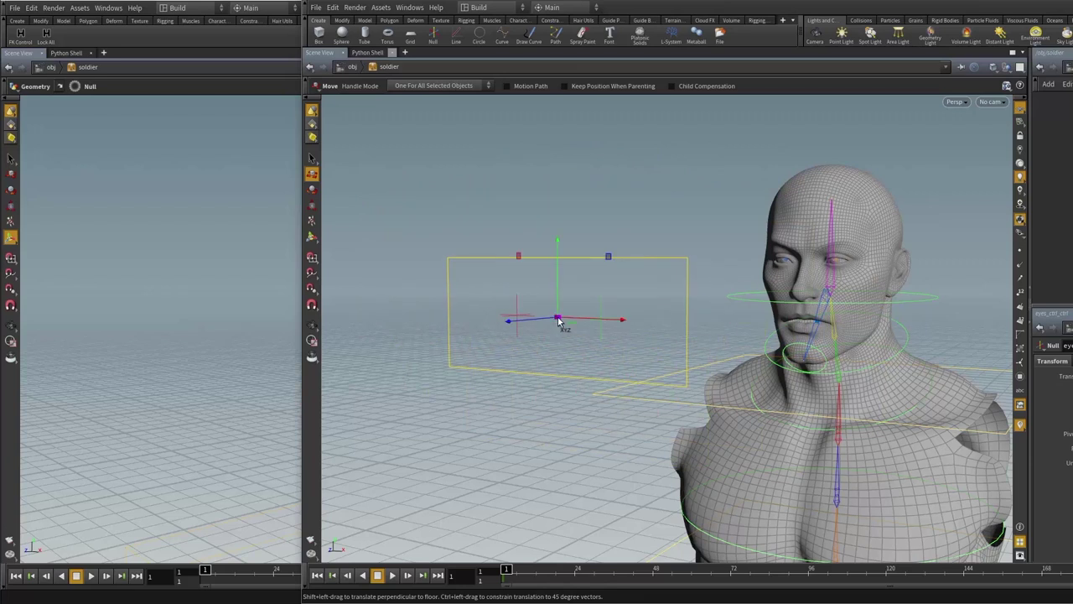
pyautogui.hotkey('ctrl', 'z')
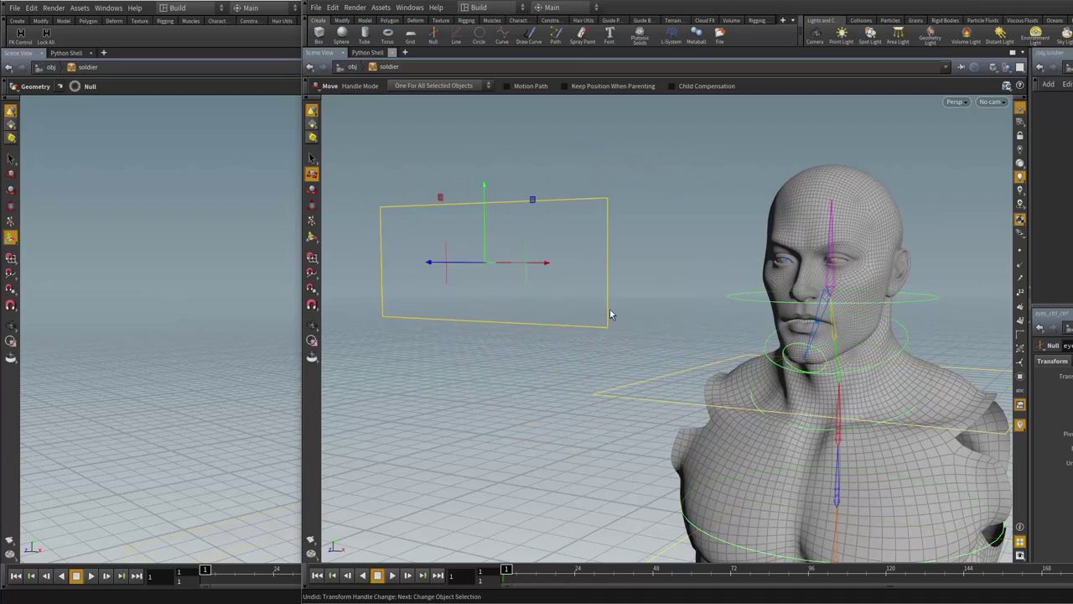
# - Open the reference soldier's parameters in a floating window and check the Eyes Follow options
pyautogui.rightClick(389, 67)
pyautogui.moveTo(457, 164)
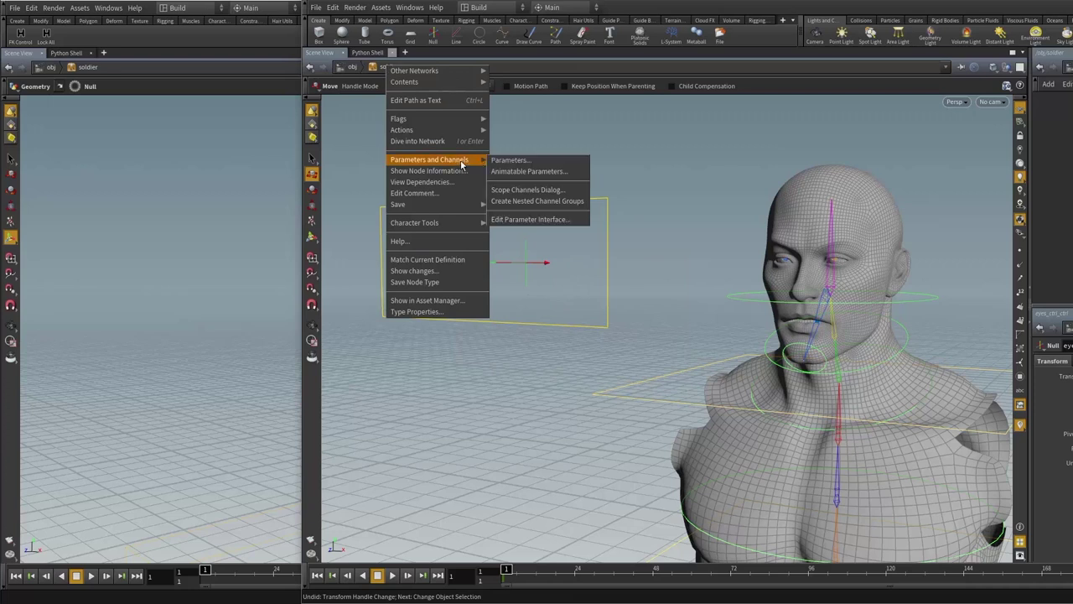
pyautogui.click(502, 160)
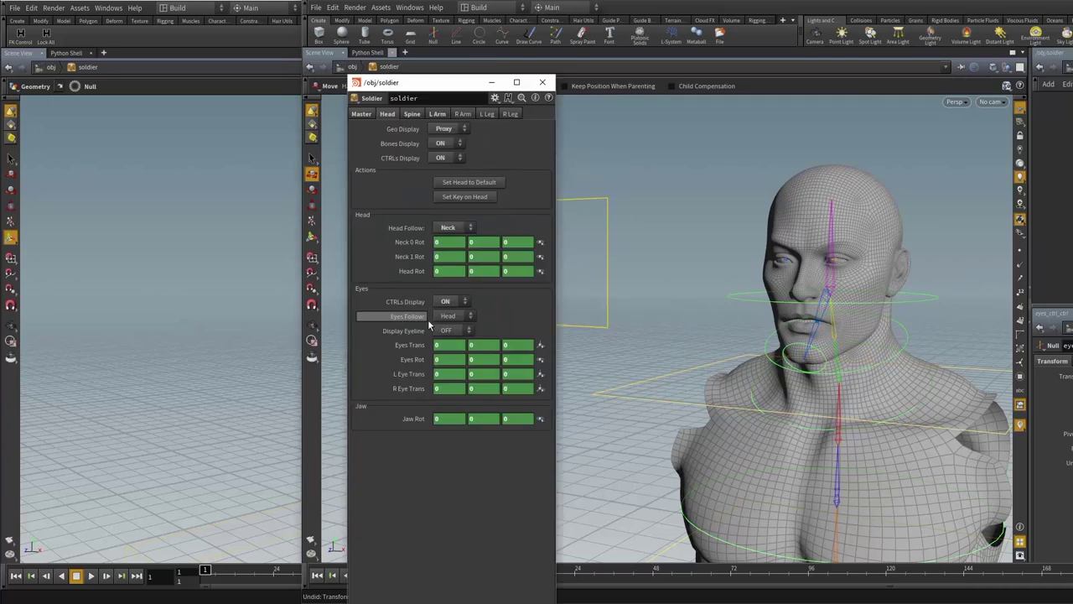
pyautogui.click(457, 316)
pyautogui.click(457, 318)
pyautogui.moveTo(459, 92); pyautogui.dragTo(419, 66)
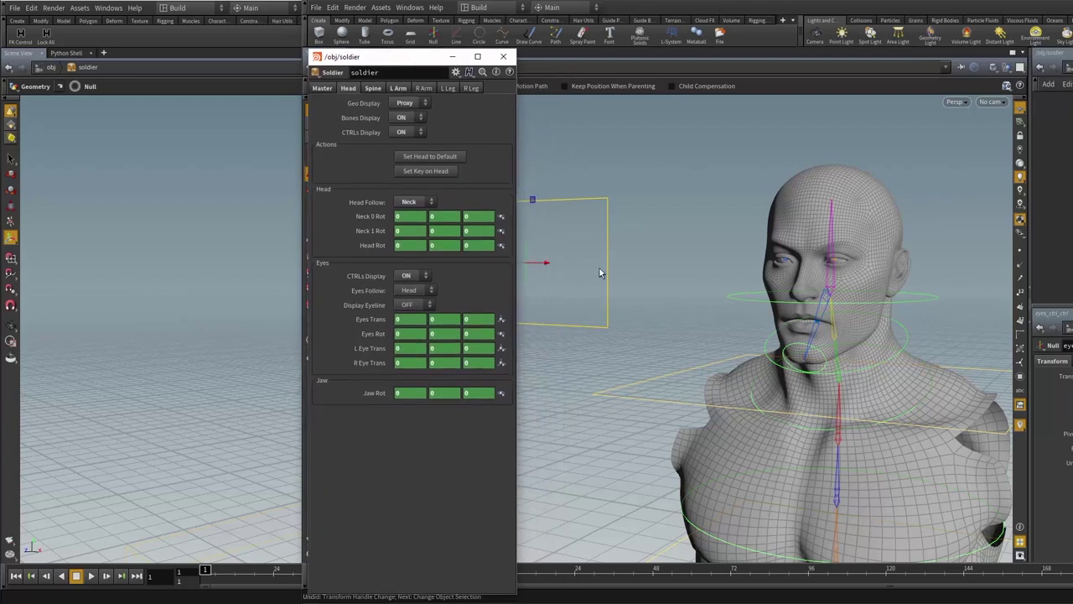
# - Test-rotate the reference rig's head control with Eyes Follow set to Head, and undo the rotation
pyautogui.click(938, 297)
pyautogui.press('r')
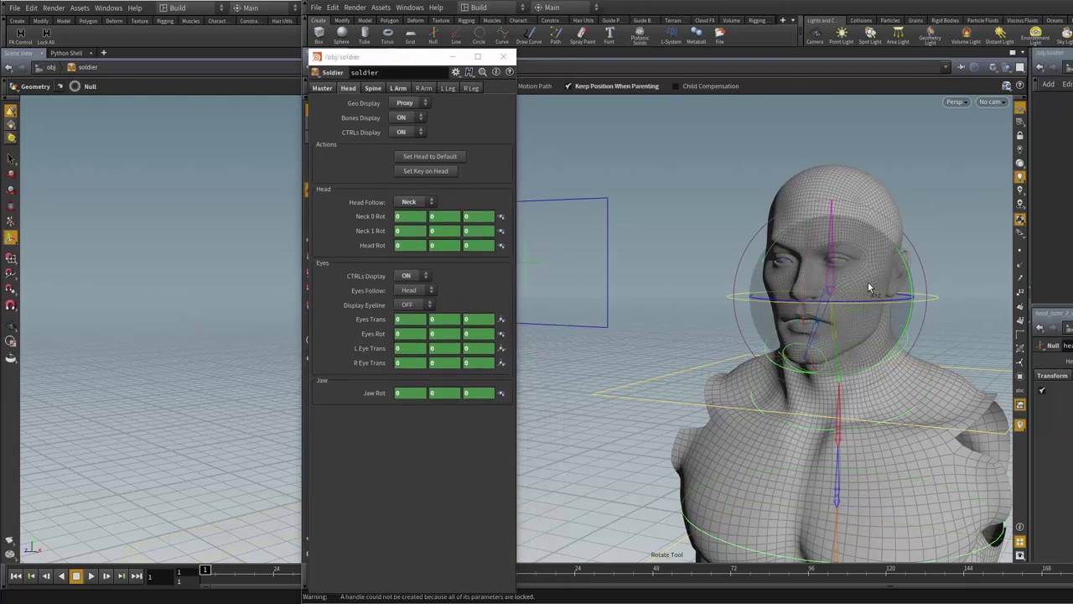
pyautogui.moveTo(841, 281)
pyautogui.mouseDown()
pyautogui.moveTo(867, 301)
pyautogui.moveTo(834, 277)
pyautogui.mouseUp()
pyautogui.hotkey('ctrl', 'z')
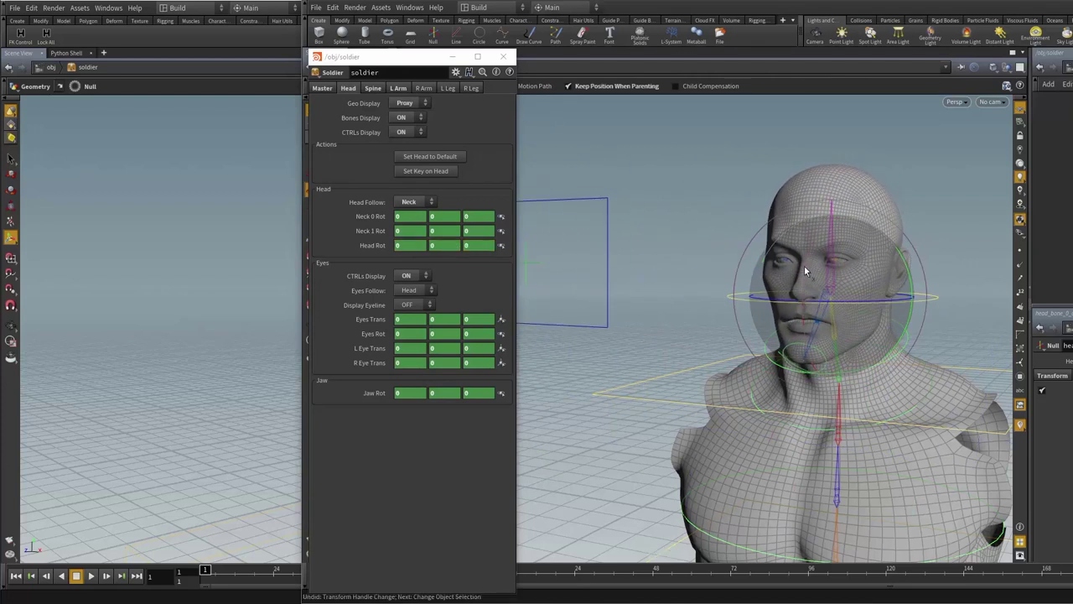
# - Set Eyes Follow to World, test-rotate the reference rig's head control, and close the floating parameter window
pyautogui.click(411, 290)
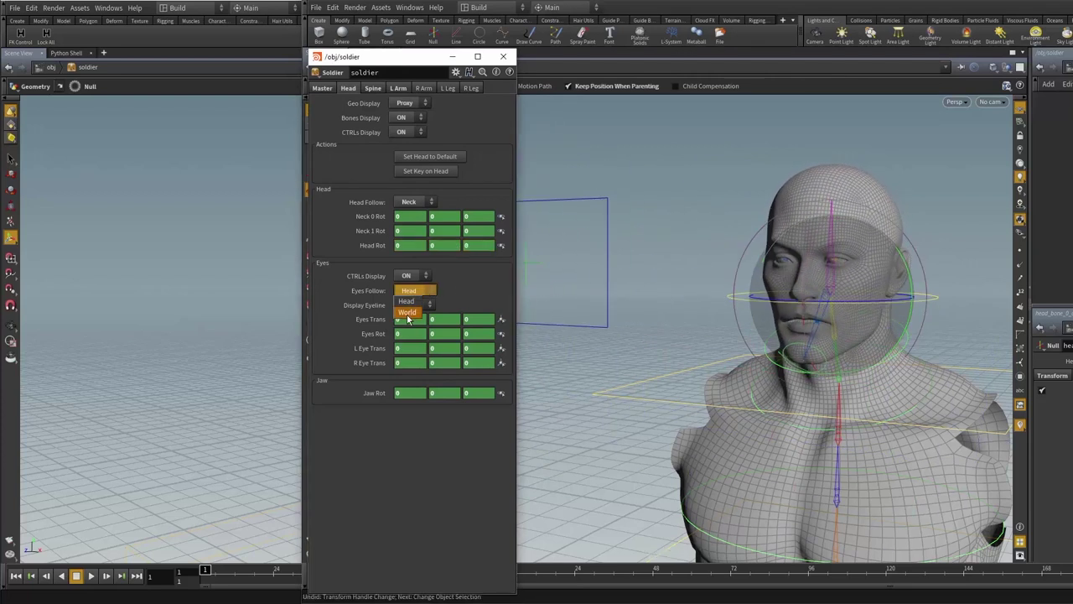
pyautogui.click(405, 313)
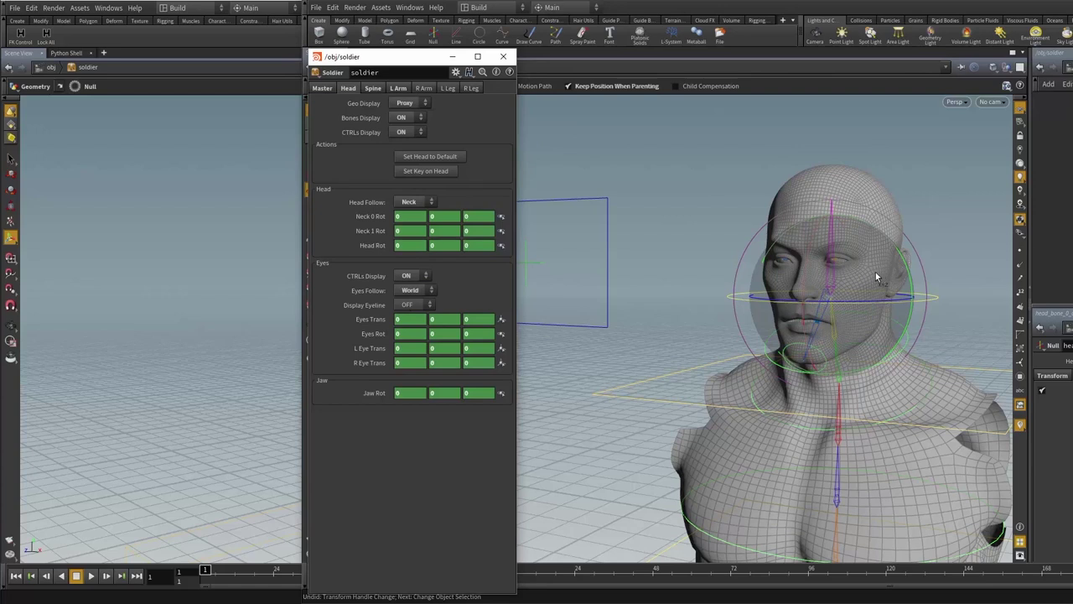
pyautogui.scroll(10, 877, 278)
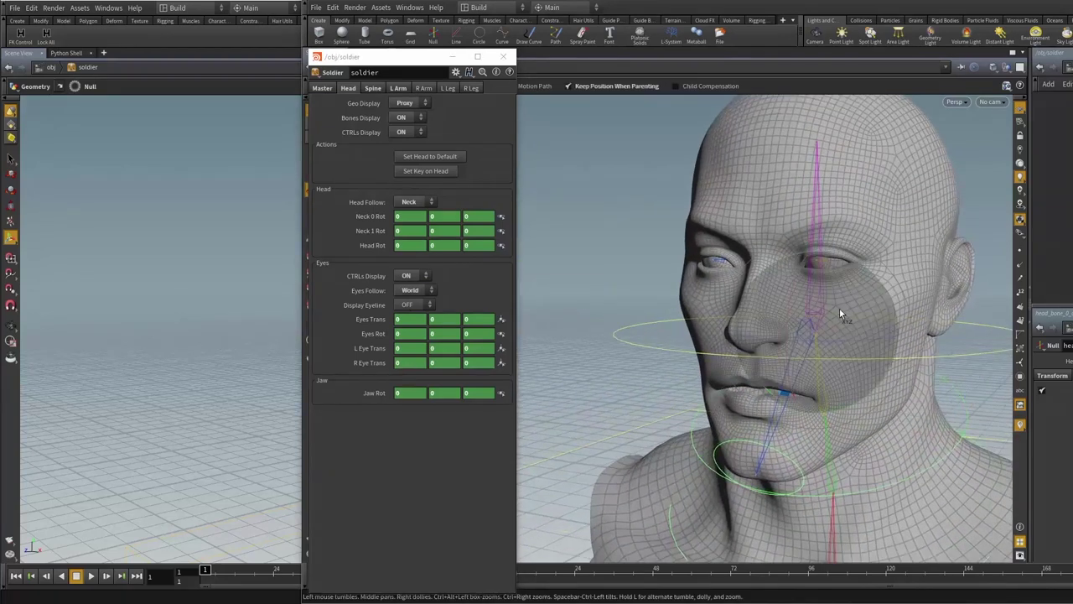
pyautogui.moveTo(839, 309)
pyautogui.mouseDown()
pyautogui.moveTo(866, 319)
pyautogui.moveTo(807, 298)
pyautogui.moveTo(786, 312)
pyautogui.moveTo(826, 294)
pyautogui.moveTo(868, 321)
pyautogui.moveTo(825, 304)
pyautogui.mouseUp()
pyautogui.click(503, 56)
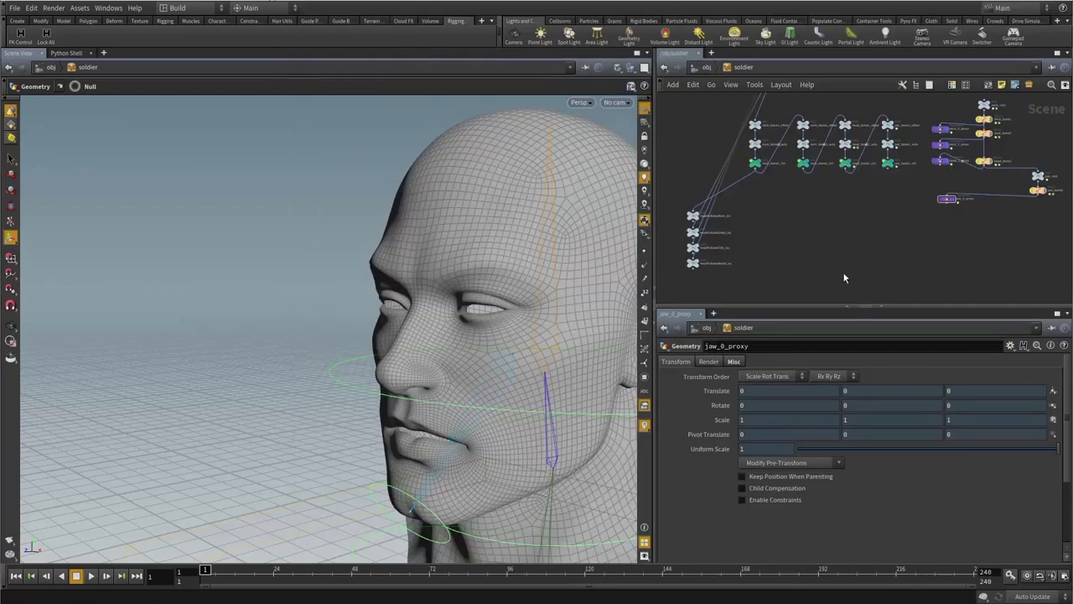
# - Back in the working scene, turn on the display of the soldier_body geometry and select it
pyautogui.moveTo(838, 229); pyautogui.dragTo(870, 272, button='middle')
pyautogui.moveTo(734, 146); pyautogui.dragTo(751, 293, button='middle')
pyautogui.moveTo(767, 140); pyautogui.dragTo(764, 224, button='middle')
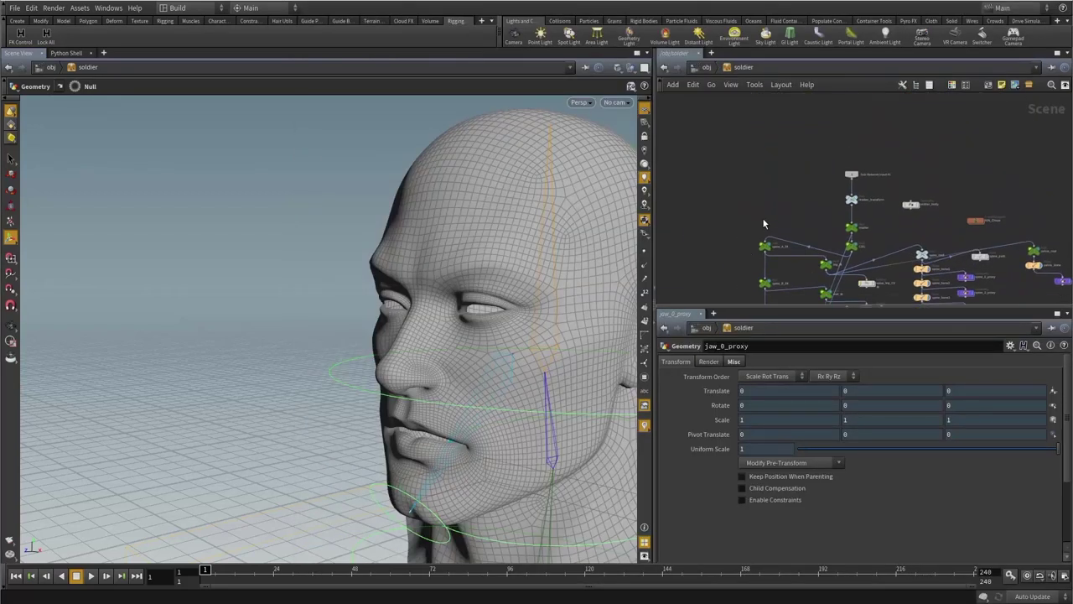
pyautogui.scroll(5, 872, 214)
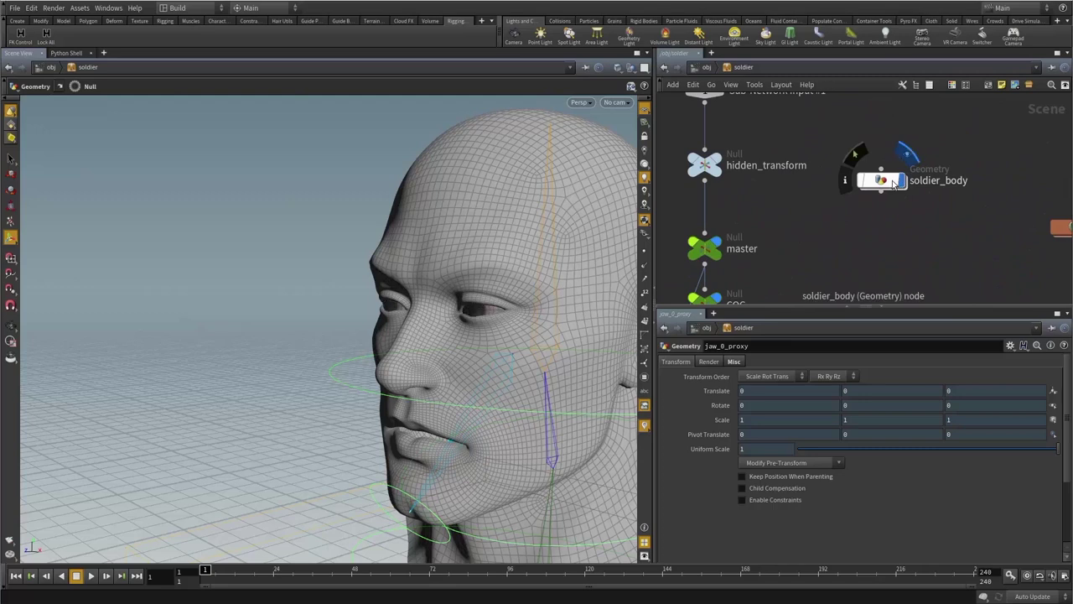
pyautogui.click(896, 185)
# - Examine the soldier_body mesh around both eyes and the eyelids up close
pyautogui.scroll(8, 476, 281)
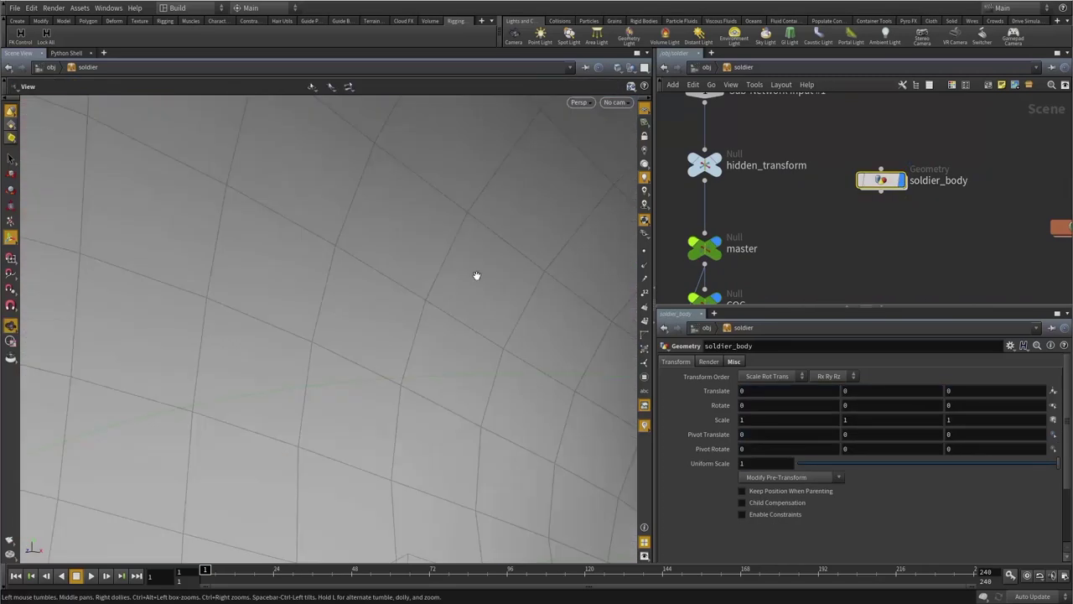
pyautogui.scroll(-6, 474, 275)
pyautogui.click(738, 264)
pyautogui.keyDown('alt'); pyautogui.moveTo(524, 299); pyautogui.dragTo(547, 267); pyautogui.keyUp('alt')
pyautogui.scroll(5, 515, 290)
pyautogui.scroll(-10, 489, 290)
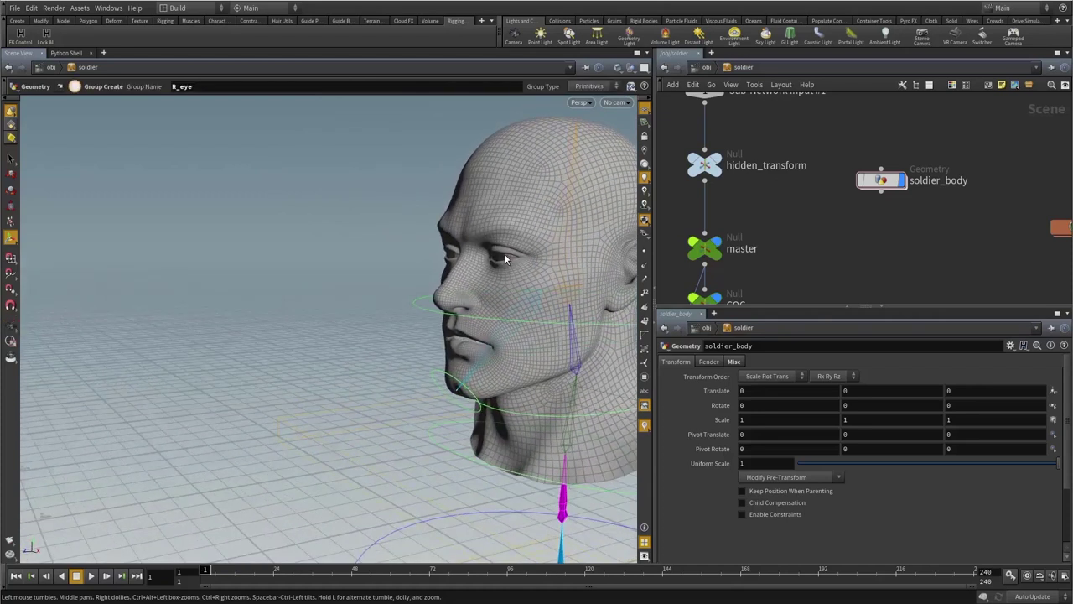
pyautogui.moveTo(510, 261); pyautogui.dragTo(501, 254)
pyautogui.scroll(5, 500, 254)
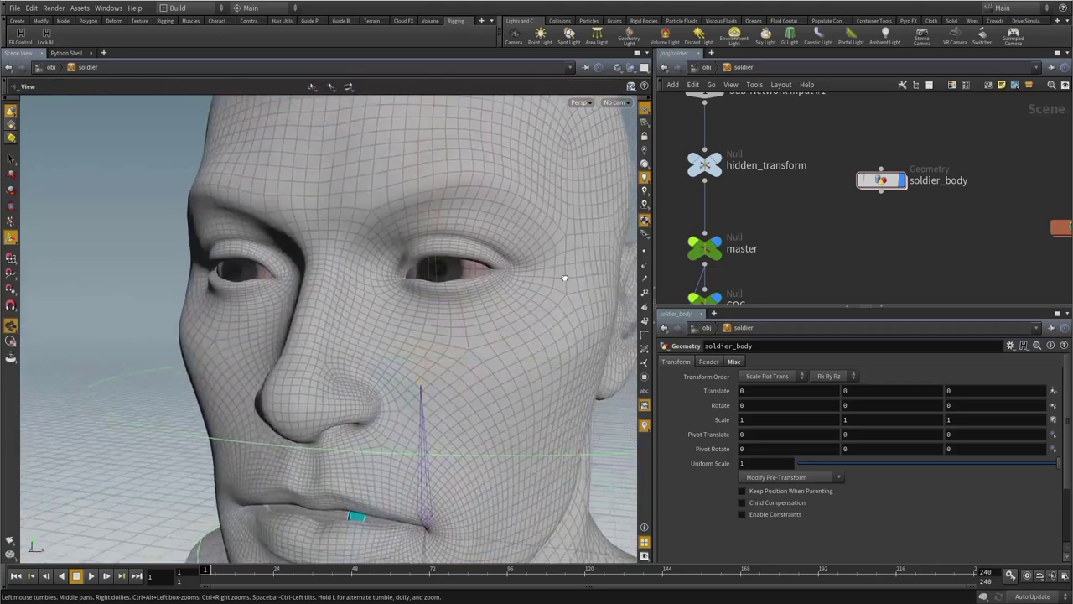
# - Locate the L_eye_proxy and R_eye_proxy geometry nodes in the soldier network
pyautogui.moveTo(568, 280); pyautogui.dragTo(582, 273)
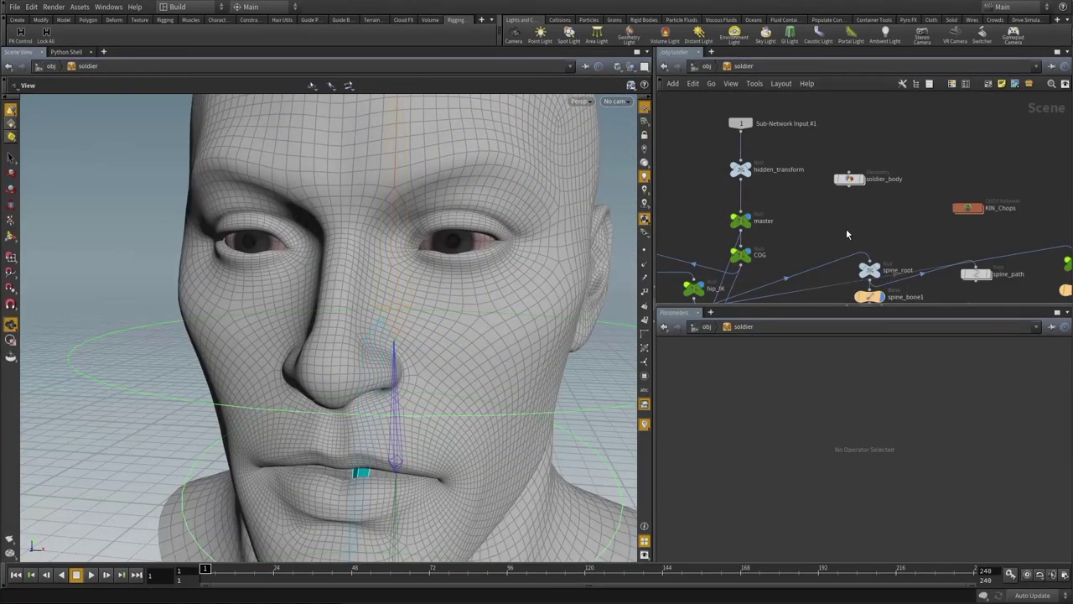
pyautogui.moveTo(832, 258); pyautogui.dragTo(829, 201, button='middle')
pyautogui.moveTo(840, 299); pyautogui.dragTo(827, 165, button='middle')
pyautogui.moveTo(826, 227); pyautogui.dragTo(824, 159, button='middle')
pyautogui.moveTo(827, 294); pyautogui.dragTo(825, 164, button='middle')
pyautogui.moveTo(889, 295)
pyautogui.mouseDown(button='middle')
pyautogui.moveTo(847, 223)
pyautogui.moveTo(867, 154)
pyautogui.mouseUp(button='middle')
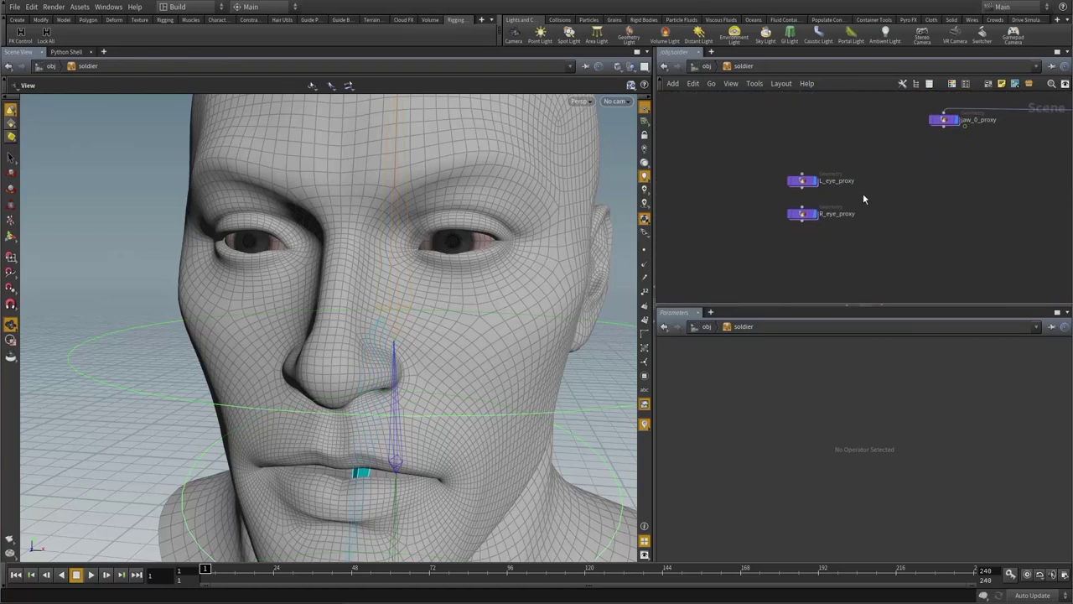
pyautogui.moveTo(866, 199); pyautogui.dragTo(892, 206, button='middle')
pyautogui.moveTo(884, 137); pyautogui.dragTo(956, 207)
pyautogui.moveTo(913, 160); pyautogui.dragTo(867, 187, button='middle')
pyautogui.moveTo(882, 187); pyautogui.dragTo(833, 258)
pyautogui.click(743, 236)
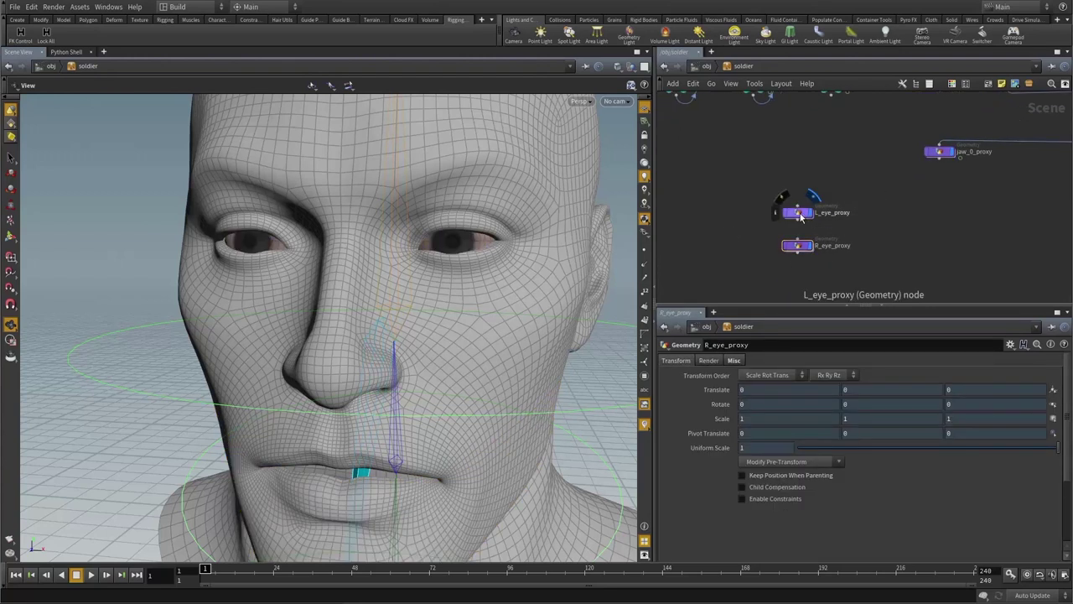
# - Inside L_eye_proxy, review the object_merge1 and OUT nodes, display sphere1 instead of OUT, and return to the soldier network
pyautogui.doubleClick(798, 214)
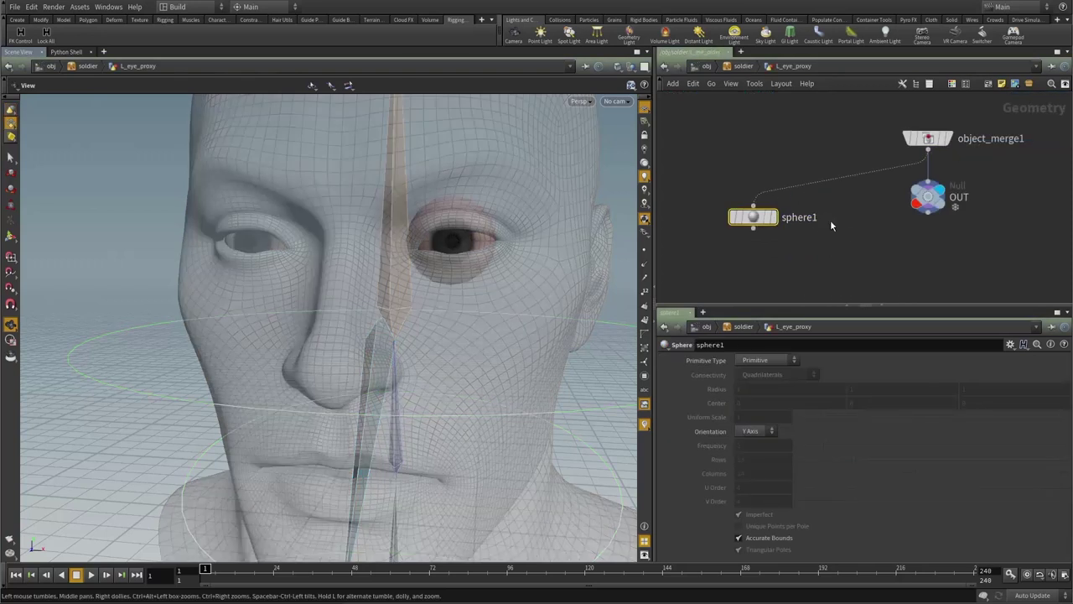
pyautogui.click(877, 169)
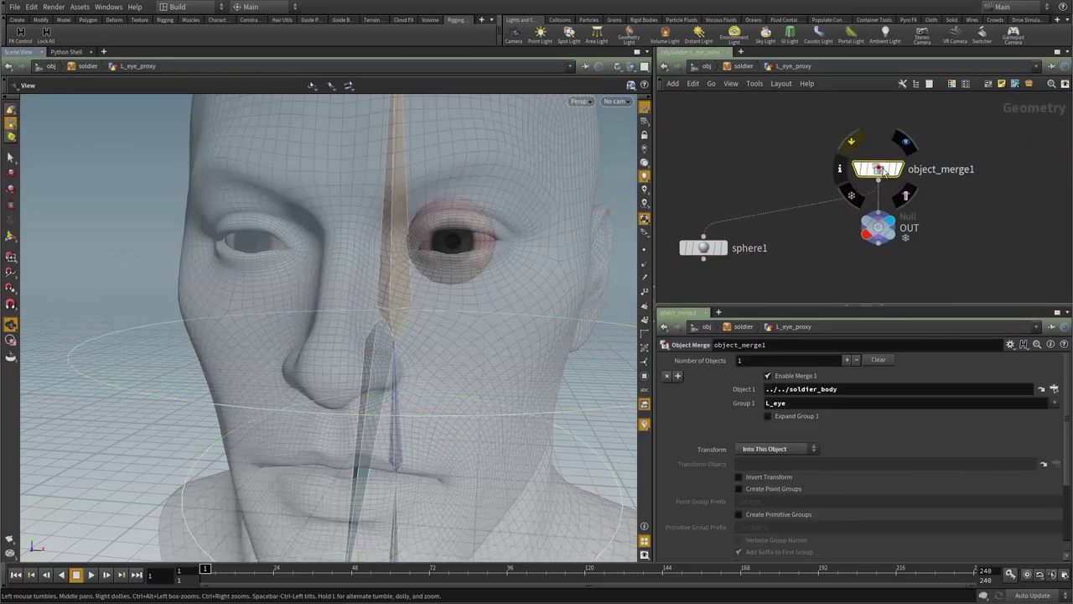
pyautogui.click(880, 235)
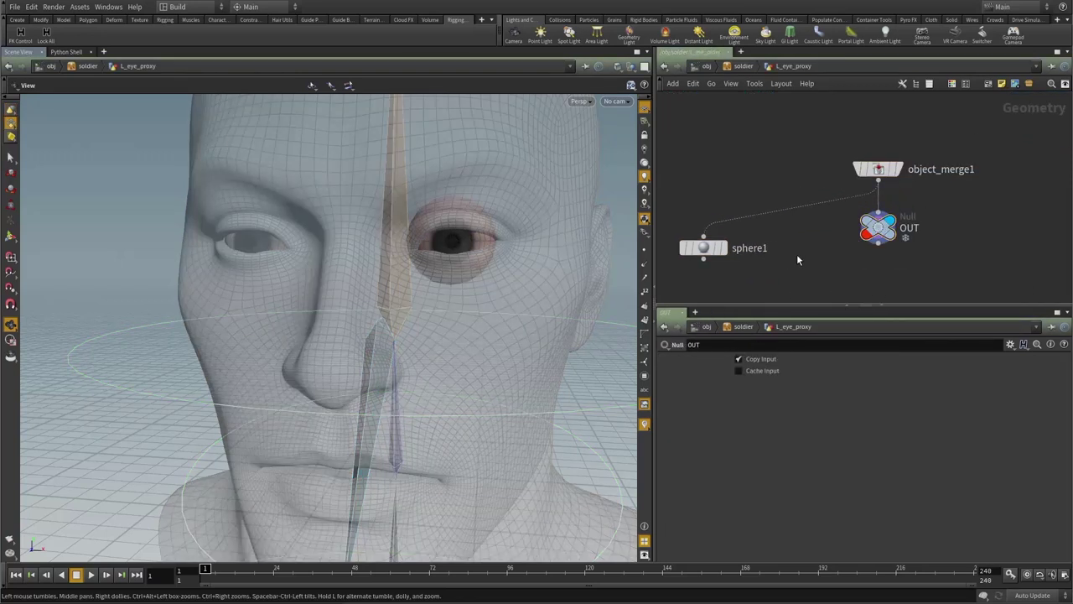
pyautogui.click(942, 154)
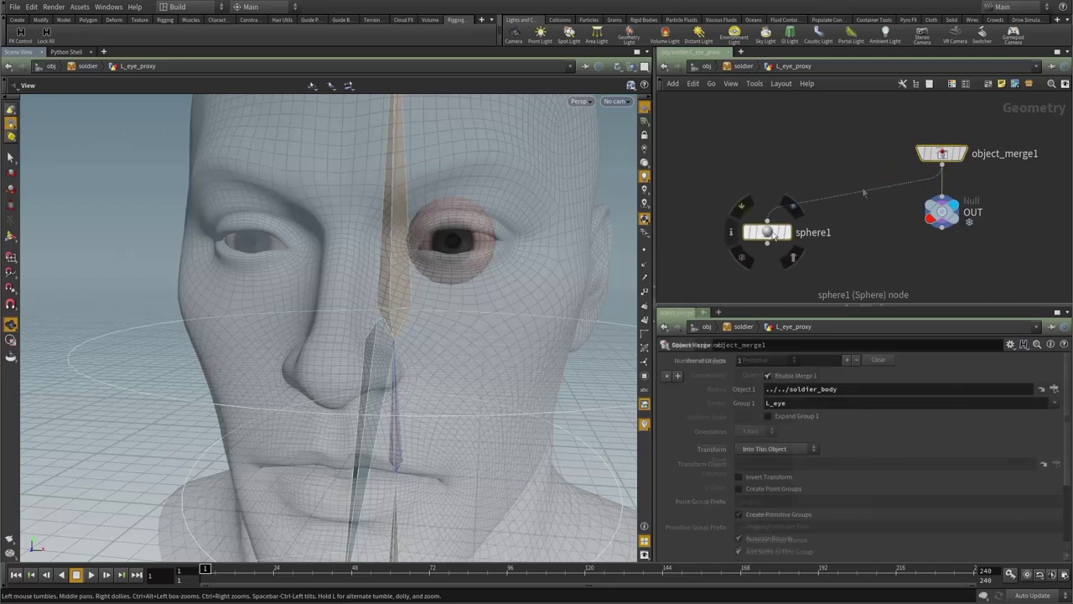
pyautogui.click(777, 238)
pyautogui.click(791, 237)
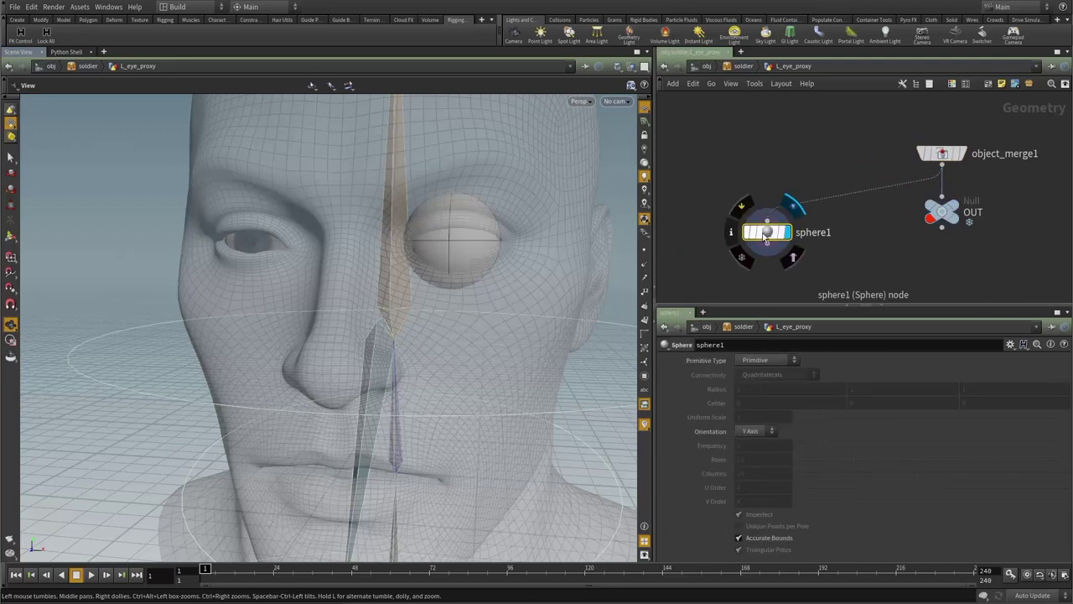
pyautogui.click(948, 159)
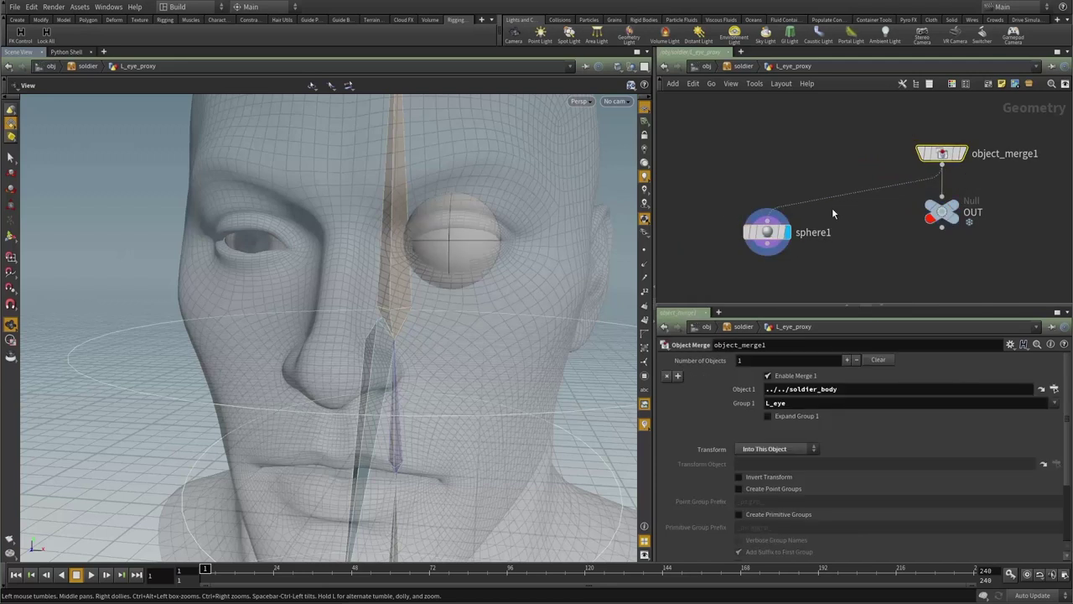
pyautogui.click(767, 233)
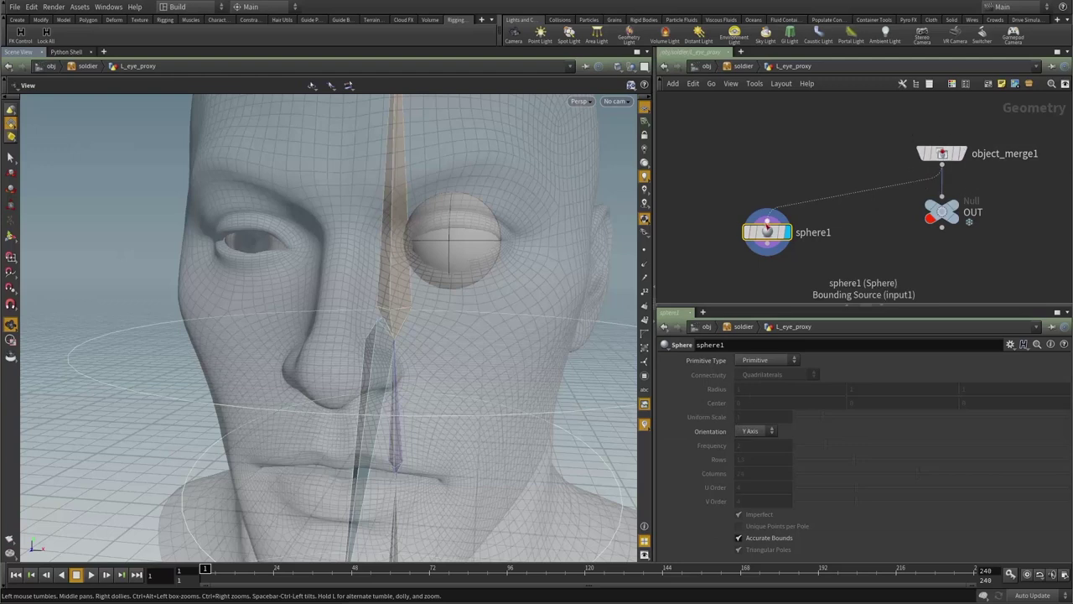
pyautogui.press('u')
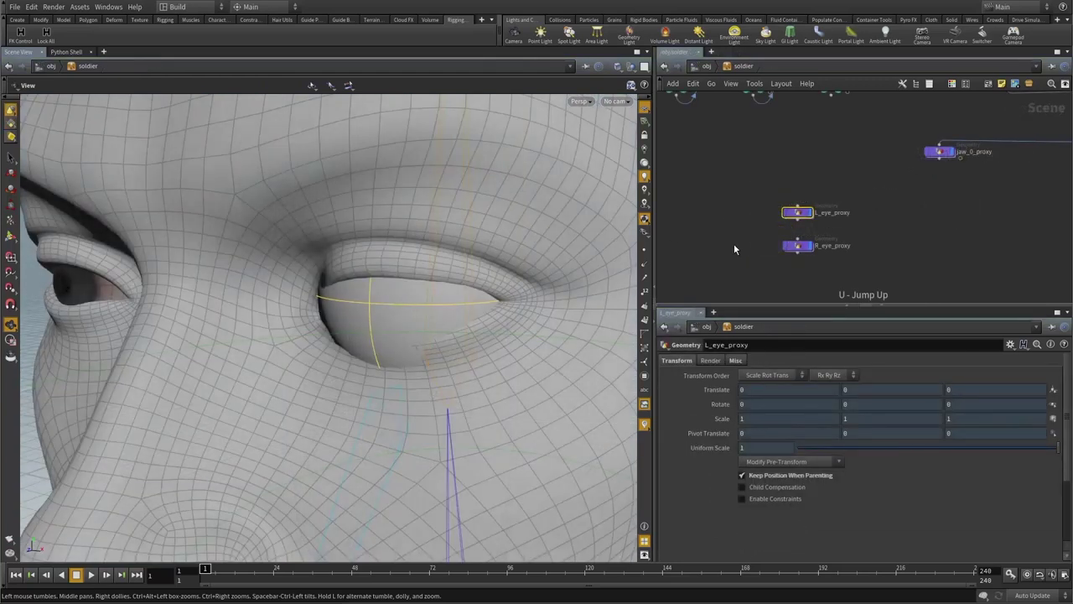
# - Add a null beside the eye proxies and set its X translation to the expression centroid("../L_eye_proxy", D_X)
pyautogui.click(728, 244)
pyautogui.press('Tab')
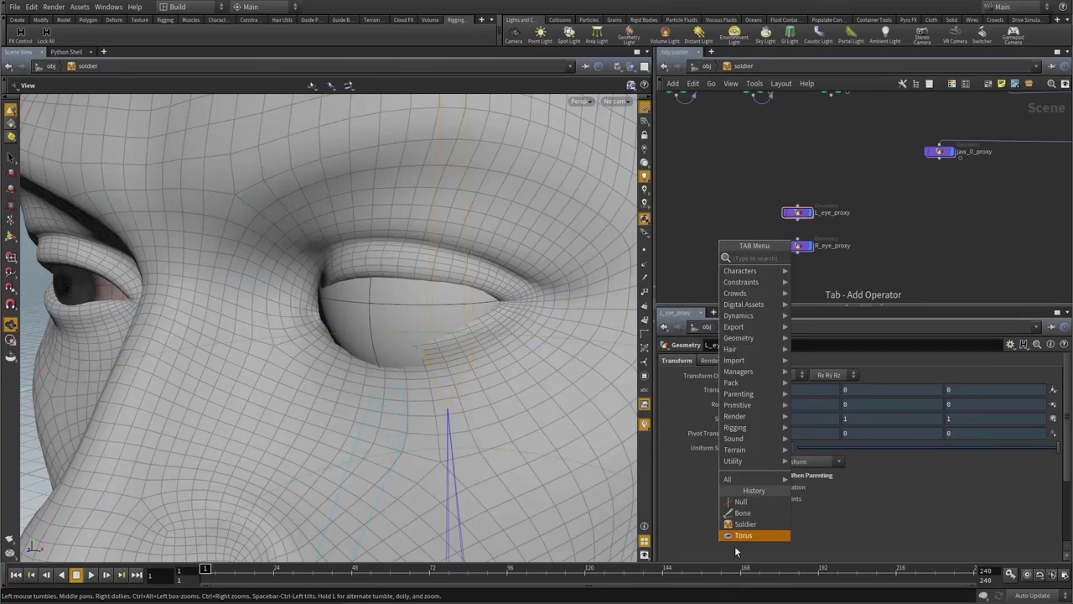
pyautogui.click(742, 502)
pyautogui.click(718, 235)
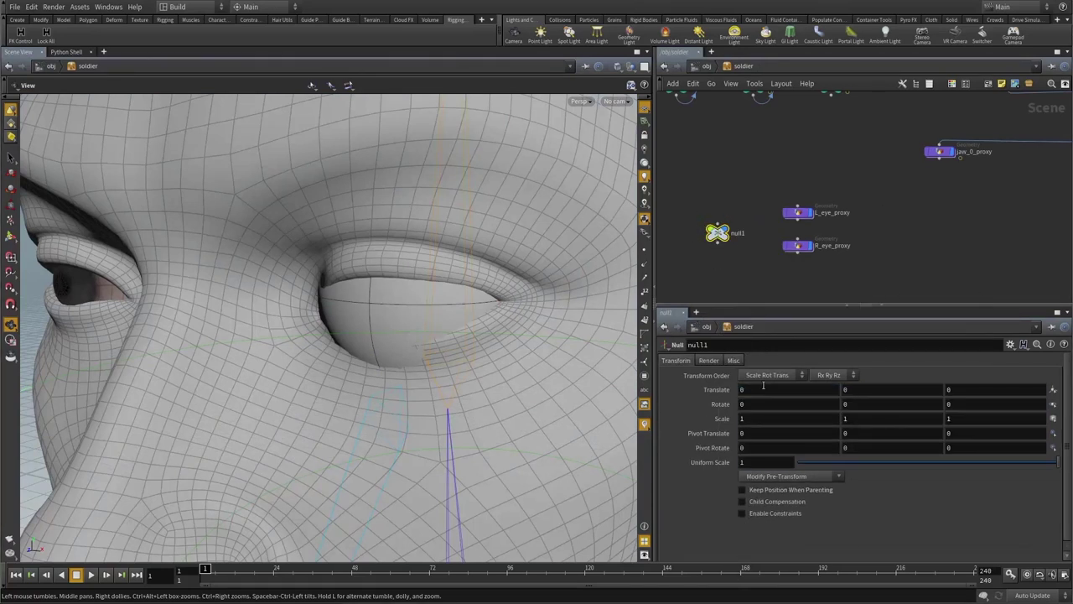
pyautogui.write('centroid("../L_eye_proxy", D_X)')
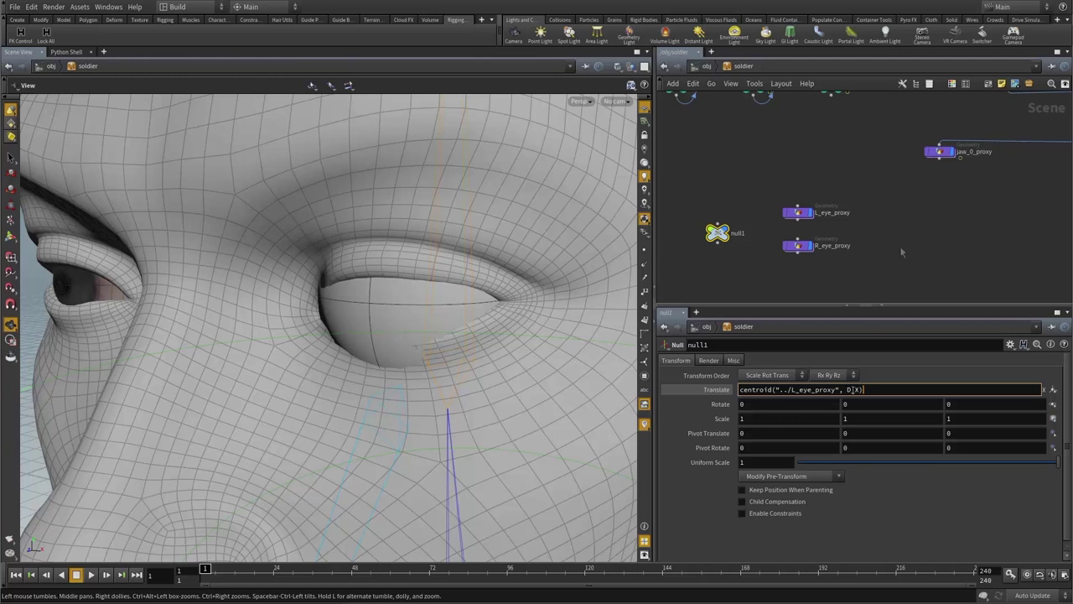
pyautogui.press('Return')
pyautogui.click(726, 389)
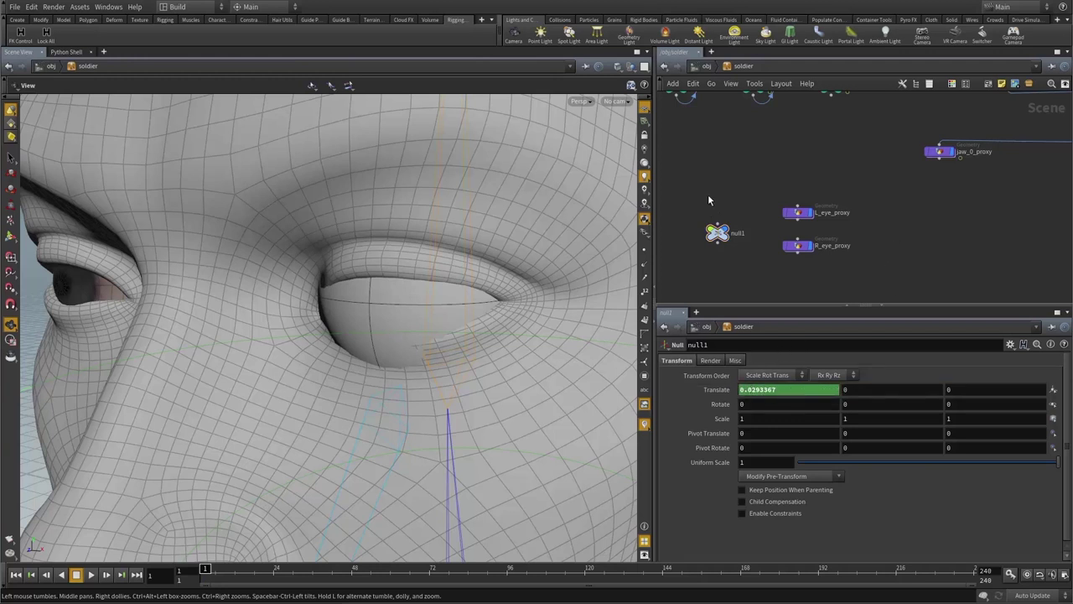
# - Reuse the null's X expression for its Y translation, changed to centroid("../L_eye_proxy", D_Y)
pyautogui.moveTo(525, 321); pyautogui.dragTo(460, 384, button='right')
pyautogui.moveTo(459, 384); pyautogui.dragTo(460, 257, button='middle')
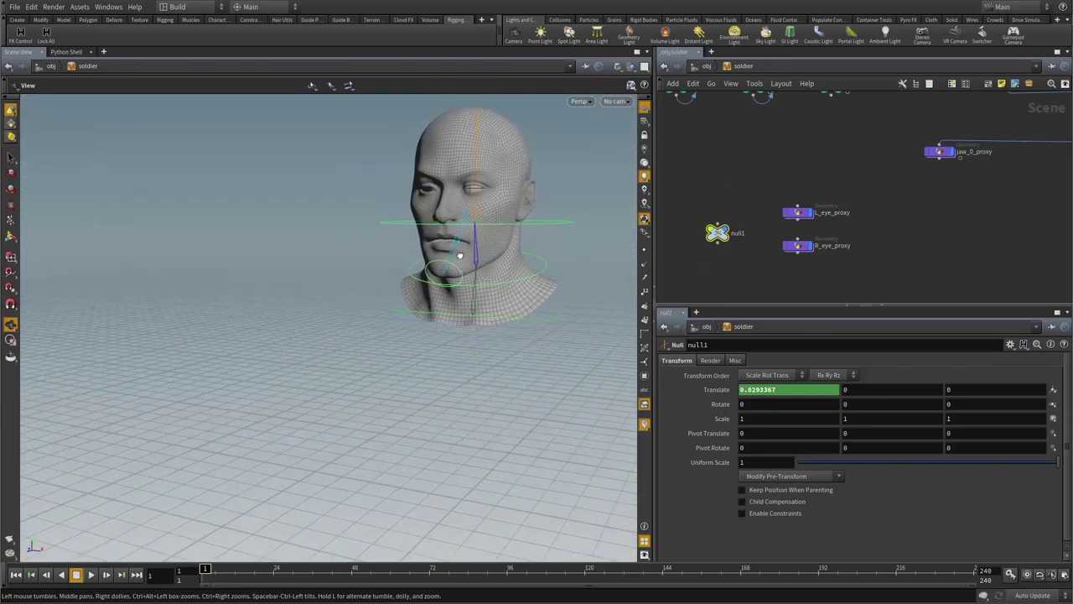
pyautogui.moveTo(460, 256); pyautogui.dragTo(462, 455)
pyautogui.moveTo(462, 455); pyautogui.dragTo(454, 107, button='middle')
pyautogui.moveTo(452, 105); pyautogui.dragTo(425, 426)
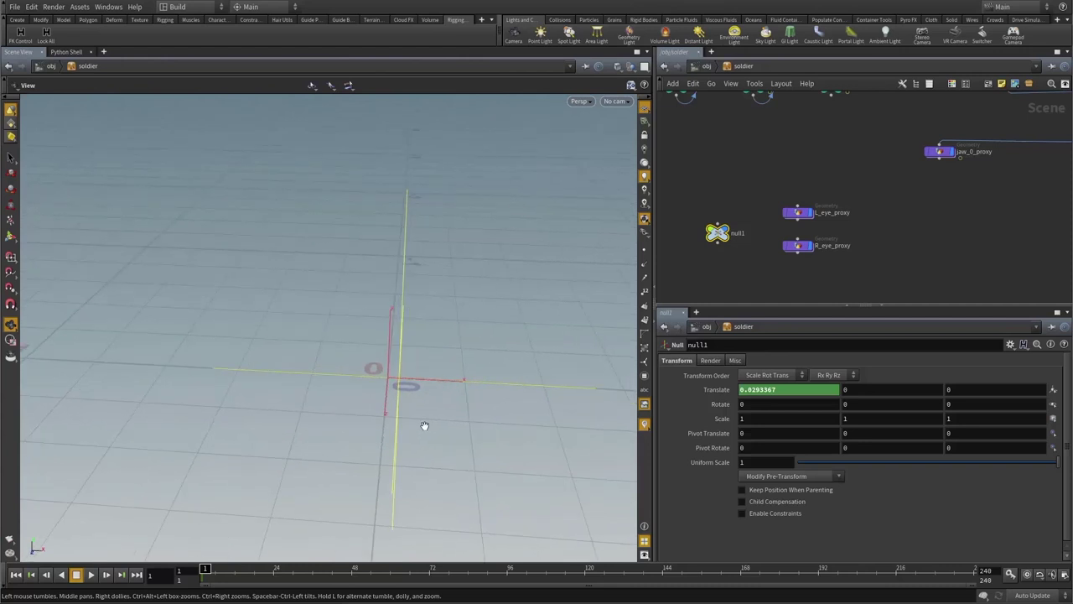
pyautogui.click(743, 389)
pyautogui.hotkey('ctrl', 'c')
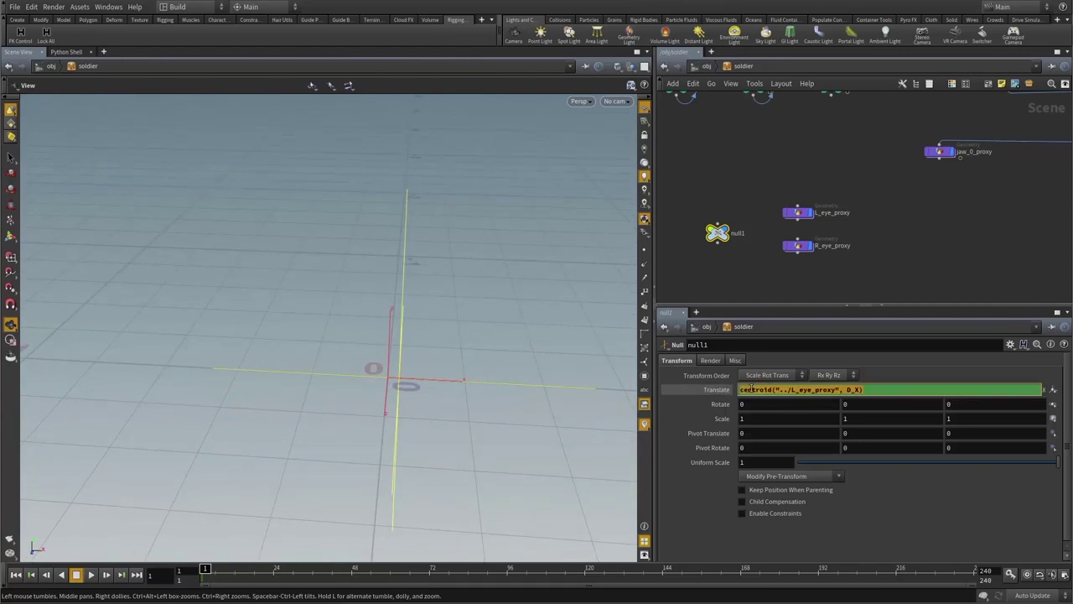
pyautogui.press('BackSpace')
pyautogui.hotkey('ctrl', 'v')
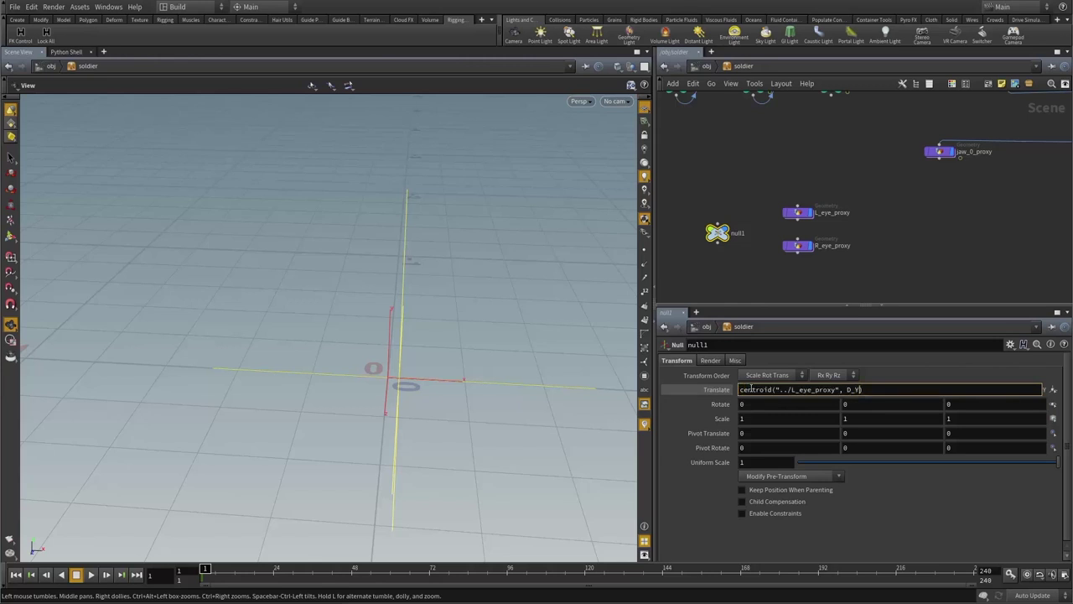
pyautogui.press('Return')
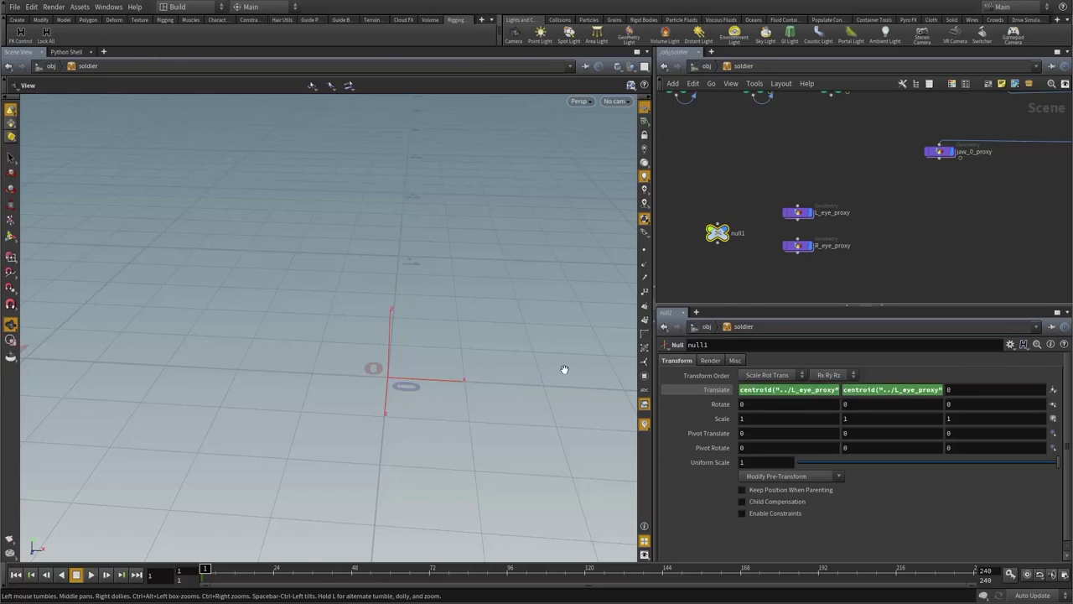
# - Set the null's Z translation to the matching centroid expression for L_eye_proxy along the Z axis
pyautogui.moveTo(374, 352); pyautogui.dragTo(373, 252, button='right')
pyautogui.moveTo(434, 206)
pyautogui.mouseDown(button='middle')
pyautogui.moveTo(451, 319)
pyautogui.moveTo(407, 465)
pyautogui.mouseUp(button='middle')
pyautogui.moveTo(432, 262); pyautogui.dragTo(418, 373, button='middle')
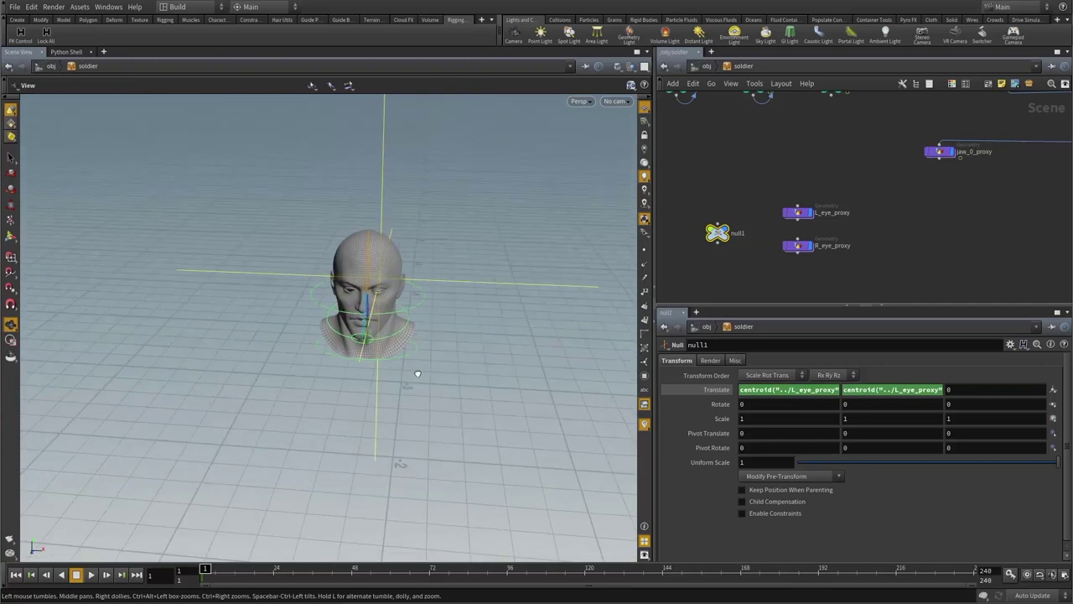
pyautogui.moveTo(418, 374); pyautogui.dragTo(469, 352)
pyautogui.click(963, 391)
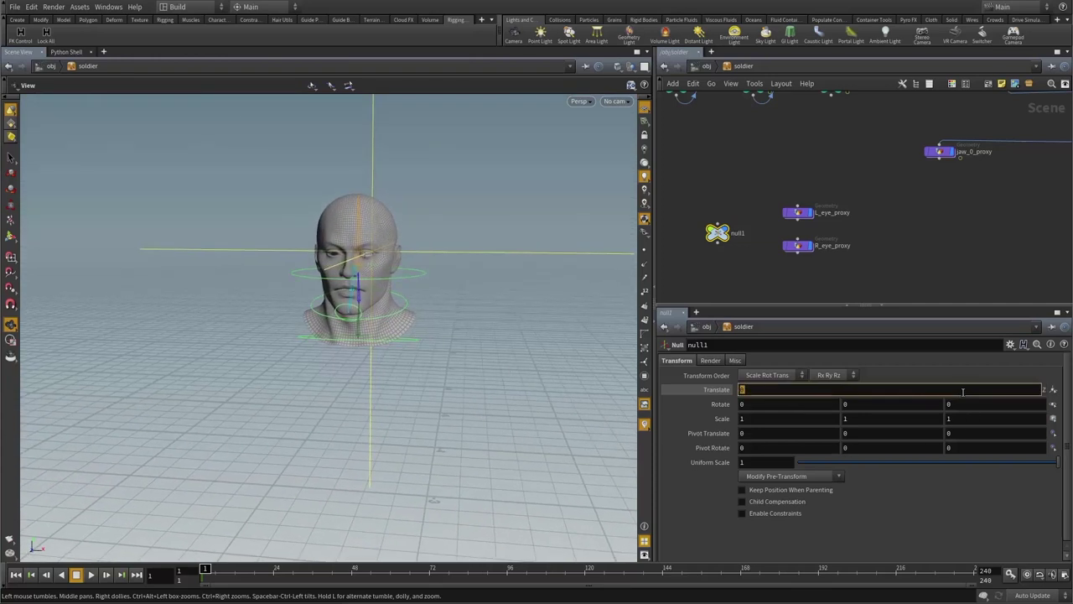
pyautogui.hotkey('ctrl', 'v')
pyautogui.press('Return')
pyautogui.scroll(8, 448, 254)
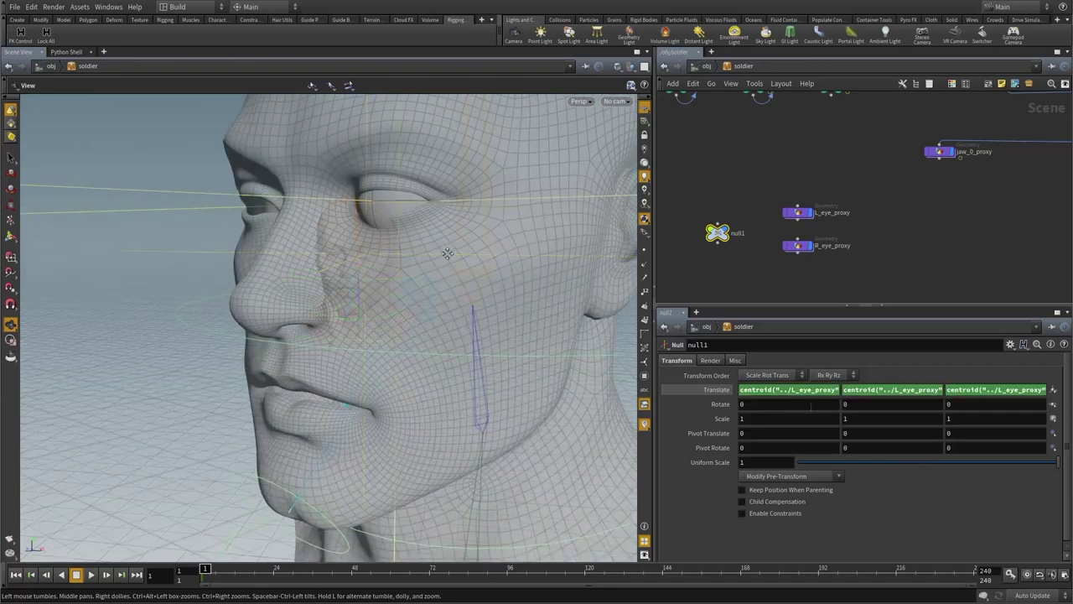
pyautogui.moveTo(447, 255); pyautogui.dragTo(385, 394)
pyautogui.moveTo(361, 333); pyautogui.dragTo(342, 301)
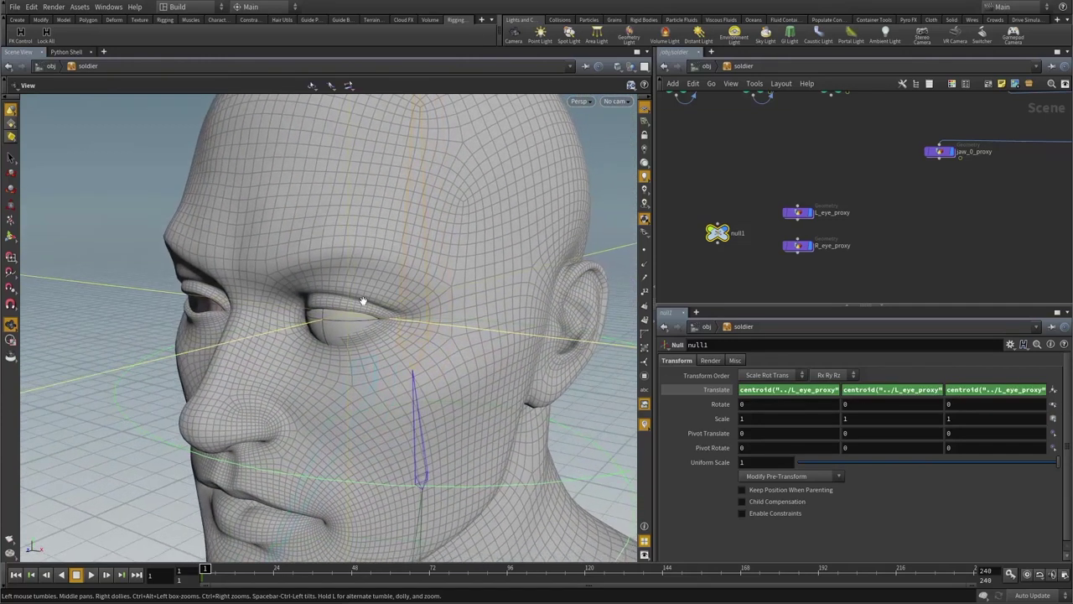
# - Reduce the null's display uniform scale to roughly fit the left eye, and shift its node slightly in the network
pyautogui.click(735, 360)
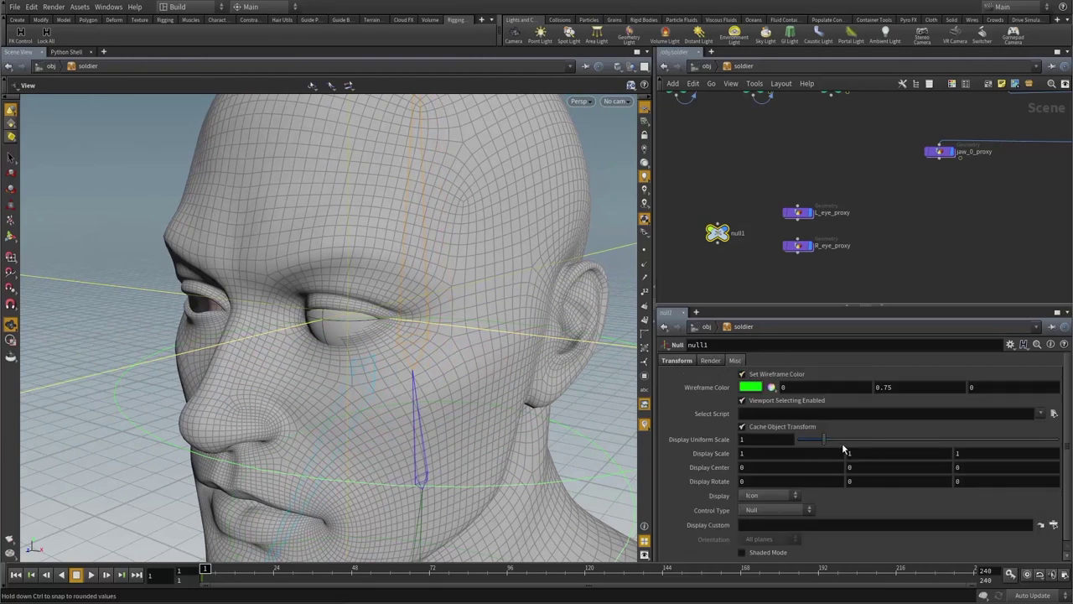
pyautogui.moveTo(823, 442); pyautogui.dragTo(800, 443)
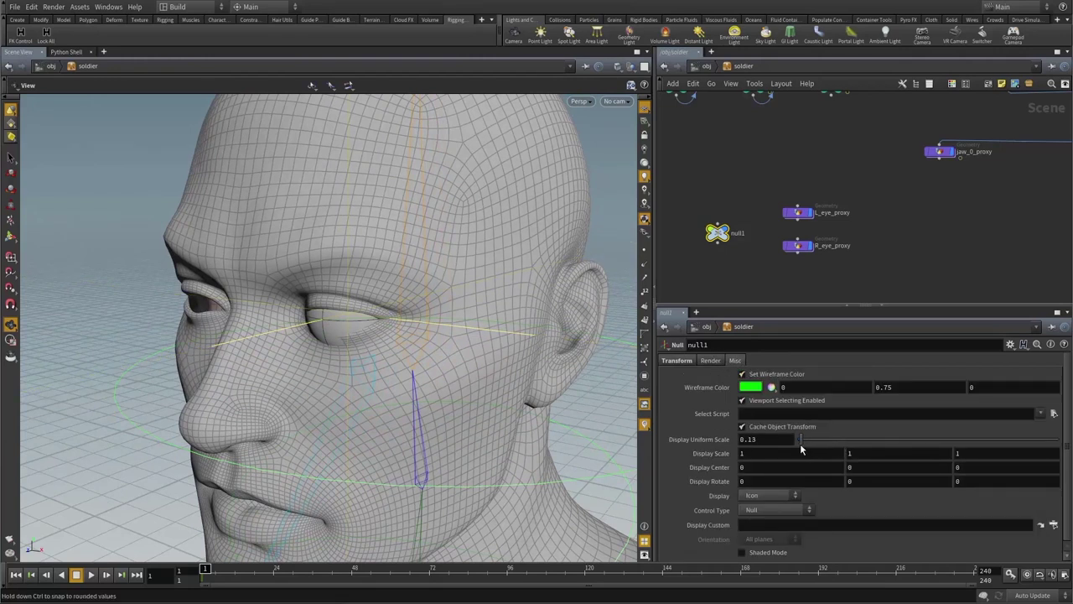
pyautogui.moveTo(718, 232); pyautogui.dragTo(708, 217)
pyautogui.click(680, 360)
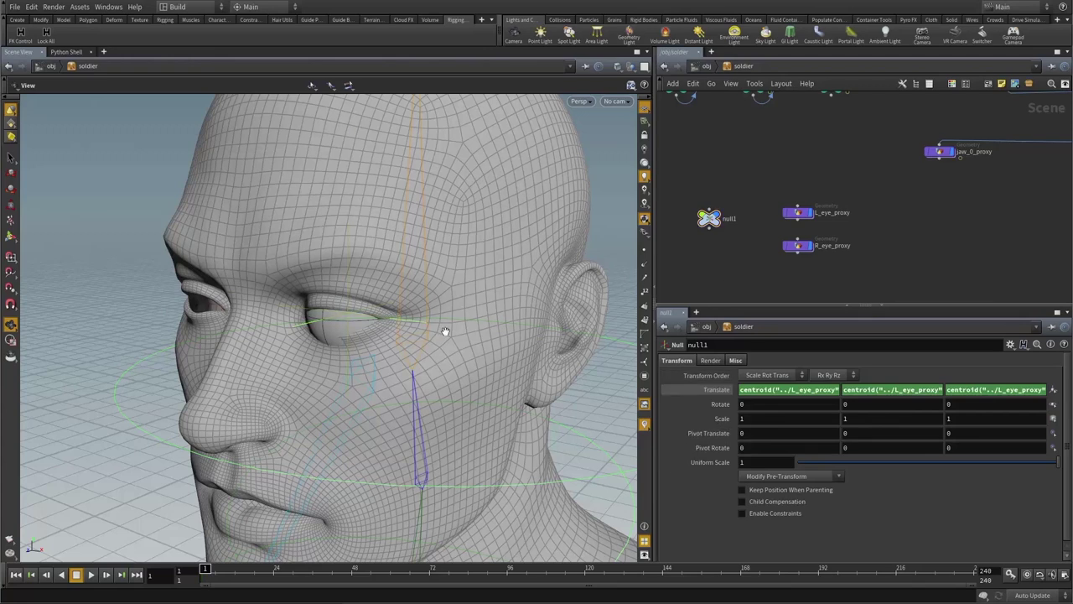
pyautogui.moveTo(445, 331); pyautogui.dragTo(370, 309)
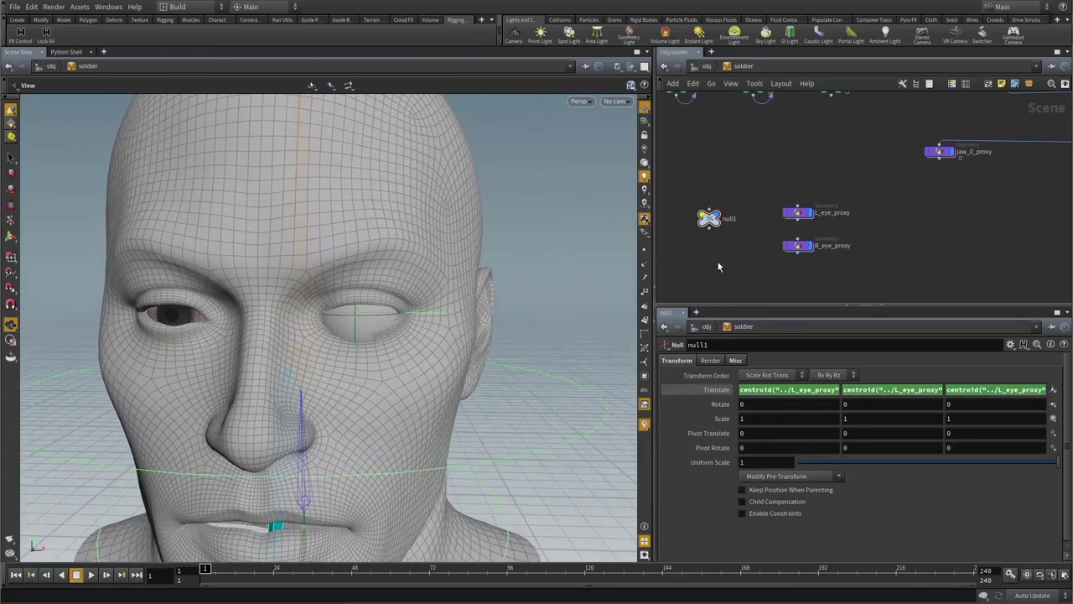
# - Rename the null positioned at the left eye as L_eye_root
pyautogui.moveTo(720, 267); pyautogui.dragTo(726, 200, button='middle')
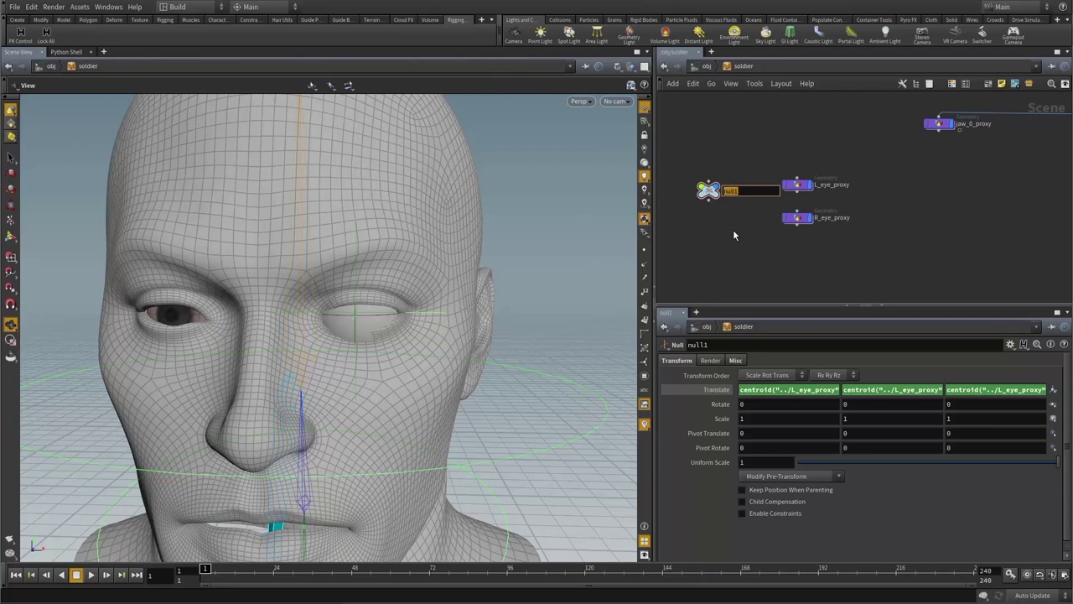
pyautogui.write('L_eye_root')
pyautogui.press('Return')
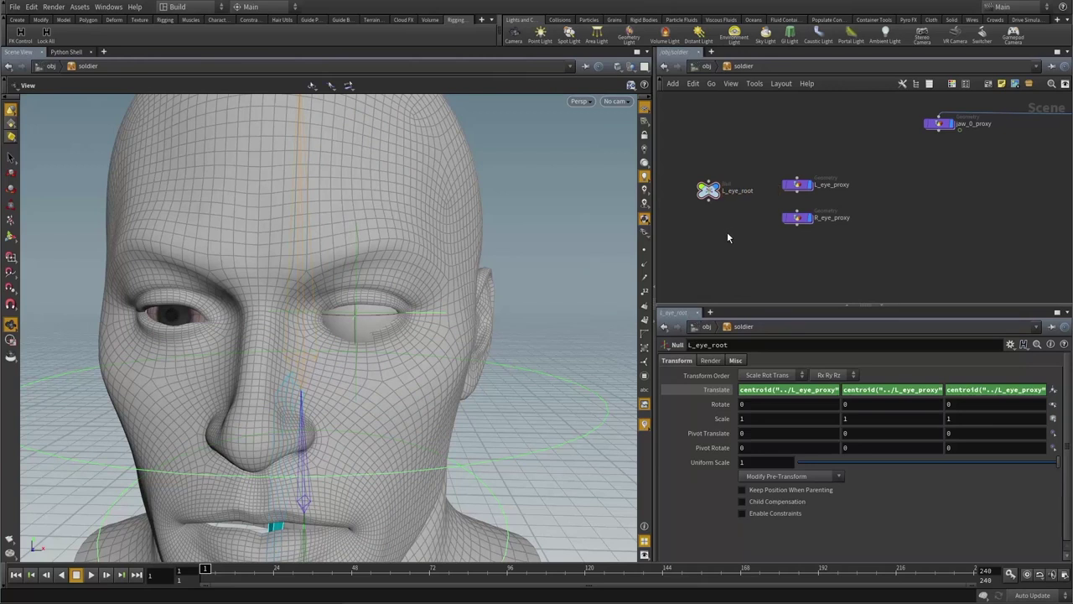
# - Add a bone below L_eye_root, parent it to that null, and check the bone's placement around the head
pyautogui.press('Tab')
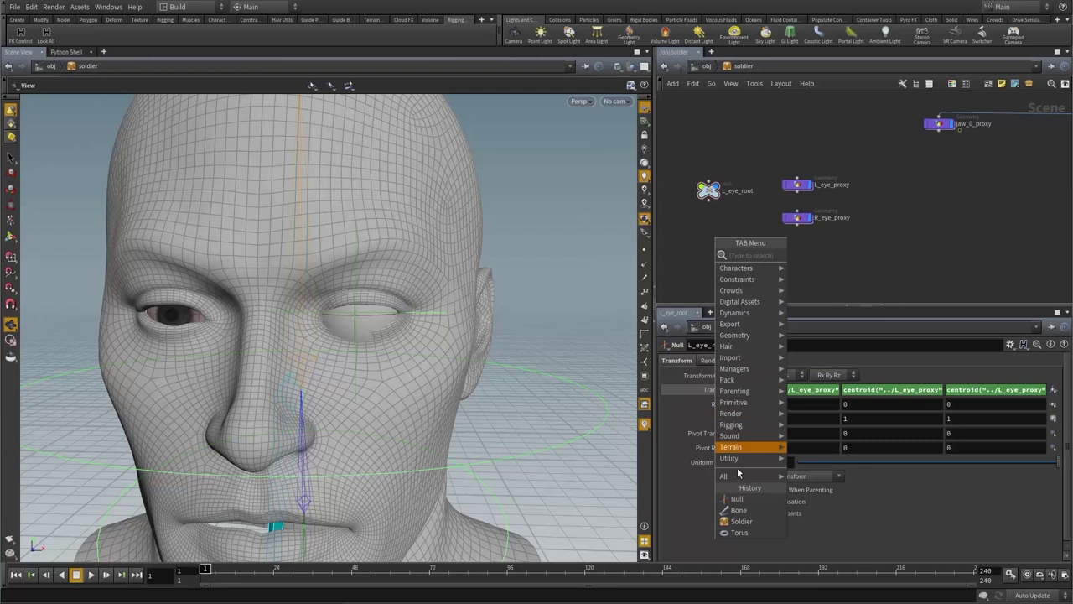
pyautogui.click(737, 502)
pyautogui.click(736, 279)
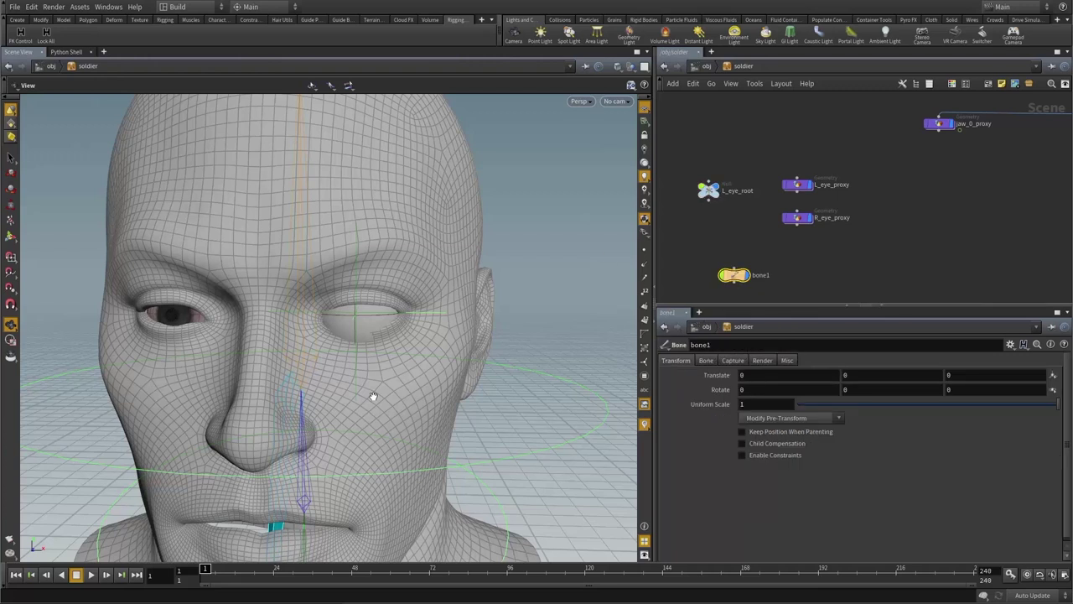
pyautogui.moveTo(734, 275); pyautogui.dragTo(708, 236)
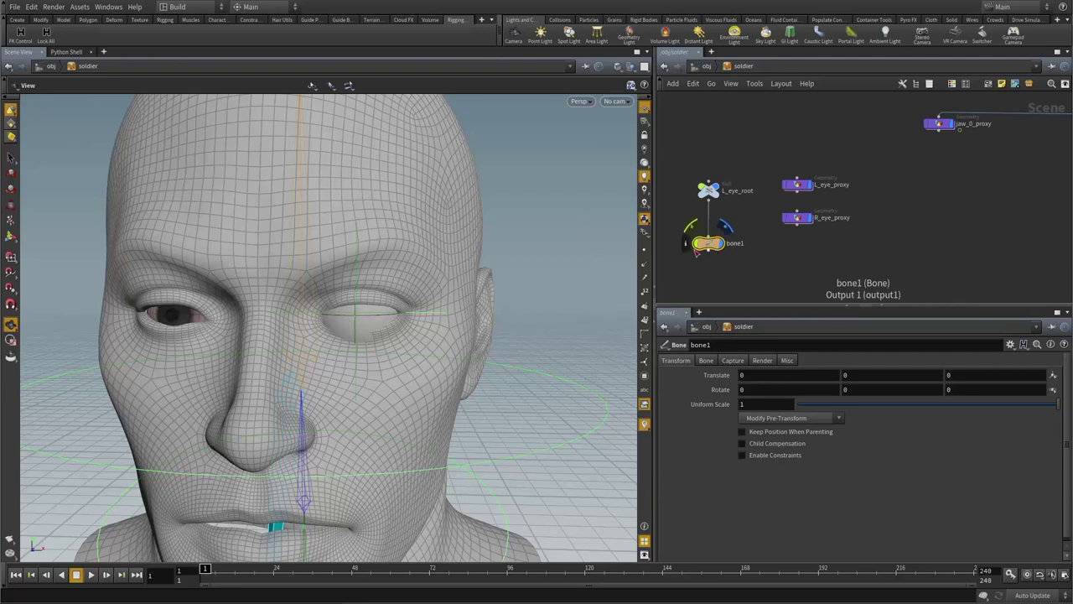
pyautogui.click(709, 190)
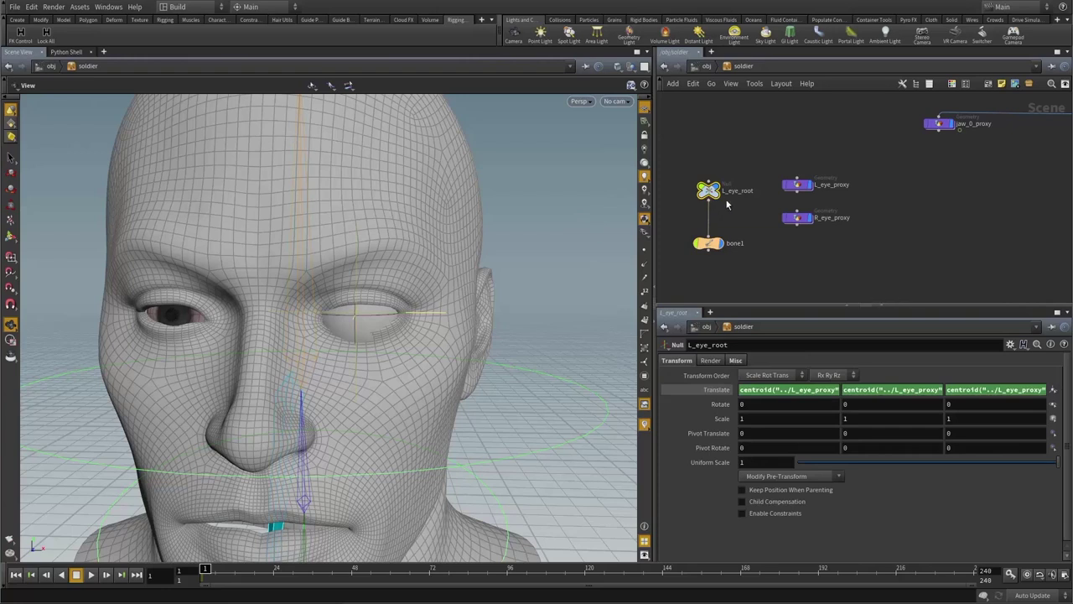
pyautogui.keyDown('alt'); pyautogui.moveTo(419, 266); pyautogui.dragTo(168, 293); pyautogui.keyUp('alt')
pyautogui.moveTo(288, 275); pyautogui.dragTo(433, 277)
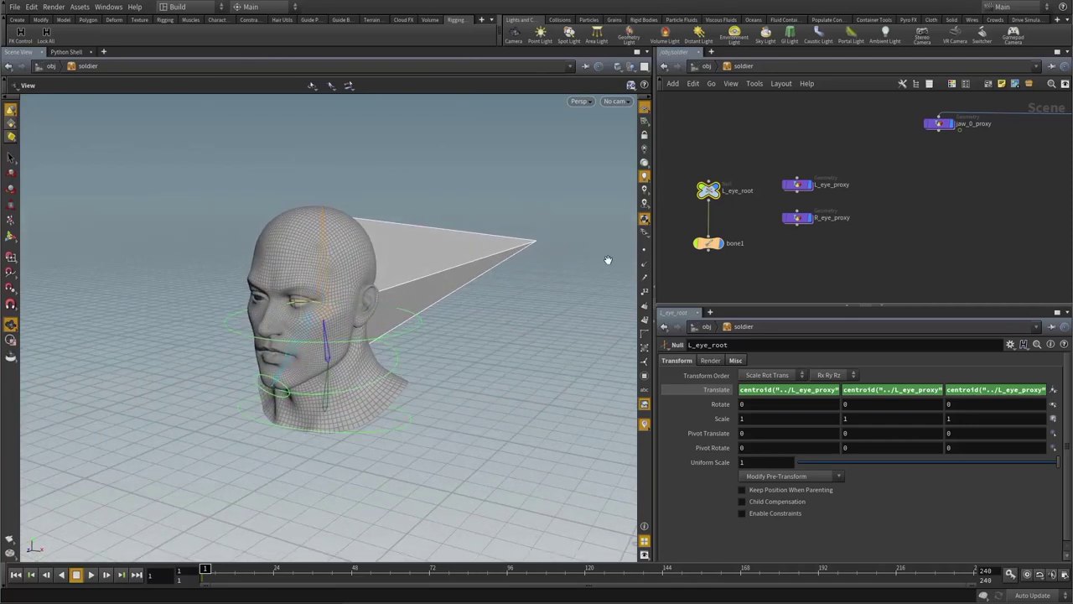
# - Set L_eye_root's X rotation to 180 so the bone points forward from the face
pyautogui.click(751, 404)
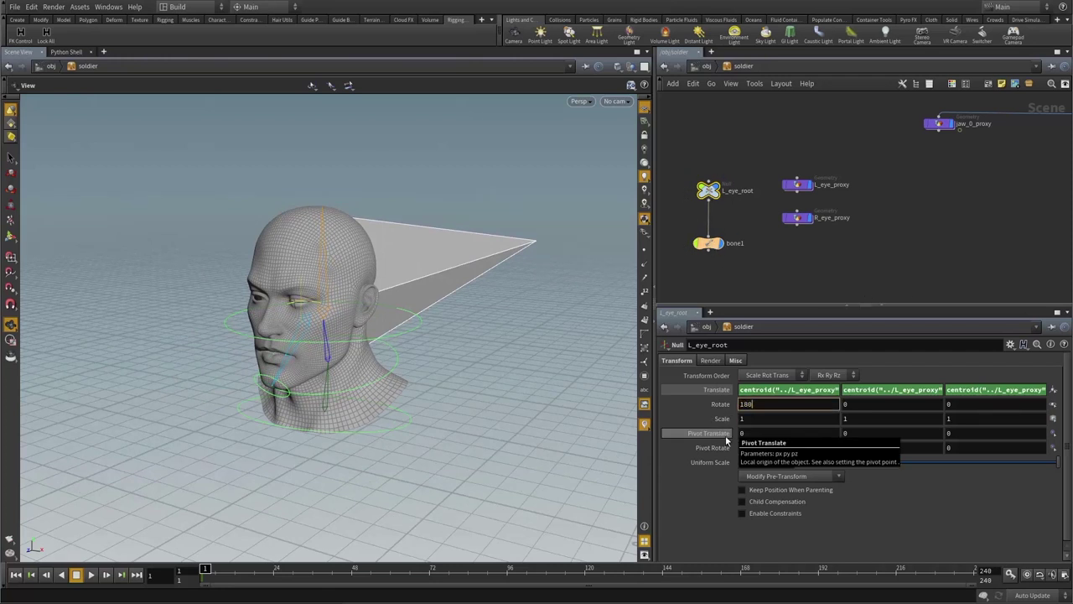
pyautogui.write('180')
pyautogui.press('Return')
# - Shorten bone1 to a bone length of 0.022 and check its fit at the left eye
pyautogui.click(709, 243)
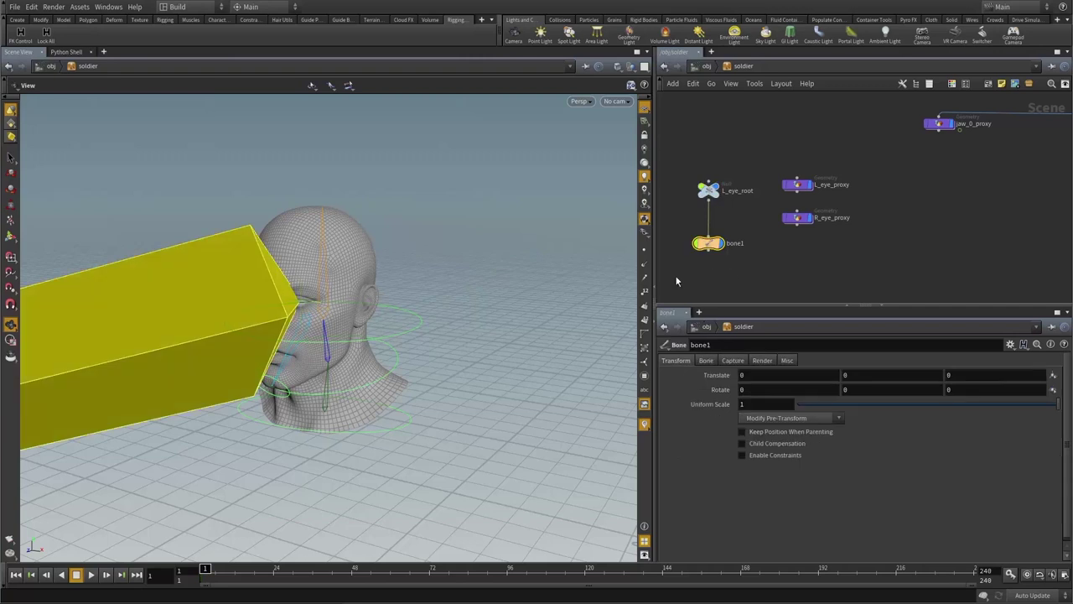
pyautogui.click(706, 360)
pyautogui.moveTo(819, 403); pyautogui.dragTo(801, 406)
pyautogui.moveTo(353, 339); pyautogui.dragTo(312, 342)
pyautogui.moveTo(312, 342); pyautogui.dragTo(414, 353, button='right')
pyautogui.moveTo(415, 352); pyautogui.dragTo(359, 375)
pyautogui.moveTo(337, 329); pyautogui.dragTo(446, 419, button='middle')
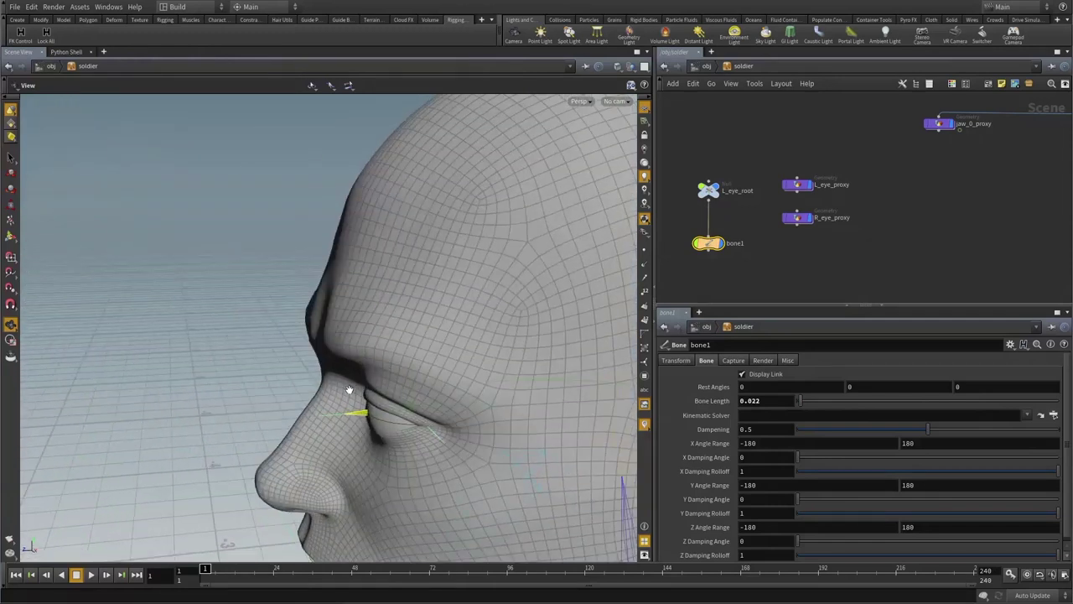
pyautogui.moveTo(350, 391); pyautogui.dragTo(297, 367)
pyautogui.moveTo(297, 366); pyautogui.dragTo(319, 352, button='right')
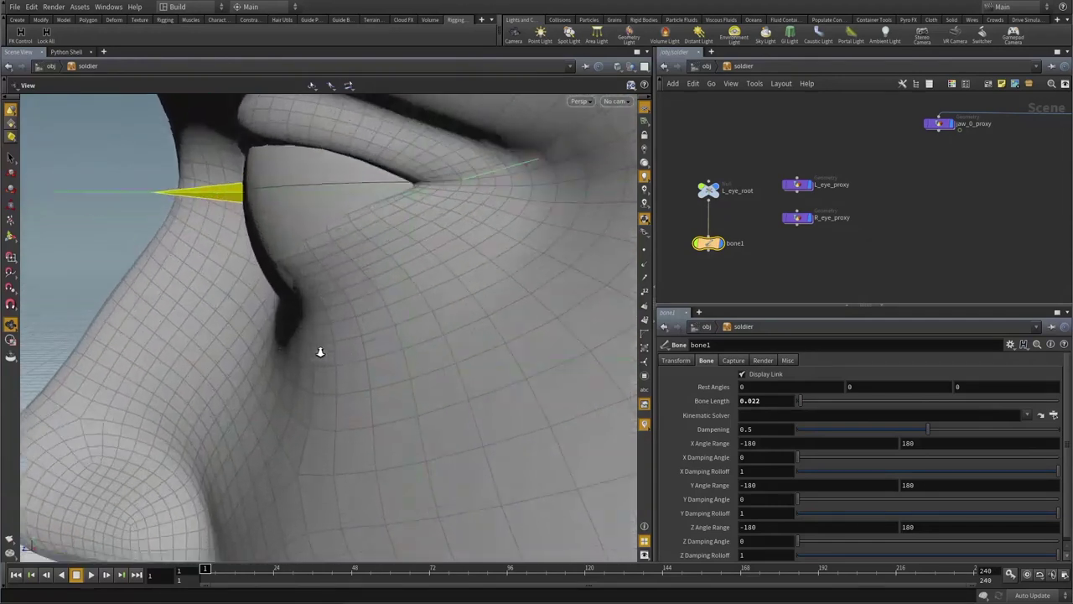
pyautogui.moveTo(308, 311); pyautogui.dragTo(348, 394, button='middle')
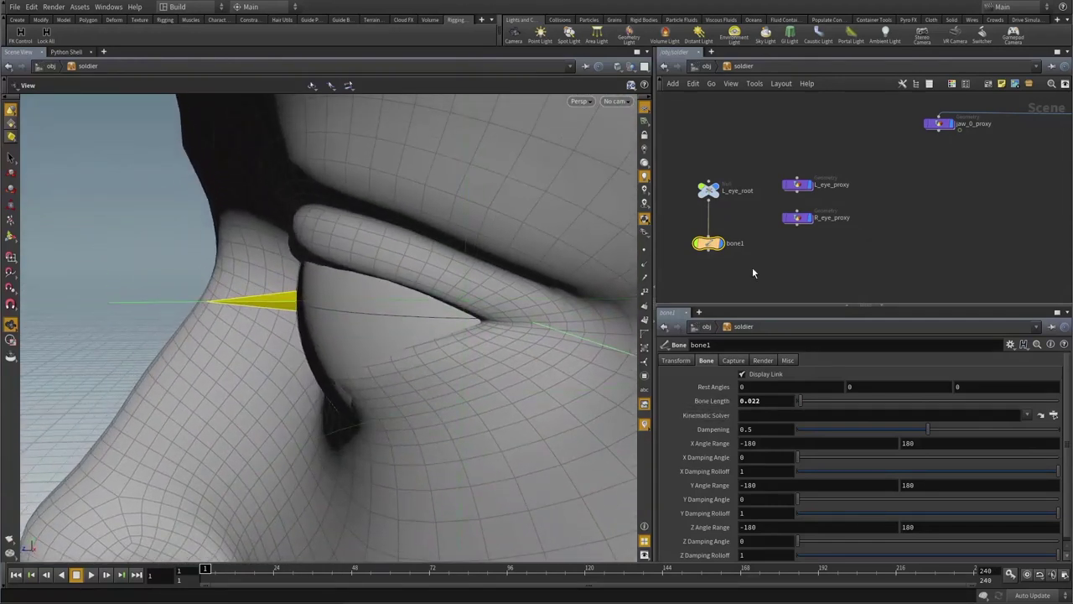
# - Fine-tune bone1's length to 0.018 and check how its tip sits against the front of the left eye
pyautogui.moveTo(709, 265); pyautogui.dragTo(681, 268)
pyautogui.moveTo(775, 400); pyautogui.dragTo(806, 438, button='middle')
pyautogui.moveTo(359, 290); pyautogui.dragTo(509, 282)
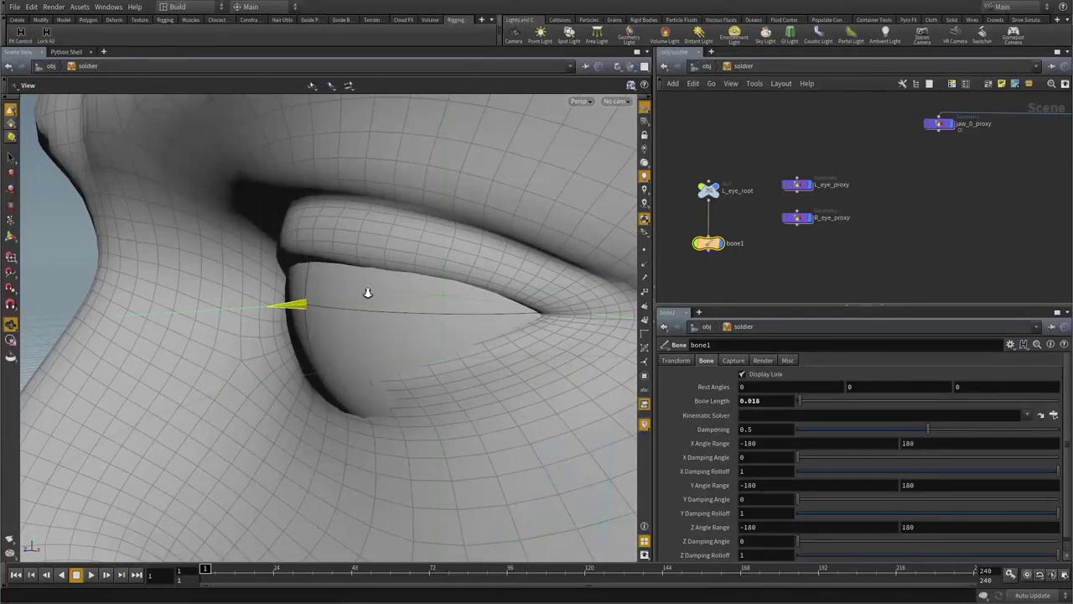
pyautogui.scroll(-5, 367, 293)
pyautogui.scroll(4, 390, 304)
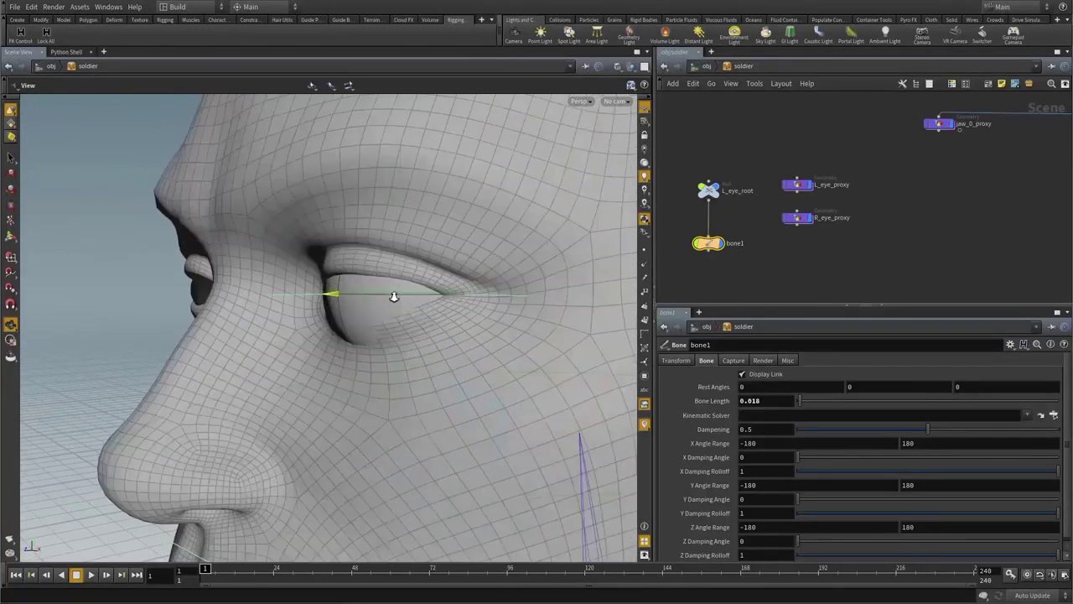
pyautogui.scroll(3, 394, 297)
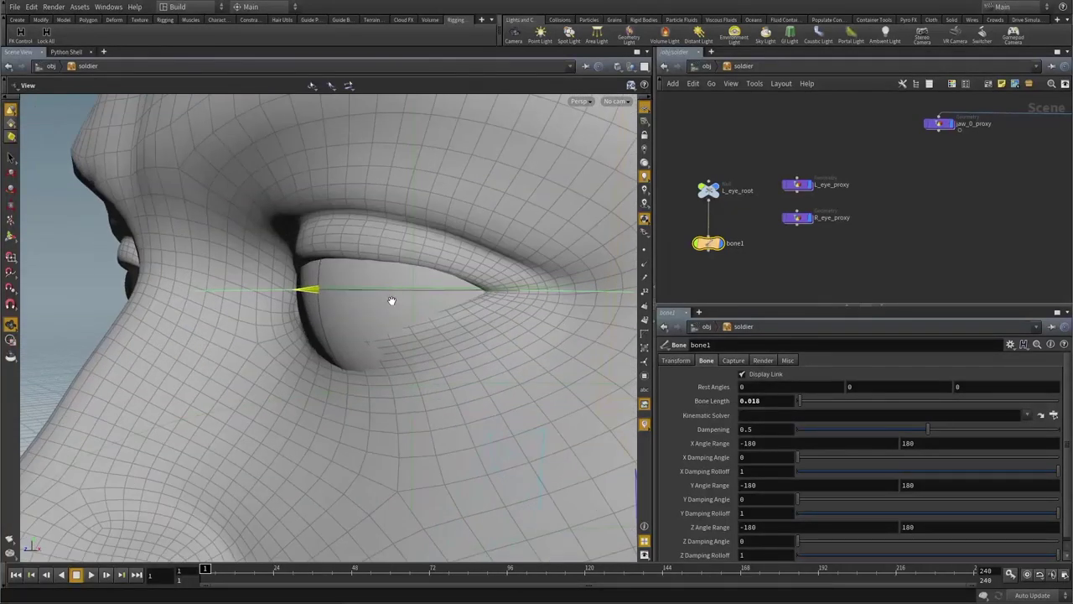
# - Rename the bone below L_eye_root as L_eye_bone
pyautogui.doubleClick(730, 244)
pyautogui.write('L_eye_bone')
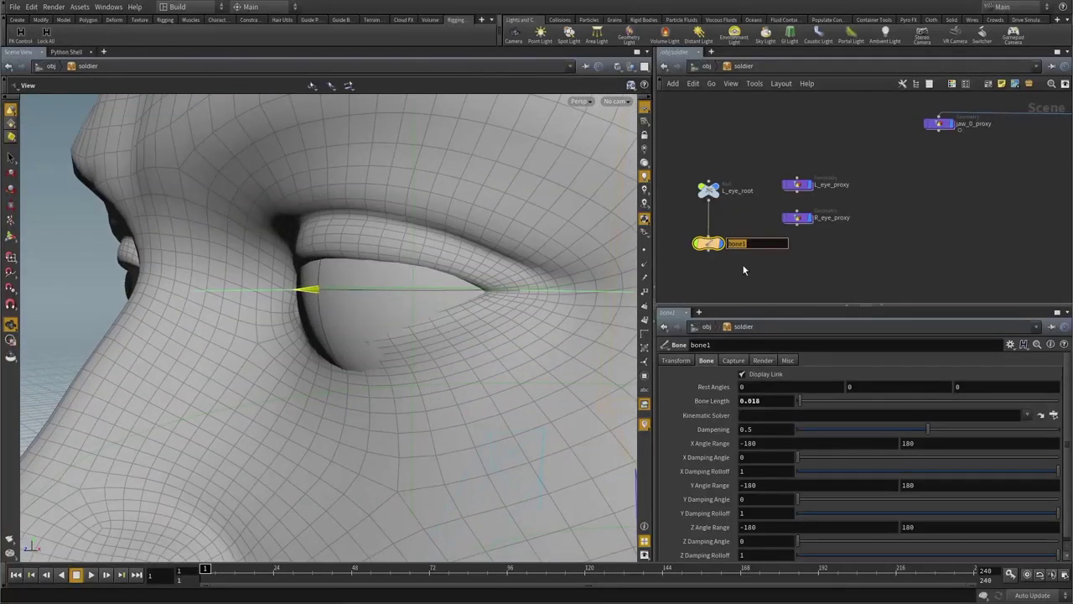
pyautogui.press('Return')
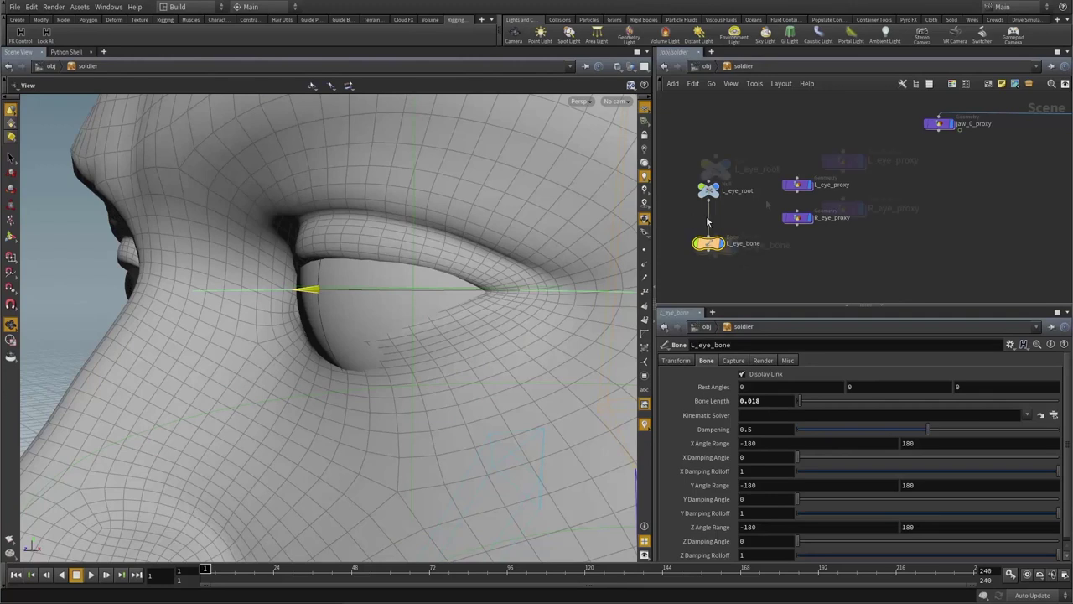
# - Examine the head from the front and review the spine, neck, head and jaw node chains in the network
pyautogui.scroll(3, 743, 265)
pyautogui.scroll(-5, 495, 231)
pyautogui.moveTo(486, 246); pyautogui.dragTo(560, 240)
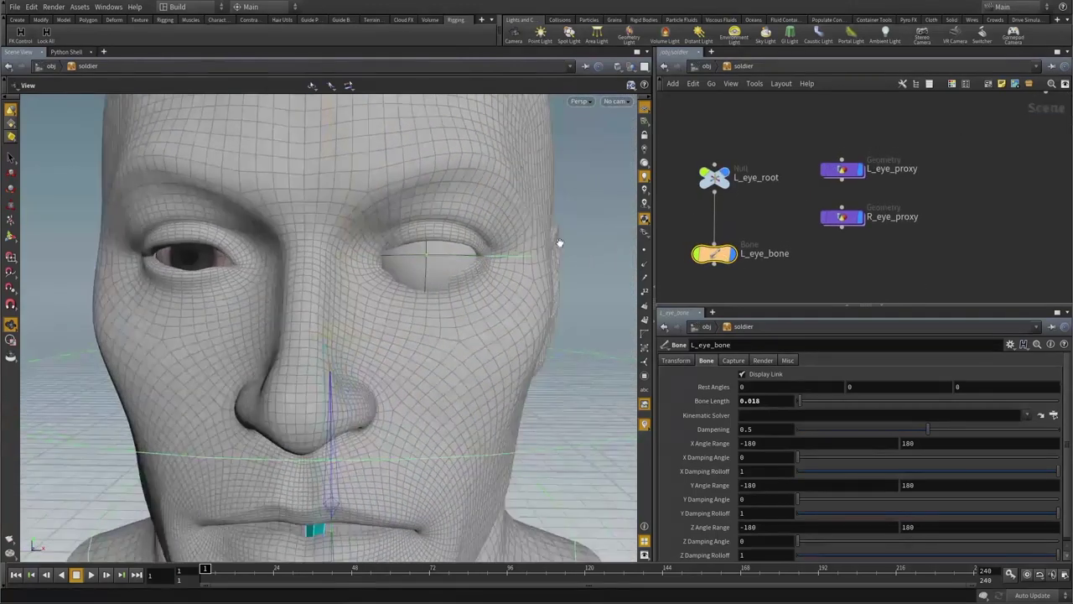
pyautogui.scroll(-5, 451, 270)
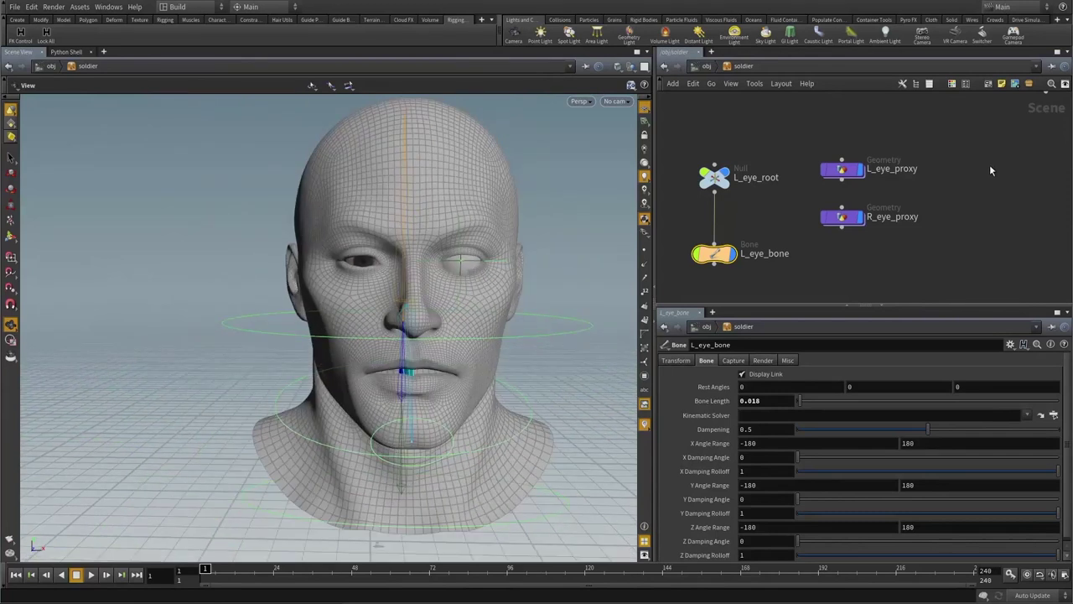
pyautogui.scroll(-6, 988, 170)
pyautogui.moveTo(877, 99); pyautogui.dragTo(789, 215, button='middle')
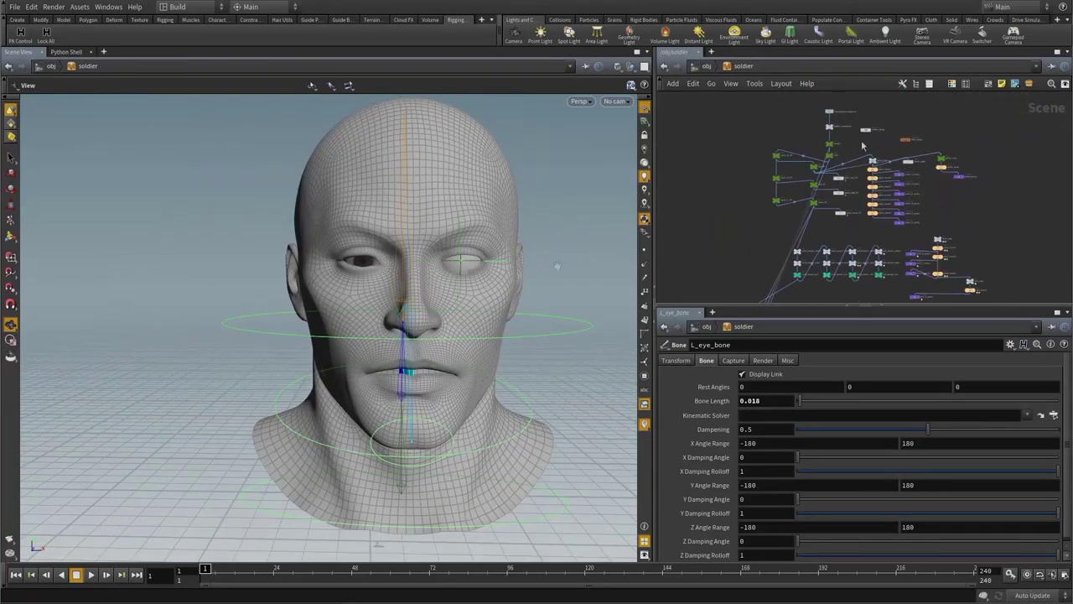
pyautogui.scroll(5, 896, 208)
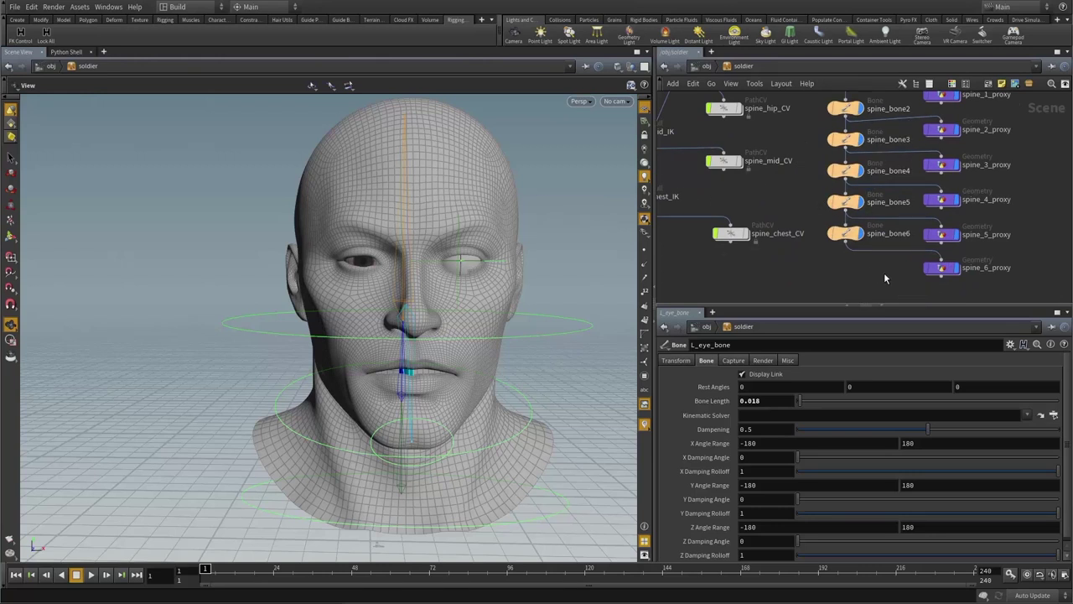
pyautogui.moveTo(872, 247); pyautogui.dragTo(807, 155, button='middle')
pyautogui.scroll(-2, 838, 184)
pyautogui.moveTo(881, 225); pyautogui.dragTo(924, 170, button='middle')
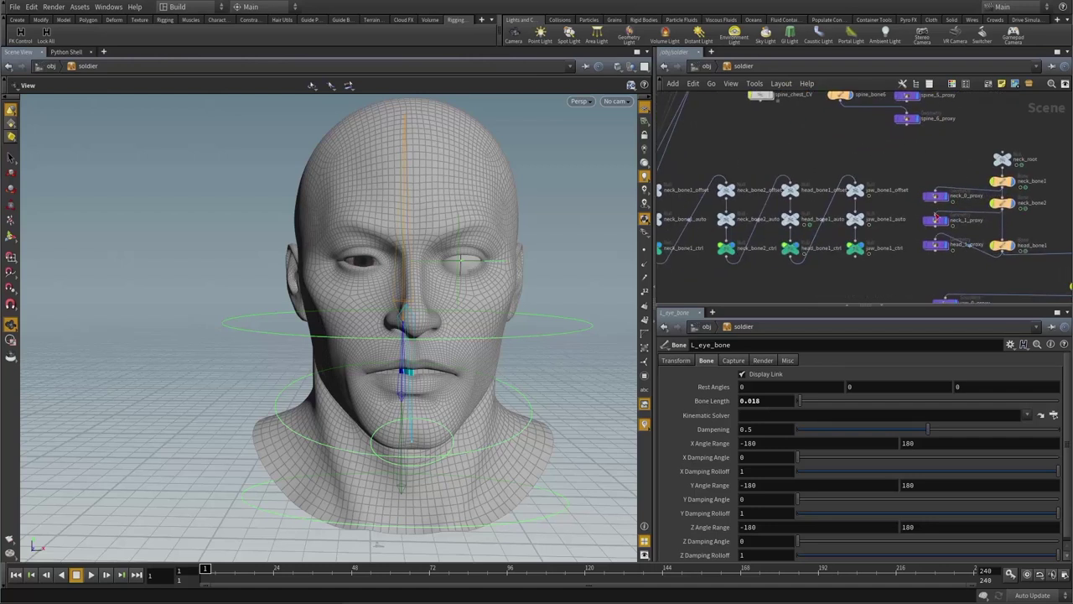
pyautogui.scroll(-2, 894, 261)
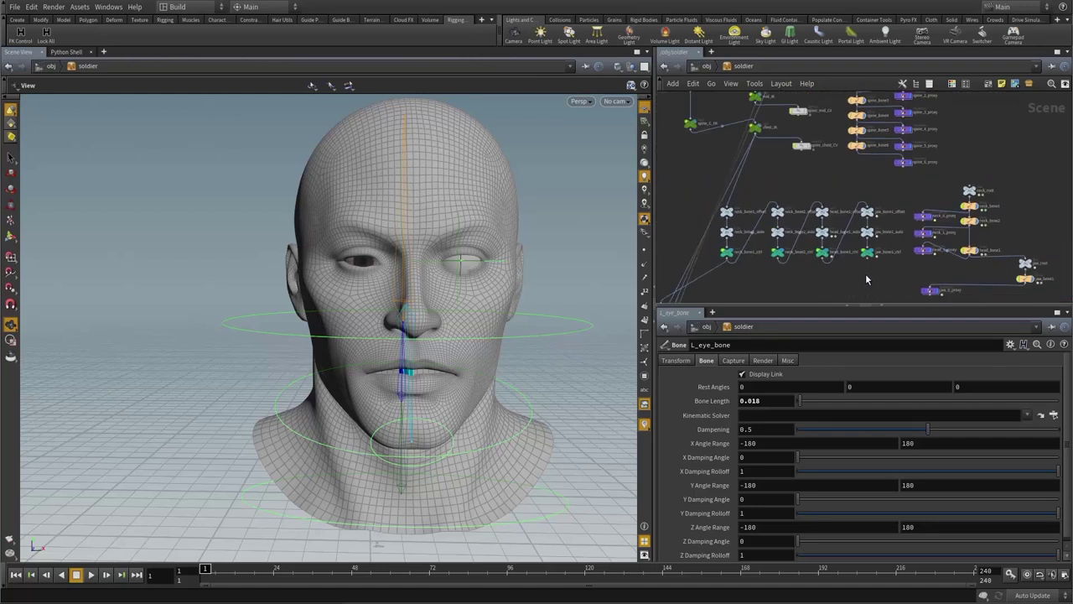
pyautogui.moveTo(866, 274); pyautogui.dragTo(932, 225, button='middle')
pyautogui.moveTo(844, 243); pyautogui.dragTo(851, 179, button='middle')
pyautogui.scroll(2, 911, 255)
pyautogui.moveTo(911, 252); pyautogui.dragTo(895, 245, button='middle')
# - Move the L_eye_bone node closer beneath L_eye_root in the network
pyautogui.moveTo(885, 260); pyautogui.dragTo(800, 189)
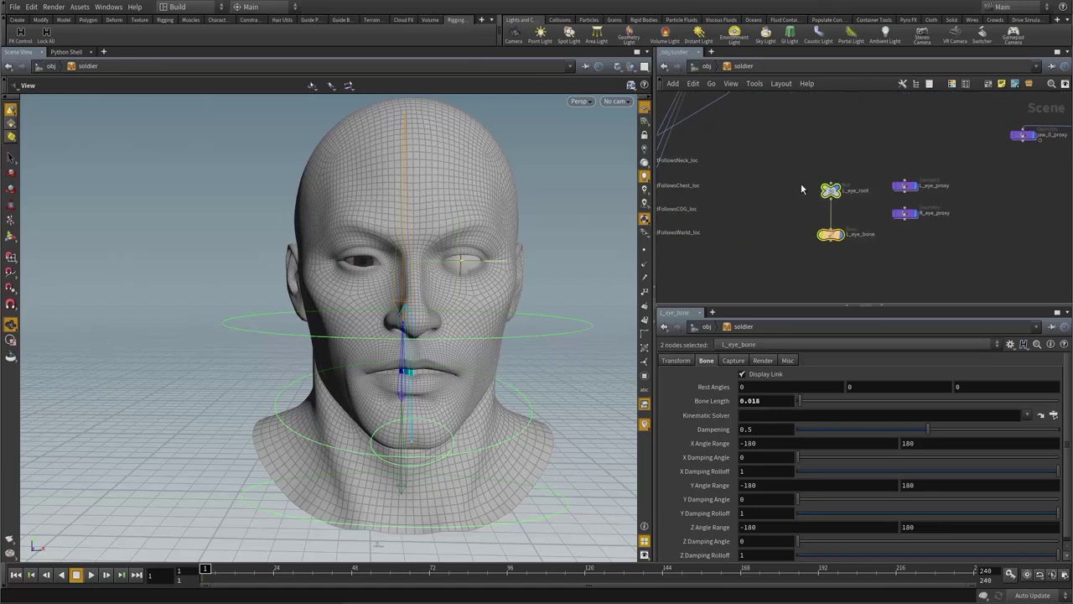
pyautogui.keyDown('alt'); pyautogui.moveTo(420, 280); pyautogui.dragTo(479, 225); pyautogui.keyUp('alt')
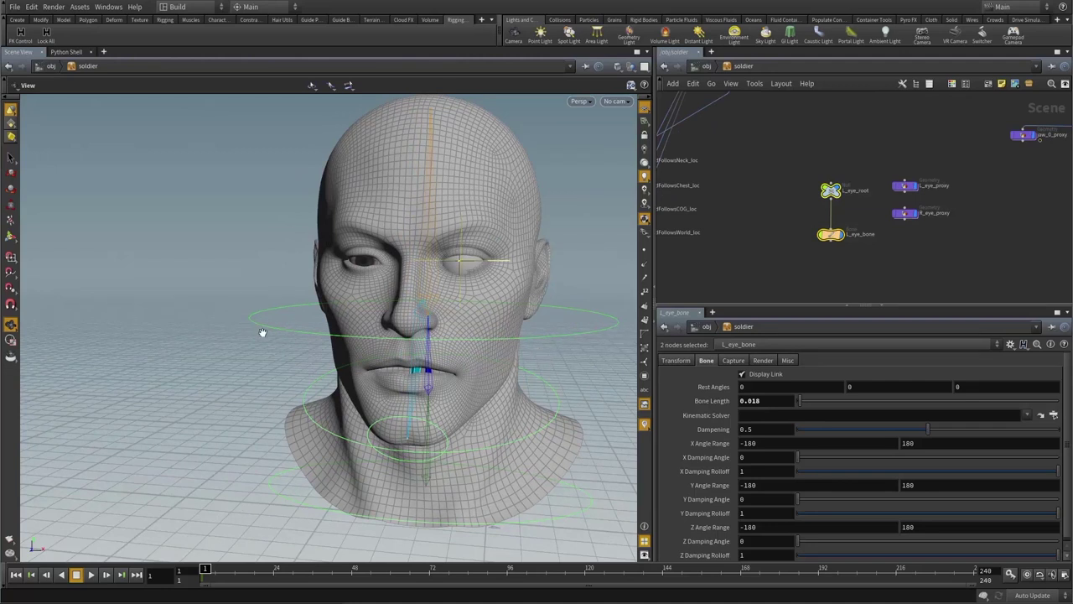
pyautogui.scroll(3, 867, 217)
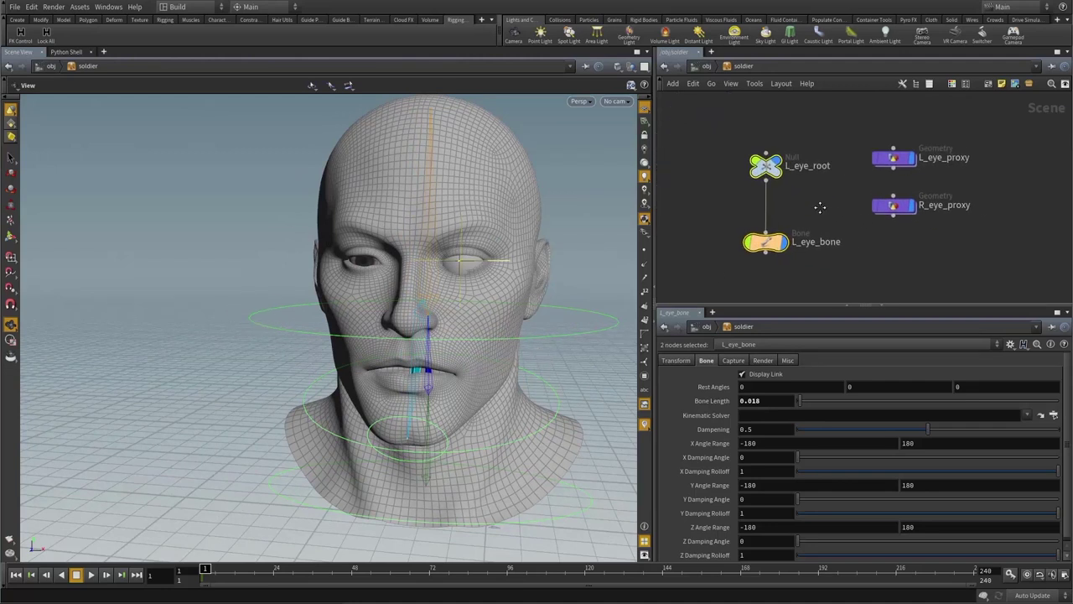
pyautogui.click(765, 243)
pyautogui.moveTo(765, 245); pyautogui.dragTo(765, 220)
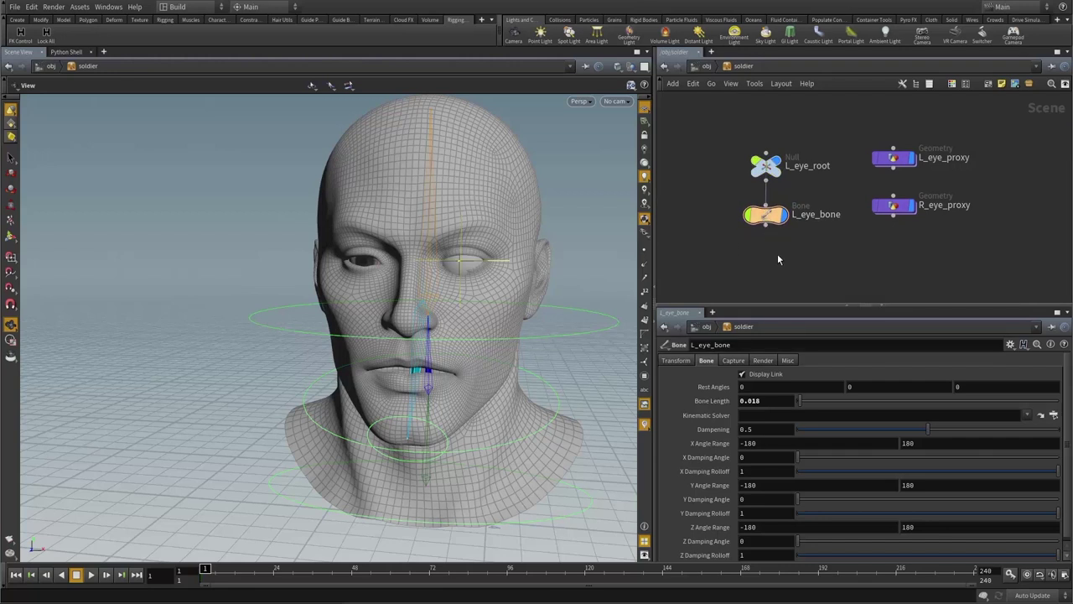
pyautogui.moveTo(792, 246); pyautogui.dragTo(783, 263, button='middle')
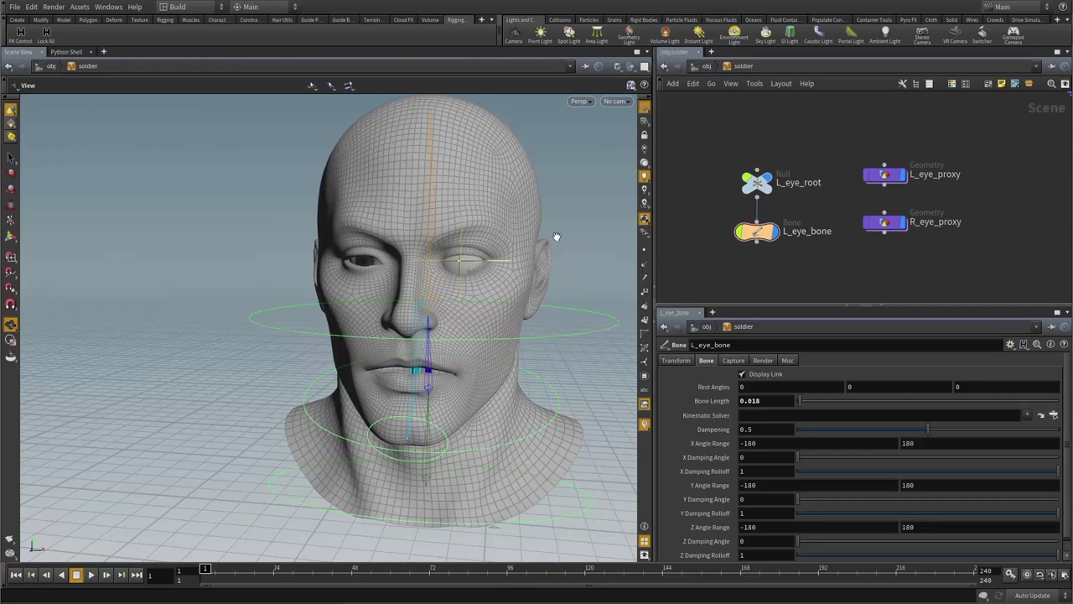
# - Delete sphere1 inside L_eye_proxy, display its OUT null, and return to the soldier network to check the eye
pyautogui.moveTo(556, 237); pyautogui.dragTo(470, 252)
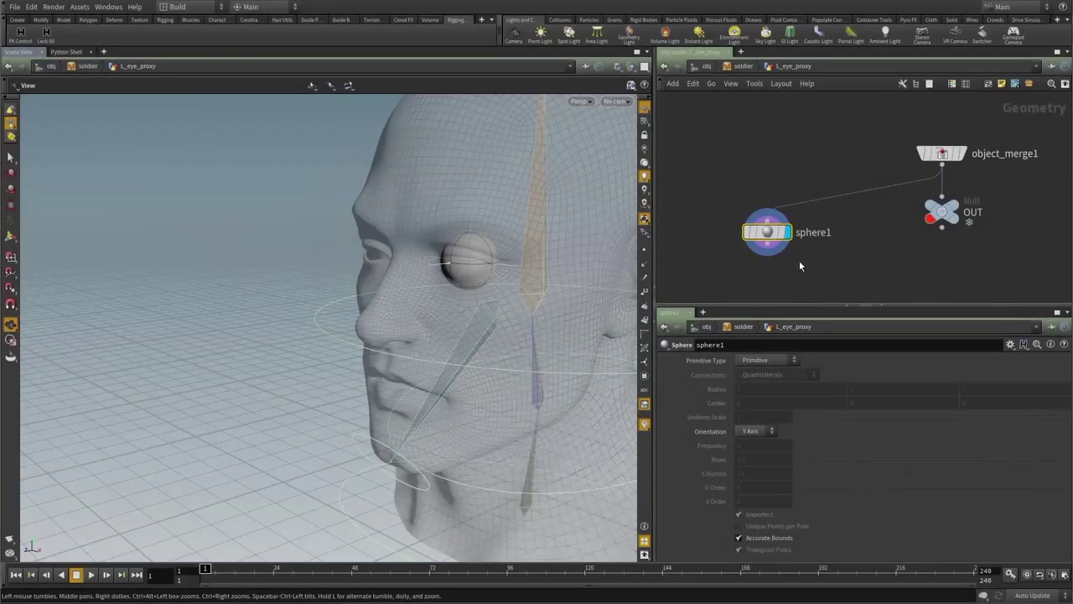
pyautogui.press('Delete')
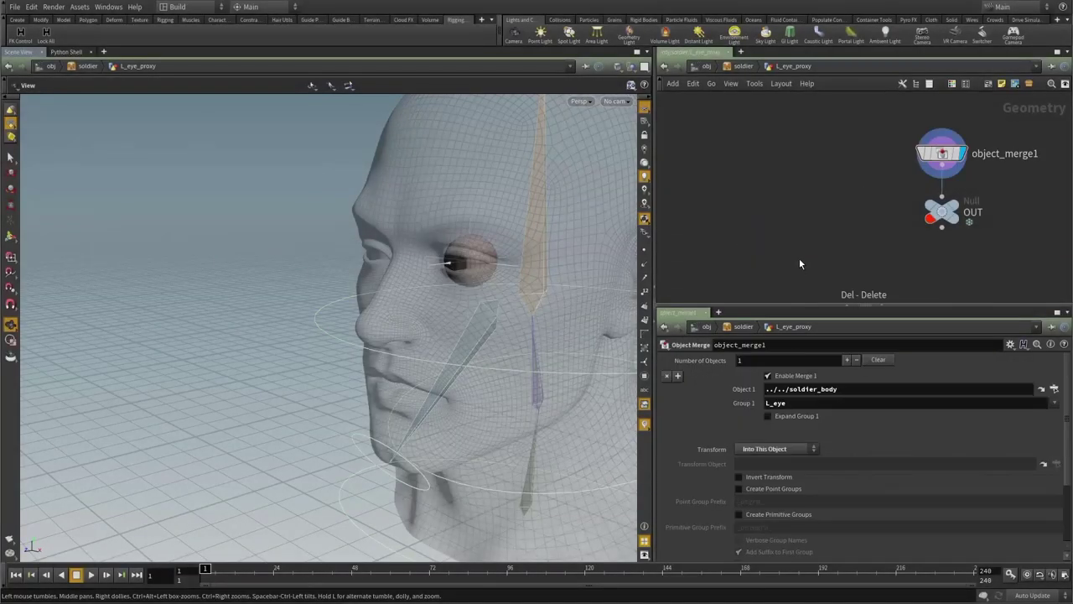
pyautogui.click(953, 207)
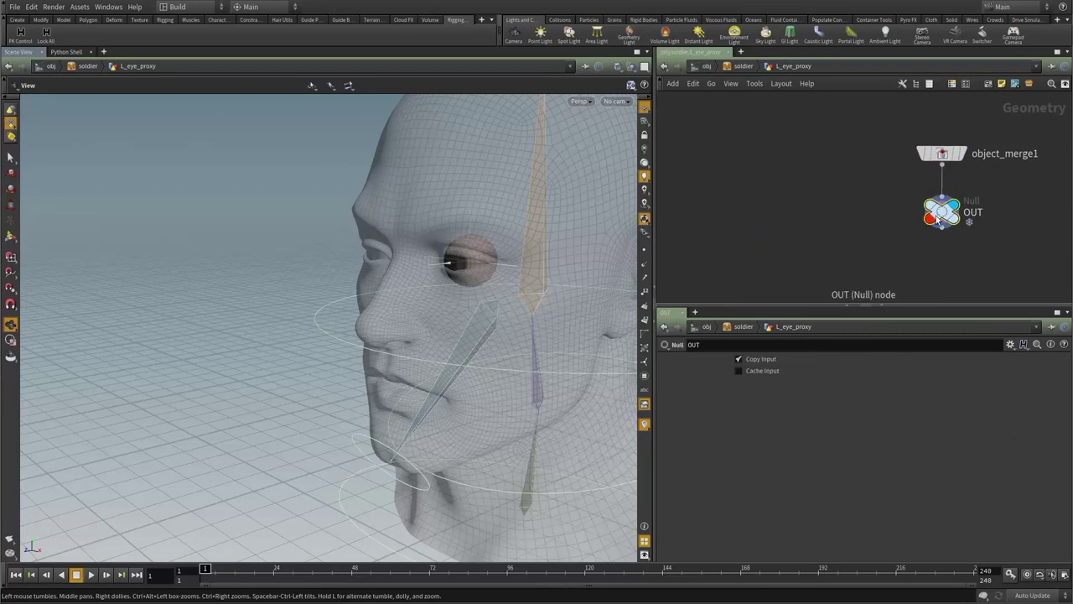
pyautogui.press('u')
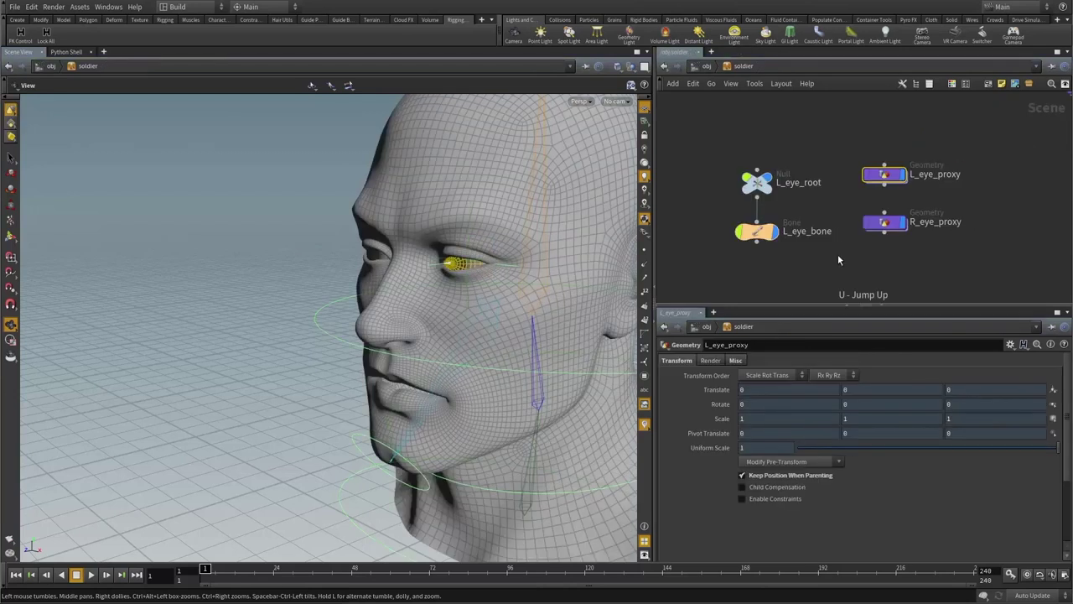
pyautogui.scroll(8, 504, 260)
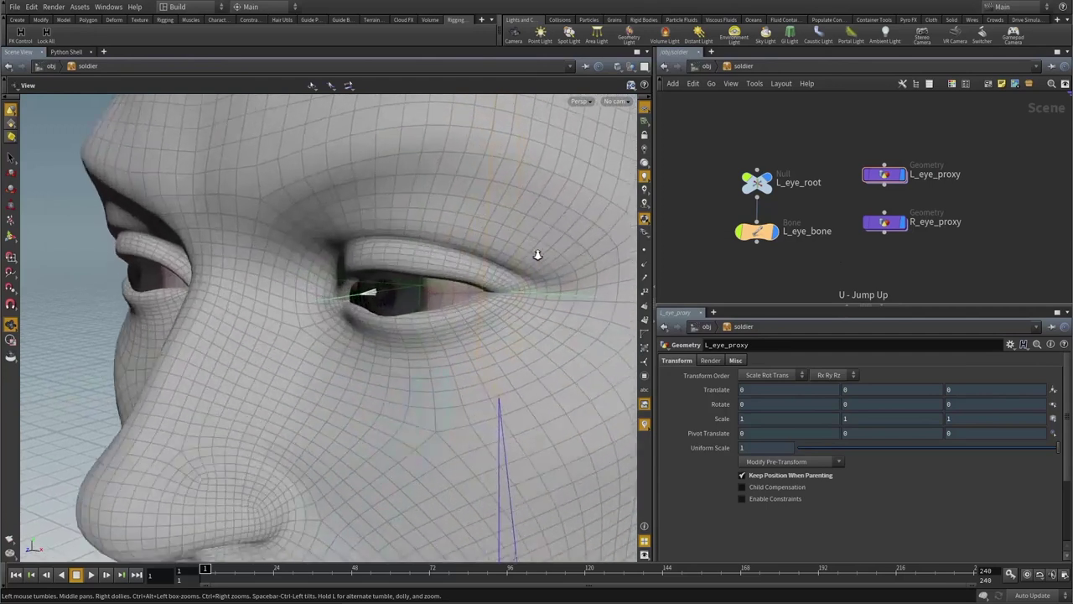
# - Parent L_eye_proxy to L_eye_bone by wiring the proxy's input to the bone's output
pyautogui.click(765, 190)
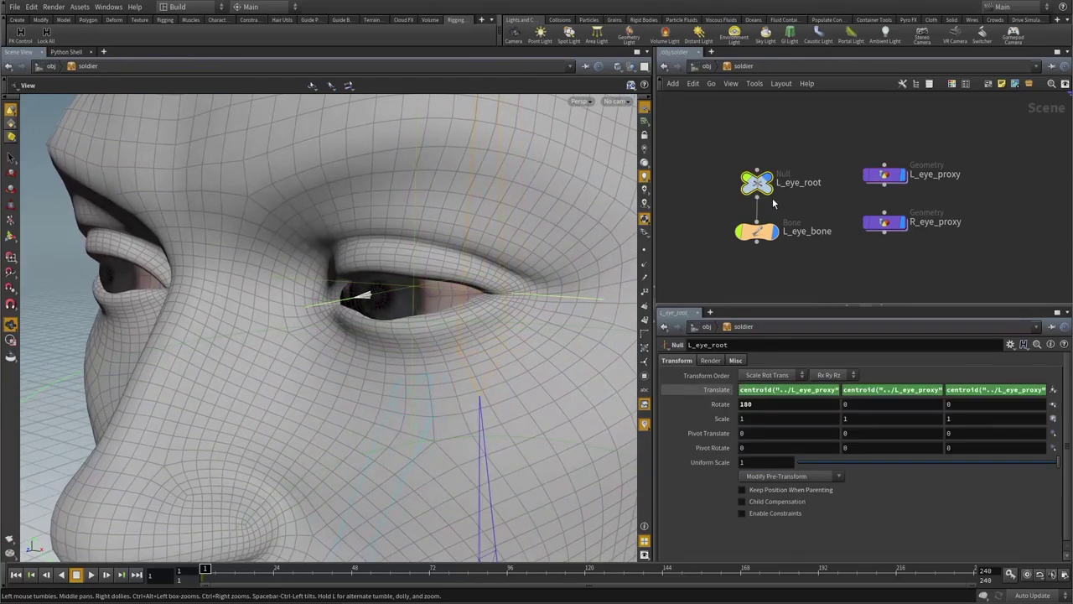
pyautogui.moveTo(703, 217); pyautogui.dragTo(778, 256)
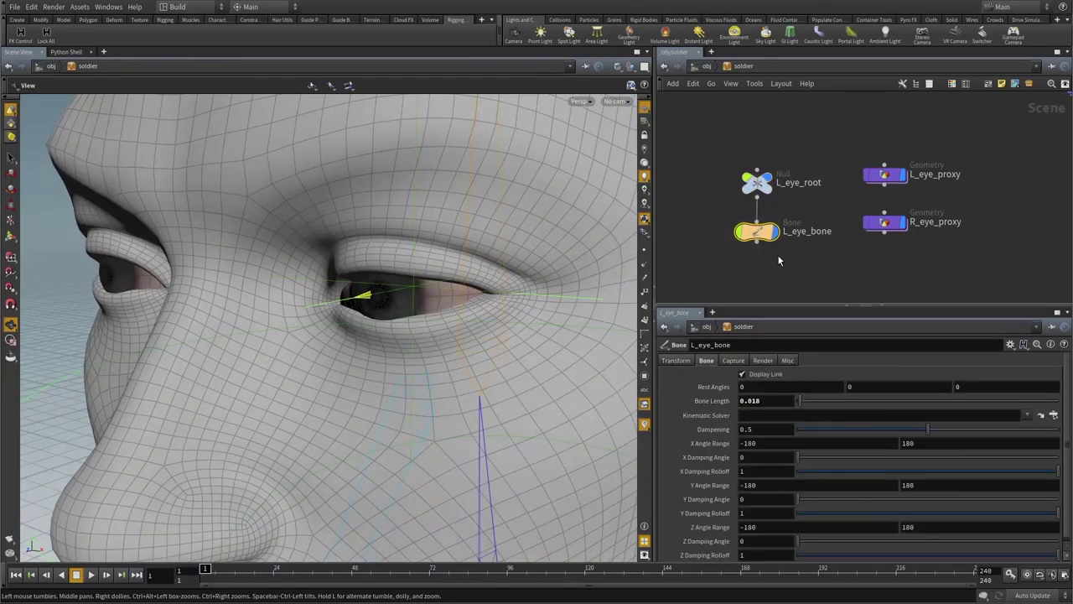
pyautogui.click(886, 166)
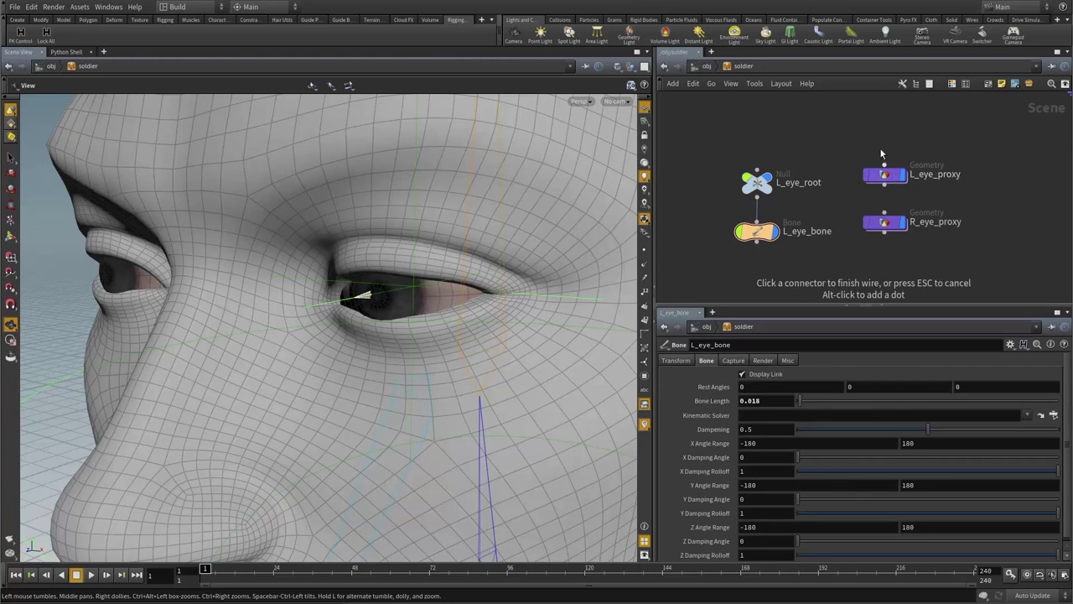
pyautogui.click(757, 243)
# - Test-rotate L_eye_root to check the left eye's movement, and undo the rotation
pyautogui.click(746, 184)
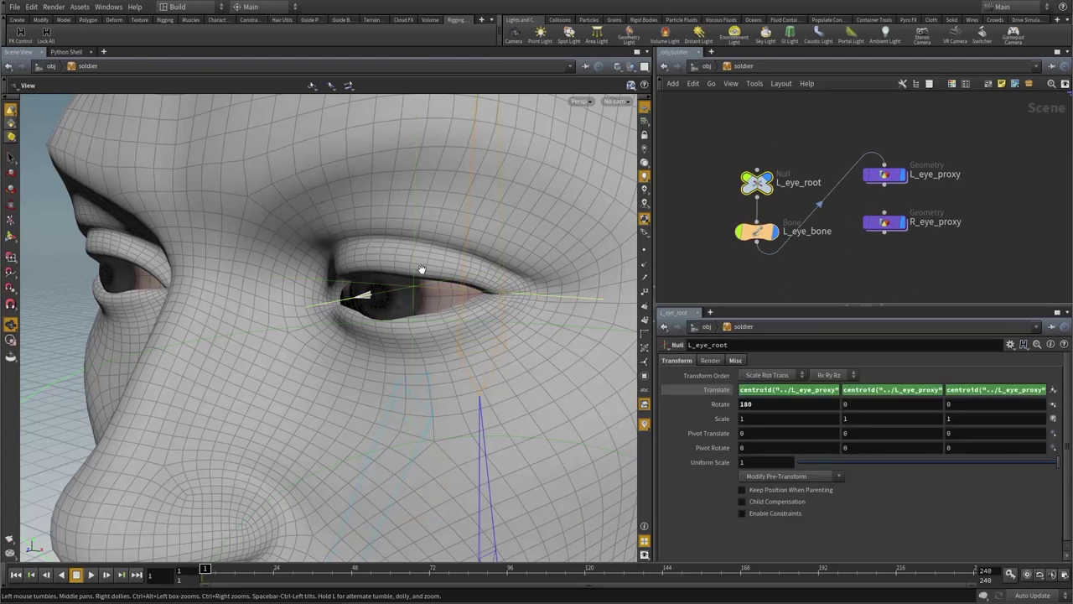
pyautogui.press('r')
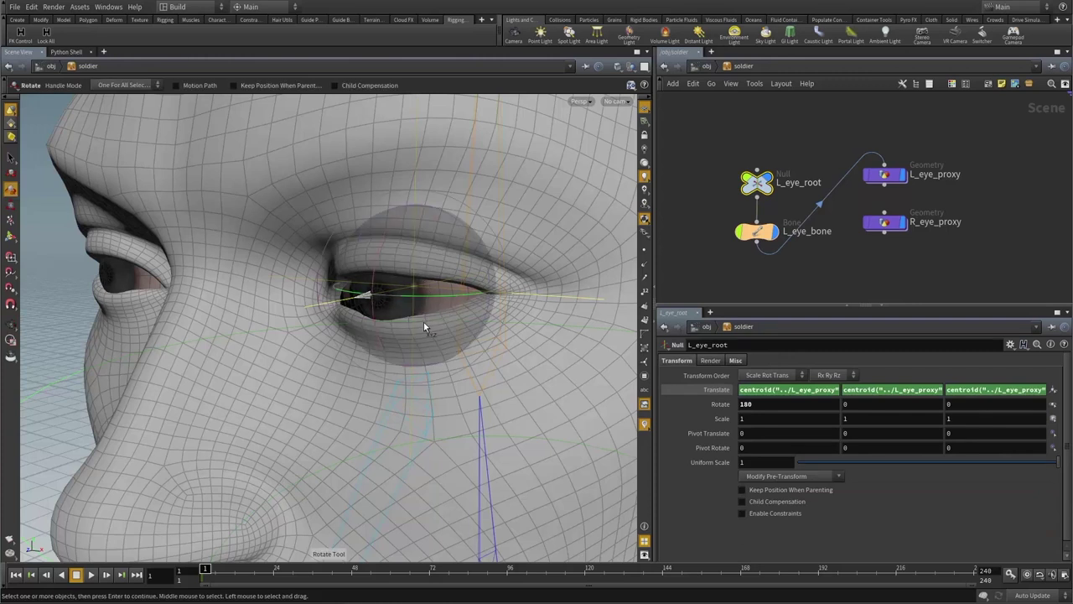
pyautogui.moveTo(424, 322)
pyautogui.mouseDown()
pyautogui.moveTo(447, 307)
pyautogui.moveTo(445, 321)
pyautogui.mouseUp()
pyautogui.hotkey('ctrl', 'z')
# - Delete the centroid expression channels from the Translate parameter of L_eye_root
pyautogui.click(745, 232)
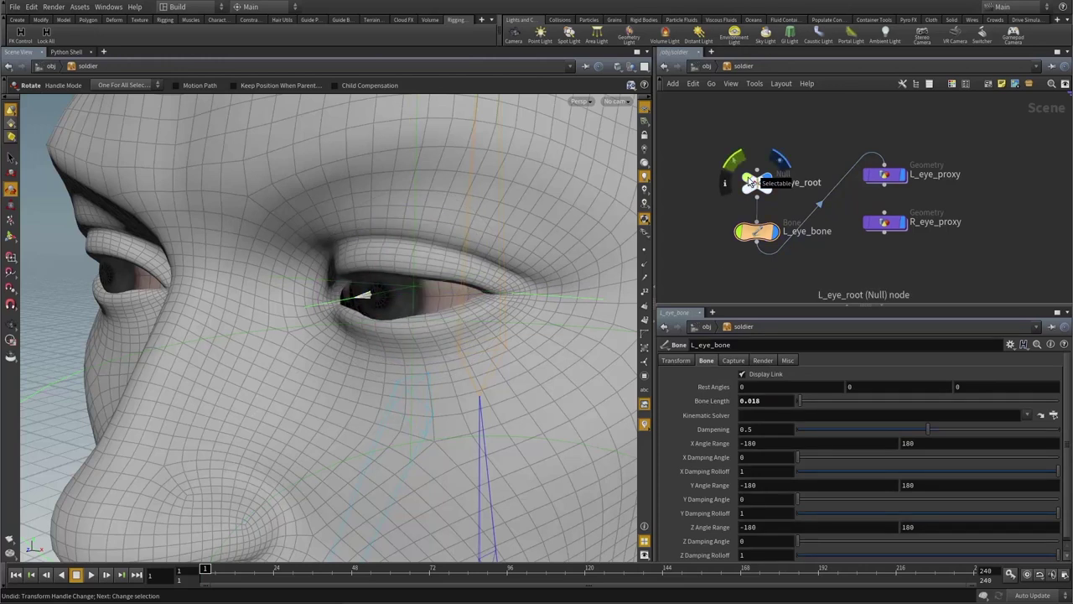
pyautogui.click(750, 179)
pyautogui.click(762, 182)
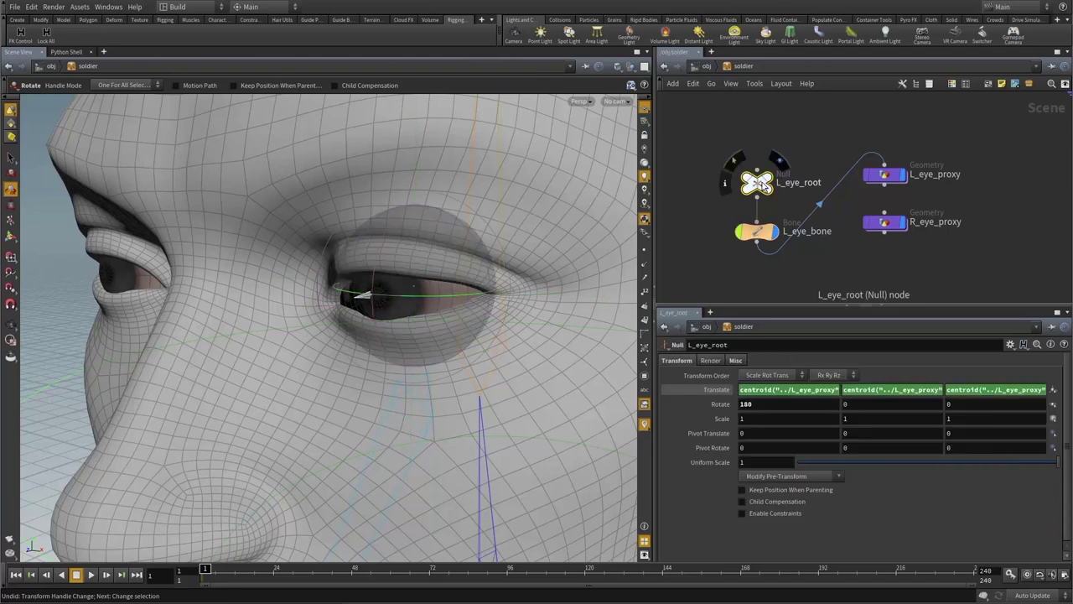
pyautogui.click(709, 391)
pyautogui.click(709, 392)
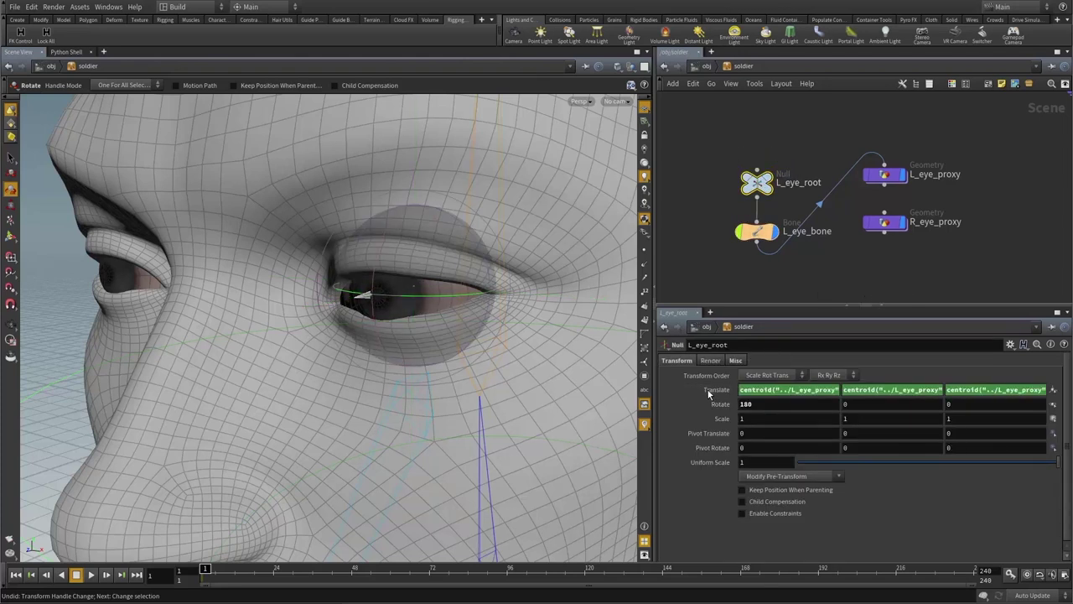
pyautogui.click(708, 390)
pyautogui.rightClick(708, 390)
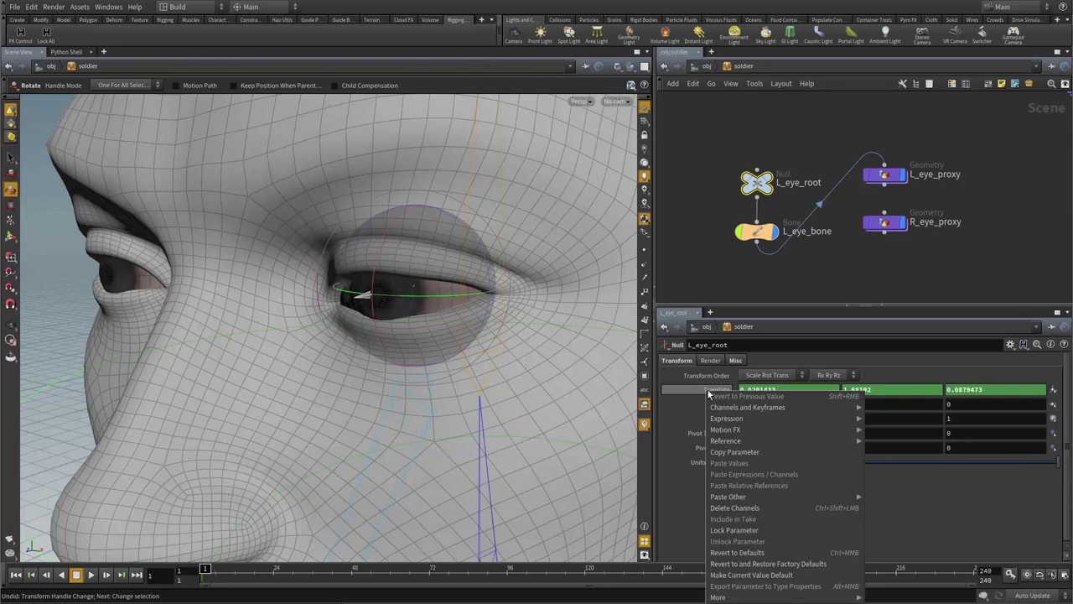
pyautogui.click(727, 509)
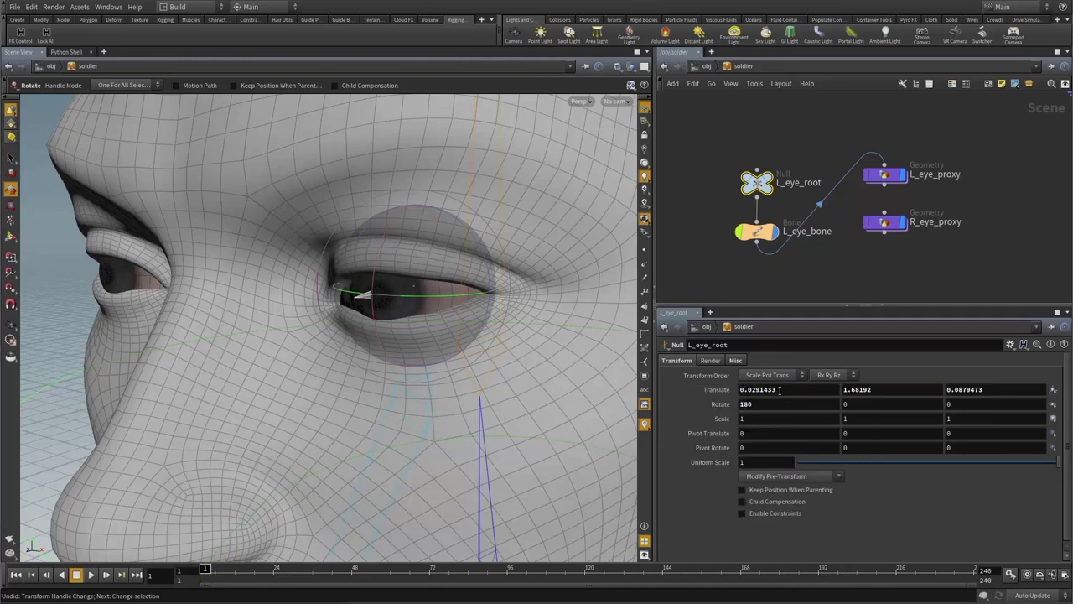
# - Run Clean Transform on L_eye_root to zero its transform values, and lock all of its transform parameters
pyautogui.click(776, 475)
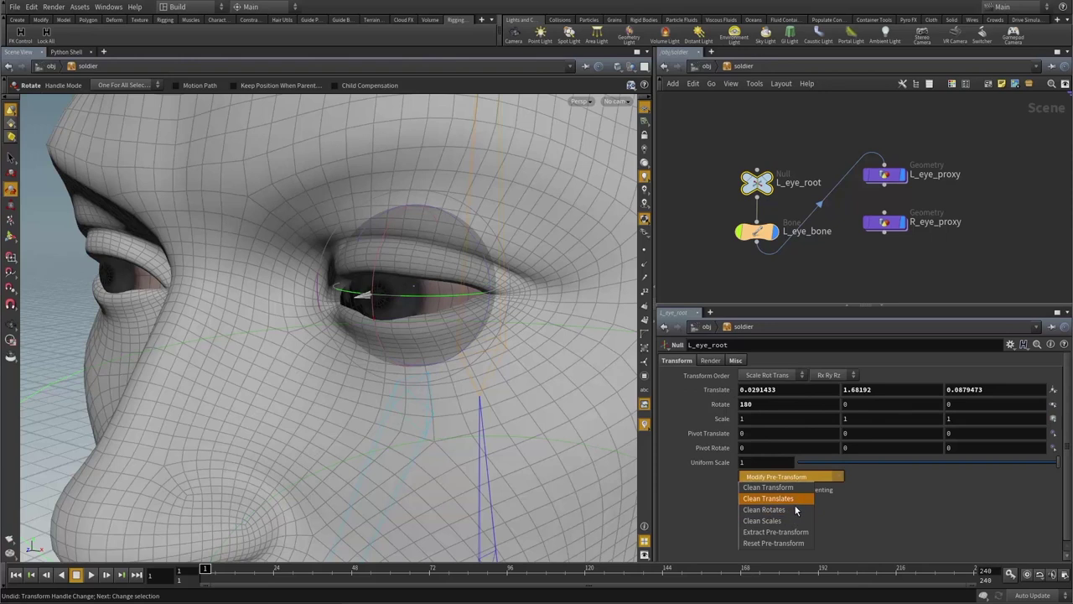
pyautogui.click(792, 488)
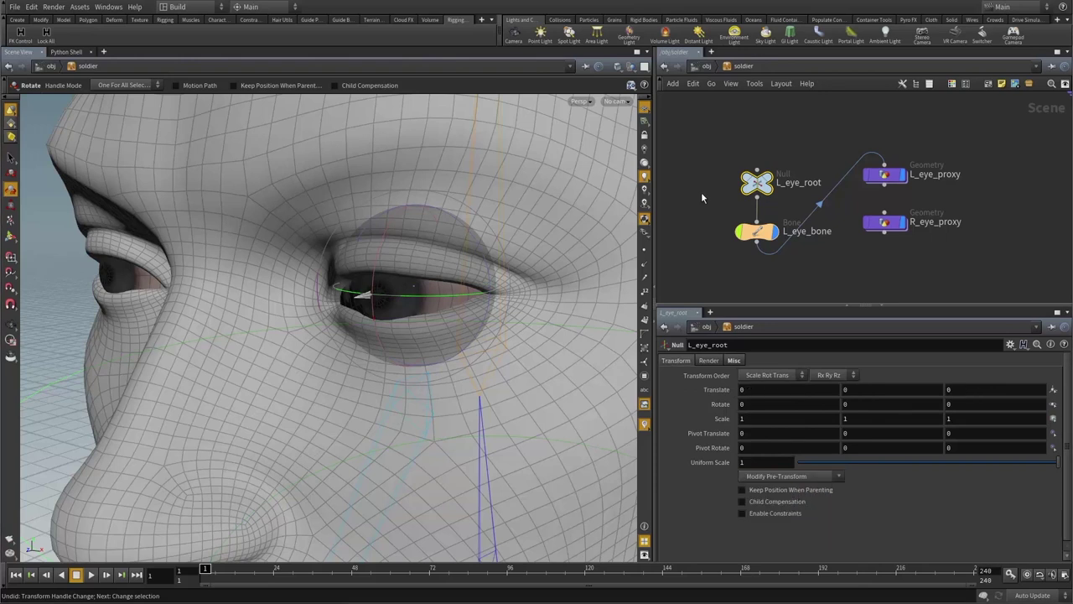
pyautogui.moveTo(706, 146); pyautogui.dragTo(758, 192)
pyautogui.click(46, 40)
pyautogui.click(692, 274)
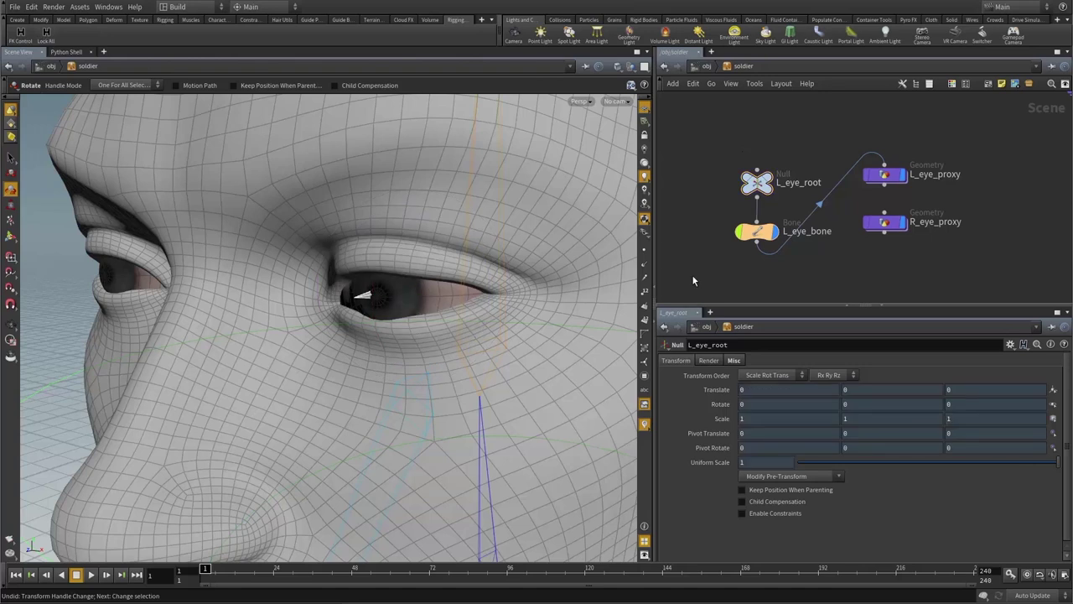
# - Examine the left eye's root and bone on the head and compare them with the right eye from the front
pyautogui.scroll(-5, 461, 286)
pyautogui.keyDown('alt'); pyautogui.moveTo(448, 290); pyautogui.dragTo(471, 278); pyautogui.keyUp('alt')
pyautogui.press('r')
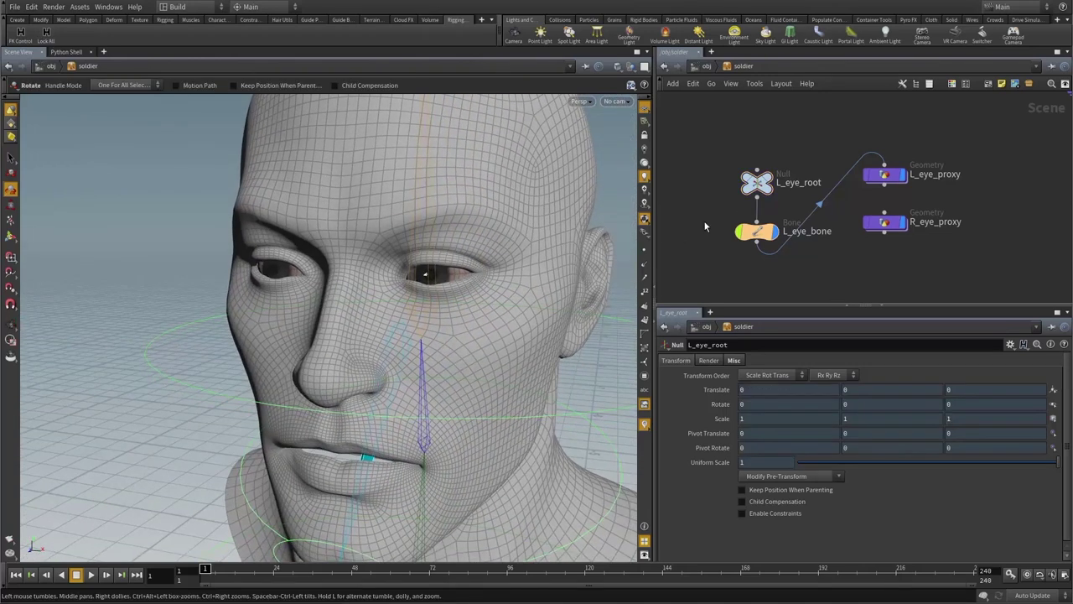
pyautogui.moveTo(711, 219); pyautogui.dragTo(757, 261)
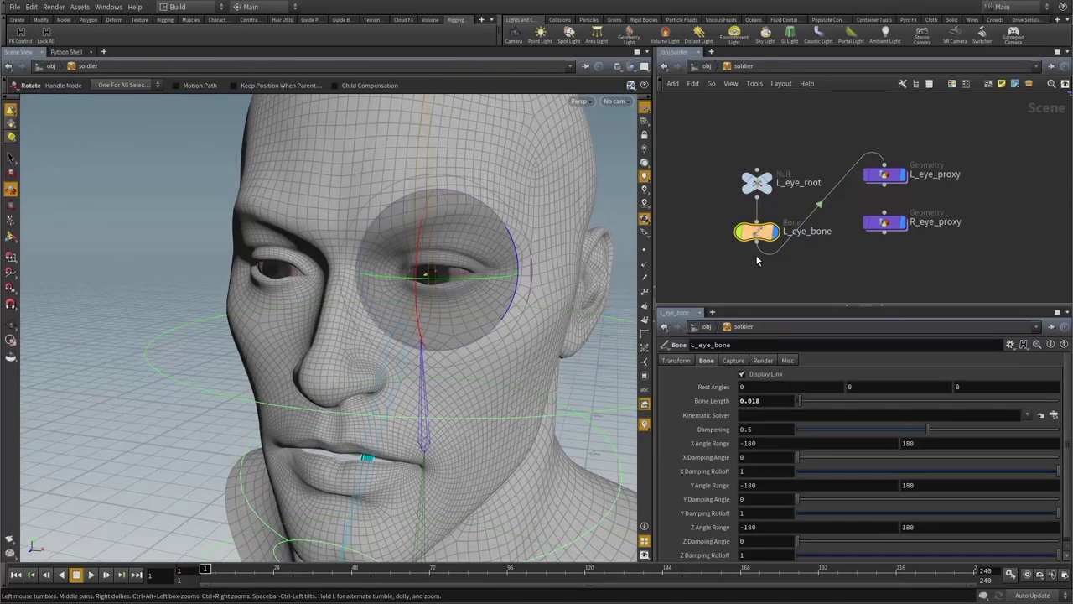
pyautogui.moveTo(722, 152); pyautogui.dragTo(770, 201)
pyautogui.moveTo(706, 132); pyautogui.dragTo(770, 259)
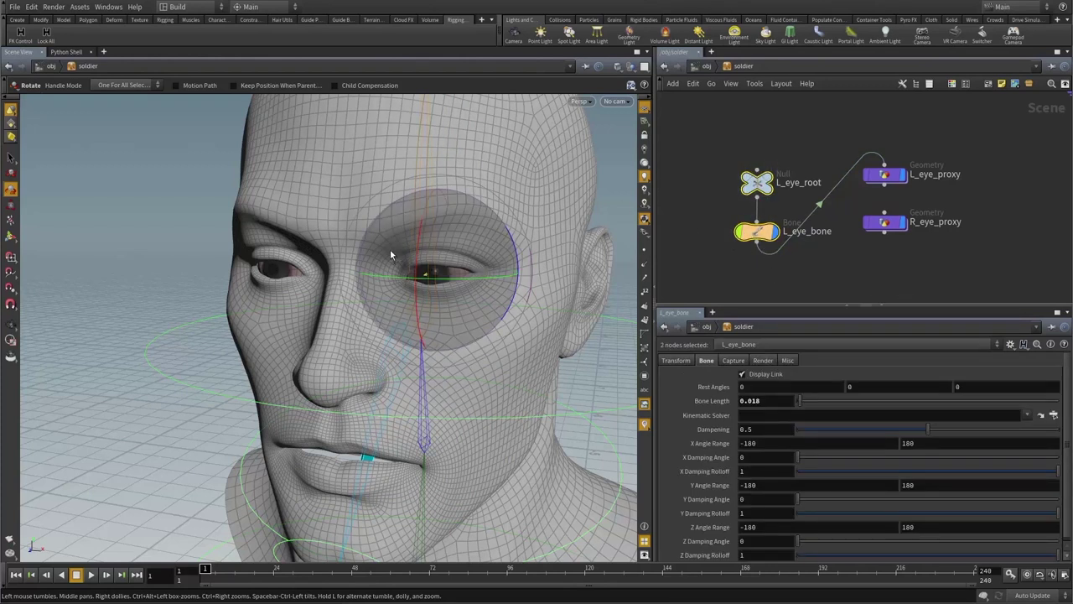
pyautogui.press('Escape')
pyautogui.moveTo(390, 249); pyautogui.dragTo(352, 258)
pyautogui.press('r')
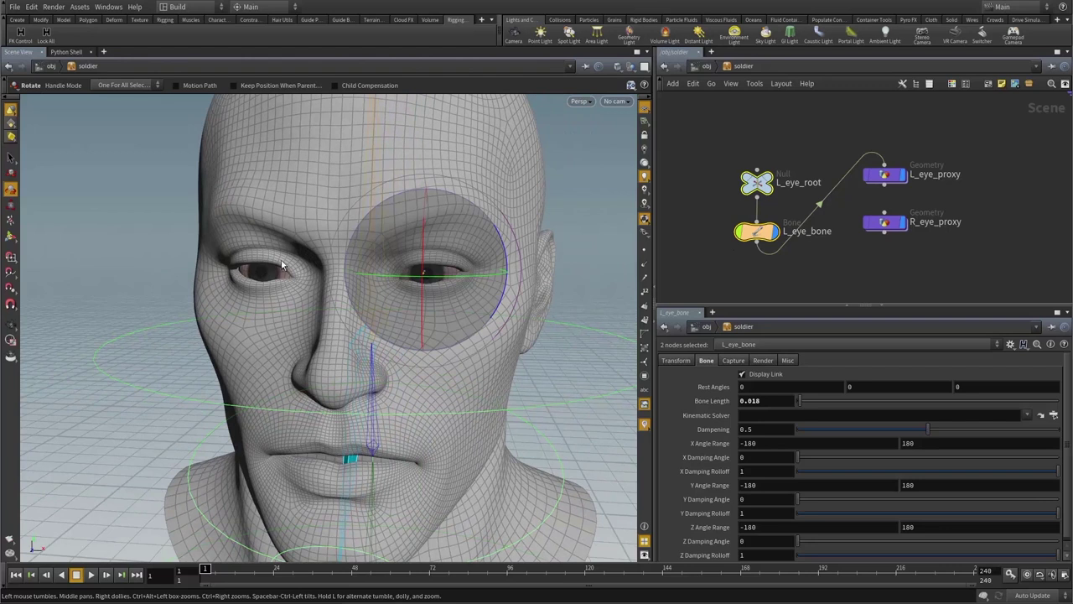
pyautogui.click(726, 280)
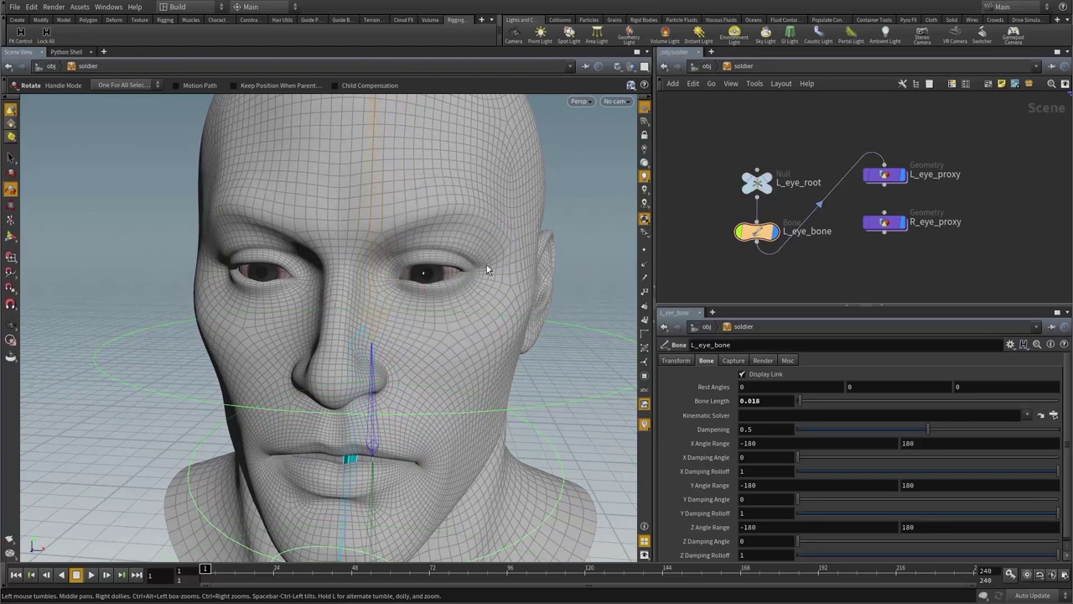
# - Try mirroring L_eye_root and L_eye_bone across the YZ plane with the new prefix R_
pyautogui.press('Tab')
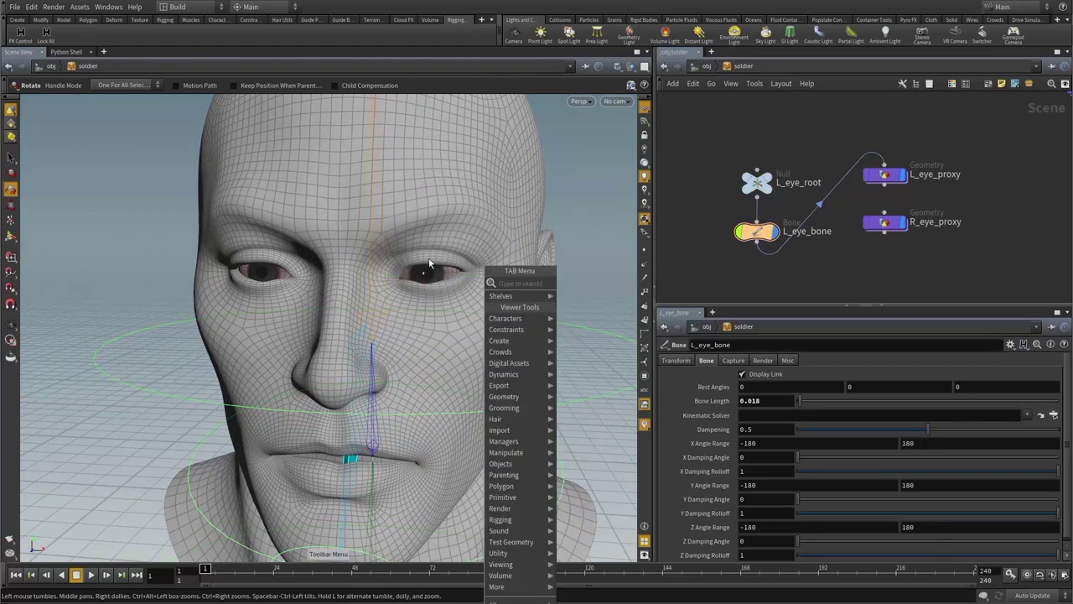
pyautogui.write('mi')
pyautogui.click(578, 294)
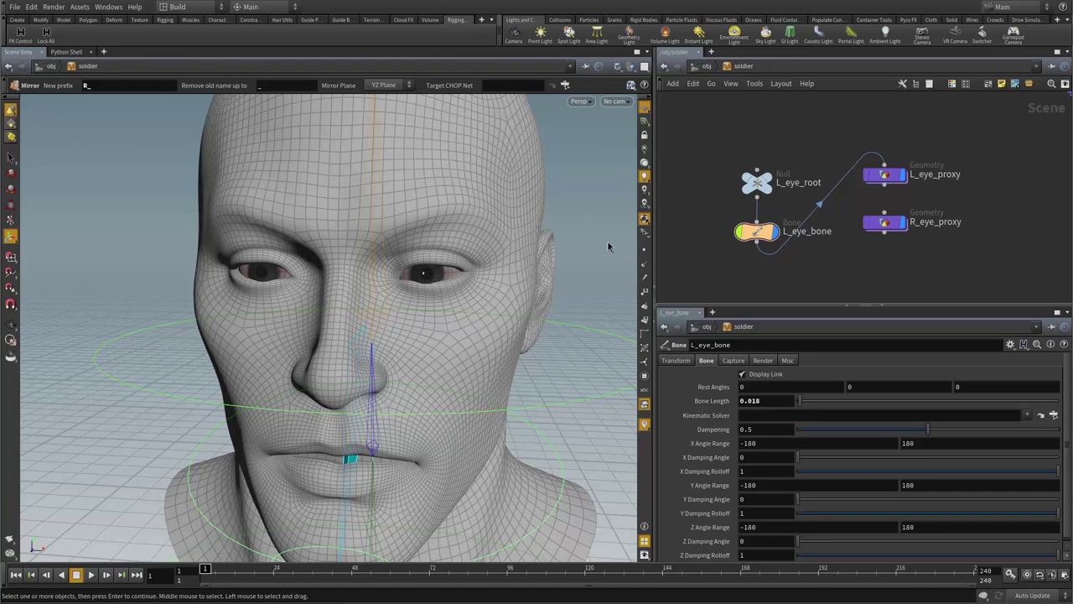
pyautogui.moveTo(702, 137); pyautogui.dragTo(808, 272)
pyautogui.rightClick(589, 188)
pyautogui.click(603, 198)
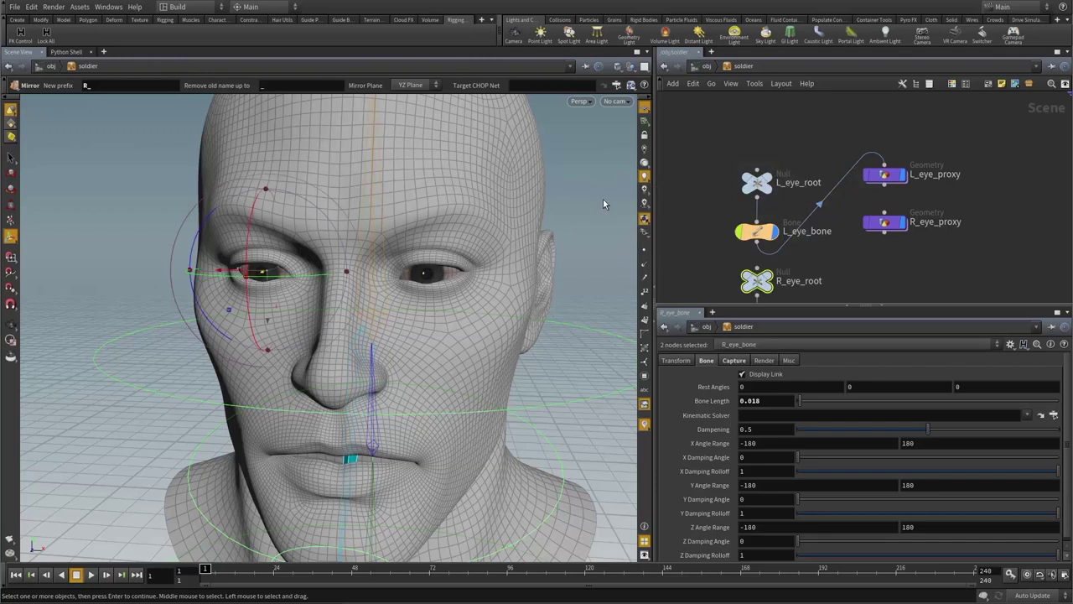
# - Inspect the mirrored right eye rig, and delete its R_eye_root and R_eye_bone nodes
pyautogui.moveTo(514, 243); pyautogui.dragTo(540, 269)
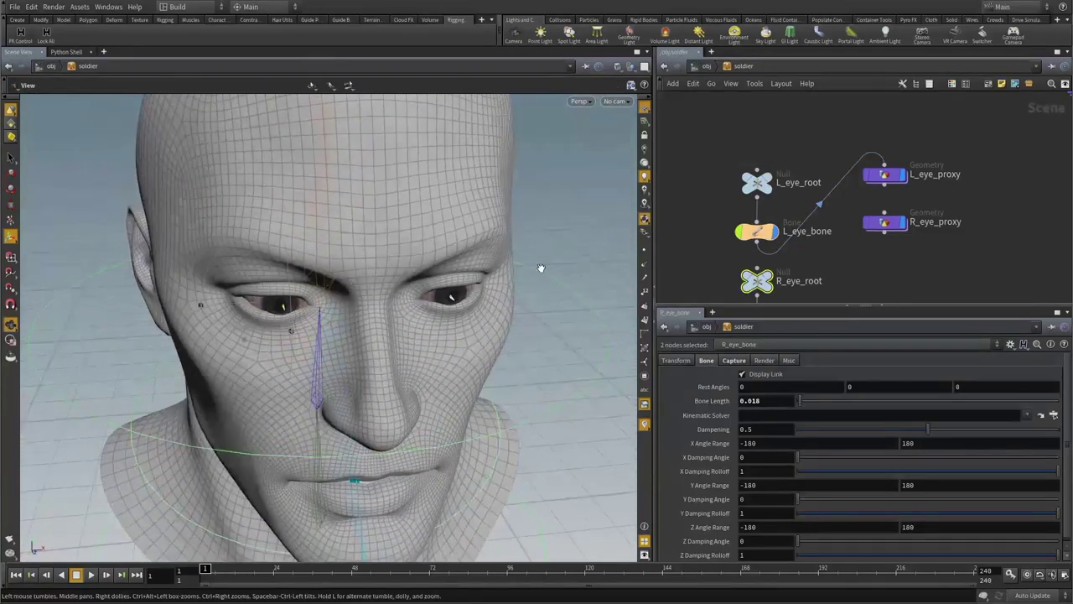
pyautogui.moveTo(707, 285); pyautogui.dragTo(717, 210, button='middle')
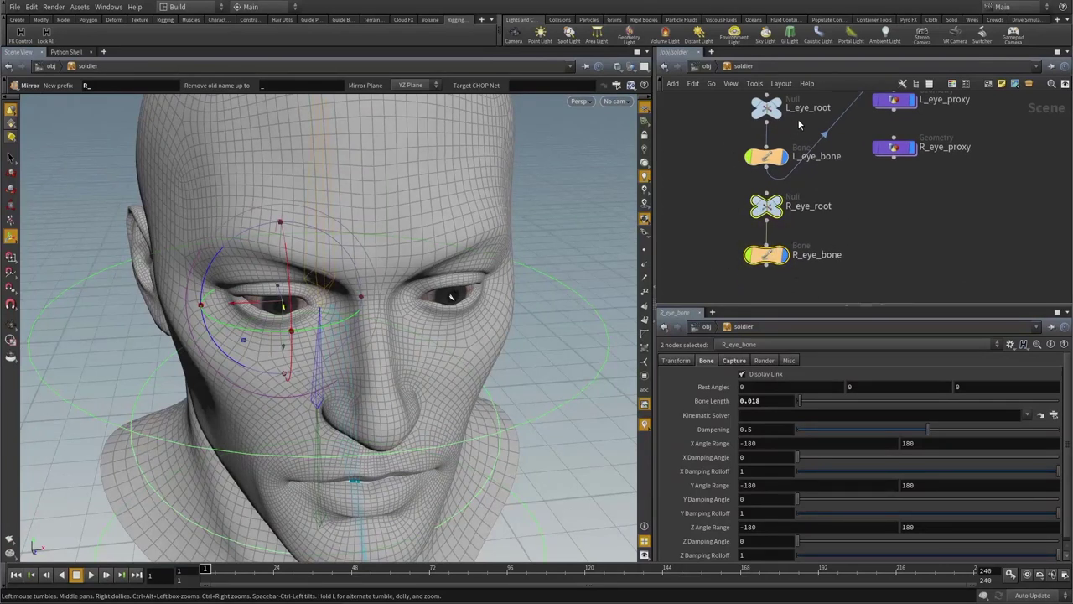
pyautogui.click(703, 222)
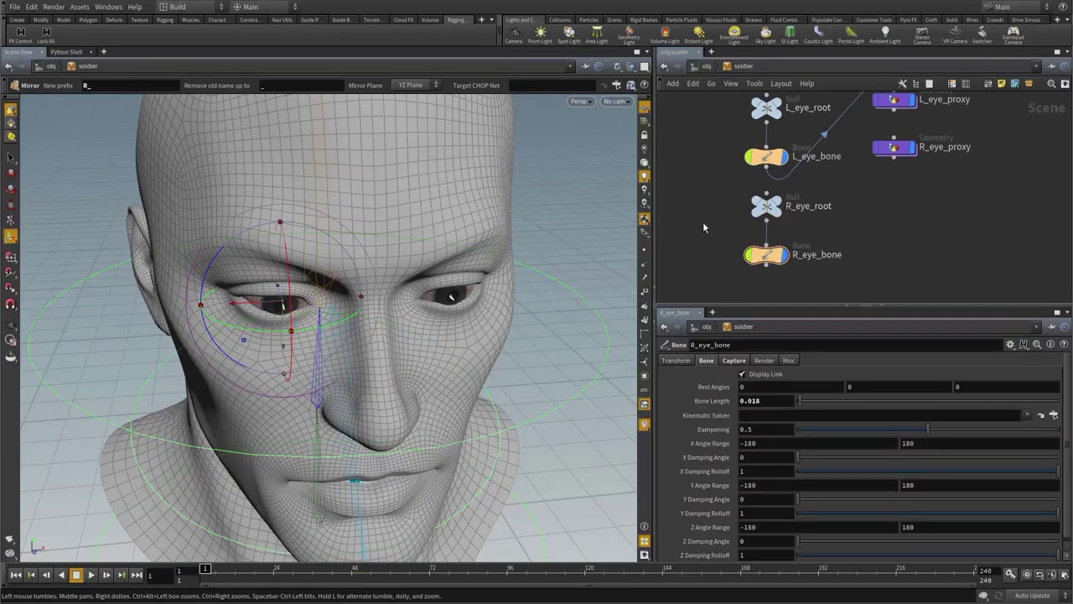
pyautogui.press('Escape')
pyautogui.moveTo(518, 276); pyautogui.dragTo(505, 269)
pyautogui.moveTo(726, 193); pyautogui.dragTo(827, 283)
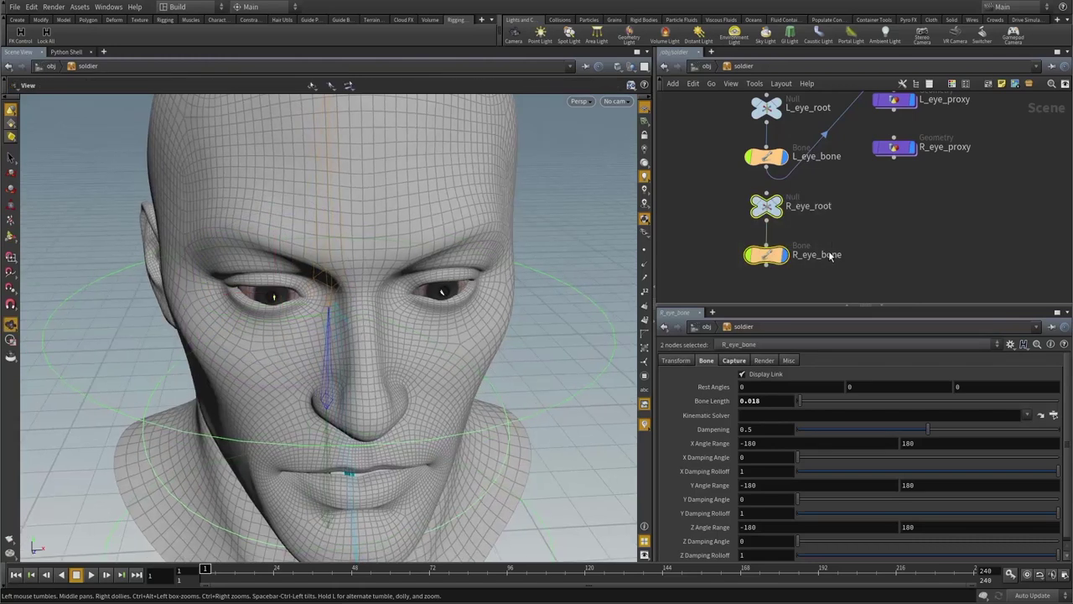
pyautogui.press('Delete')
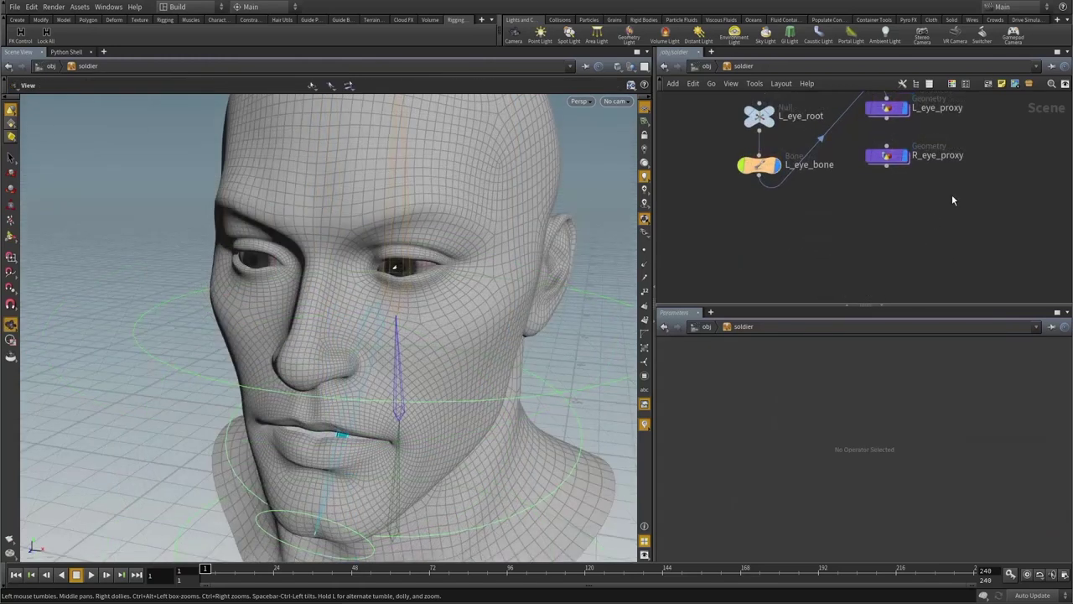
# - Hide the neck, head and jaw proxy geometry so that only the eyes and bones are displayed
pyautogui.scroll(-3, 954, 235)
pyautogui.moveTo(950, 121); pyautogui.dragTo(835, 245, button='middle')
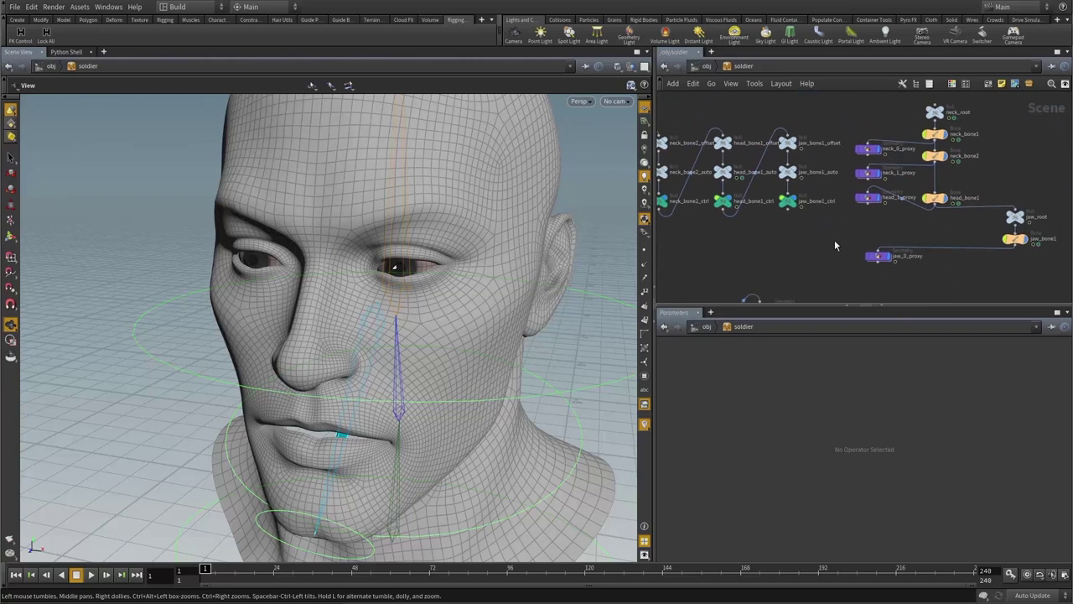
pyautogui.press('r')
pyautogui.moveTo(849, 125); pyautogui.dragTo(893, 270)
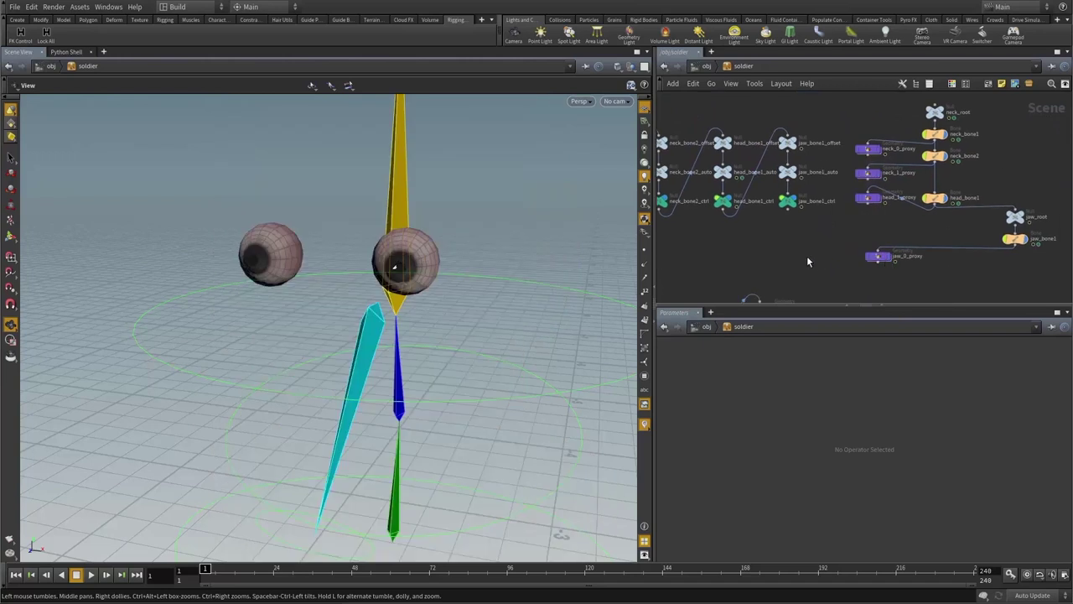
# - Set the soldier's head and neck Bone Display to OFF, and hide R_eye_proxy
pyautogui.moveTo(737, 281); pyautogui.dragTo(847, 186, button='middle')
pyautogui.rightClick(732, 65)
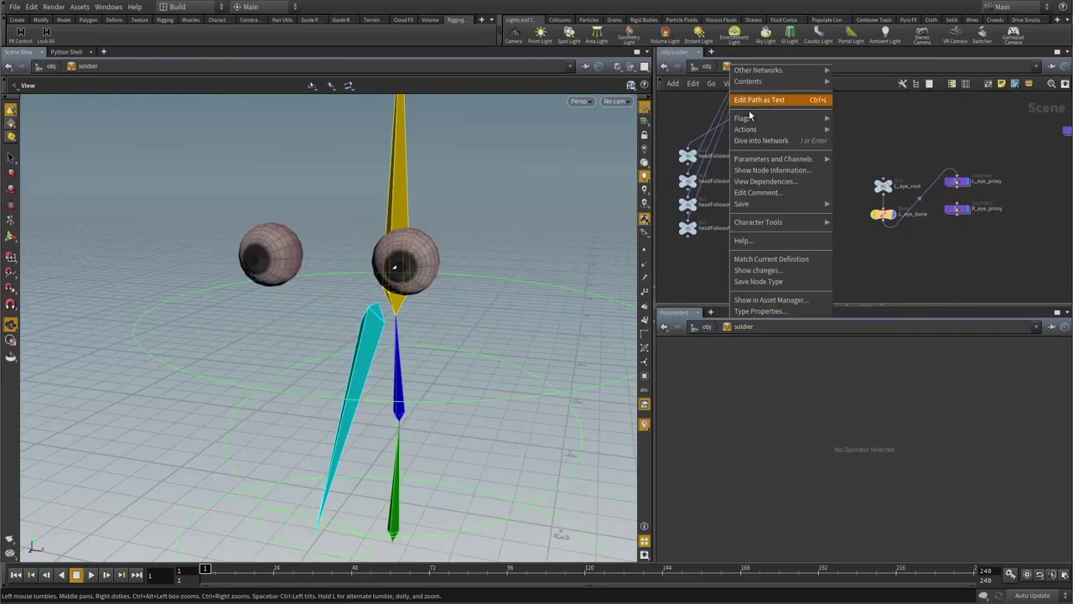
pyautogui.click(840, 162)
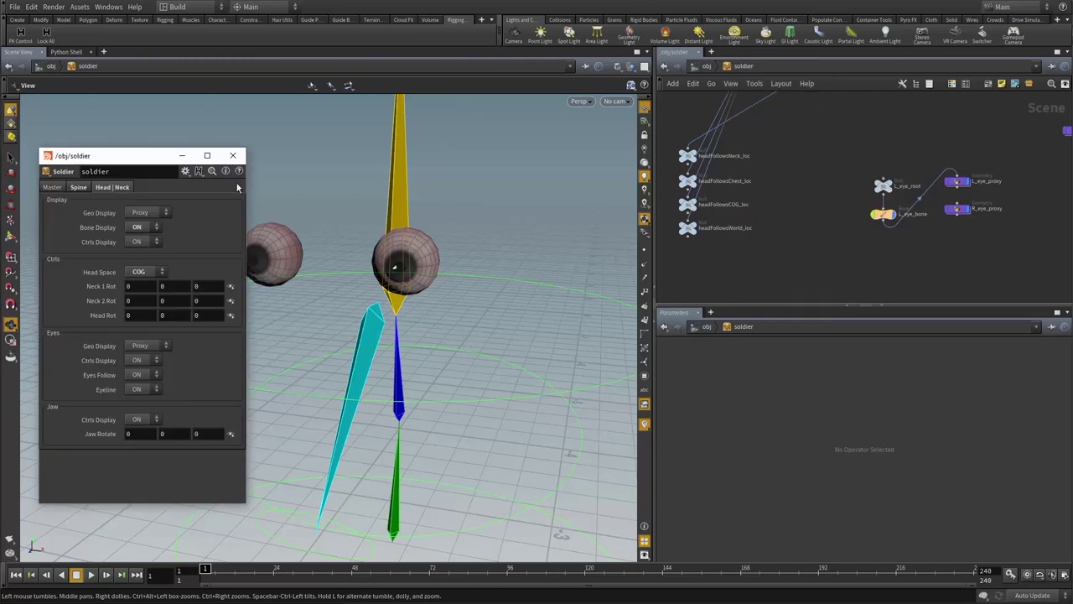
pyautogui.click(136, 241)
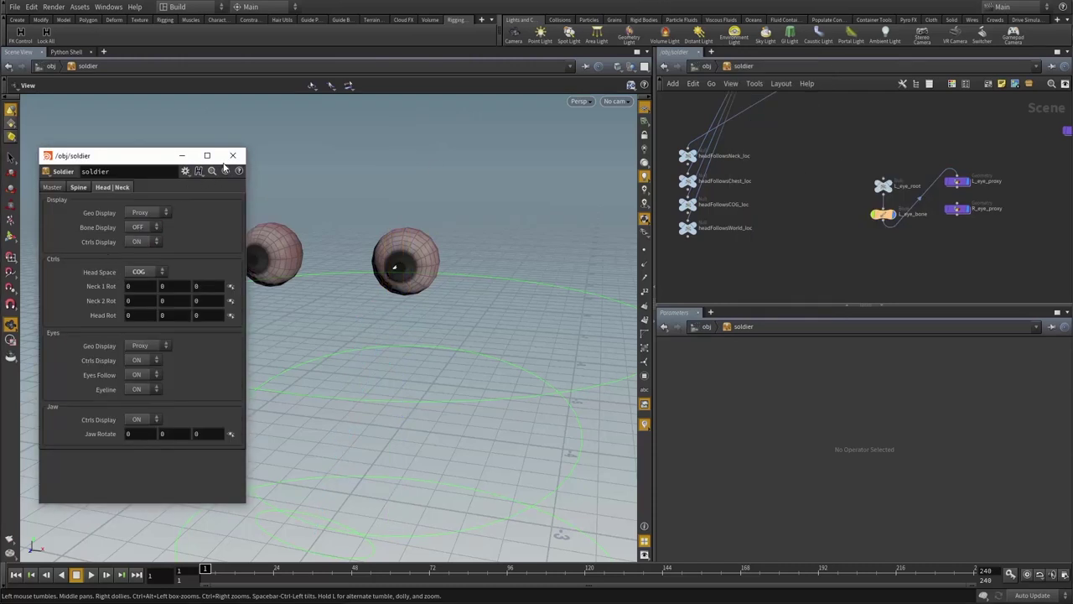
pyautogui.click(233, 156)
pyautogui.click(873, 232)
pyautogui.moveTo(834, 271); pyautogui.dragTo(857, 264, button='middle')
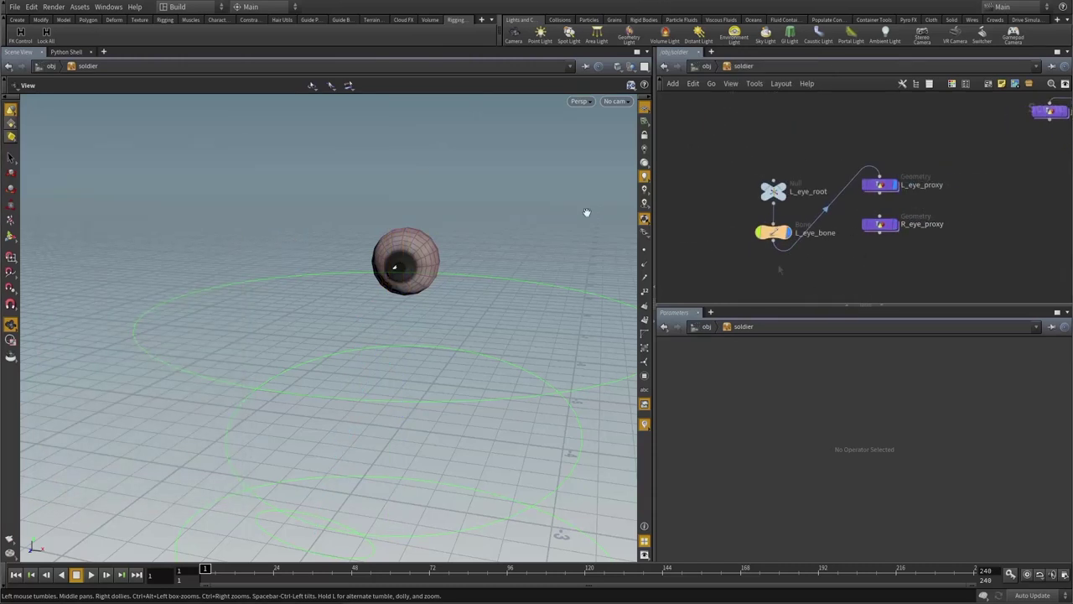
# - Mirror L_eye_root and L_eye_bone across the YZ plane with new prefix R_, removing the old name up to the underscore
pyautogui.press('Tab')
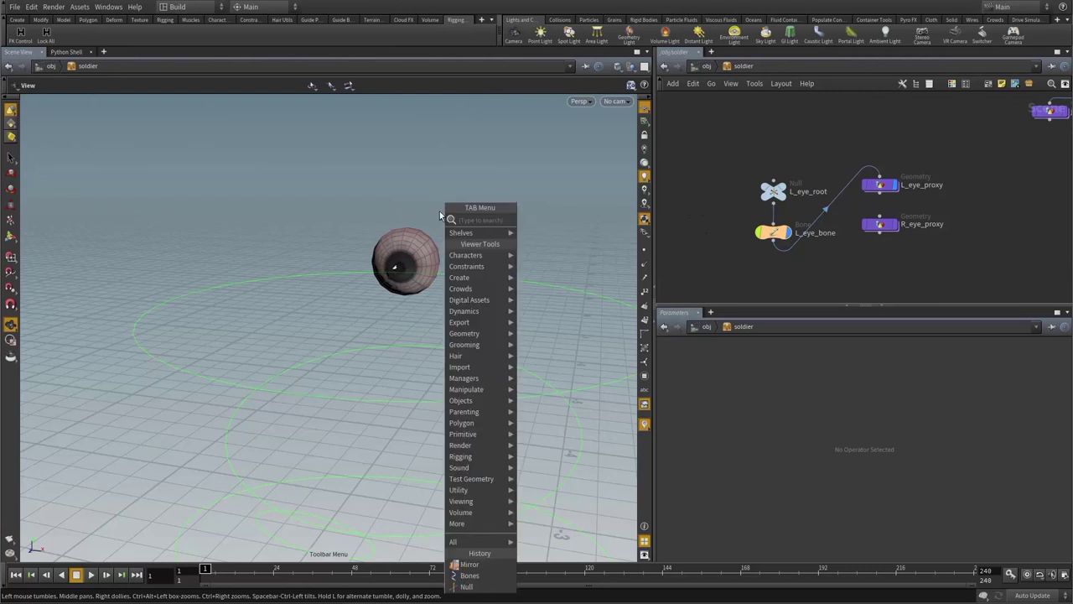
pyautogui.click(492, 567)
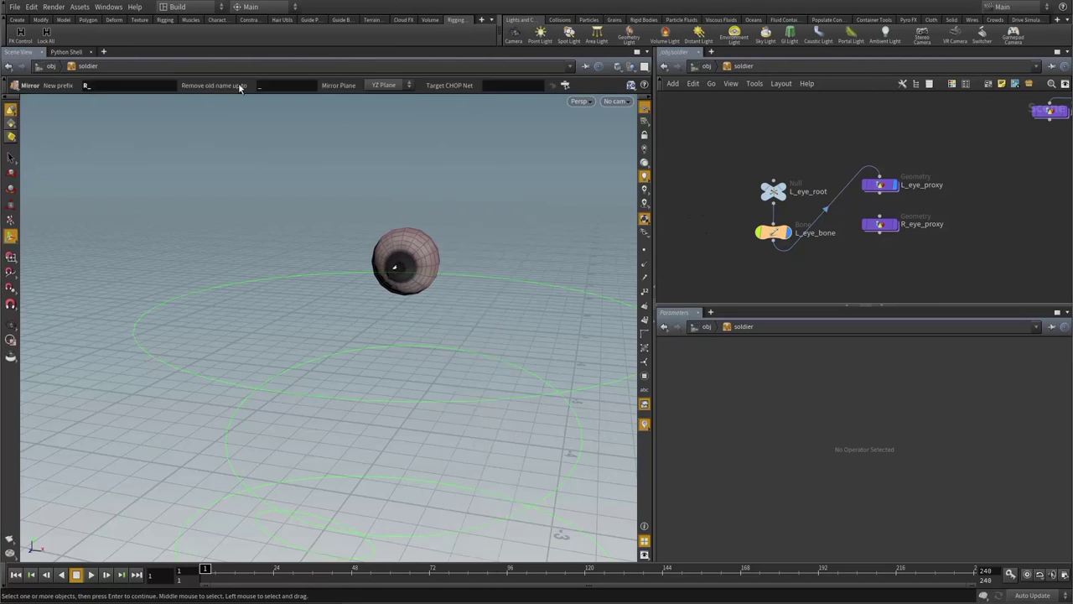
pyautogui.click(87, 84)
pyautogui.scroll(3, 802, 220)
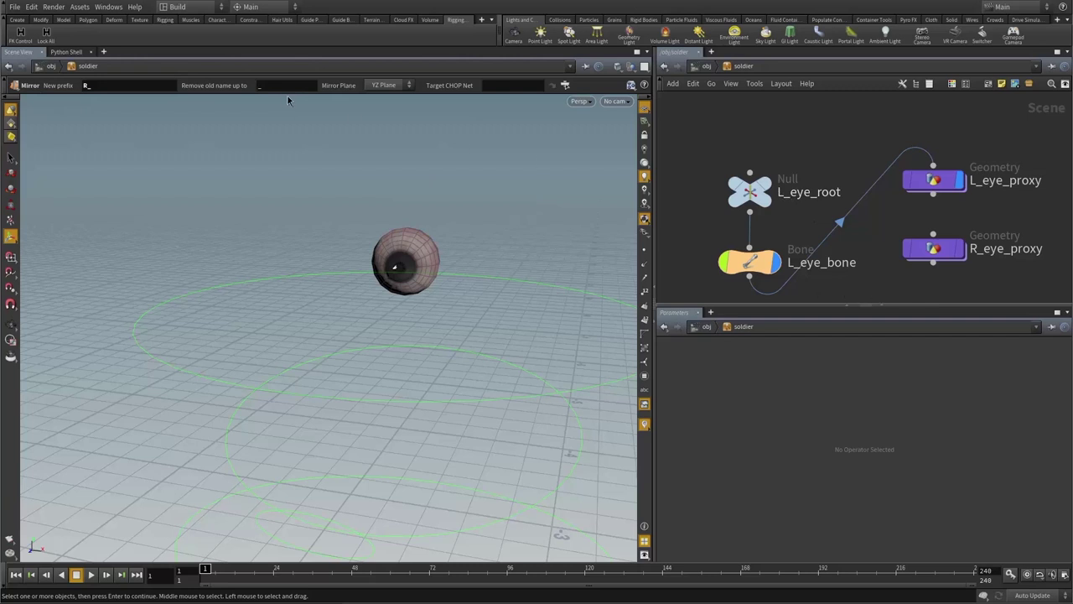
pyautogui.click(384, 85)
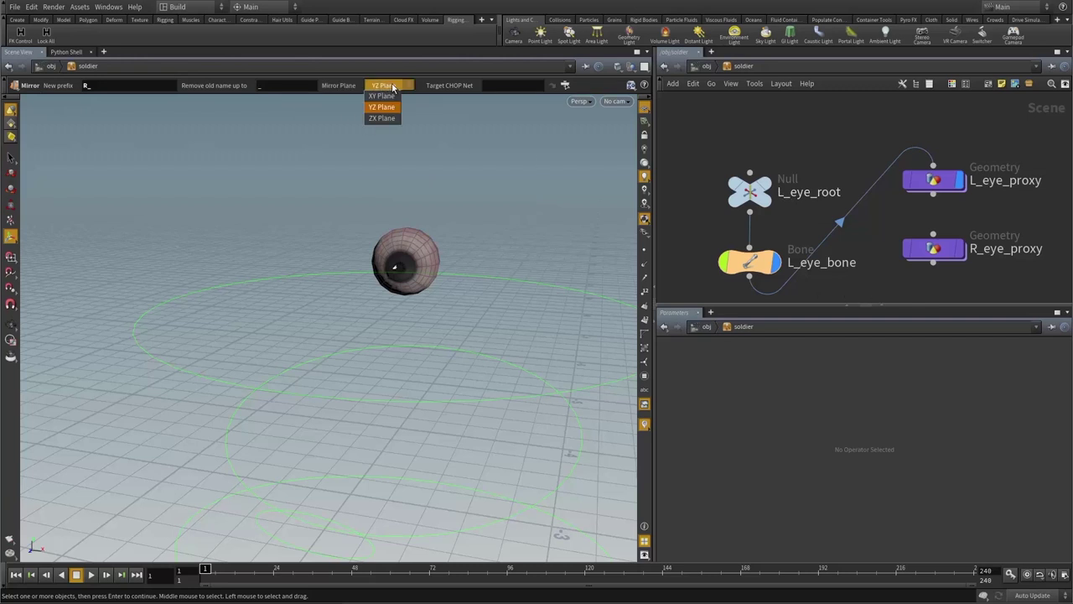
pyautogui.click(383, 106)
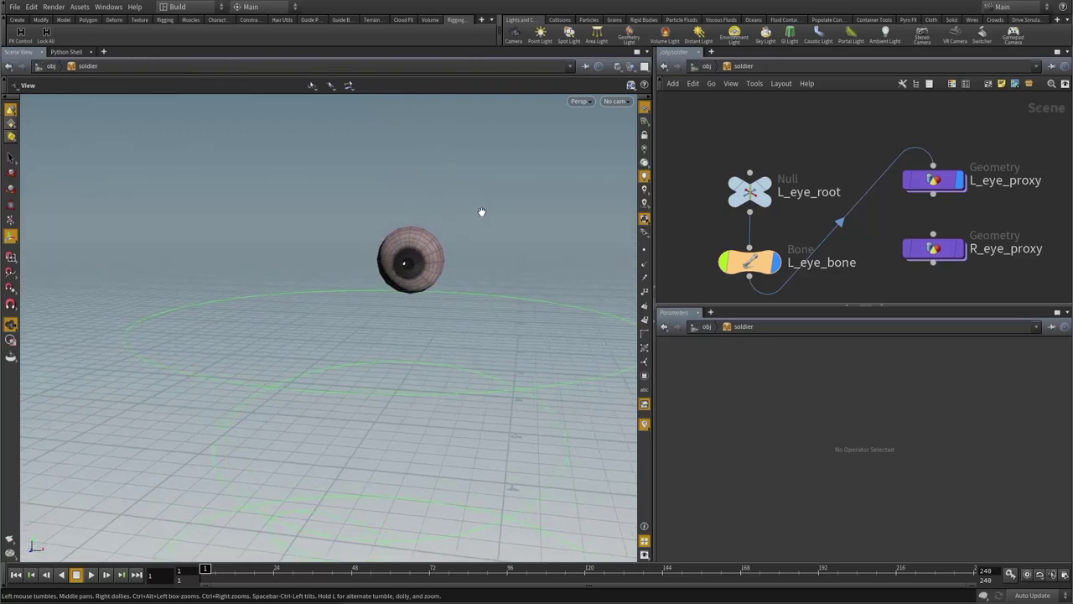
pyautogui.moveTo(712, 157); pyautogui.dragTo(772, 283)
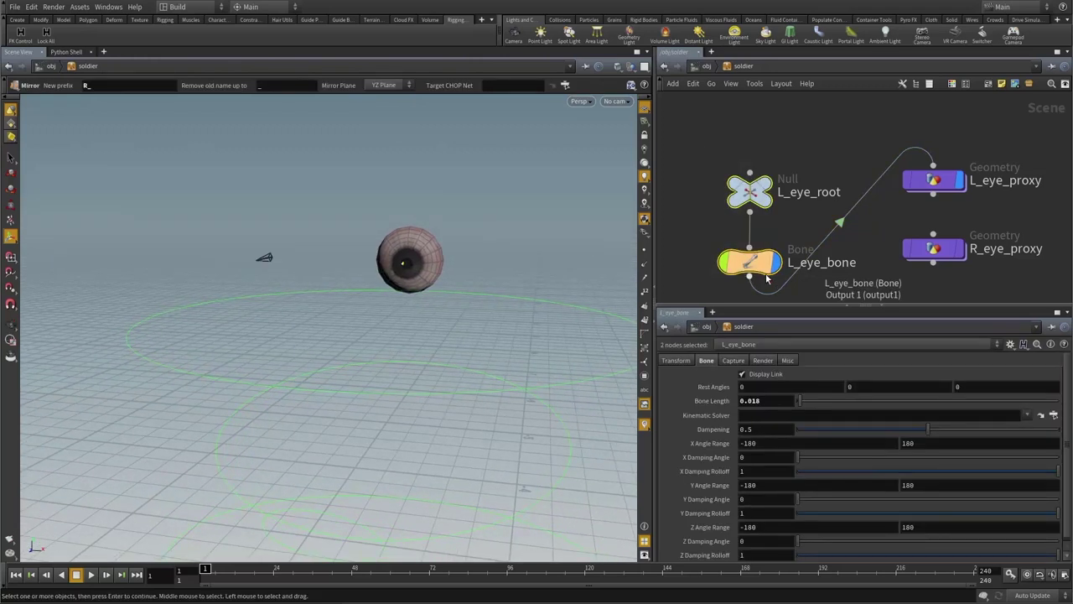
pyautogui.keyDown('alt'); pyautogui.moveTo(278, 265); pyautogui.dragTo(297, 257); pyautogui.keyUp('alt')
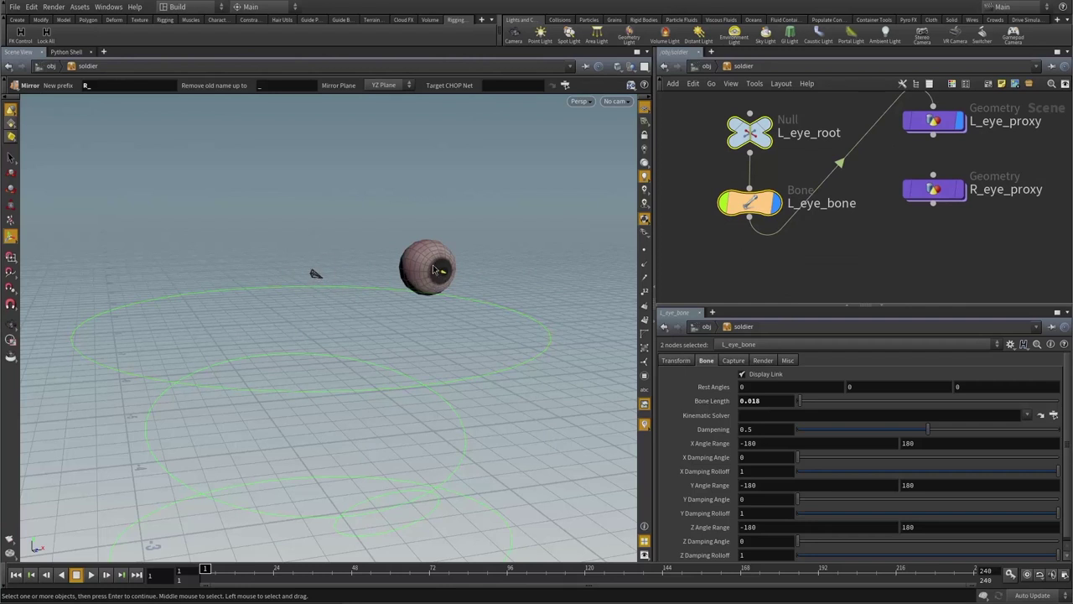
pyautogui.moveTo(762, 130)
pyautogui.rightClick(482, 198)
pyautogui.click(499, 210)
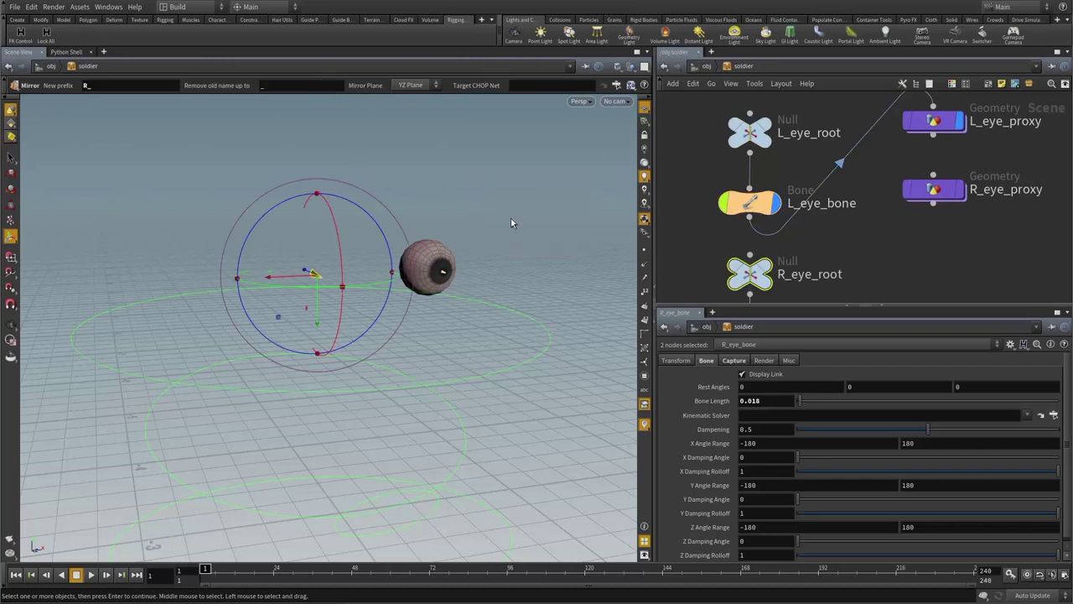
# - Inspect the mirrored R_eye_root and R_eye_bone in the network and around the eyes, and leave the Mirror tool
pyautogui.scroll(-2, 886, 234)
pyautogui.moveTo(730, 195); pyautogui.dragTo(795, 266)
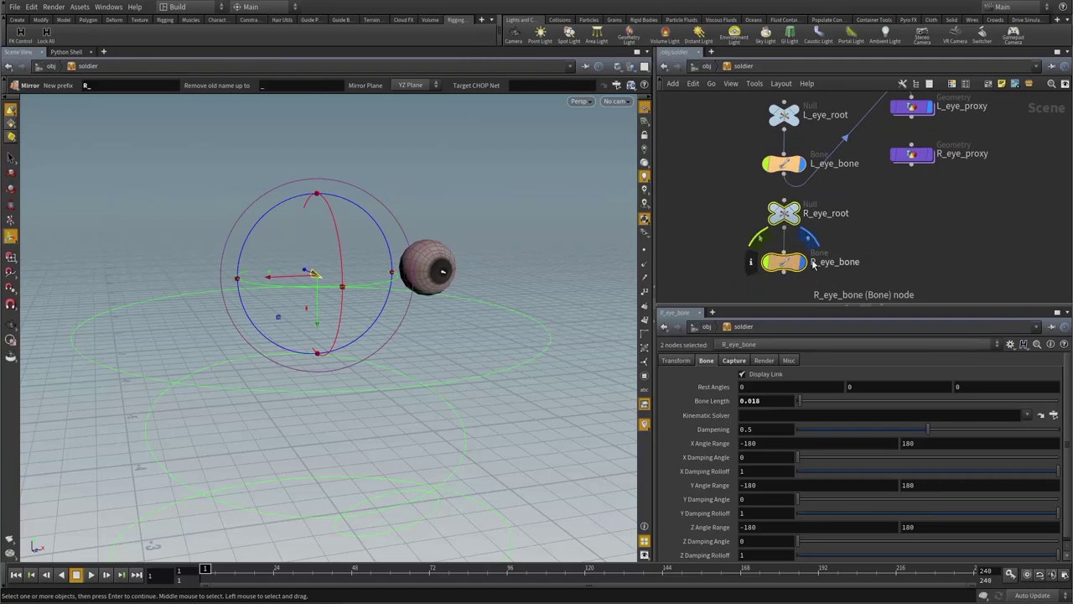
pyautogui.click(784, 213)
pyautogui.keyDown('alt'); pyautogui.moveTo(362, 262); pyautogui.dragTo(339, 264); pyautogui.keyUp('alt')
pyautogui.keyDown('alt'); pyautogui.moveTo(346, 262); pyautogui.dragTo(386, 253, button='right'); pyautogui.keyUp('alt')
pyautogui.click(752, 226)
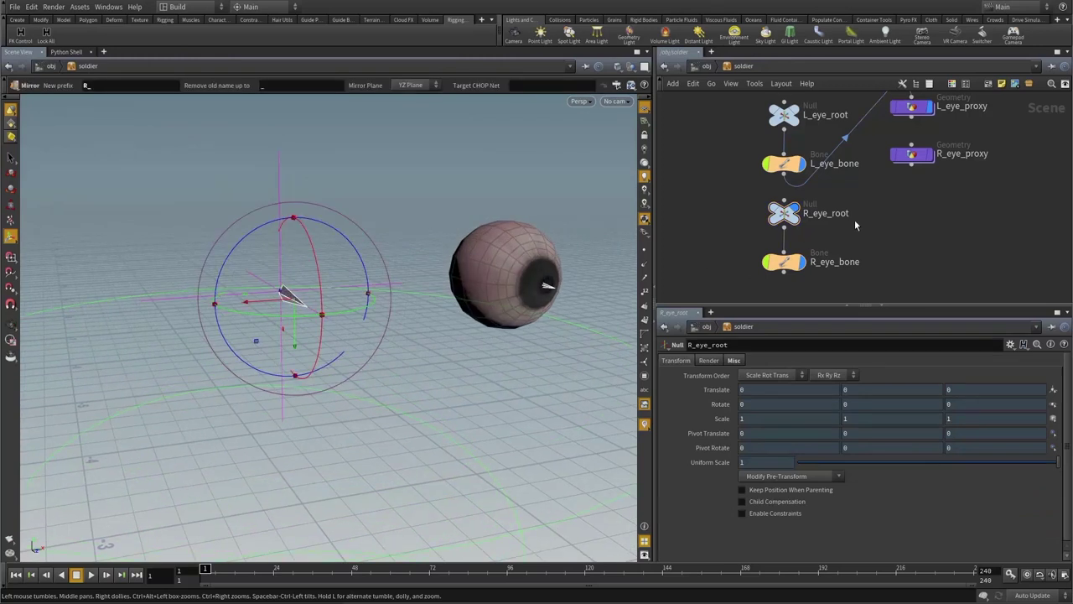
pyautogui.moveTo(855, 220); pyautogui.dragTo(818, 235, button='middle')
pyautogui.keyDown('alt'); pyautogui.moveTo(362, 283); pyautogui.dragTo(324, 270); pyautogui.keyUp('alt')
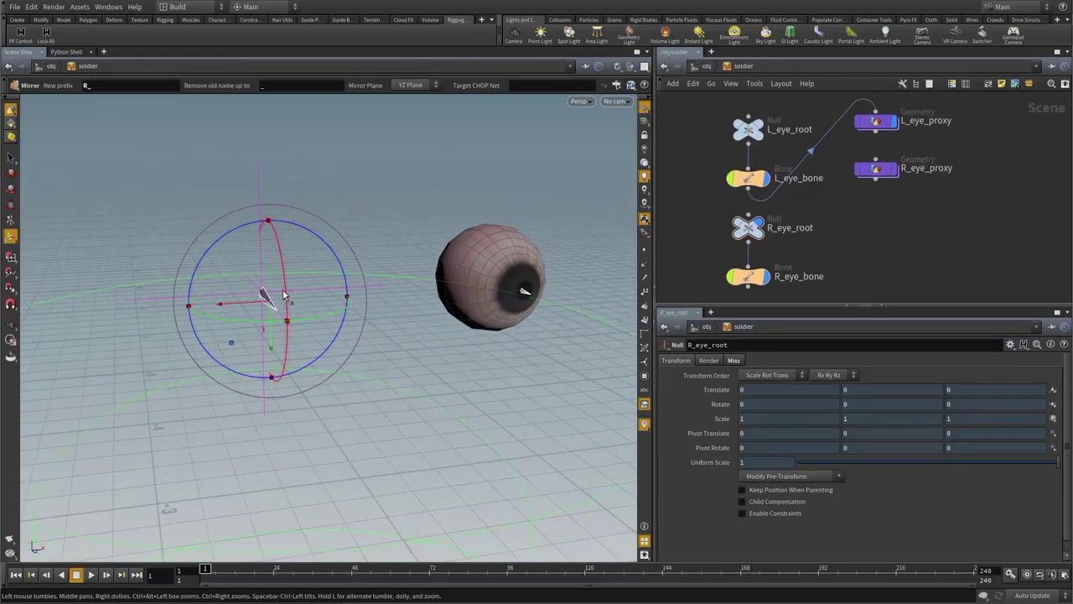
pyautogui.press('Escape')
pyautogui.moveTo(369, 309); pyautogui.dragTo(400, 304)
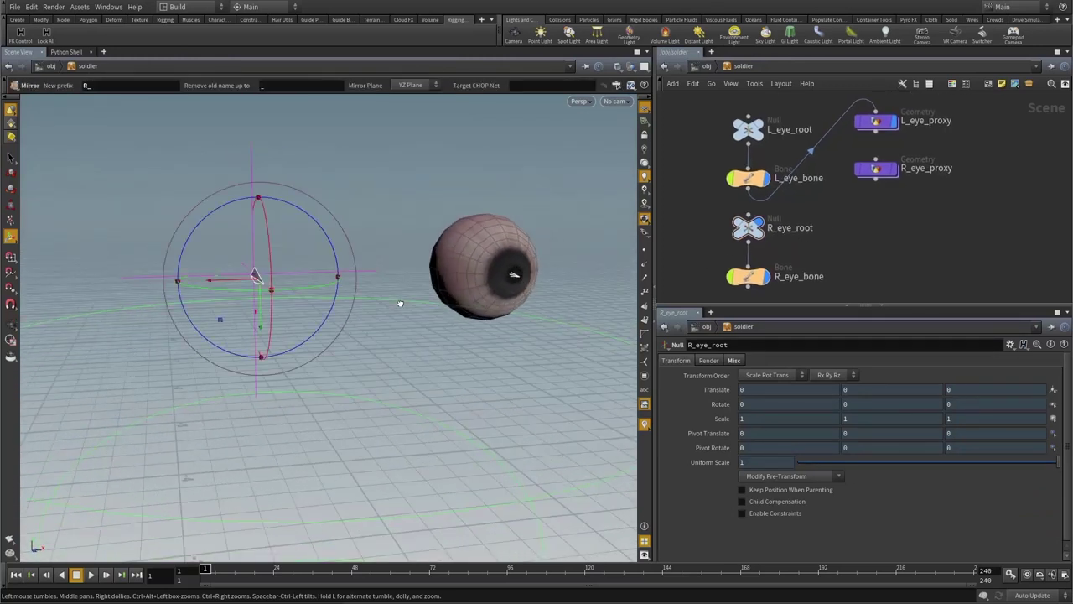
pyautogui.press('Escape')
# - Display R_eye_proxy and place its node beside R_eye_bone
pyautogui.scroll(-2, 903, 222)
pyautogui.moveTo(906, 219); pyautogui.dragTo(902, 195, button='middle')
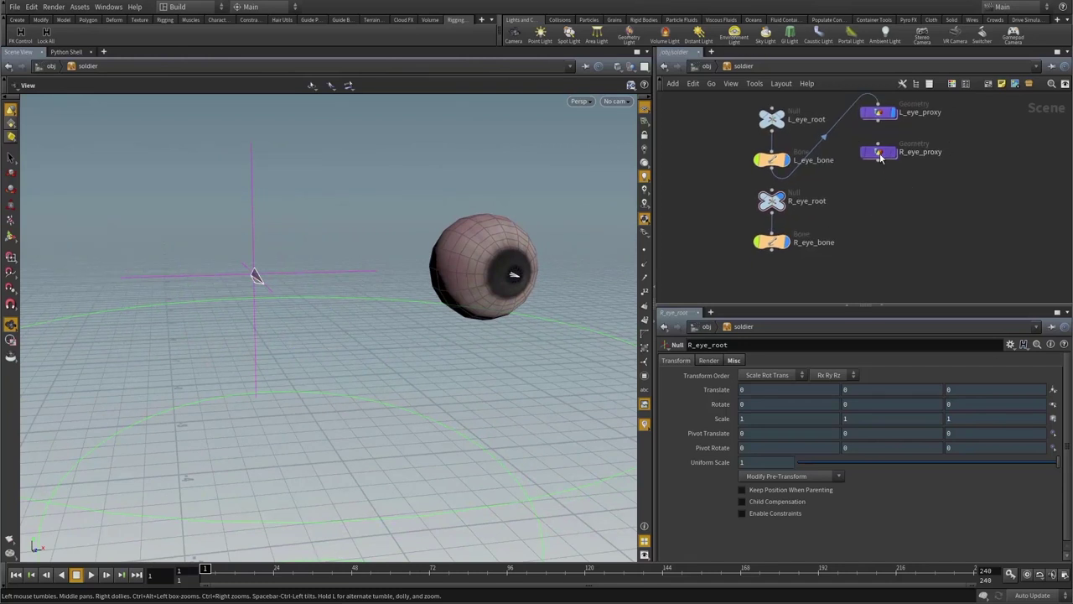
pyautogui.moveTo(896, 154); pyautogui.dragTo(873, 267)
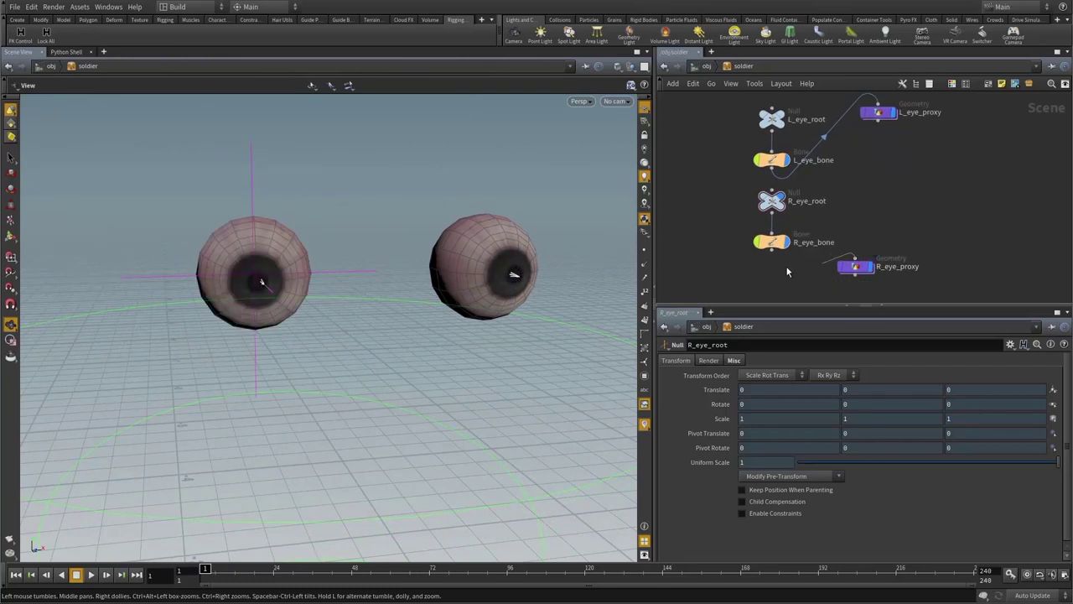
# - Inspect the contents of R_eye_proxy, and disconnect the node from R_eye_bone
pyautogui.doubleClick(854, 266)
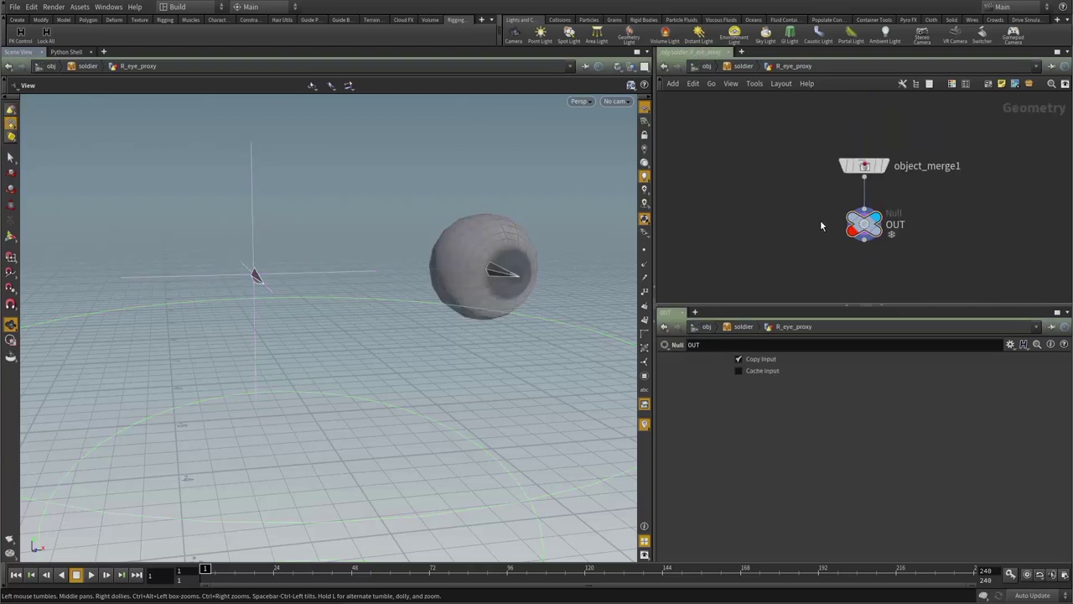
pyautogui.press('u')
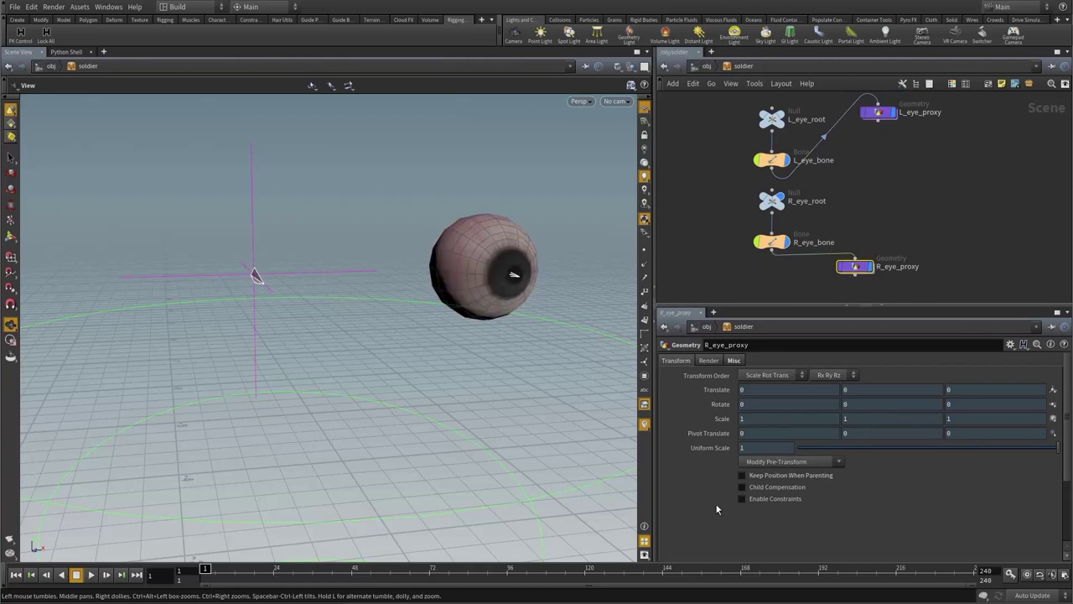
pyautogui.moveTo(856, 258); pyautogui.dragTo(893, 223)
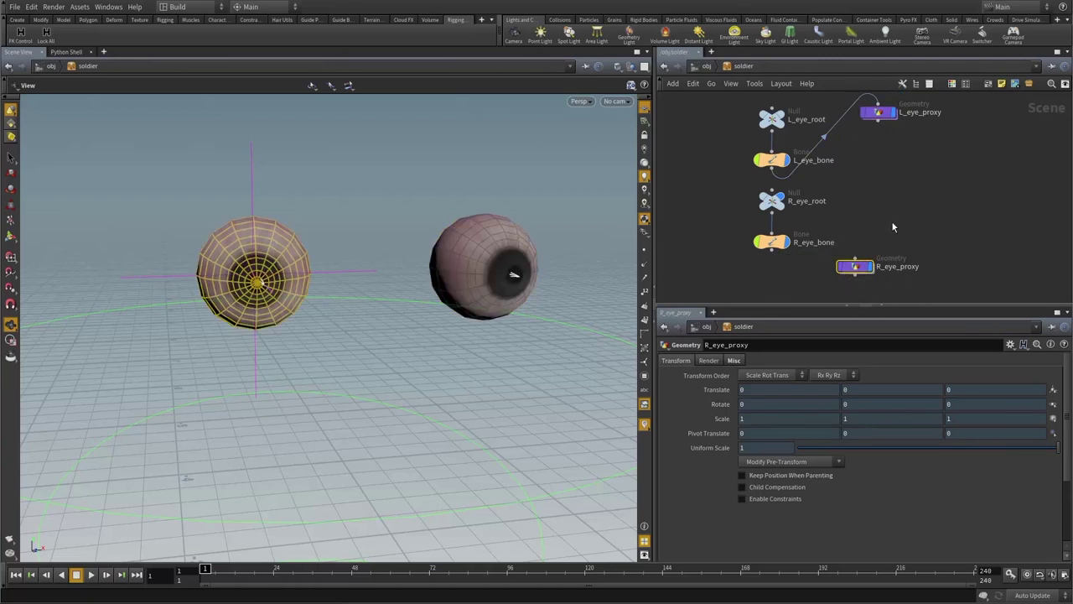
# - Enable Keep Position When Parenting on R_eye_proxy and parent it to R_eye_bone
pyautogui.click(790, 475)
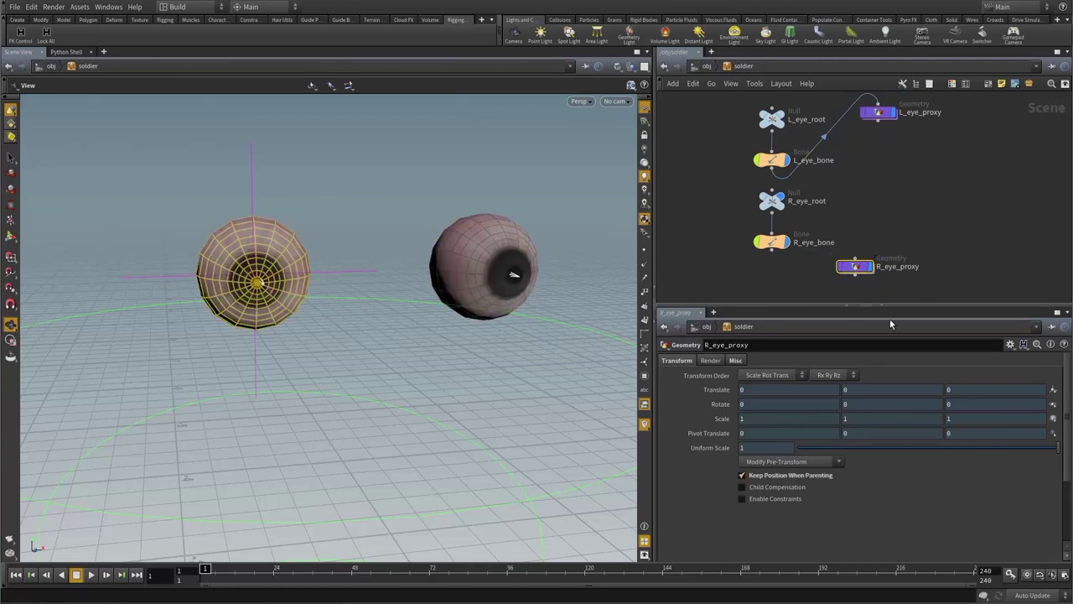
pyautogui.click(855, 259)
pyautogui.click(773, 254)
pyautogui.moveTo(480, 273)
pyautogui.mouseDown()
pyautogui.moveTo(441, 275)
pyautogui.moveTo(472, 272)
pyautogui.mouseUp()
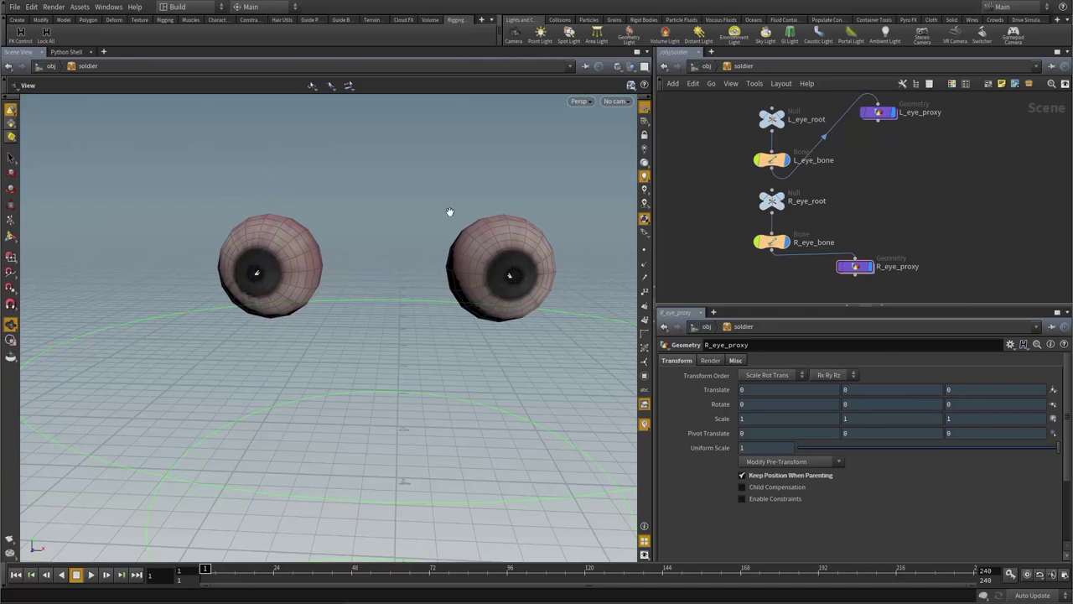
pyautogui.moveTo(408, 259); pyautogui.dragTo(376, 257)
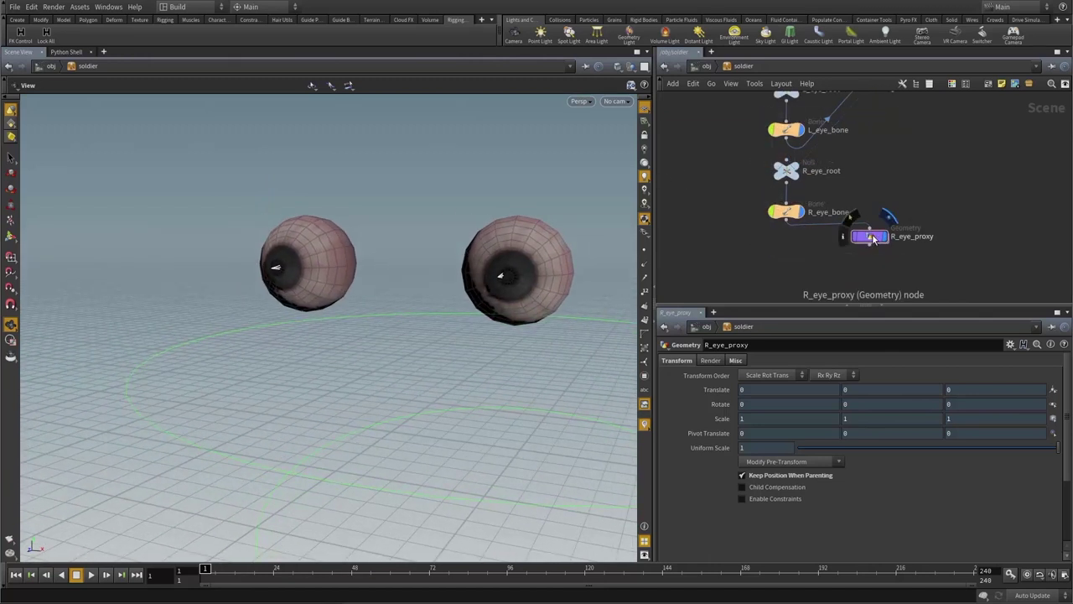
# - Stack R_eye_proxy beneath R_eye_bone and arrange the left eye's root, bone and proxy nodes beside the right eye chain
pyautogui.moveTo(872, 237); pyautogui.dragTo(788, 252)
pyautogui.scroll(-2, 904, 220)
pyautogui.moveTo(901, 198); pyautogui.dragTo(882, 243, button='middle')
pyautogui.moveTo(751, 146); pyautogui.dragTo(879, 132)
pyautogui.scroll(-2, 909, 181)
pyautogui.moveTo(912, 191); pyautogui.dragTo(901, 204, button='middle')
pyautogui.moveTo(905, 202); pyautogui.dragTo(886, 227)
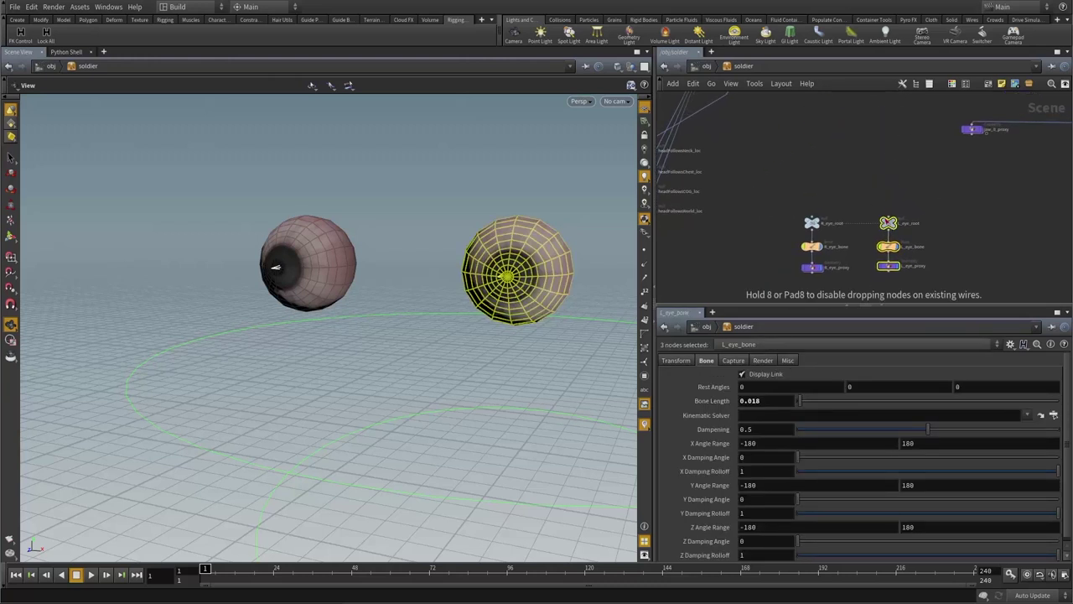
# - Try to parent R_eye_root and L_eye_root to head_bone1, and undo the connection
pyautogui.click(857, 200)
pyautogui.moveTo(857, 199); pyautogui.dragTo(847, 185, button='middle')
pyautogui.moveTo(780, 185); pyautogui.dragTo(938, 209)
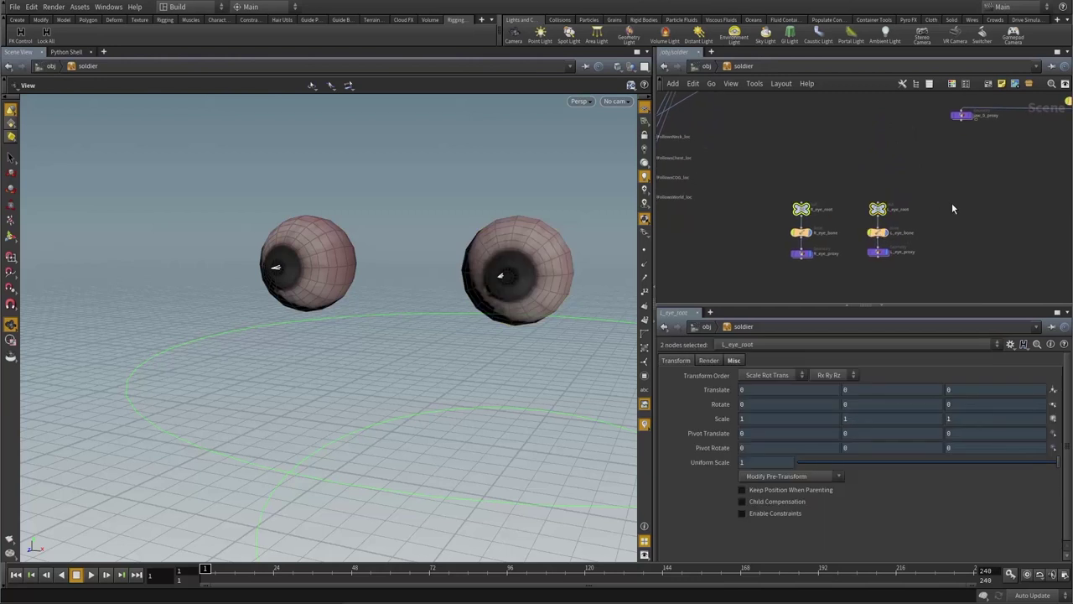
pyautogui.scroll(-3, 923, 219)
pyautogui.moveTo(996, 175); pyautogui.dragTo(949, 195, button='middle')
pyautogui.scroll(3, 948, 194)
pyautogui.moveTo(932, 139); pyautogui.dragTo(925, 183, button='middle')
pyautogui.moveTo(933, 221); pyautogui.dragTo(982, 154, button='middle')
pyautogui.click(731, 221)
pyautogui.moveTo(720, 222); pyautogui.dragTo(841, 242)
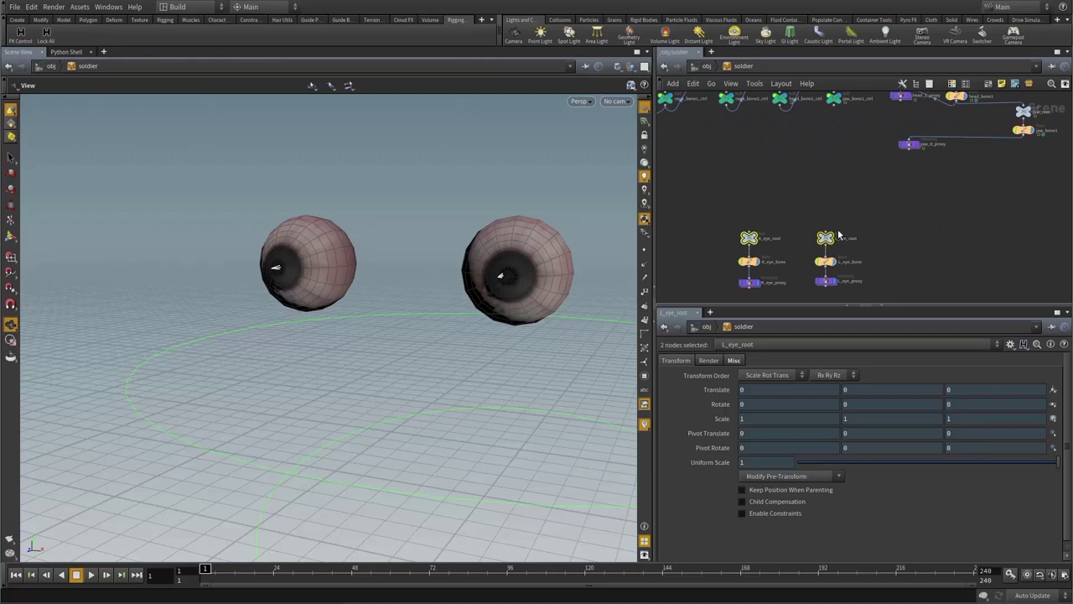
pyautogui.click(751, 233)
pyautogui.click(956, 104)
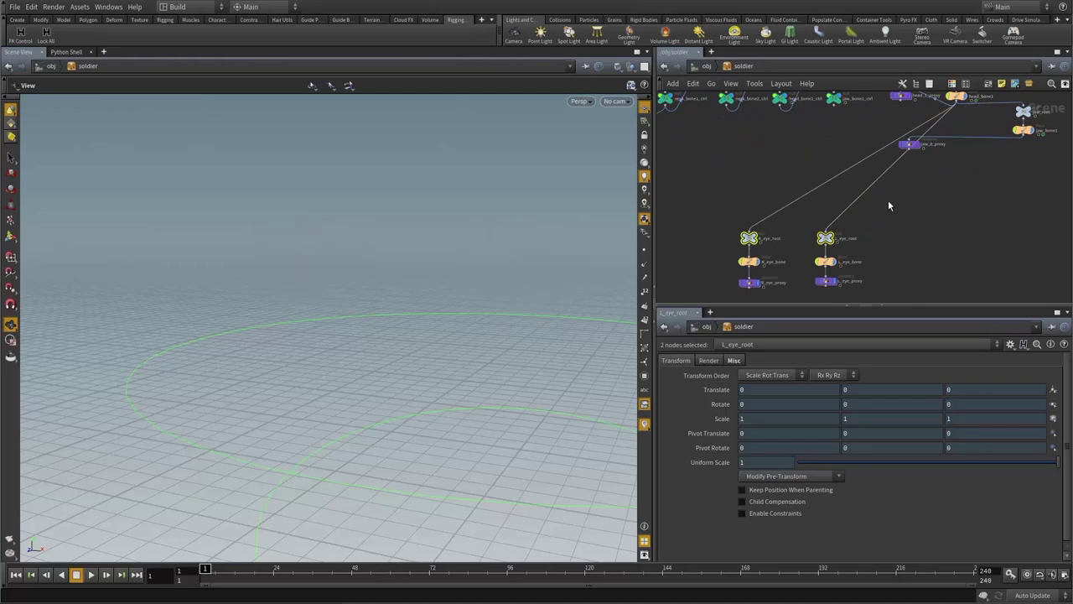
pyautogui.hotkey('ctrl', 'z')
# - Enable Keep Position When Parenting on R_eye_root and L_eye_root, and parent both to head_bone1
pyautogui.moveTo(696, 213); pyautogui.dragTo(876, 252)
pyautogui.click(742, 490)
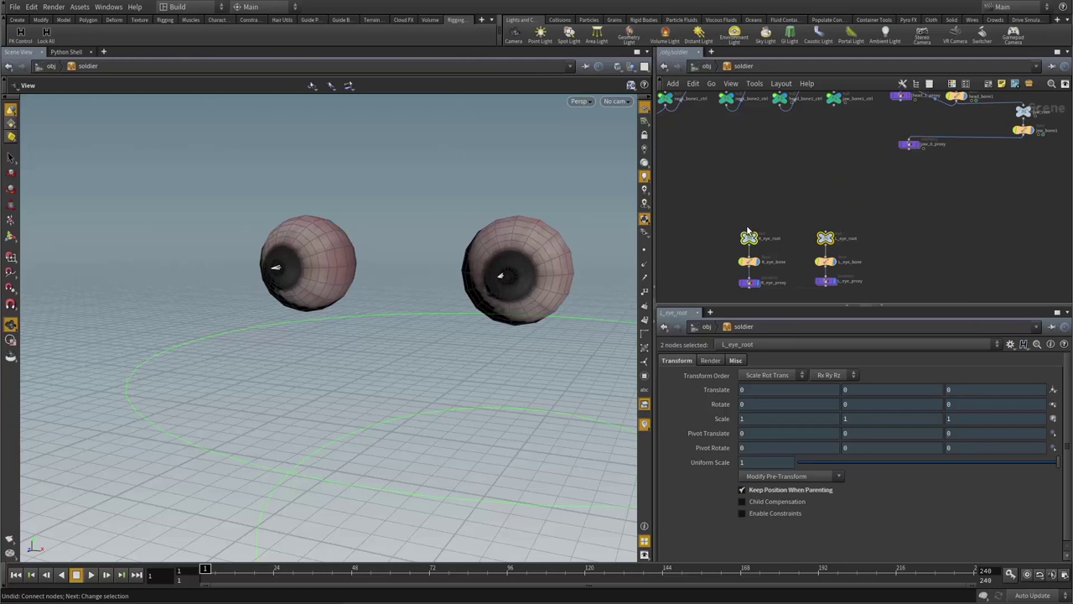
pyautogui.moveTo(749, 232); pyautogui.dragTo(956, 101)
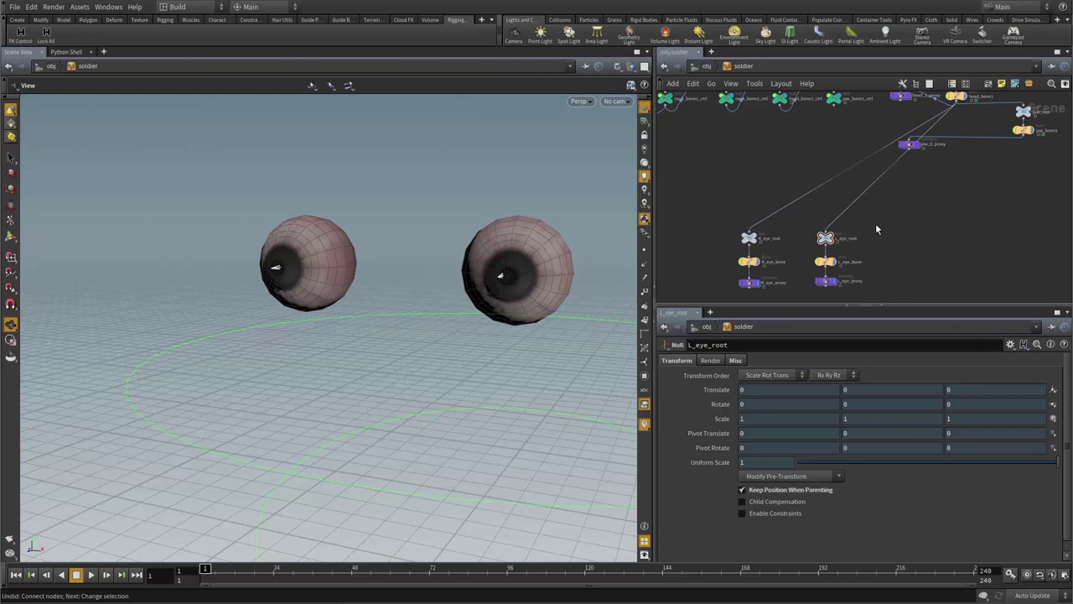
# - Redisplay the neck, head and jaw proxy geometry around the eyes
pyautogui.moveTo(941, 185); pyautogui.dragTo(895, 266, button='middle')
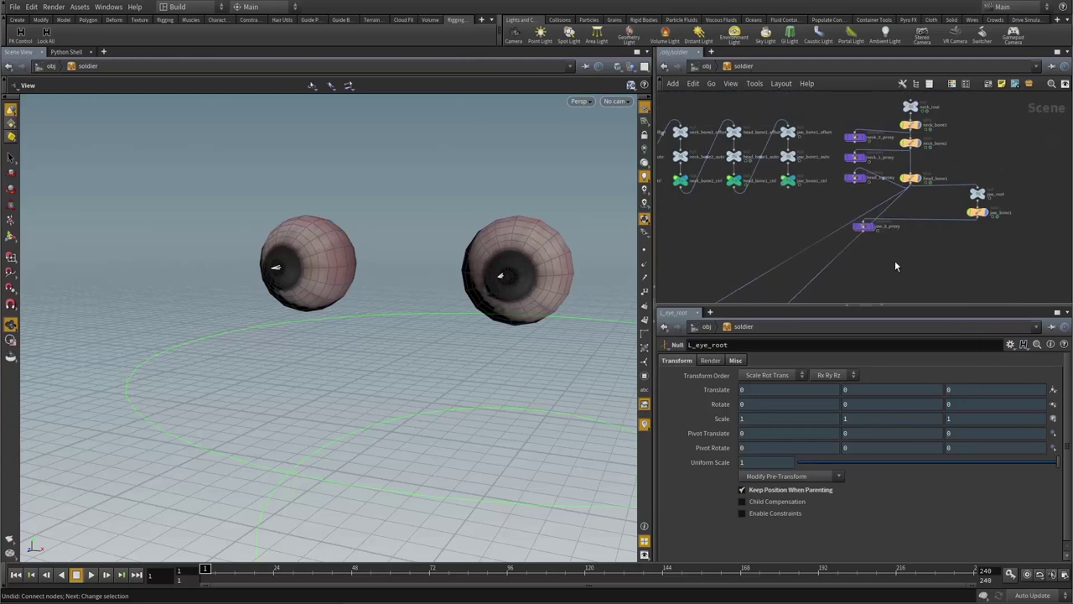
pyautogui.moveTo(863, 261); pyautogui.dragTo(854, 134)
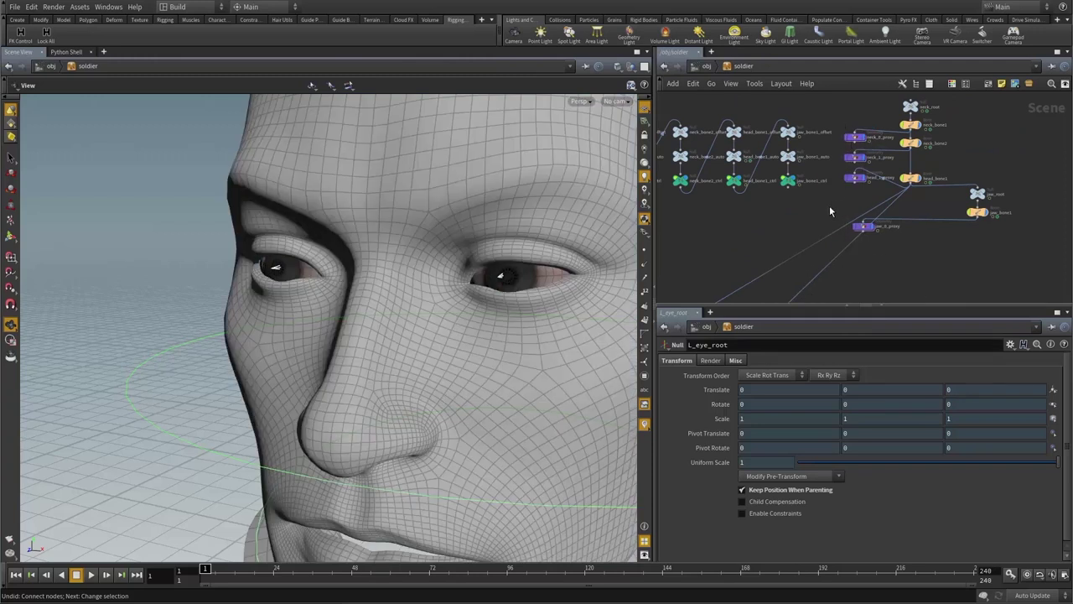
pyautogui.scroll(-4, 397, 273)
pyautogui.moveTo(397, 273)
pyautogui.mouseDown()
pyautogui.moveTo(369, 264)
pyautogui.moveTo(407, 257)
pyautogui.mouseUp()
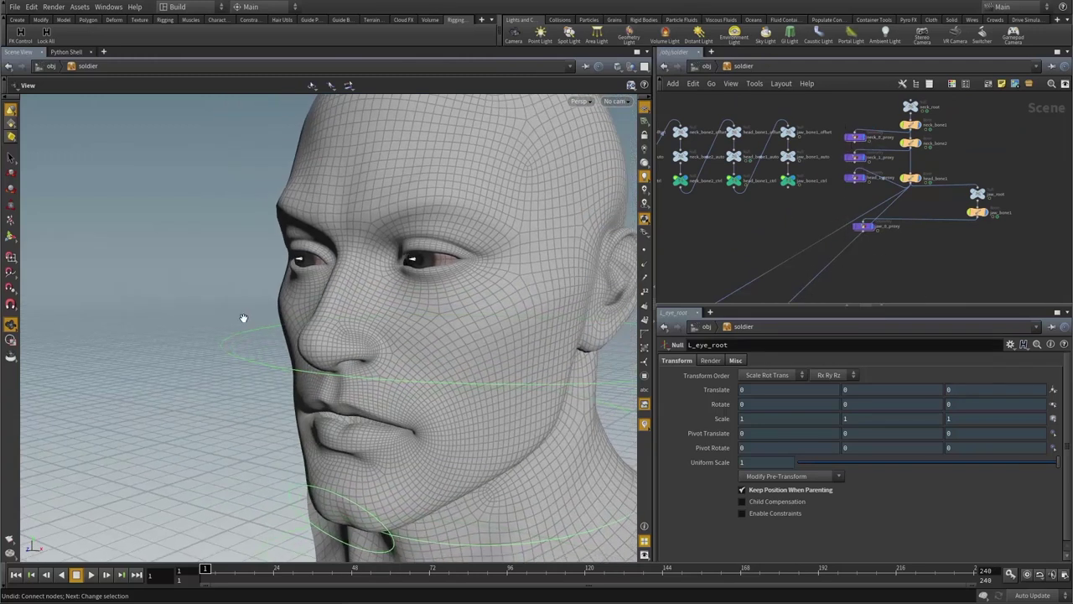
# - Test the eye parenting by rotating head_bone1_ctrl, and undo the rotation
pyautogui.press('r')
pyautogui.click(222, 338)
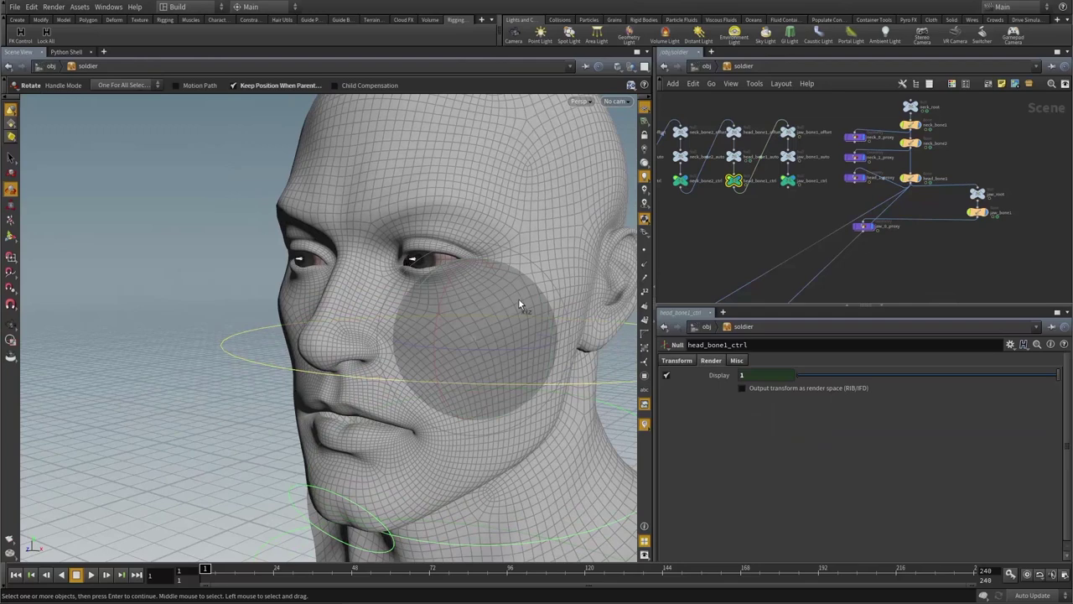
pyautogui.moveTo(484, 327)
pyautogui.mouseDown()
pyautogui.moveTo(474, 313)
pyautogui.moveTo(480, 331)
pyautogui.moveTo(493, 312)
pyautogui.moveTo(479, 321)
pyautogui.mouseUp()
pyautogui.click(737, 252)
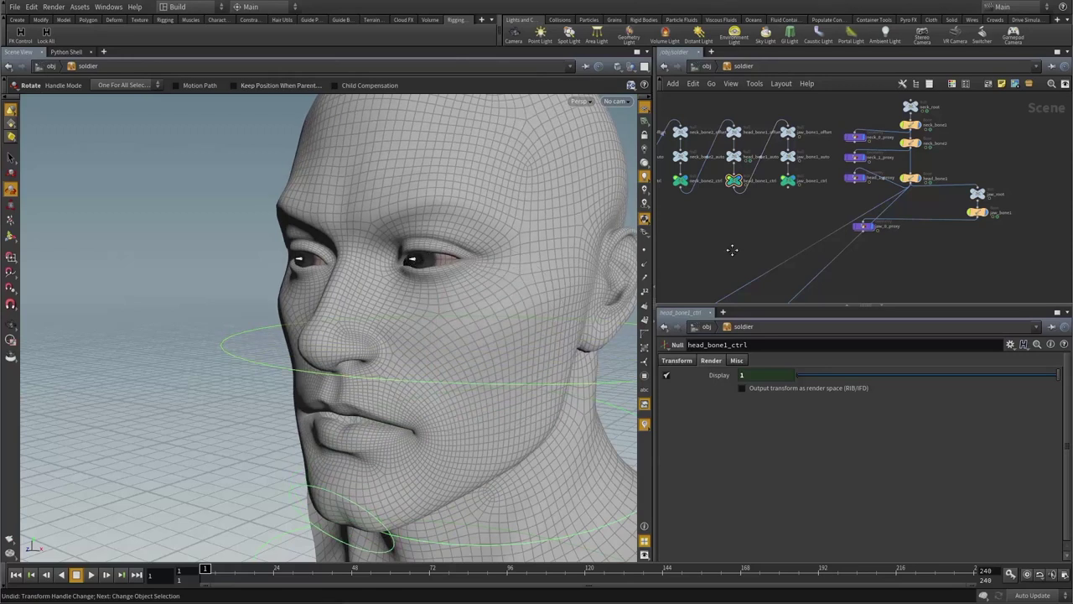
# - Examine the root, bone and proxy chains of both eyes in the network and on the head
pyautogui.moveTo(733, 249); pyautogui.dragTo(801, 134, button='middle')
pyautogui.scroll(-1, 797, 138)
pyautogui.moveTo(726, 174); pyautogui.dragTo(865, 191)
pyautogui.scroll(4, 820, 201)
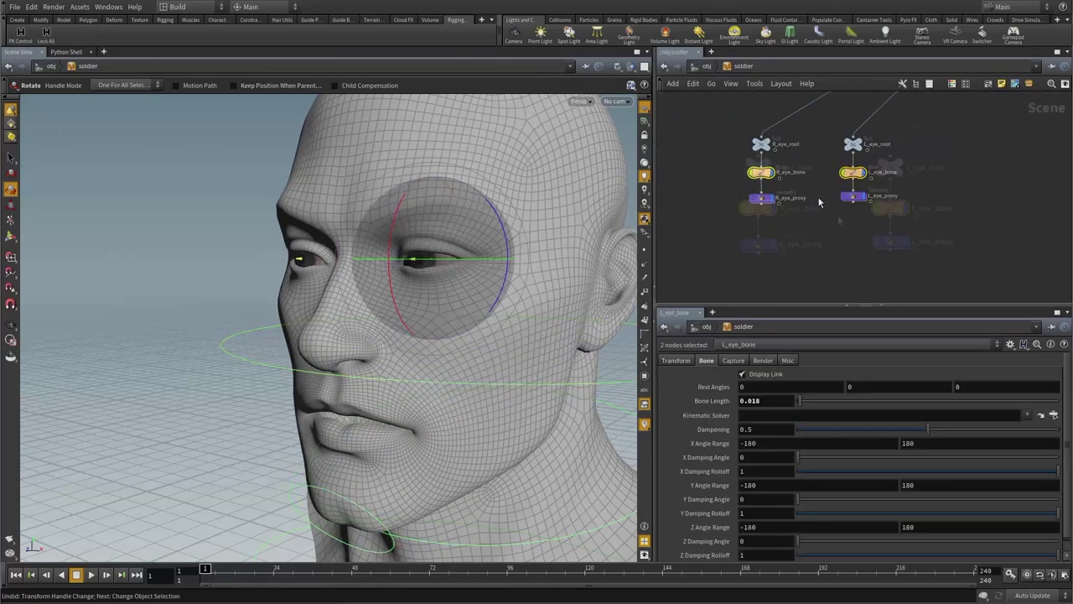
pyautogui.moveTo(819, 201); pyautogui.dragTo(844, 187, button='middle')
pyautogui.scroll(-2, 842, 193)
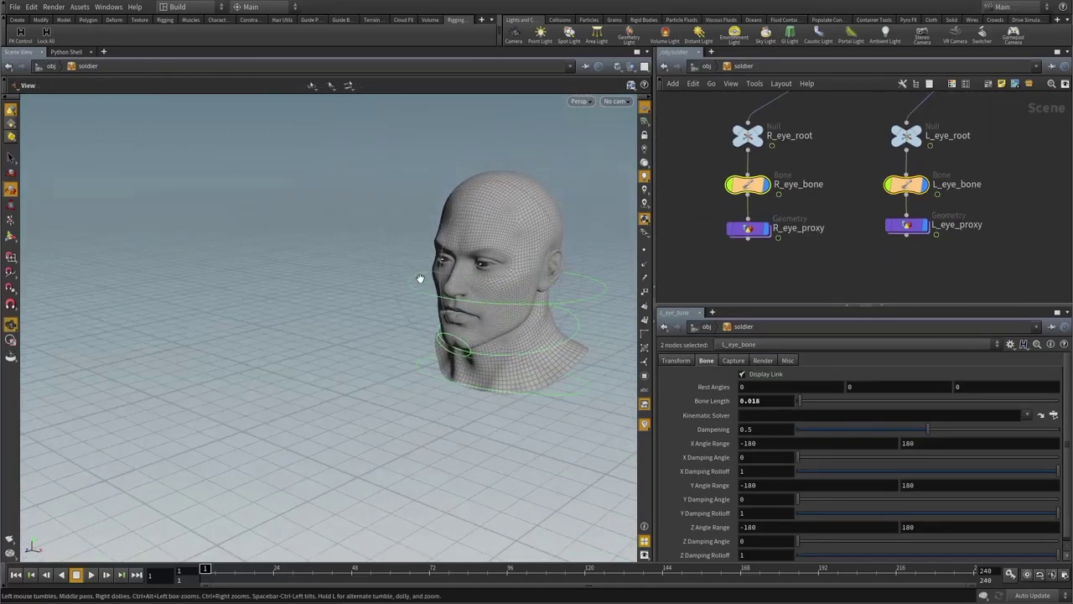
pyautogui.scroll(-5, 819, 264)
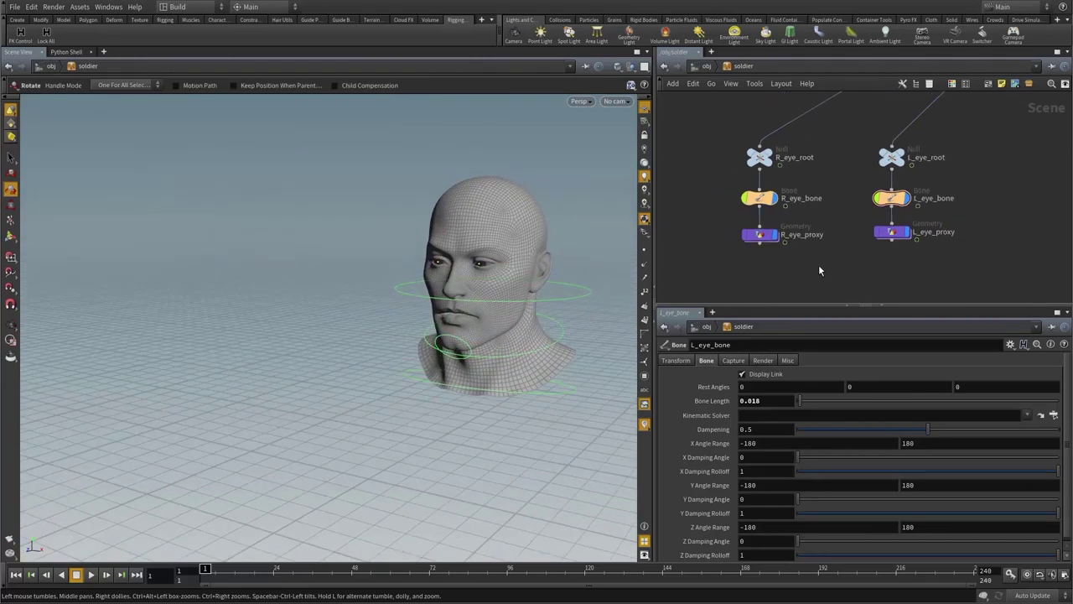
pyautogui.moveTo(717, 148); pyautogui.dragTo(717, 126)
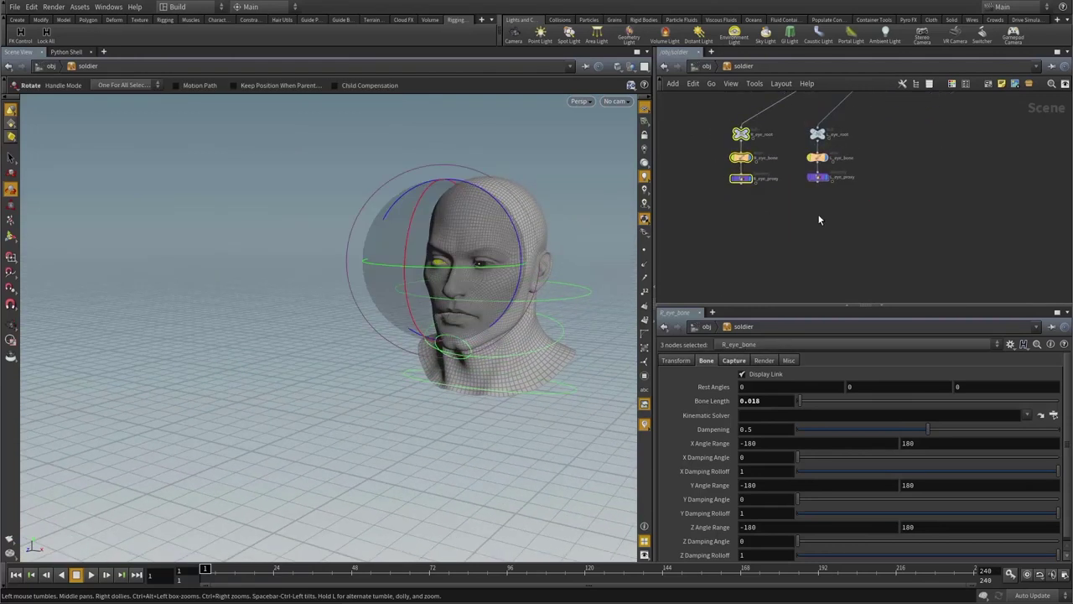
pyautogui.moveTo(839, 204); pyautogui.dragTo(799, 120)
pyautogui.click(777, 209)
pyautogui.moveTo(845, 219); pyautogui.dragTo(659, 154)
pyautogui.click(767, 230)
pyautogui.moveTo(754, 250); pyautogui.dragTo(730, 233, button='middle')
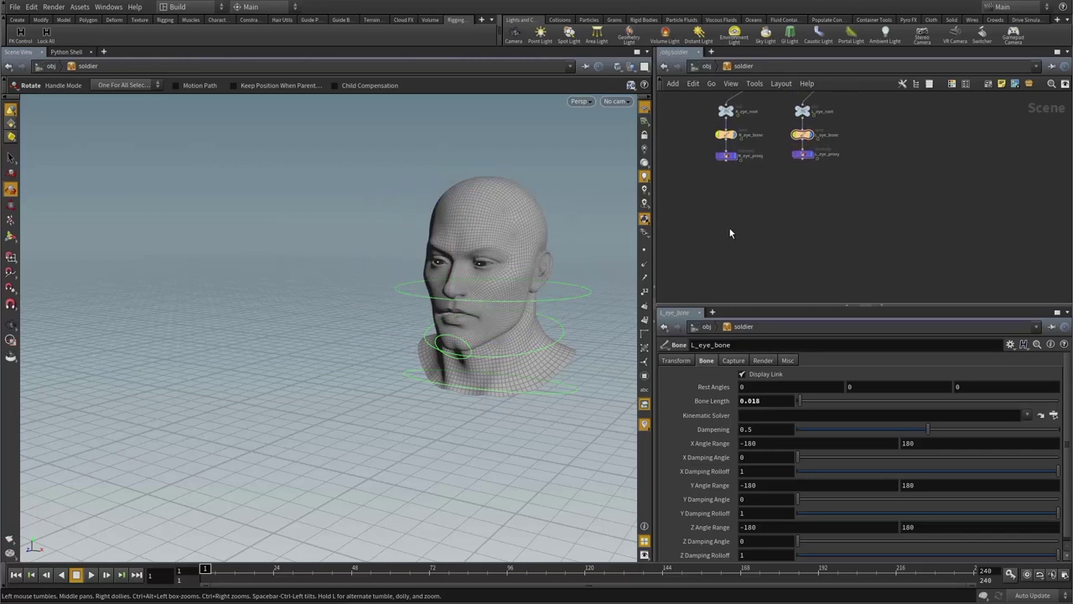
# - Create an FK control from L_eye_root with the prefix L_eye
pyautogui.click(21, 35)
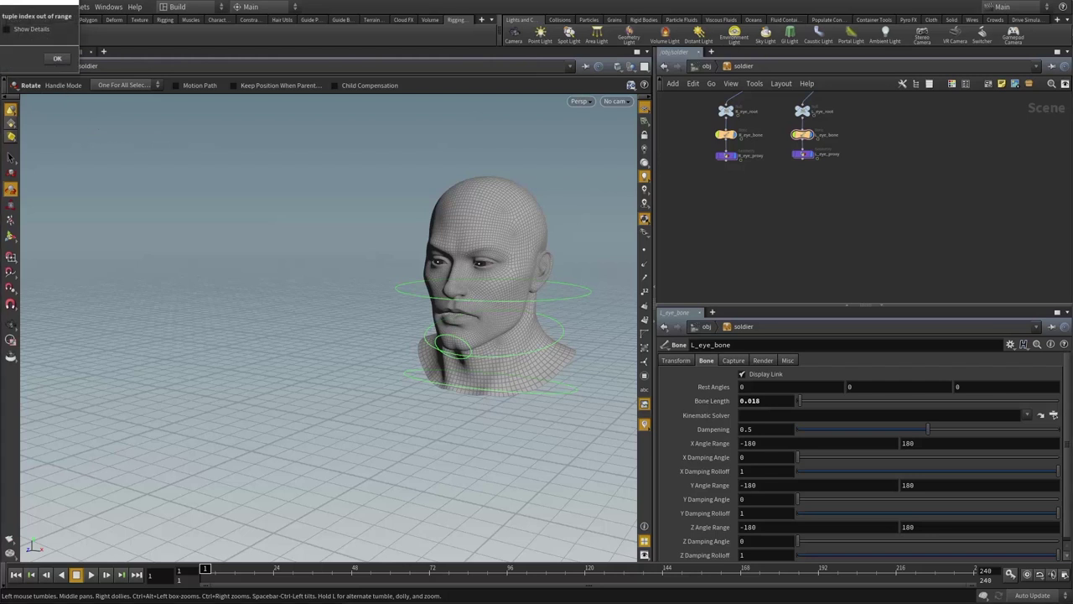
pyautogui.click(56, 58)
pyautogui.moveTo(792, 128); pyautogui.dragTo(800, 186, button='middle')
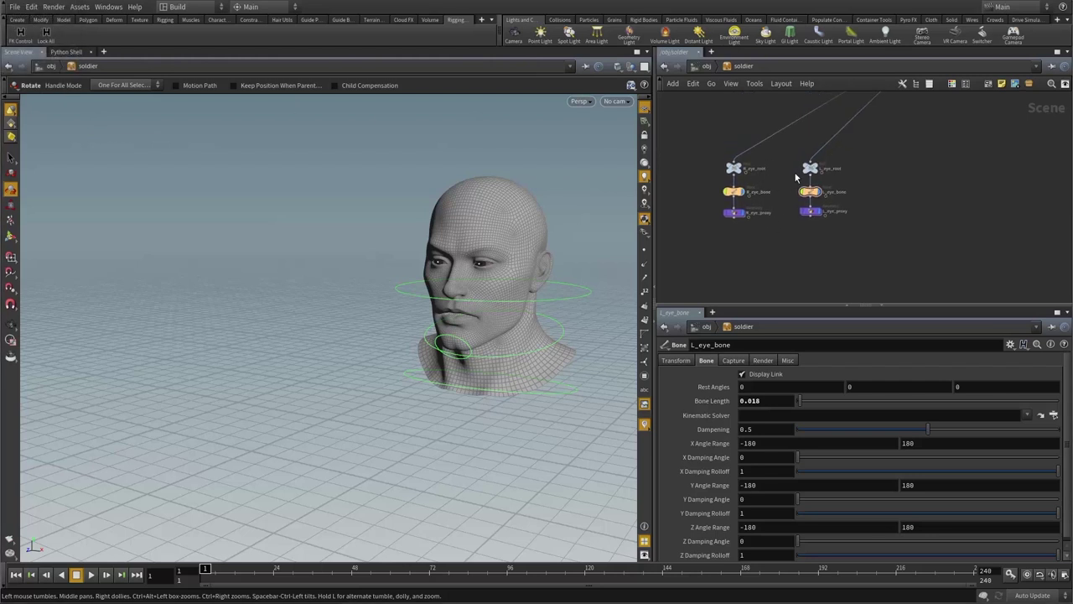
pyautogui.click(808, 167)
pyautogui.click(22, 37)
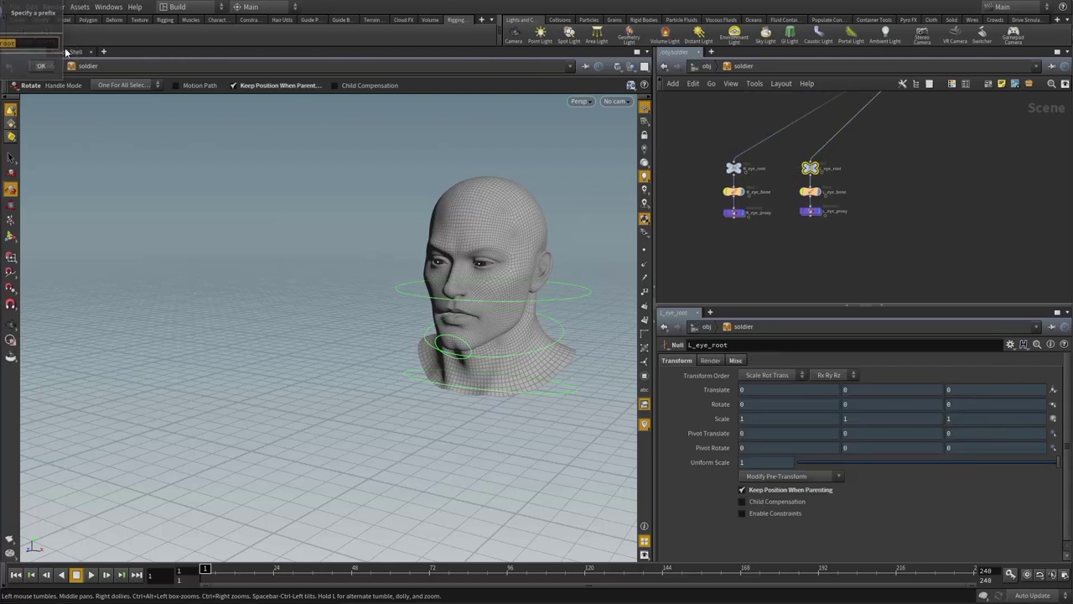
pyautogui.moveTo(658, 268); pyautogui.dragTo(637, 220)
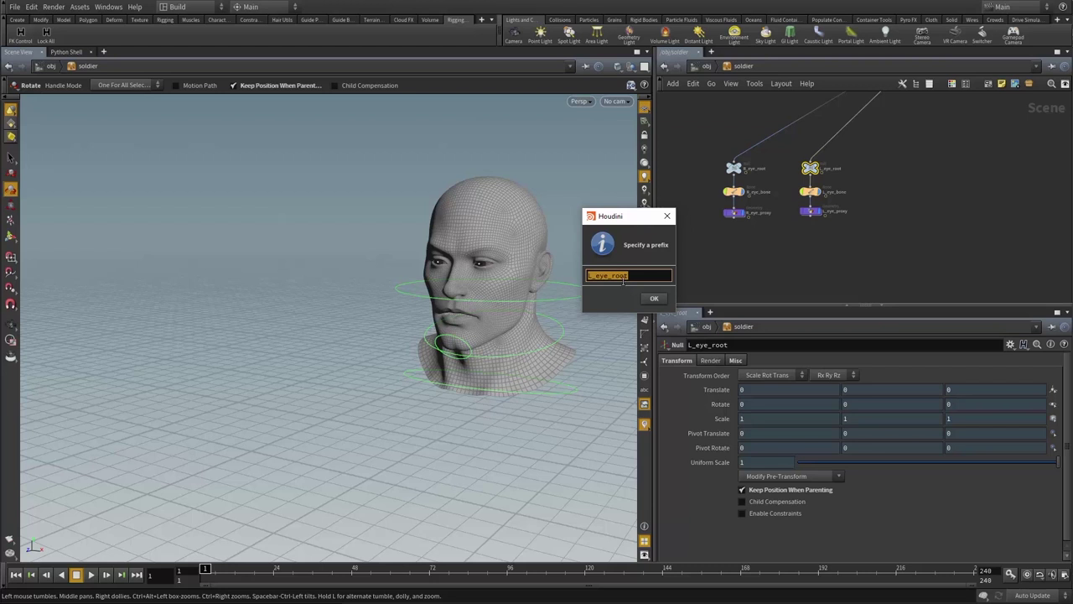
pyautogui.click(592, 277)
pyautogui.moveTo(611, 276); pyautogui.dragTo(640, 276)
pyautogui.press('BackSpace')
pyautogui.click(654, 299)
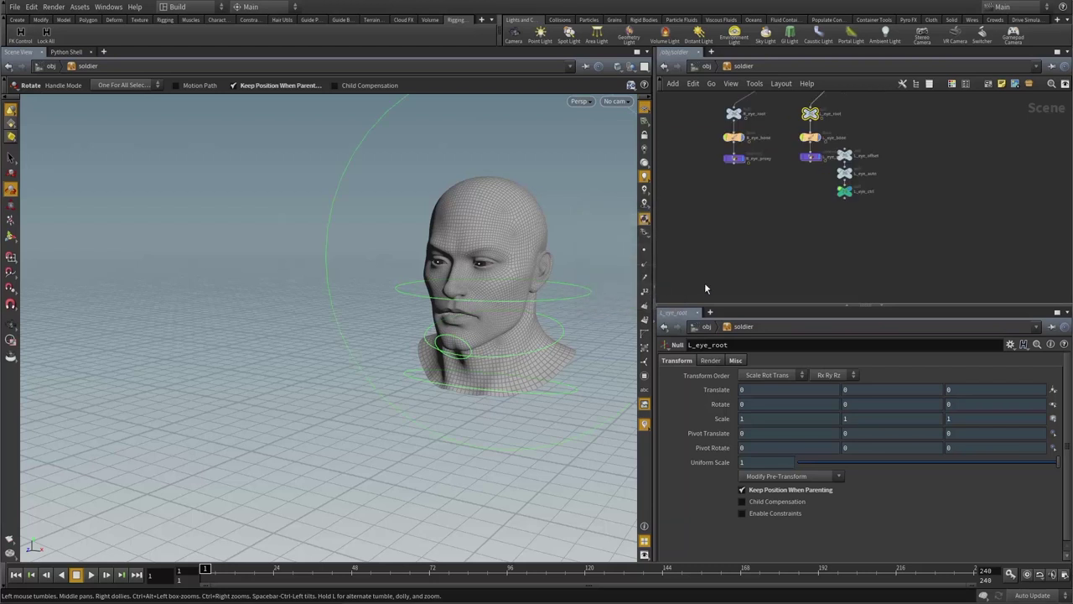
# - Move the L_eye_offset, L_eye_auto and L_eye_ctrl nodes beneath L_eye_proxy
pyautogui.moveTo(831, 228); pyautogui.dragTo(832, 252, button='middle')
pyautogui.moveTo(870, 249); pyautogui.dragTo(814, 213)
pyautogui.scroll(2, 875, 221)
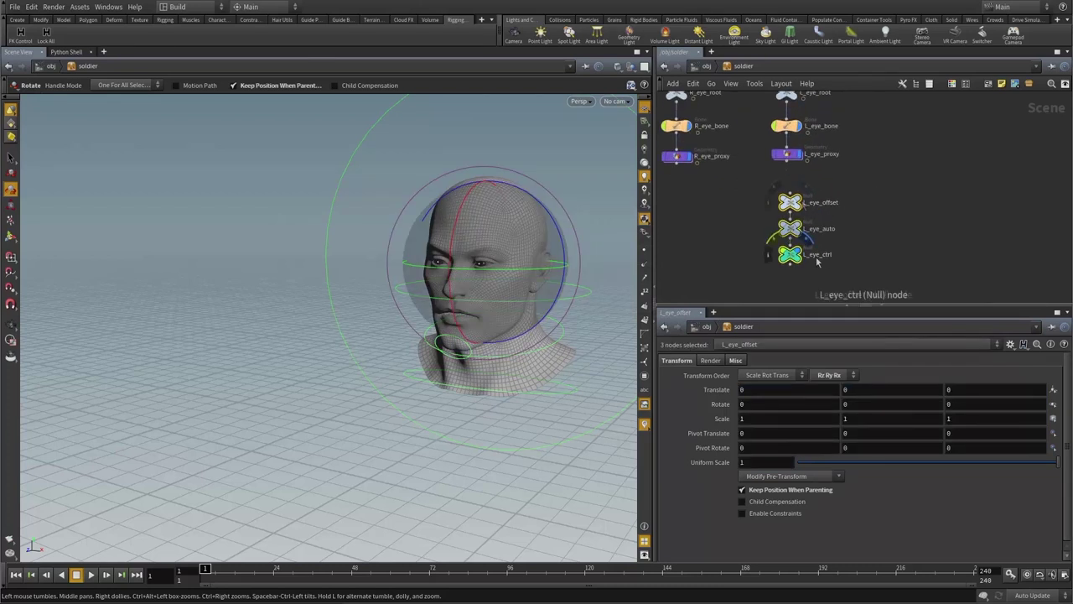
pyautogui.click(851, 241)
# - Create an FK control from R_eye_root with the prefix R_eye
pyautogui.moveTo(776, 226); pyautogui.dragTo(817, 248, button='middle')
pyautogui.click(779, 137)
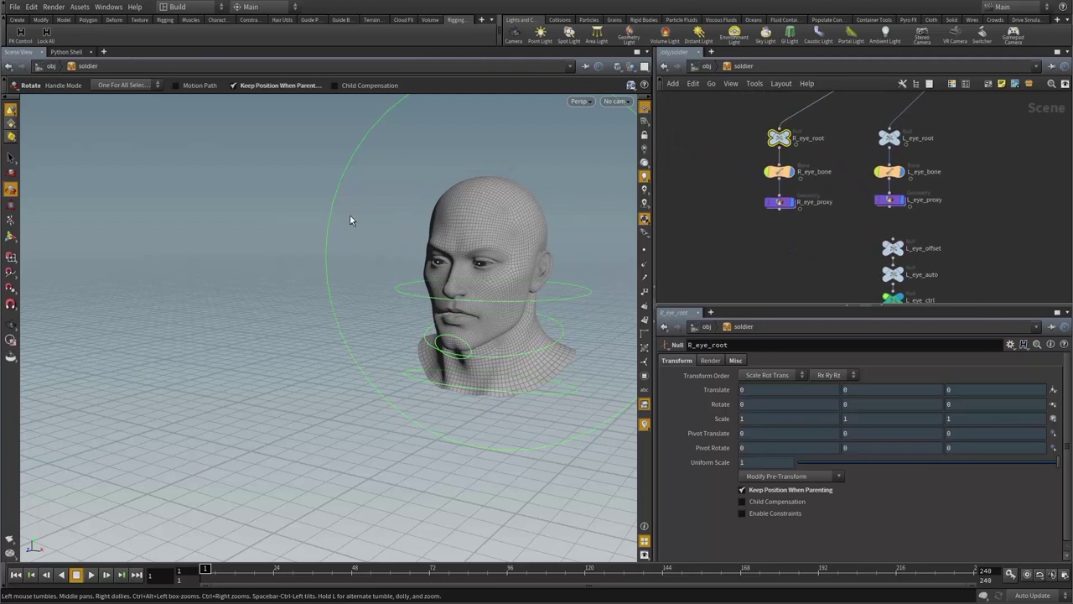
pyautogui.click(20, 34)
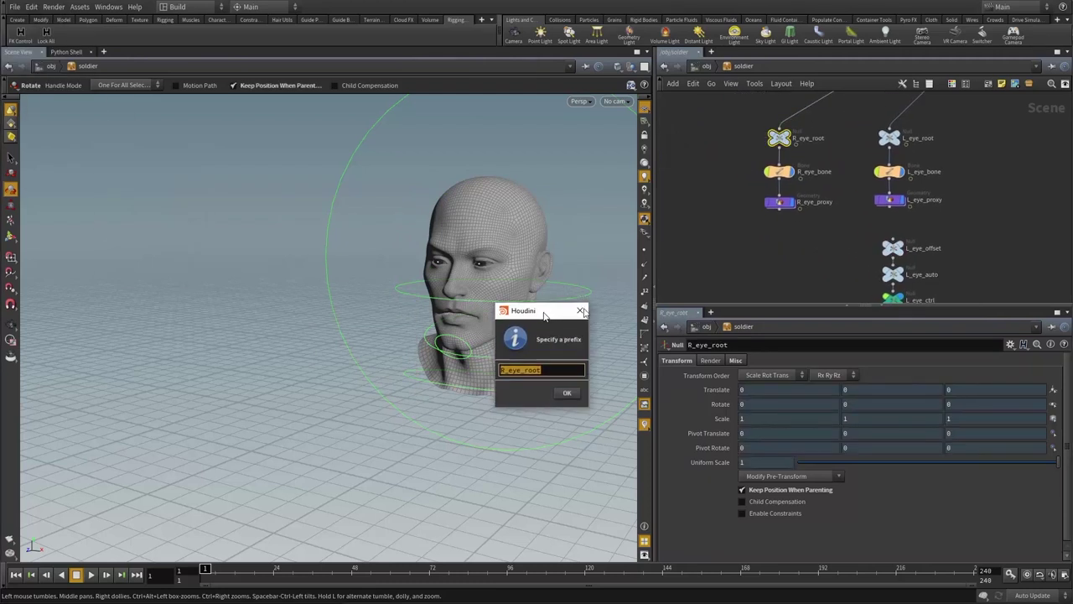
pyautogui.moveTo(543, 315); pyautogui.dragTo(594, 309)
pyautogui.click(591, 364)
pyautogui.press('BackSpace')
pyautogui.press('BackSpace')
pyautogui.press('BackSpace')
pyautogui.press('BackSpace')
pyautogui.press('BackSpace')
pyautogui.click(617, 388)
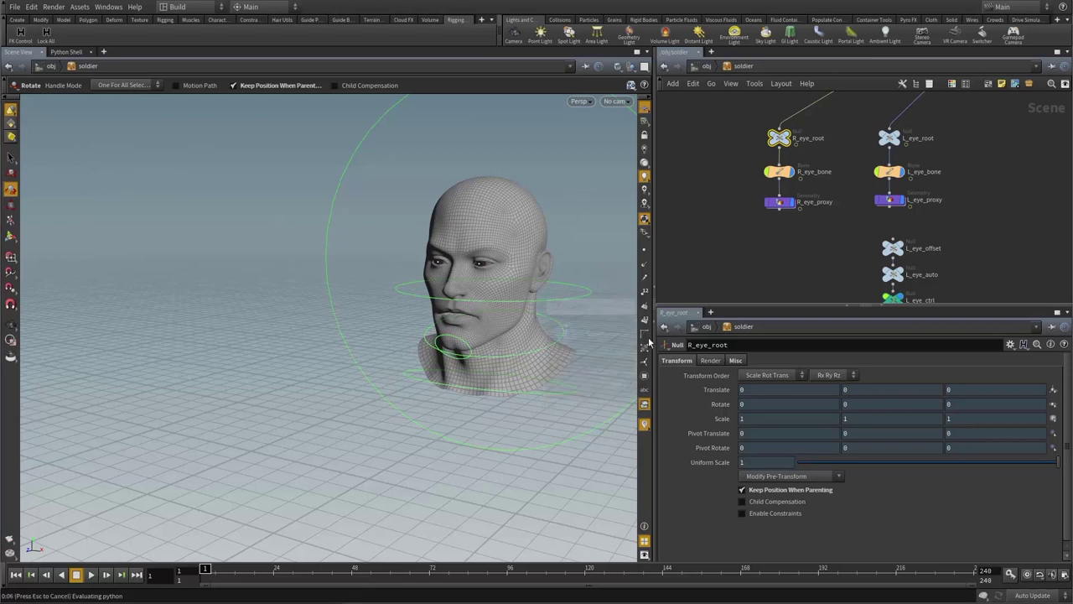
# - Place the R_eye_offset, R_eye_auto and R_eye_ctrl nodes beneath R_eye_proxy, level with the left eye's control chain
pyautogui.moveTo(781, 259); pyautogui.dragTo(782, 278, button='middle')
pyautogui.moveTo(841, 234); pyautogui.dragTo(741, 194)
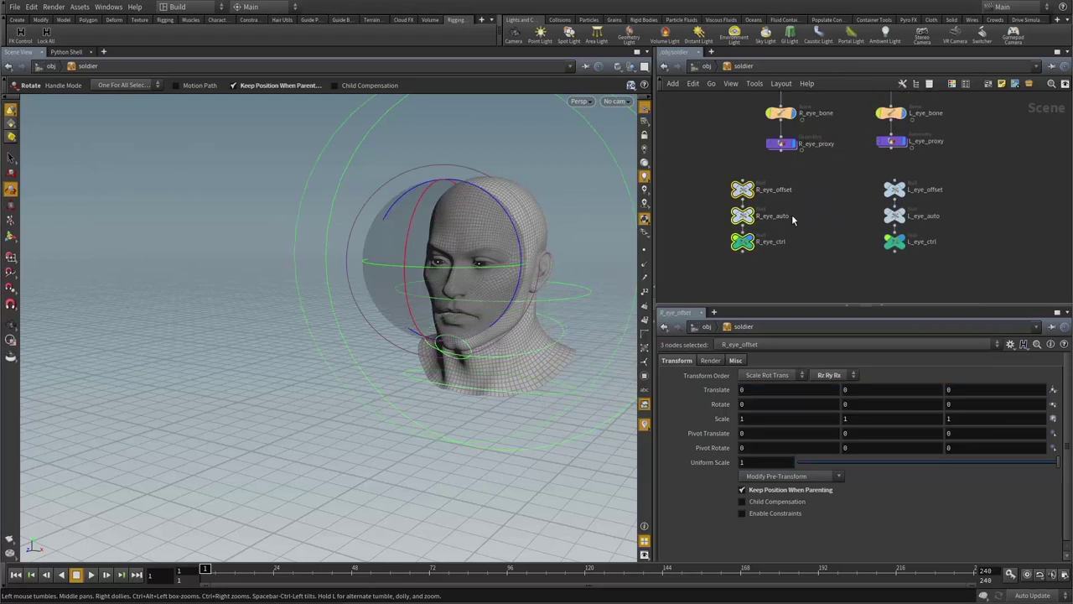
pyautogui.click(802, 260)
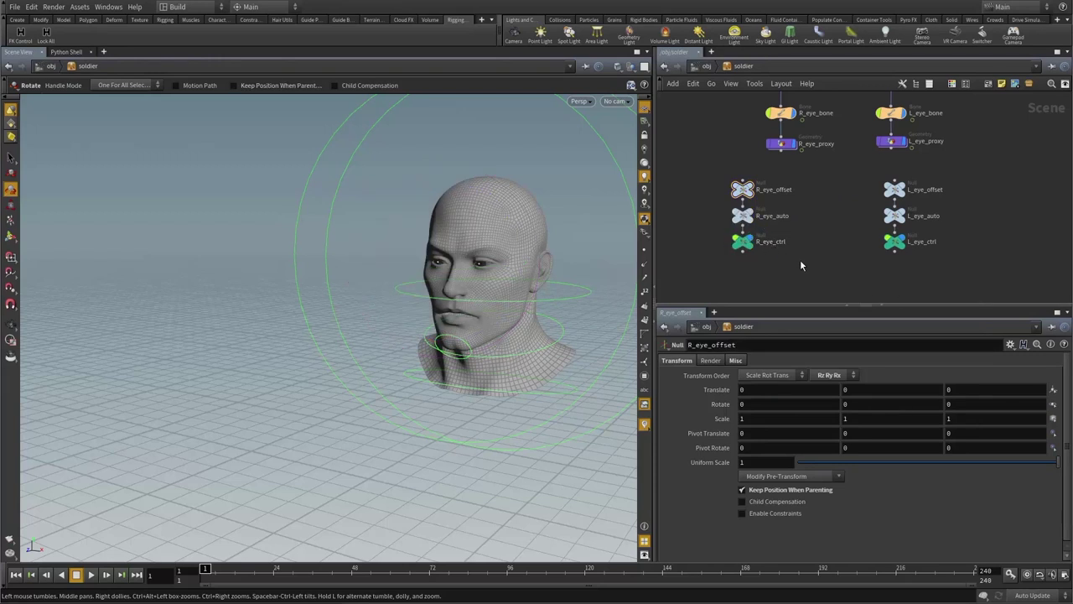
# - Set the control type of both R_eye_ctrl and L_eye_ctrl to Null
pyautogui.moveTo(397, 306); pyautogui.dragTo(486, 281)
pyautogui.moveTo(701, 233); pyautogui.dragTo(907, 263)
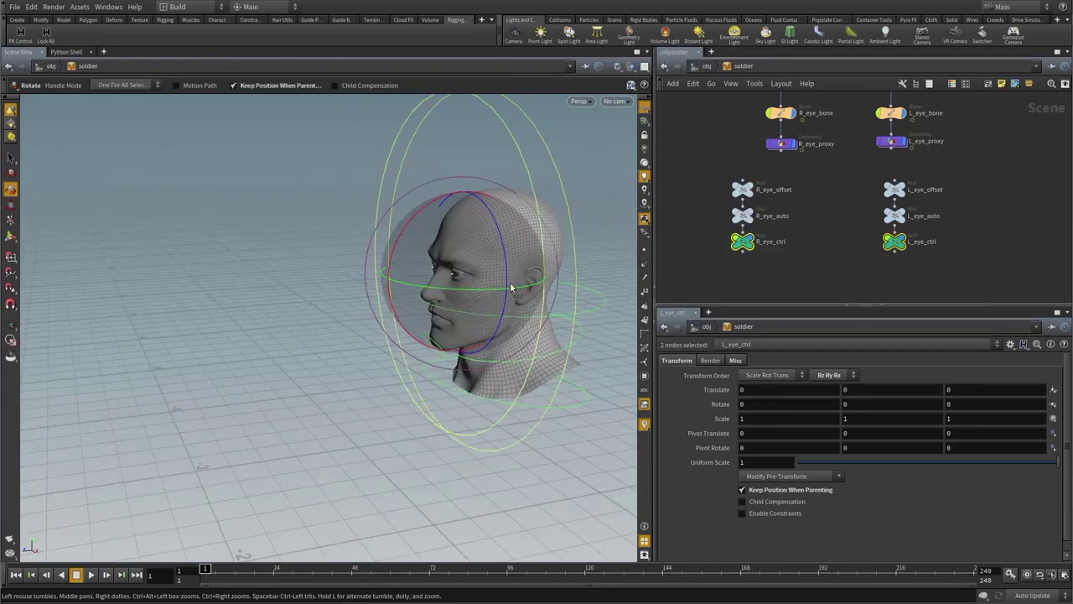
pyautogui.moveTo(516, 290); pyautogui.dragTo(506, 291)
pyautogui.press('r')
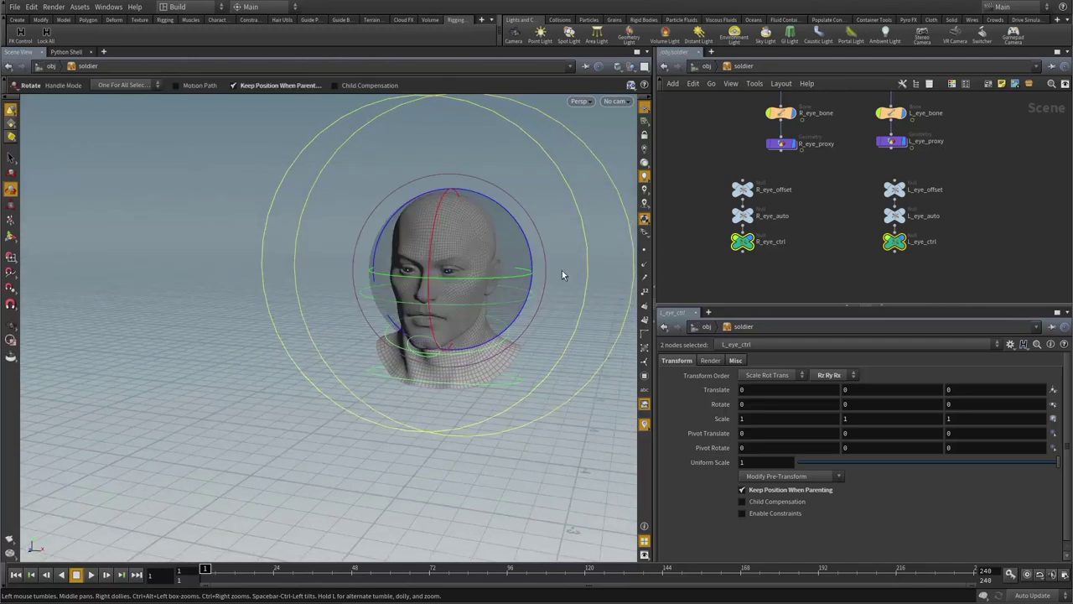
pyautogui.keyDown('alt'); pyautogui.moveTo(479, 260); pyautogui.dragTo(457, 280); pyautogui.keyUp('alt')
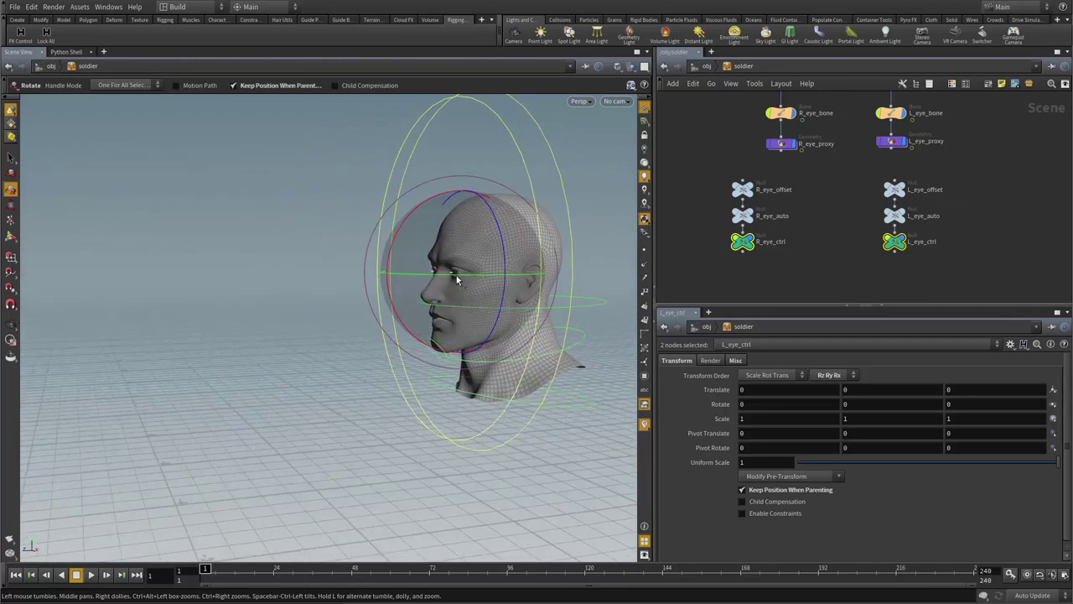
pyautogui.moveTo(836, 257); pyautogui.dragTo(841, 242, button='middle')
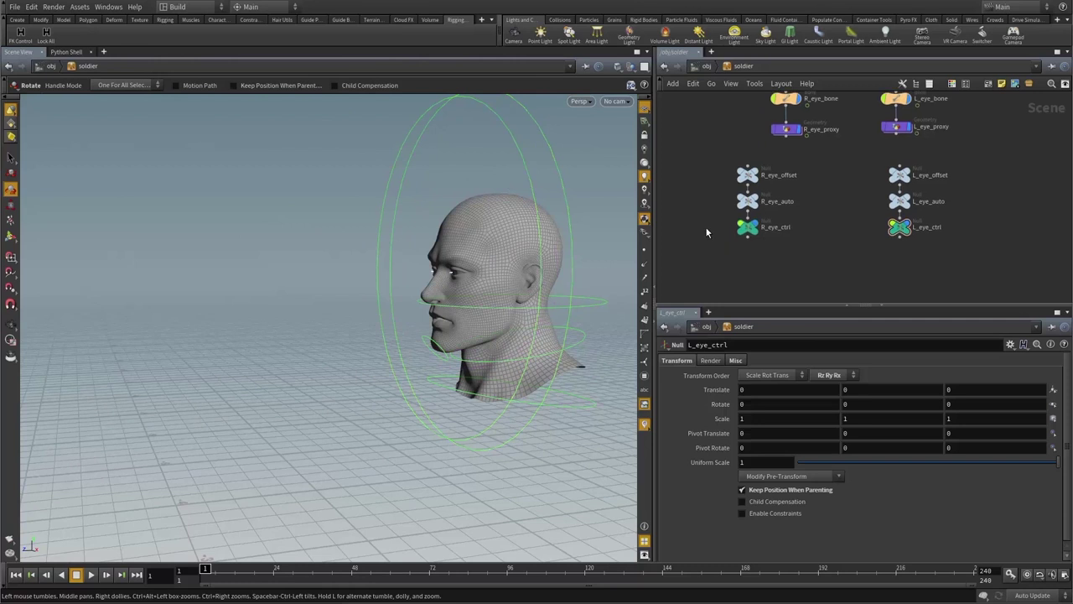
pyautogui.moveTo(705, 228); pyautogui.dragTo(1037, 268)
pyautogui.click(737, 361)
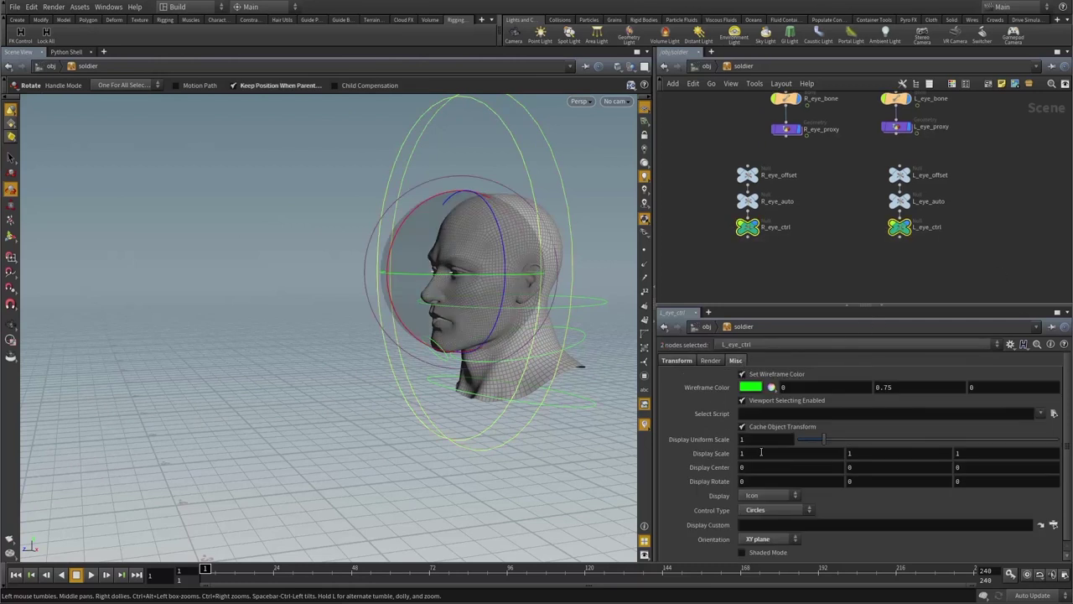
pyautogui.click(771, 511)
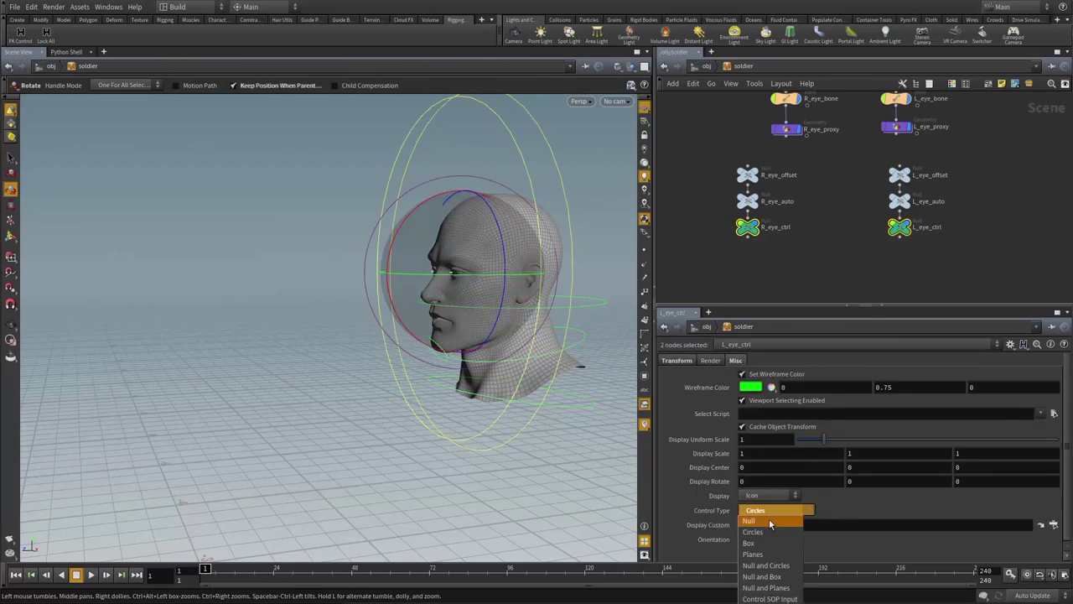
pyautogui.click(774, 525)
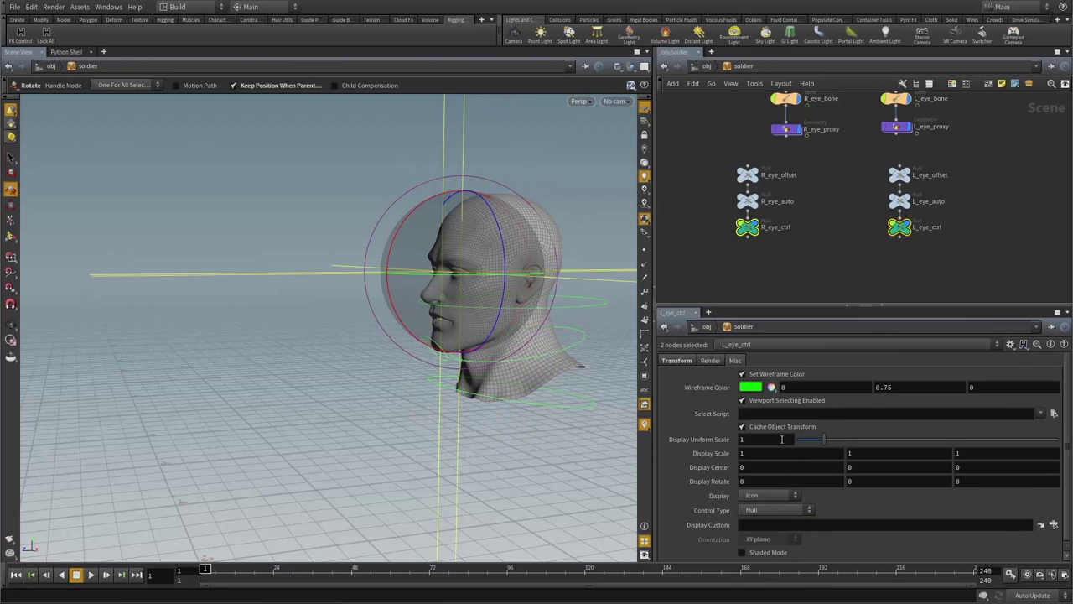
# - Shrink both eye controls by trying a display uniform scale of 0.1 and settling on 0.025
pyautogui.click(742, 439)
pyautogui.write('0.1')
pyautogui.press('Return')
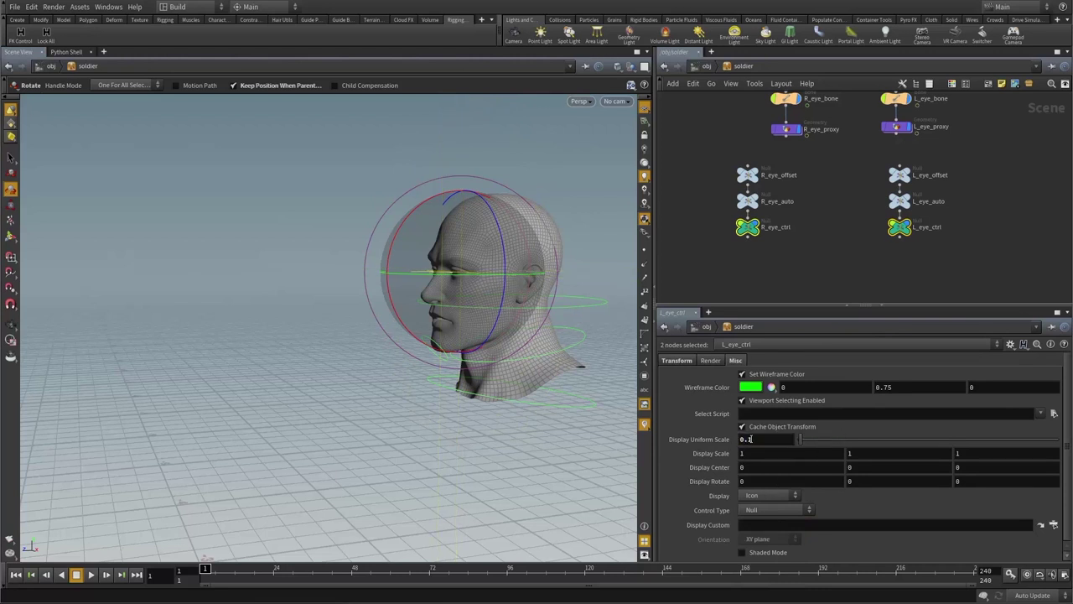
pyautogui.click(751, 439)
pyautogui.write('0.025')
pyautogui.press('Return')
pyautogui.click(816, 265)
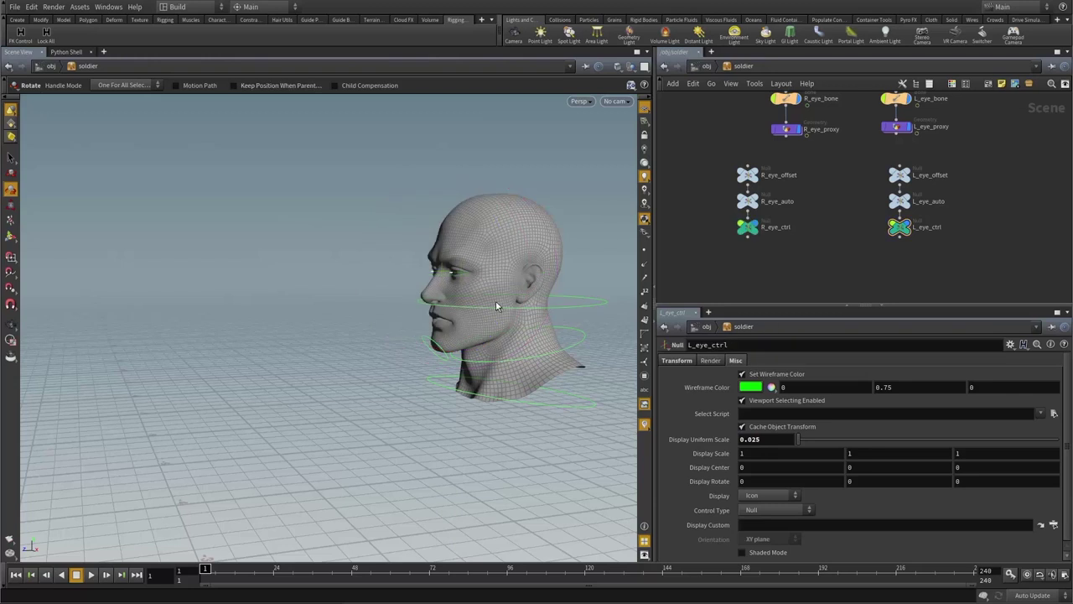
# - Examine the size of the null-shaped eye controls on the head from close up and from the side
pyautogui.keyDown('alt'); pyautogui.moveTo(498, 306); pyautogui.dragTo(498, 275); pyautogui.keyUp('alt')
pyautogui.keyDown('alt'); pyautogui.moveTo(498, 275); pyautogui.dragTo(468, 275, button='right'); pyautogui.keyUp('alt')
pyautogui.scroll(-2, 804, 193)
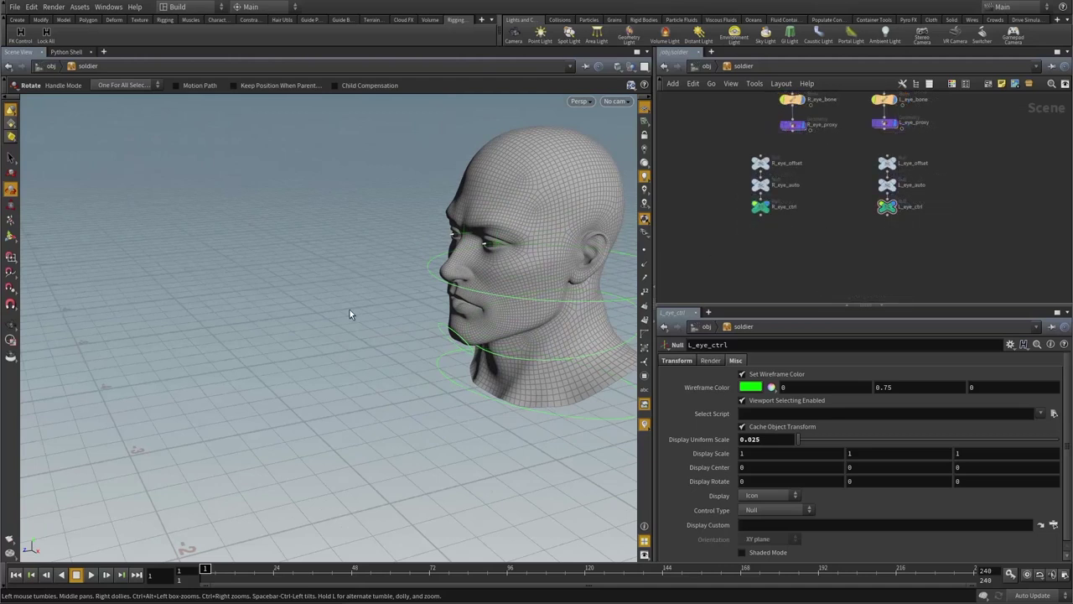
pyautogui.keyDown('alt'); pyautogui.moveTo(349, 313); pyautogui.dragTo(295, 306, button='right'); pyautogui.keyUp('alt')
pyautogui.keyDown('alt'); pyautogui.moveTo(353, 299); pyautogui.dragTo(397, 267, button='middle'); pyautogui.keyUp('alt')
pyautogui.moveTo(397, 267); pyautogui.dragTo(414, 255)
pyautogui.press('r')
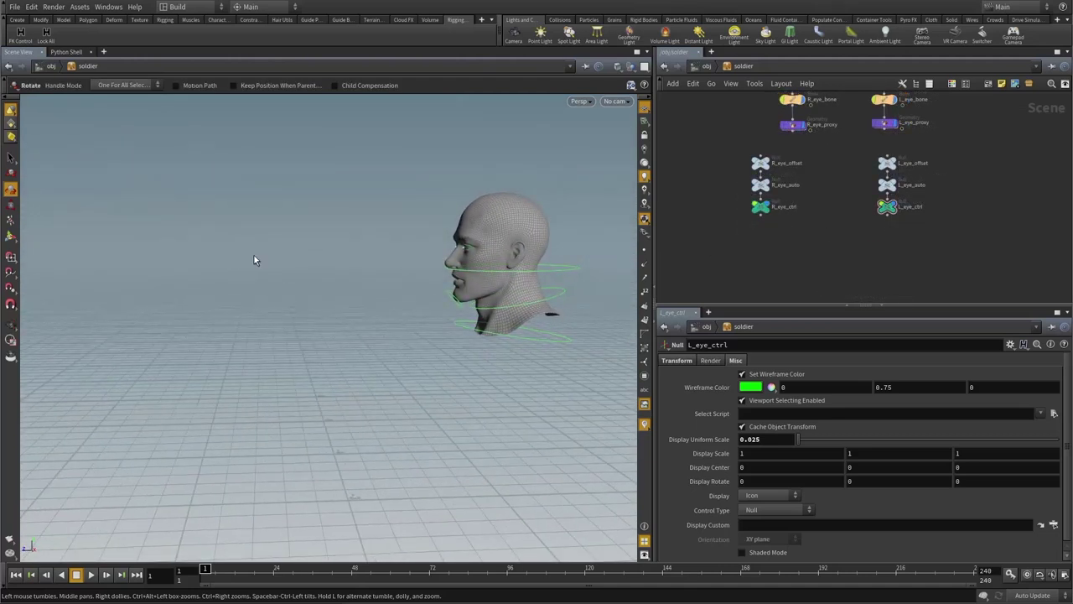
pyautogui.moveTo(254, 261)
pyautogui.mouseDown()
pyautogui.moveTo(274, 251)
pyautogui.moveTo(264, 256)
pyautogui.mouseUp()
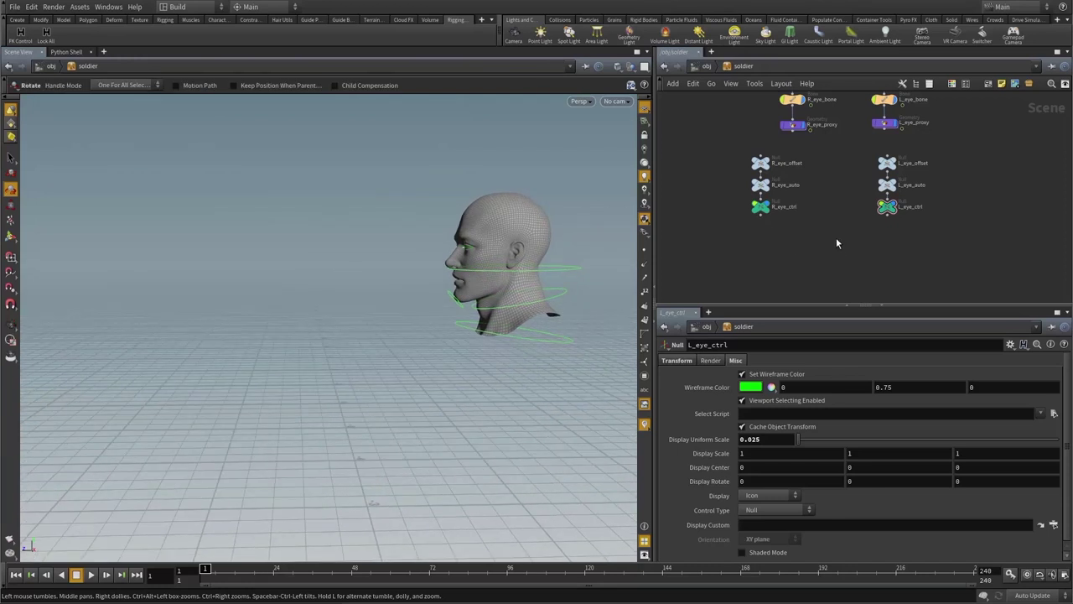
# - Move R_eye_offset and L_eye_offset together about 0.51 units forward so the eye controls sit in front of the face
pyautogui.moveTo(706, 158); pyautogui.dragTo(955, 168)
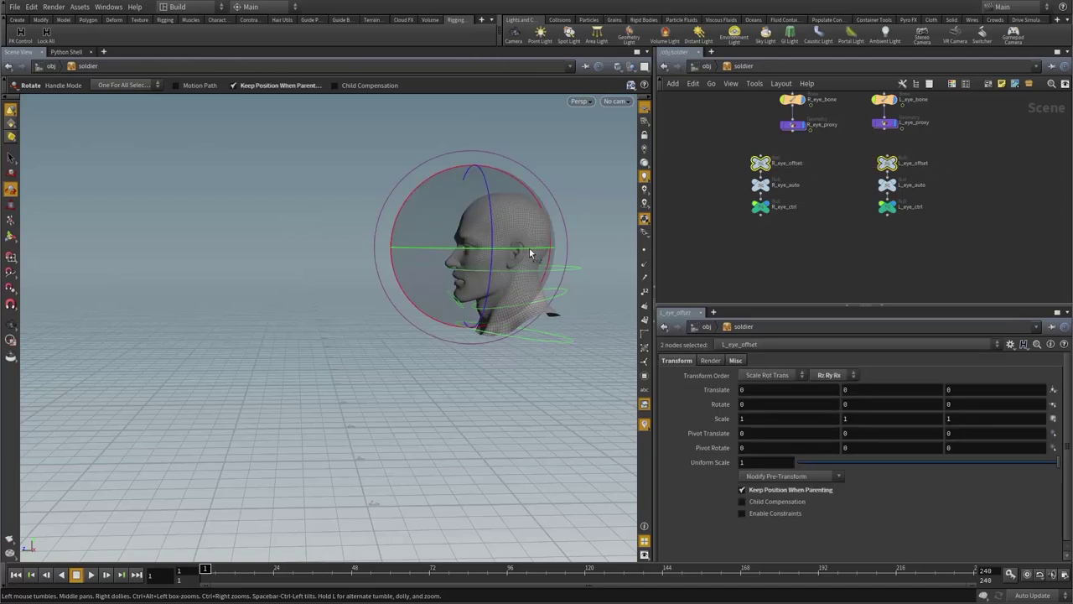
pyautogui.keyDown('alt'); pyautogui.moveTo(530, 253); pyautogui.dragTo(530, 300); pyautogui.keyUp('alt')
pyautogui.press('t')
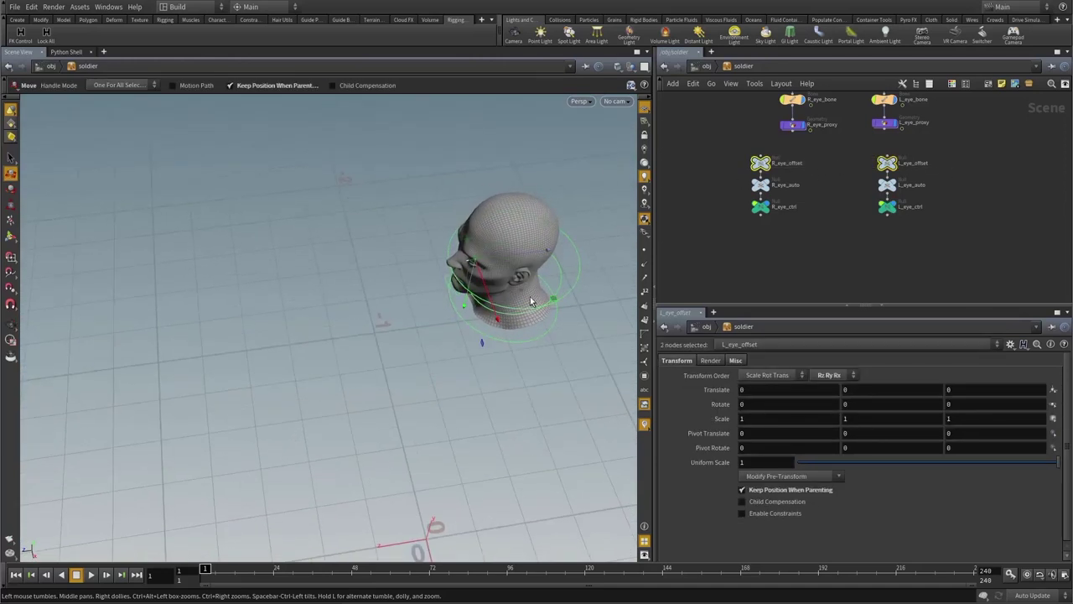
pyautogui.moveTo(551, 254); pyautogui.dragTo(377, 297)
pyautogui.hotkey('ctrl', 'z')
pyautogui.press('t')
pyautogui.press('Escape')
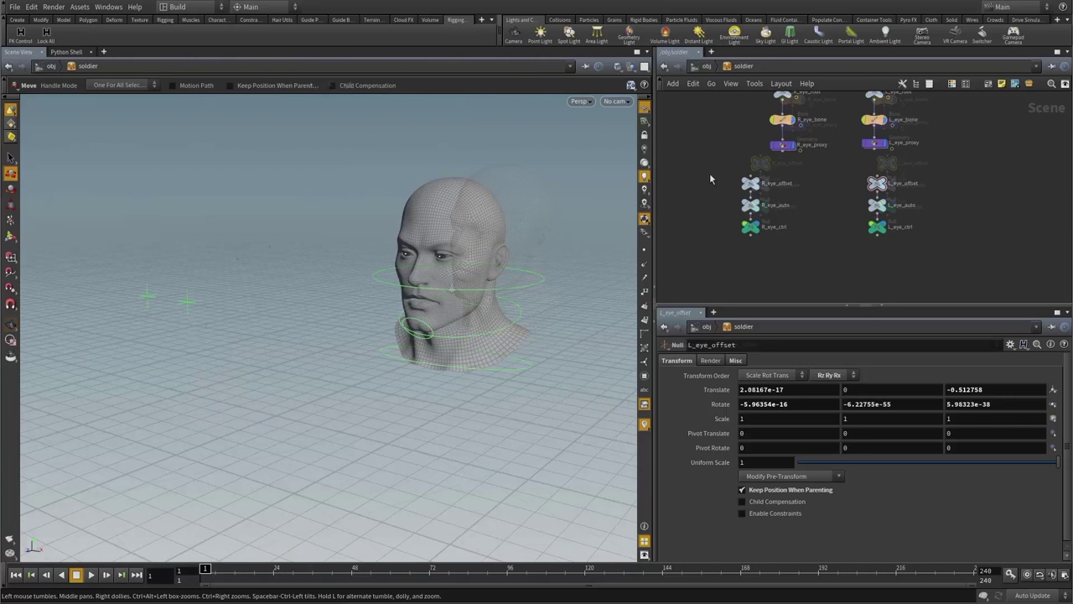
# - Clean the transforms of R_eye_offset and L_eye_offset into their pre-transforms
pyautogui.moveTo(711, 176); pyautogui.dragTo(884, 199)
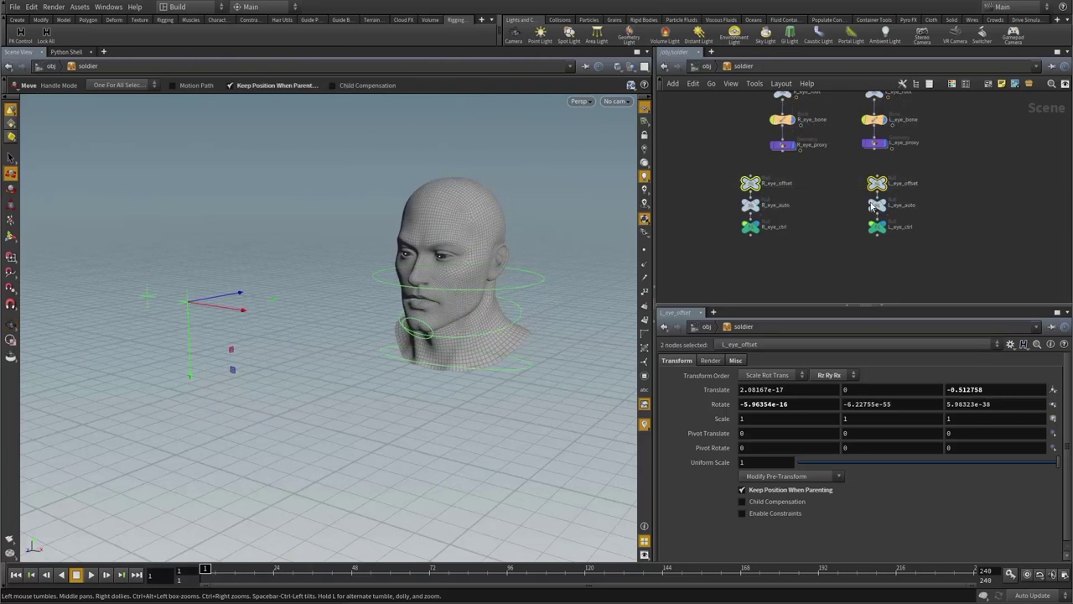
pyautogui.click(797, 478)
pyautogui.click(797, 493)
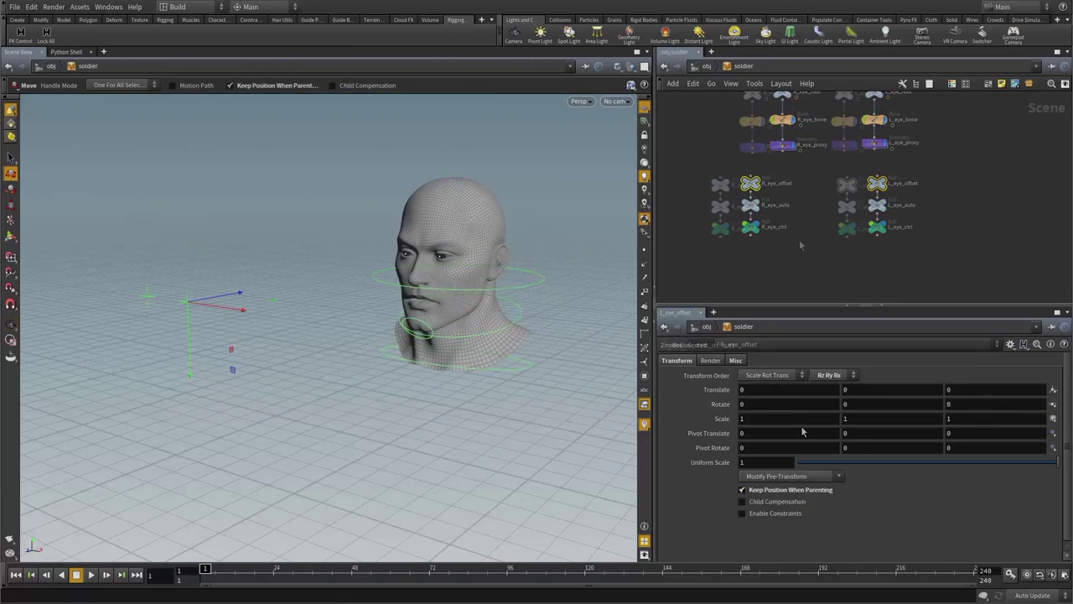
# - Check the transform values of the offset, auto and ctrl nodes of both eyes
pyautogui.moveTo(685, 180); pyautogui.dragTo(900, 190)
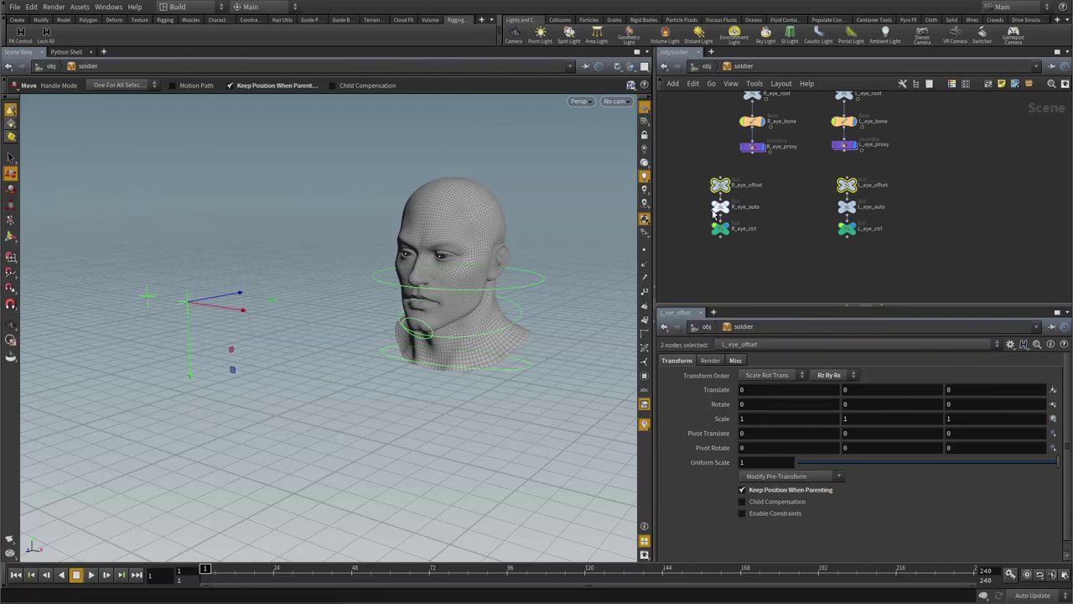
pyautogui.moveTo(685, 210); pyautogui.dragTo(886, 216)
pyautogui.click(679, 226)
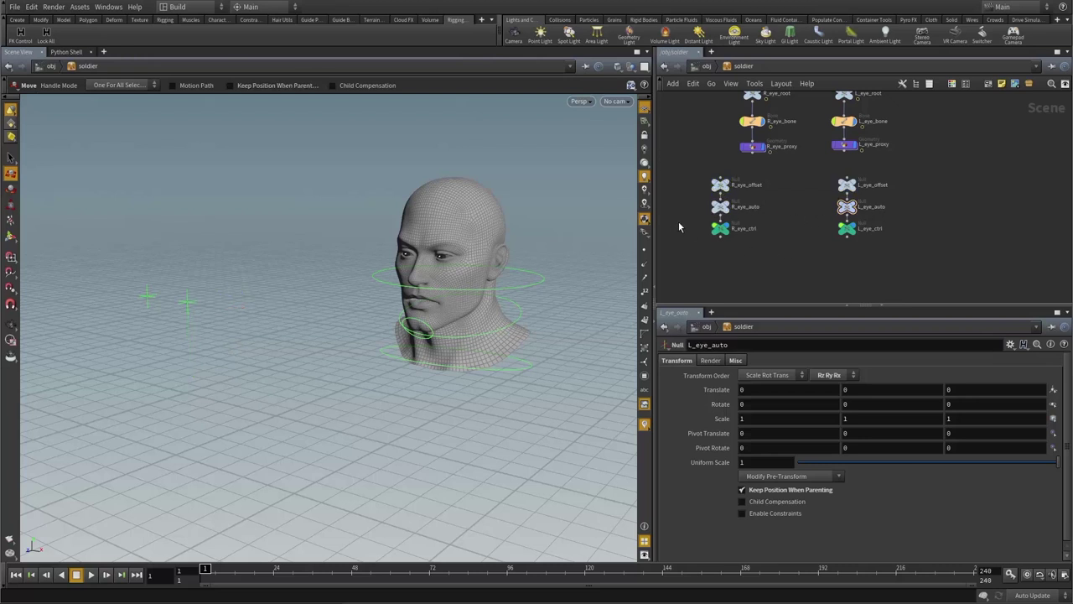
pyautogui.moveTo(698, 233); pyautogui.dragTo(866, 242)
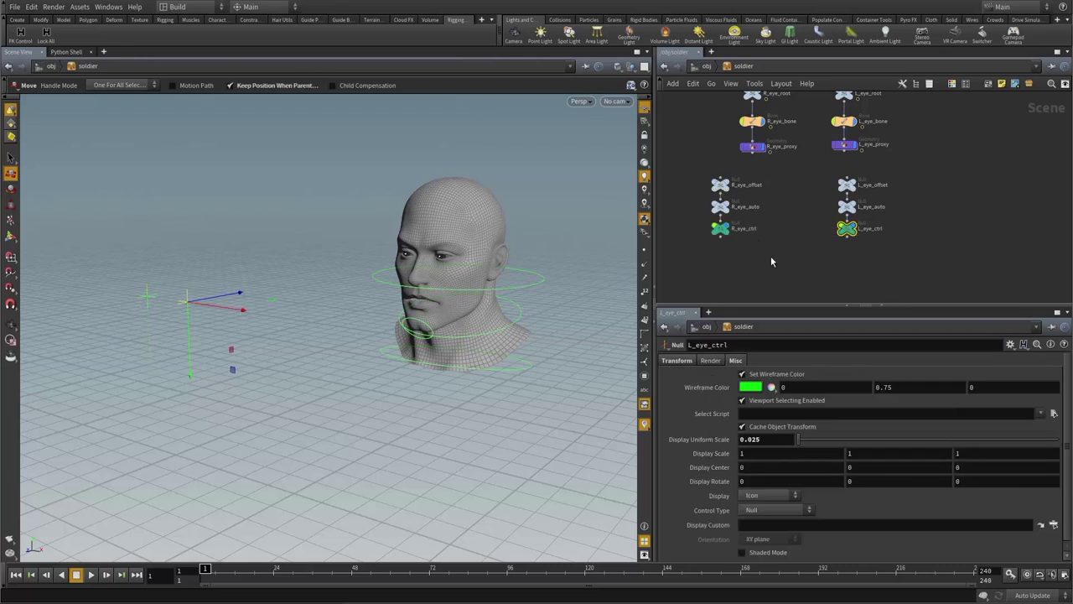
pyautogui.moveTo(766, 243); pyautogui.dragTo(766, 245)
pyautogui.click(677, 360)
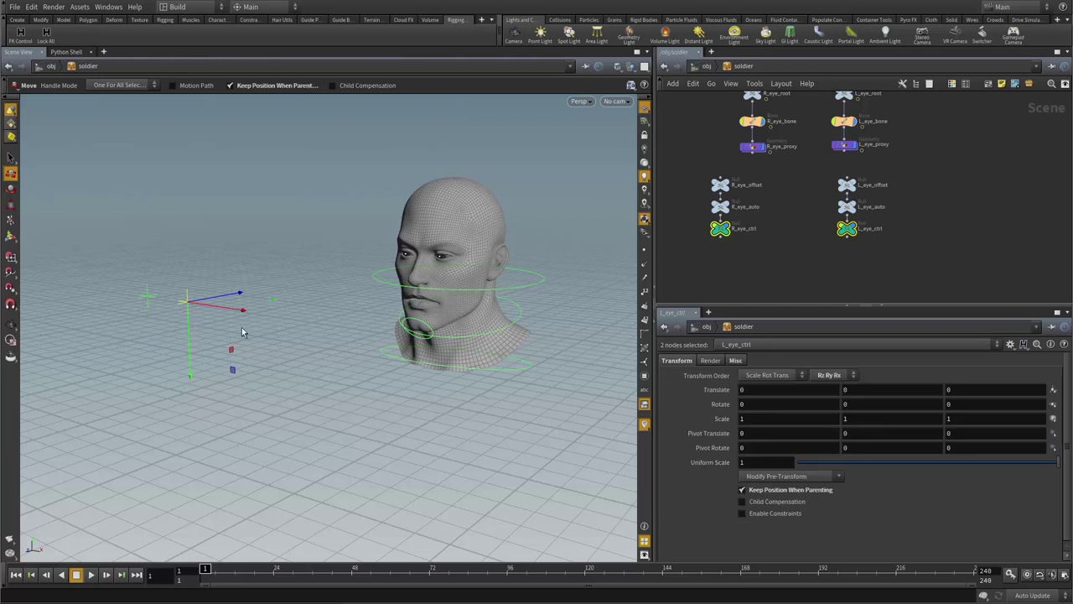
pyautogui.click(781, 285)
# - Move the offset, auto and ctrl nodes of both eyes further down, leaving space beneath the proxy nodes
pyautogui.moveTo(783, 265); pyautogui.dragTo(796, 257, button='middle')
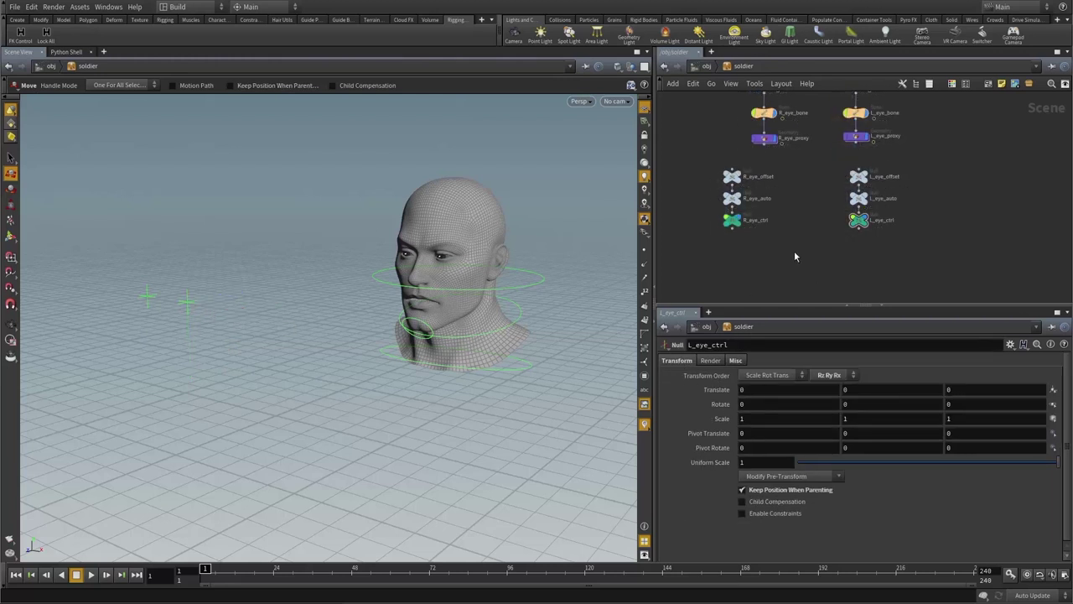
pyautogui.moveTo(712, 172); pyautogui.dragTo(954, 274)
pyautogui.moveTo(863, 193); pyautogui.dragTo(873, 255)
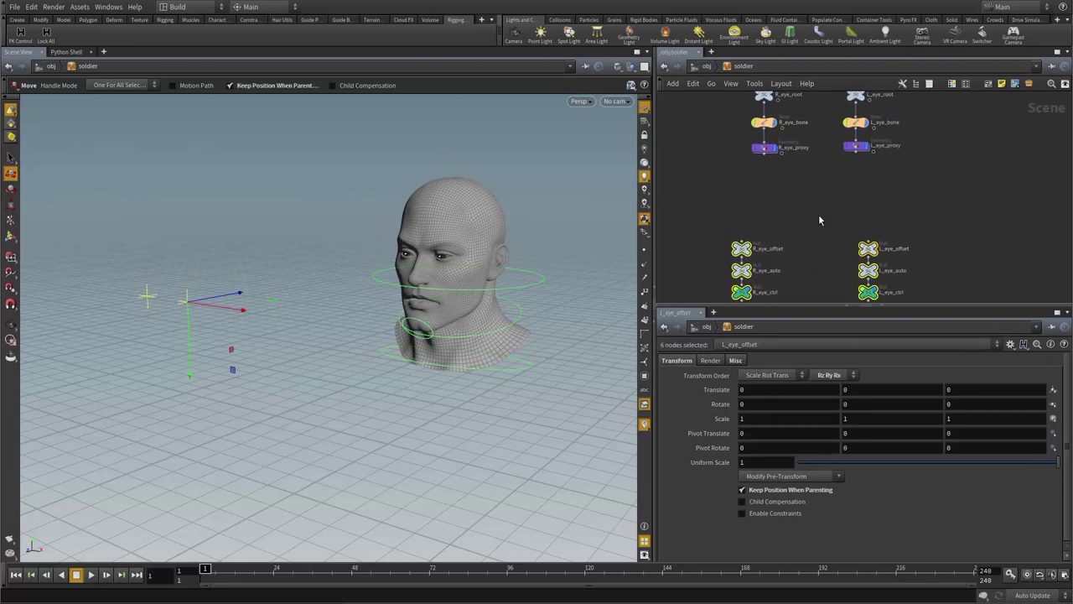
pyautogui.click(819, 217)
pyautogui.moveTo(823, 228); pyautogui.dragTo(826, 198, button='middle')
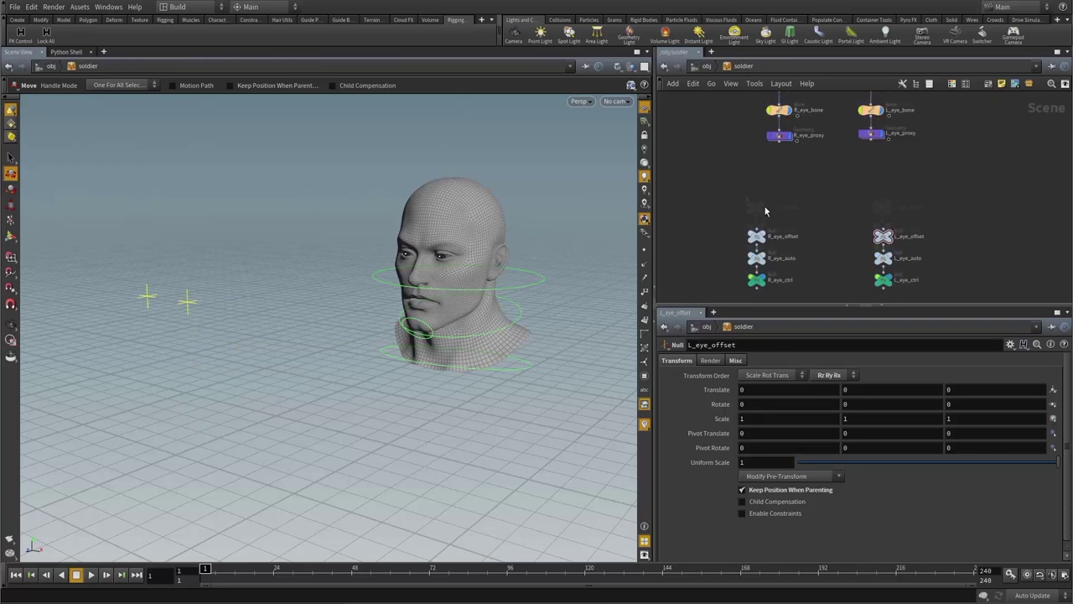
# - Create an FK control from R_eye_offset with the prefix eyes
pyautogui.click(758, 208)
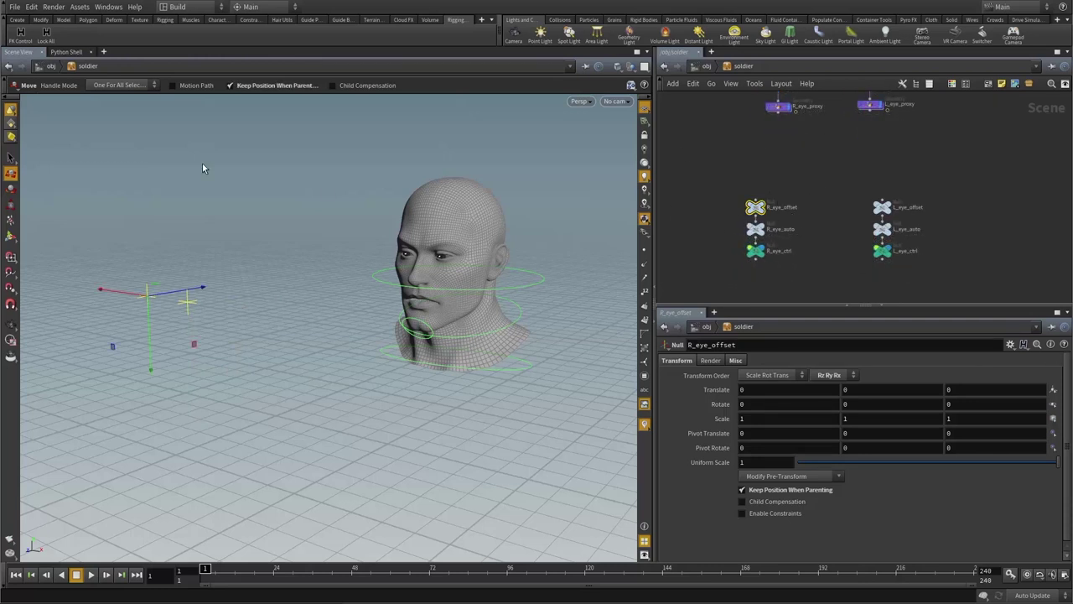
pyautogui.click(20, 34)
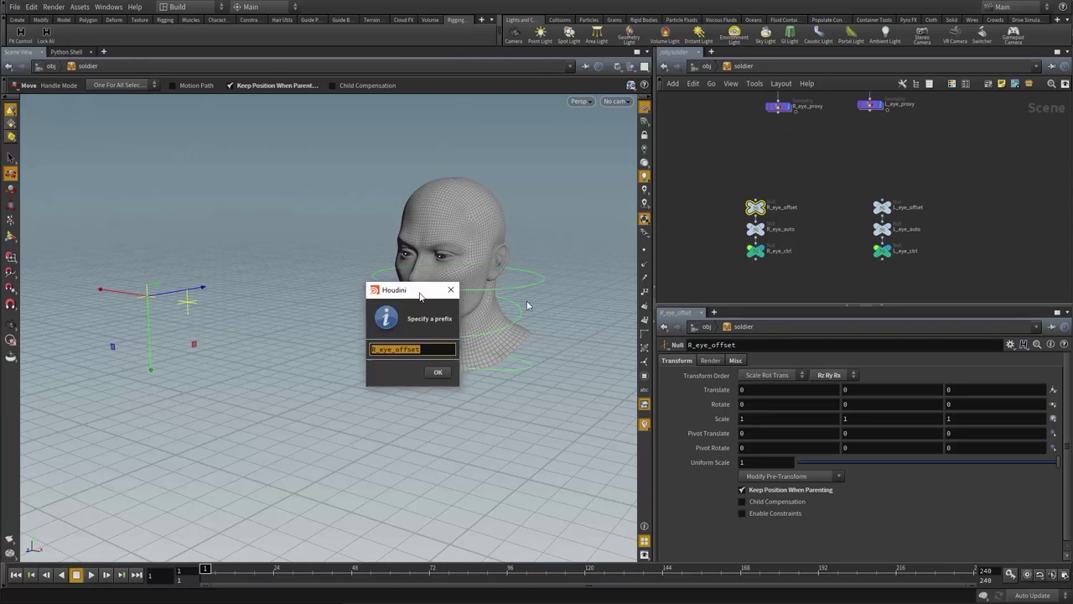
pyautogui.click(559, 352)
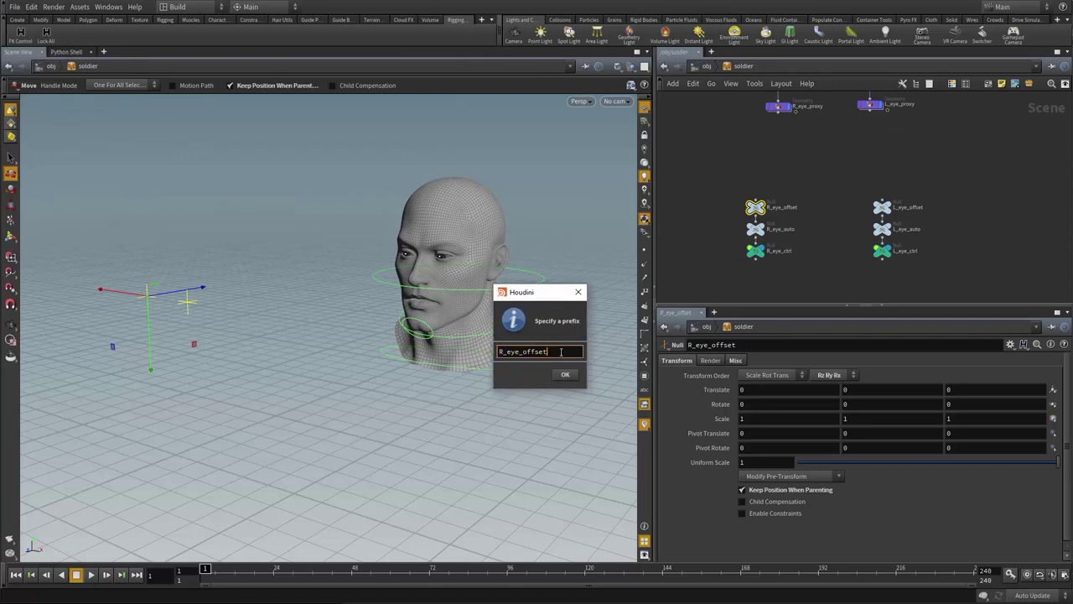
pyautogui.doubleClick(563, 352)
pyautogui.write('eyes')
pyautogui.click(566, 375)
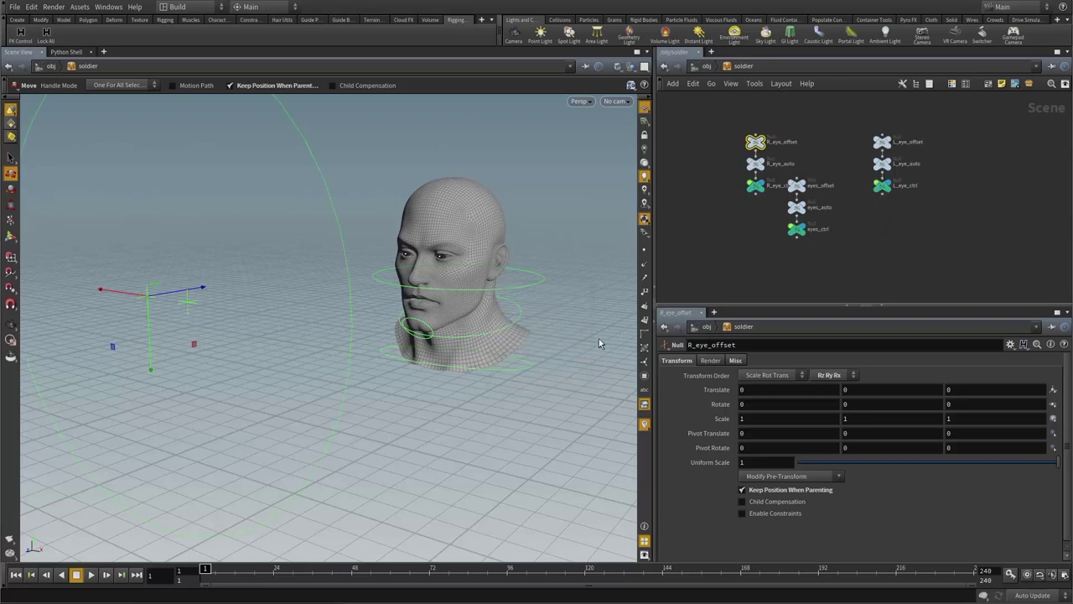
# - Move the eyes_offset, eyes_auto and eyes_ctrl nodes above and between the two eye control chains, beneath the proxies
pyautogui.click(817, 268)
pyautogui.moveTo(817, 267); pyautogui.dragTo(813, 291, button='middle')
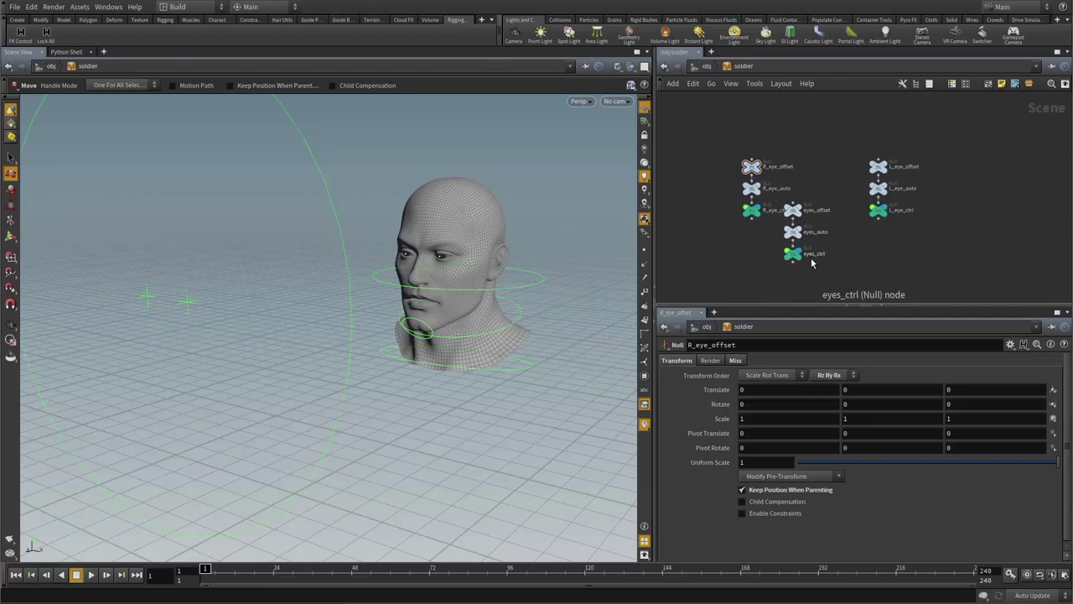
pyautogui.moveTo(824, 272); pyautogui.dragTo(820, 140)
pyautogui.moveTo(820, 140); pyautogui.dragTo(807, 233, button='middle')
pyautogui.moveTo(807, 233); pyautogui.dragTo(808, 198)
pyautogui.click(808, 199)
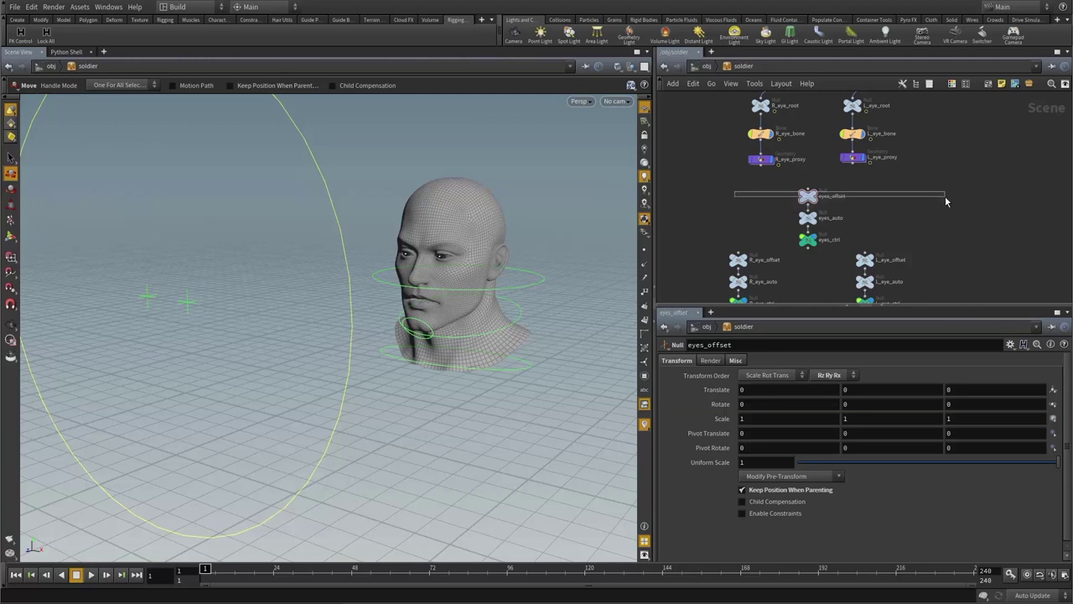
# - Extract the pre-transform of eyes_offset and set its X translation to 0
pyautogui.keyDown('alt'); pyautogui.moveTo(364, 288); pyautogui.dragTo(400, 296); pyautogui.keyUp('alt')
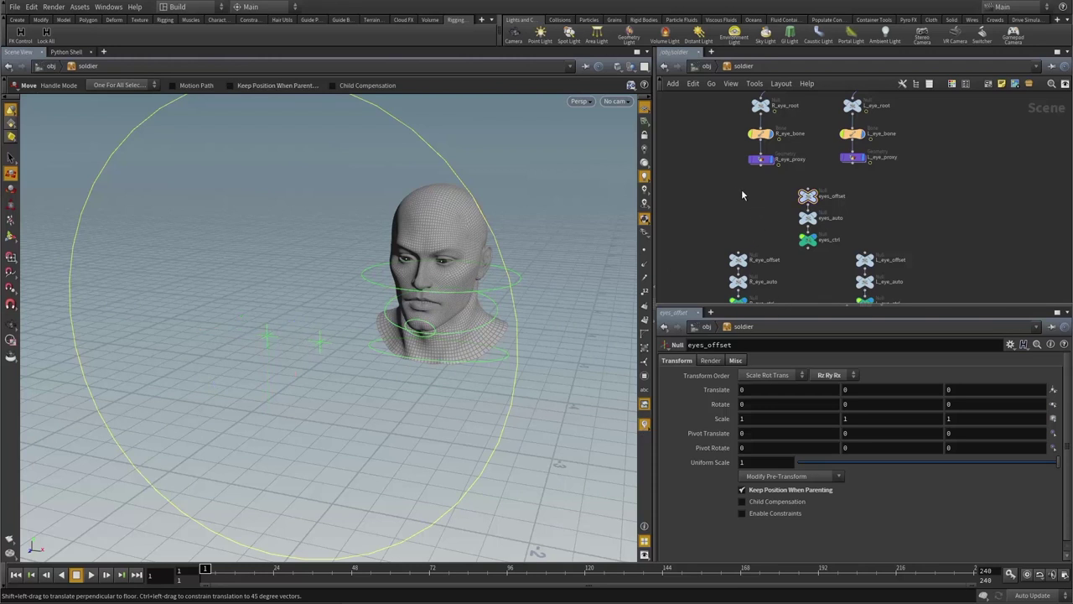
pyautogui.click(768, 477)
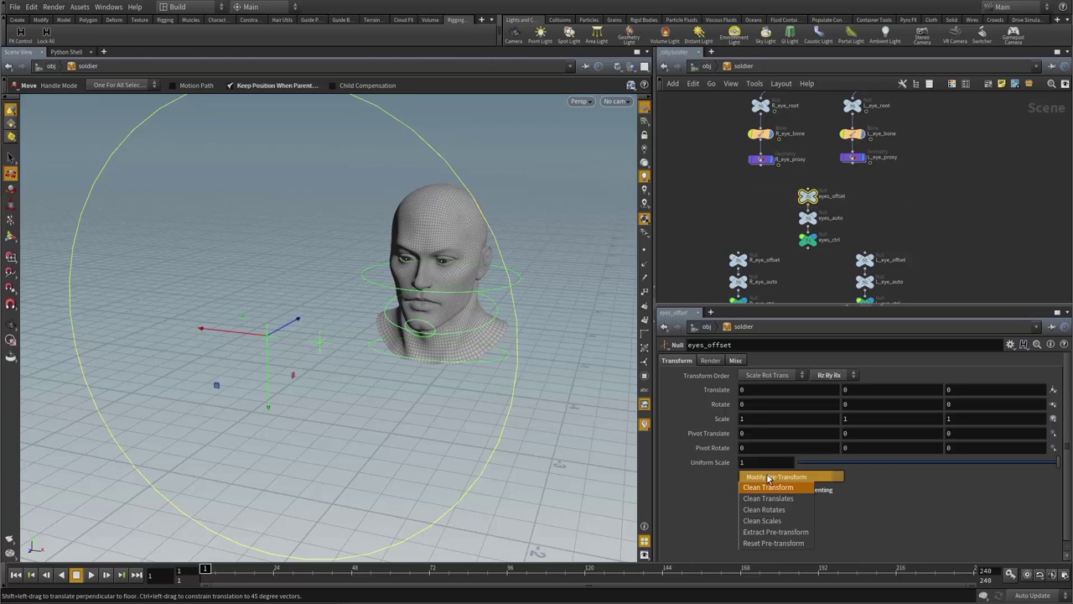
pyautogui.click(780, 533)
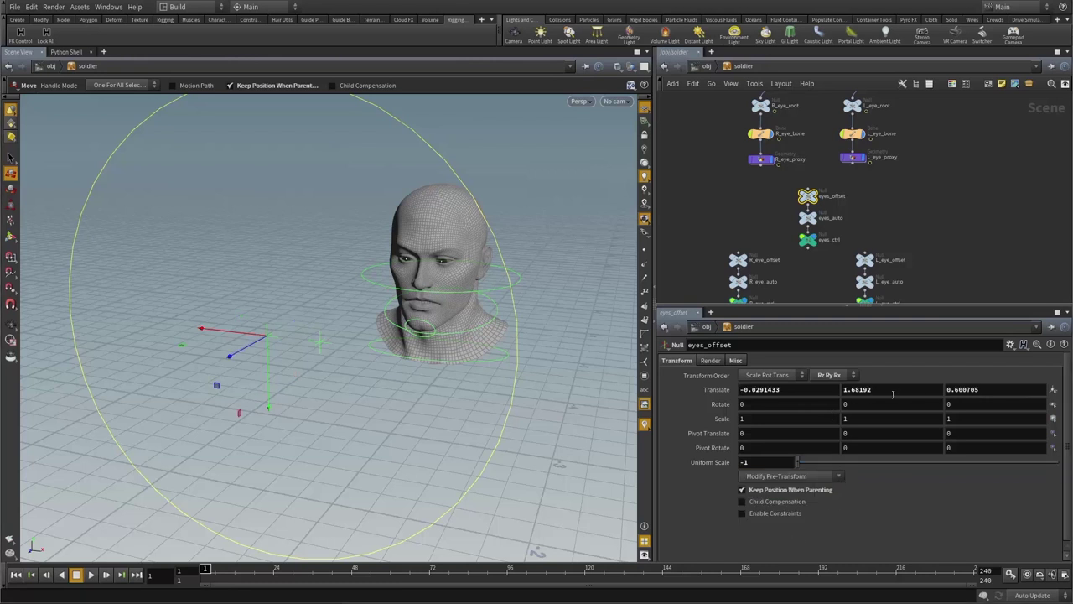
pyautogui.click(800, 389)
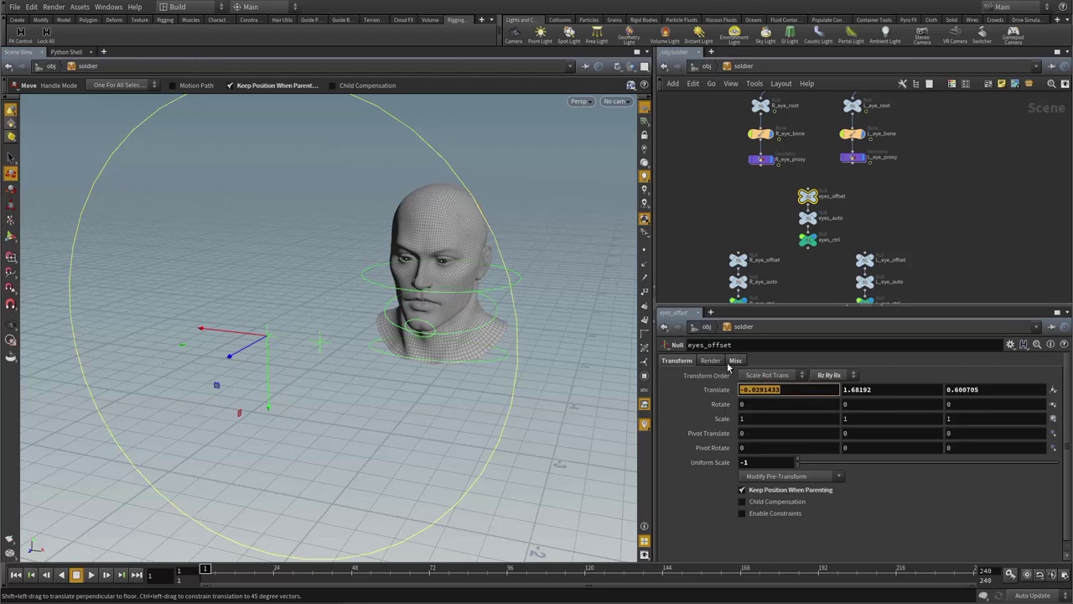
pyautogui.write('0')
pyautogui.press('Return')
pyautogui.keyDown('alt'); pyautogui.moveTo(360, 350); pyautogui.dragTo(328, 282); pyautogui.keyUp('alt')
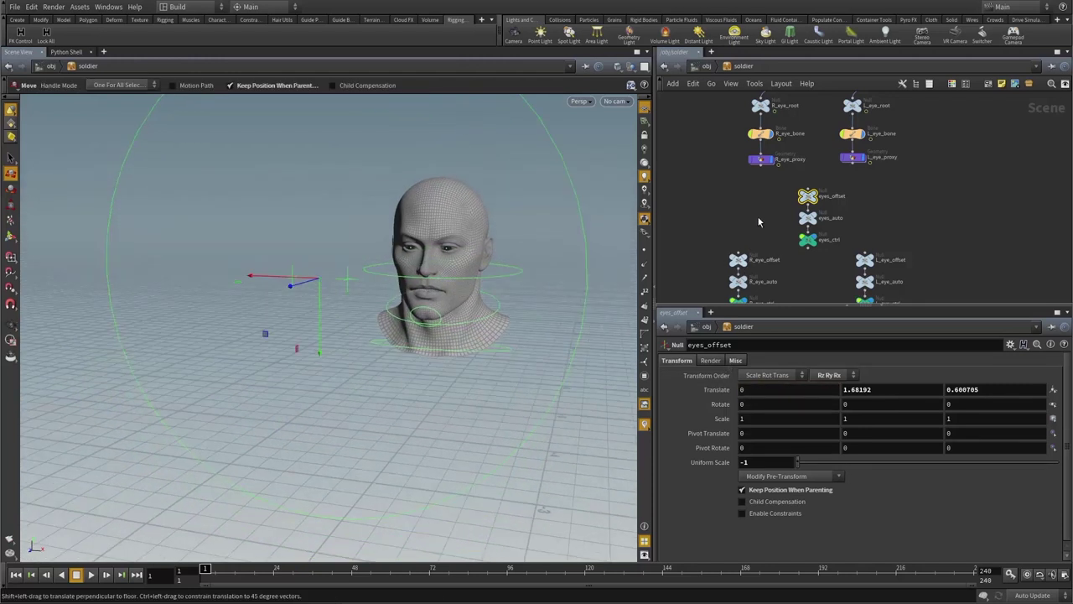
# - Change the control type of the eyes_ctrl null's display icon to Planes
pyautogui.click(807, 240)
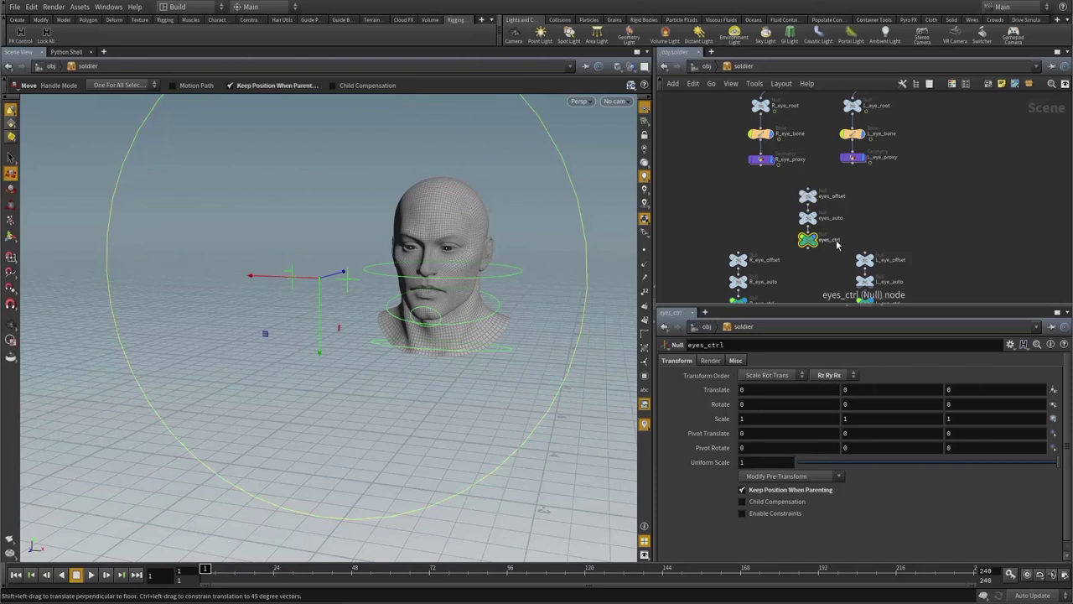
pyautogui.click(736, 360)
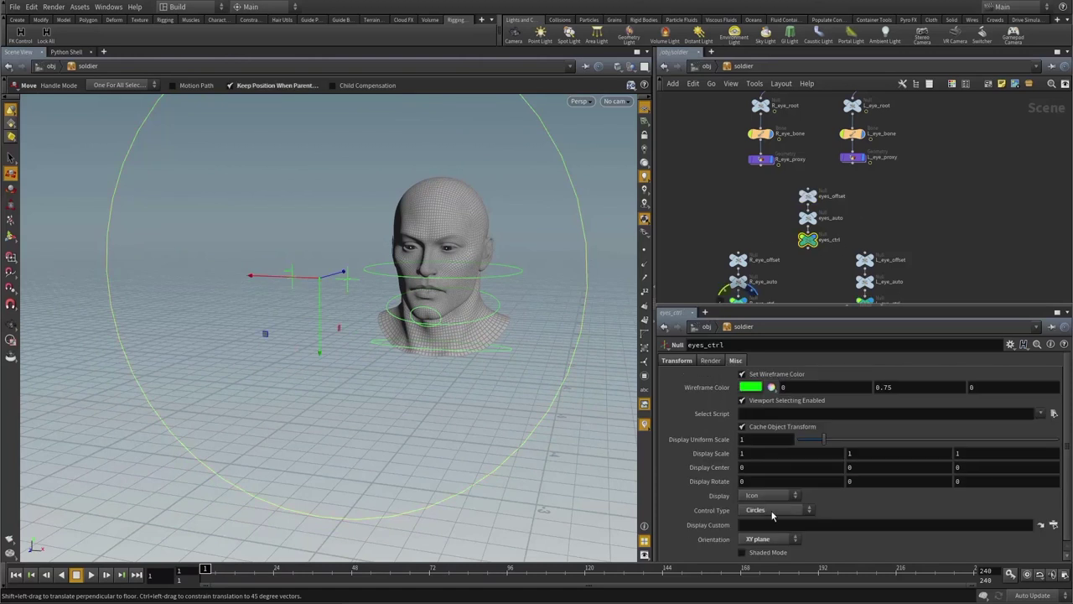
pyautogui.click(773, 511)
pyautogui.click(773, 553)
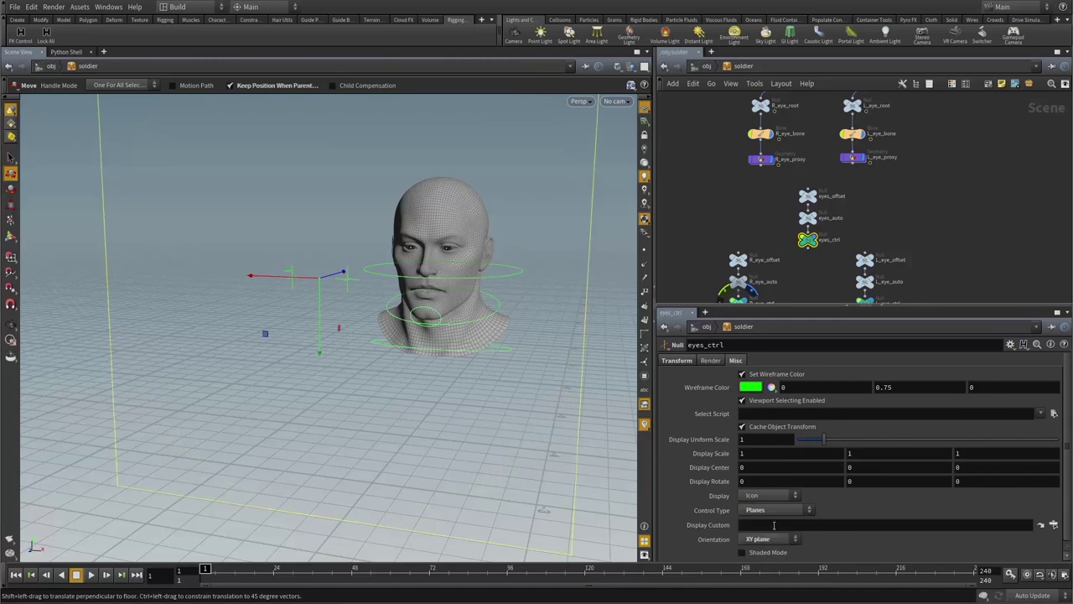
pyautogui.keyDown('alt'); pyautogui.moveTo(474, 406); pyautogui.dragTo(491, 398, button='right'); pyautogui.keyUp('alt')
pyautogui.keyDown('alt'); pyautogui.moveTo(492, 397); pyautogui.dragTo(443, 403); pyautogui.keyUp('alt')
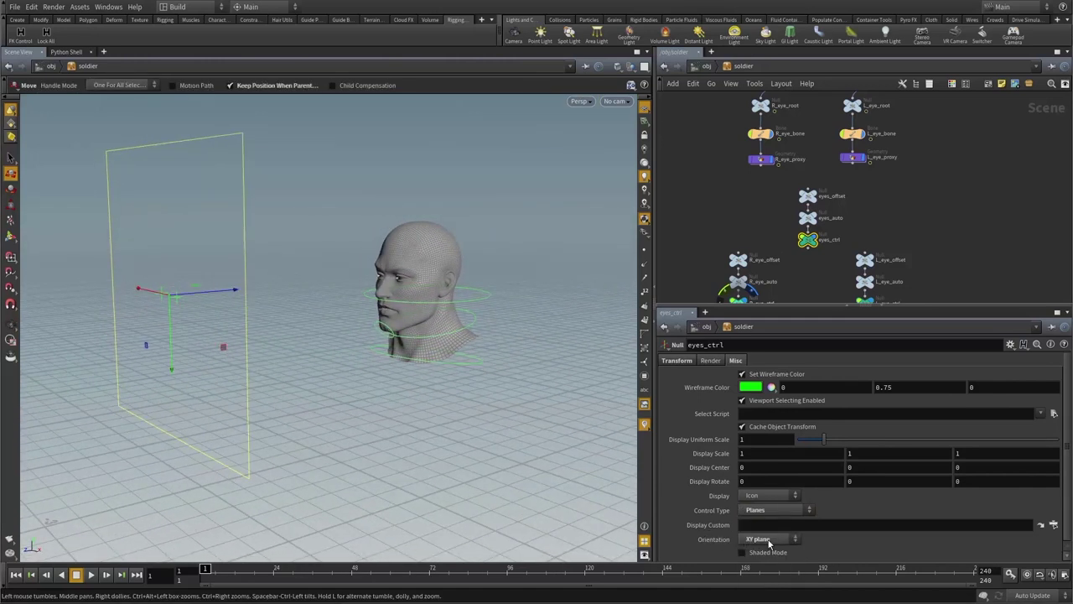
# - Shrink the eyes_ctrl plane icon to a display uniform scale of 0.19 and a Y display scale of 0.5
pyautogui.moveTo(824, 439); pyautogui.dragTo(803, 453)
pyautogui.keyDown('alt'); pyautogui.moveTo(412, 386); pyautogui.dragTo(307, 360); pyautogui.keyUp('alt')
pyautogui.keyDown('alt'); pyautogui.moveTo(307, 360); pyautogui.dragTo(410, 361, button='right'); pyautogui.keyUp('alt')
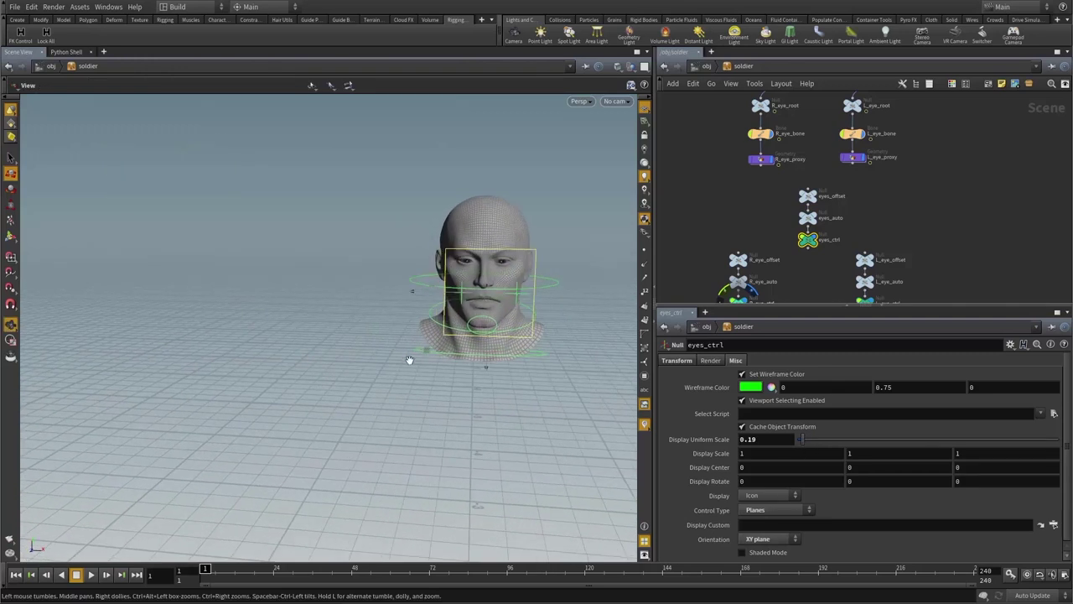
pyautogui.keyDown('alt'); pyautogui.moveTo(410, 361); pyautogui.dragTo(318, 365, button='middle'); pyautogui.keyUp('alt')
pyautogui.moveTo(318, 366); pyautogui.dragTo(297, 367)
pyautogui.press('t')
pyautogui.moveTo(868, 457); pyautogui.dragTo(855, 457, button='middle')
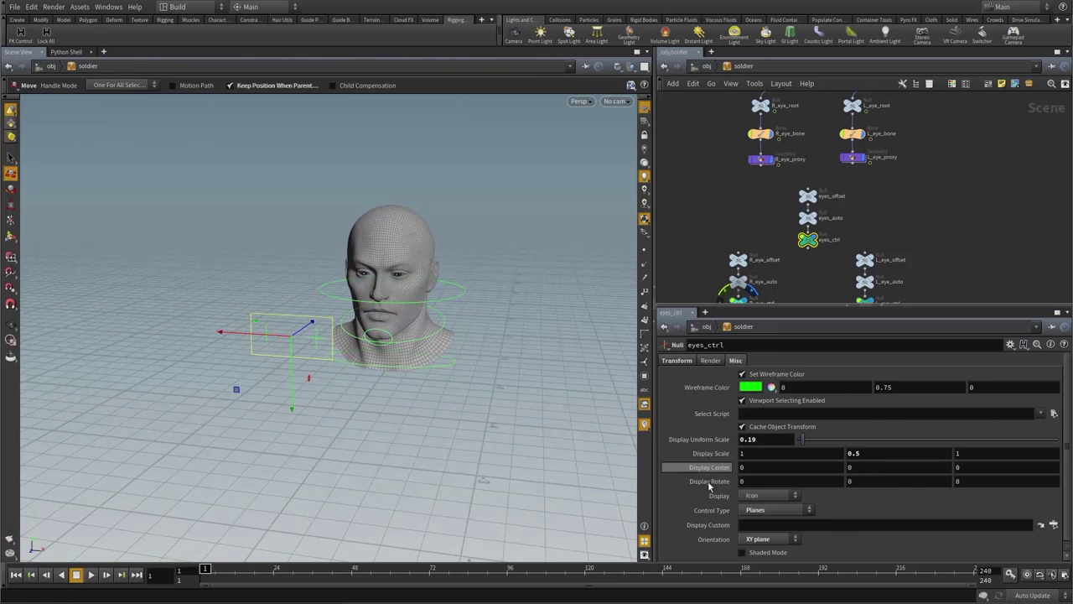
# - Check the transform values of eyes_ctrl, test-move it in the viewport and undo the move
pyautogui.click(680, 362)
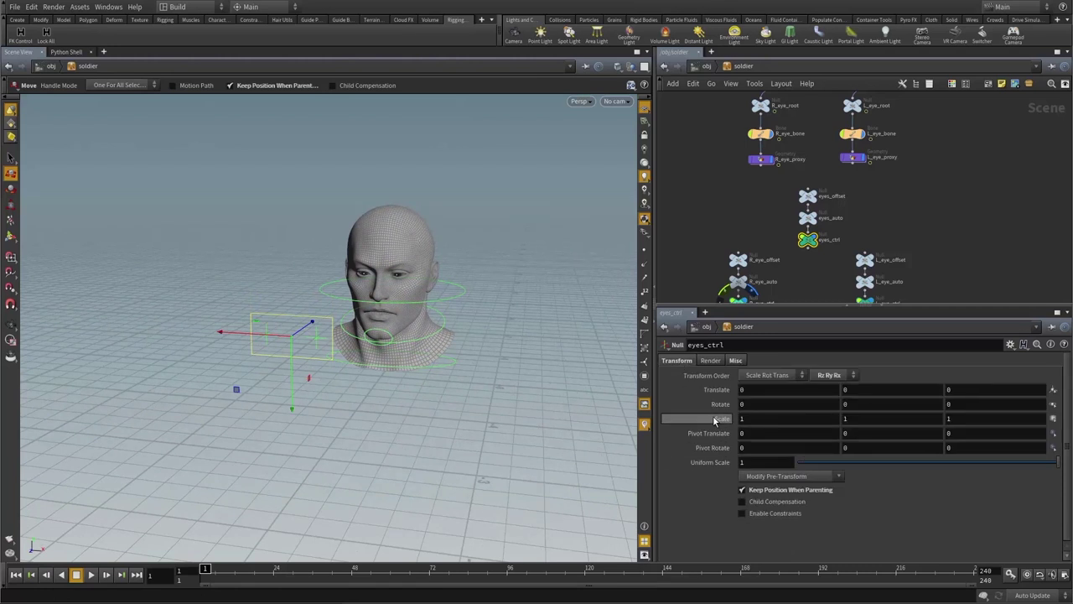
pyautogui.click(737, 361)
pyautogui.moveTo(340, 379)
pyautogui.keyDown('alt'); pyautogui.mouseDown()
pyautogui.moveTo(373, 397)
pyautogui.moveTo(341, 397)
pyautogui.moveTo(423, 382)
pyautogui.moveTo(352, 369)
pyautogui.mouseUp(); pyautogui.keyUp('alt')
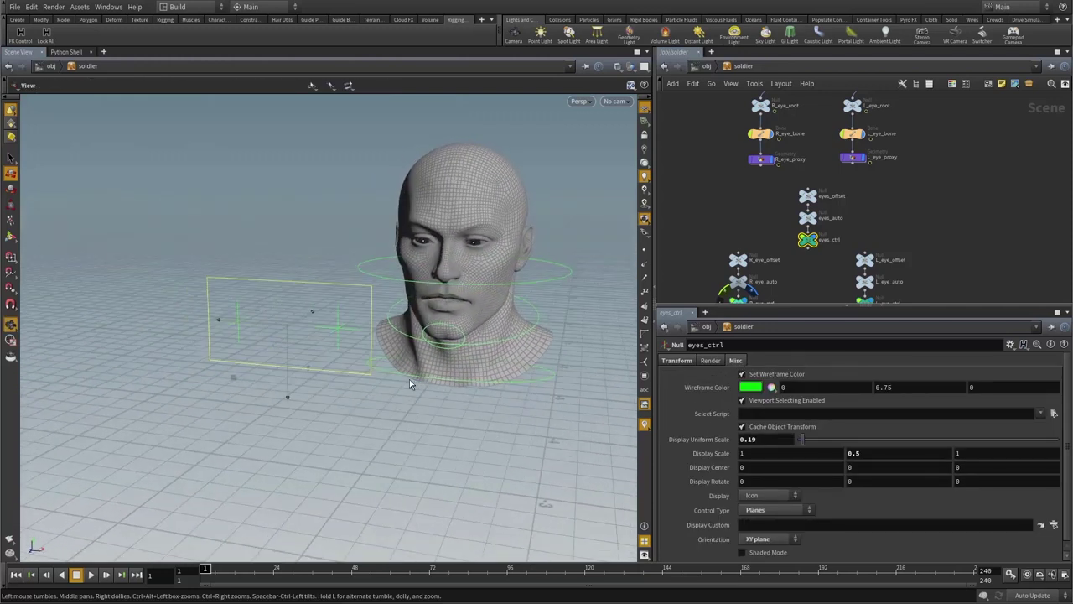
pyautogui.press('t')
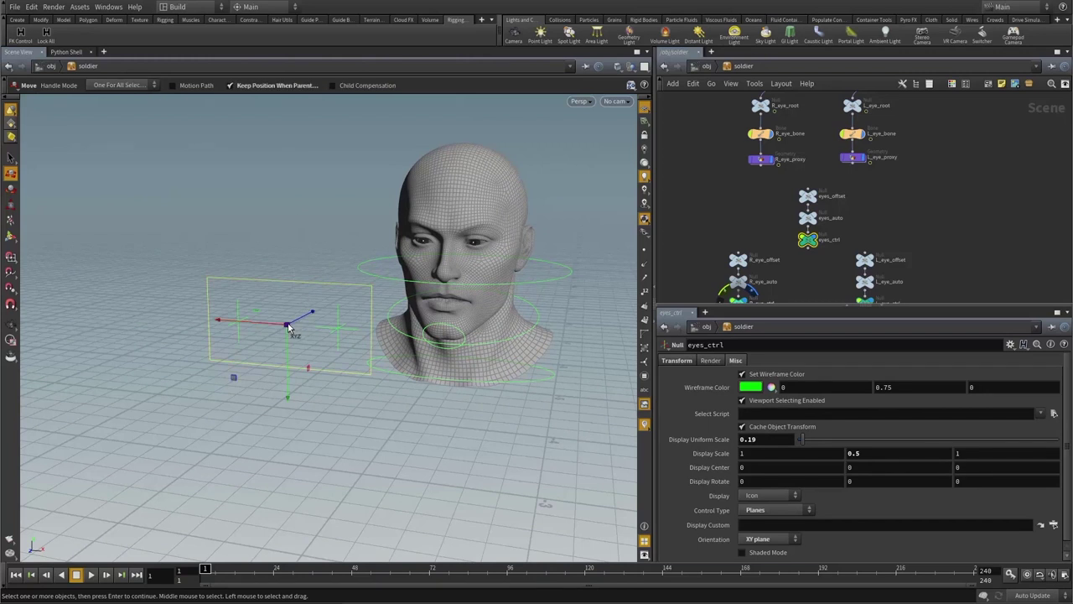
pyautogui.moveTo(287, 324); pyautogui.dragTo(321, 326)
pyautogui.hotkey('ctrl', 'z')
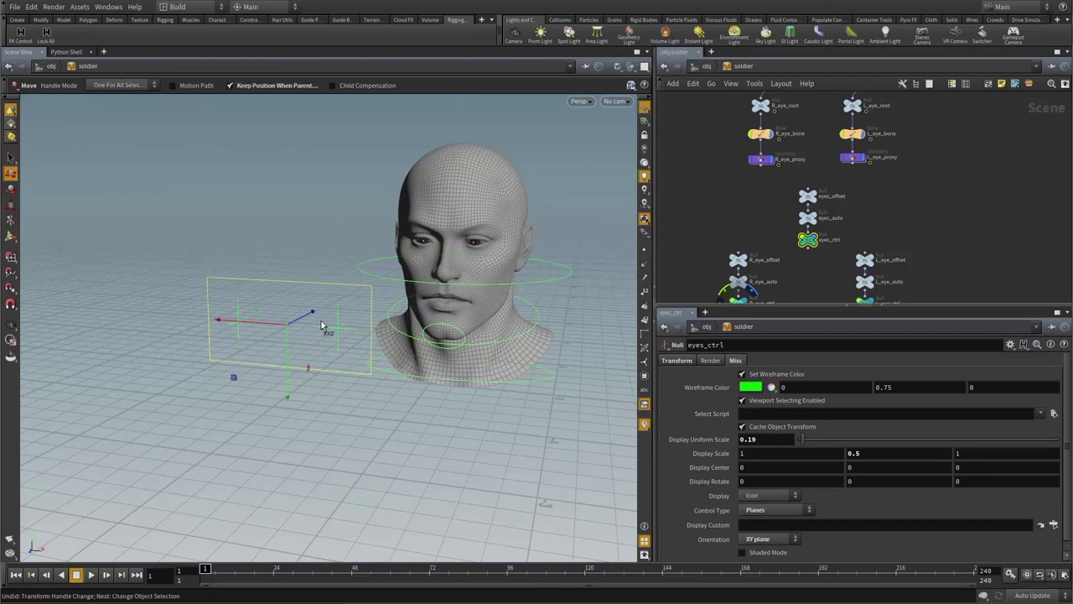
# - Try parenting R_eye_offset and L_eye_offset to eyes_ctrl, and cut both connections again
pyautogui.click(766, 227)
pyautogui.moveTo(765, 228); pyautogui.dragTo(752, 197, button='middle')
pyautogui.click(726, 230)
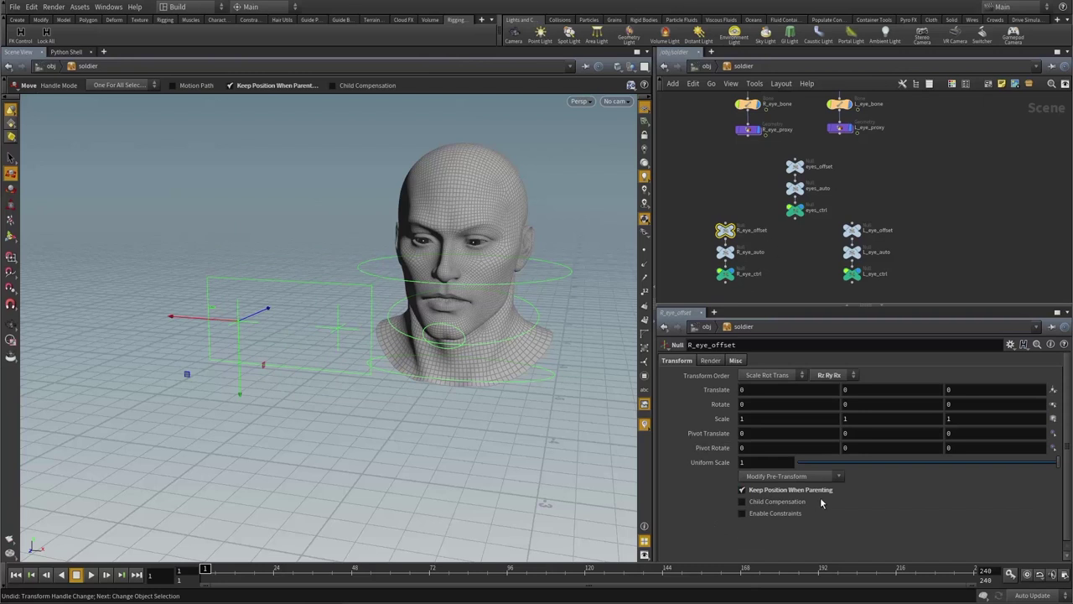
pyautogui.click(852, 229)
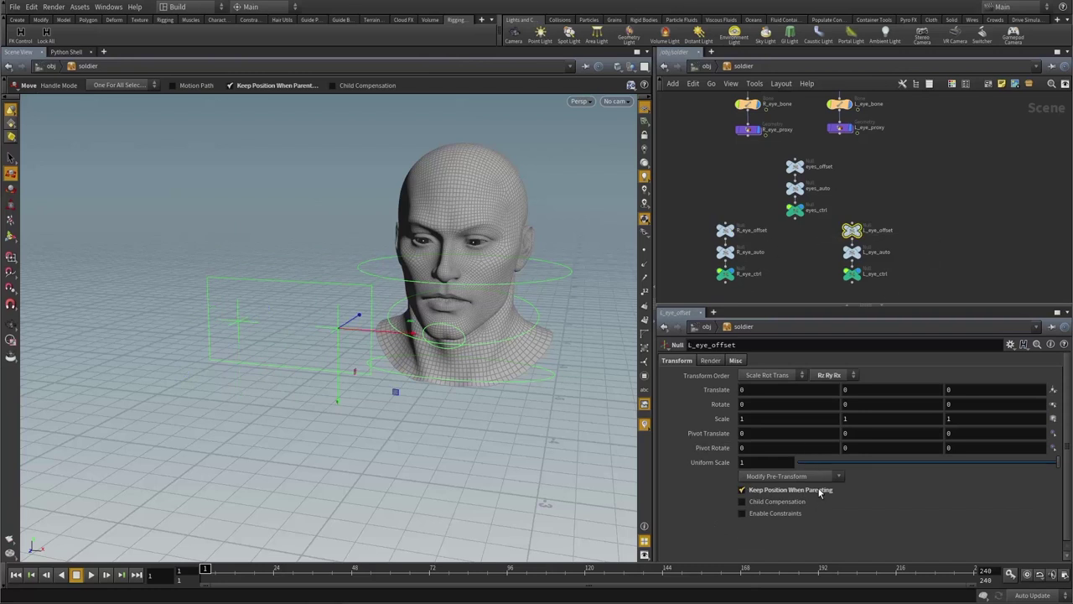
pyautogui.keyDown('shift'); pyautogui.click(724, 230); pyautogui.keyUp('shift')
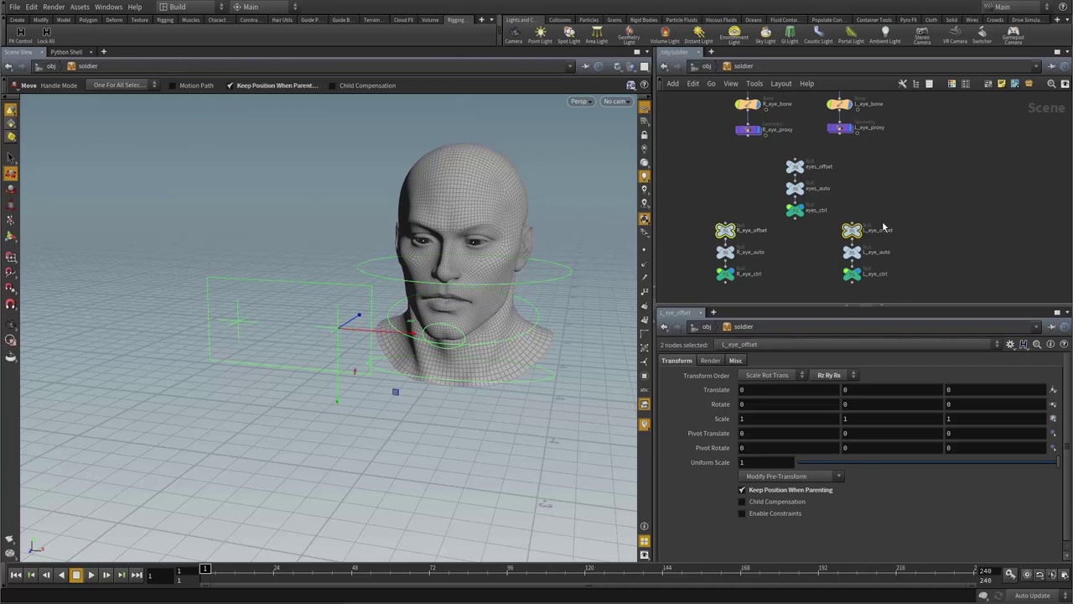
pyautogui.click(853, 223)
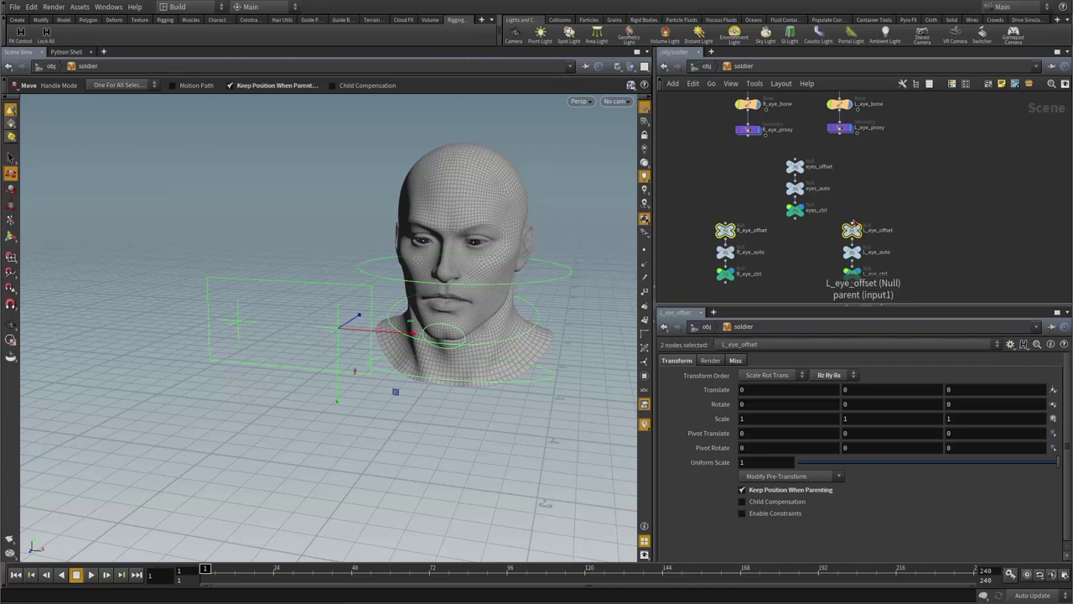
pyautogui.click(797, 220)
pyautogui.click(796, 209)
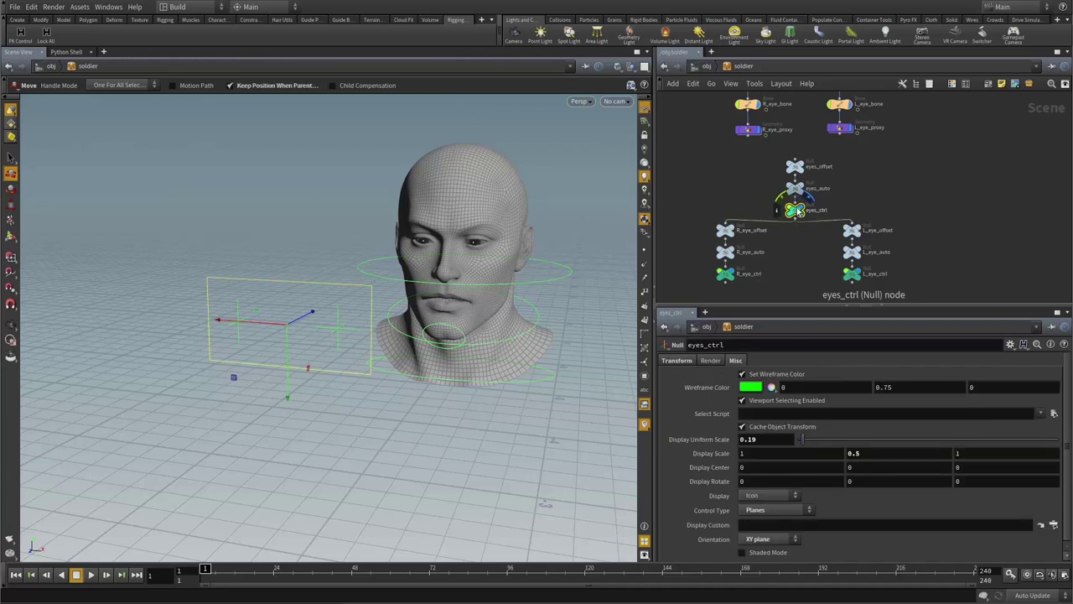
pyautogui.moveTo(287, 328)
pyautogui.mouseDown()
pyautogui.moveTo(252, 348)
pyautogui.moveTo(357, 377)
pyautogui.moveTo(287, 324)
pyautogui.mouseUp()
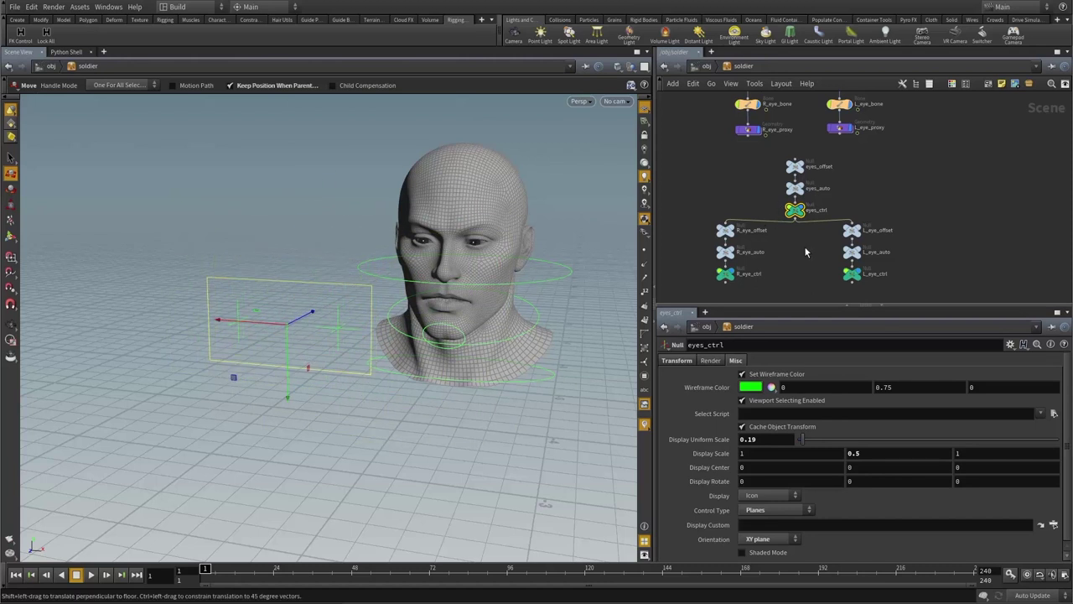
pyautogui.press('y')
pyautogui.moveTo(757, 205)
pyautogui.mouseDown()
pyautogui.moveTo(827, 230)
pyautogui.moveTo(833, 212)
pyautogui.mouseUp()
# - Extract the pre-transform of eyes_ctrl, set its X rotation to 180 and clean the transform
pyautogui.click(676, 361)
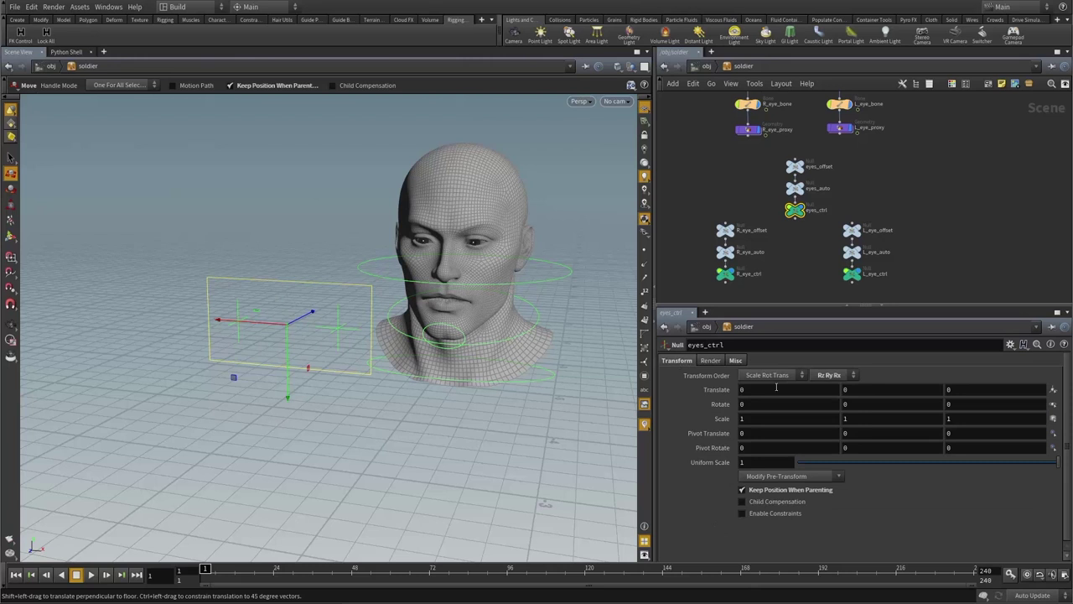
pyautogui.click(780, 476)
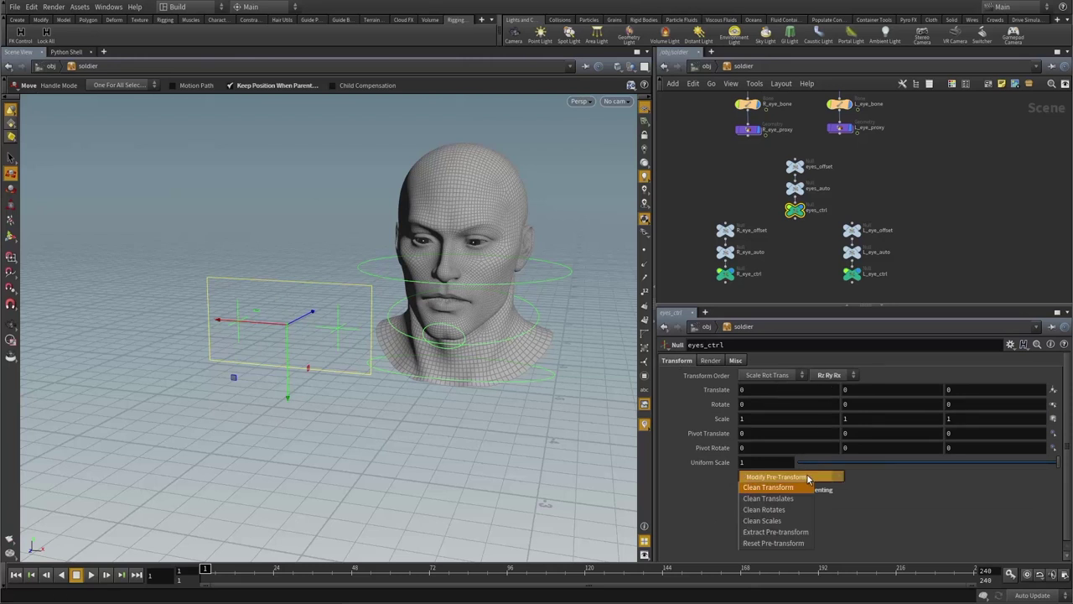
pyautogui.click(795, 532)
pyautogui.write('1')
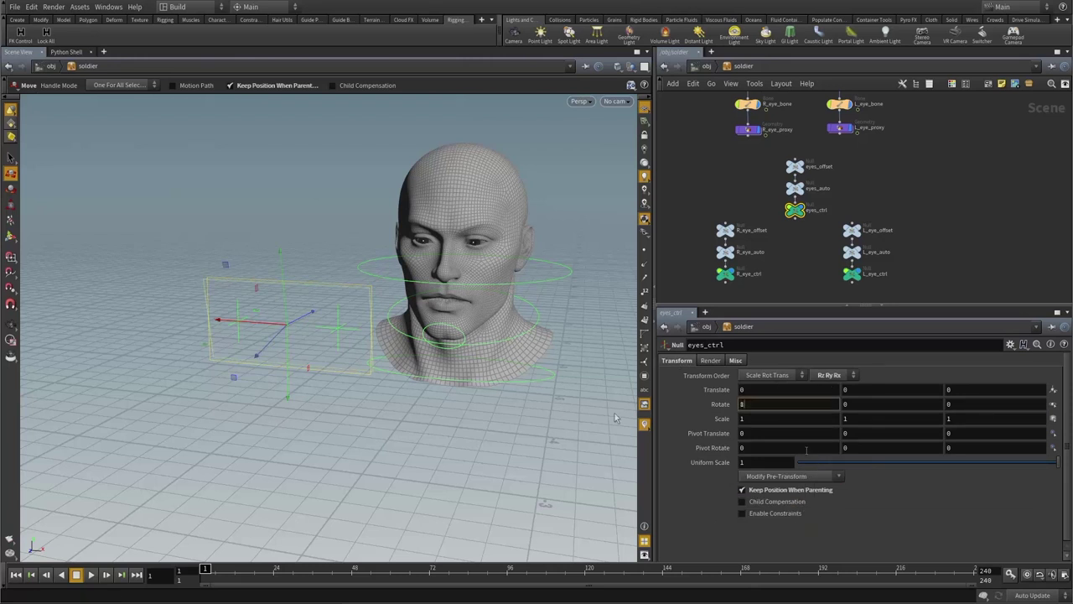
pyautogui.write('80')
pyautogui.press('Return')
pyautogui.click(779, 480)
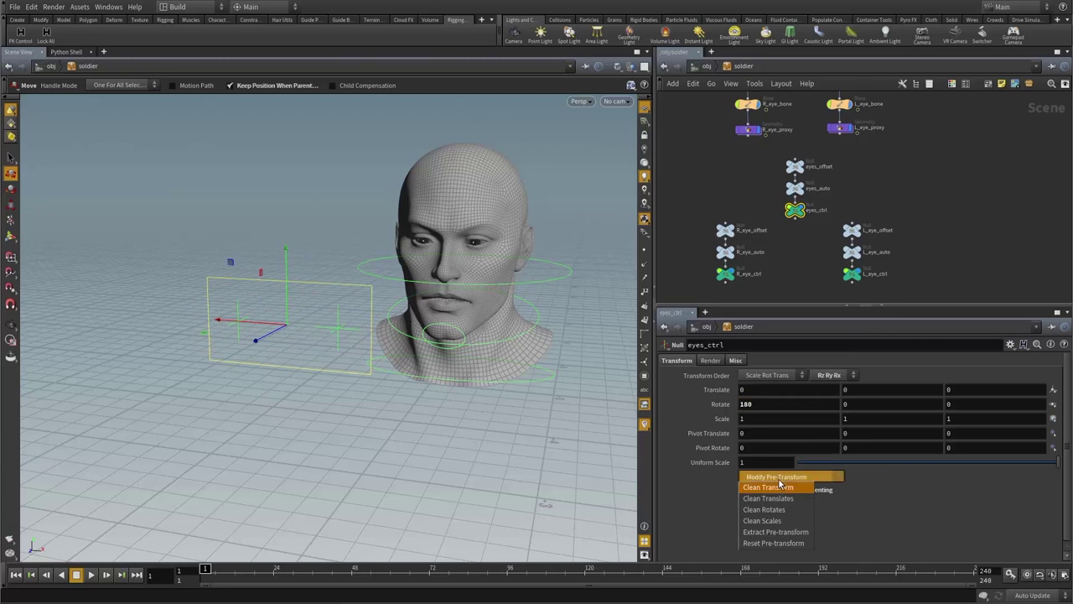
pyautogui.click(780, 486)
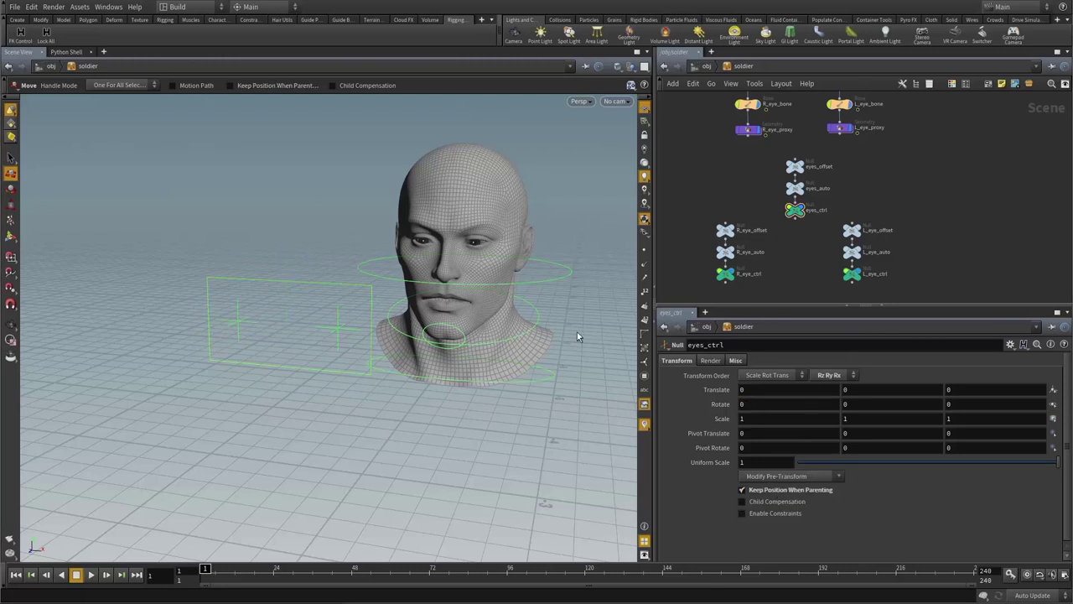
# - Test-move the reoriented eyes_ctrl in the viewport and undo the move
pyautogui.keyDown('alt'); pyautogui.moveTo(426, 377); pyautogui.dragTo(405, 371); pyautogui.keyUp('alt')
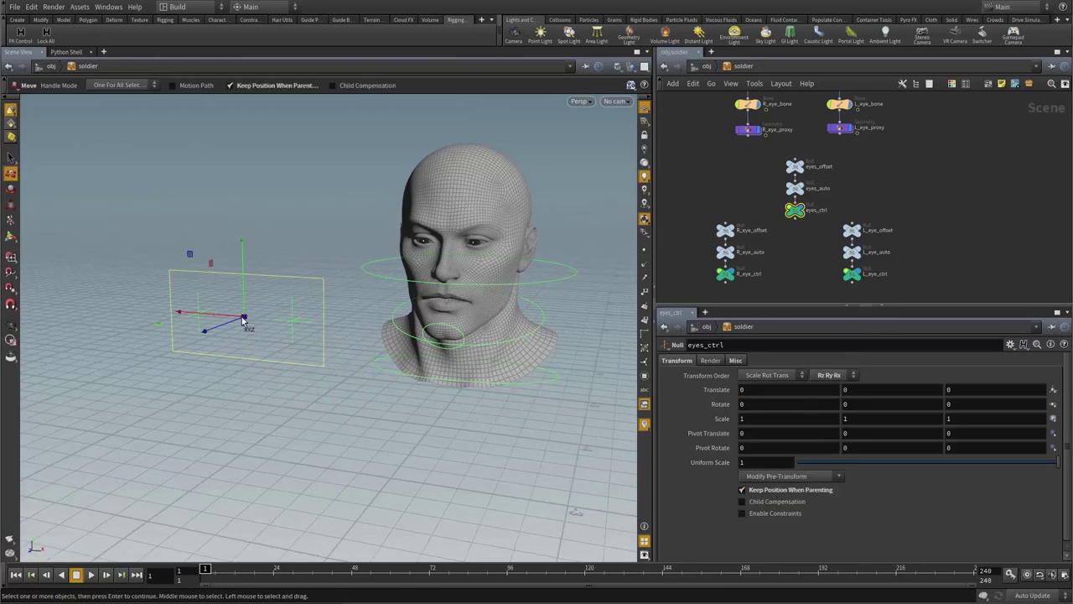
pyautogui.moveTo(250, 318); pyautogui.dragTo(264, 280)
pyautogui.hotkey('ctrl', 'z')
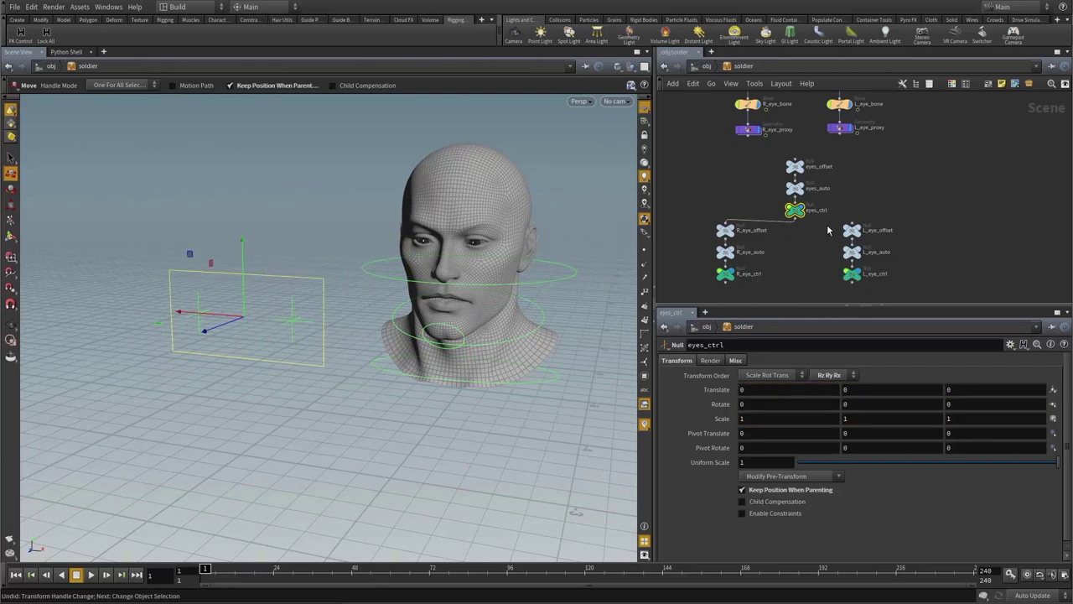
# - Parent R_eye_offset and L_eye_offset to eyes_ctrl, and test the hierarchy with a trial move that is undone
pyautogui.click(796, 236)
pyautogui.click(795, 210)
pyautogui.moveTo(243, 320); pyautogui.dragTo(265, 306)
pyautogui.hotkey('ctrl', 'z')
pyautogui.hotkey('ctrl', 'z')
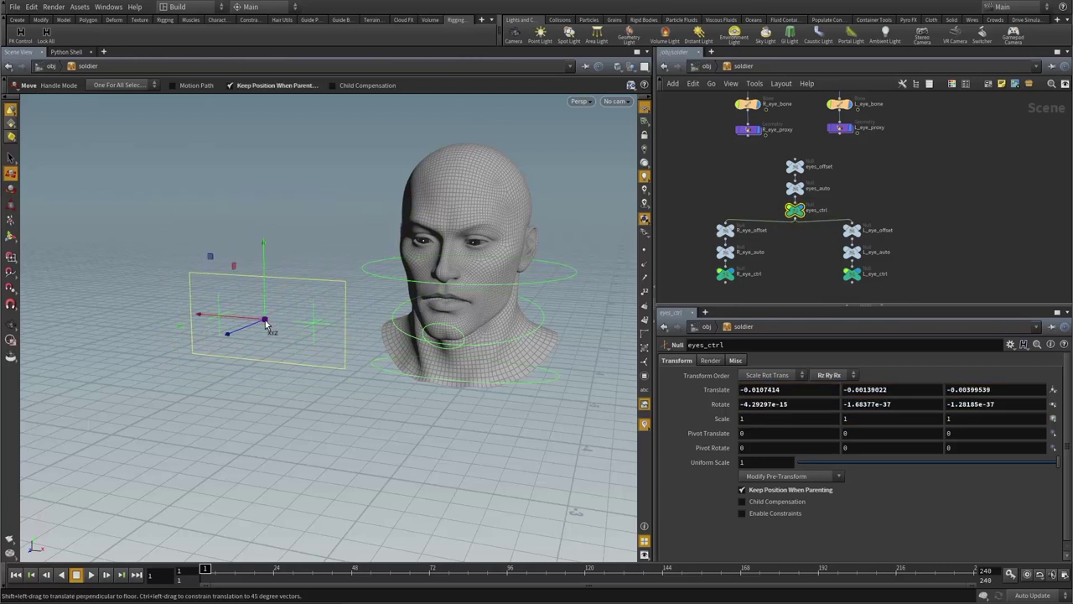
# - Examine the R_eye_bone and L_eye_bone nodes and the R_eye_ctrl and L_eye_ctrl nodes that belong to them
pyautogui.press('h')
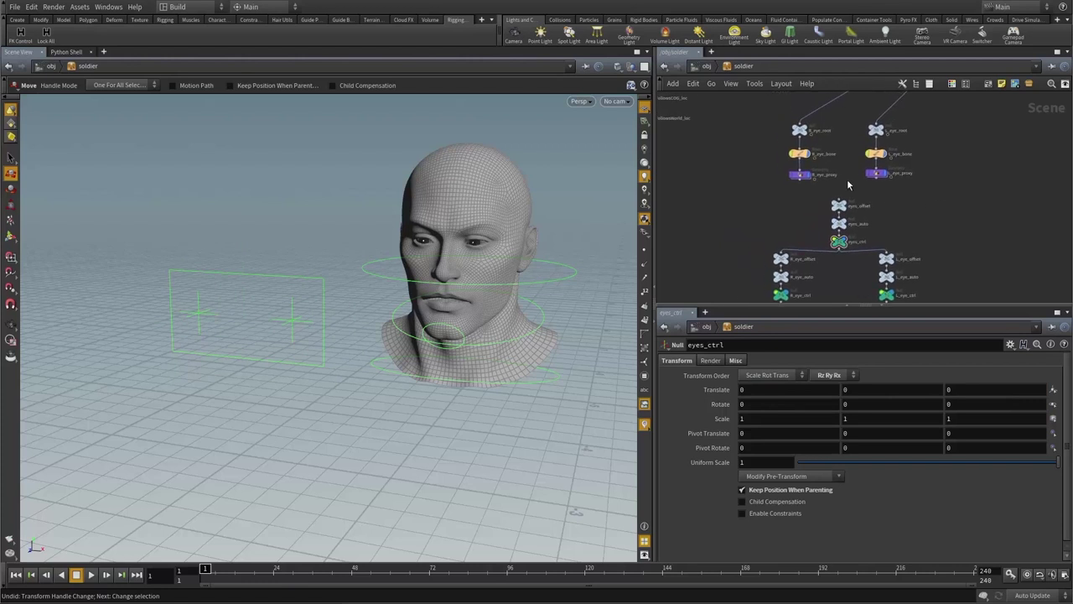
pyautogui.moveTo(832, 159); pyautogui.dragTo(832, 160)
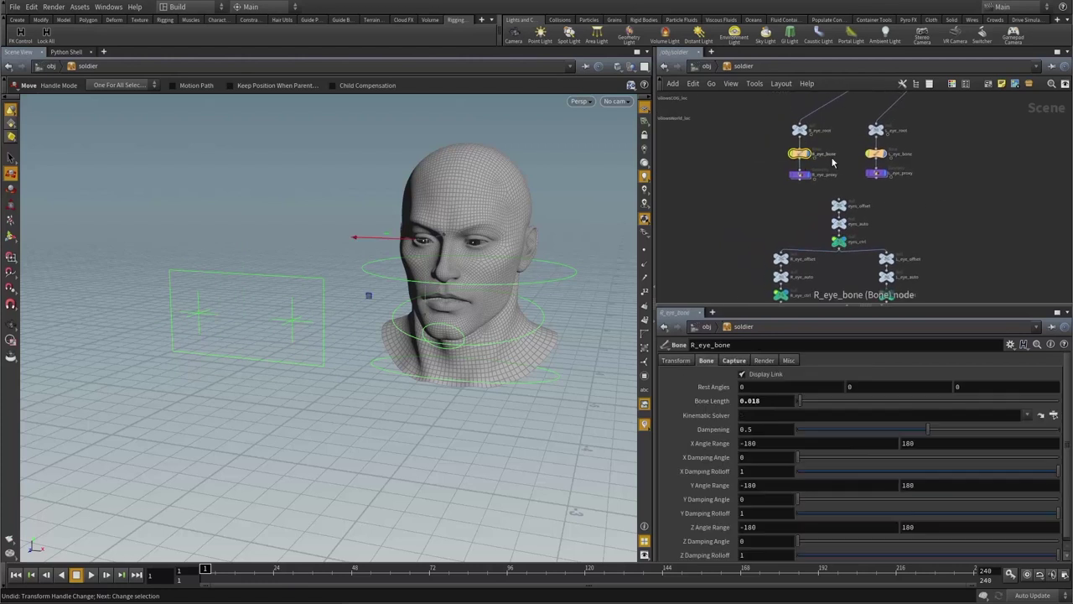
pyautogui.click(875, 156)
pyautogui.moveTo(939, 200); pyautogui.dragTo(937, 142, button='middle')
pyautogui.click(779, 237)
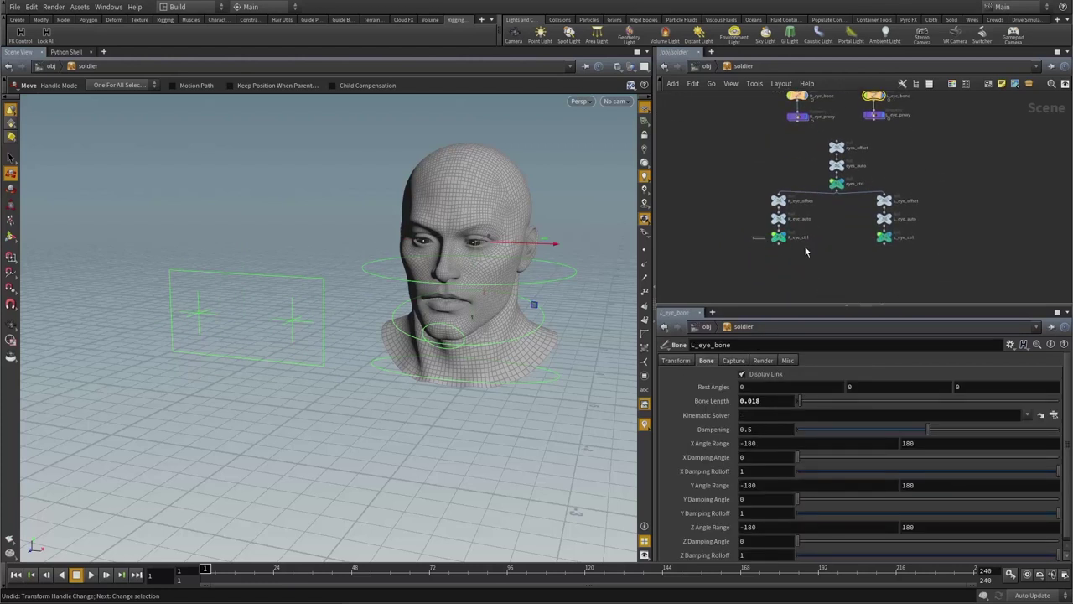
pyautogui.click(884, 237)
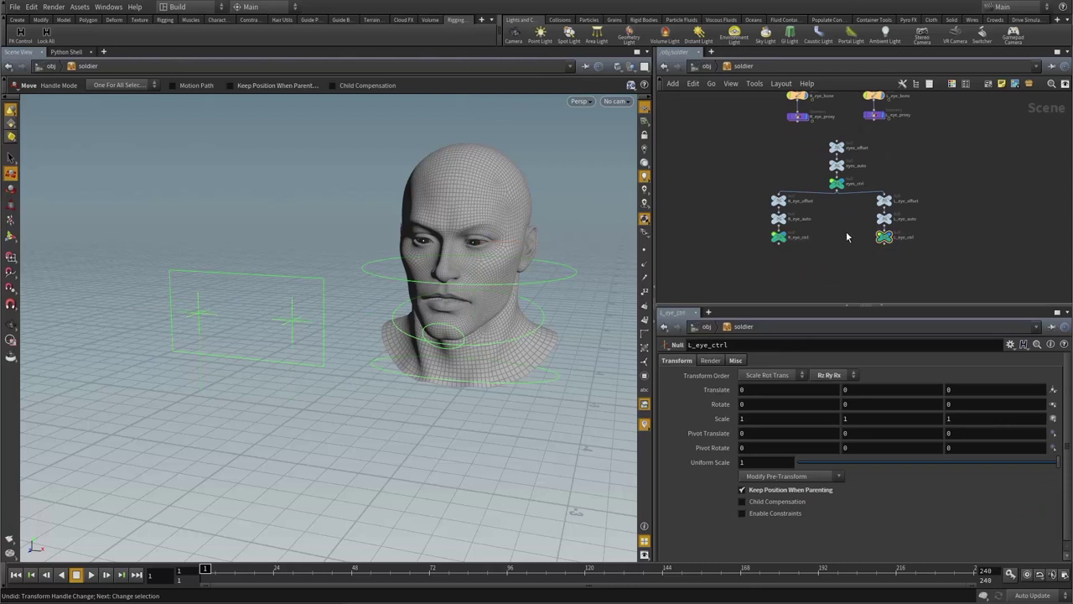
pyautogui.scroll(3, 847, 231)
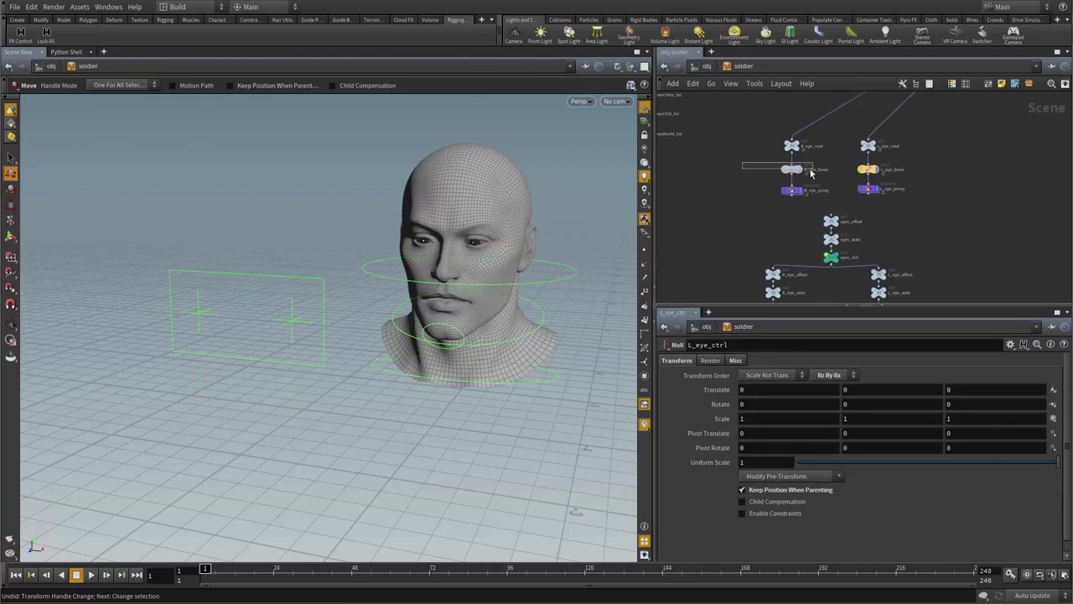
pyautogui.doubleClick(814, 170)
pyautogui.click(869, 176)
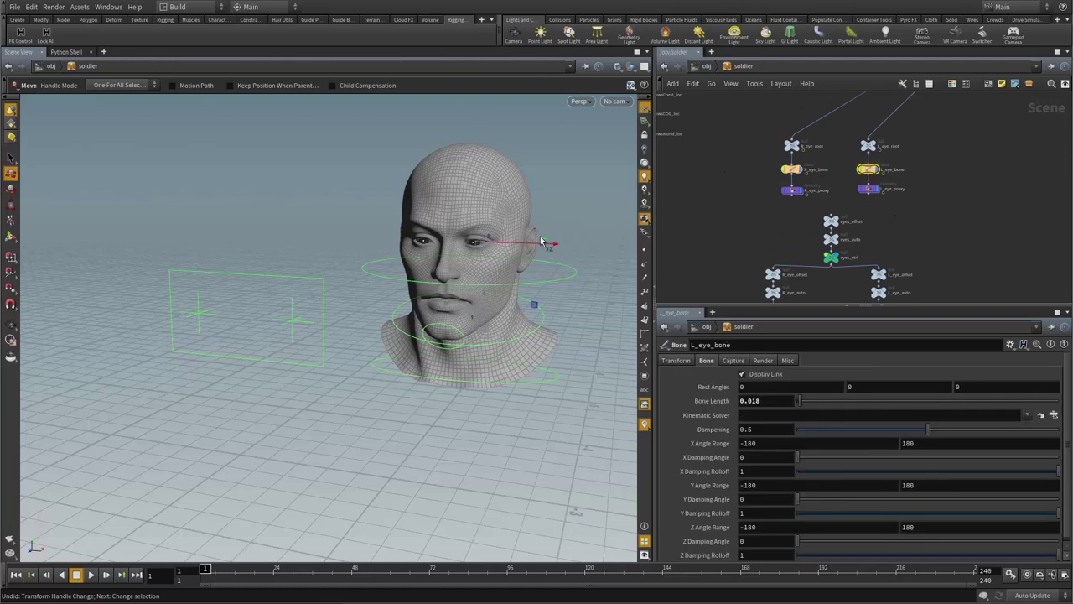
# - Apply a Look At constraint to L_eye_bone with L_eye_ctrl as its target and no look-up object
pyautogui.click(249, 19)
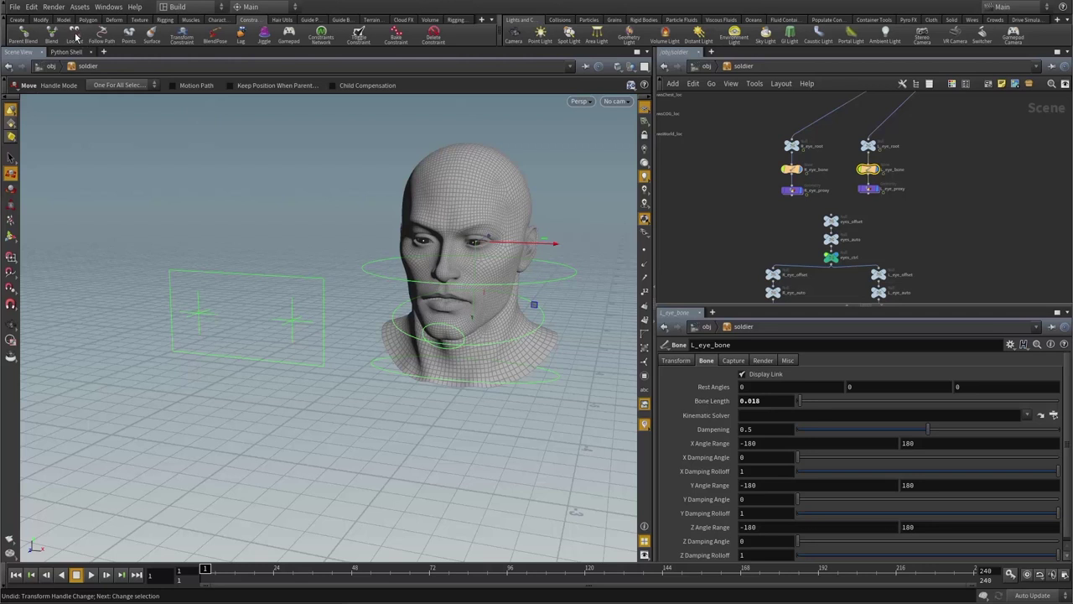
pyautogui.click(75, 35)
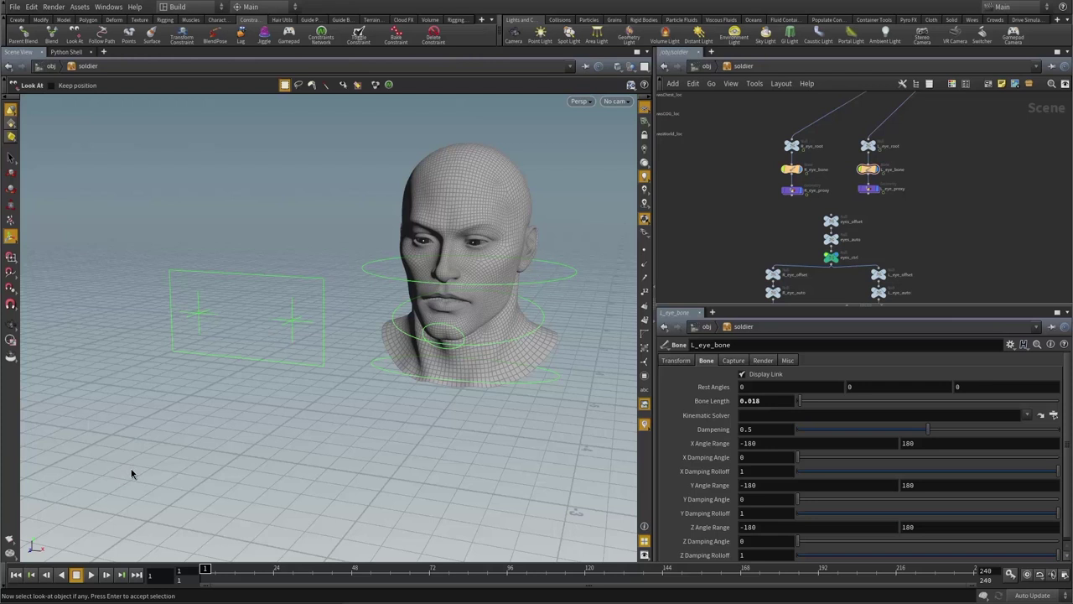
pyautogui.click(302, 326)
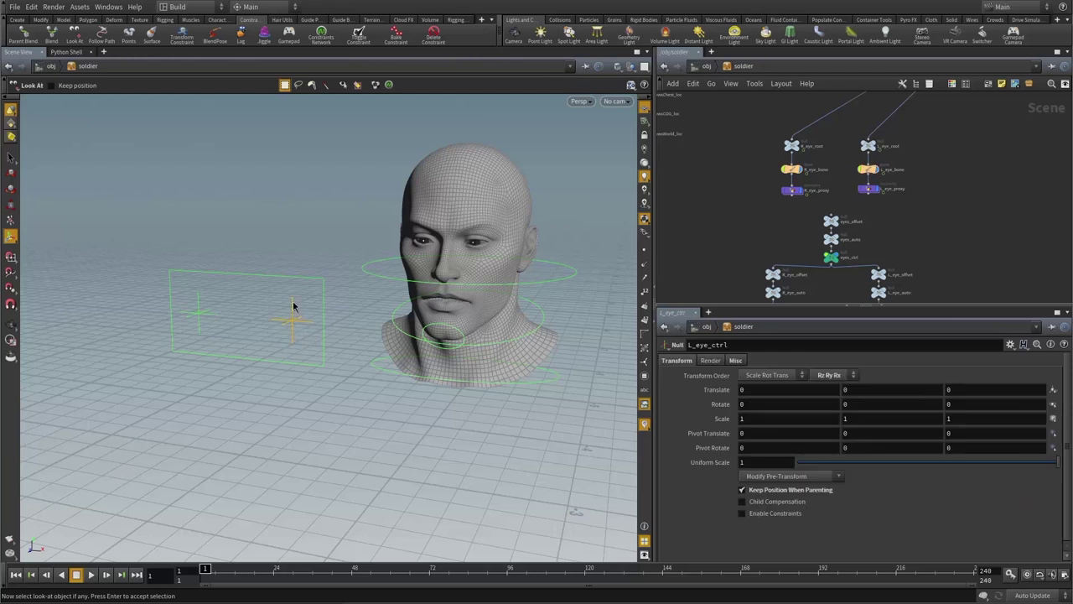
pyautogui.rightClick(293, 253)
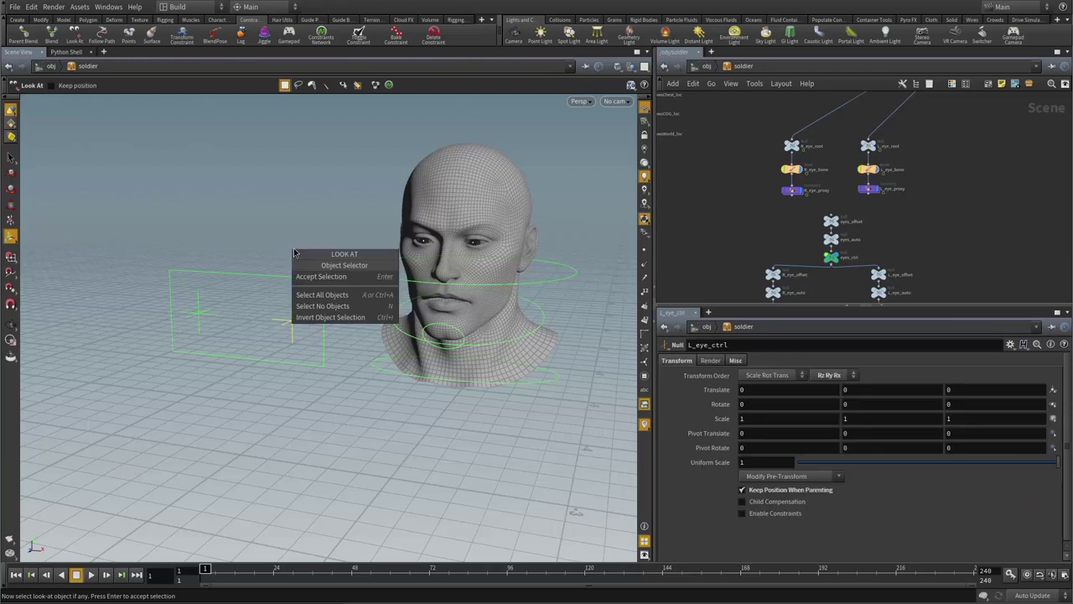
pyautogui.click(338, 278)
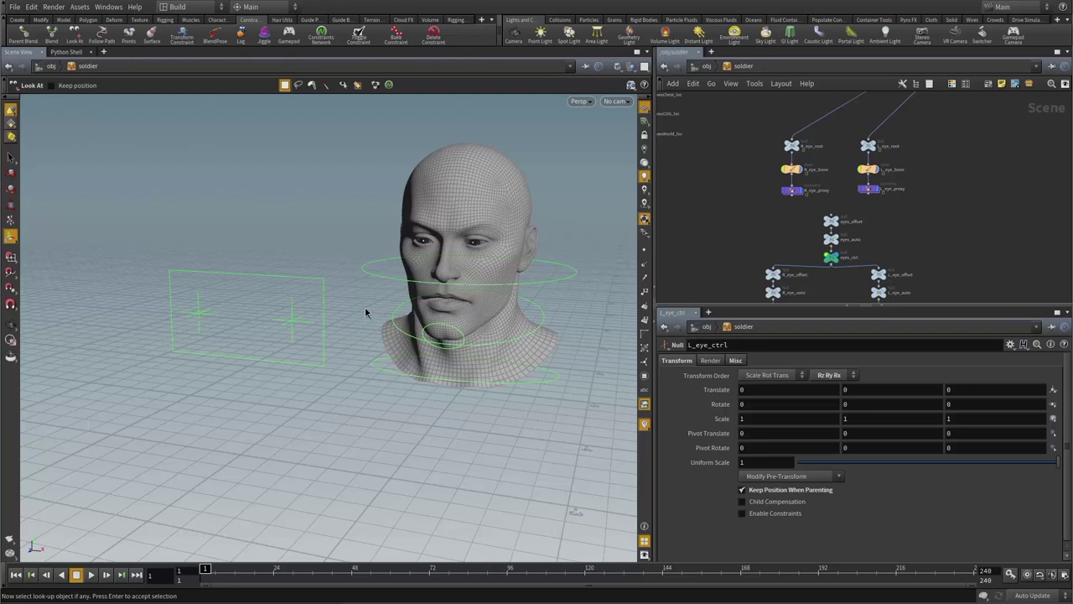
pyautogui.press('Return')
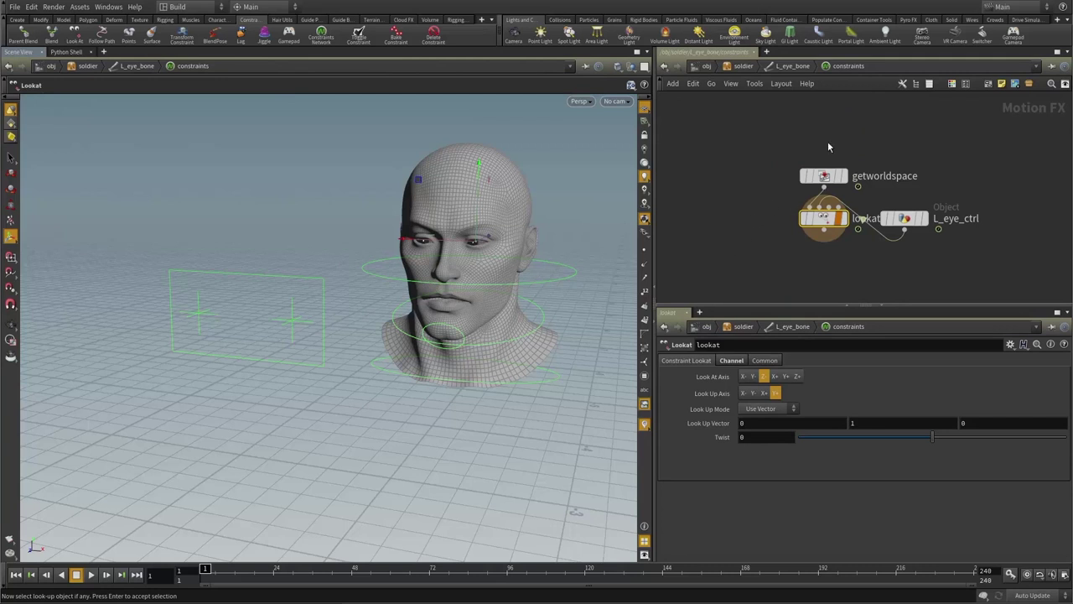
pyautogui.press('Return')
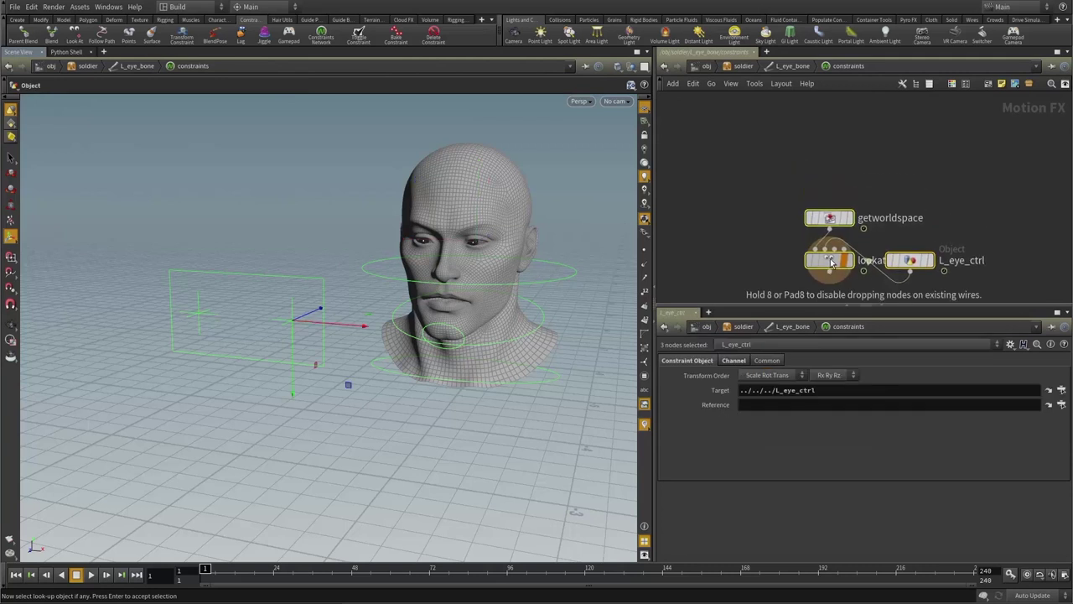
# - Spread out the getworldspace and L_eye_ctrl nodes around lookat in the constraints network, and return to the soldier network
pyautogui.click(770, 220)
pyautogui.moveTo(829, 219); pyautogui.dragTo(788, 153)
pyautogui.moveTo(910, 266); pyautogui.dragTo(904, 197)
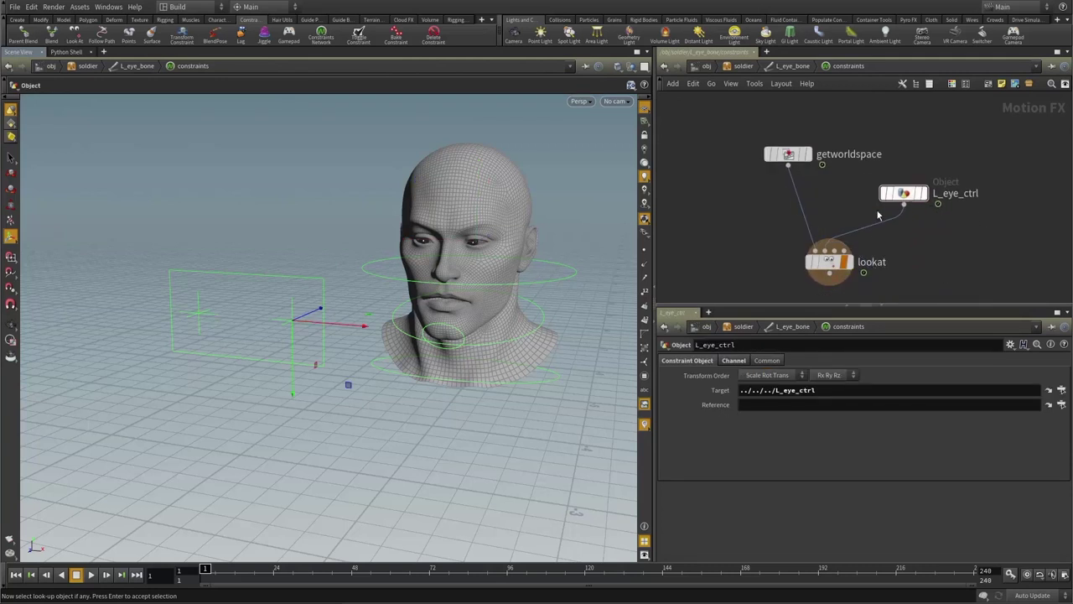
pyautogui.press('u')
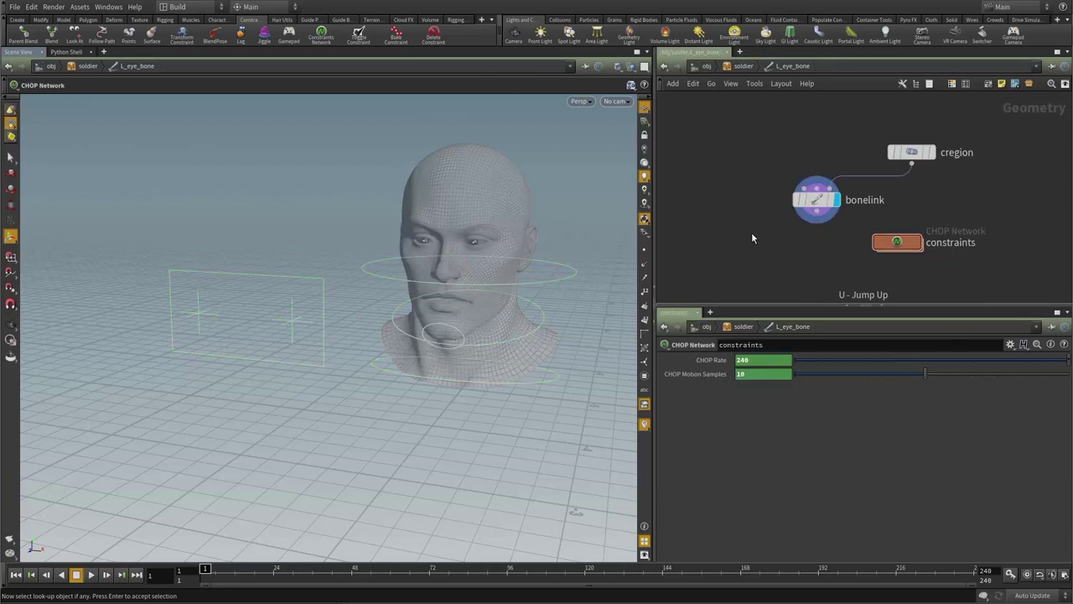
pyautogui.press('u')
pyautogui.scroll(5, 908, 170)
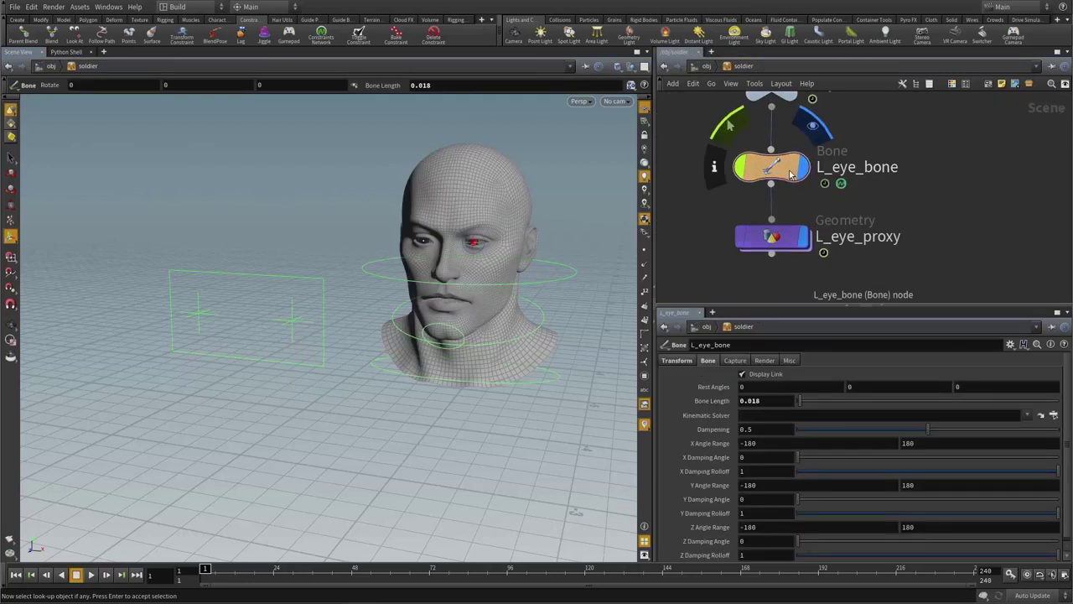
# - Test the left eye's constraint with a trial move of L_eye_ctrl in the viewport, and undo the move
pyautogui.click(677, 360)
pyautogui.scroll(-4, 937, 198)
pyautogui.moveTo(935, 235); pyautogui.dragTo(923, 150, button='middle')
pyautogui.moveTo(835, 248); pyautogui.dragTo(930, 272)
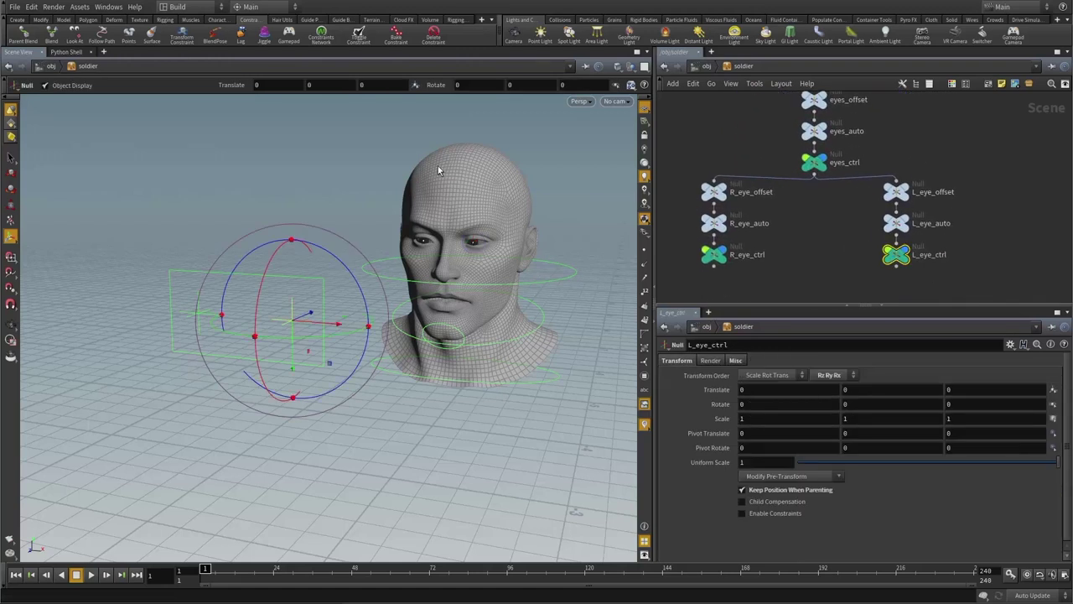
pyautogui.keyDown('alt'); pyautogui.moveTo(434, 253); pyautogui.dragTo(366, 243); pyautogui.keyUp('alt')
pyautogui.press('t')
pyautogui.press('t')
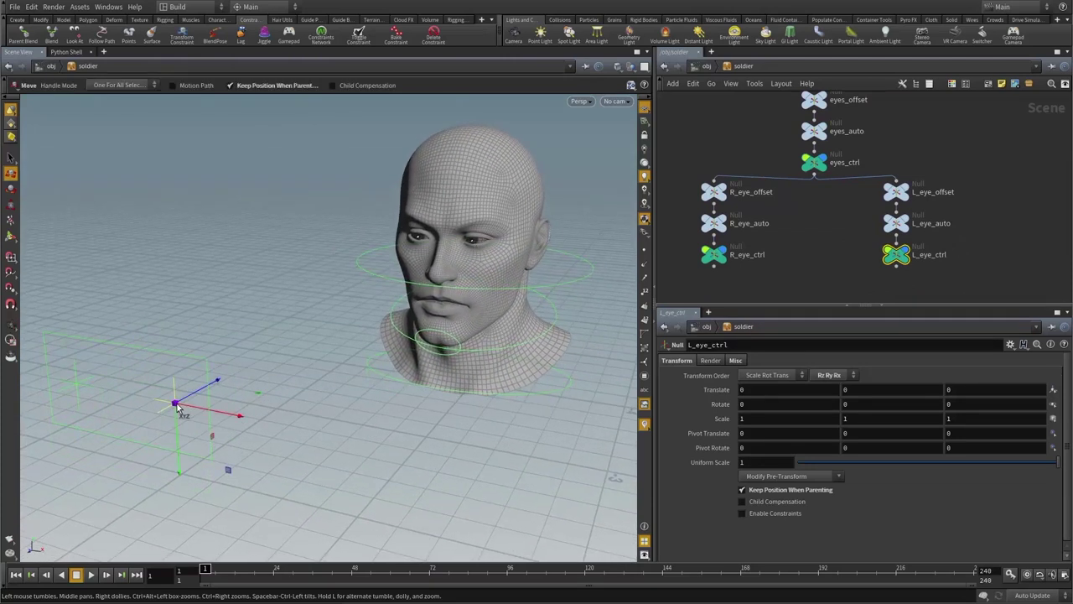
pyautogui.moveTo(178, 406); pyautogui.dragTo(575, 263)
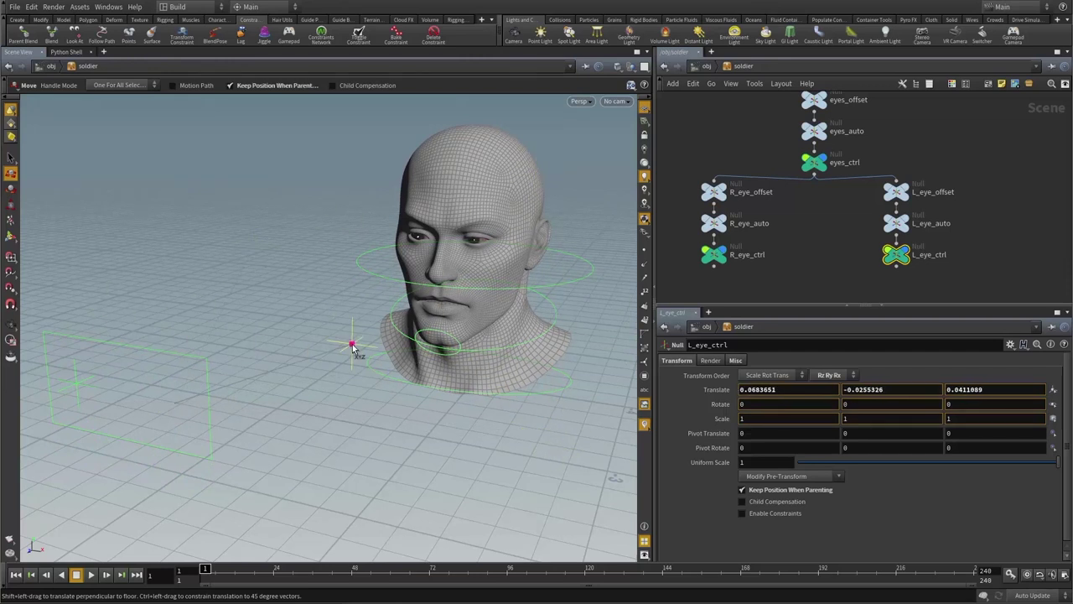
pyautogui.hotkey('ctrl', 'z')
# - Test-move the shared eyes_ctrl with the left eye constrained, and undo the move
pyautogui.click(132, 357)
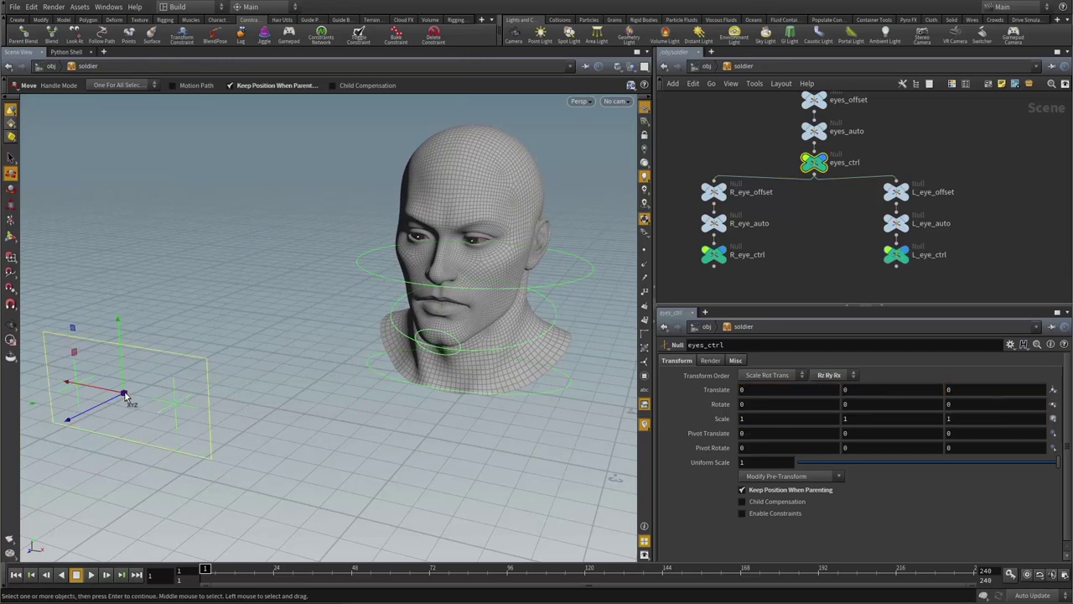
pyautogui.moveTo(127, 400); pyautogui.dragTo(25, 369)
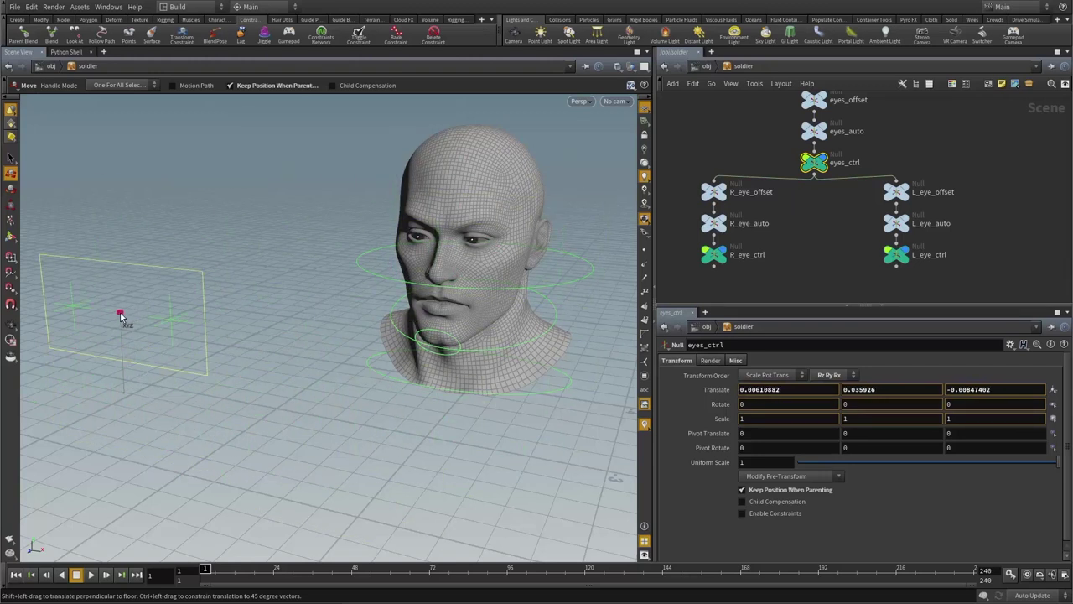
pyautogui.hotkey('ctrl', 'z')
# - Apply a Look At constraint to R_eye_bone with R_eye_ctrl as its target and no look-up object
pyautogui.click(842, 198)
pyautogui.scroll(-2, 839, 210)
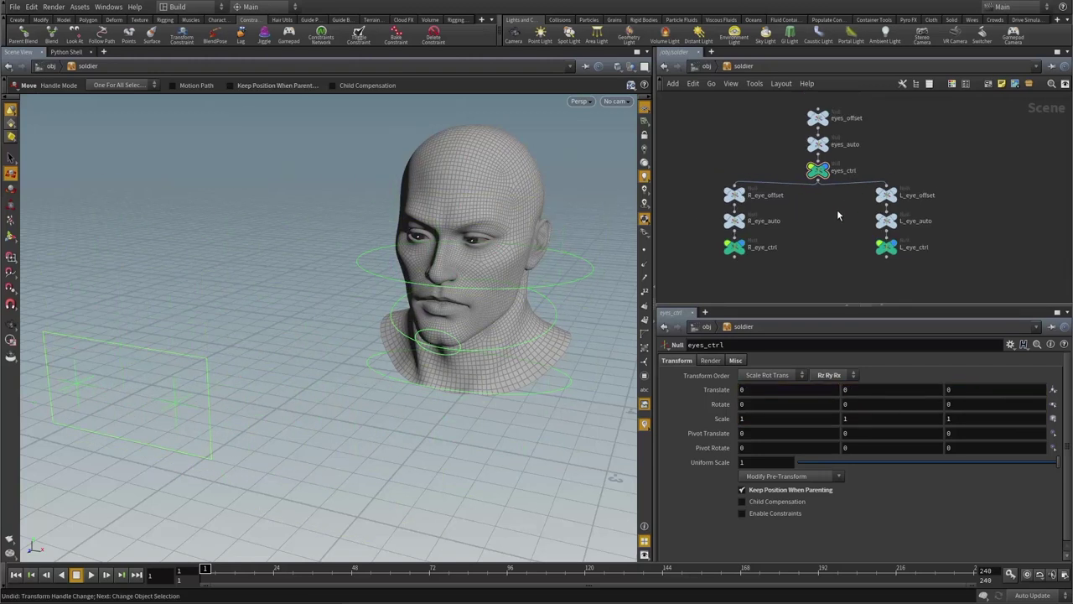
pyautogui.moveTo(766, 99); pyautogui.dragTo(768, 191, button='middle')
pyautogui.click(761, 138)
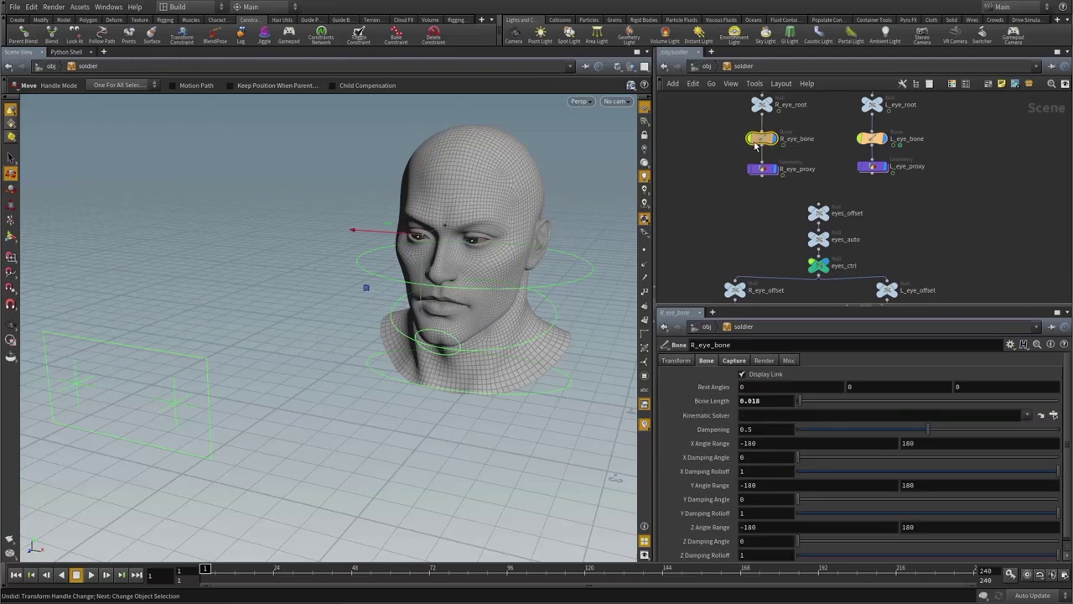
pyautogui.click(80, 40)
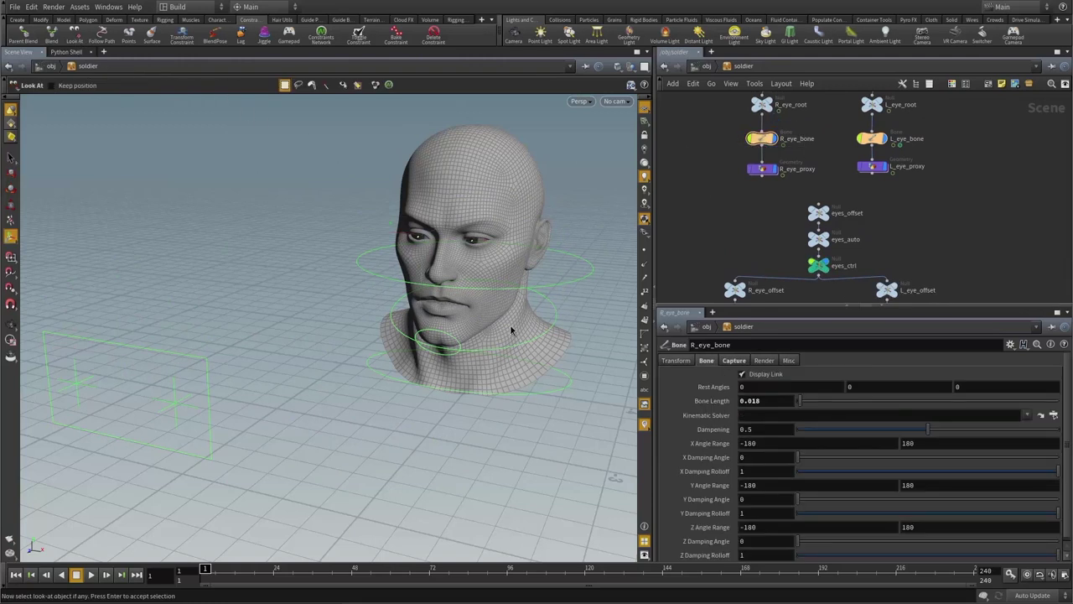
pyautogui.click(78, 384)
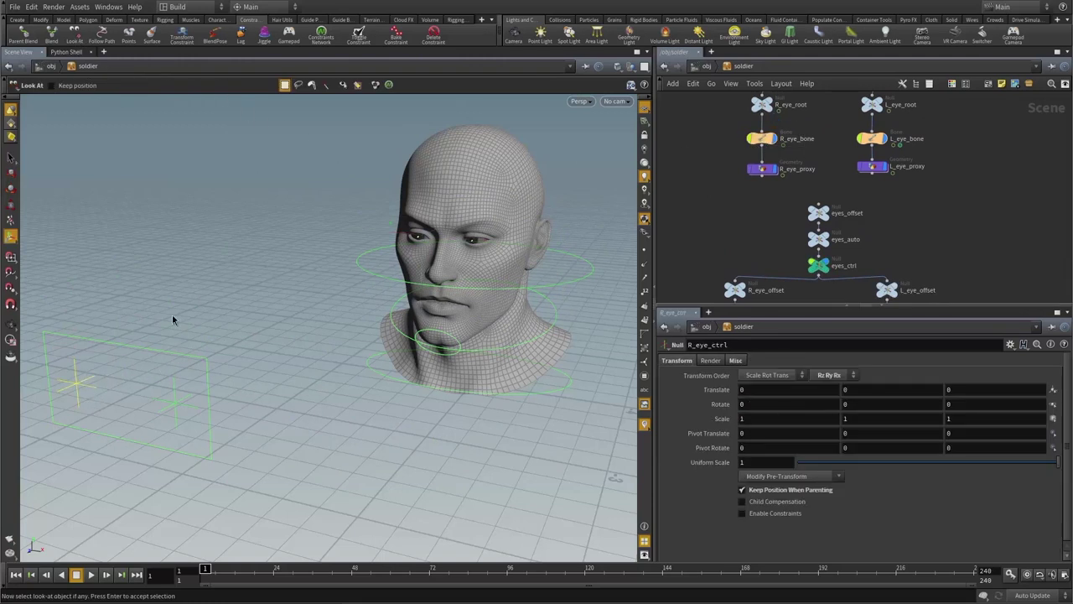
pyautogui.rightClick(241, 228)
pyautogui.click(263, 256)
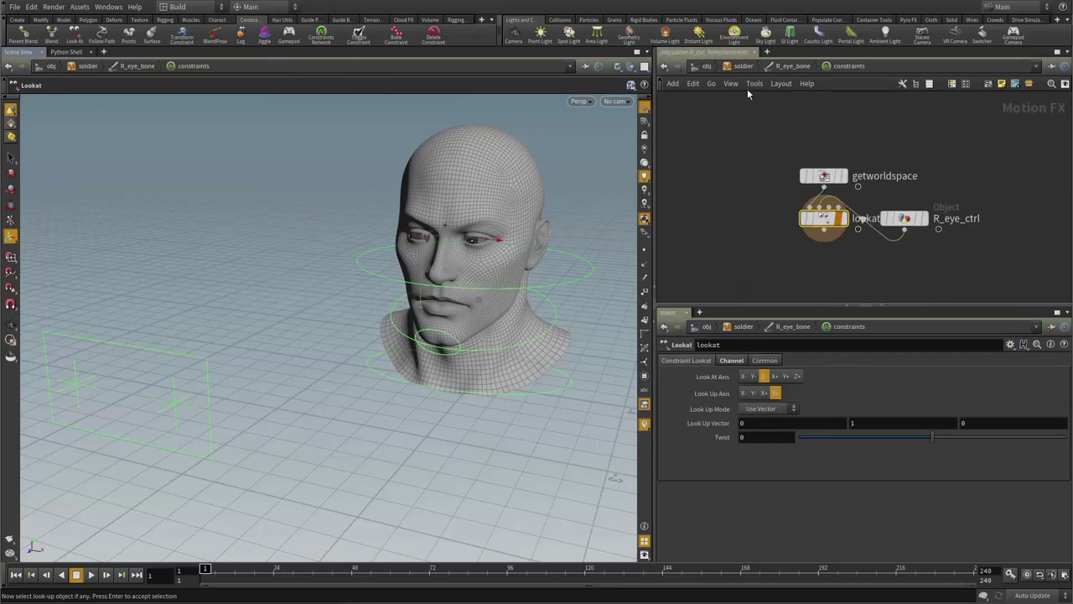
# - Return to the soldier network, test the right eye's constraint by moving R_eye_ctrl, and undo the move
pyautogui.click(744, 66)
pyautogui.keyDown('alt'); pyautogui.moveTo(342, 292); pyautogui.dragTo(349, 260); pyautogui.keyUp('alt')
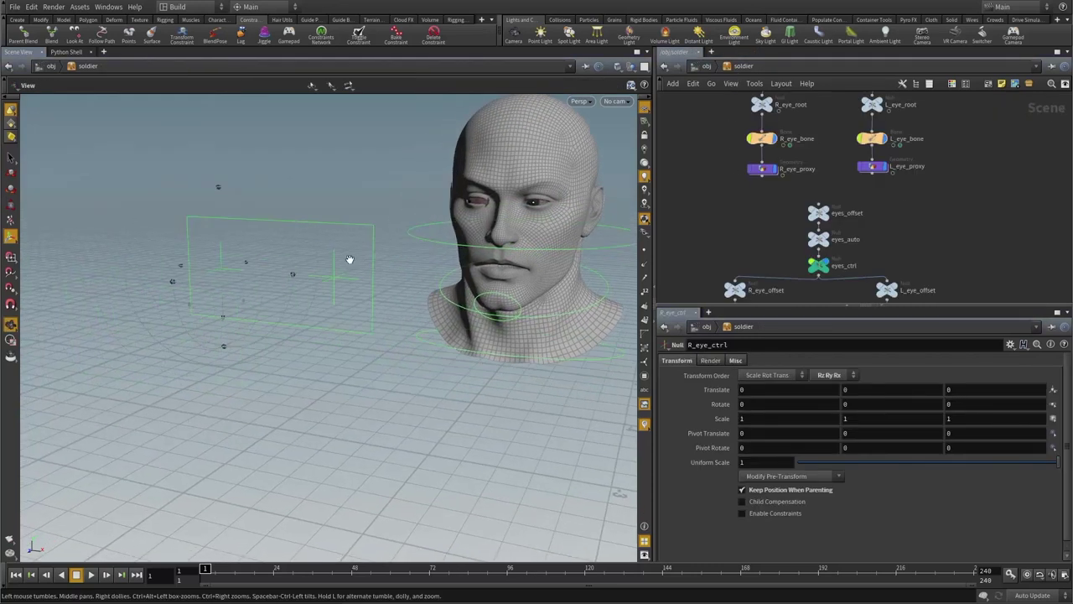
pyautogui.press('r')
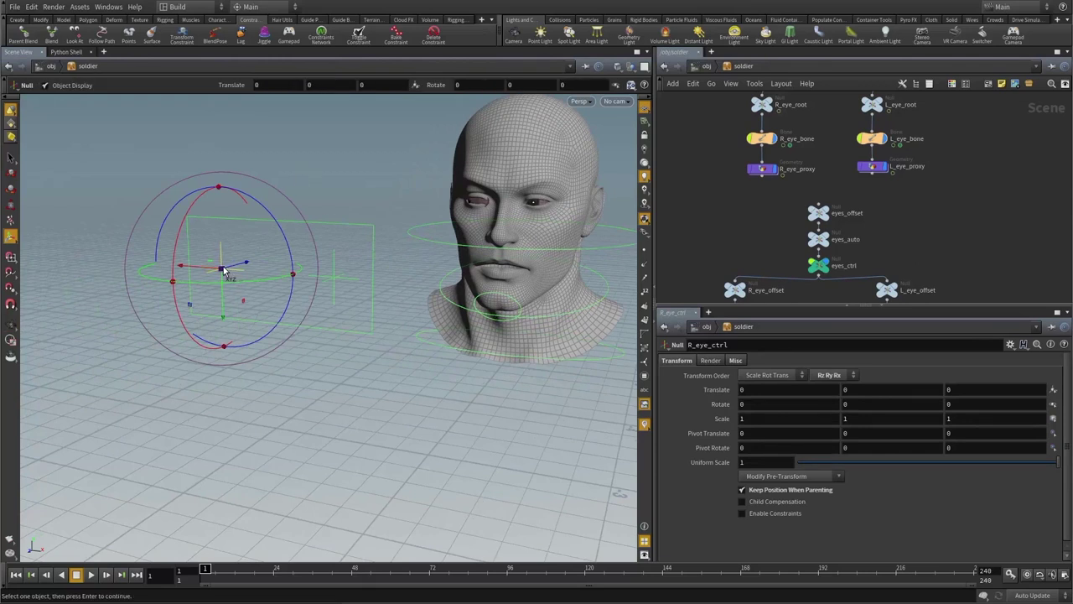
pyautogui.press('t')
pyautogui.moveTo(224, 271); pyautogui.dragTo(246, 263)
pyautogui.hotkey('ctrl', 'z')
# - Set the Look At Axis to Z+ on the lookat node in R_eye_bone's constraints network
pyautogui.keyDown('alt'); pyautogui.moveTo(429, 279); pyautogui.dragTo(463, 255); pyautogui.keyUp('alt')
pyautogui.scroll(6, 357, 270)
pyautogui.keyDown('alt'); pyautogui.moveTo(463, 255); pyautogui.dragTo(407, 266, button='middle'); pyautogui.keyUp('alt')
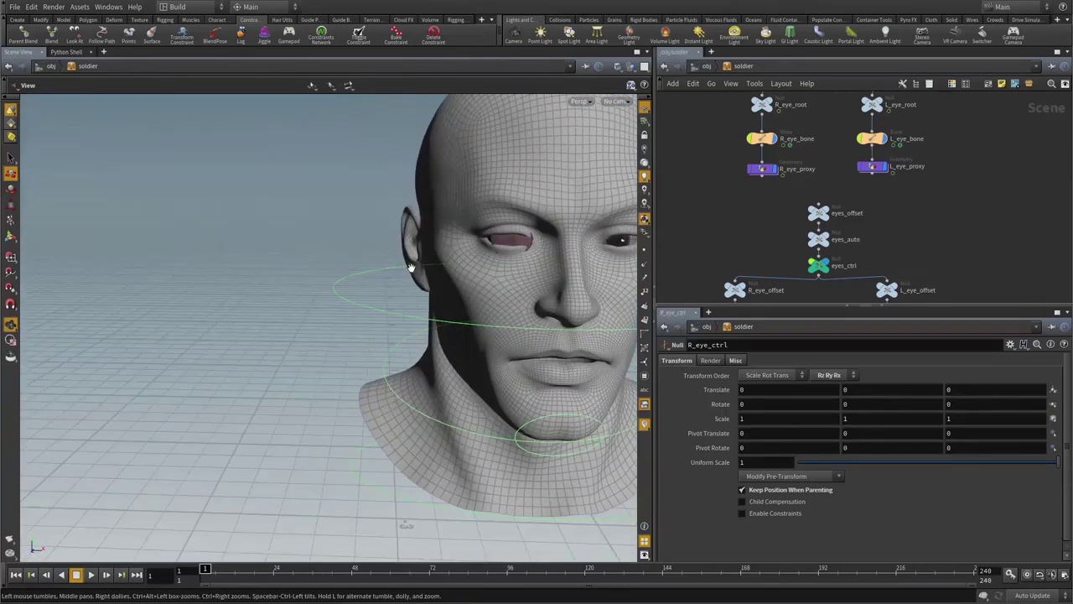
pyautogui.scroll(3, 429, 258)
pyautogui.moveTo(463, 259); pyautogui.dragTo(445, 261)
pyautogui.press('t')
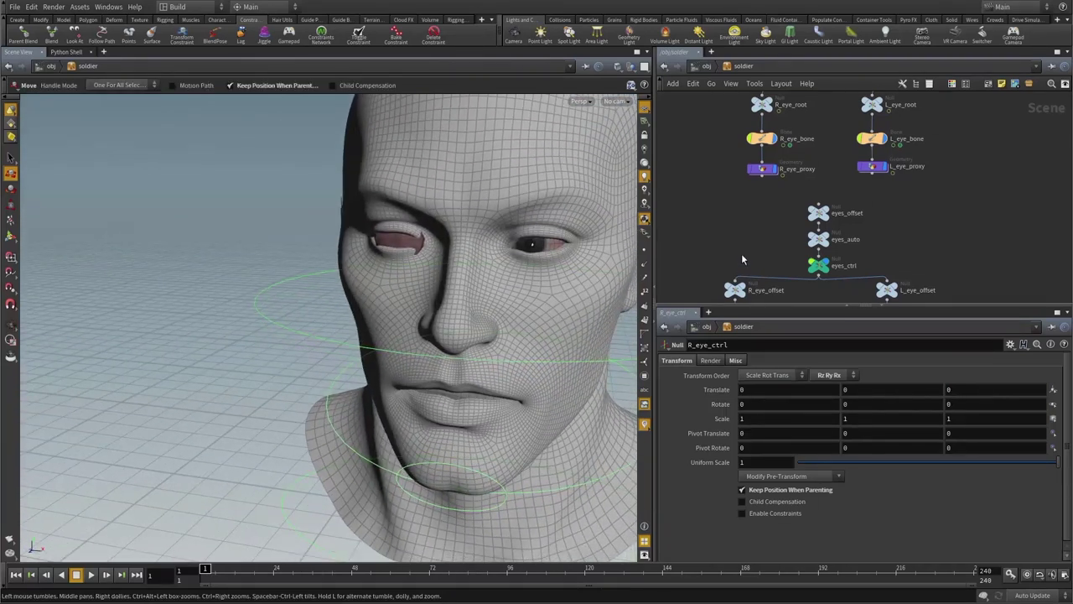
pyautogui.click(765, 140)
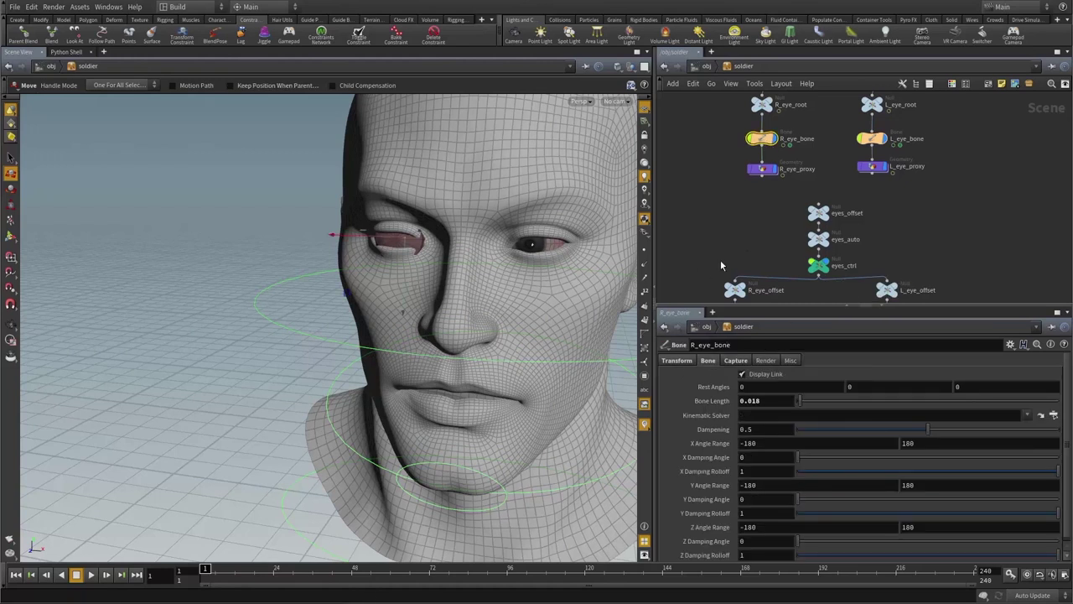
pyautogui.click(679, 362)
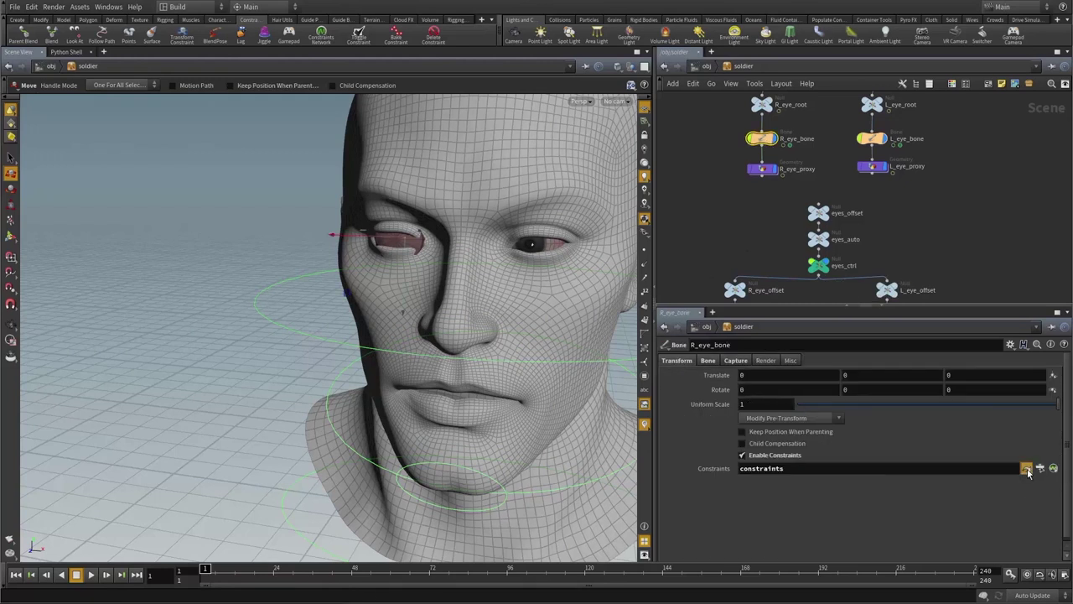
pyautogui.click(1028, 470)
pyautogui.doubleClick(898, 244)
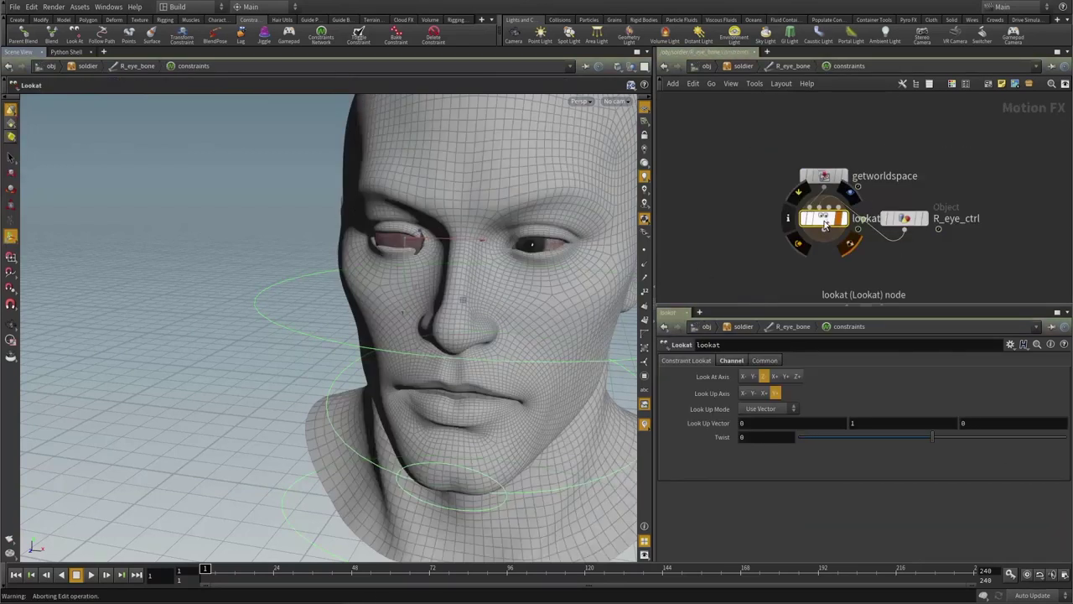
pyautogui.click(798, 378)
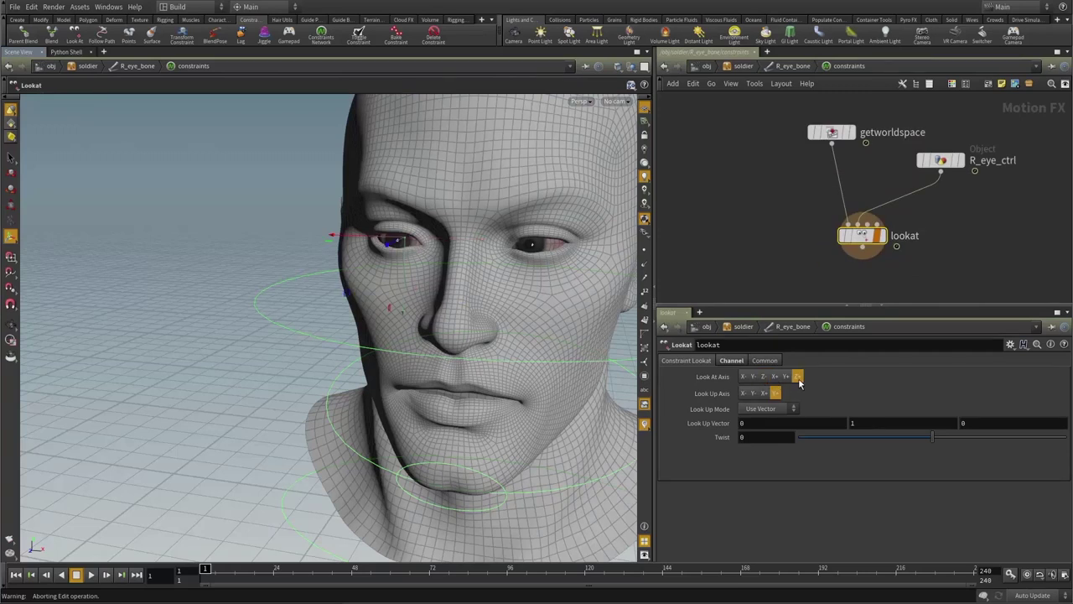
# - Return to the soldier network, test both constrained eyes with a trial move of eyes_ctrl, and undo it
pyautogui.press('u')
pyautogui.press('u')
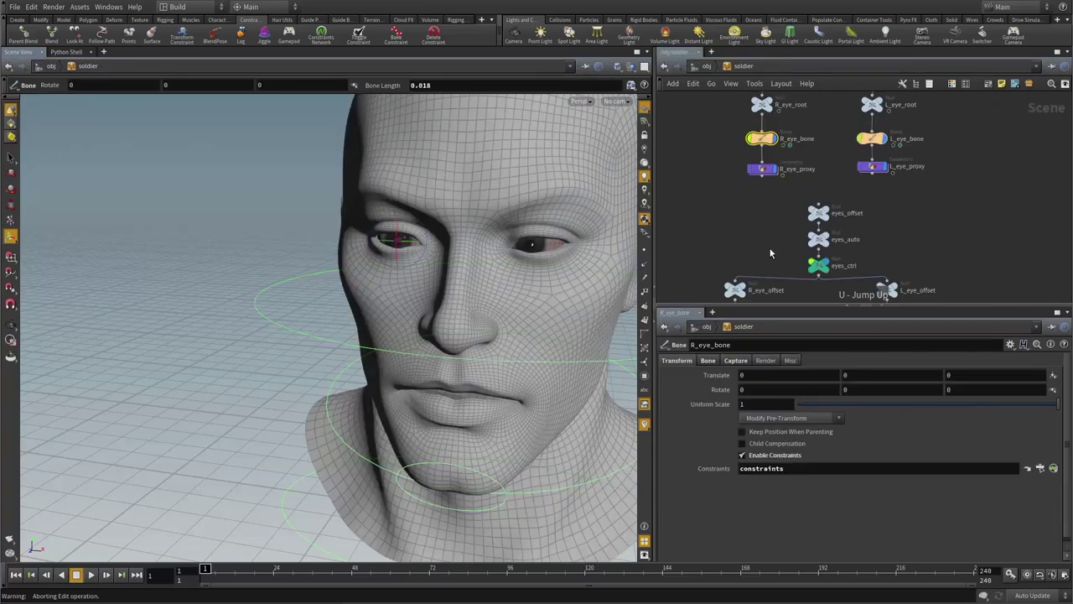
pyautogui.keyDown('alt'); pyautogui.moveTo(478, 295); pyautogui.dragTo(436, 306, button='right'); pyautogui.keyUp('alt')
pyautogui.keyDown('alt'); pyautogui.moveTo(436, 306); pyautogui.dragTo(483, 267, button='middle'); pyautogui.keyUp('alt')
pyautogui.click(213, 276)
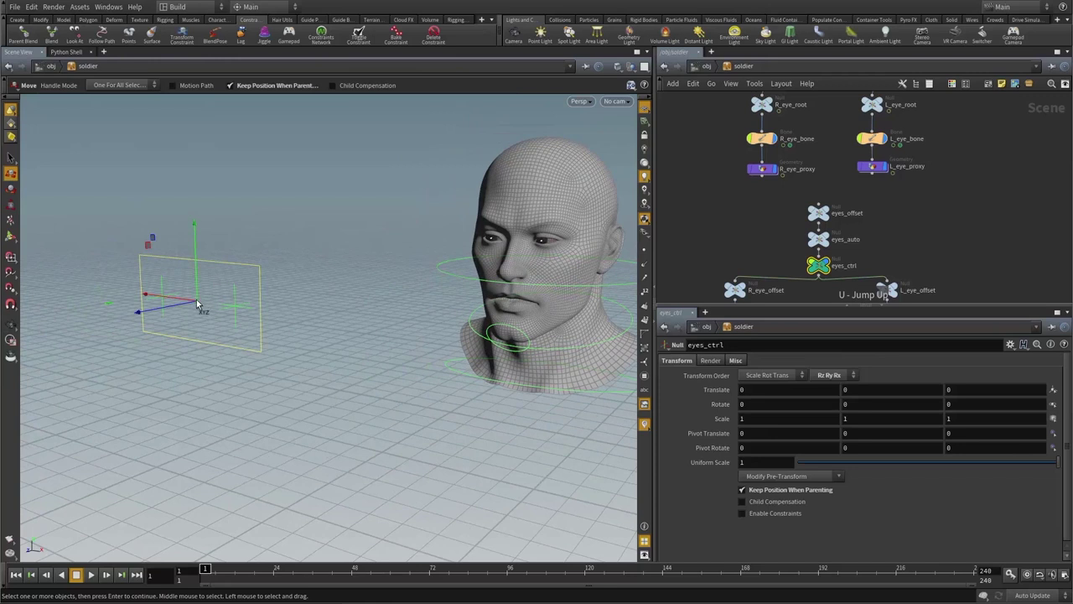
pyautogui.moveTo(201, 303); pyautogui.dragTo(230, 383)
pyautogui.hotkey('ctrl', 'z')
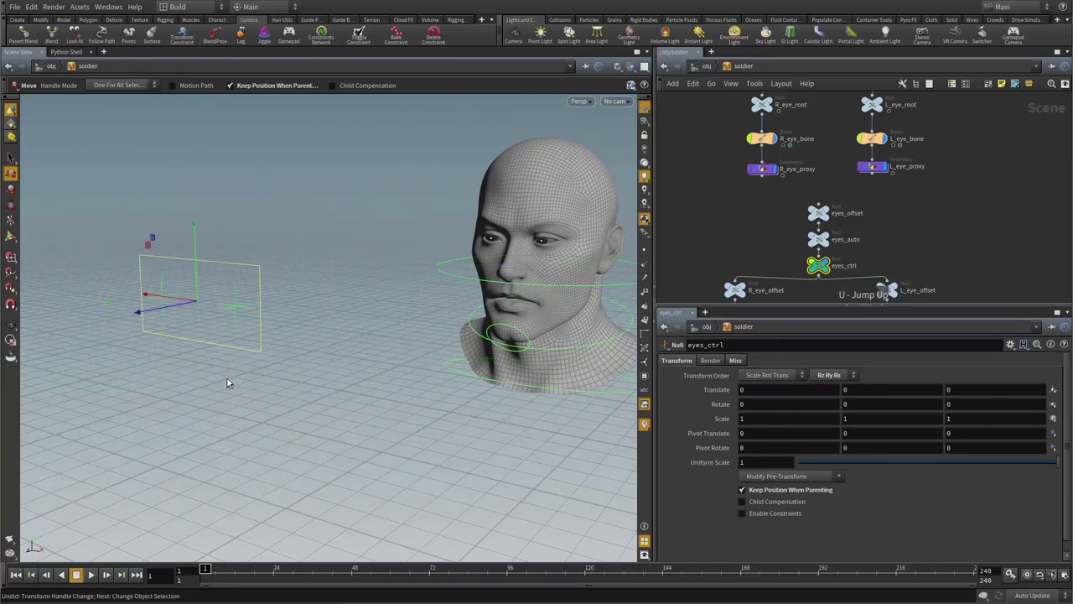
# - Set the wireframe color of R_eye_ctrl to red, leaving L_eye_ctrl green
pyautogui.click(698, 244)
pyautogui.moveTo(823, 301); pyautogui.dragTo(806, 219, button='middle')
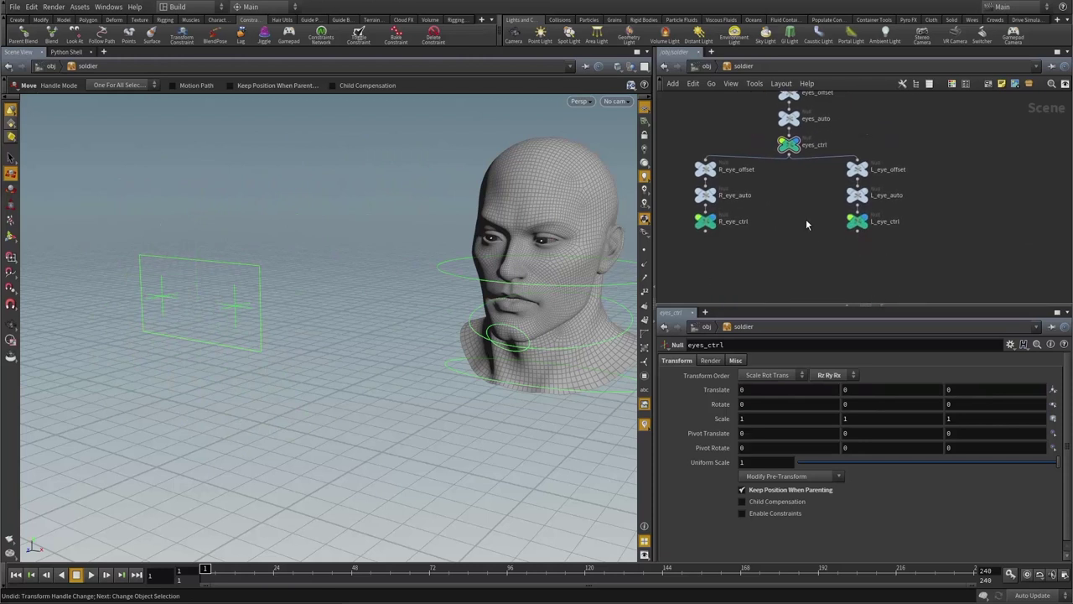
pyautogui.click(857, 221)
pyautogui.click(736, 362)
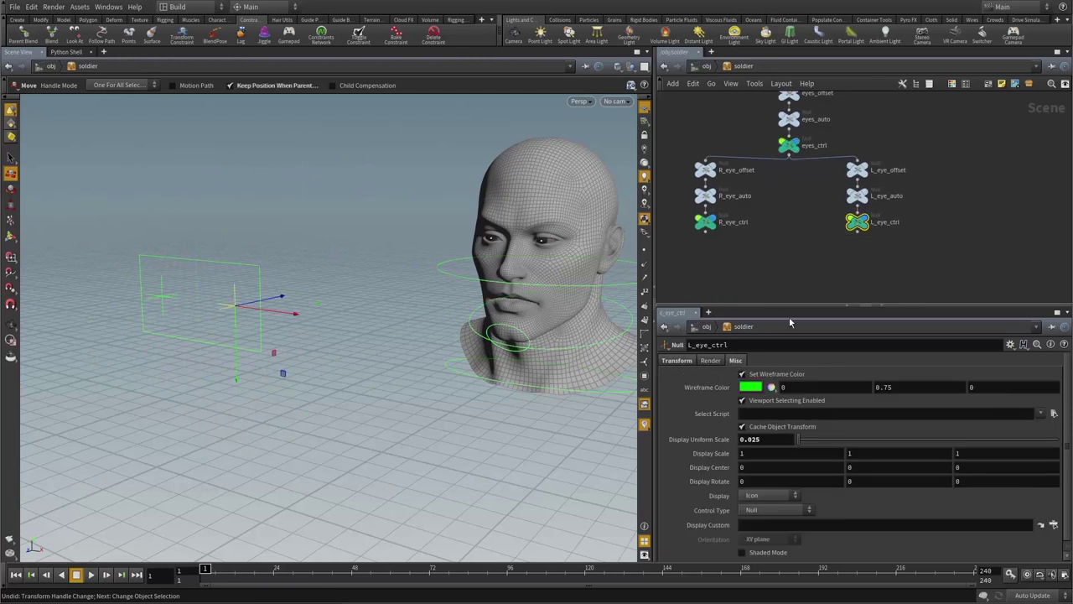
pyautogui.click(705, 221)
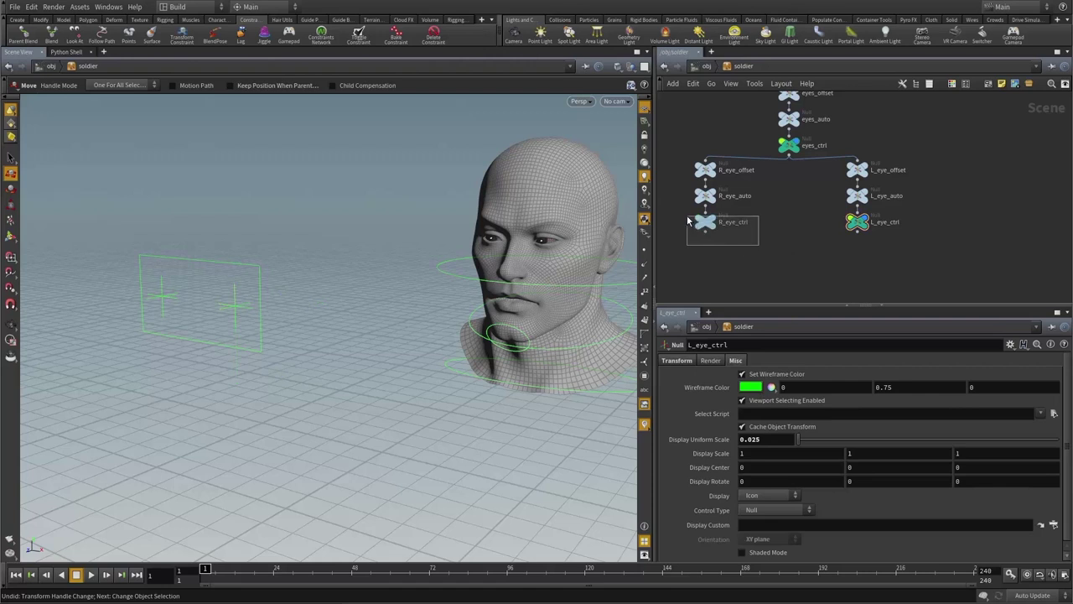
pyautogui.click(737, 360)
pyautogui.click(744, 387)
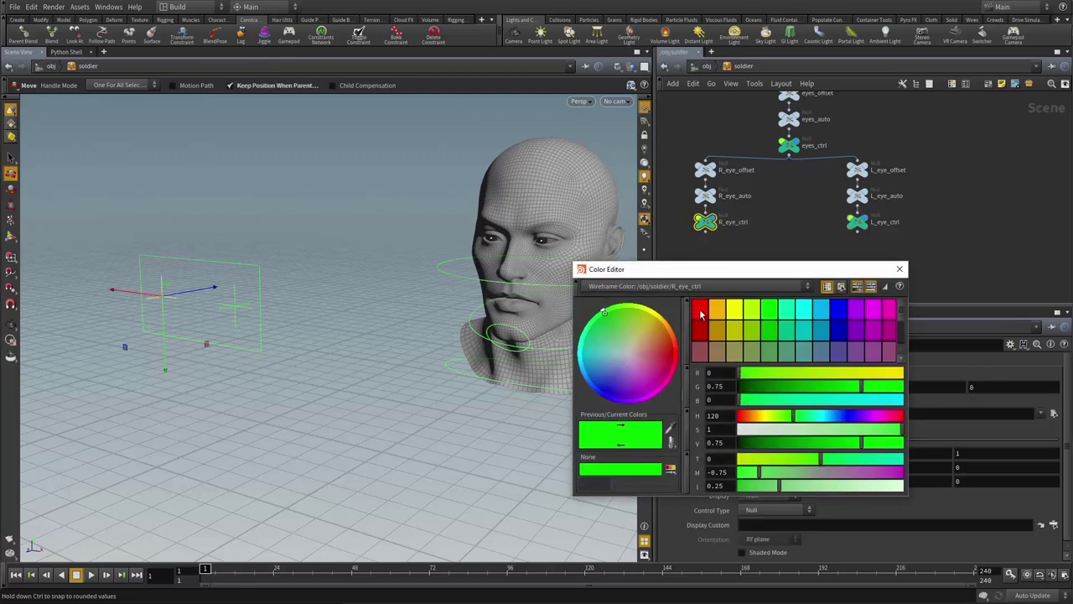
pyautogui.click(699, 311)
pyautogui.click(900, 268)
pyautogui.press('Escape')
# - Set the wireframe color of eyes_ctrl to blue (0, 0, 0.9)
pyautogui.moveTo(309, 317); pyautogui.dragTo(226, 275)
pyautogui.press('t')
pyautogui.click(287, 227)
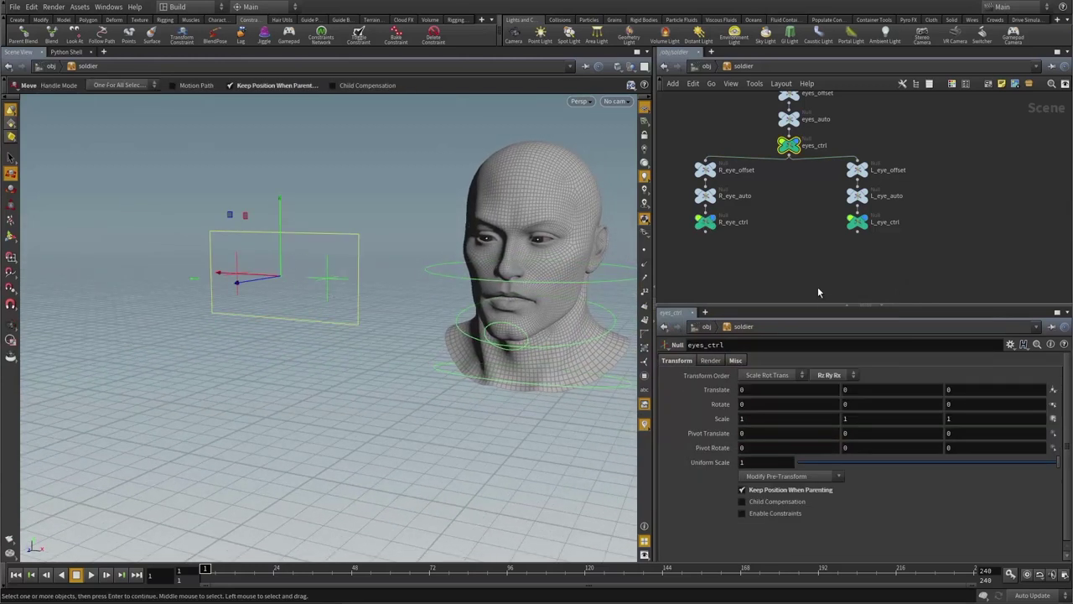
pyautogui.click(743, 360)
pyautogui.click(752, 379)
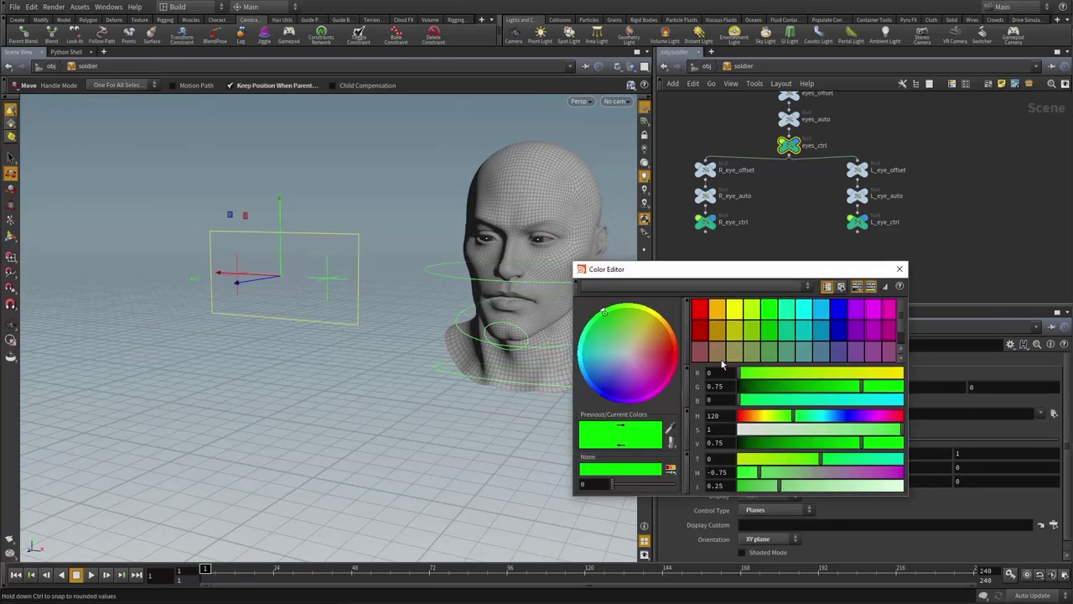
pyautogui.click(844, 312)
pyautogui.click(900, 268)
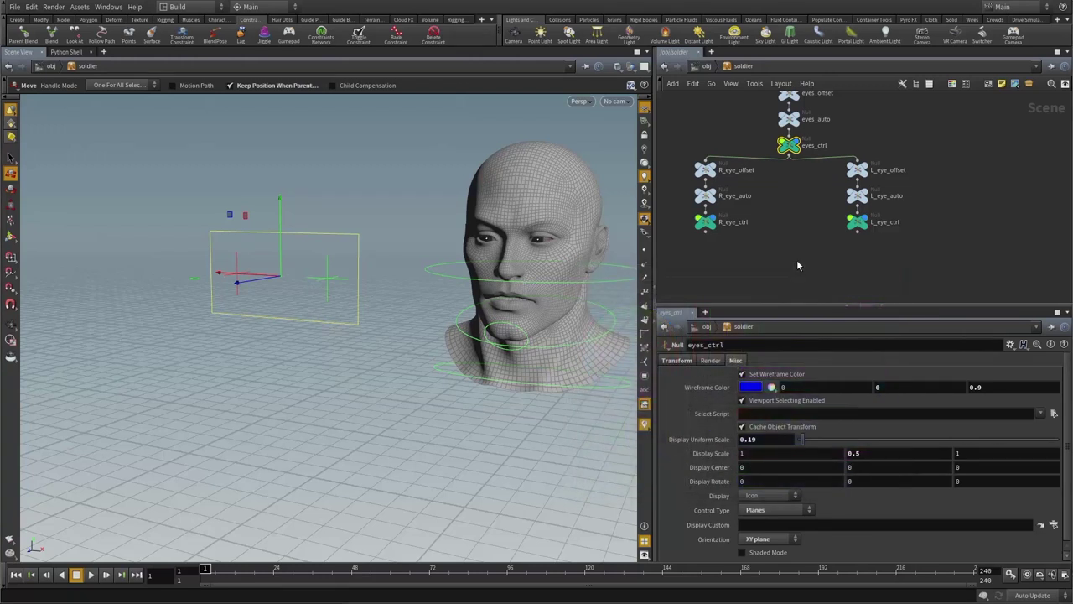
pyautogui.moveTo(403, 328); pyautogui.dragTo(355, 299)
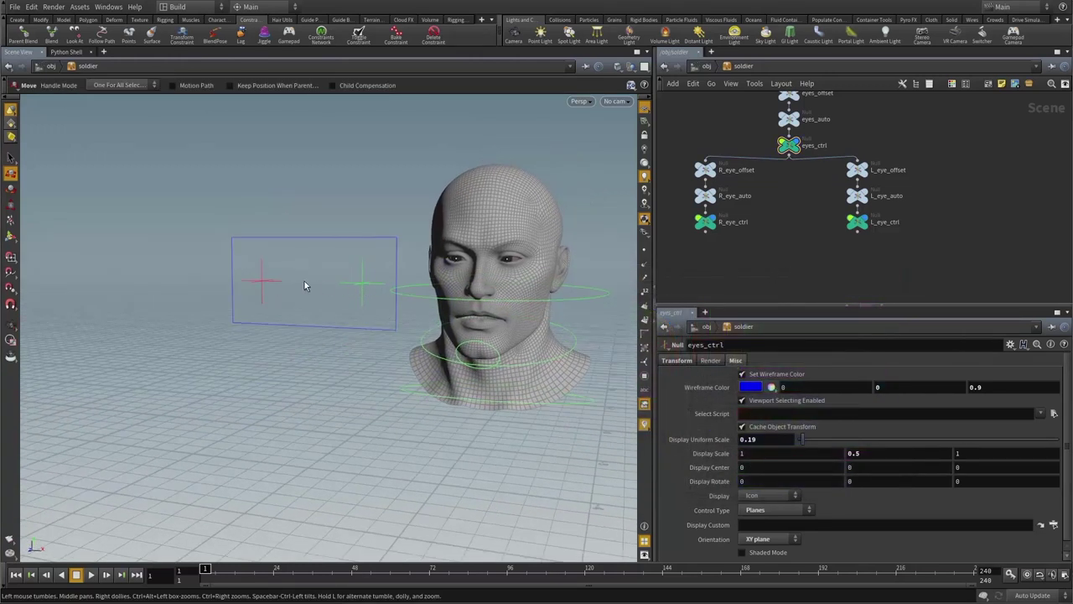
# - Try the color-coded eyes_ctrl in the viewport to test the eyes' aim, and undo the trial change
pyautogui.click(293, 237)
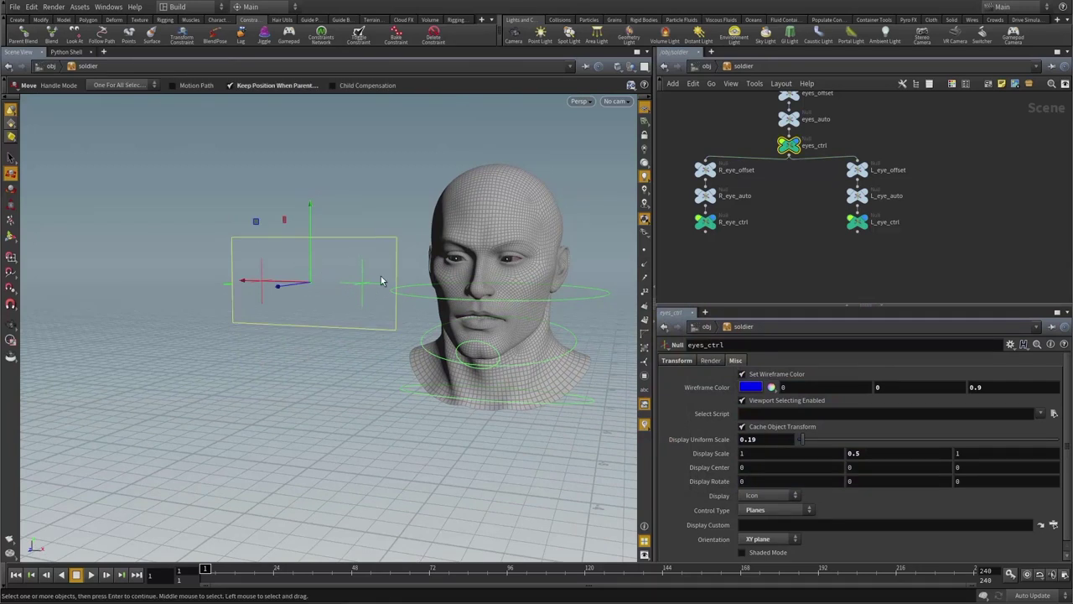
pyautogui.keyDown('alt'); pyautogui.moveTo(382, 278); pyautogui.dragTo(402, 284); pyautogui.keyUp('alt')
pyautogui.click(336, 229)
pyautogui.keyDown('alt'); pyautogui.moveTo(337, 232); pyautogui.dragTo(278, 290); pyautogui.keyUp('alt')
pyautogui.click(250, 251)
pyautogui.hotkey('ctrl', 'z')
pyautogui.keyDown('alt'); pyautogui.moveTo(396, 326); pyautogui.dragTo(376, 317); pyautogui.keyUp('alt')
pyautogui.keyDown('alt'); pyautogui.moveTo(376, 318); pyautogui.dragTo(390, 317, button='right'); pyautogui.keyUp('alt')
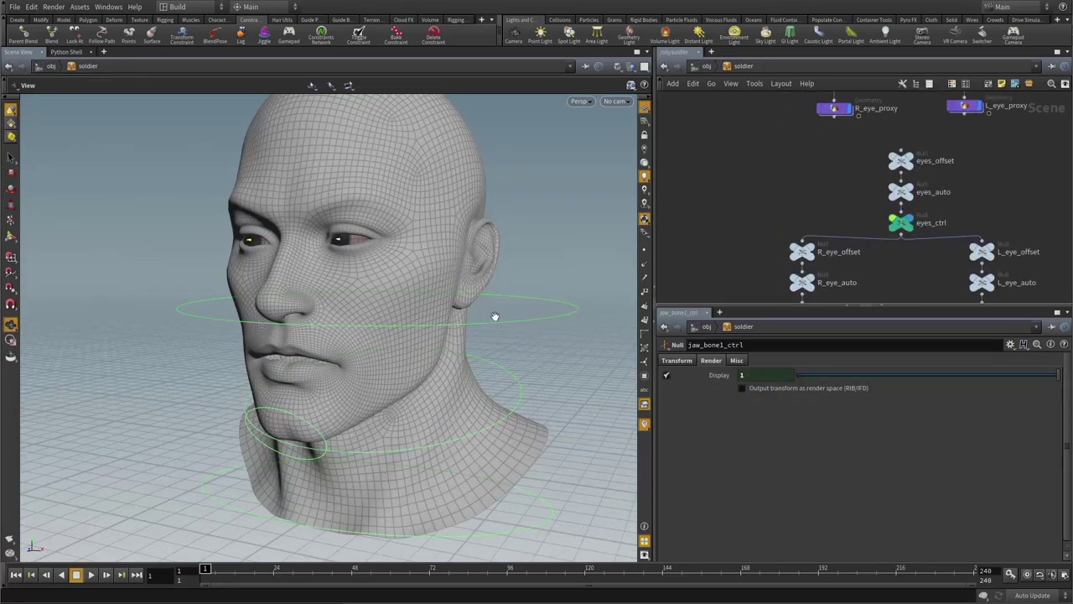
# - Examine the constraint settings on head_bone1_auto in the soldier network's neck and head control chain
pyautogui.moveTo(740, 161); pyautogui.dragTo(727, 266, button='middle')
pyautogui.scroll(-3, 731, 258)
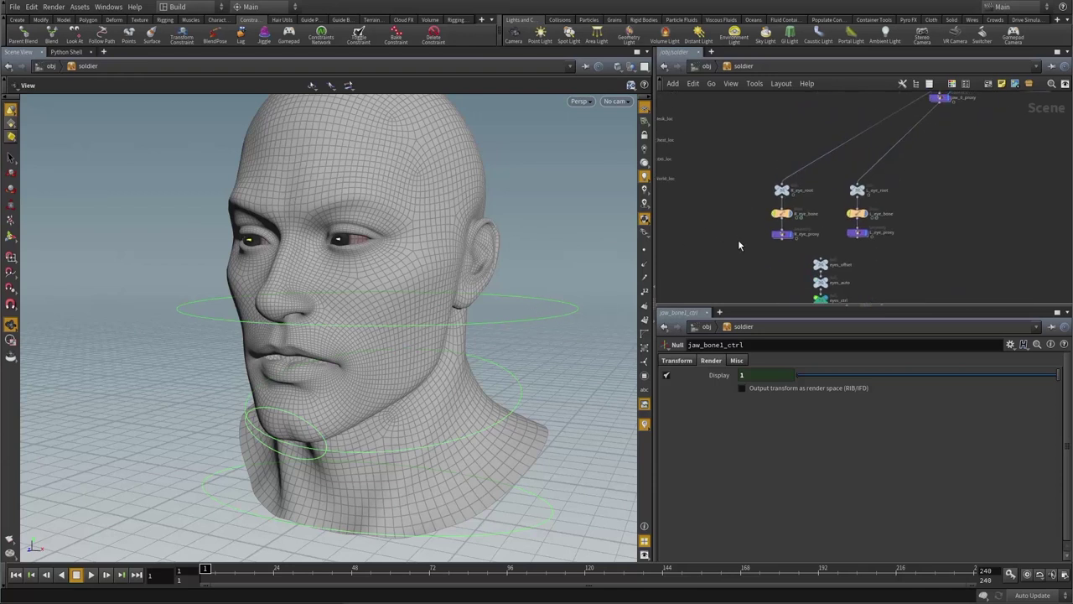
pyautogui.moveTo(778, 97); pyautogui.dragTo(803, 259, button='middle')
pyautogui.scroll(5, 790, 195)
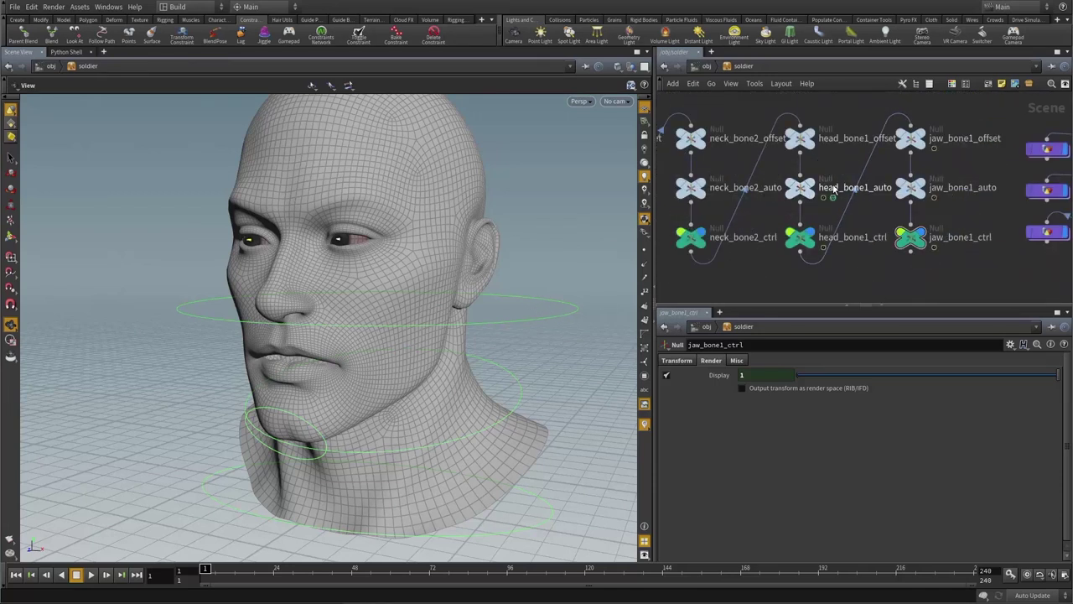
pyautogui.click(801, 188)
pyautogui.scroll(-4, 771, 252)
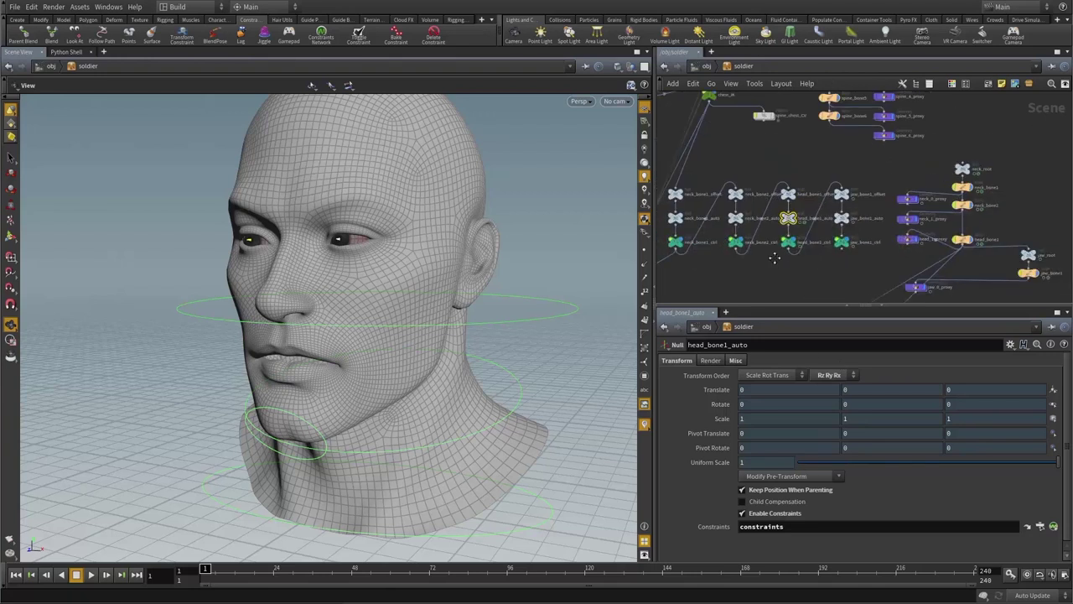
# - Select the eyes_auto null above eyes_ctrl in the soldier network
pyautogui.scroll(4, 815, 136)
pyautogui.moveTo(815, 137); pyautogui.dragTo(807, 94, button='middle')
pyautogui.scroll(4, 900, 160)
pyautogui.click(832, 157)
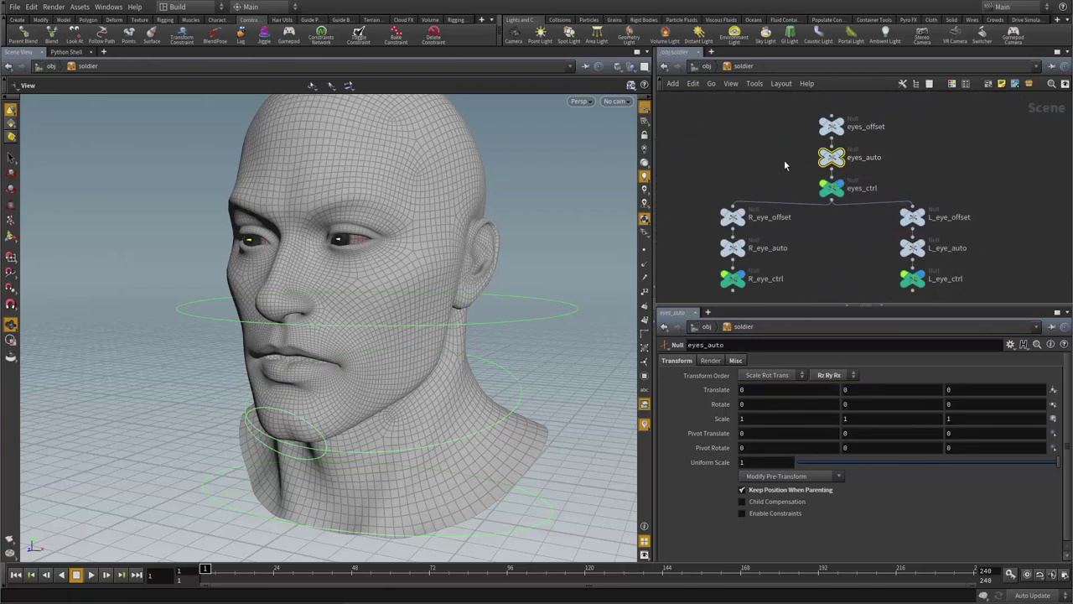
# - Add a Null node beside the eye control nodes and name it eyesFollowHead_loc
pyautogui.moveTo(736, 165); pyautogui.dragTo(751, 168, button='middle')
pyautogui.press('Tab')
pyautogui.click(755, 424)
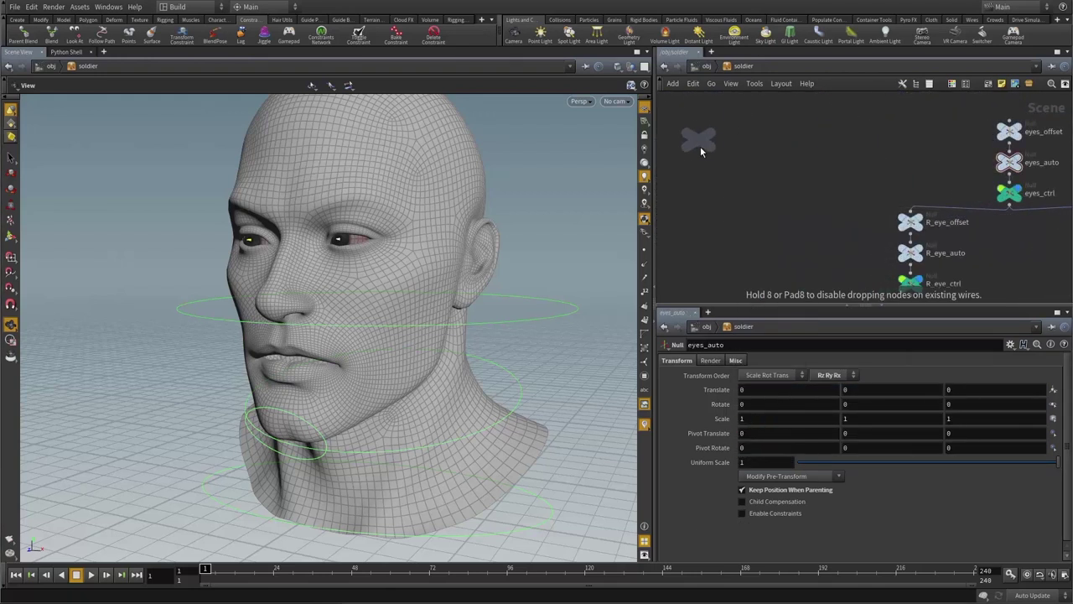
pyautogui.click(731, 151)
pyautogui.doubleClick(726, 148)
pyautogui.write('eyesFollowHead_loc')
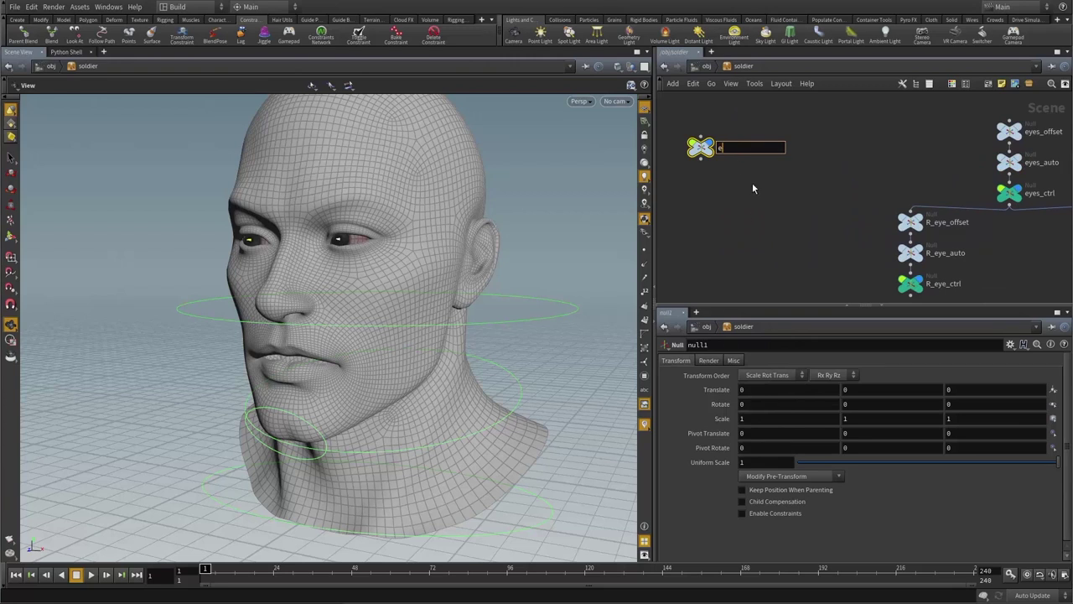
pyautogui.press('Return')
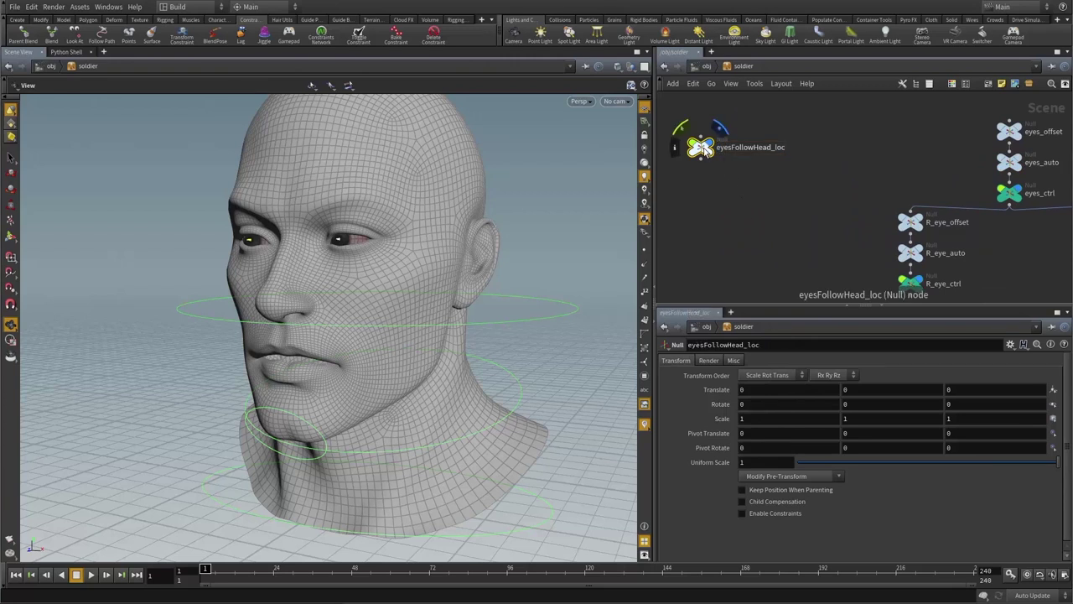
# - Duplicate the eyesFollowHead_loc null and name the copy eyesFollowWorld_loc
pyautogui.keyDown('alt'); pyautogui.moveTo(702, 148); pyautogui.dragTo(771, 195); pyautogui.keyUp('alt')
pyautogui.doubleClick(757, 193)
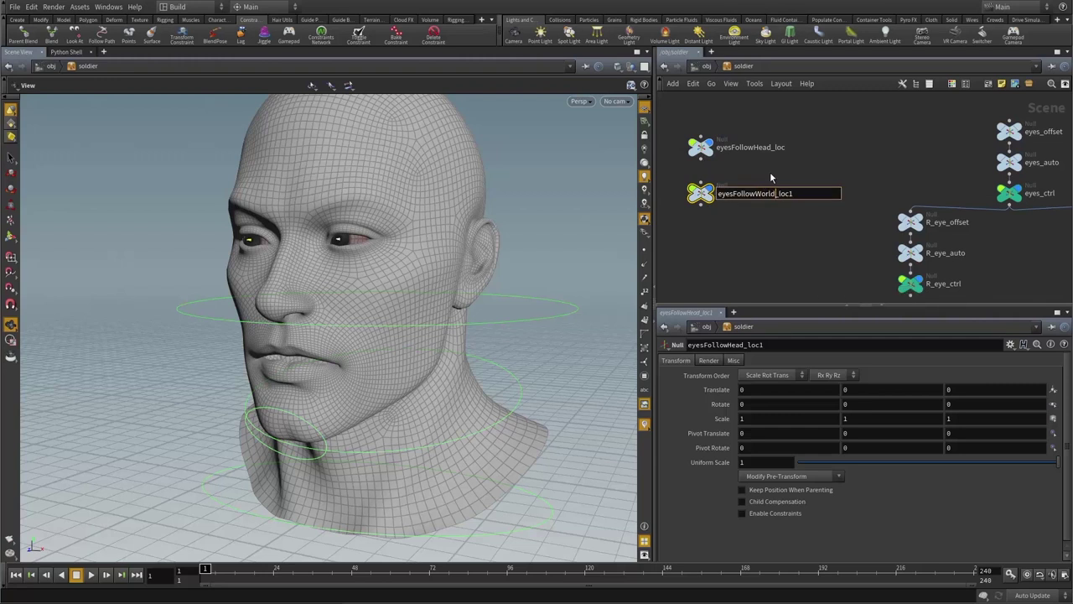
pyautogui.press('BackSpace')
pyautogui.press('Return')
# - Parent eyesFollowHead_loc and eyesFollowWorld_loc to eyes_ctrl, and enable Keep Position When Parenting on both nulls
pyautogui.keyDown('shift'); pyautogui.click(702, 148); pyautogui.keyUp('shift')
pyautogui.scroll(-5, 419, 275)
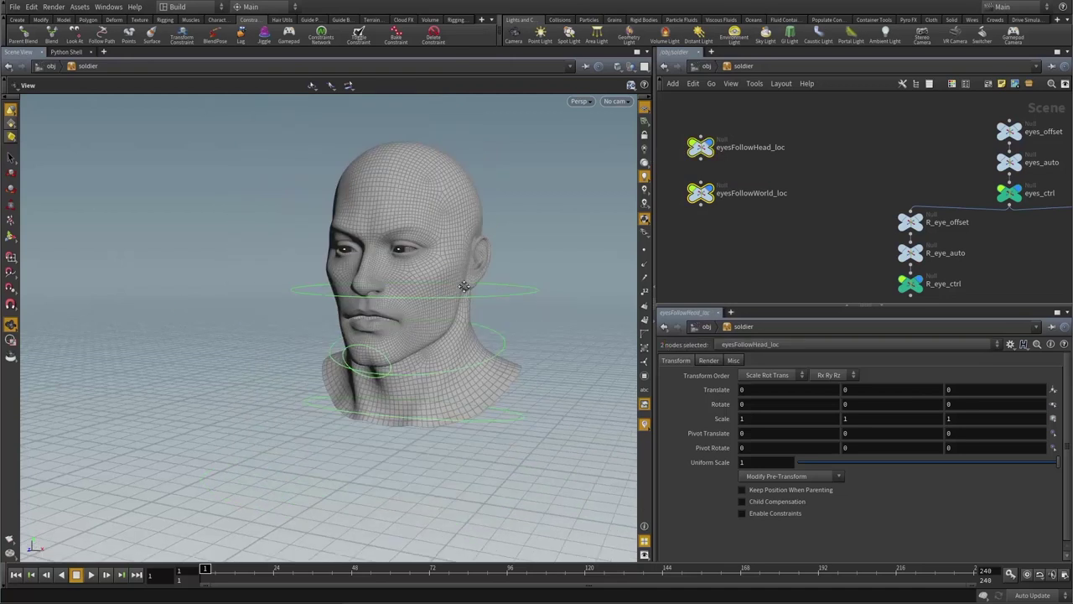
pyautogui.moveTo(466, 287); pyautogui.dragTo(481, 276)
pyautogui.scroll(-5, 481, 277)
pyautogui.moveTo(343, 219); pyautogui.dragTo(334, 83, button='middle')
pyautogui.scroll(-3, 444, 283)
pyautogui.moveTo(443, 283); pyautogui.dragTo(412, 246, button='middle')
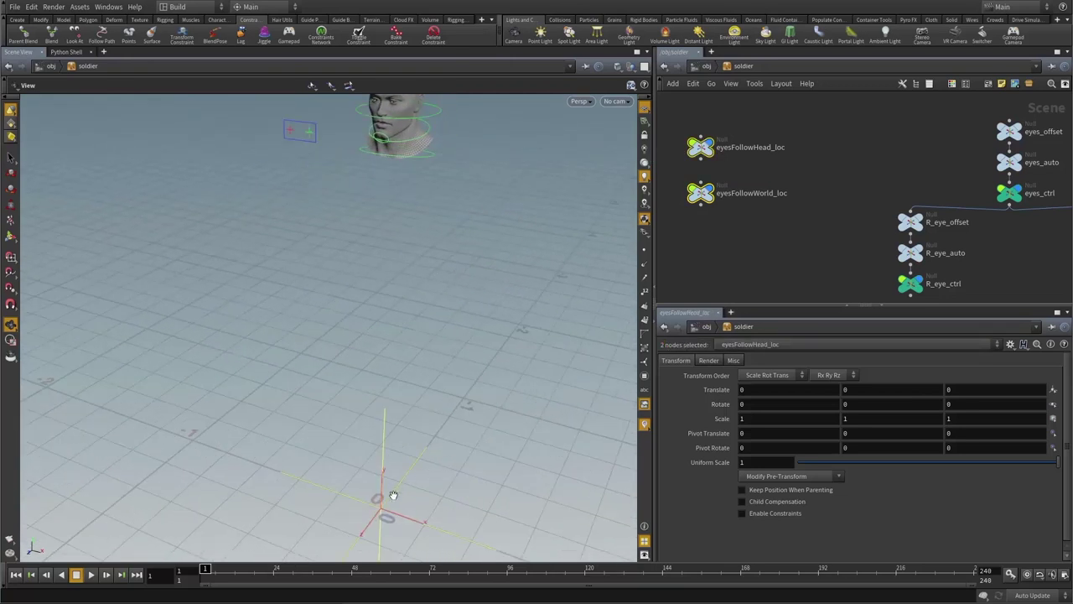
pyautogui.moveTo(433, 239); pyautogui.dragTo(420, 280)
pyautogui.moveTo(362, 218); pyautogui.dragTo(366, 336, button='middle')
pyautogui.scroll(7, 410, 302)
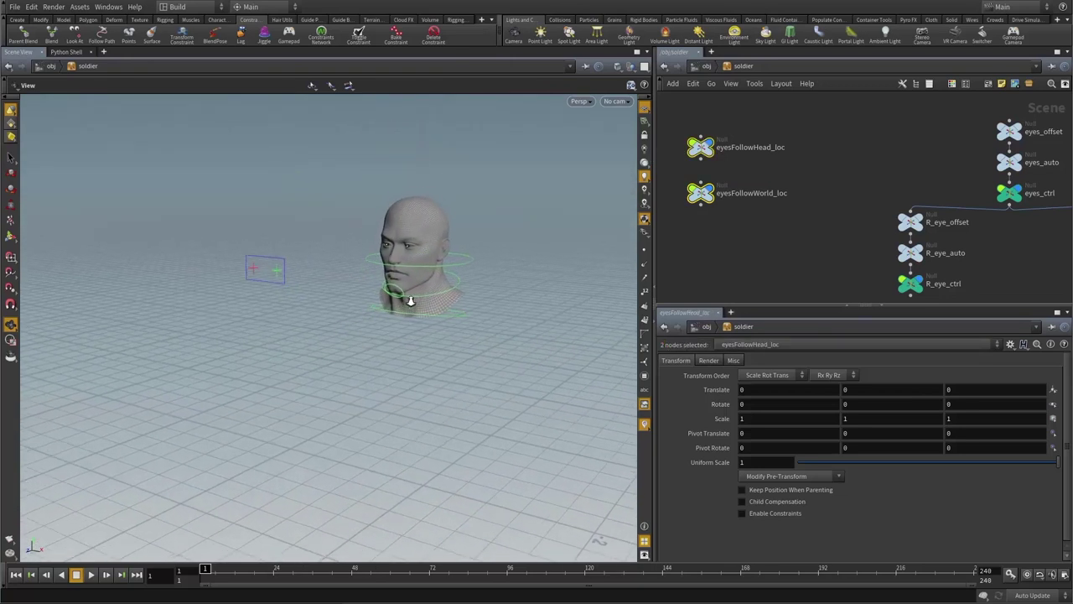
pyautogui.keyDown('alt'); pyautogui.moveTo(398, 247); pyautogui.dragTo(295, 303); pyautogui.keyUp('alt')
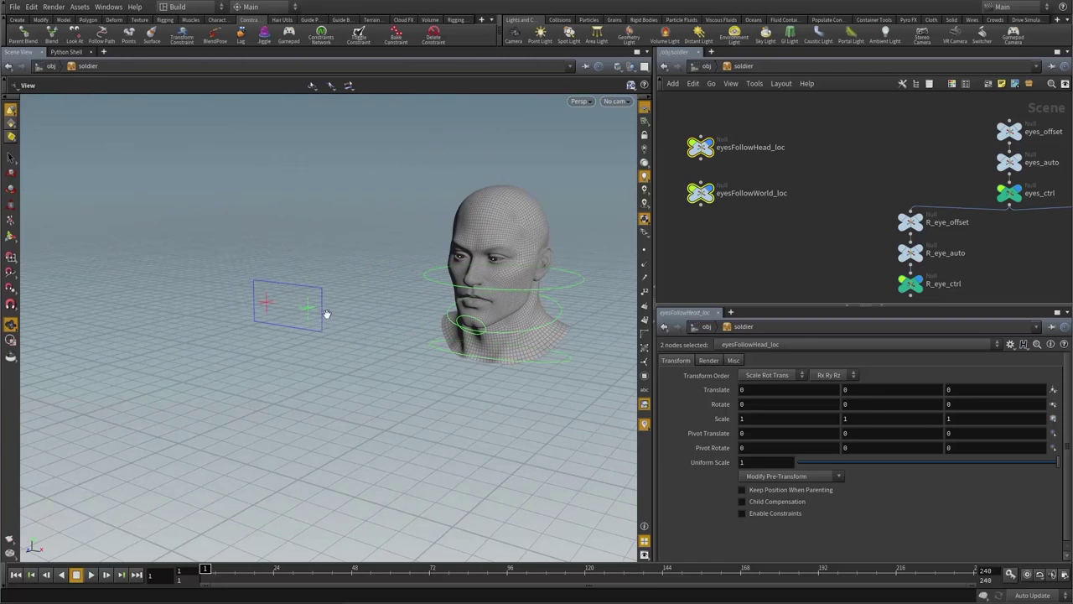
pyautogui.moveTo(833, 222); pyautogui.dragTo(803, 221, button='middle')
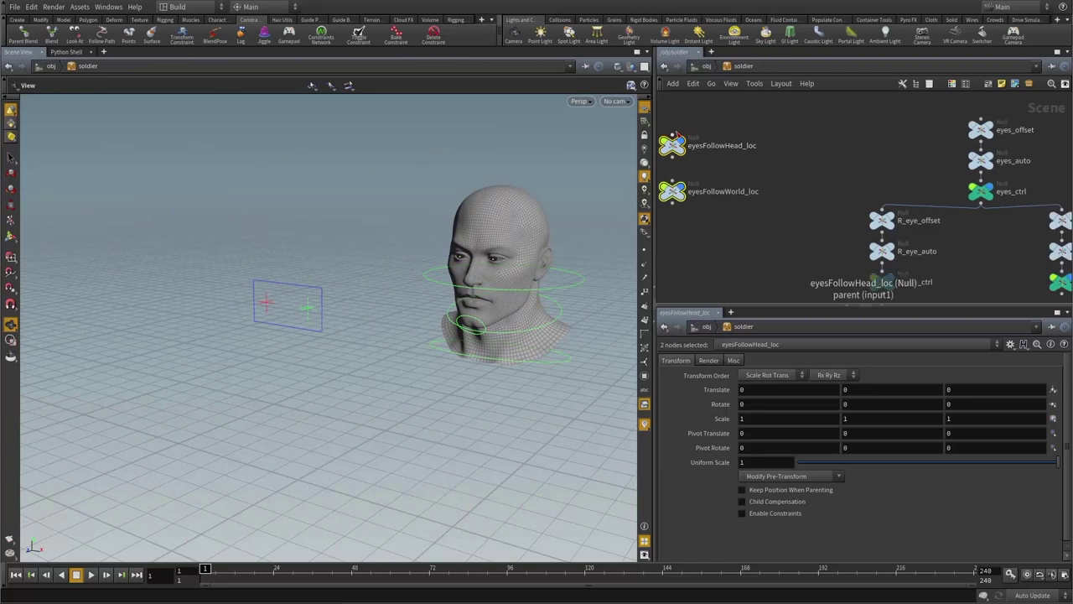
pyautogui.click(673, 135)
pyautogui.click(982, 210)
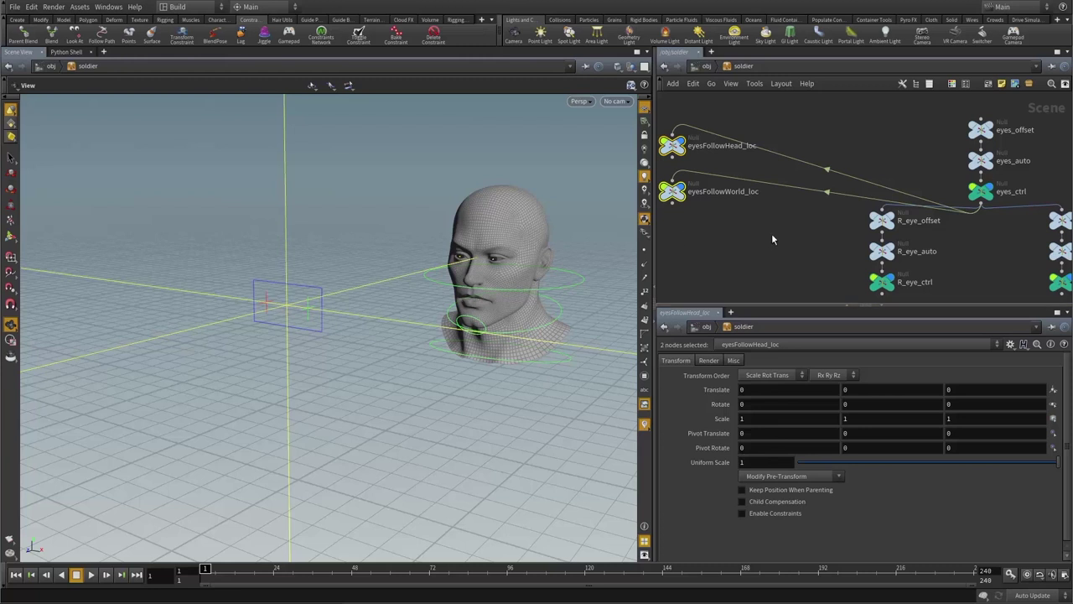
pyautogui.click(764, 495)
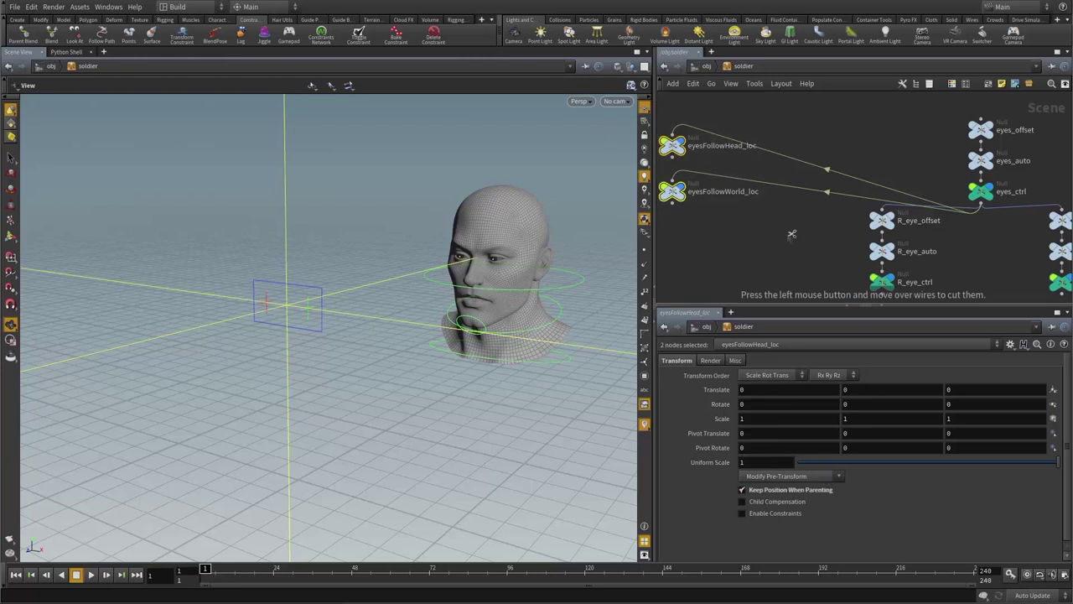
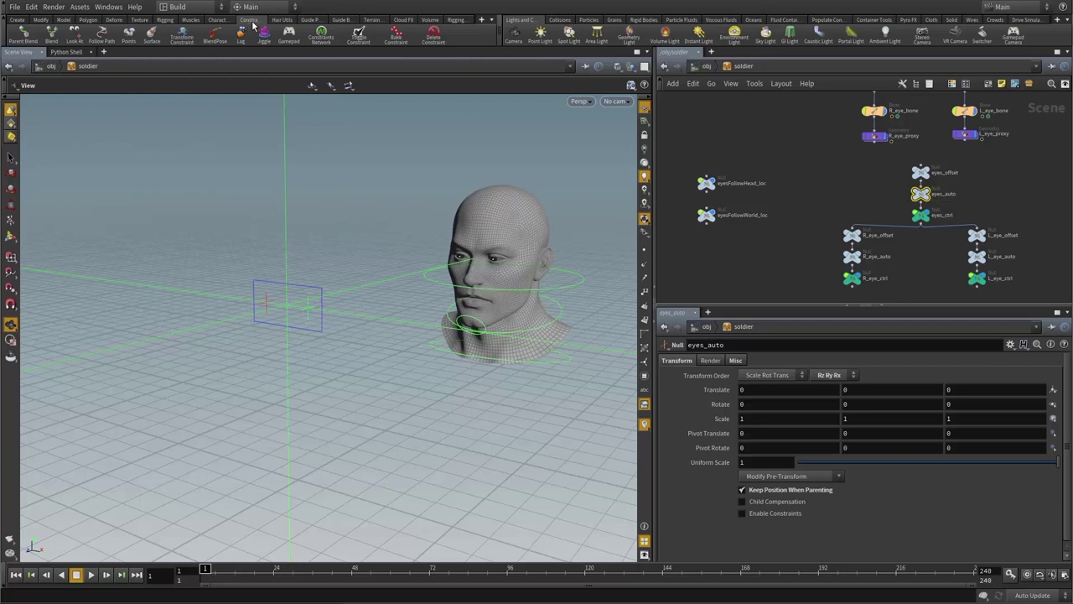
# - Create a Parent Blend constraint on eyes_auto with eyesFollowHead_loc and eyesFollowWorld_loc as its new parents
pyautogui.click(21, 33)
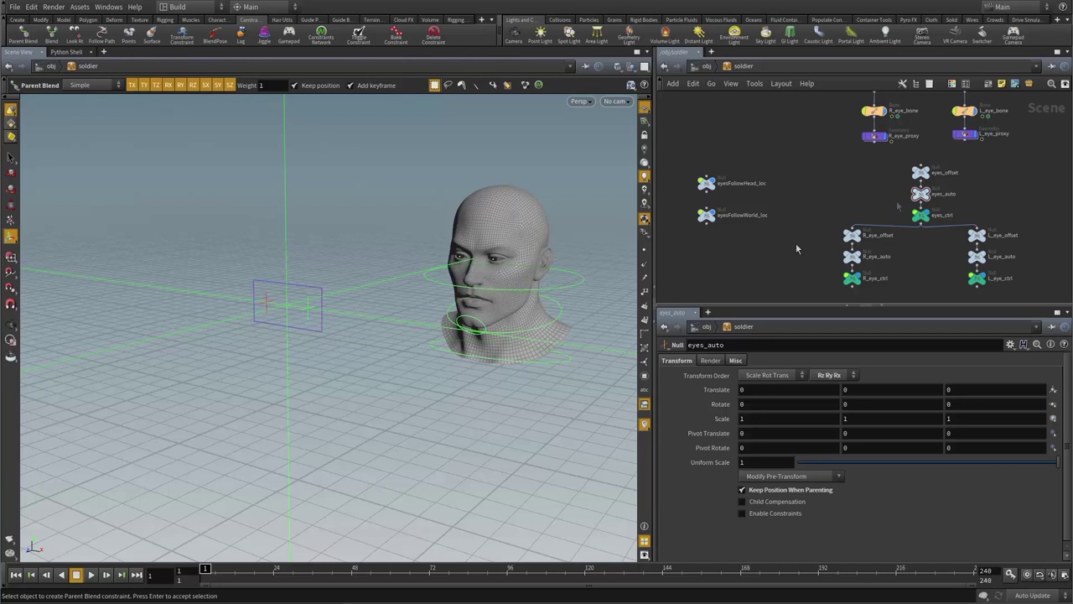
pyautogui.rightClick(495, 152)
pyautogui.click(529, 173)
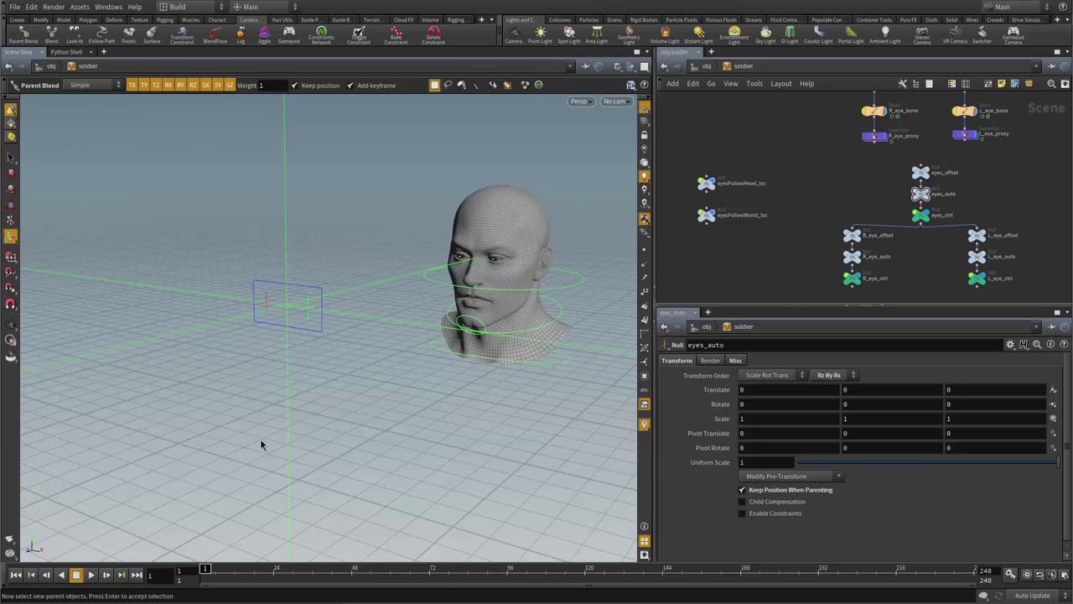
pyautogui.moveTo(694, 154); pyautogui.dragTo(754, 197)
pyautogui.keyDown('shift'); pyautogui.moveTo(745, 243); pyautogui.dragTo(680, 213); pyautogui.keyUp('shift')
pyautogui.rightClick(362, 149)
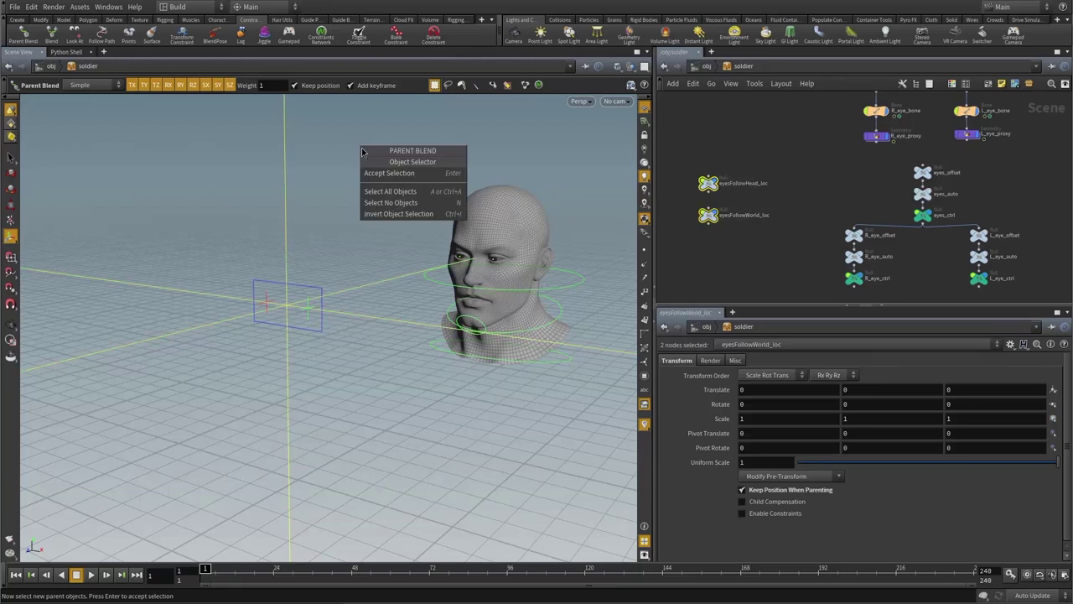
pyautogui.click(385, 176)
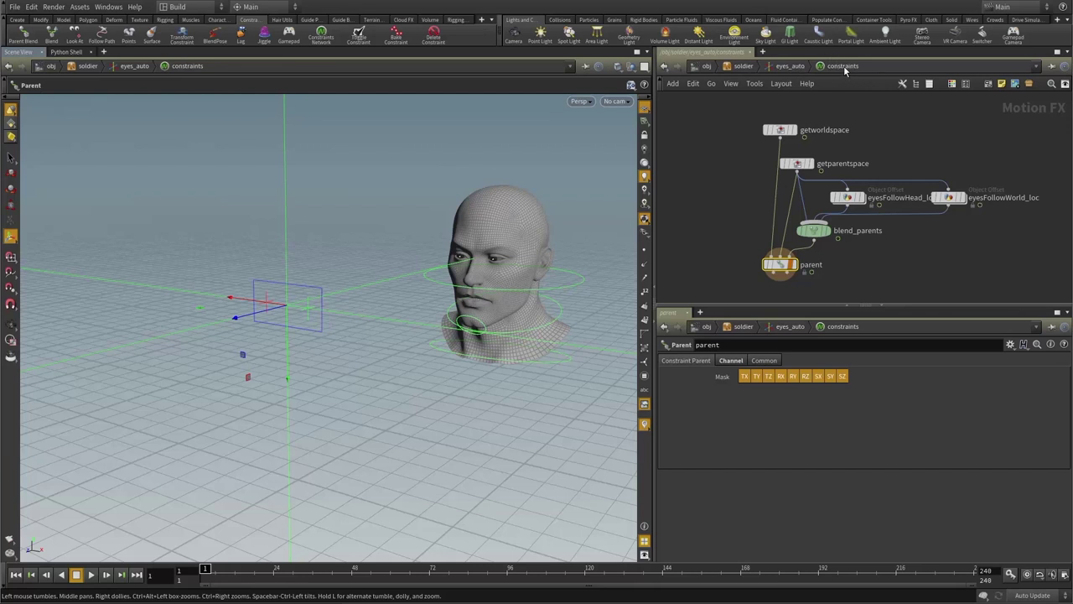
# - Spread out the nodes in the eyes_auto constraints network and show the blend_parents node's parameters
pyautogui.moveTo(780, 130); pyautogui.dragTo(723, 145)
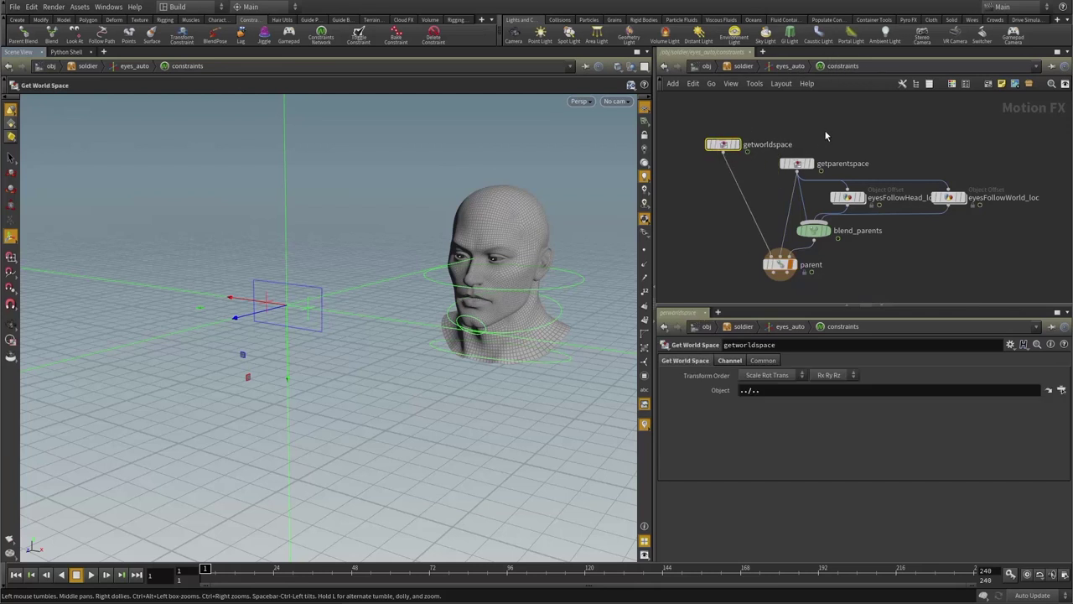
pyautogui.moveTo(798, 163); pyautogui.dragTo(801, 144)
pyautogui.moveTo(841, 198); pyautogui.dragTo(843, 186)
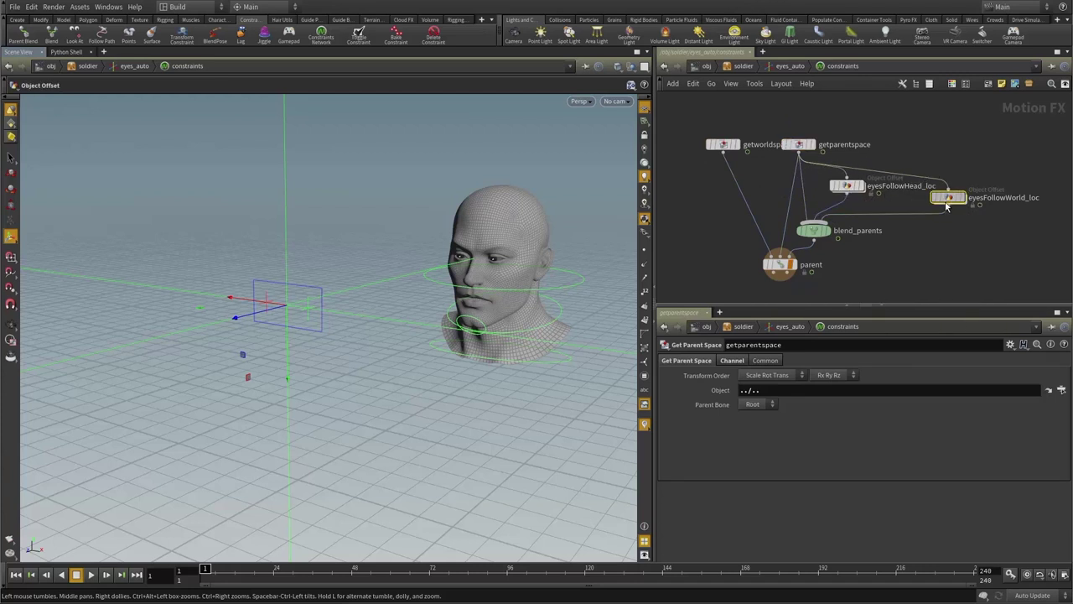
pyautogui.click(949, 197)
pyautogui.click(819, 233)
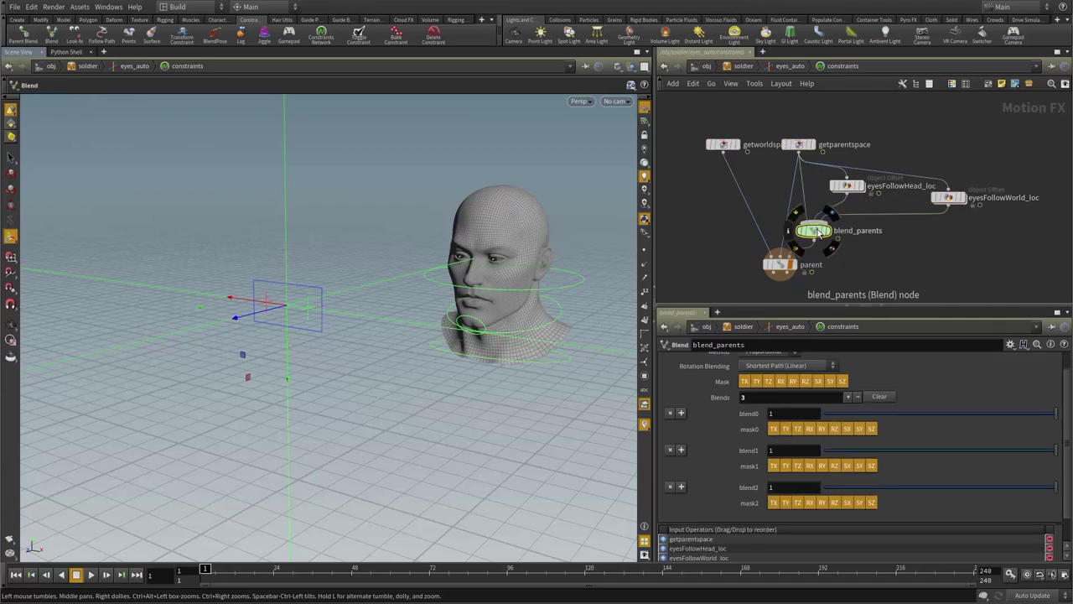
pyautogui.moveTo(820, 233); pyautogui.dragTo(822, 232)
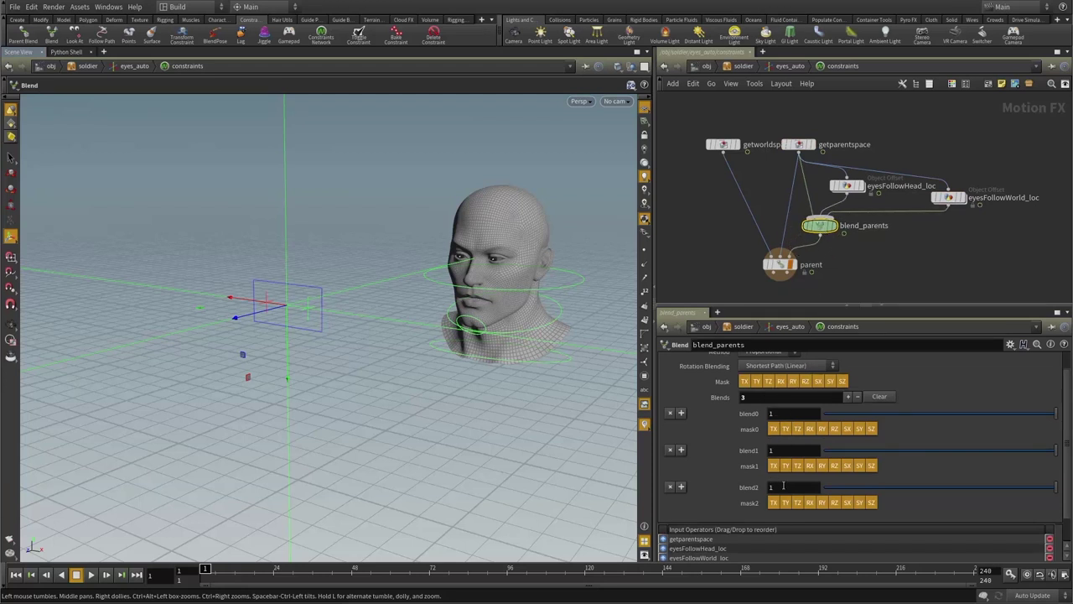
# - Go back to the soldier network and open the constraints network of head_bone1_auto
pyautogui.click(752, 66)
pyautogui.scroll(-2, 875, 180)
pyautogui.moveTo(855, 129); pyautogui.dragTo(836, 223, button='middle')
pyautogui.moveTo(882, 119); pyautogui.dragTo(889, 278, button='middle')
pyautogui.scroll(4, 879, 249)
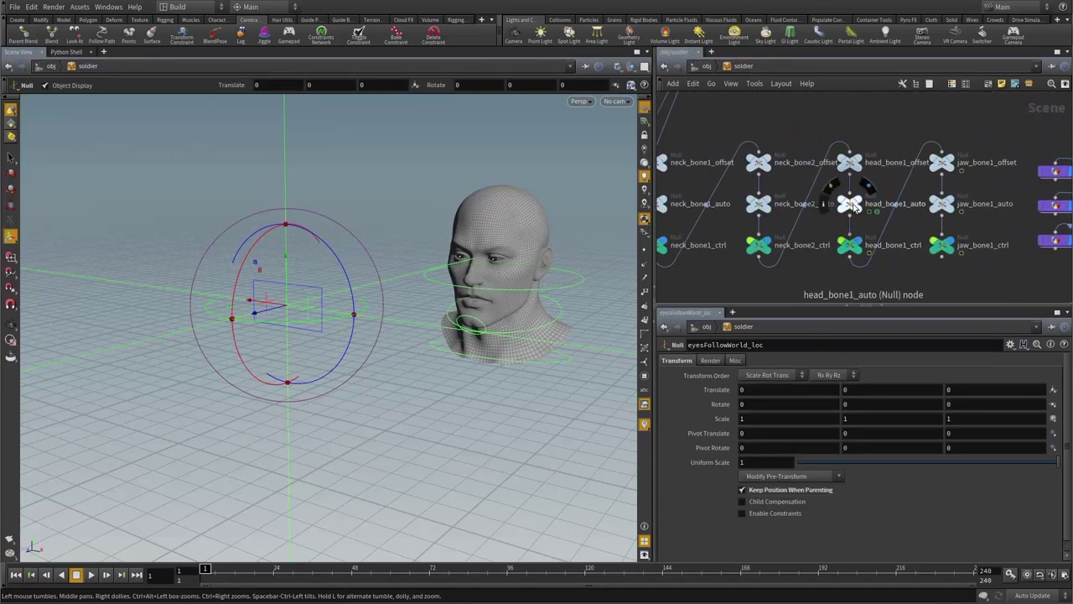
pyautogui.click(848, 203)
pyautogui.doubleClick(849, 203)
pyautogui.doubleClick(872, 208)
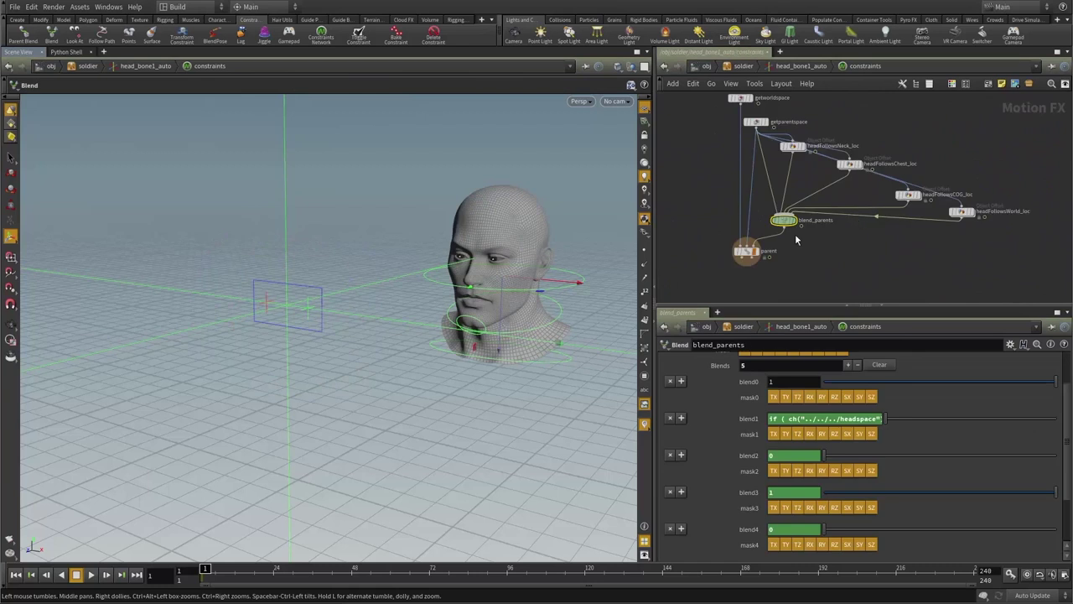
# - Copy the complete blend1 expression from the head's blend_parents node
pyautogui.click(772, 421)
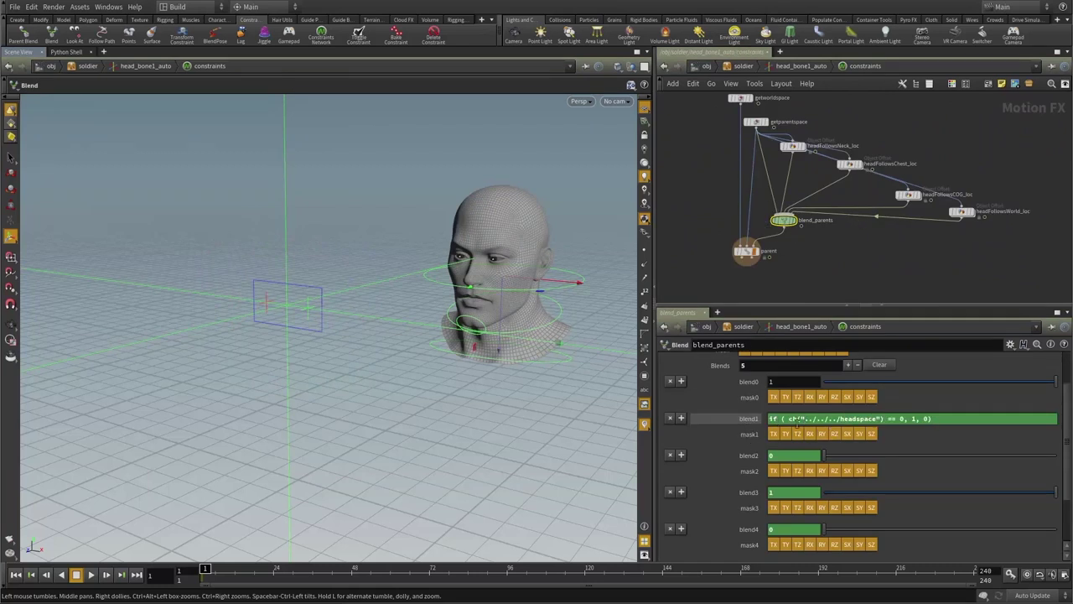
pyautogui.moveTo(953, 420); pyautogui.dragTo(756, 424)
pyautogui.hotkey('ctrl', 'c')
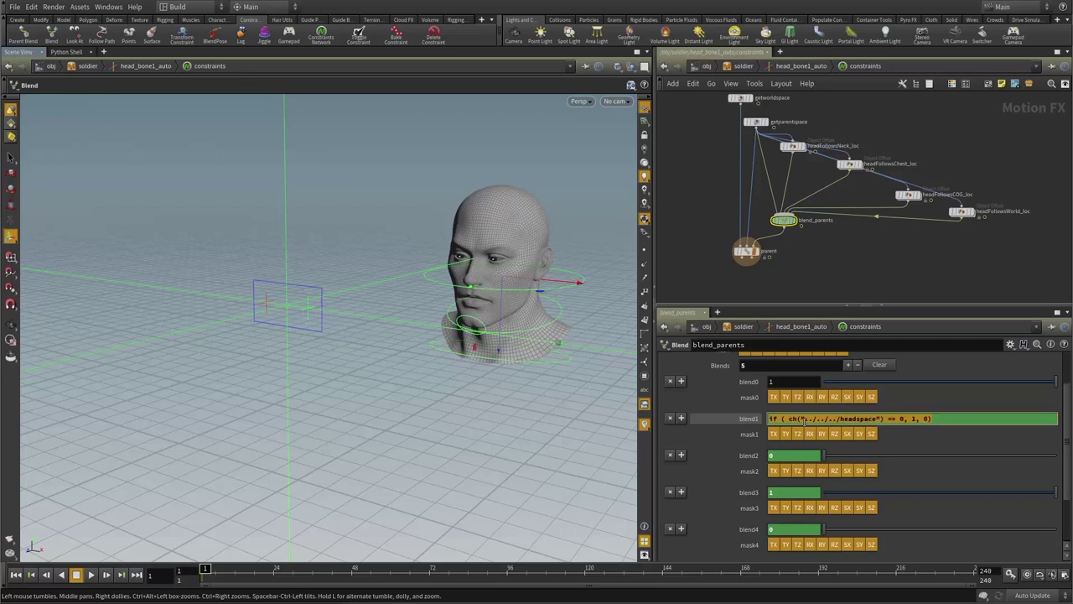
# - Return to the soldier network and open the constraints network of eyes_auto at its blend_parents node
pyautogui.press('u')
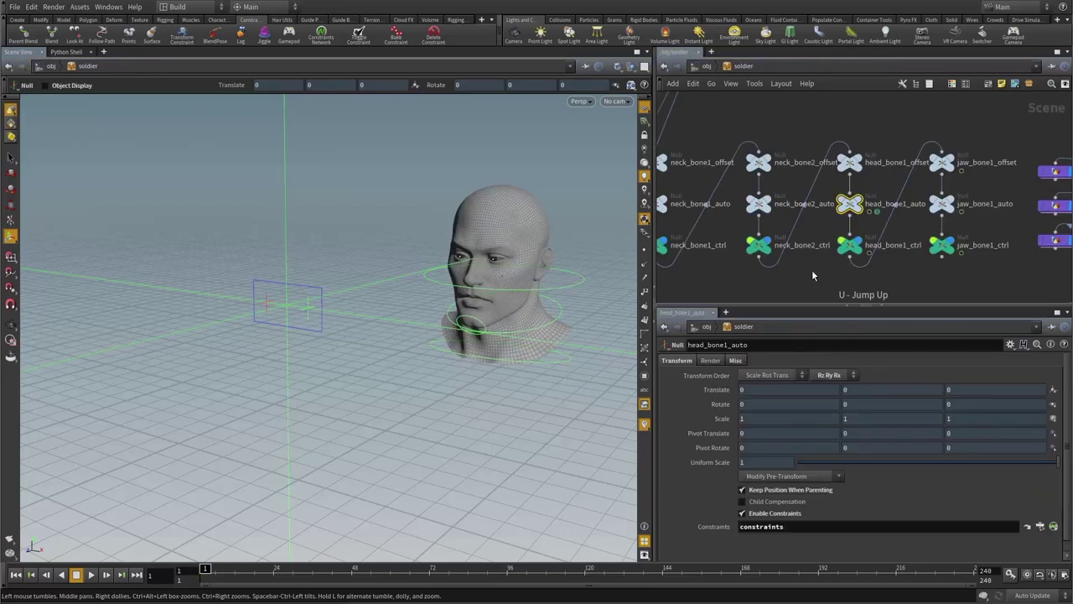
pyautogui.scroll(-4, 813, 280)
pyautogui.moveTo(813, 279); pyautogui.dragTo(843, 155, button='middle')
pyautogui.scroll(-1, 841, 159)
pyautogui.moveTo(809, 204); pyautogui.dragTo(798, 108, button='middle')
pyautogui.scroll(2, 834, 160)
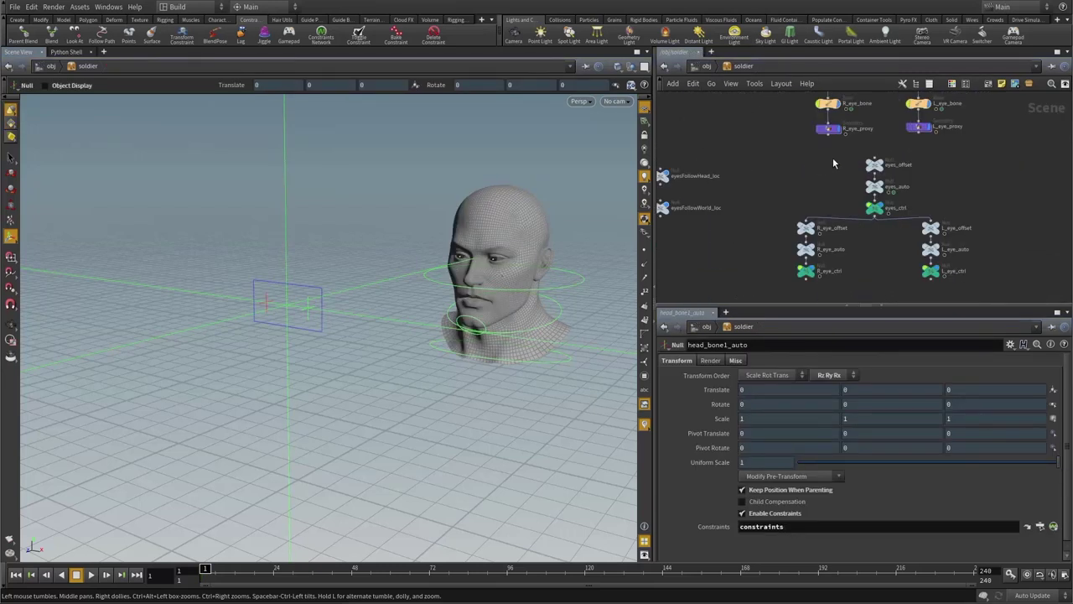
pyautogui.moveTo(833, 159); pyautogui.dragTo(777, 150, button='middle')
pyautogui.click(817, 181)
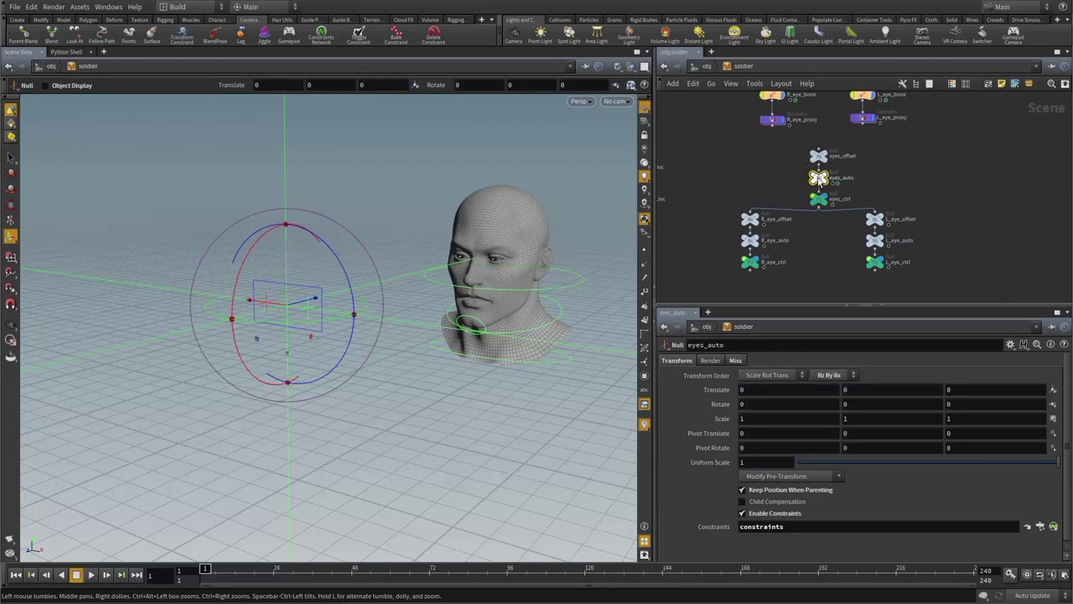
pyautogui.doubleClick(817, 181)
pyautogui.doubleClick(867, 199)
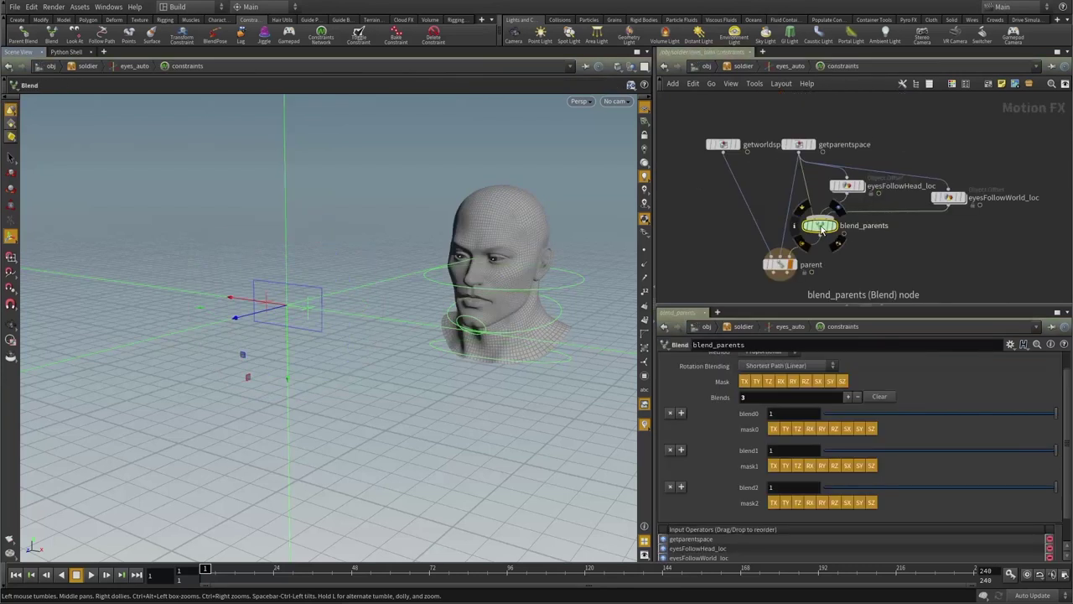
pyautogui.moveTo(898, 253); pyautogui.dragTo(866, 201, button='middle')
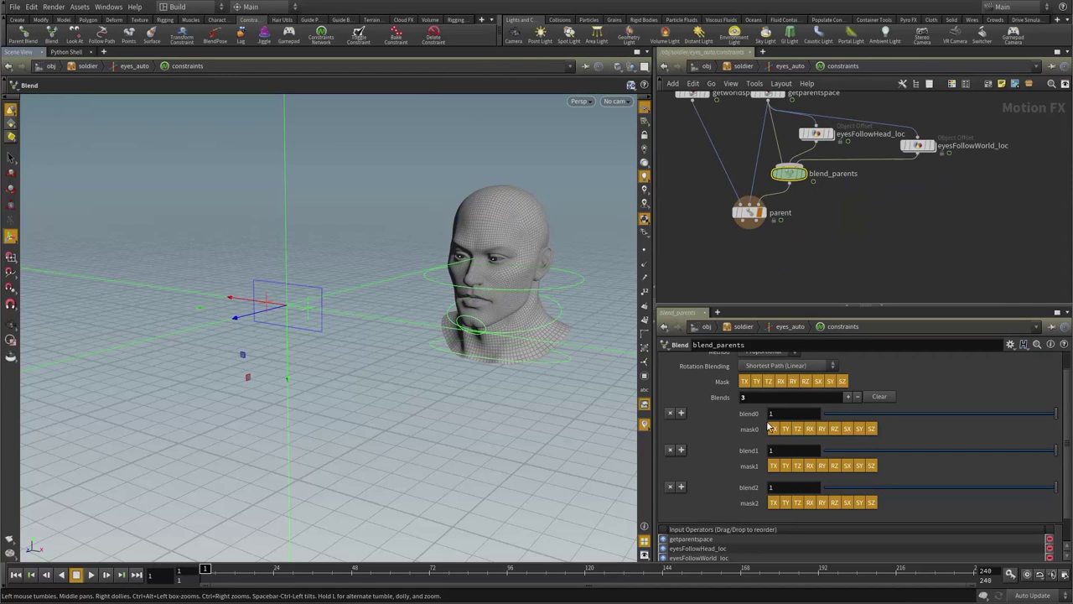
# - Open the soldier asset's parameters in a separate window and examine the Eyes Follow options
pyautogui.rightClick(743, 66)
pyautogui.moveTo(798, 150)
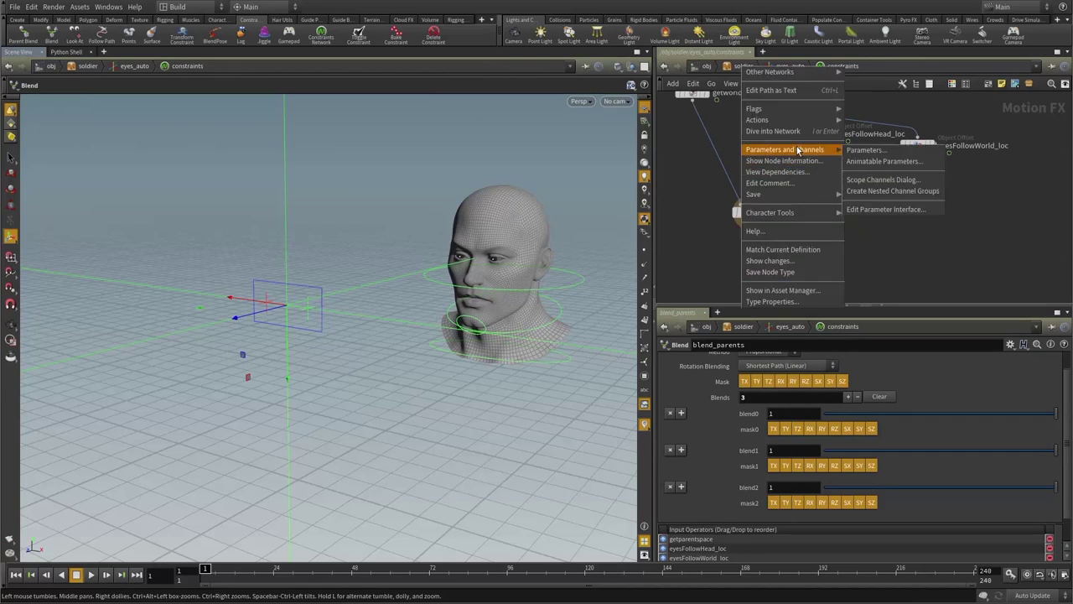
pyautogui.click(900, 152)
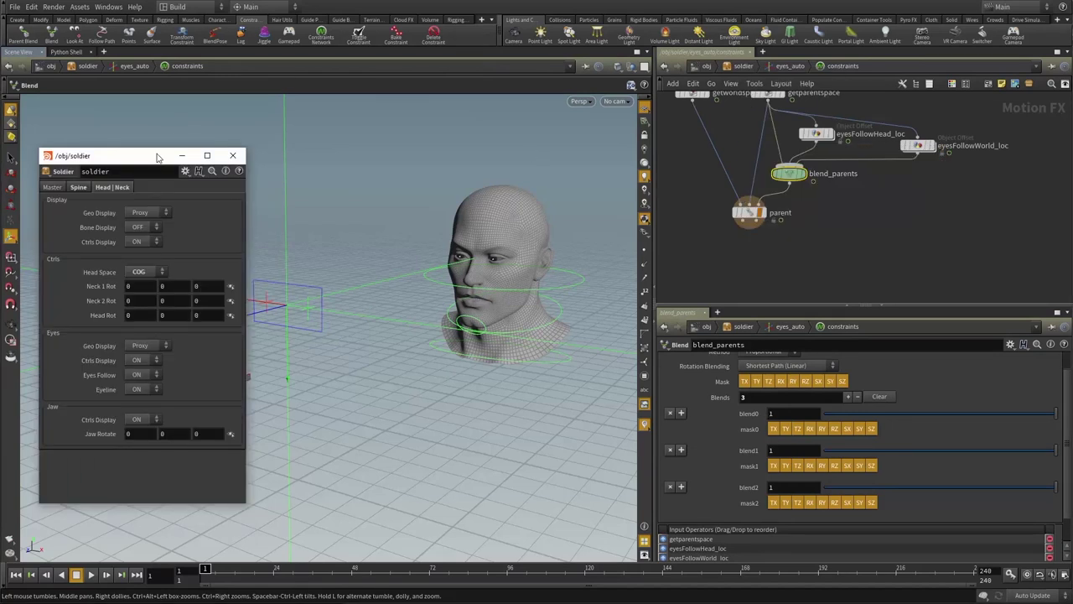
pyautogui.moveTo(151, 149); pyautogui.dragTo(531, 104)
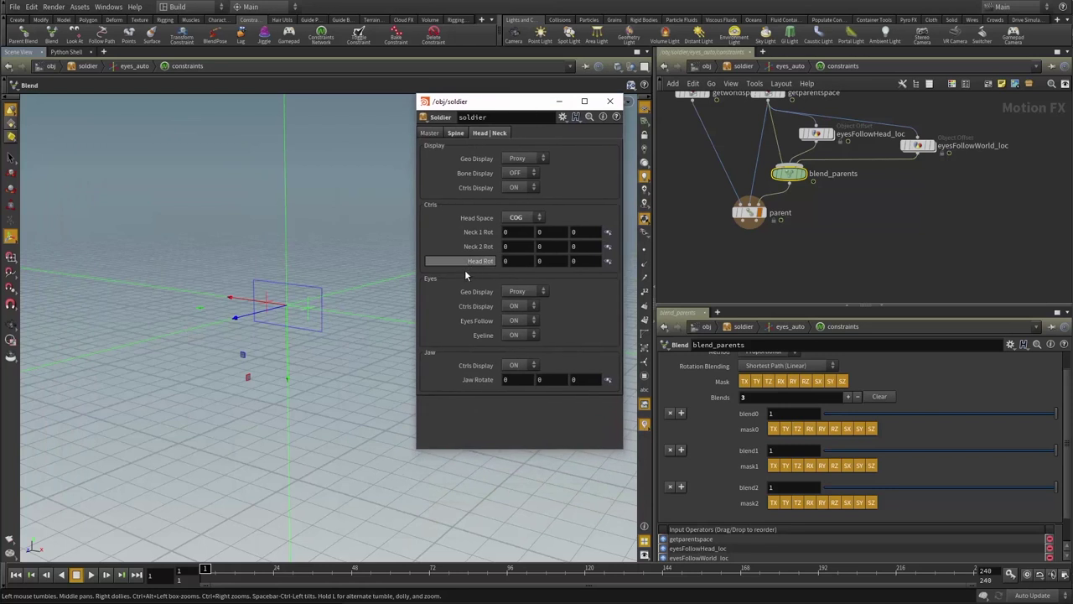
pyautogui.click(516, 324)
pyautogui.click(522, 323)
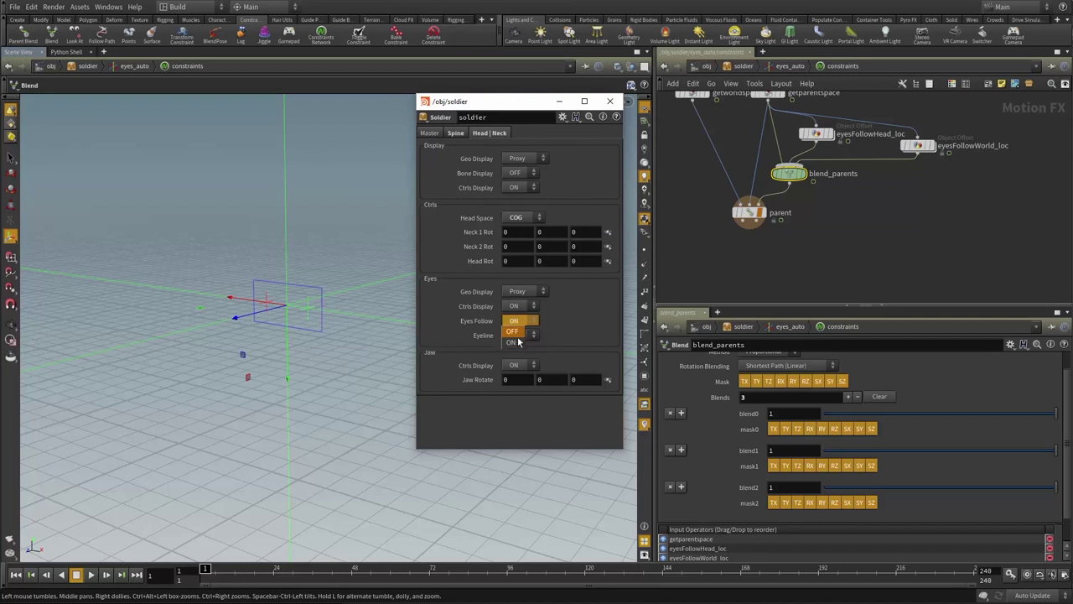
pyautogui.click(480, 325)
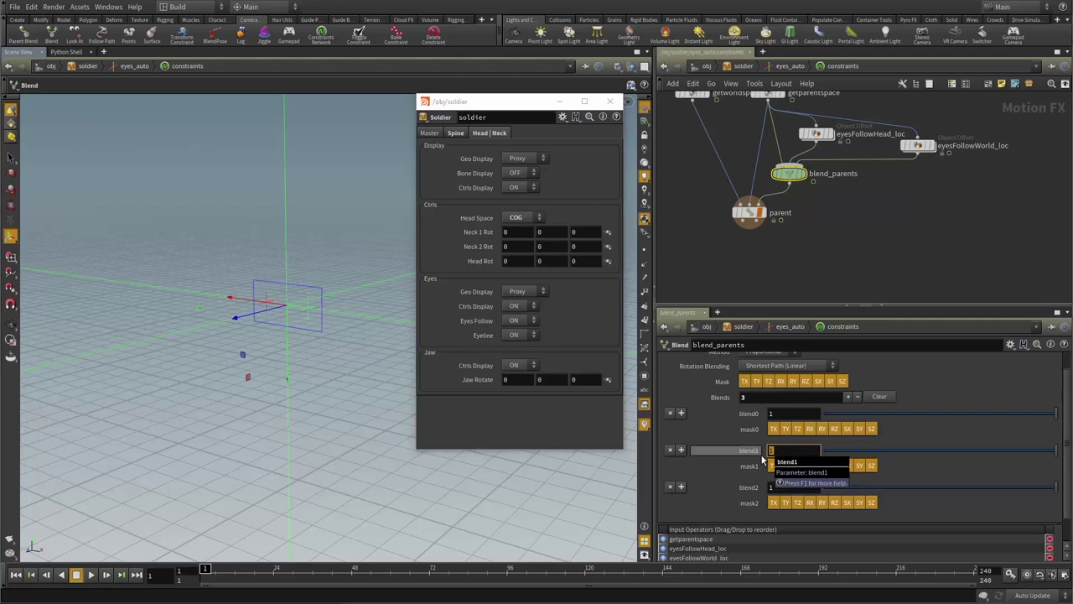
# - Paste the copied expression into blend1 and change its channel to efollow: if ( ch("../../../efollow") == 0, 1, 0)
pyautogui.hotkey('ctrl', 'v')
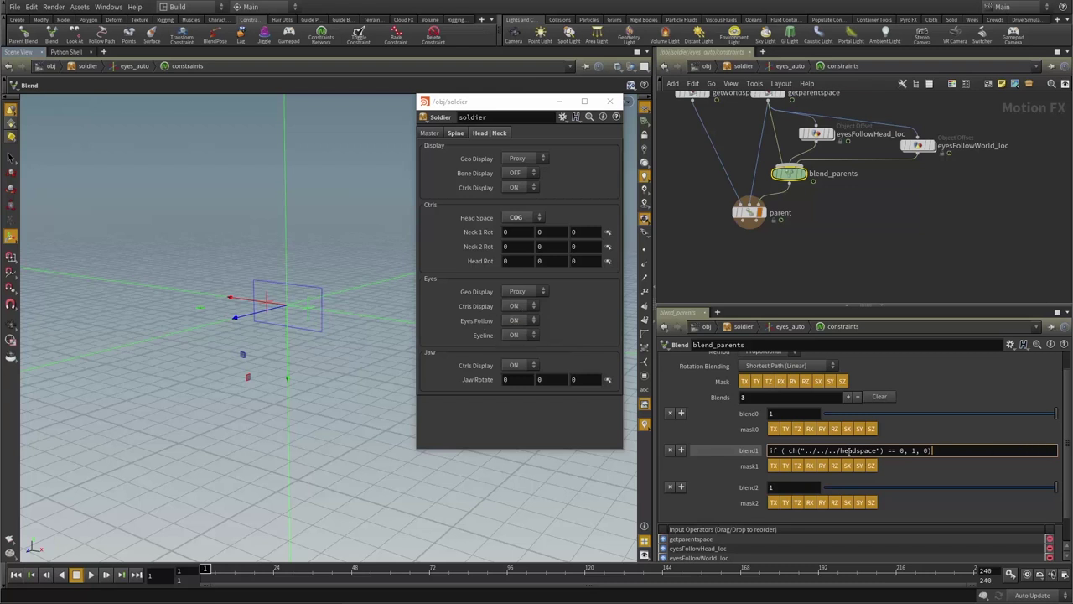
pyautogui.moveTo(841, 451); pyautogui.dragTo(877, 451)
pyautogui.write('efol')
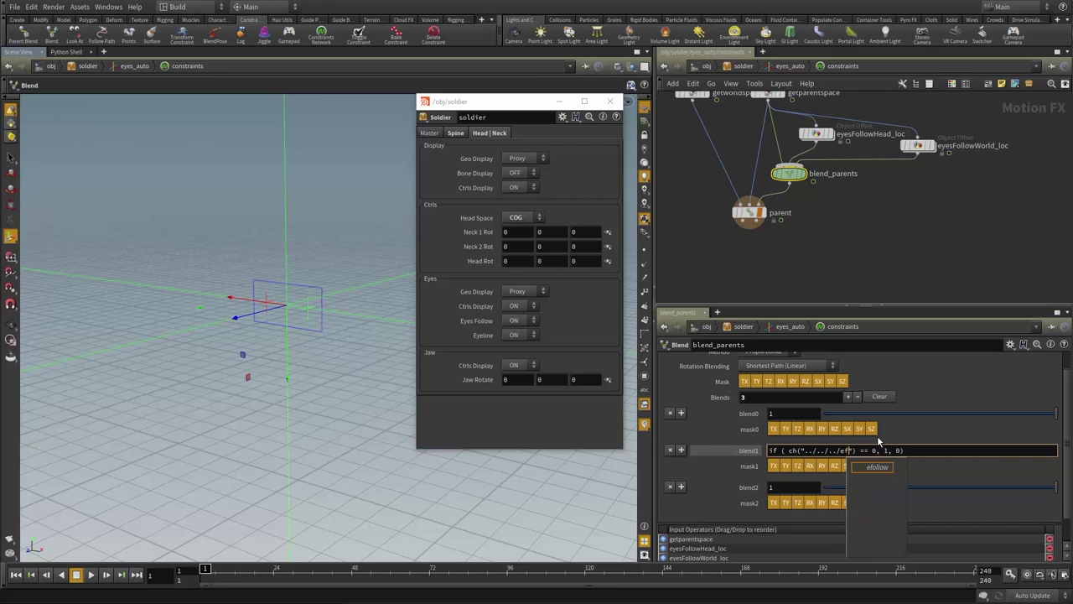
pyautogui.write('low')
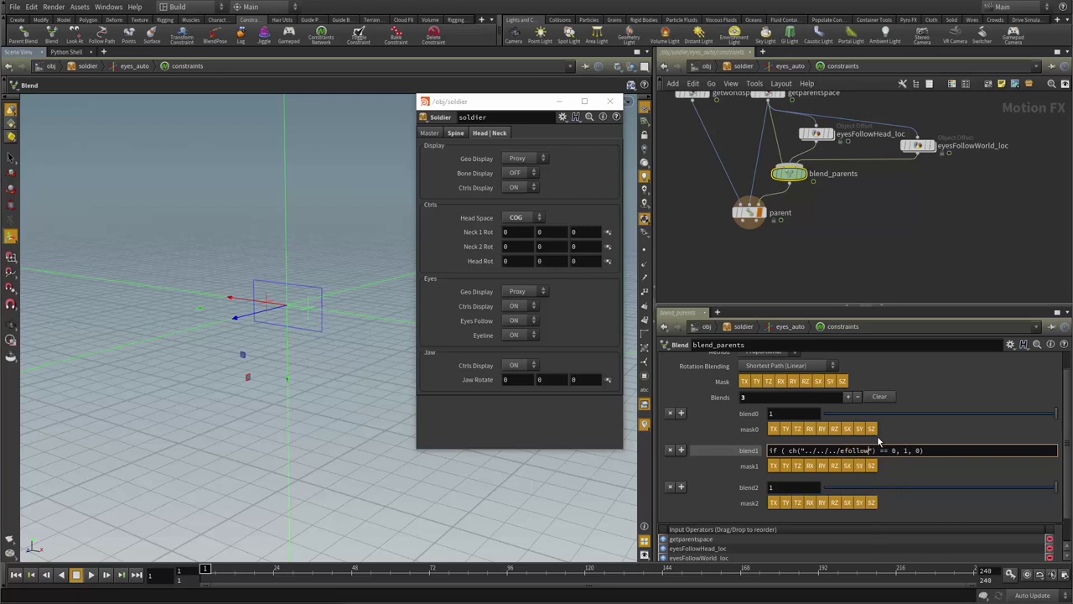
pyautogui.click(532, 320)
pyautogui.click(583, 326)
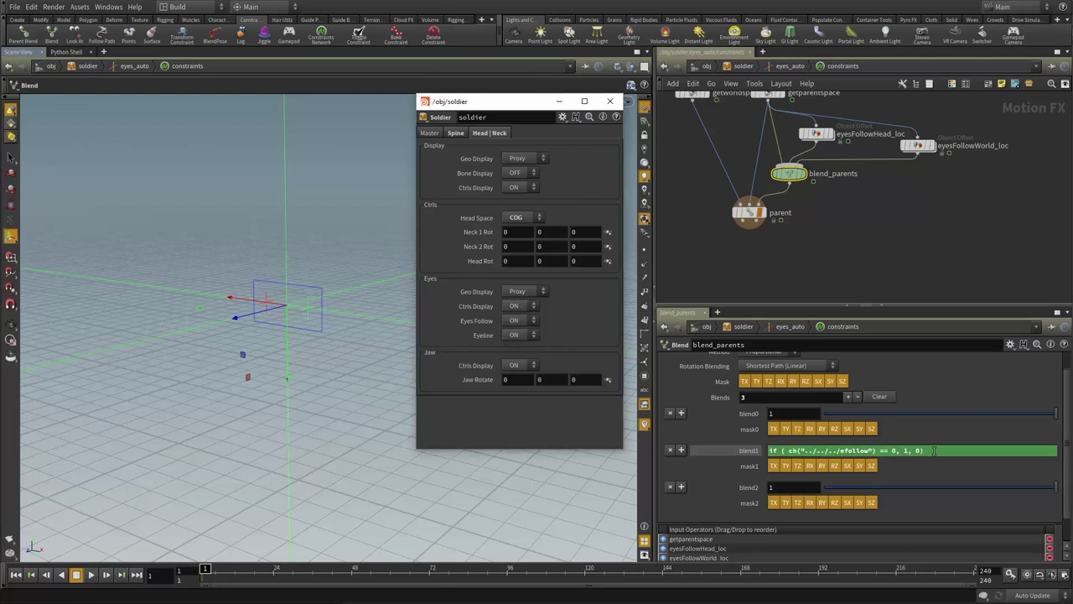
# - Give blend2 the expression if ( ch("../../../efollow") == 1, 1, 0)
pyautogui.click(779, 488)
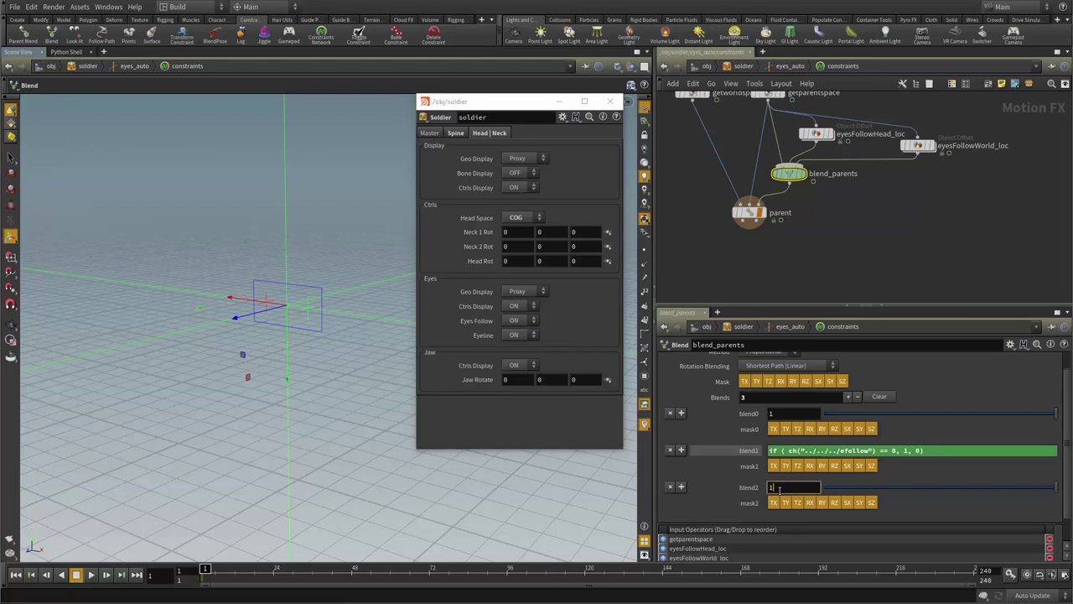
pyautogui.write('if ( ch("../../../efollow") == 0, 1, 0)')
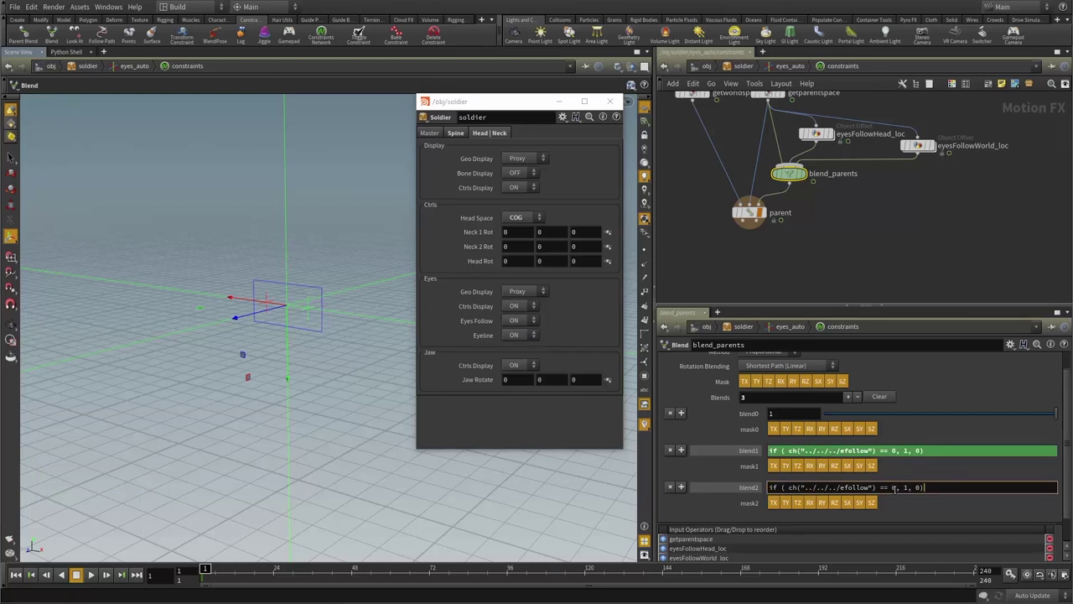
pyautogui.doubleClick(895, 487)
pyautogui.write('1')
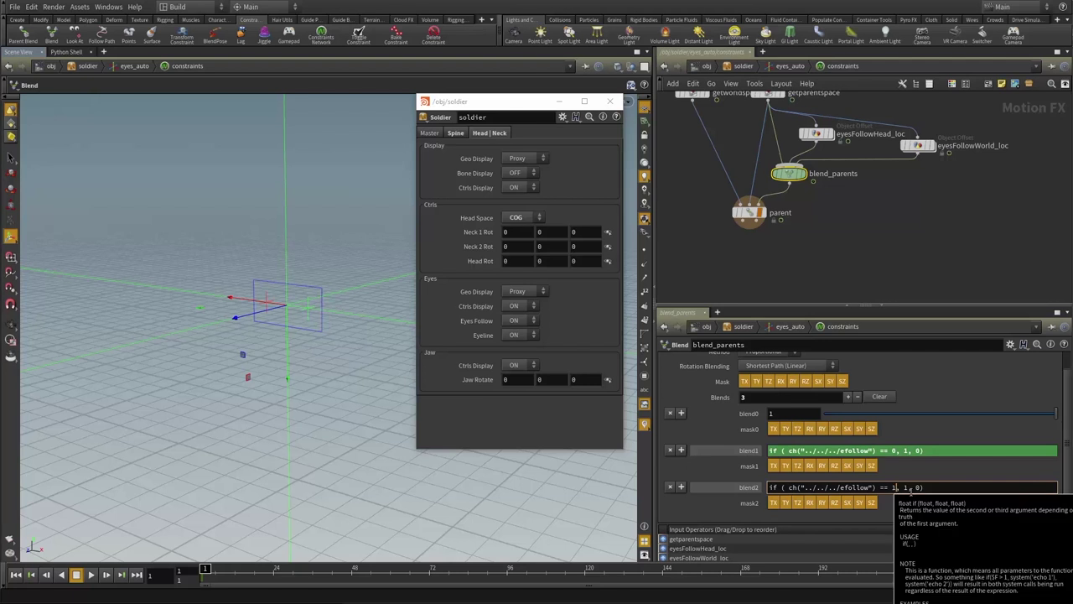
pyautogui.press('Return')
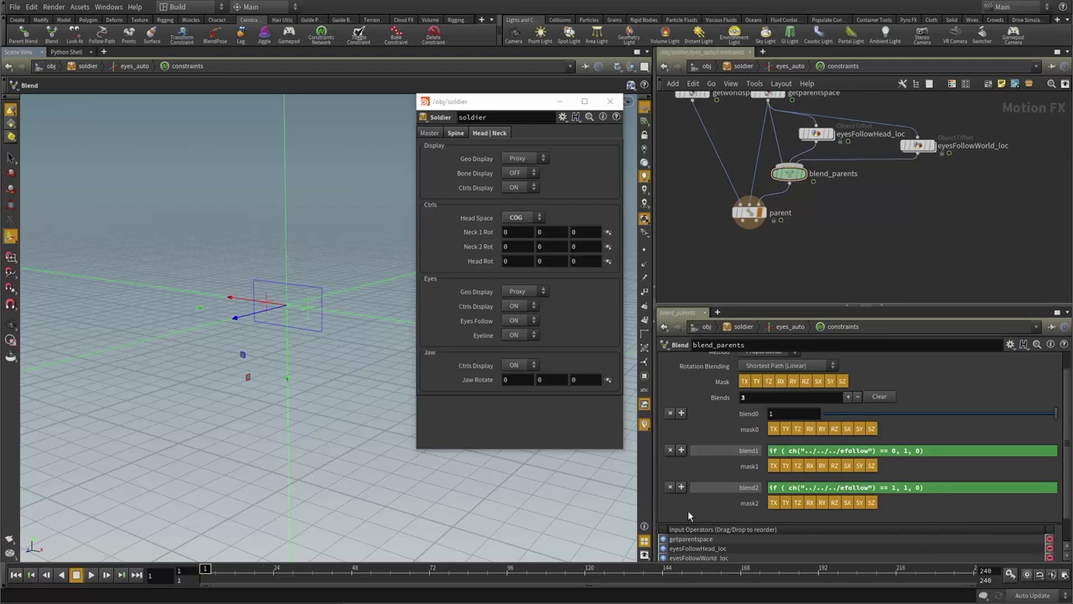
# - Show the evaluated values of blend1 and blend2 and test them by switching Eyes Follow to OFF
pyautogui.click(748, 454)
pyautogui.click(749, 488)
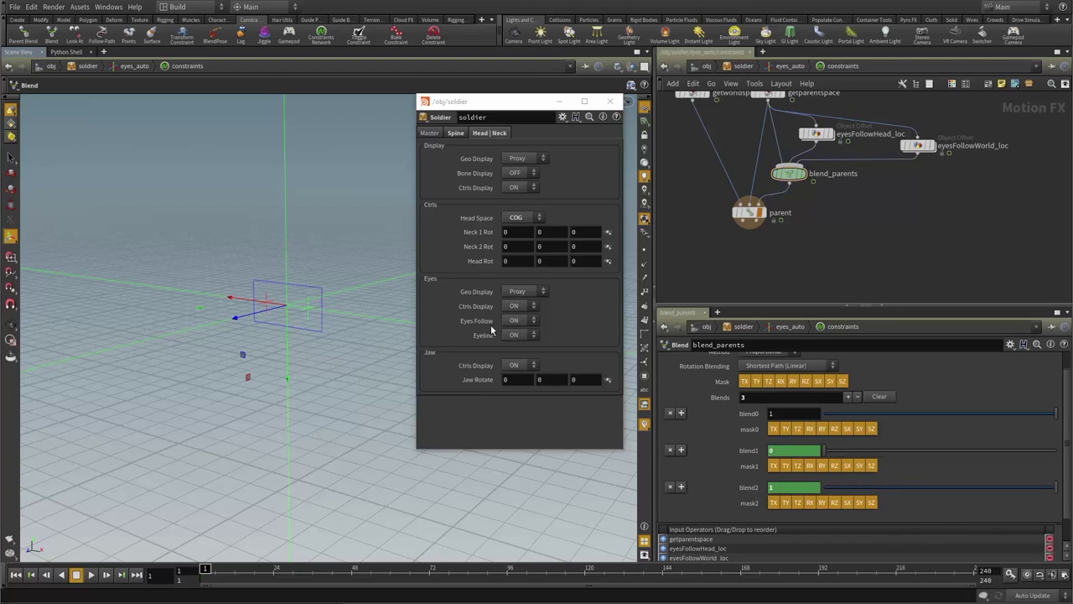
pyautogui.click(517, 323)
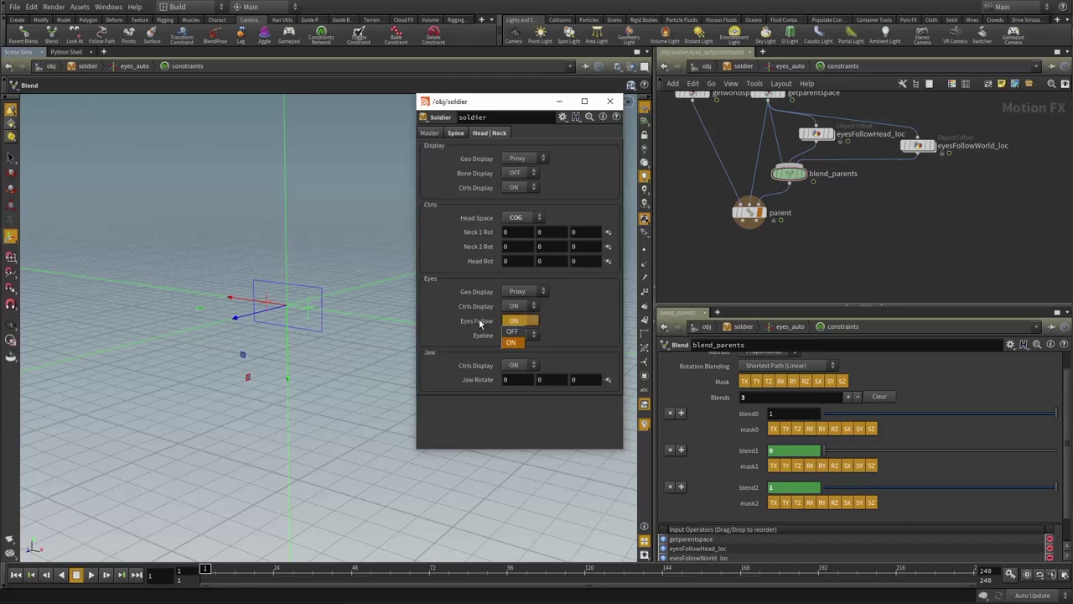
pyautogui.click(480, 325)
pyautogui.click(519, 323)
pyautogui.click(520, 332)
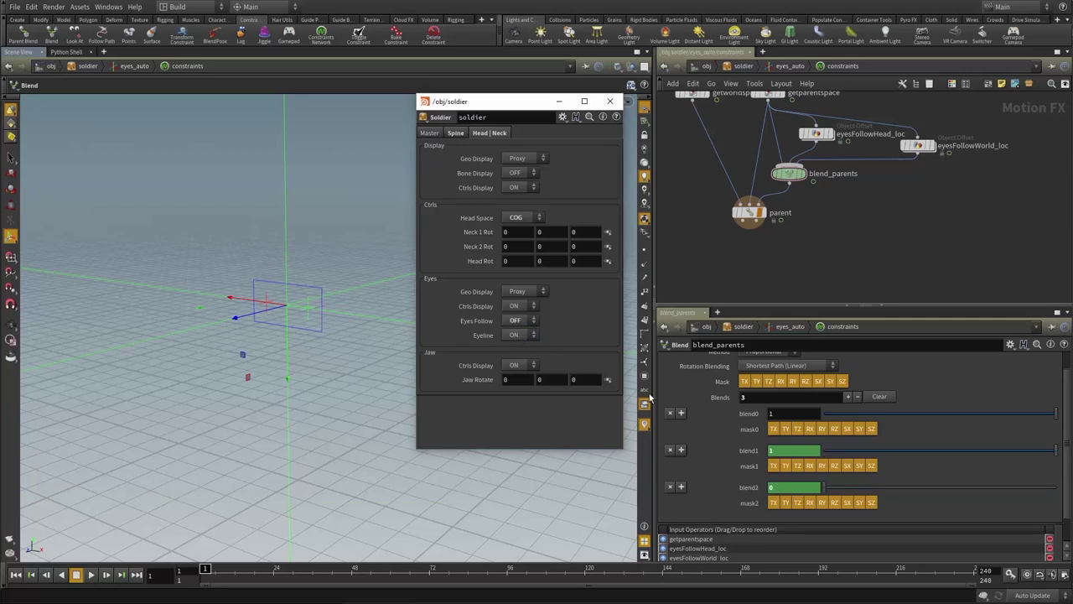
pyautogui.click(519, 322)
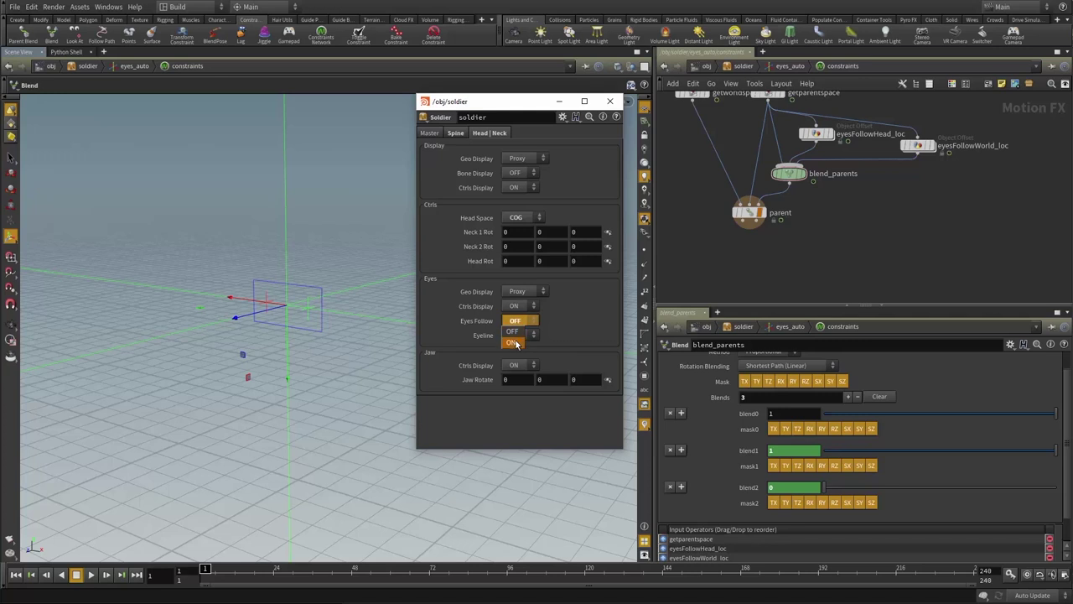
pyautogui.click(552, 320)
# - Open the soldier asset's type properties, collapse the Master and Spine folders, and show the menu items of Eyes Follow
pyautogui.rightClick(743, 67)
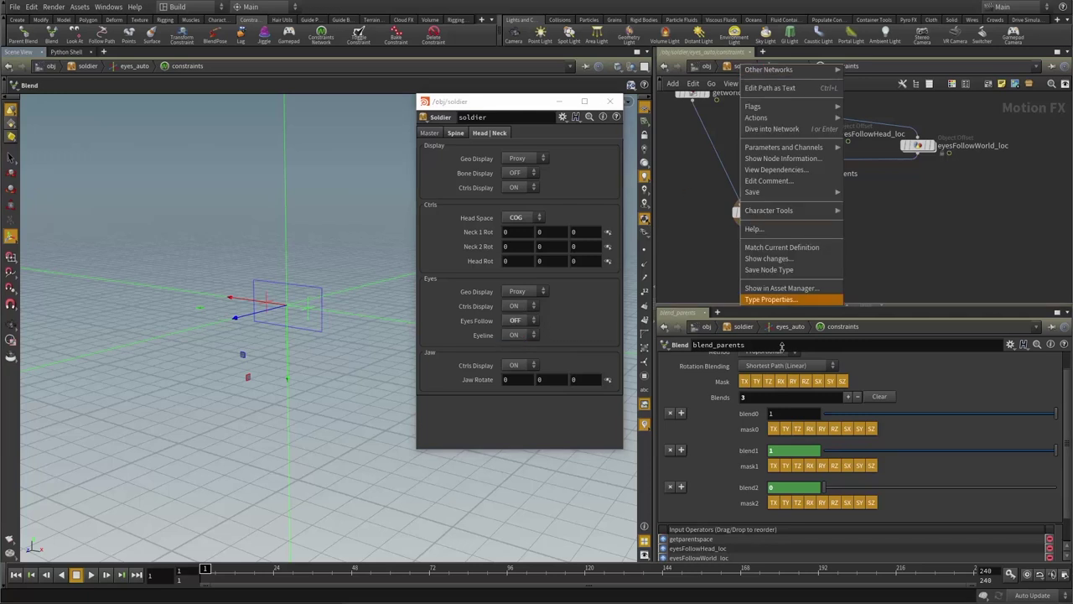
pyautogui.click(789, 300)
pyautogui.moveTo(459, 29); pyautogui.dragTo(618, 19)
pyautogui.click(579, 149)
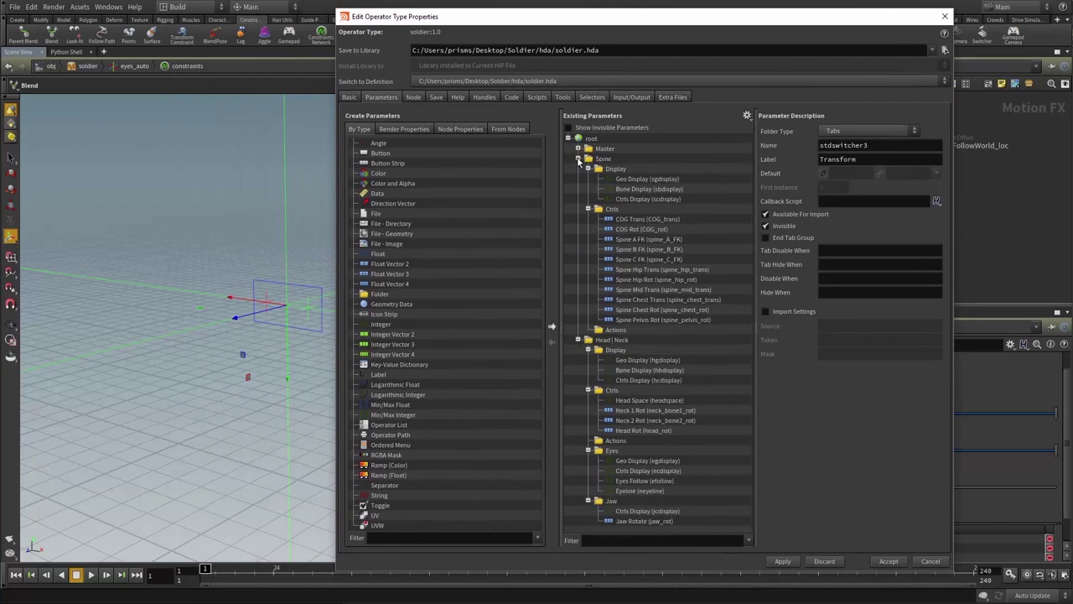
pyautogui.click(578, 158)
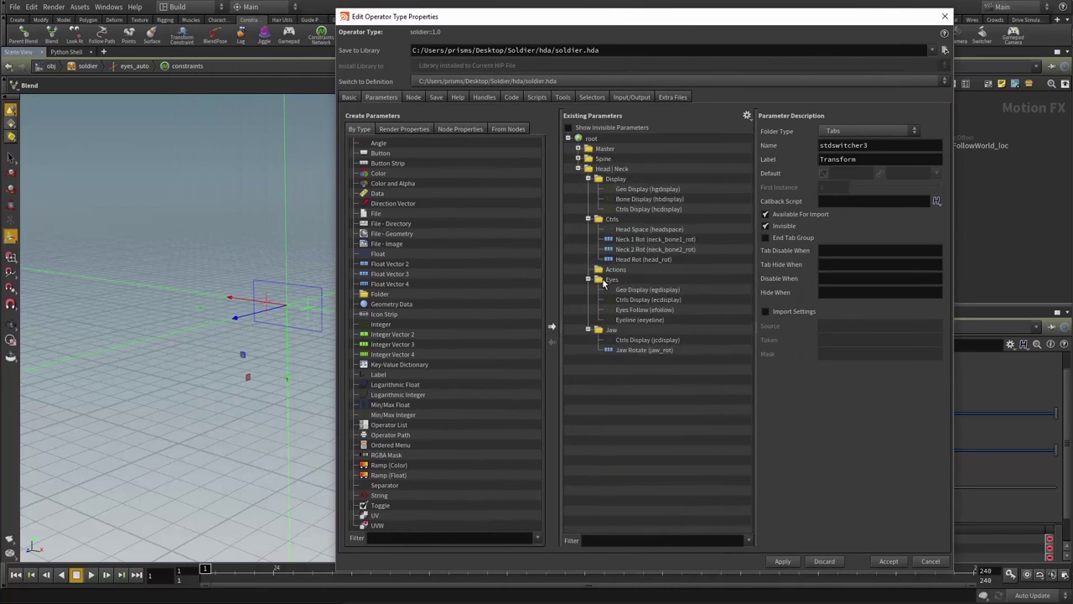
pyautogui.click(611, 310)
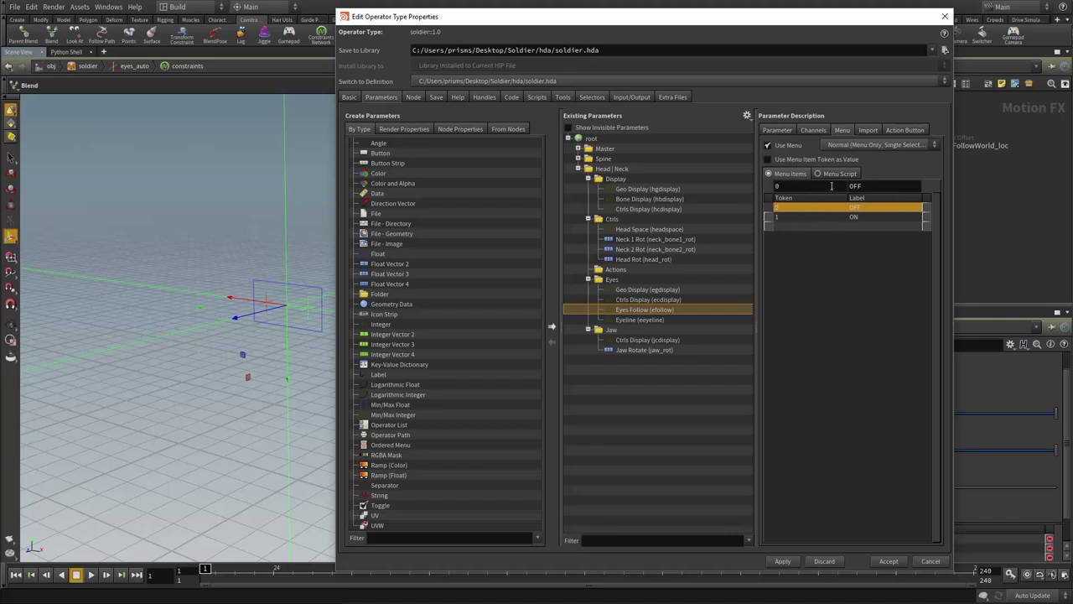
# - Relabel the Eyes Follow menu items as Head for token 0 and World for token 1
pyautogui.doubleClick(881, 186)
pyautogui.write('Head')
pyautogui.press('Return')
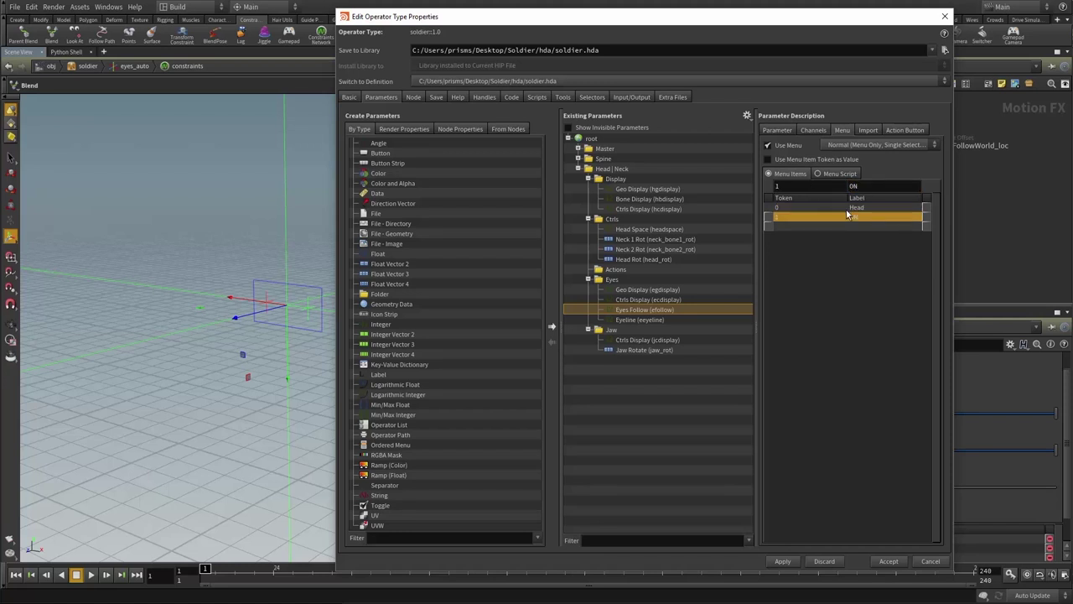
pyautogui.moveTo(867, 187); pyautogui.dragTo(837, 192)
pyautogui.write('World')
pyautogui.press('Return')
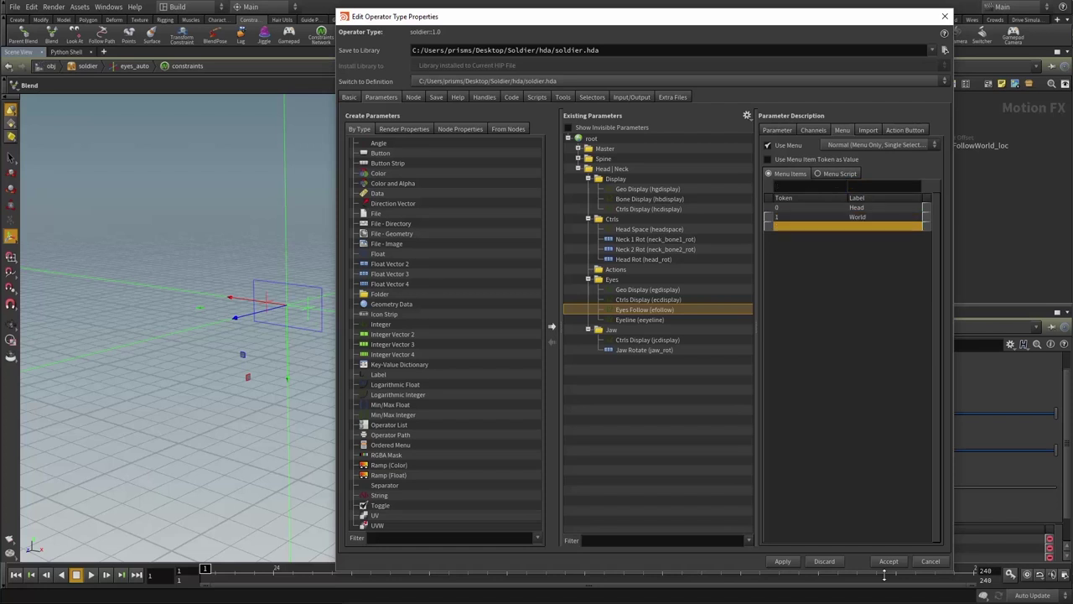
# - Accept the type property changes and save the asset despite the unresolved reference
pyautogui.click(889, 561)
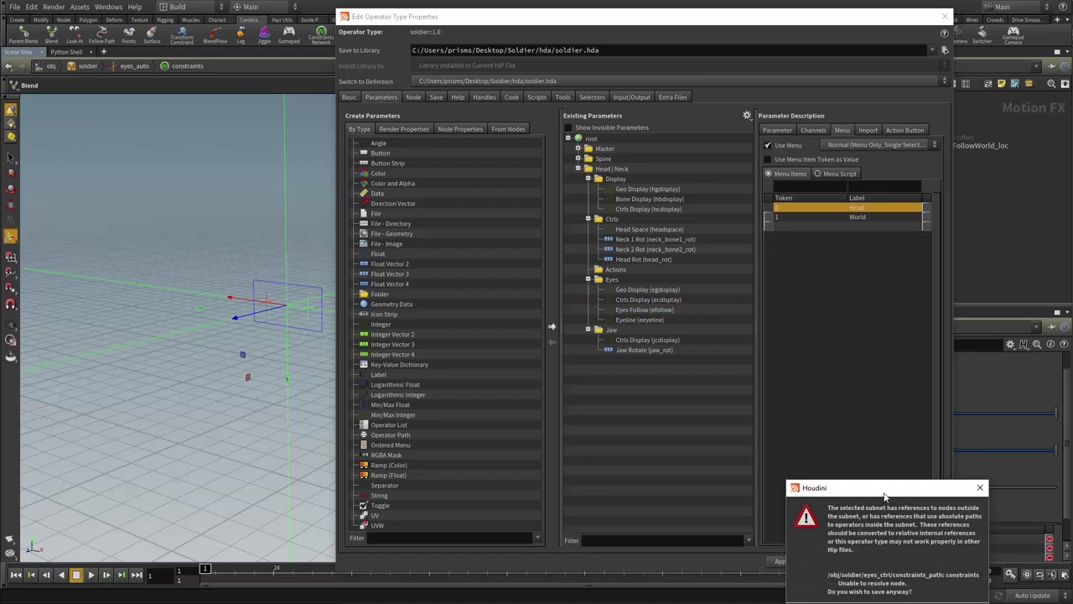
pyautogui.moveTo(885, 496); pyautogui.dragTo(664, 306)
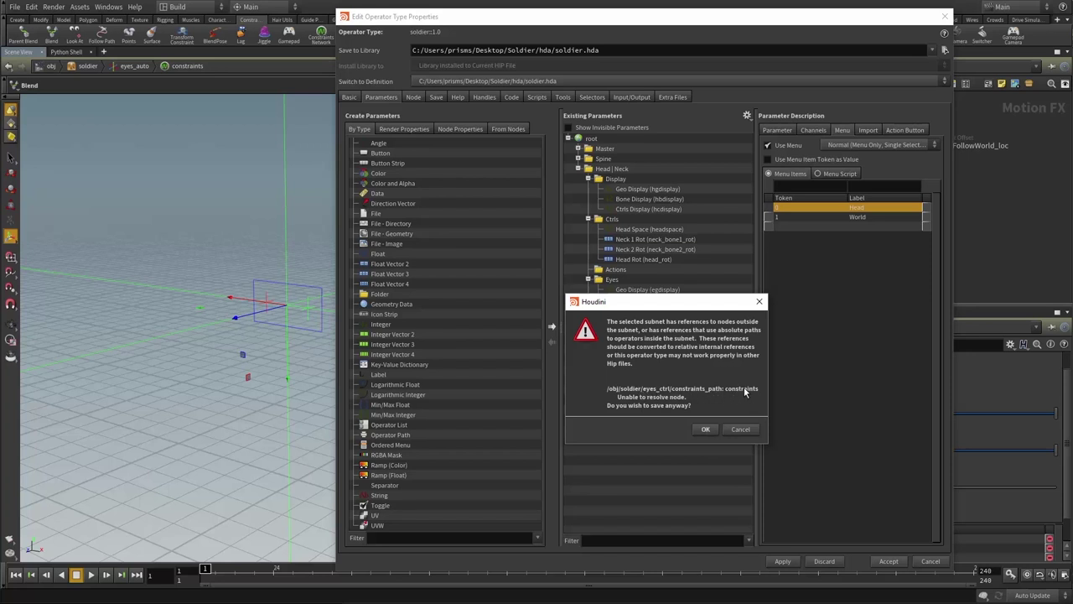
pyautogui.click(707, 429)
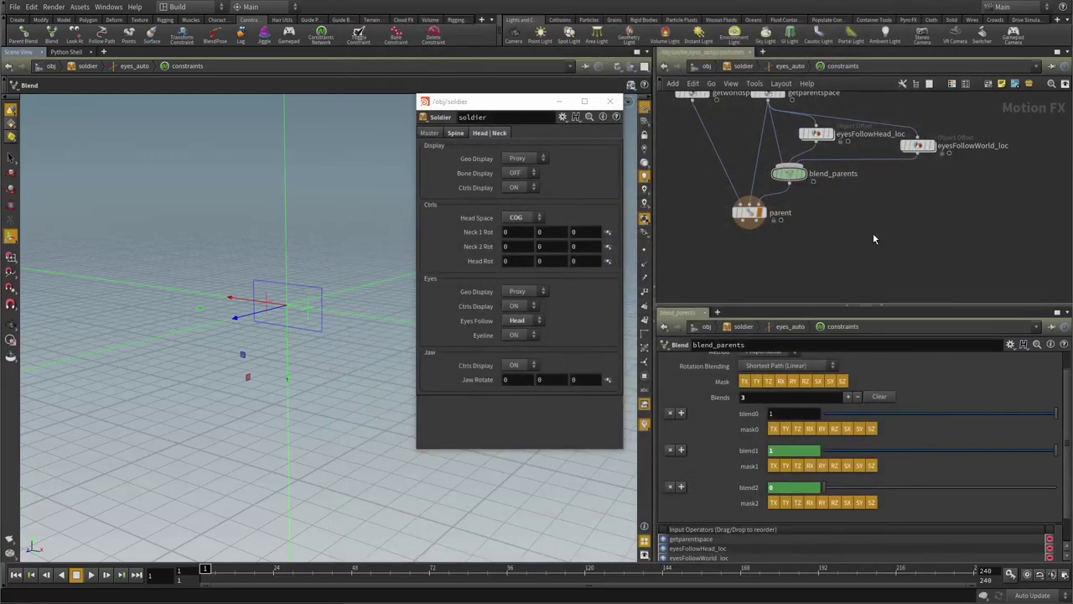
# - Display the expressions of blend1 and blend2 on the blend_parents node
pyautogui.moveTo(873, 234); pyautogui.dragTo(867, 263, button='middle')
pyautogui.click(749, 451)
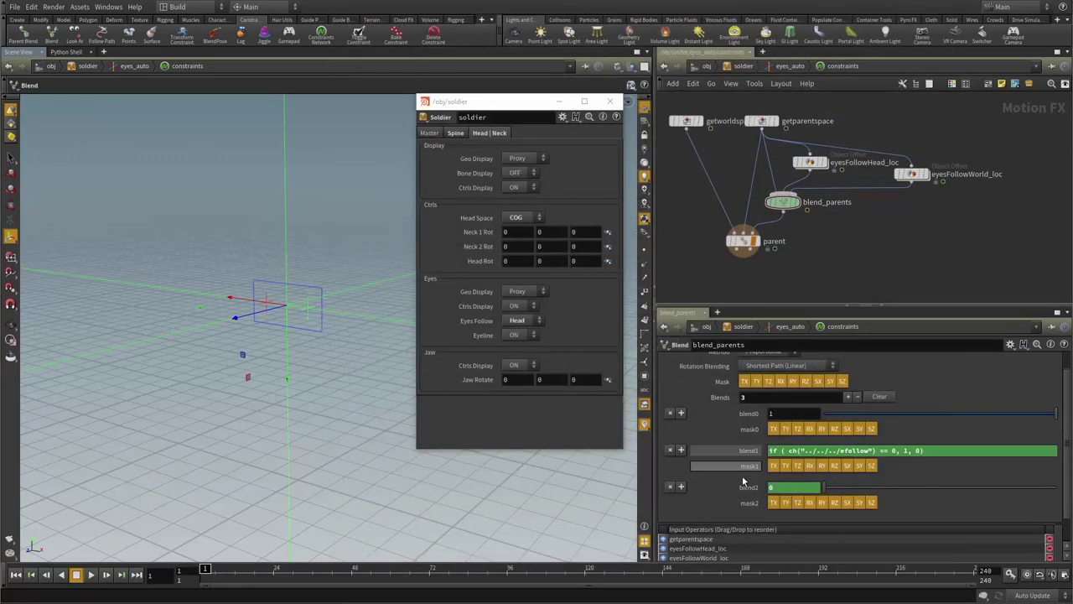
pyautogui.click(743, 486)
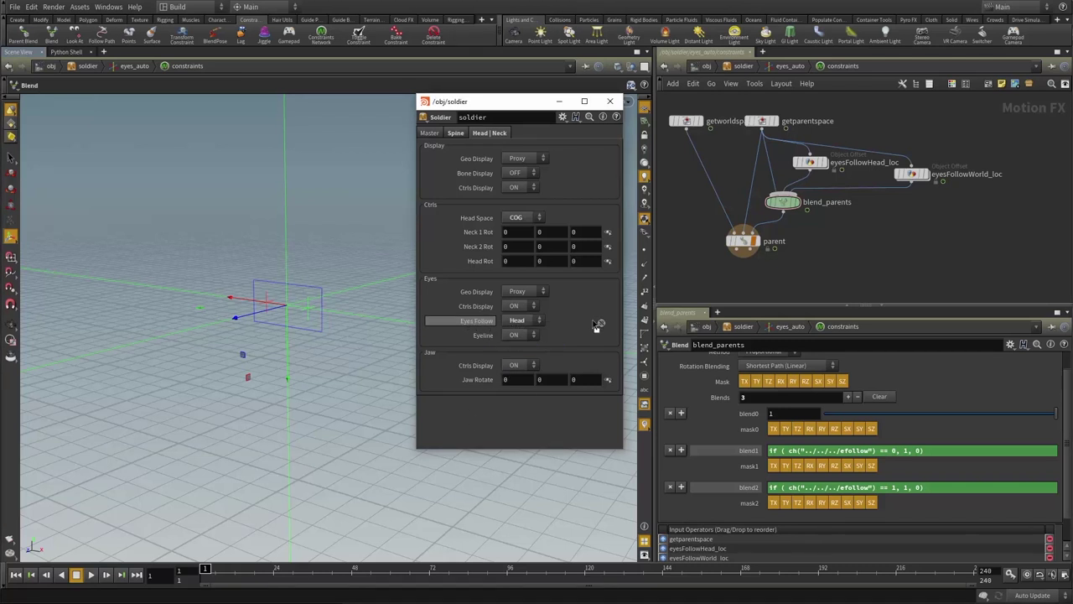
# - Try a relative channel reference to Eyes Follow on blend0, remove it, and set blend0 back to 1
pyautogui.rightClick(803, 419)
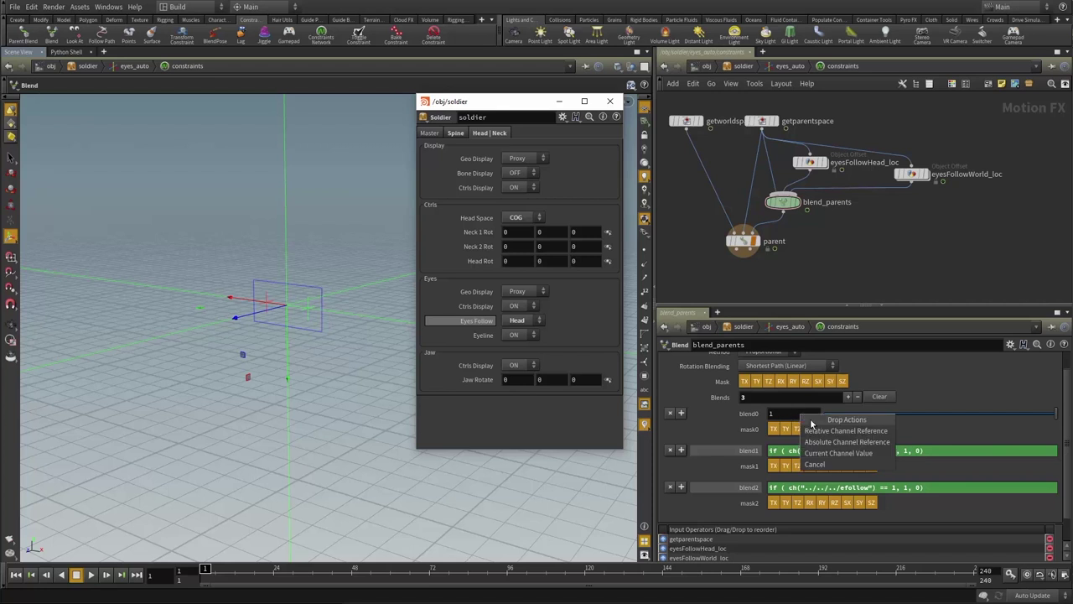
pyautogui.click(831, 440)
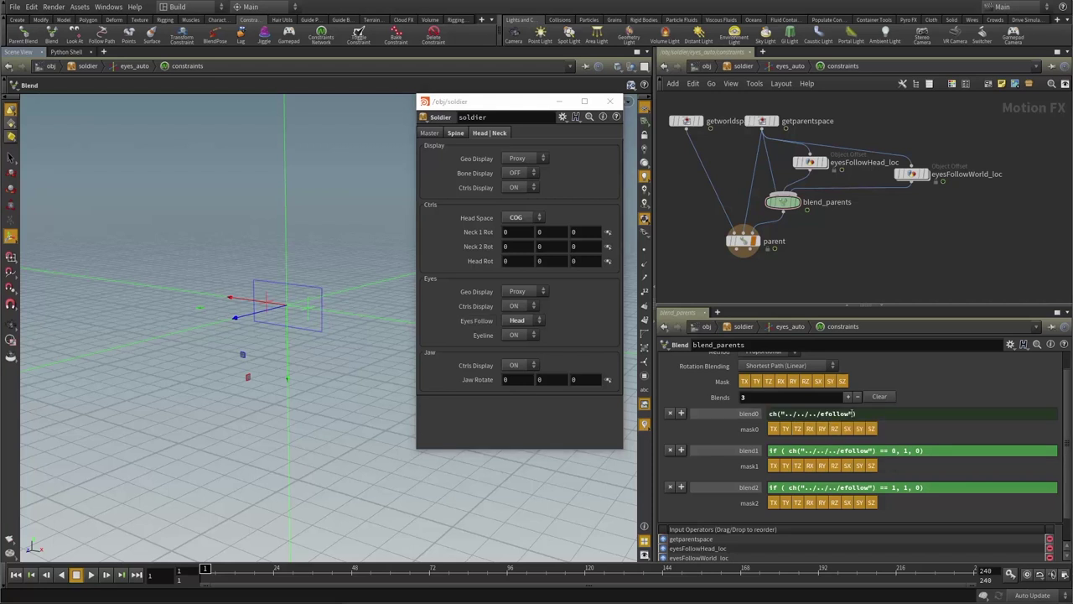
pyautogui.rightClick(747, 414)
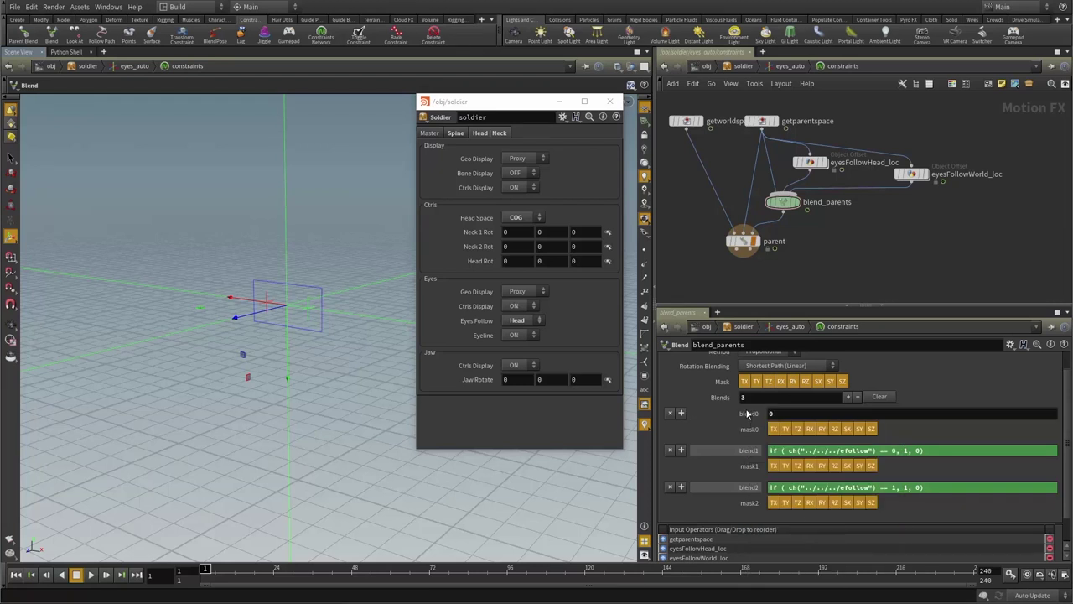
pyautogui.click(747, 414)
pyautogui.moveTo(825, 415); pyautogui.dragTo(1057, 414)
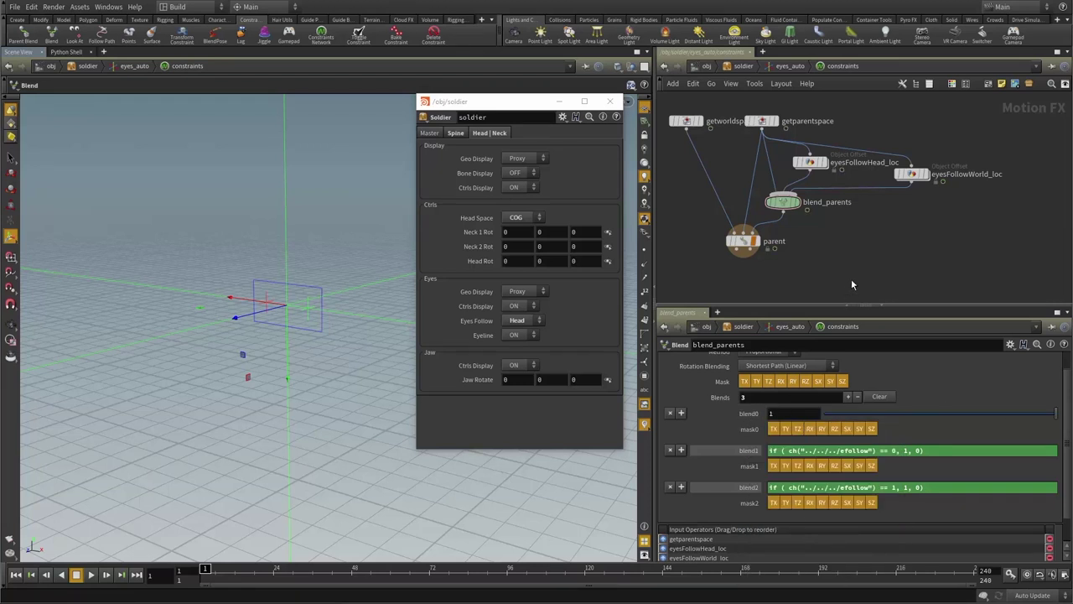
# - Show the evaluated blend1 and blend2 values and test them by switching Eyes Follow to World and back to Head
pyautogui.keyDown('ctrl'); pyautogui.keyDown('shift'); pyautogui.click(753, 452); pyautogui.keyUp('shift'); pyautogui.keyUp('ctrl')
pyautogui.keyDown('ctrl'); pyautogui.keyDown('shift'); pyautogui.click(756, 488); pyautogui.keyUp('shift'); pyautogui.keyUp('ctrl')
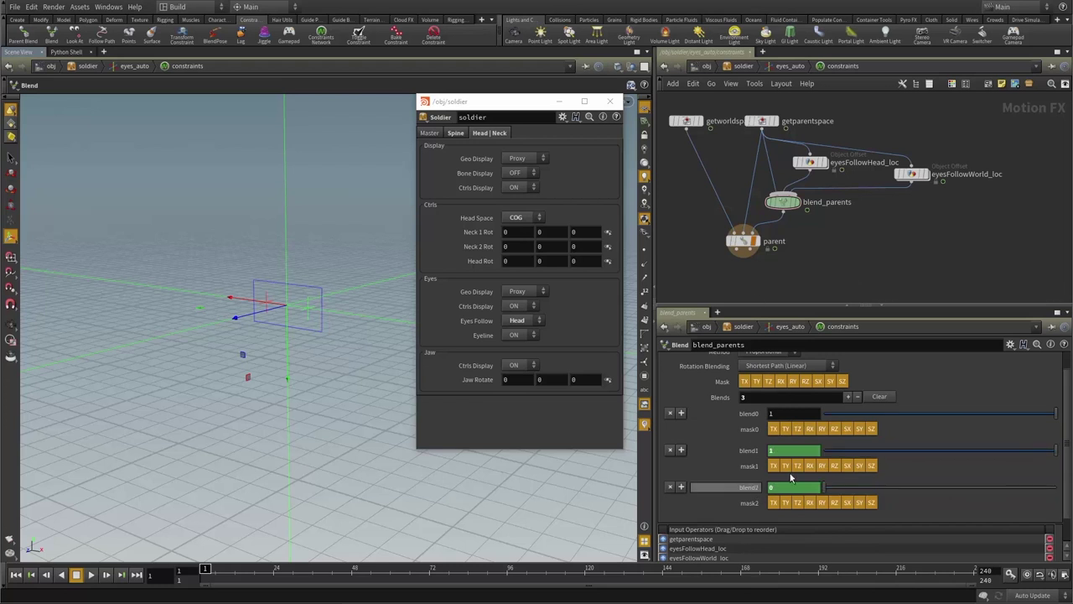
pyautogui.click(516, 321)
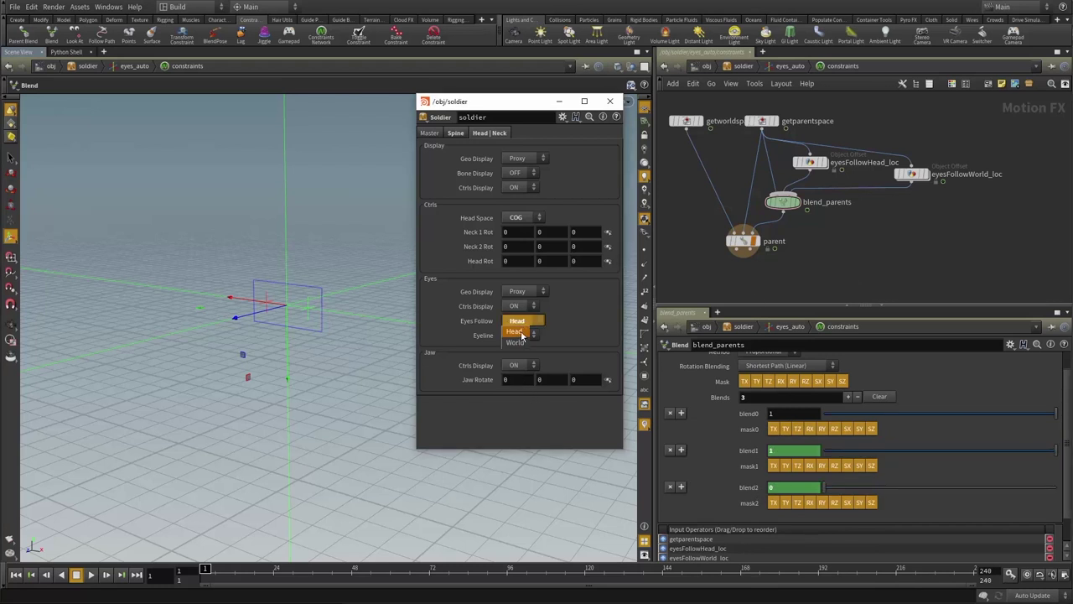
pyautogui.click(739, 299)
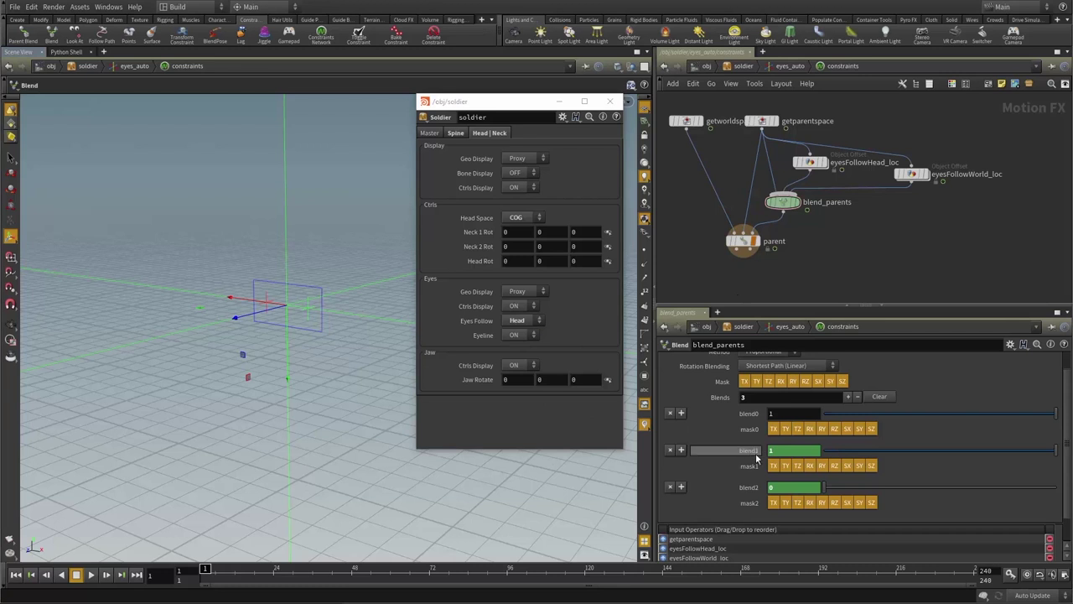
pyautogui.click(517, 321)
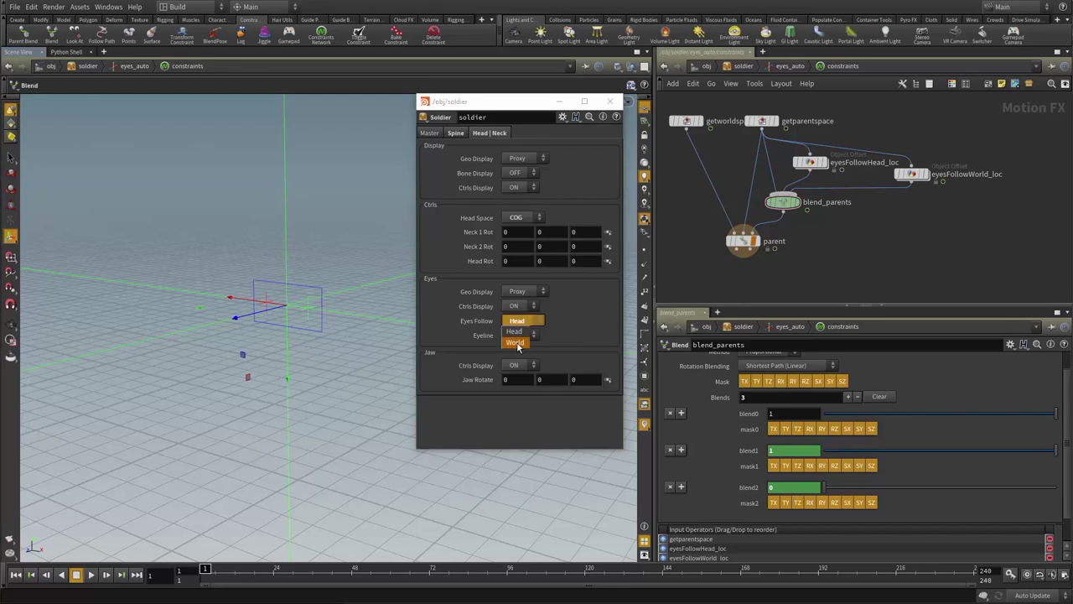
pyautogui.click(517, 335)
pyautogui.click(524, 322)
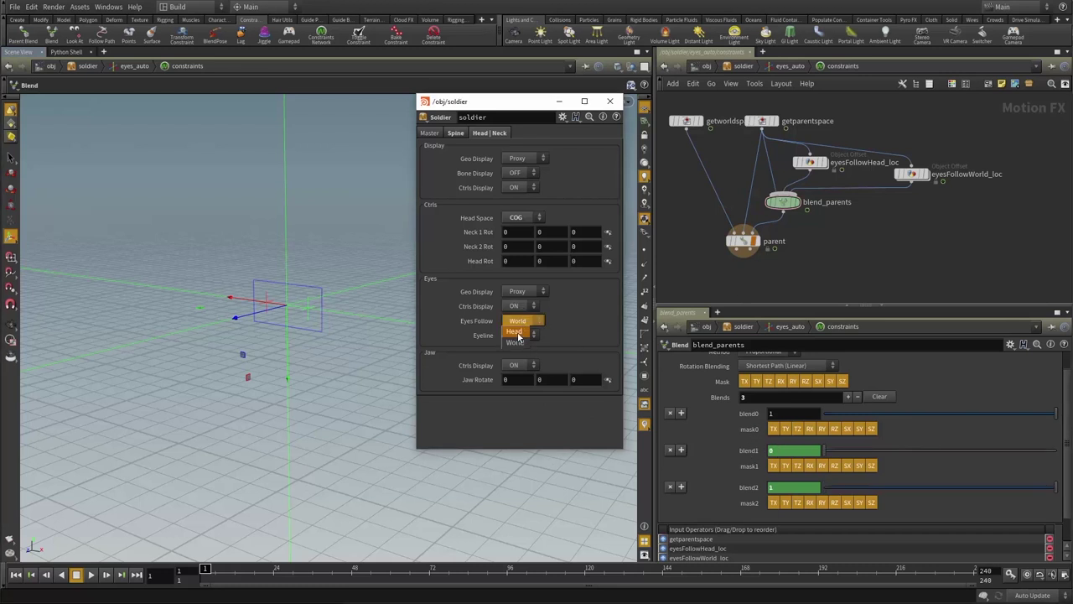
pyautogui.click(520, 322)
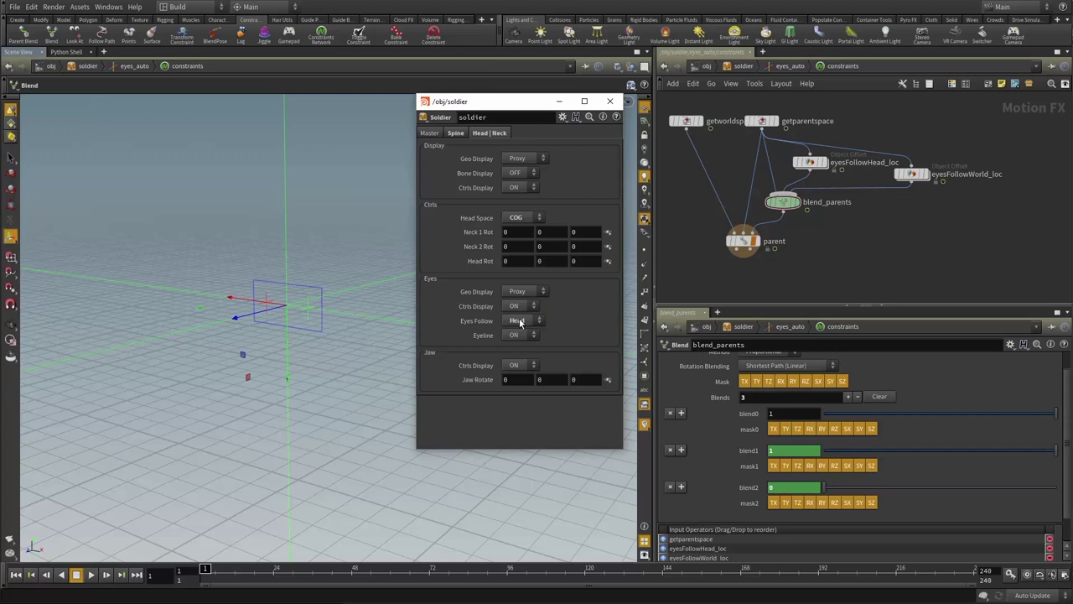
# - Set the default of the Eyes Follow parameter to 0 in the soldier type properties and save the asset despite the unresolved reference
pyautogui.rightClick(728, 72)
pyautogui.click(746, 290)
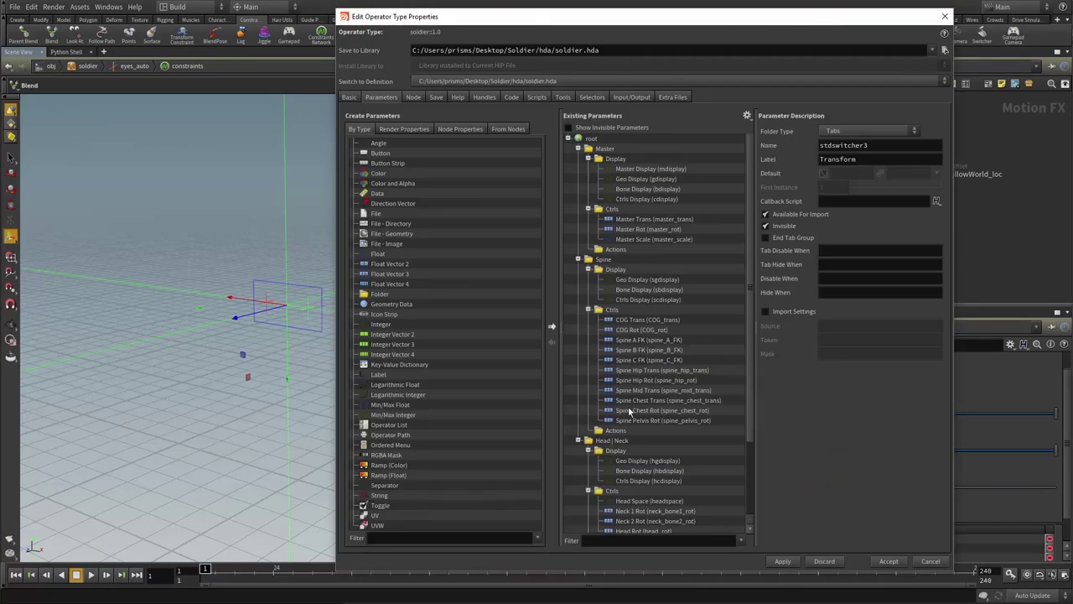
pyautogui.scroll(-3, 641, 390)
pyautogui.click(616, 488)
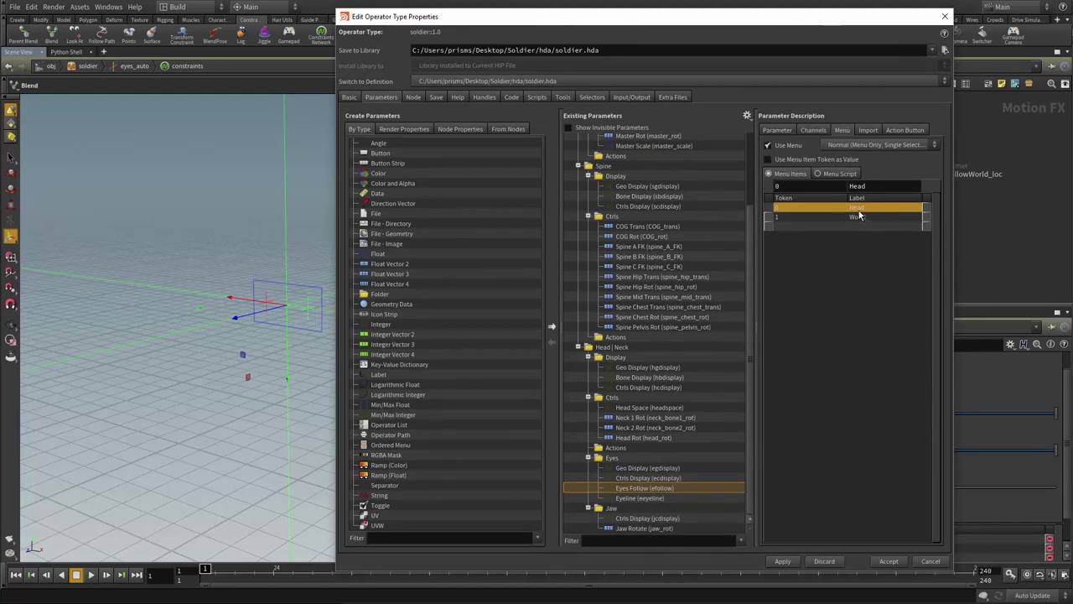
pyautogui.click(815, 131)
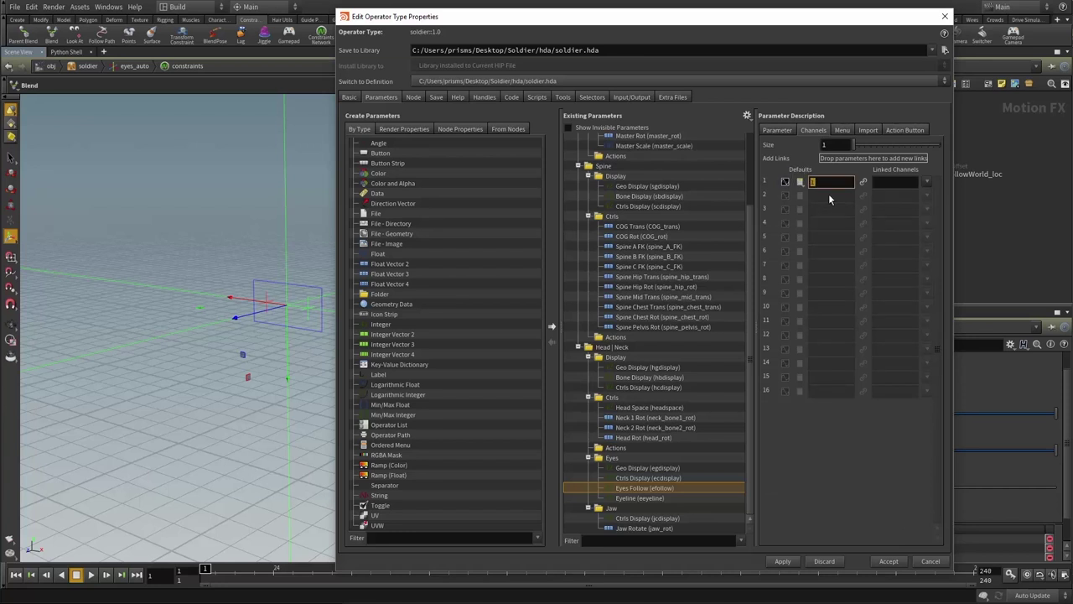
pyautogui.click(896, 561)
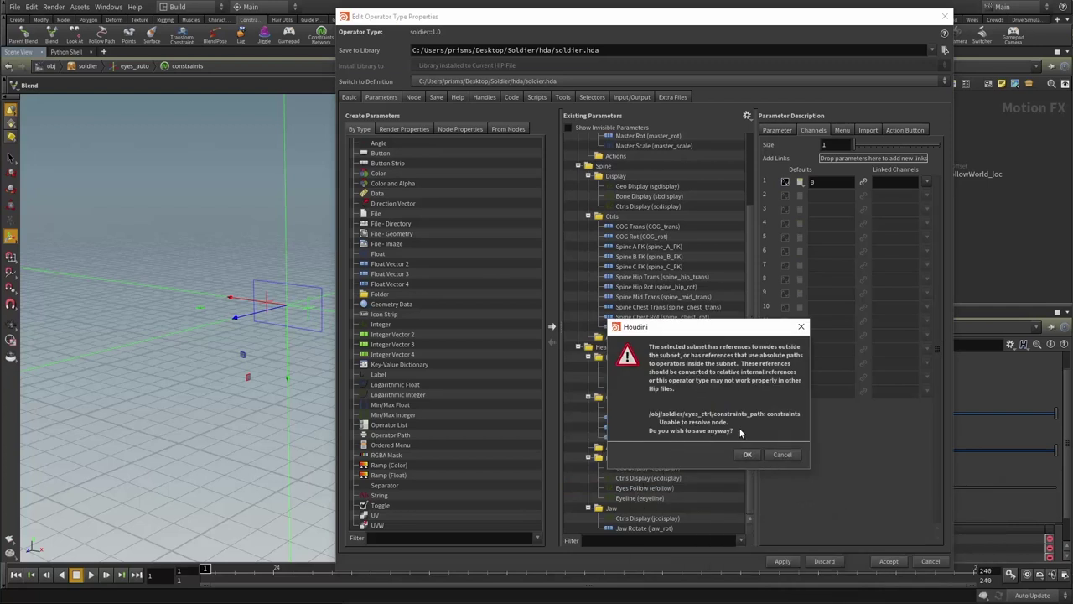
pyautogui.click(748, 454)
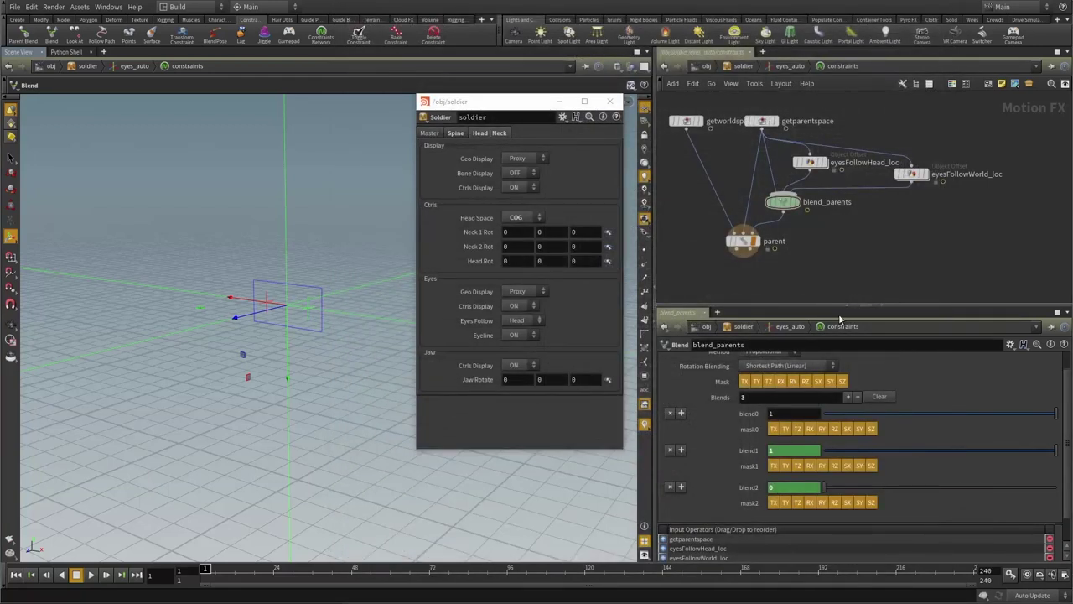
pyautogui.click(608, 104)
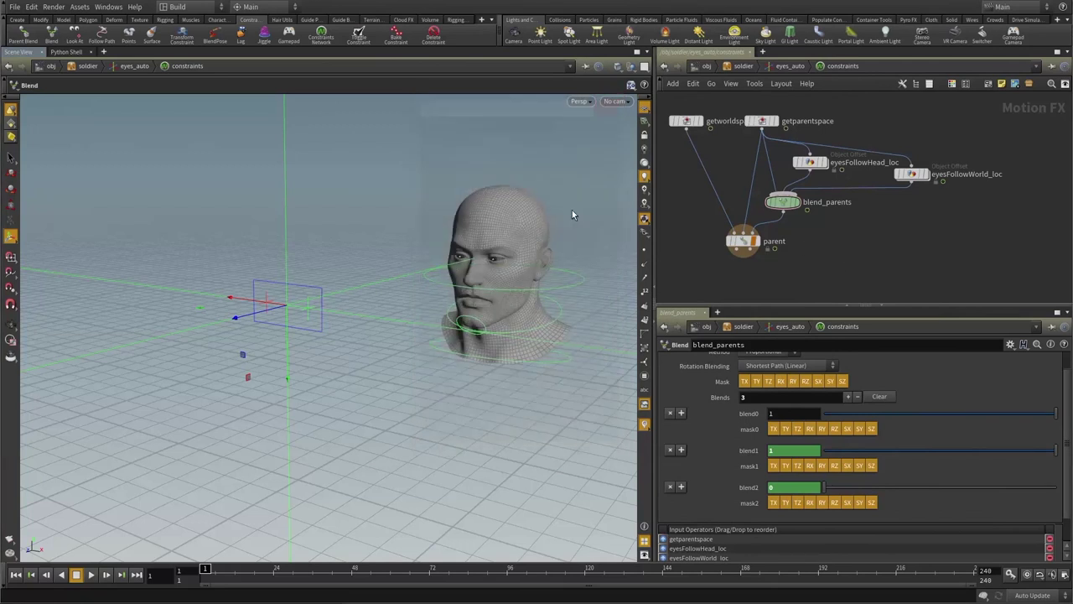
# - Return to the soldier network and parent the eyesFollowHead_loc null to the head control
pyautogui.press('u')
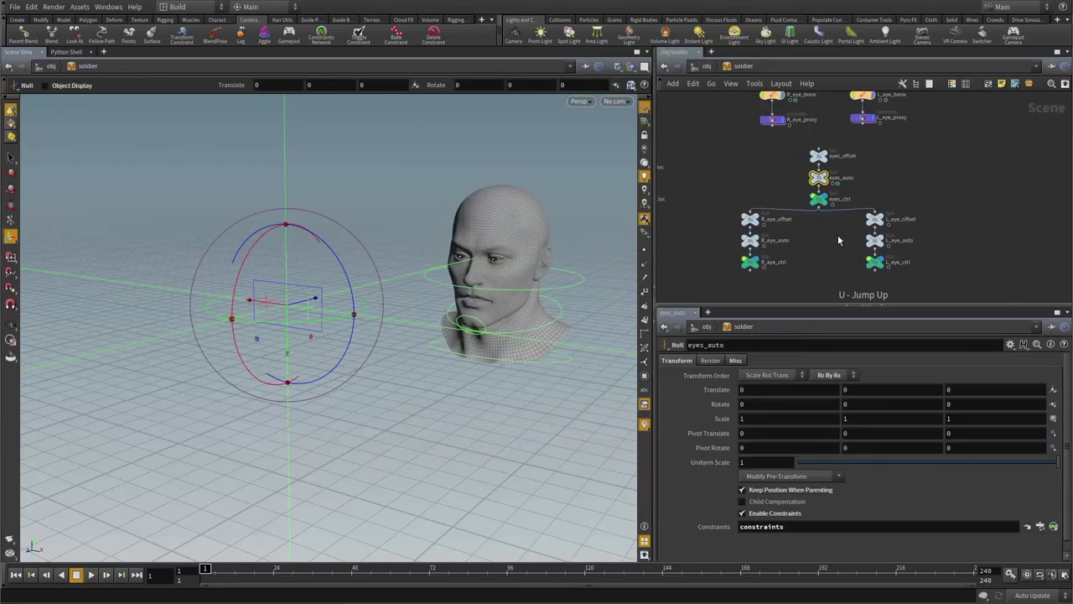
pyautogui.moveTo(713, 179); pyautogui.dragTo(897, 237, button='middle')
pyautogui.scroll(1, 897, 238)
pyautogui.moveTo(883, 174); pyautogui.dragTo(735, 284)
pyautogui.scroll(6, 764, 239)
pyautogui.moveTo(780, 184)
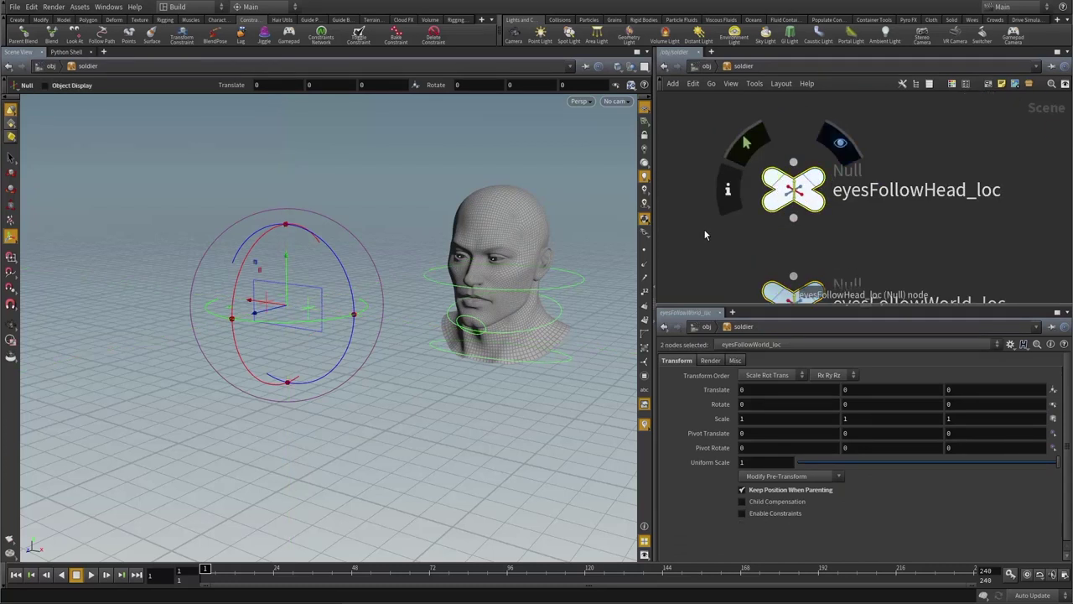
pyautogui.click(718, 247)
pyautogui.scroll(-5, 893, 230)
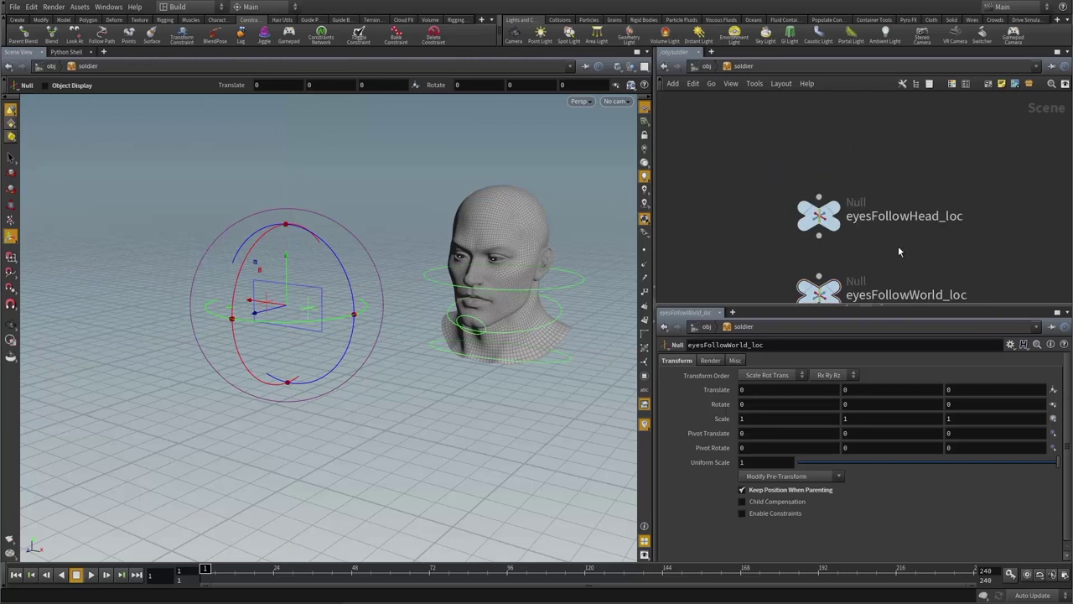
pyautogui.moveTo(943, 238); pyautogui.dragTo(909, 242, button='middle')
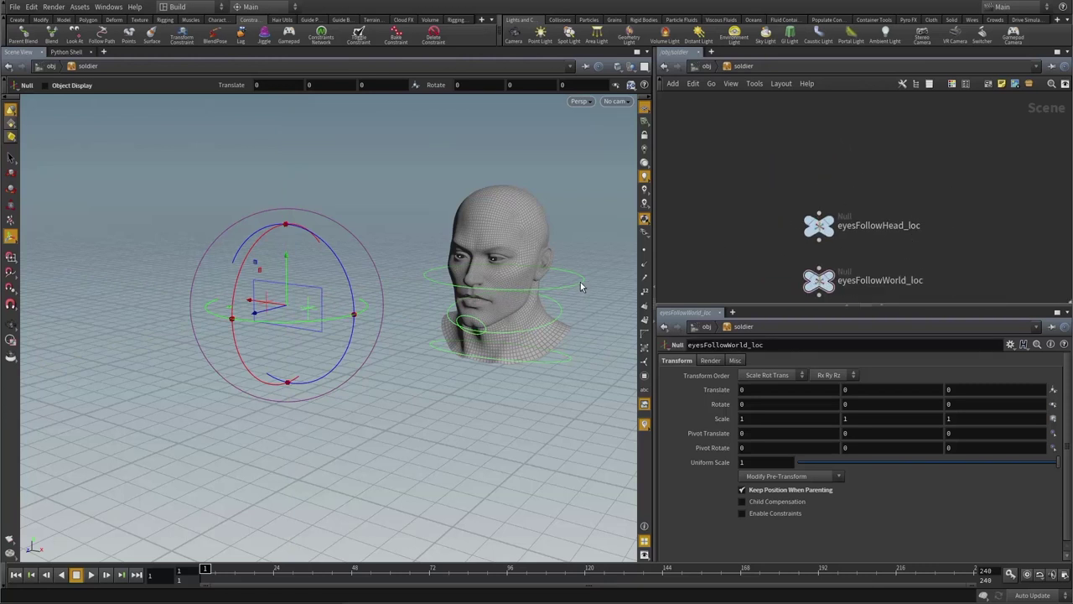
pyautogui.click(820, 213)
pyautogui.moveTo(985, 144); pyautogui.dragTo(832, 237, button='middle')
pyautogui.scroll(-3, 831, 237)
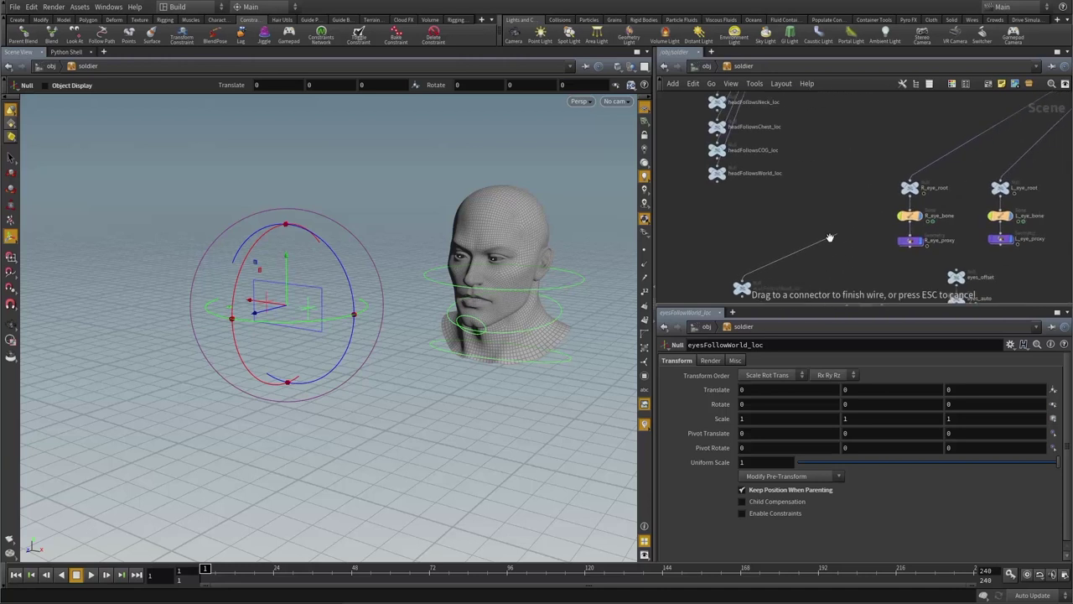
pyautogui.moveTo(956, 105); pyautogui.dragTo(975, 63, button='middle')
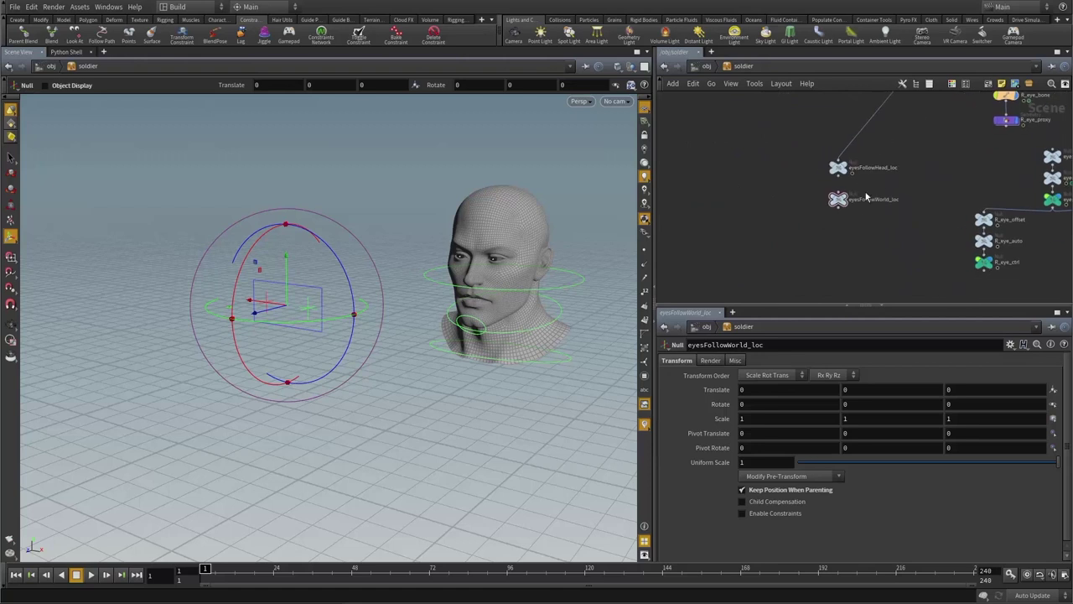
# - Parent the eyesFollowWorld_loc null to the master null
pyautogui.scroll(-8, 839, 201)
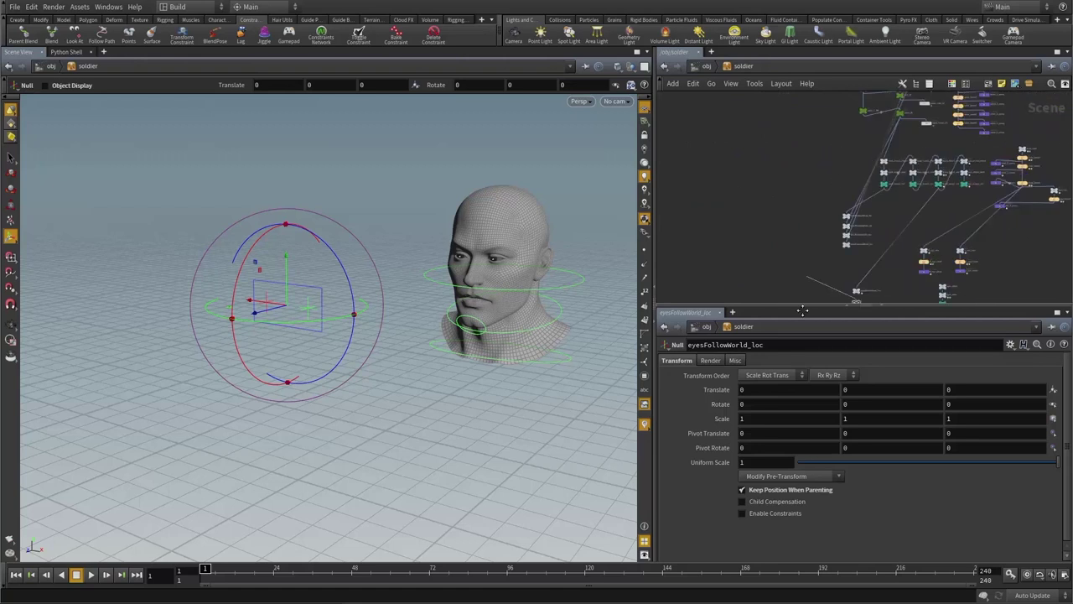
pyautogui.scroll(10, 840, 206)
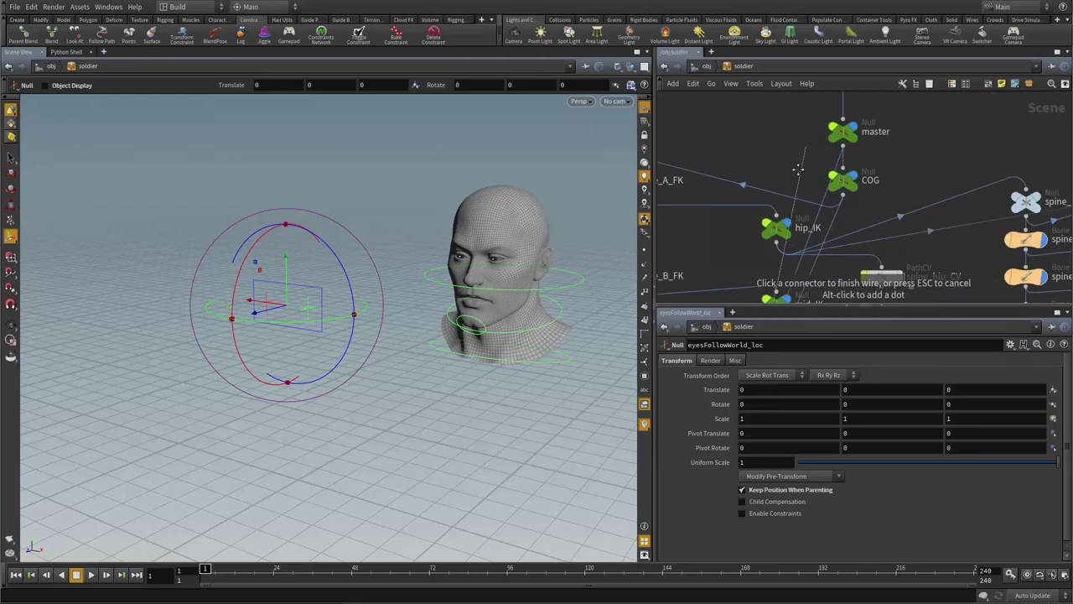
pyautogui.scroll(-10, 843, 183)
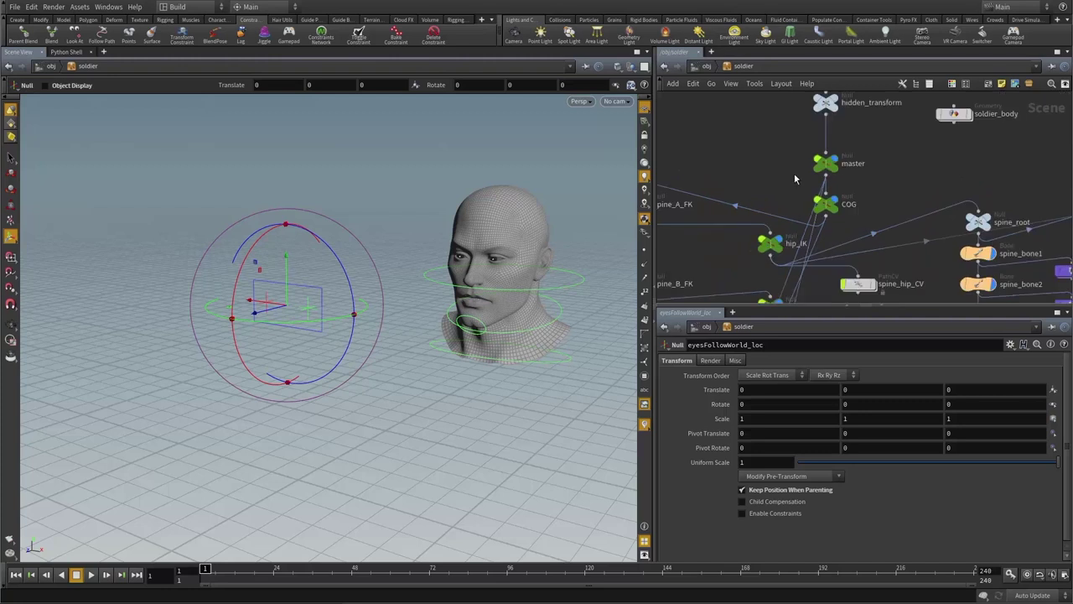
pyautogui.scroll(8, 801, 230)
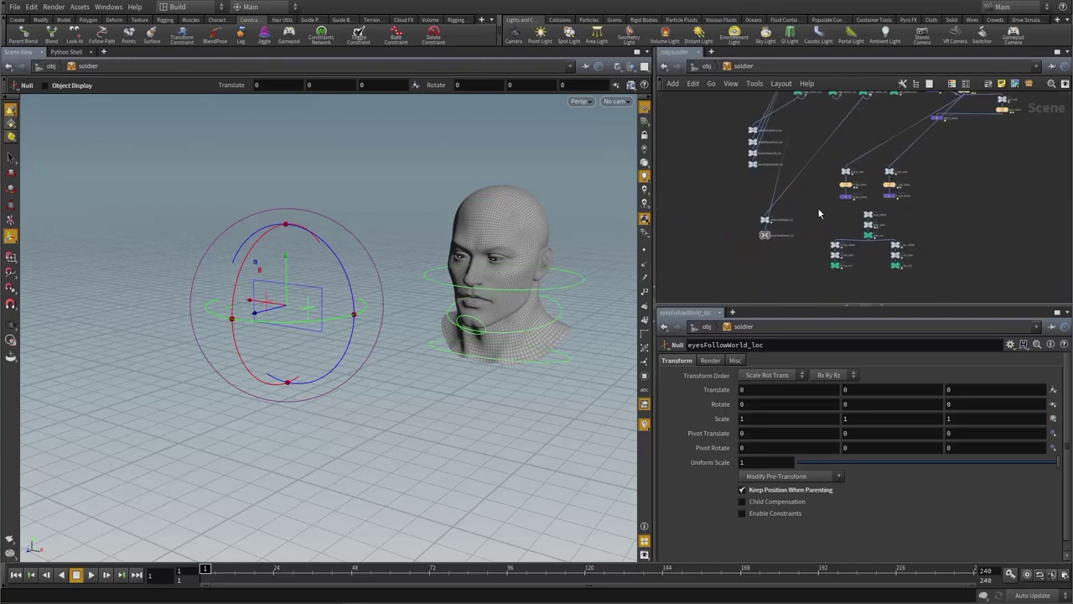
pyautogui.moveTo(819, 213); pyautogui.dragTo(812, 254, button='middle')
# - Open the soldier asset's parameters in a floating window and place it clear of the head and eye controls
pyautogui.keyDown('alt'); pyautogui.moveTo(528, 263); pyautogui.dragTo(496, 251); pyautogui.keyUp('alt')
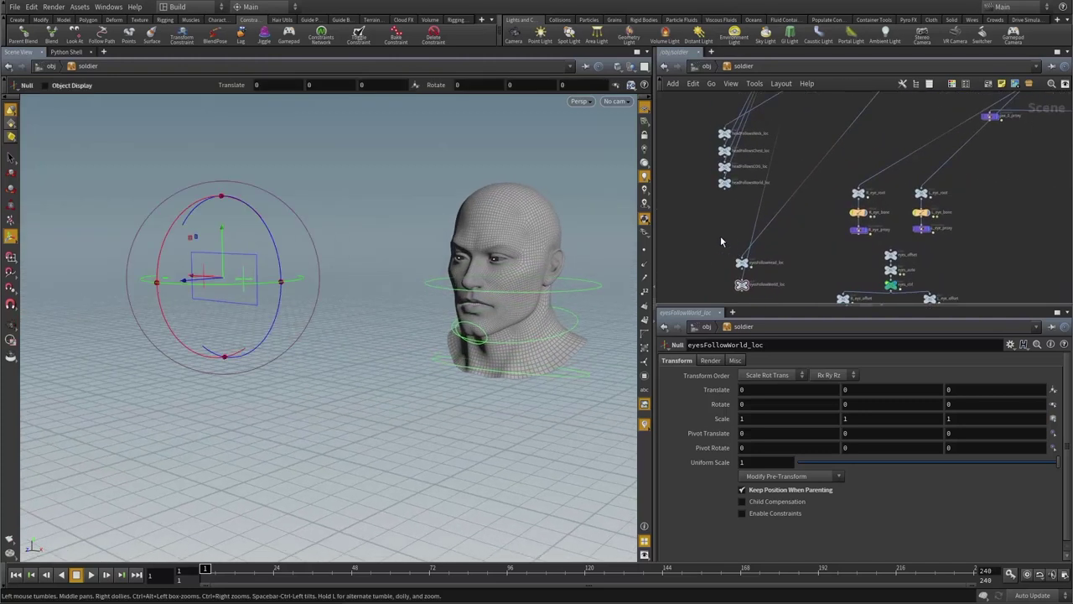
pyautogui.press('Escape')
pyautogui.moveTo(391, 251); pyautogui.dragTo(412, 271)
pyautogui.scroll(3, 443, 230)
pyautogui.moveTo(443, 232); pyautogui.dragTo(386, 216)
pyautogui.rightClick(742, 71)
pyautogui.moveTo(801, 164)
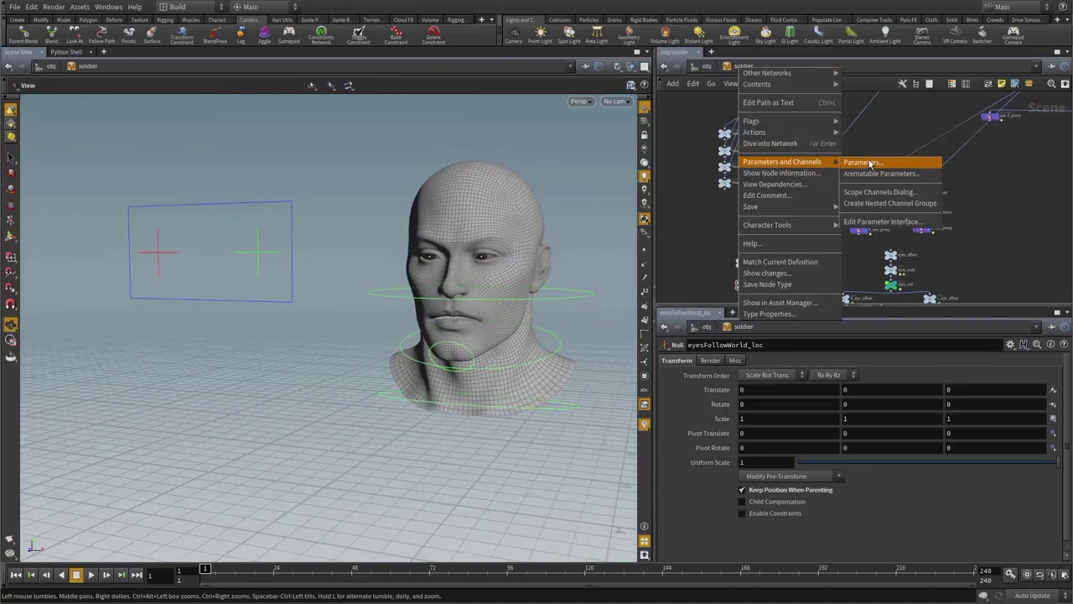
pyautogui.click(864, 161)
pyautogui.moveTo(527, 109); pyautogui.dragTo(779, 141)
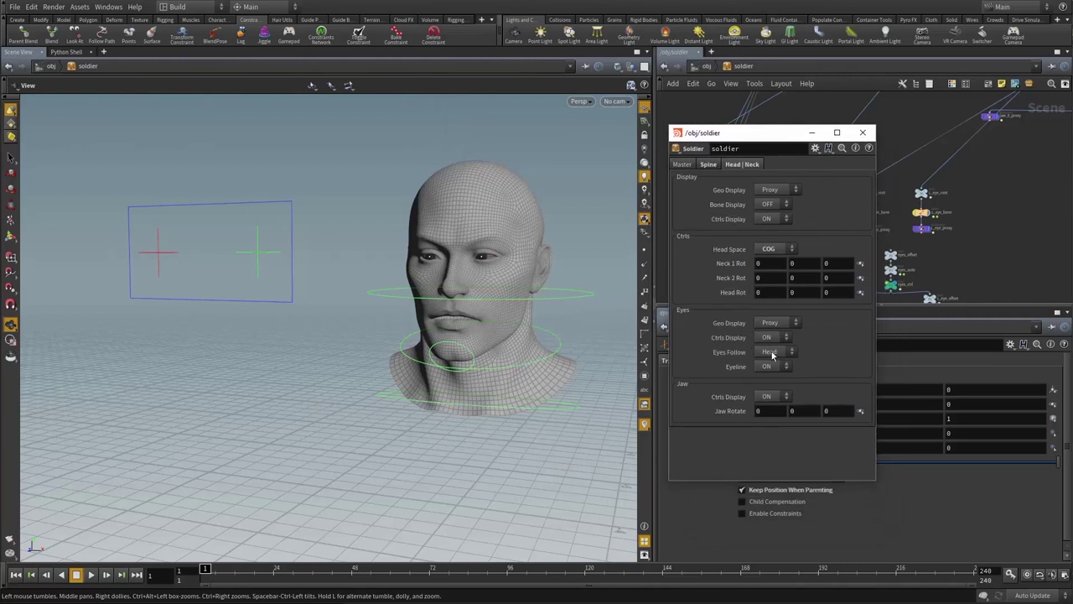
# - Test the Head follow mode by rotating the head control, and undo the rotation
pyautogui.press('r')
pyautogui.click(582, 289)
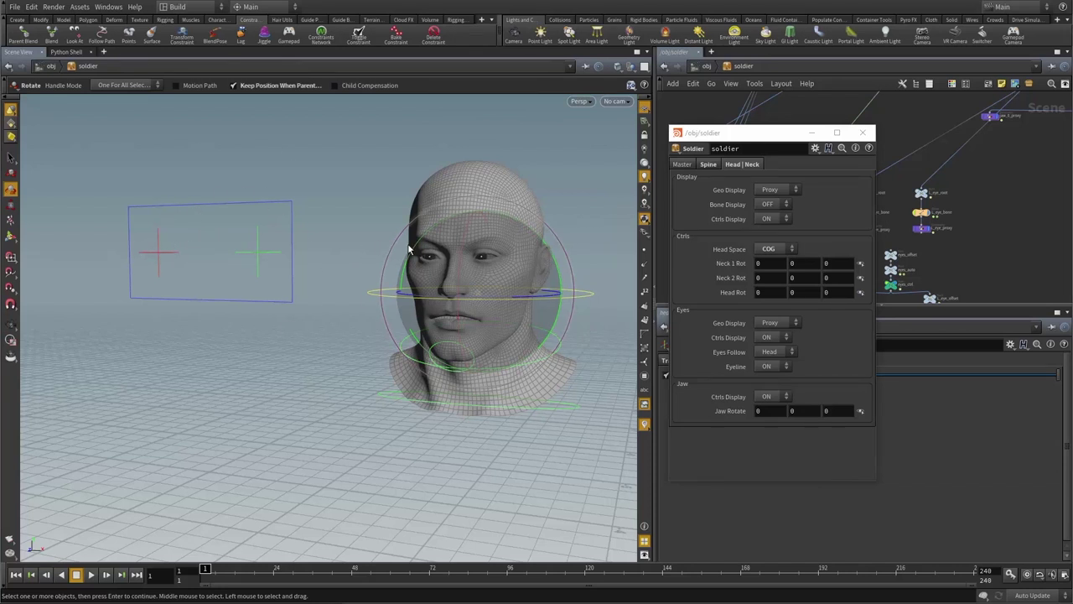
pyautogui.moveTo(461, 265)
pyautogui.mouseDown()
pyautogui.moveTo(468, 250)
pyautogui.moveTo(465, 278)
pyautogui.moveTo(468, 260)
pyautogui.moveTo(484, 283)
pyautogui.moveTo(476, 275)
pyautogui.mouseUp()
pyautogui.hotkey('ctrl', 'z')
# - Test the head control with Eyes Follow set to World, restore it to Head, and close the parameter window
pyautogui.click(770, 351)
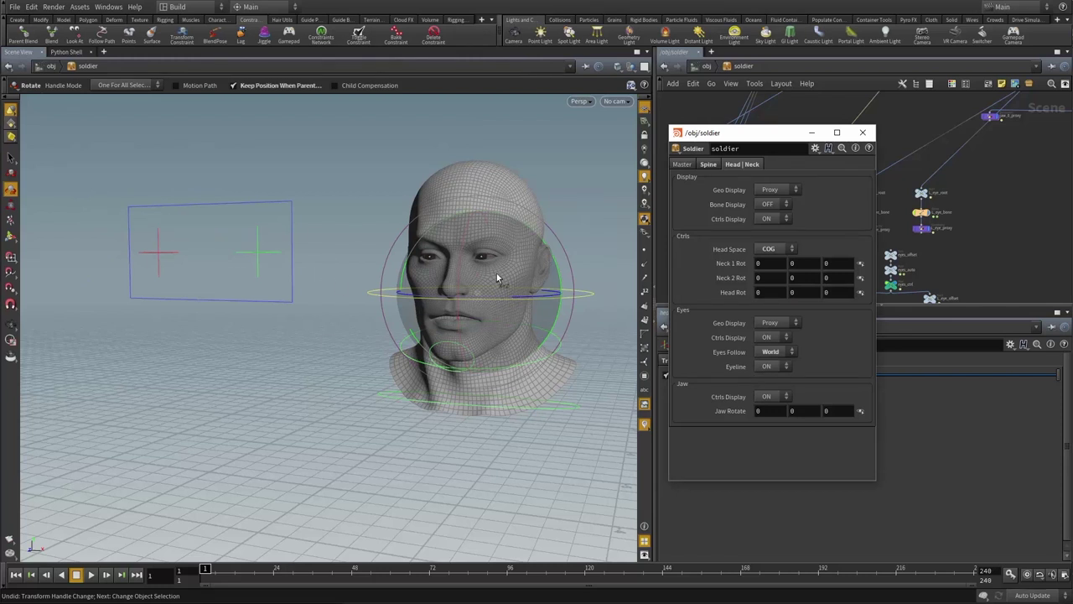
pyautogui.keyDown('alt'); pyautogui.moveTo(484, 272); pyautogui.dragTo(495, 274, button='right'); pyautogui.keyUp('alt')
pyautogui.moveTo(495, 279); pyautogui.dragTo(448, 283)
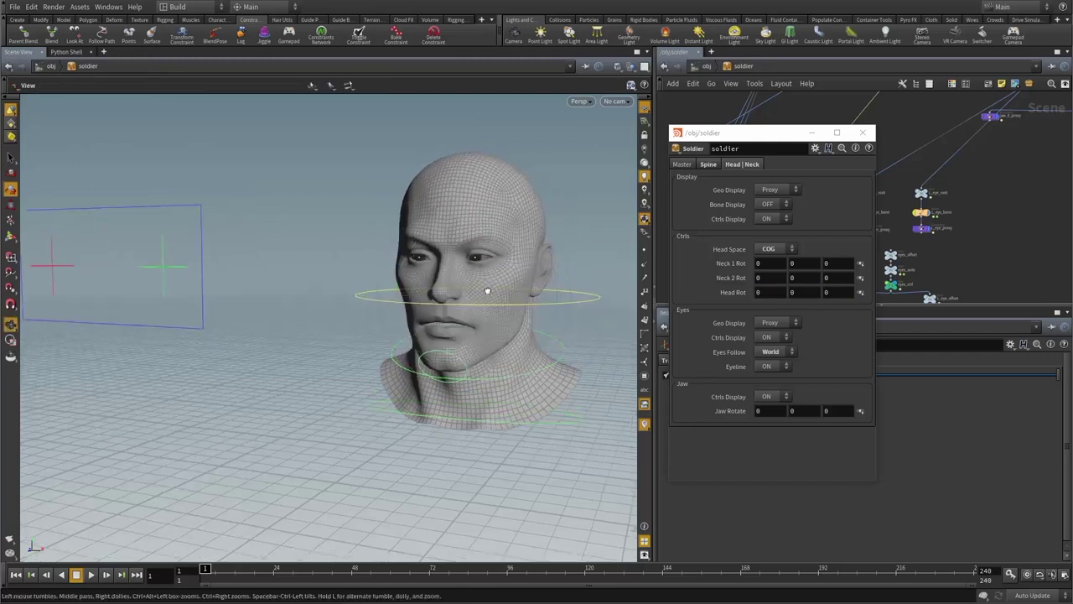
pyautogui.moveTo(492, 293); pyautogui.dragTo(470, 290)
pyautogui.moveTo(470, 291); pyautogui.dragTo(463, 298, button='right')
pyautogui.moveTo(463, 298); pyautogui.dragTo(498, 266, button='middle')
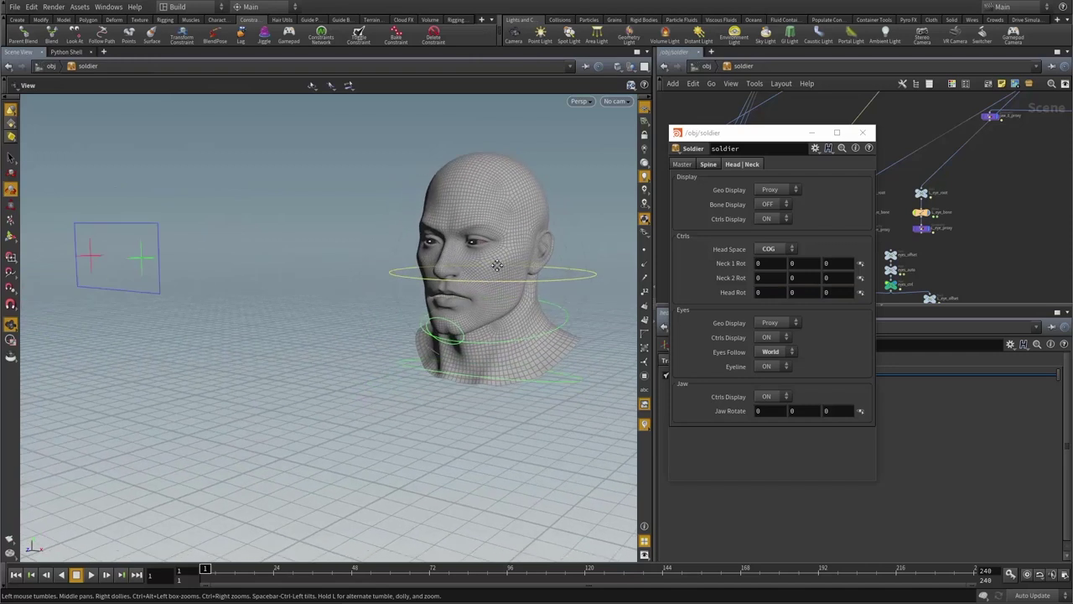
pyautogui.click(788, 353)
pyautogui.click(769, 365)
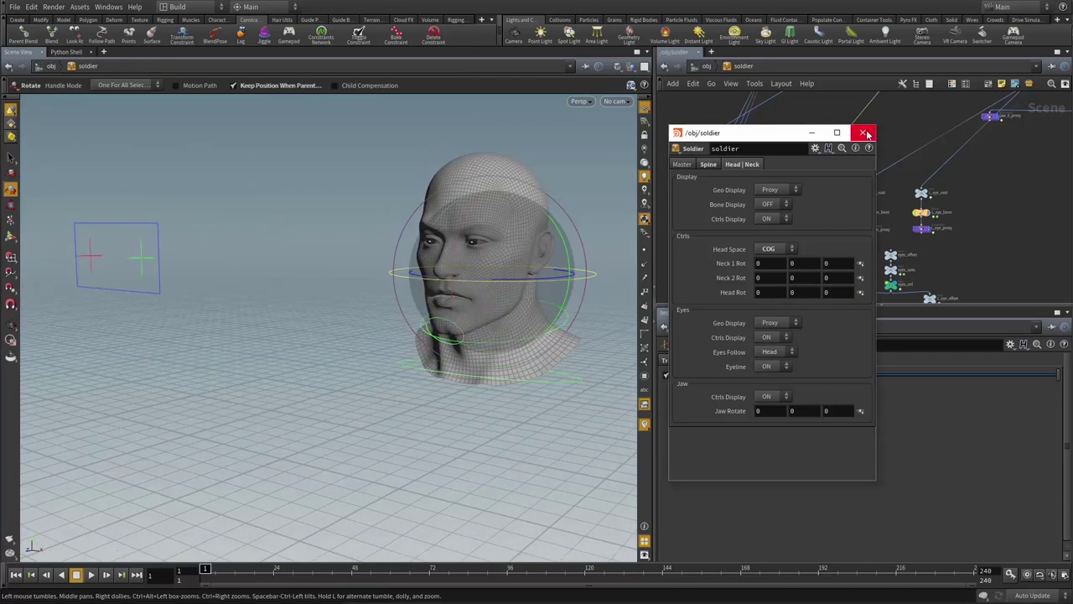
pyautogui.click(864, 133)
# - Inspect the transform parameters of the R_eye_bone and L_eye_bone nodes
pyautogui.click(735, 219)
pyautogui.scroll(-3, 882, 180)
pyautogui.moveTo(882, 189); pyautogui.dragTo(728, 199, button='middle')
pyautogui.scroll(1, 821, 188)
pyautogui.rightClick(820, 187)
pyautogui.click(785, 191)
pyautogui.scroll(3, 795, 201)
pyautogui.scroll(2, 795, 204)
pyautogui.moveTo(749, 183); pyautogui.dragTo(959, 187)
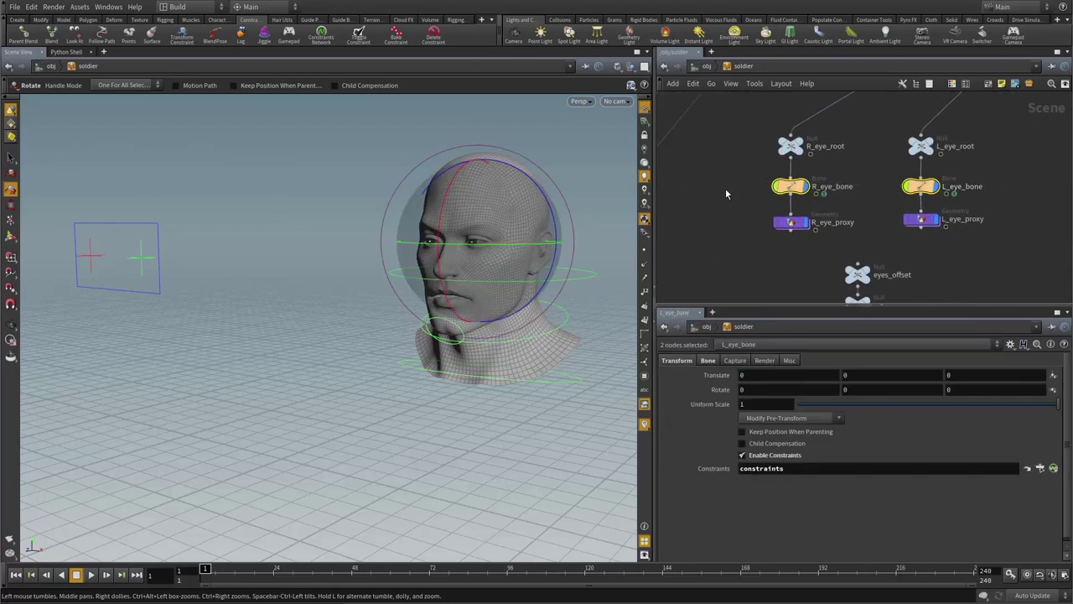
pyautogui.click(777, 191)
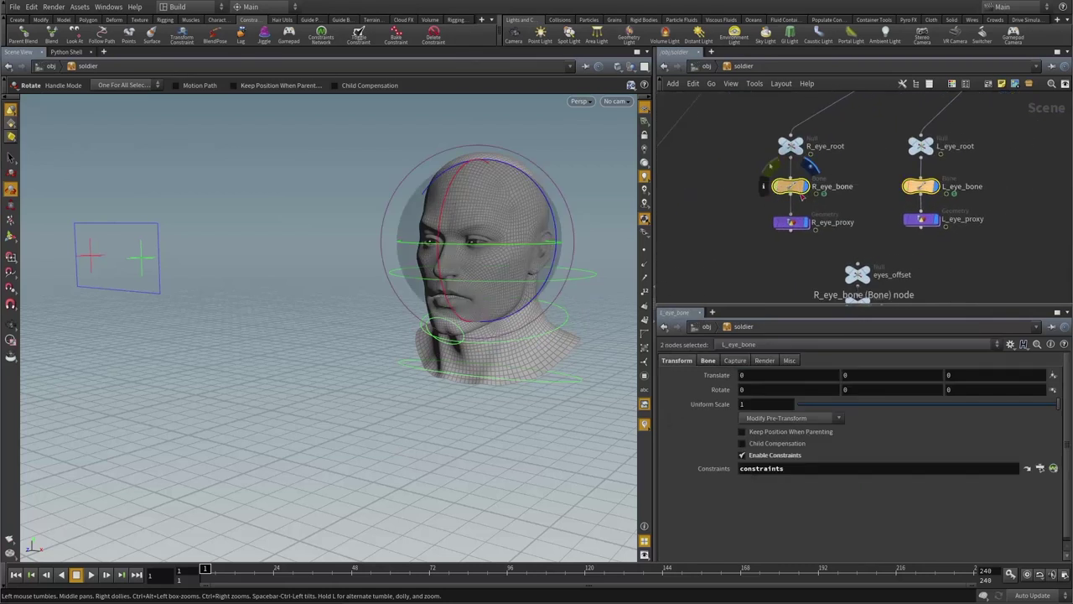
pyautogui.click(677, 215)
pyautogui.scroll(2, 743, 179)
# - Check whether the transform parameters of R_eye_root, L_eye_root and R_eye_proxy are locked
pyautogui.click(796, 159)
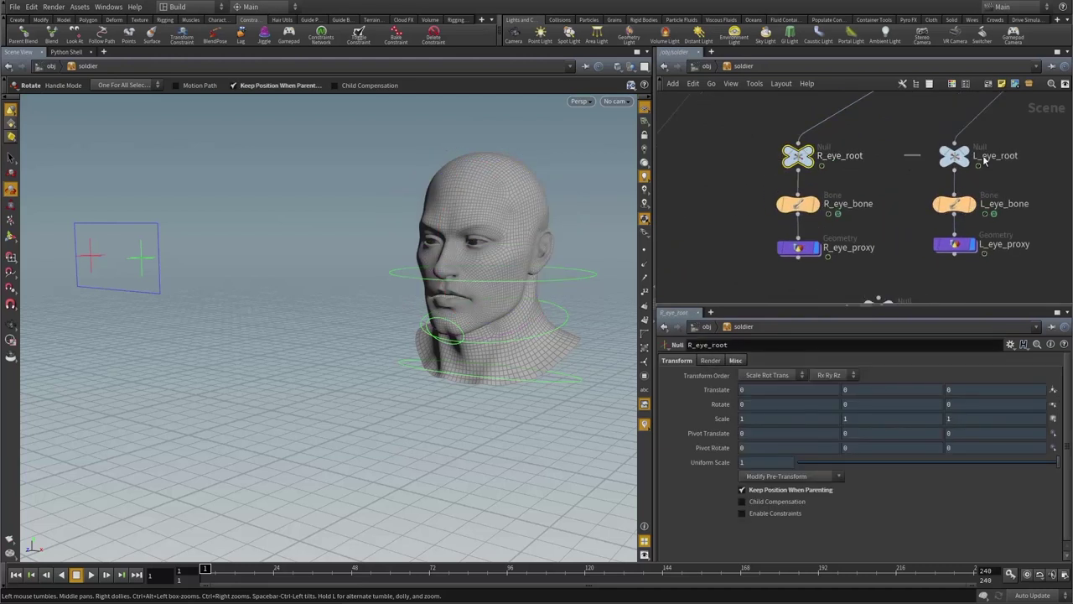
pyautogui.click(956, 157)
pyautogui.moveTo(739, 248); pyautogui.dragTo(724, 176, button='middle')
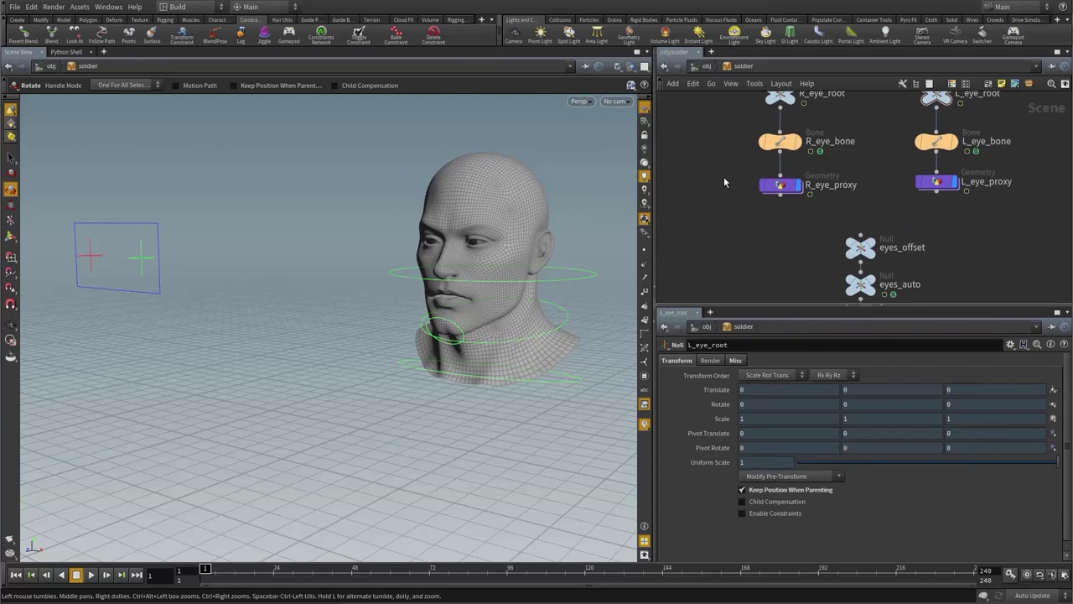
pyautogui.click(780, 186)
pyautogui.click(780, 204)
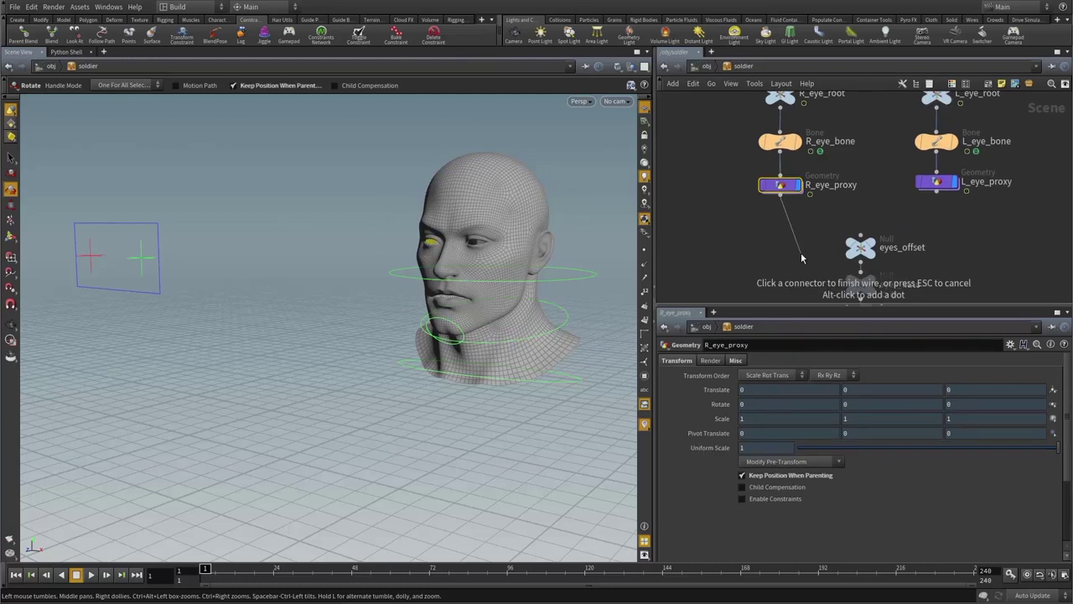
pyautogui.click(801, 256)
pyautogui.moveTo(800, 256); pyautogui.dragTo(767, 168, button='middle')
# - Move the eyes_offset null's transform values into its pre-transform and lock all its parameters
pyautogui.moveTo(757, 165); pyautogui.dragTo(929, 170)
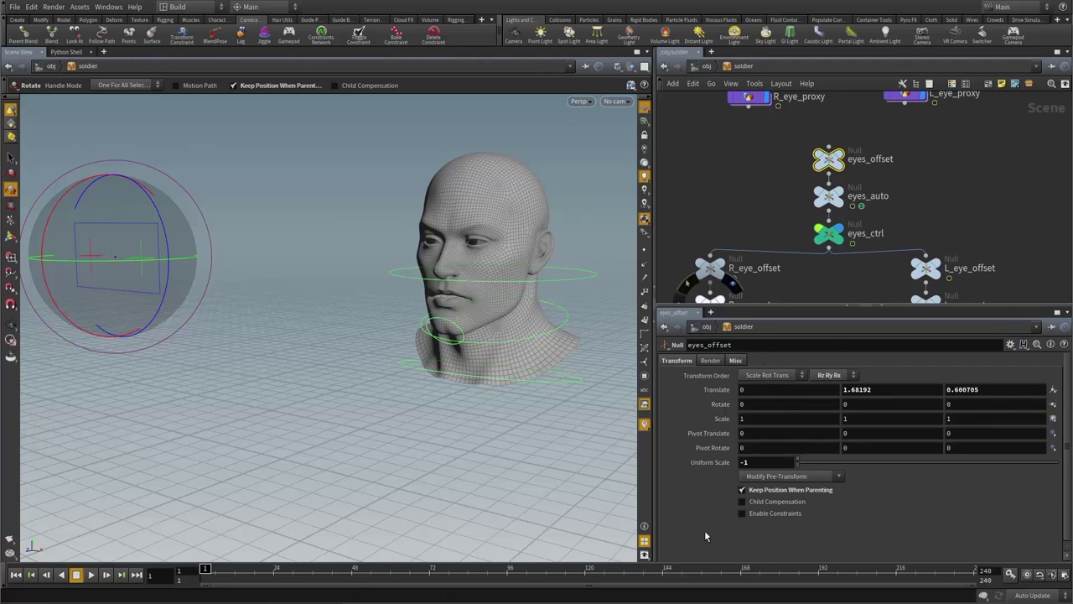
pyautogui.click(792, 476)
pyautogui.click(792, 475)
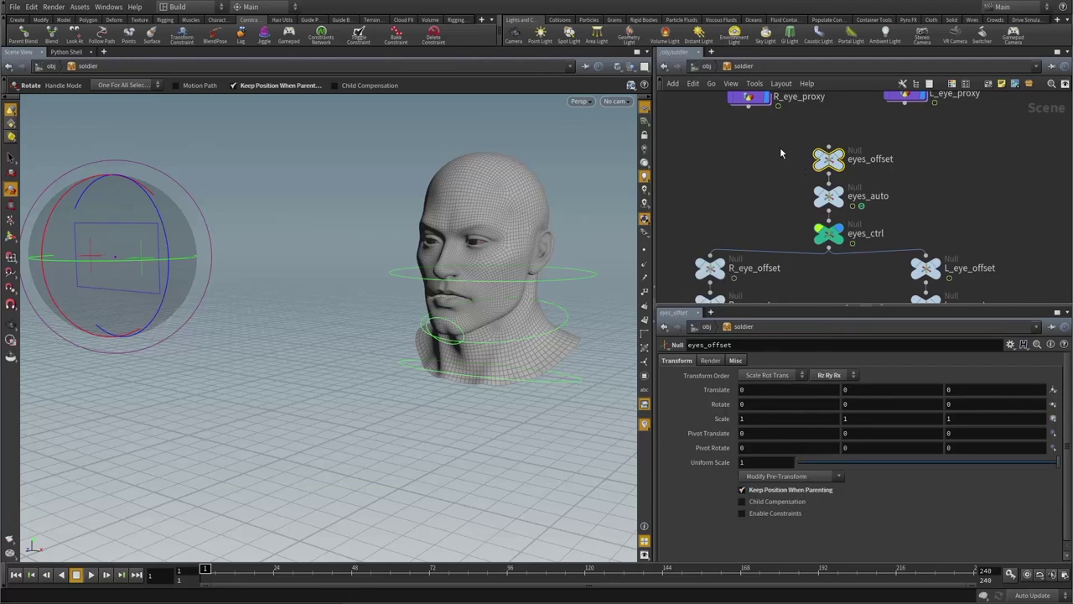
pyautogui.click(463, 21)
pyautogui.click(51, 39)
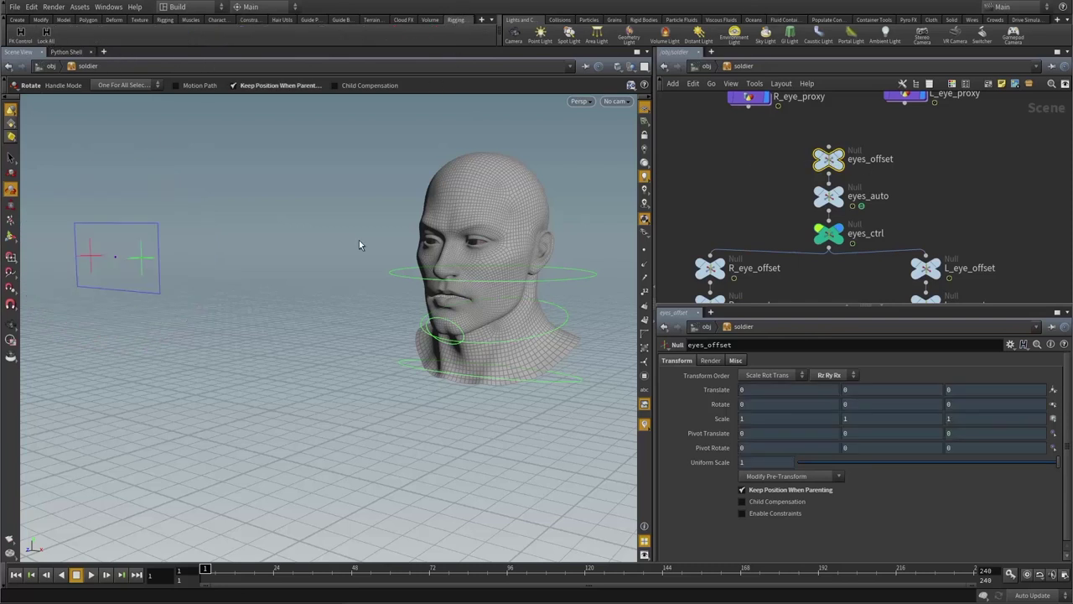
# - Lock all transform parameters of the eyes_auto null
pyautogui.moveTo(761, 190); pyautogui.dragTo(931, 203)
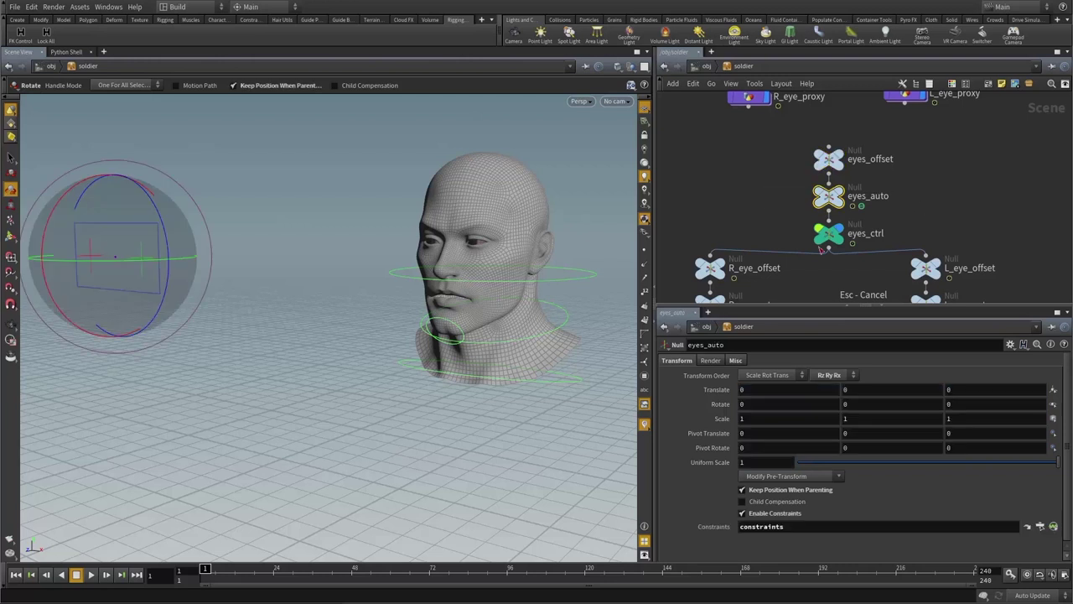
pyautogui.click(49, 34)
pyautogui.click(760, 205)
# - Select the eyes_ctrl null and examine its transform parameters and handle
pyautogui.moveTo(788, 235); pyautogui.dragTo(792, 176, button='middle')
pyautogui.moveTo(772, 179); pyautogui.dragTo(925, 175)
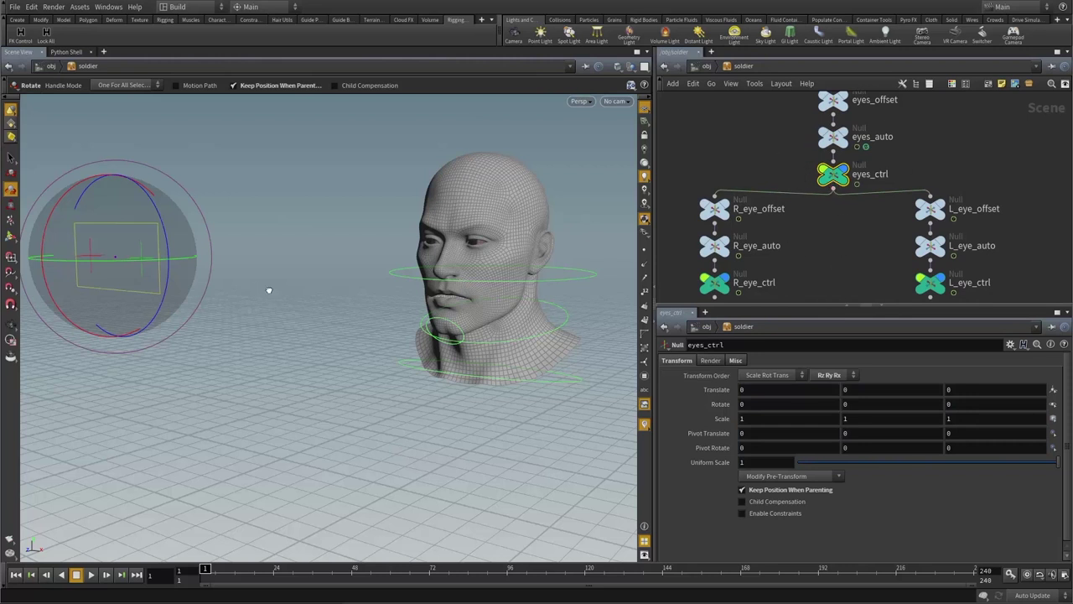
pyautogui.keyDown('alt'); pyautogui.moveTo(268, 290); pyautogui.dragTo(187, 293); pyautogui.keyUp('alt')
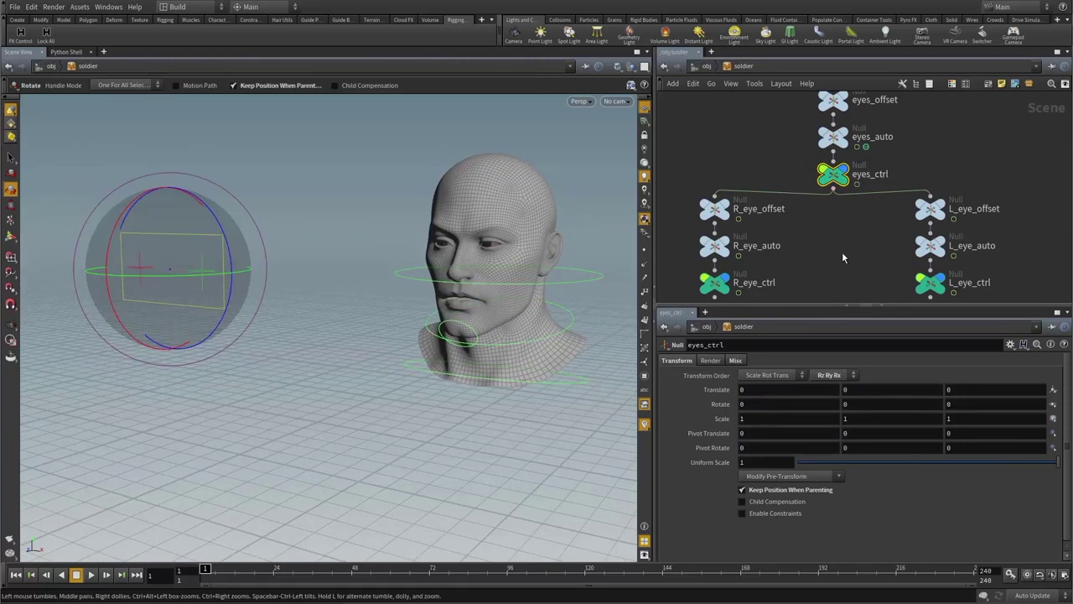
# - Lock all transform parameters of the R_eye_offset and L_eye_offset nulls and of the R_eye_auto and L_eye_auto nulls
pyautogui.moveTo(842, 252); pyautogui.dragTo(849, 230, button='middle')
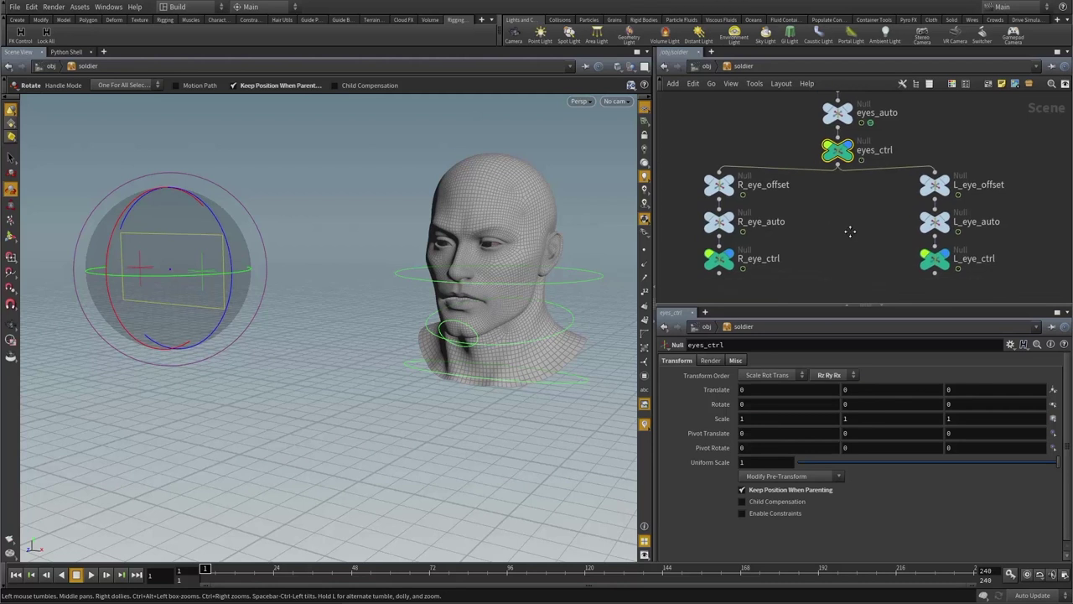
pyautogui.click(722, 191)
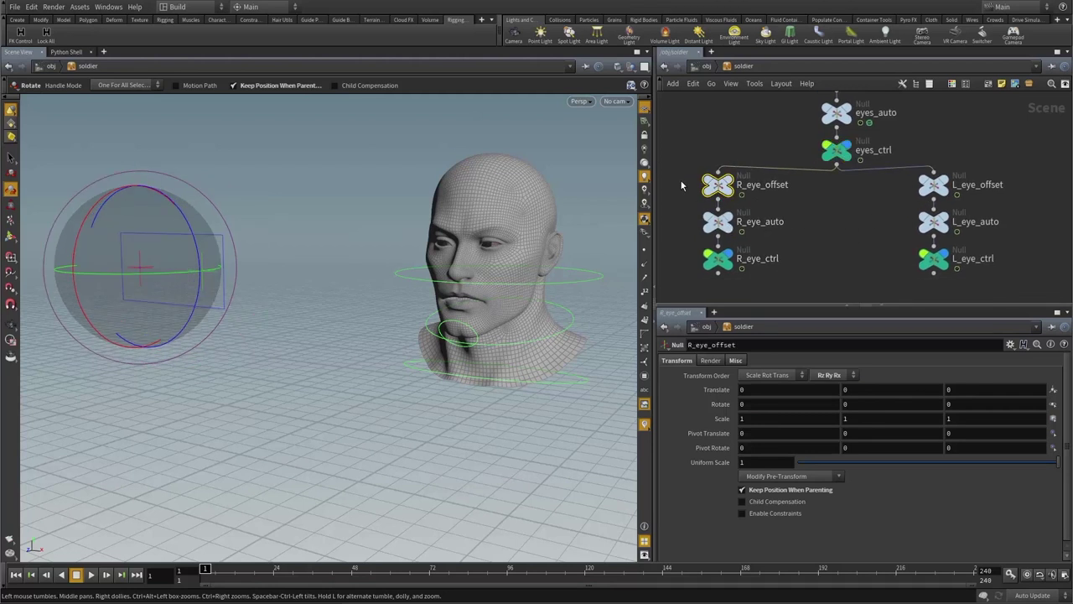
pyautogui.moveTo(681, 184); pyautogui.dragTo(1025, 207)
pyautogui.click(39, 42)
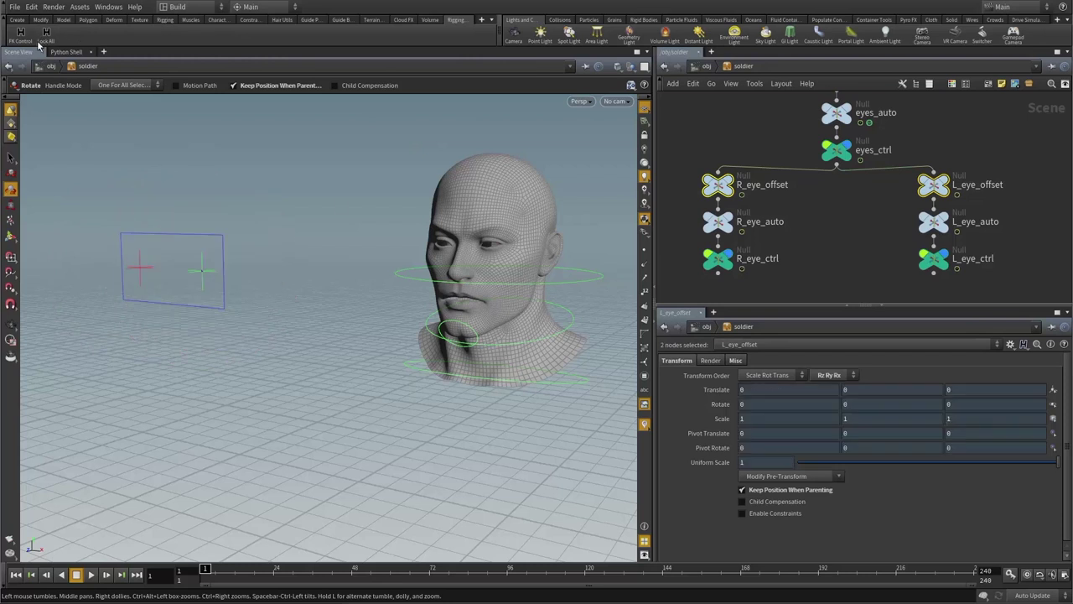
pyautogui.moveTo(679, 225); pyautogui.dragTo(1048, 228)
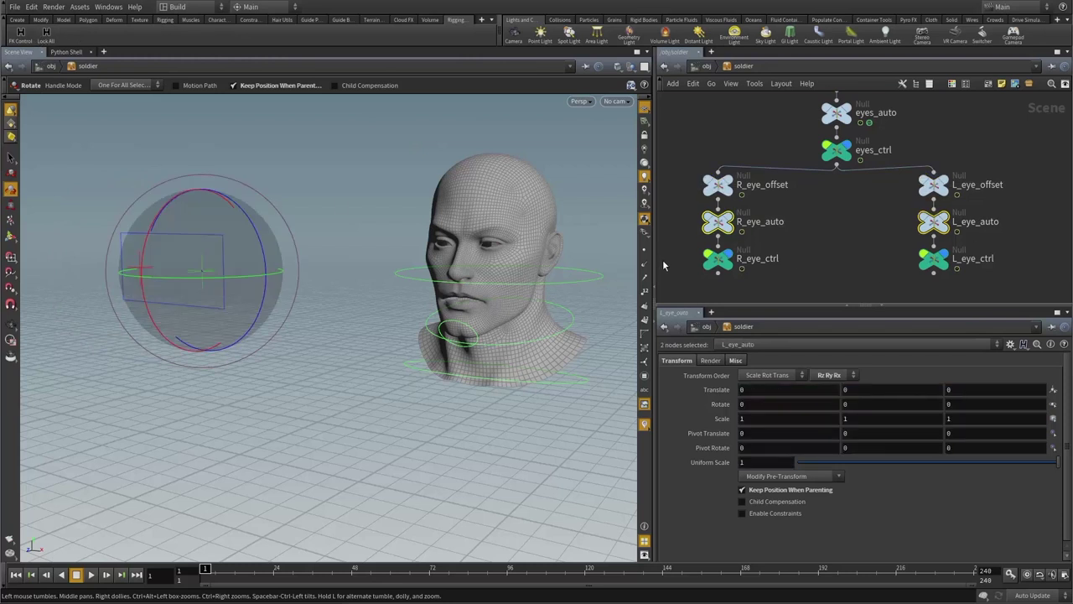
pyautogui.click(45, 35)
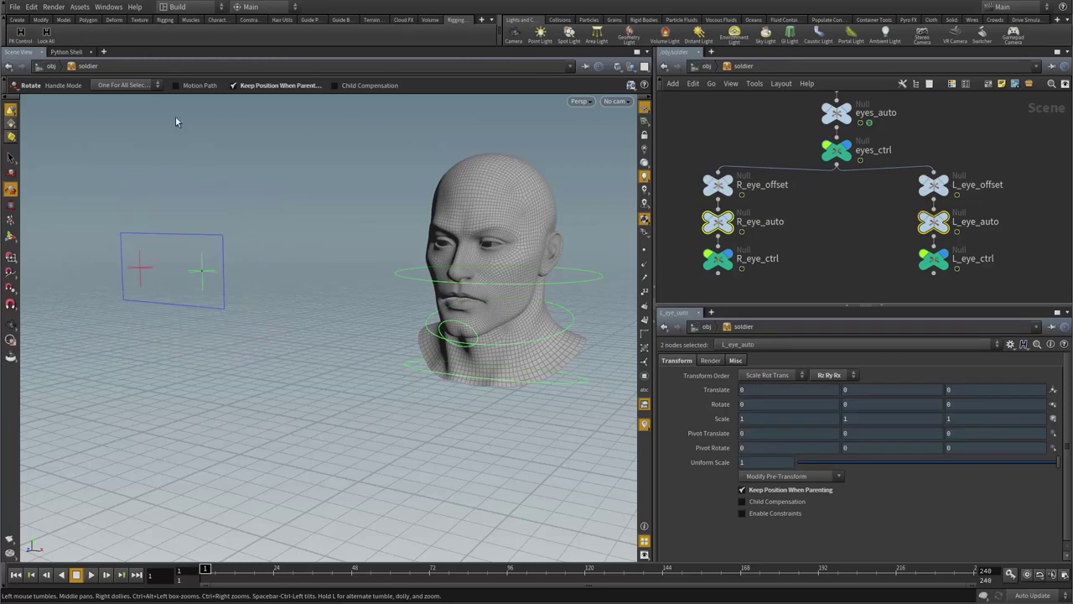
# - Check the transform parameters of the R_eye_ctrl and L_eye_ctrl nulls
pyautogui.middleClick(701, 260)
pyautogui.click(697, 270)
pyautogui.moveTo(690, 242); pyautogui.dragTo(806, 273)
pyautogui.click(681, 360)
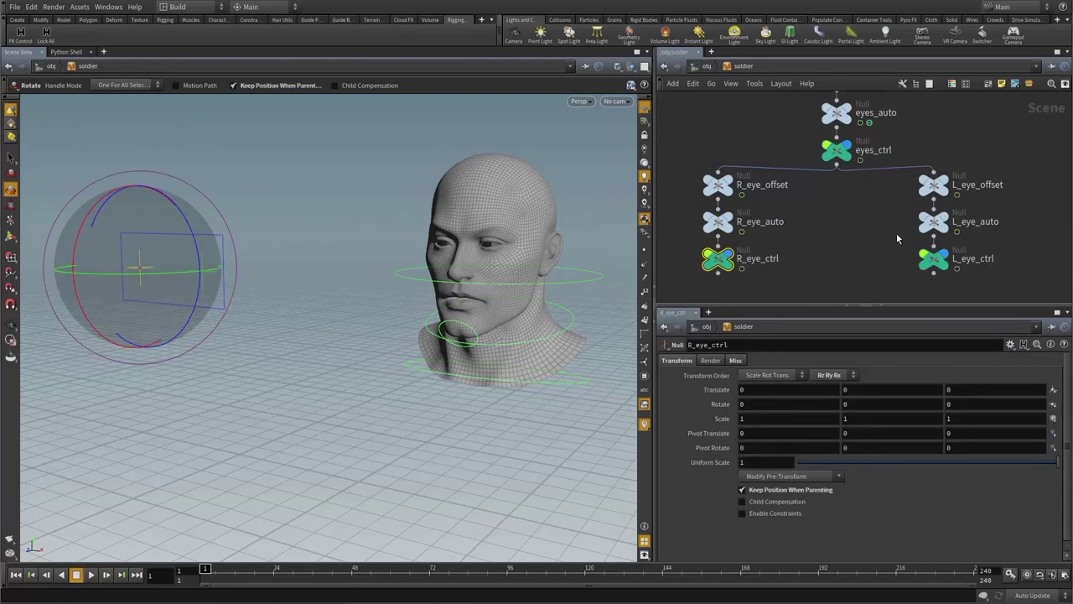
pyautogui.moveTo(896, 233); pyautogui.dragTo(922, 282)
pyautogui.click(681, 361)
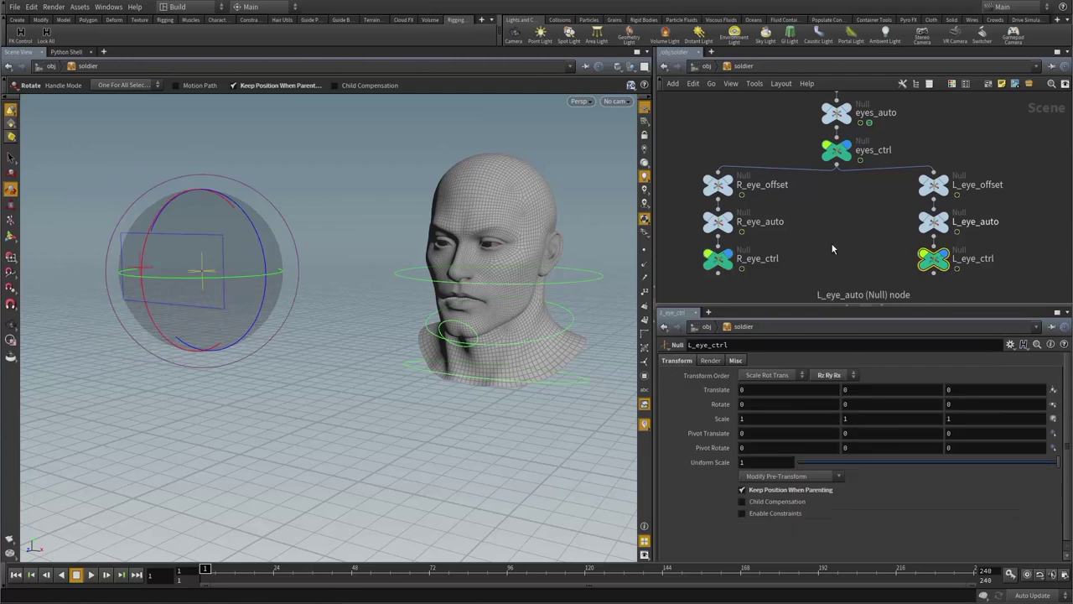
pyautogui.click(829, 256)
# - Open the soldier asset's operator type properties, collapse the Master and Spine folders, and select the Eyes folder
pyautogui.moveTo(858, 228); pyautogui.dragTo(847, 290, button='middle')
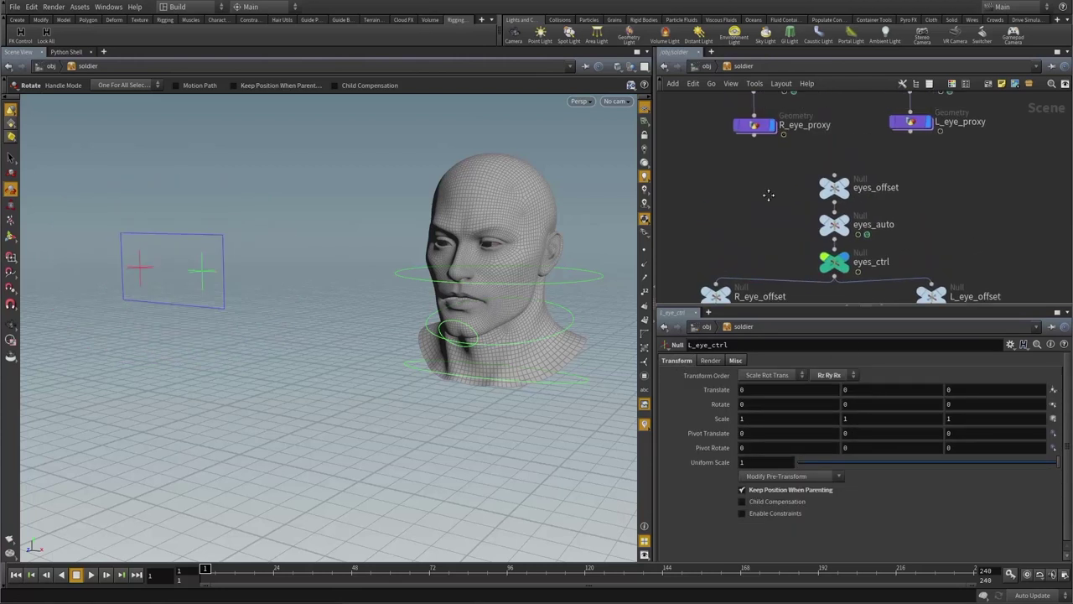
pyautogui.rightClick(738, 72)
pyautogui.click(801, 317)
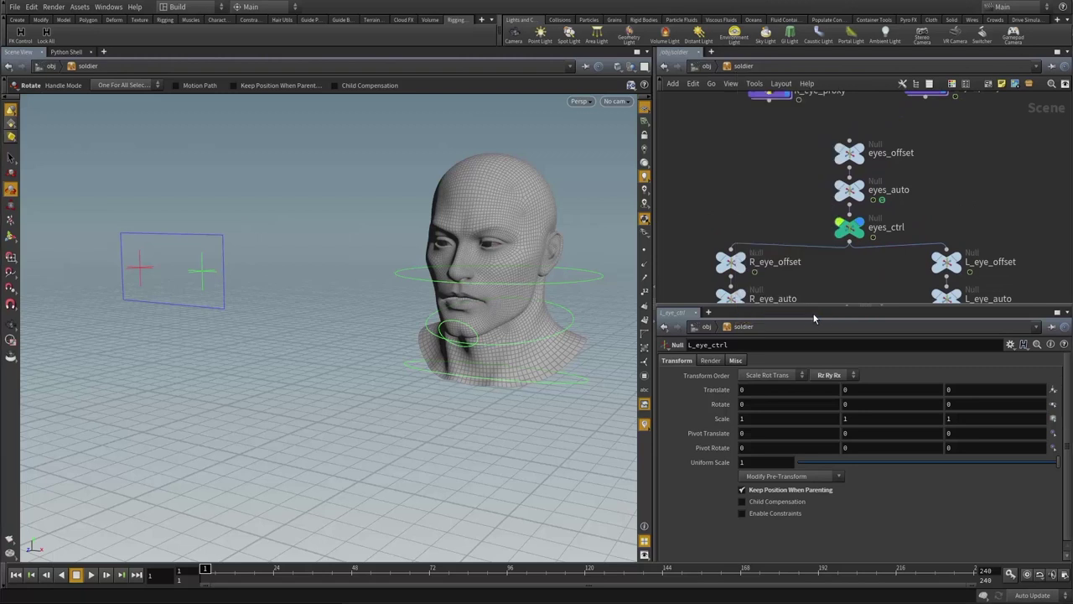
pyautogui.moveTo(608, 22); pyautogui.dragTo(481, 20)
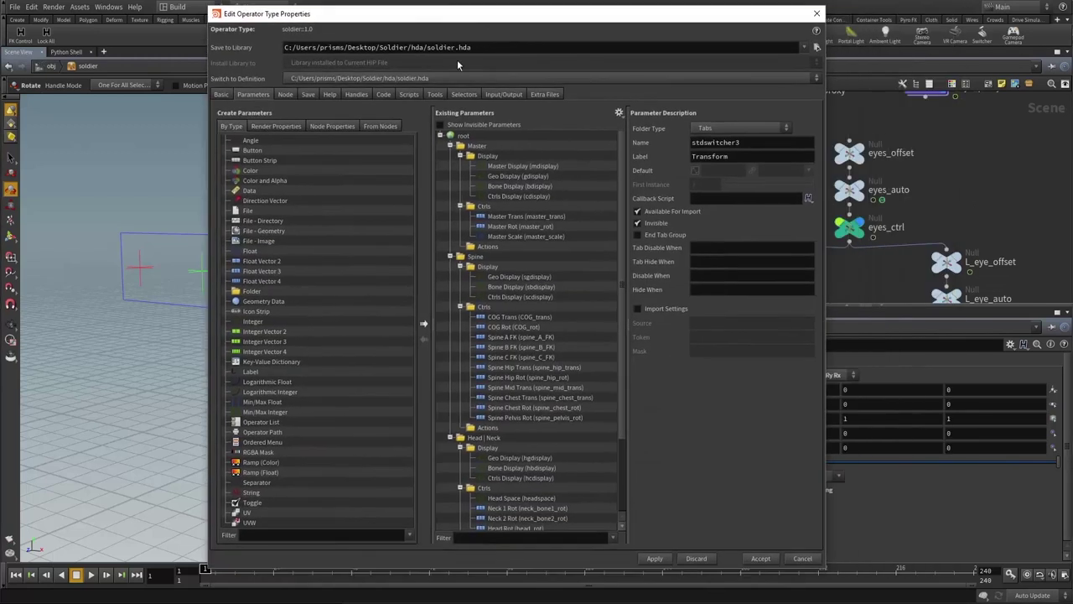
pyautogui.click(451, 146)
pyautogui.click(451, 155)
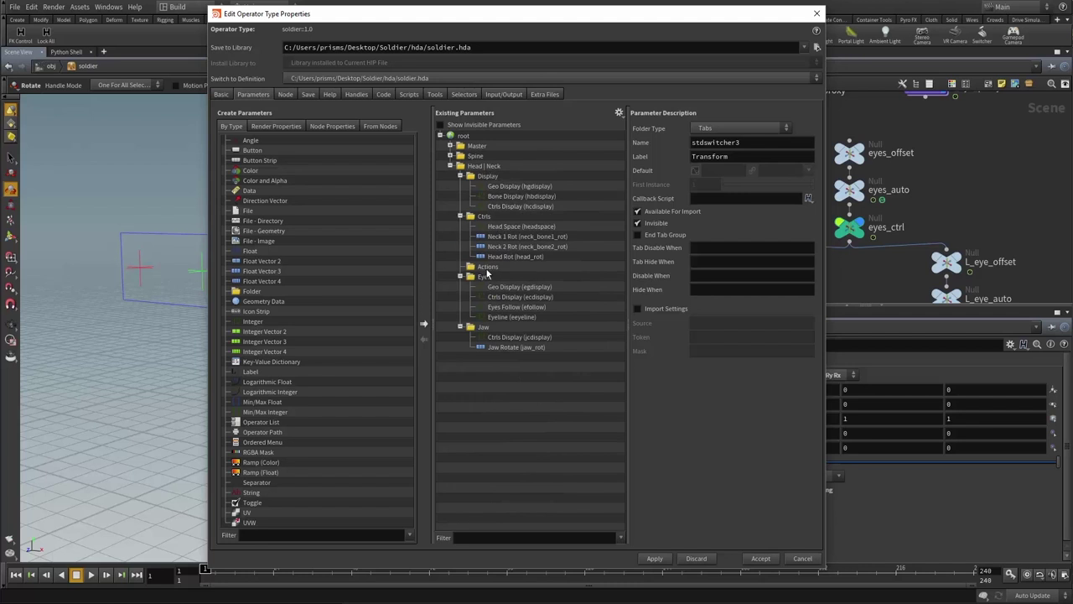
pyautogui.click(472, 278)
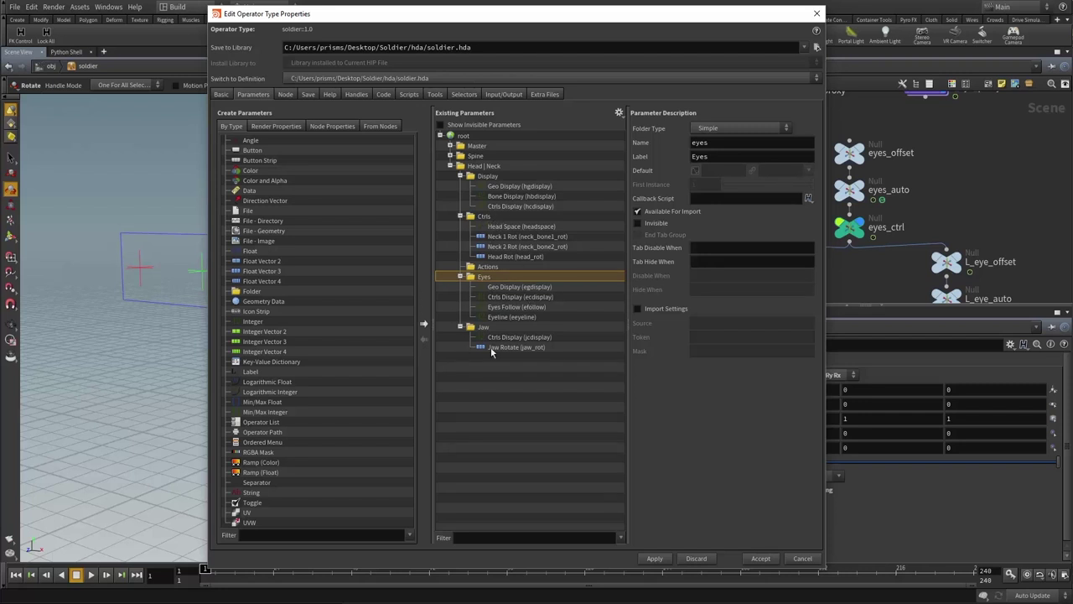
# - Add a Simple folder named eyes_ctrl and labelled Ctrls at the end of the Eyes folder
pyautogui.moveTo(243, 291); pyautogui.dragTo(481, 331)
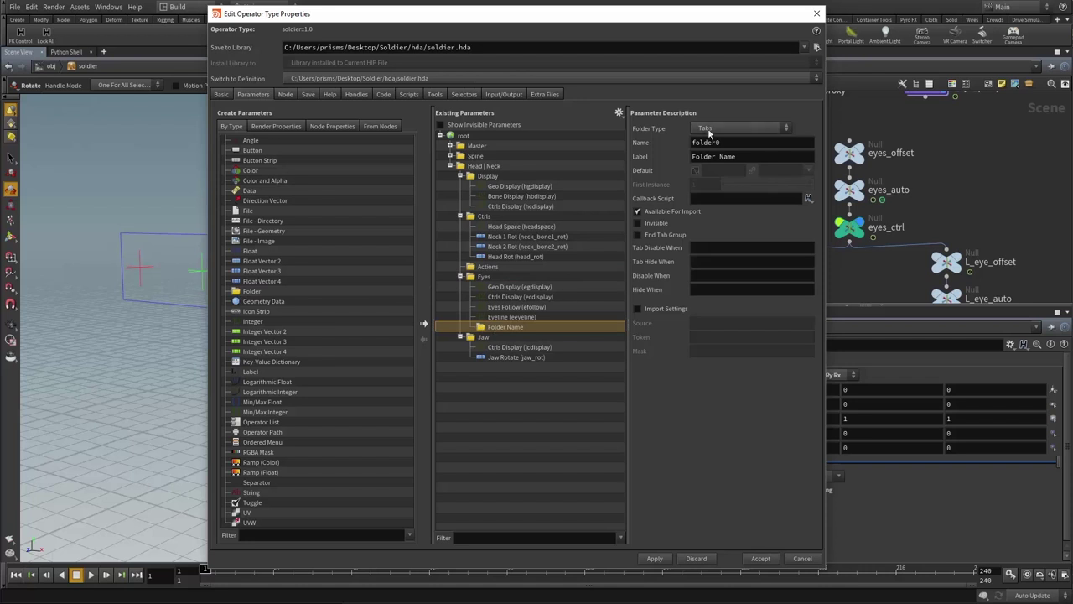
pyautogui.click(709, 129)
pyautogui.click(710, 148)
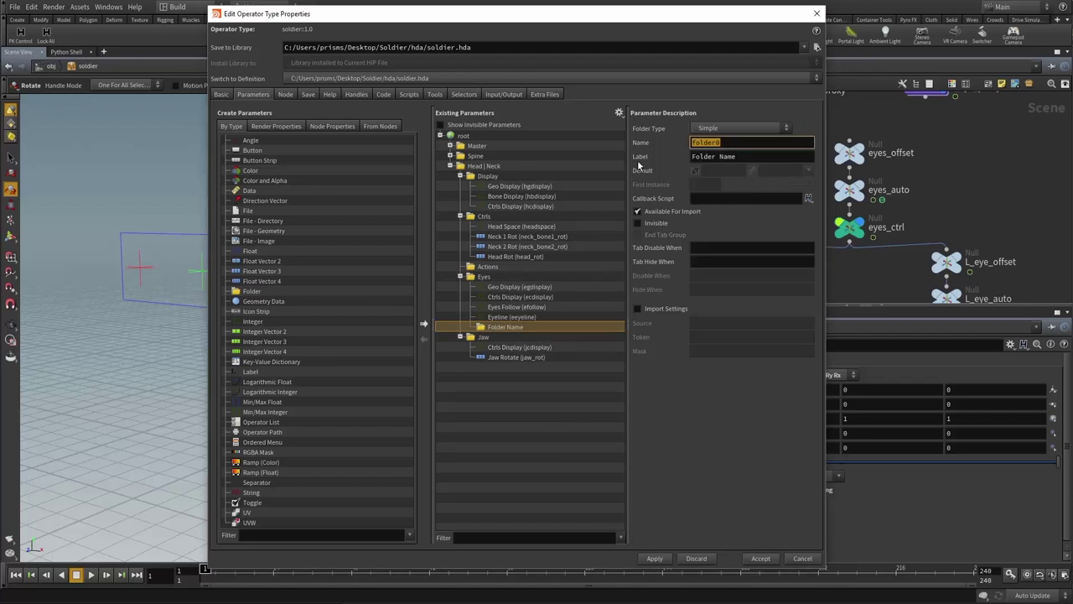
pyautogui.write('eye')
pyautogui.write('s_ctrl')
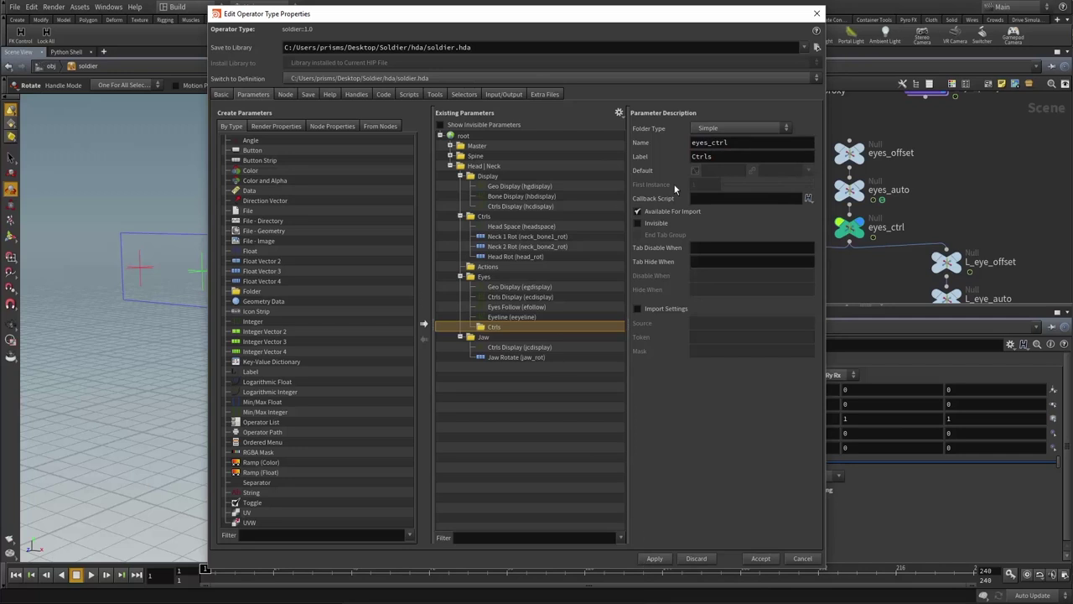
# - Promote the eyes_ctrl null's Translate into the new Ctrls folder, named master_eyes_ctrl and labelled Eyes Ctrl
pyautogui.moveTo(661, 17); pyautogui.dragTo(510, 11)
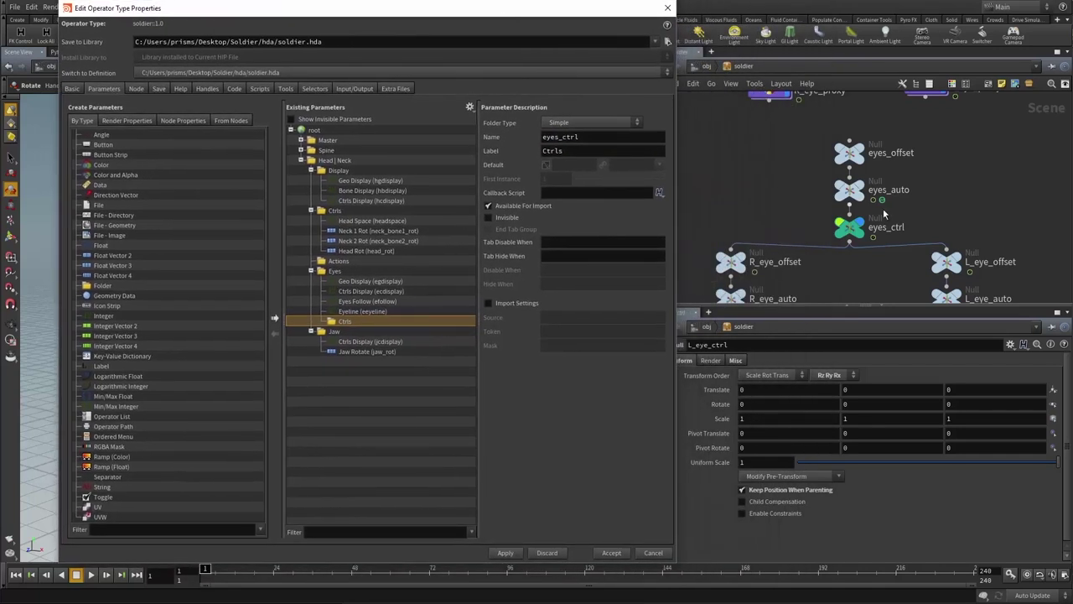
pyautogui.click(849, 227)
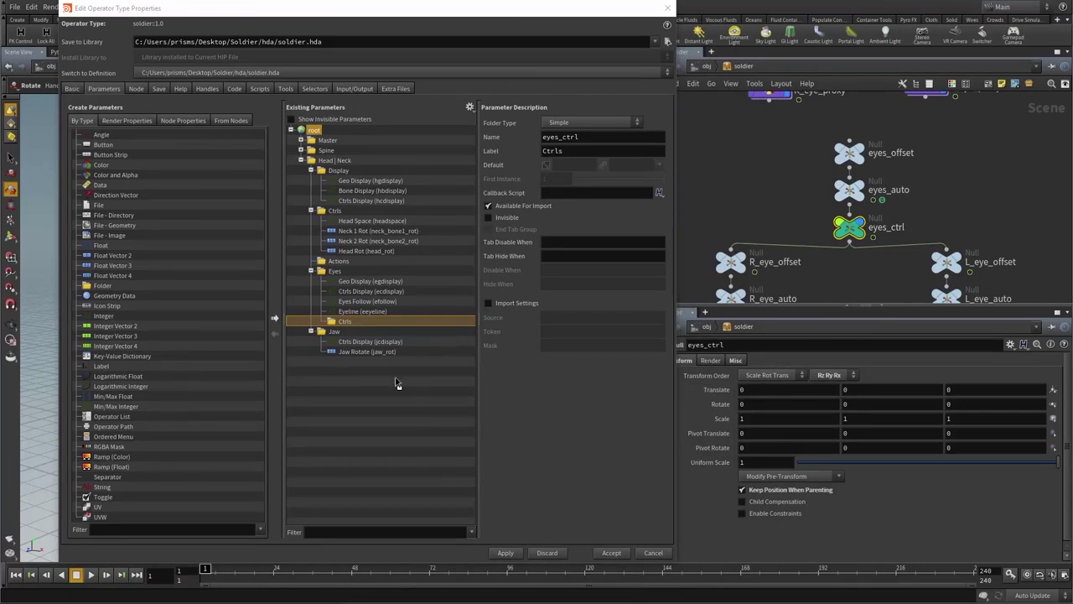
pyautogui.moveTo(351, 334); pyautogui.dragTo(353, 338)
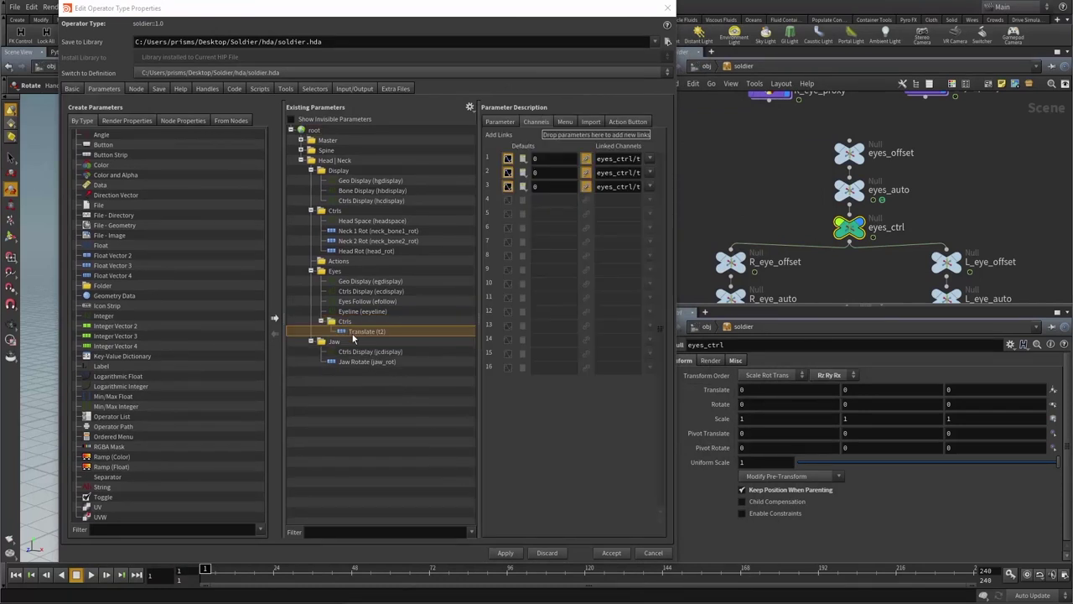
pyautogui.click(500, 122)
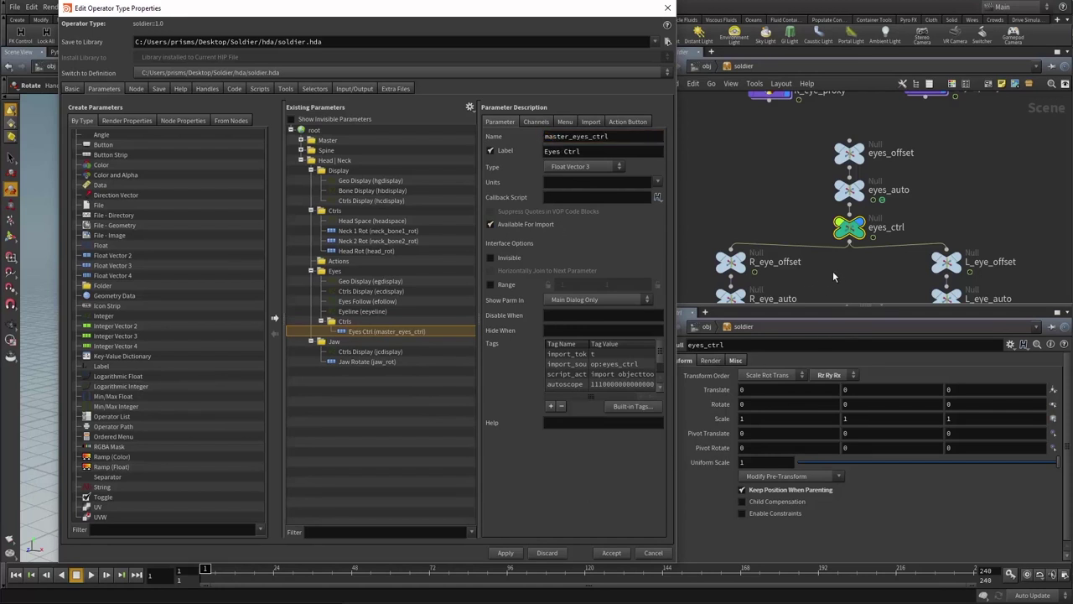
# - Promote the L_eye_ctrl null's Translate below Eyes Ctrl, named L_eye_crtl and labelled L Eye Ctrl
pyautogui.moveTo(832, 271); pyautogui.dragTo(831, 181, button='middle')
pyautogui.moveTo(795, 258); pyautogui.dragTo(813, 253, button='middle')
pyautogui.click(943, 230)
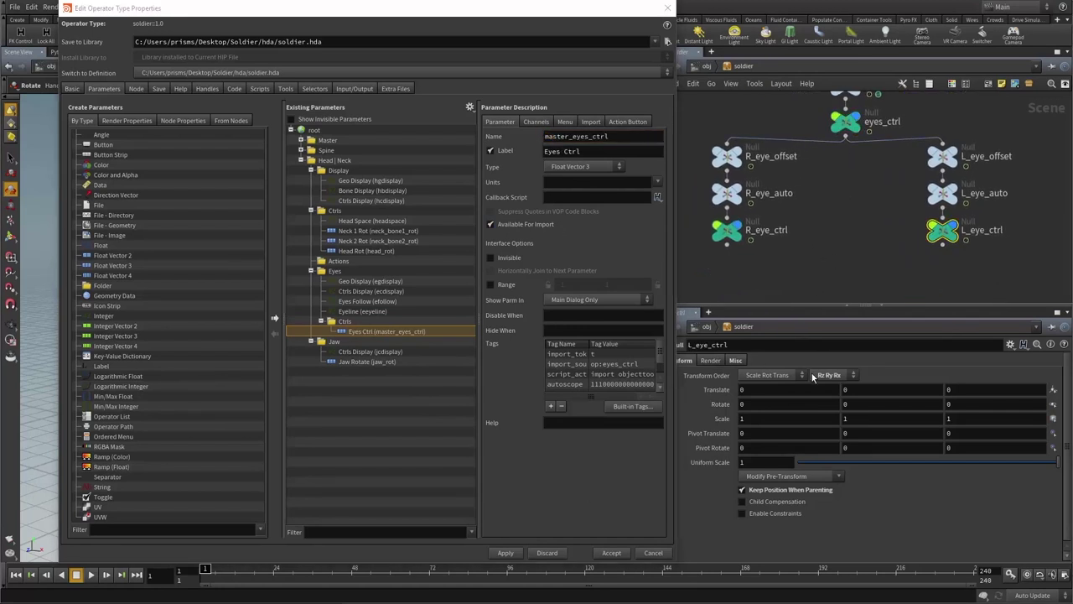
pyautogui.moveTo(473, 403); pyautogui.dragTo(363, 334)
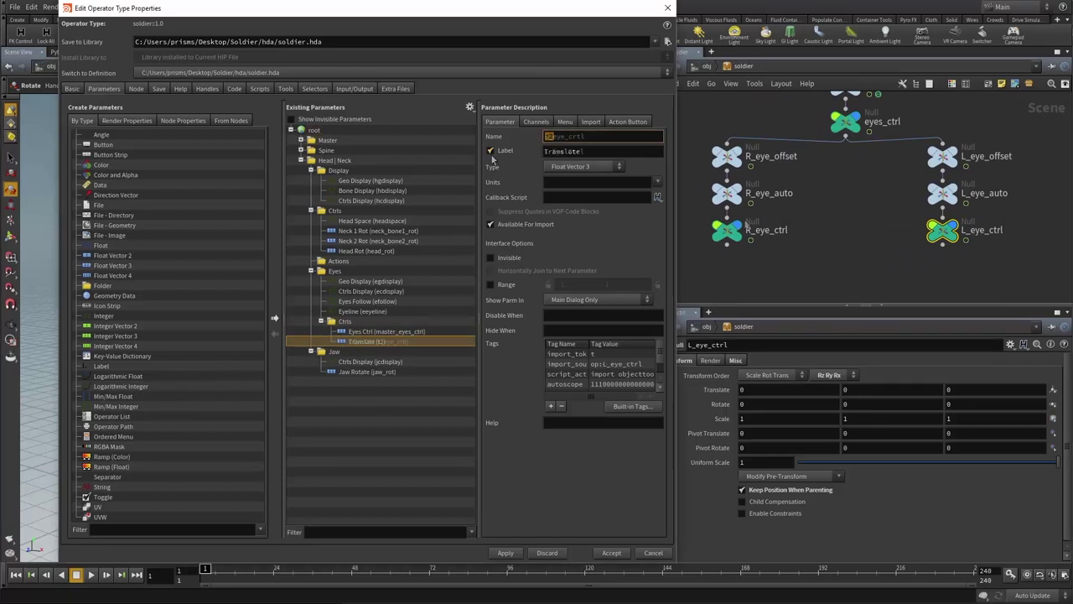
# - Promote the R_eye_ctrl null's Translate below L Eye Ctrl, named R_eye_ctrl and labelled R Eye Ctrl
pyautogui.click(726, 229)
pyautogui.moveTo(719, 390); pyautogui.dragTo(447, 352)
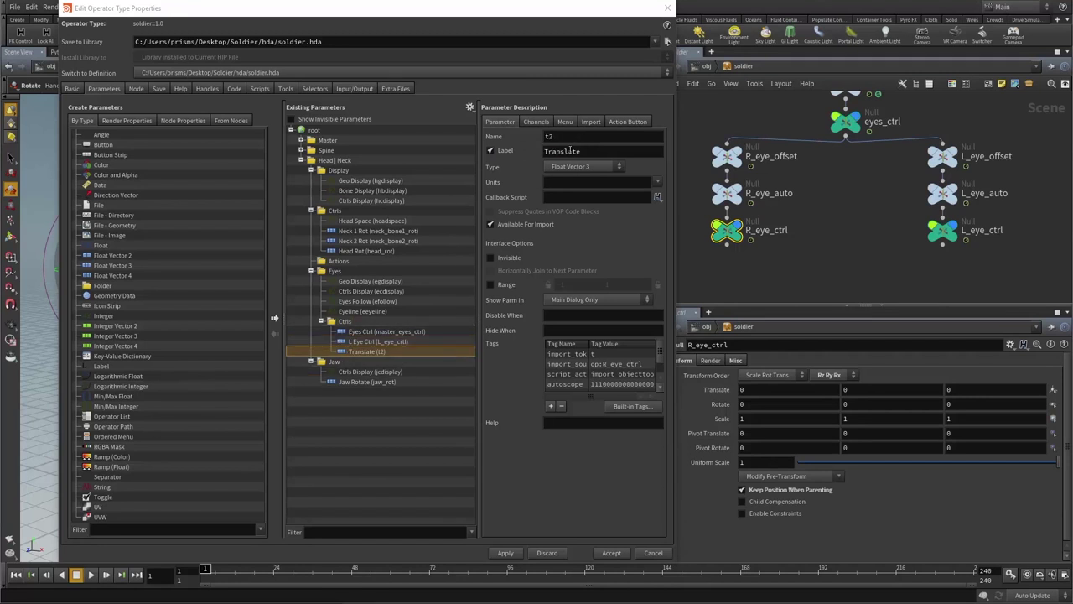
pyautogui.moveTo(571, 137); pyautogui.dragTo(513, 148)
pyautogui.write('R_eye_ctrl')
pyautogui.press('Tab')
pyautogui.write('R Eye Ctrl')
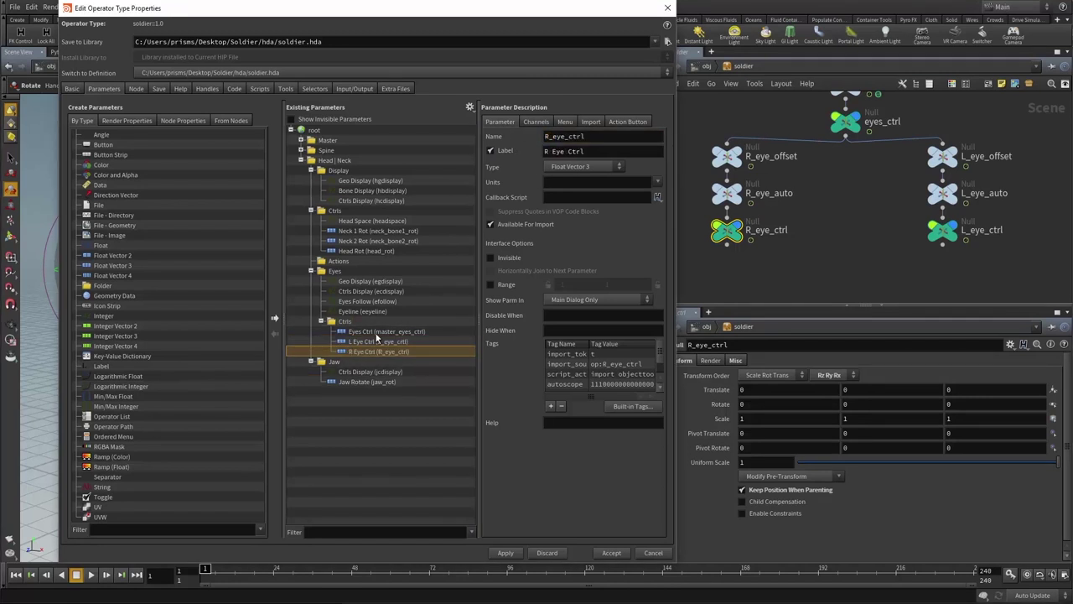
# - Review the settings of the three promoted eye control parameters and accept the asset's property changes
pyautogui.click(379, 332)
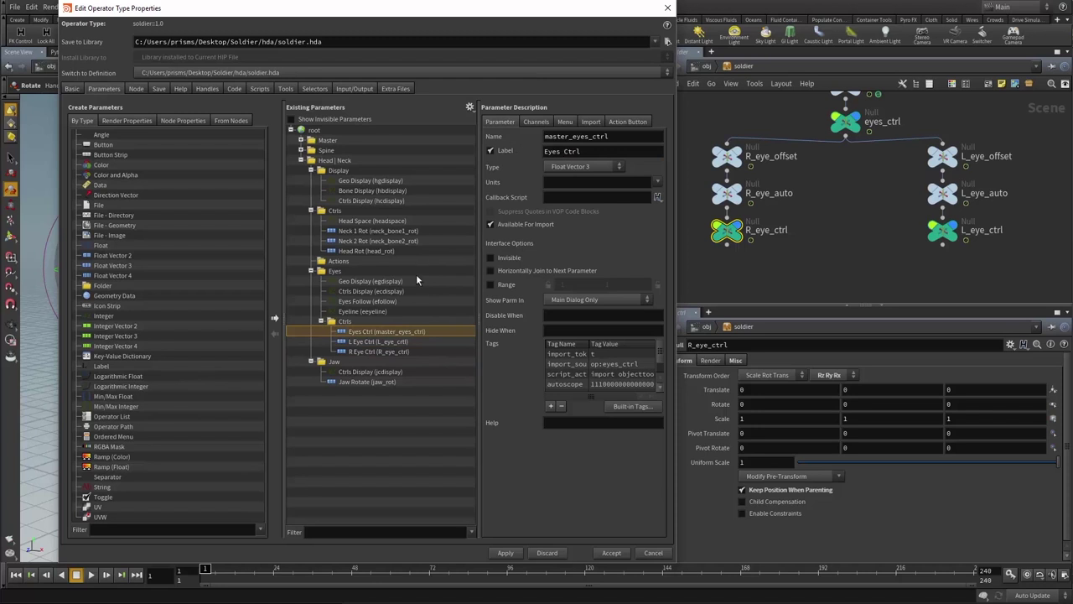
pyautogui.click(348, 343)
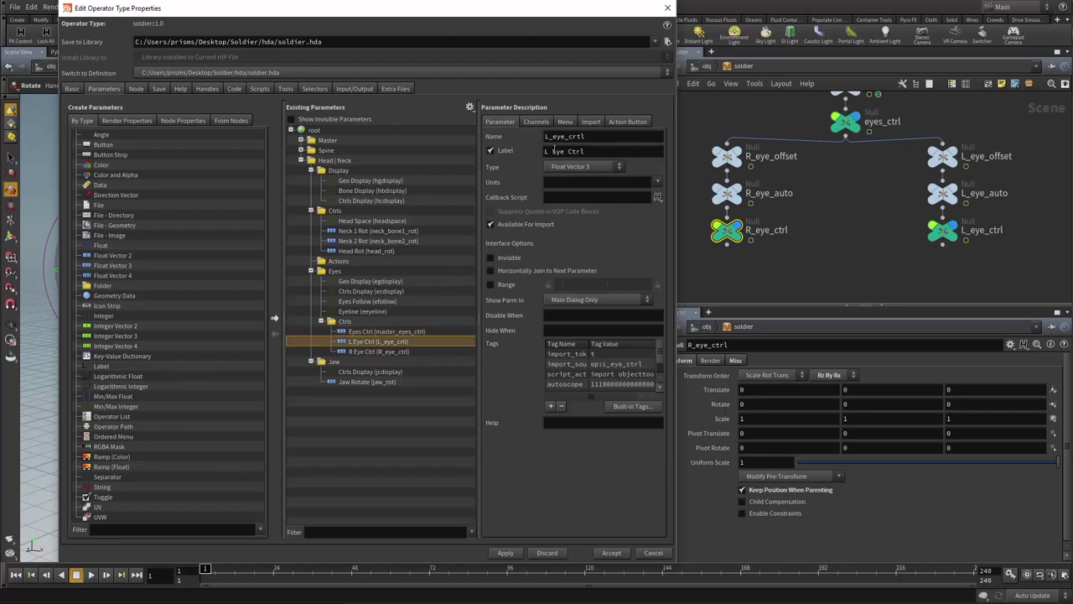
pyautogui.click(342, 352)
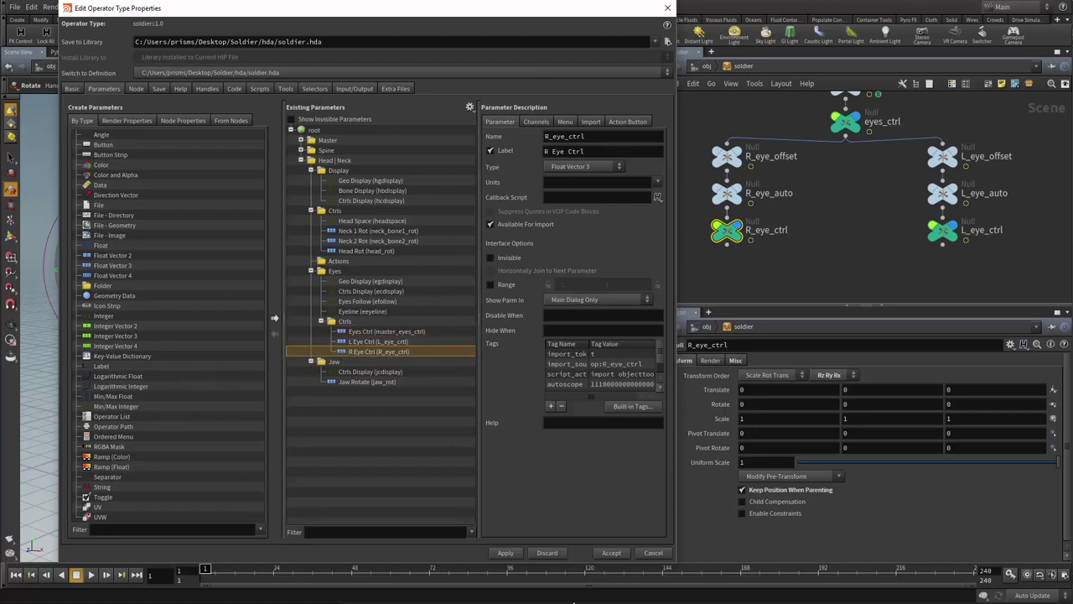
pyautogui.click(612, 554)
pyautogui.click(651, 600)
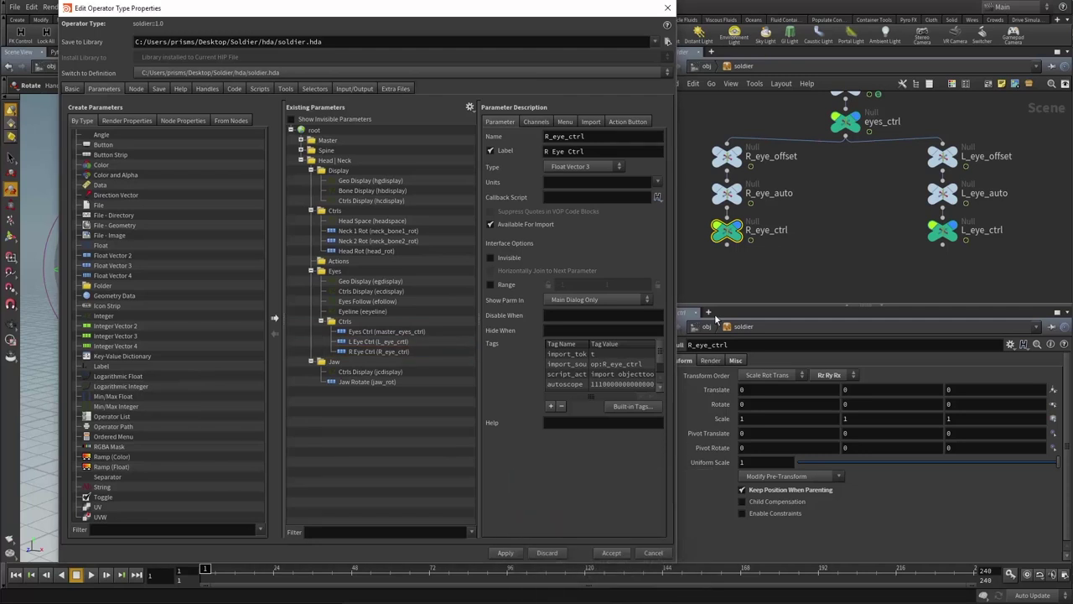
pyautogui.click(774, 279)
# - Lock the remaining transform parameters of the eyes_ctrl, R_eye_ctrl and L_eye_ctrl nulls, leaving the promoted Translate linked
pyautogui.moveTo(827, 231); pyautogui.dragTo(826, 265, button='middle')
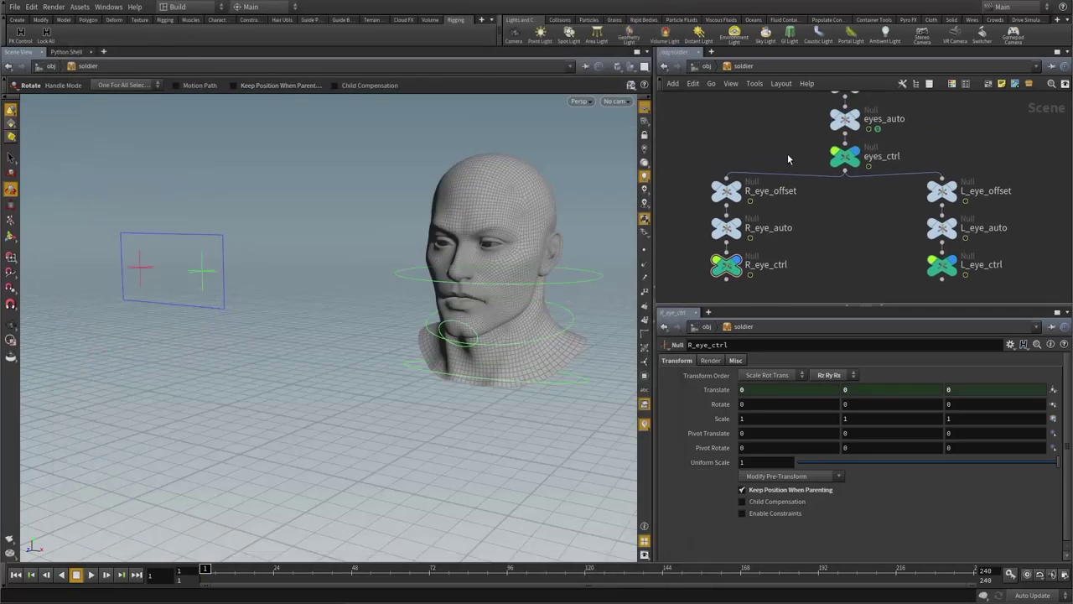
pyautogui.moveTo(789, 156); pyautogui.dragTo(898, 167)
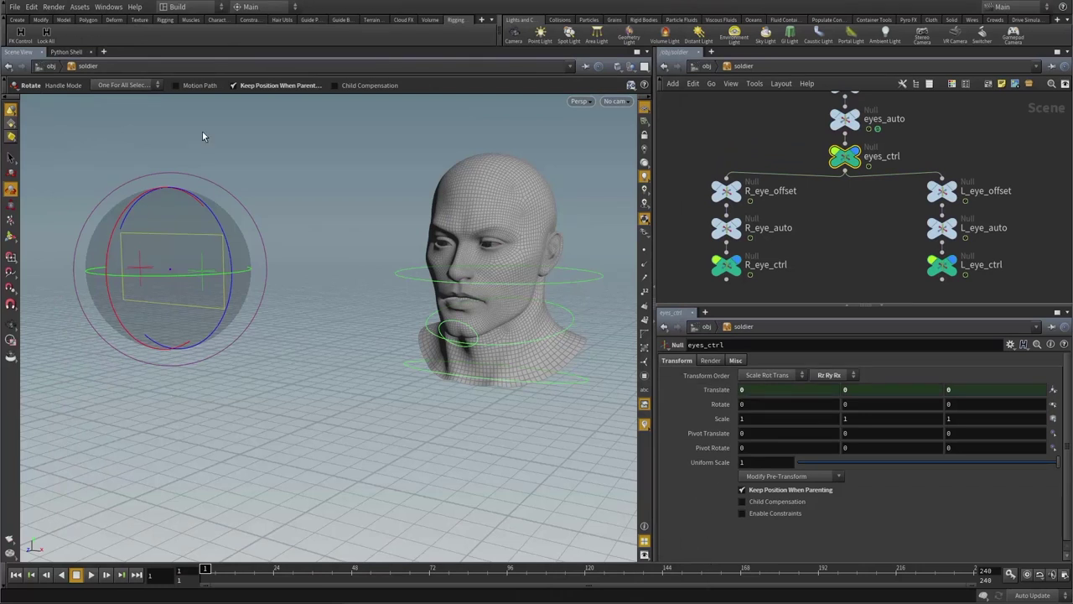
pyautogui.click(46, 41)
pyautogui.click(727, 266)
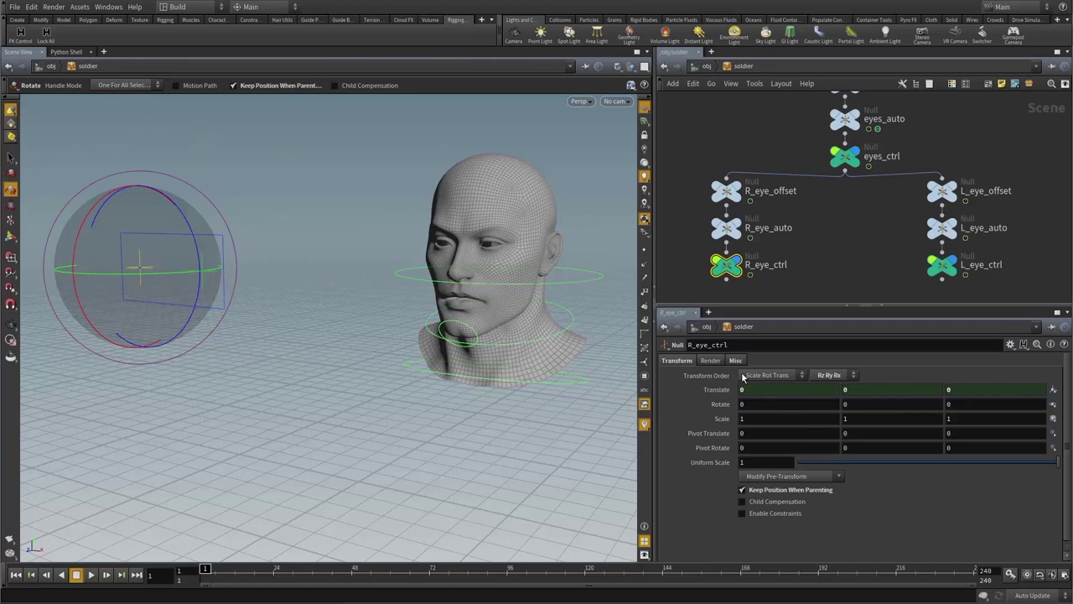
pyautogui.click(49, 42)
pyautogui.click(943, 267)
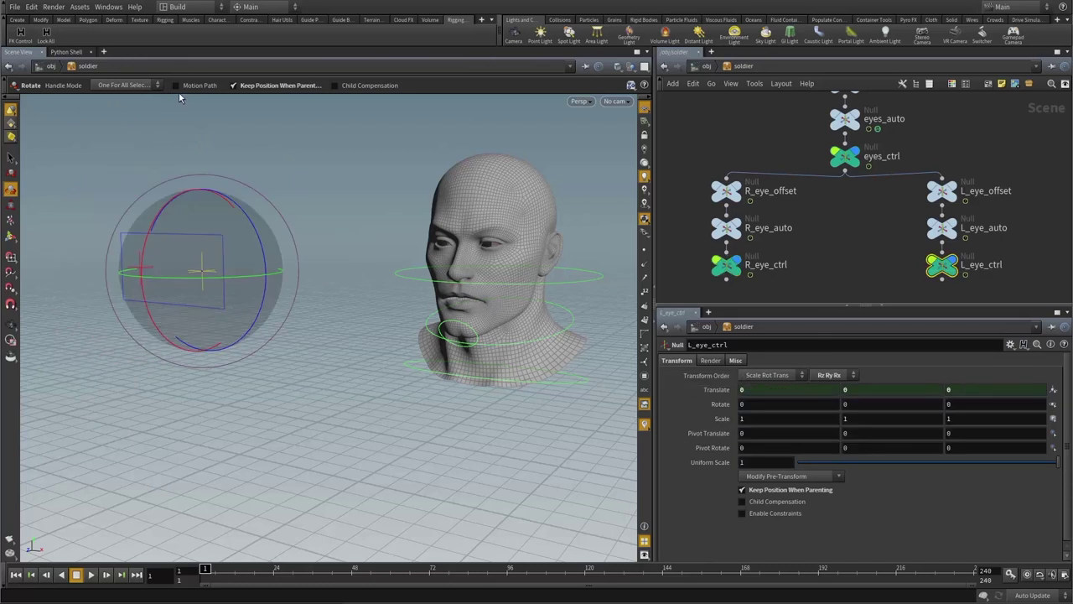
pyautogui.click(46, 41)
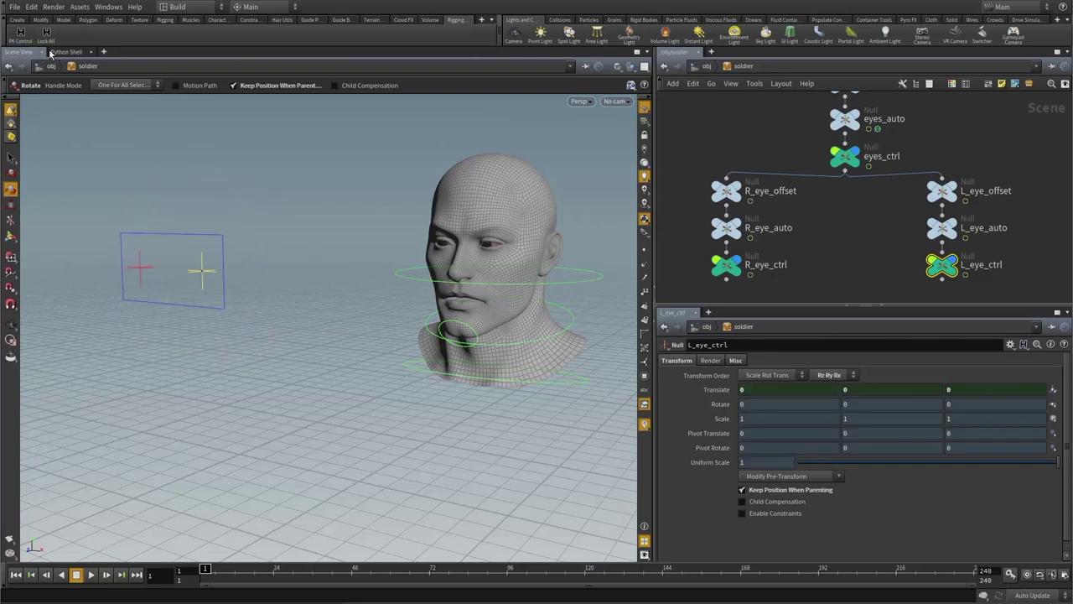
pyautogui.click(848, 244)
# - Test the eyes_ctrl control by moving it sideways in the viewport, and undo the move
pyautogui.keyDown('alt'); pyautogui.moveTo(434, 276); pyautogui.dragTo(234, 263); pyautogui.keyUp('alt')
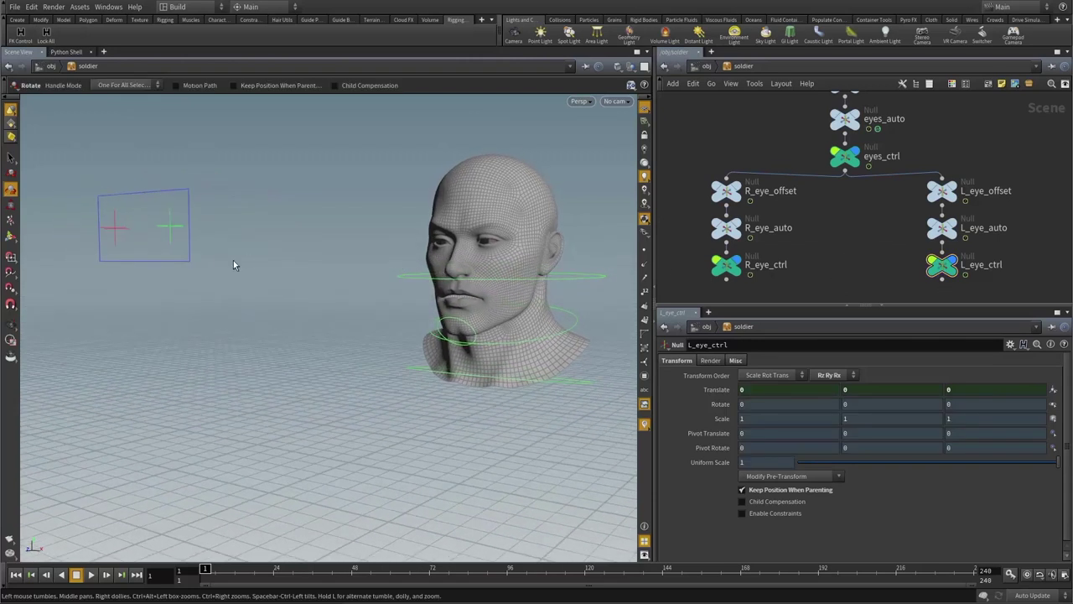
pyautogui.press('t')
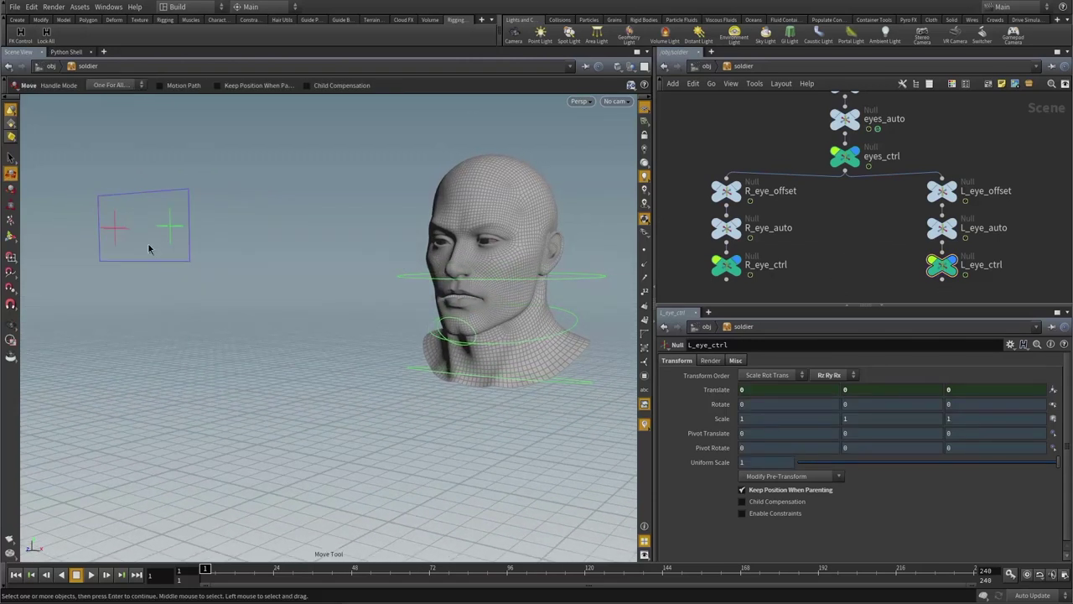
pyautogui.click(151, 243)
pyautogui.moveTo(144, 235); pyautogui.dragTo(273, 216)
pyautogui.hotkey('ctrl', 'z')
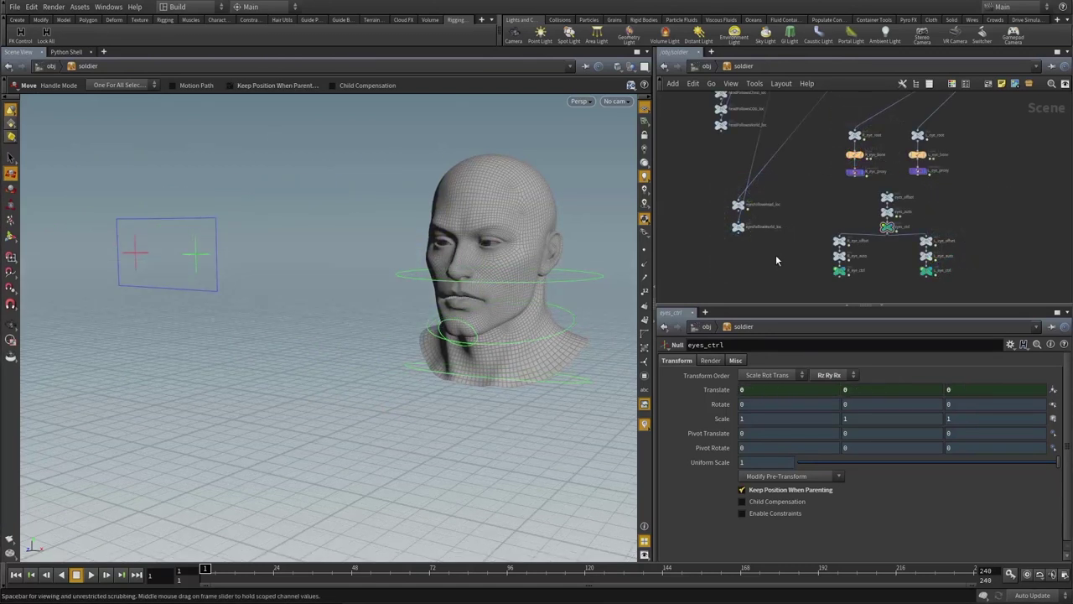
# - Open the soldier asset's parameters in a floating window beside the head and check the Geo Display options for the eyes
pyautogui.moveTo(823, 205); pyautogui.dragTo(789, 198, button='middle')
pyautogui.rightClick(731, 67)
pyautogui.click(864, 163)
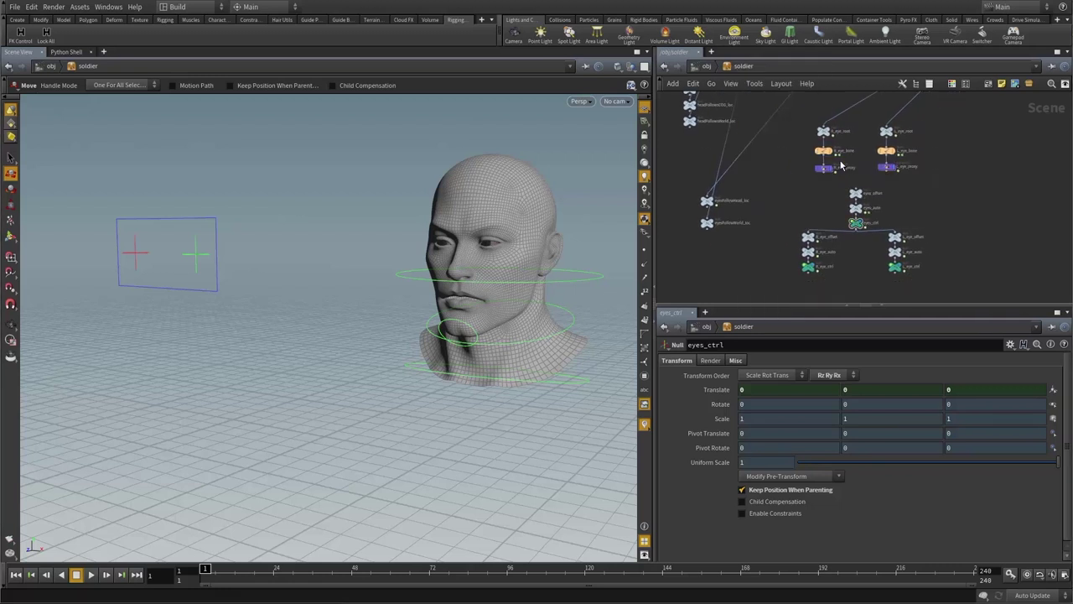
pyautogui.moveTo(767, 121); pyautogui.dragTo(166, 127)
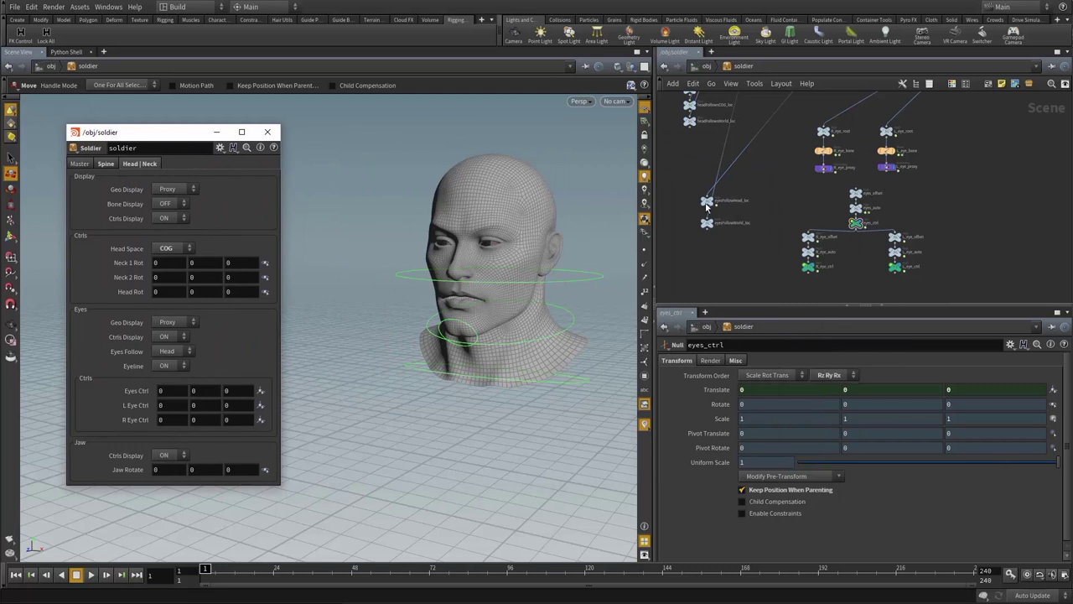
pyautogui.click(807, 209)
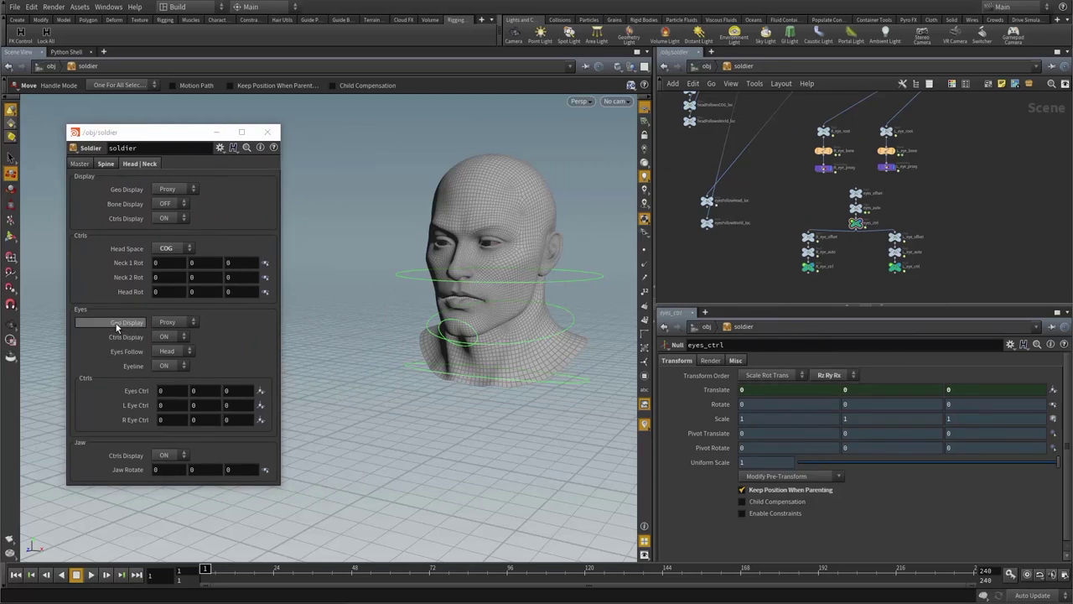
pyautogui.click(168, 323)
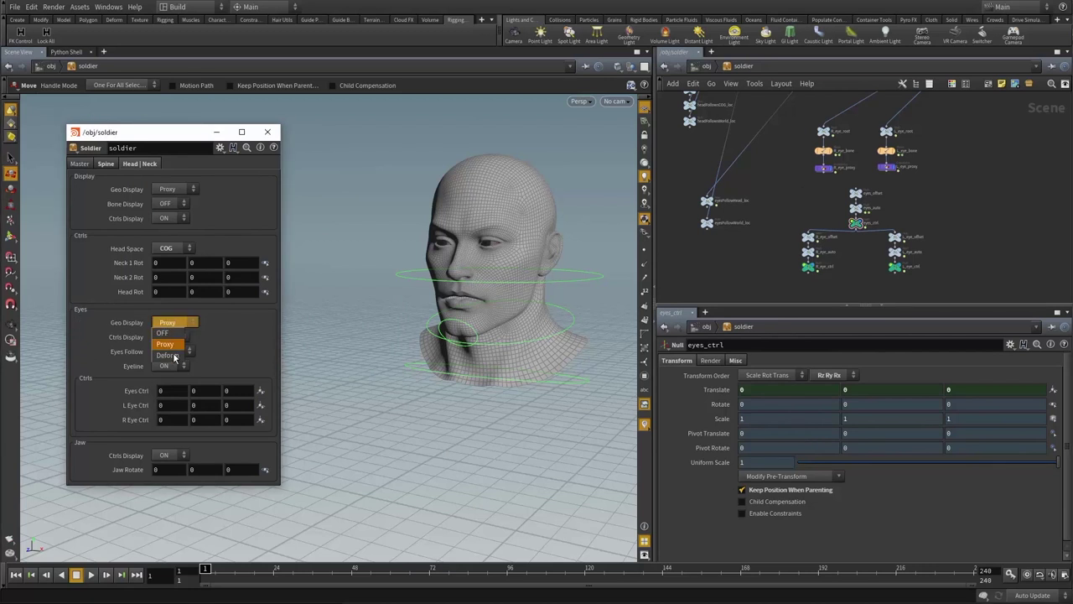
pyautogui.click(220, 328)
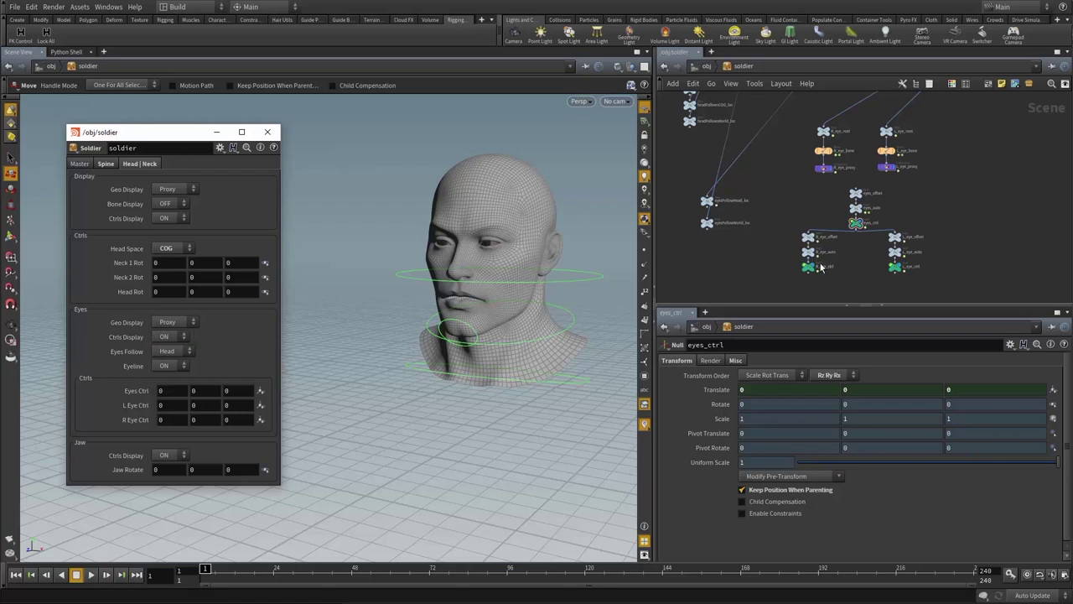
# - Copy the Display expression from the jaw_0_proxy geometry node
pyautogui.moveTo(955, 113); pyautogui.dragTo(947, 217, button='middle')
pyautogui.moveTo(983, 188); pyautogui.dragTo(904, 148)
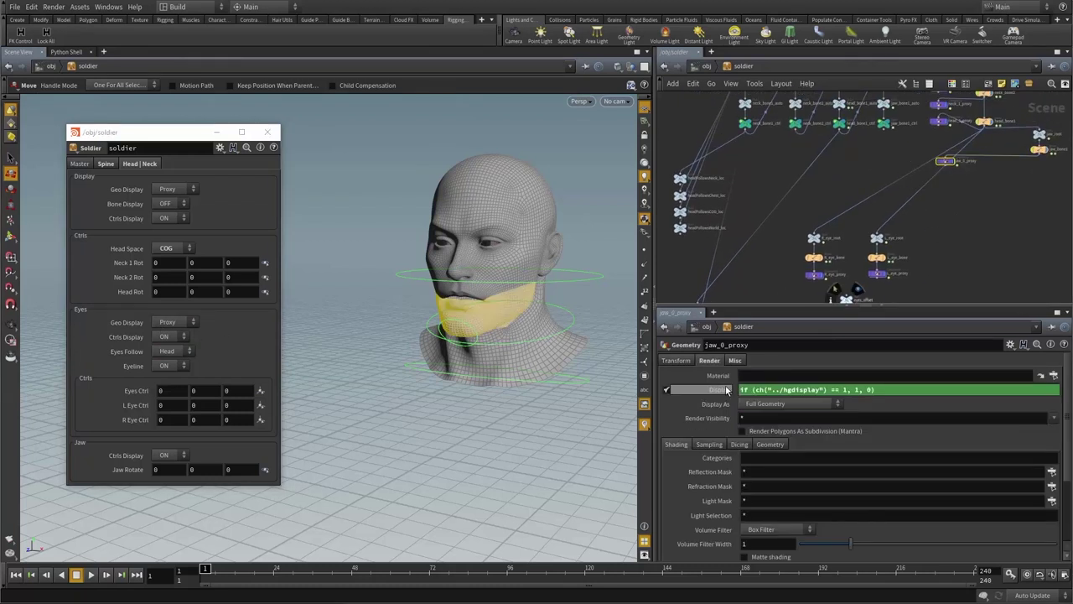
pyautogui.click(799, 390)
pyautogui.hotkey('ctrl', 'c')
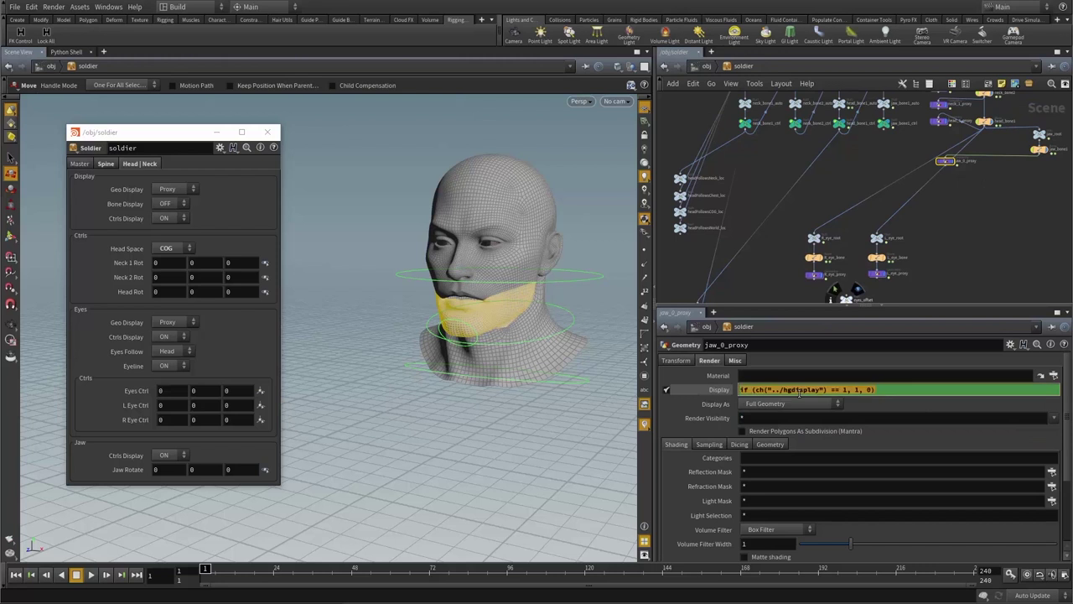
pyautogui.click(1000, 216)
pyautogui.moveTo(984, 191); pyautogui.dragTo(905, 156)
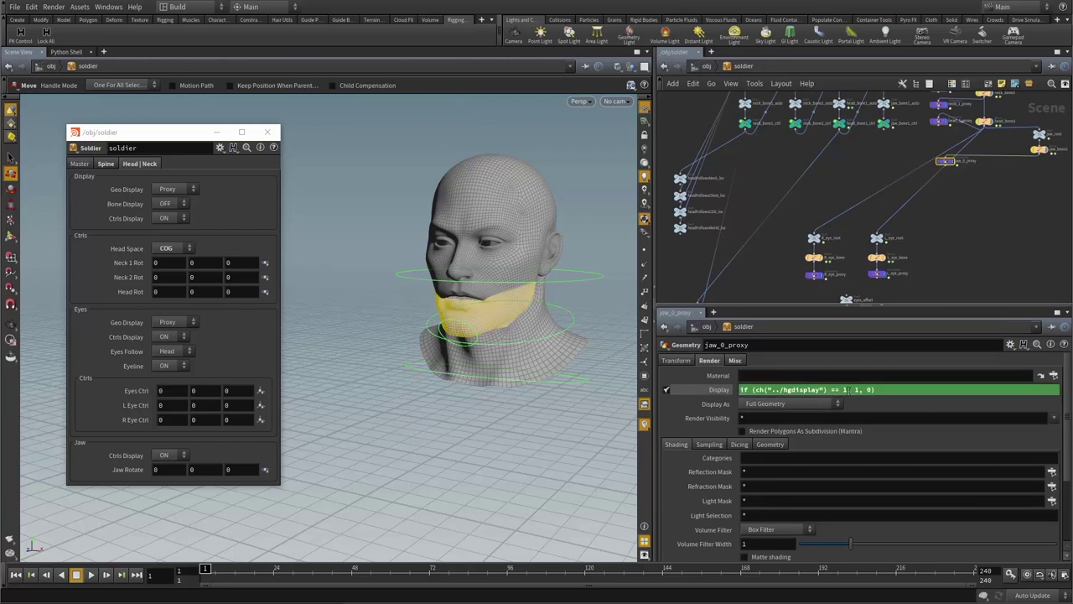
pyautogui.click(774, 270)
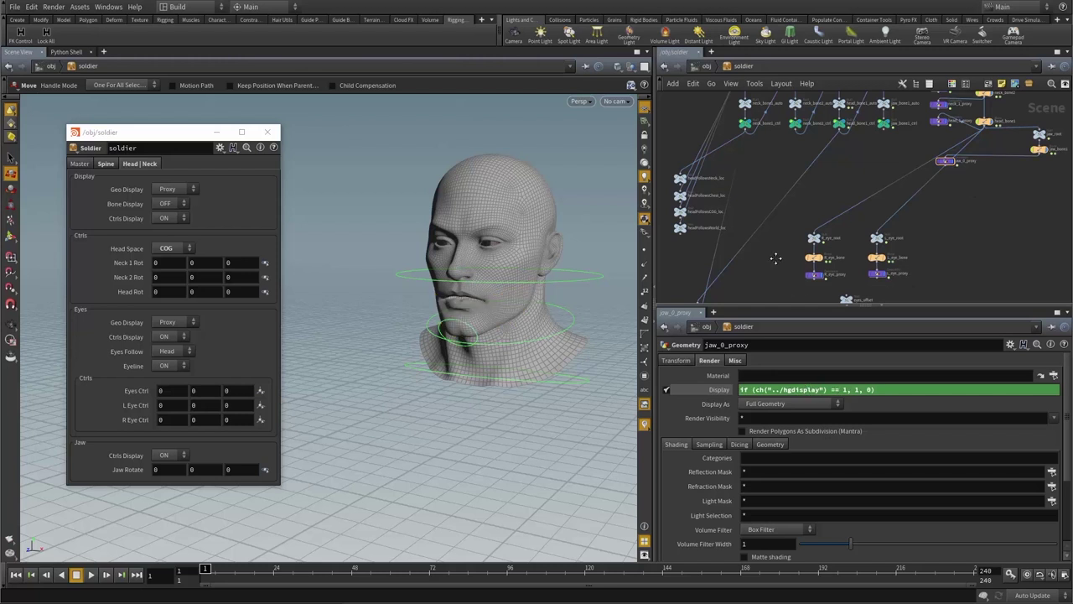
# - Enable Display on R_eye_proxy and L_eye_proxy and set it to the expression if (ch("../egdisplay") == 1, 1, 0)
pyautogui.moveTo(776, 273); pyautogui.dragTo(782, 212, button='middle')
pyautogui.moveTo(781, 213); pyautogui.dragTo(939, 226)
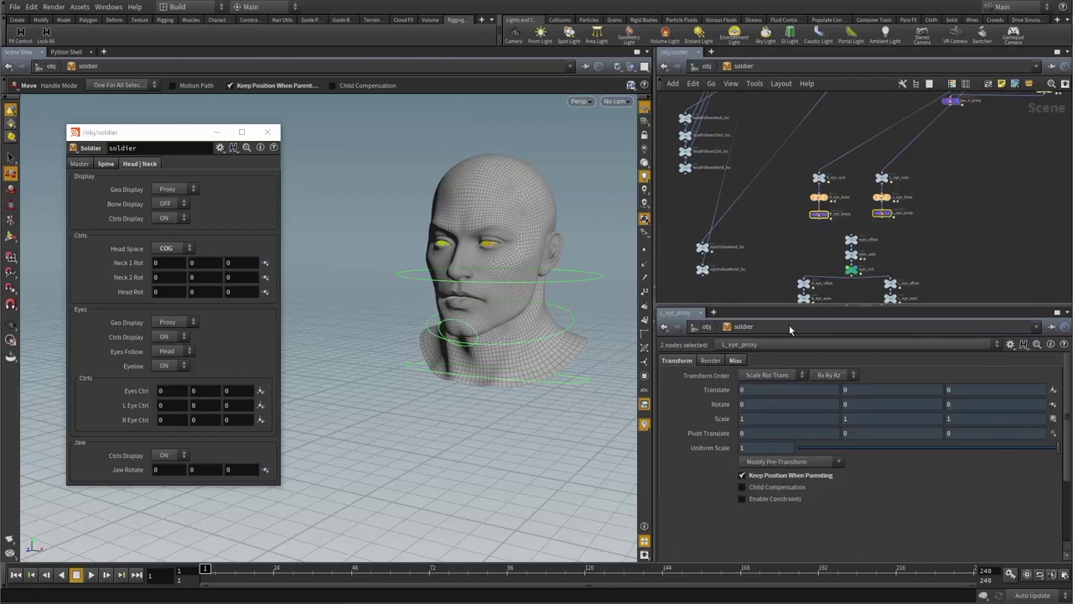
pyautogui.click(710, 359)
pyautogui.click(667, 391)
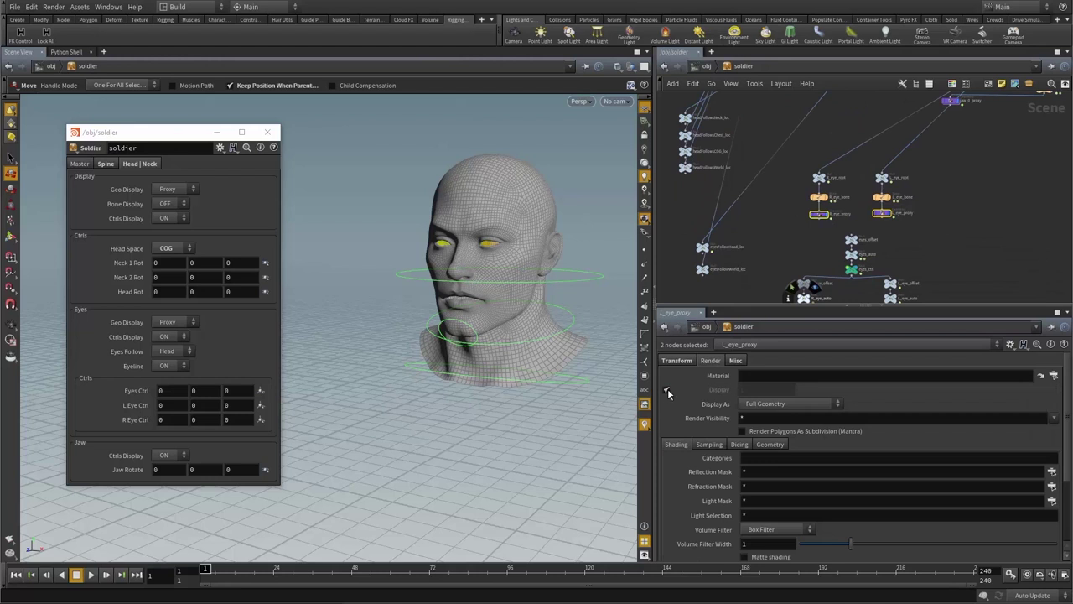
pyautogui.doubleClick(760, 392)
pyautogui.hotkey('ctrl', 'v')
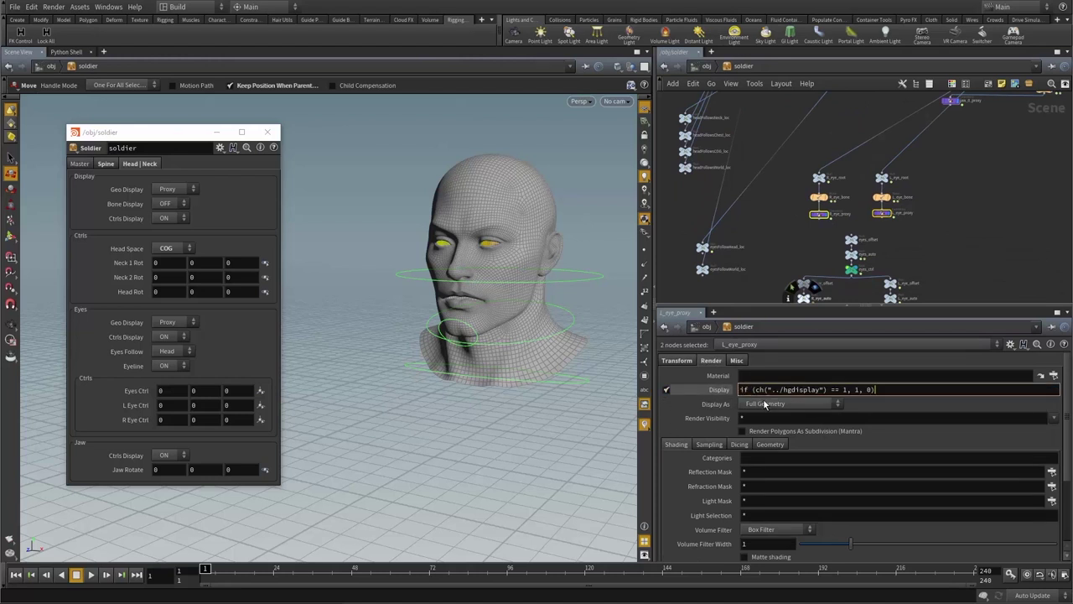
pyautogui.press('Return')
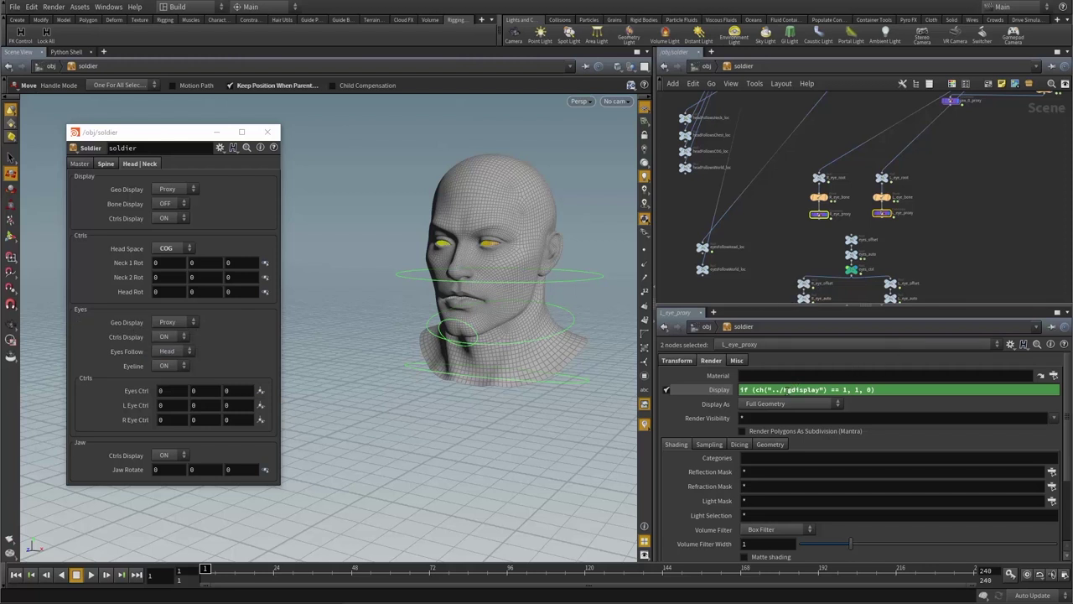
pyautogui.click(787, 390)
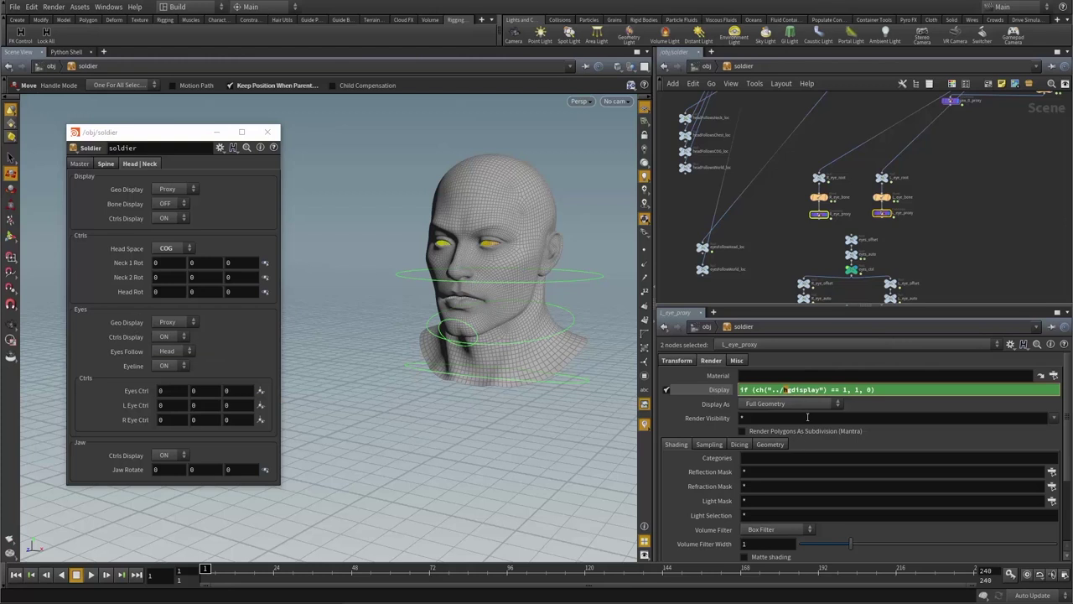
pyautogui.write('e')
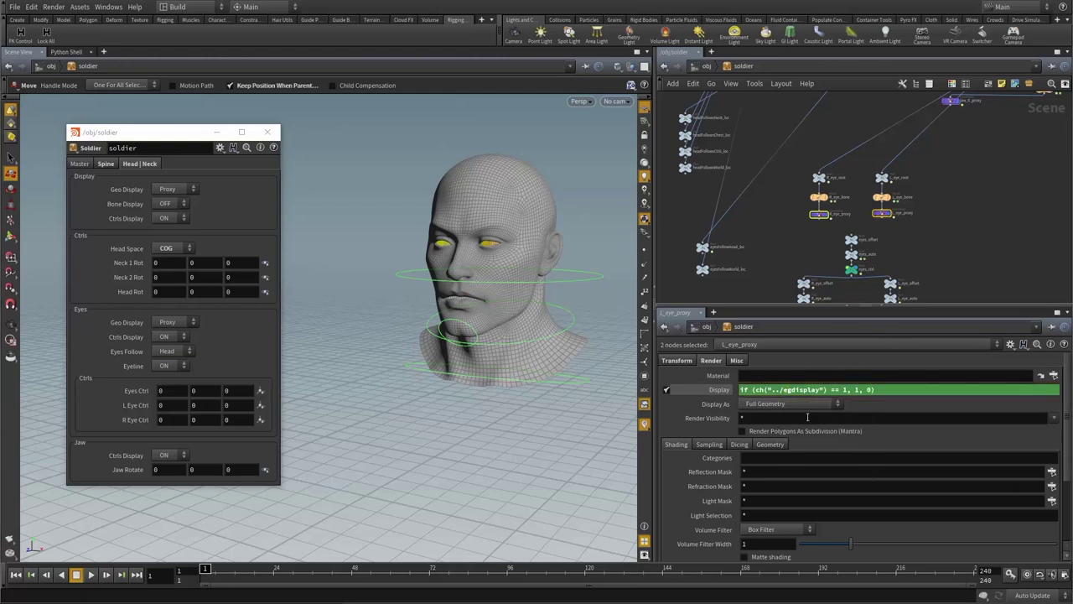
pyautogui.click(785, 258)
# - Test the eyes' Geo Display on a close-up of the face by switching it to OFF, Proxy, Deform and back to Proxy
pyautogui.keyDown('alt'); pyautogui.moveTo(479, 240); pyautogui.dragTo(528, 206, button='right'); pyautogui.keyUp('alt')
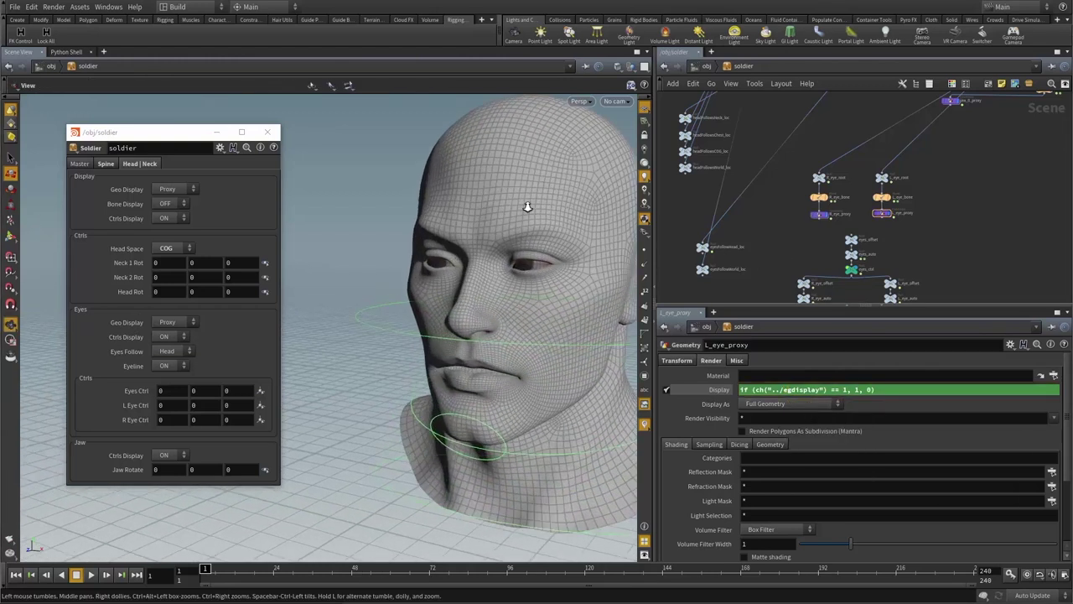
pyautogui.keyDown('alt'); pyautogui.moveTo(527, 207); pyautogui.dragTo(468, 238, button='middle'); pyautogui.keyUp('alt')
pyautogui.keyDown('alt'); pyautogui.moveTo(468, 237); pyautogui.dragTo(481, 243, button='right'); pyautogui.keyUp('alt')
pyautogui.moveTo(481, 243); pyautogui.dragTo(260, 380)
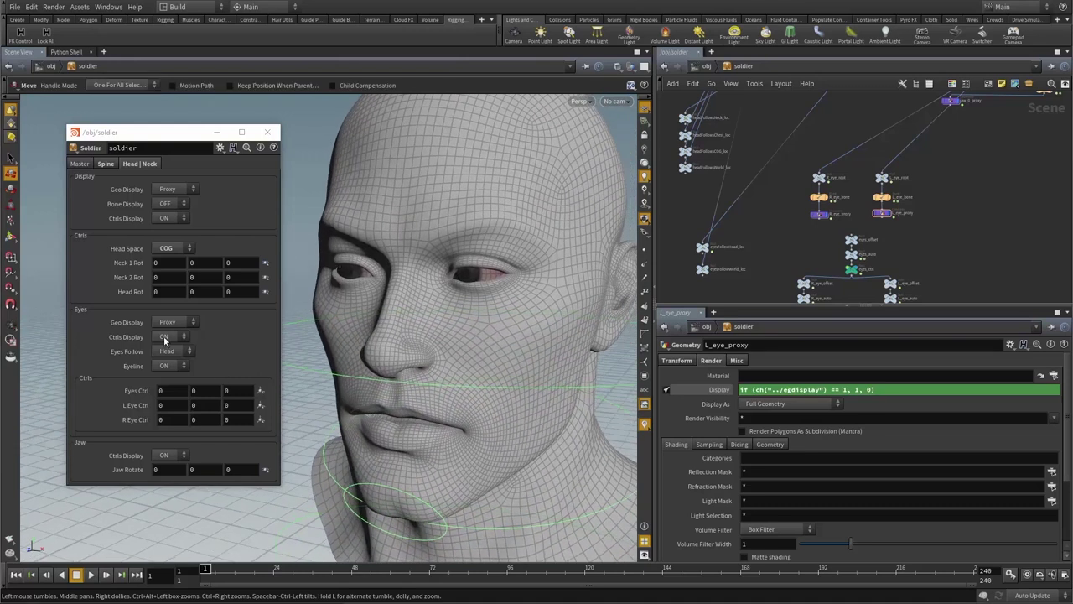
pyautogui.click(169, 323)
pyautogui.click(169, 335)
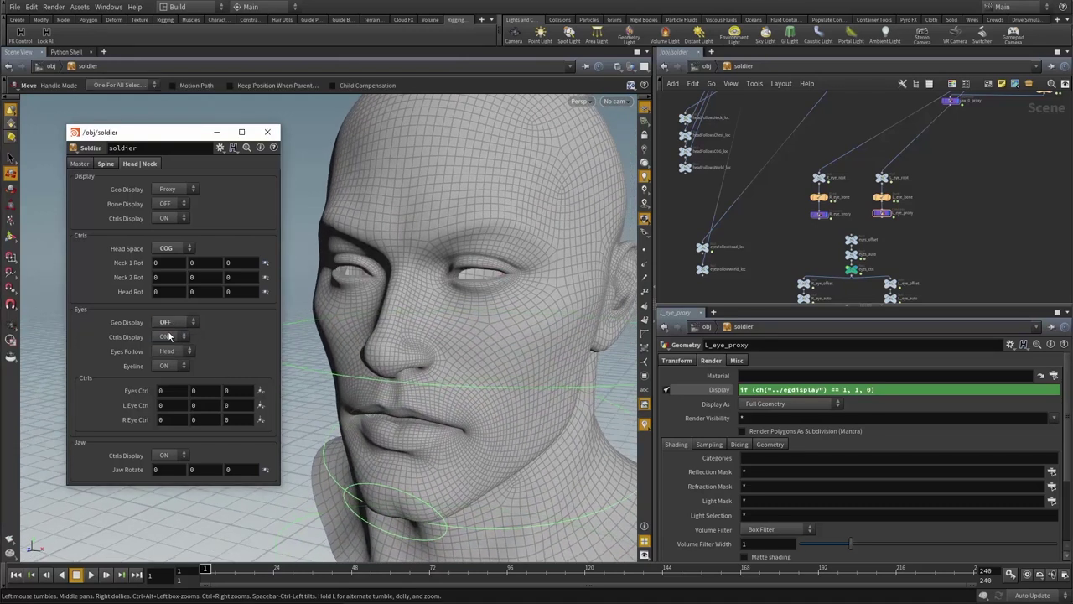
pyautogui.click(168, 323)
pyautogui.click(171, 350)
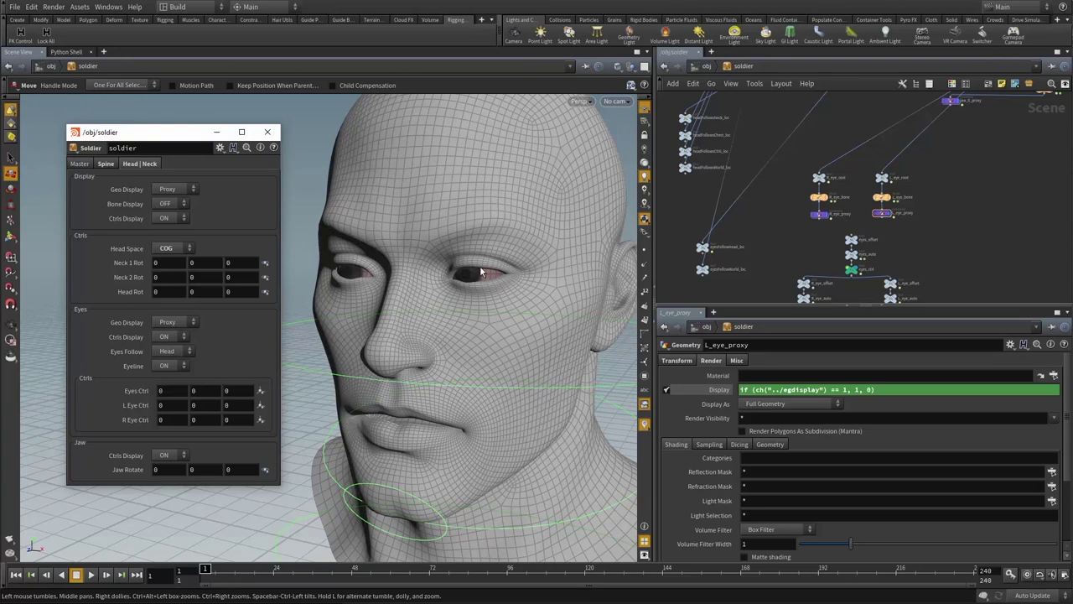
pyautogui.click(183, 322)
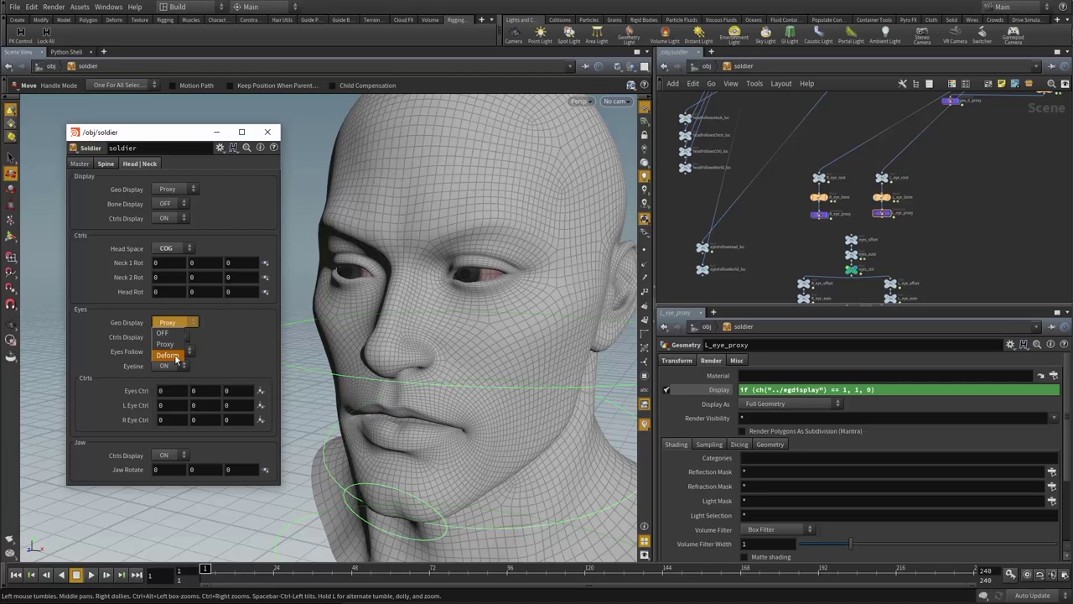
pyautogui.click(172, 356)
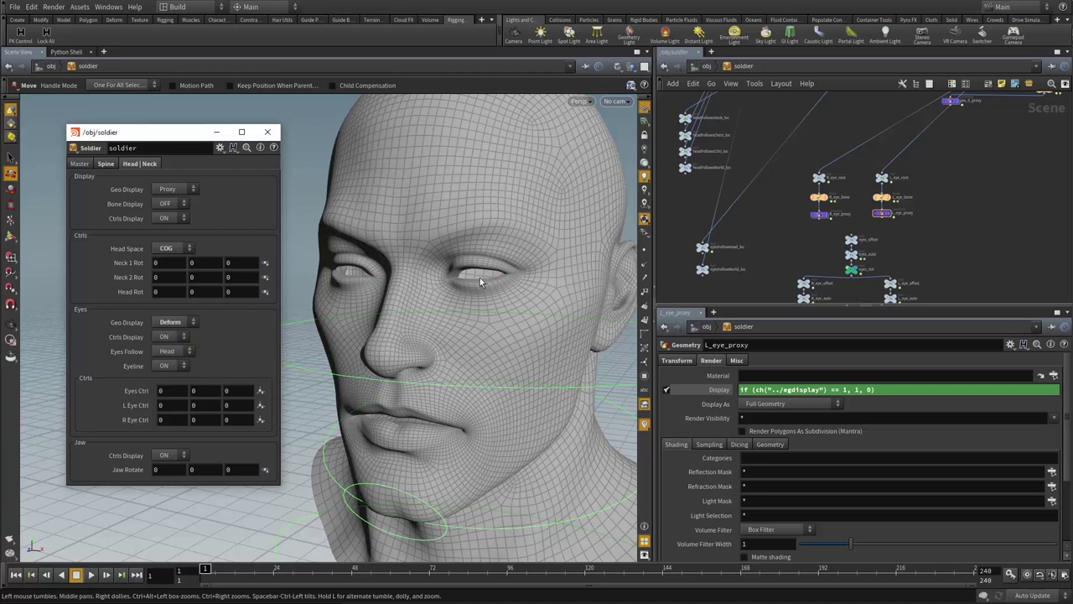
pyautogui.click(180, 322)
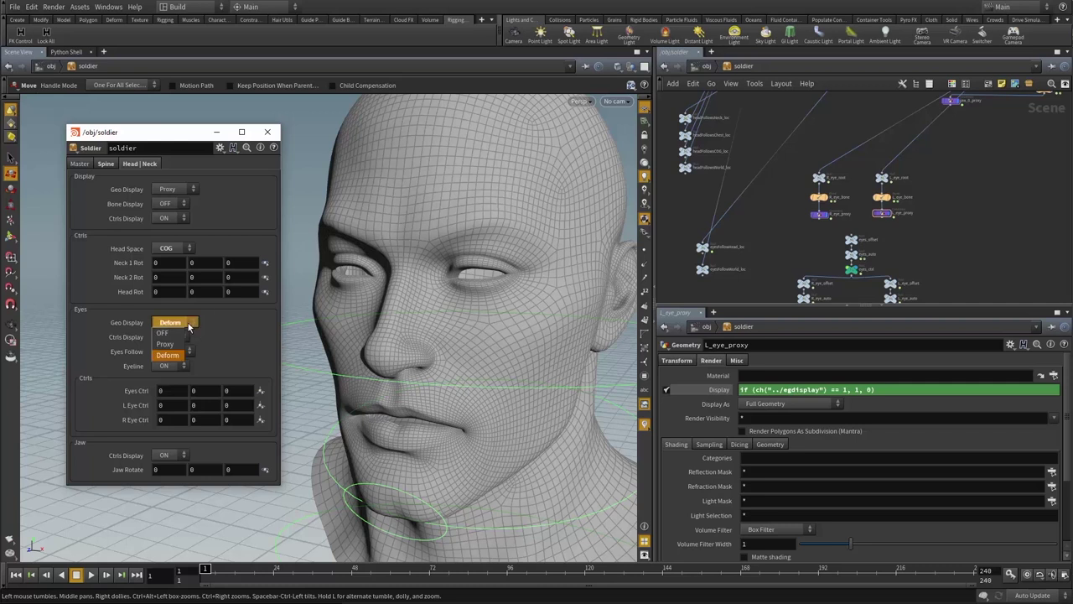
pyautogui.click(167, 345)
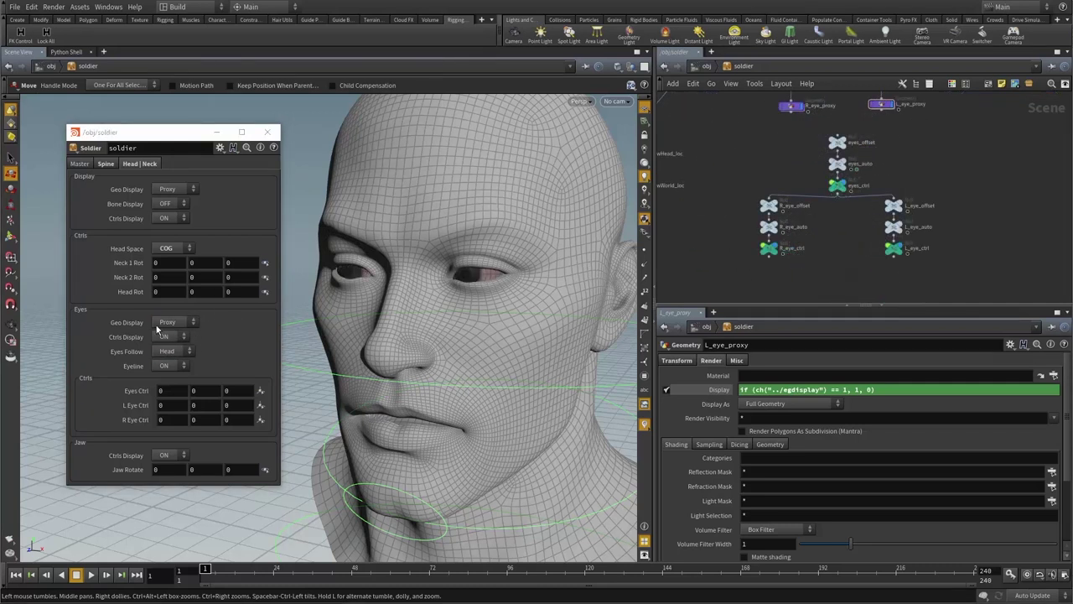
# - Enable Display on the eyes_ctrl, R_eye_ctrl and L_eye_ctrl nulls and link it to the eyes' Ctrls Display by relative channel reference
pyautogui.click(166, 339)
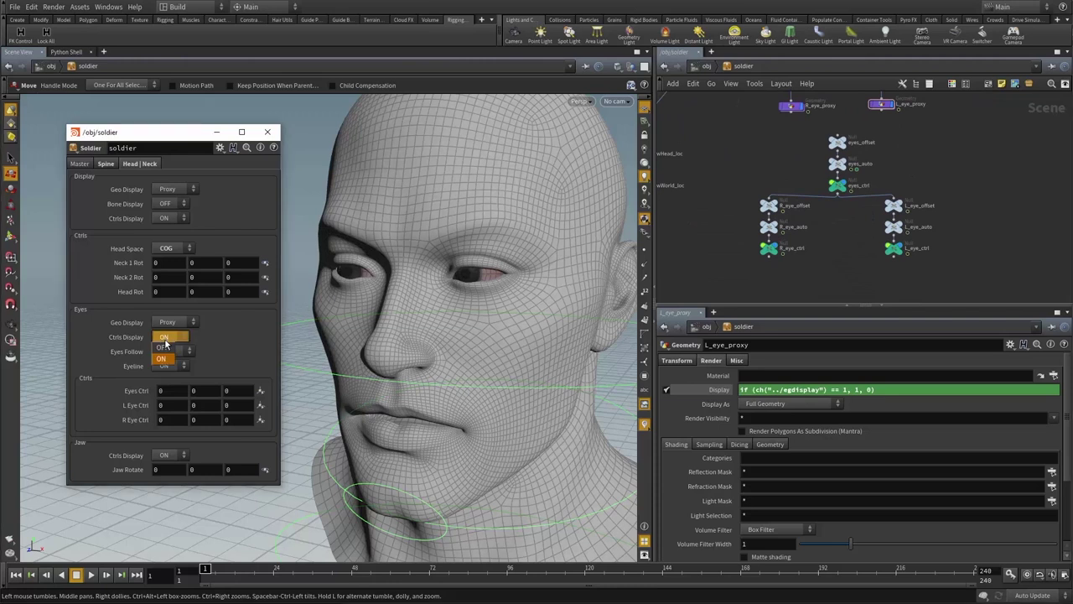
pyautogui.click(213, 338)
pyautogui.click(837, 185)
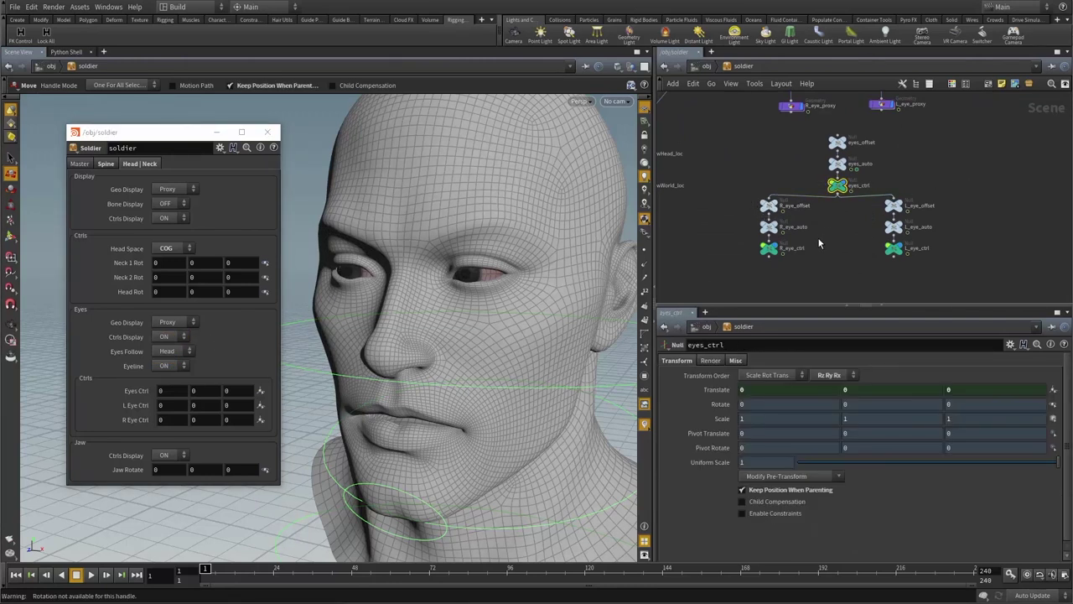
pyautogui.keyDown('shift'); pyautogui.moveTo(790, 257); pyautogui.dragTo(793, 259); pyautogui.keyUp('shift')
pyautogui.keyDown('shift'); pyautogui.moveTo(843, 244); pyautogui.dragTo(956, 255); pyautogui.keyUp('shift')
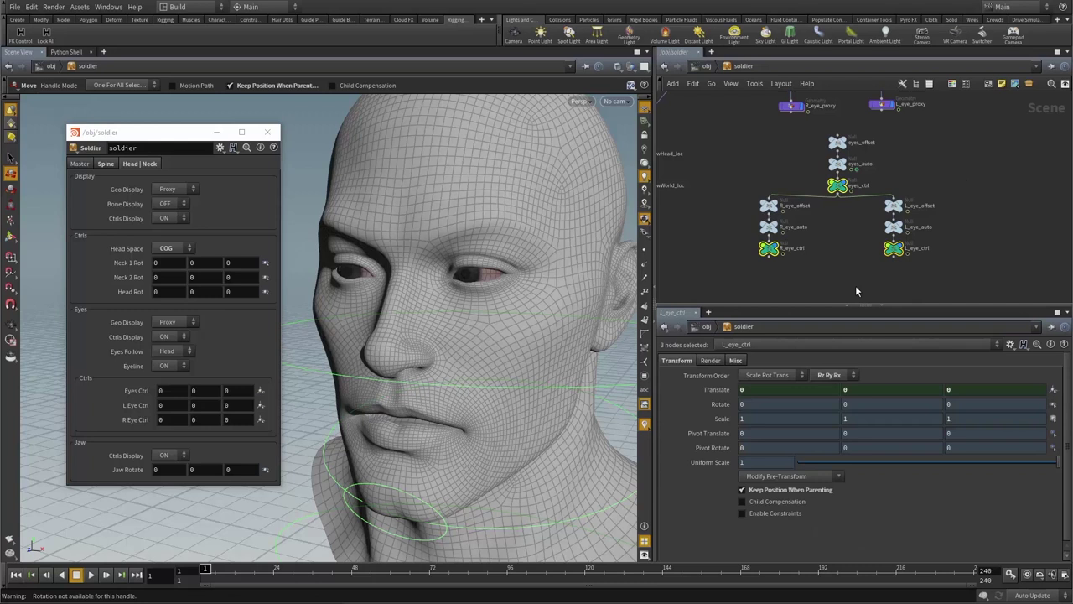
pyautogui.click(710, 362)
pyautogui.click(667, 376)
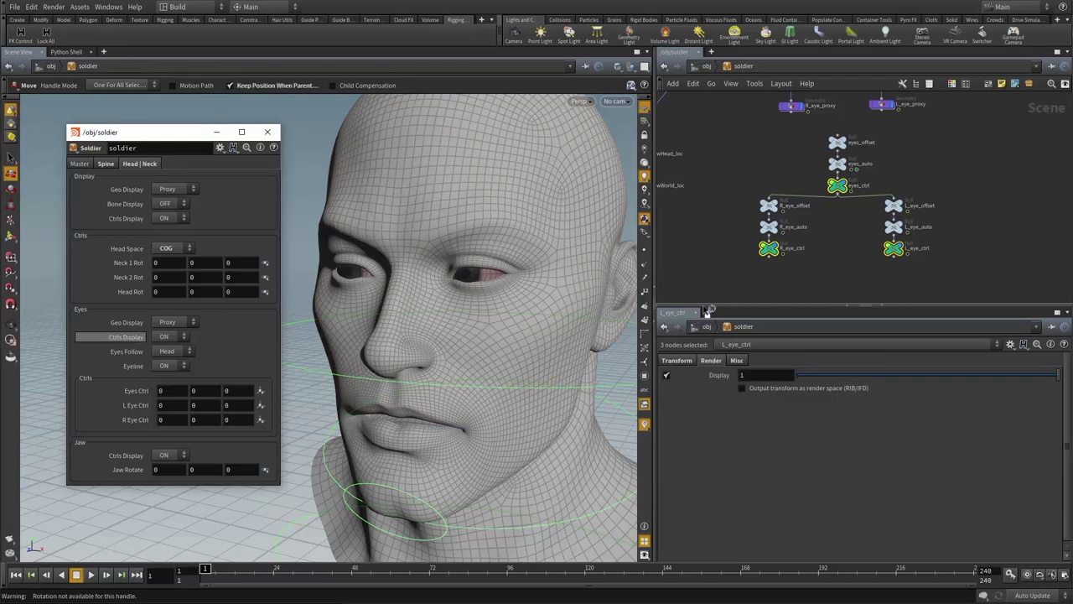
pyautogui.moveTo(709, 310); pyautogui.dragTo(782, 381)
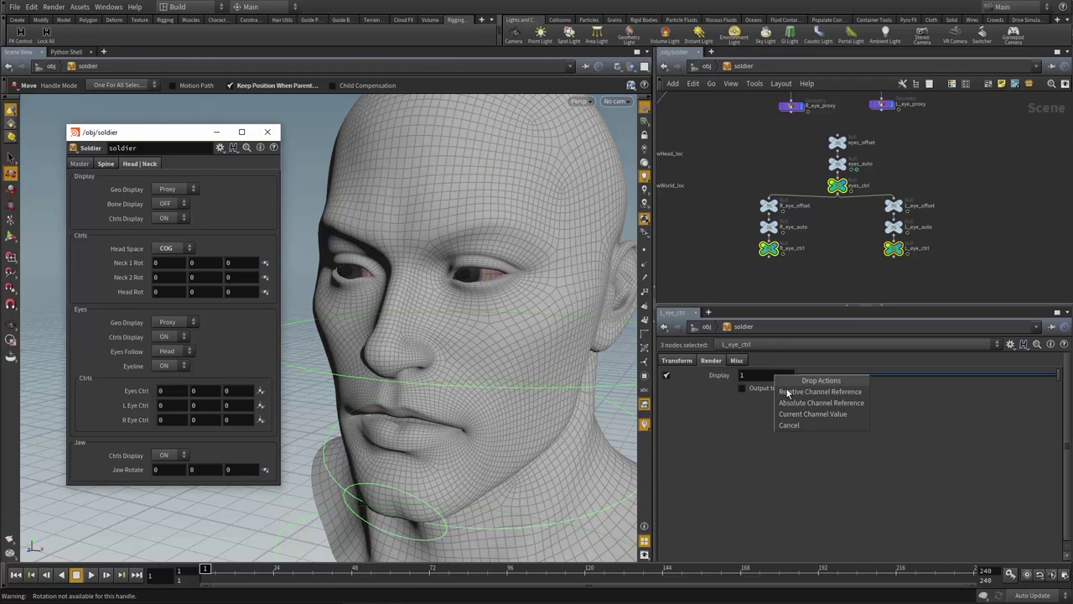
pyautogui.click(788, 393)
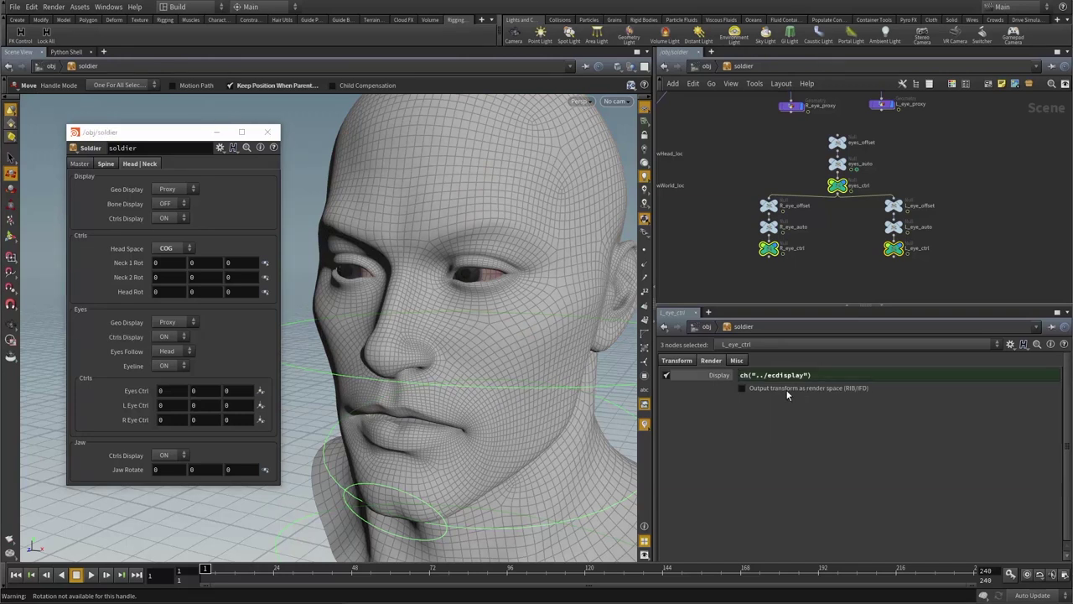
pyautogui.click(718, 376)
# - Test the eyes' Ctrls Display by switching it OFF and back ON, and check the Eyeline options
pyautogui.keyDown('alt'); pyautogui.moveTo(467, 291); pyautogui.dragTo(386, 307, button='right'); pyautogui.keyUp('alt')
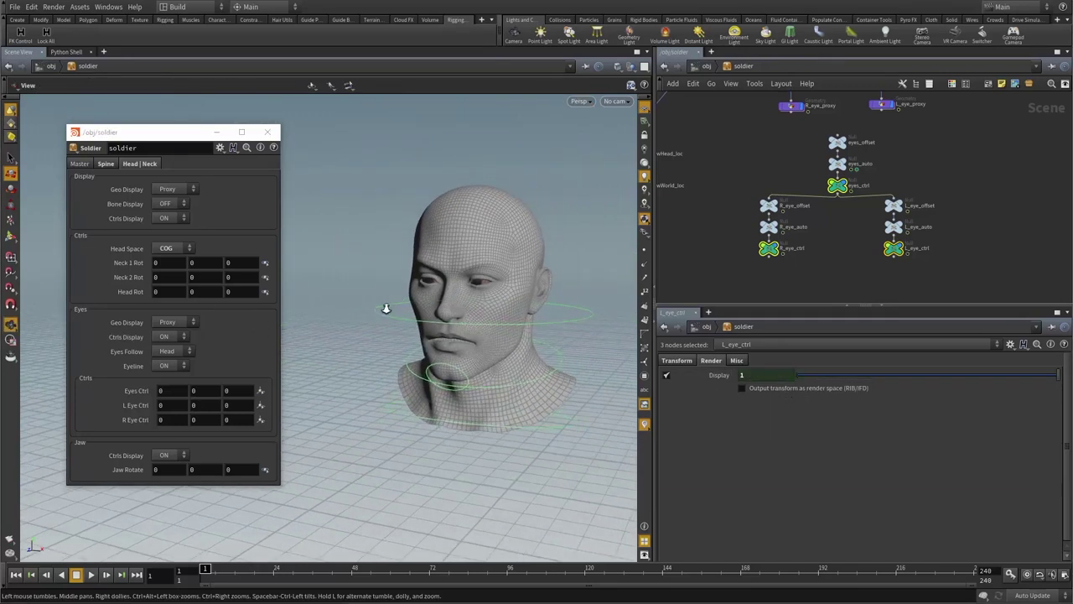
pyautogui.keyDown('alt'); pyautogui.moveTo(386, 306); pyautogui.dragTo(425, 291); pyautogui.keyUp('alt')
pyautogui.click(688, 249)
pyautogui.click(358, 325)
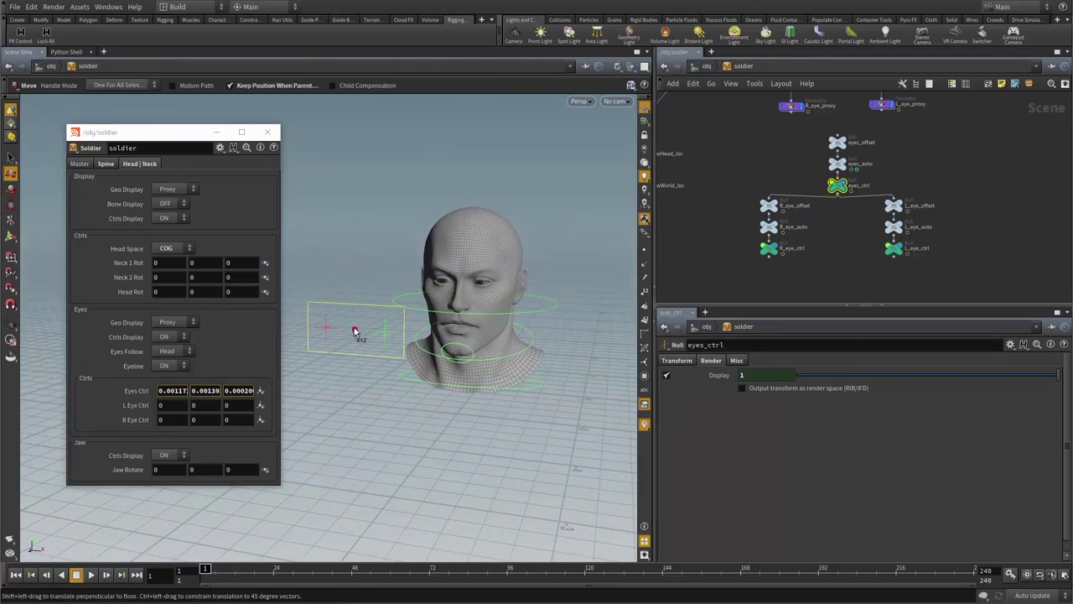
pyautogui.click(616, 265)
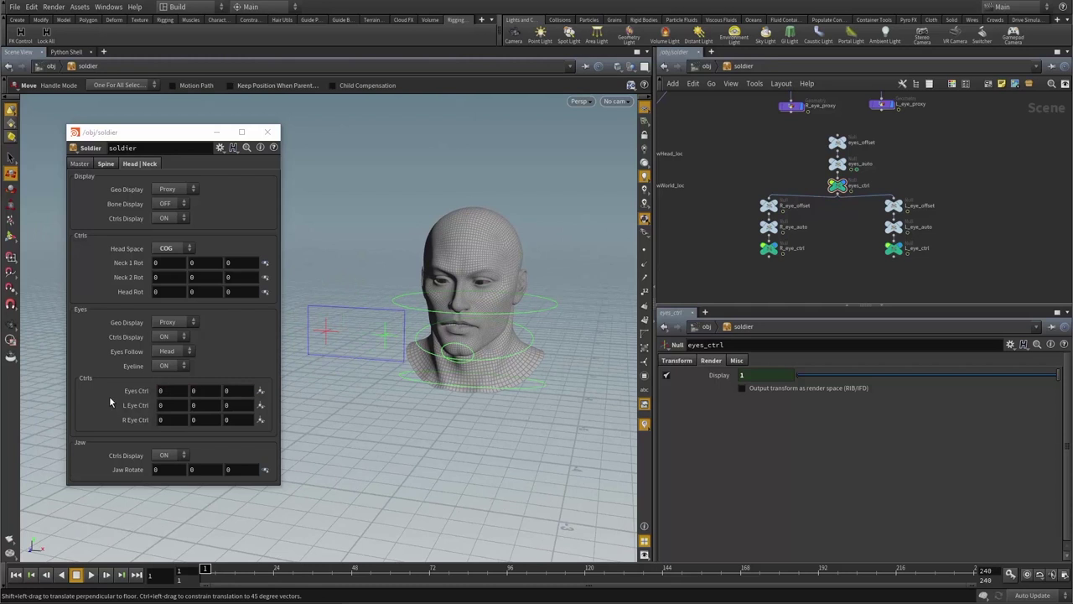
pyautogui.click(168, 337)
pyautogui.click(169, 350)
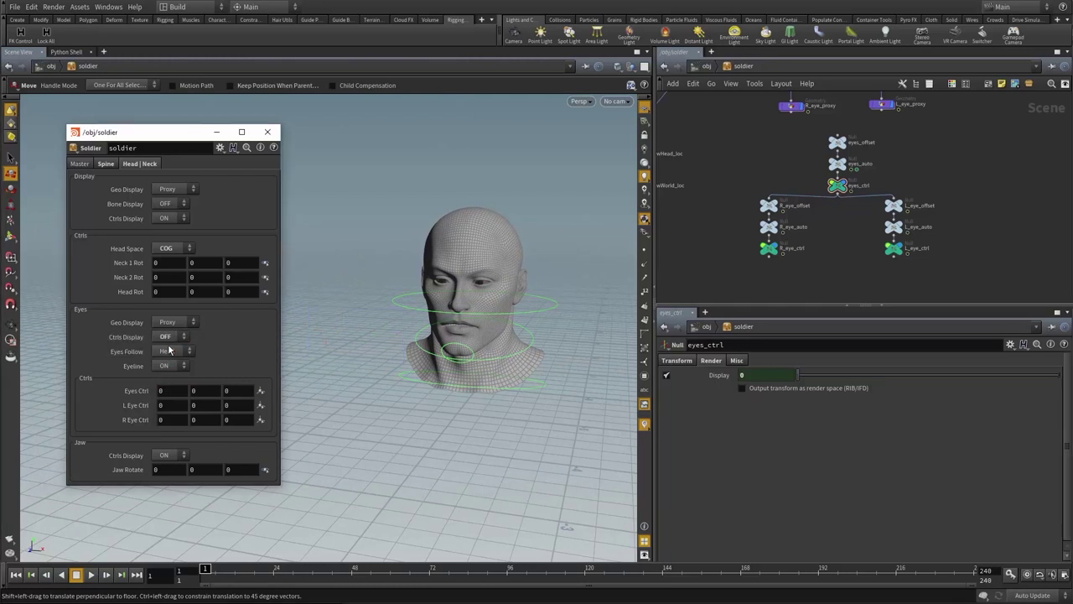
pyautogui.click(168, 338)
pyautogui.click(167, 337)
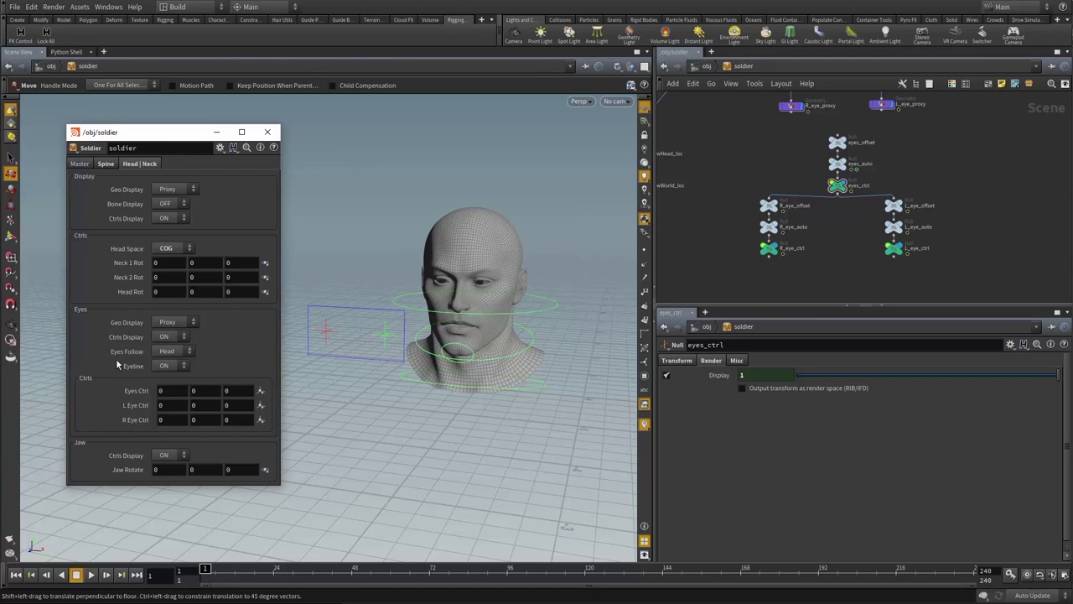
pyautogui.click(160, 368)
pyautogui.click(248, 360)
pyautogui.keyDown('alt'); pyautogui.moveTo(486, 287); pyautogui.dragTo(482, 284); pyautogui.keyUp('alt')
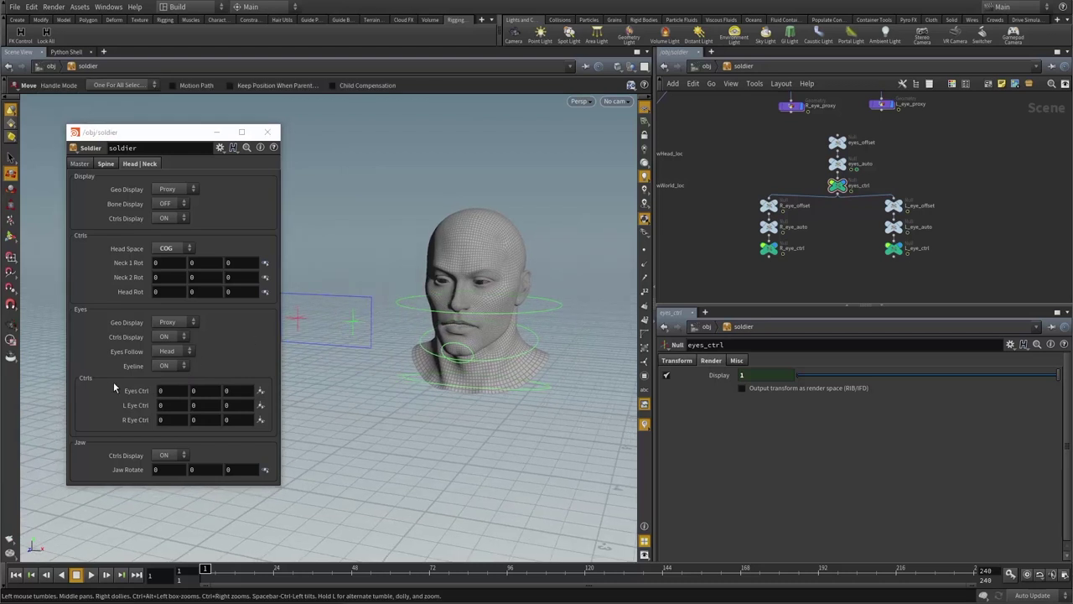
# - Enter the geometry network of the L_eye_ctrl null, then select its control1 node and make it the displayed node
pyautogui.click(164, 367)
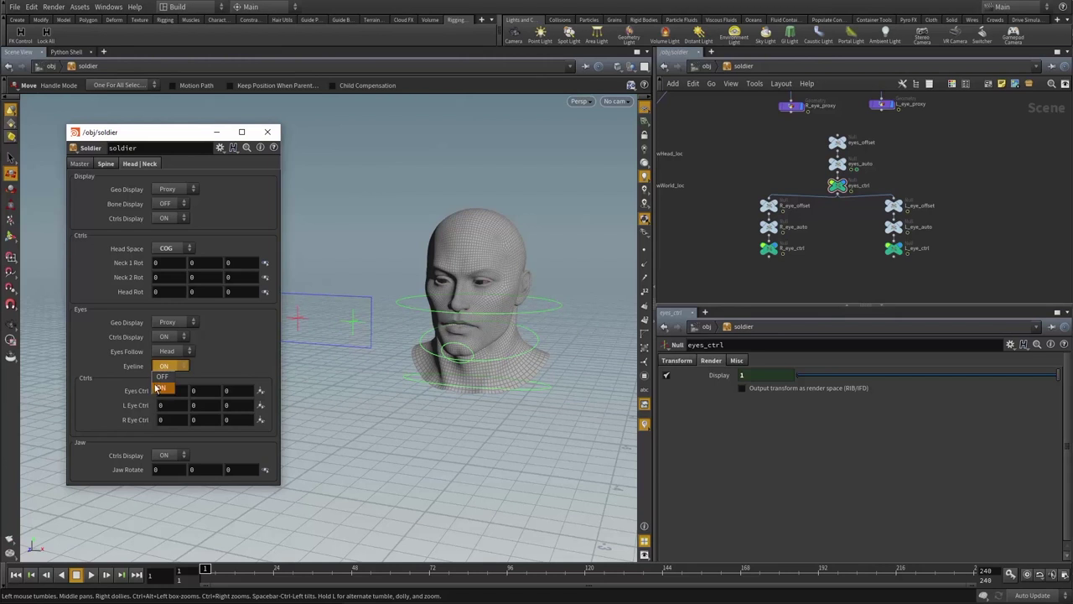
pyautogui.click(353, 321)
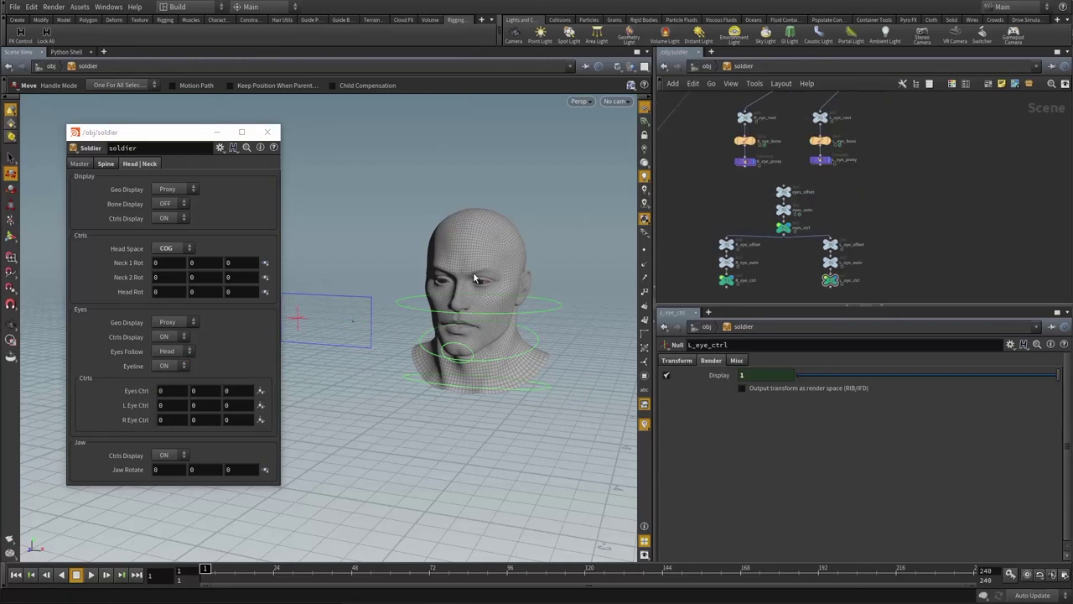
pyautogui.press('Escape')
pyautogui.moveTo(474, 288); pyautogui.dragTo(535, 278)
pyautogui.press('t')
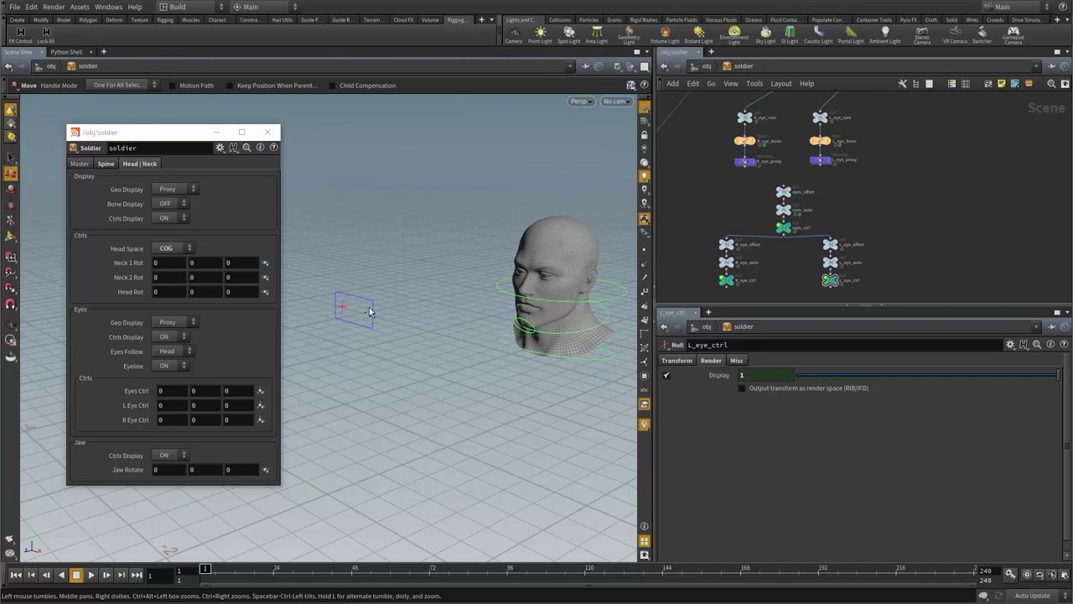
pyautogui.click(829, 281)
pyautogui.scroll(5, 839, 269)
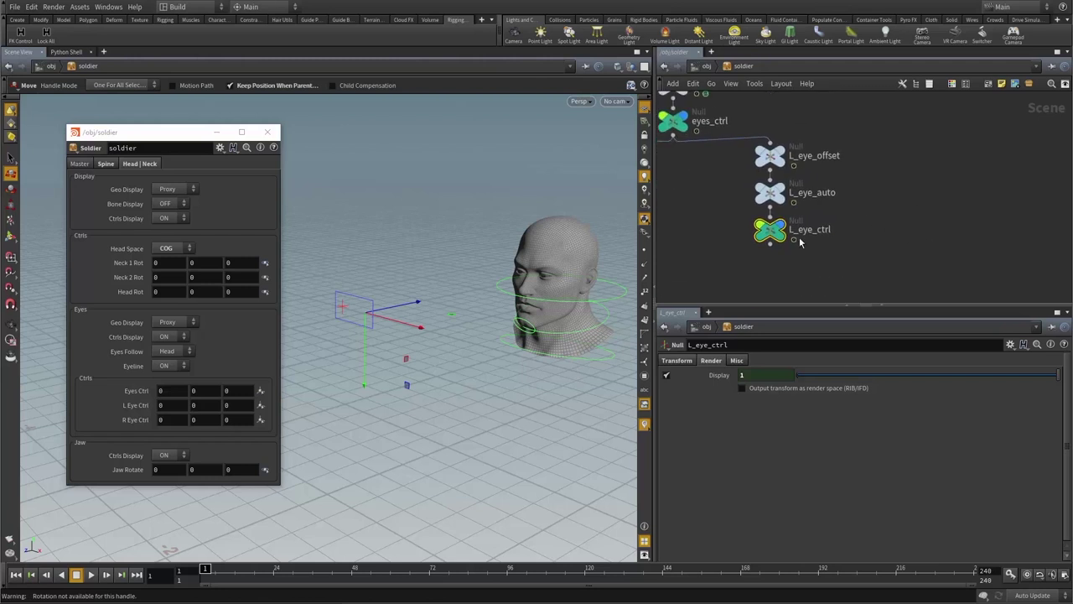
pyautogui.doubleClick(770, 229)
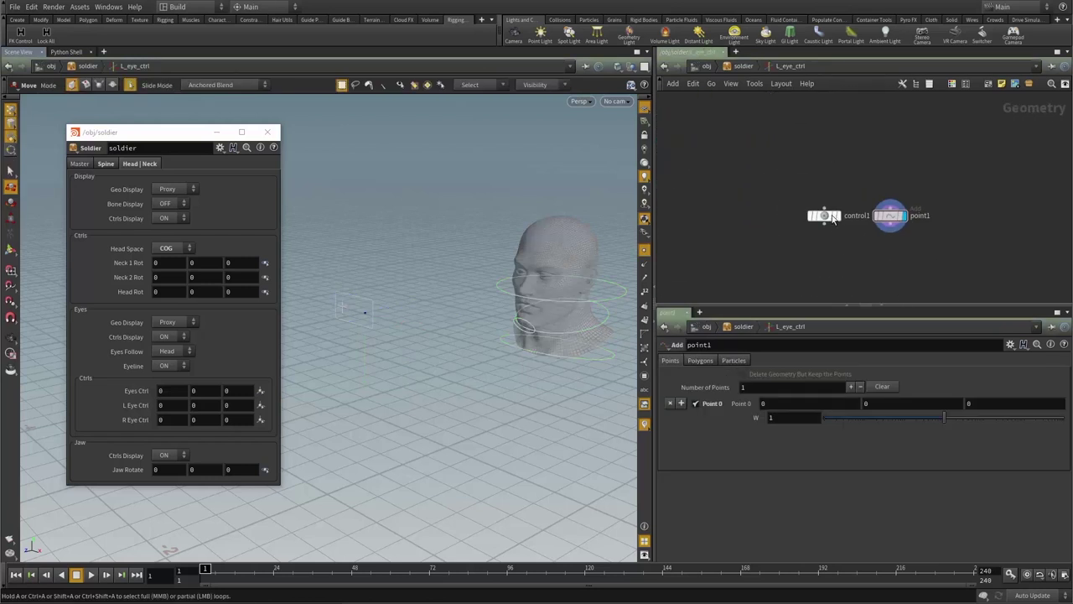
pyautogui.click(837, 217)
pyautogui.click(828, 217)
pyautogui.keyDown('alt'); pyautogui.moveTo(363, 317); pyautogui.dragTo(434, 308, button='right'); pyautogui.keyUp('alt')
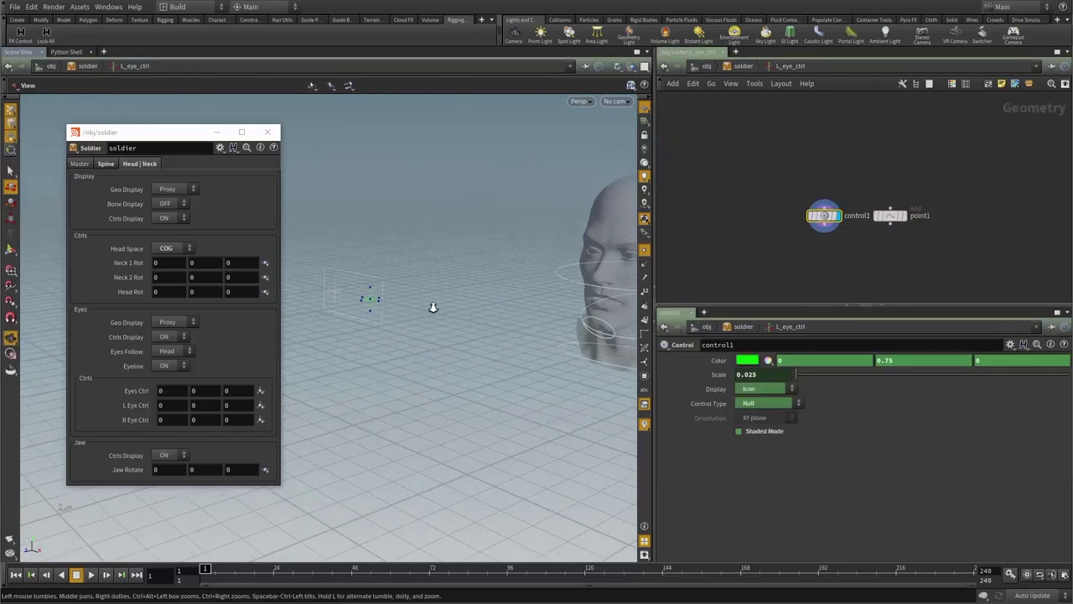
pyautogui.scroll(2, 432, 307)
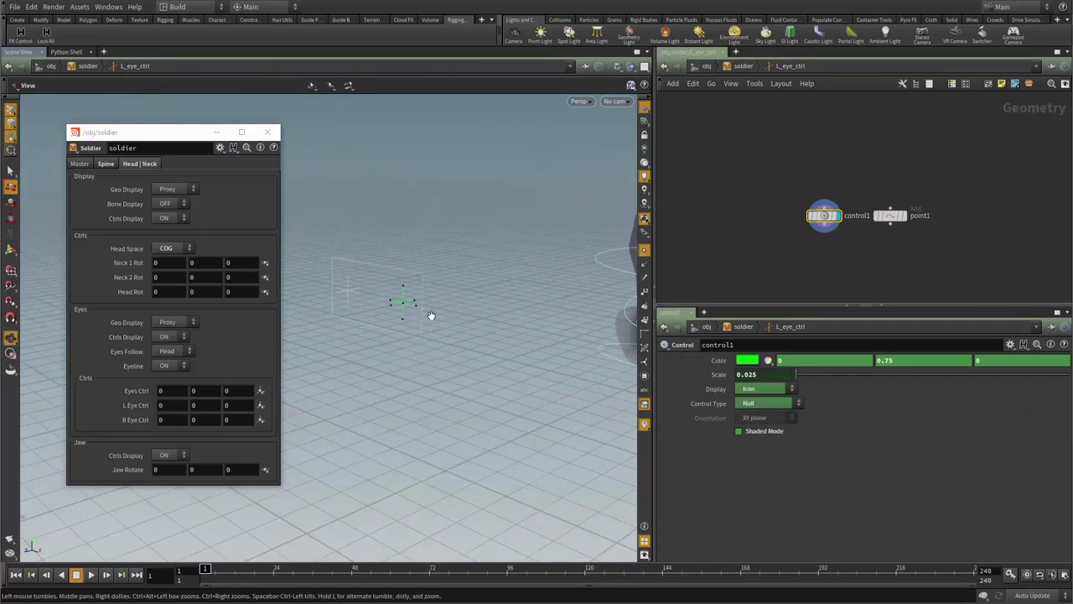
pyautogui.moveTo(431, 316); pyautogui.dragTo(492, 317)
# - Add a Merge node below control1 in the L_eye_ctrl network
pyautogui.moveTo(757, 267); pyautogui.dragTo(791, 223, button='middle')
pyautogui.press('Tab')
pyautogui.write('m')
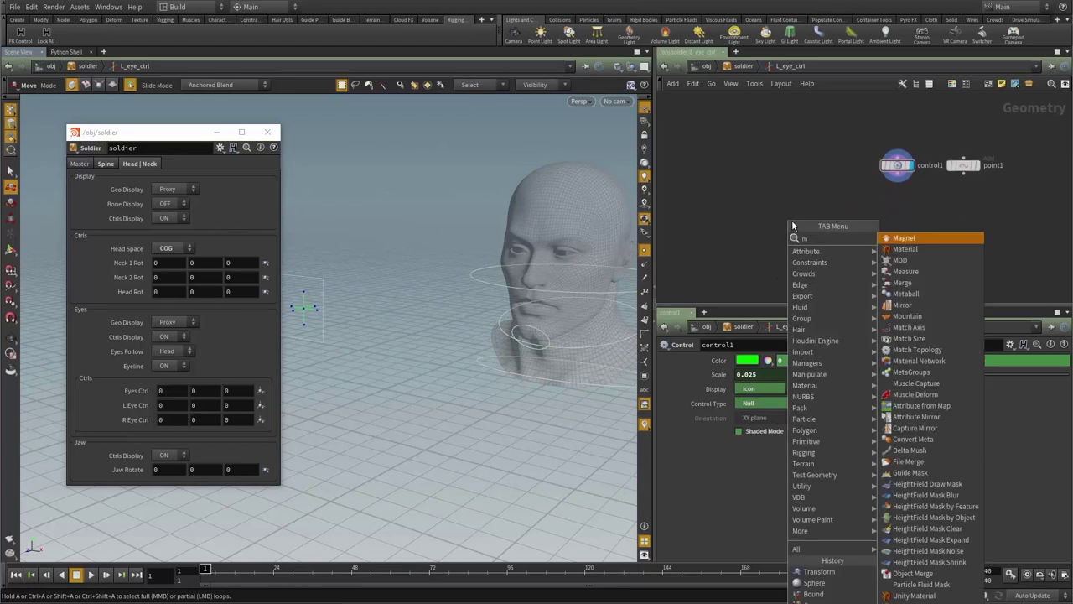
pyautogui.click(911, 282)
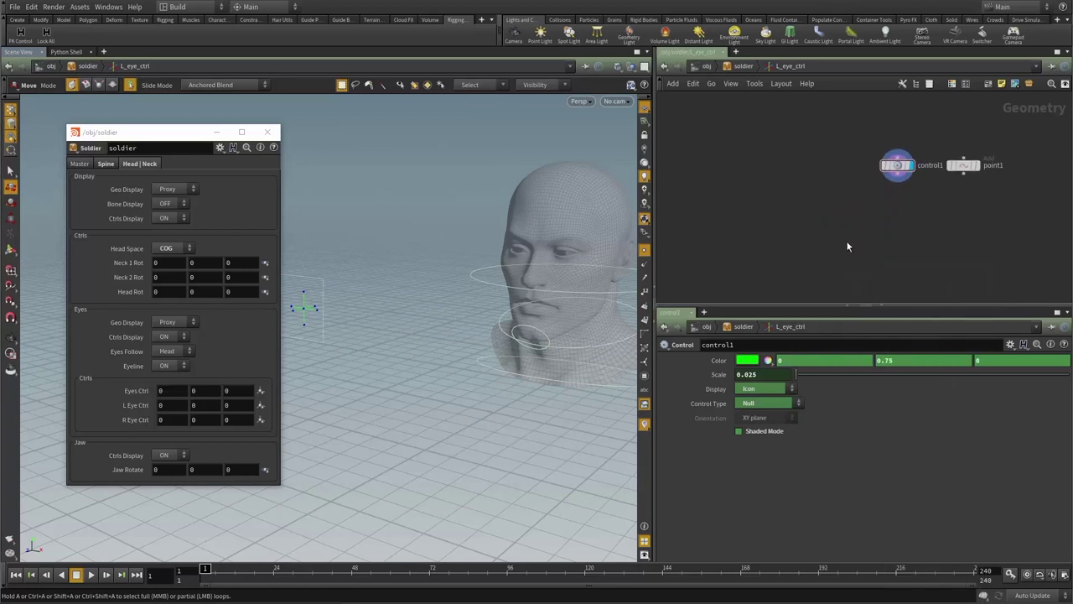
pyautogui.click(852, 240)
pyautogui.moveTo(900, 168)
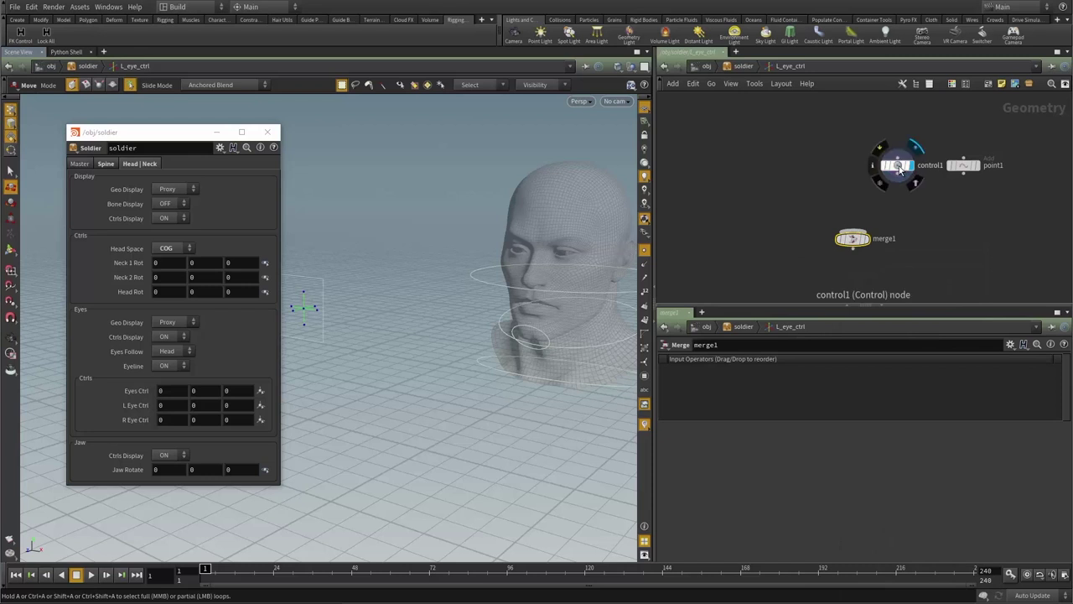
pyautogui.moveTo(791, 204); pyautogui.dragTo(784, 142, button='middle')
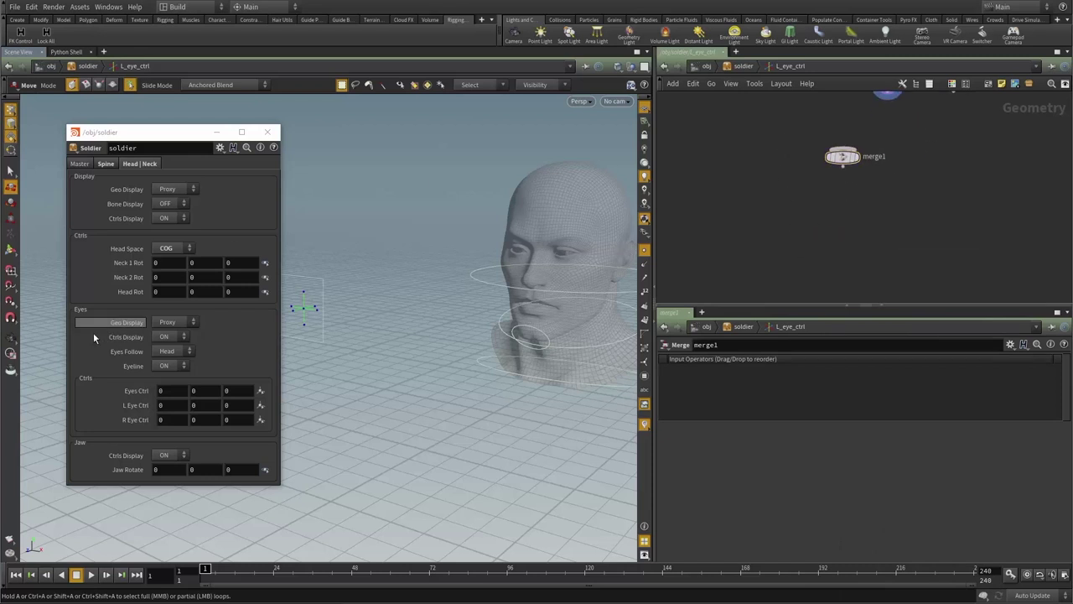
# - Add a Switch node to the L_eye_ctrl network and arrange it below control1, with merge1 set off to the side
pyautogui.click(165, 367)
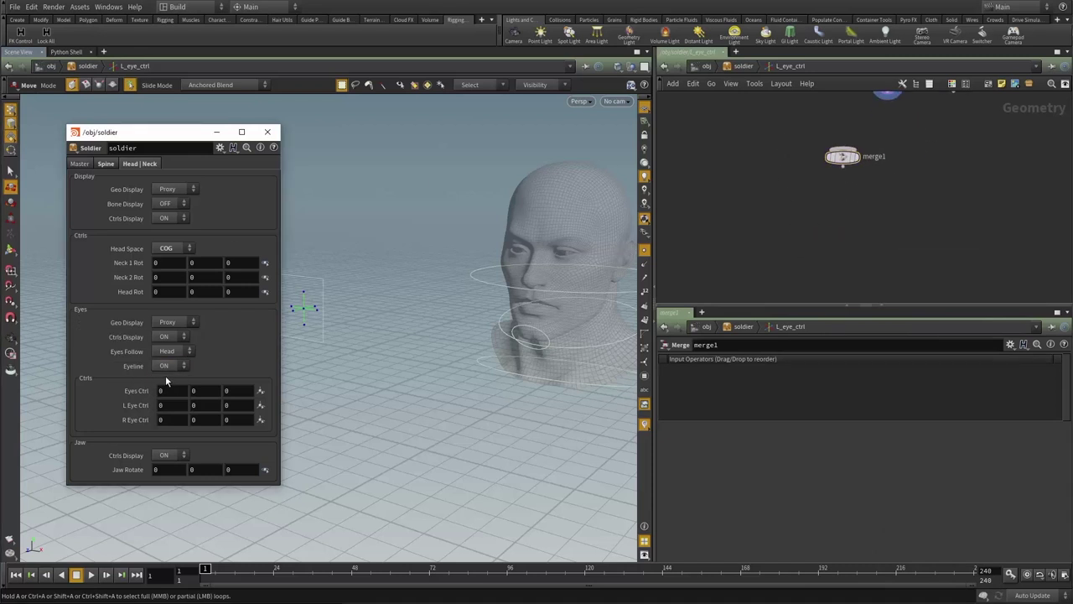
pyautogui.click(165, 366)
pyautogui.click(163, 366)
pyautogui.press('Tab')
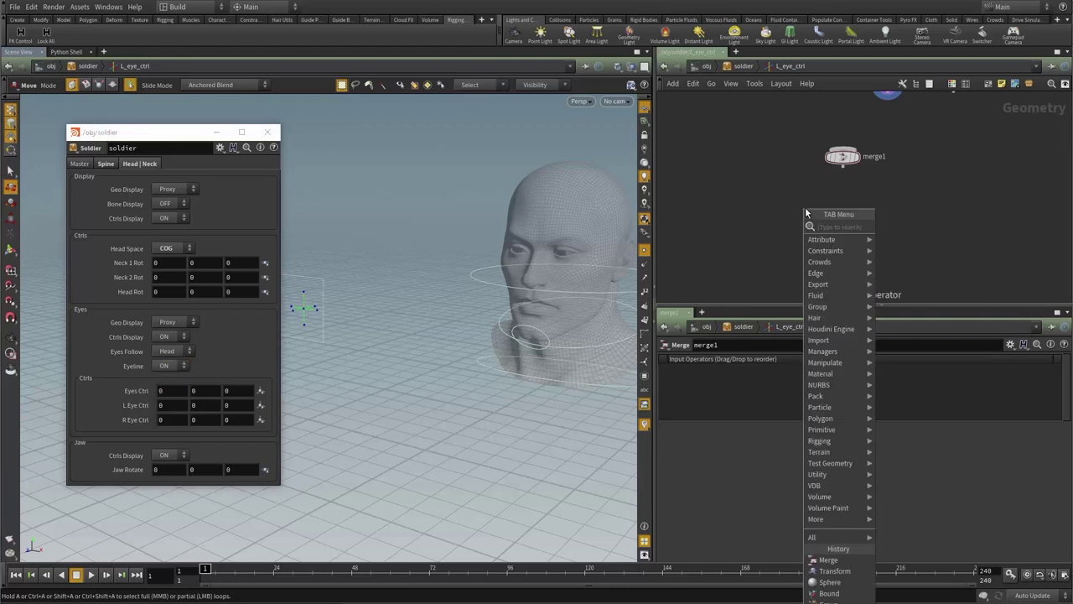
pyautogui.write('sw')
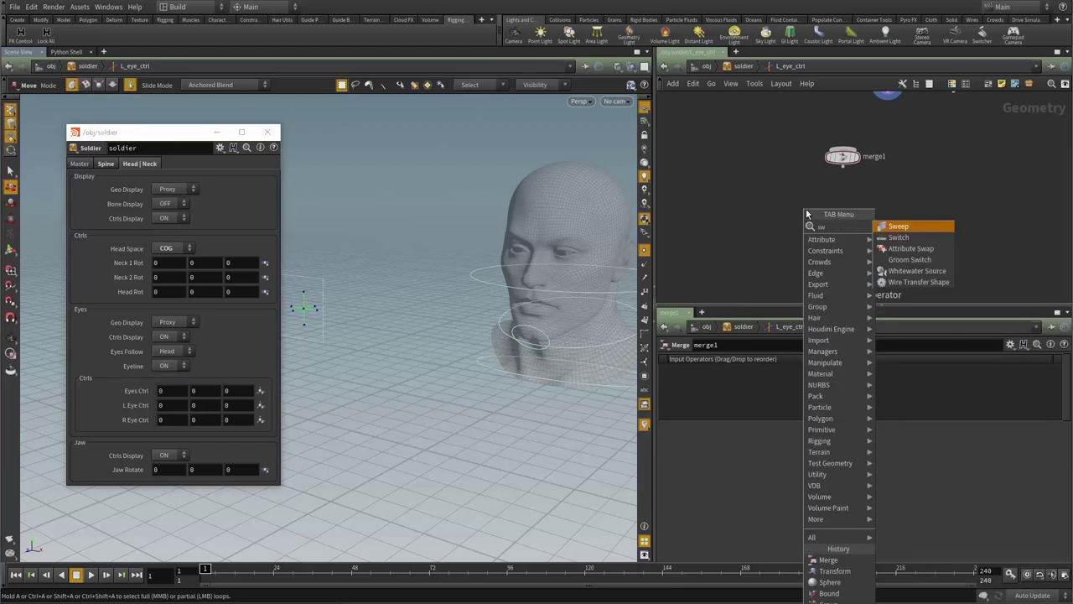
pyautogui.click(914, 238)
pyautogui.click(847, 244)
pyautogui.moveTo(846, 242); pyautogui.dragTo(801, 270)
pyautogui.moveTo(868, 218); pyautogui.dragTo(869, 237, button='middle')
pyautogui.moveTo(844, 176); pyautogui.dragTo(934, 215)
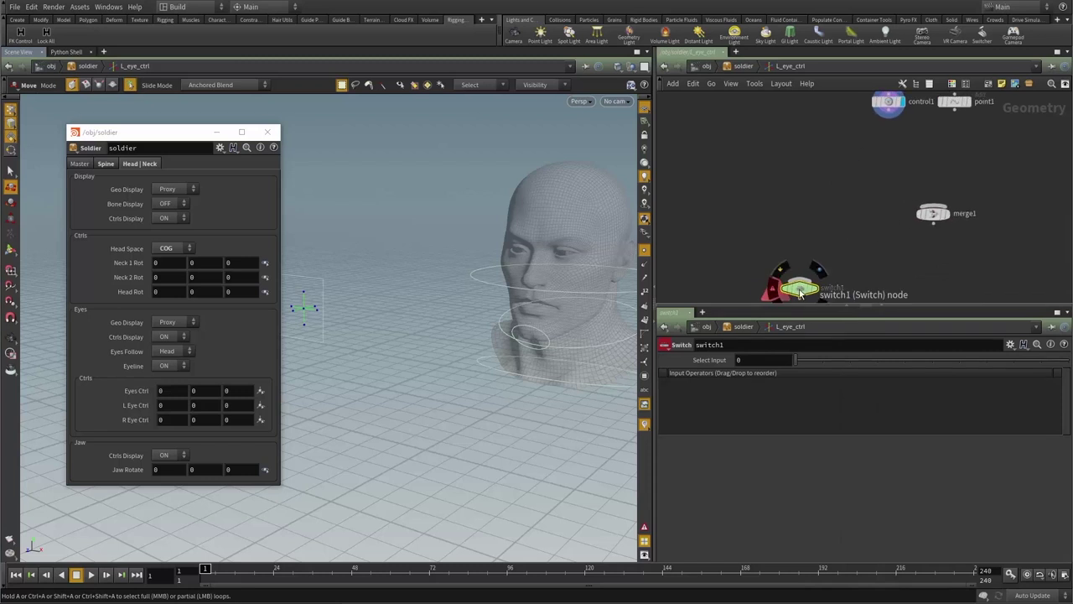
pyautogui.moveTo(800, 288); pyautogui.dragTo(889, 275)
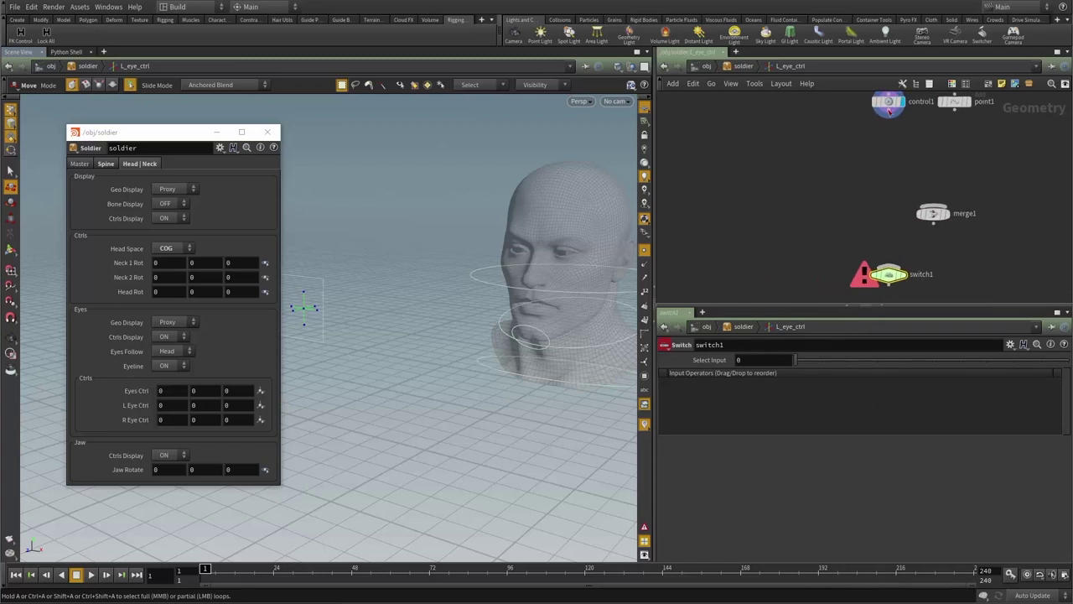
# - Set Eyeline to OFF, change its channel default to 0 in the soldier asset's type properties, and save the asset definition
pyautogui.click(184, 365)
pyautogui.click(169, 375)
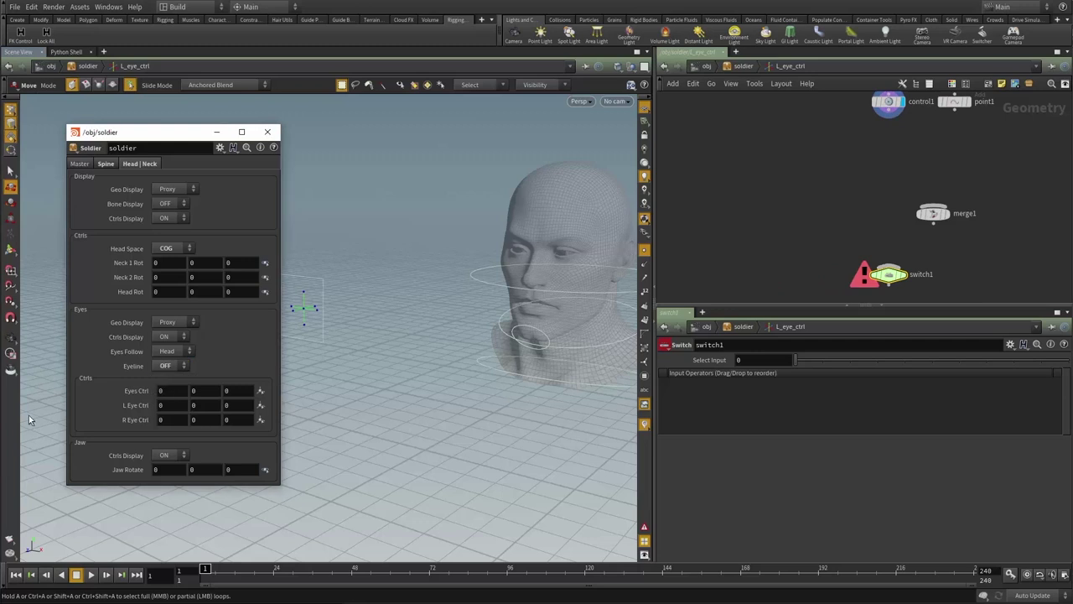
pyautogui.rightClick(744, 67)
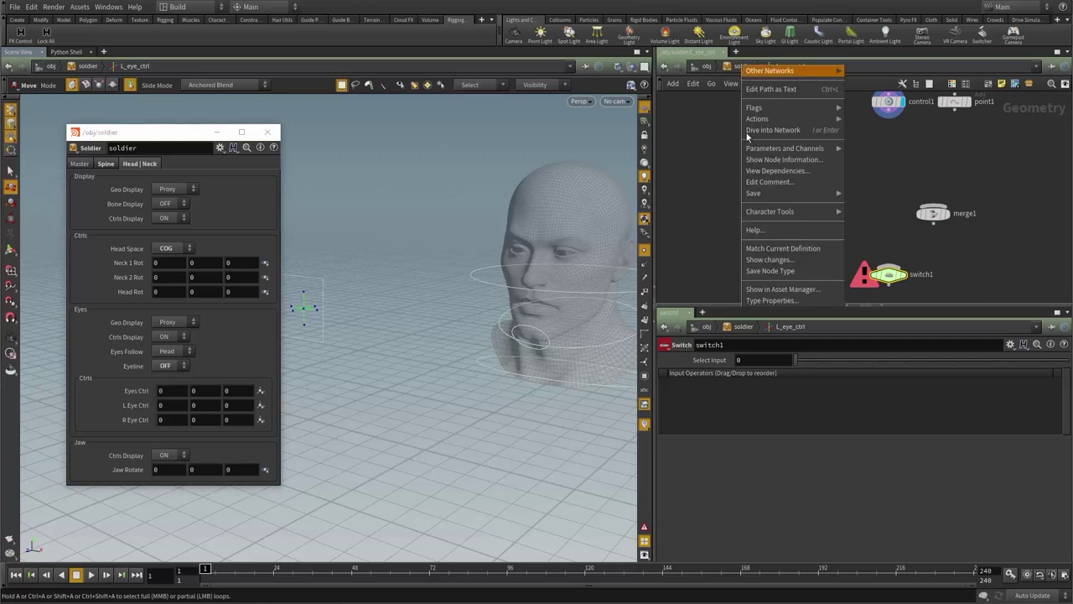
pyautogui.click(765, 301)
pyautogui.scroll(-5, 336, 436)
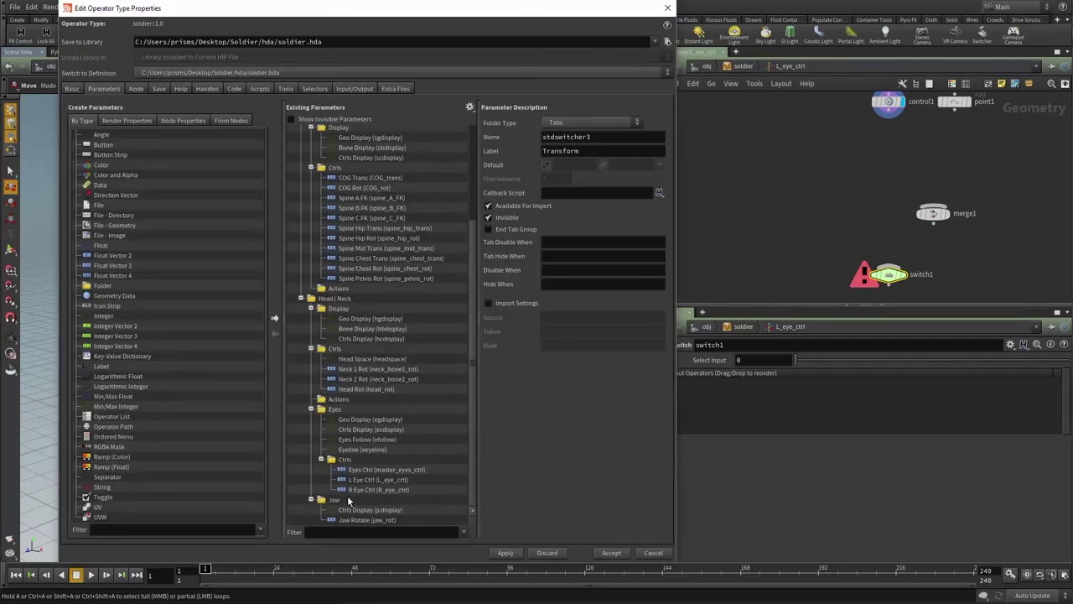
pyautogui.click(331, 450)
pyautogui.click(539, 122)
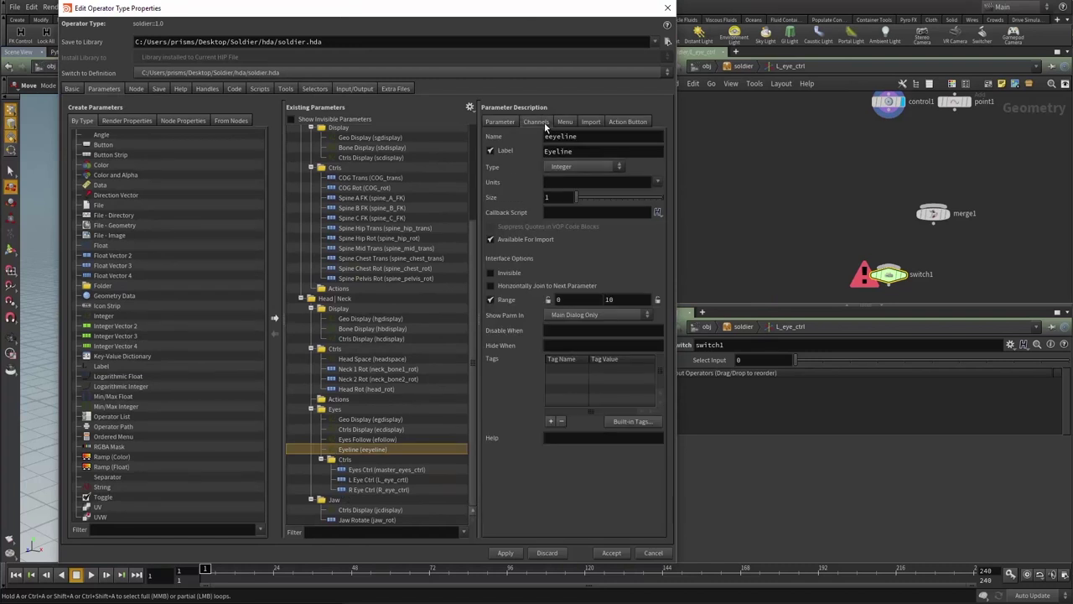
pyautogui.click(534, 172)
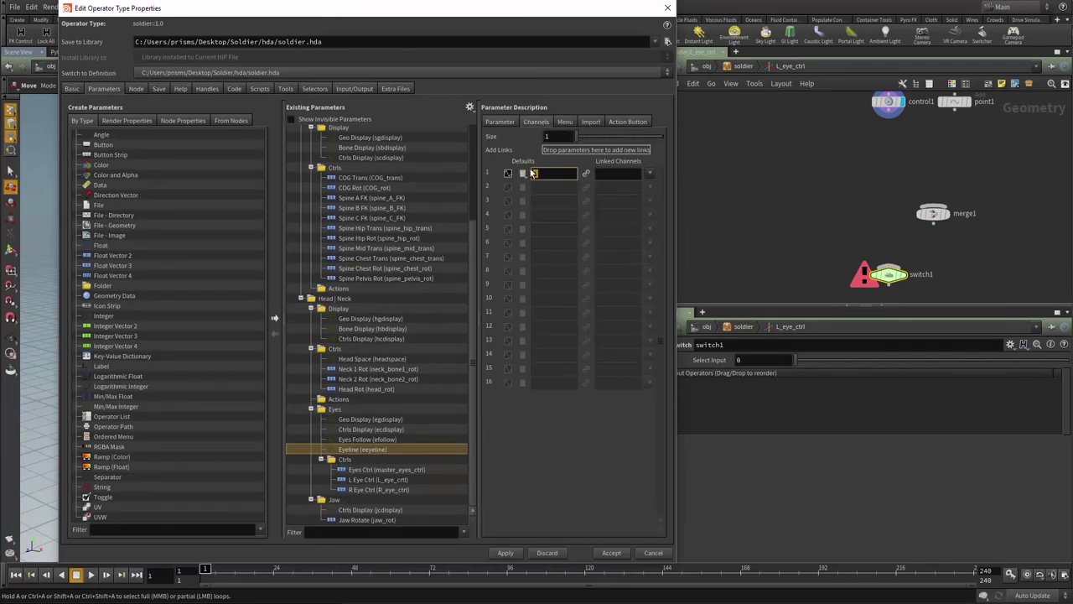
pyautogui.write('0')
pyautogui.press('Return')
pyautogui.click(613, 553)
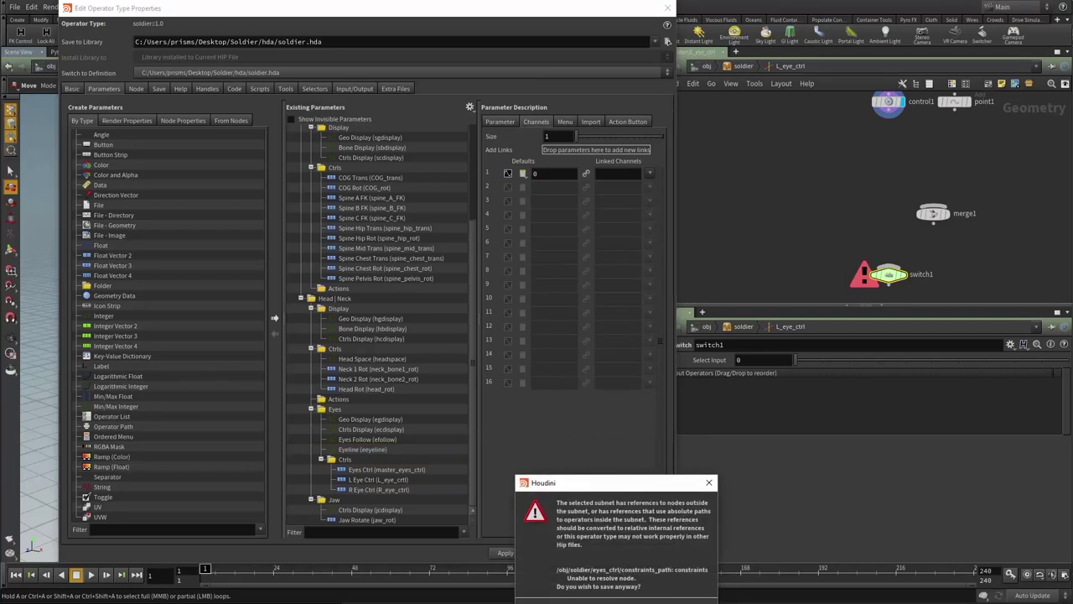
pyautogui.click(619, 603)
pyautogui.click(168, 367)
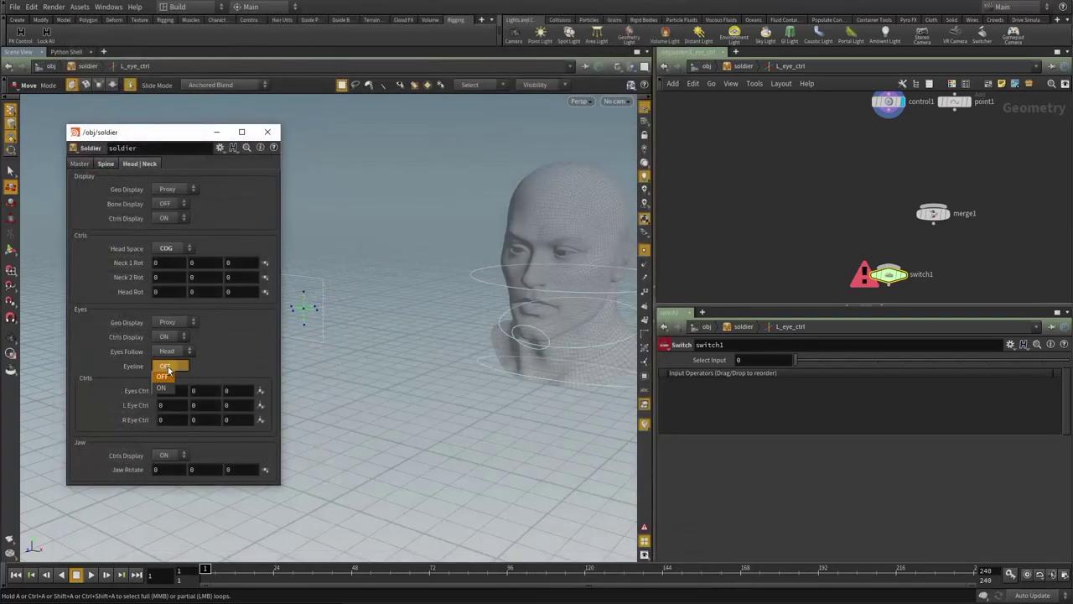
pyautogui.click(163, 377)
pyautogui.click(164, 377)
# - Link switch1's Select Input to the eyes' Eyeline parameter by channel reference
pyautogui.moveTo(900, 275); pyautogui.dragTo(900, 283)
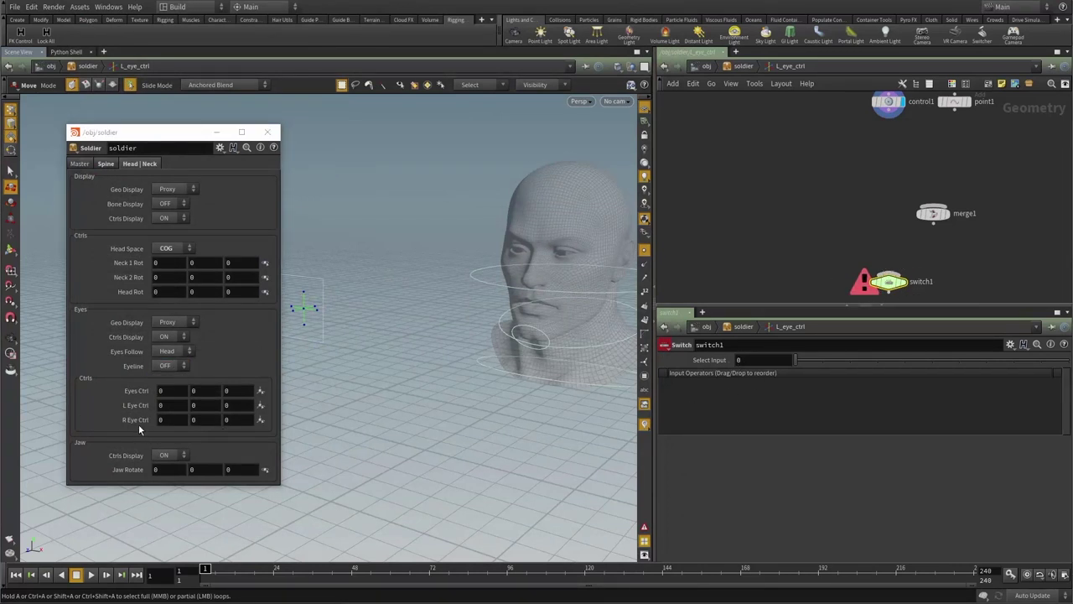
pyautogui.moveTo(130, 367); pyautogui.dragTo(773, 363)
pyautogui.click(784, 388)
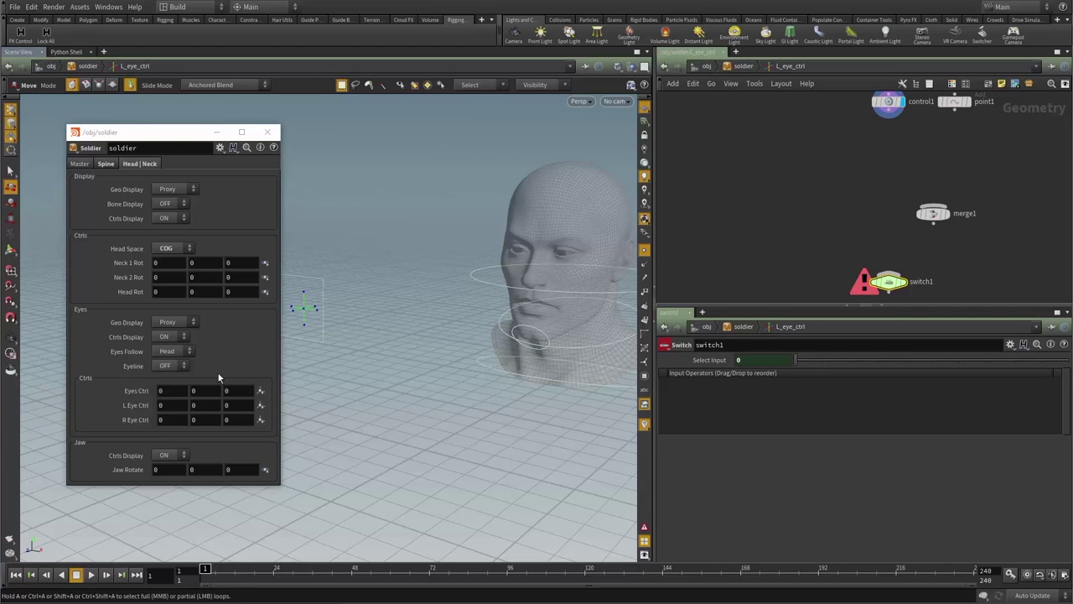
# - Test the link to switch1 by switching Eyeline ON and back OFF
pyautogui.click(177, 366)
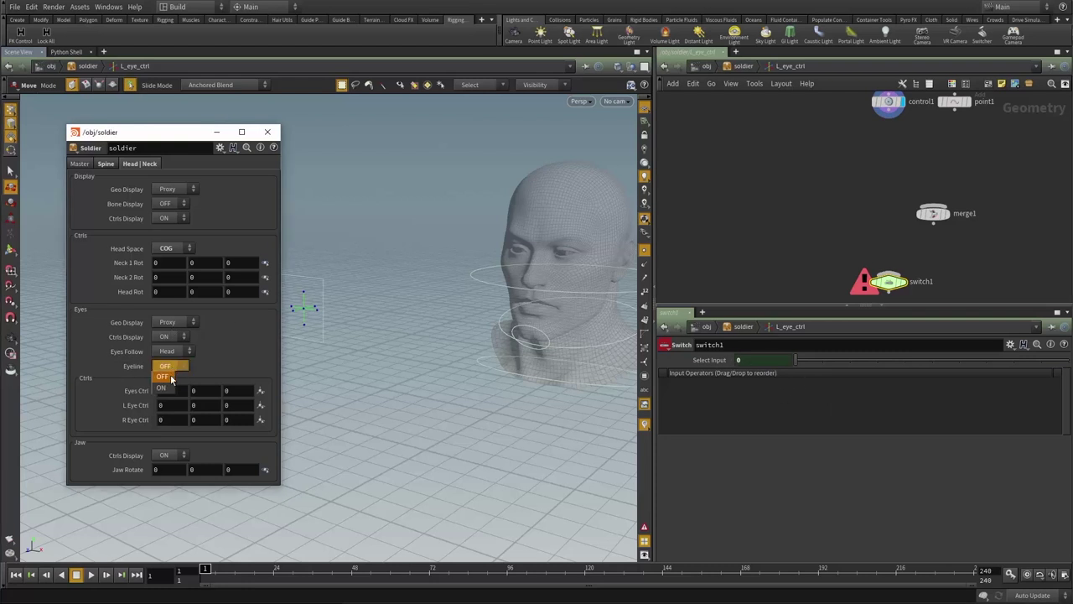
pyautogui.click(164, 390)
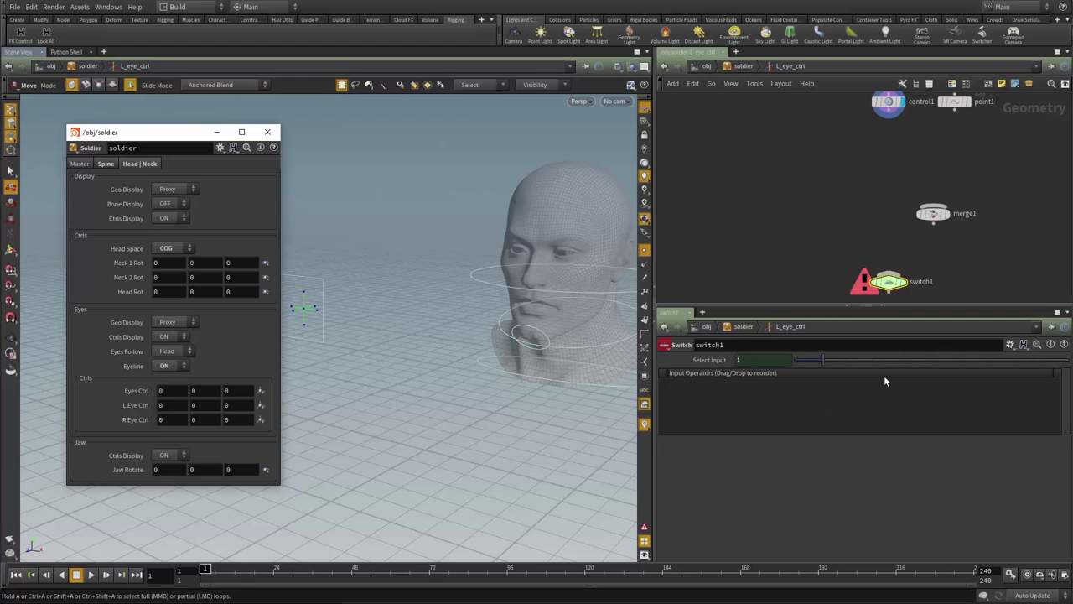
pyautogui.click(178, 366)
pyautogui.click(164, 369)
# - Connect control1 as the first input and merge1 as the second input of switch1
pyautogui.moveTo(826, 244); pyautogui.dragTo(788, 241, button='middle')
pyautogui.moveTo(881, 220); pyautogui.dragTo(948, 226)
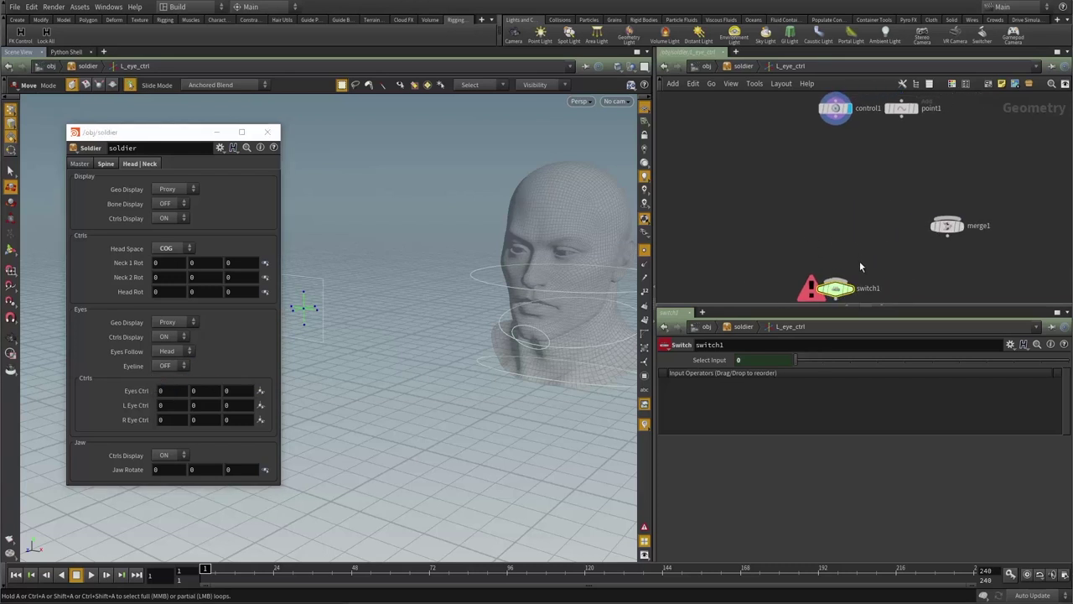
pyautogui.click(835, 123)
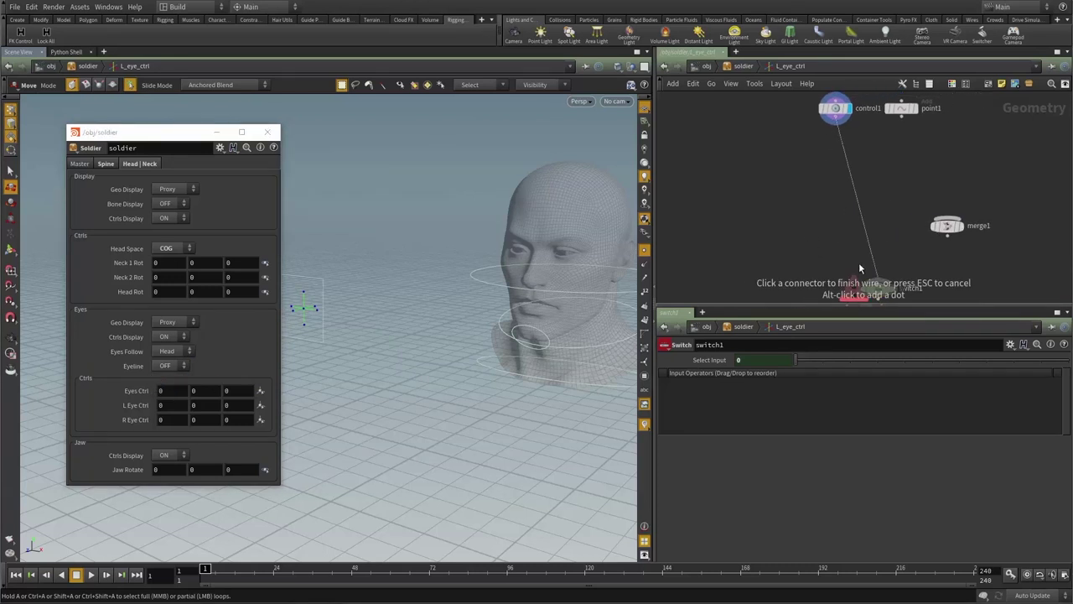
pyautogui.click(858, 271)
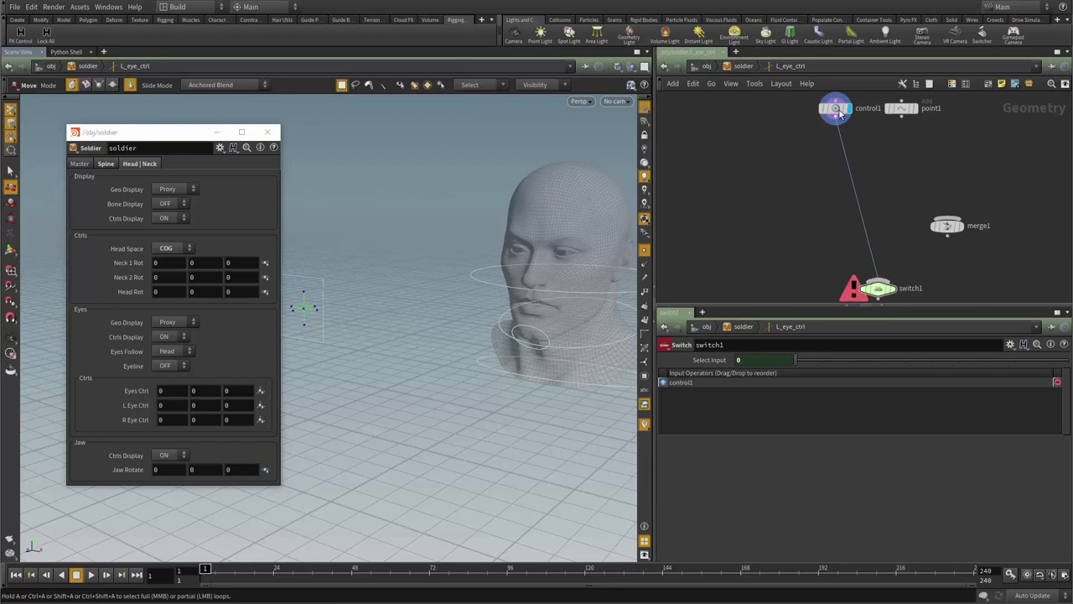
pyautogui.moveTo(948, 254); pyautogui.dragTo(934, 242, button='middle')
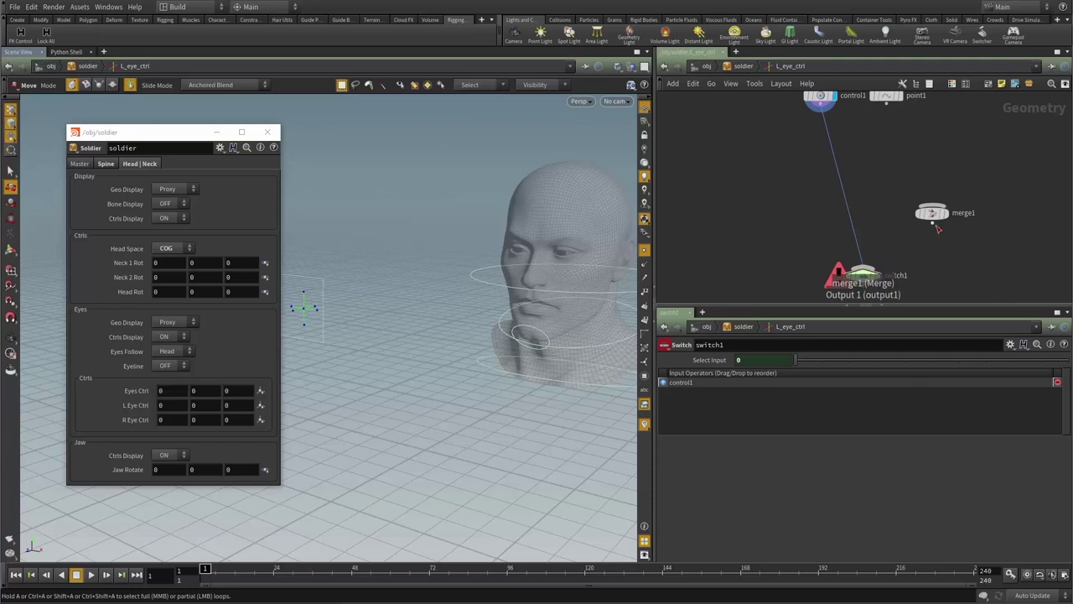
pyautogui.click(933, 224)
pyautogui.click(881, 269)
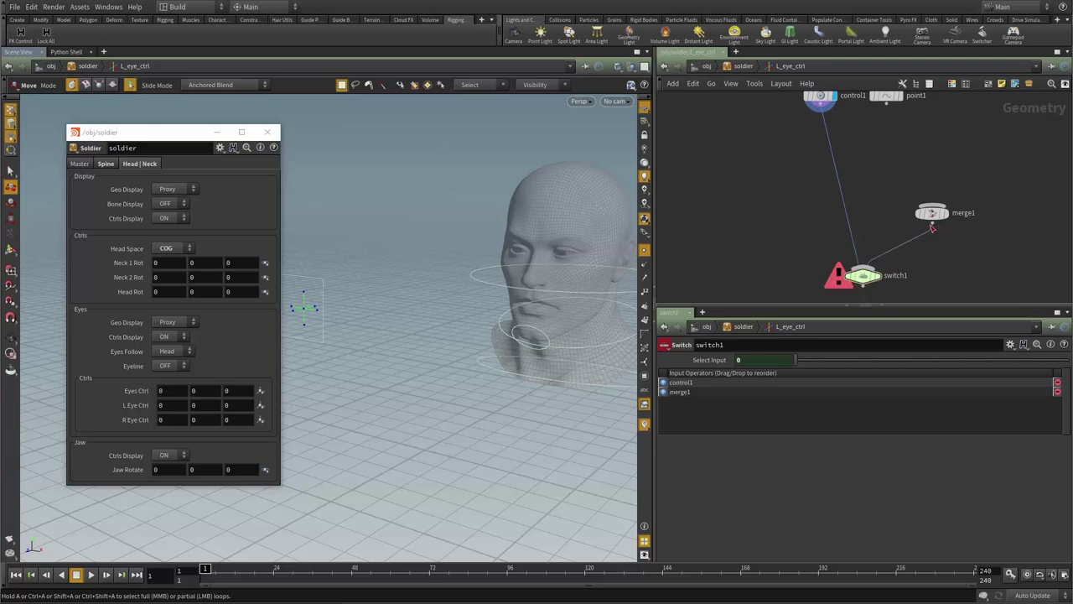
# - Connect control1 to merge1 and place merge1 slightly lower in the network
pyautogui.moveTo(921, 247); pyautogui.dragTo(824, 259, button='middle')
pyautogui.moveTo(894, 235); pyautogui.dragTo(895, 233, button='middle')
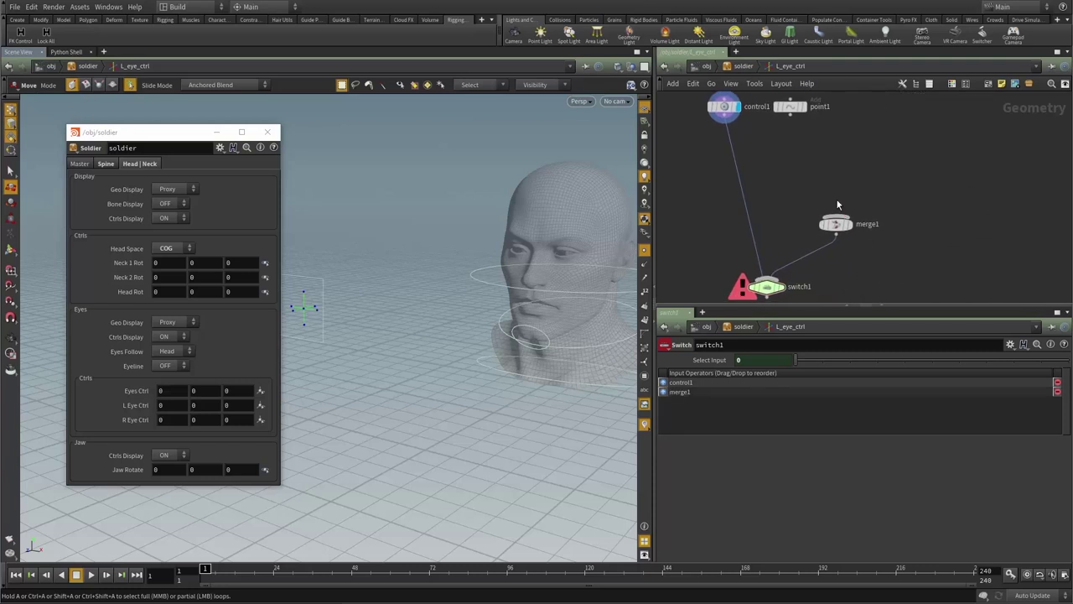
pyautogui.click(725, 121)
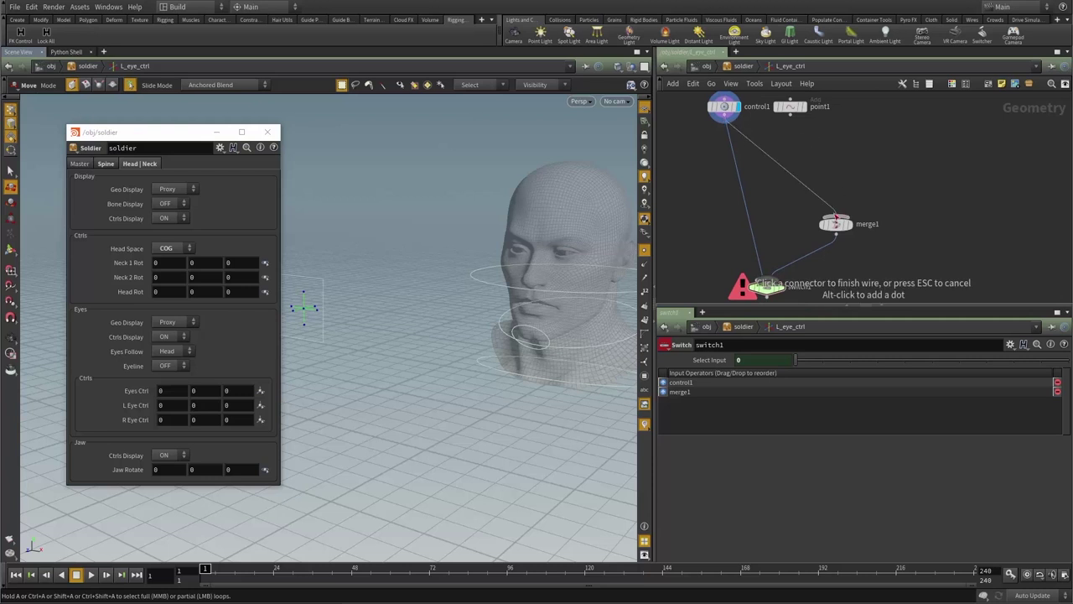
pyautogui.click(837, 228)
pyautogui.moveTo(839, 230); pyautogui.dragTo(832, 244)
pyautogui.moveTo(918, 189); pyautogui.dragTo(883, 193, button='middle')
pyautogui.scroll(-1, 870, 169)
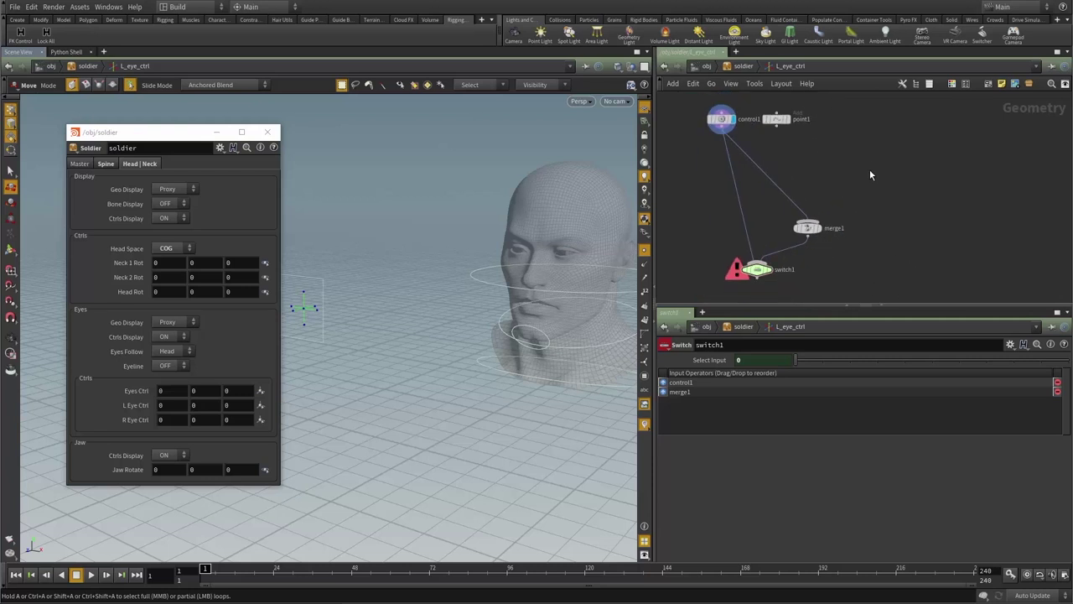
# - Add an Object Merge node to the L_eye_ctrl network, to the right of point1
pyautogui.moveTo(843, 128); pyautogui.dragTo(819, 141, button='middle')
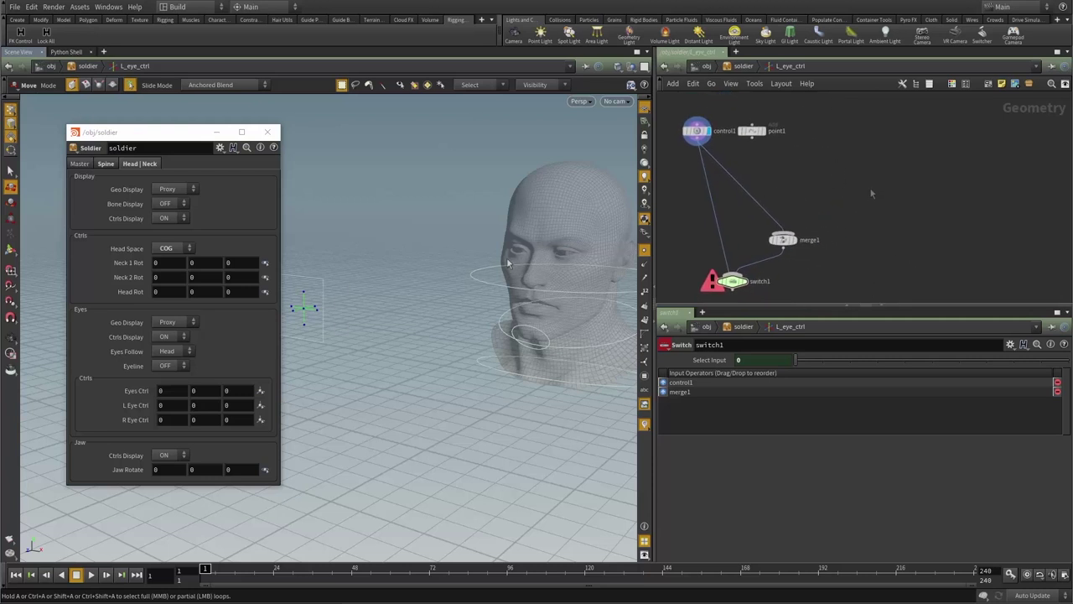
pyautogui.scroll(-2, 860, 199)
pyautogui.press('Tab')
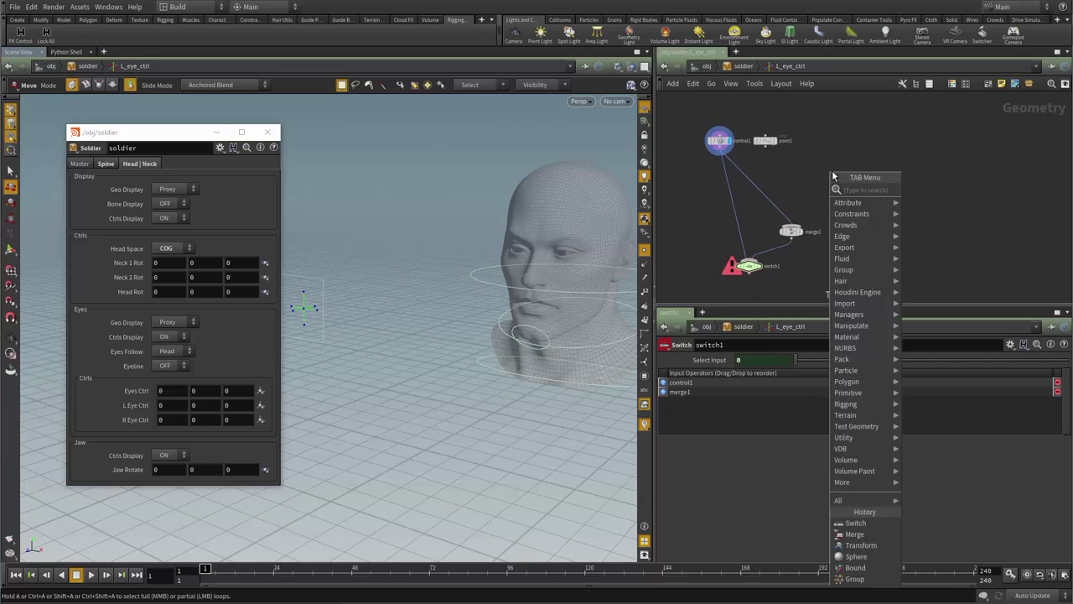
pyautogui.write('op')
pyautogui.press('Escape')
pyautogui.press('Tab')
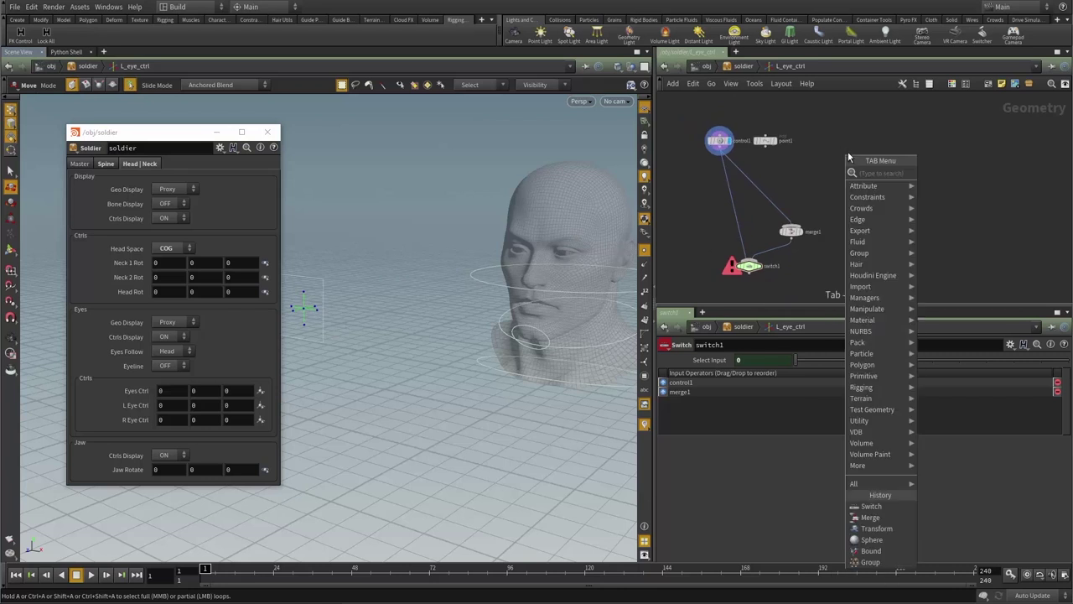
pyautogui.write('ob')
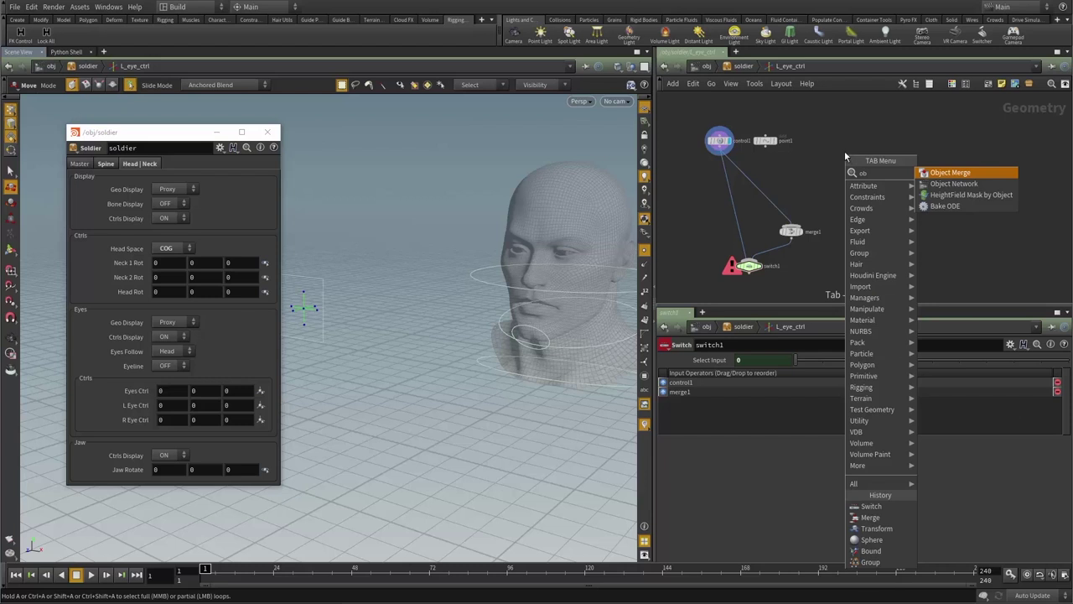
pyautogui.click(941, 173)
pyautogui.click(833, 161)
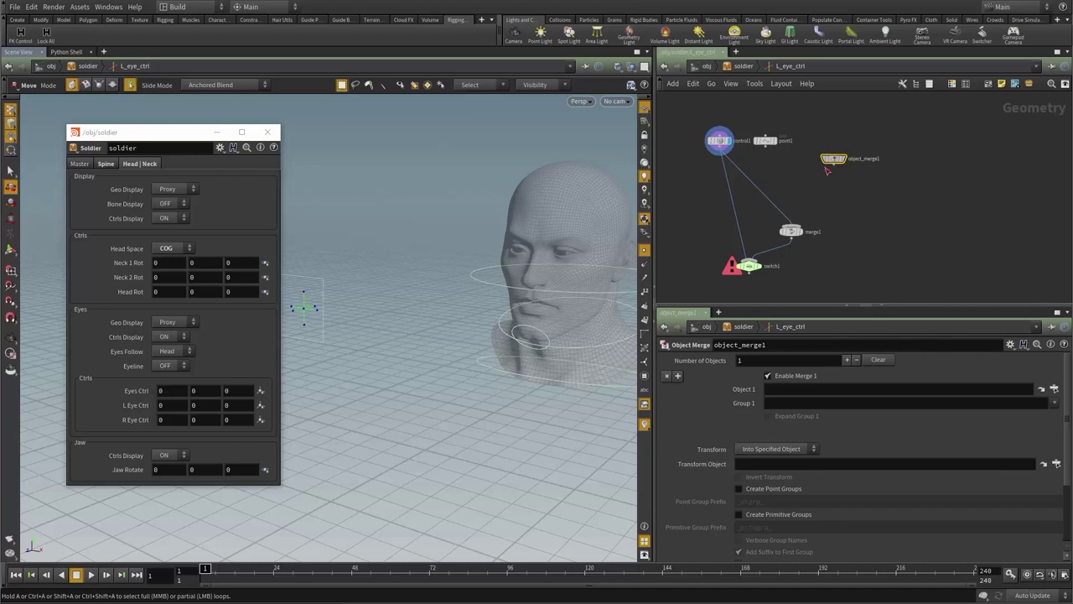
# - Set Object 1 of object_merge1 to L_eye_root's point1, exported as the relative path ../../L_eye_root/point1
pyautogui.click(776, 389)
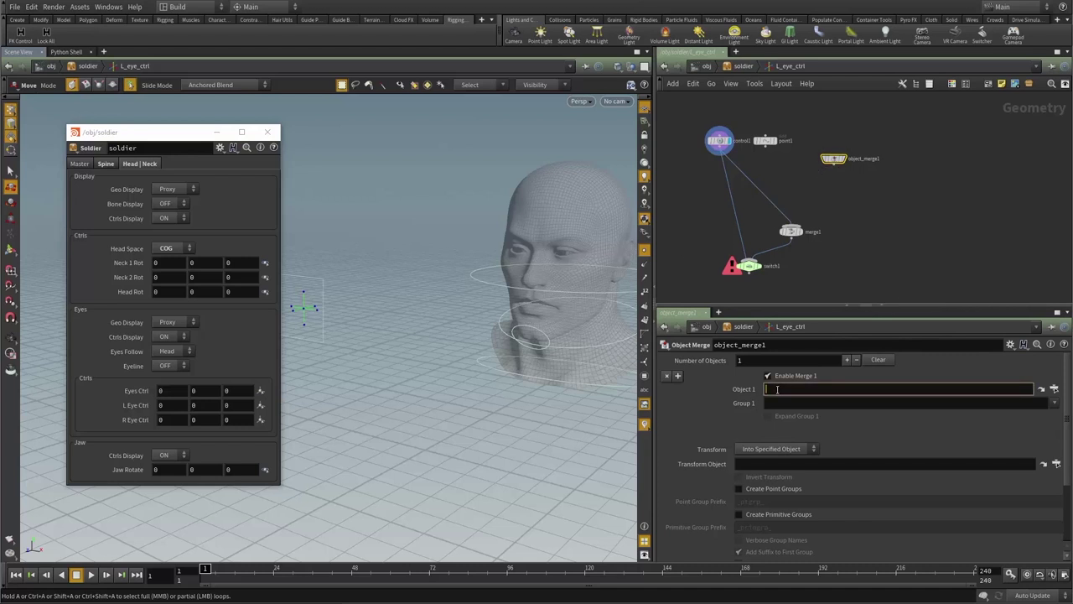
pyautogui.click(1055, 389)
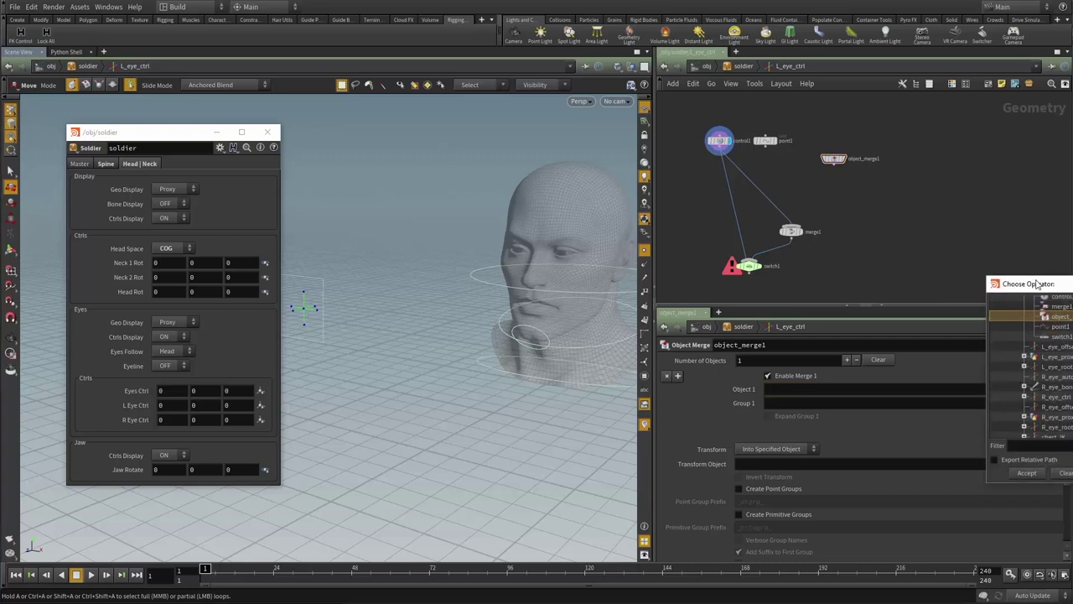
pyautogui.moveTo(1038, 283); pyautogui.dragTo(534, 116)
pyautogui.moveTo(553, 313); pyautogui.dragTo(553, 513)
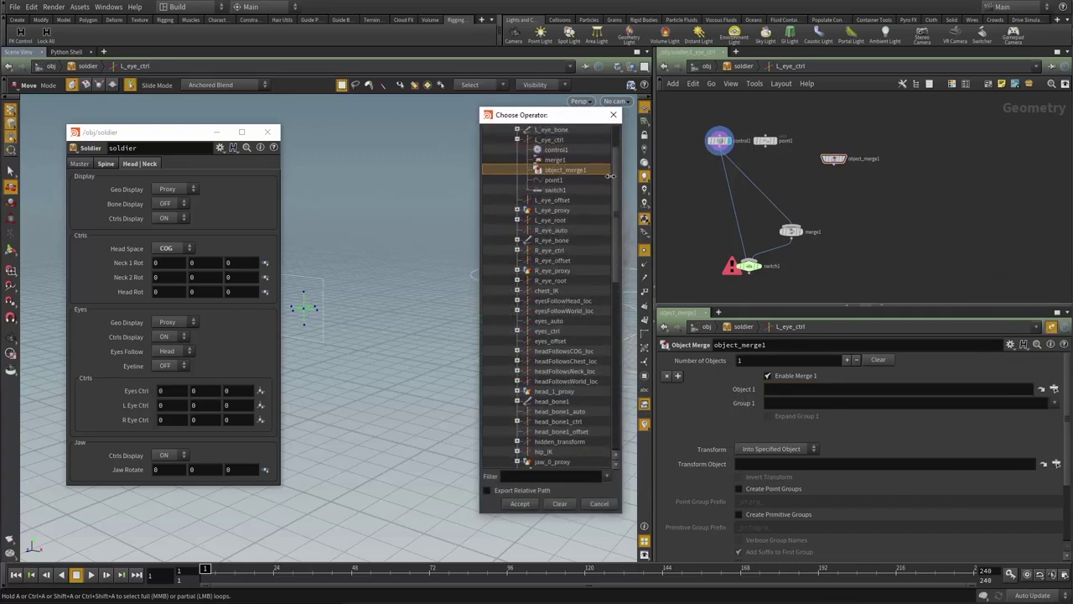
pyautogui.scroll(3, 618, 165)
pyautogui.click(518, 192)
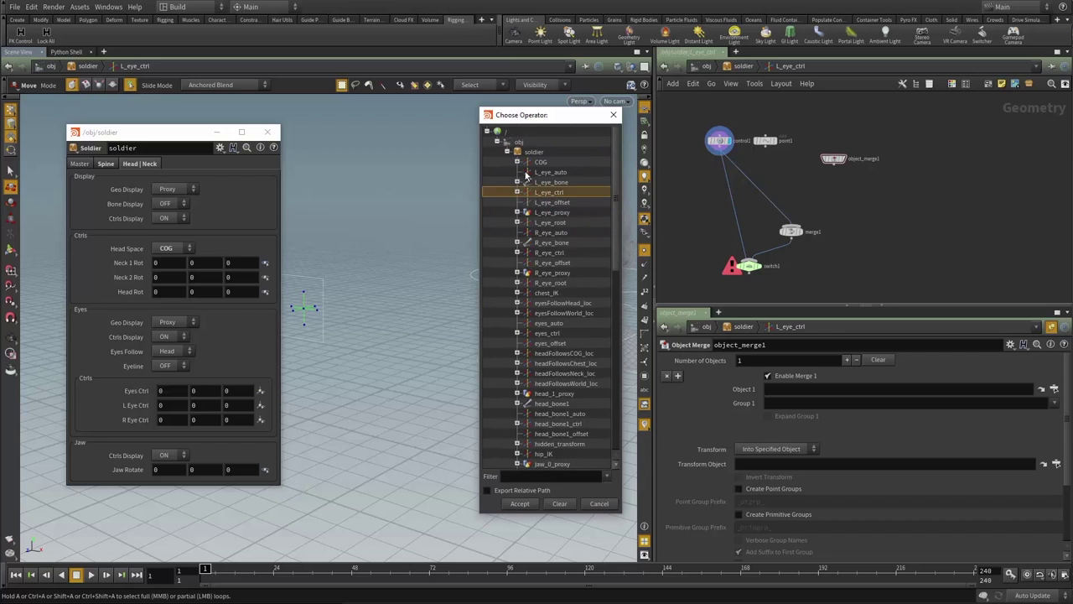
pyautogui.click(518, 223)
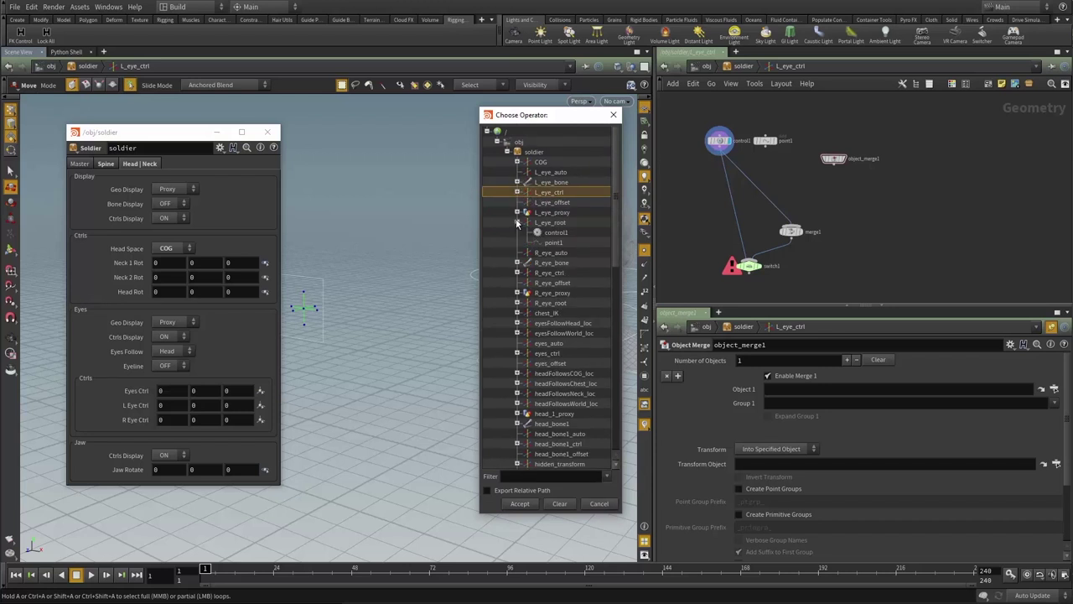
pyautogui.click(550, 243)
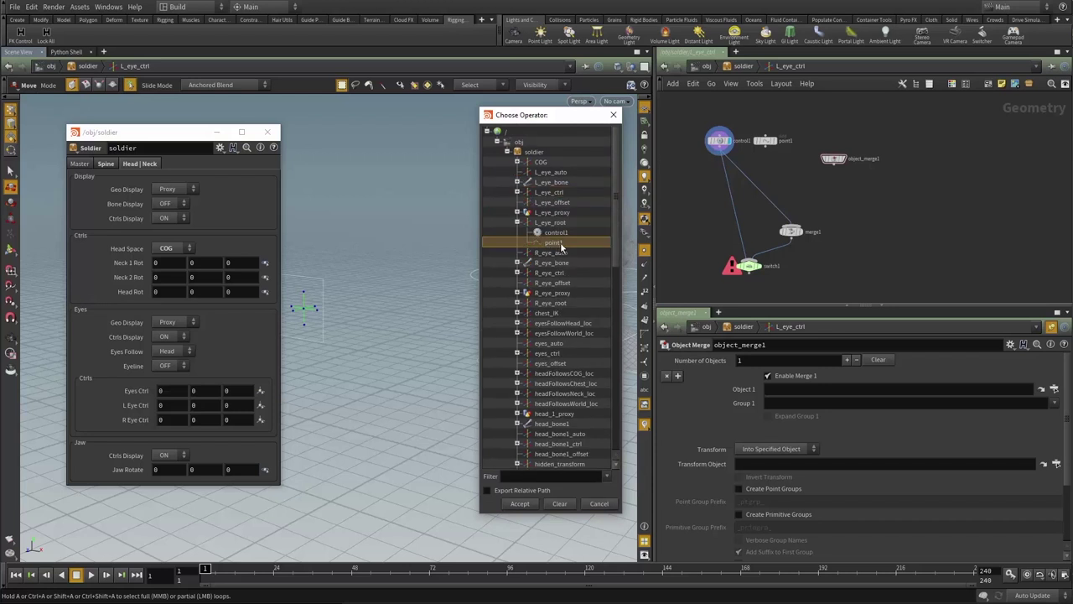
pyautogui.click(491, 491)
pyautogui.click(520, 504)
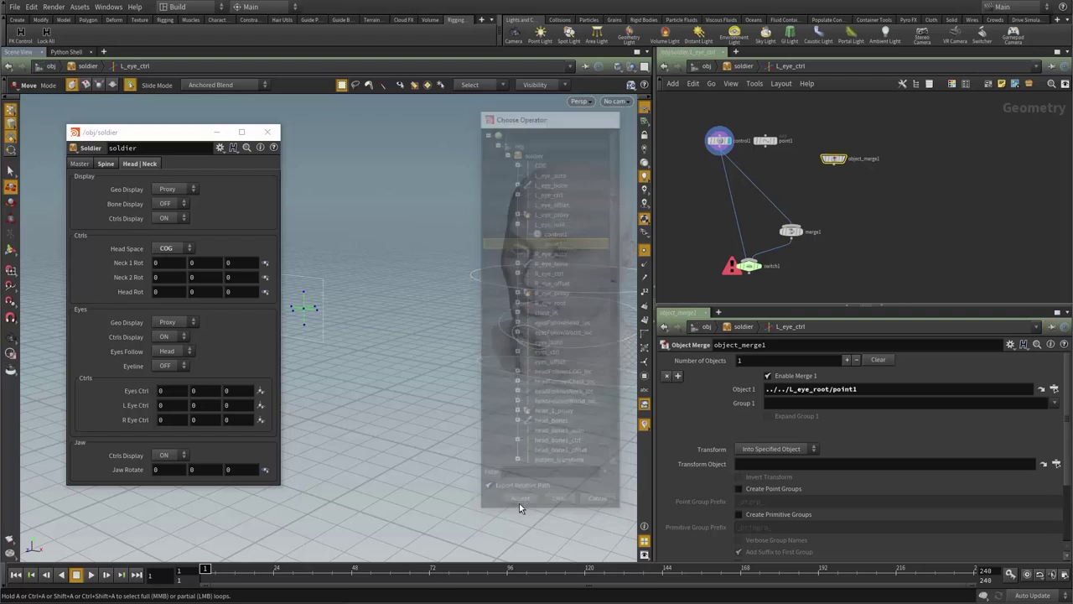
# - Set object_merge1's Transform to Into This Object and check the eye area of the head
pyautogui.click(769, 448)
pyautogui.click(765, 472)
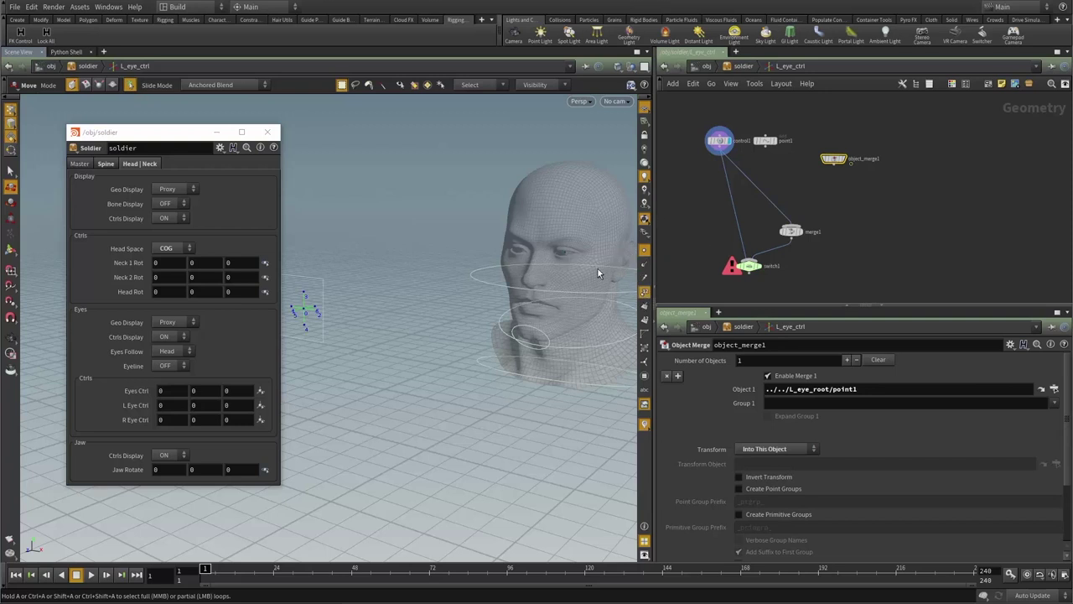
pyautogui.scroll(10, 598, 268)
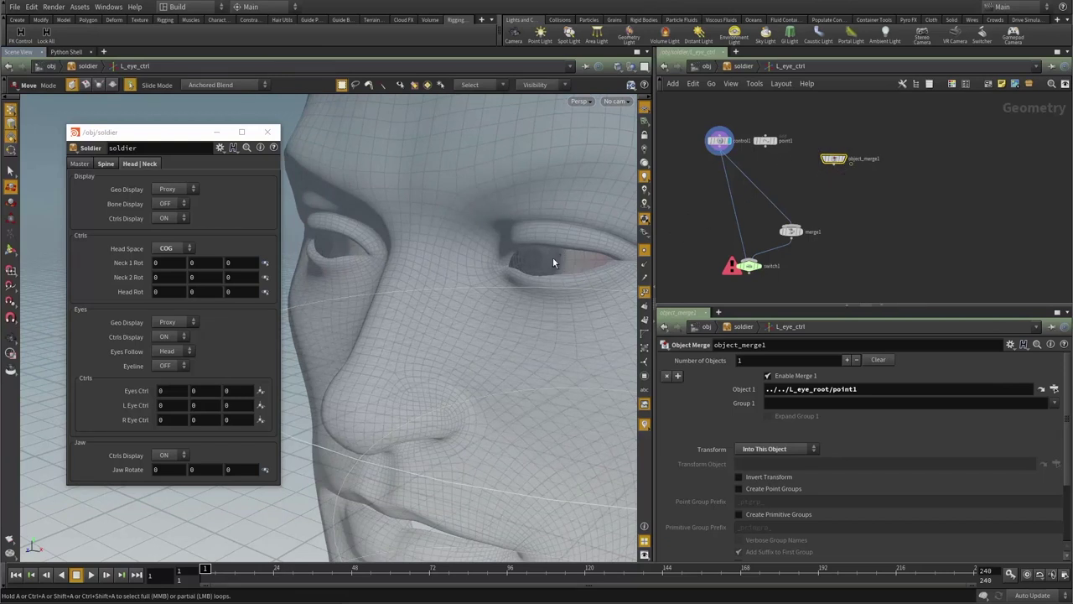
pyautogui.scroll(-10, 561, 254)
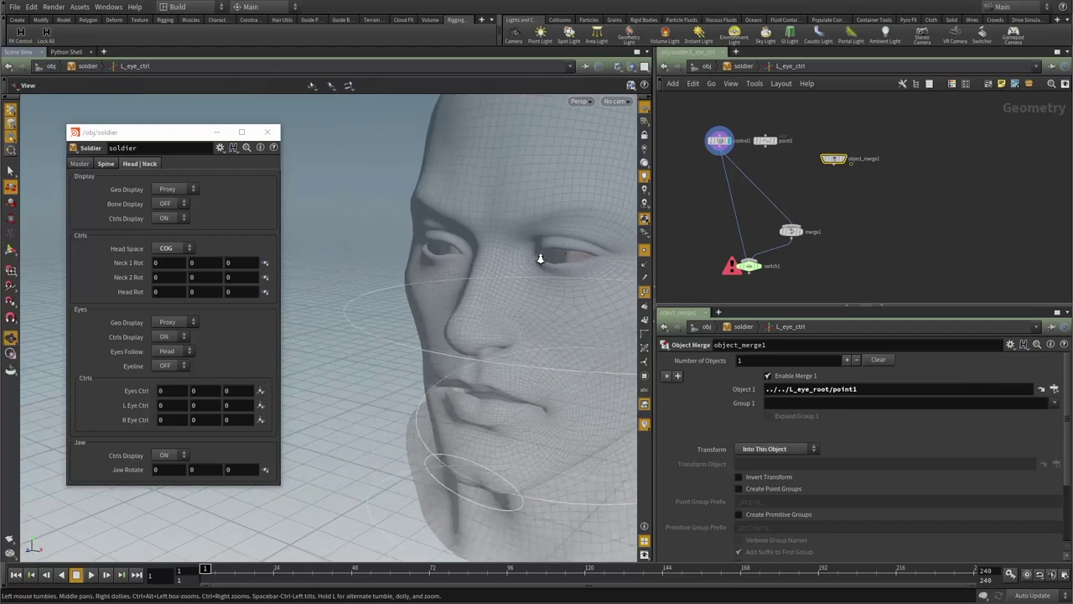
# - Shift object_merge1 slightly up and to the right, and place a new Merge node below it
pyautogui.moveTo(846, 161); pyautogui.dragTo(861, 151)
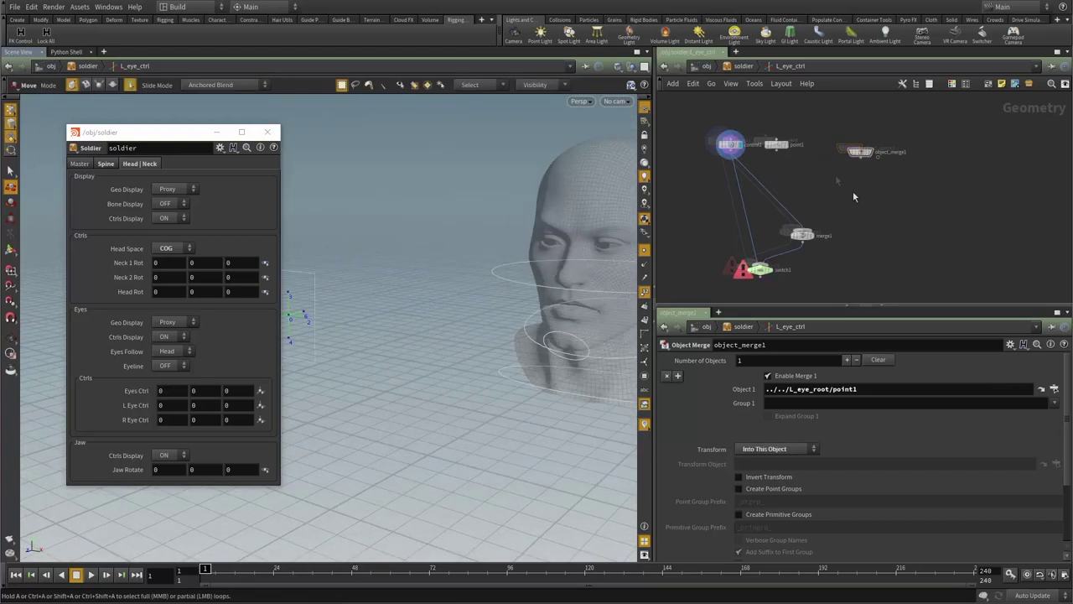
pyautogui.press('Tab')
pyautogui.write('merge')
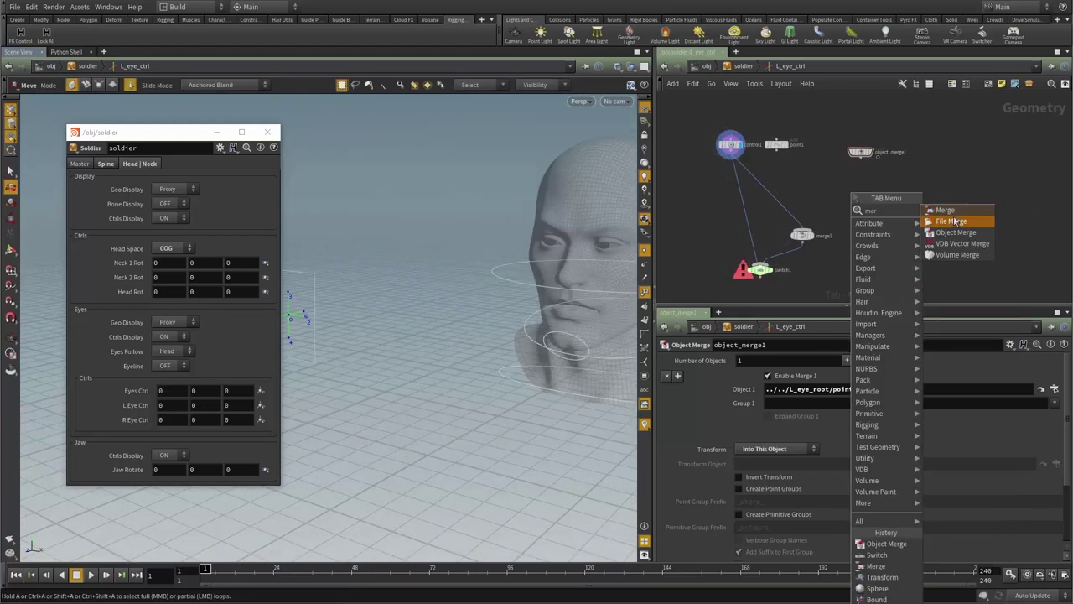
pyautogui.press('Return')
pyautogui.click(855, 187)
pyautogui.moveTo(745, 161); pyautogui.dragTo(856, 179)
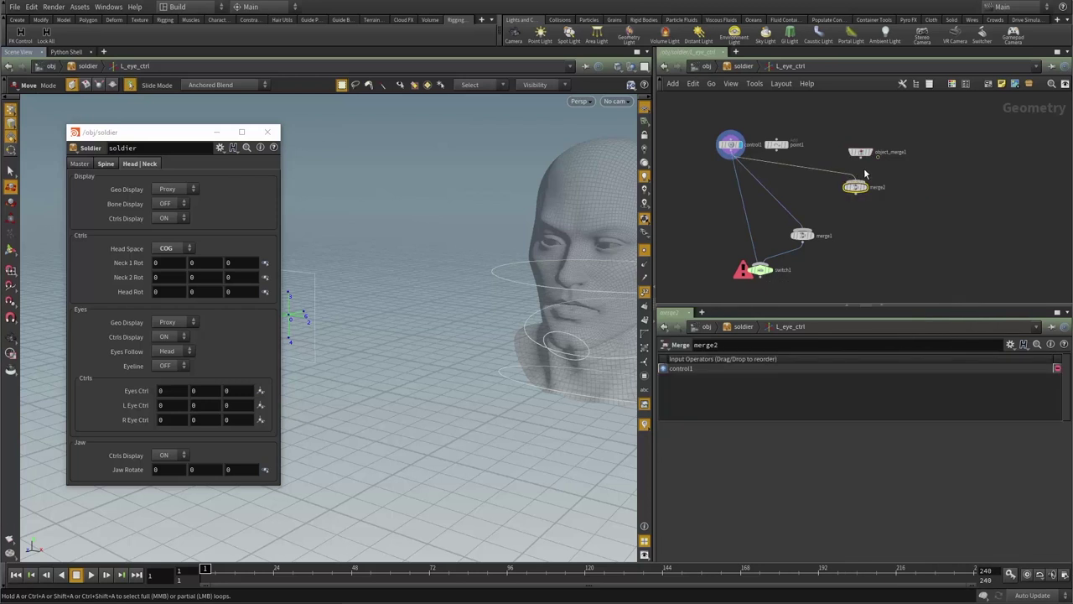
pyautogui.click(875, 173)
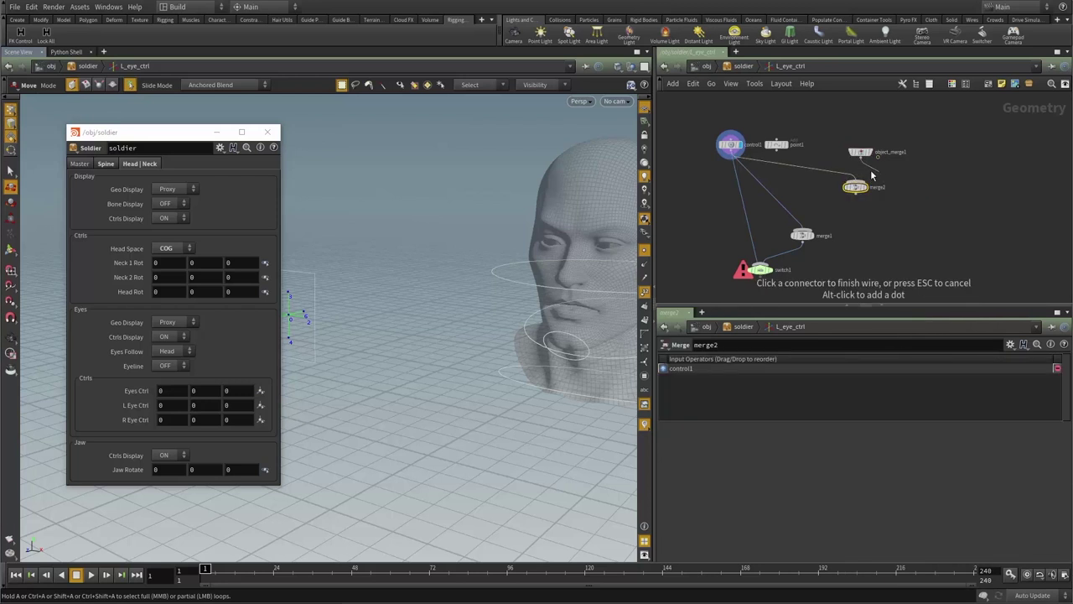
pyautogui.click(856, 179)
pyautogui.click(837, 179)
# - Connect point1 and object_merge1 as inputs of merge2 and turn on merge2's display flag
pyautogui.click(778, 152)
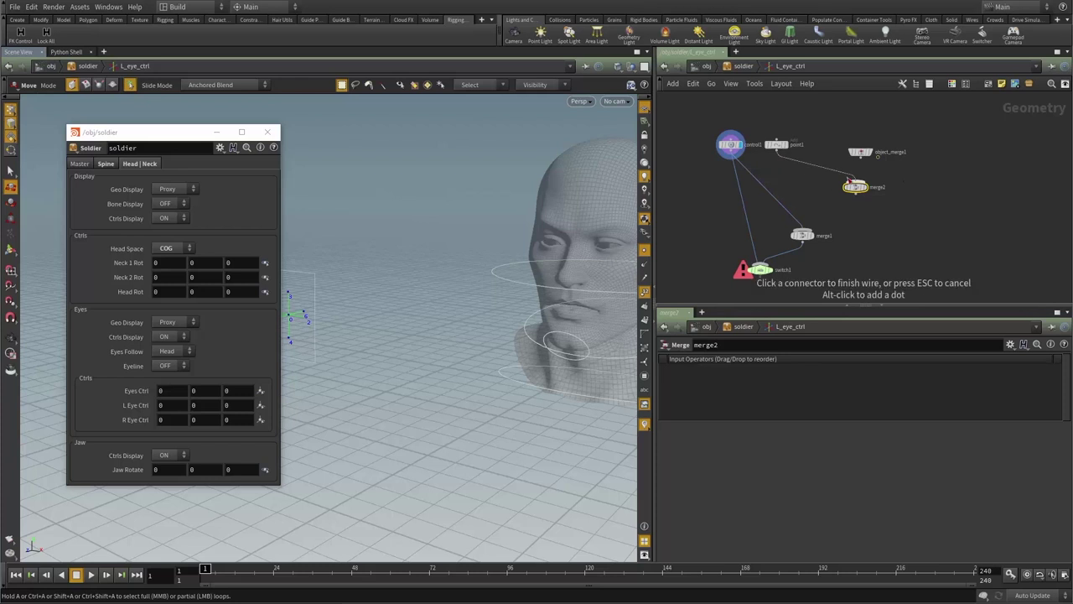
pyautogui.click(856, 179)
pyautogui.click(861, 159)
pyautogui.click(856, 180)
pyautogui.click(868, 192)
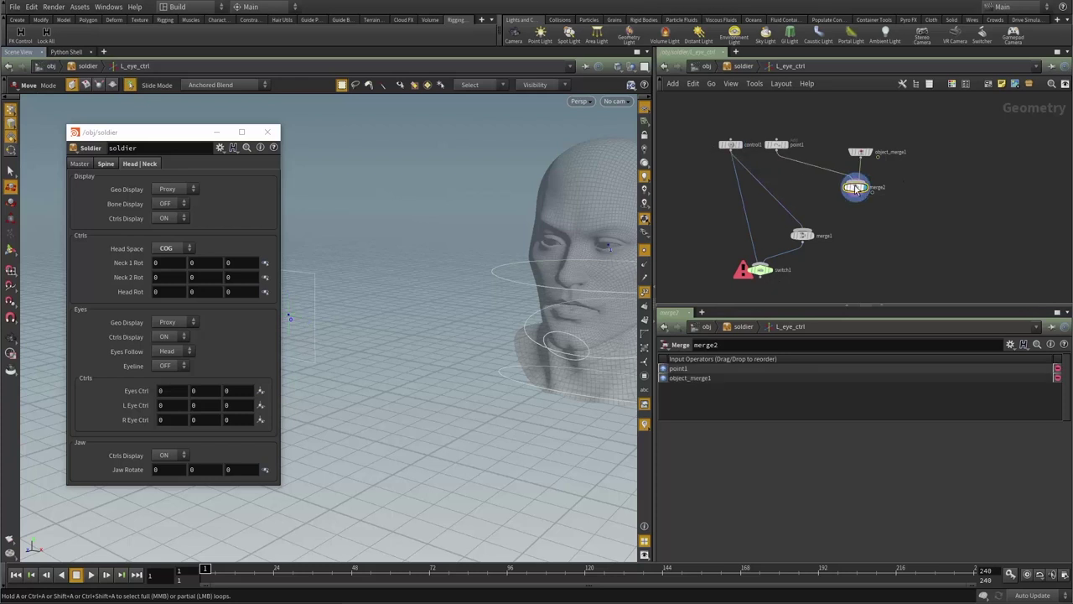
# - Examine merge2's two points with the other objects hidden and ghosted, moving the soldier parameter window aside
pyautogui.click(632, 66)
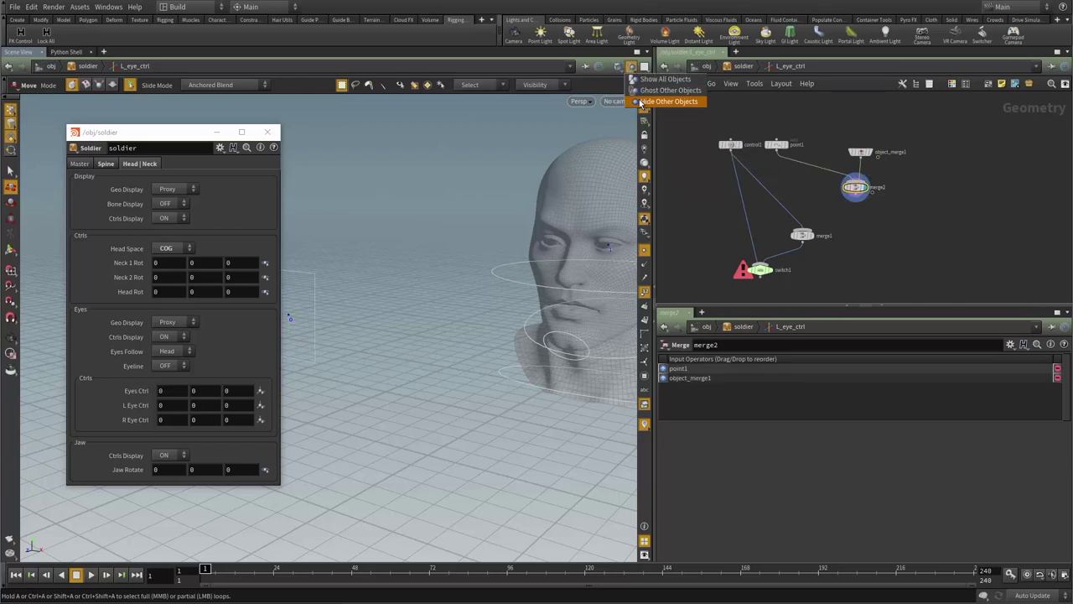
pyautogui.click(639, 102)
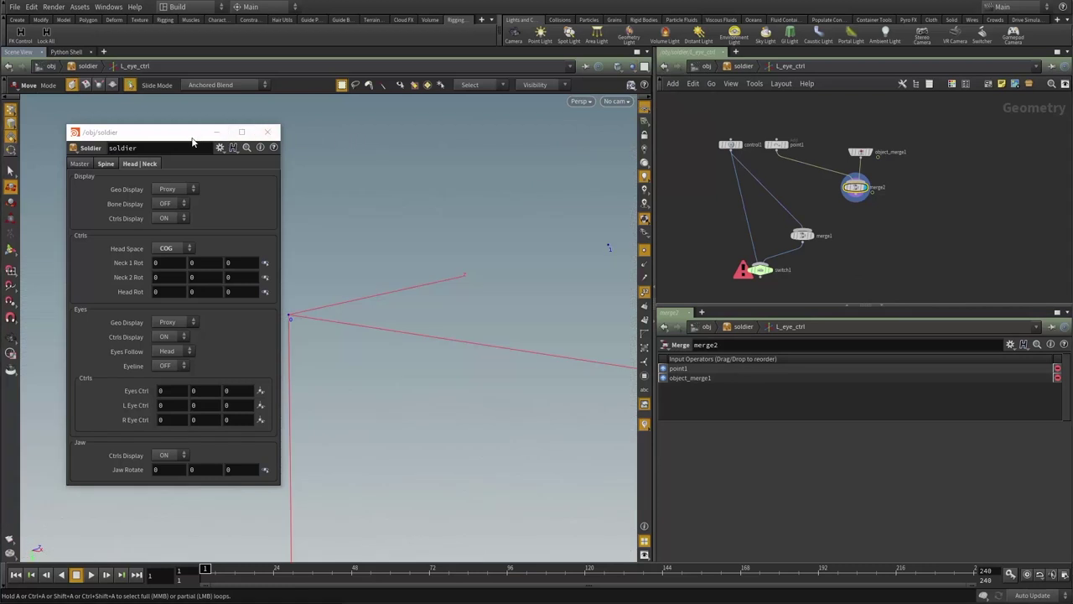
pyautogui.moveTo(192, 139); pyautogui.dragTo(48, 146)
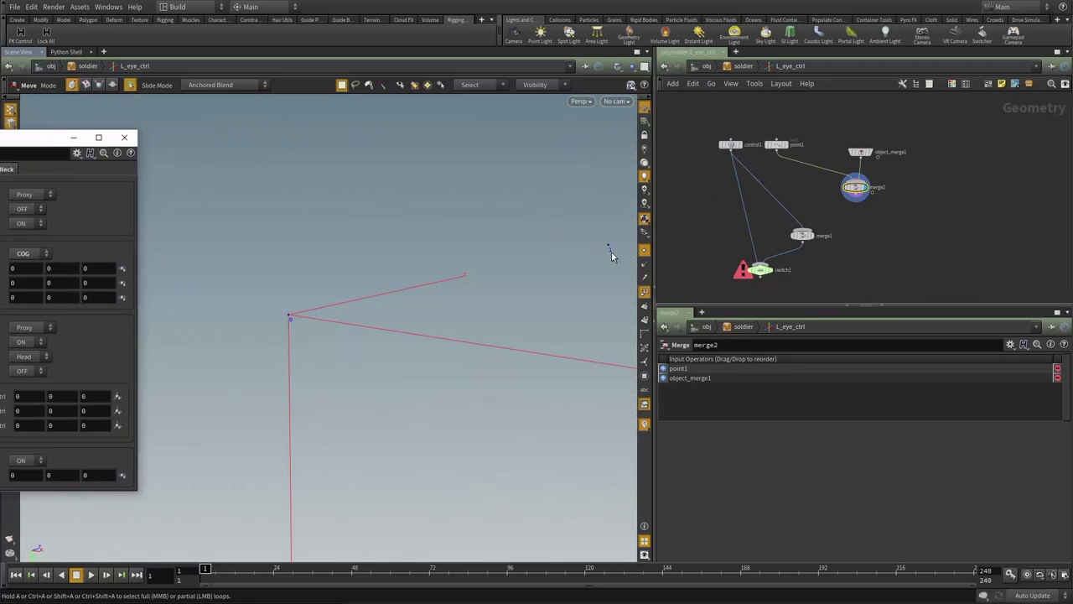
pyautogui.click(631, 67)
pyautogui.click(641, 91)
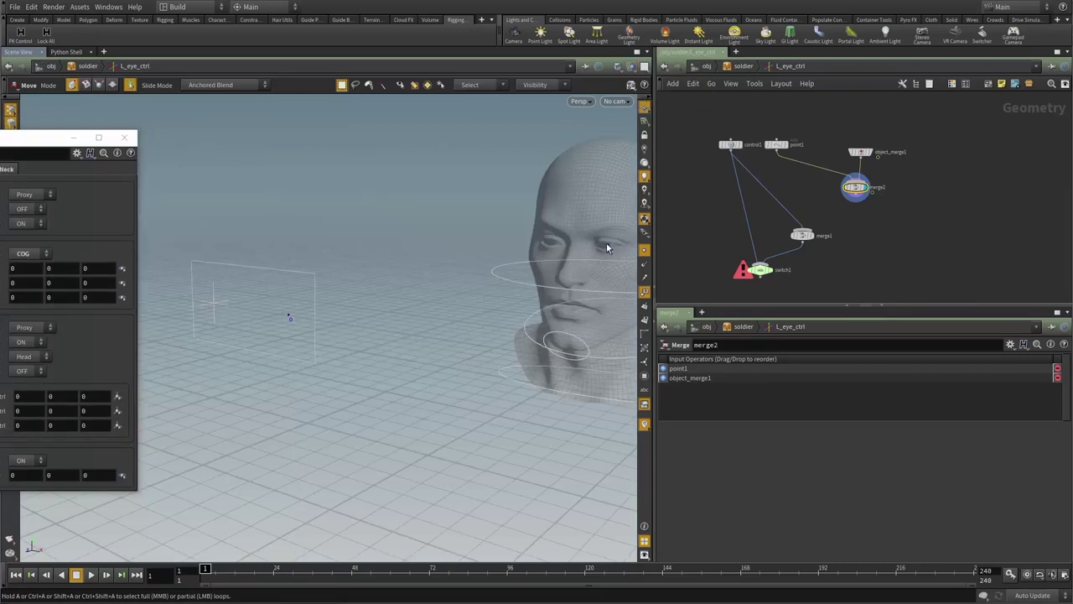
pyautogui.click(631, 84)
pyautogui.click(626, 102)
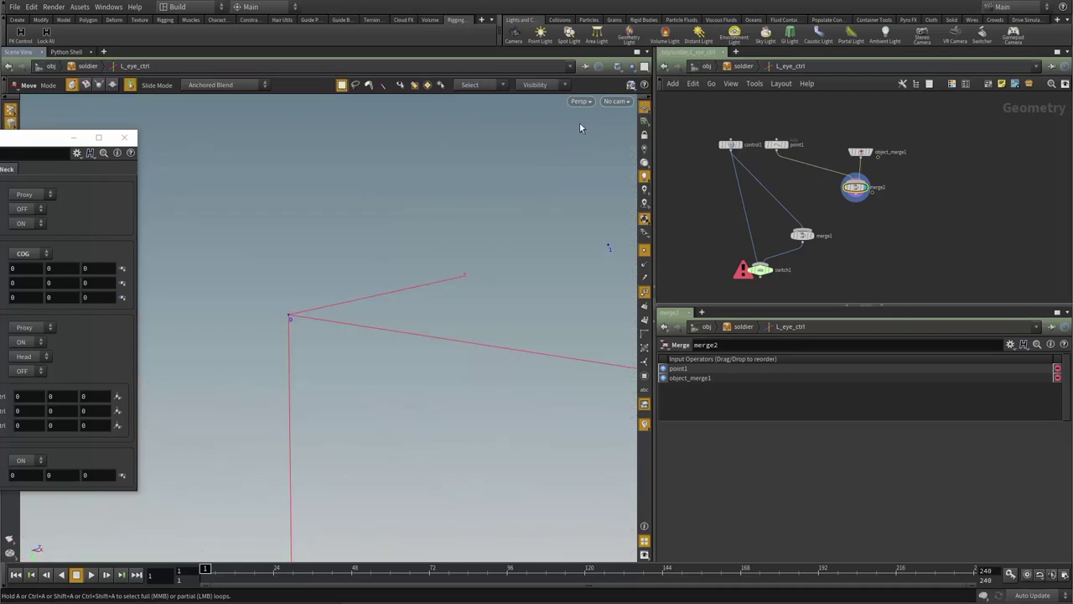
pyautogui.click(630, 84)
pyautogui.click(648, 90)
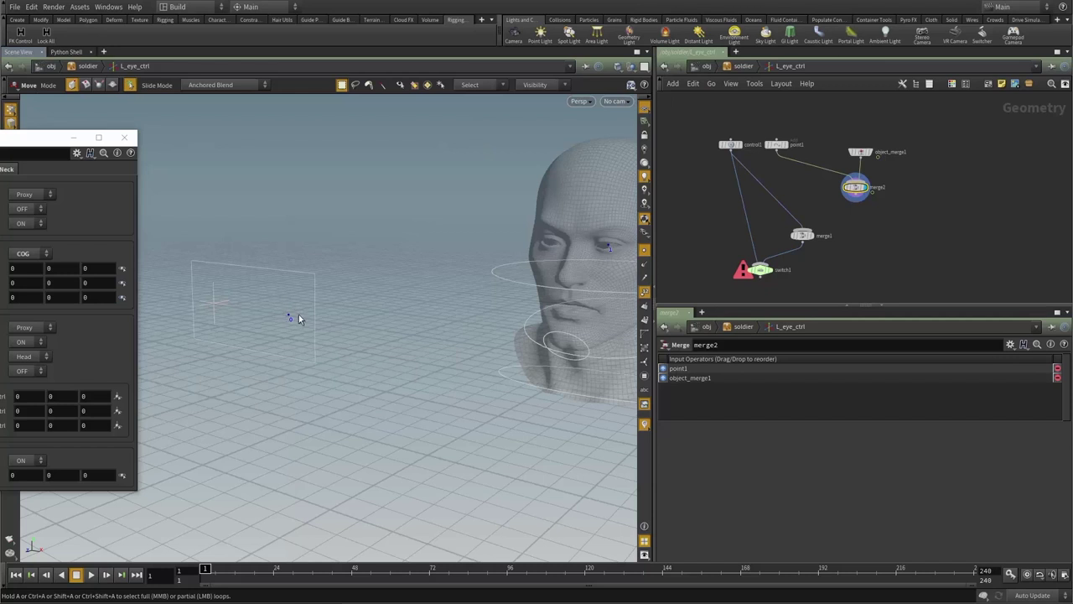
# - Add an Add node directly below merge2, wired to its output, and display it
pyautogui.moveTo(872, 231); pyautogui.dragTo(860, 219, button='middle')
pyautogui.press('Tab')
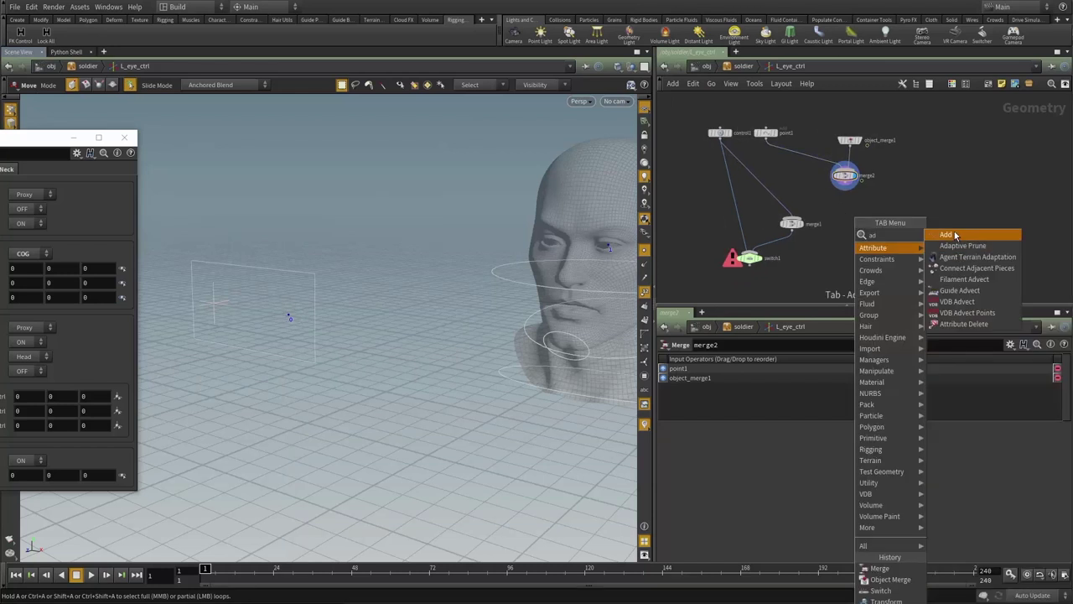
pyautogui.click(975, 239)
pyautogui.click(882, 223)
pyautogui.click(844, 176)
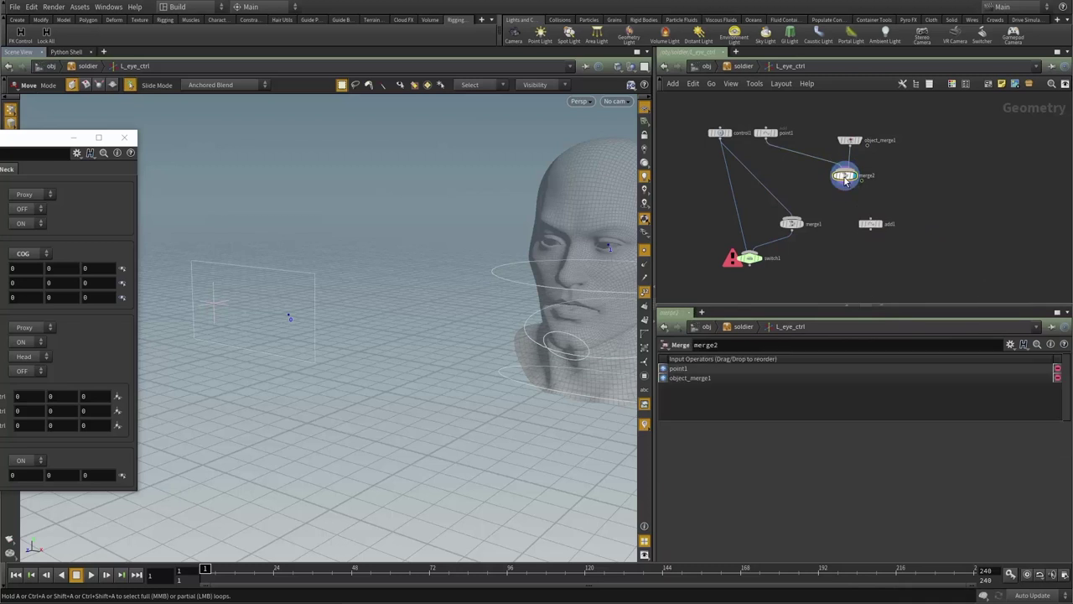
pyautogui.middleClick(844, 176)
pyautogui.moveTo(877, 226); pyautogui.dragTo(853, 203)
pyautogui.click(845, 198)
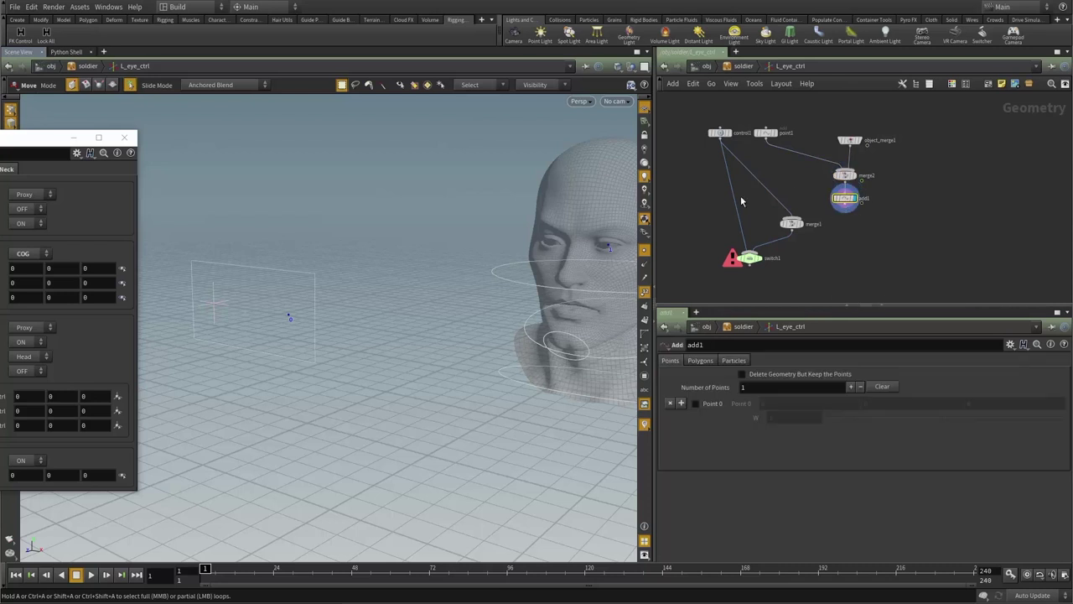
# - Set add1 to build its polygon By Group from all points, and hide the other objects in the viewport
pyautogui.click(704, 361)
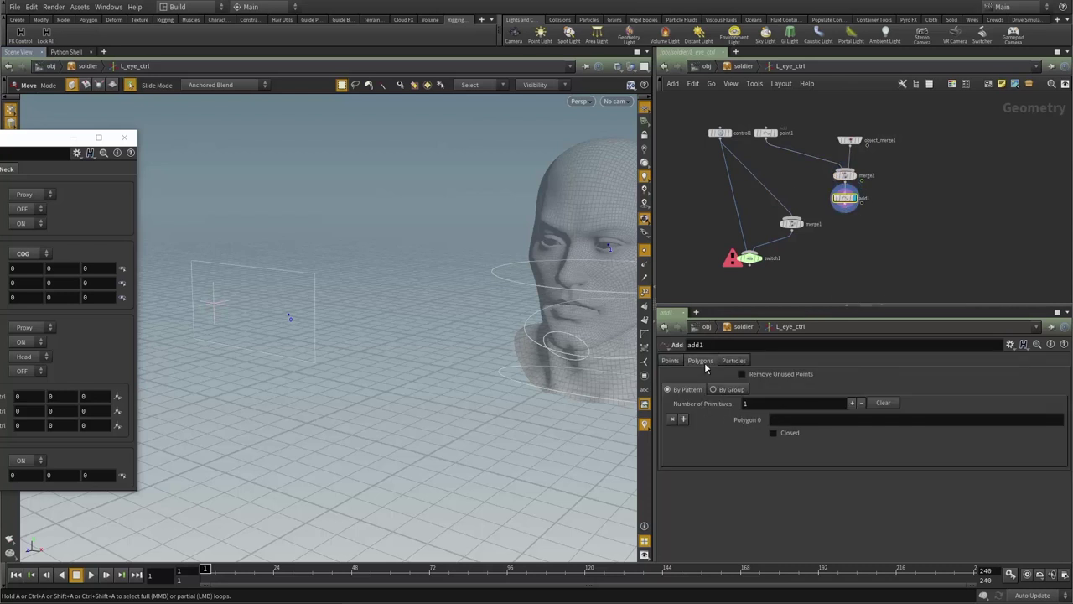
pyautogui.click(726, 389)
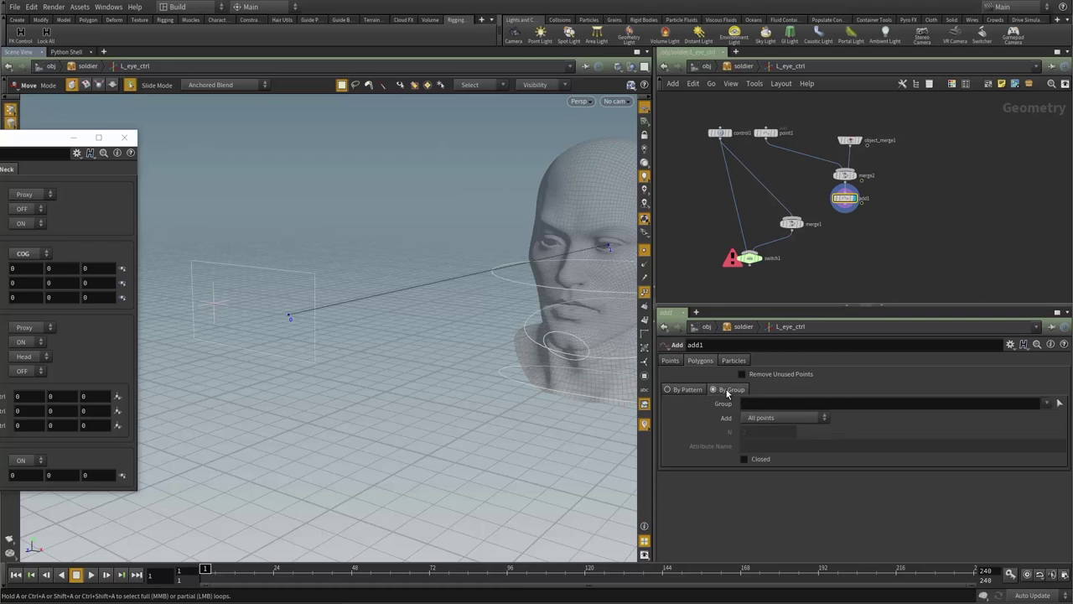
pyautogui.click(633, 68)
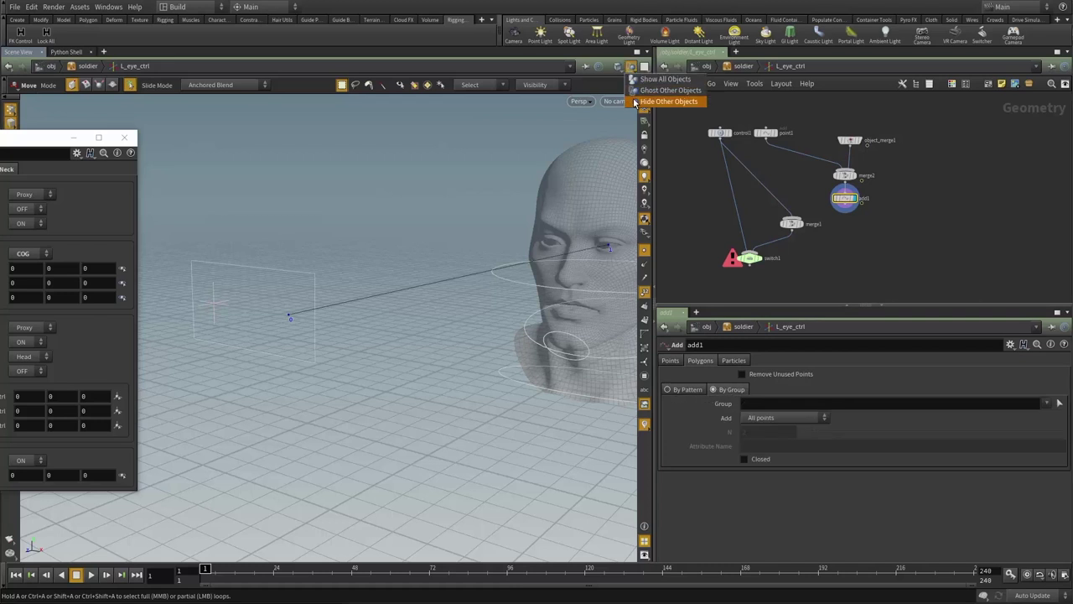
pyautogui.click(640, 102)
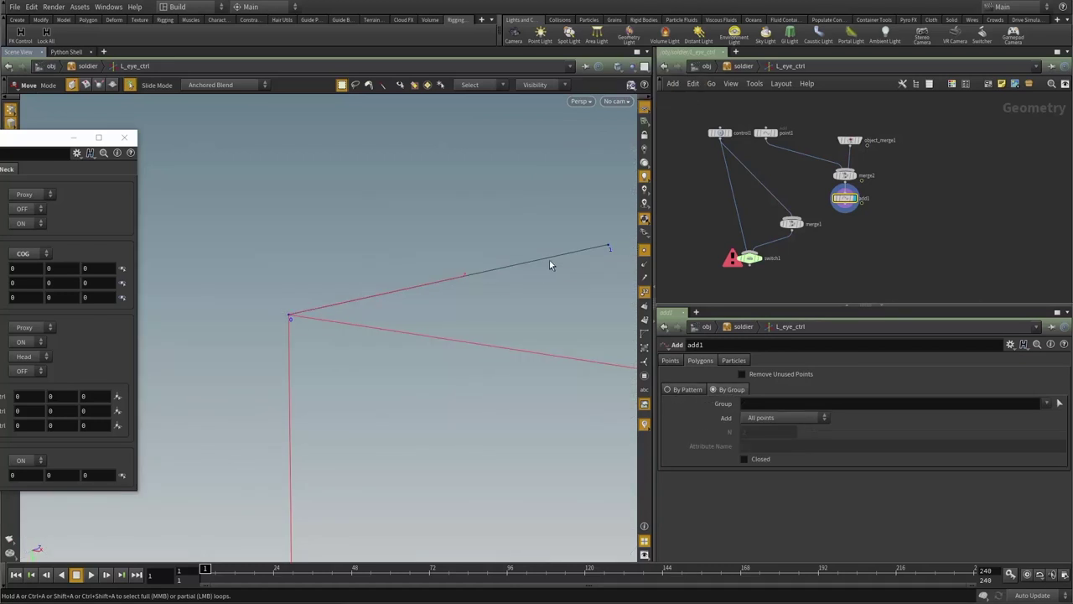
pyautogui.scroll(5, 862, 252)
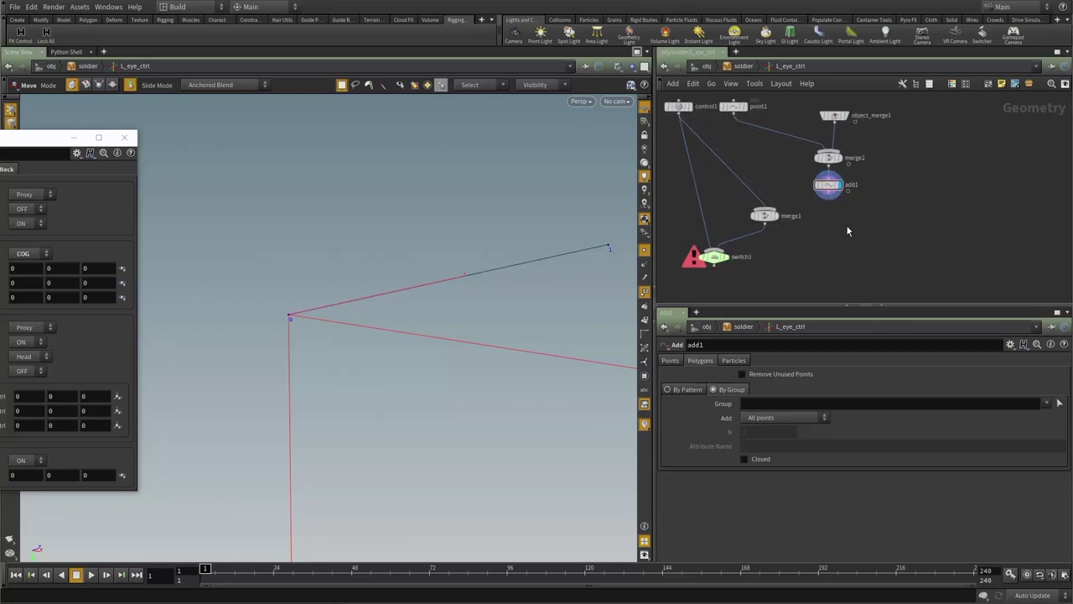
# - Add a Resample node below add1, wired to its output, and turn on its display flag
pyautogui.press('Tab')
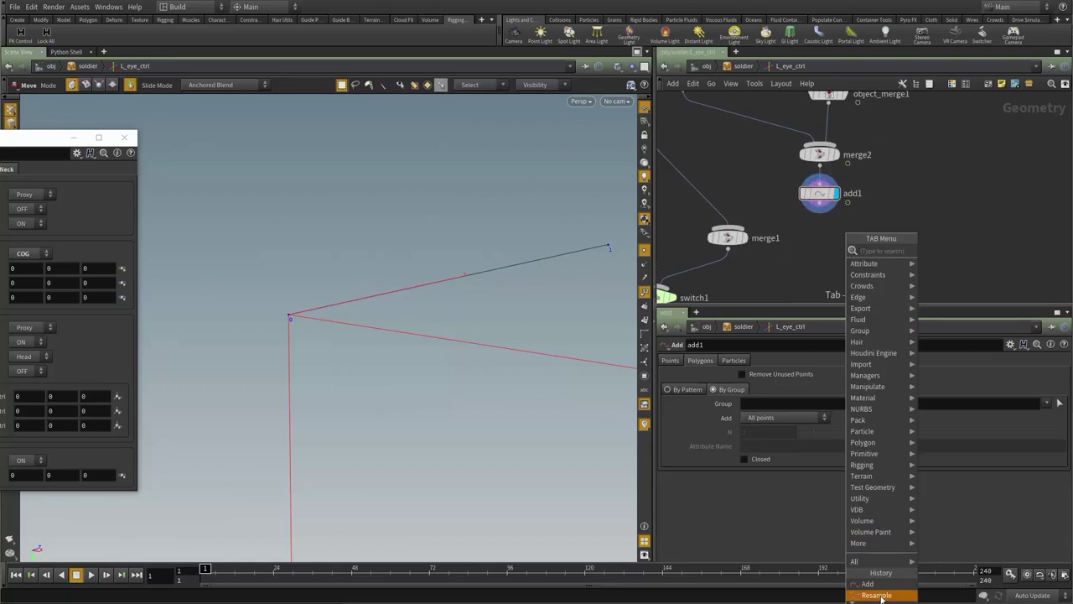
pyautogui.click(876, 594)
pyautogui.click(836, 233)
pyautogui.moveTo(820, 203); pyautogui.dragTo(841, 249)
pyautogui.click(854, 244)
pyautogui.moveTo(919, 265); pyautogui.dragTo(911, 232, button='middle')
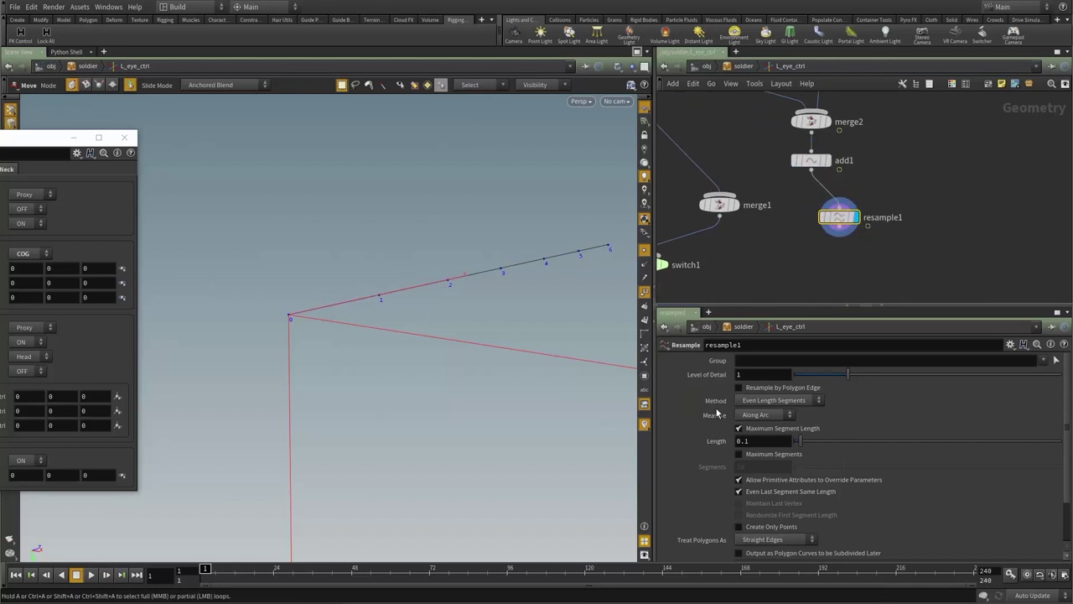
# - Make resample1 divide the line by Maximum Segments instead of Maximum Segment Length, comparing the two options
pyautogui.click(808, 429)
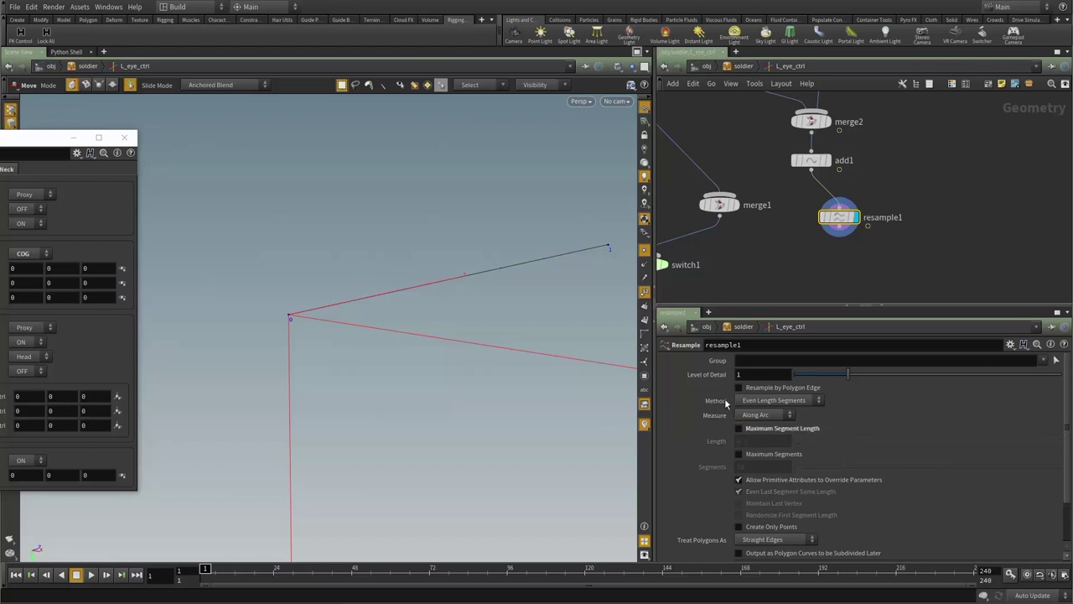
pyautogui.click(756, 454)
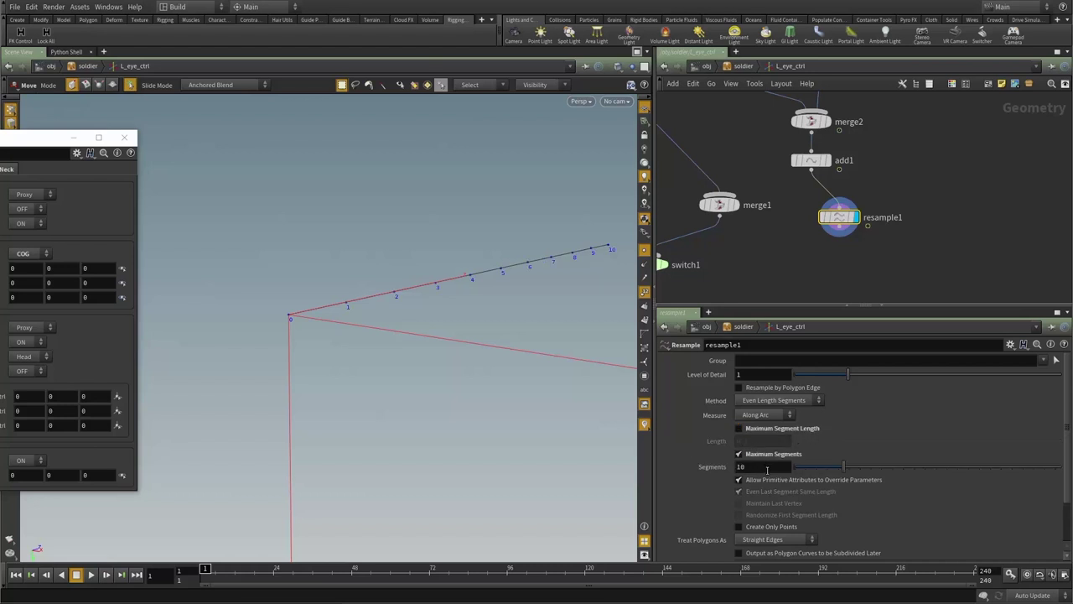
pyautogui.doubleClick(783, 467)
pyautogui.click(910, 238)
pyautogui.click(740, 429)
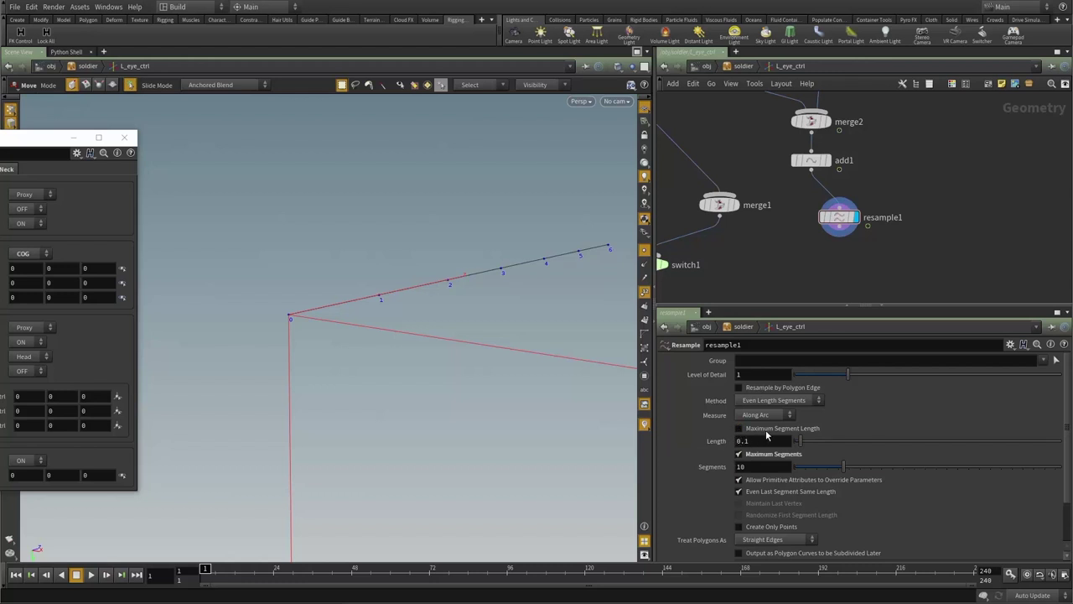
pyautogui.click(764, 430)
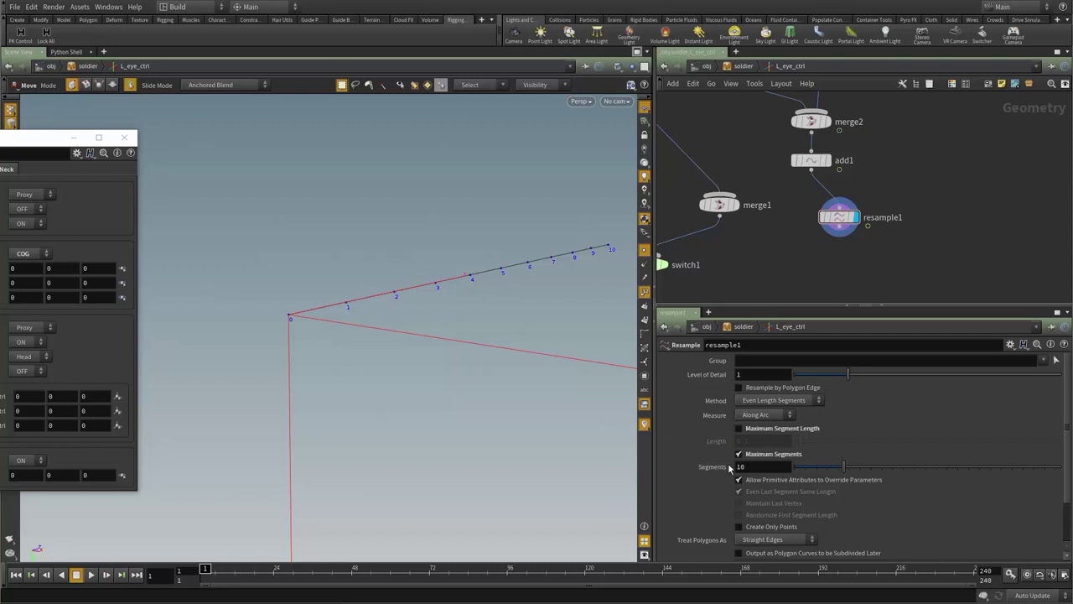
# - Set resample1's Segments to the expression arclen("../add1", 0, 0, 1) * 30
pyautogui.doubleClick(759, 467)
pyautogui.moveTo(760, 466); pyautogui.dragTo(728, 469)
pyautogui.write('arclen')
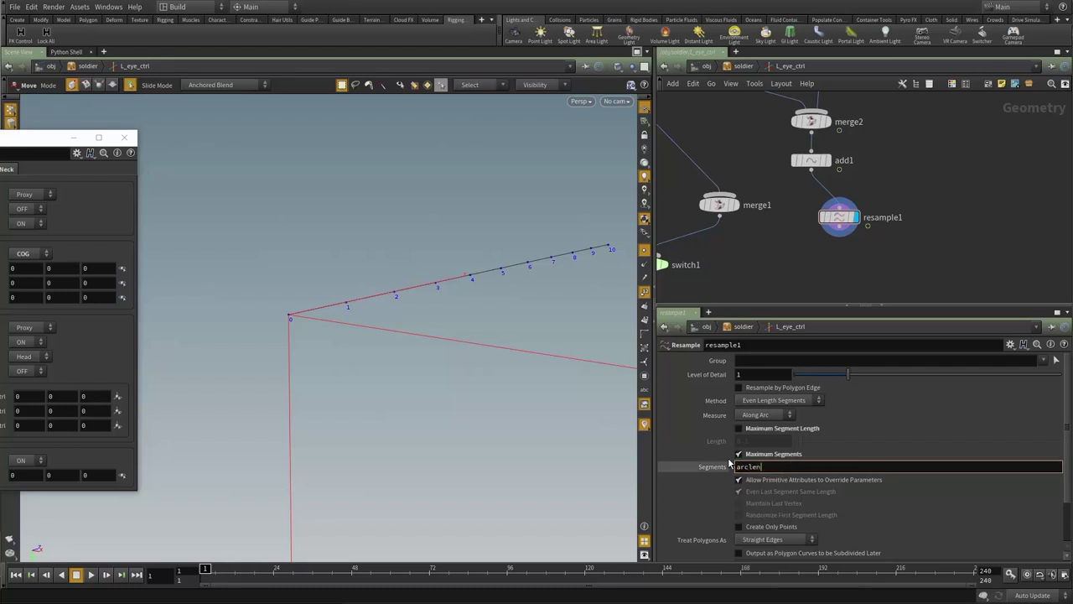
pyautogui.write('("../')
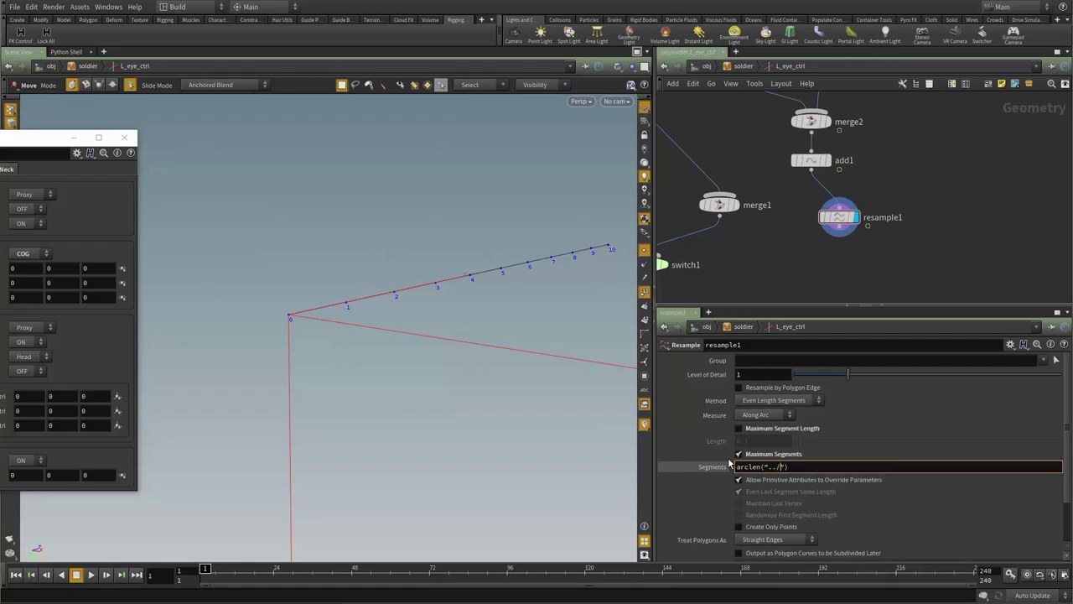
pyautogui.press('Down')
pyautogui.press('Return')
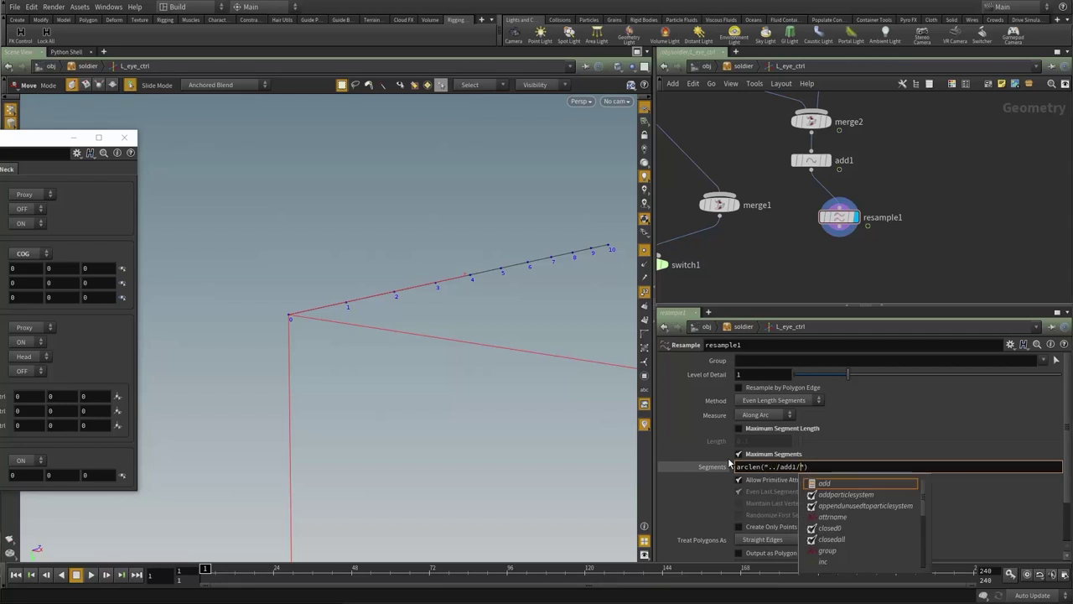
pyautogui.press('BackSpace')
pyautogui.press('Right')
pyautogui.write(', ')
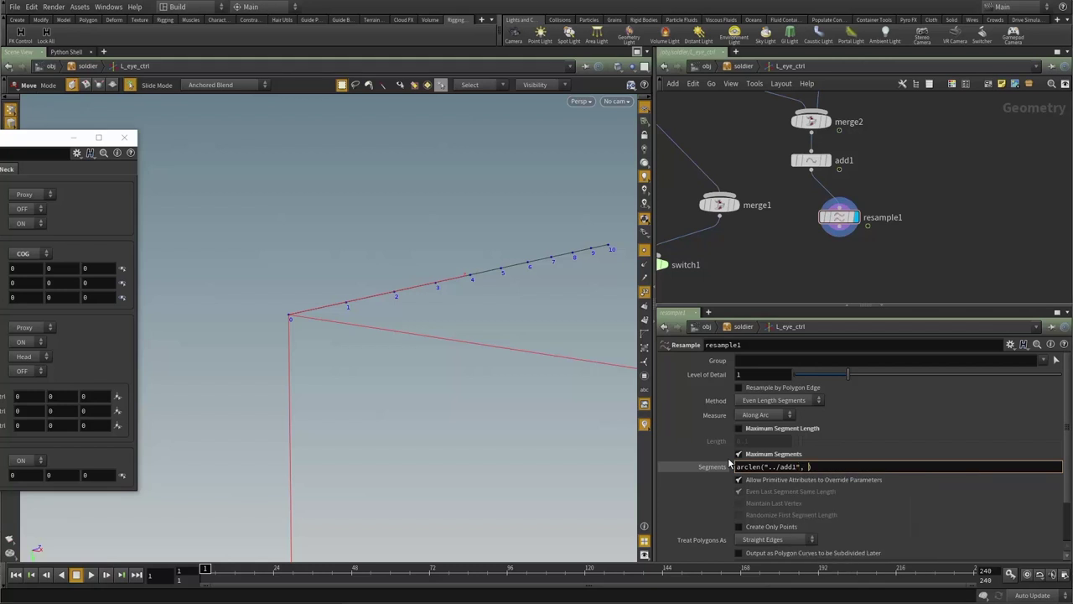
pyautogui.write('0, 0')
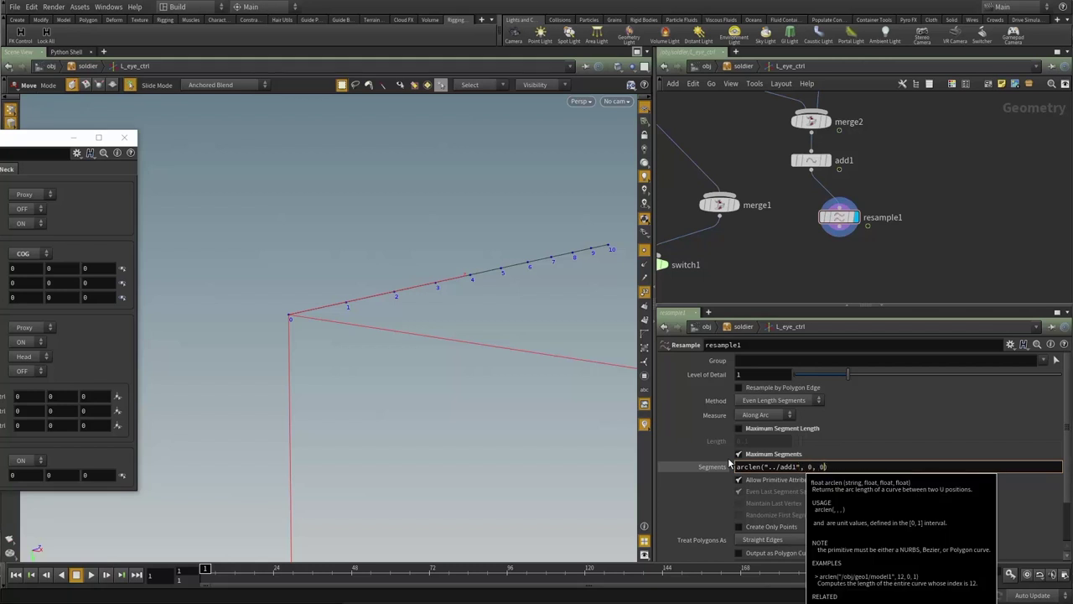
pyautogui.write(', 1) * 30')
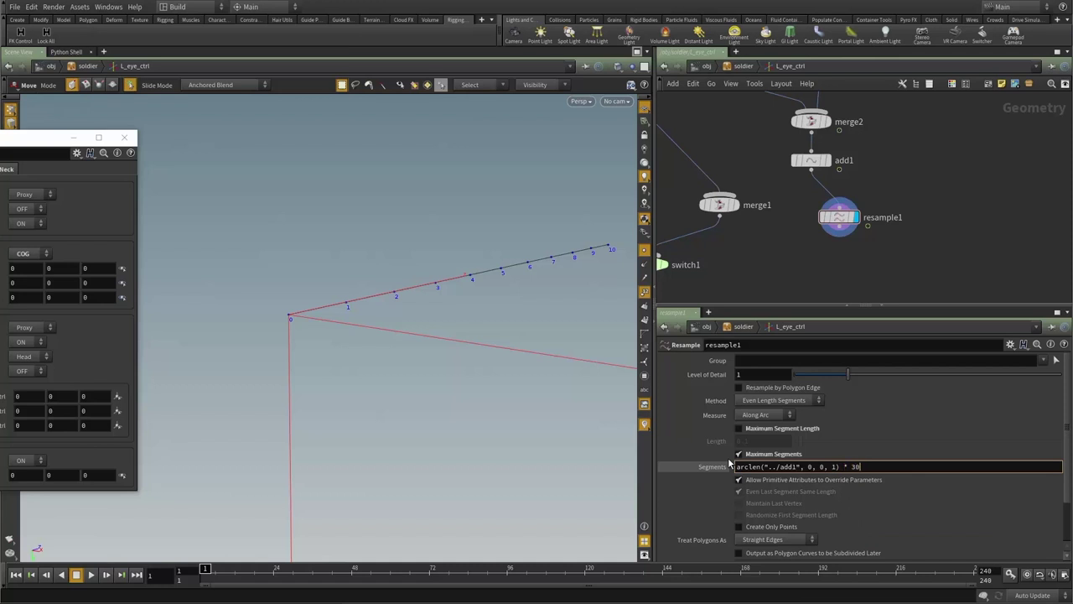
pyautogui.press('Return')
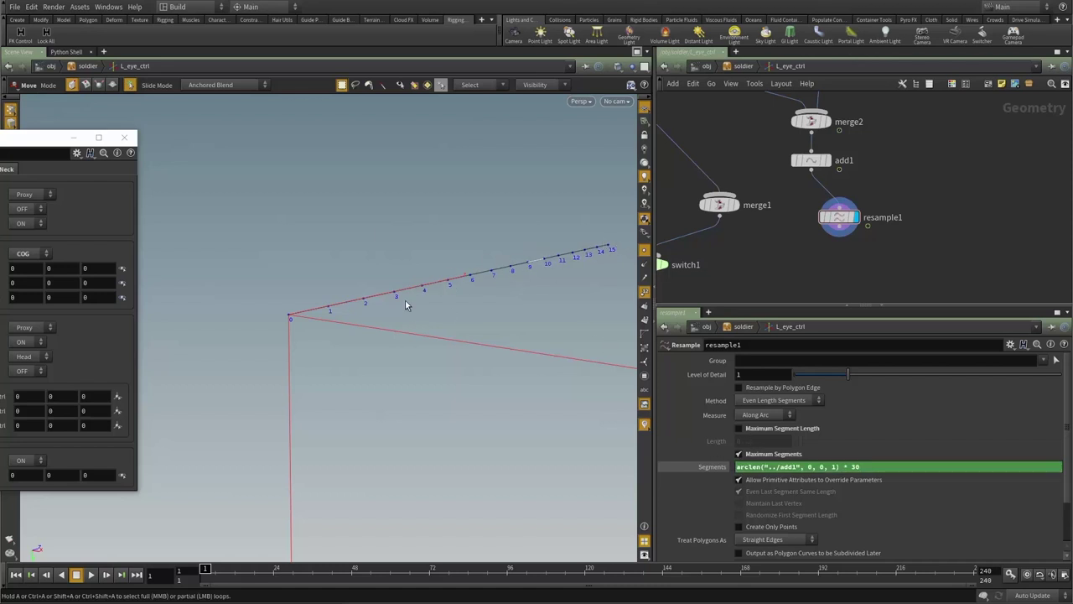
# - Ghost the other objects and test the resampling by shifting the eye control in Z, resetting it to its default
pyautogui.click(637, 65)
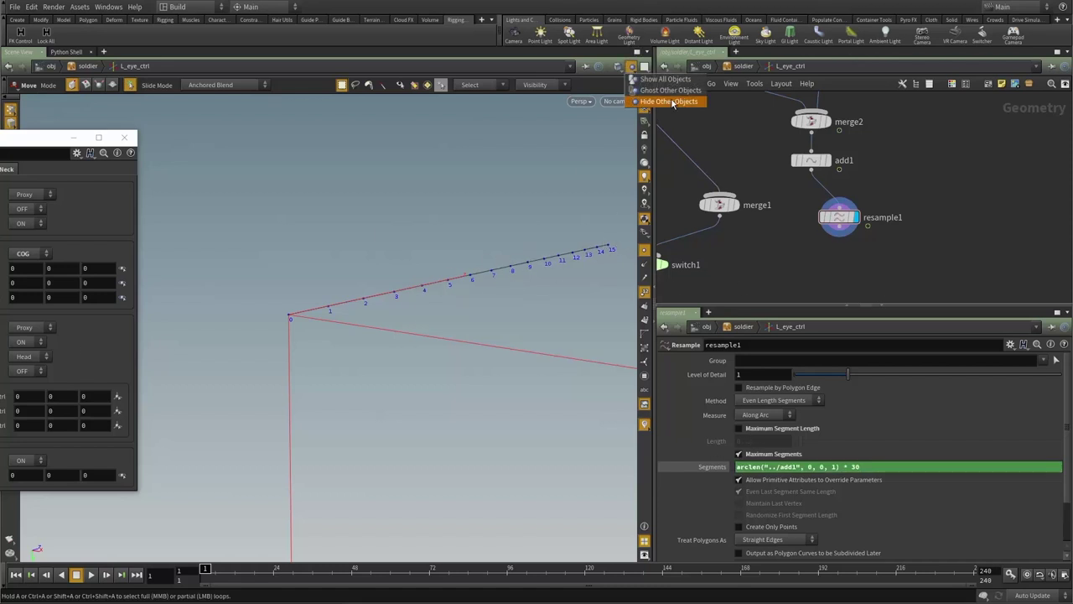
pyautogui.click(664, 96)
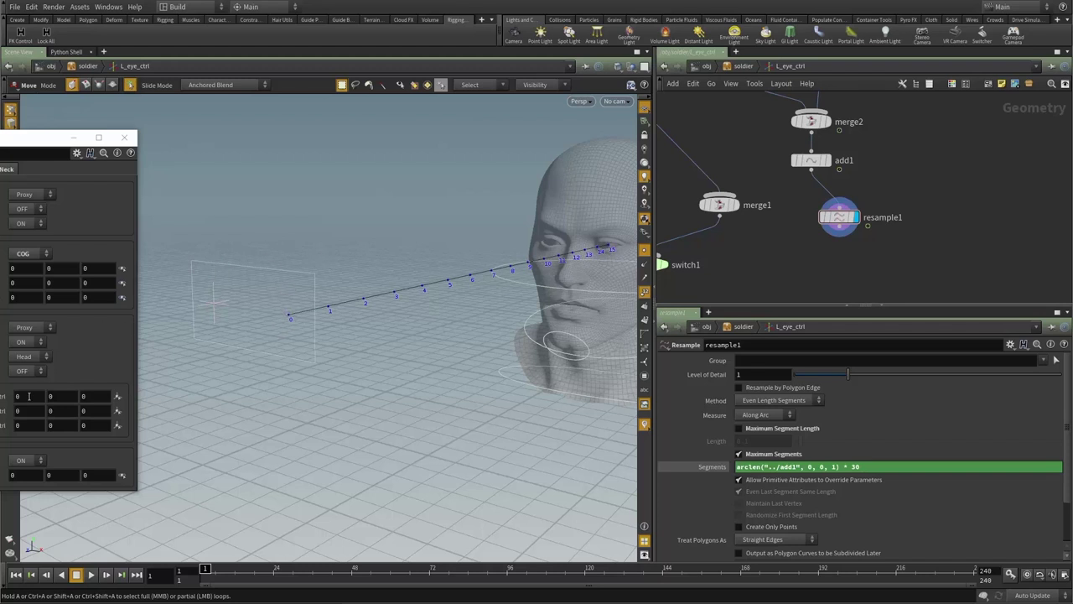
pyautogui.moveTo(92, 395); pyautogui.dragTo(184, 411, button='middle')
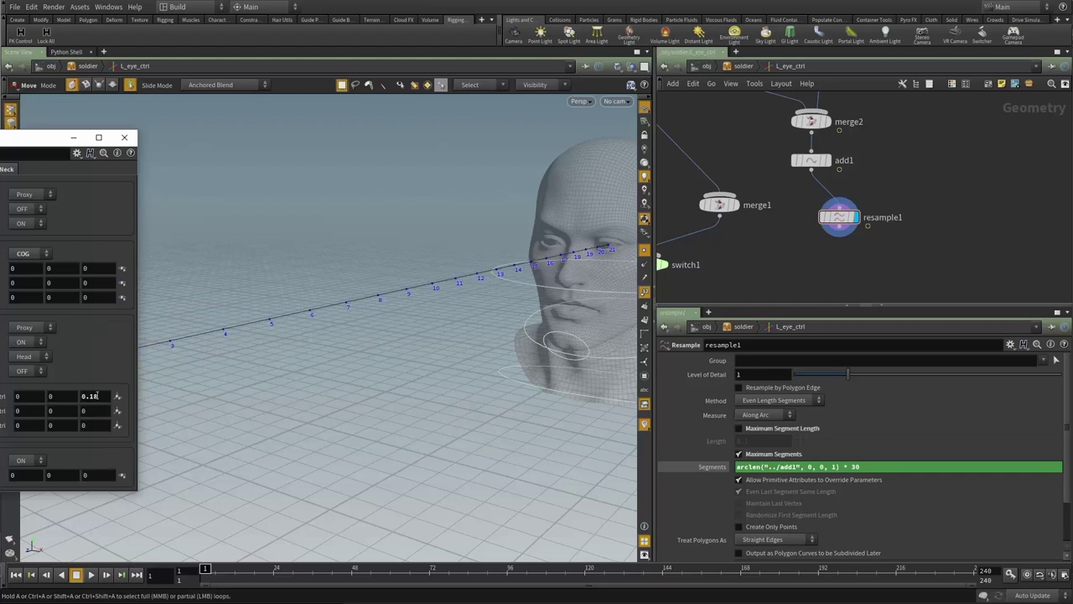
pyautogui.keyDown('ctrl'); pyautogui.middleClick(96, 395); pyautogui.keyUp('ctrl')
# - Align resample1 directly under add1, and add a second Add node below it, wired to its output and displayed
pyautogui.moveTo(842, 219); pyautogui.dragTo(813, 197)
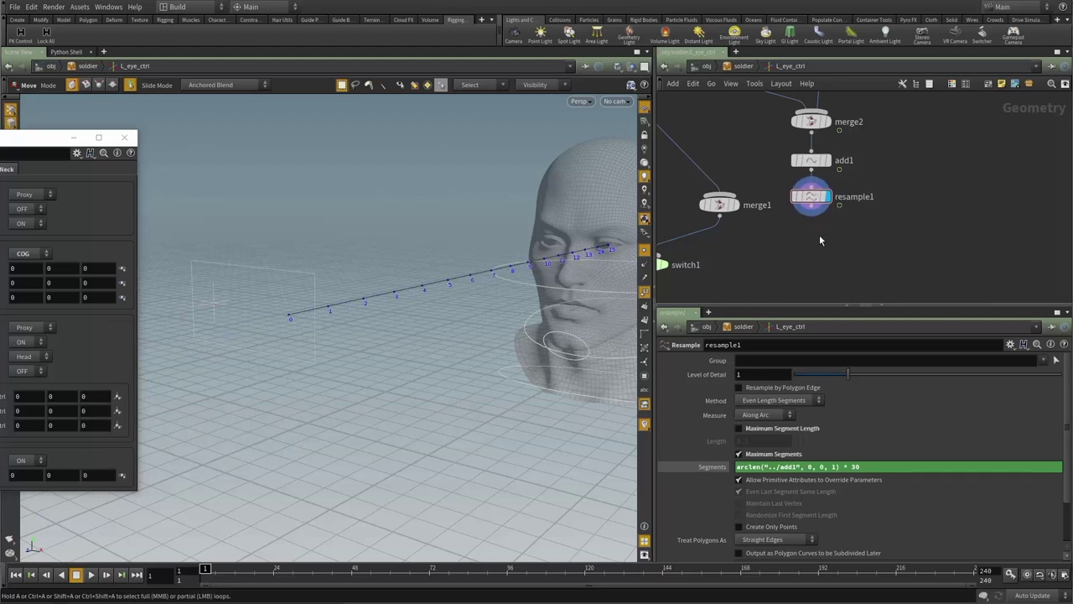
pyautogui.press('Tab')
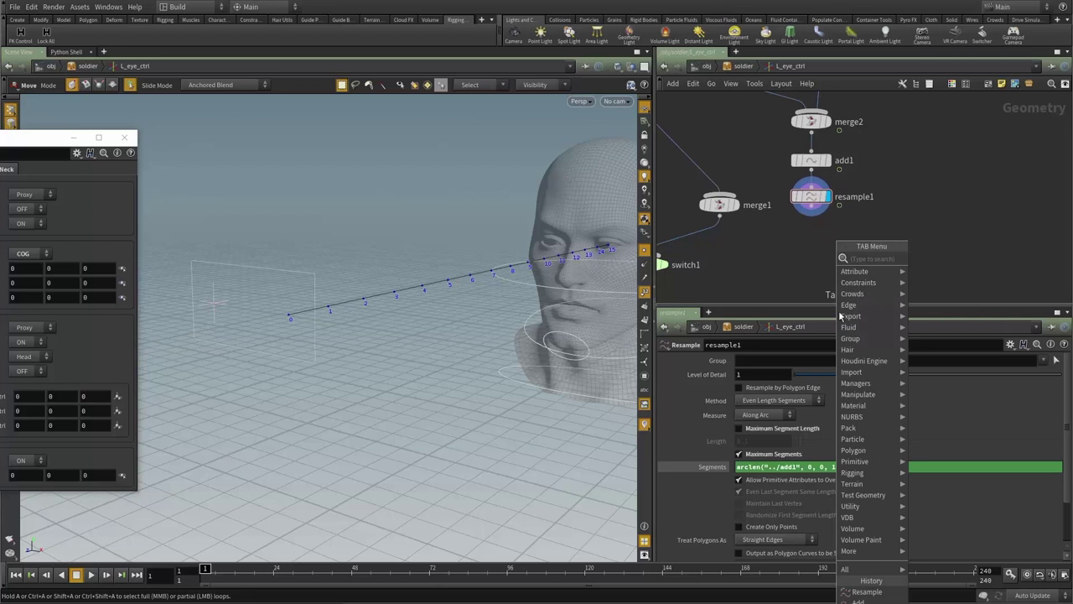
pyautogui.click(857, 601)
pyautogui.click(826, 248)
pyautogui.click(811, 206)
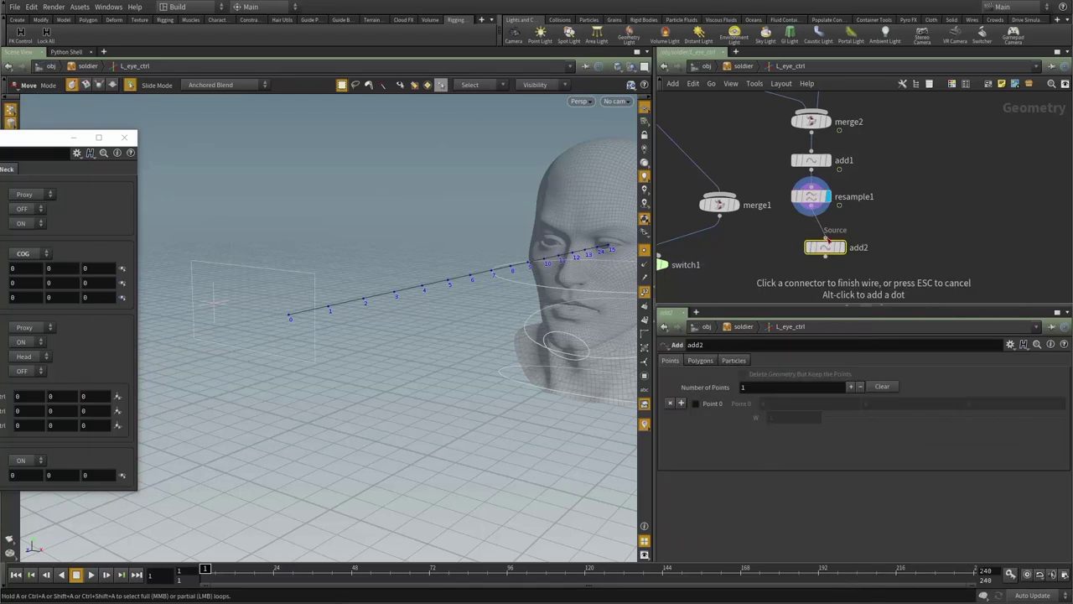
pyautogui.click(826, 238)
pyautogui.moveTo(826, 248)
pyautogui.mouseDown()
pyautogui.moveTo(802, 250)
pyautogui.moveTo(839, 246)
pyautogui.mouseUp()
pyautogui.click(821, 250)
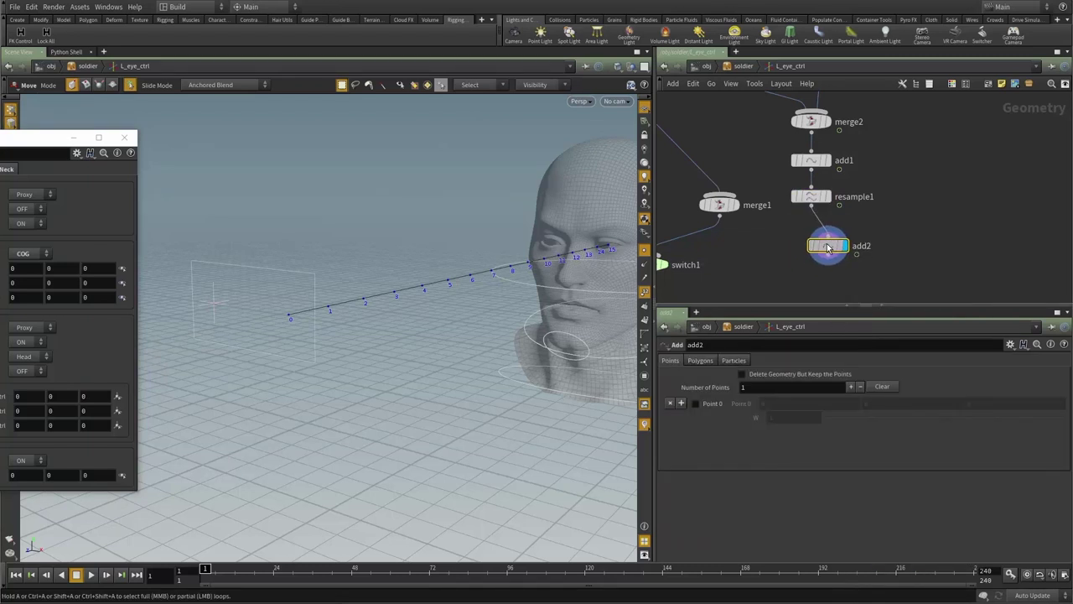
# - Set add2 to delete the geometry but keep the points, comparing its output with add1 and resample1
pyautogui.click(803, 376)
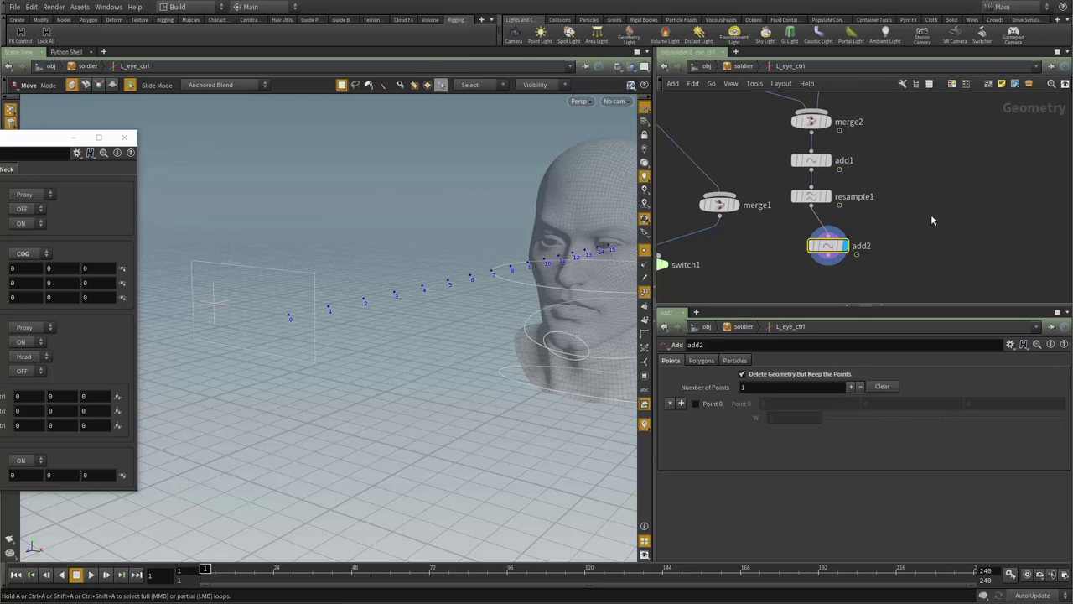
pyautogui.click(811, 160)
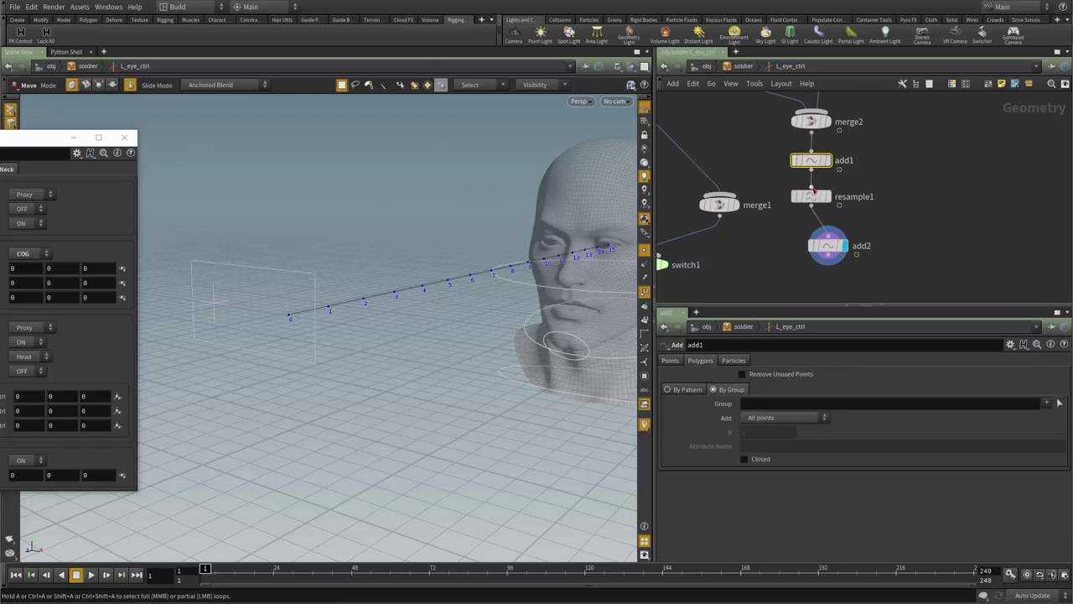
pyautogui.click(811, 199)
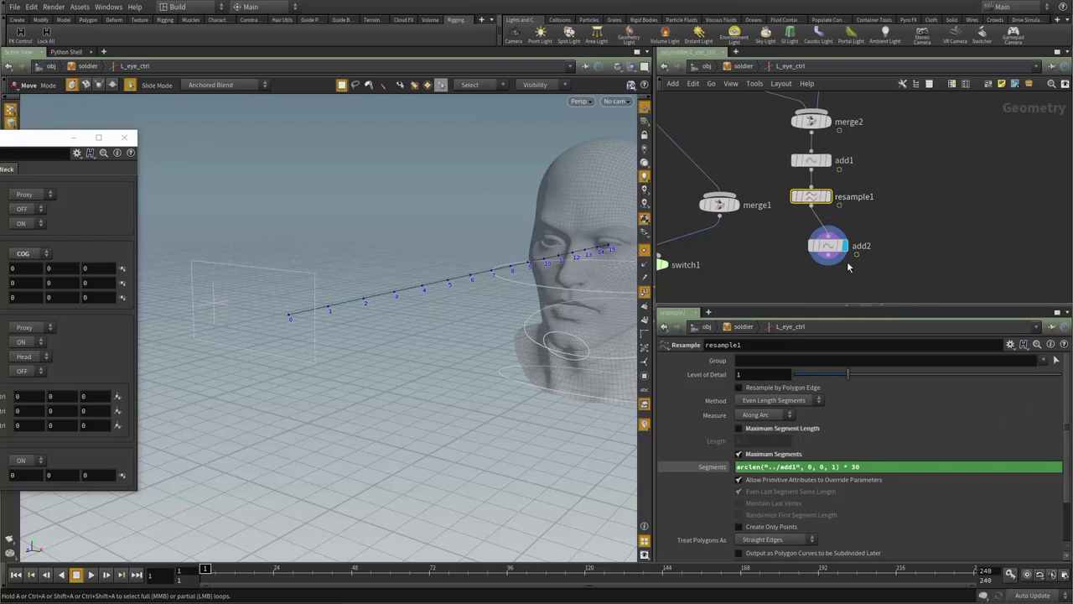
pyautogui.click(827, 246)
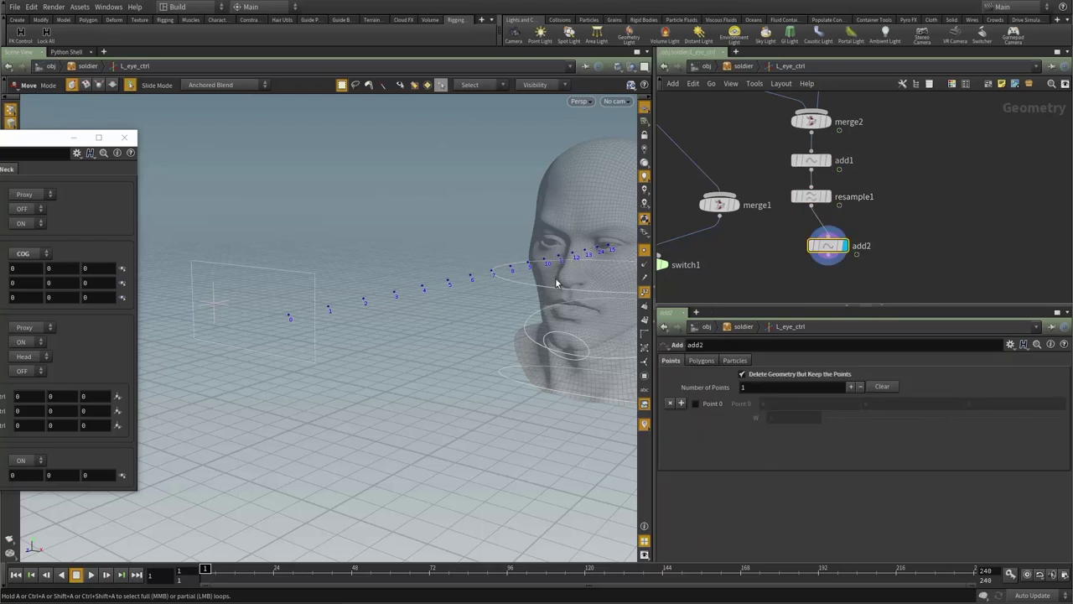
# - Set add2 to build its polygons By Group from groups of N points, with N at 2
pyautogui.click(700, 361)
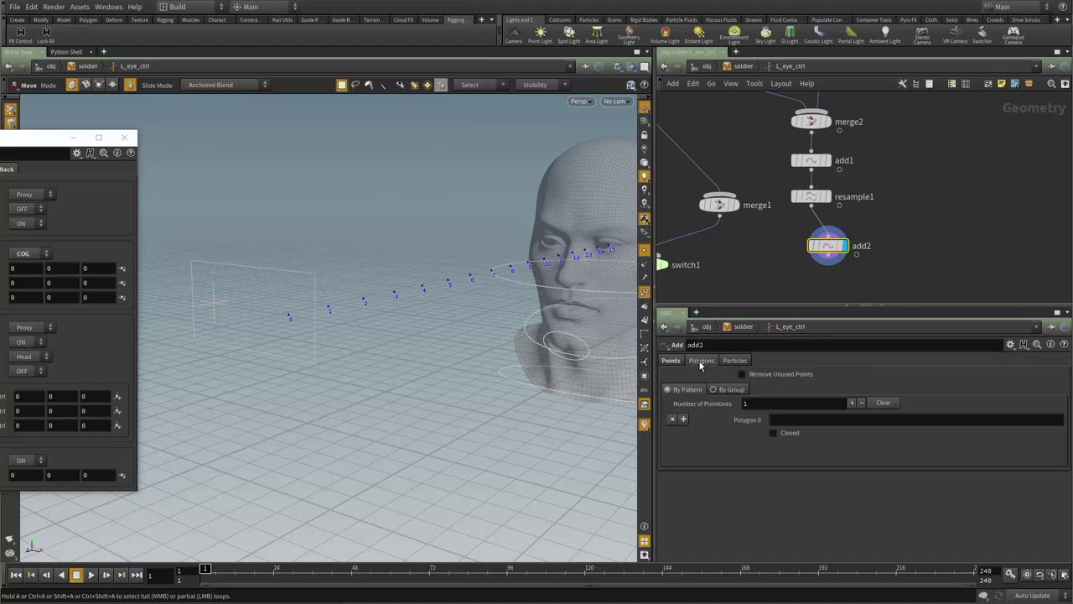
pyautogui.click(734, 391)
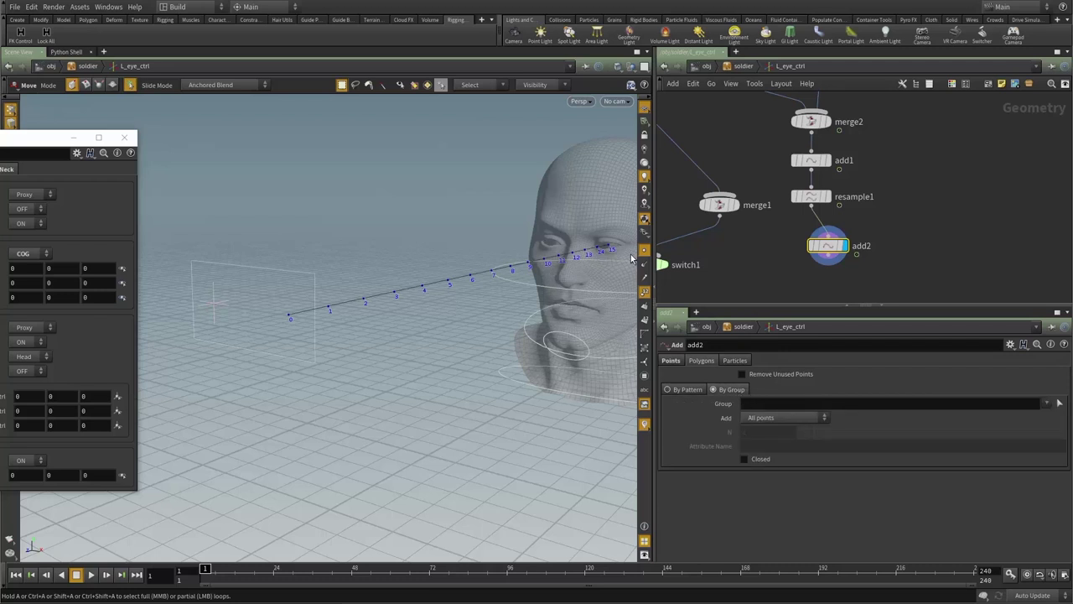
pyautogui.click(771, 418)
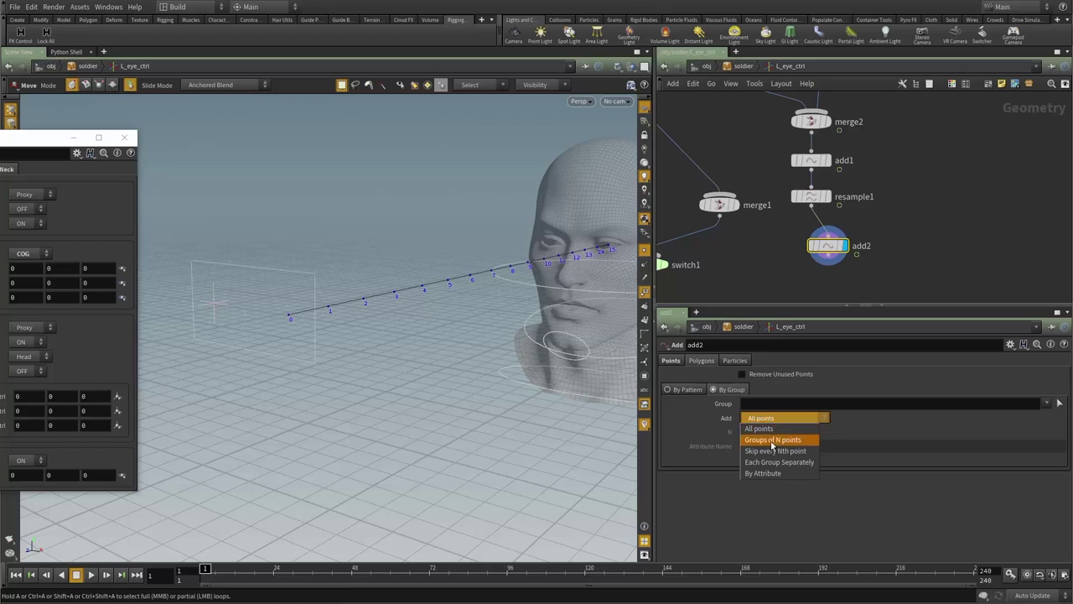
pyautogui.click(772, 442)
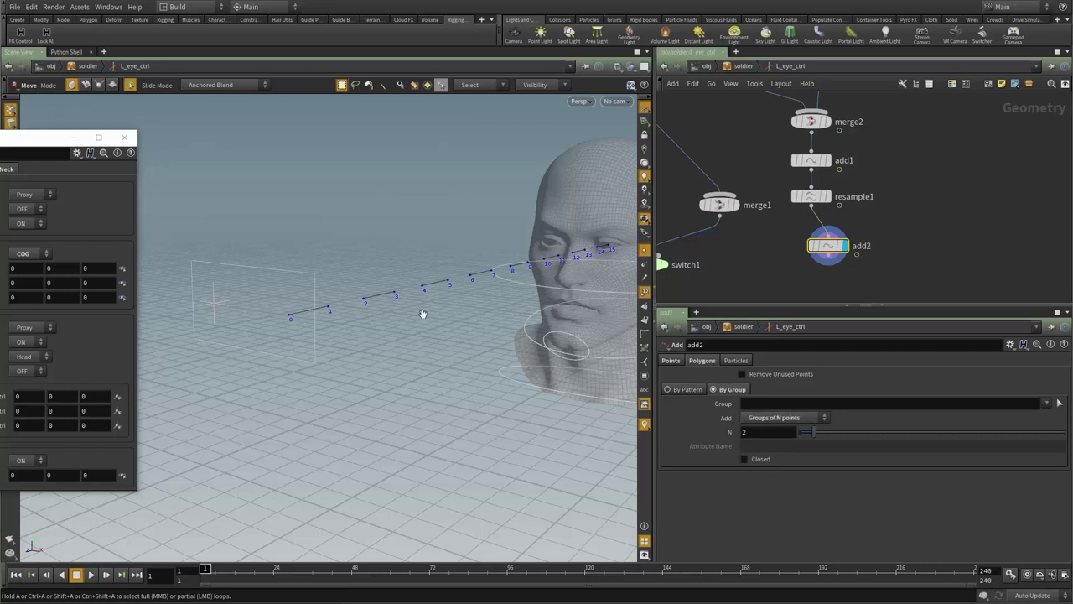
# - Check the dashed eyeline from the side by shifting the eye control in Z, resetting it to its default
pyautogui.press('Escape')
pyautogui.moveTo(423, 315); pyautogui.dragTo(375, 310)
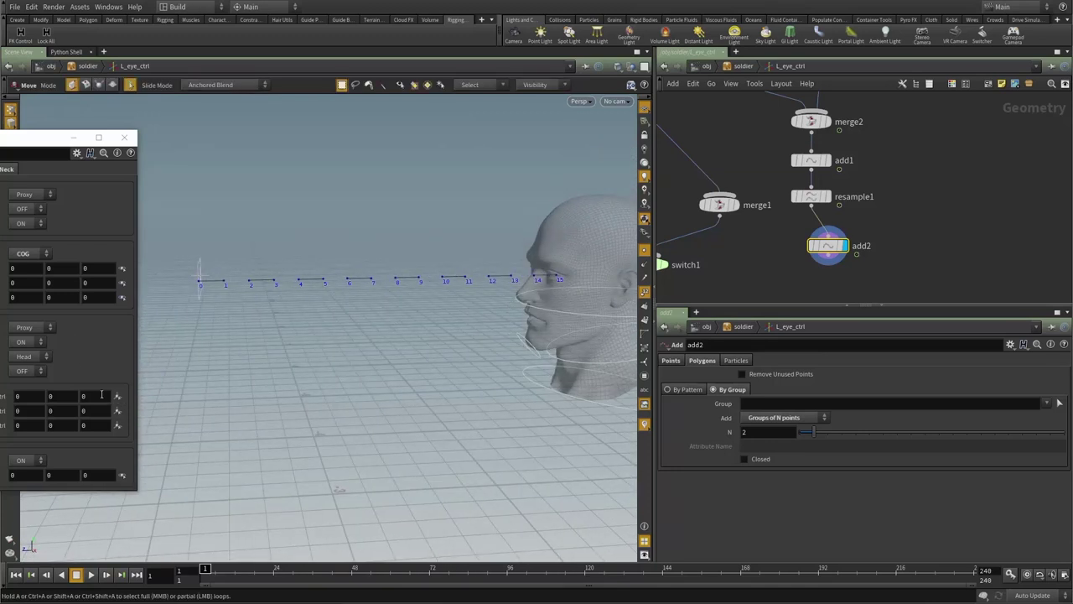
pyautogui.moveTo(96, 394); pyautogui.dragTo(0, 394, button='middle')
pyautogui.moveTo(134, 393); pyautogui.dragTo(217, 393, button='middle')
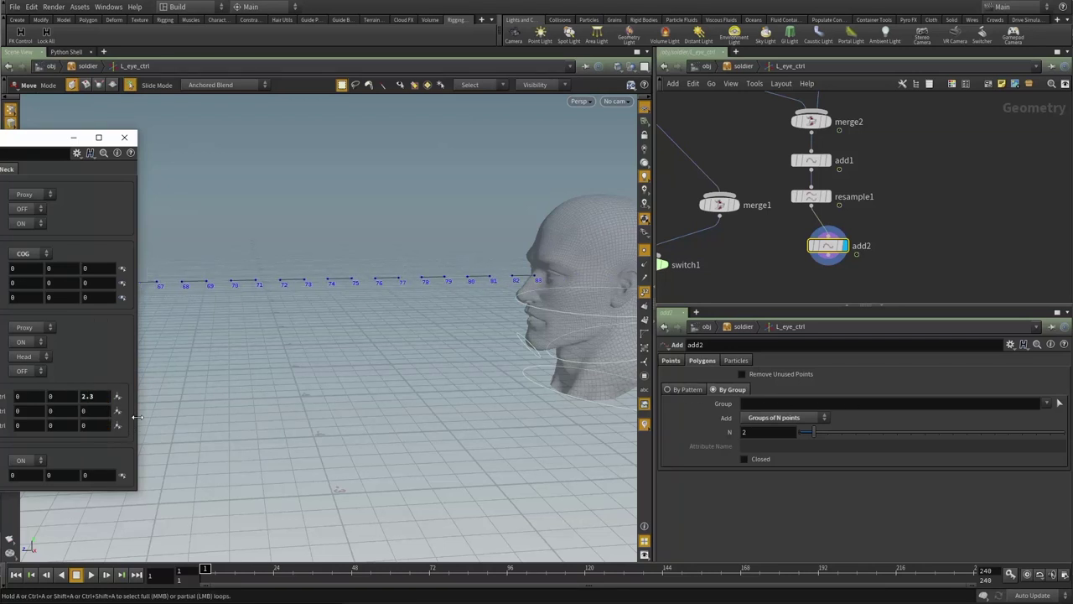
pyautogui.keyDown('ctrl'); pyautogui.middleClick(103, 397); pyautogui.keyUp('ctrl')
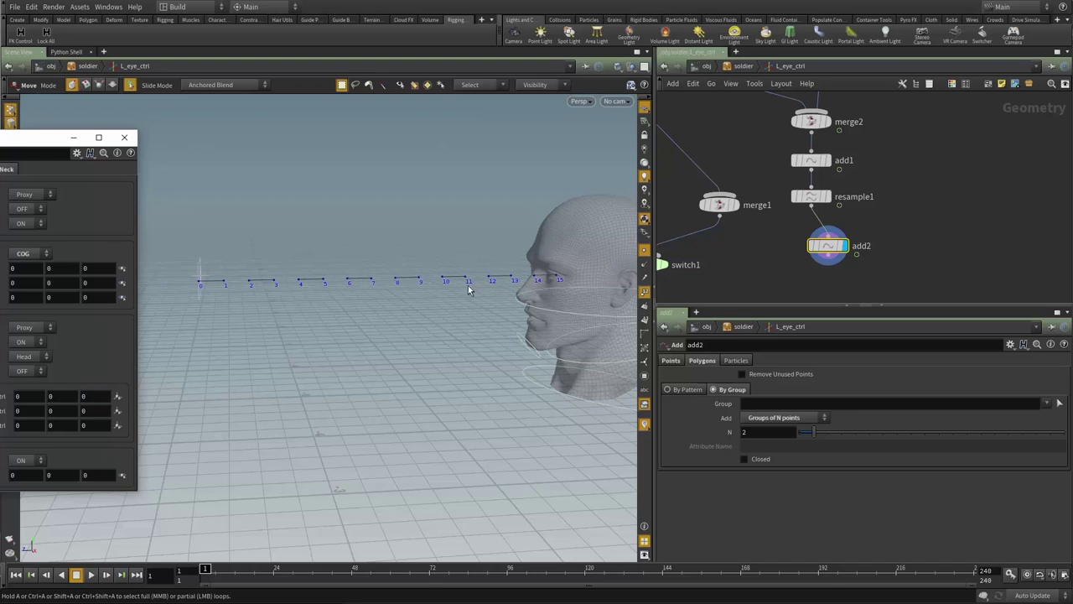
# - Raise the multiplier in resample1's Segments expression to 35 and reselect add2 to check the dashes
pyautogui.click(811, 197)
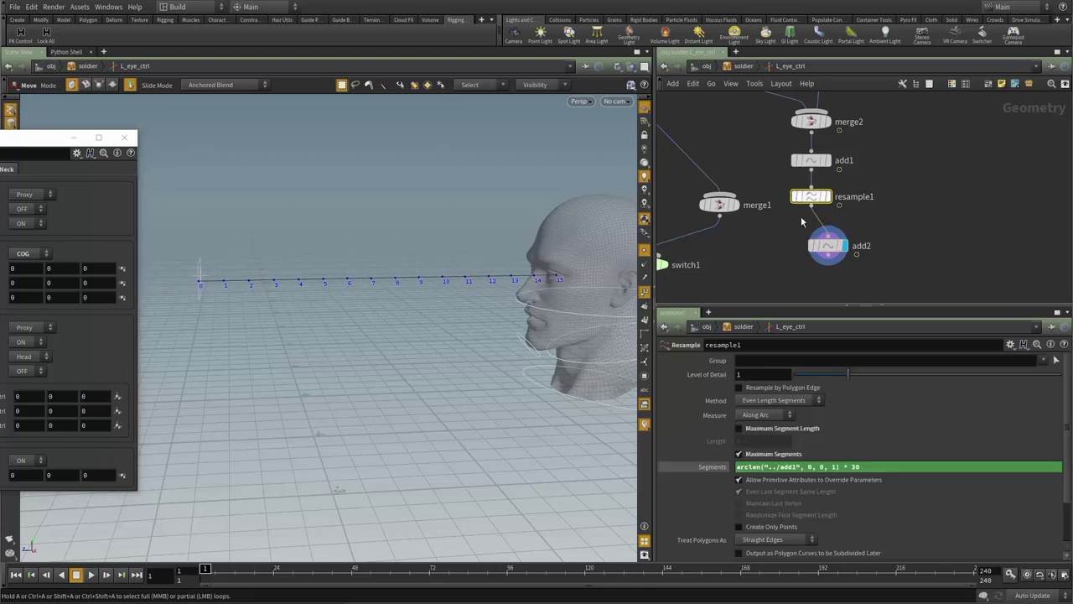
pyautogui.write('3')
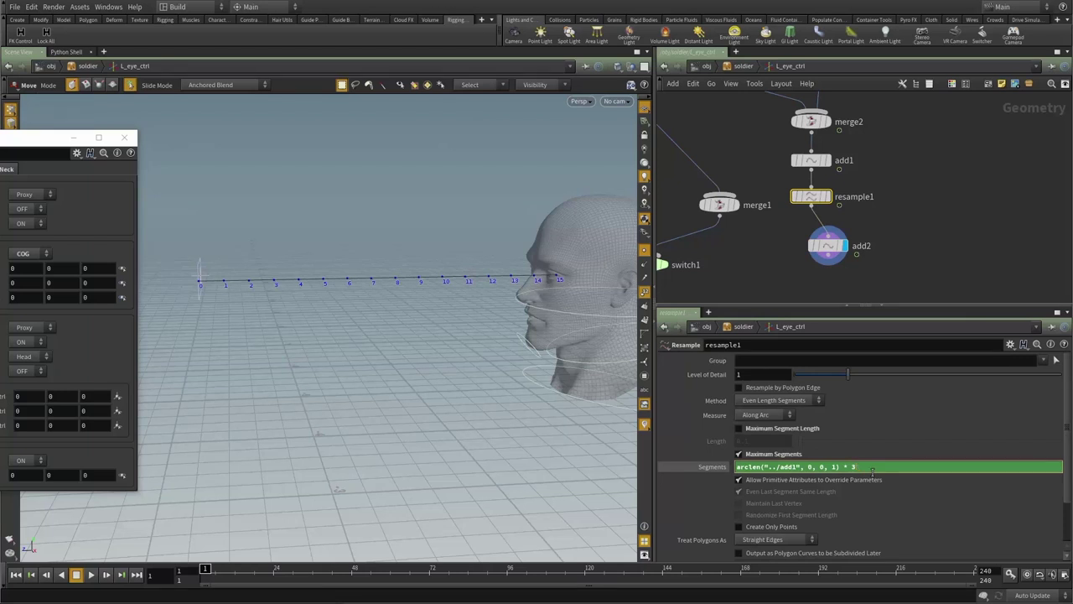
pyautogui.press('Return')
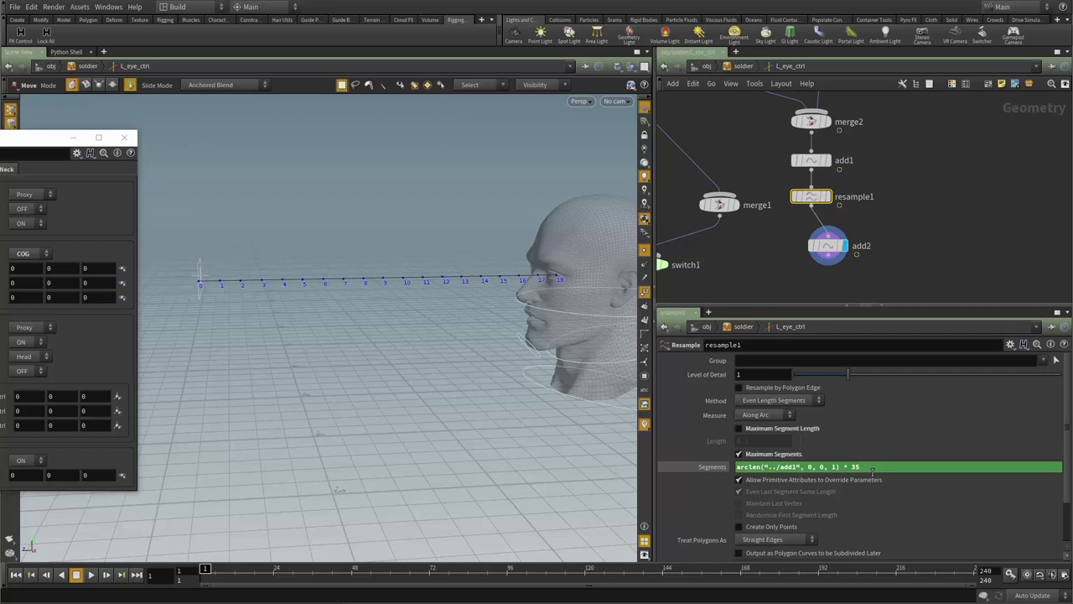
pyautogui.click(828, 246)
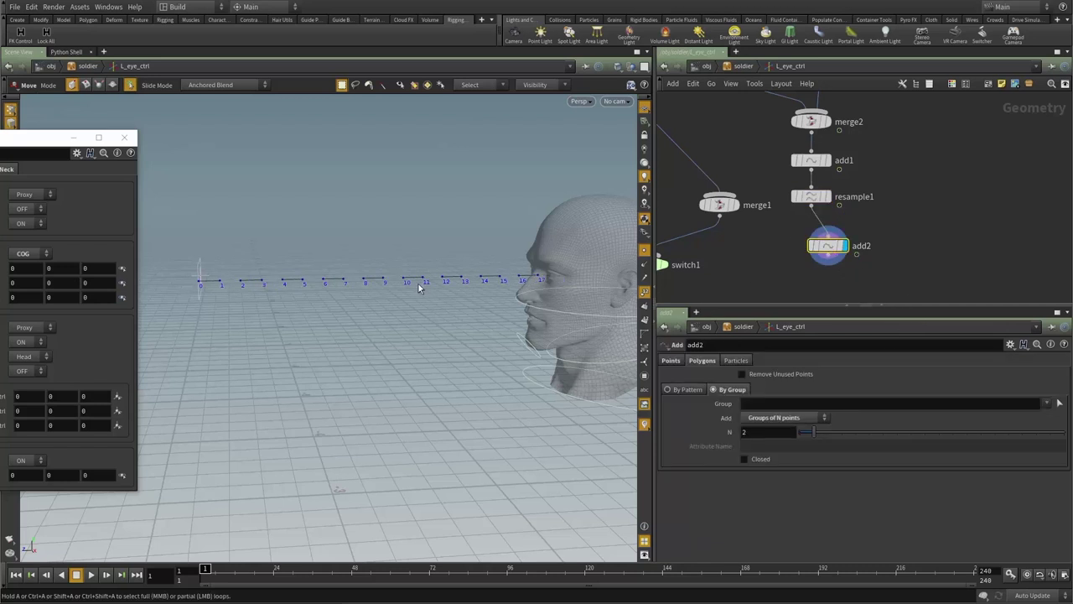
# - Raise the multiplier in resample1's Segments expression to 50 and reselect add2 to check the denser dashes
pyautogui.click(811, 200)
pyautogui.doubleClick(853, 467)
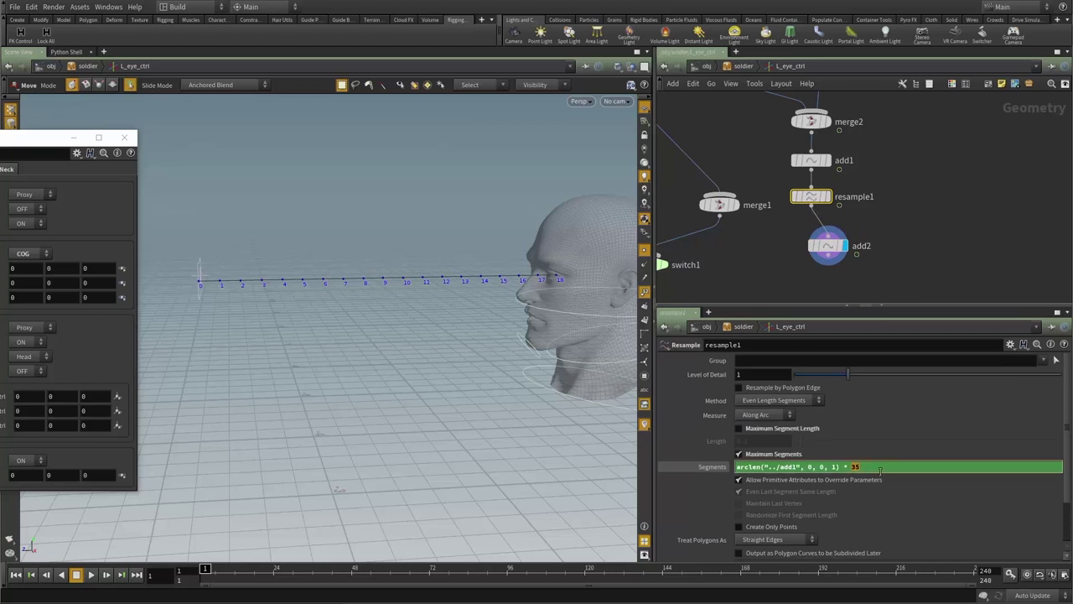
pyautogui.write('50')
pyautogui.press('Return')
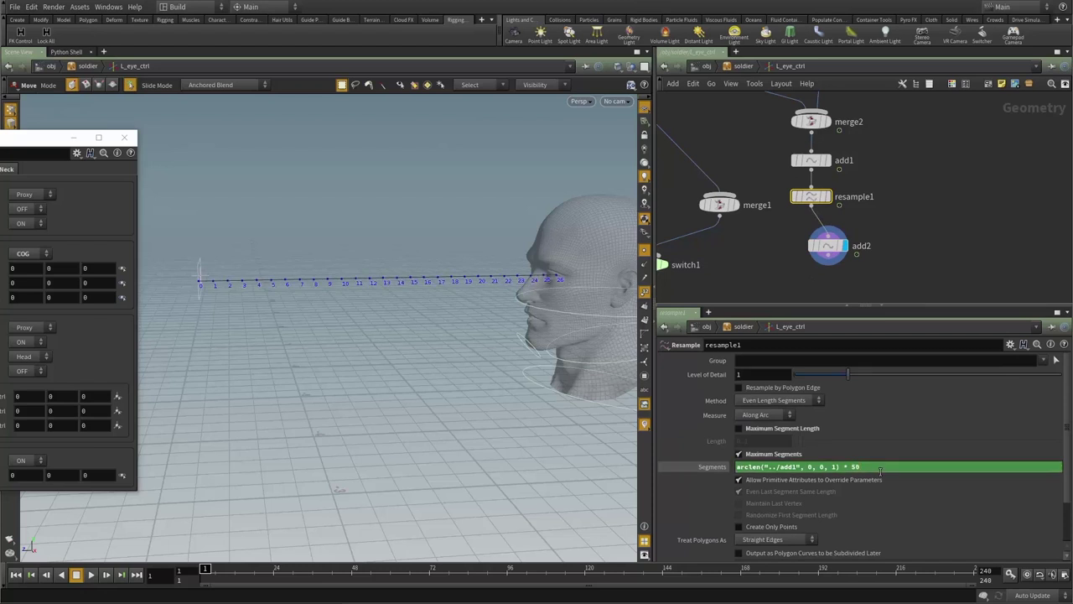
pyautogui.click(826, 245)
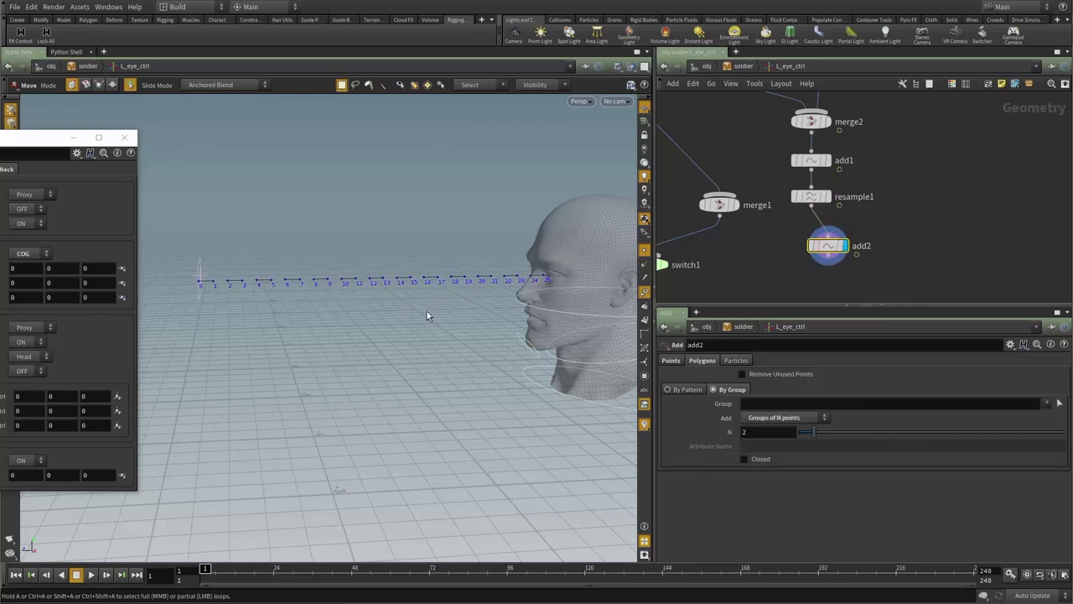
pyautogui.moveTo(427, 316)
pyautogui.keyDown('alt'); pyautogui.mouseDown()
pyautogui.moveTo(420, 305)
pyautogui.moveTo(436, 313)
pyautogui.mouseUp(); pyautogui.keyUp('alt')
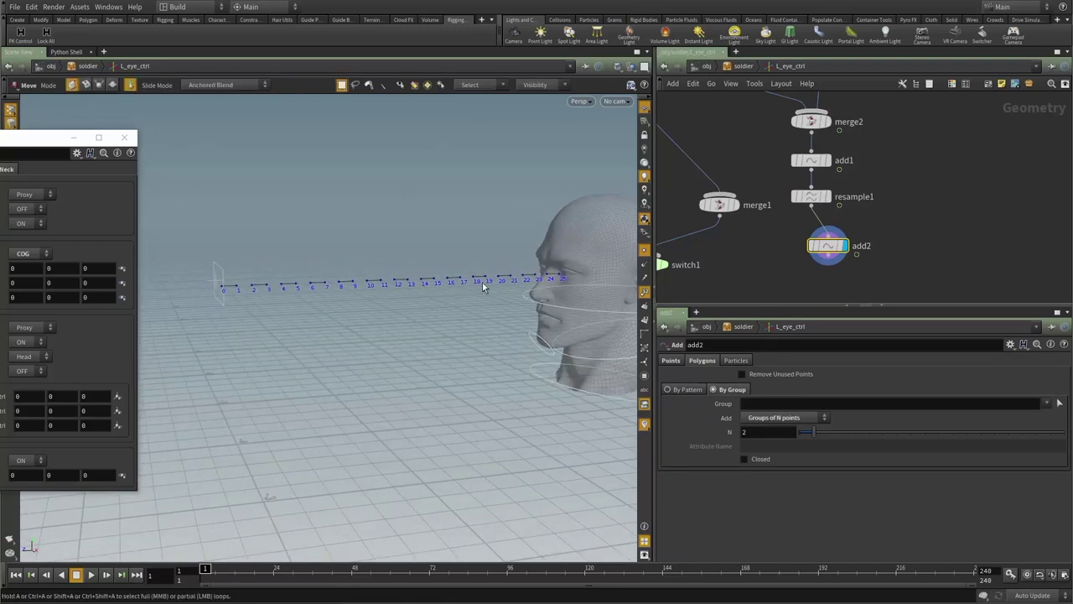
# - Hide the point numbers and point markers in the viewport and view the dashed eyeline from an angle
pyautogui.moveTo(398, 311); pyautogui.dragTo(367, 325)
pyautogui.click(644, 297)
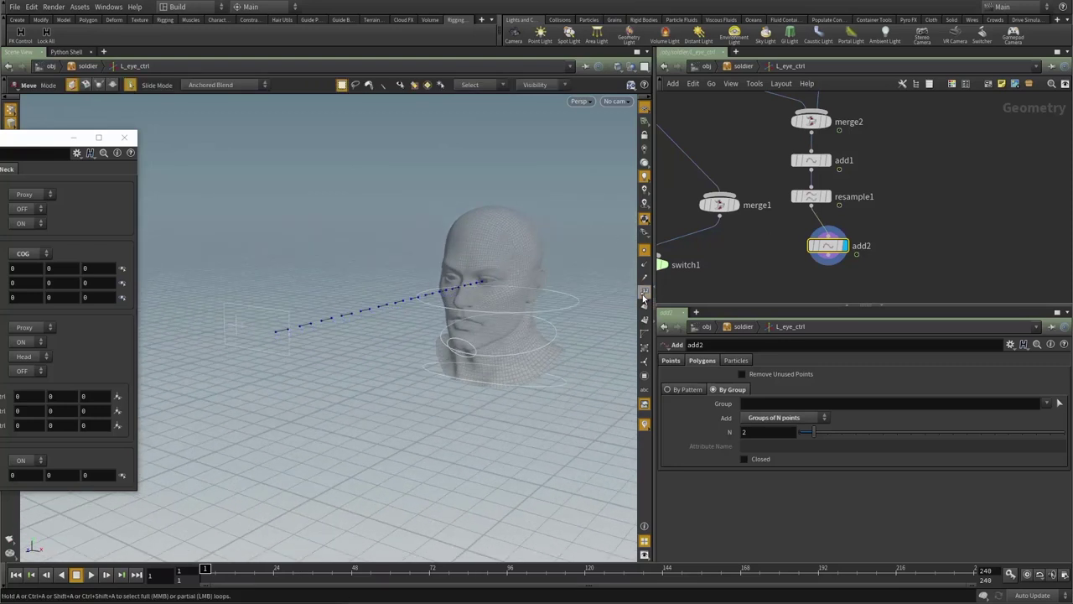
pyautogui.press('Escape')
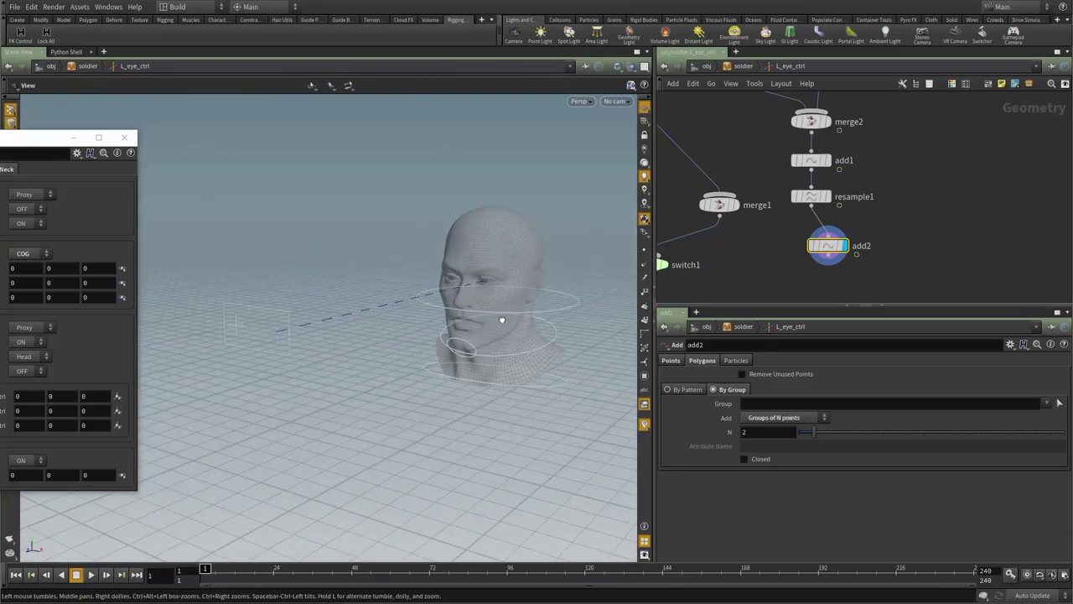
pyautogui.moveTo(502, 320)
pyautogui.mouseDown()
pyautogui.moveTo(537, 304)
pyautogui.moveTo(496, 314)
pyautogui.moveTo(485, 329)
pyautogui.mouseUp()
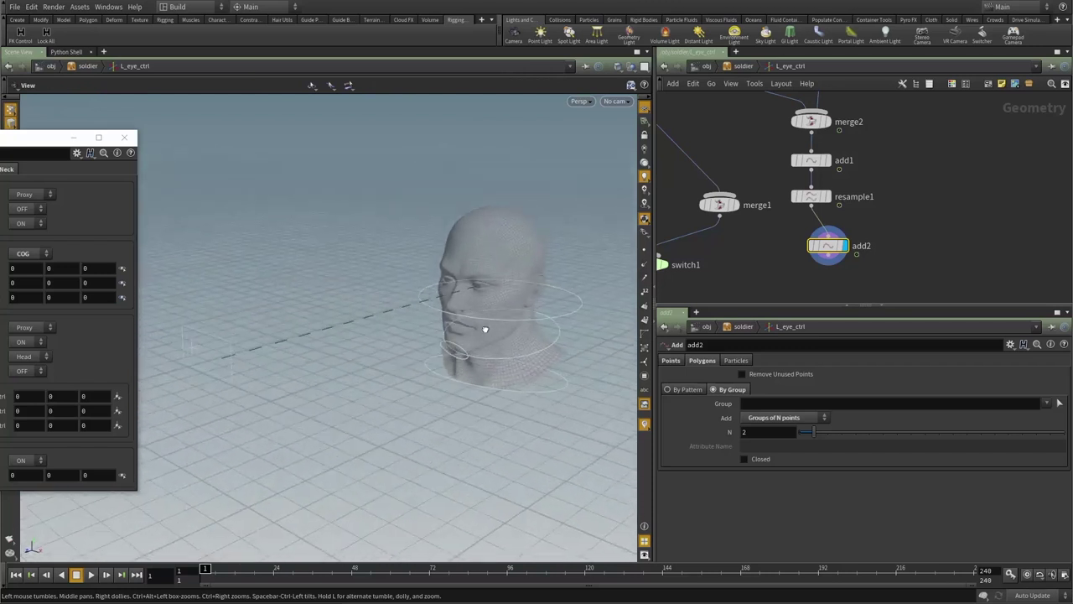
pyautogui.press('t')
# - Move merge1 lower in the L_eye_ctrl network, below the level of the eyeline branch
pyautogui.scroll(-3, 948, 267)
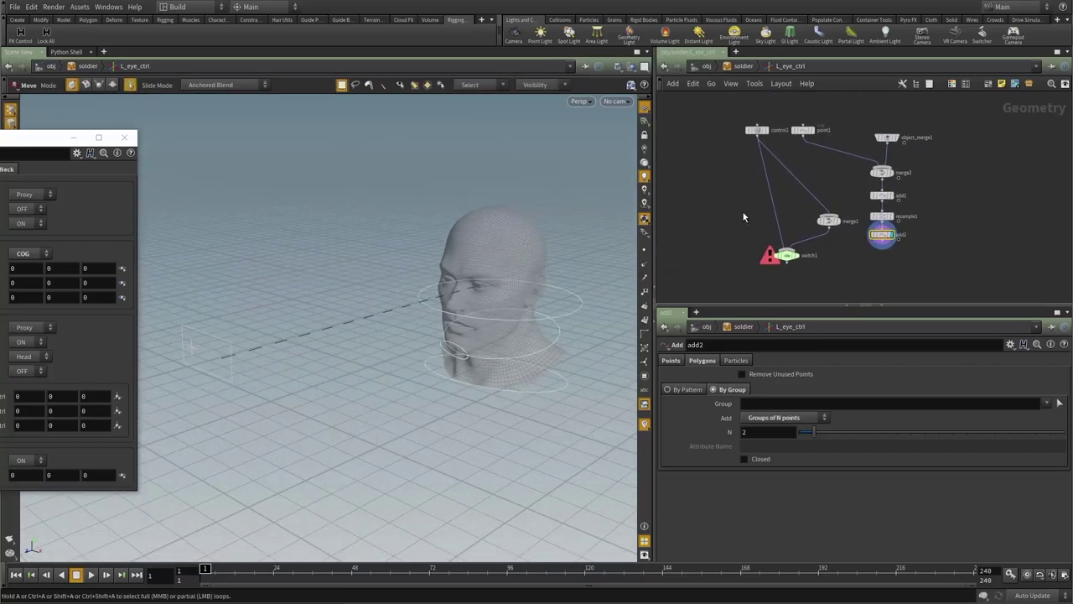
pyautogui.moveTo(740, 210); pyautogui.dragTo(866, 278)
pyautogui.moveTo(830, 221); pyautogui.dragTo(820, 268)
pyautogui.moveTo(744, 237); pyautogui.dragTo(742, 222, button='middle')
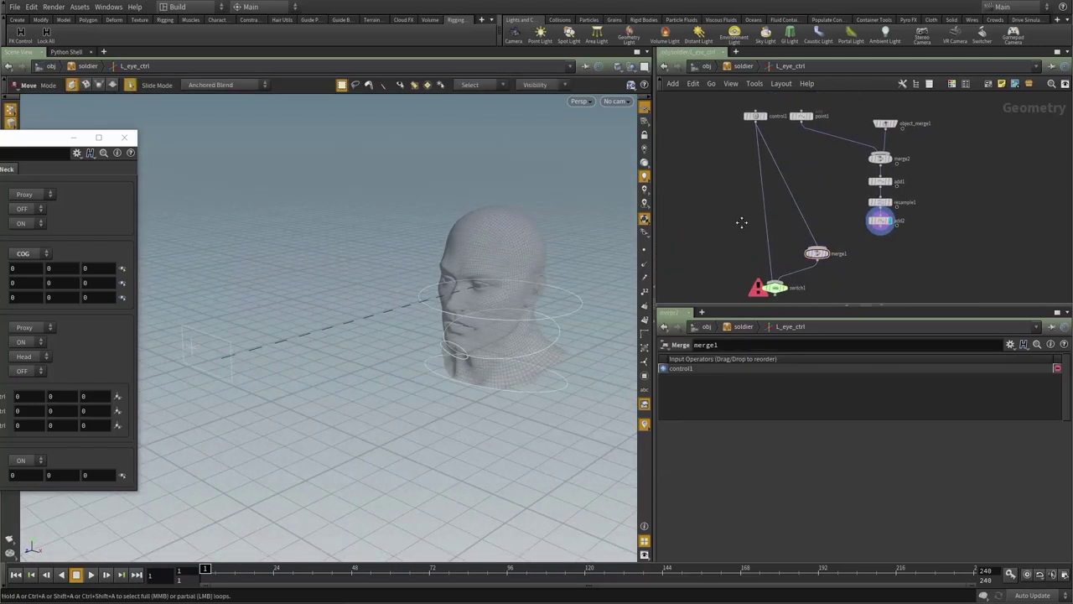
# - Review the outputs of control1, resample1 and add2 in the viewport and the source path in object_merge1
pyautogui.click(757, 118)
pyautogui.click(764, 117)
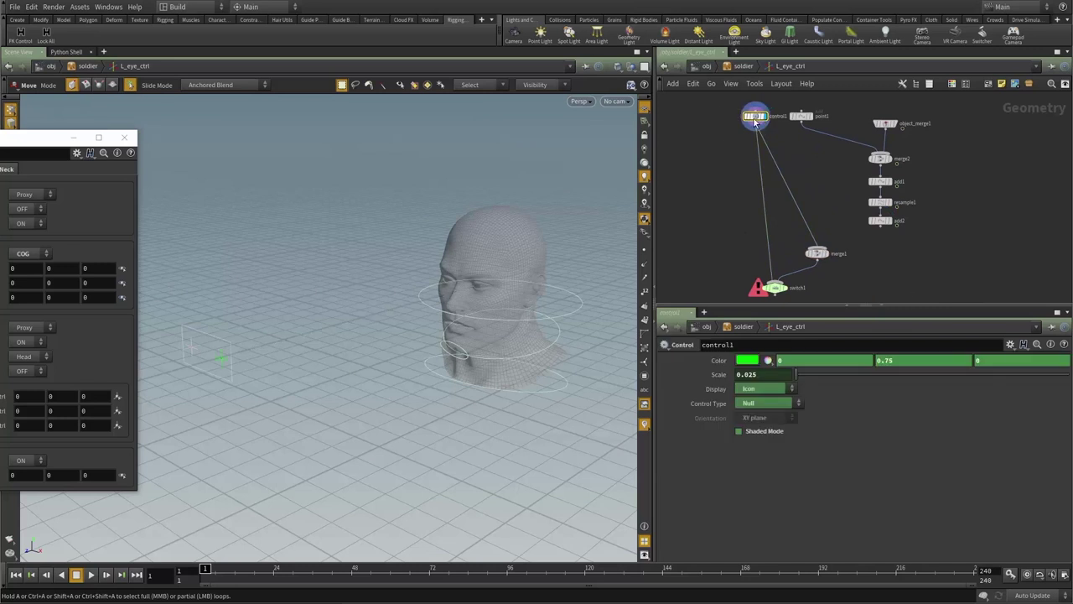
pyautogui.moveTo(446, 283)
pyautogui.keyDown('alt'); pyautogui.mouseDown()
pyautogui.moveTo(414, 287)
pyautogui.moveTo(429, 285)
pyautogui.mouseUp(); pyautogui.keyUp('alt')
pyautogui.keyDown('alt'); pyautogui.moveTo(429, 285); pyautogui.dragTo(485, 251, button='right'); pyautogui.keyUp('alt')
pyautogui.keyDown('alt'); pyautogui.moveTo(436, 230); pyautogui.dragTo(362, 271, button='middle'); pyautogui.keyUp('alt')
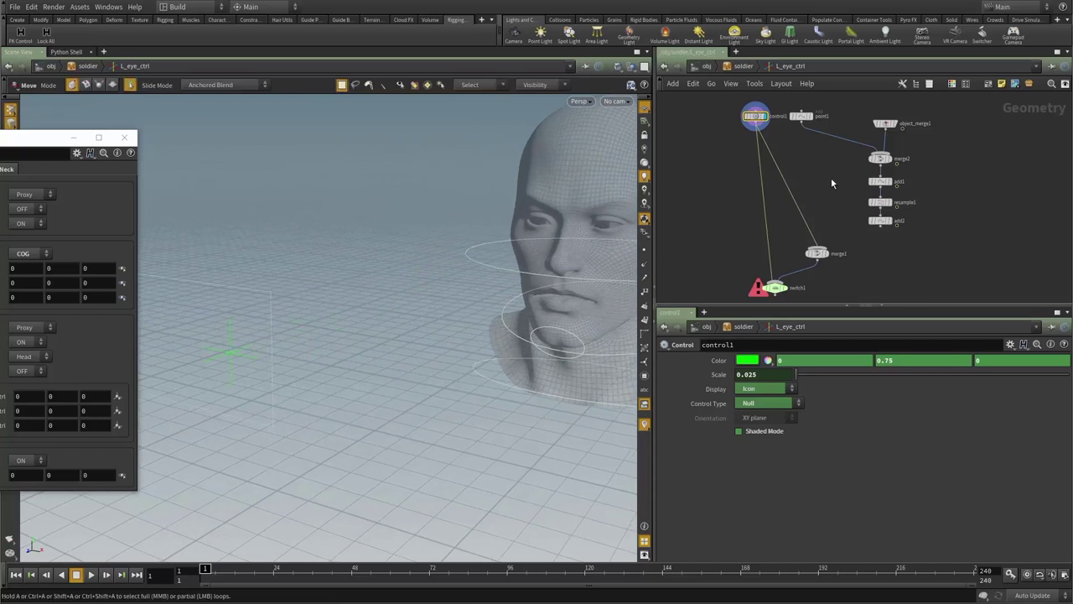
pyautogui.click(890, 216)
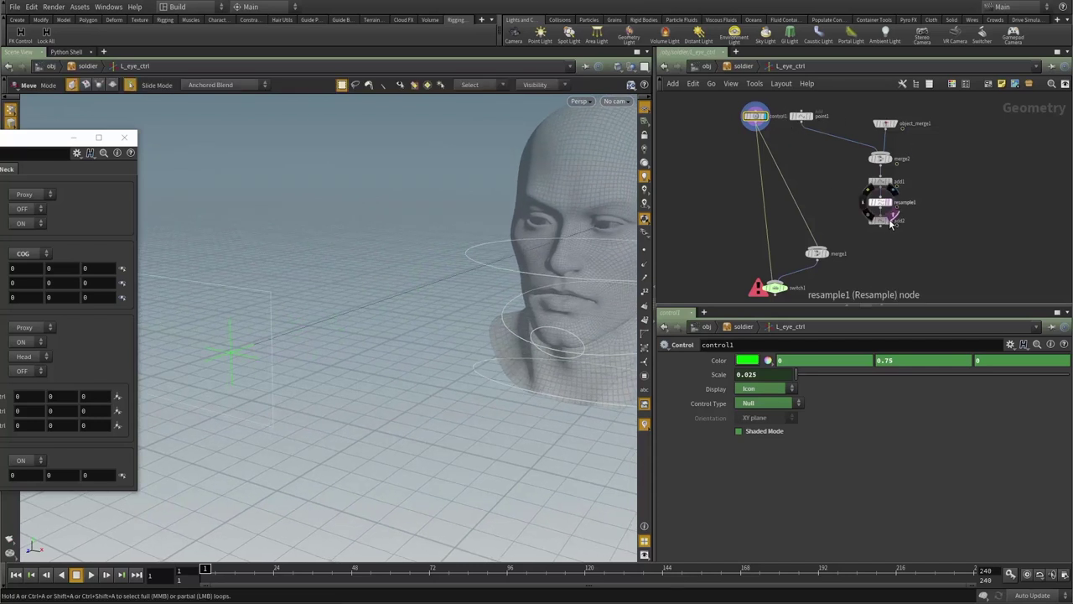
pyautogui.click(883, 203)
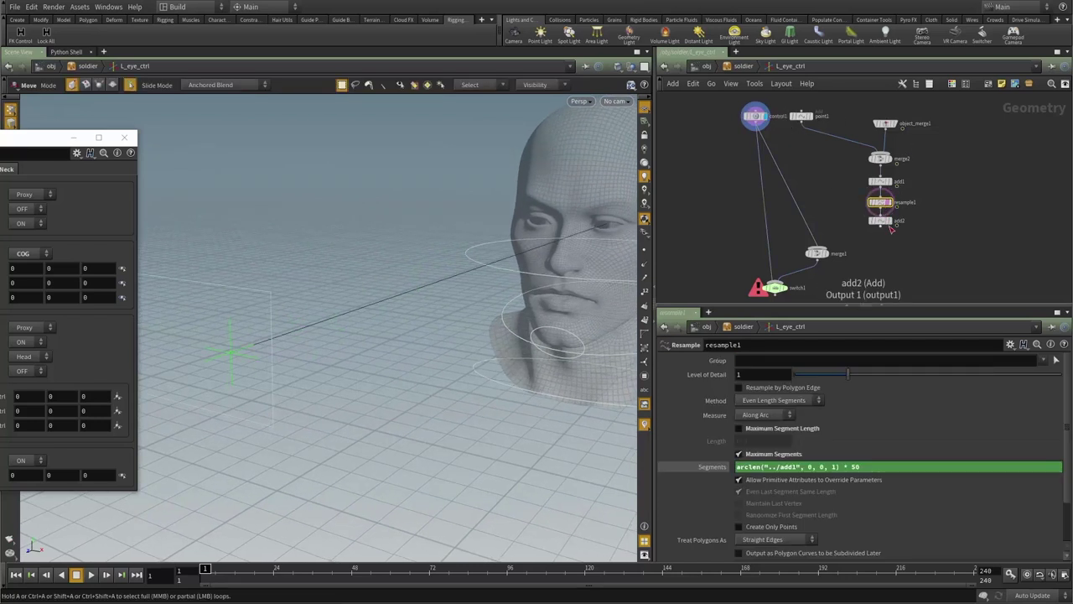
pyautogui.click(892, 222)
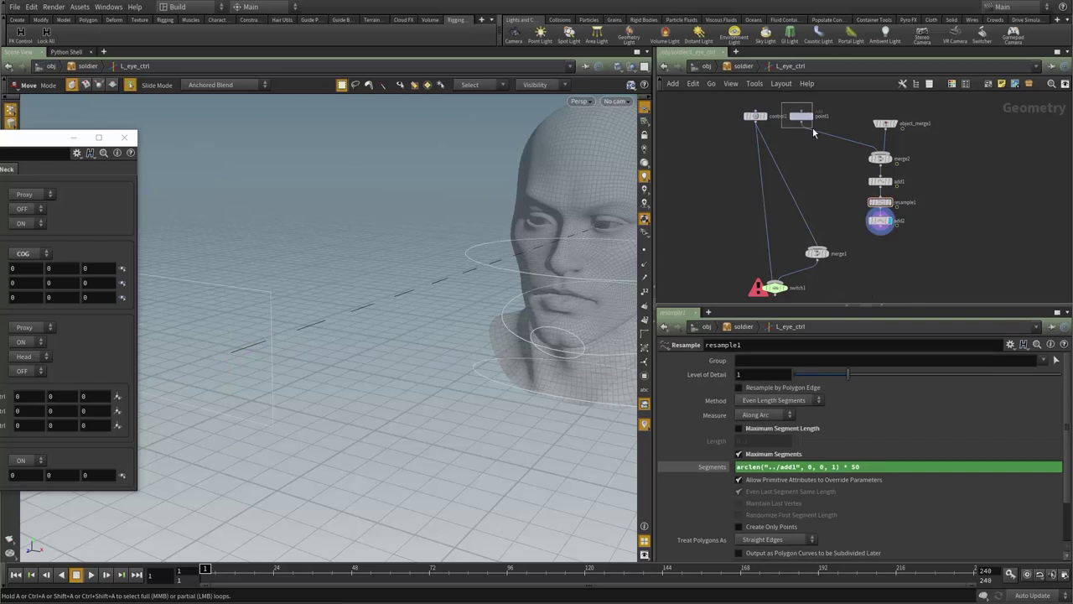
pyautogui.moveTo(812, 128); pyautogui.dragTo(813, 128)
pyautogui.click(885, 123)
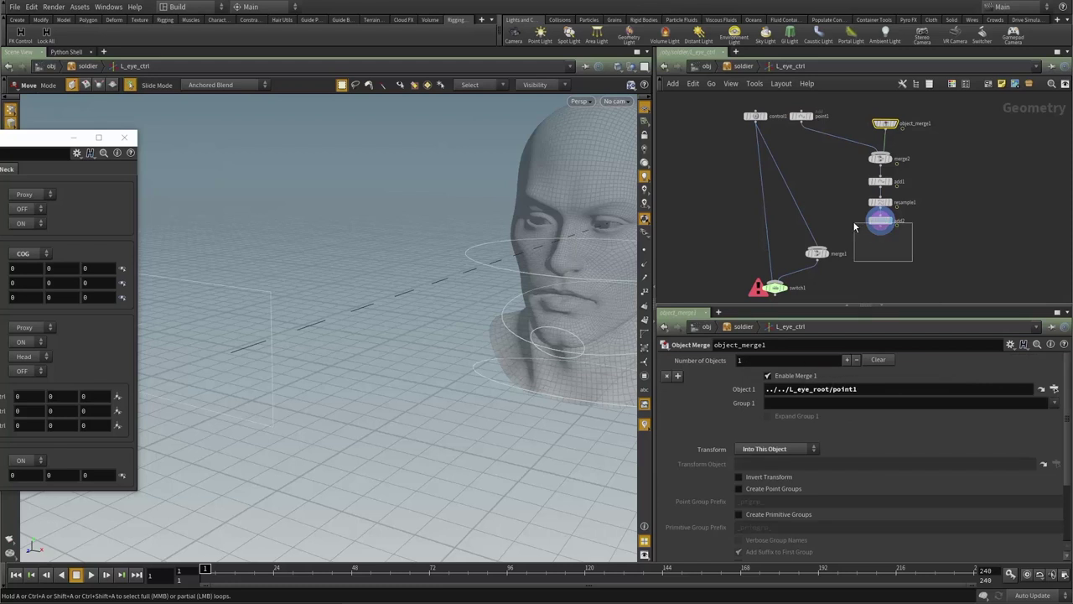
pyautogui.click(879, 221)
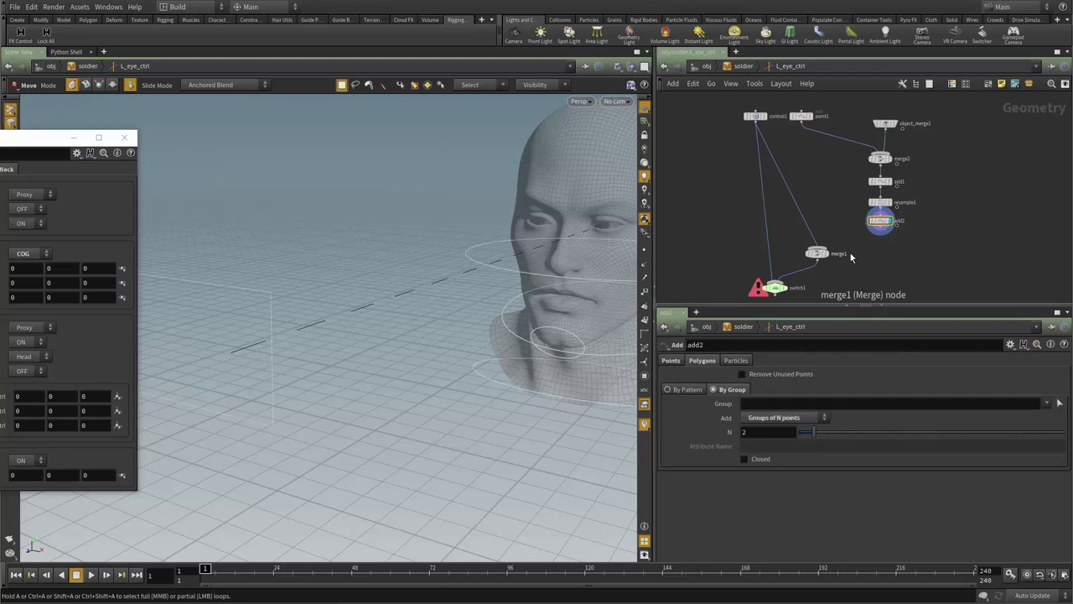
# - Connect add2 into merge1 alongside control1 and display the merged result
pyautogui.click(820, 248)
pyautogui.click(881, 234)
pyautogui.click(818, 253)
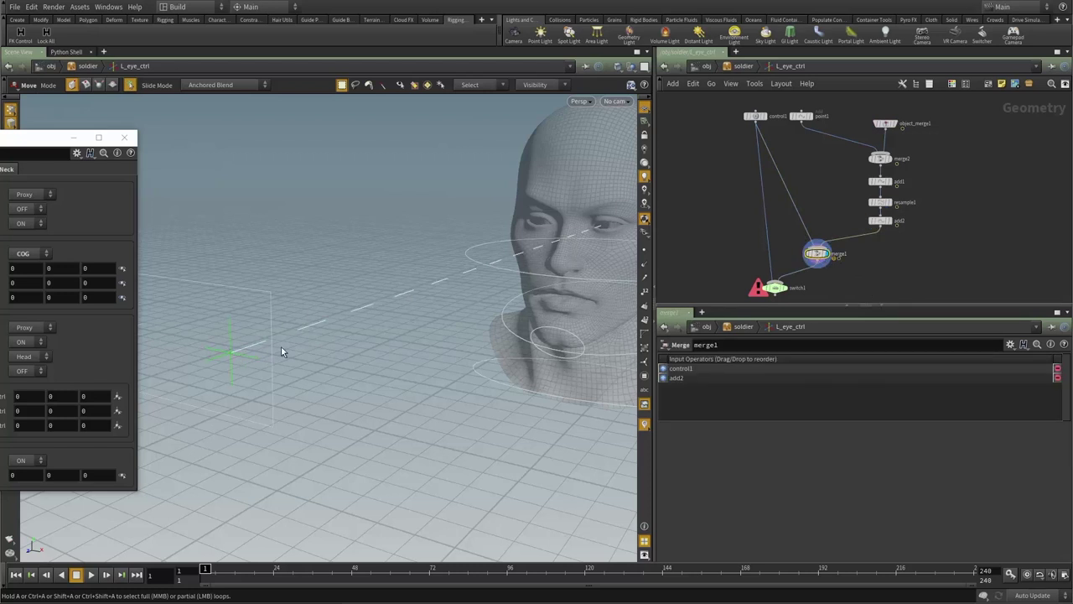
# - Display switch1 and test the soldier's Eyeline parameter by setting it to ON and back to OFF
pyautogui.click(779, 288)
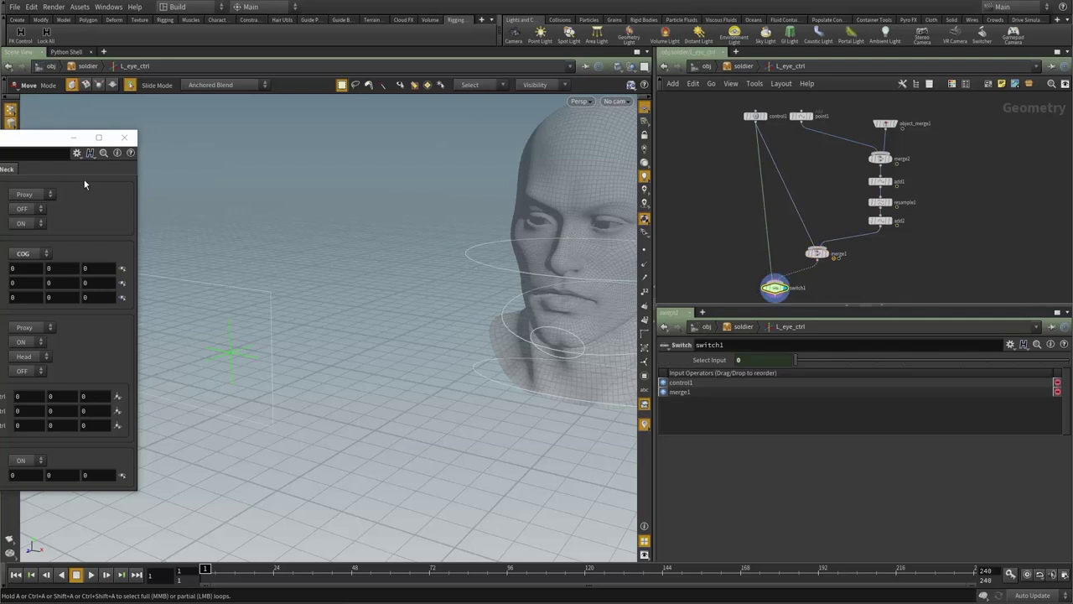
pyautogui.moveTo(43, 139); pyautogui.dragTo(143, 139)
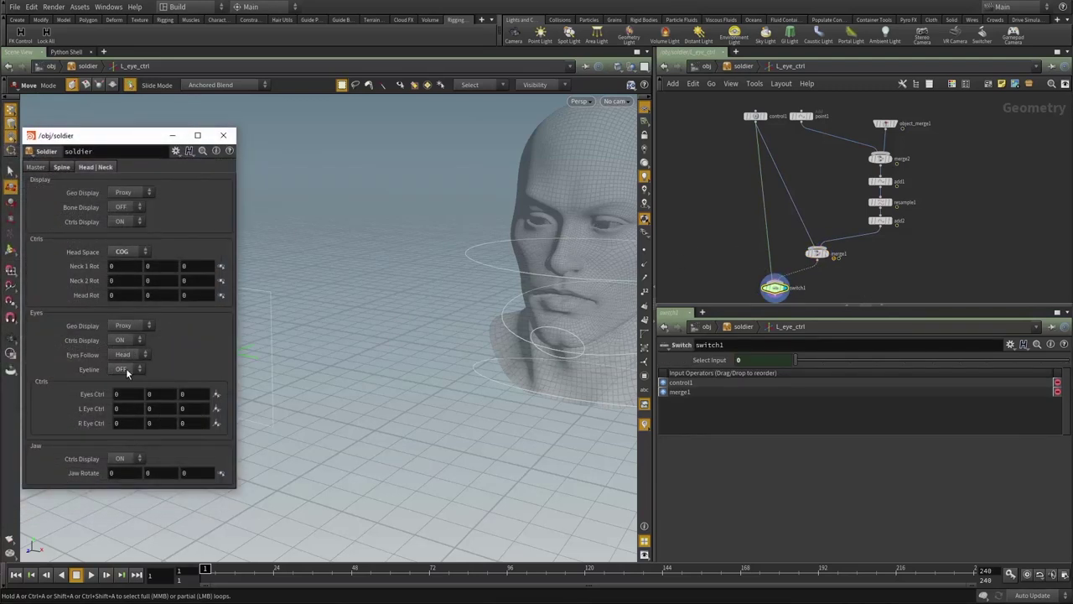
pyautogui.click(128, 370)
pyautogui.click(123, 384)
pyautogui.click(117, 371)
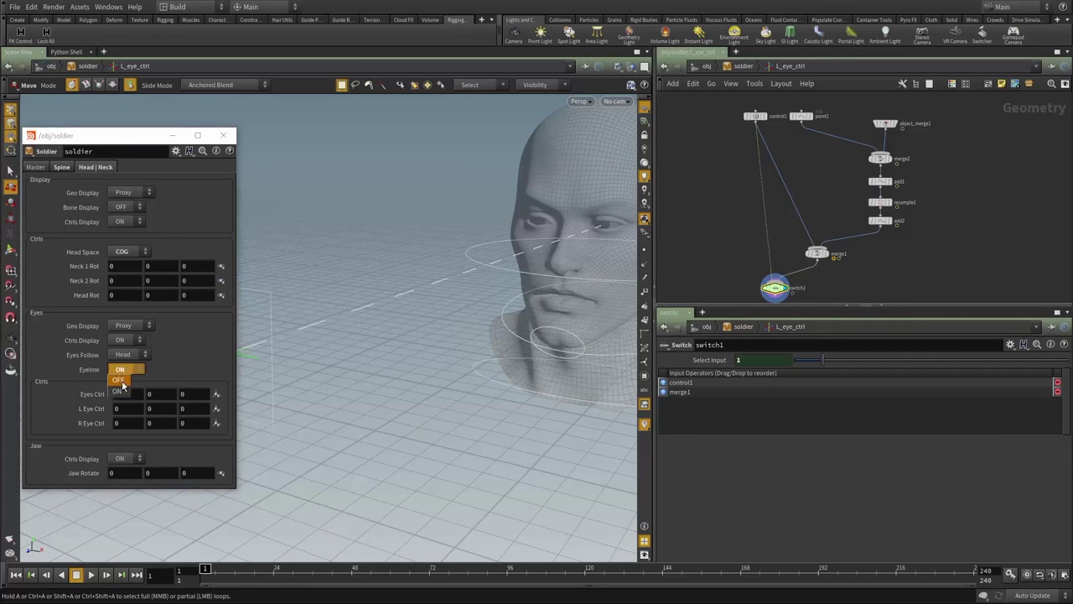
pyautogui.click(119, 371)
# - Space control1 away from point1 and copy switch1, merge1, object_merge1, merge2, add1, resample1 and add2
pyautogui.moveTo(719, 250); pyautogui.dragTo(692, 252, button='middle')
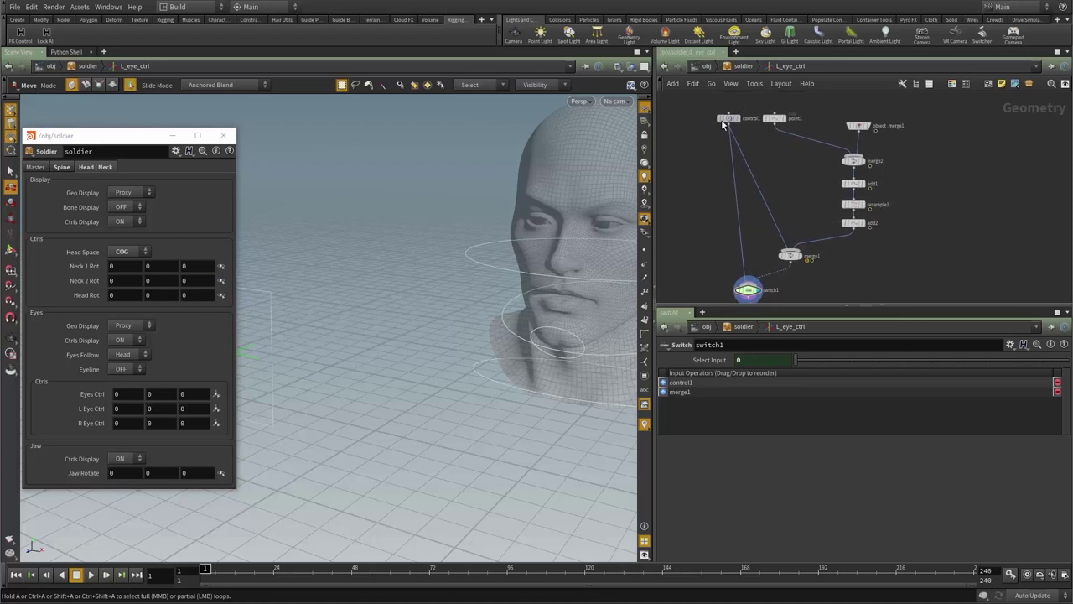
pyautogui.moveTo(740, 126); pyautogui.dragTo(721, 126)
pyautogui.moveTo(708, 226); pyautogui.dragTo(791, 311)
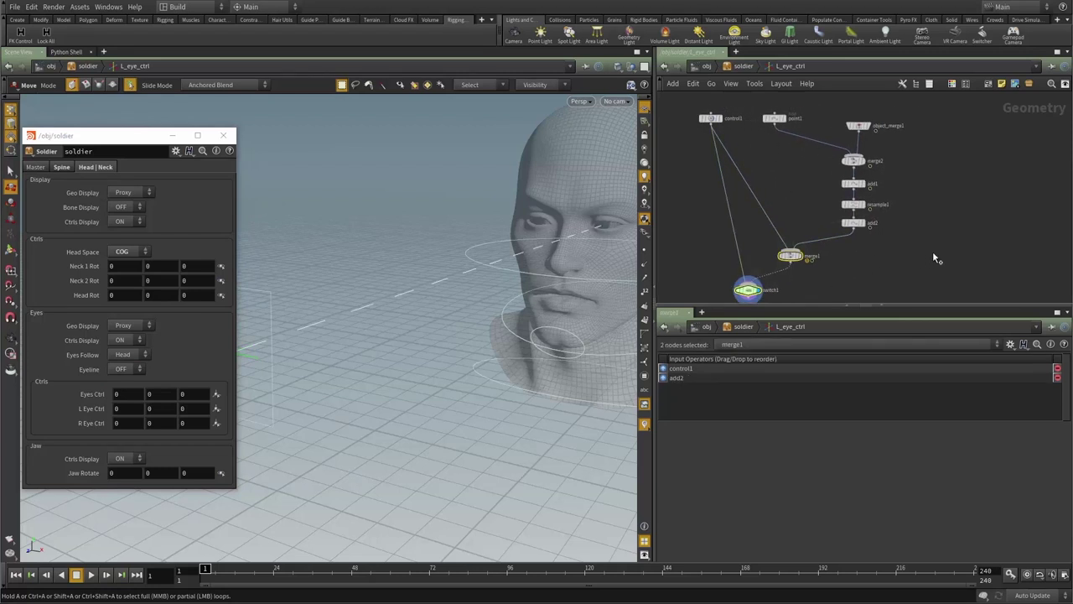
pyautogui.keyDown('shift'); pyautogui.moveTo(933, 253); pyautogui.dragTo(842, 118); pyautogui.keyUp('shift')
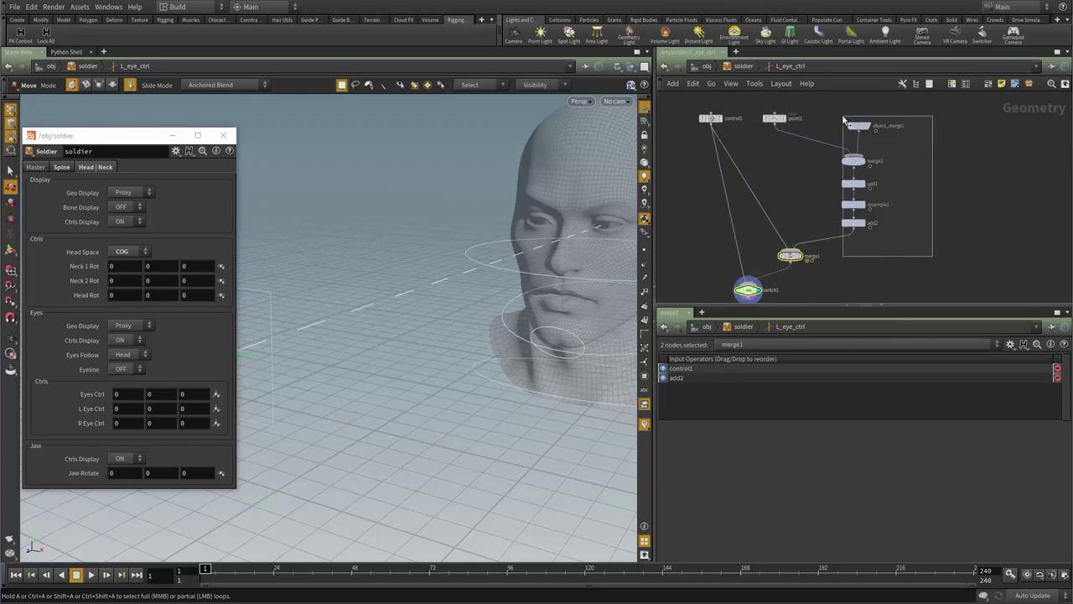
pyautogui.hotkey('ctrl', 'c')
pyautogui.click(928, 214)
# - Paste the copied eyeline nodes into the R_eye_ctrl network, wired to its control1 and point1
pyautogui.click(742, 66)
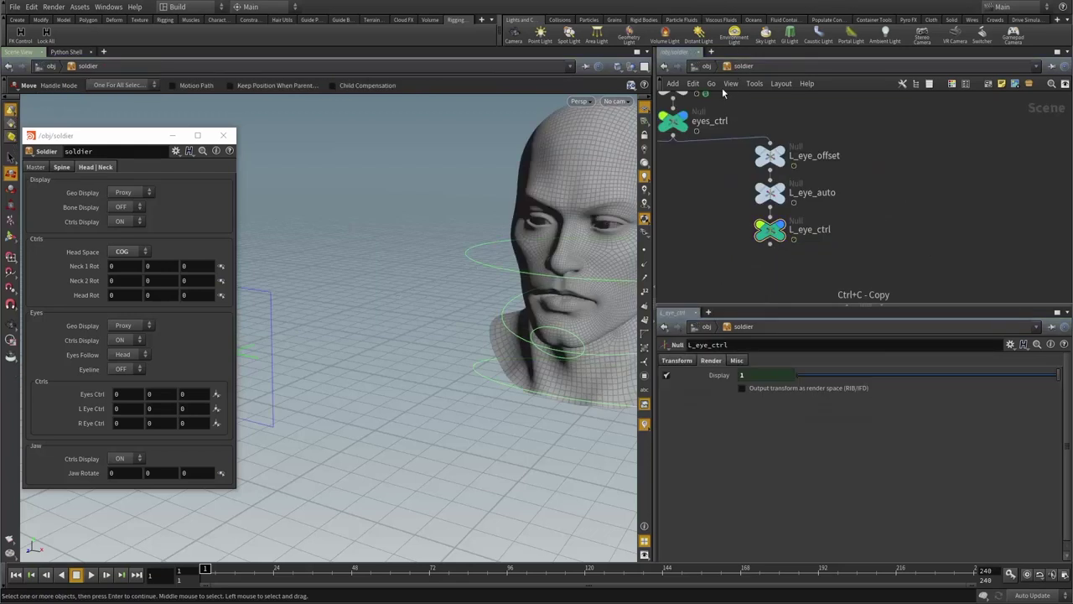
pyautogui.press('h')
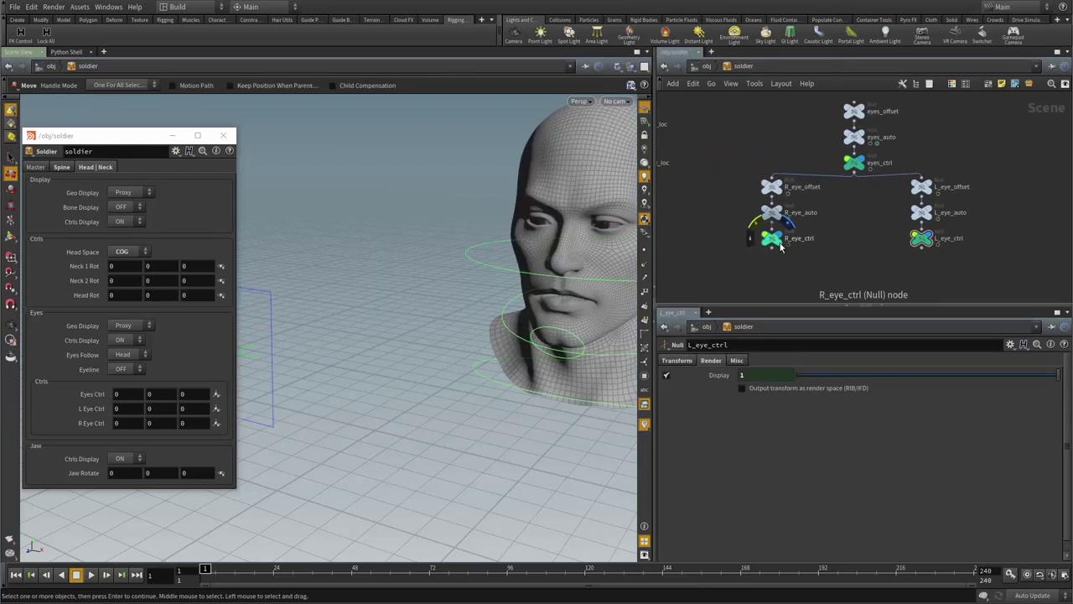
pyautogui.doubleClick(776, 241)
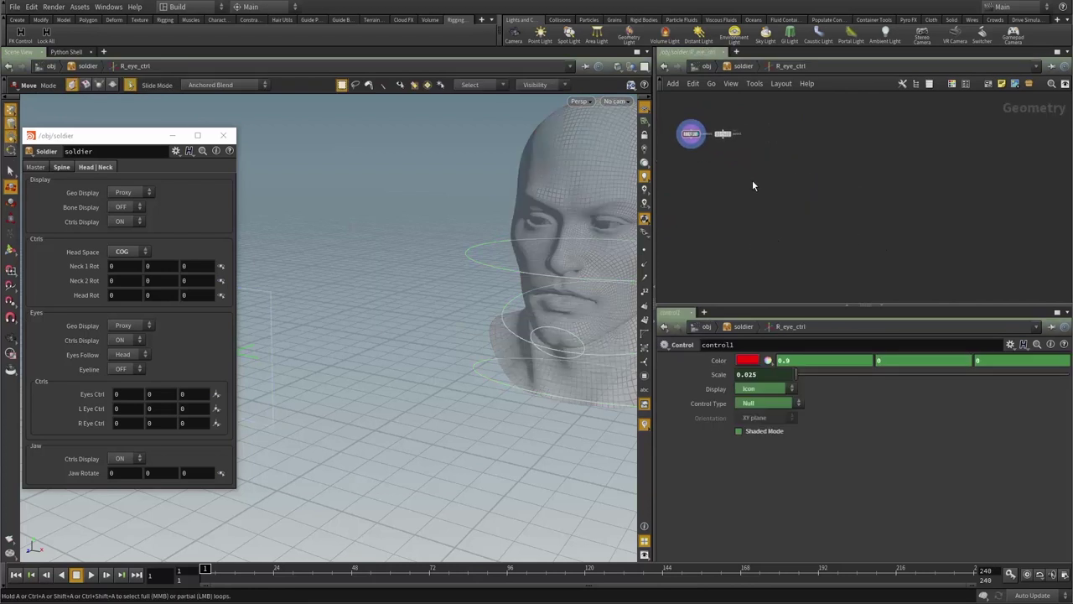
pyautogui.hotkey('ctrl', 'v')
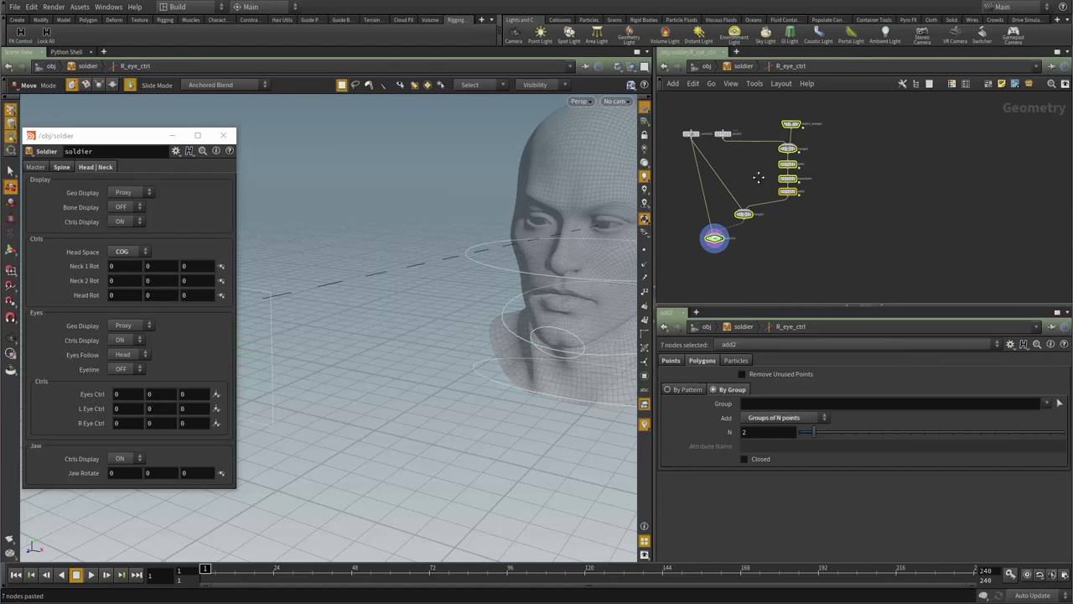
pyautogui.moveTo(759, 177); pyautogui.dragTo(818, 182, button='middle')
pyautogui.scroll(1, 816, 207)
pyautogui.scroll(1, 820, 190)
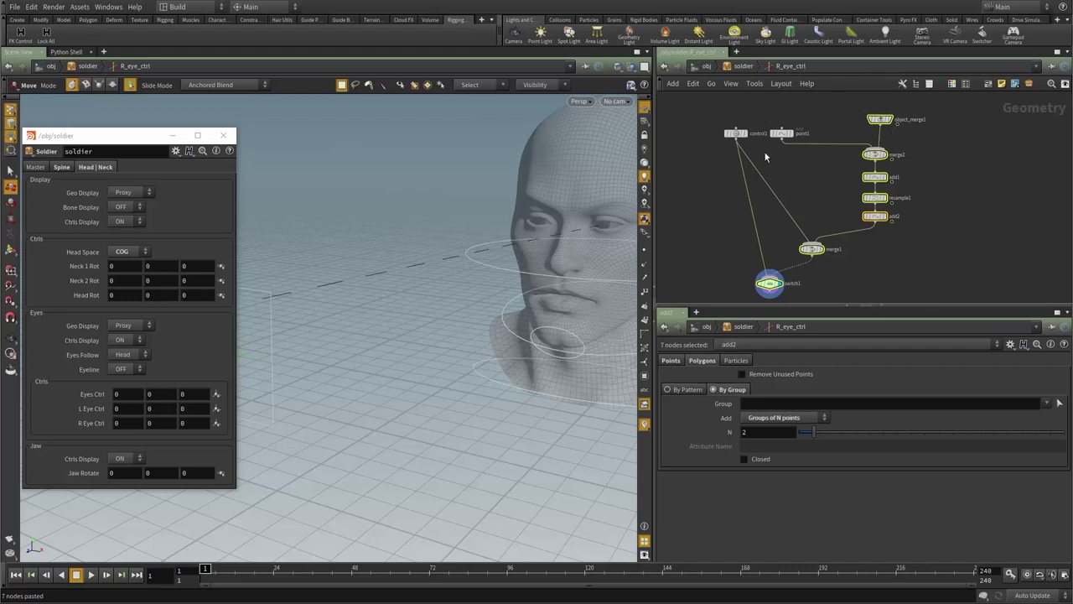
# - Set Object 1 of the pasted object_merge1 to ../../R_eye_root/point1
pyautogui.click(803, 179)
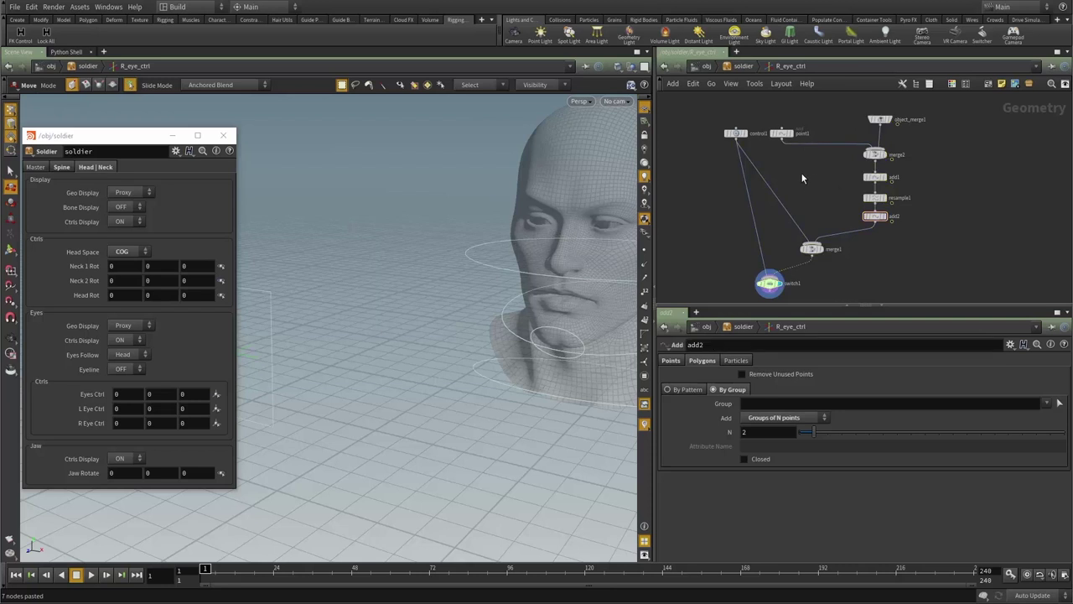
pyautogui.click(880, 120)
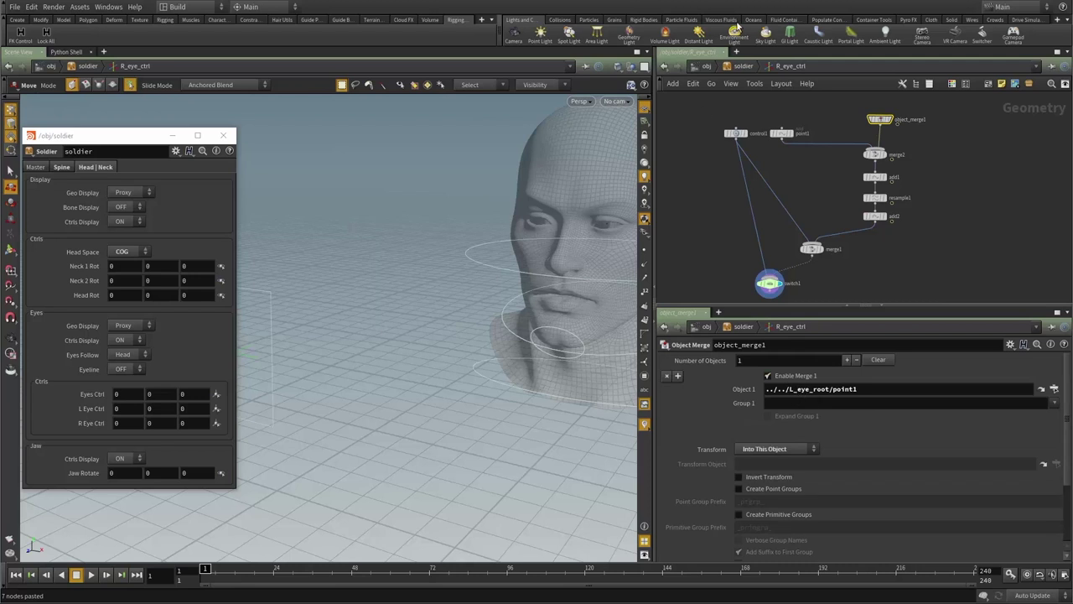
pyautogui.click(792, 390)
pyautogui.write('L')
pyautogui.write('R')
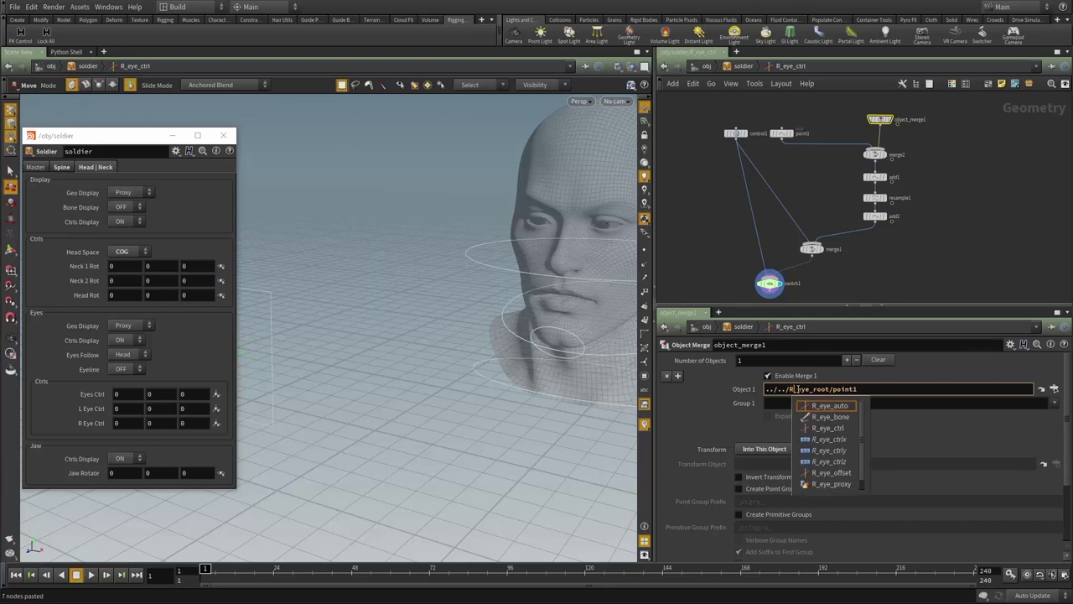
pyautogui.press('Return')
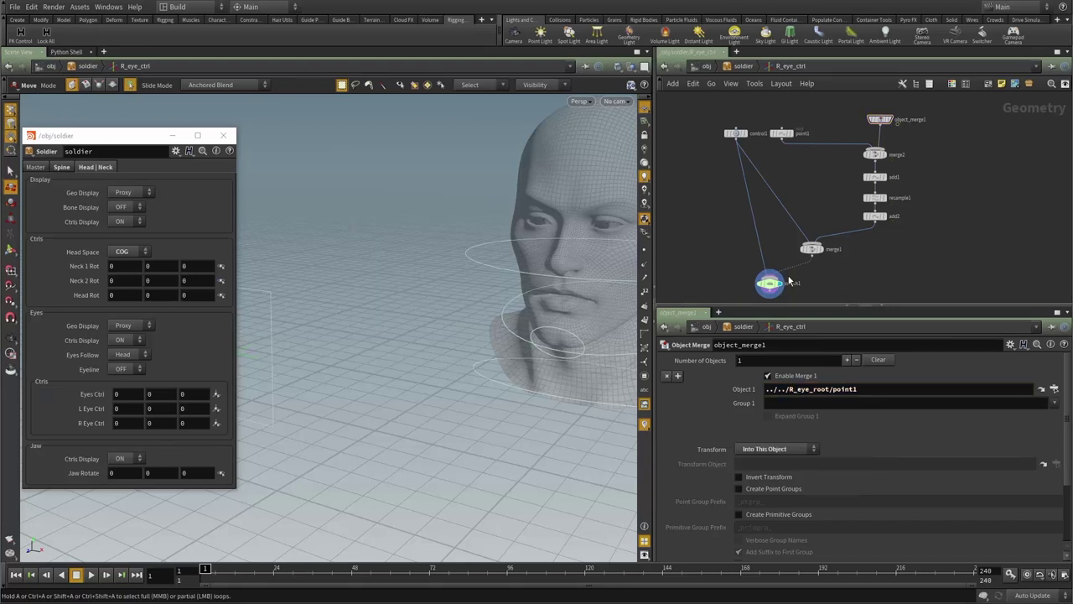
# - Test R_eye_ctrl's switch1 by setting Eyeline to ON and back to OFF, and return to the soldier network
pyautogui.click(769, 283)
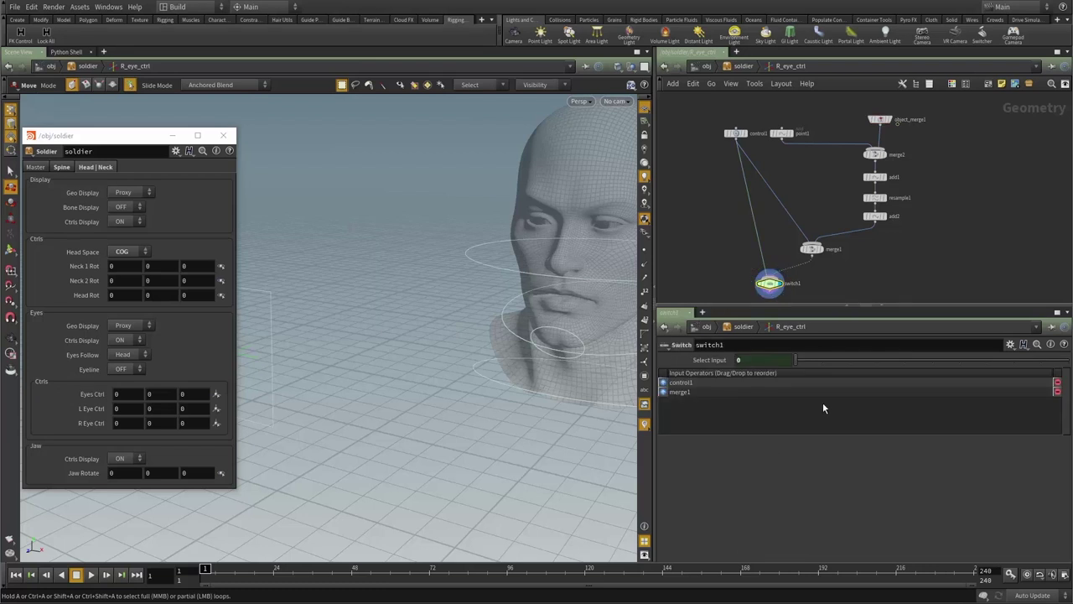
pyautogui.click(128, 367)
pyautogui.click(118, 392)
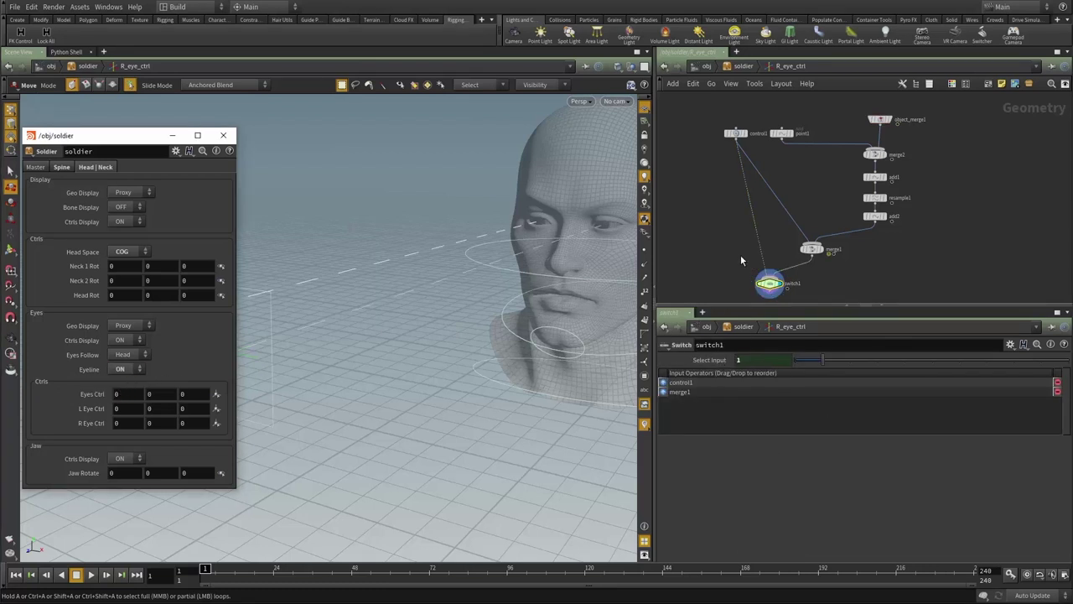
pyautogui.click(118, 369)
pyautogui.click(118, 379)
pyautogui.press('u')
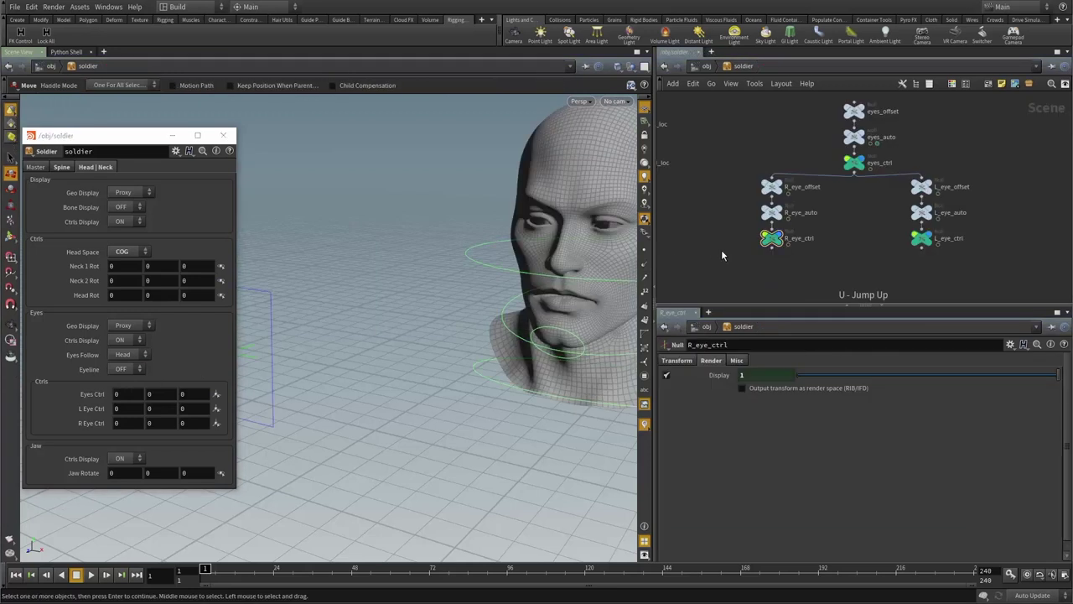
# - Set Eyeline to ON and test the eyelines by moving eyes_ctrl about 1.8 units away from the head along Z
pyautogui.keyDown('alt'); pyautogui.moveTo(507, 268); pyautogui.dragTo(460, 282); pyautogui.keyUp('alt')
pyautogui.press('t')
pyautogui.click(124, 370)
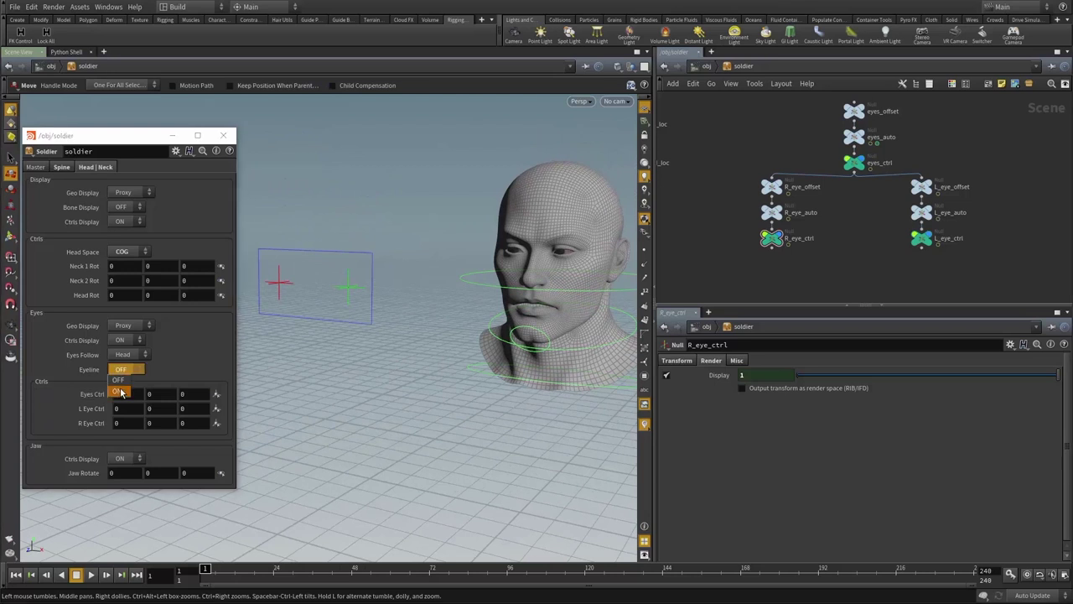
pyautogui.click(121, 393)
pyautogui.click(317, 285)
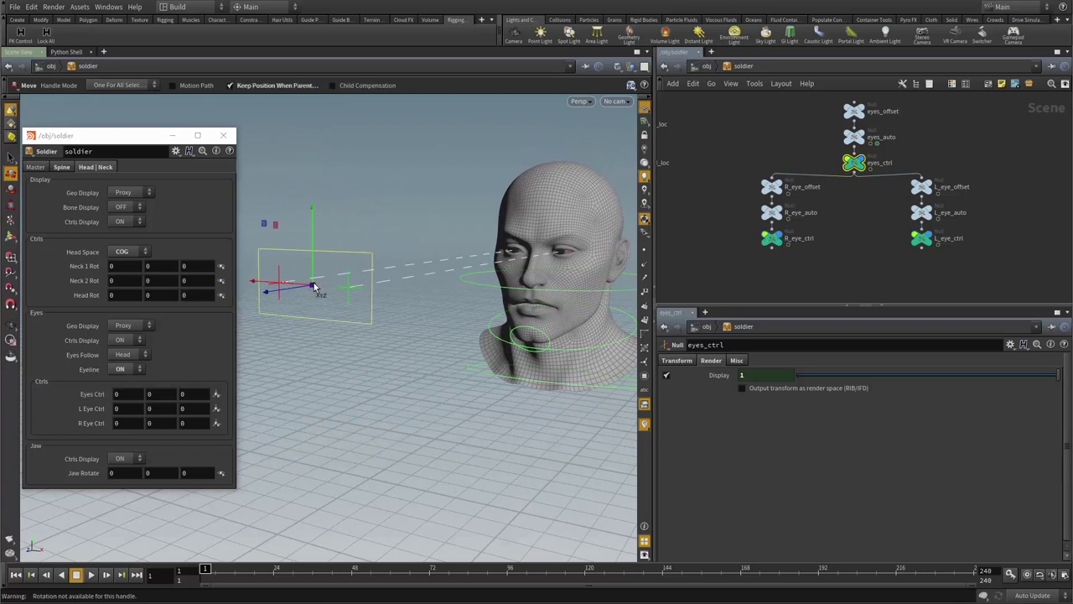
pyautogui.moveTo(316, 285)
pyautogui.mouseDown()
pyautogui.moveTo(400, 411)
pyautogui.moveTo(579, 369)
pyautogui.moveTo(375, 369)
pyautogui.moveTo(285, 180)
pyautogui.moveTo(326, 192)
pyautogui.moveTo(554, 353)
pyautogui.moveTo(311, 229)
pyautogui.moveTo(361, 309)
pyautogui.moveTo(311, 298)
pyautogui.moveTo(531, 400)
pyautogui.moveTo(412, 319)
pyautogui.moveTo(467, 278)
pyautogui.moveTo(330, 280)
pyautogui.mouseUp()
# - Move eyes_ctrl back along the eyelines toward the head to test them at a shorter distance
pyautogui.keyDown('alt'); pyautogui.moveTo(389, 390); pyautogui.dragTo(381, 374, button='right'); pyautogui.keyUp('alt')
pyautogui.keyDown('alt'); pyautogui.moveTo(381, 374); pyautogui.dragTo(419, 378); pyautogui.keyUp('alt')
pyautogui.keyDown('alt'); pyautogui.moveTo(419, 378); pyautogui.dragTo(352, 384, button='right'); pyautogui.keyUp('alt')
pyautogui.keyDown('alt'); pyautogui.moveTo(352, 384); pyautogui.dragTo(461, 304, button='middle'); pyautogui.keyUp('alt')
pyautogui.keyDown('alt'); pyautogui.moveTo(460, 304); pyautogui.dragTo(224, 281); pyautogui.keyUp('alt')
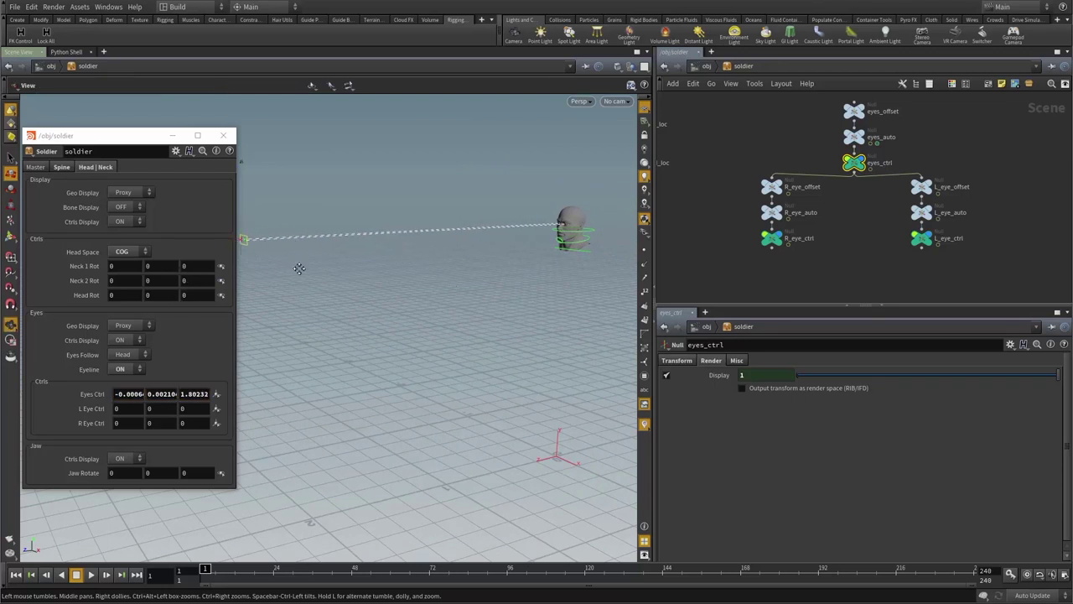
pyautogui.keyDown('alt'); pyautogui.moveTo(300, 268); pyautogui.dragTo(326, 278, button='middle'); pyautogui.keyUp('alt')
pyautogui.moveTo(260, 256); pyautogui.dragTo(518, 262)
# - Reset Eyes Ctrl to its default values and set Eyeline to OFF
pyautogui.keyDown('ctrl'); pyautogui.middleClick(100, 397); pyautogui.keyUp('ctrl')
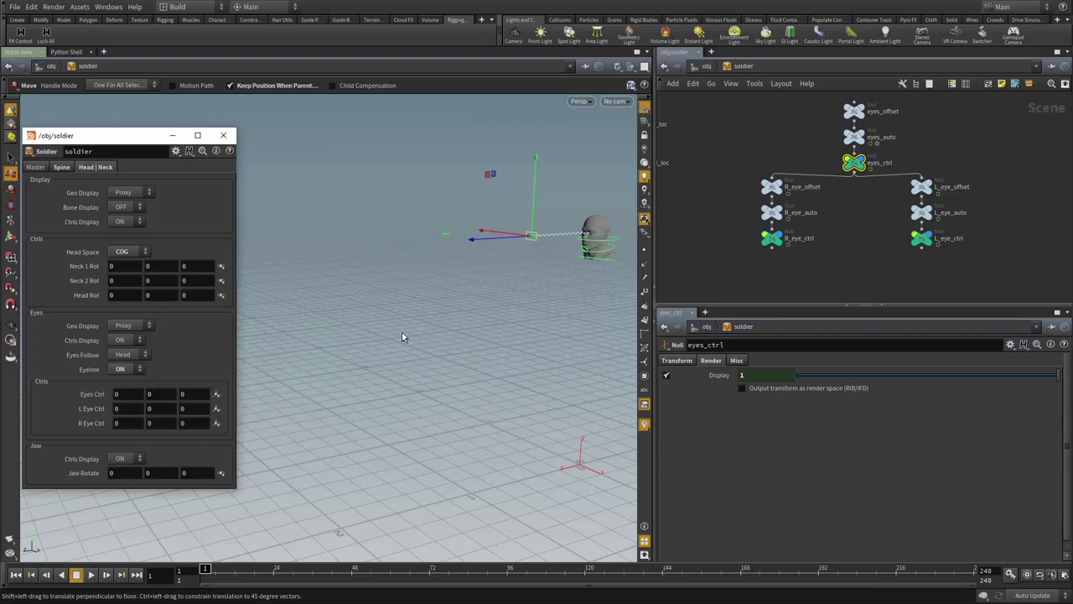
pyautogui.hotkey('space', 'h')
pyautogui.moveTo(436, 373); pyautogui.dragTo(467, 306)
pyautogui.click(695, 293)
pyautogui.click(122, 369)
pyautogui.click(128, 385)
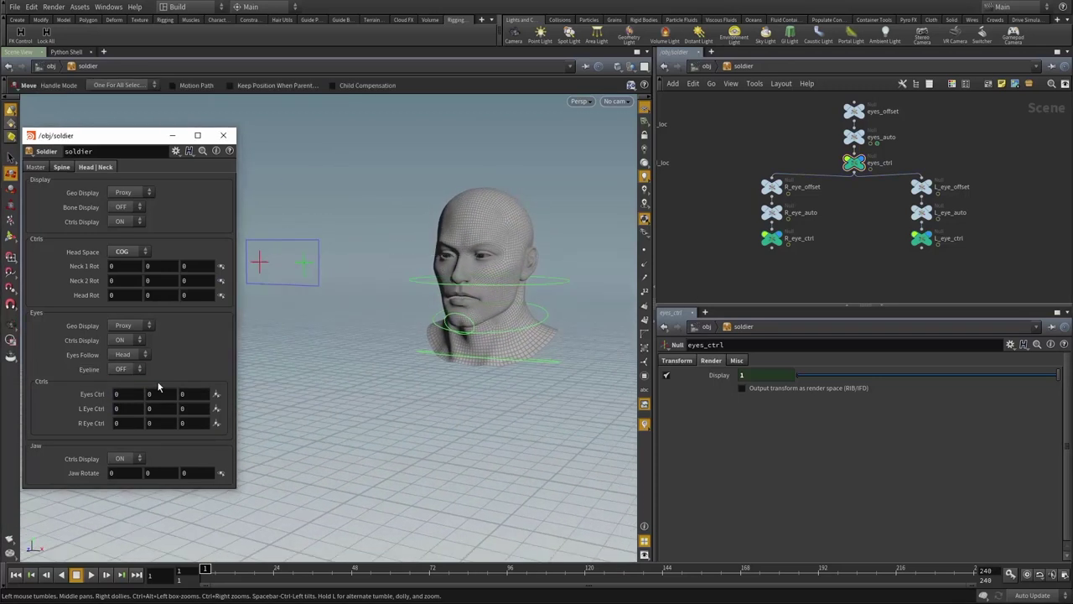
pyautogui.moveTo(403, 300); pyautogui.dragTo(473, 192)
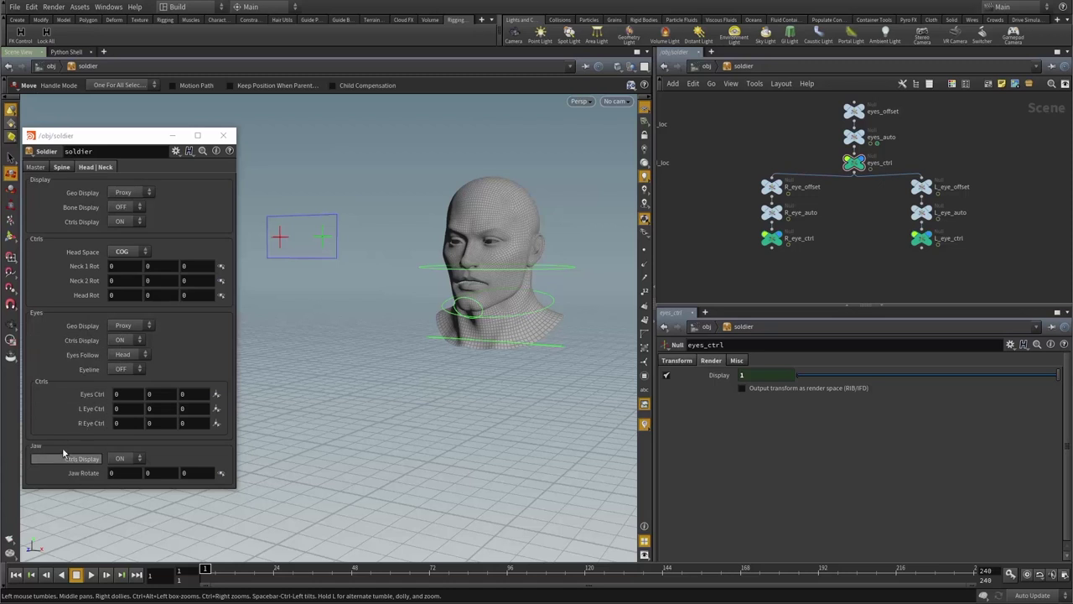
pyautogui.keyDown('alt'); pyautogui.moveTo(431, 320); pyautogui.dragTo(458, 326); pyautogui.keyUp('alt')
pyautogui.moveTo(539, 346); pyautogui.dragTo(501, 329)
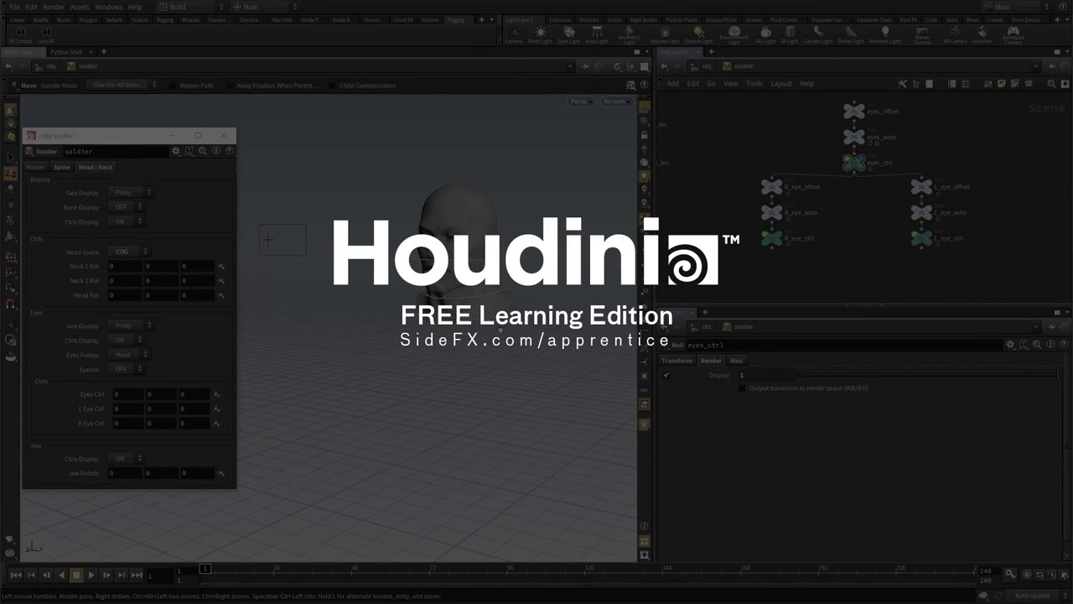